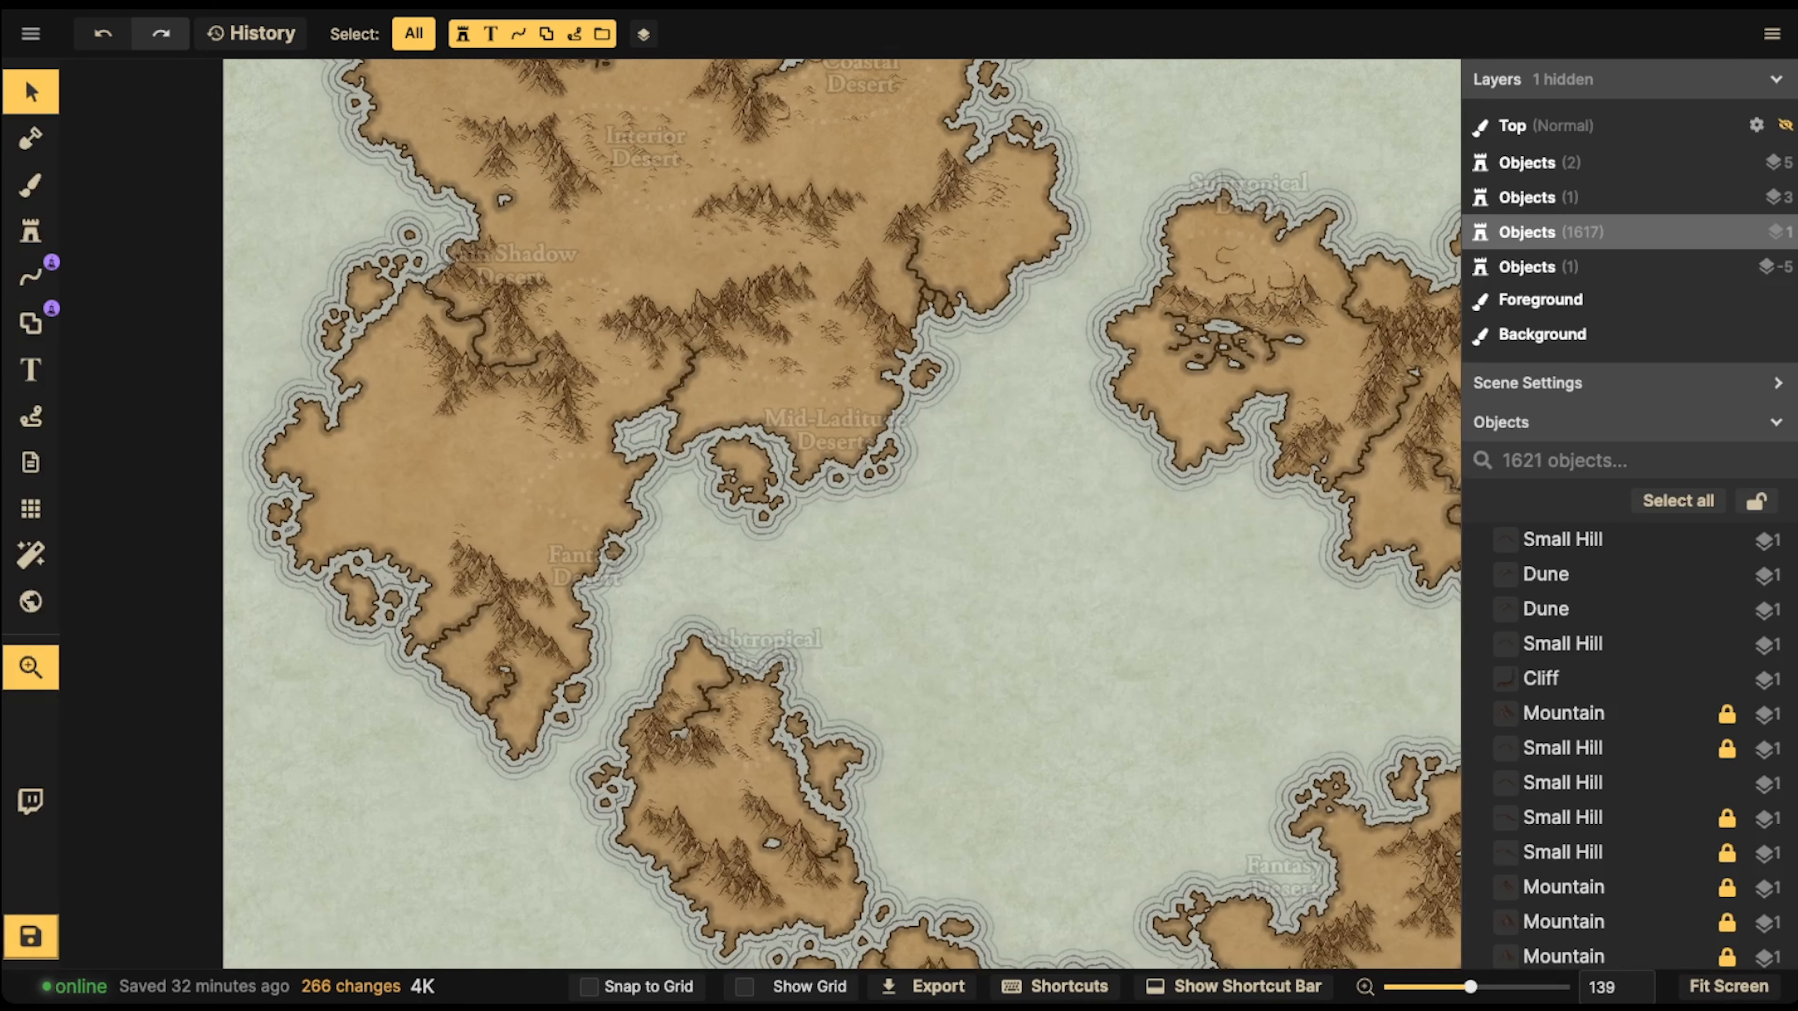
Switch to the Brush tool and open the texture catalog for its fill
scroll(554, 448, up, 2)
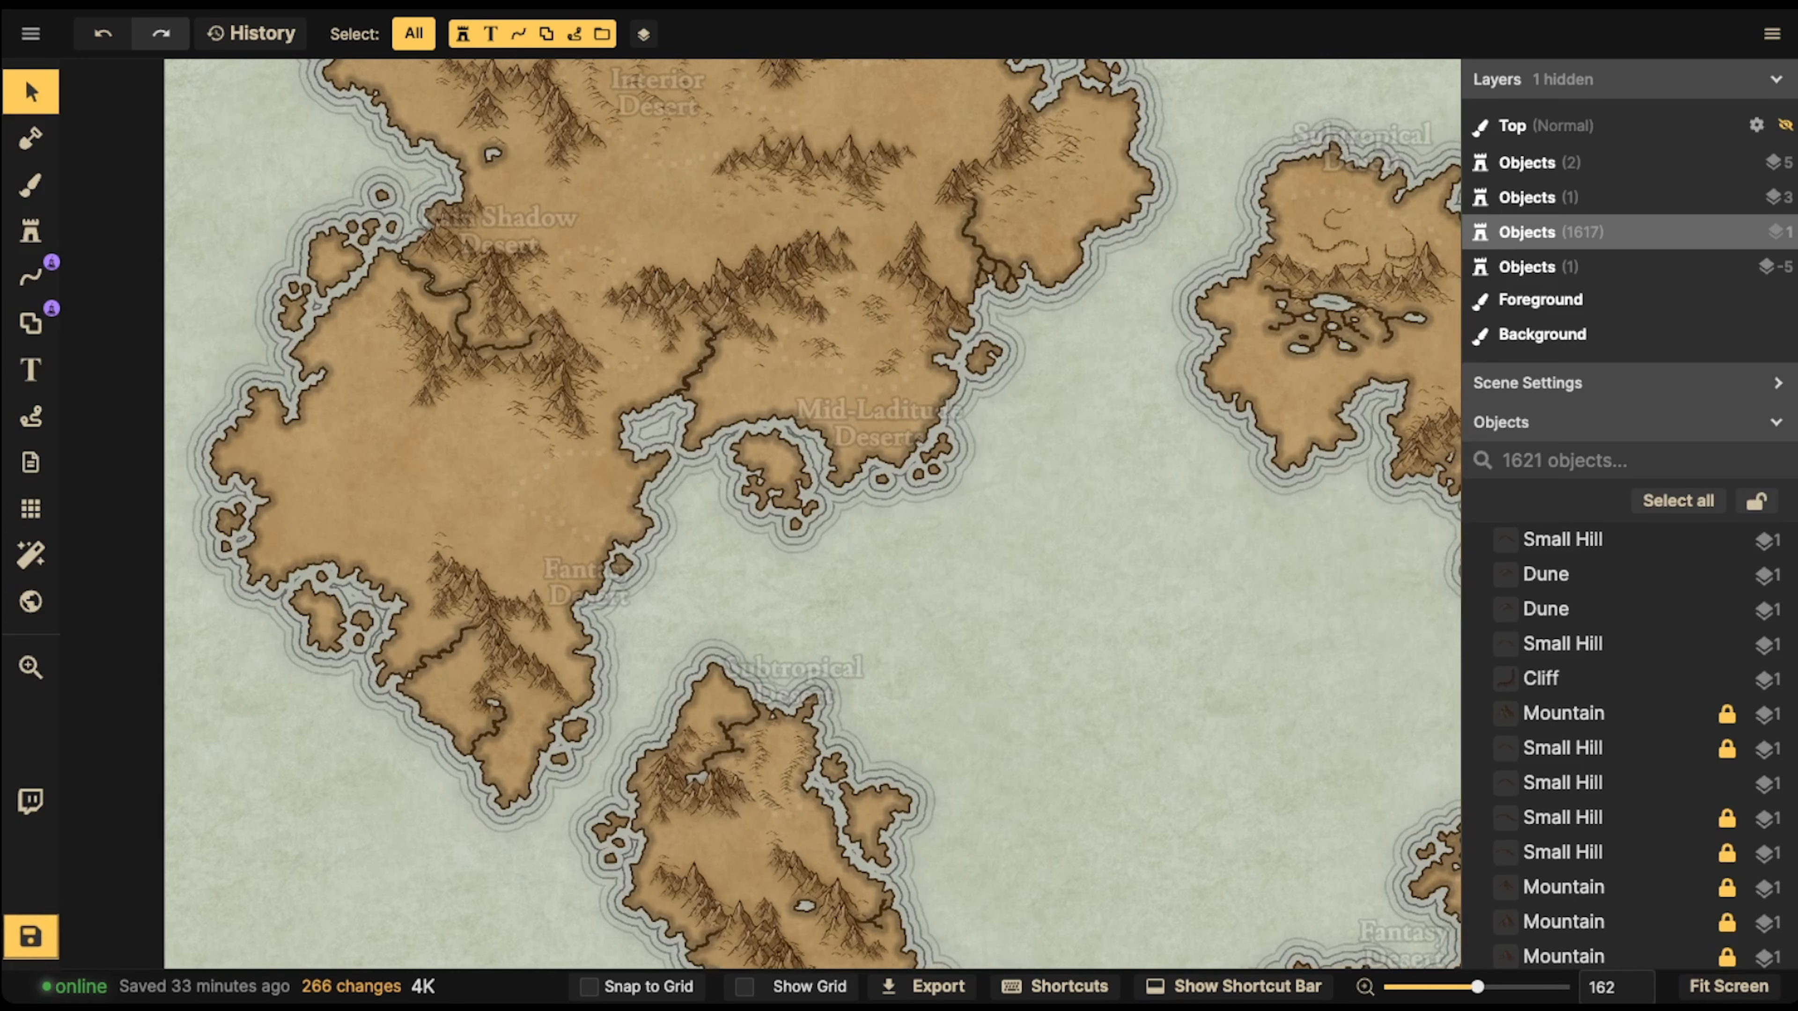
scroll(551, 450, up, 2)
scroll(513, 418, up, 2)
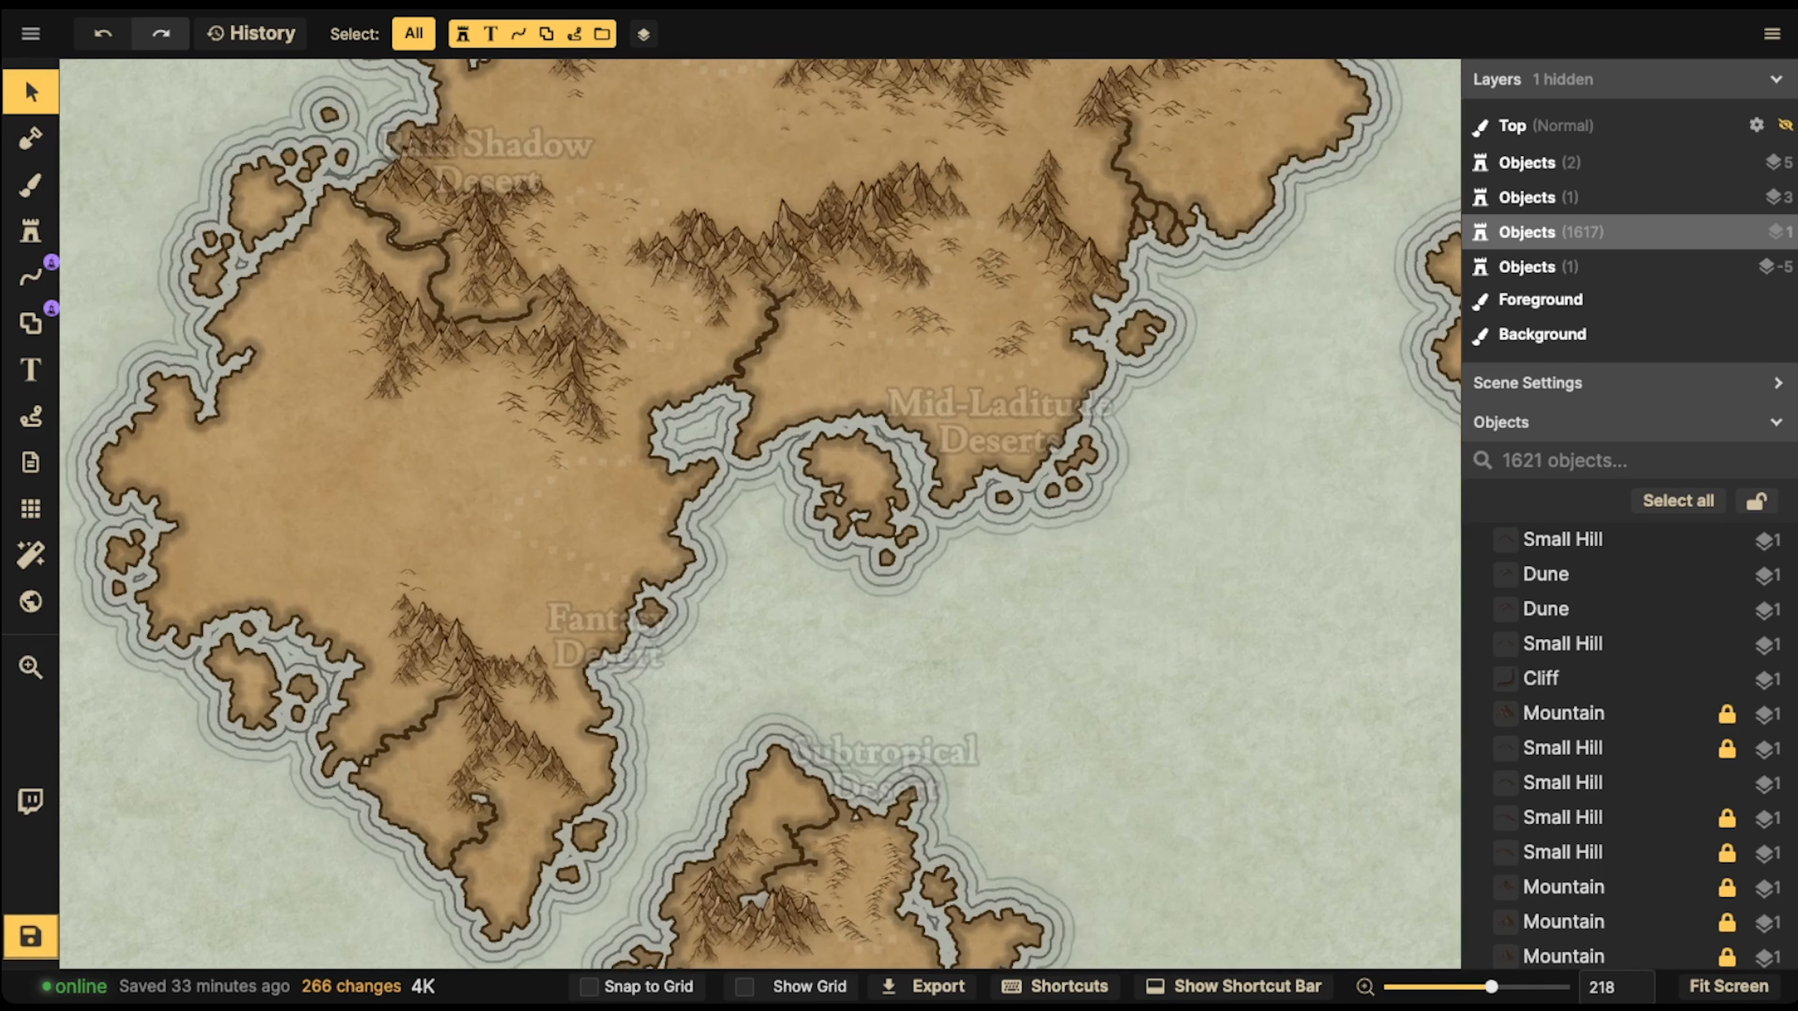
click(30, 186)
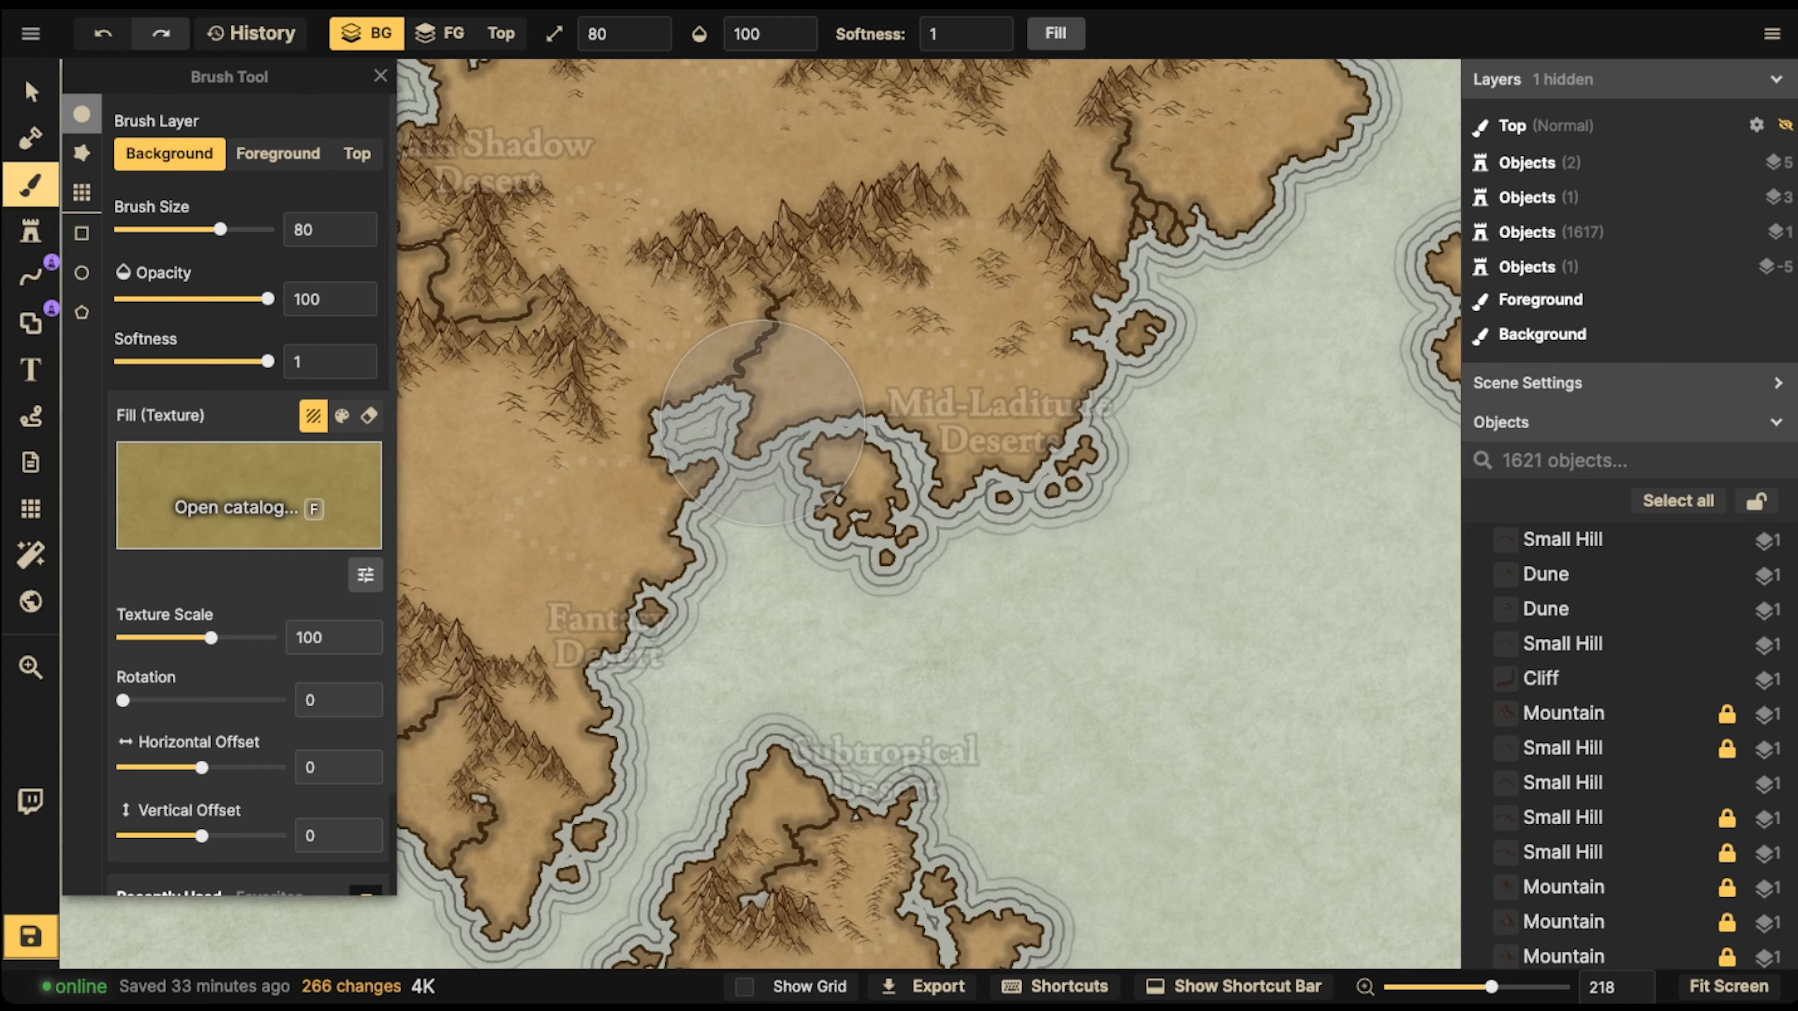
click(244, 507)
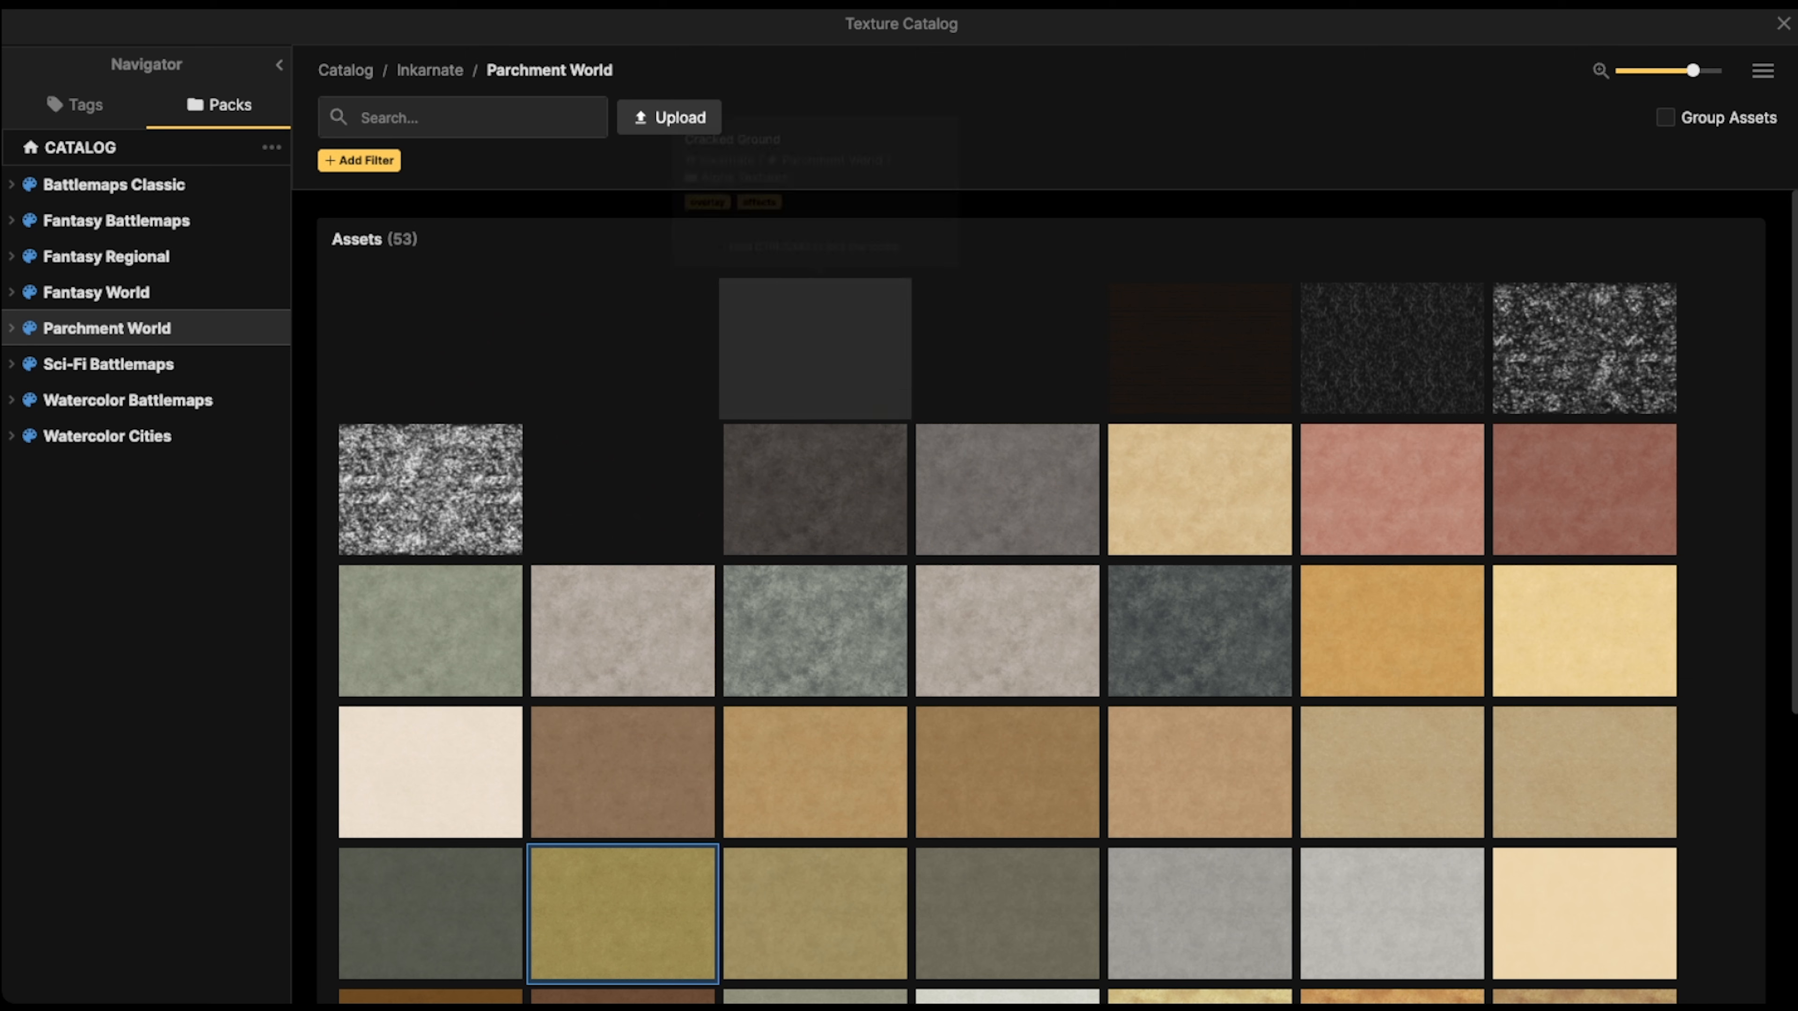
Show asset names in the texture catalog and choose the Parchment World texture Cracked Ground
click(454, 117)
click(1762, 70)
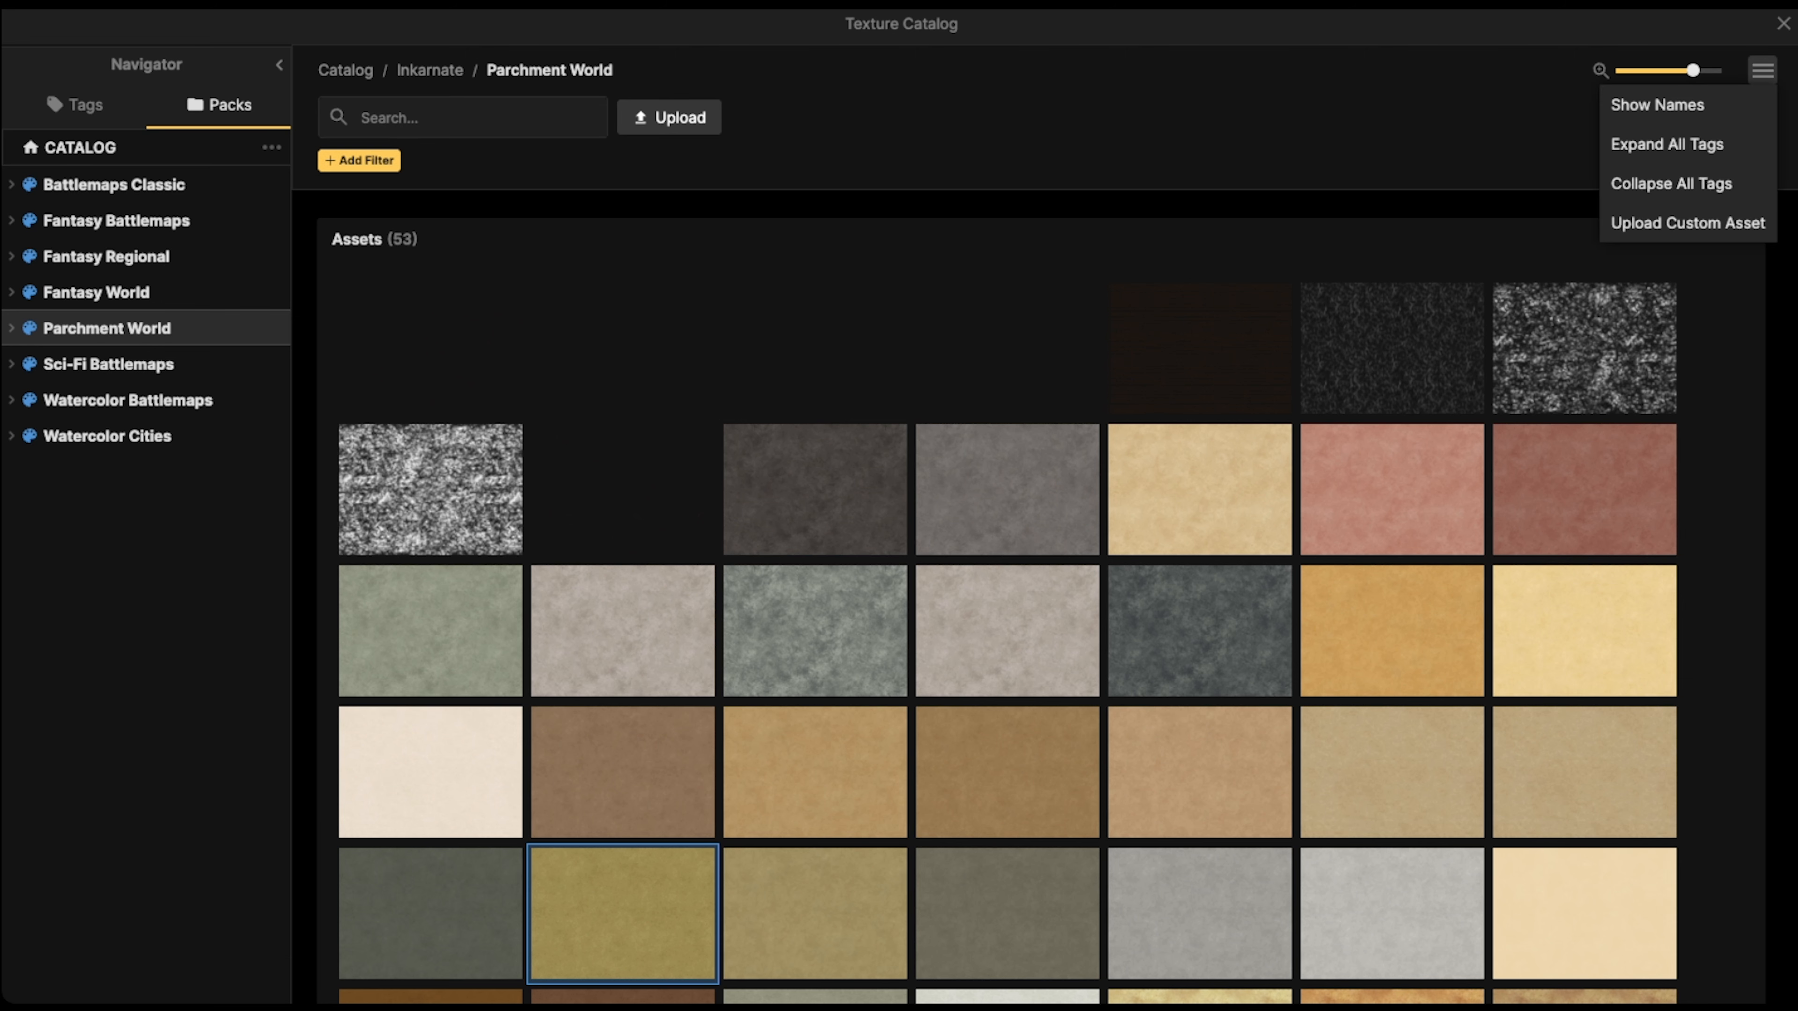
click(1656, 104)
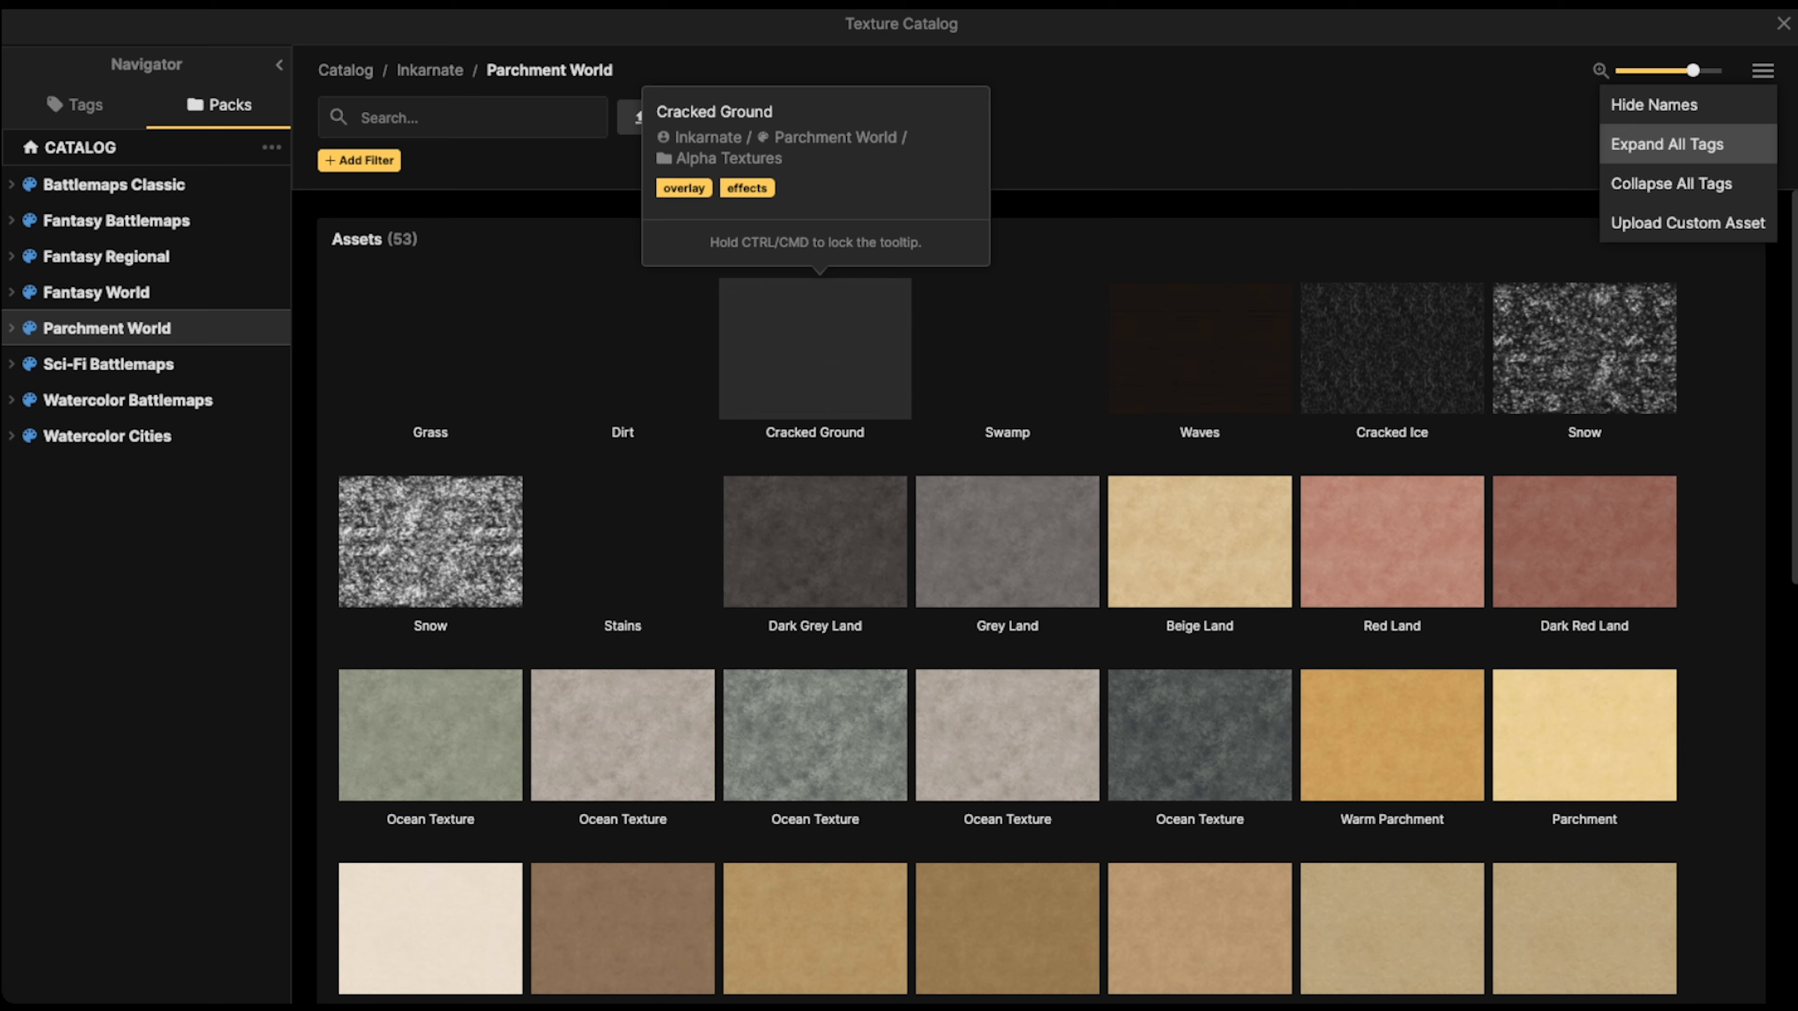
click(829, 343)
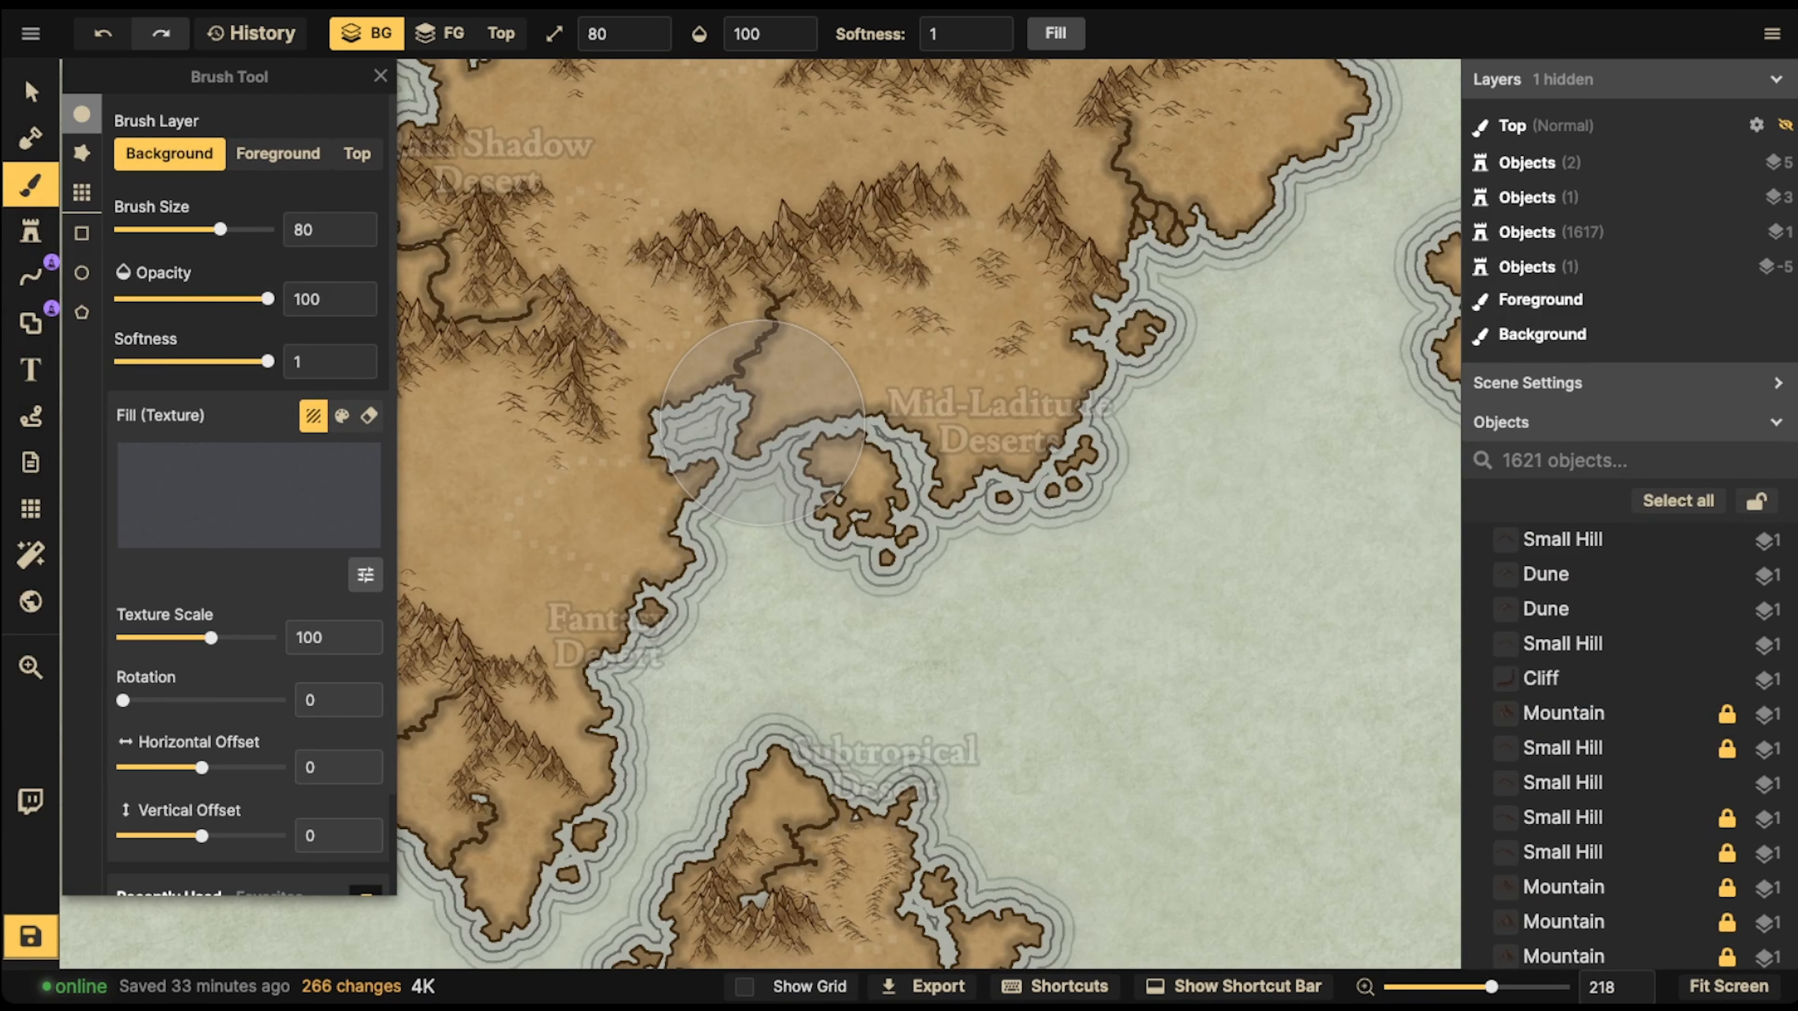
Set the brush's texture scale to 185.45
drag(211, 638, 233, 638)
scroll(762, 422, up, 10)
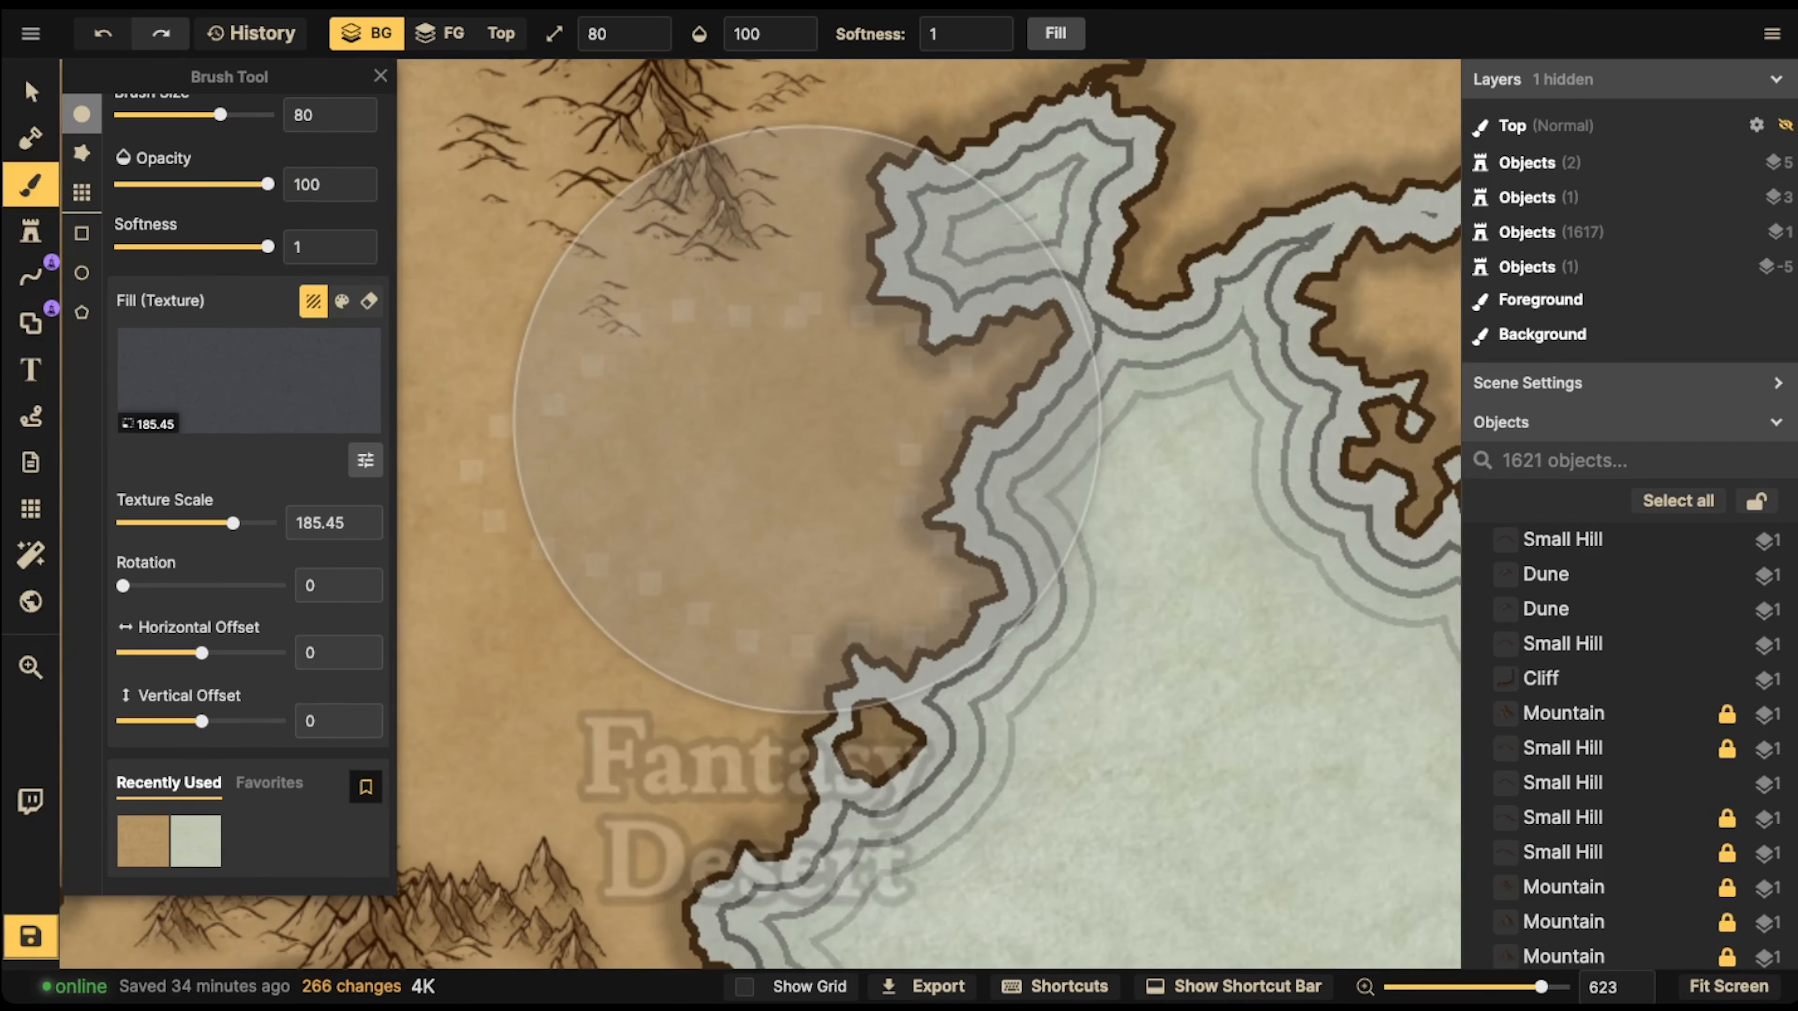
scroll(788, 422, down, 6)
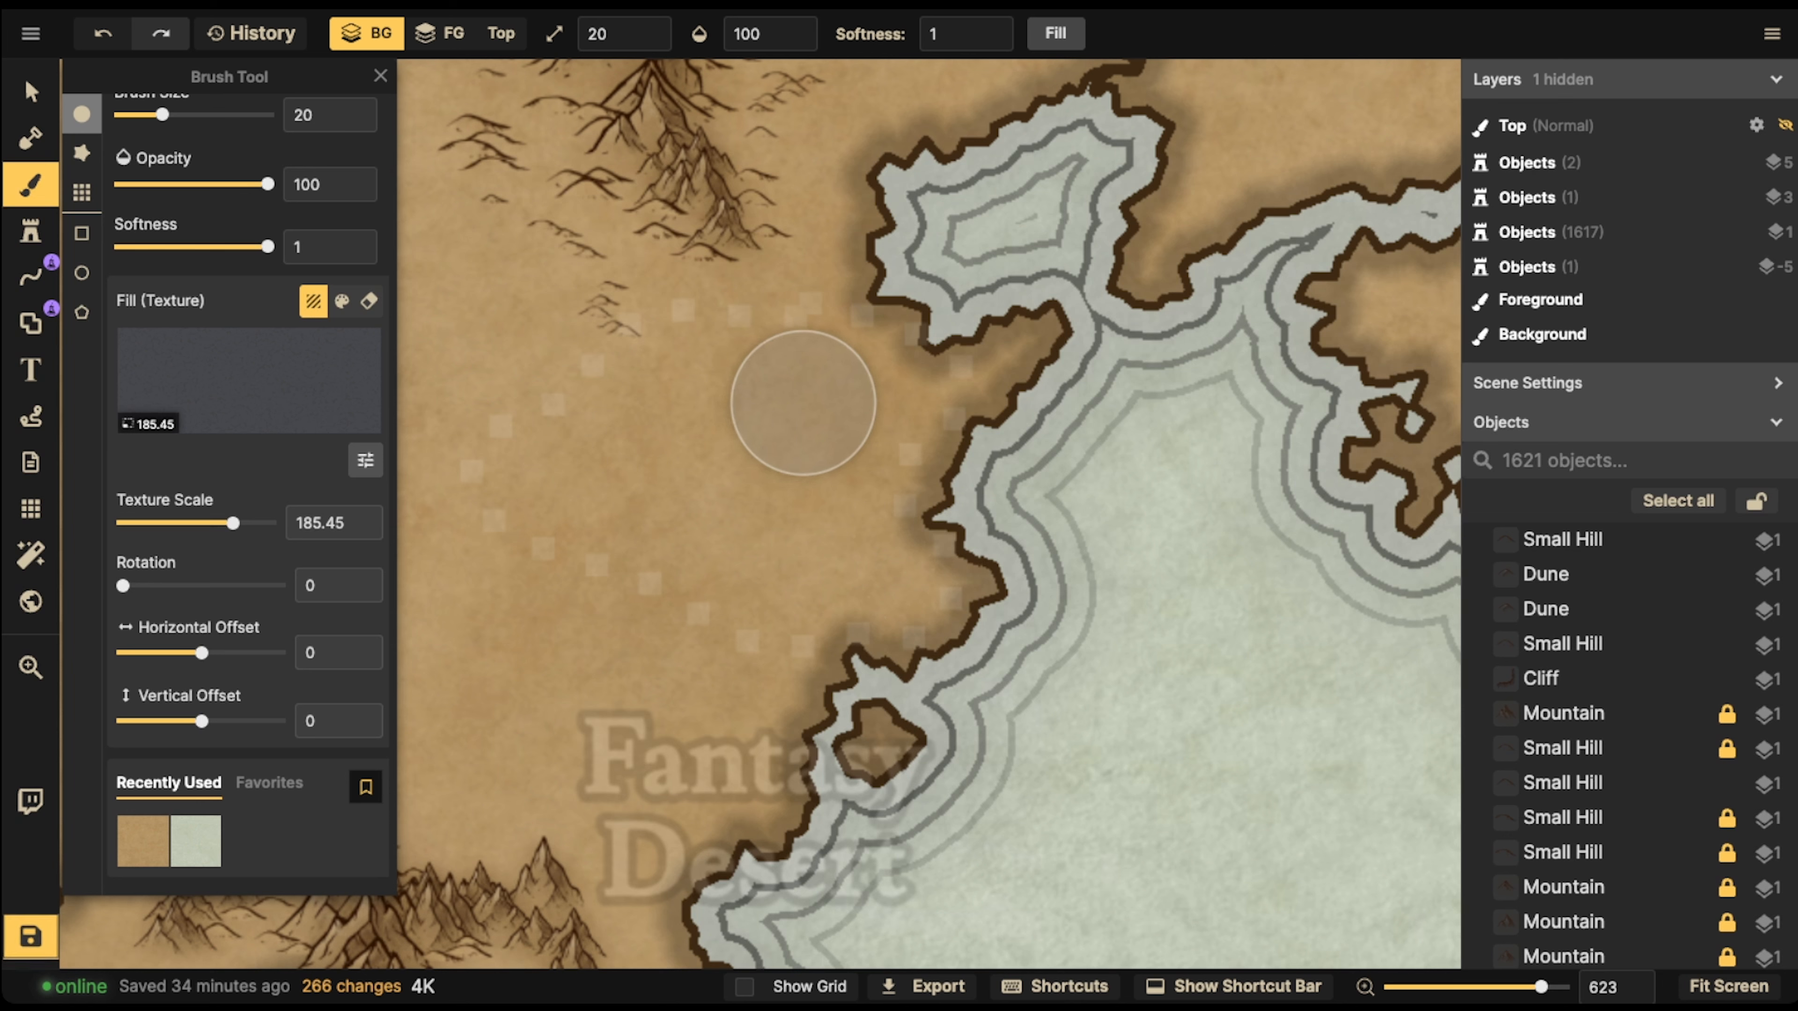
Paint cracked ground on the foreground layer with brush size 30, over the coastal plain north of the Fantasy Desert label
key(])
key(])
key([)
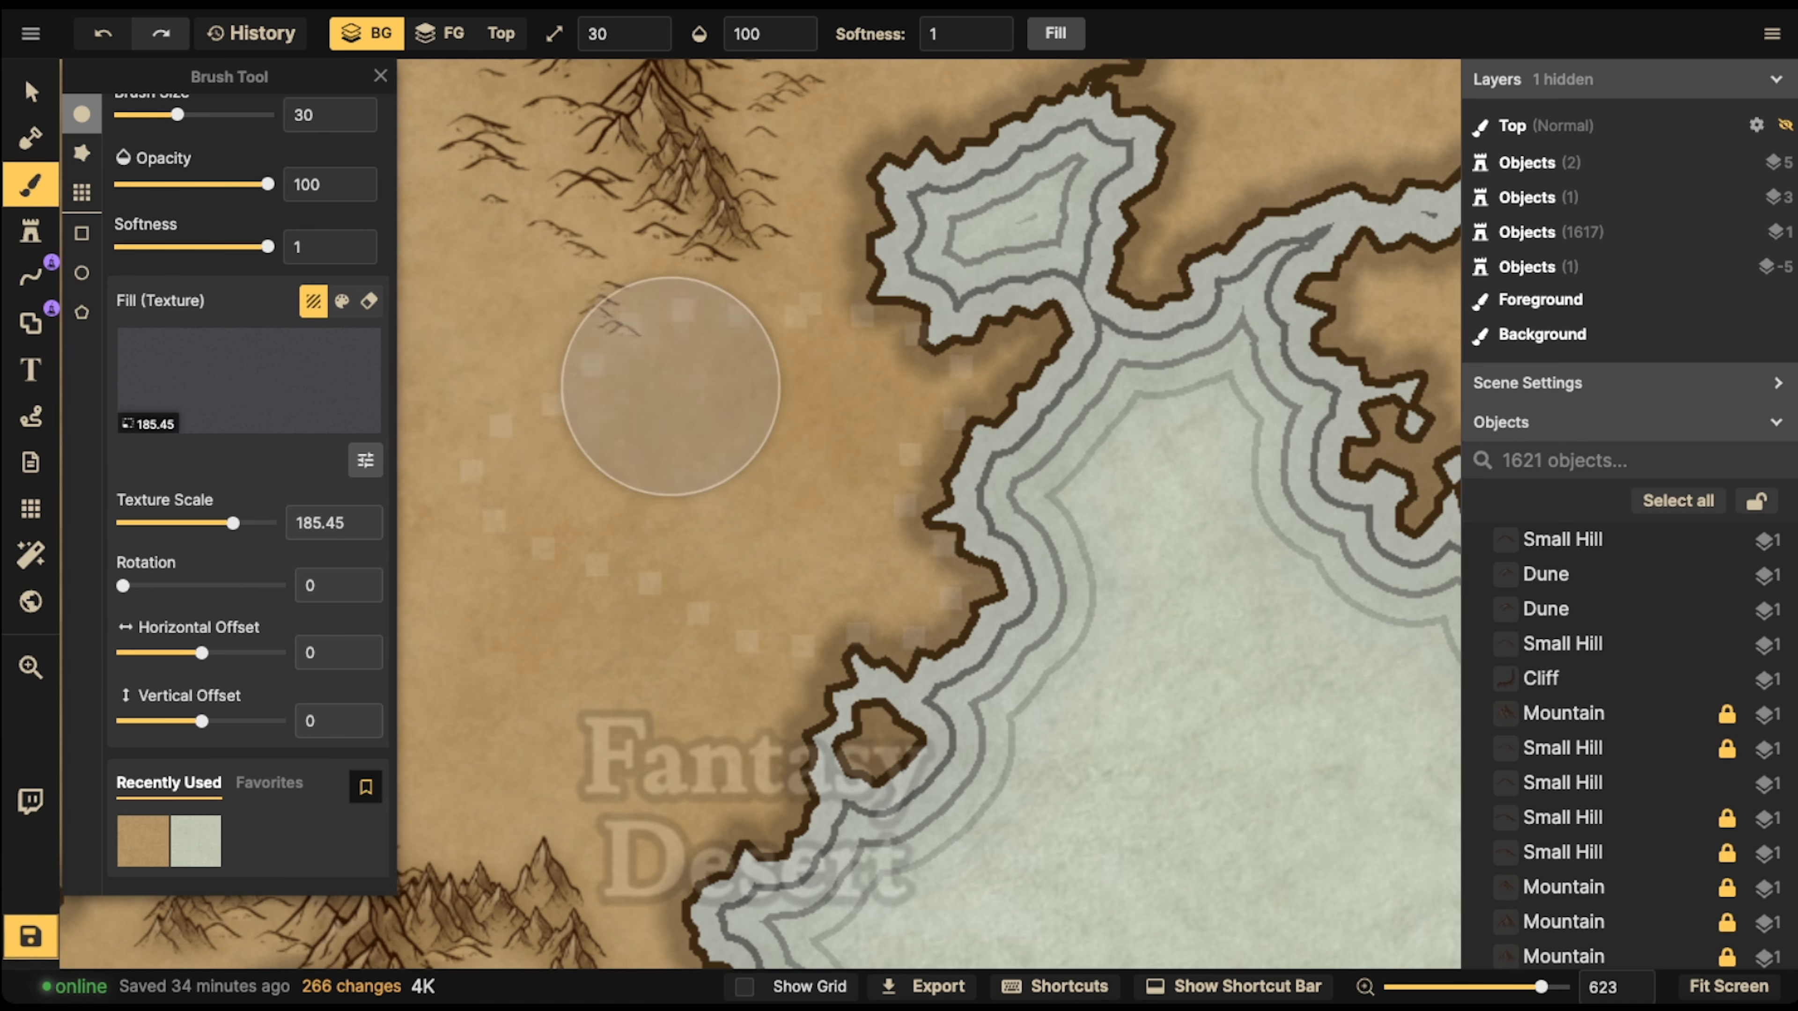
click(453, 35)
mouse_move(754, 314)
mouse_down()
mouse_move(629, 473)
mouse_move(895, 574)
mouse_move(882, 360)
mouse_move(602, 422)
mouse_move(915, 533)
mouse_move(923, 381)
mouse_up()
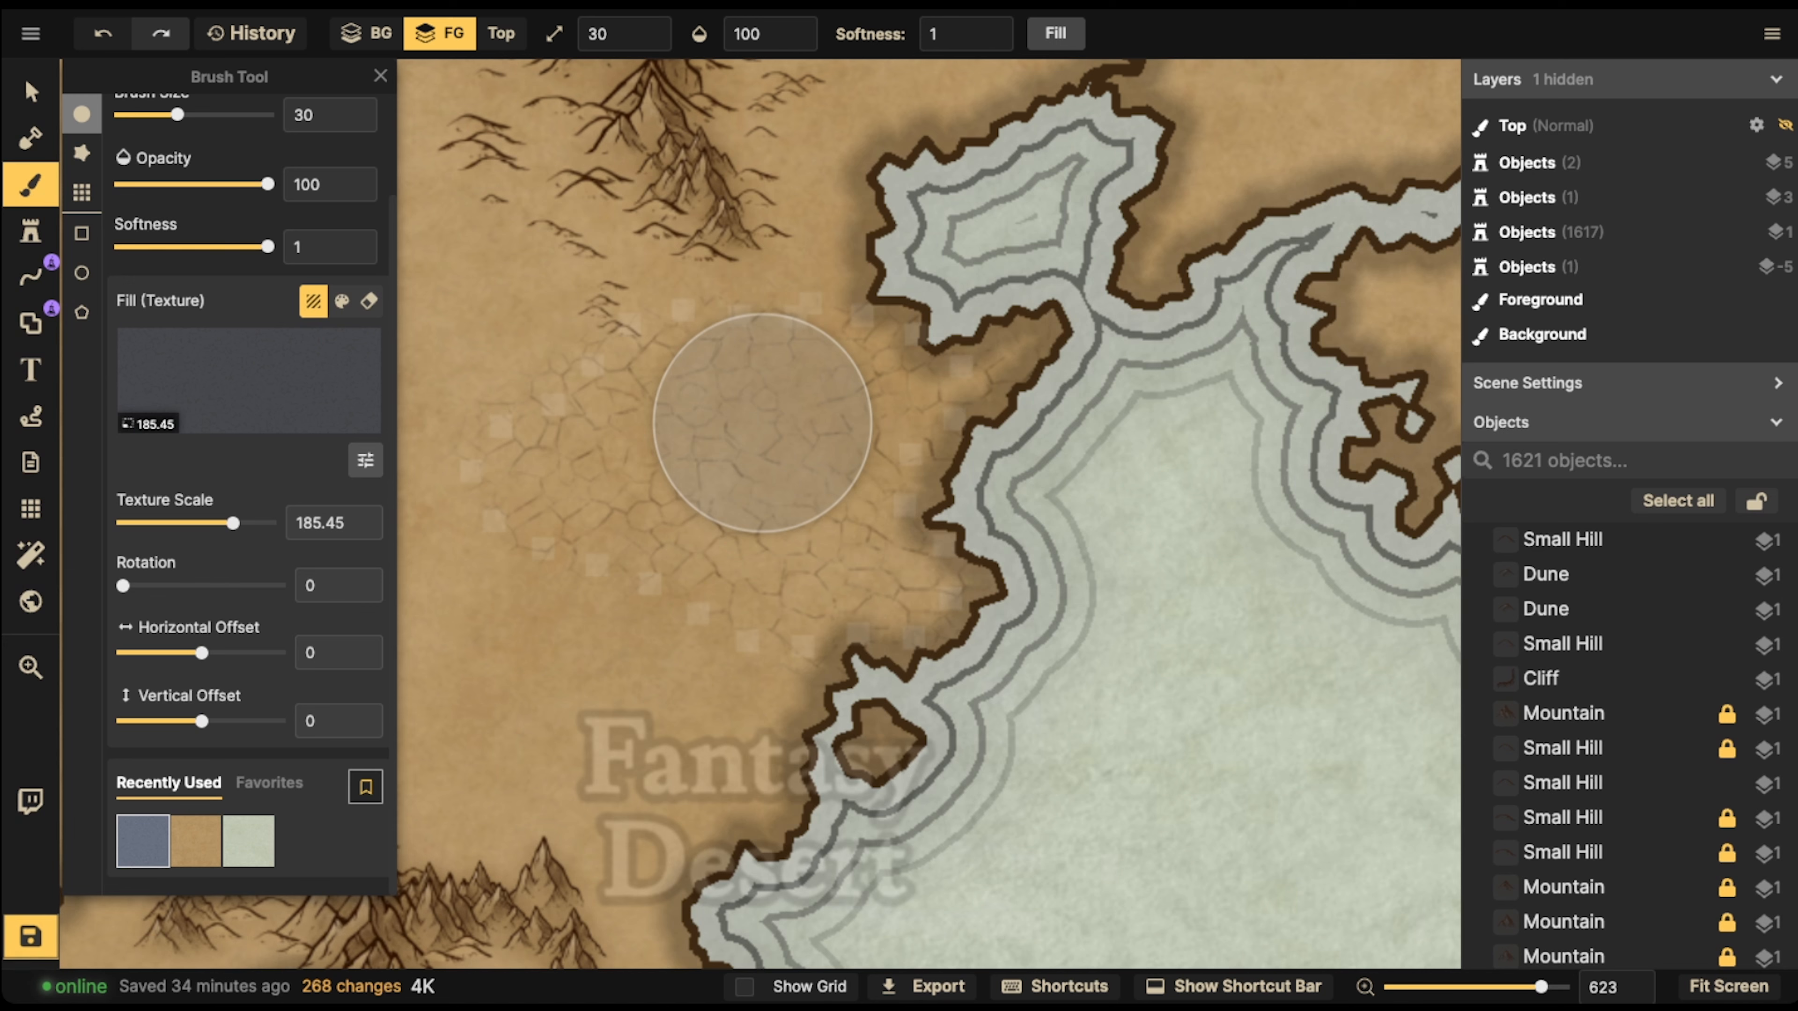
Add the Cracked Ground texture to the favorites and delete both Cobblestone Floor favorites
click(365, 786)
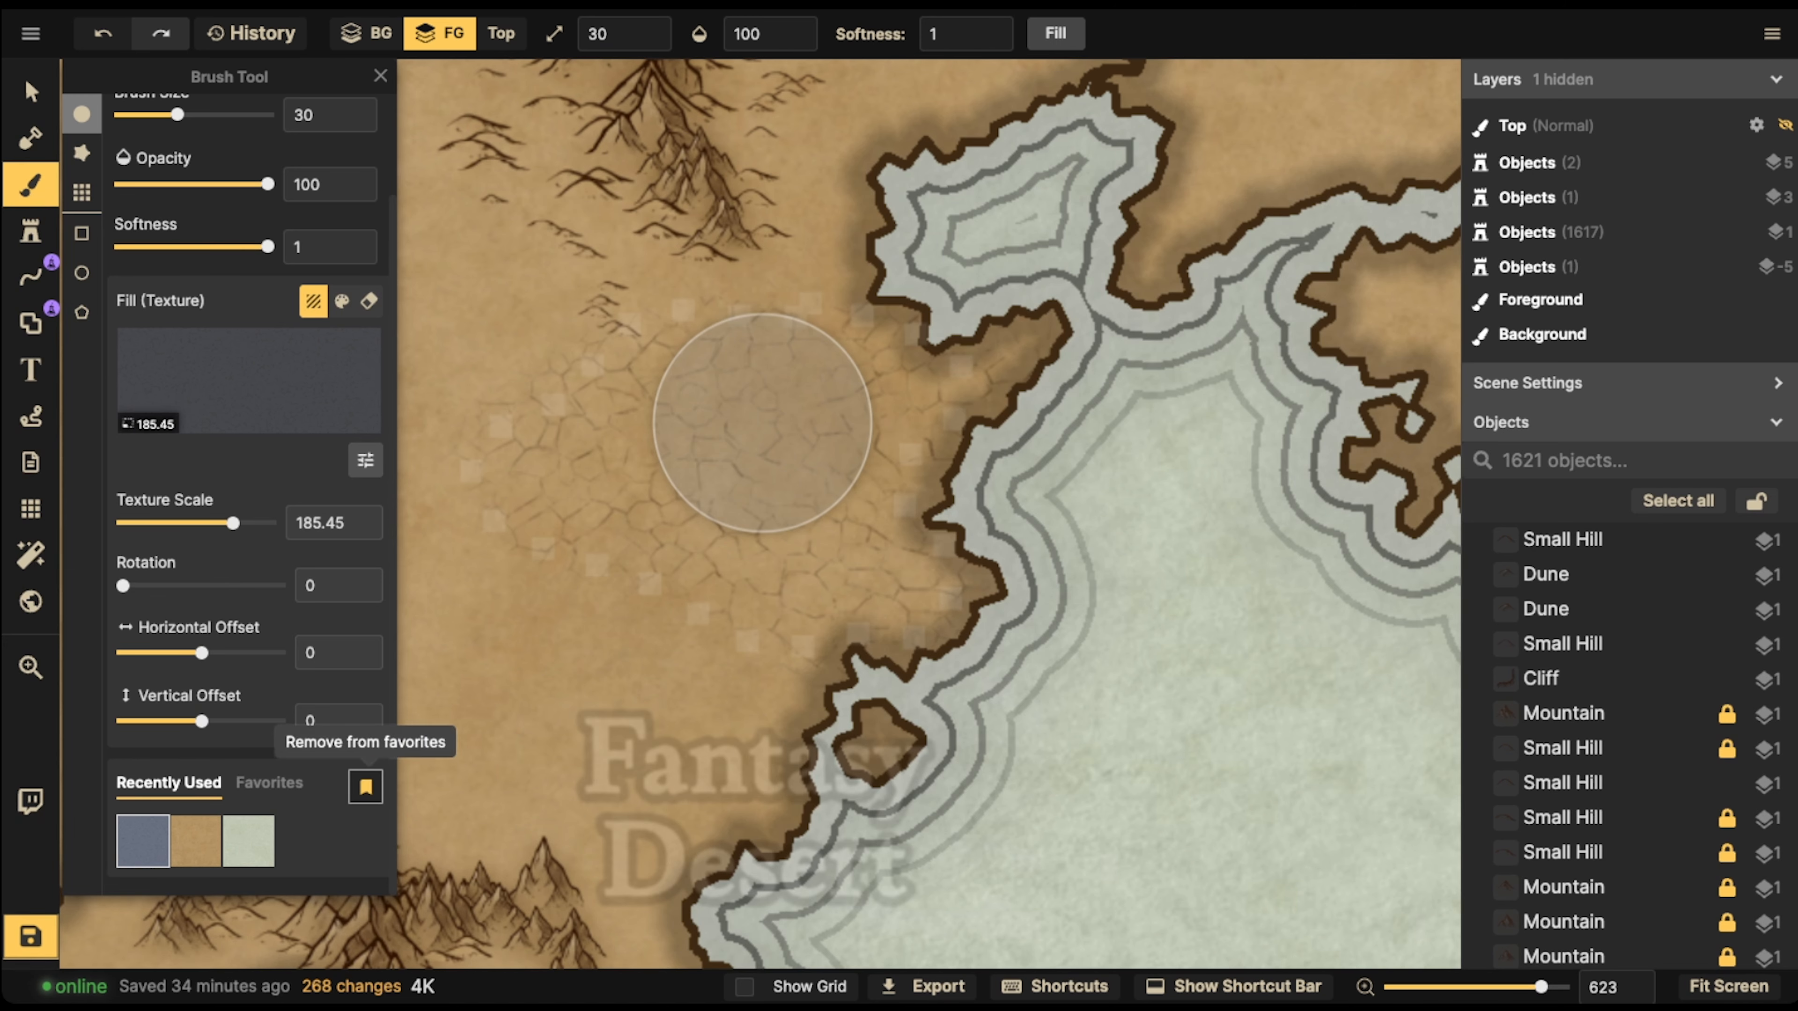
click(269, 782)
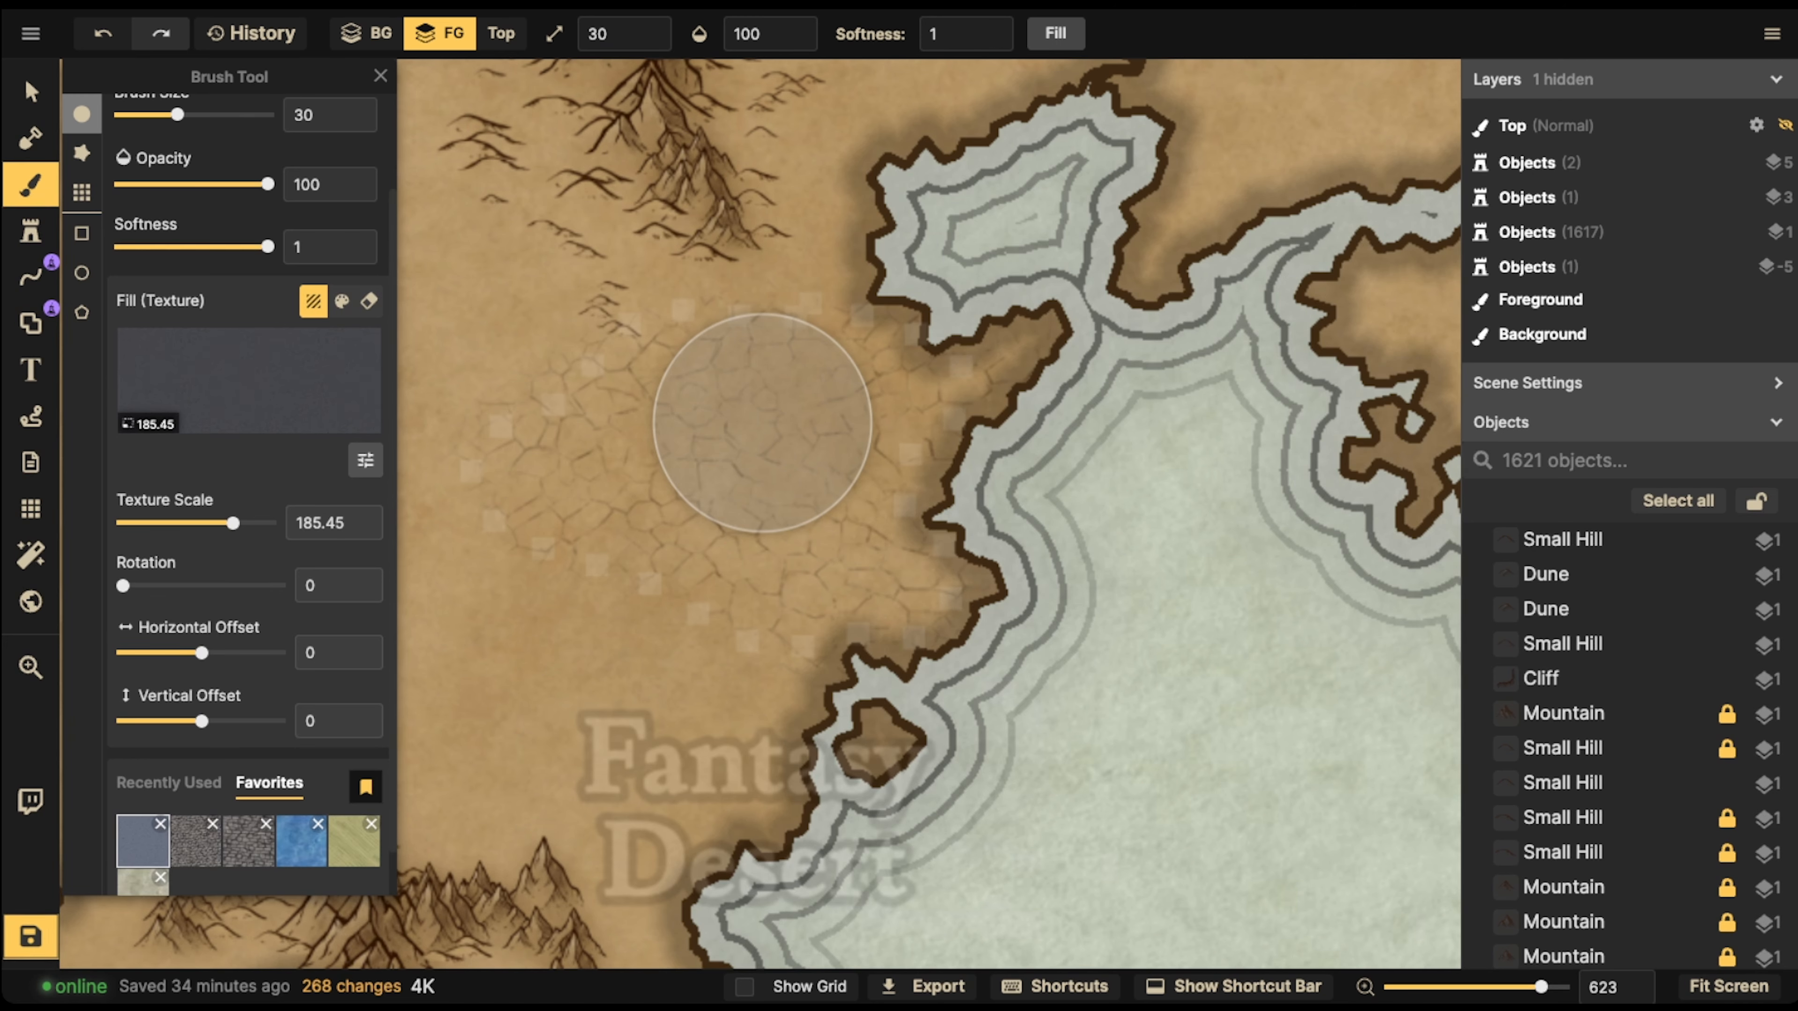
click(212, 824)
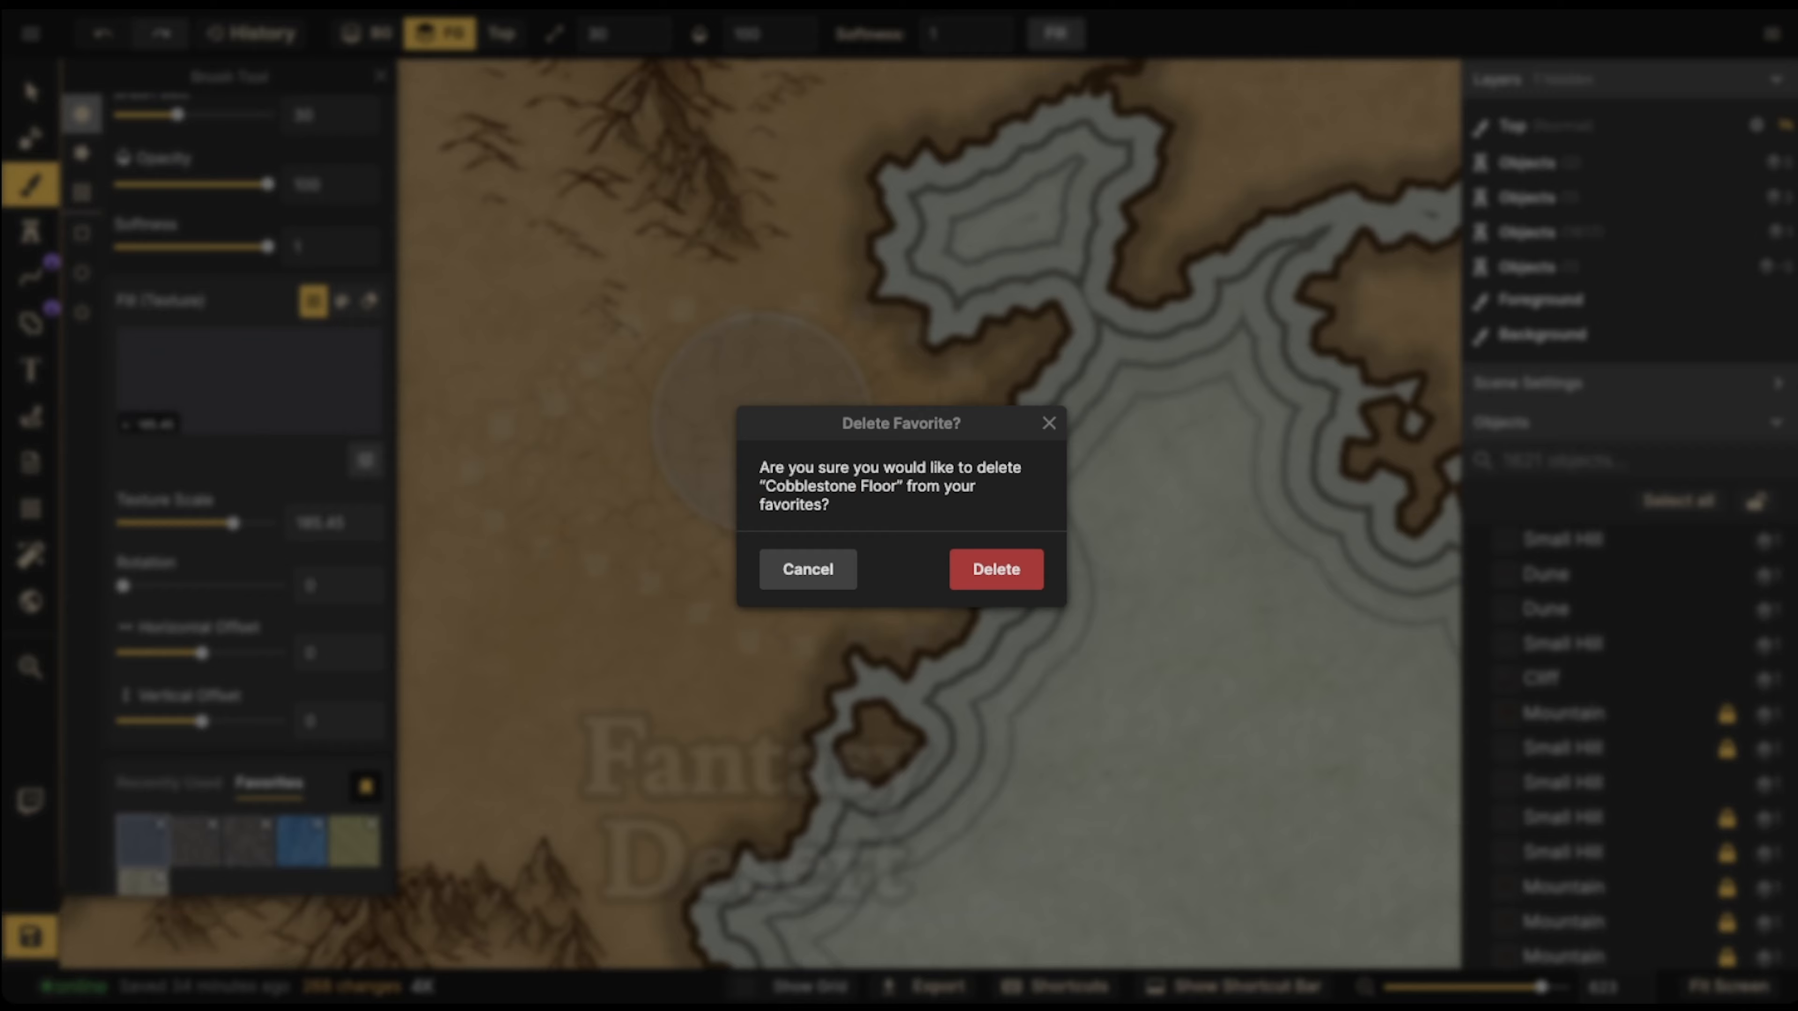
click(996, 569)
click(212, 825)
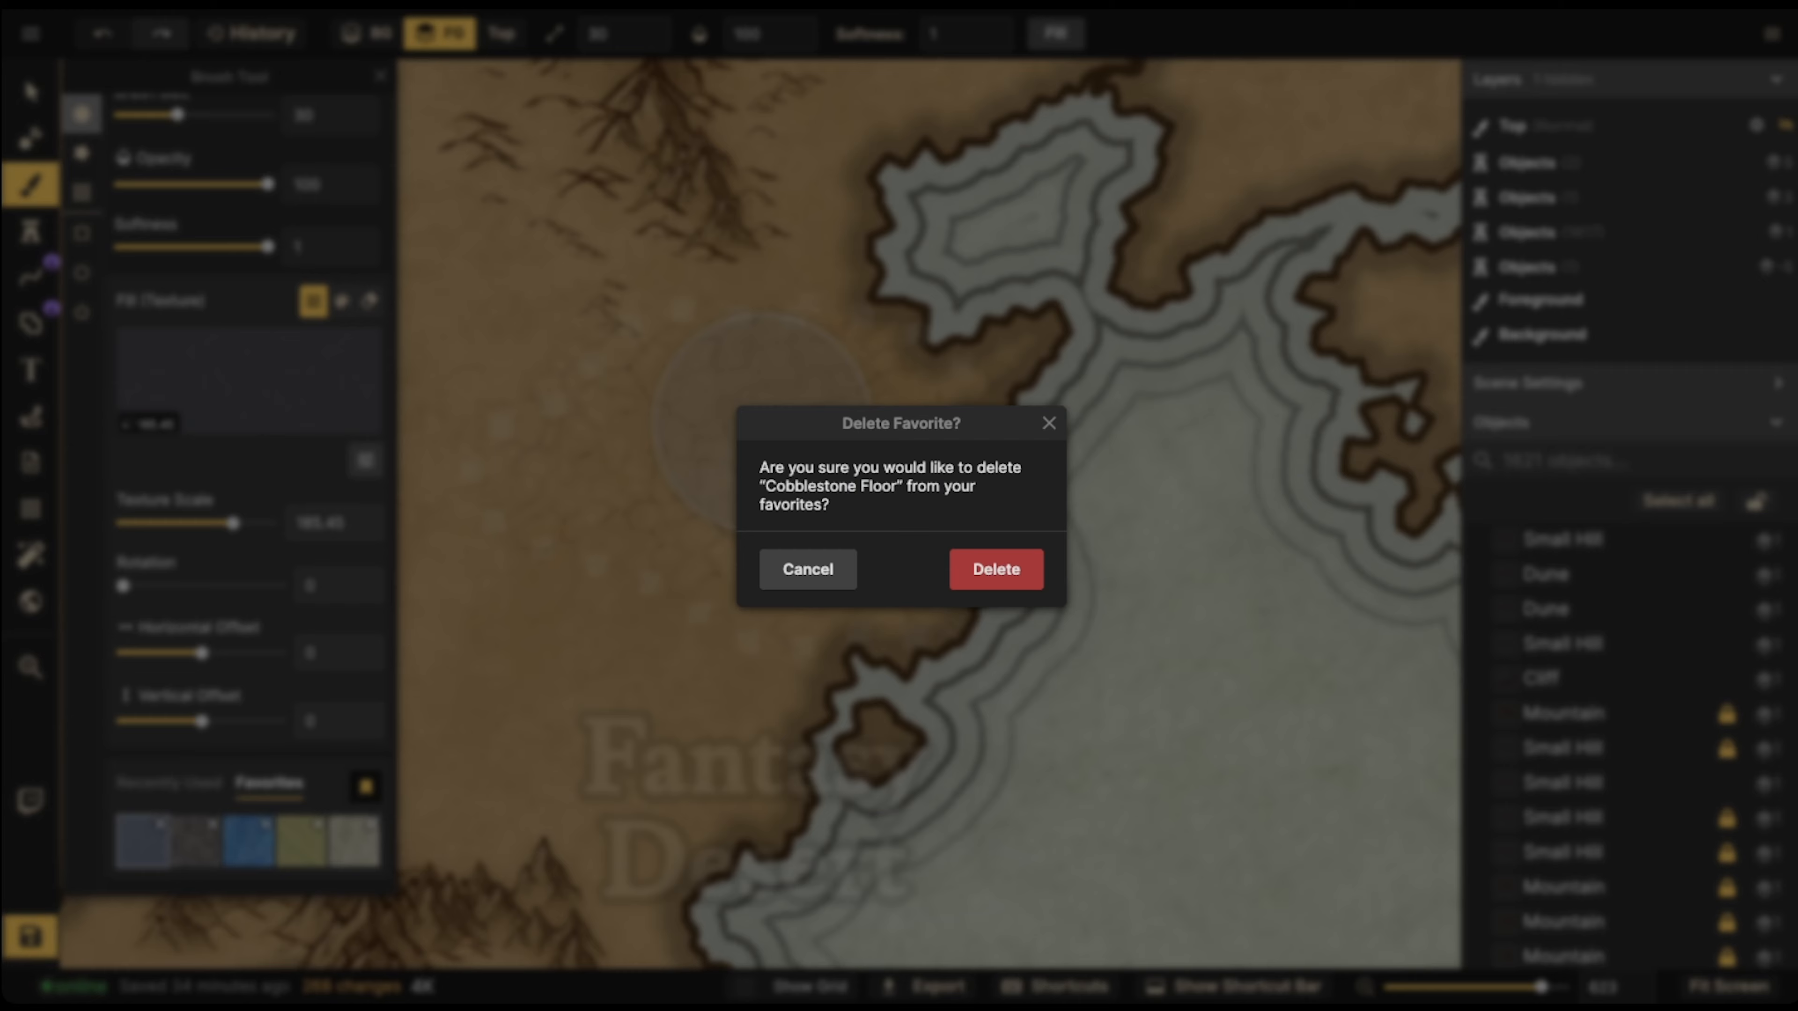
click(996, 569)
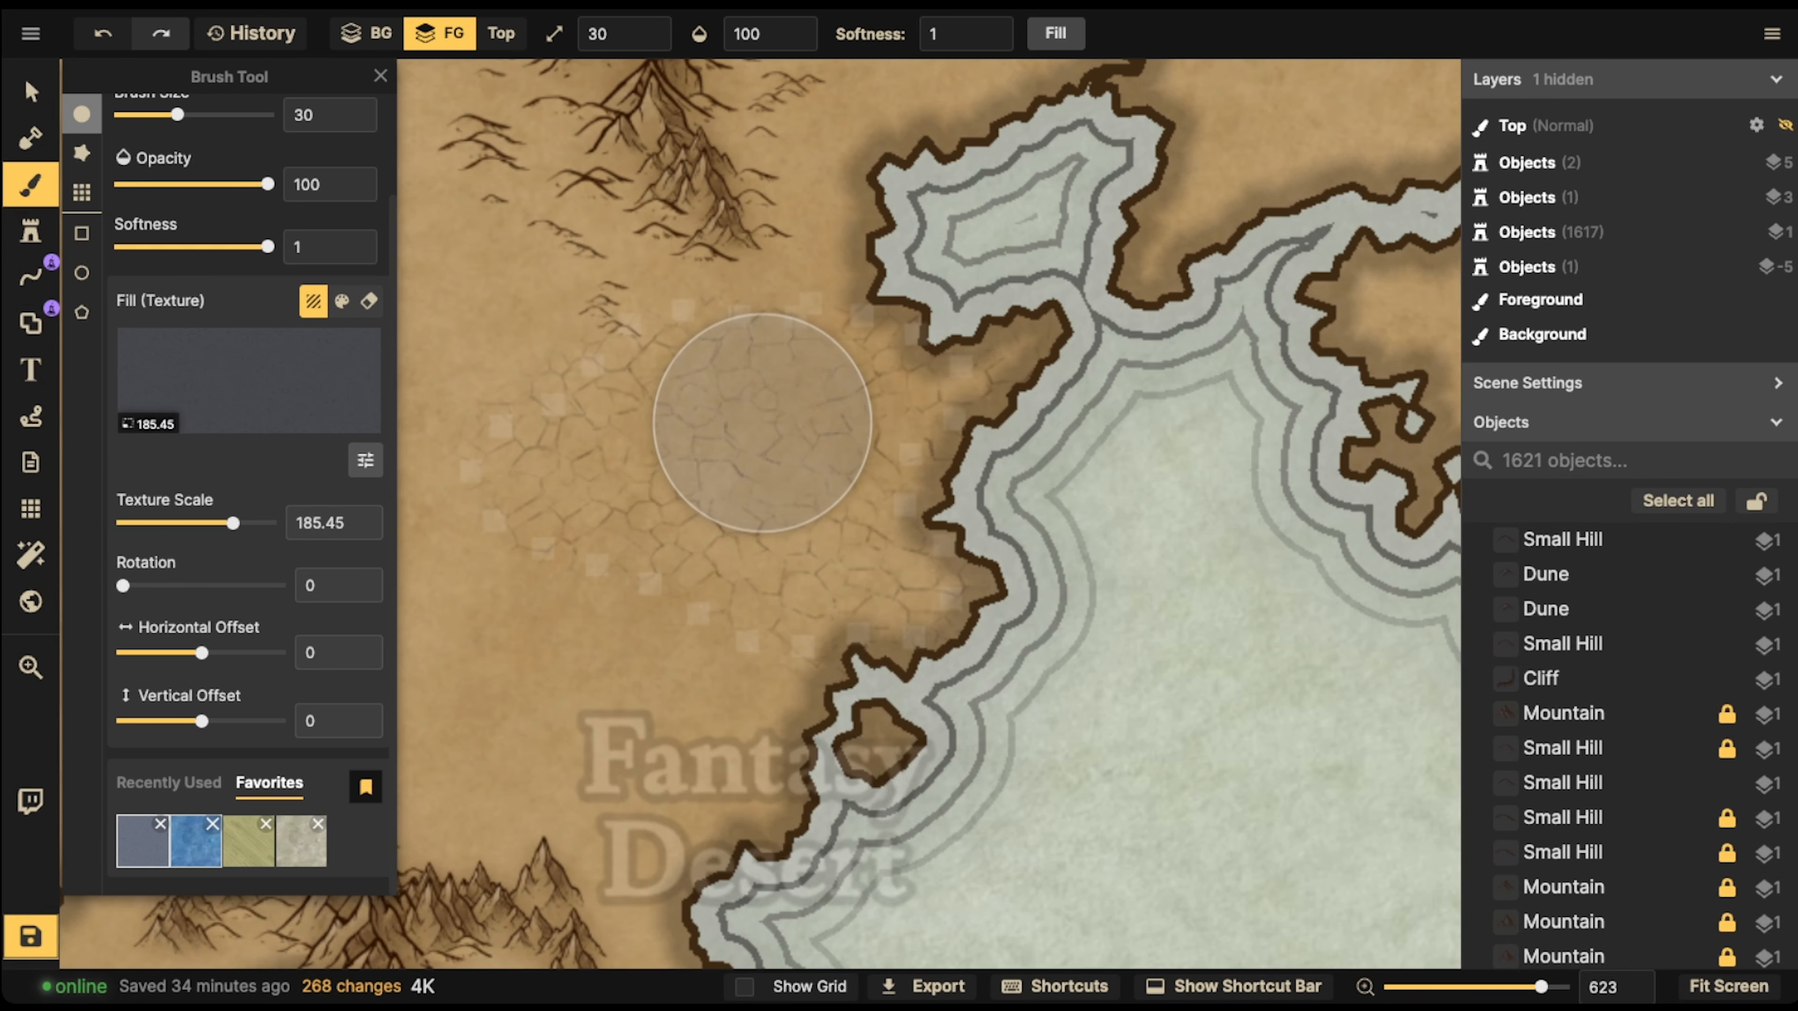
Delete the blue, green and grey textures from the favorites, keeping only Cracked Ground
click(212, 824)
click(996, 568)
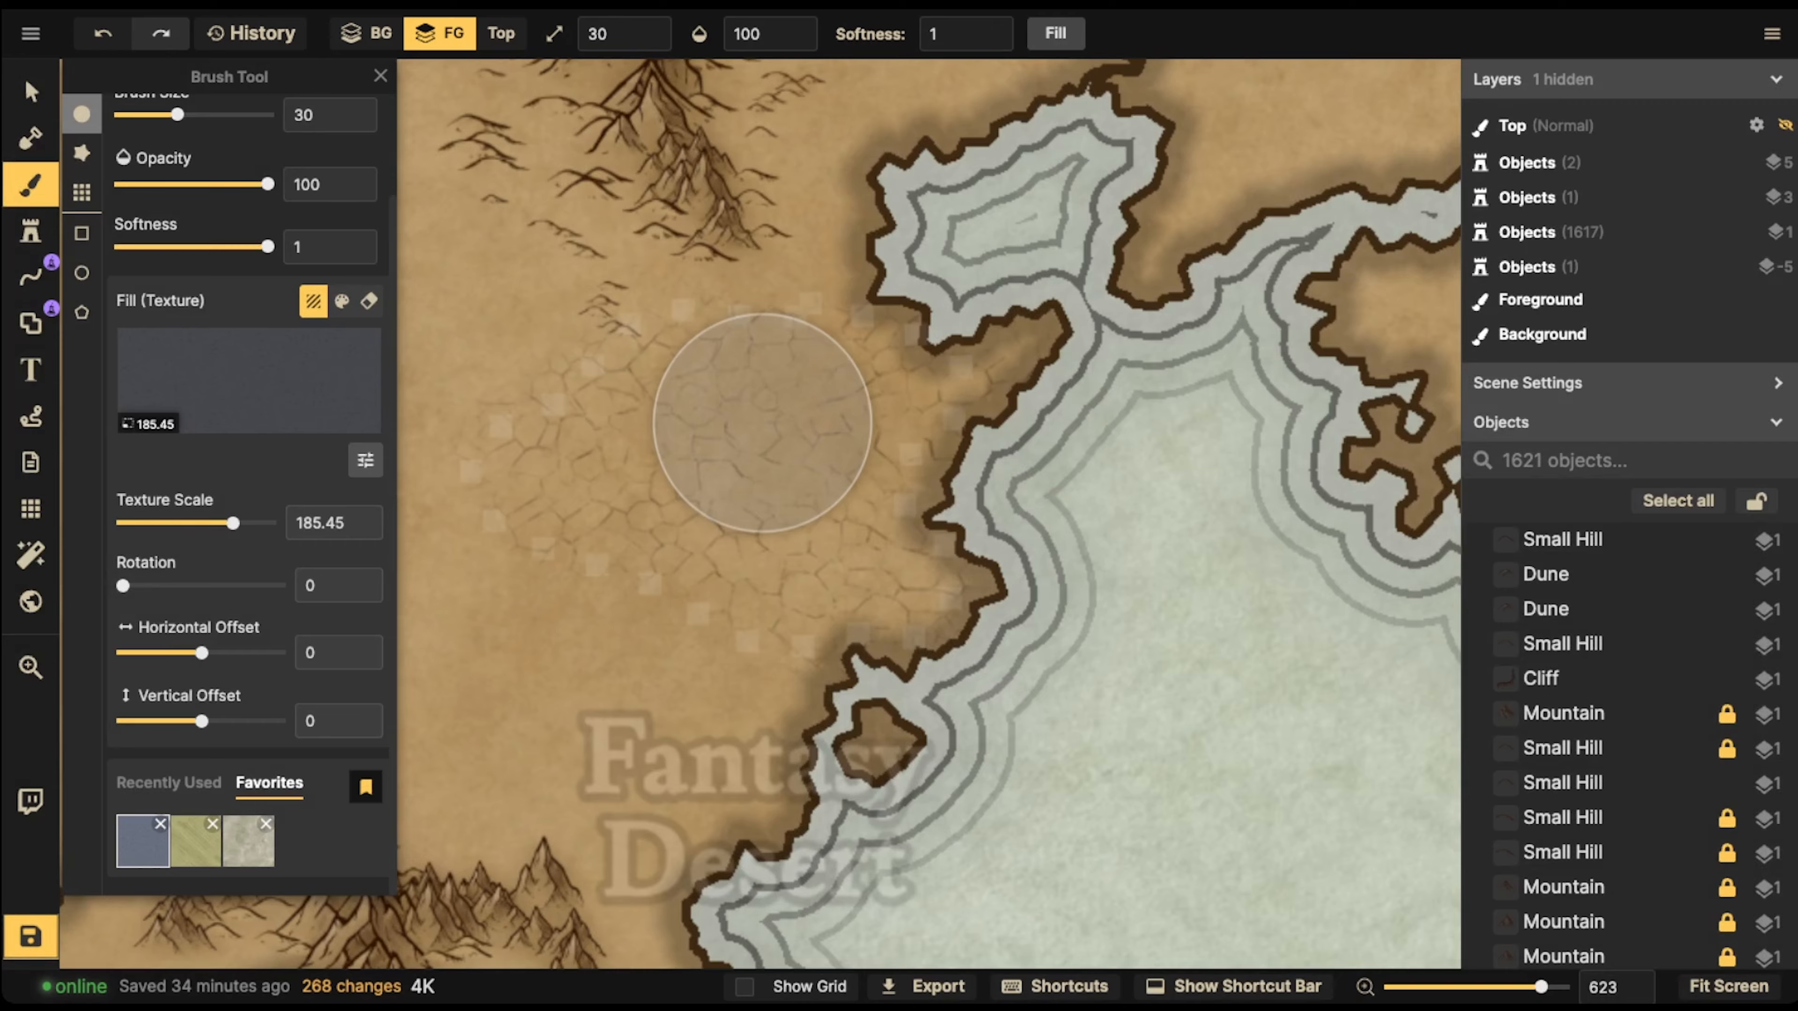
click(213, 825)
click(995, 569)
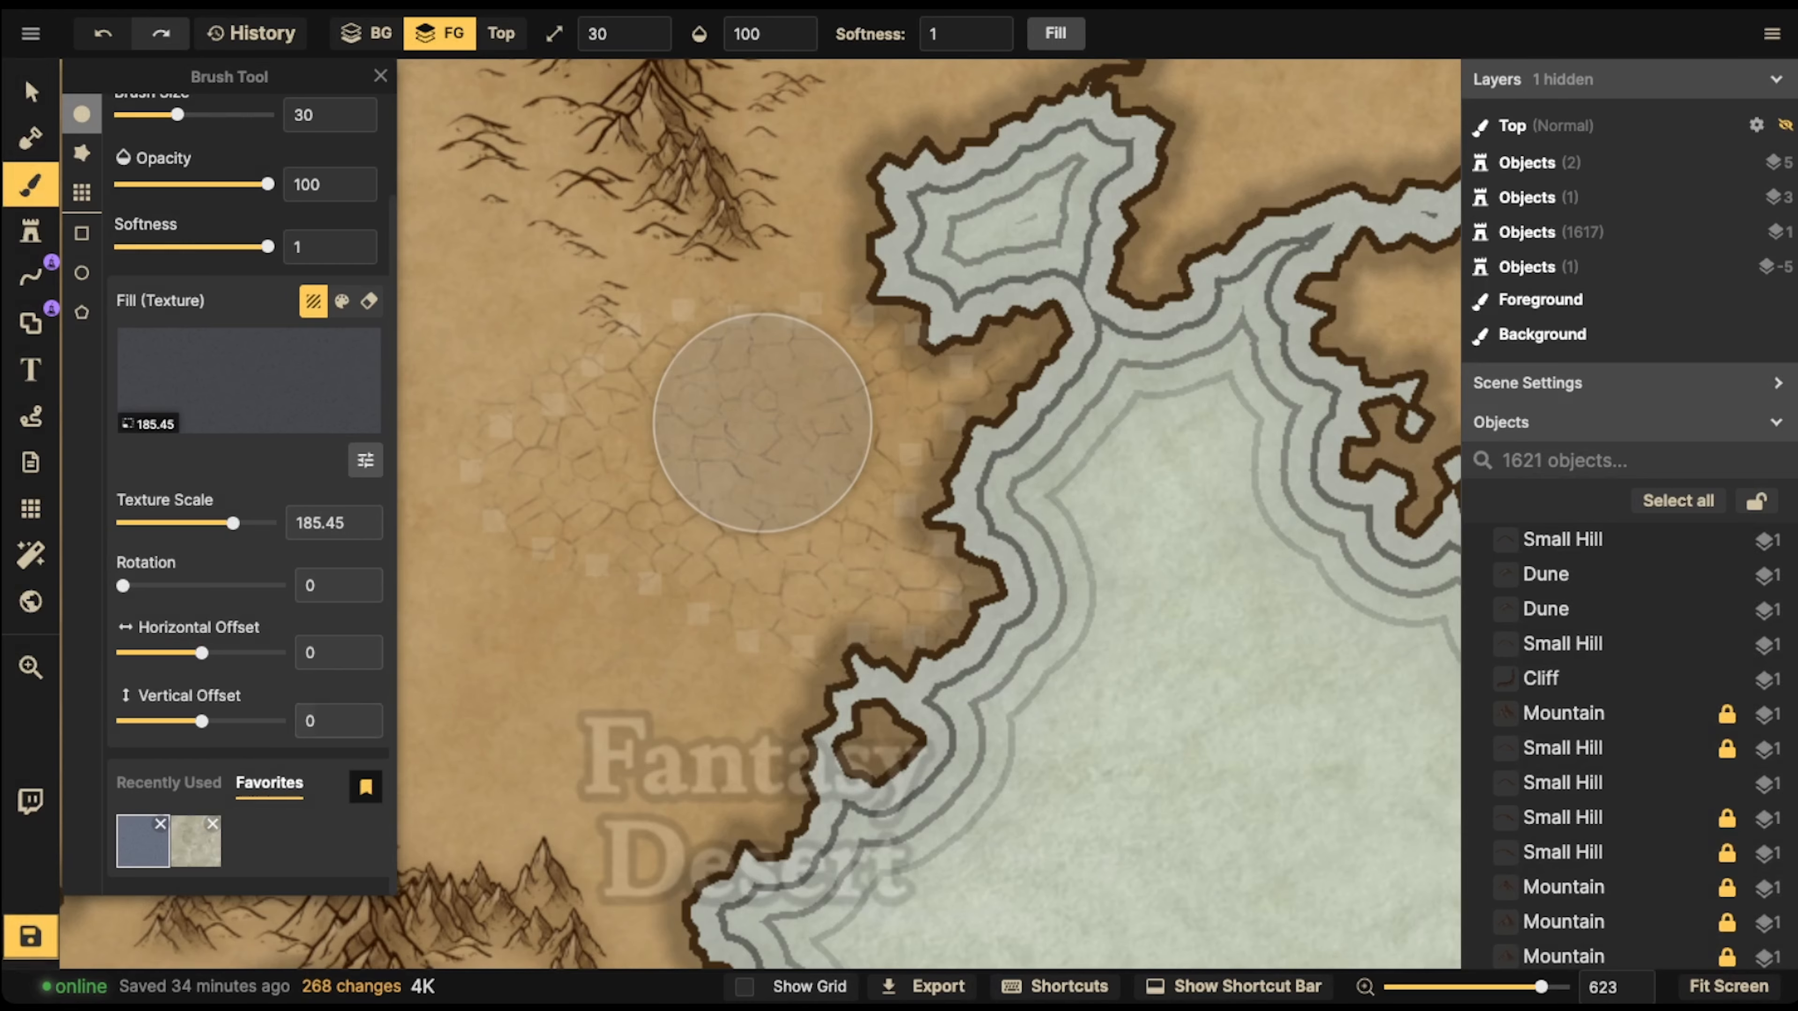
click(213, 824)
click(996, 569)
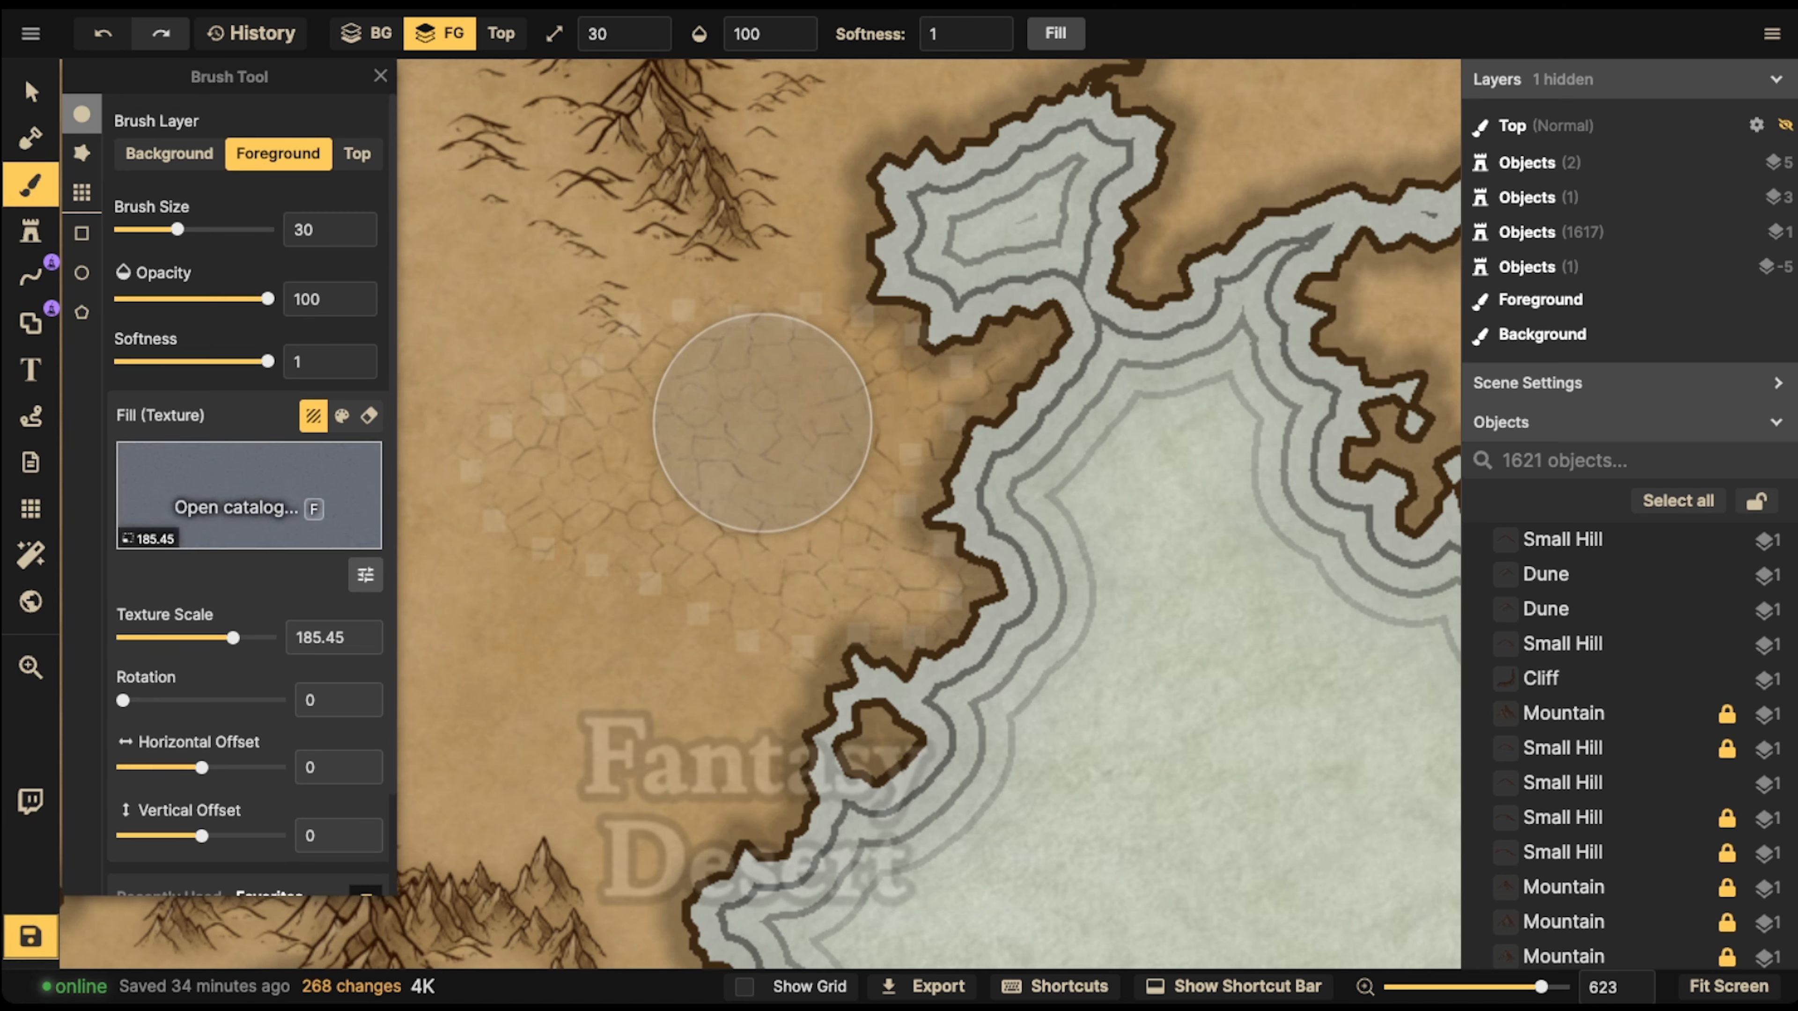
Return to the recently used textures and intensify the middle of the cracked-ground patch with brush size 20
scroll(247, 495, down, 2)
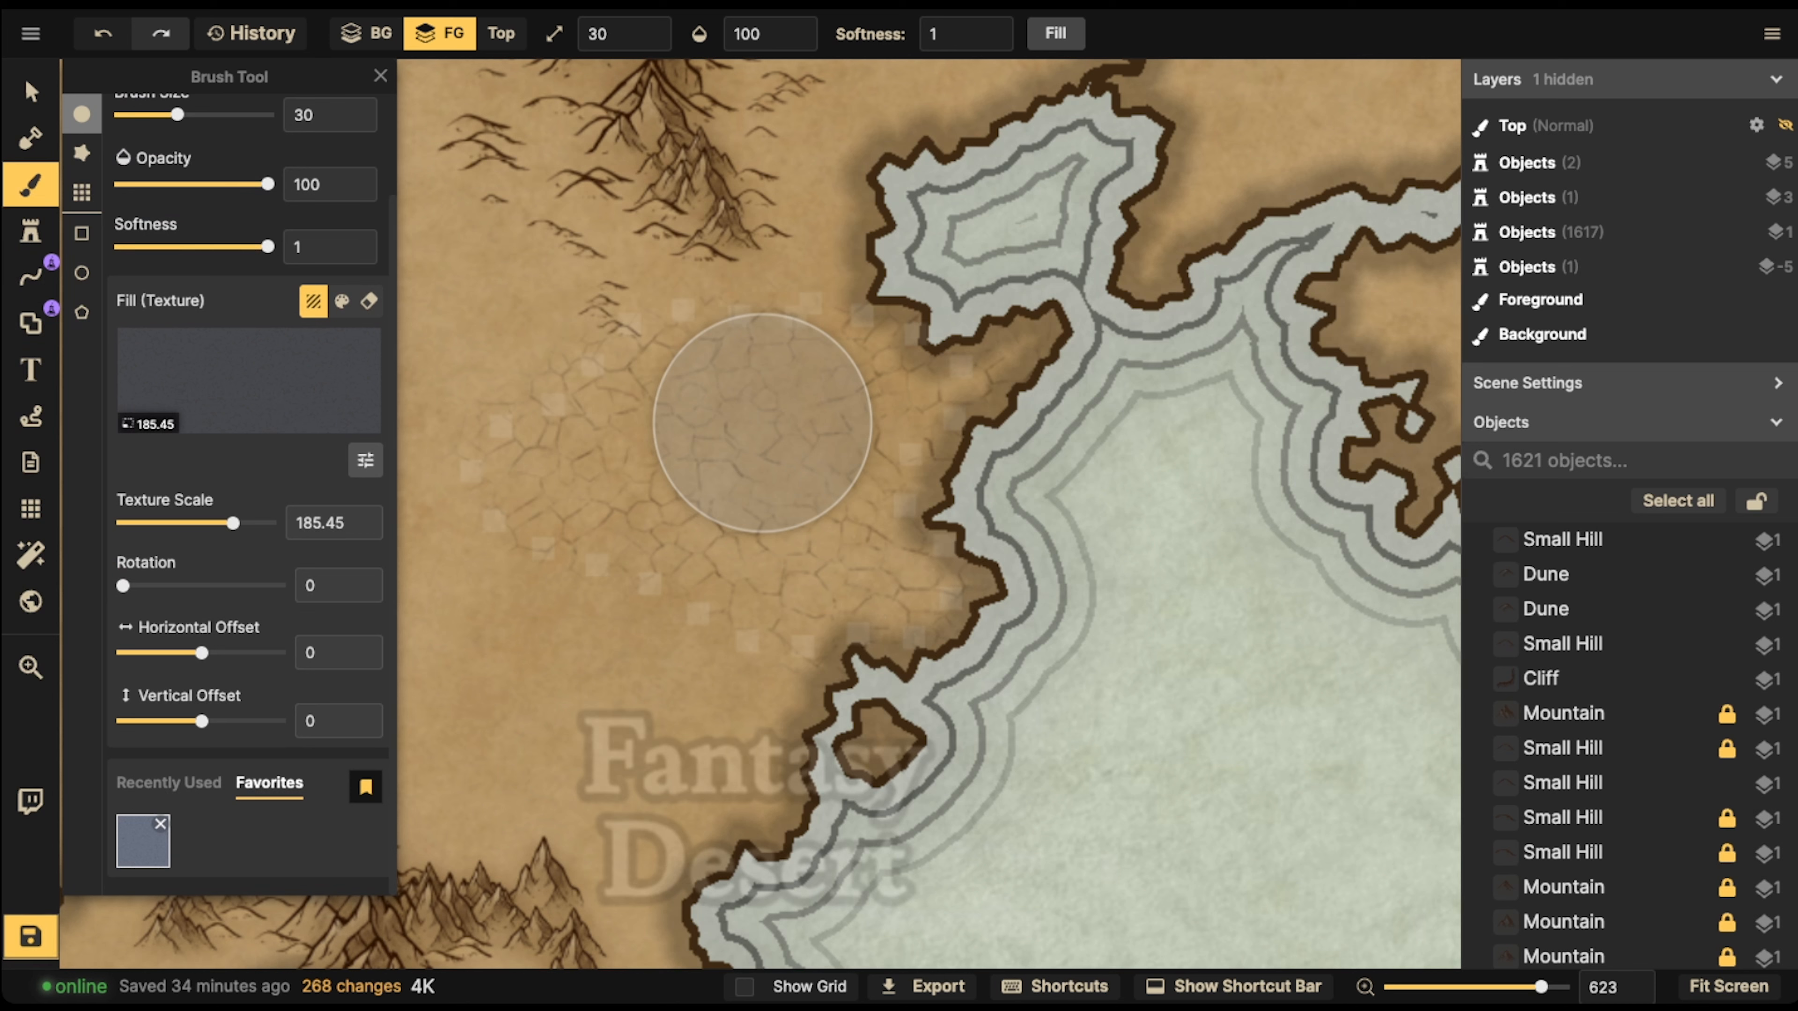
click(169, 784)
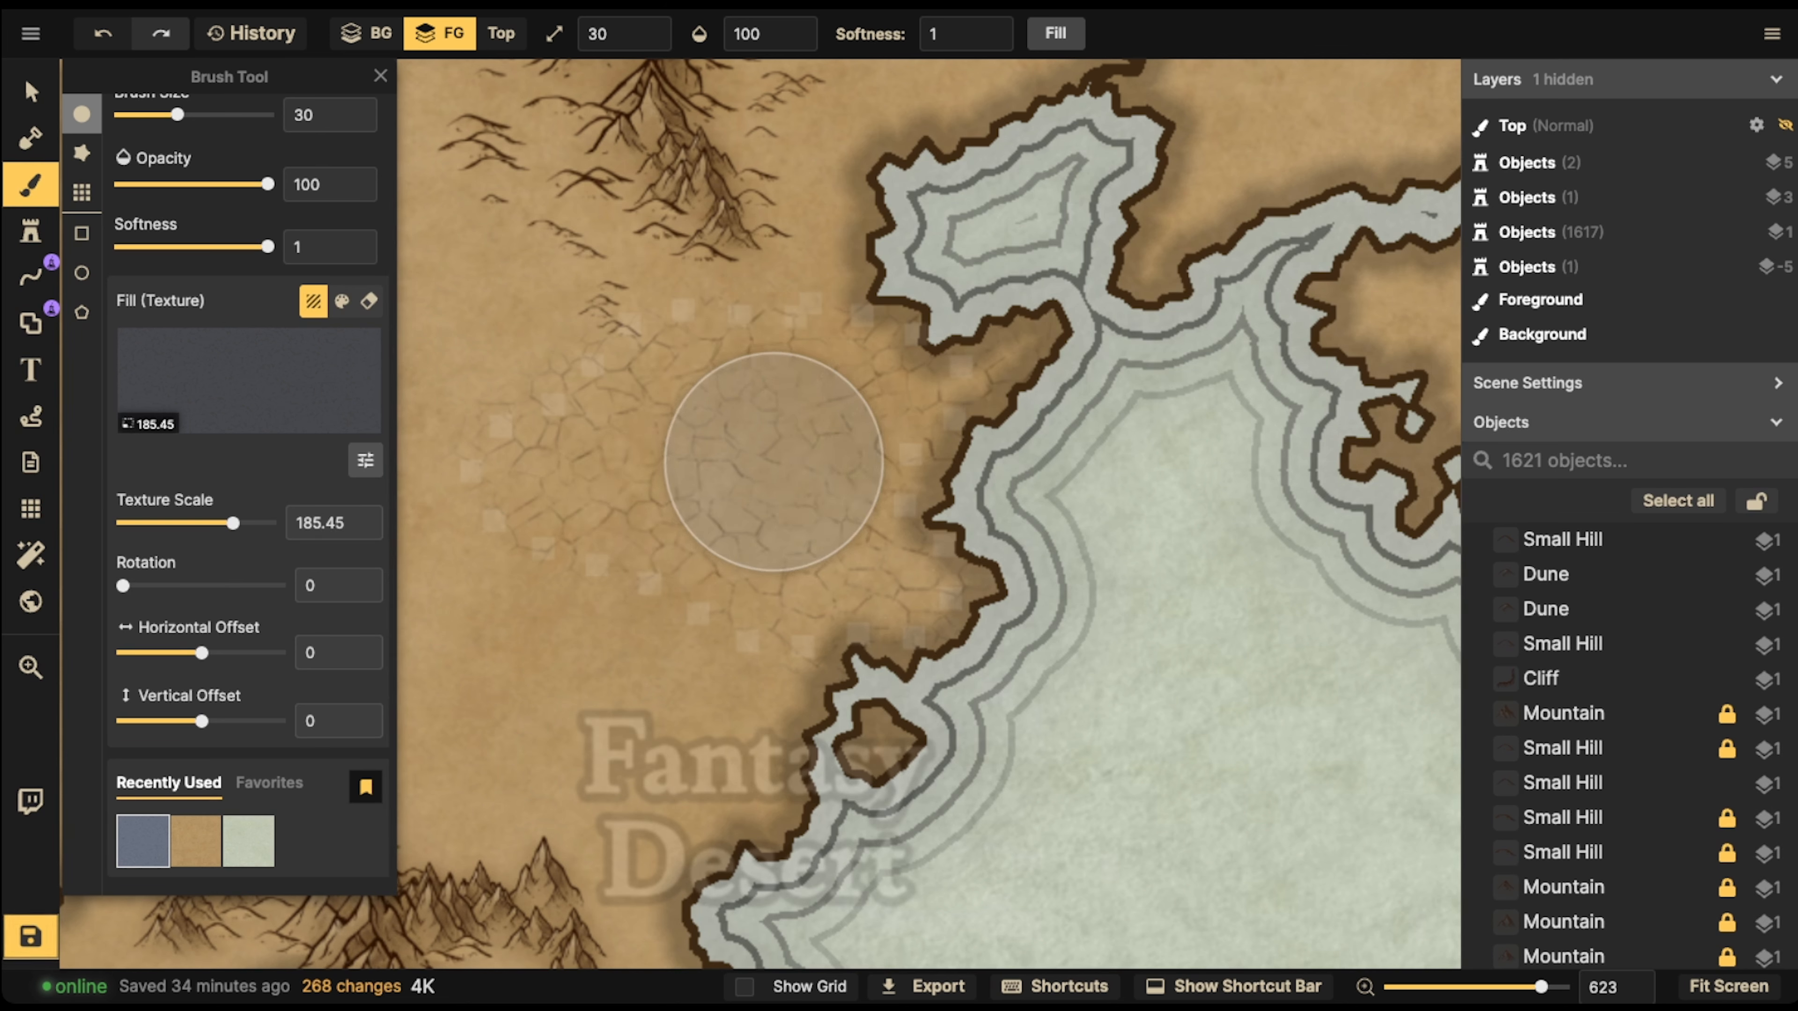
key([)
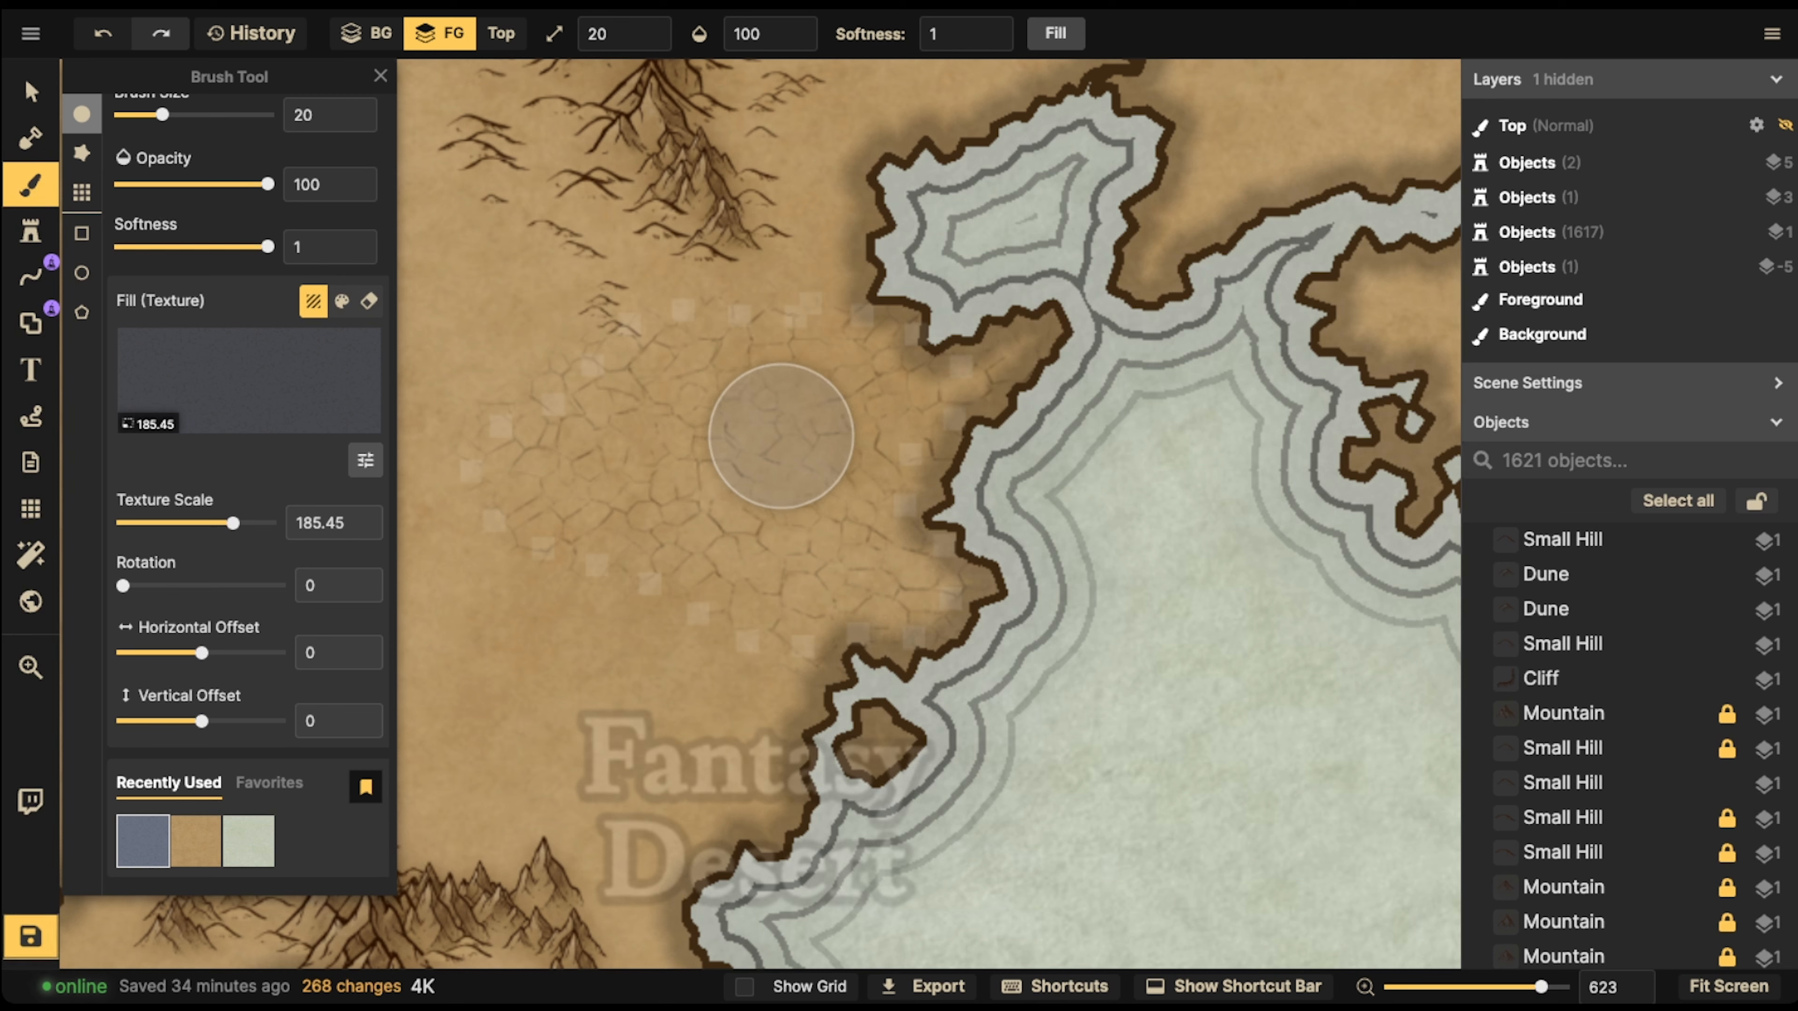
mouse_move(780, 435)
mouse_down()
mouse_move(661, 438)
mouse_move(624, 422)
mouse_move(746, 445)
mouse_move(693, 476)
mouse_move(555, 478)
mouse_move(777, 493)
mouse_move(831, 518)
mouse_move(924, 484)
mouse_move(939, 428)
mouse_move(972, 396)
mouse_move(1000, 399)
mouse_move(744, 401)
mouse_move(794, 598)
mouse_move(989, 466)
mouse_move(993, 373)
mouse_move(694, 371)
mouse_move(565, 473)
mouse_move(700, 396)
mouse_up()
Choose the Dirt texture from the Parchment World catalog and set its texture scale to 110.53
scroll(703, 359, down, 2)
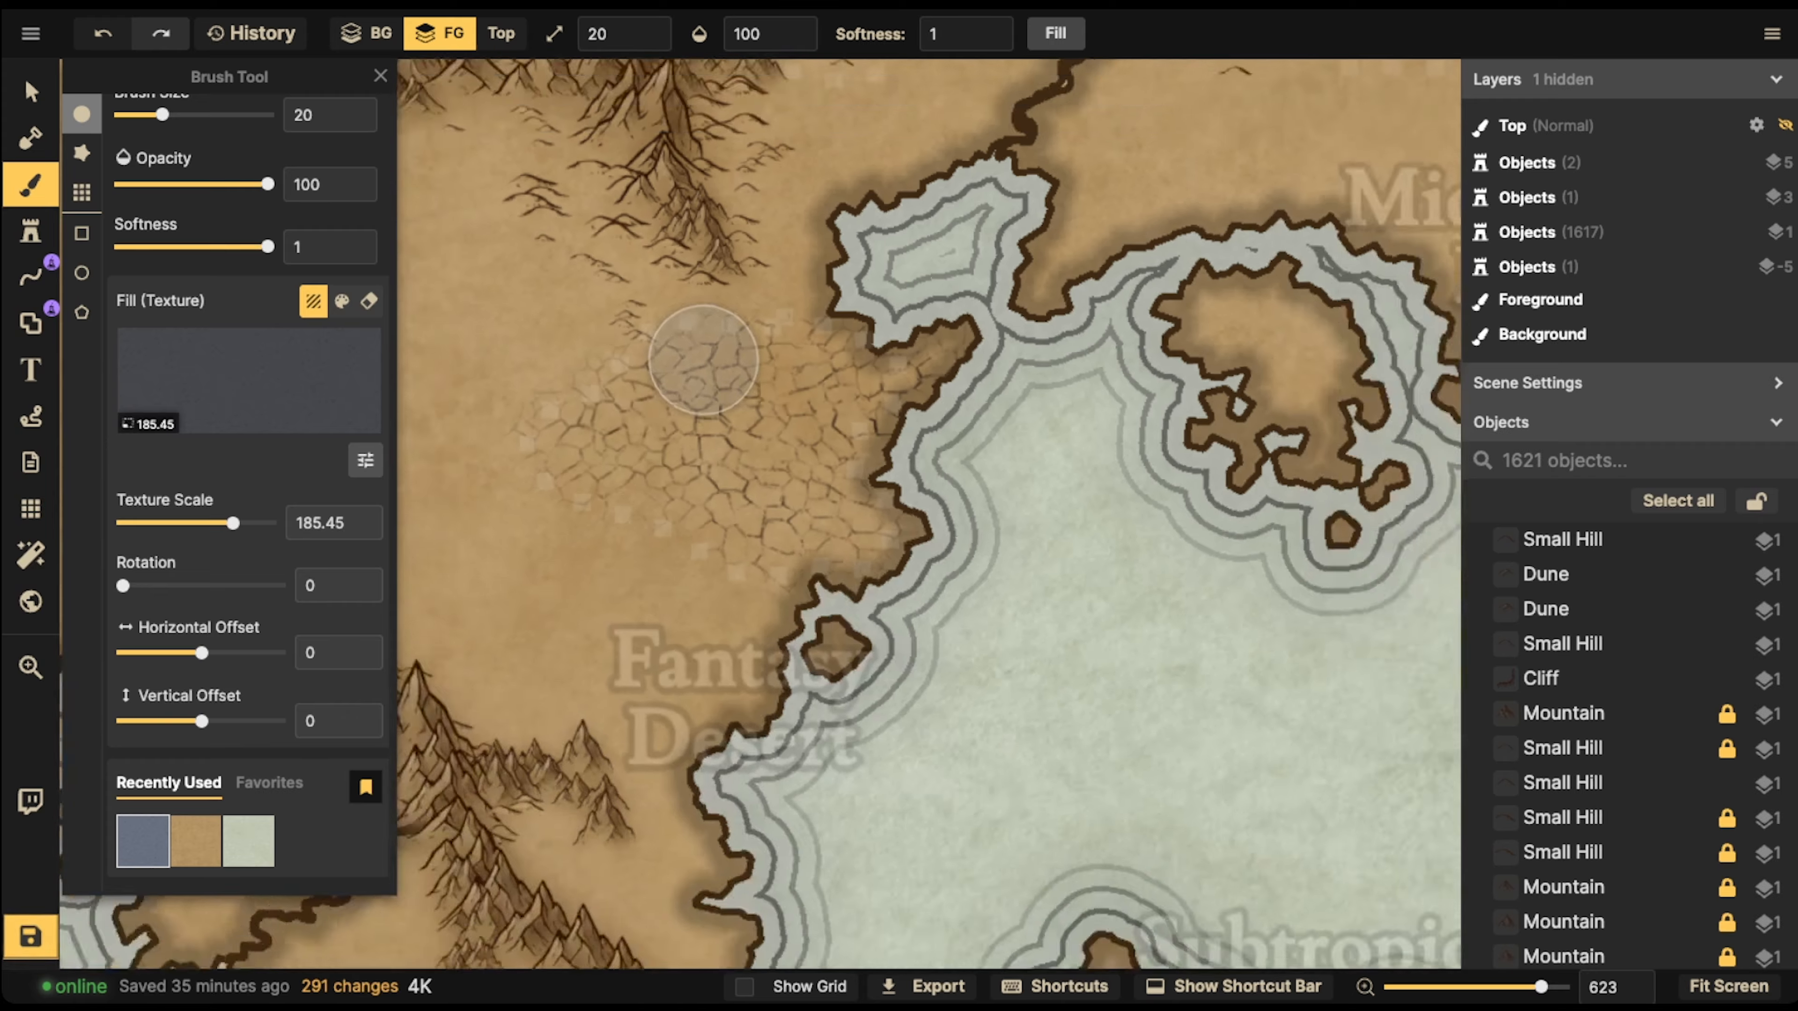
scroll(703, 359, down, 2)
click(249, 380)
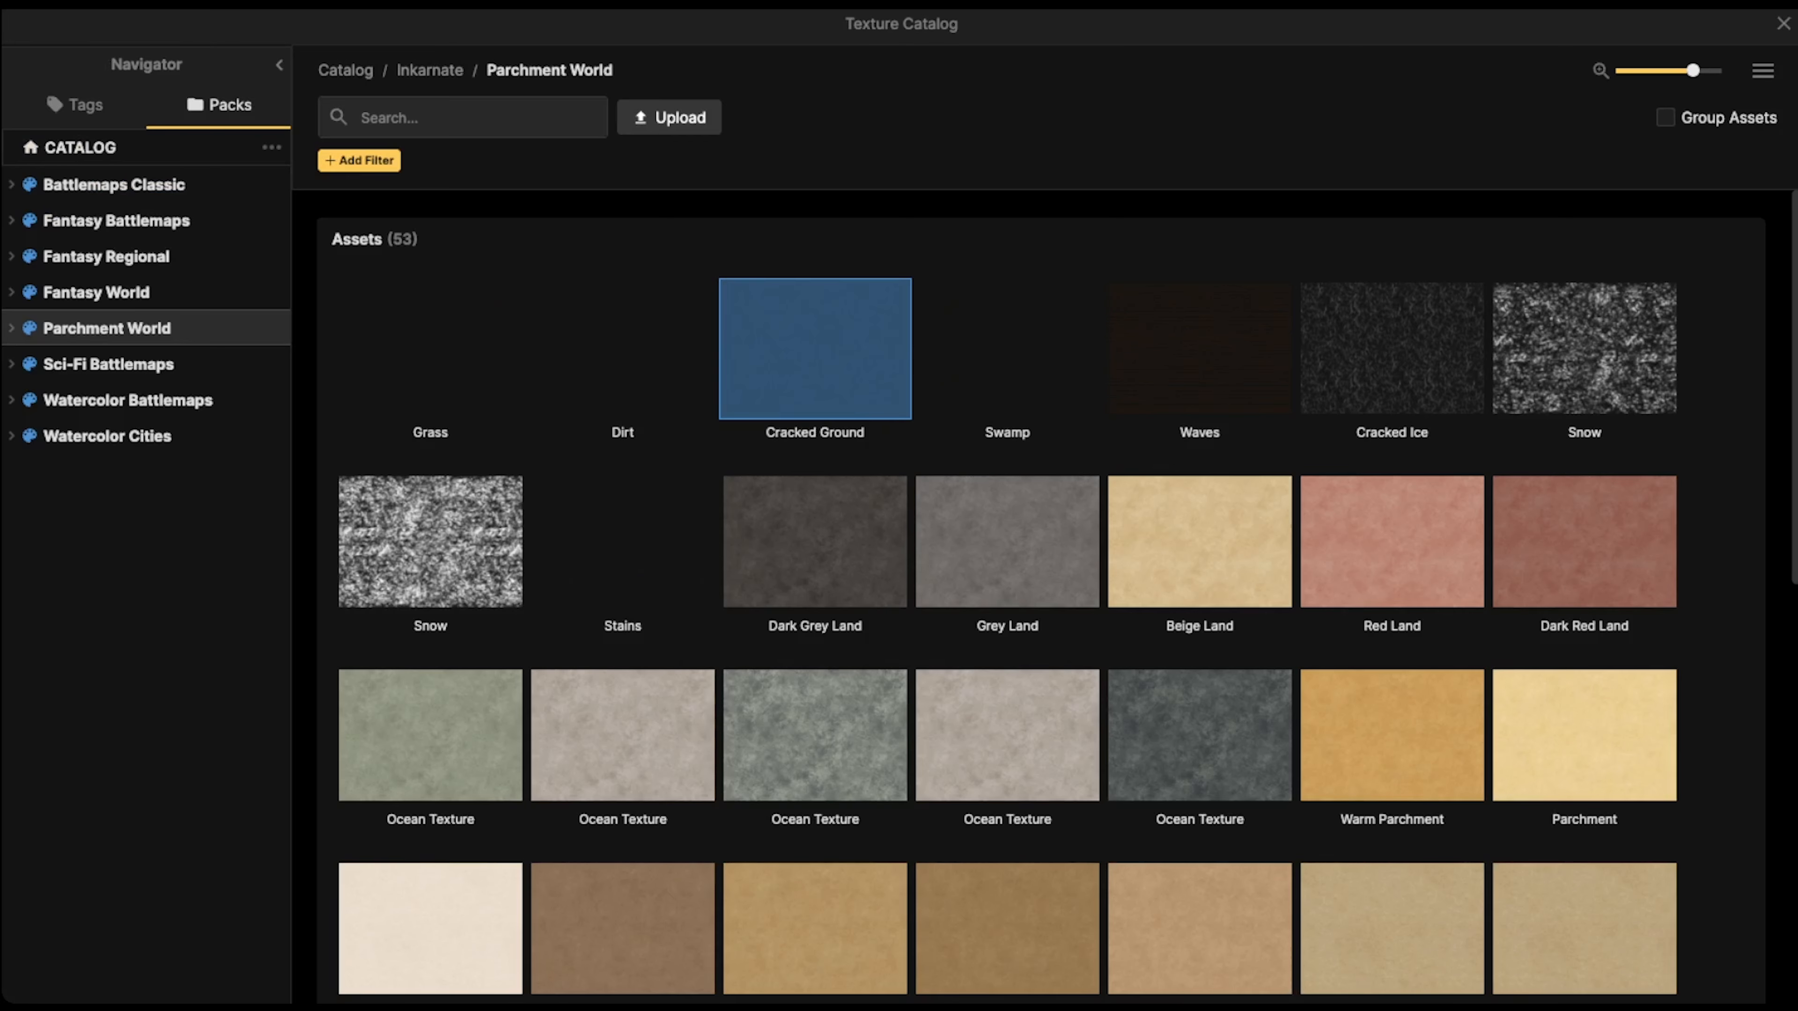
click(623, 347)
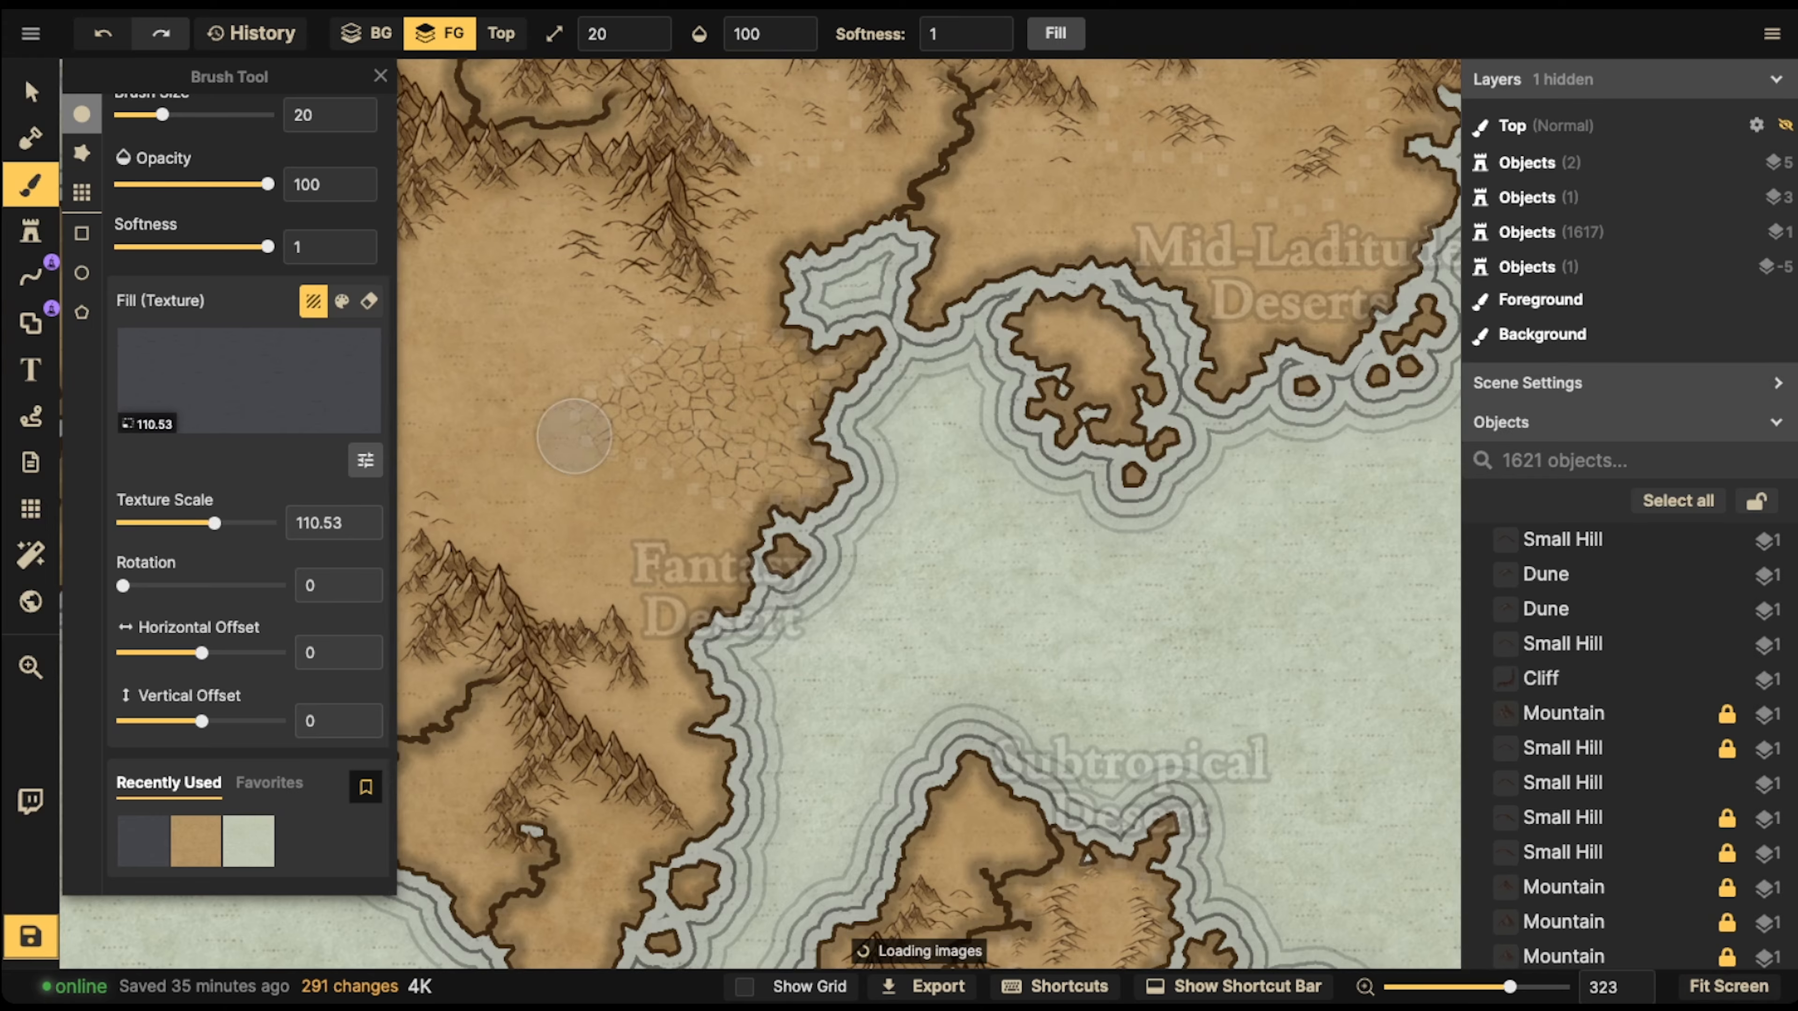
Paint dirt on the southeastern Fantasy Desert island, over the plain between its northwest coast and the mountains
scroll(574, 432, down, 3)
mouse_move(1423, 559)
mouse_down()
mouse_move(1063, 486)
mouse_move(845, 375)
mouse_move(716, 258)
mouse_up()
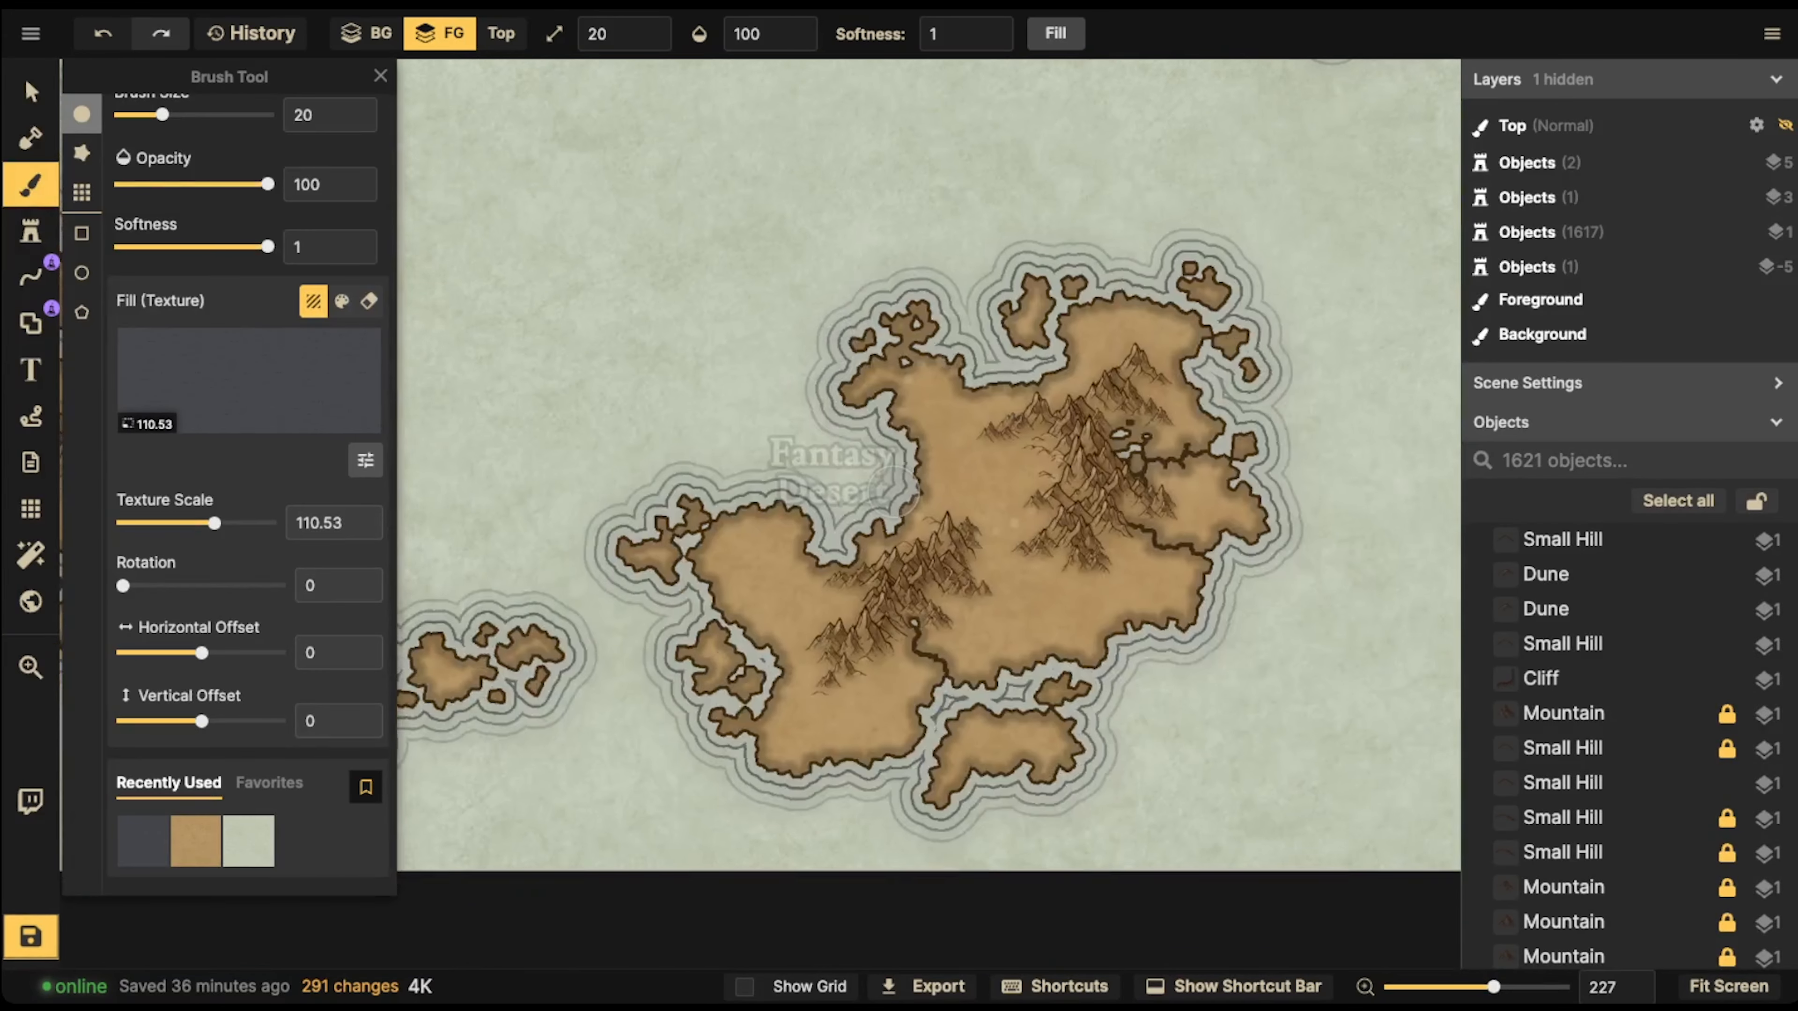
scroll(976, 511, up, 4)
click(909, 352)
mouse_move(909, 352)
mouse_down()
mouse_move(969, 339)
mouse_move(987, 390)
mouse_move(971, 437)
mouse_move(1076, 449)
mouse_move(1070, 472)
mouse_move(995, 484)
mouse_move(1010, 476)
mouse_move(965, 448)
mouse_move(966, 333)
mouse_move(939, 306)
mouse_move(893, 310)
mouse_move(945, 333)
mouse_up()
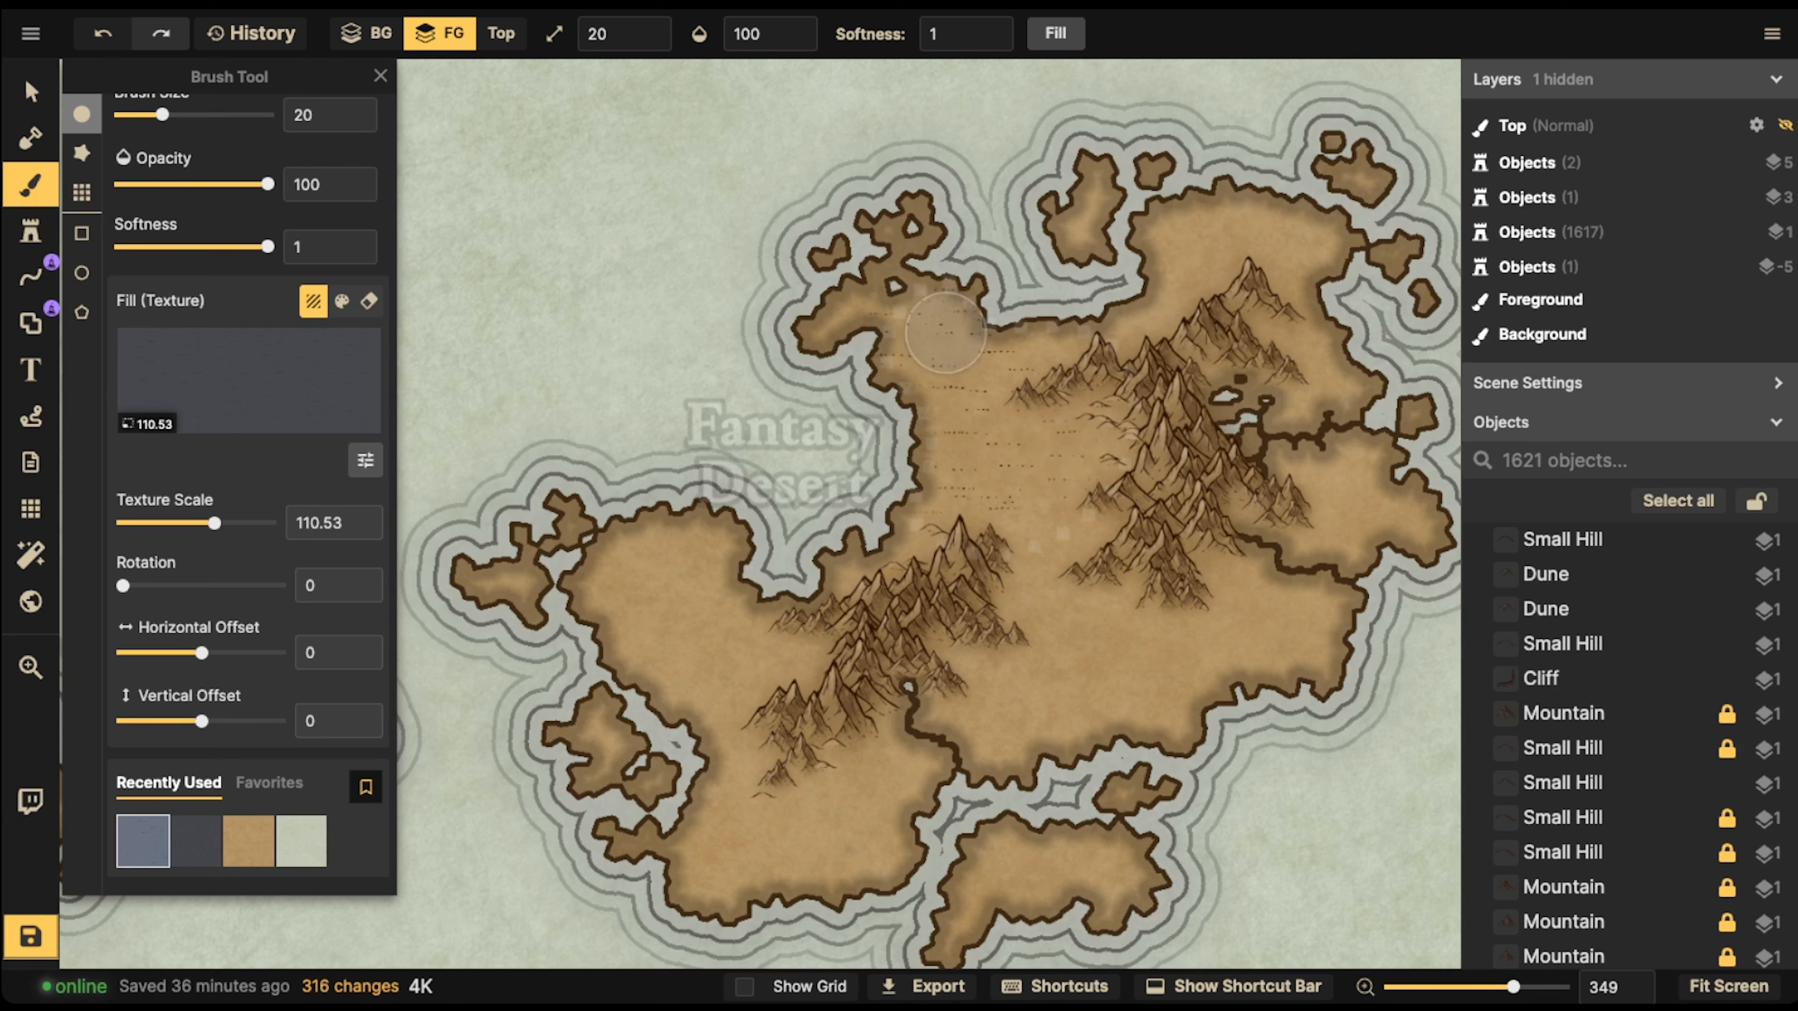
mouse_move(994, 449)
mouse_down()
mouse_move(898, 327)
mouse_move(1079, 362)
mouse_move(1013, 491)
mouse_move(1034, 500)
mouse_move(962, 507)
mouse_move(1050, 427)
mouse_move(973, 326)
mouse_move(942, 313)
mouse_move(914, 340)
mouse_move(959, 311)
mouse_move(926, 357)
mouse_move(980, 330)
mouse_move(1013, 351)
mouse_move(929, 472)
mouse_move(1088, 472)
mouse_move(1007, 481)
mouse_up()
Undo the dirt stroke on the island's western lobe and add more dirt on the plain beside the central mountains
drag(702, 618, 747, 627)
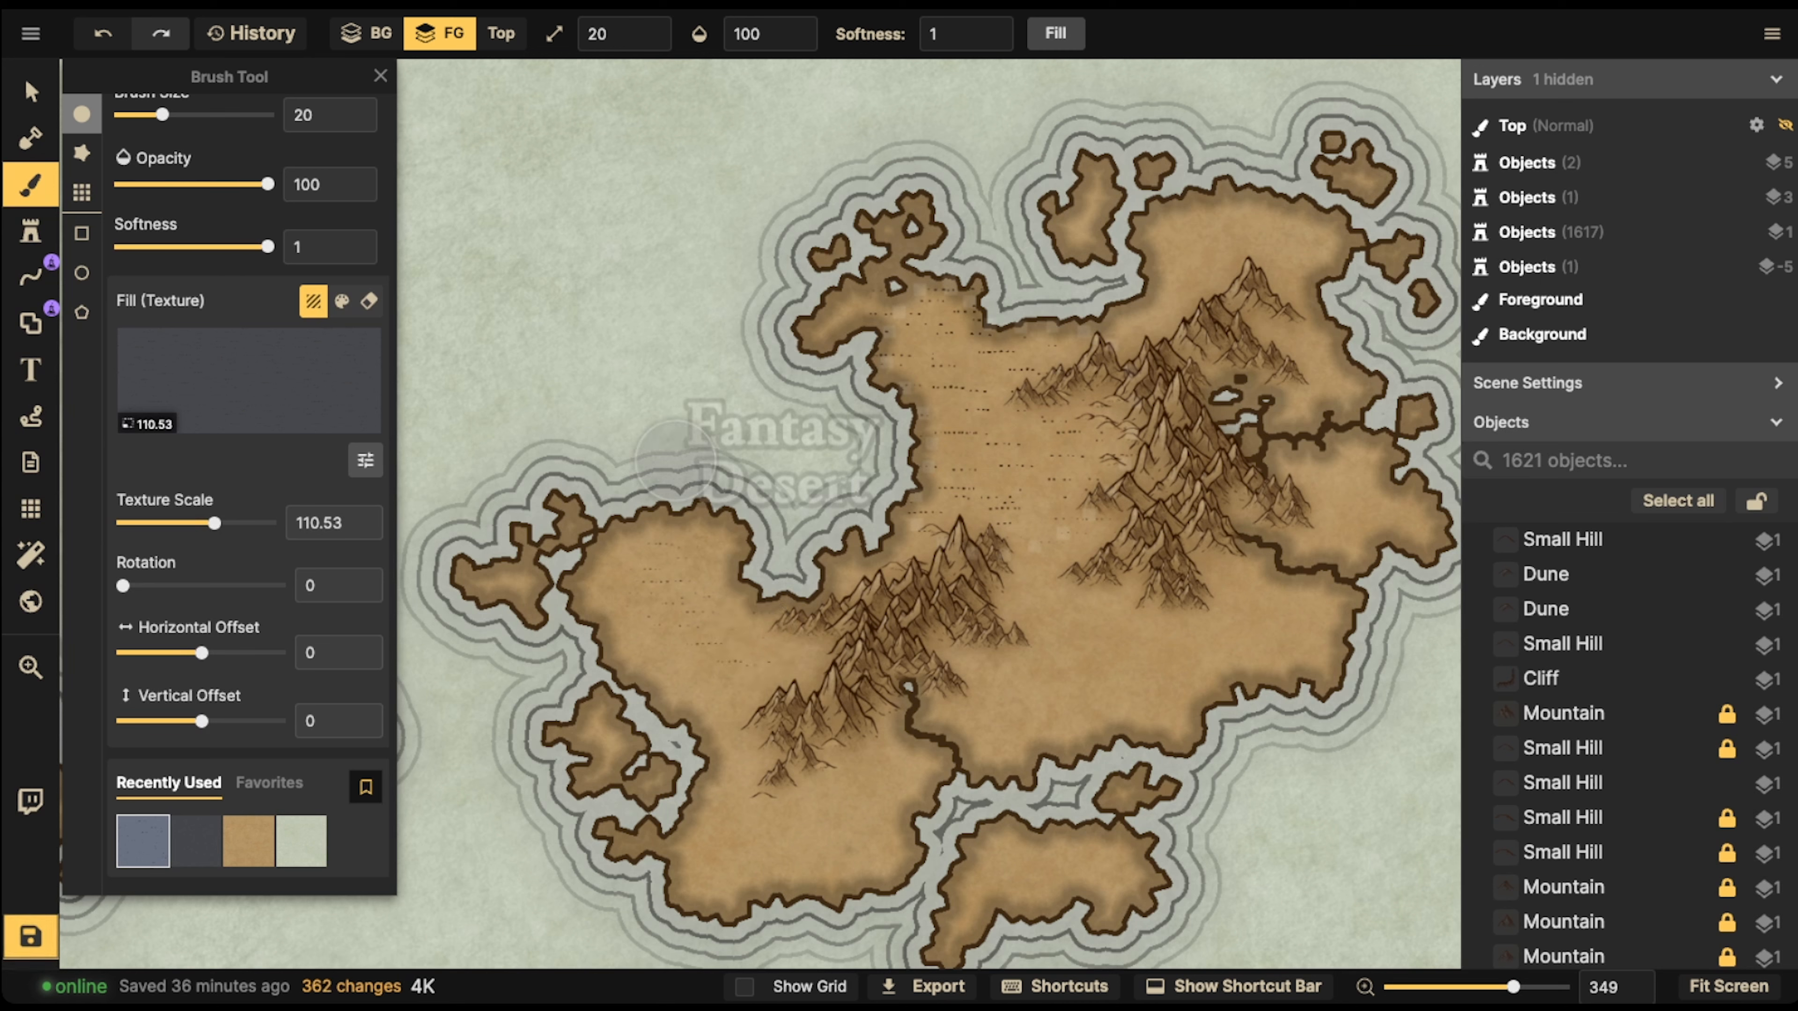
key(ctrl+z)
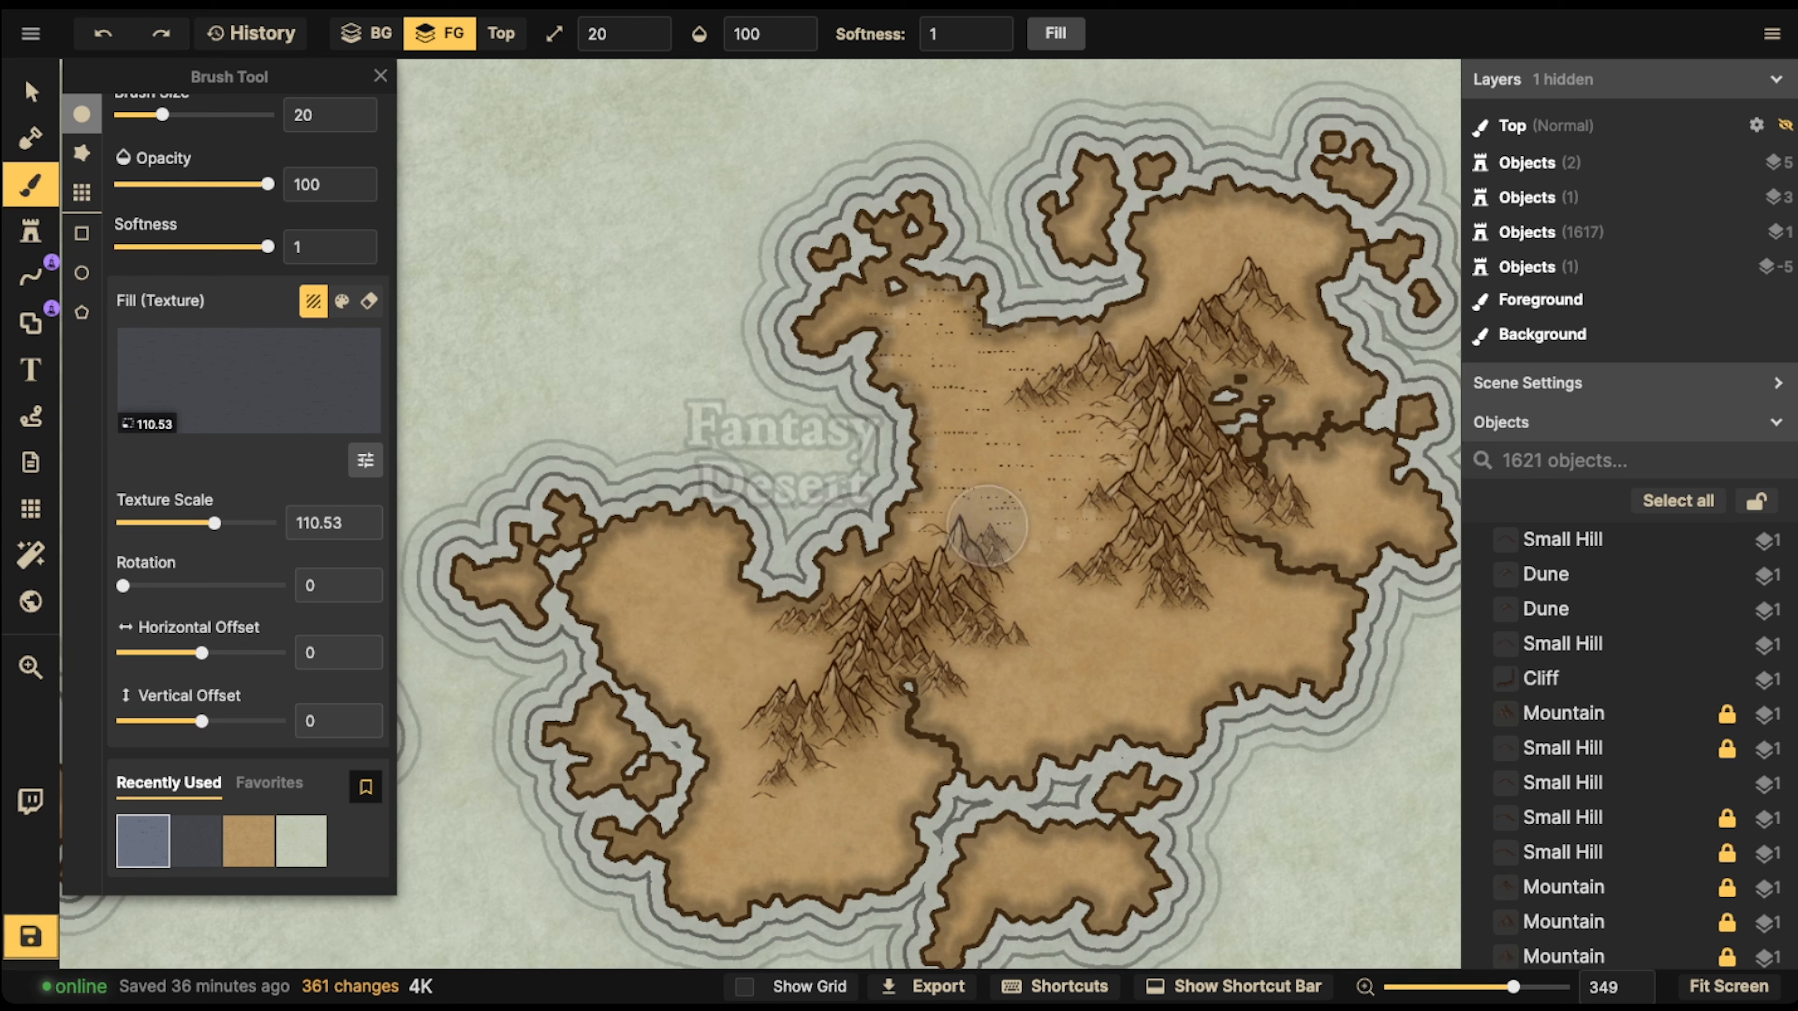
mouse_move(1023, 429)
mouse_down()
mouse_move(1033, 418)
mouse_move(1077, 536)
mouse_move(999, 317)
mouse_move(802, 316)
mouse_move(888, 251)
mouse_move(843, 347)
mouse_move(961, 249)
mouse_move(921, 456)
mouse_move(1025, 457)
mouse_up()
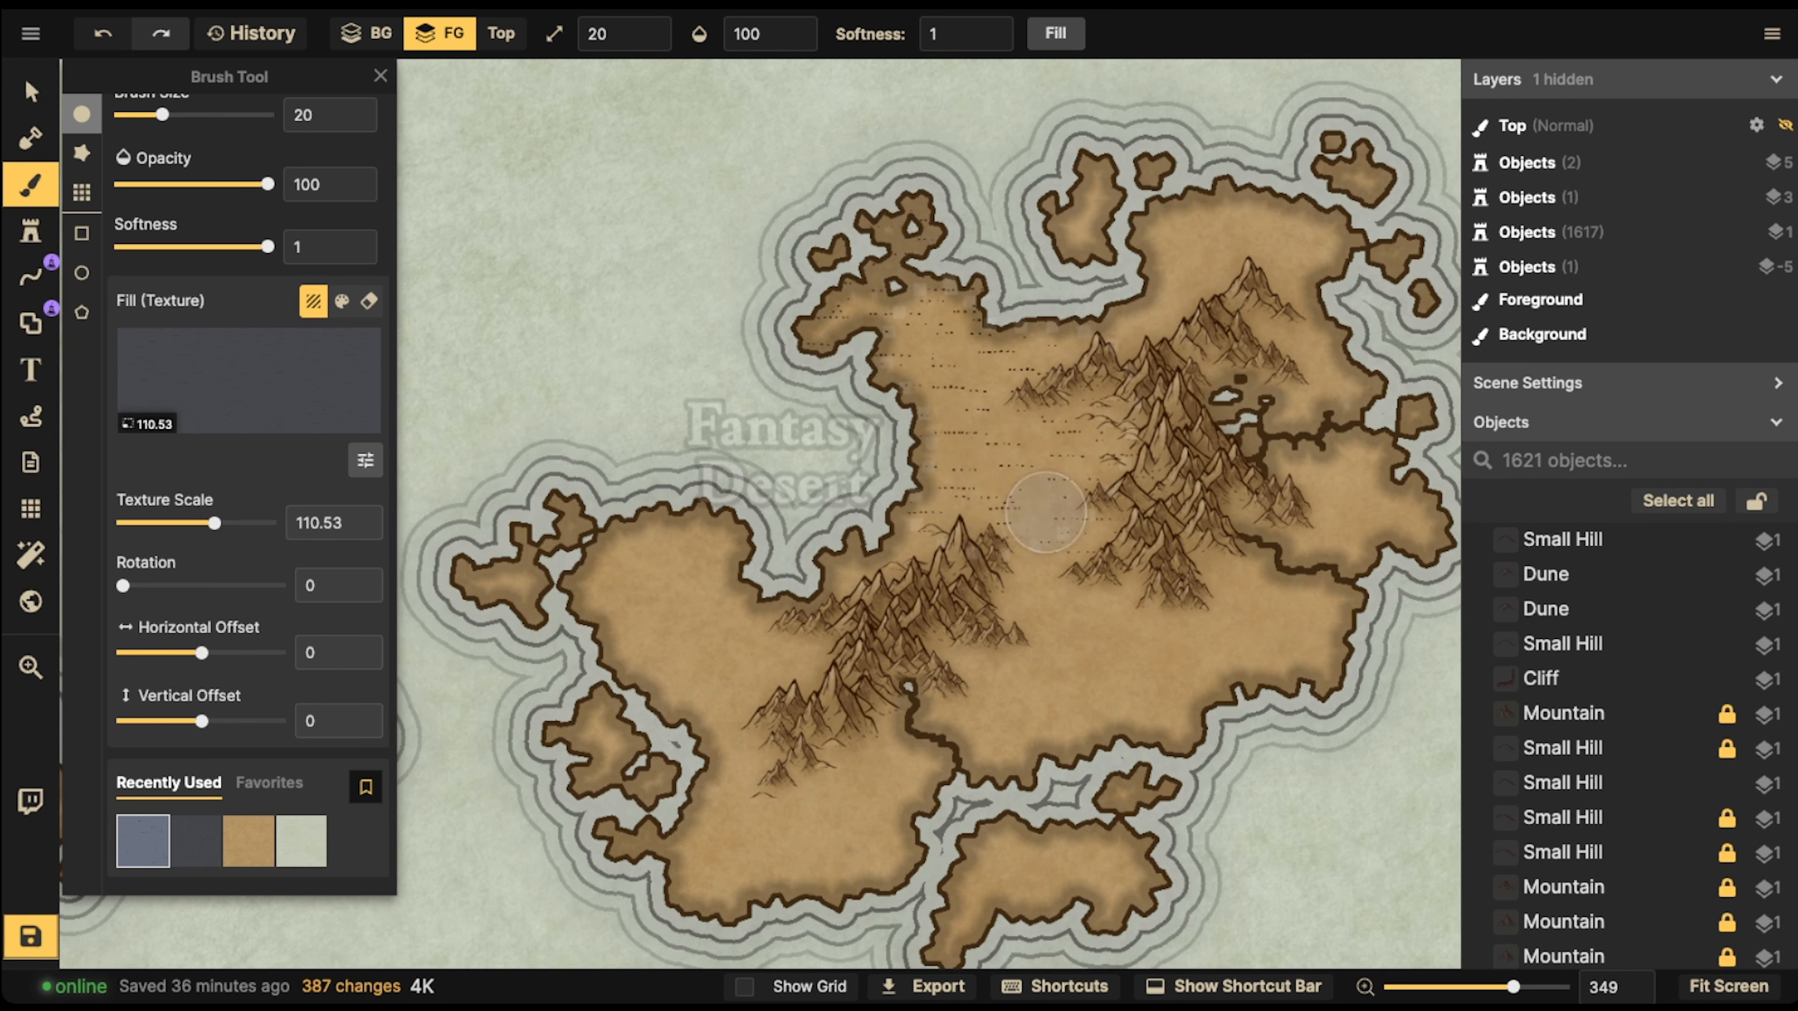
Switch to the Select tool and examine the subtropical island's dunes and the mainland's cracked ground and rain shadow desert
click(31, 91)
scroll(1022, 416, down, 5)
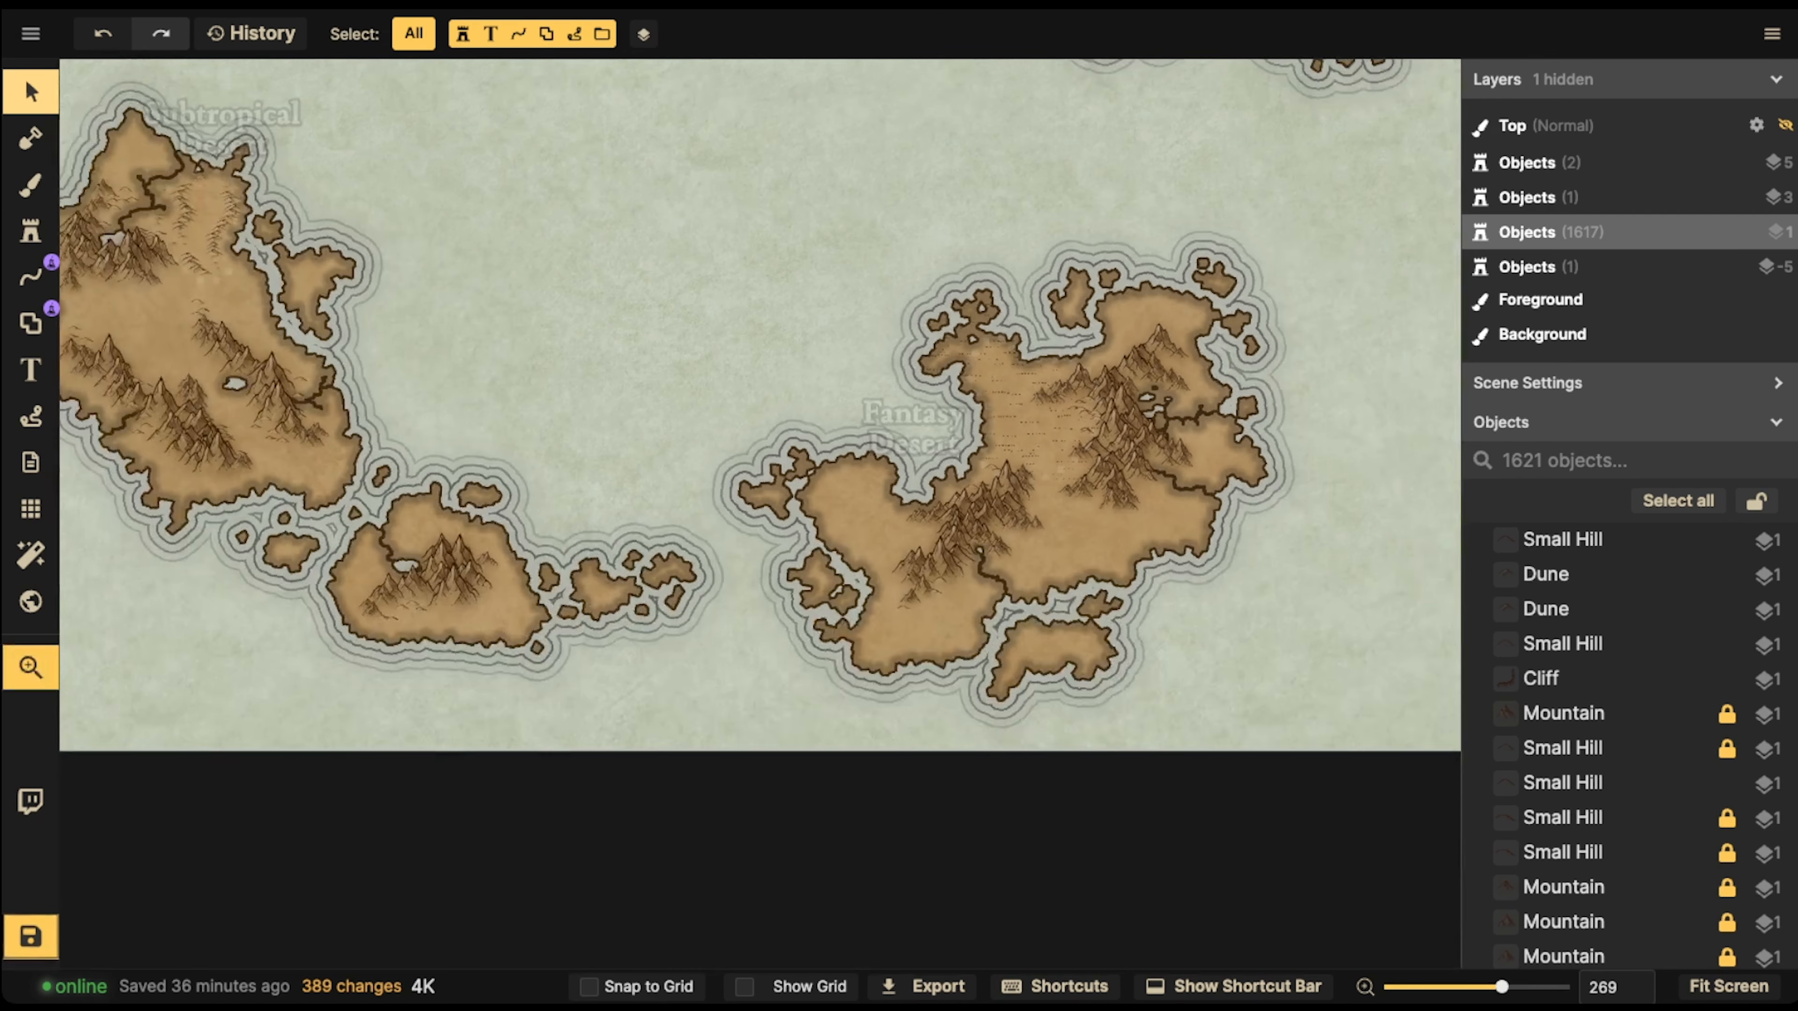
key(space)
drag(1023, 416, 1290, 495)
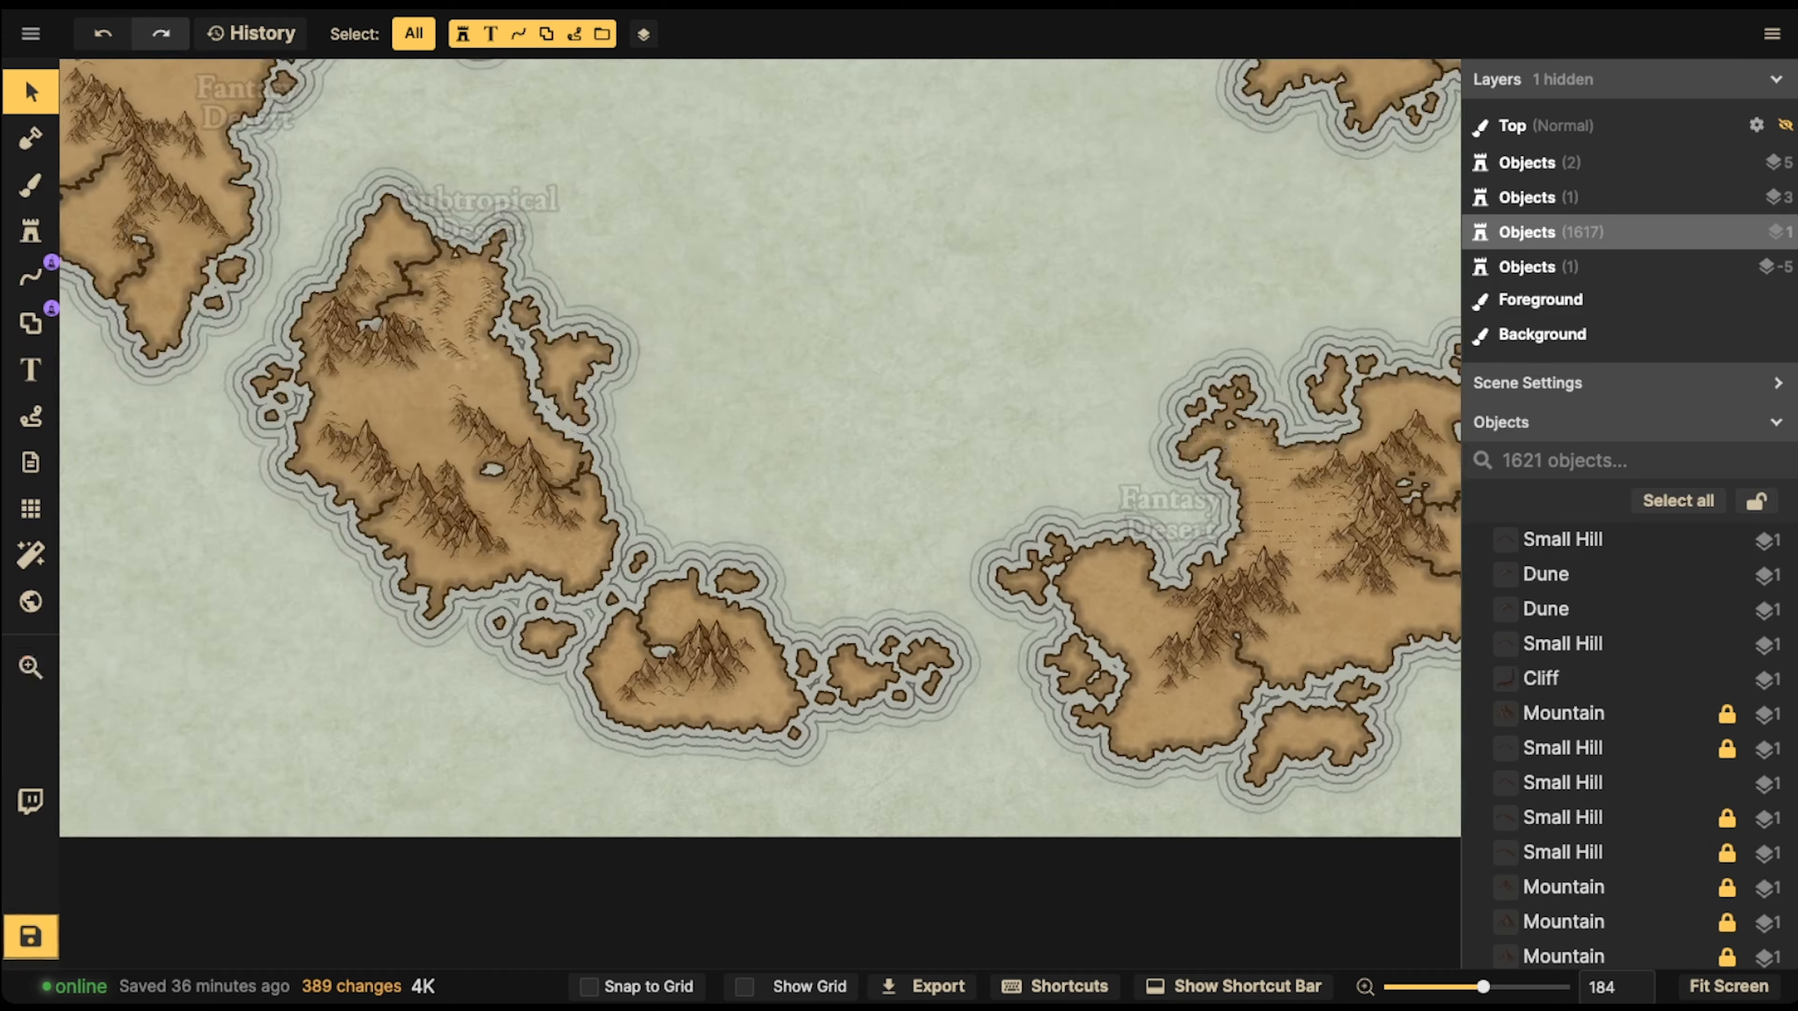
scroll(492, 272, up, 5)
key(space)
drag(492, 271, 883, 422)
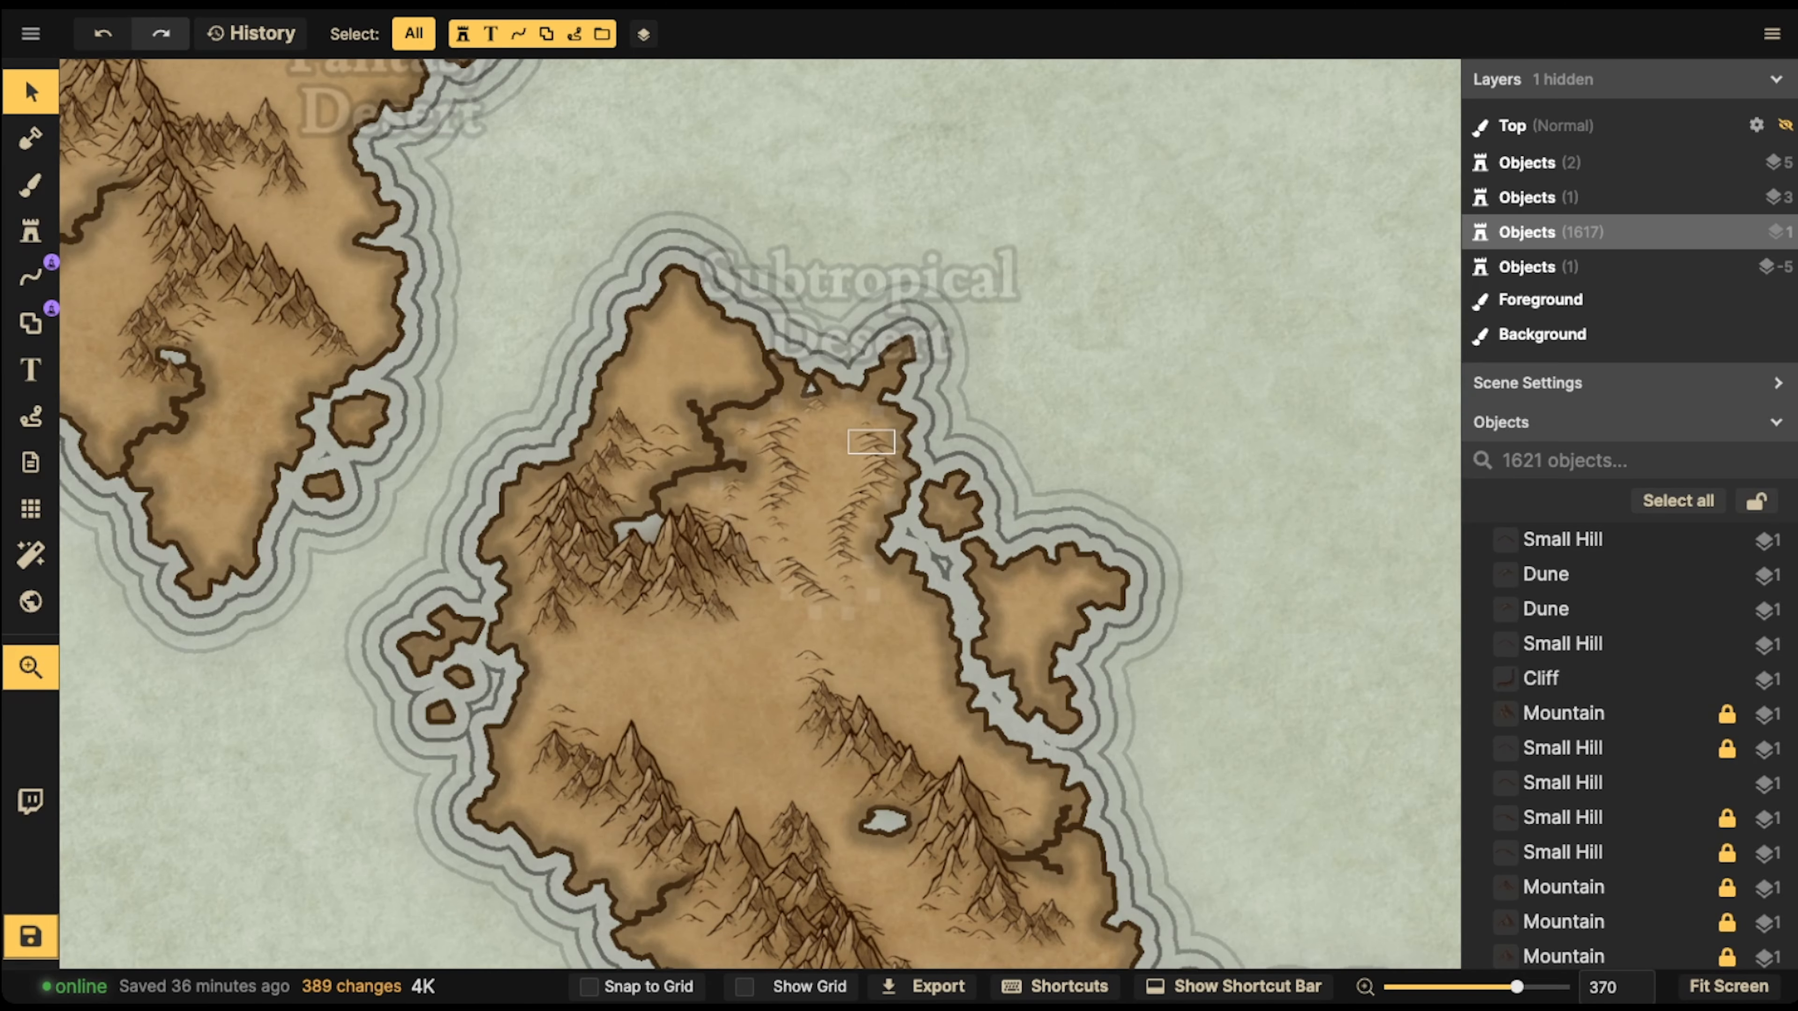
drag(770, 411, 1015, 1005)
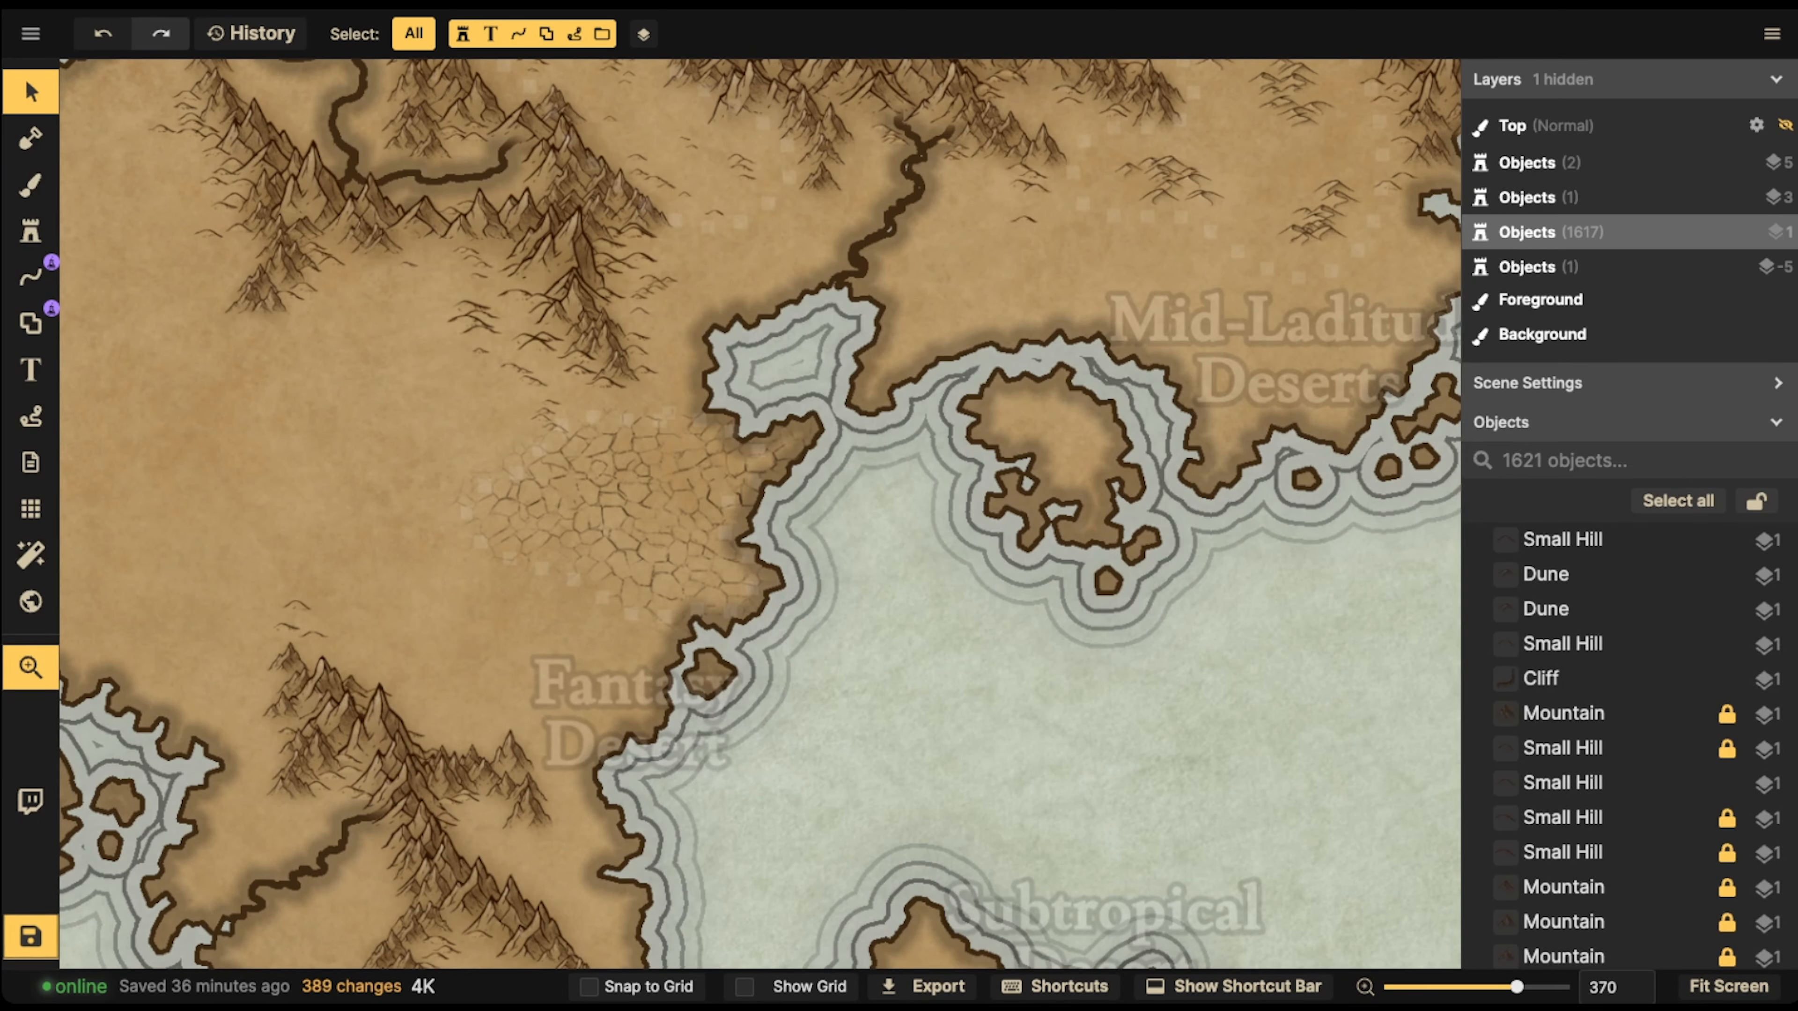
scroll(596, 389, up, 5)
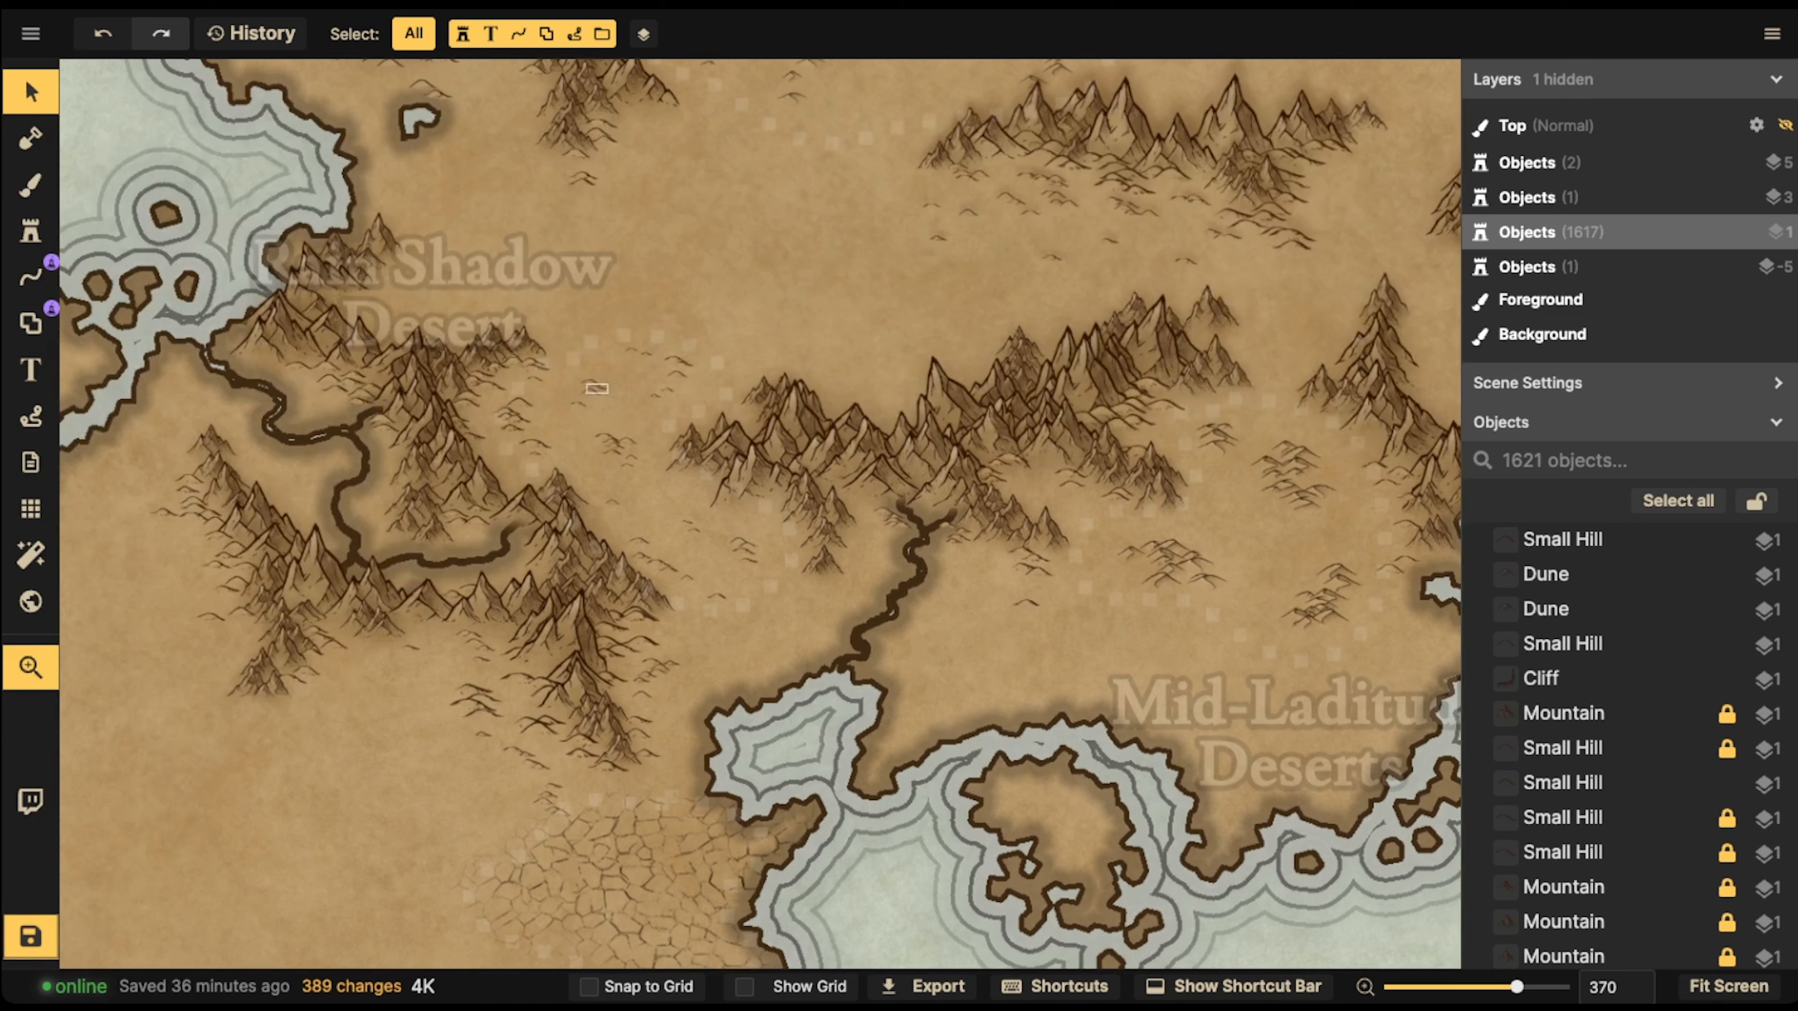
Examine the mainland's mid-latitude, interior, coastal and rain shadow deserts, and the subtropical desert on the neighbouring continent
scroll(1175, 510, up, 3)
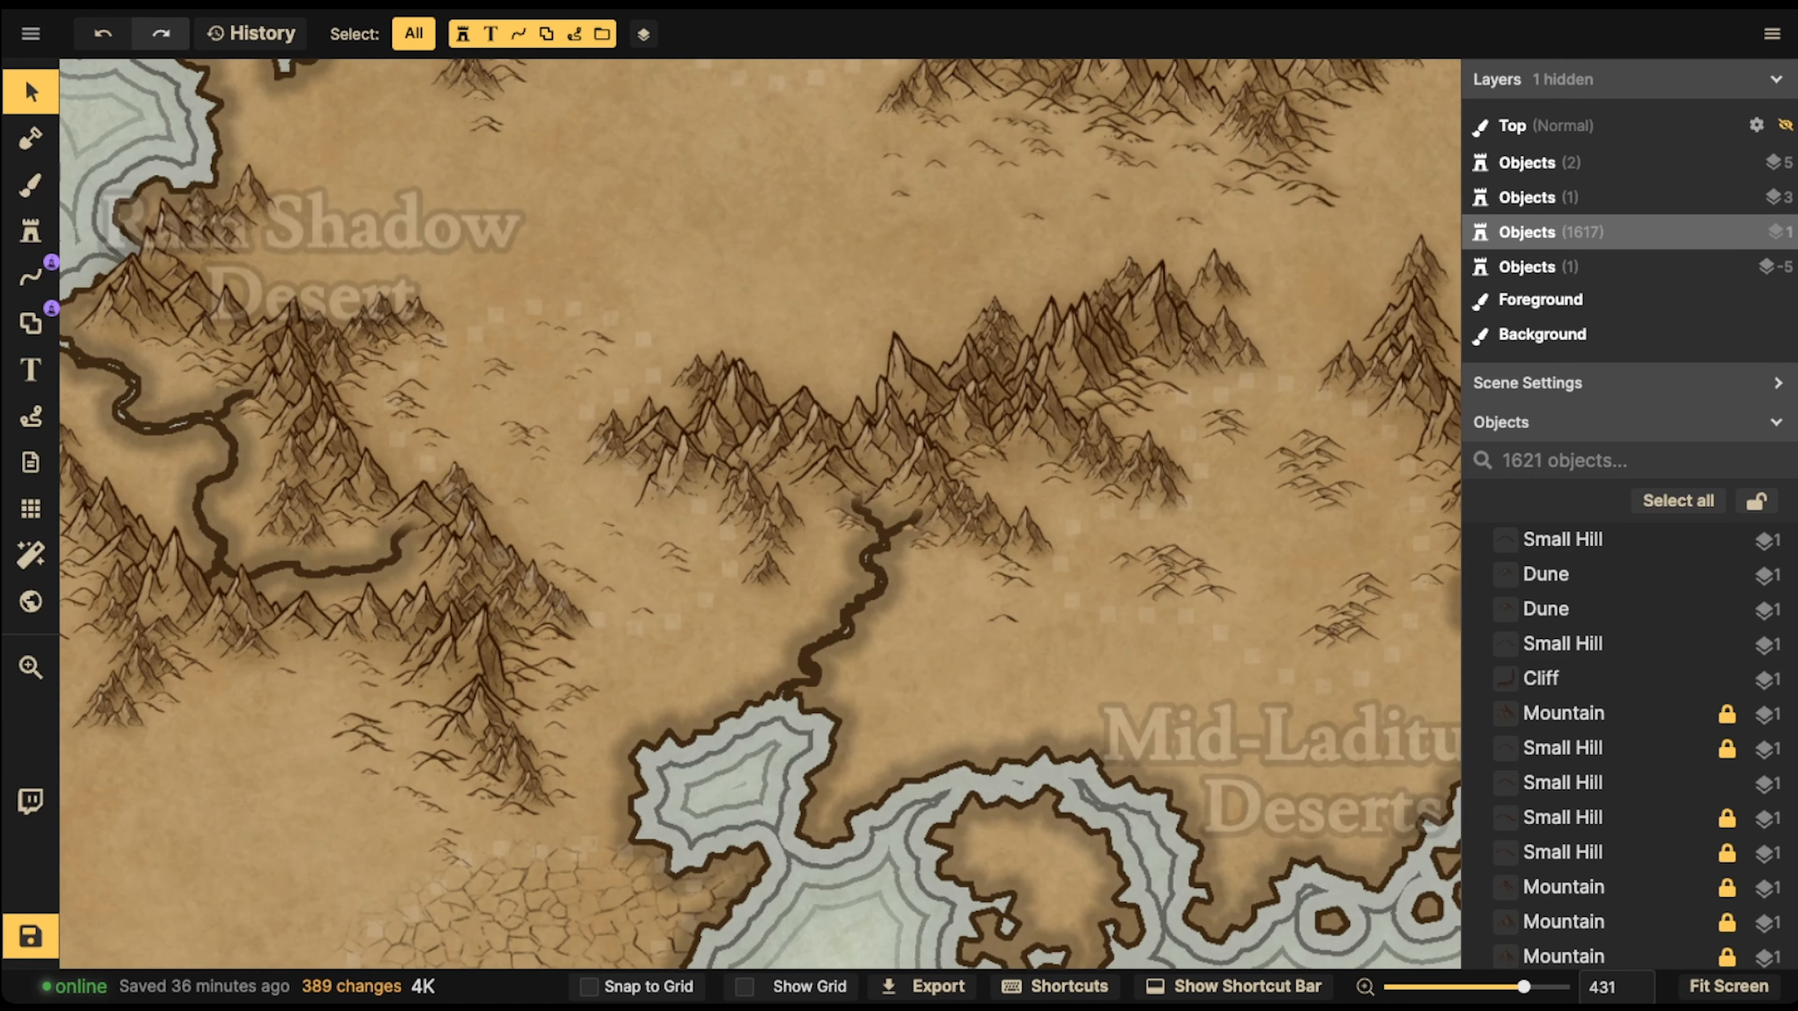
drag(1175, 510, 689, 452)
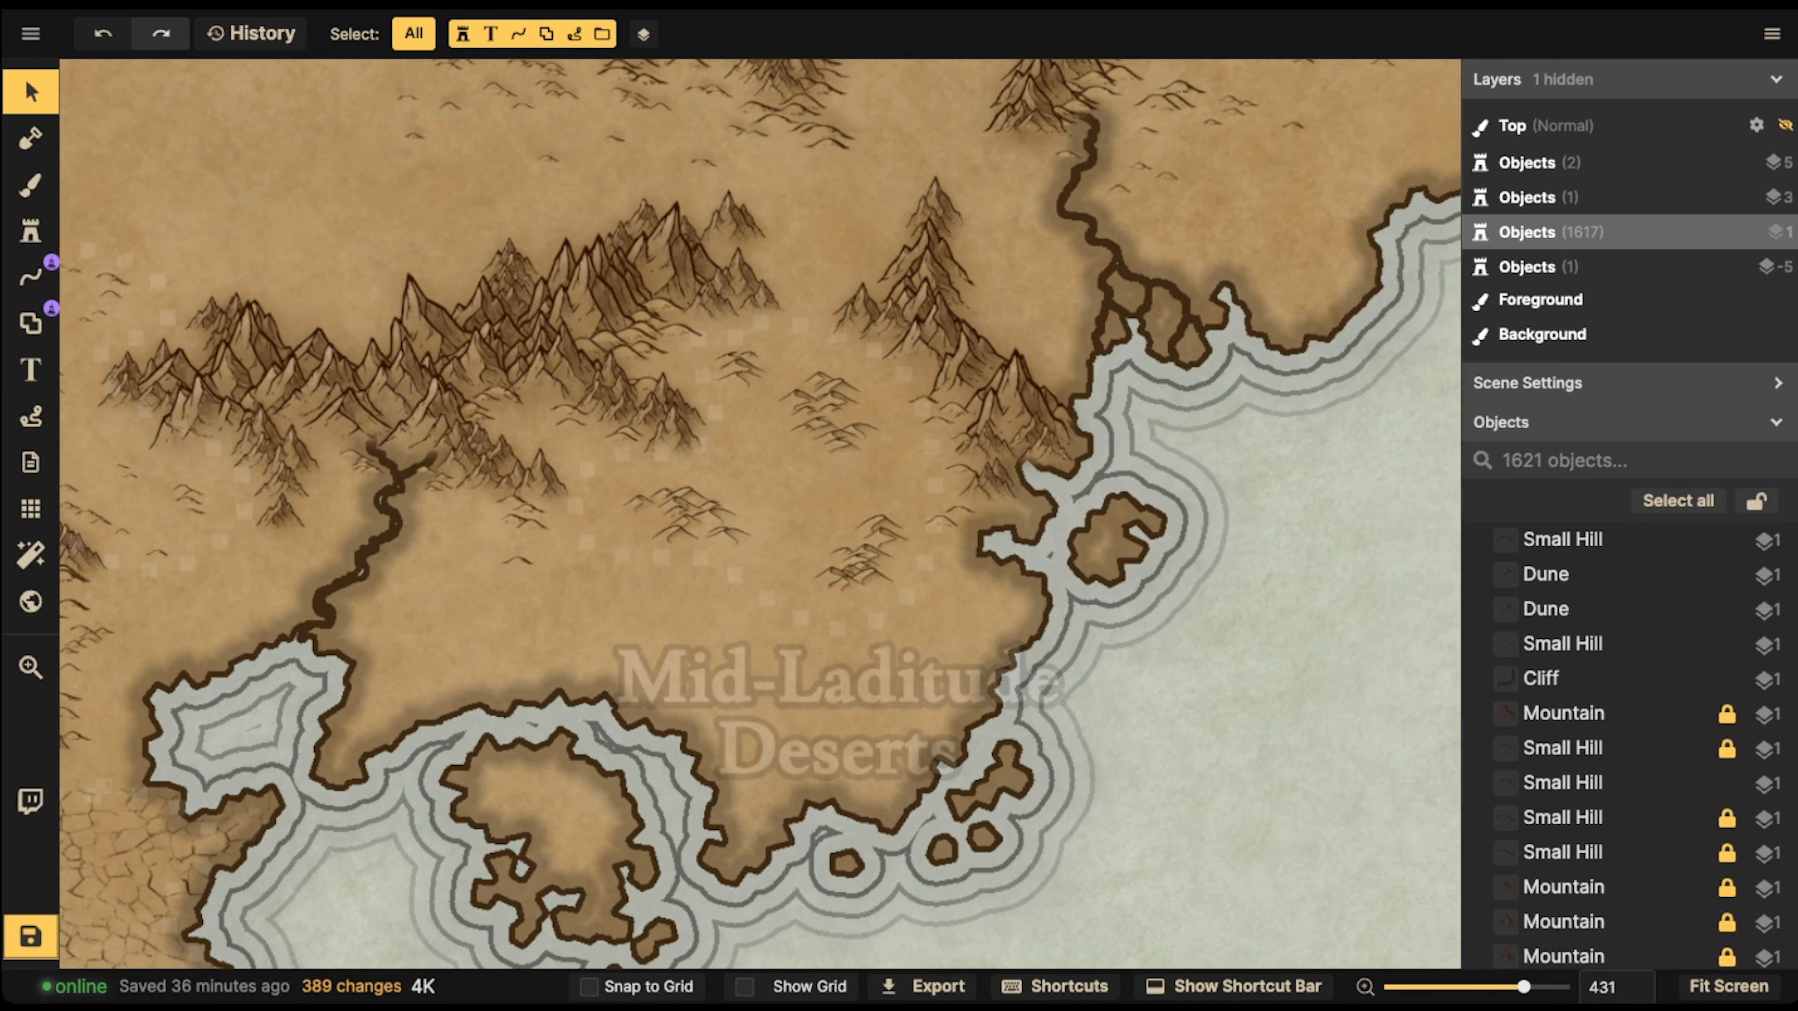
drag(707, 269, 986, 887)
drag(513, 474, 564, 486)
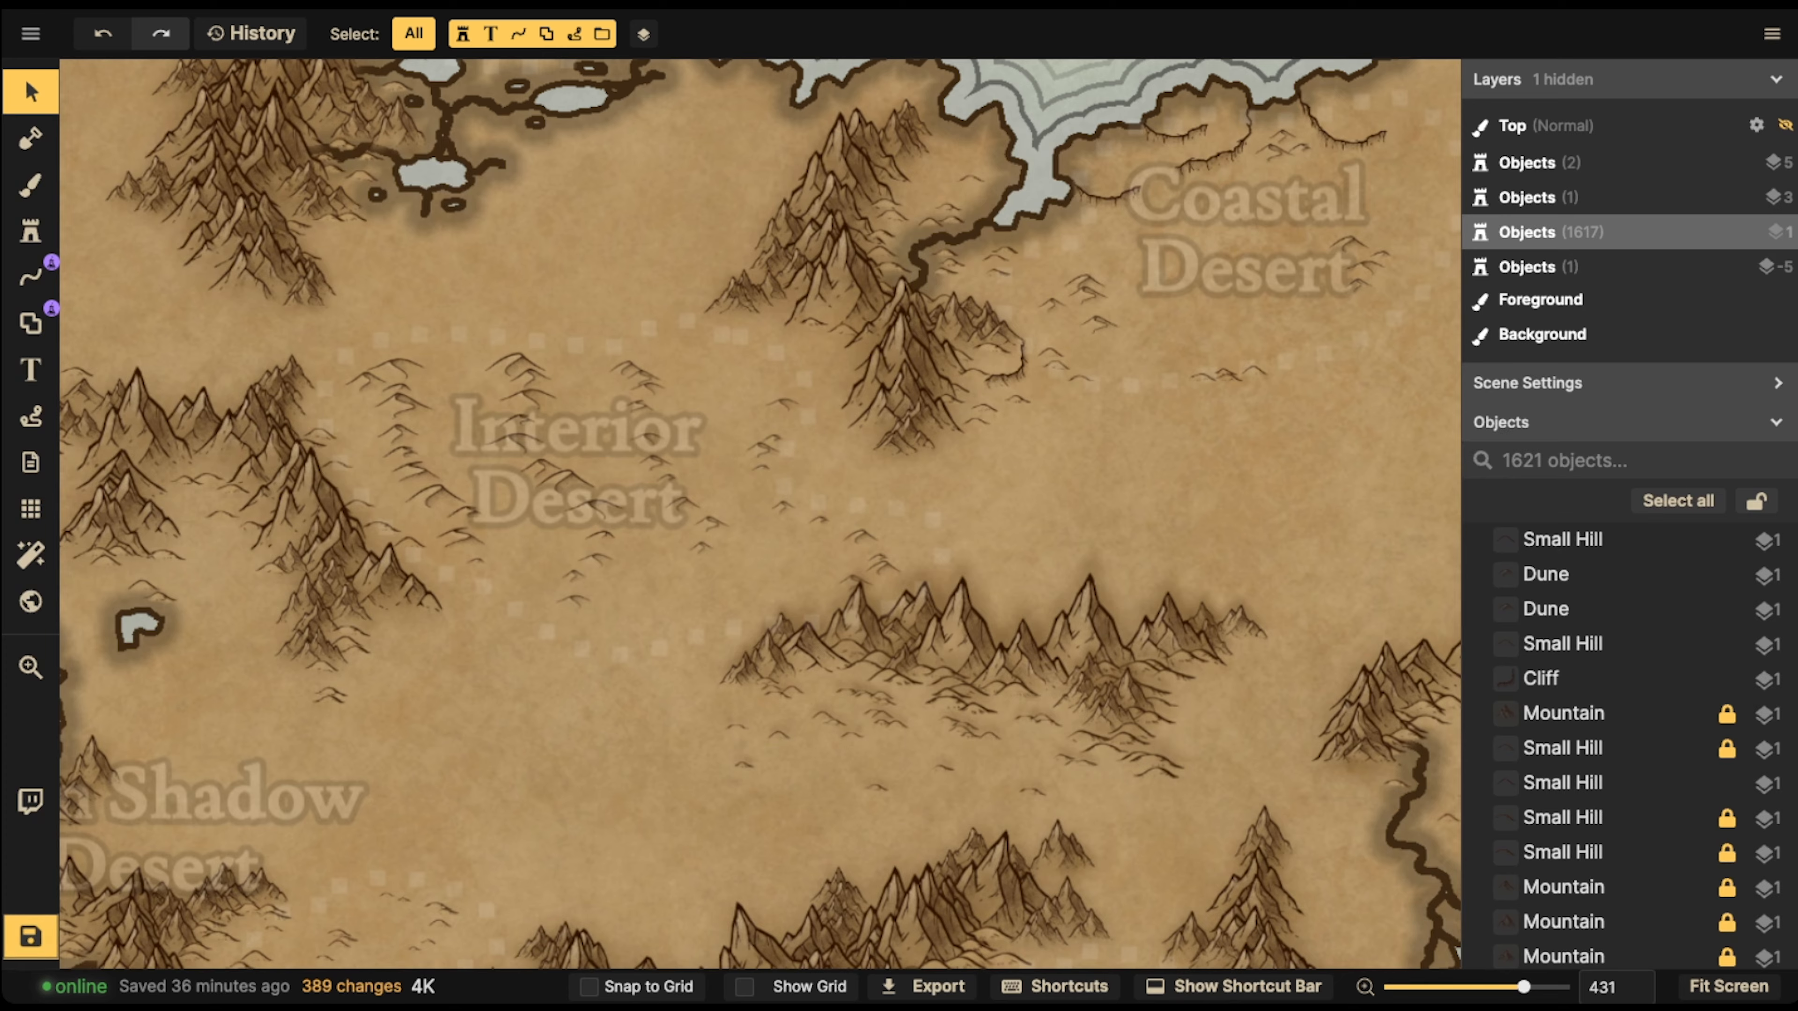
scroll(466, 236, down, 3)
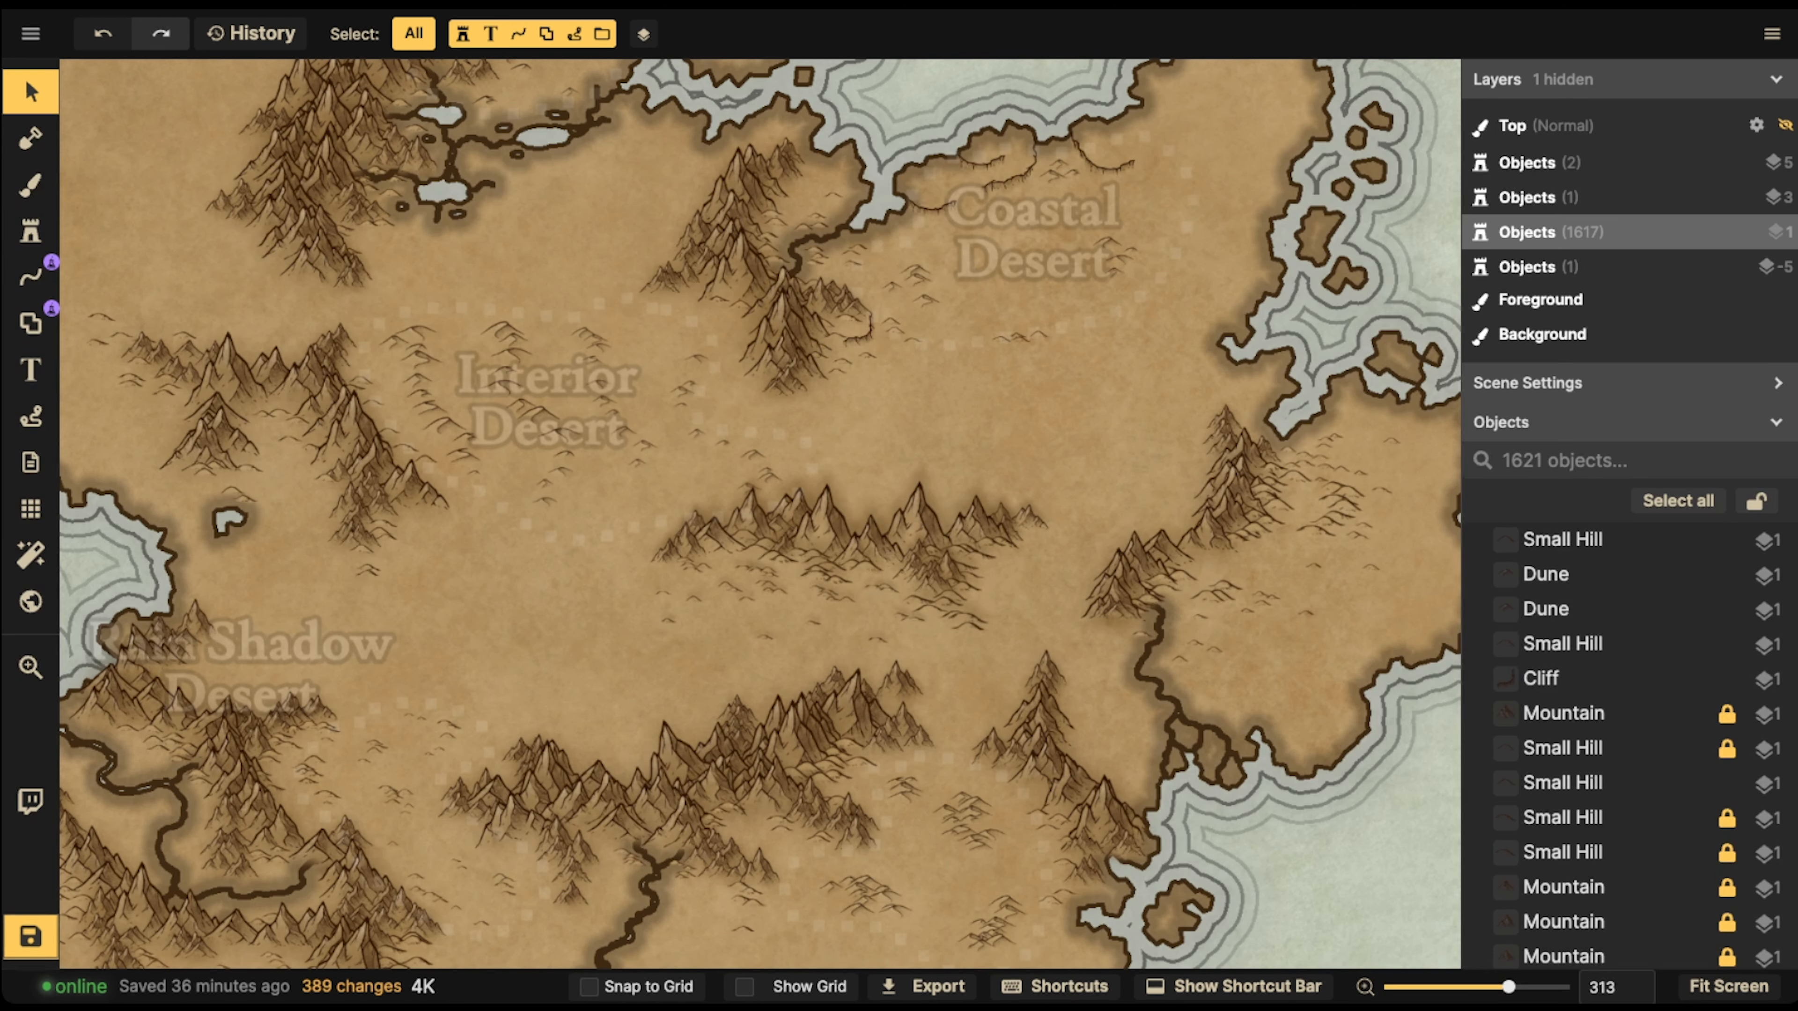
scroll(520, 352, down, 5)
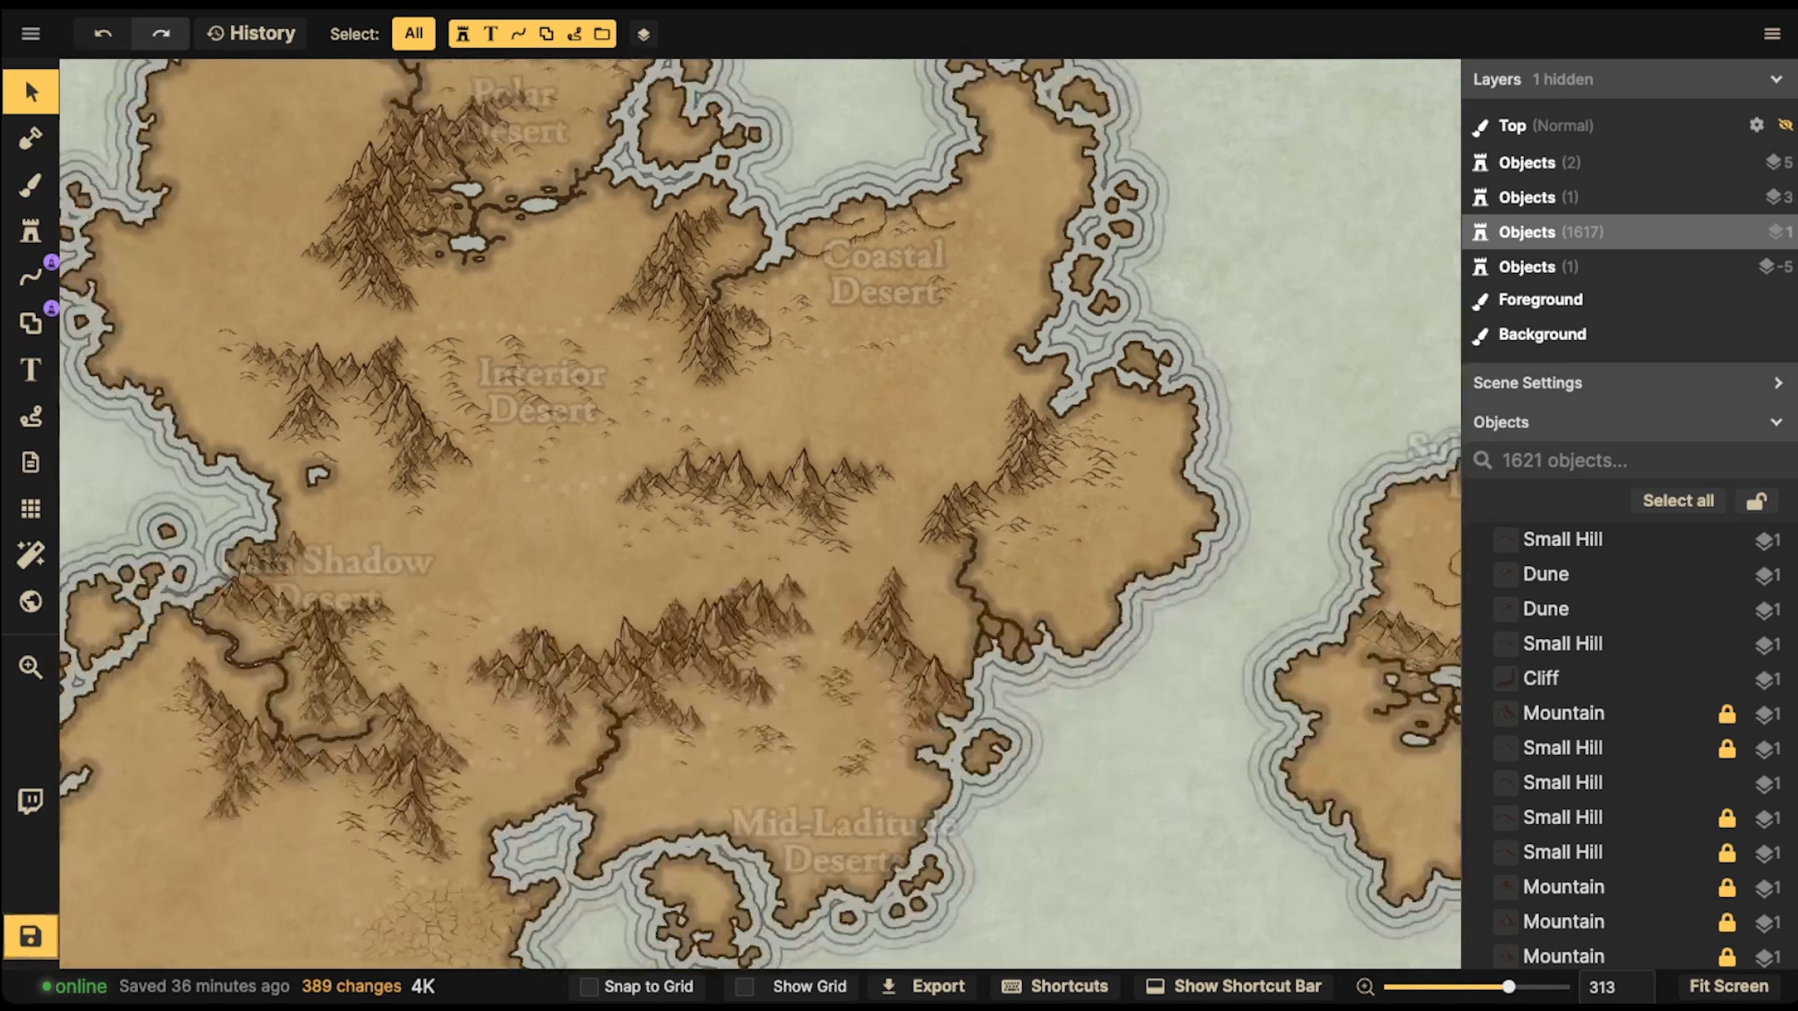
key(space)
drag(520, 353, 280, 354)
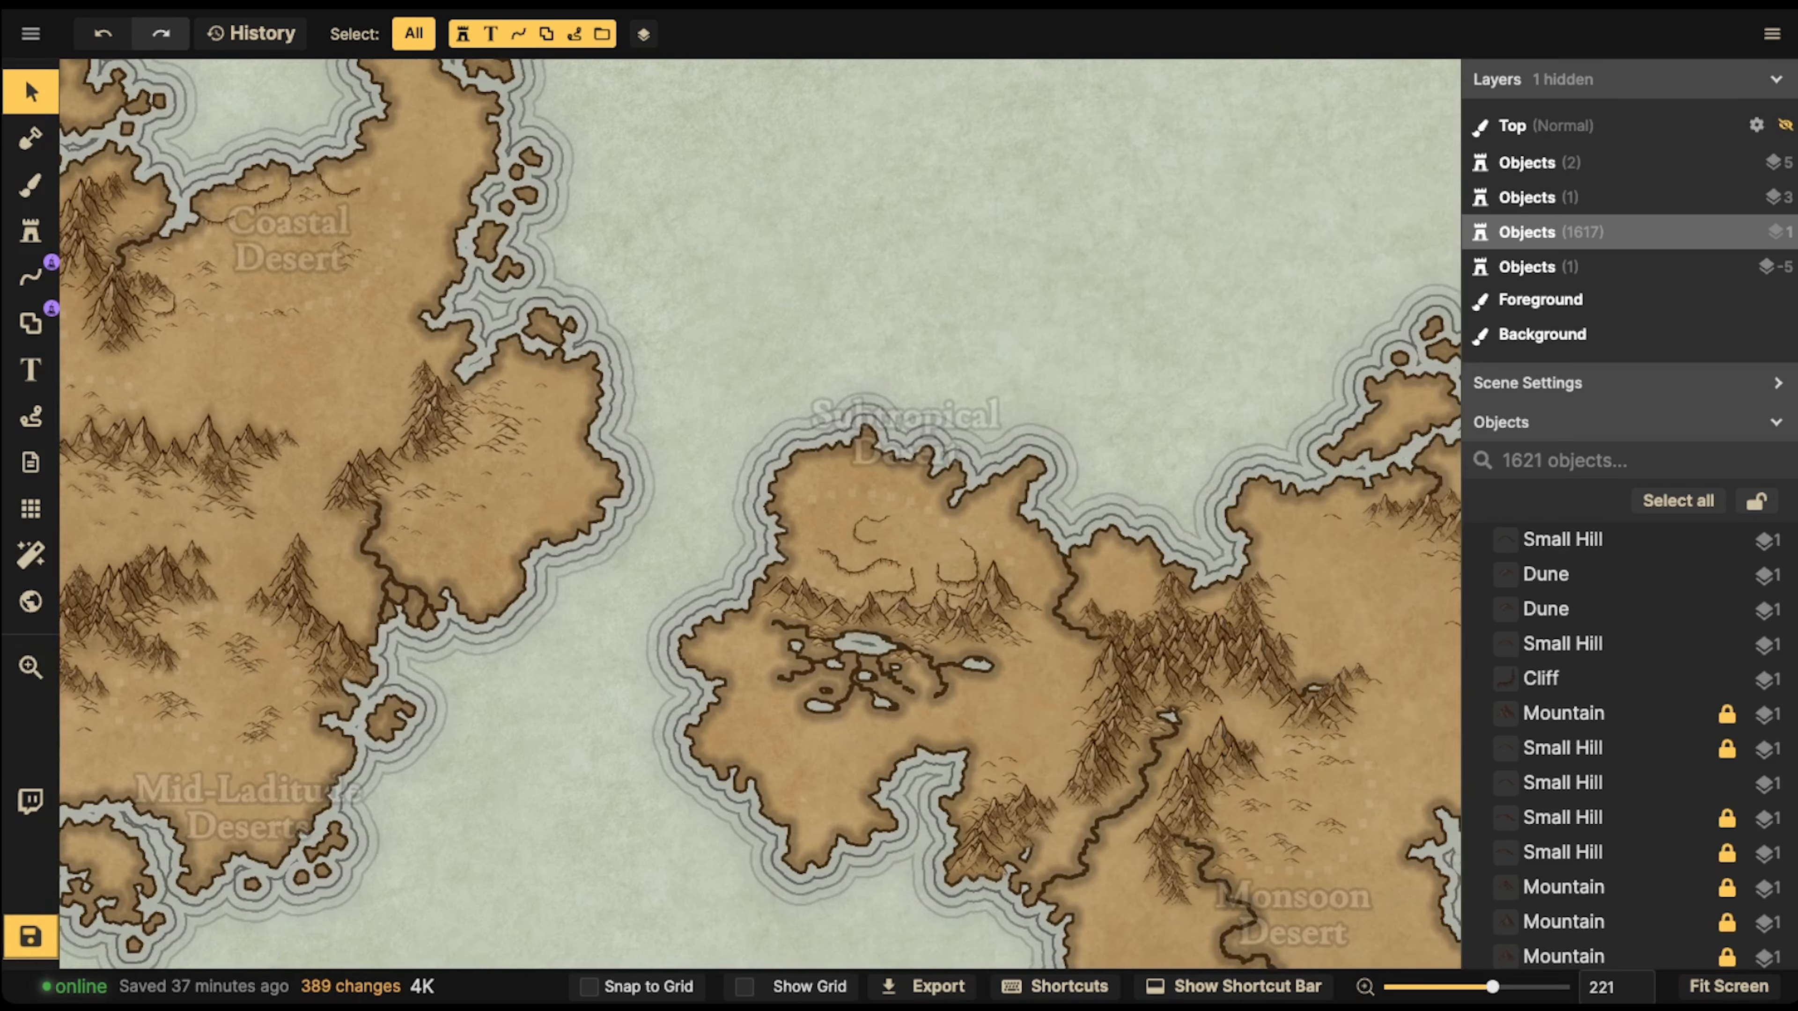
scroll(1023, 473, down, 5)
scroll(1023, 472, down, 3)
key(space)
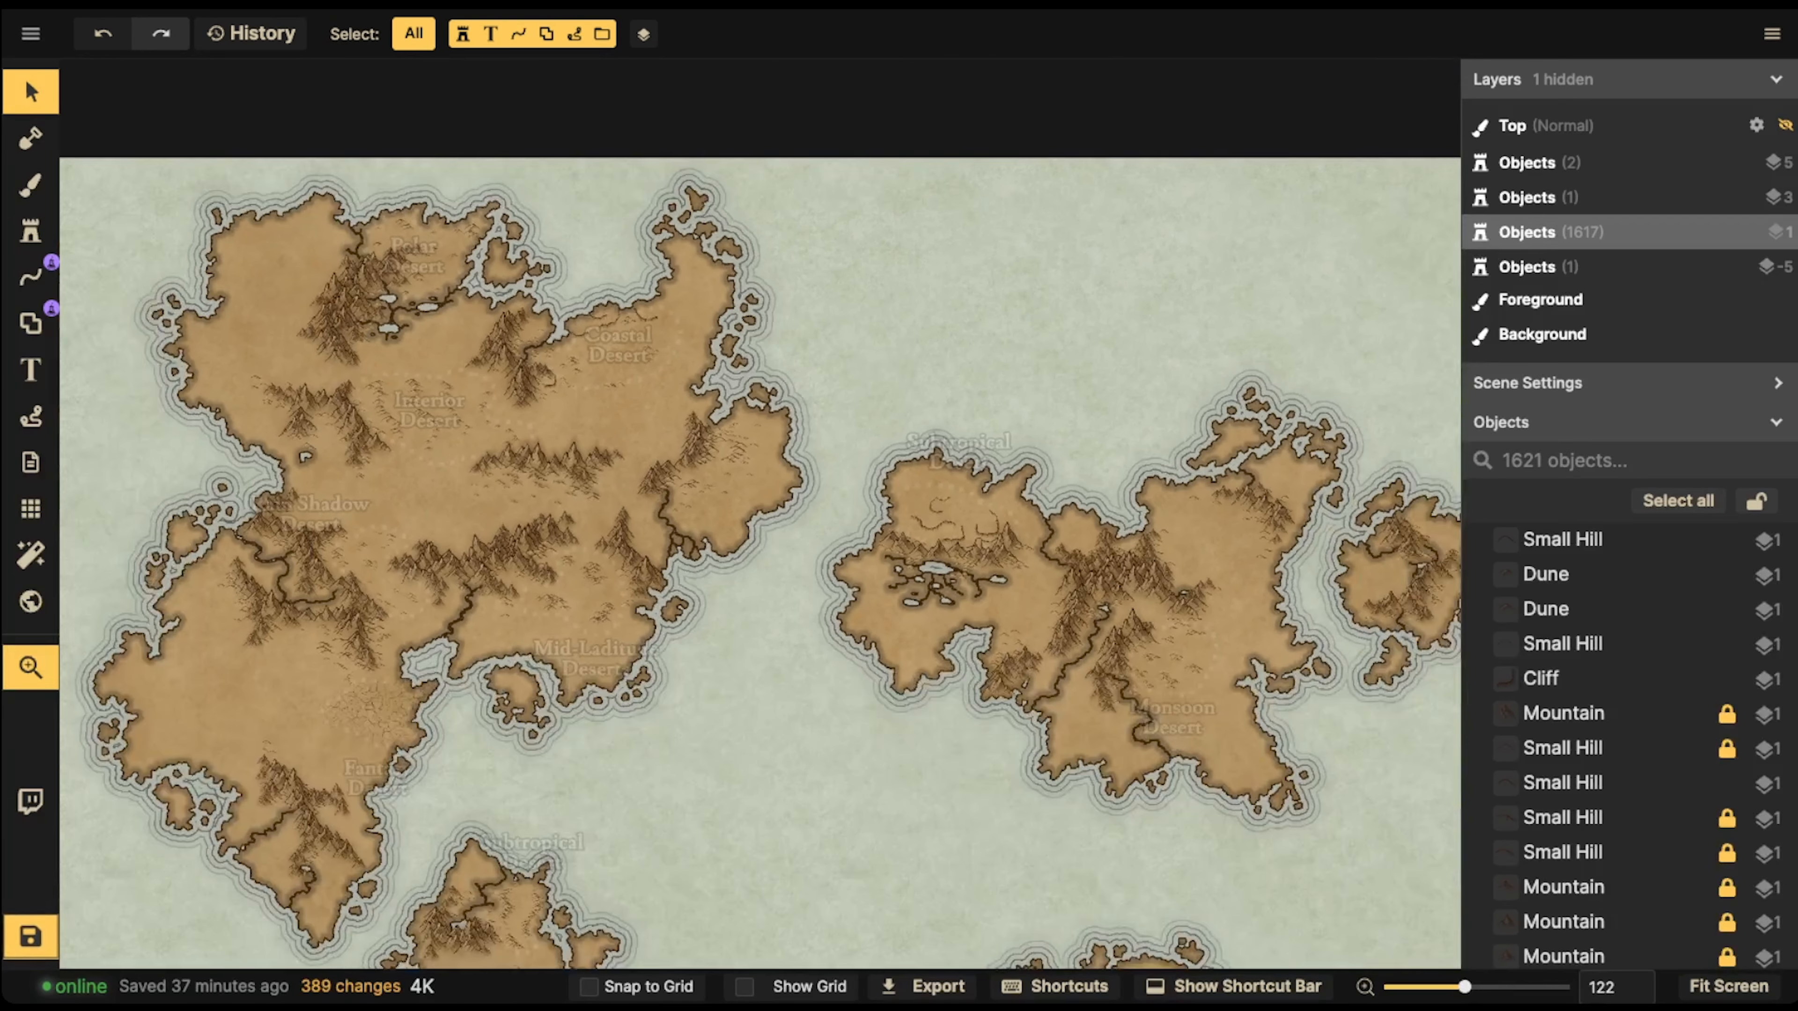
drag(1023, 473, 1297, 467)
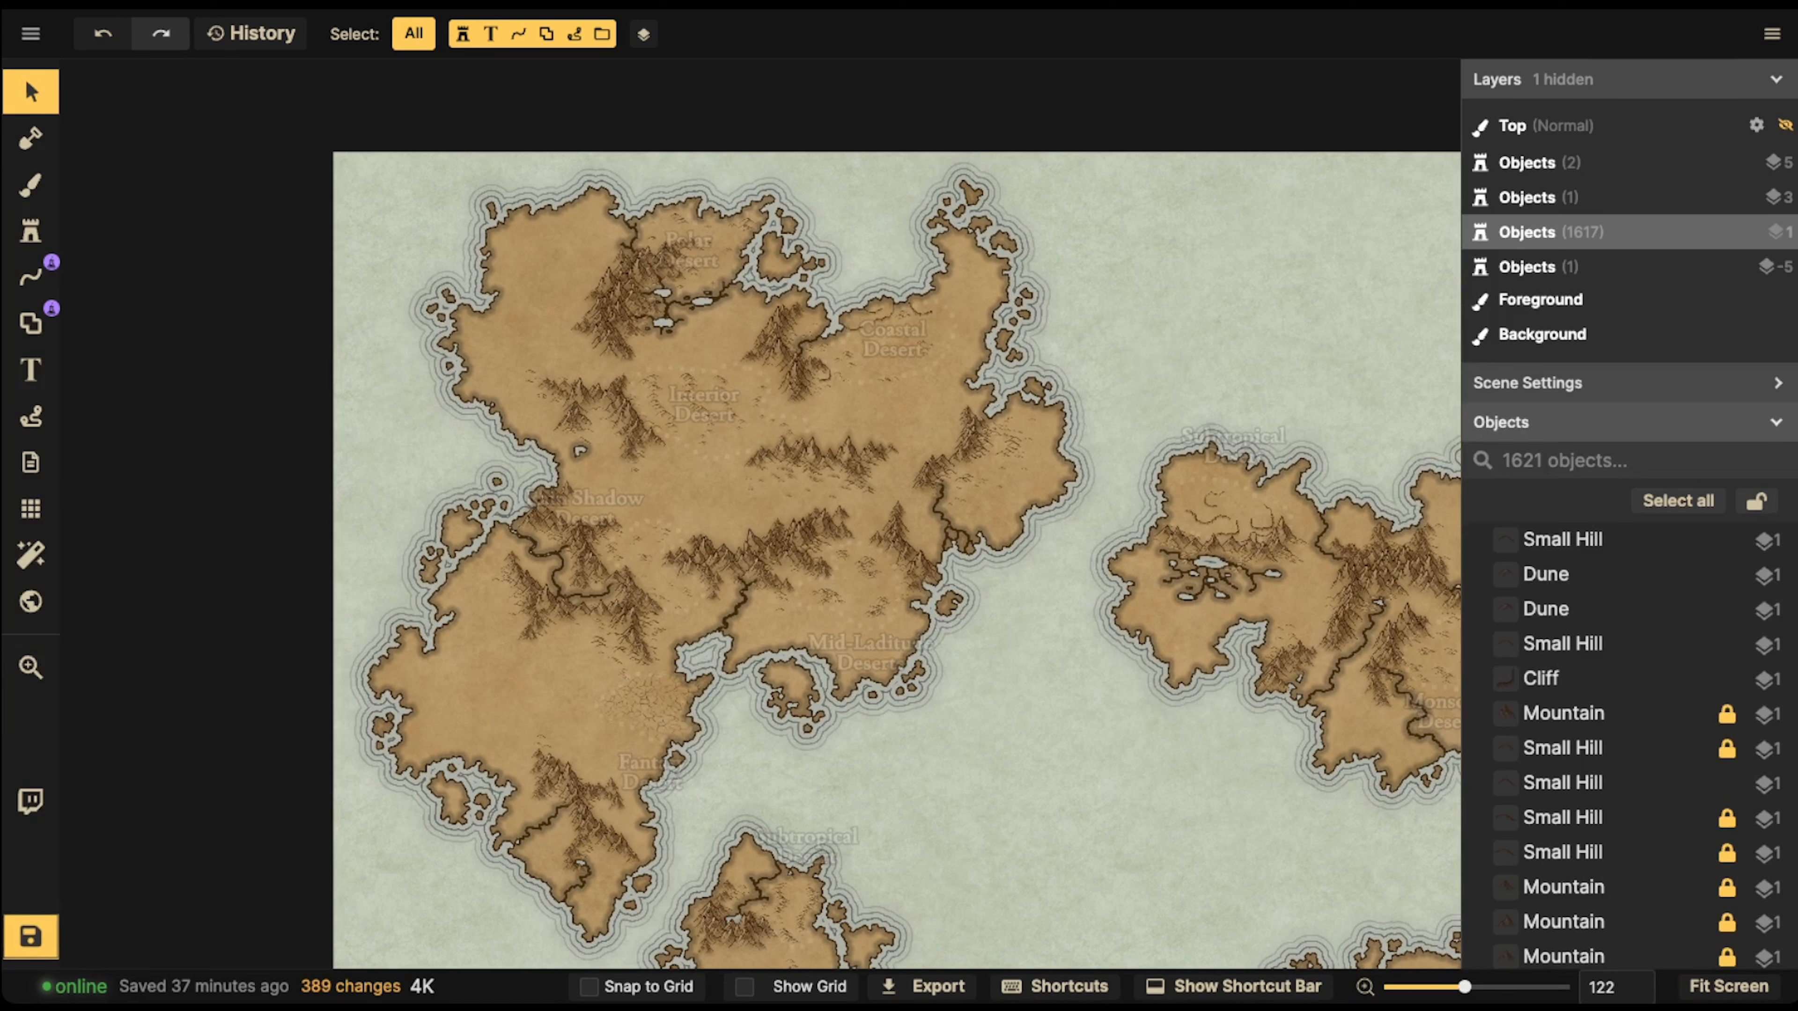
Select the Deserts Guide group from the scene's objects and set its opacity to 44
scroll(1593, 678, down, 10)
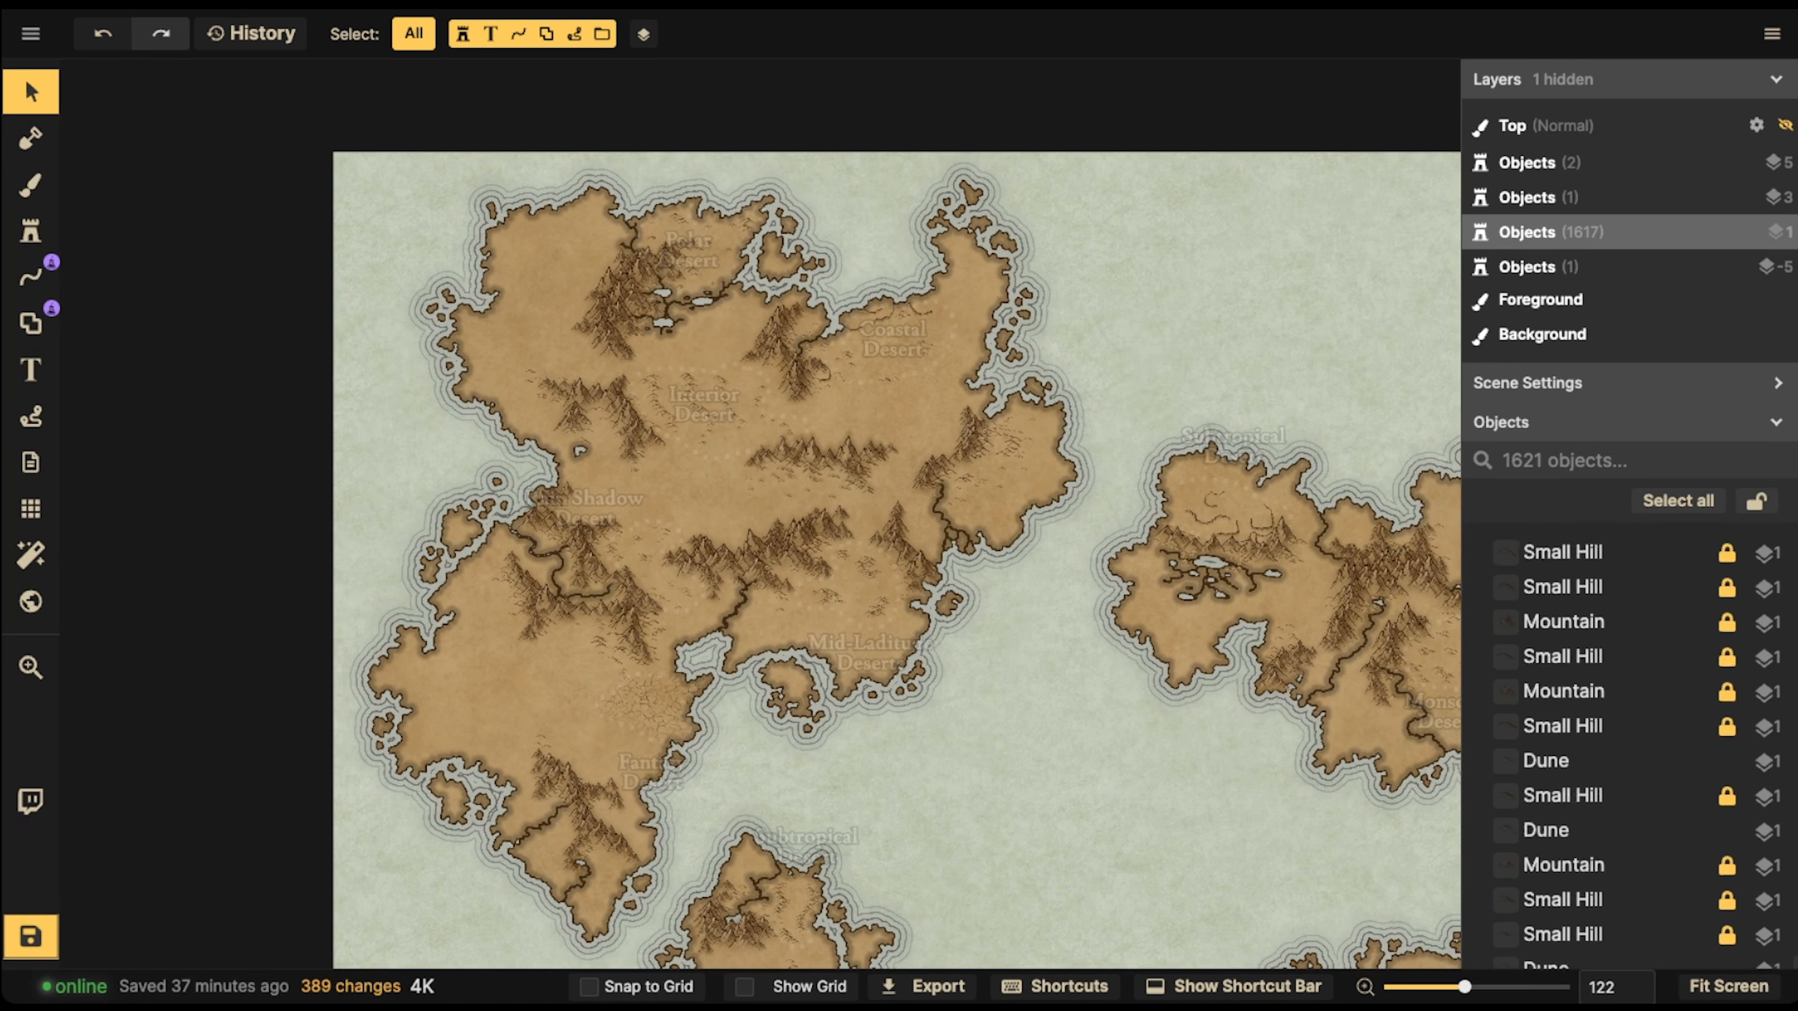
scroll(1593, 743, down, 15)
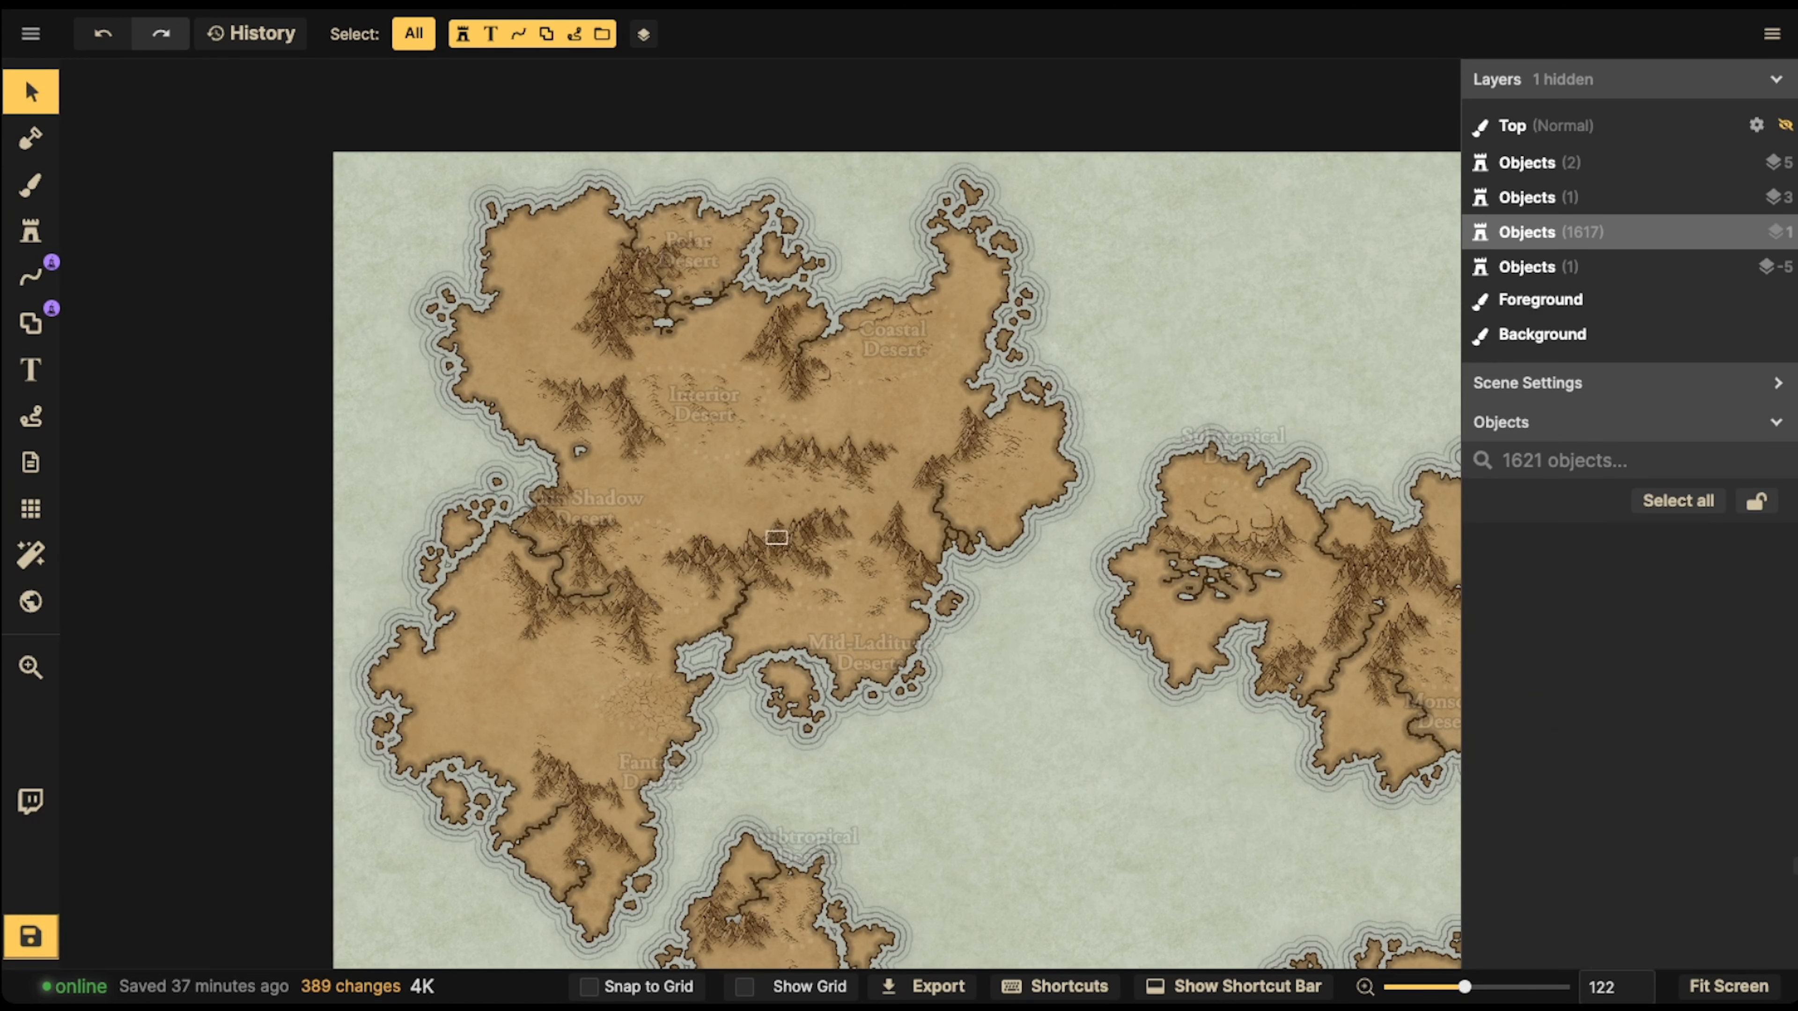
scroll(1593, 722, down, 5)
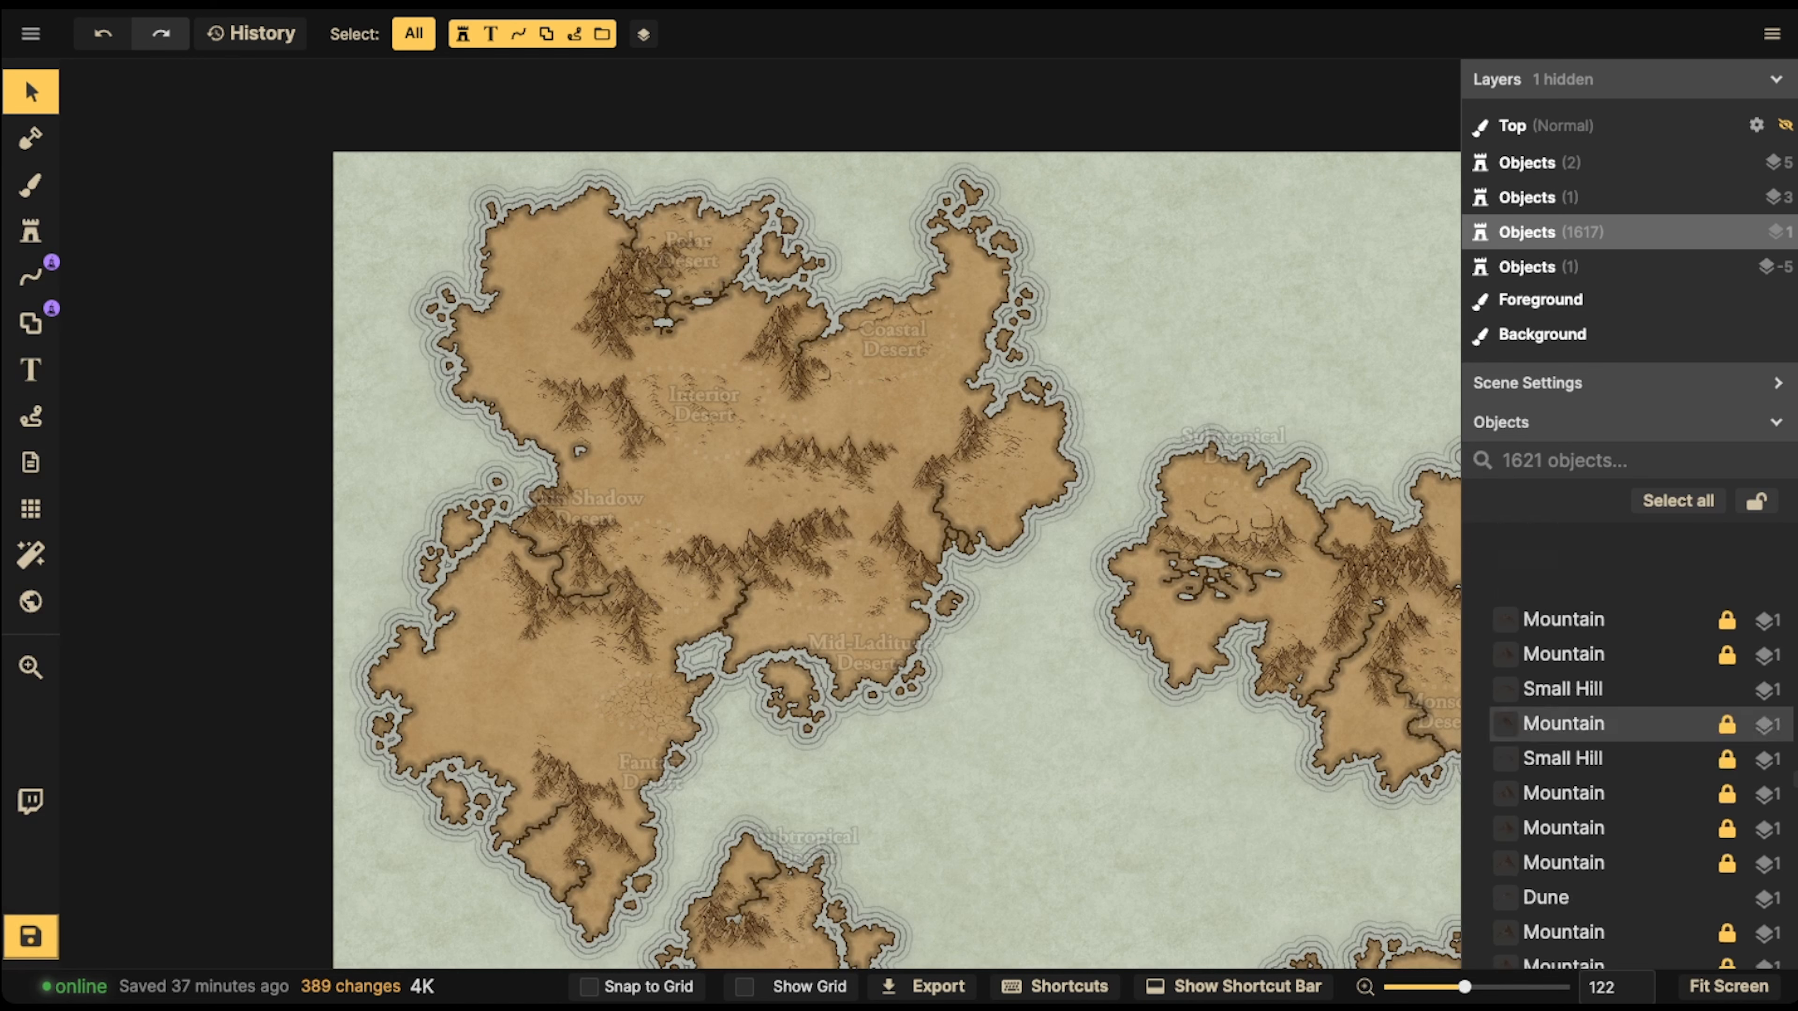
scroll(1592, 723, down, 5)
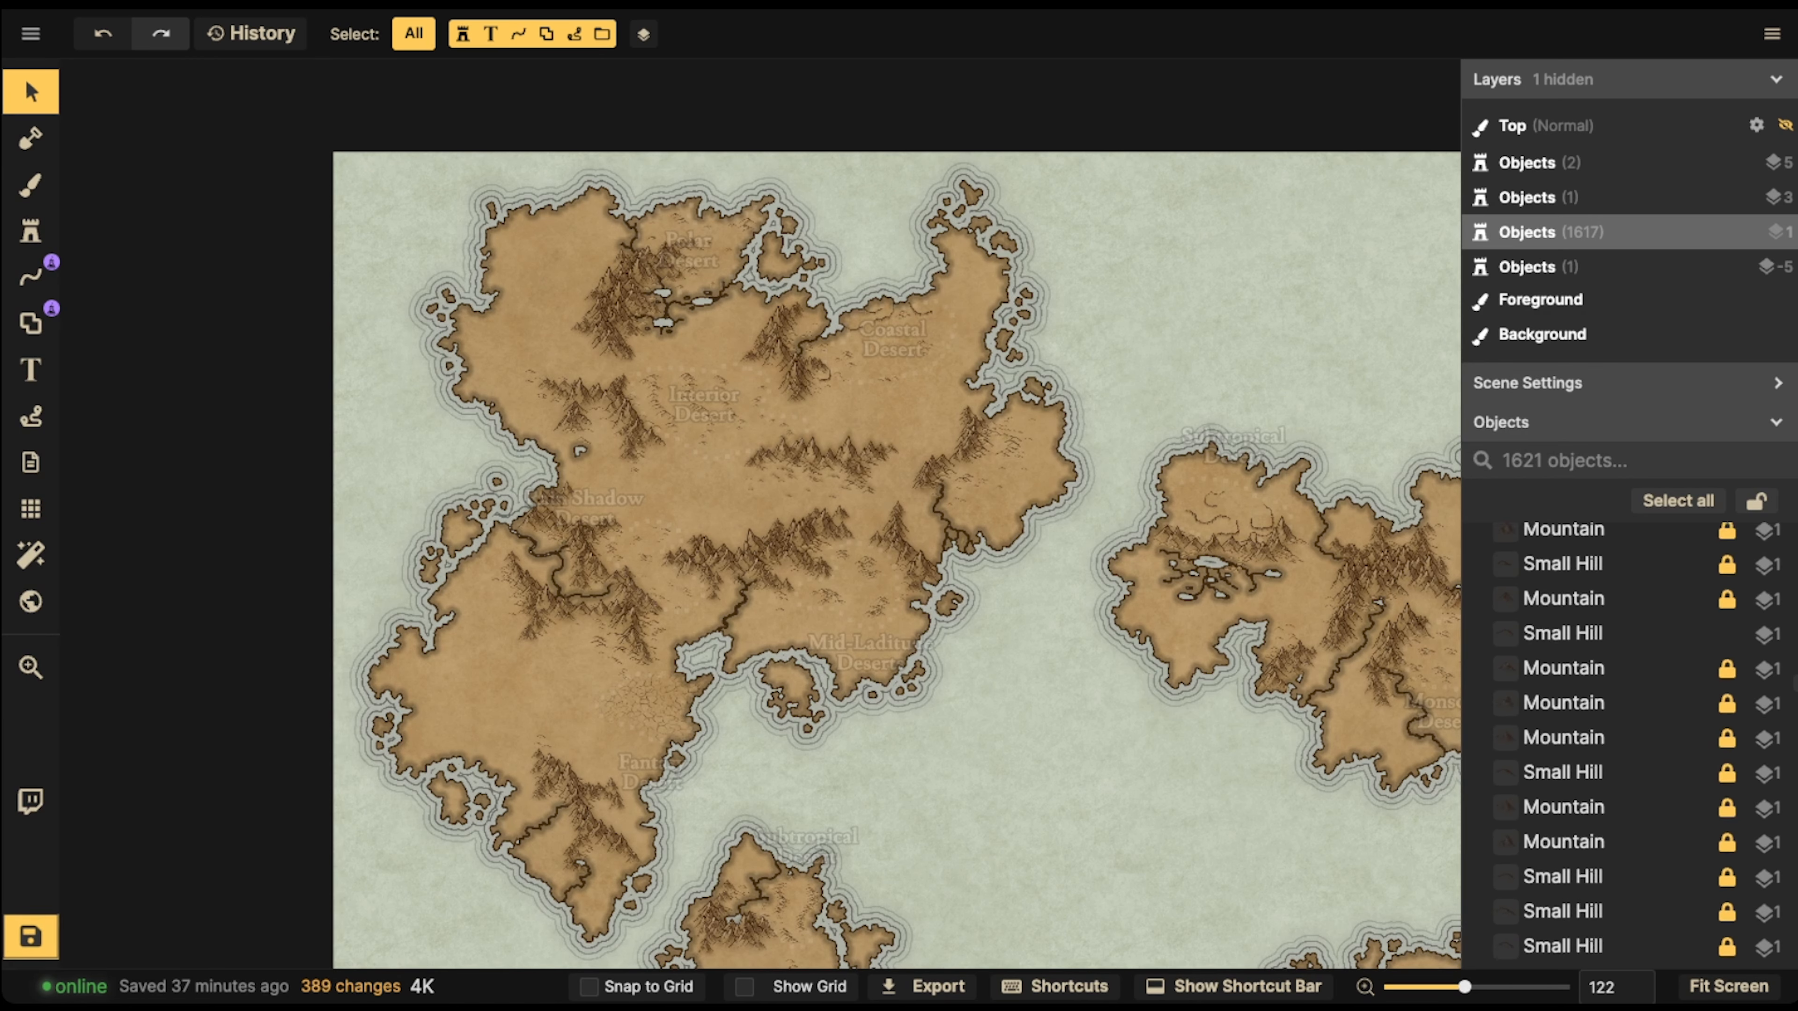
scroll(1627, 743, down, 5)
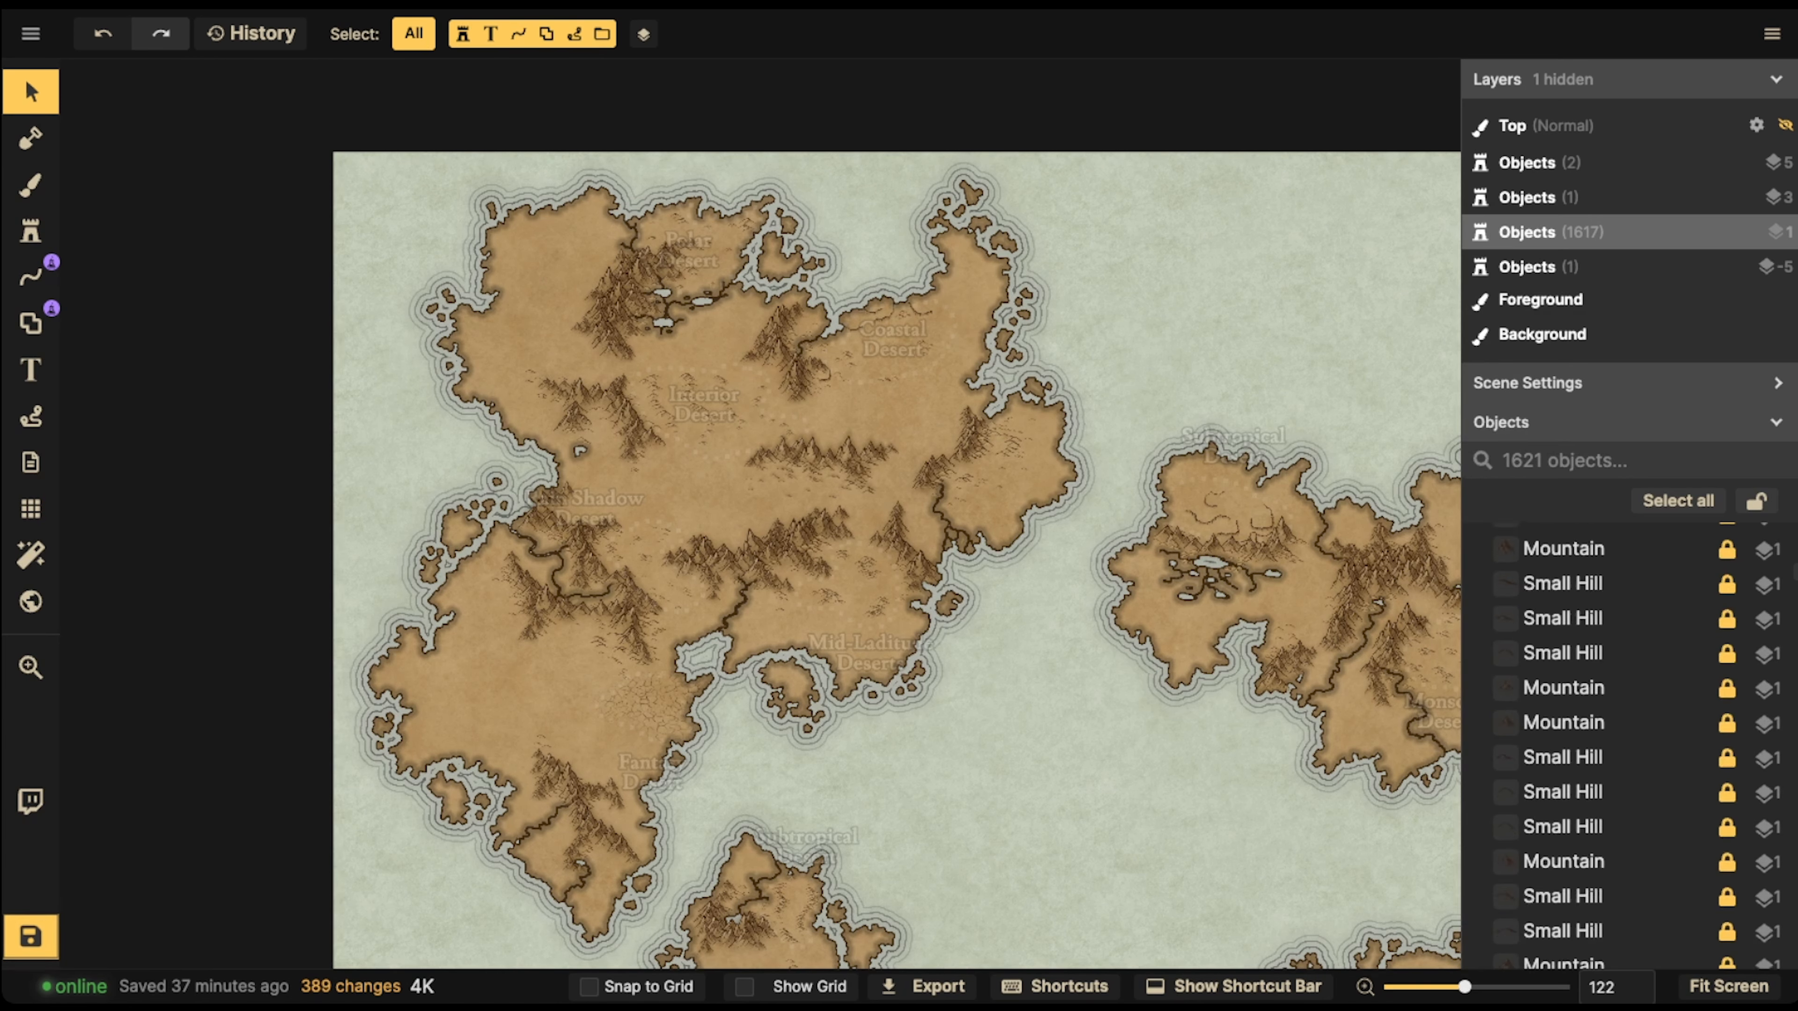
scroll(1627, 744, up, 10)
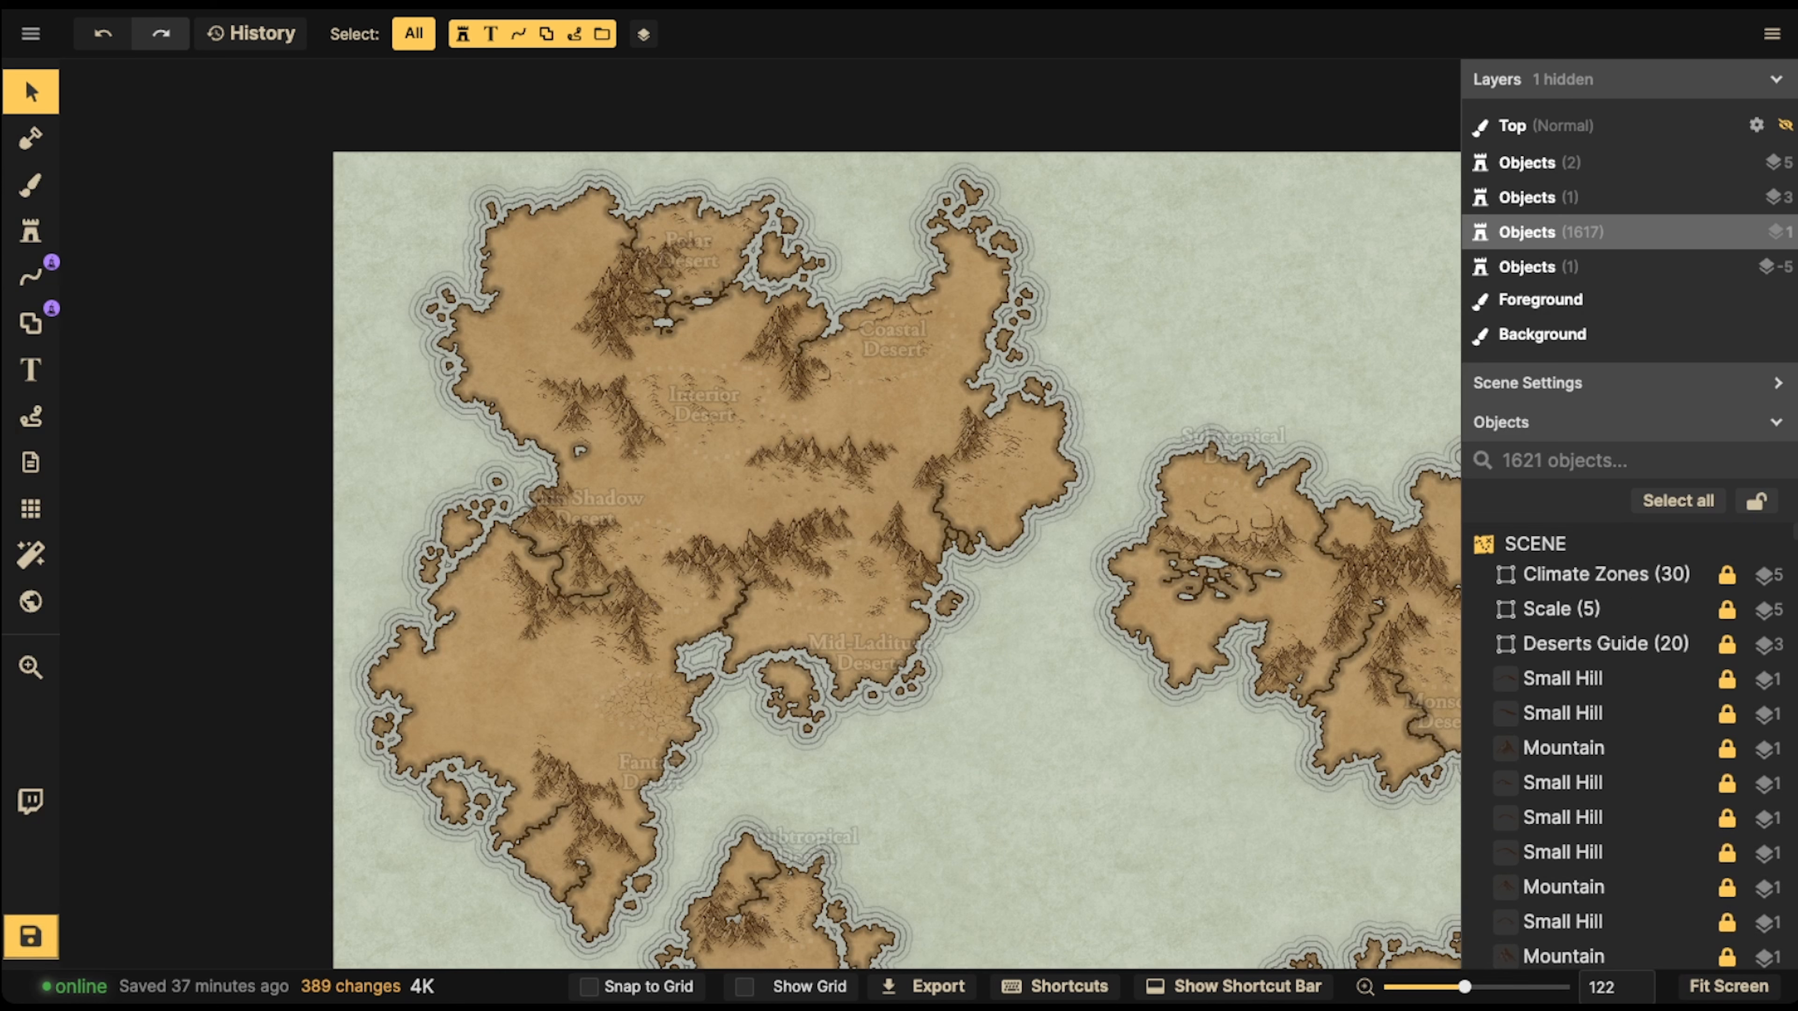
click(1604, 643)
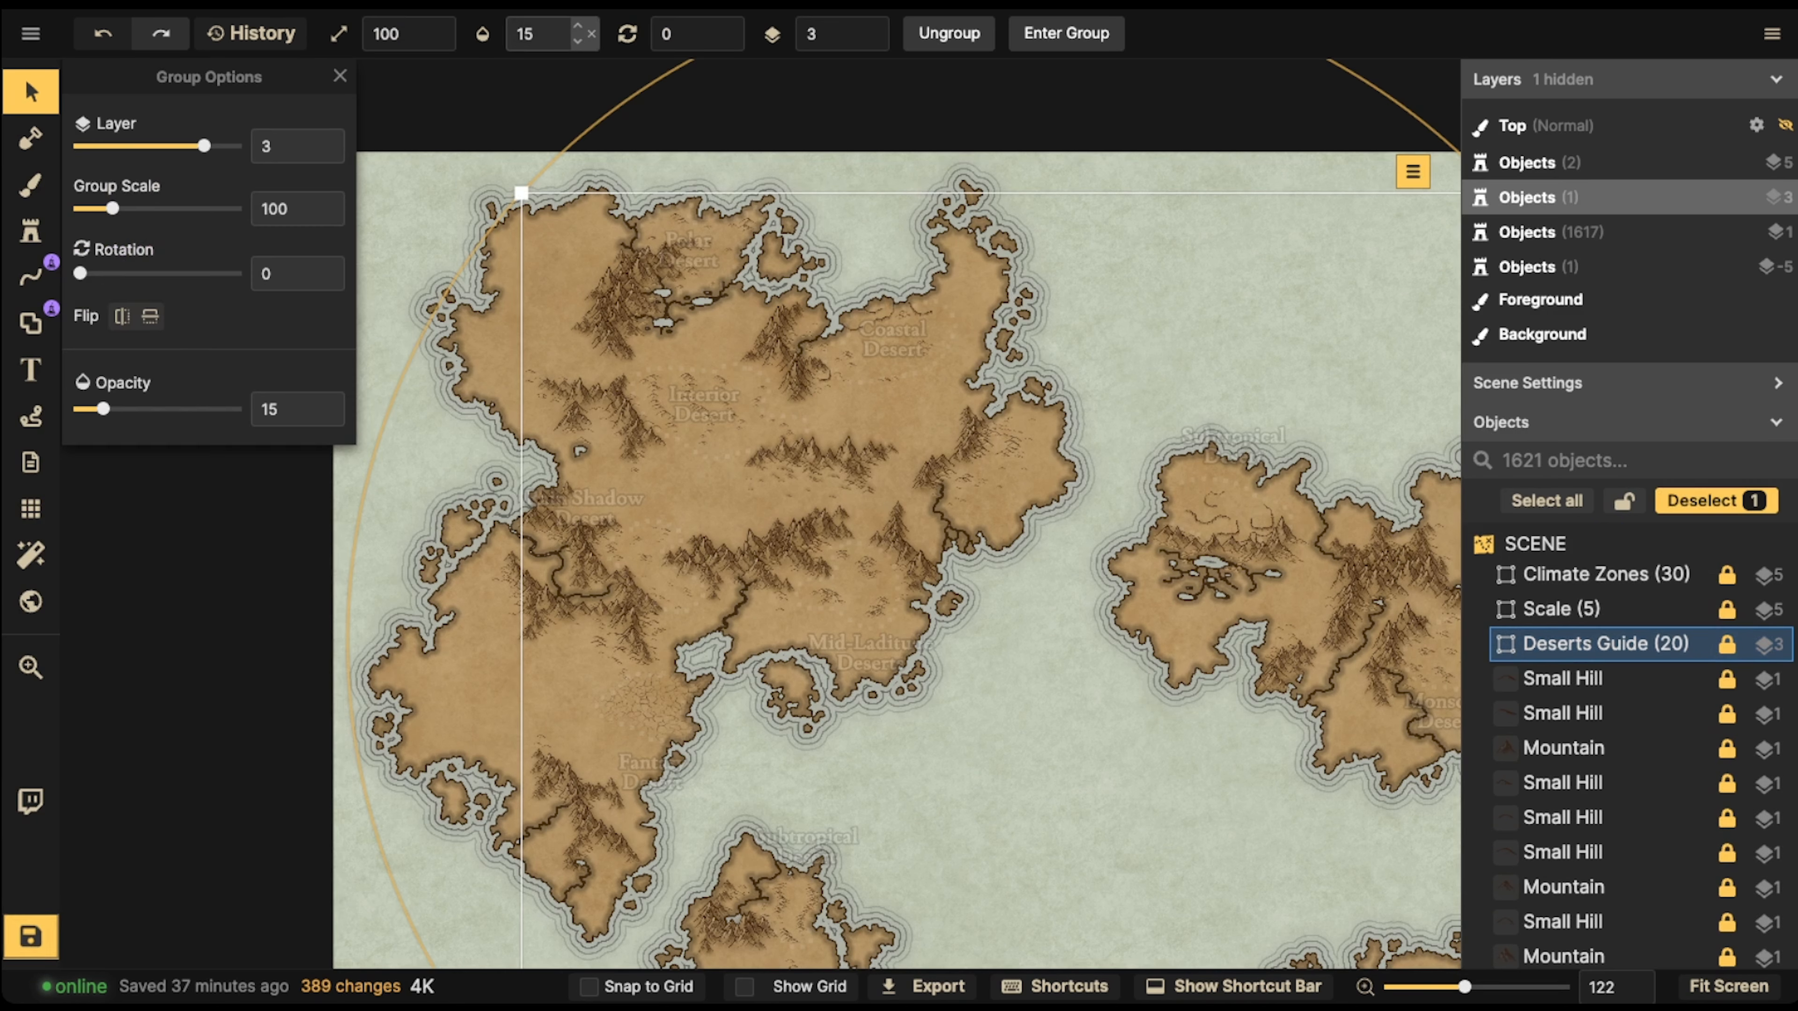
click(538, 33)
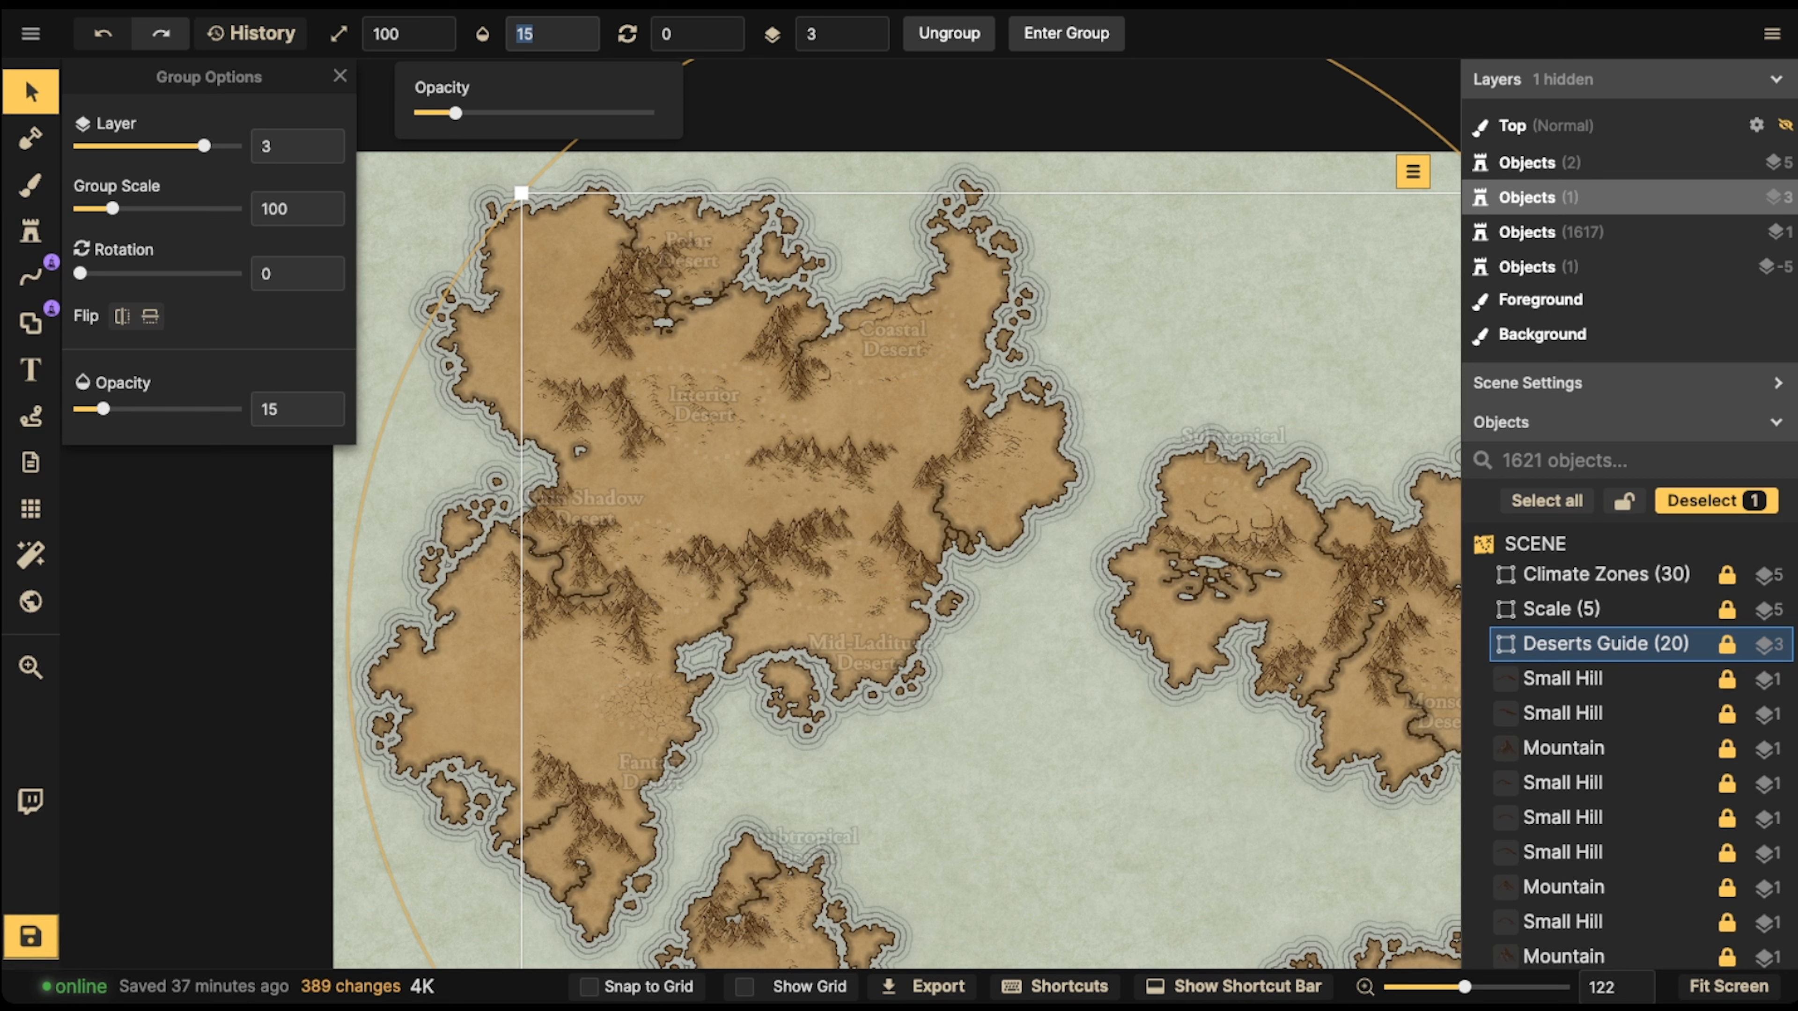
drag(455, 113, 521, 113)
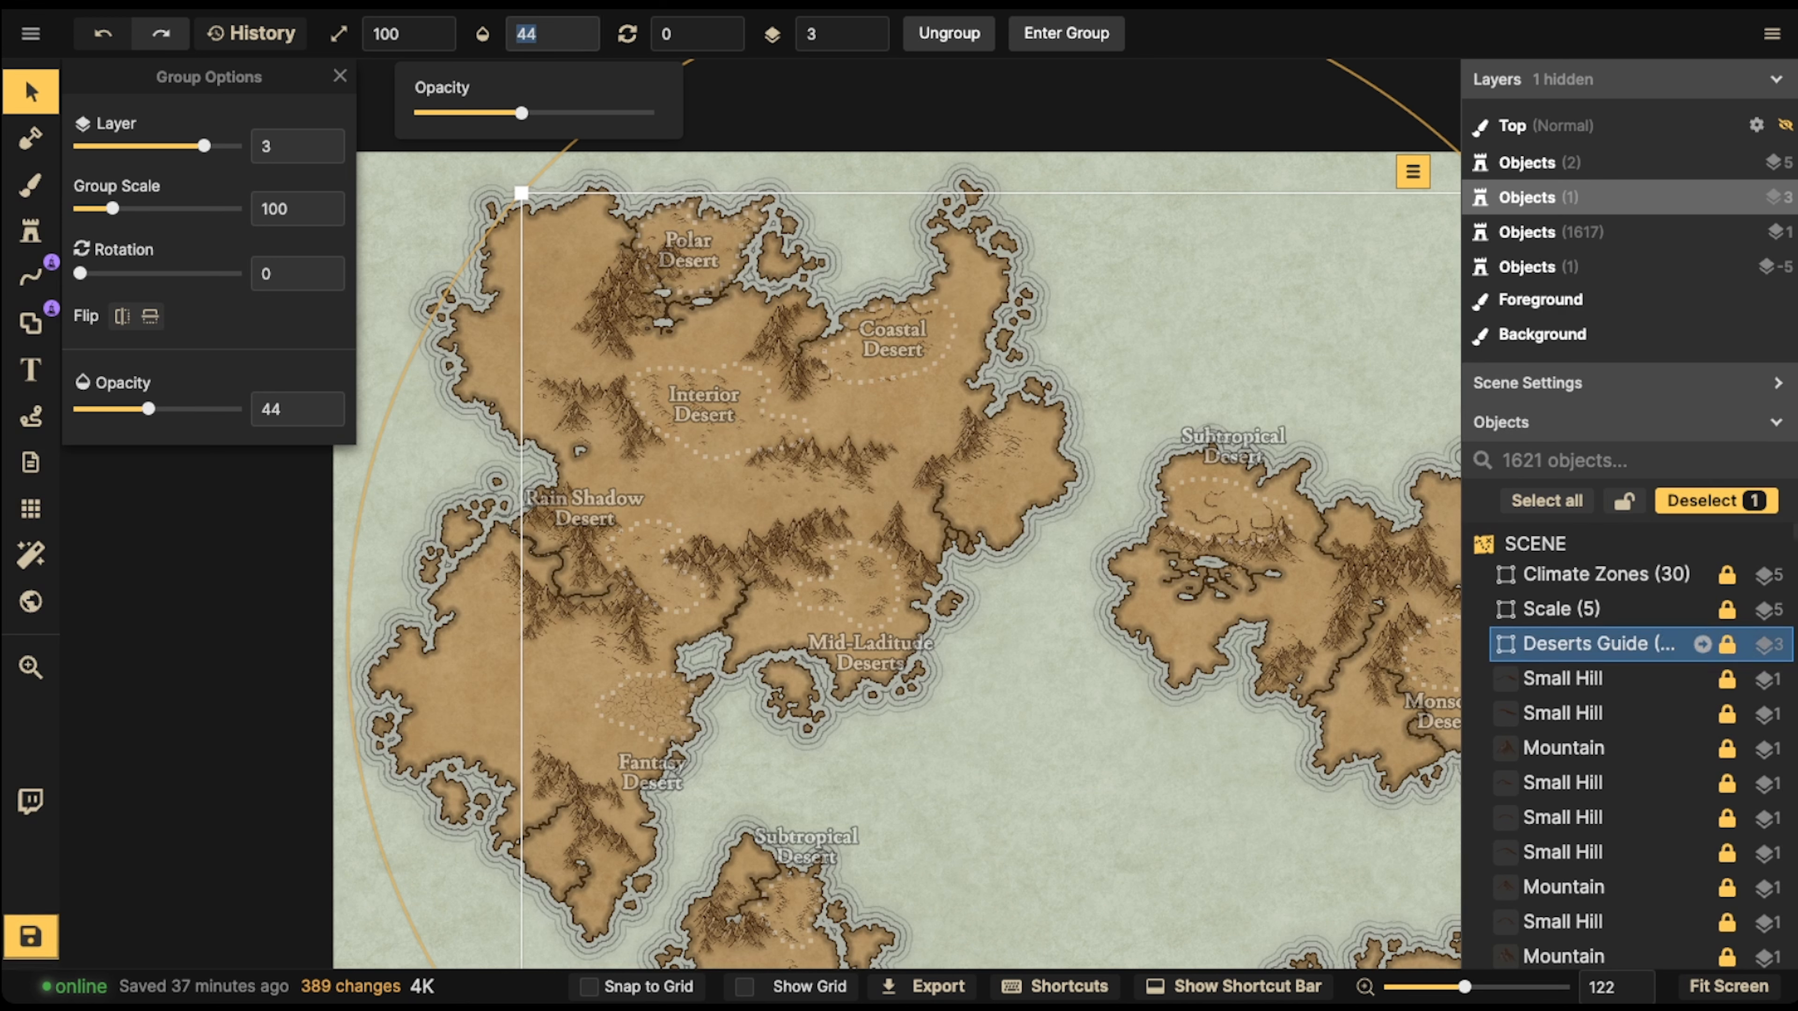
right_click(1495, 635)
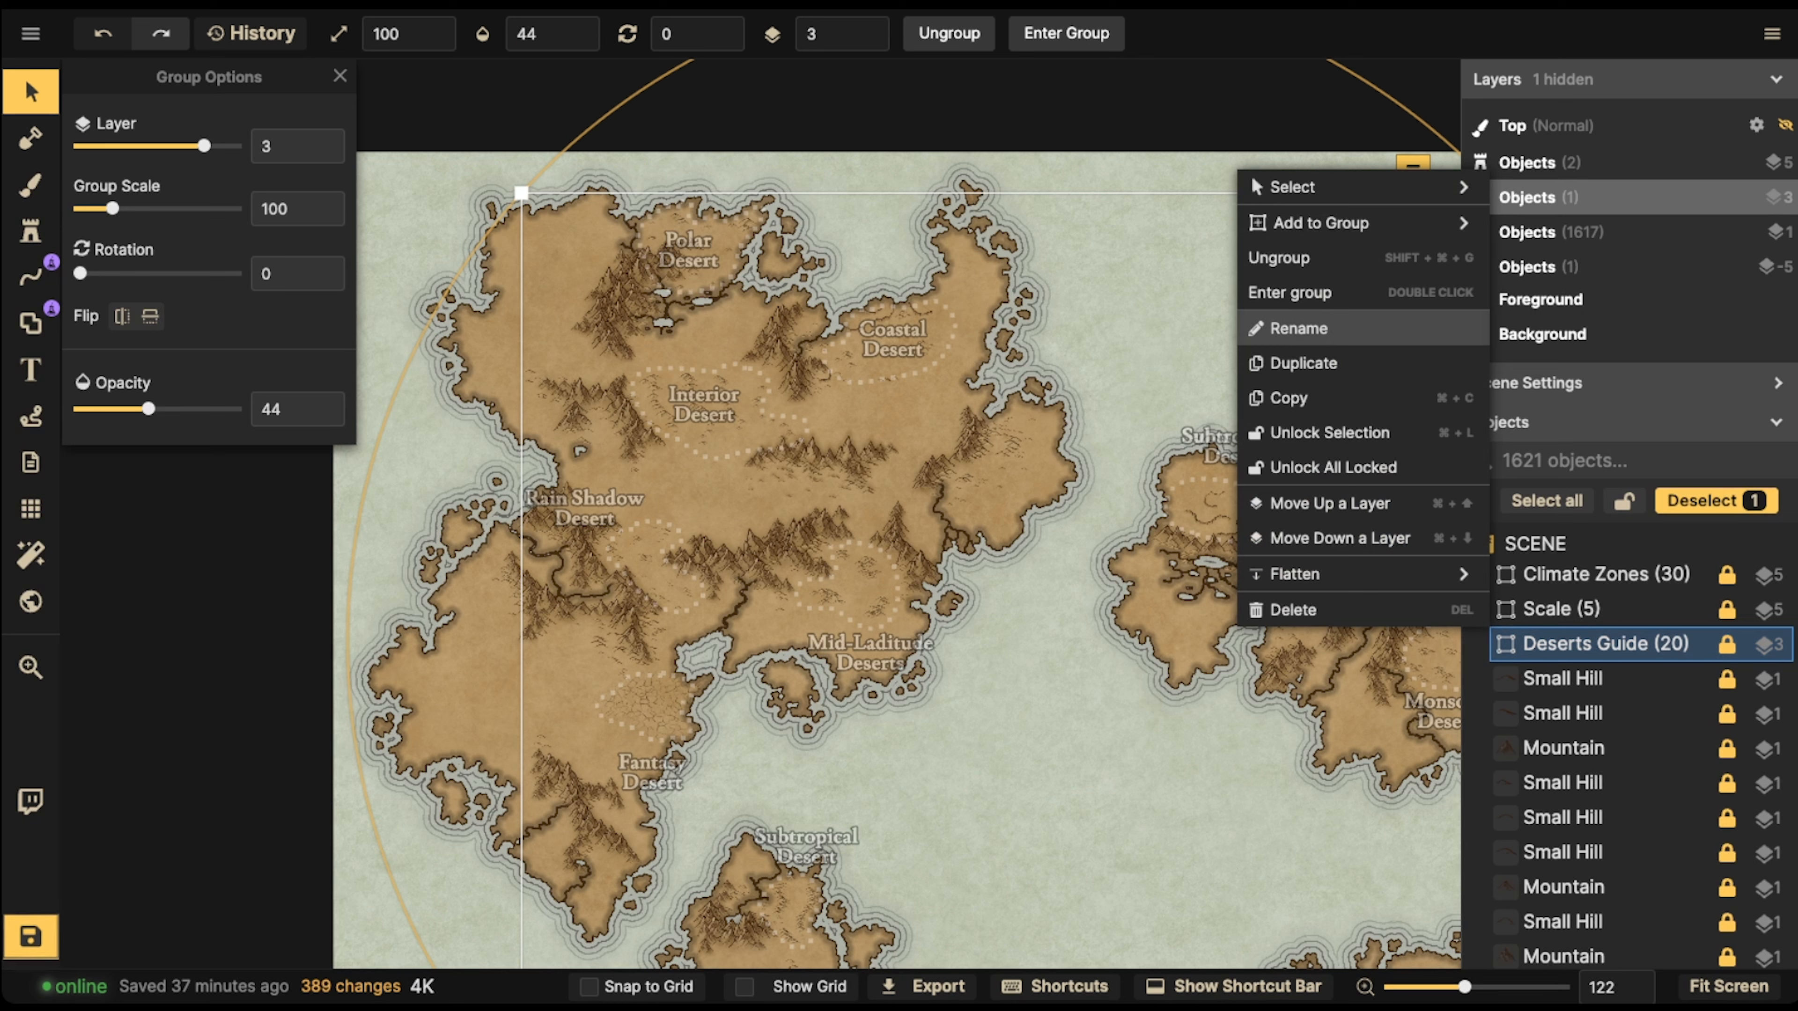
click(1298, 328)
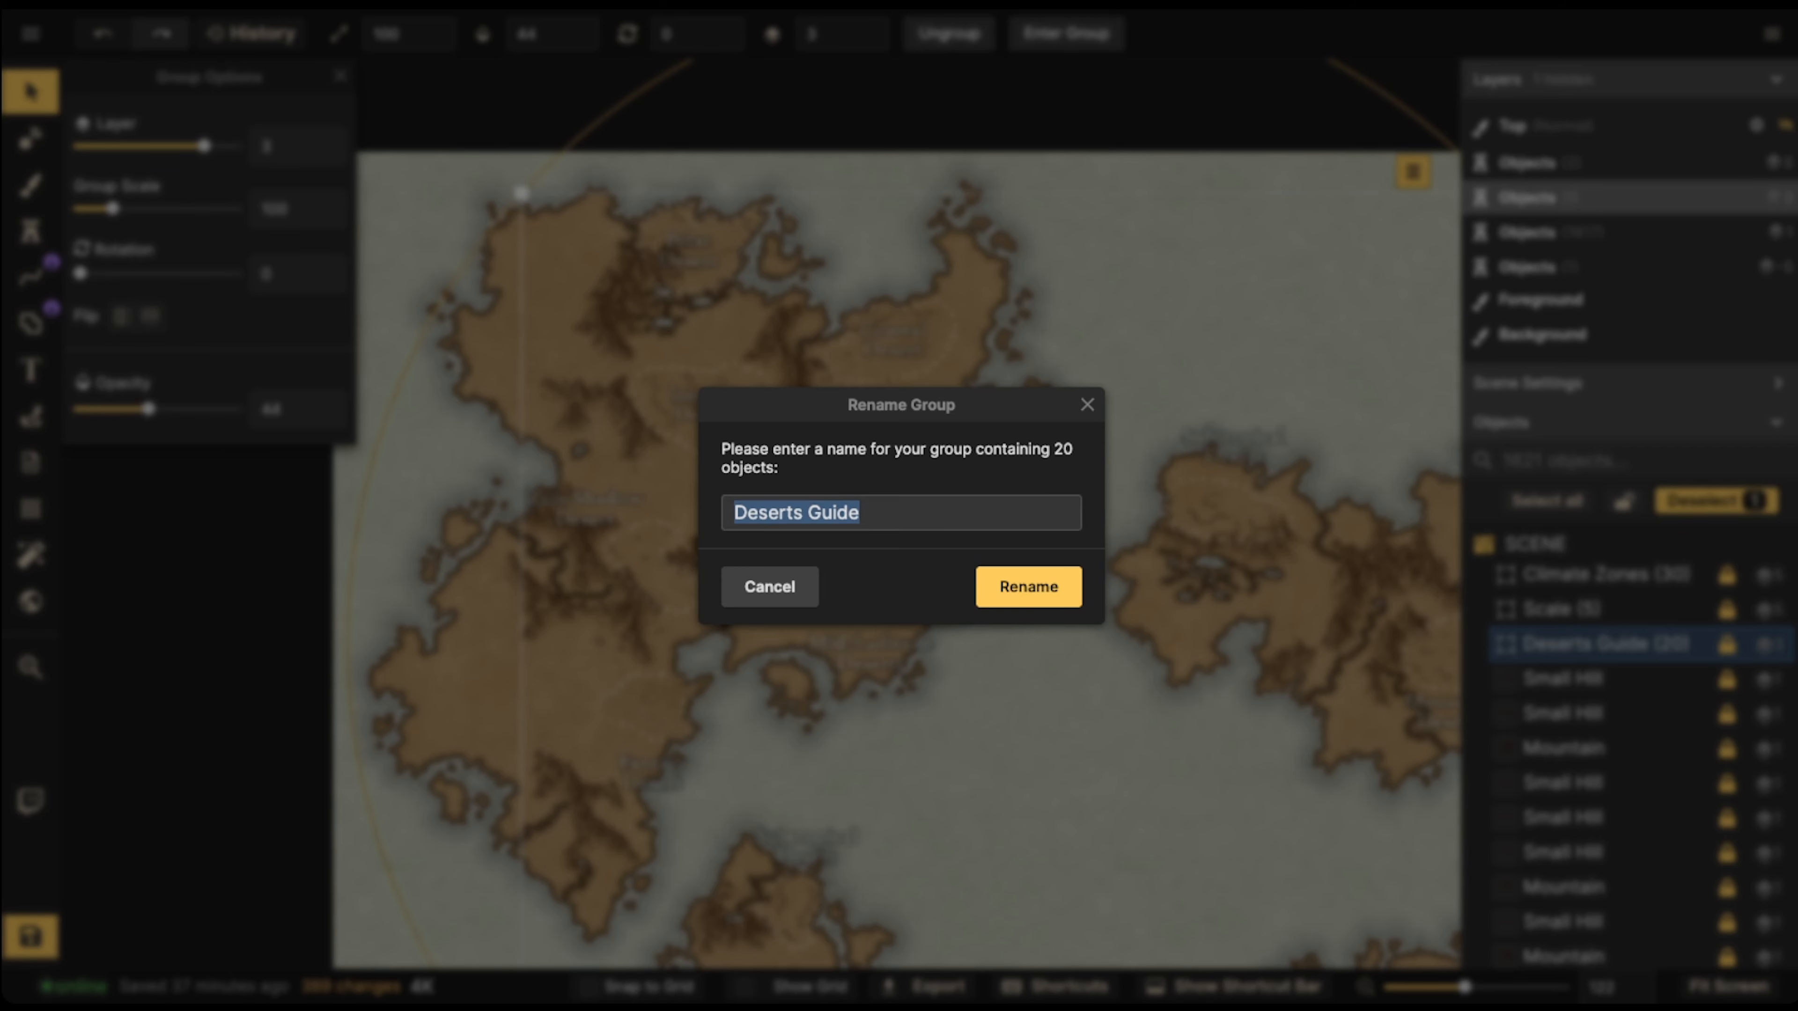
click(1087, 404)
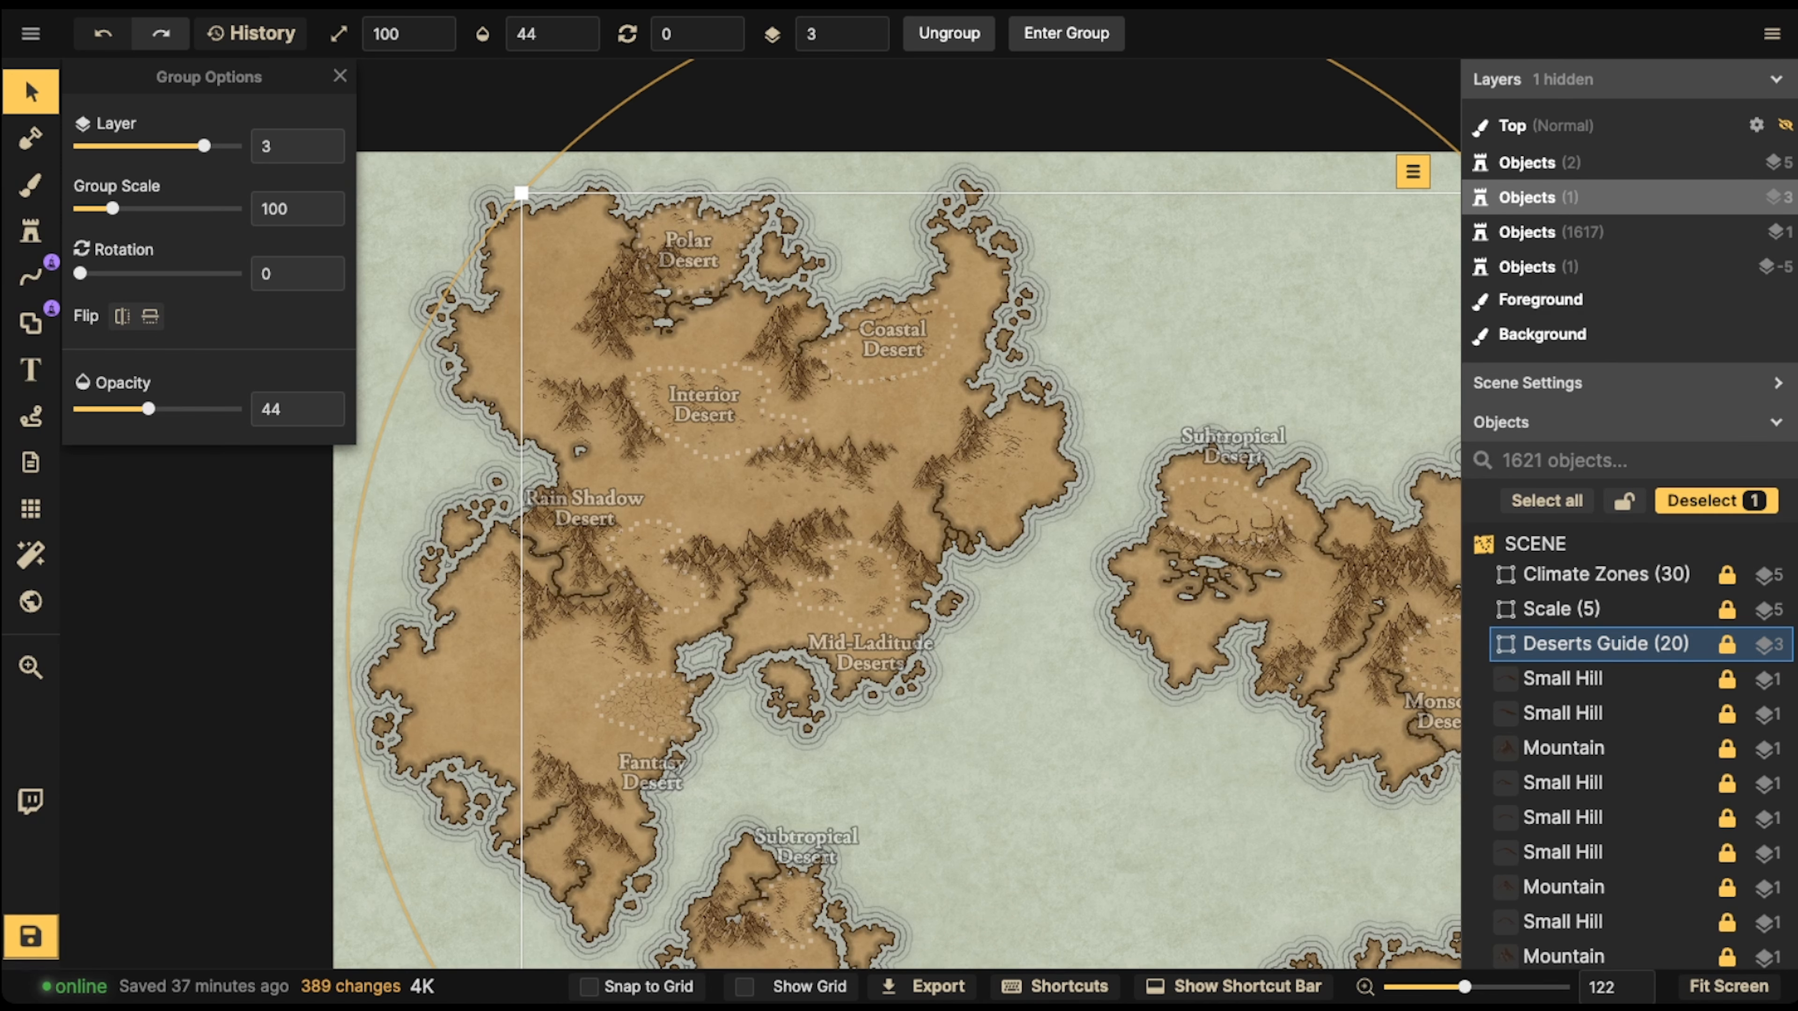
key(Escape)
Select the Deserts Guide group again, try its opacity at 0, and set it to 40
scroll(1108, 819, up, 3)
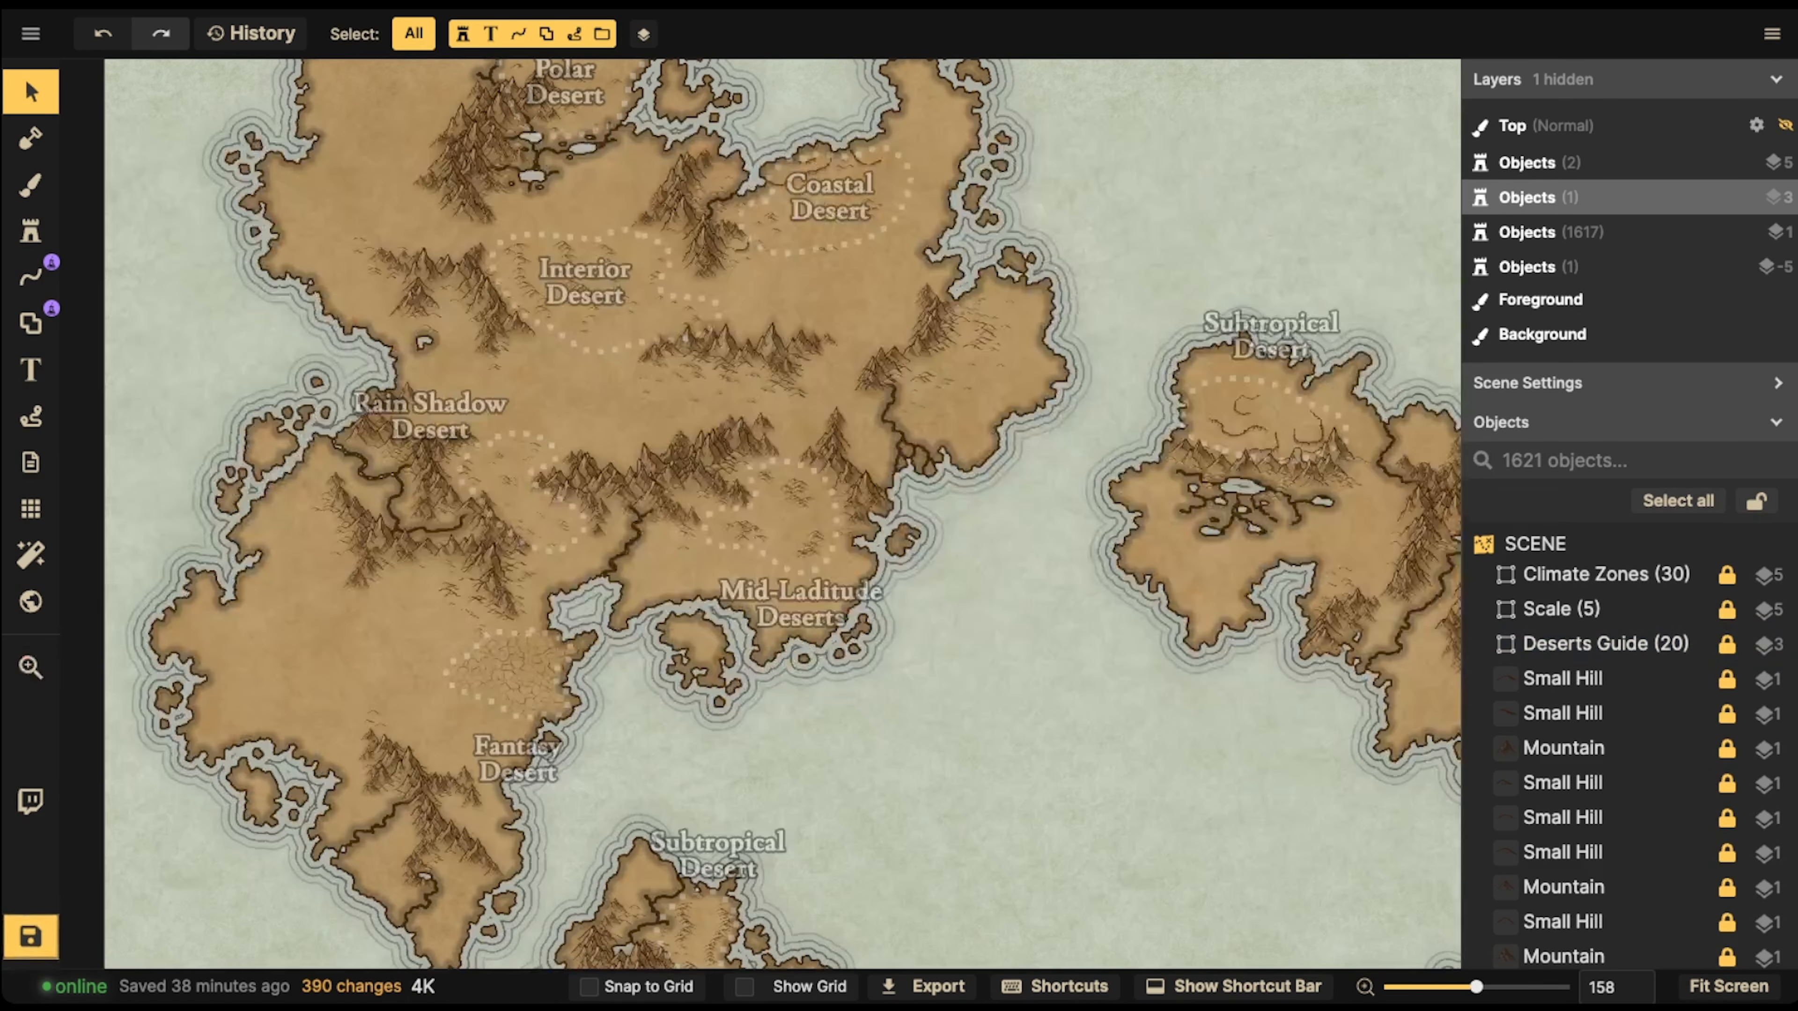
click(1604, 644)
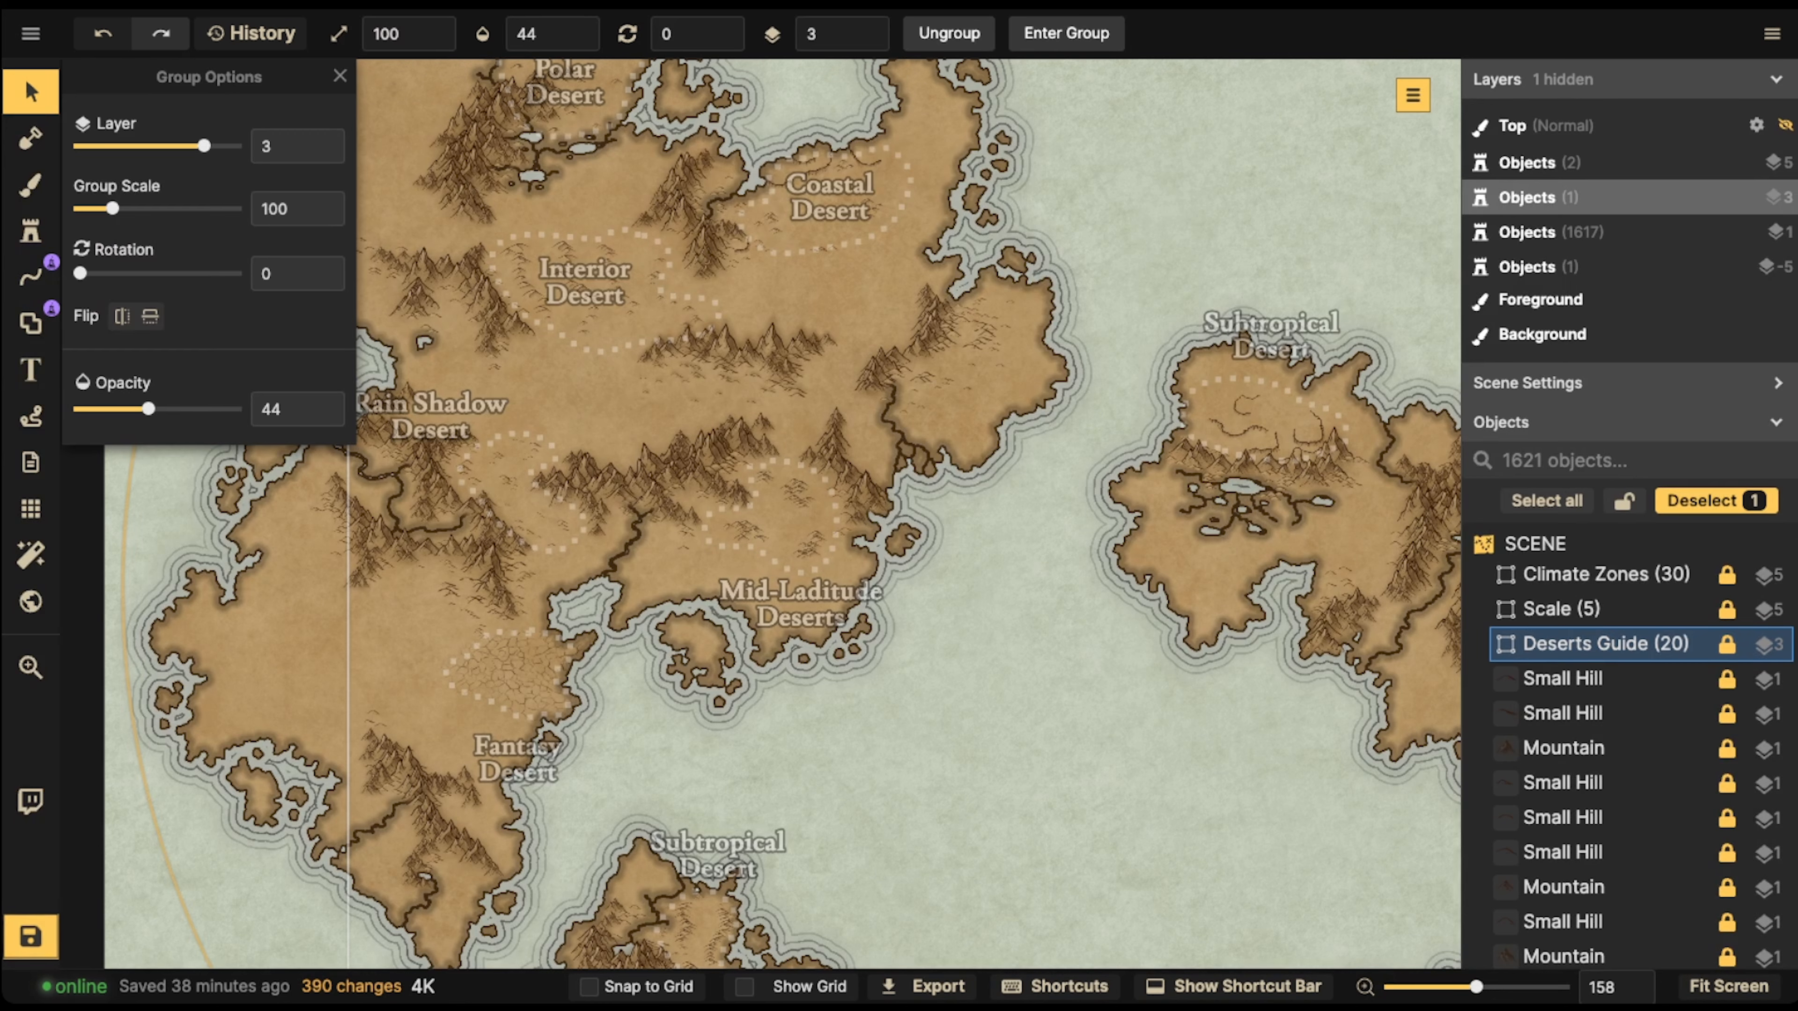
drag(148, 409, 78, 409)
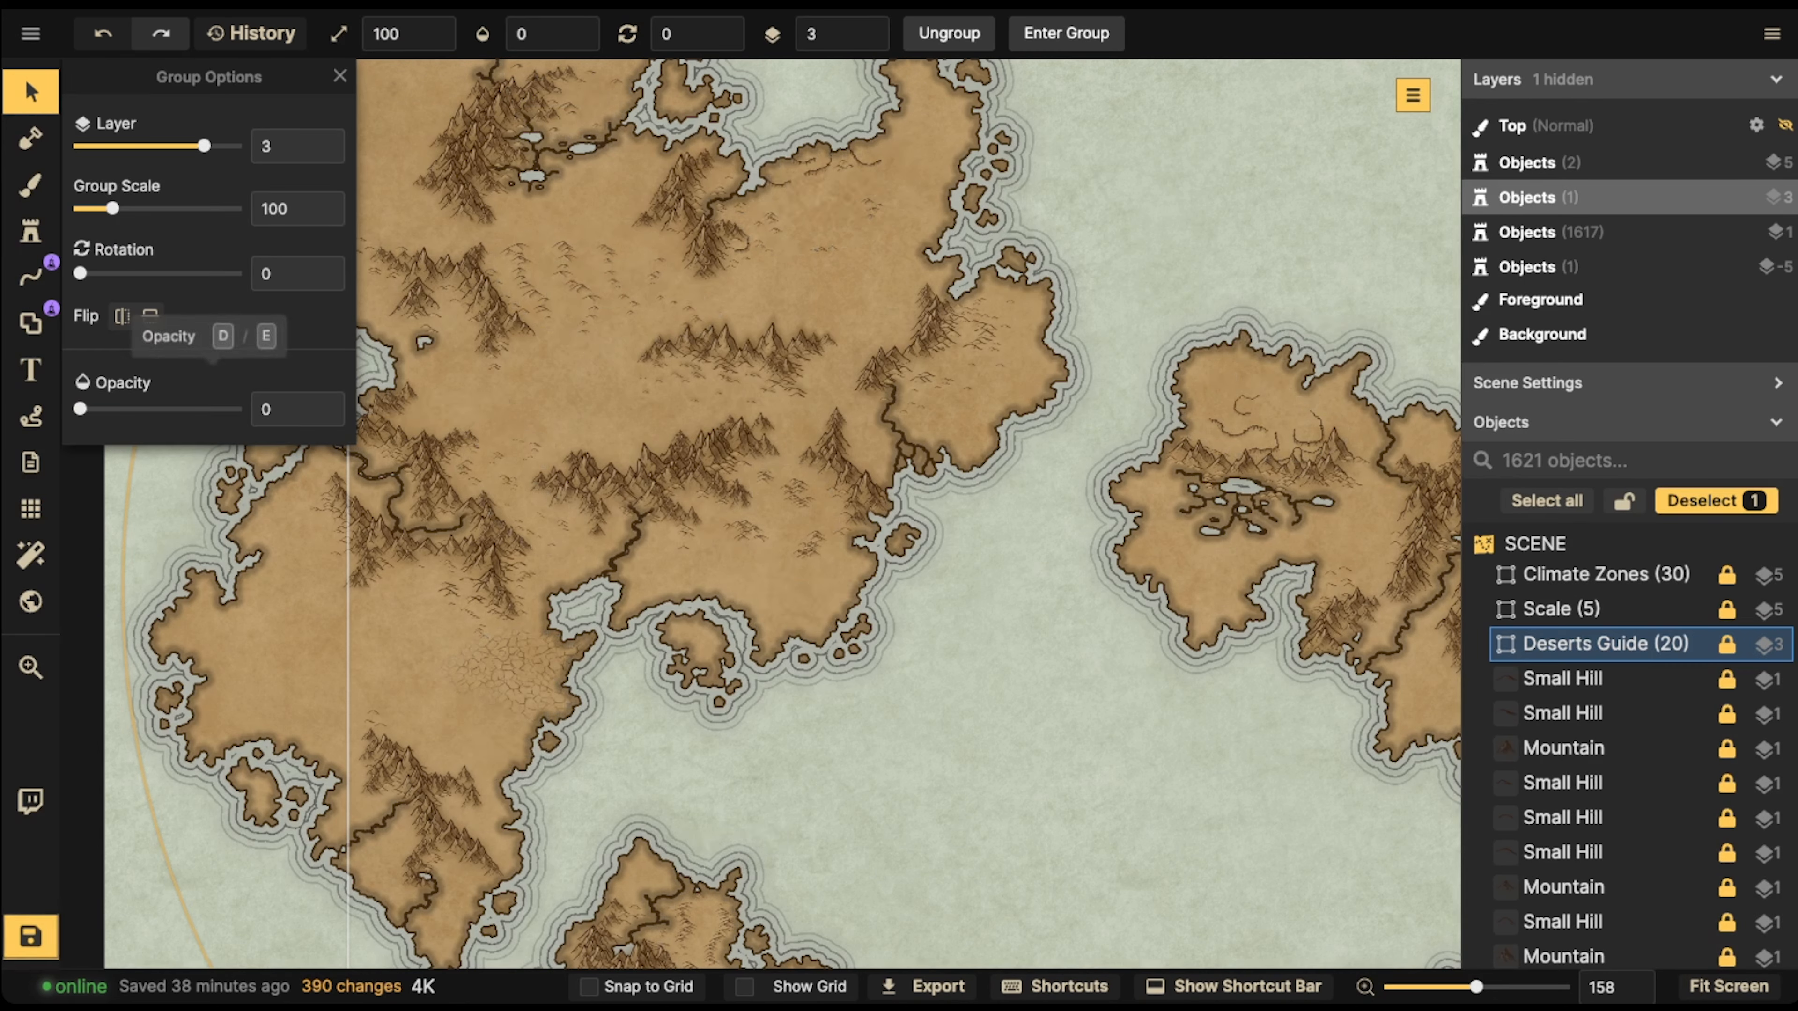
drag(80, 409, 143, 409)
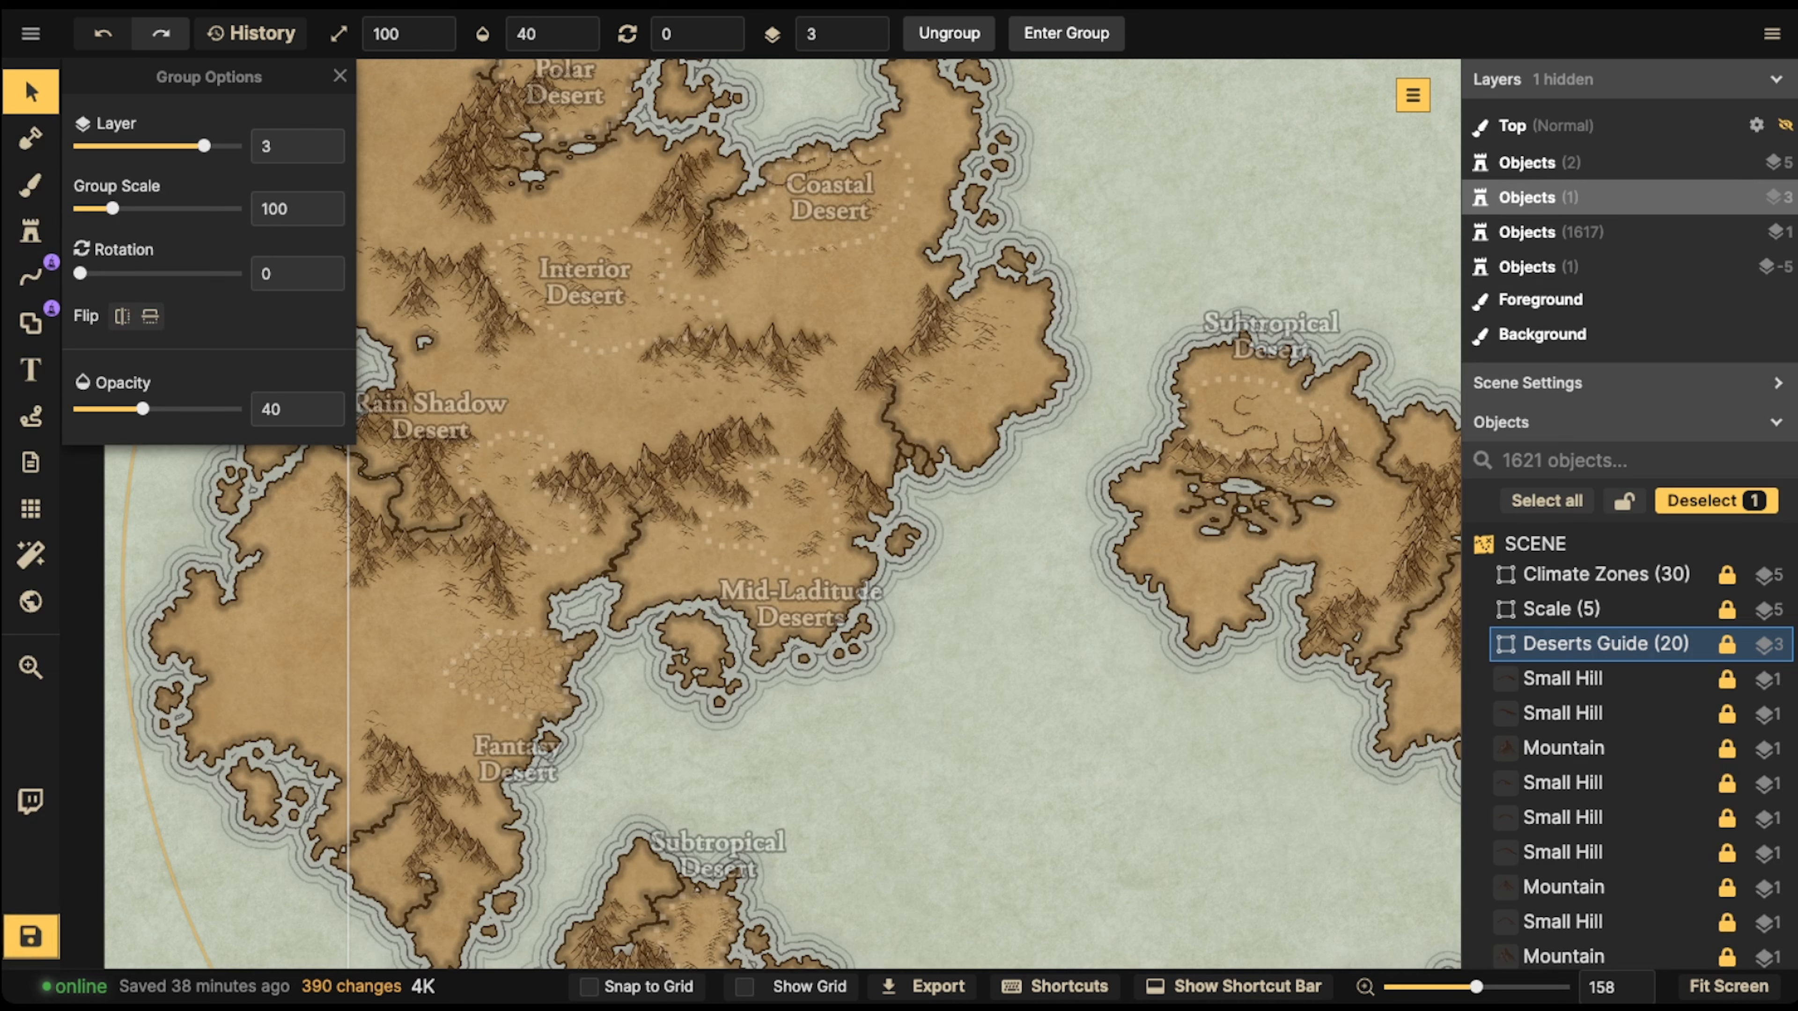
Enter the Deserts Guide group, restrict selection to text objects, and delete all of its desert name labels
double_click(1605, 643)
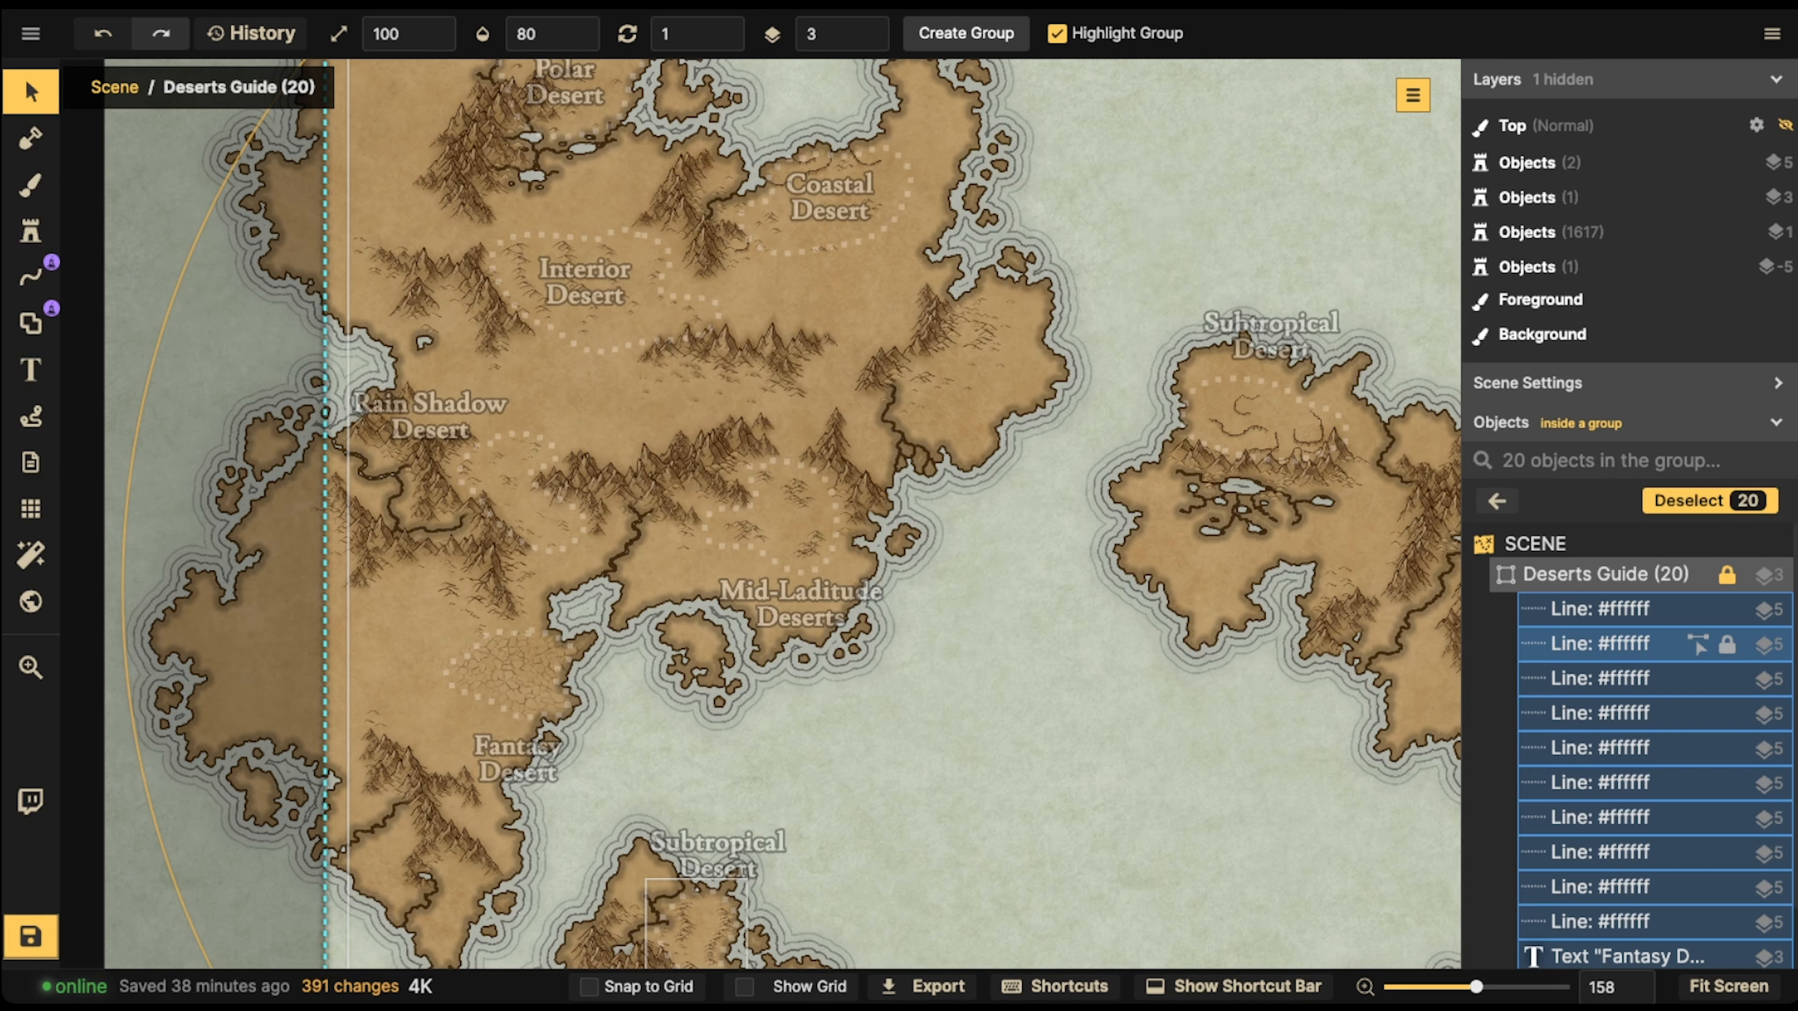
scroll(1697, 645, down, 3)
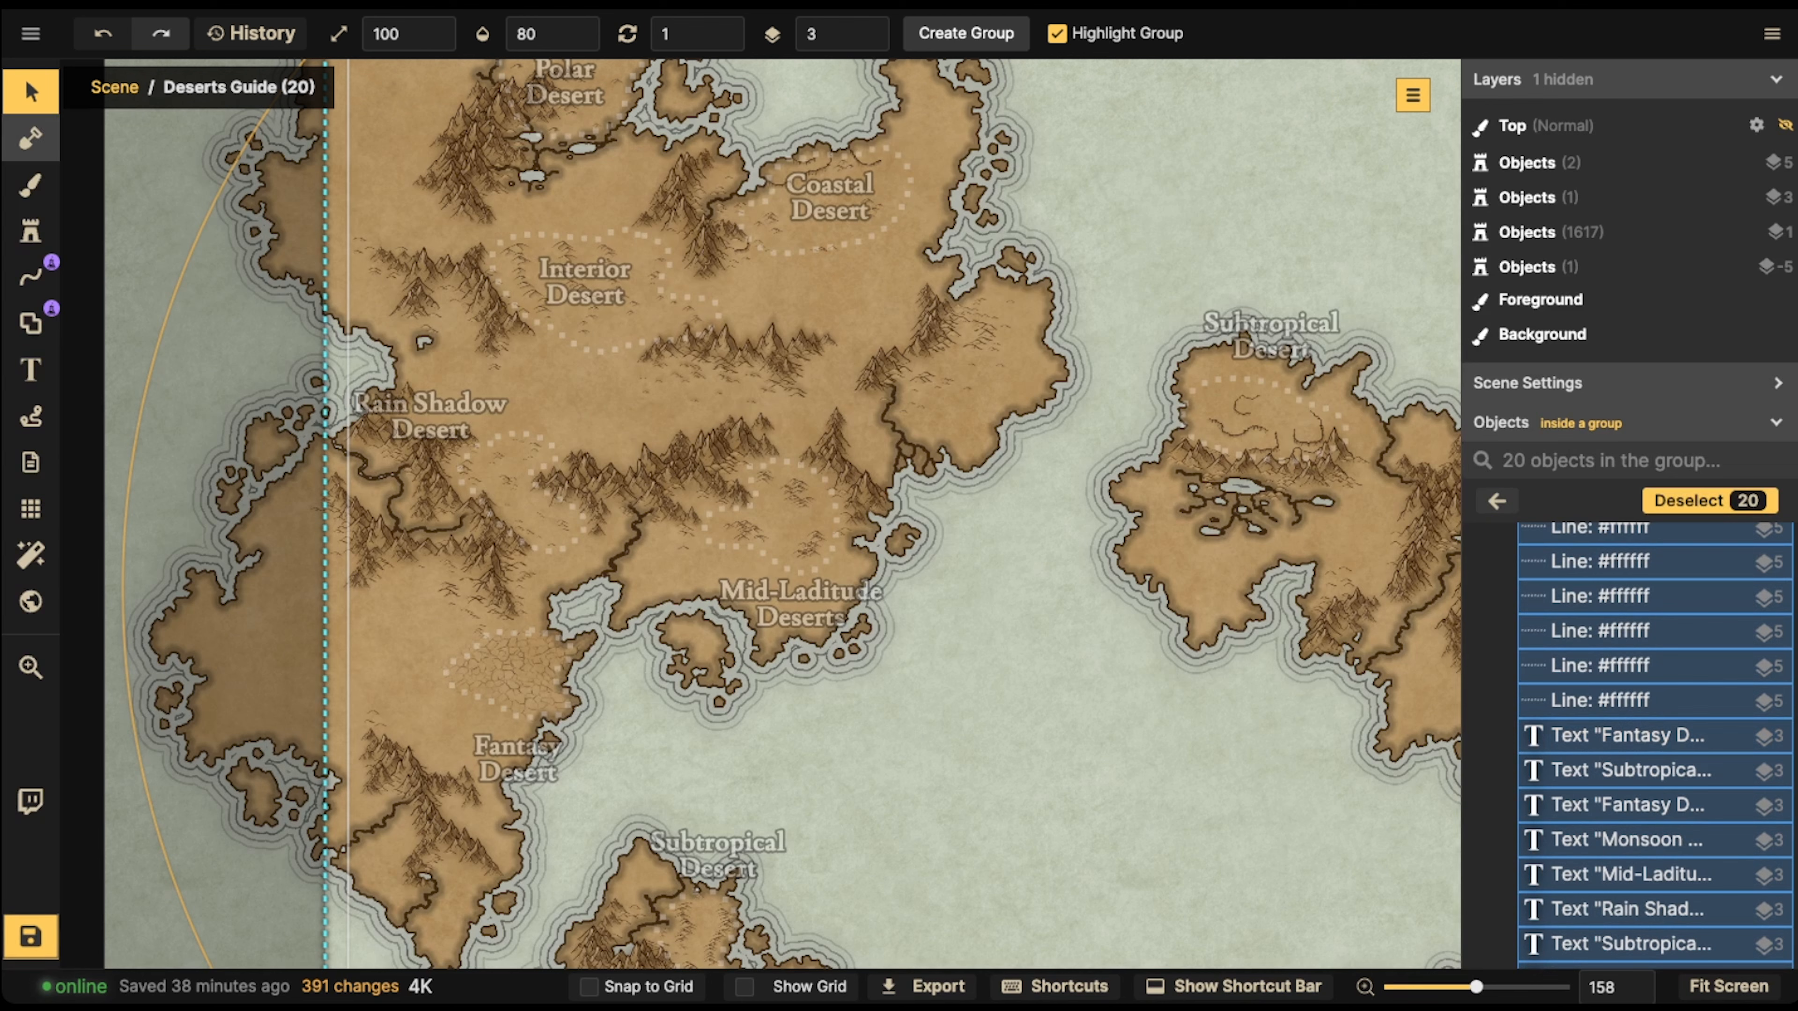
click(31, 139)
click(30, 91)
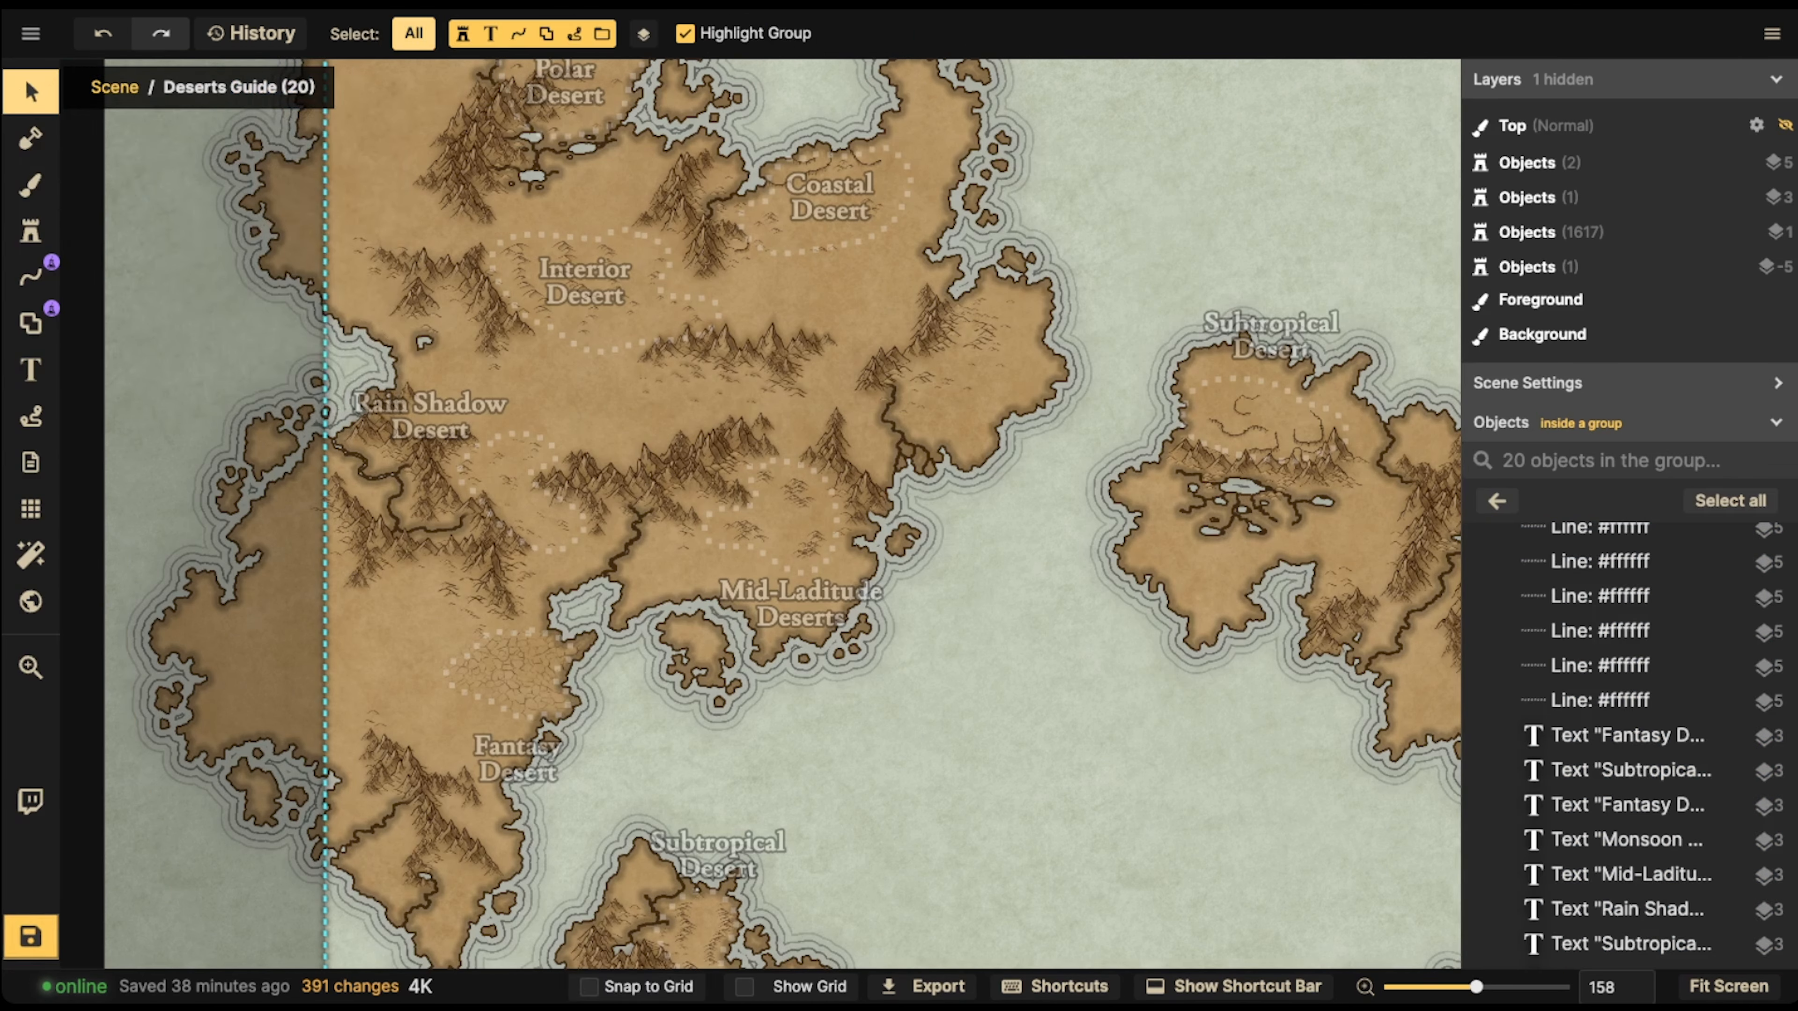
click(413, 33)
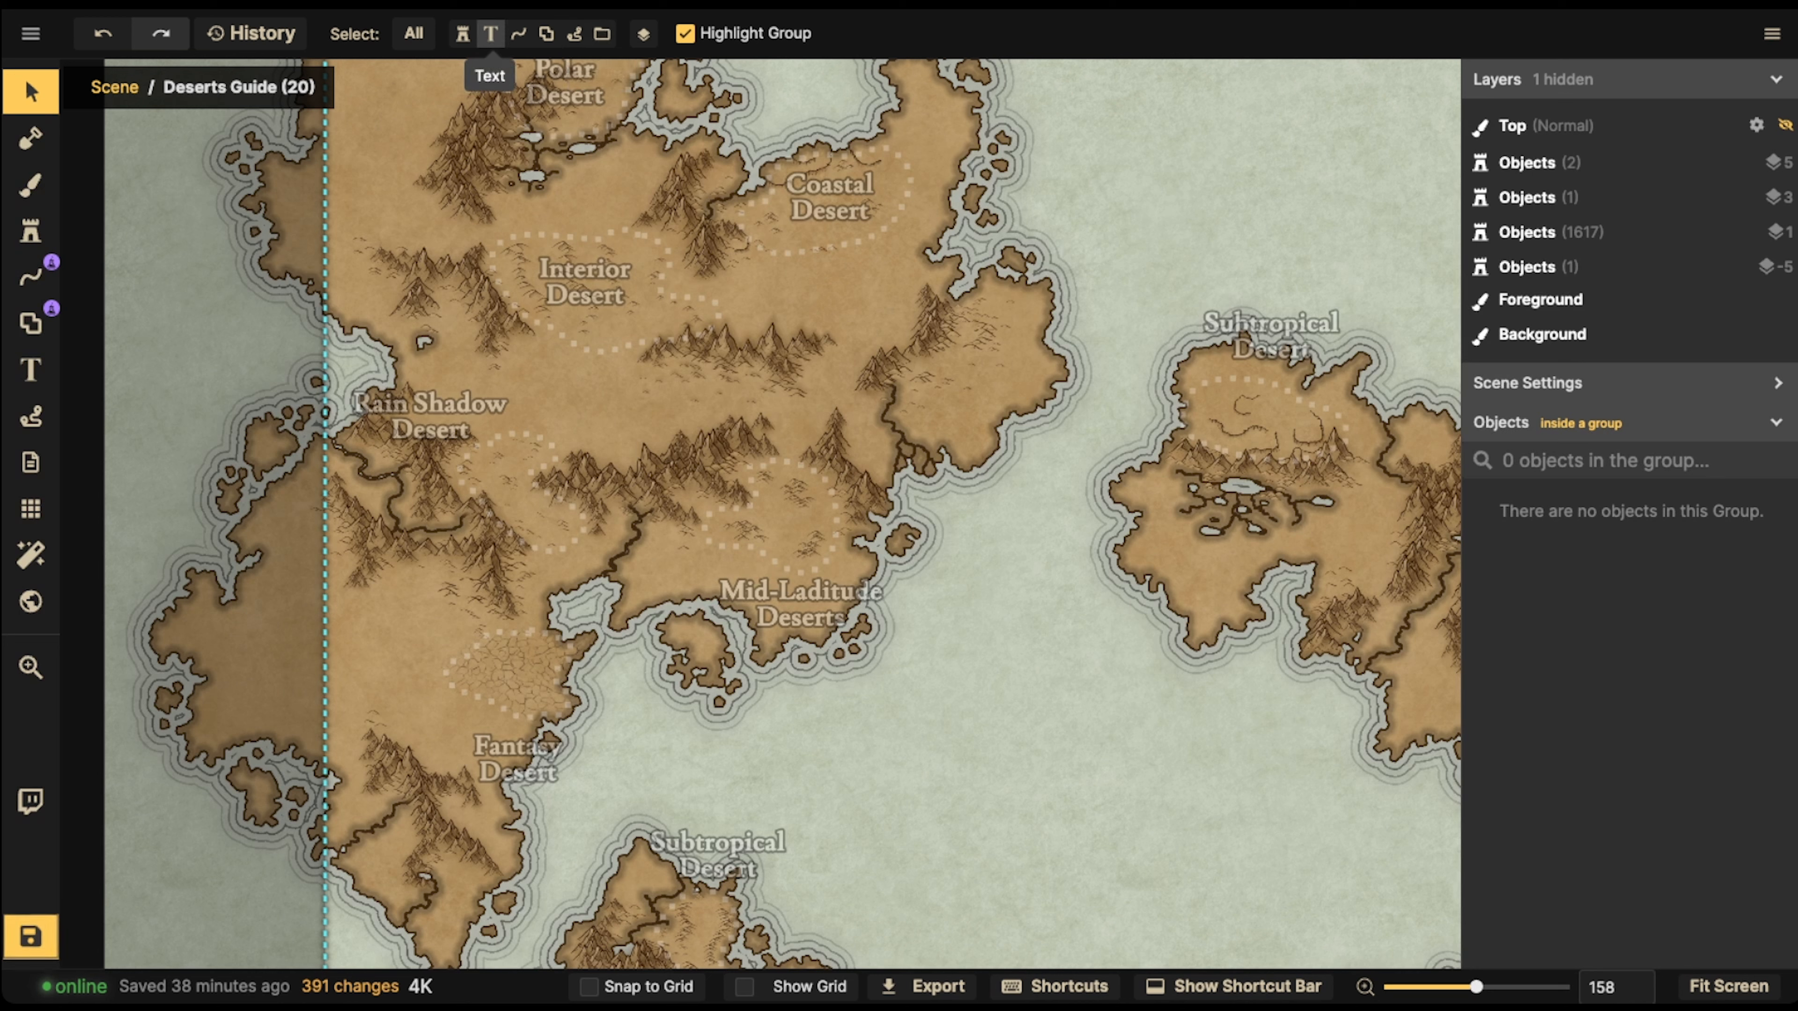
click(489, 33)
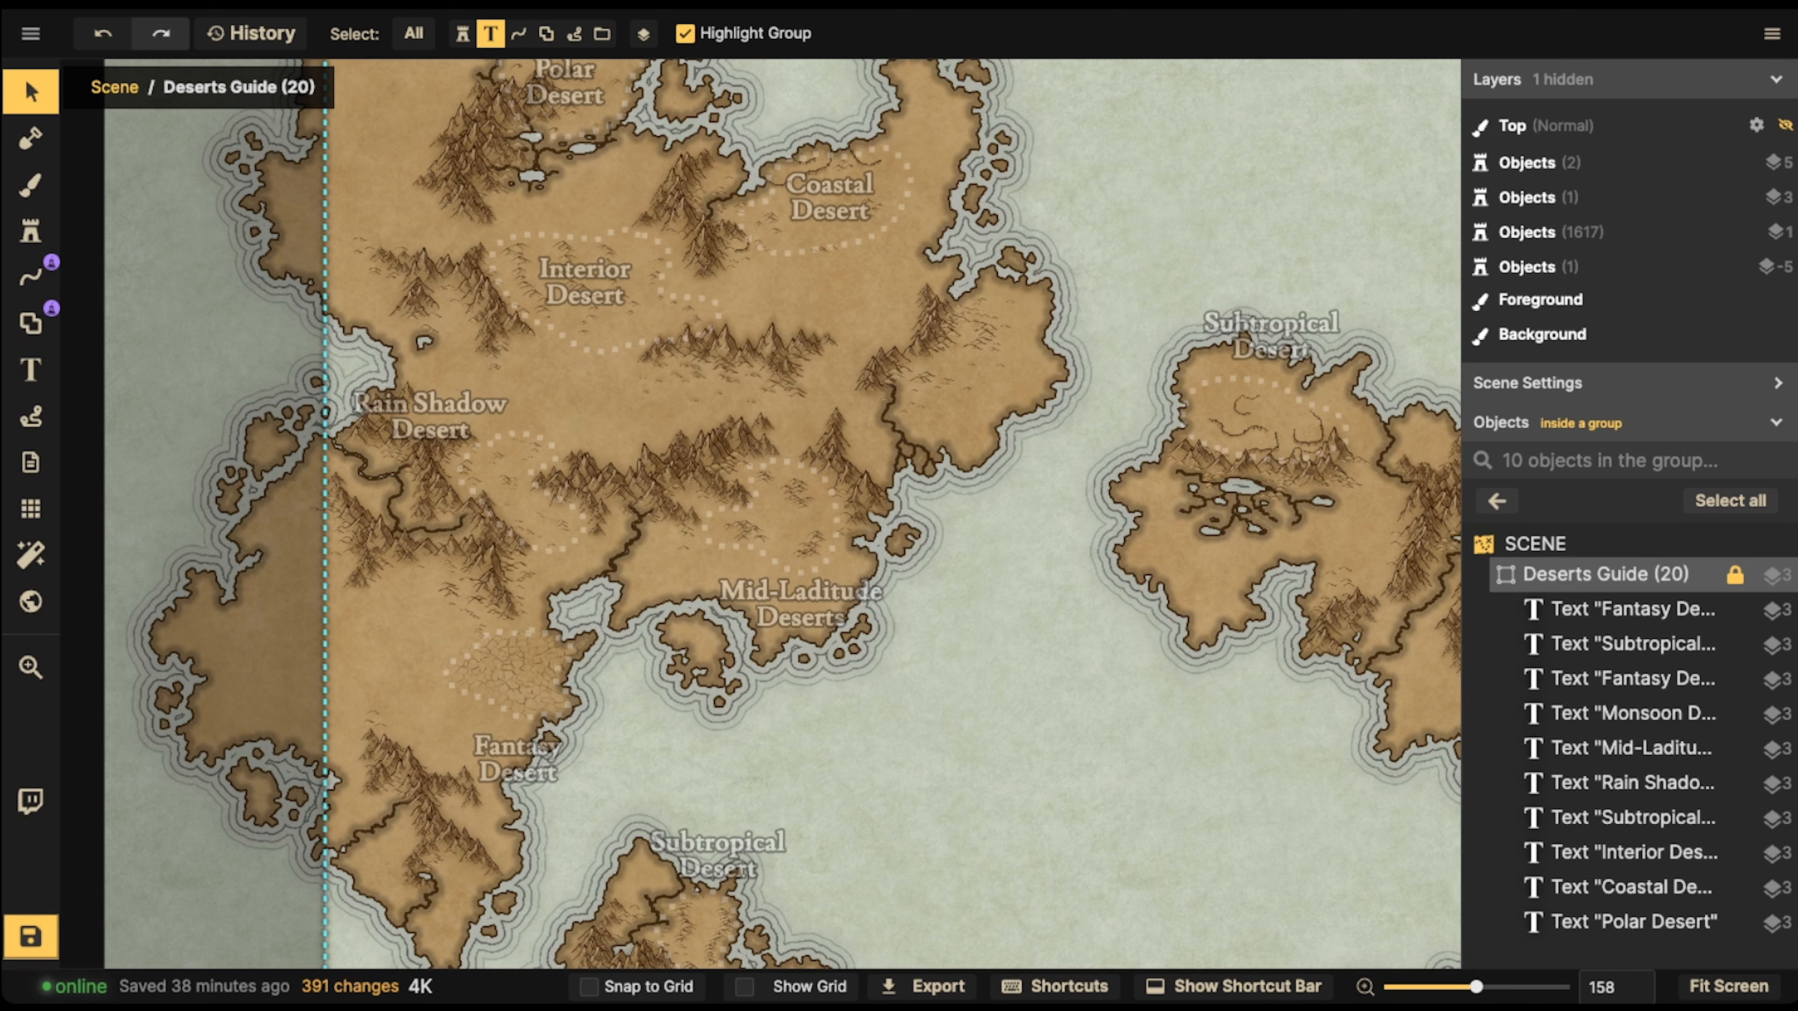
click(1730, 500)
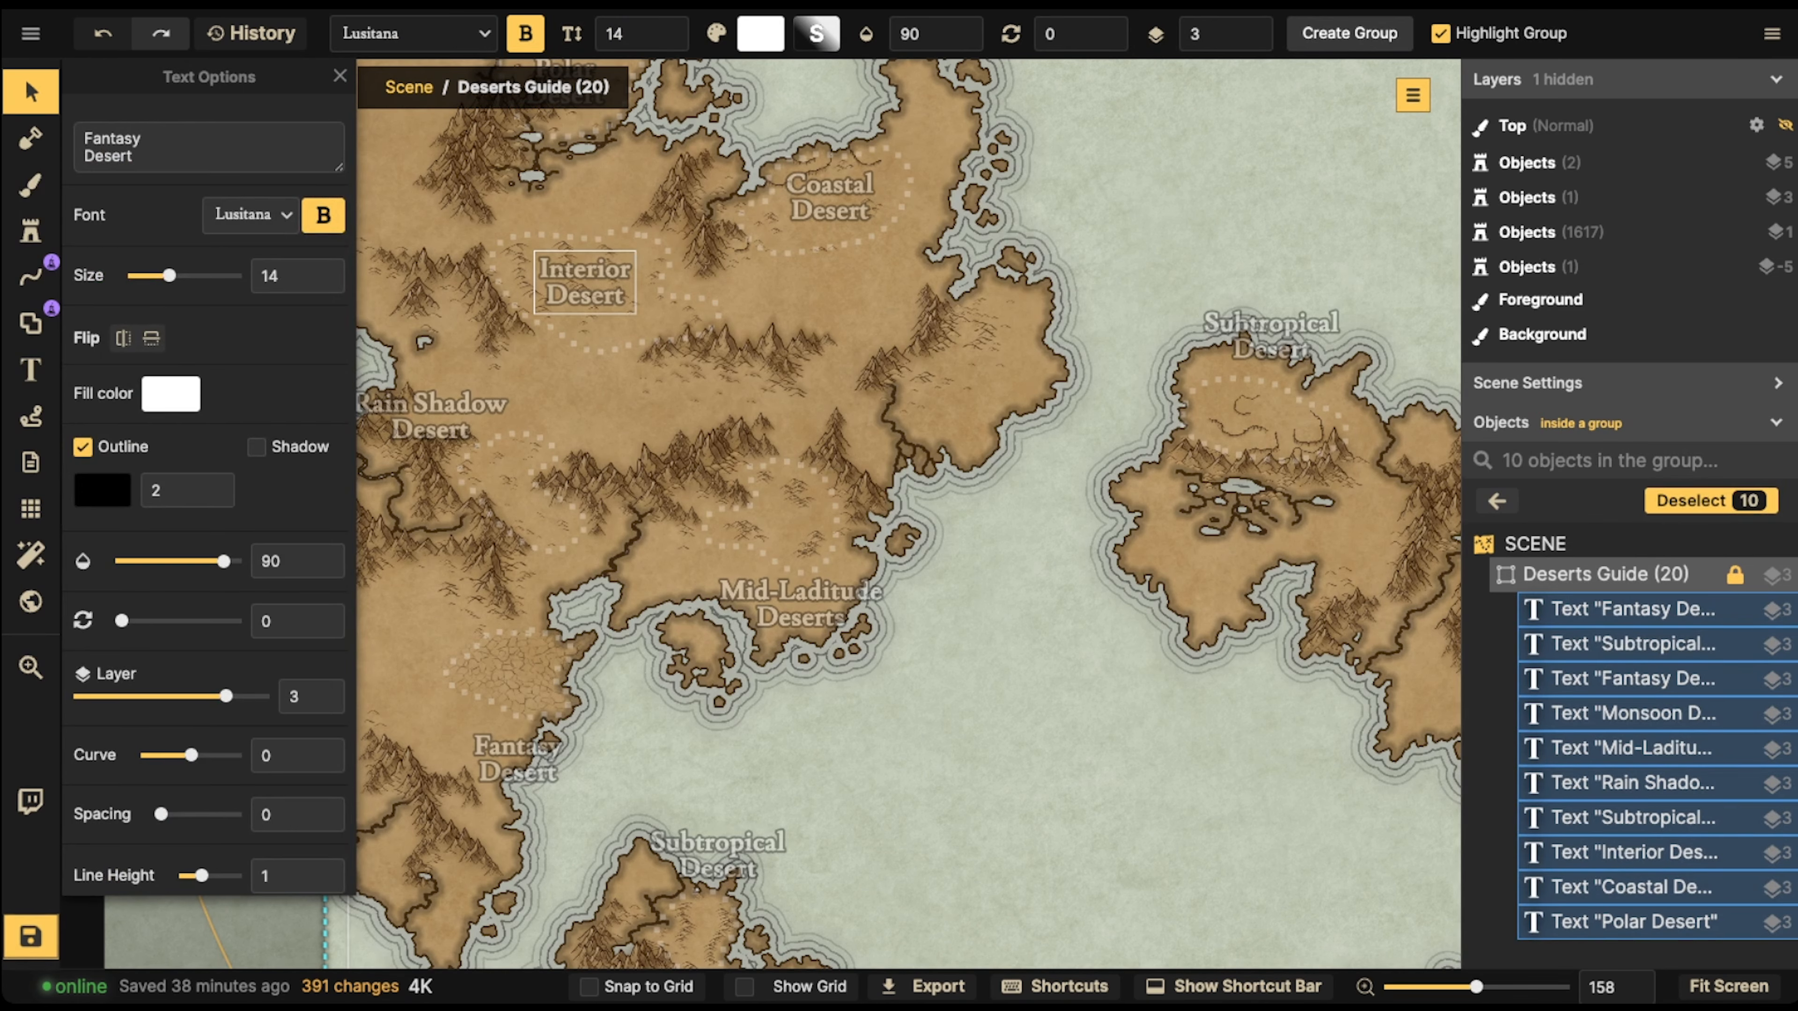
key(Delete)
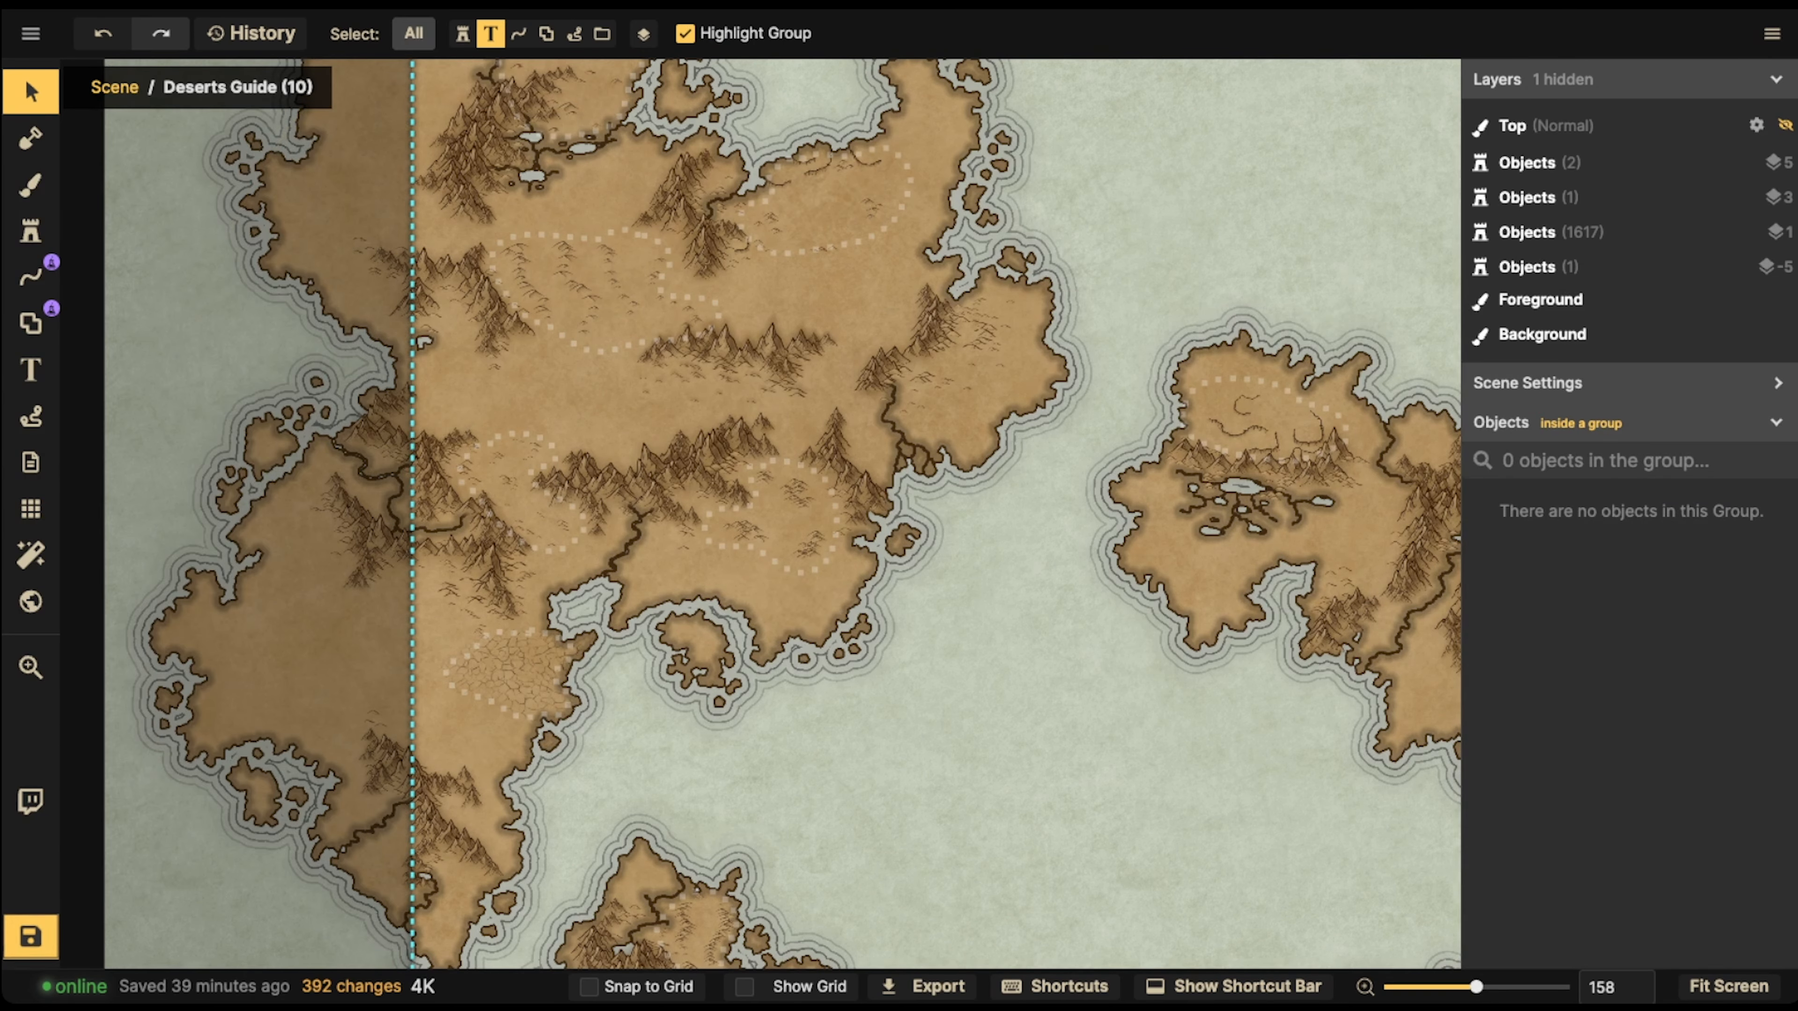
Make all object types selectable again and leave the Deserts Guide group for the main scene
click(414, 34)
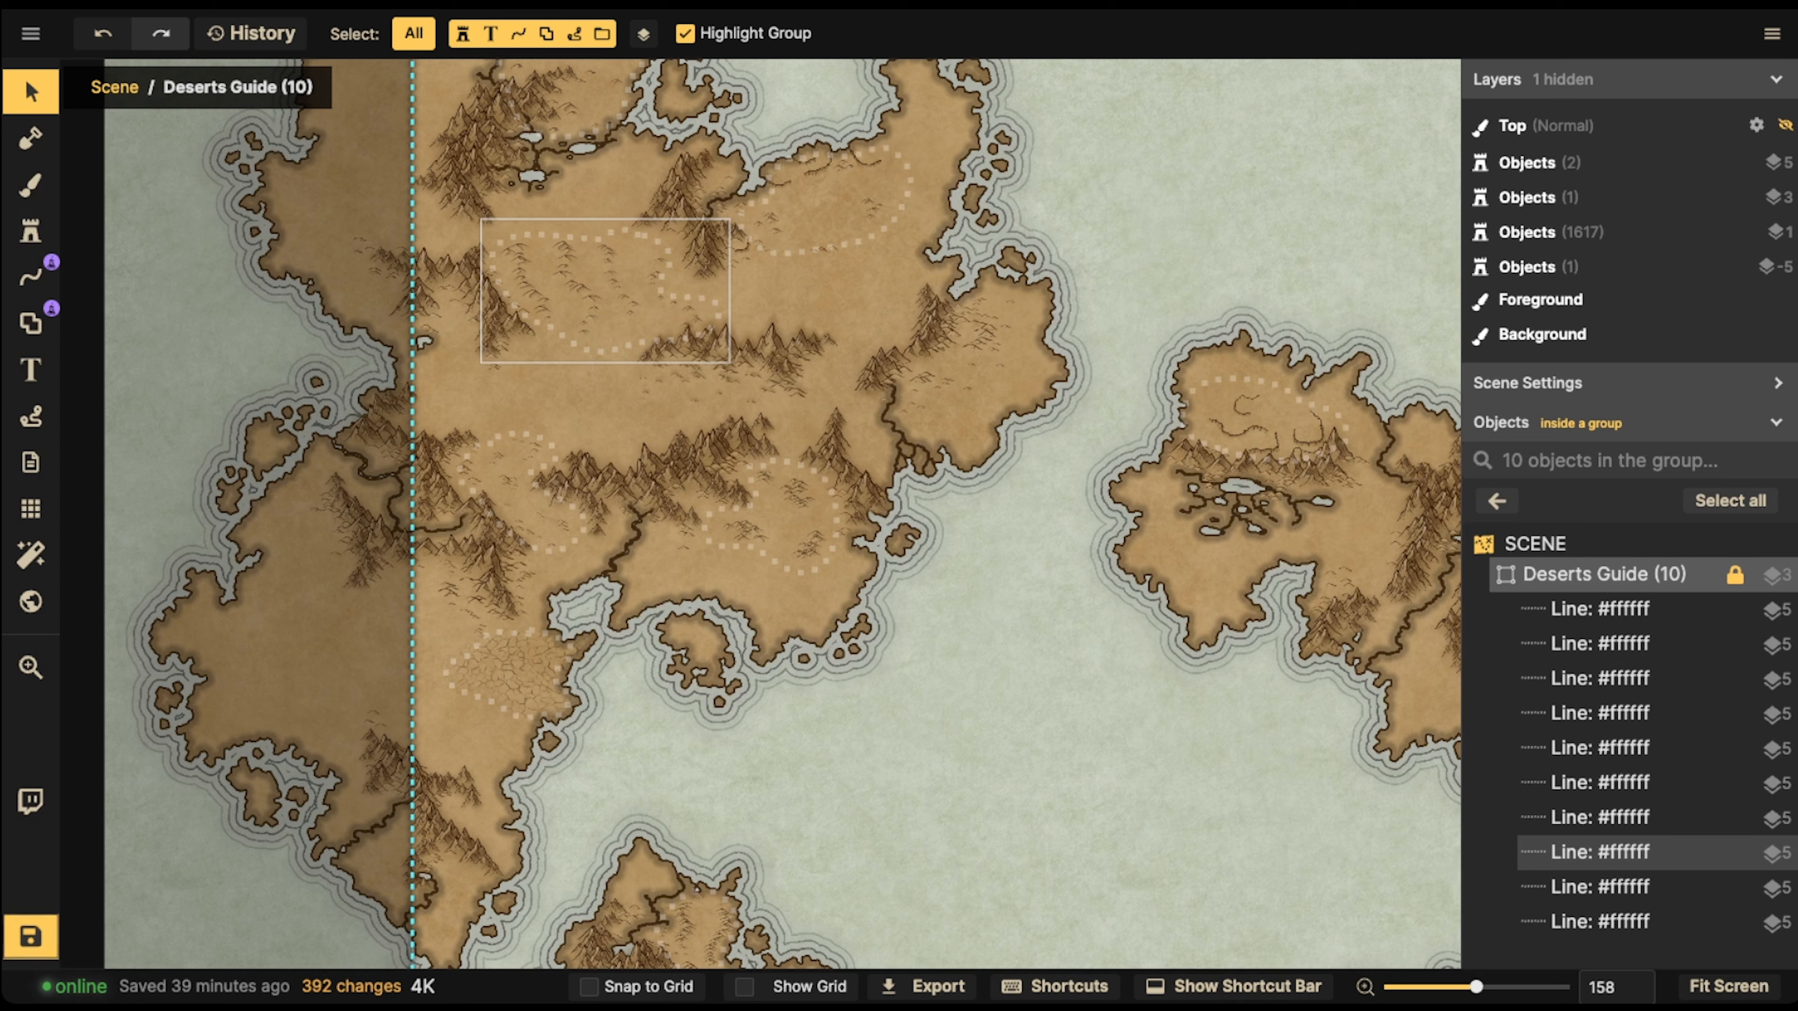
key(Escape)
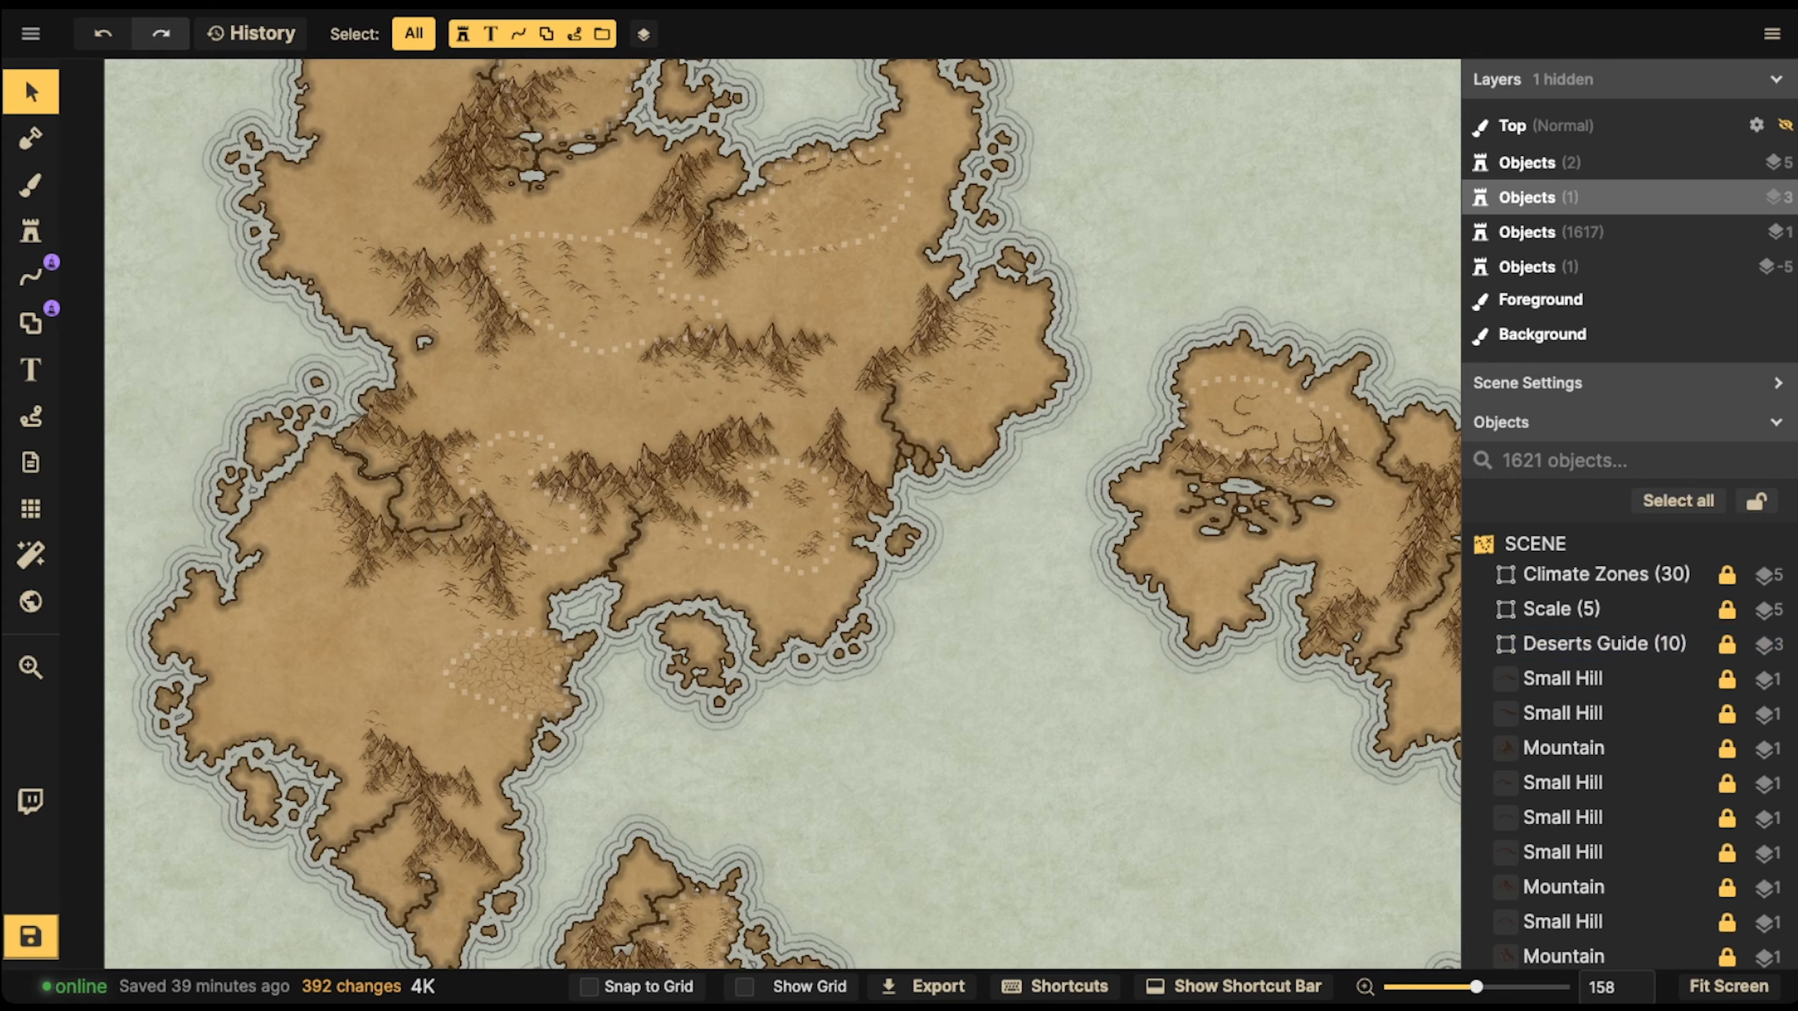
scroll(588, 294, up, 5)
key(space)
drag(588, 294, 650, 386)
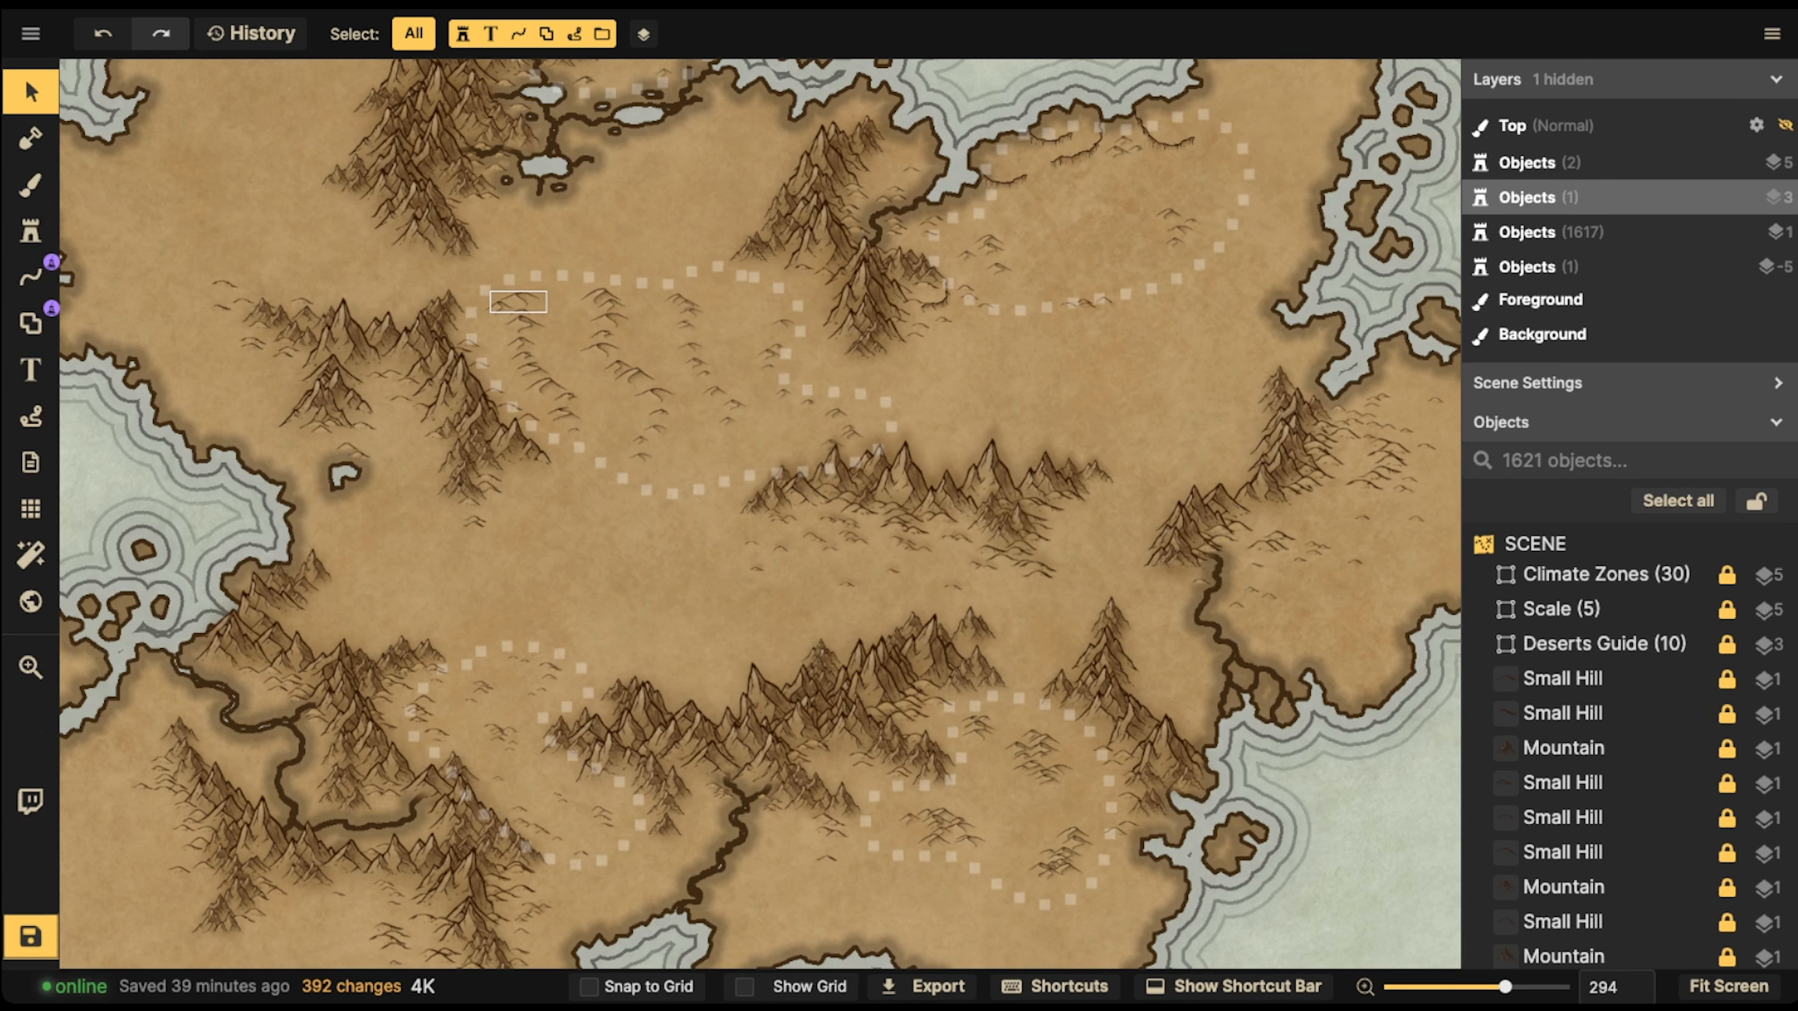
scroll(518, 301, down, 5)
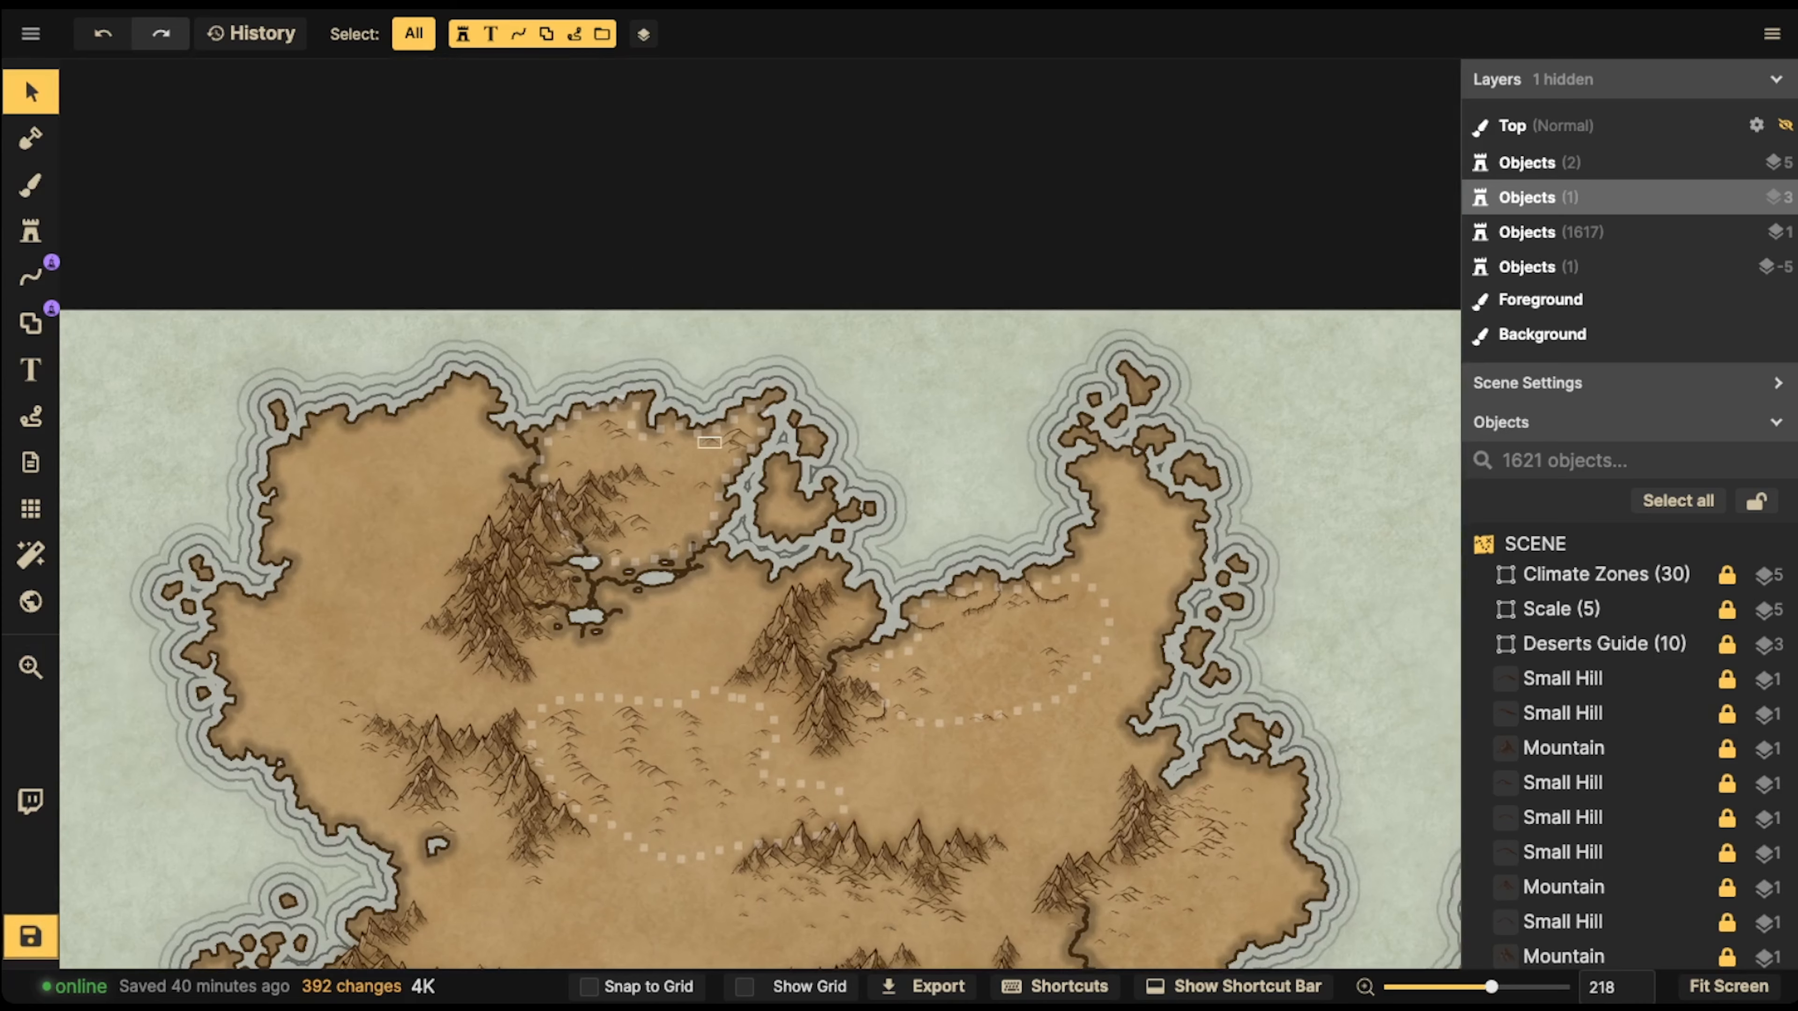
Browse the Parchment World textures and choose the light grey Ocean Texture as the foreground brush fill
scroll(653, 448, up, 5)
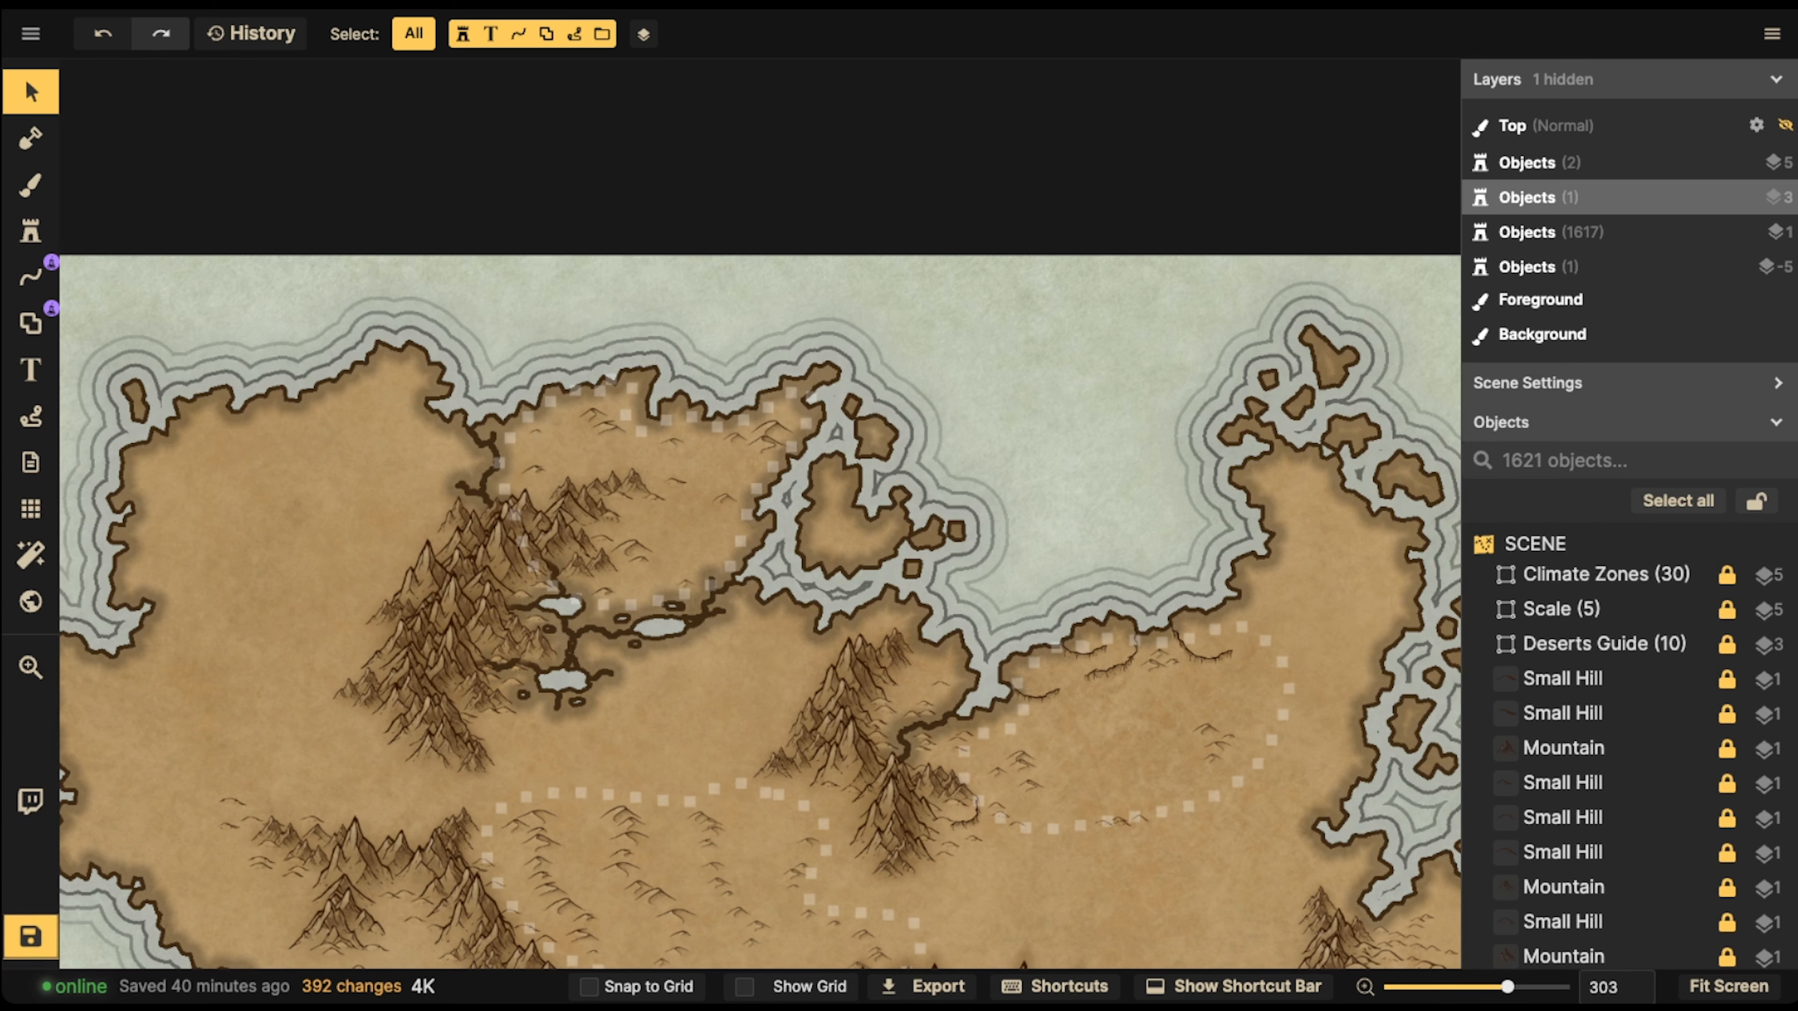
click(31, 185)
click(248, 495)
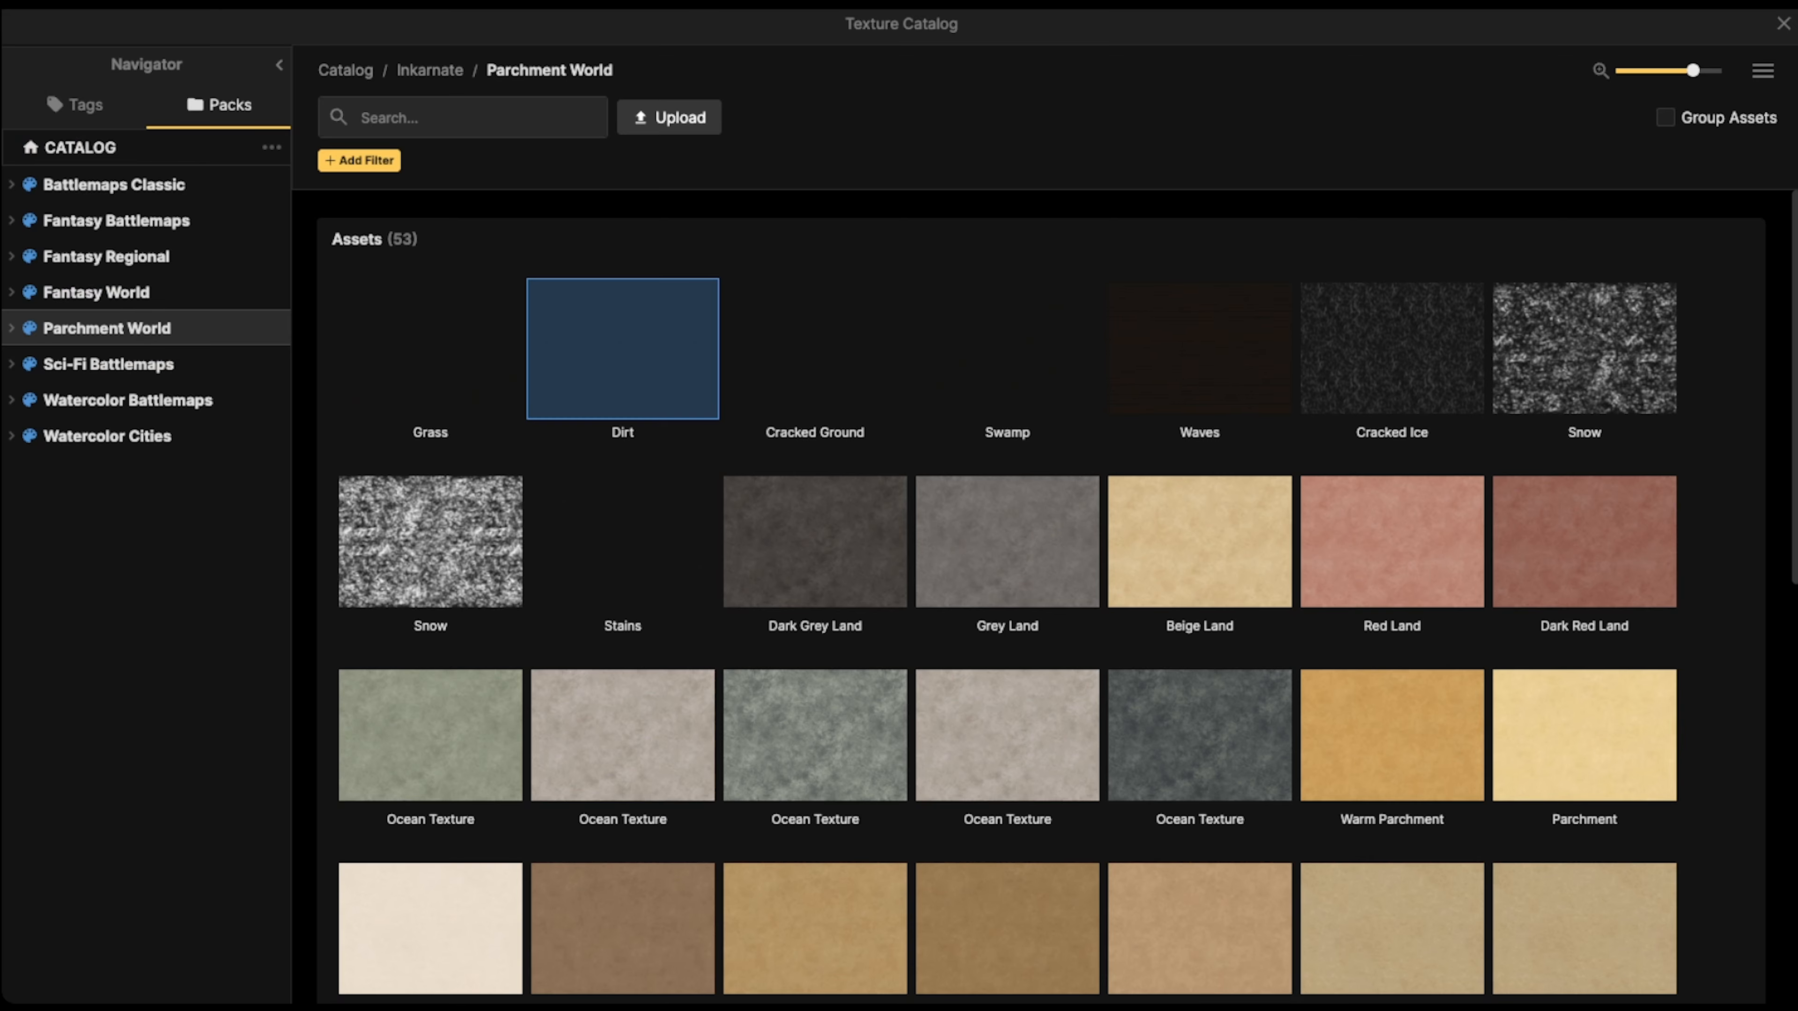
scroll(623, 496, down, 8)
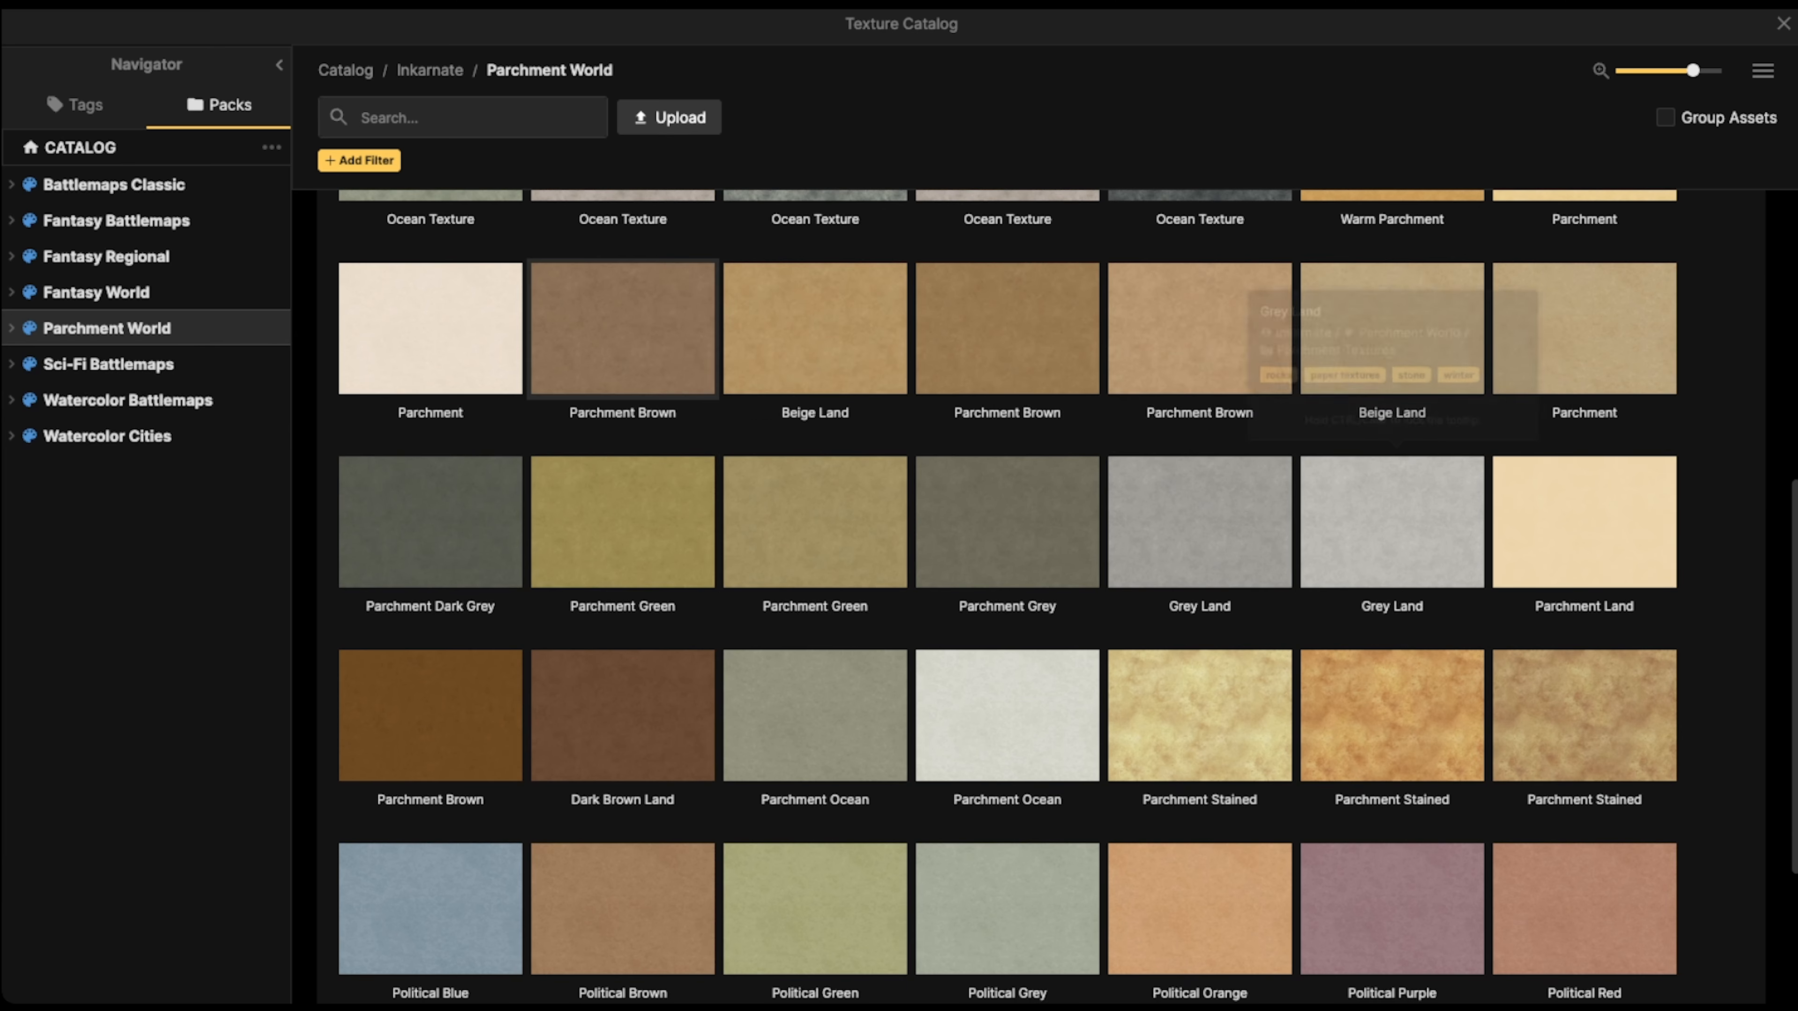
scroll(622, 248, up, 6)
scroll(1007, 580, down, 1)
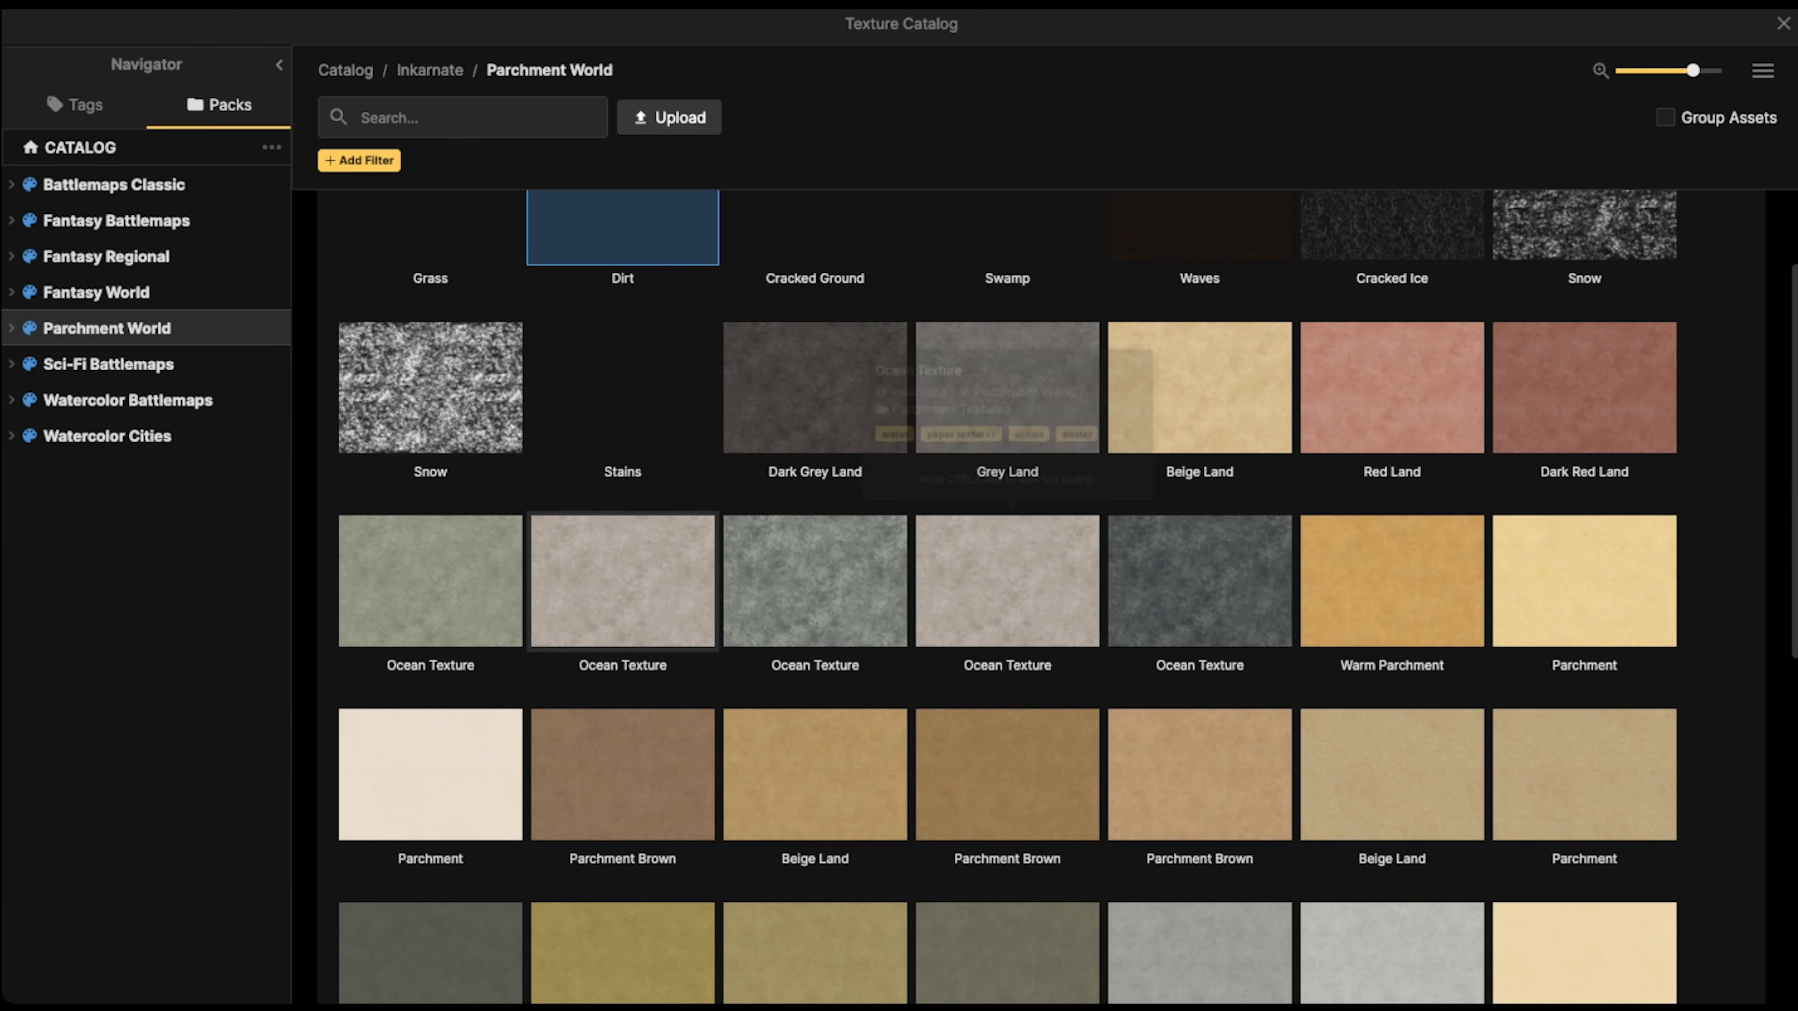
scroll(622, 581, up, 1)
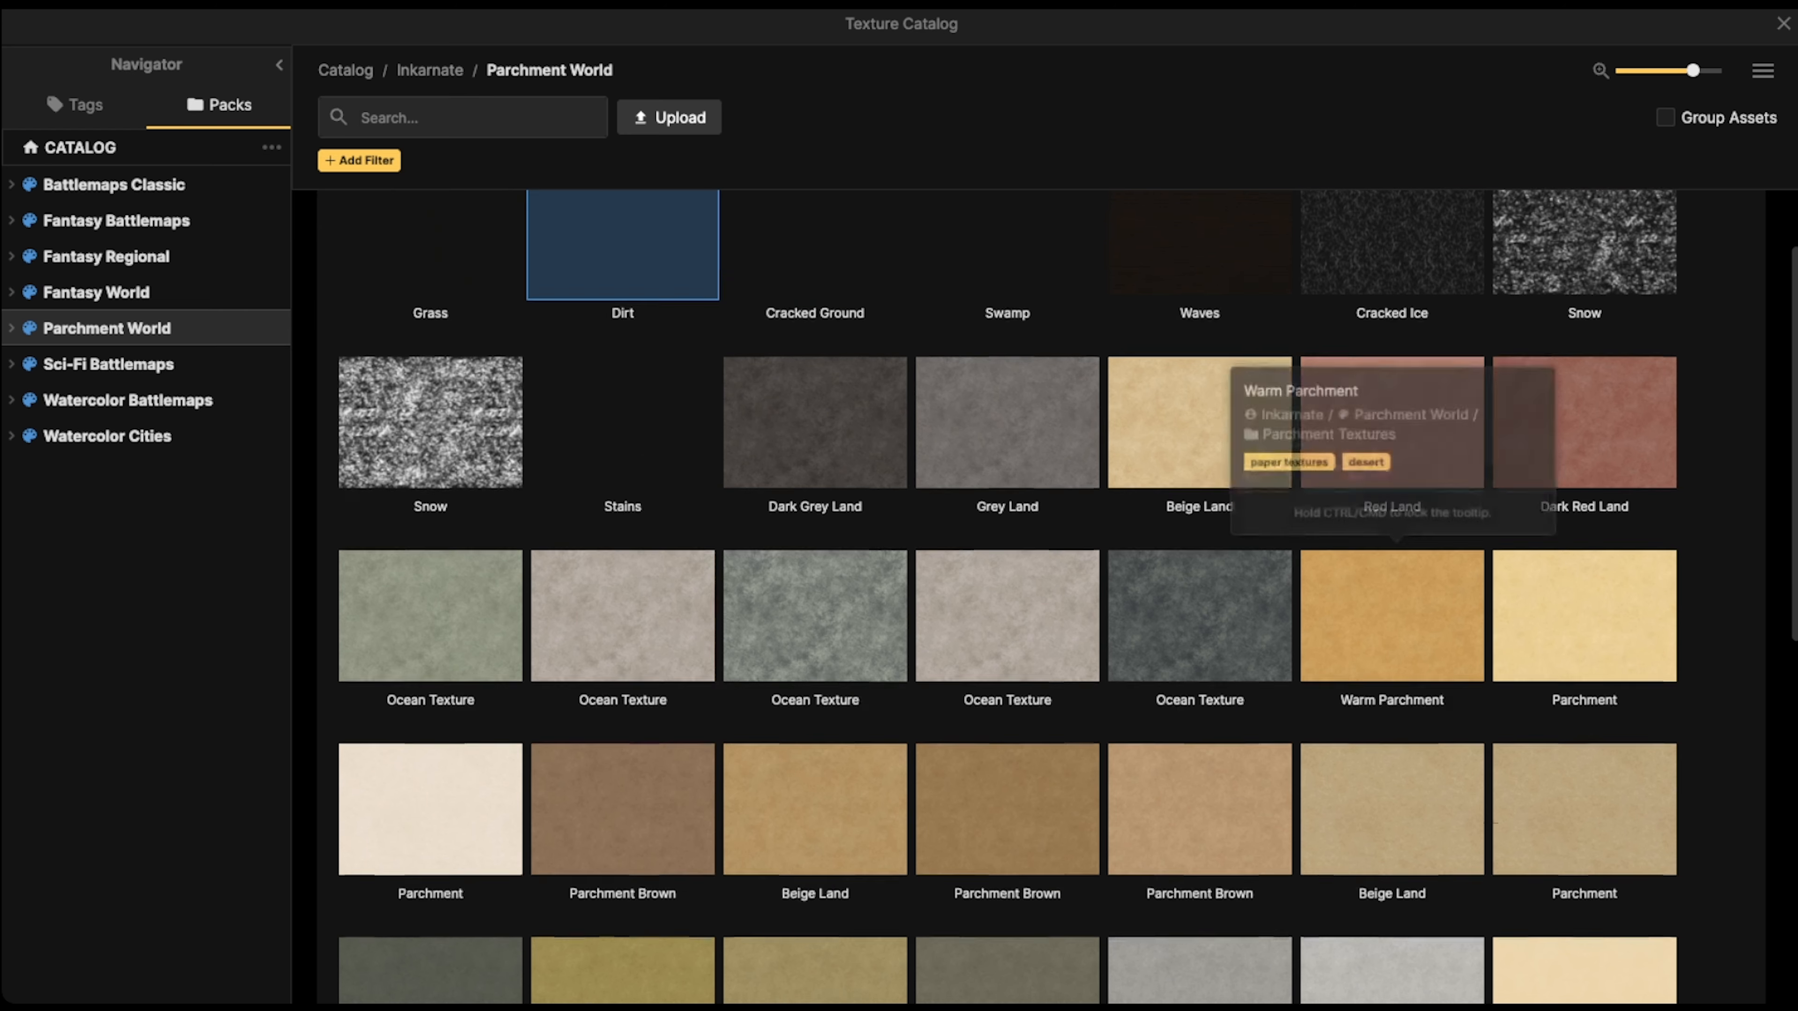
scroll(1391, 637, down, 10)
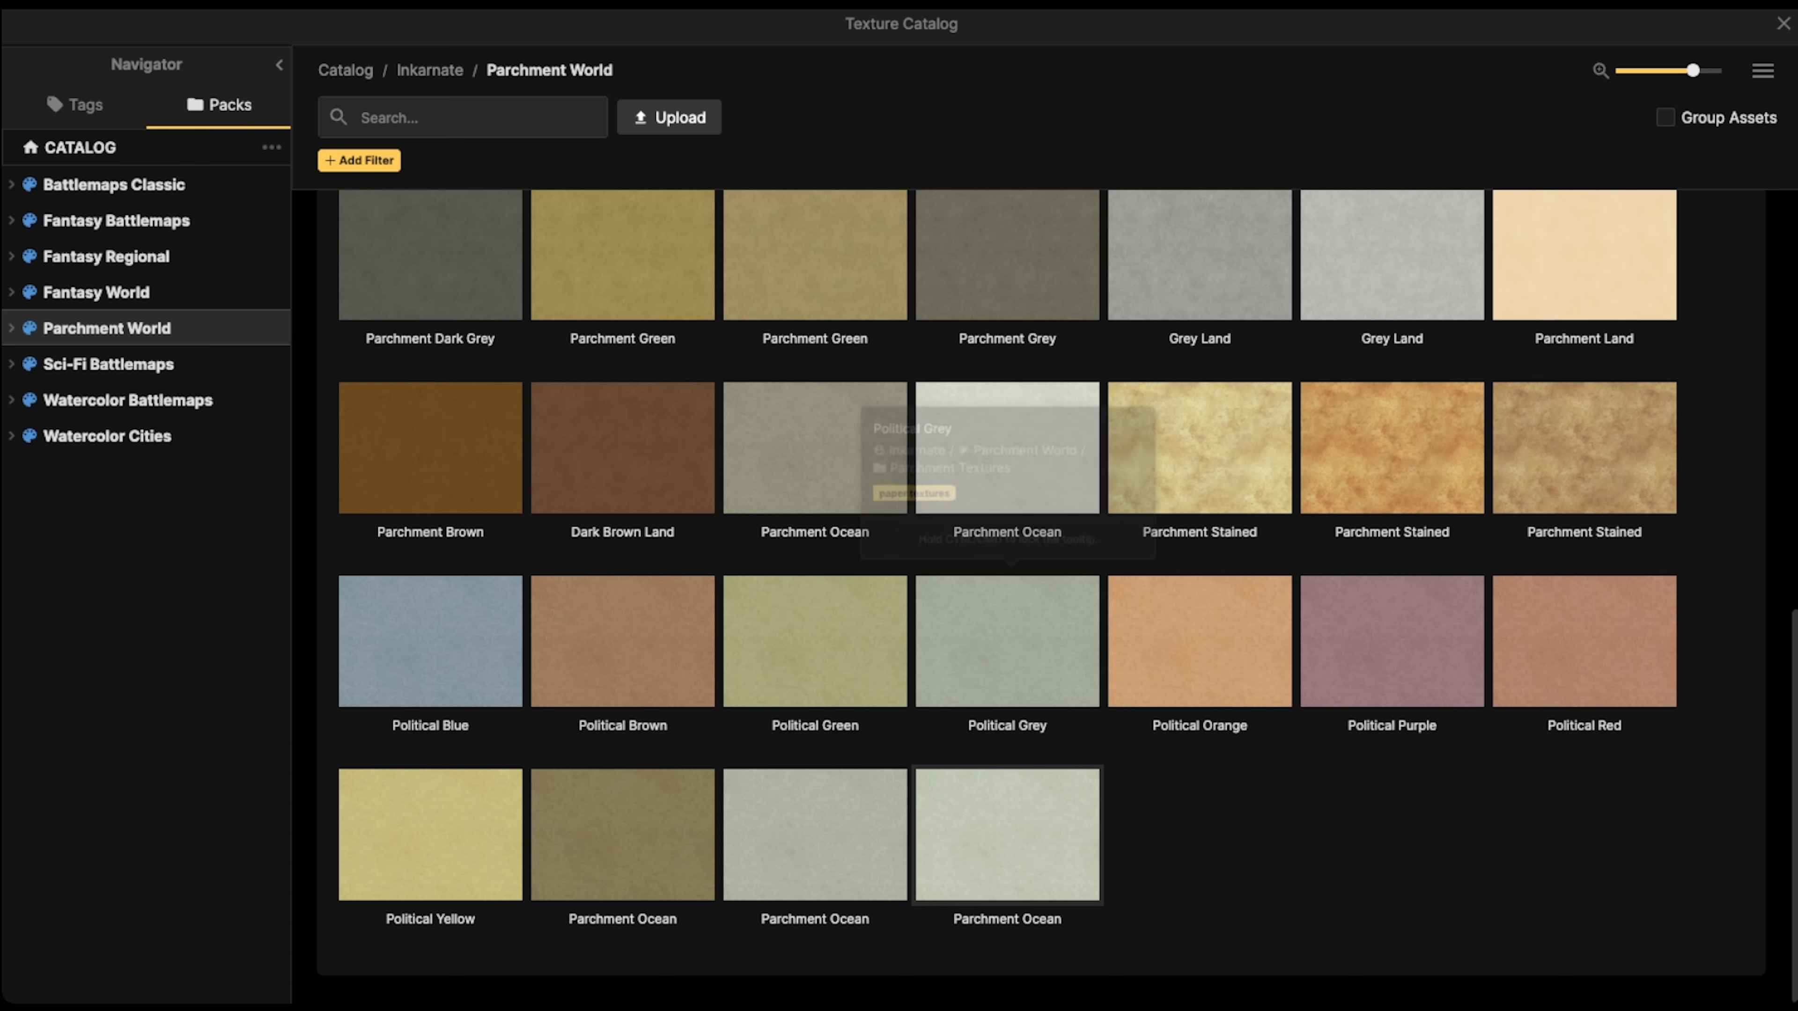
scroll(814, 496, up, 10)
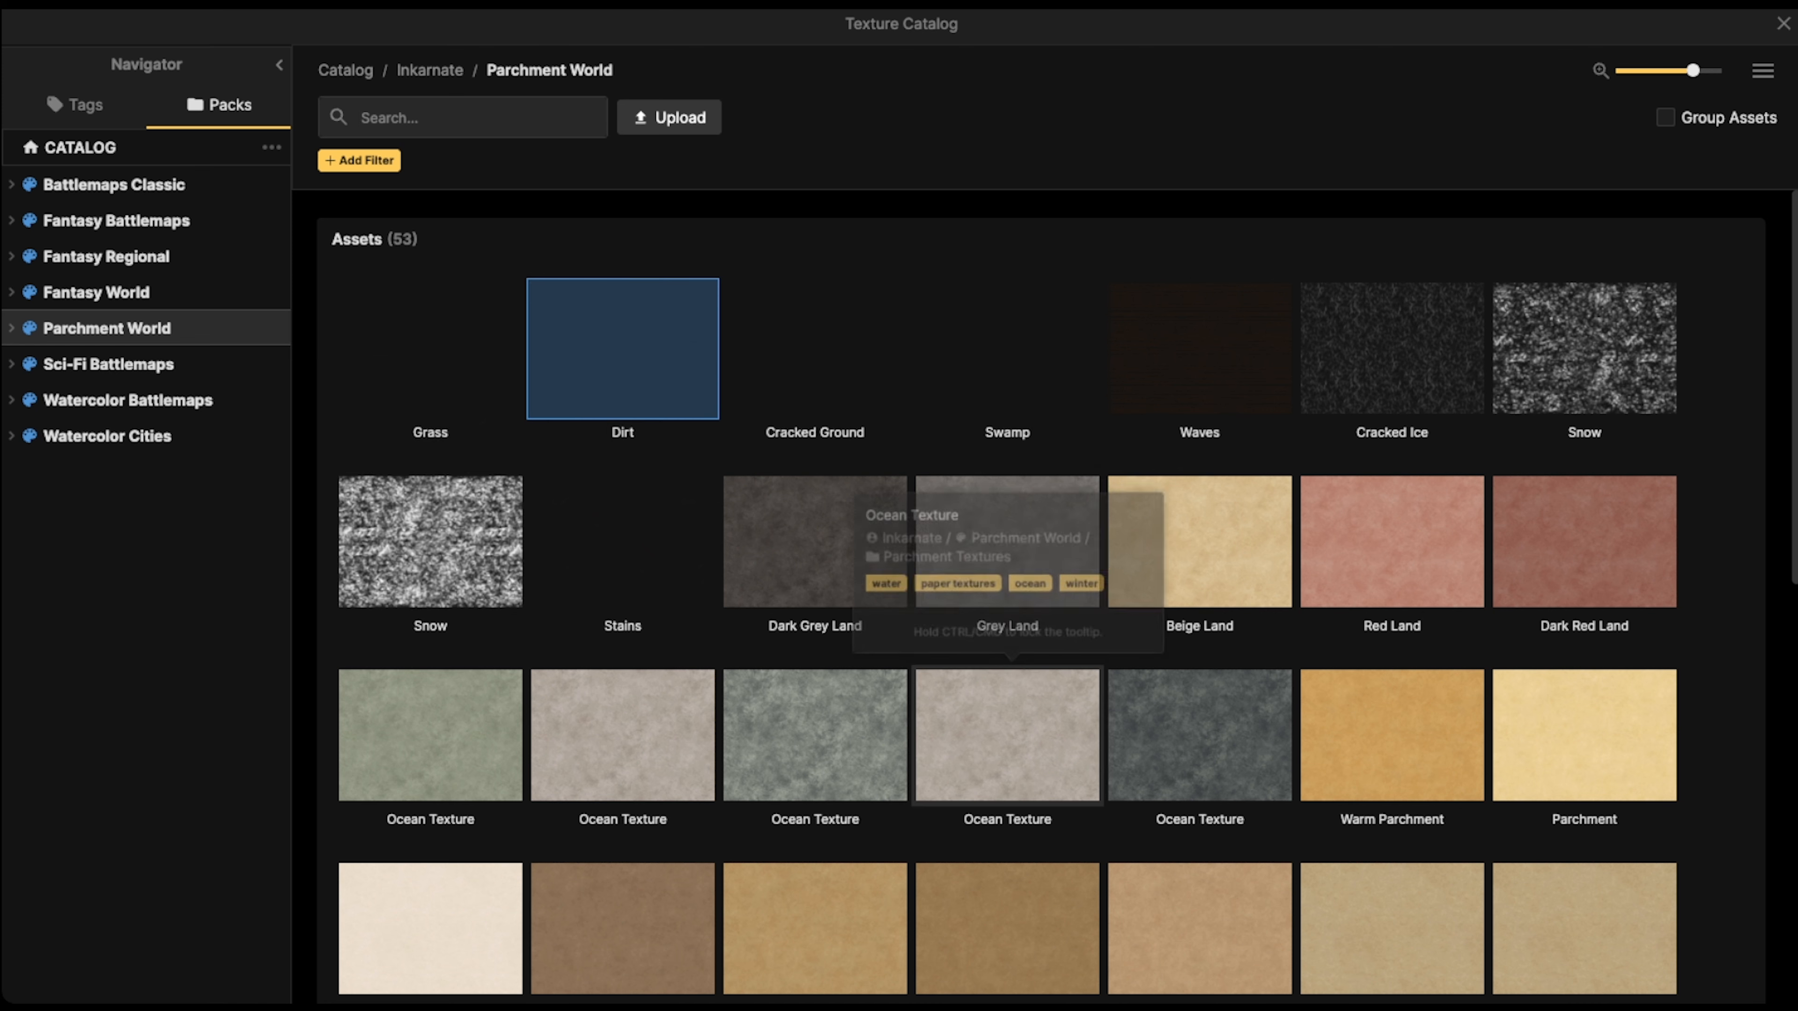
click(991, 708)
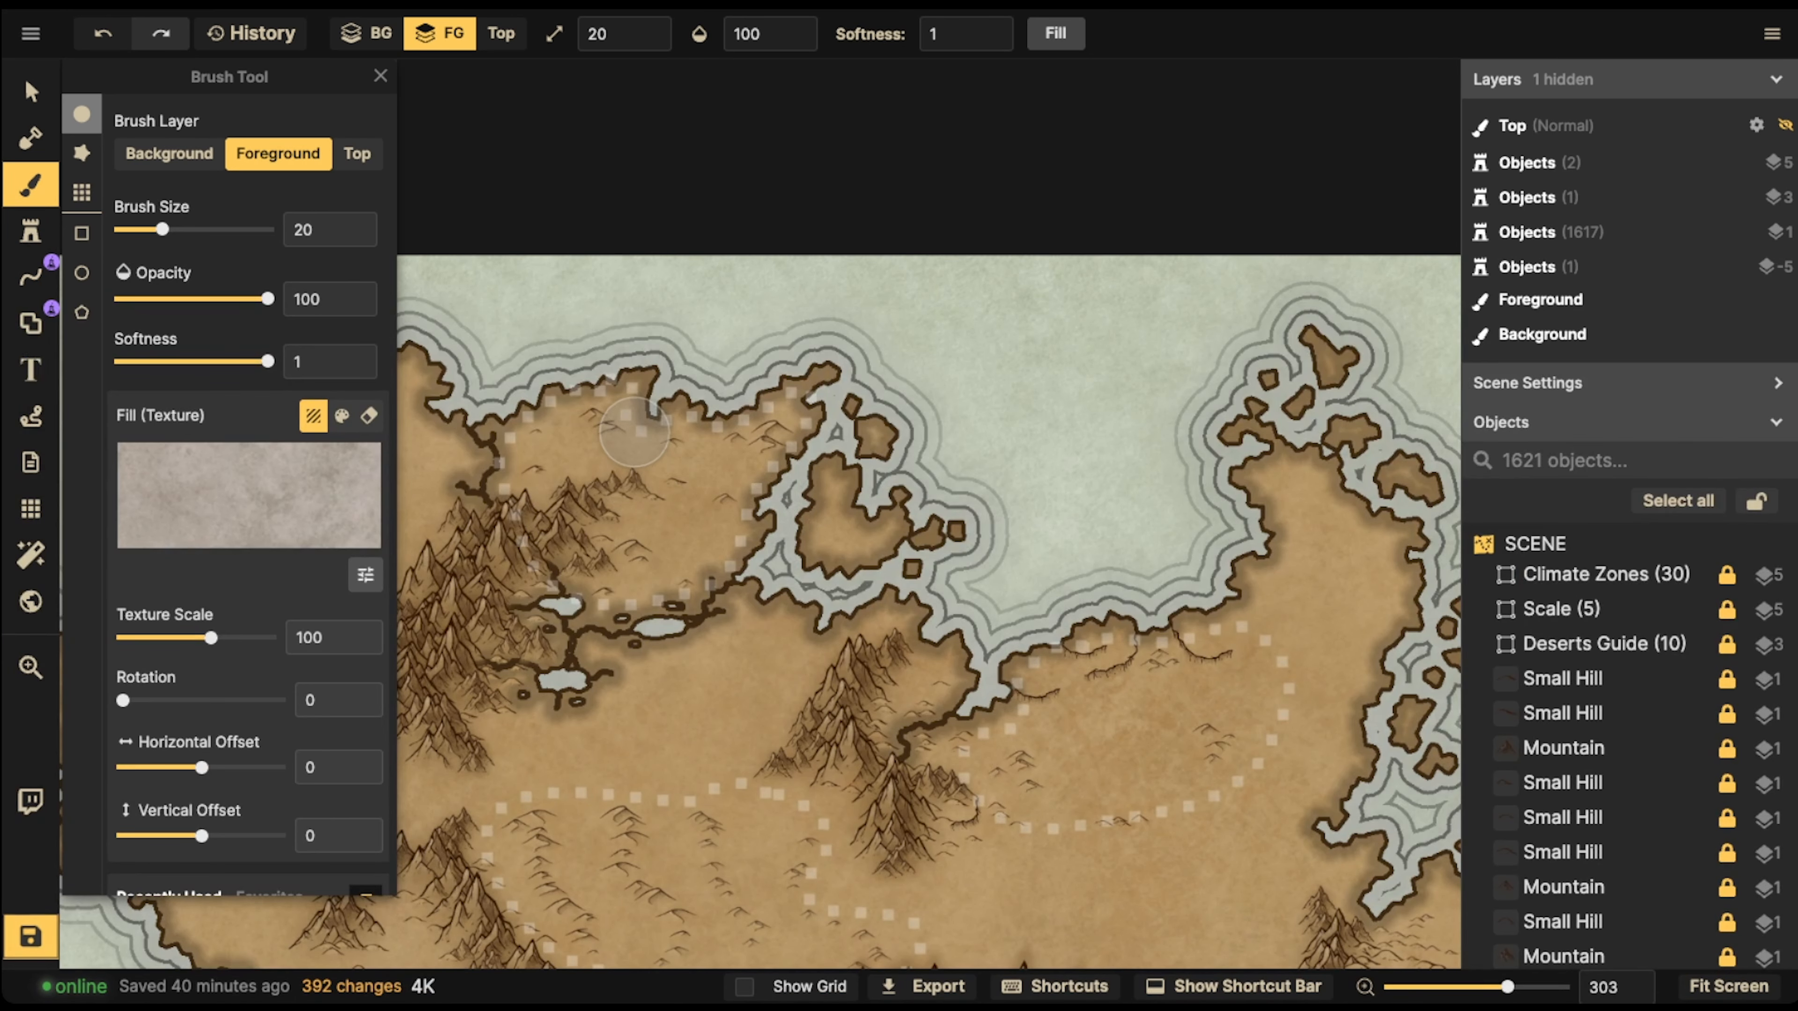
Set the brush size to 50 and paint the northern dotted desert region with the grey texture on the foreground
key(bracketright)
key(bracketright)
key(bracketright)
mouse_move(637, 441)
mouse_down()
mouse_move(574, 439)
mouse_move(594, 439)
mouse_move(558, 460)
mouse_move(577, 519)
mouse_move(637, 553)
mouse_move(743, 496)
mouse_move(623, 383)
mouse_move(562, 460)
mouse_move(572, 516)
mouse_move(627, 538)
mouse_move(617, 558)
mouse_move(776, 428)
mouse_move(679, 413)
mouse_move(577, 539)
mouse_move(708, 524)
mouse_move(658, 425)
mouse_move(662, 482)
mouse_move(995, 275)
mouse_up()
scroll(662, 481, up, 5)
scroll(661, 483, up, 1)
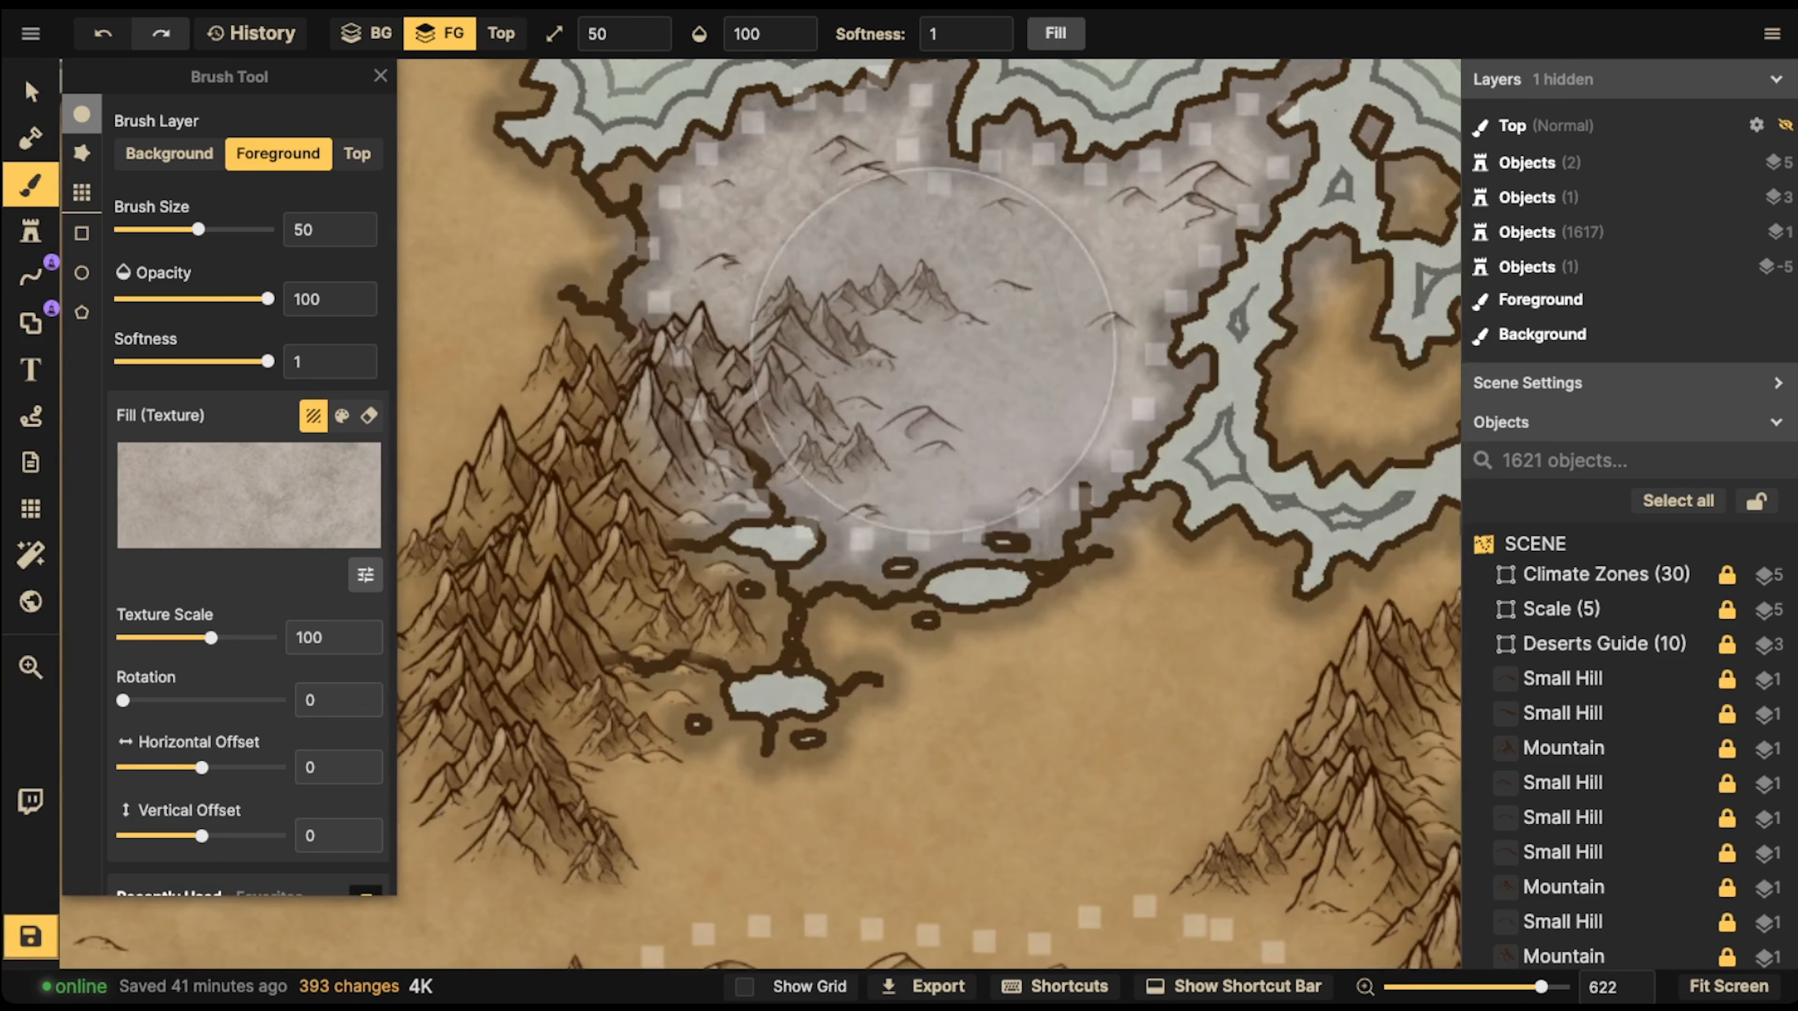
mouse_move(851, 347)
mouse_down()
mouse_move(817, 299)
mouse_move(926, 444)
mouse_move(1095, 265)
mouse_move(1017, 223)
mouse_move(957, 278)
mouse_move(1041, 233)
mouse_move(907, 396)
mouse_up()
scroll(960, 275, down, 5)
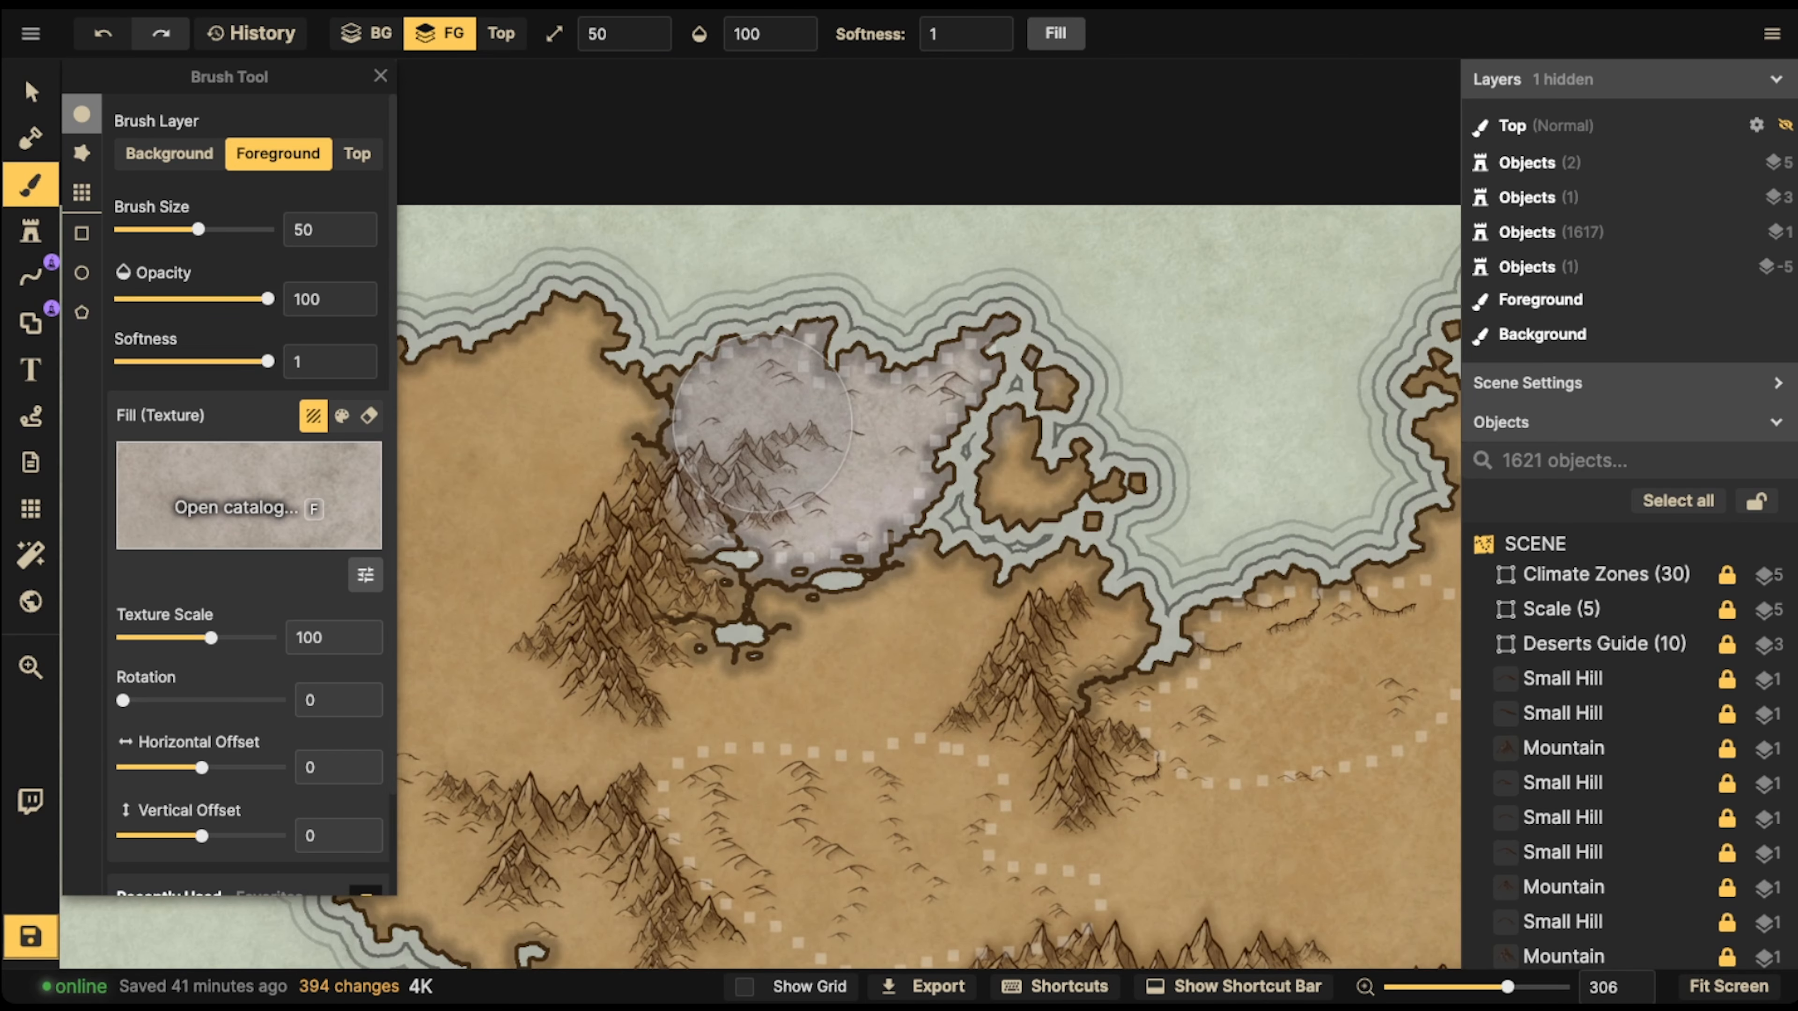
Switch the brush fill to the lighter Snow overlay texture from the Parchment World pack
key(f)
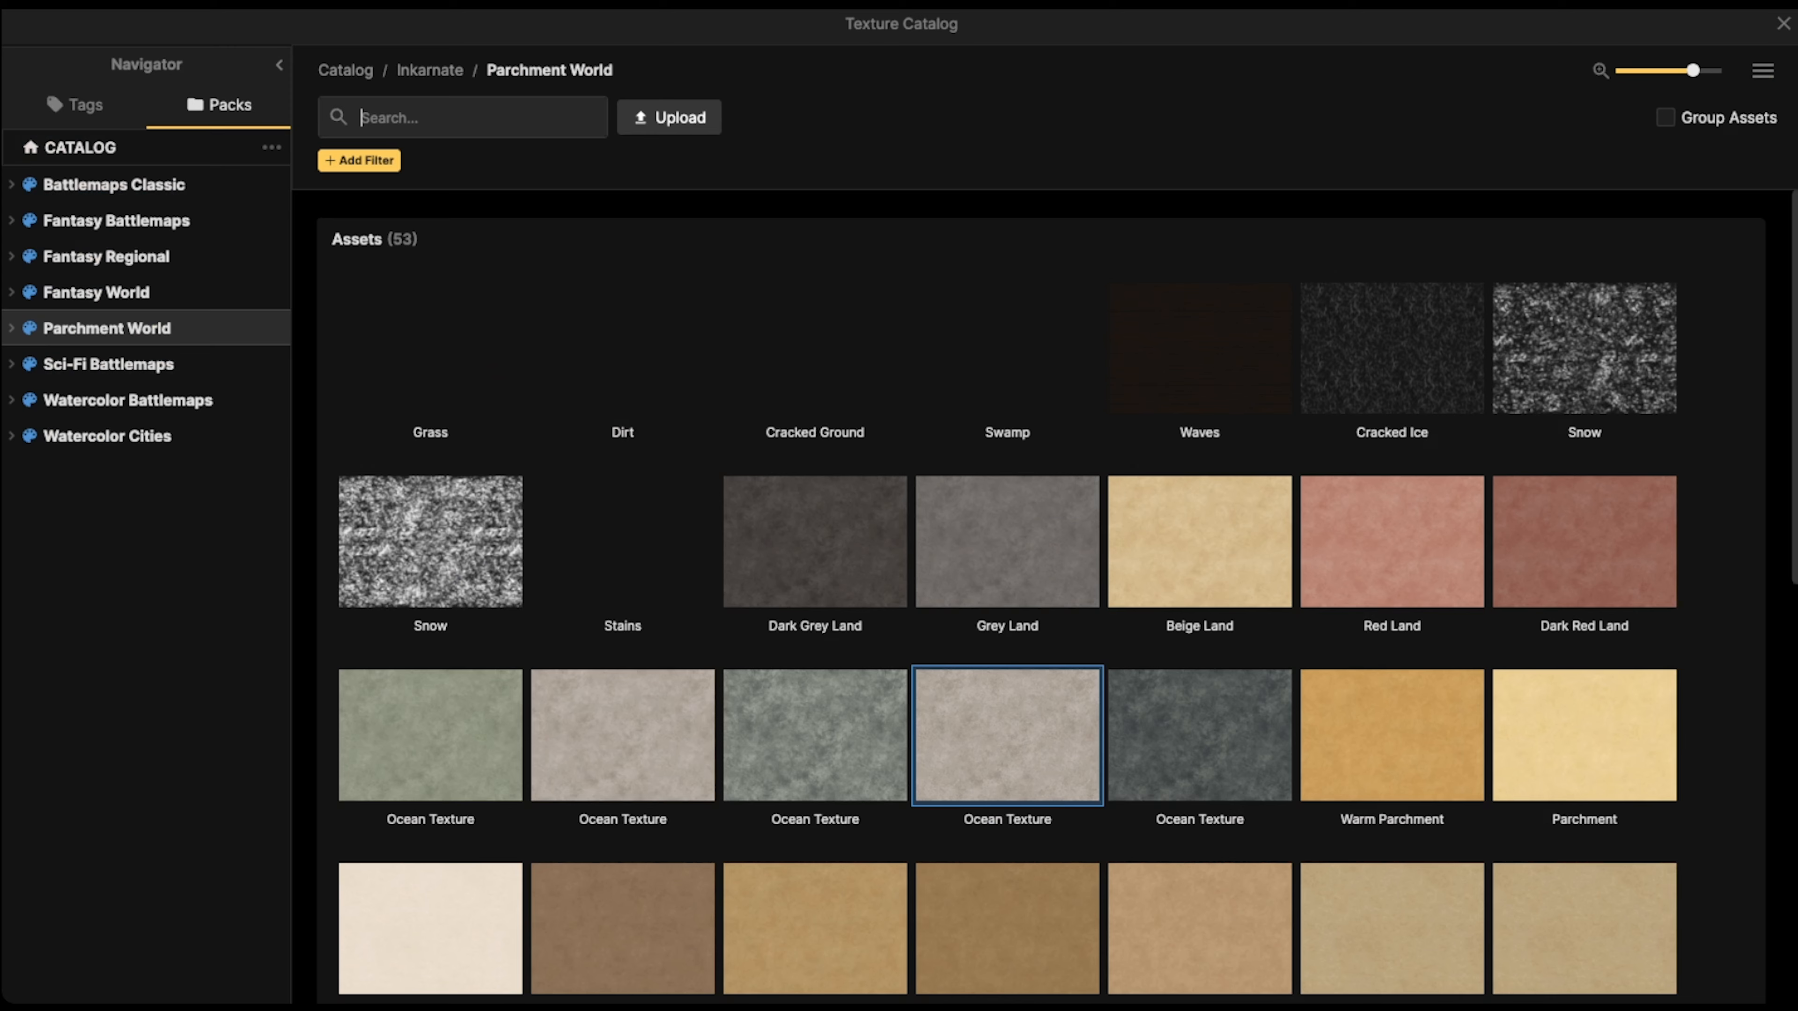
click(461, 513)
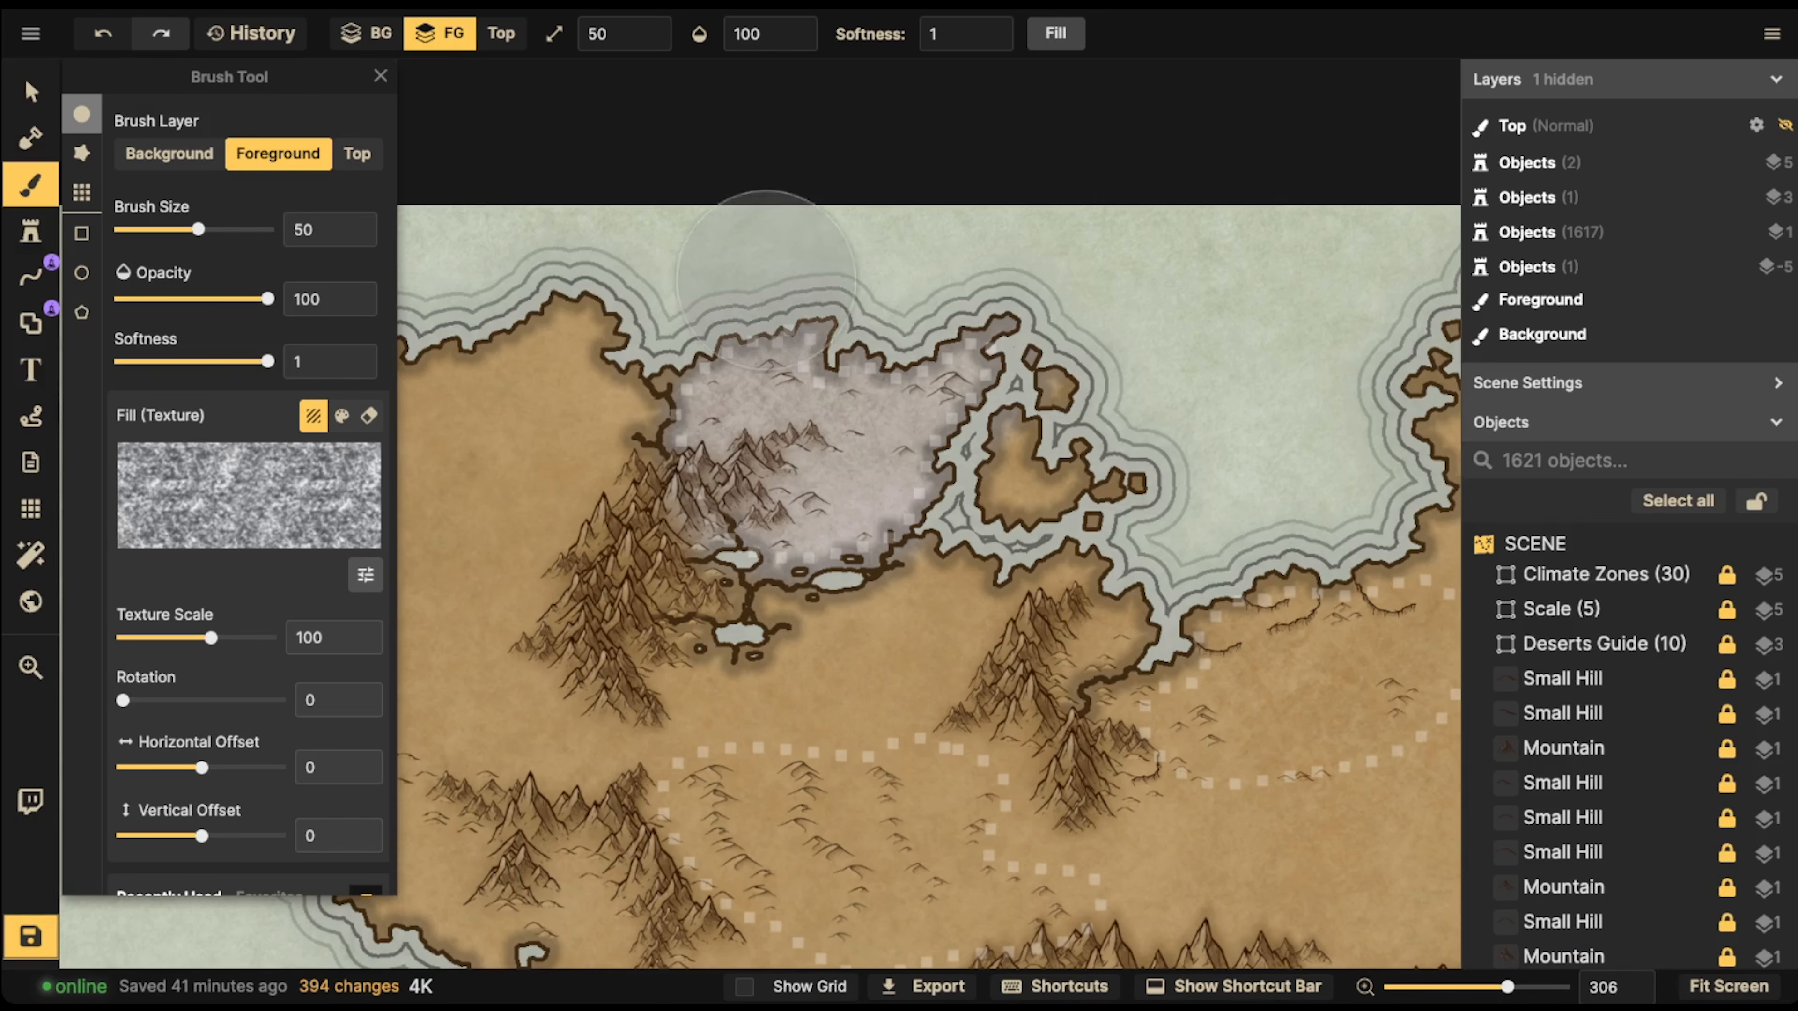
Try painting the Snow texture over the northern desert at 100 opacity, and undo the stroke
click(751, 33)
mouse_move(767, 410)
mouse_down()
mouse_move(732, 432)
mouse_move(899, 413)
mouse_move(920, 464)
mouse_up()
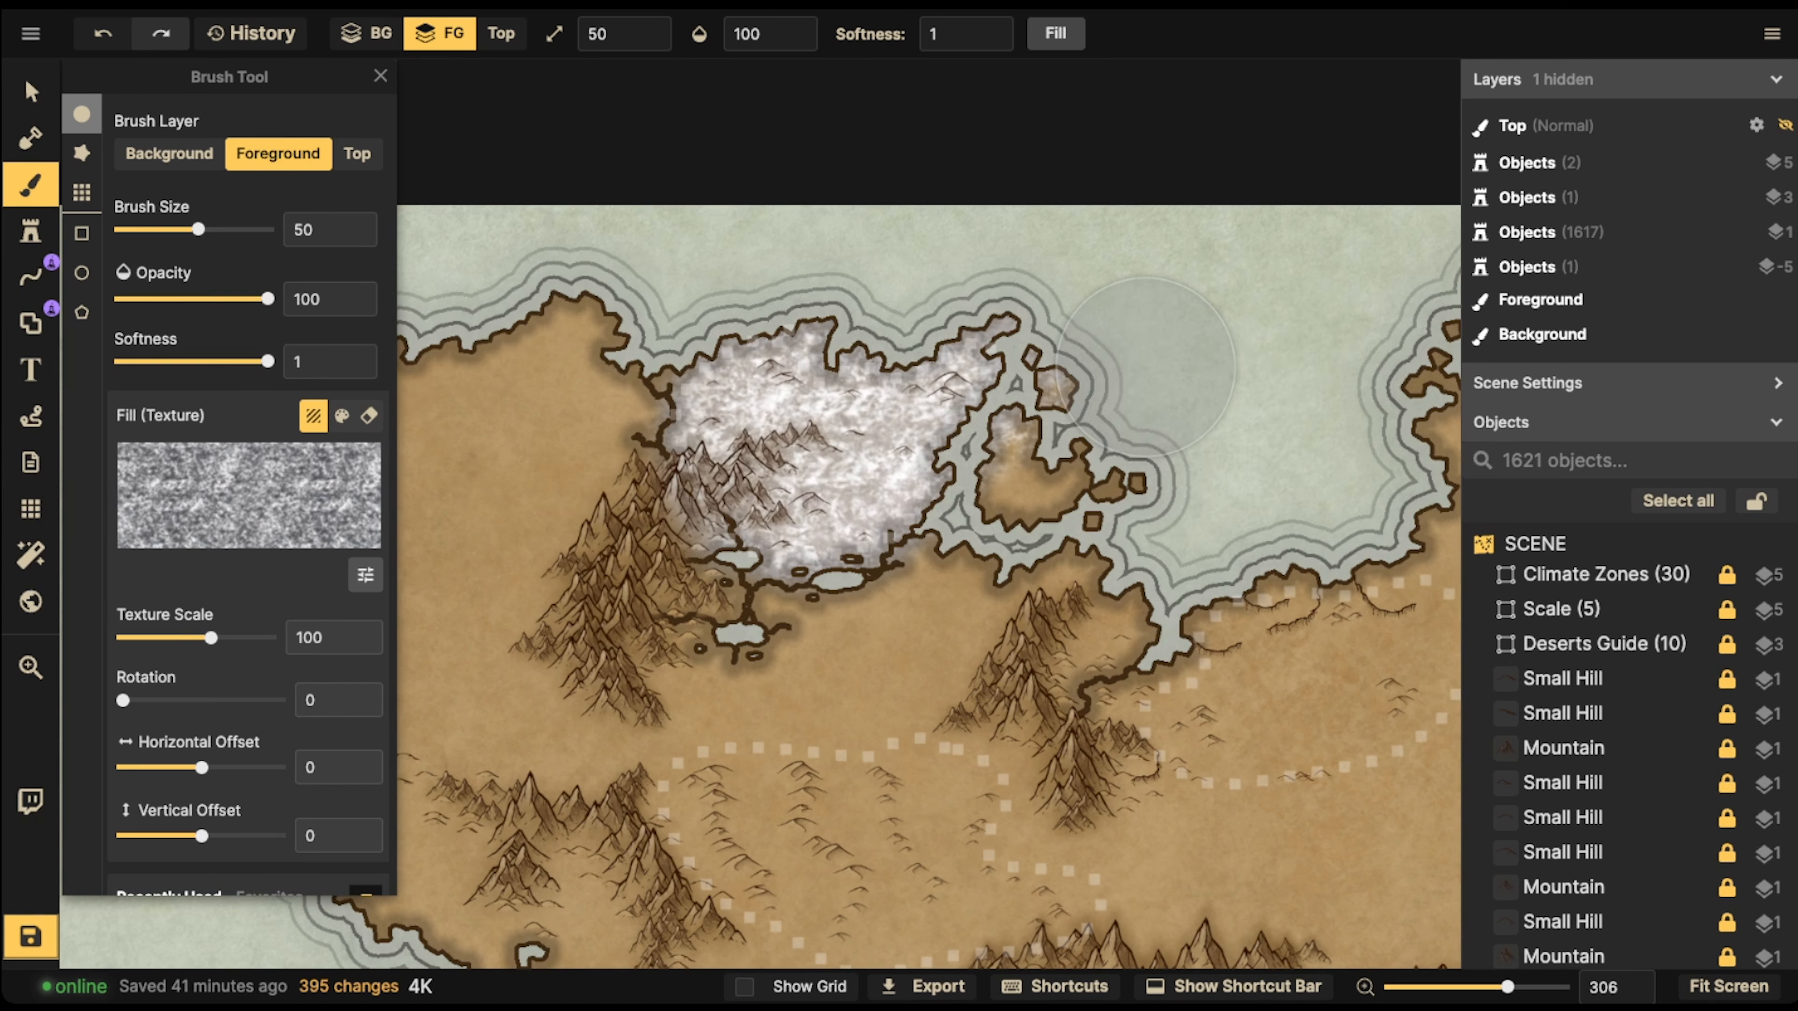
key(ctrl+z)
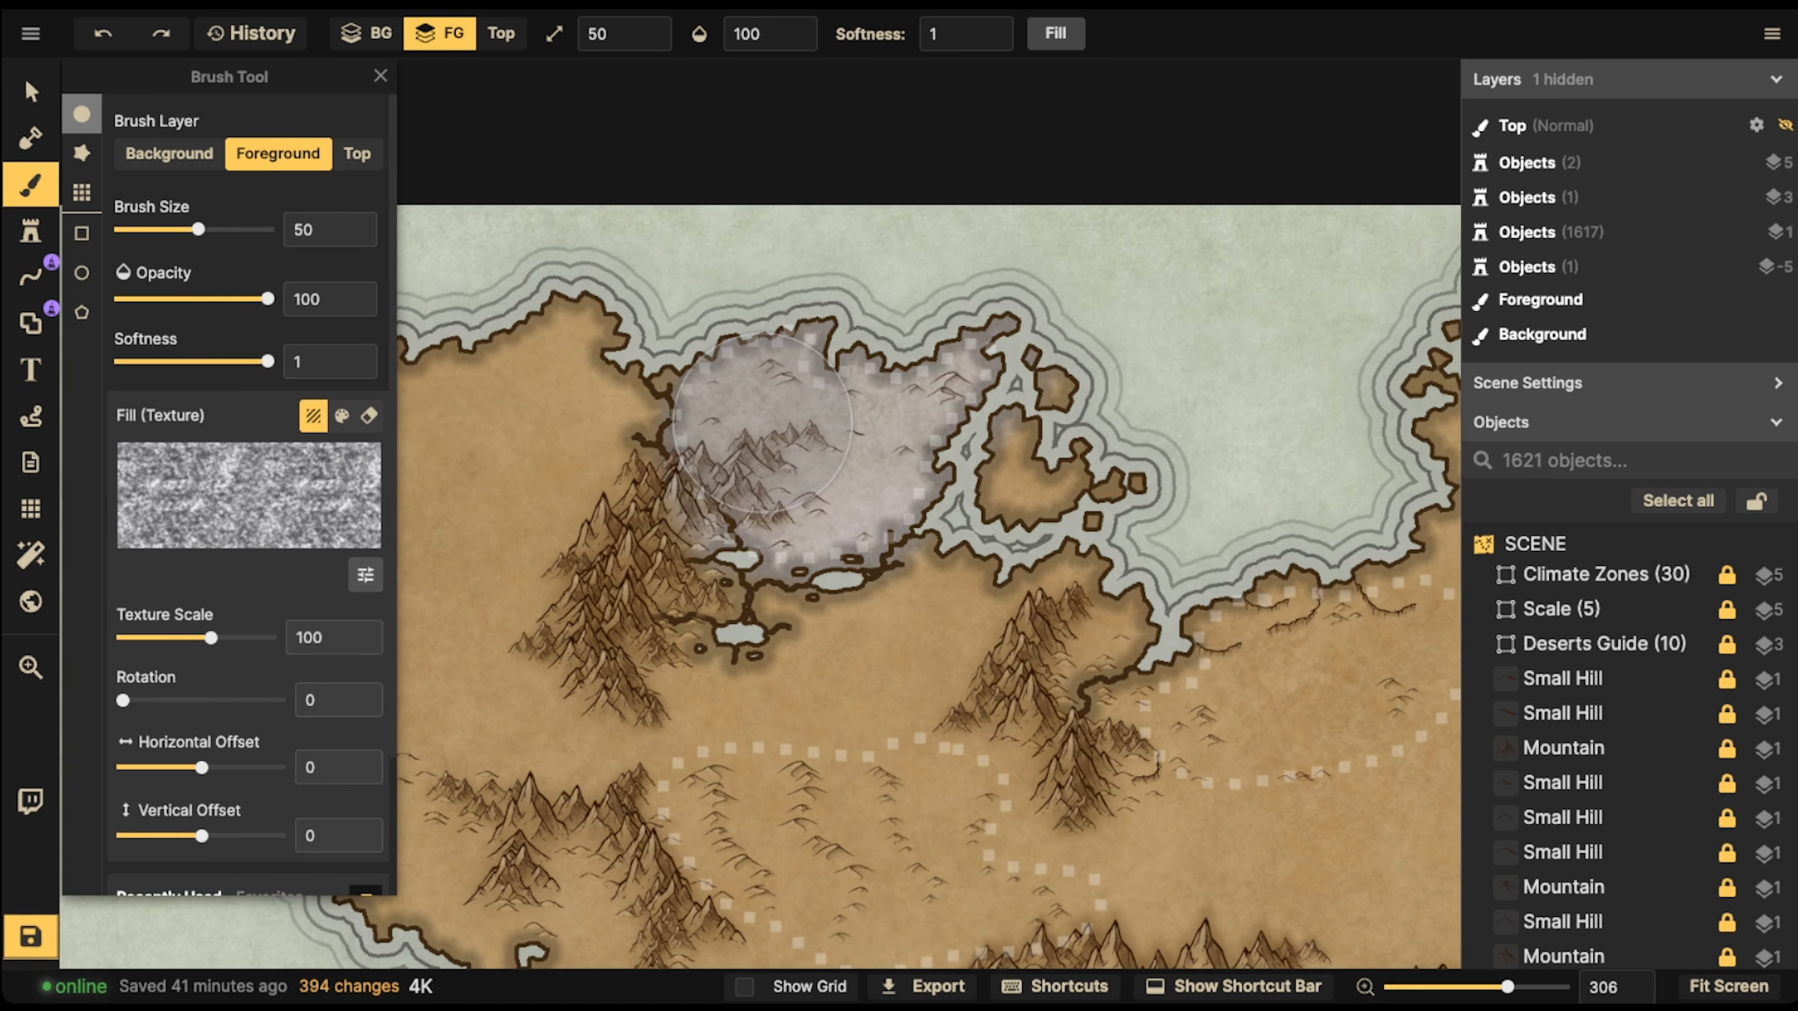
Set the Snow brush to texture scale 43.23, opacity 30 and brush size 30
drag(211, 637, 182, 637)
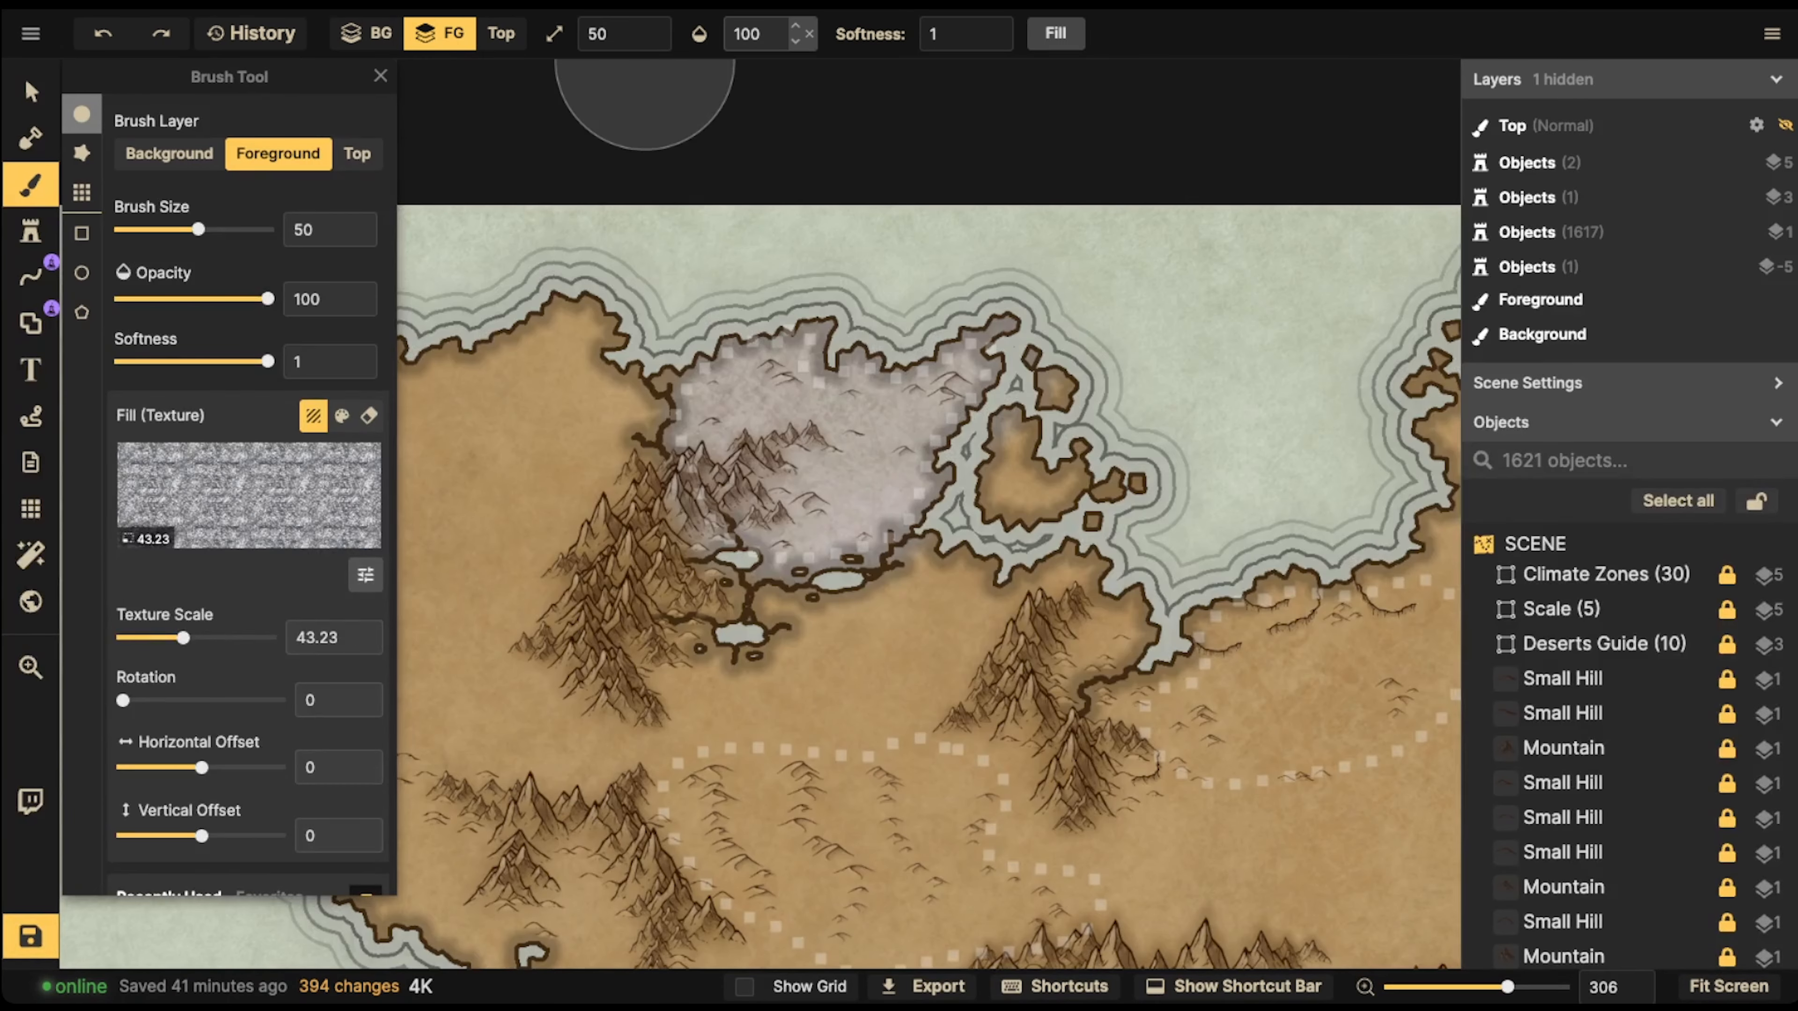
click(751, 33)
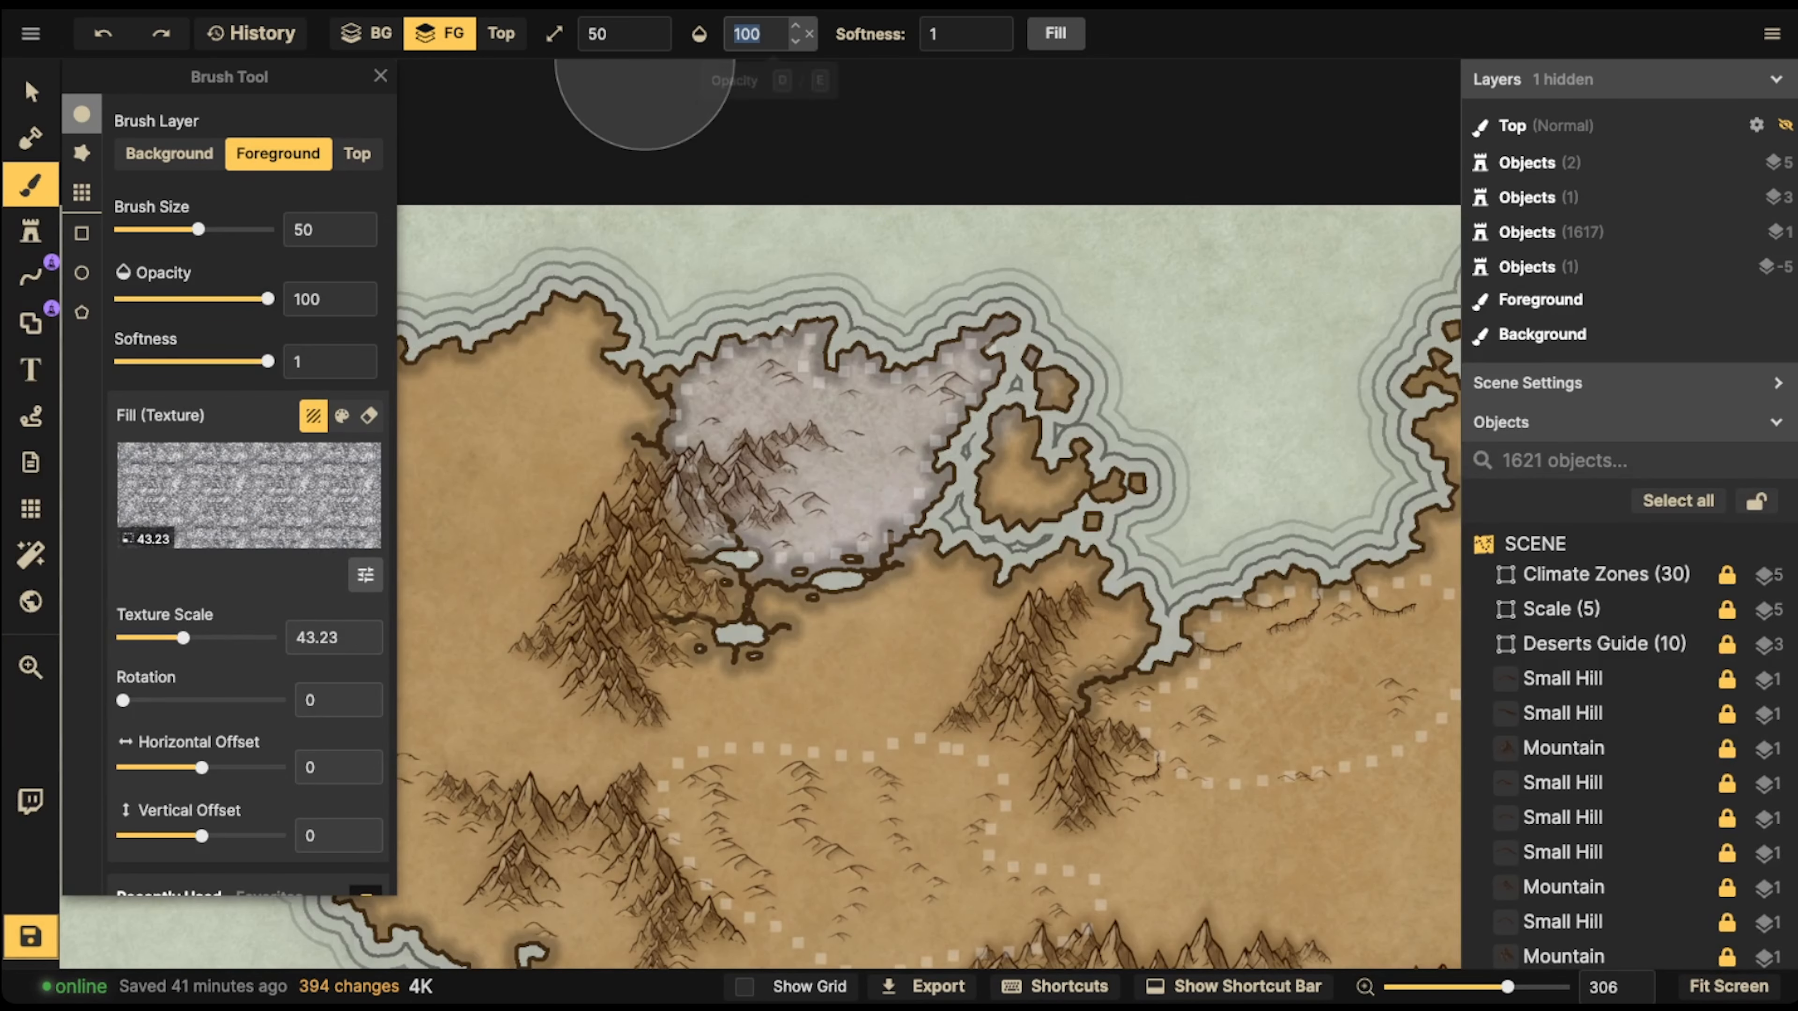
drag(864, 113, 709, 113)
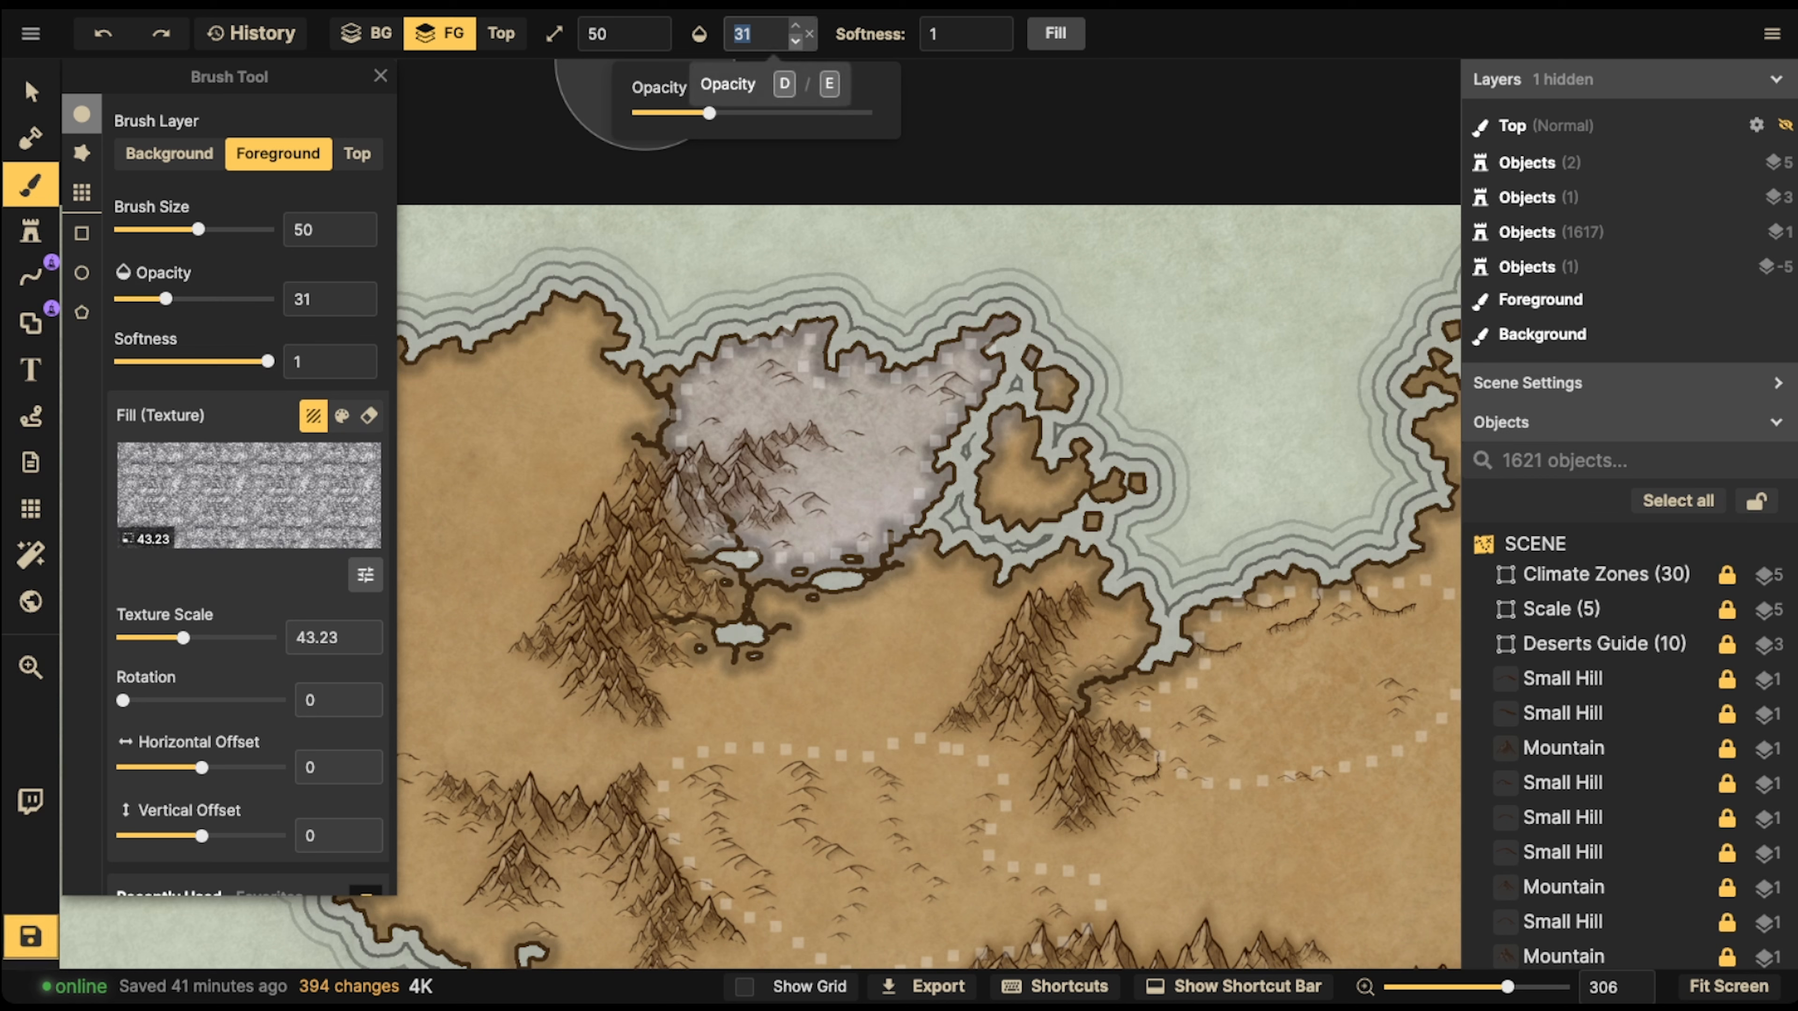
text(30)
key(Return)
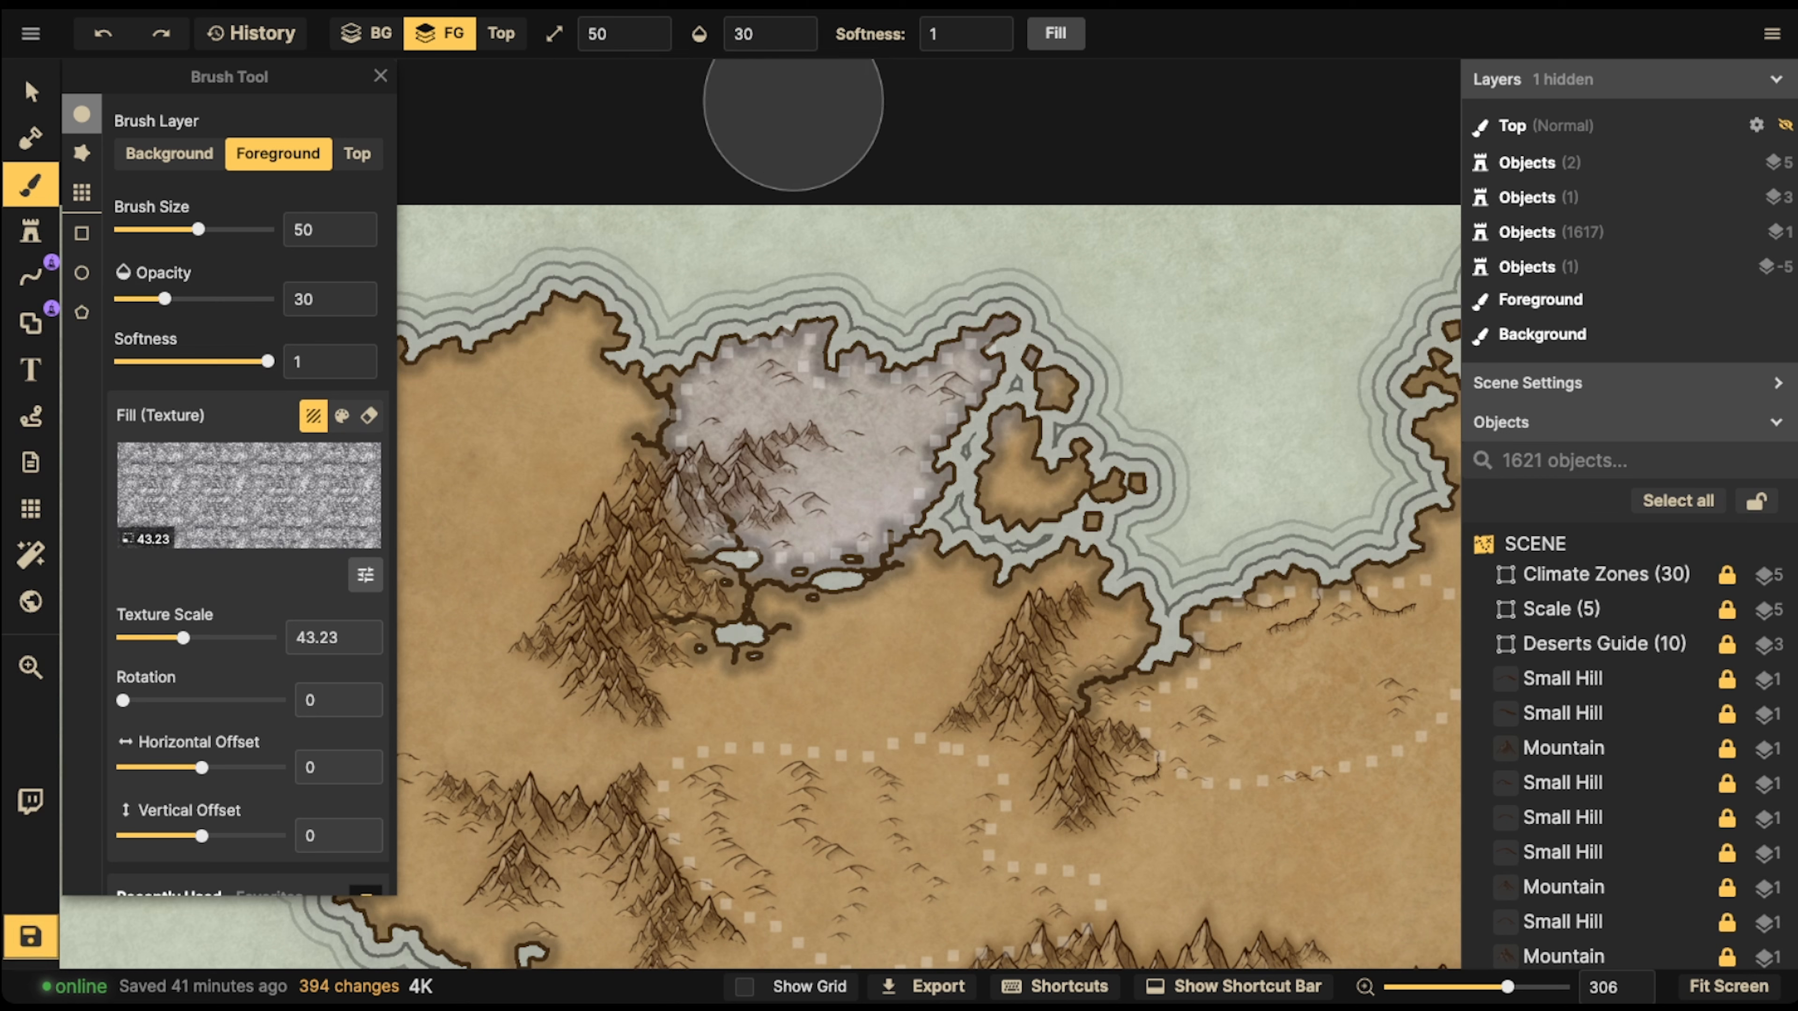
key(bracketleft)
key(bracketleft)
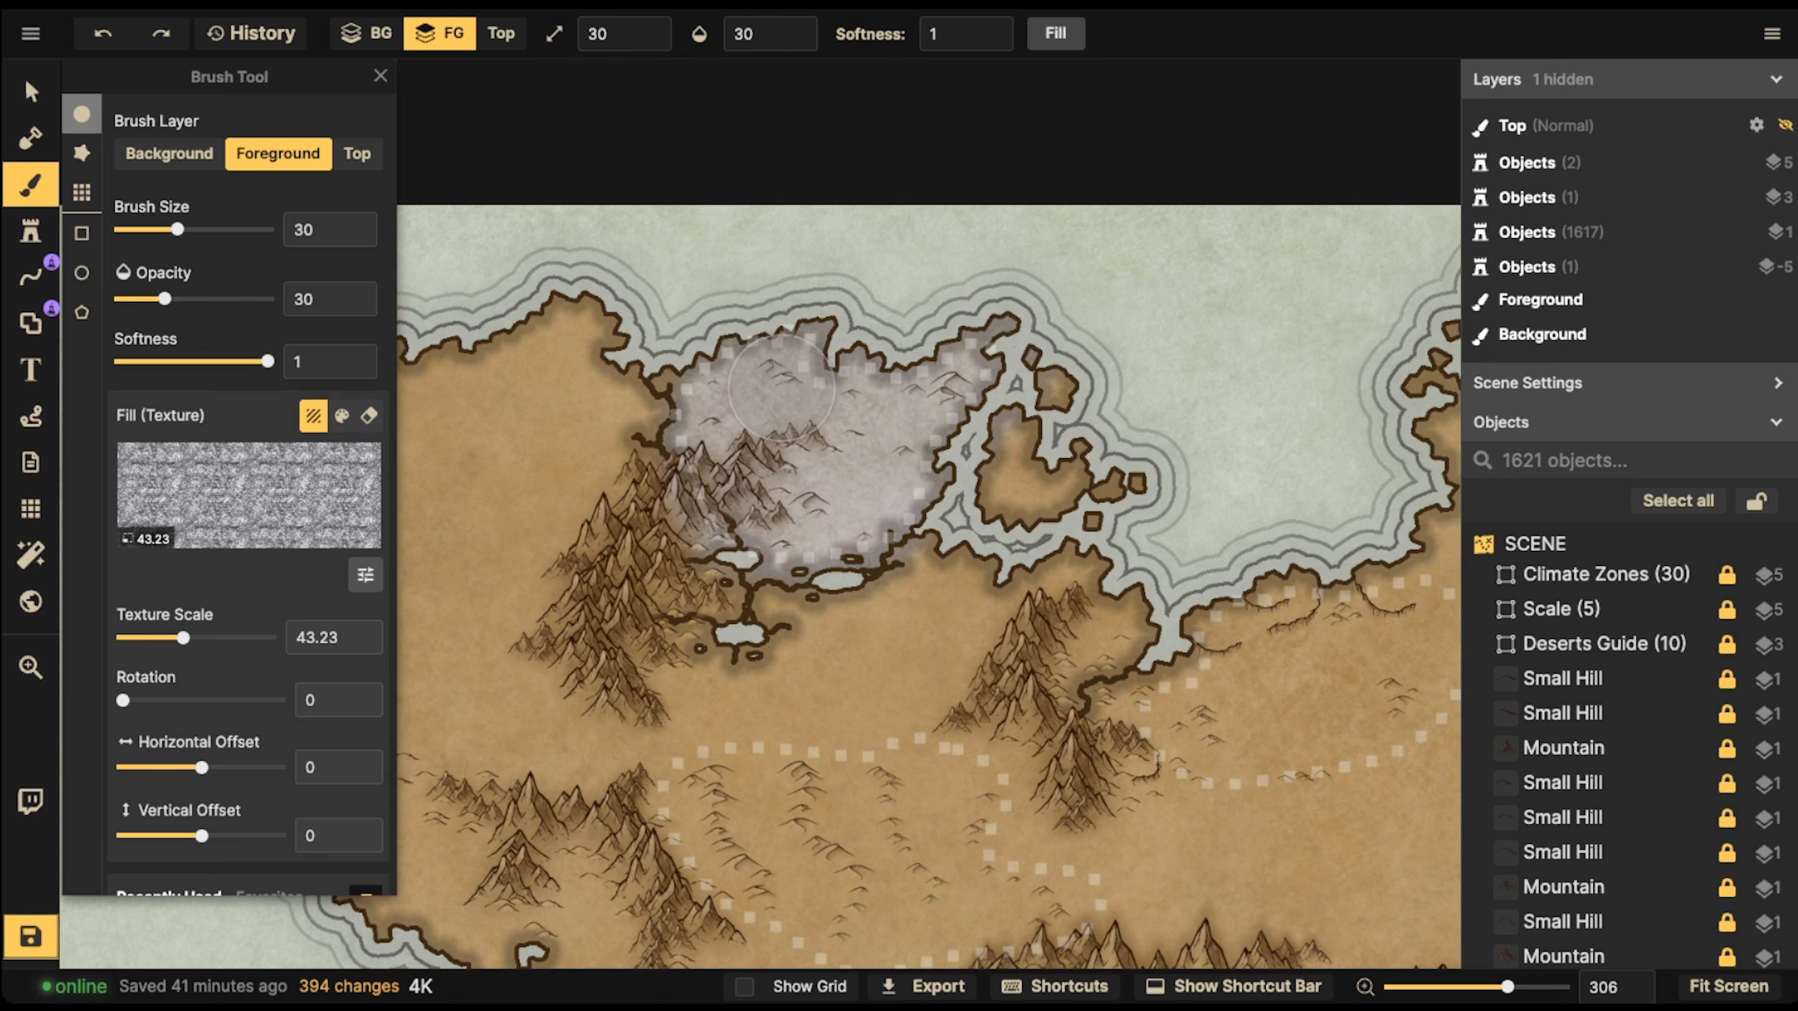
Brush the faint Snow texture over the grey northern desert and lightly onto the land around its edges
mouse_move(781, 391)
mouse_down()
mouse_move(724, 377)
mouse_move(828, 361)
mouse_move(920, 375)
mouse_move(892, 461)
mouse_move(835, 464)
mouse_move(750, 397)
mouse_move(764, 382)
mouse_move(686, 400)
mouse_move(863, 489)
mouse_move(793, 567)
mouse_move(913, 432)
mouse_move(1019, 425)
mouse_move(994, 428)
mouse_move(983, 496)
mouse_move(1005, 524)
mouse_move(1097, 354)
mouse_move(762, 423)
mouse_up()
click(787, 466)
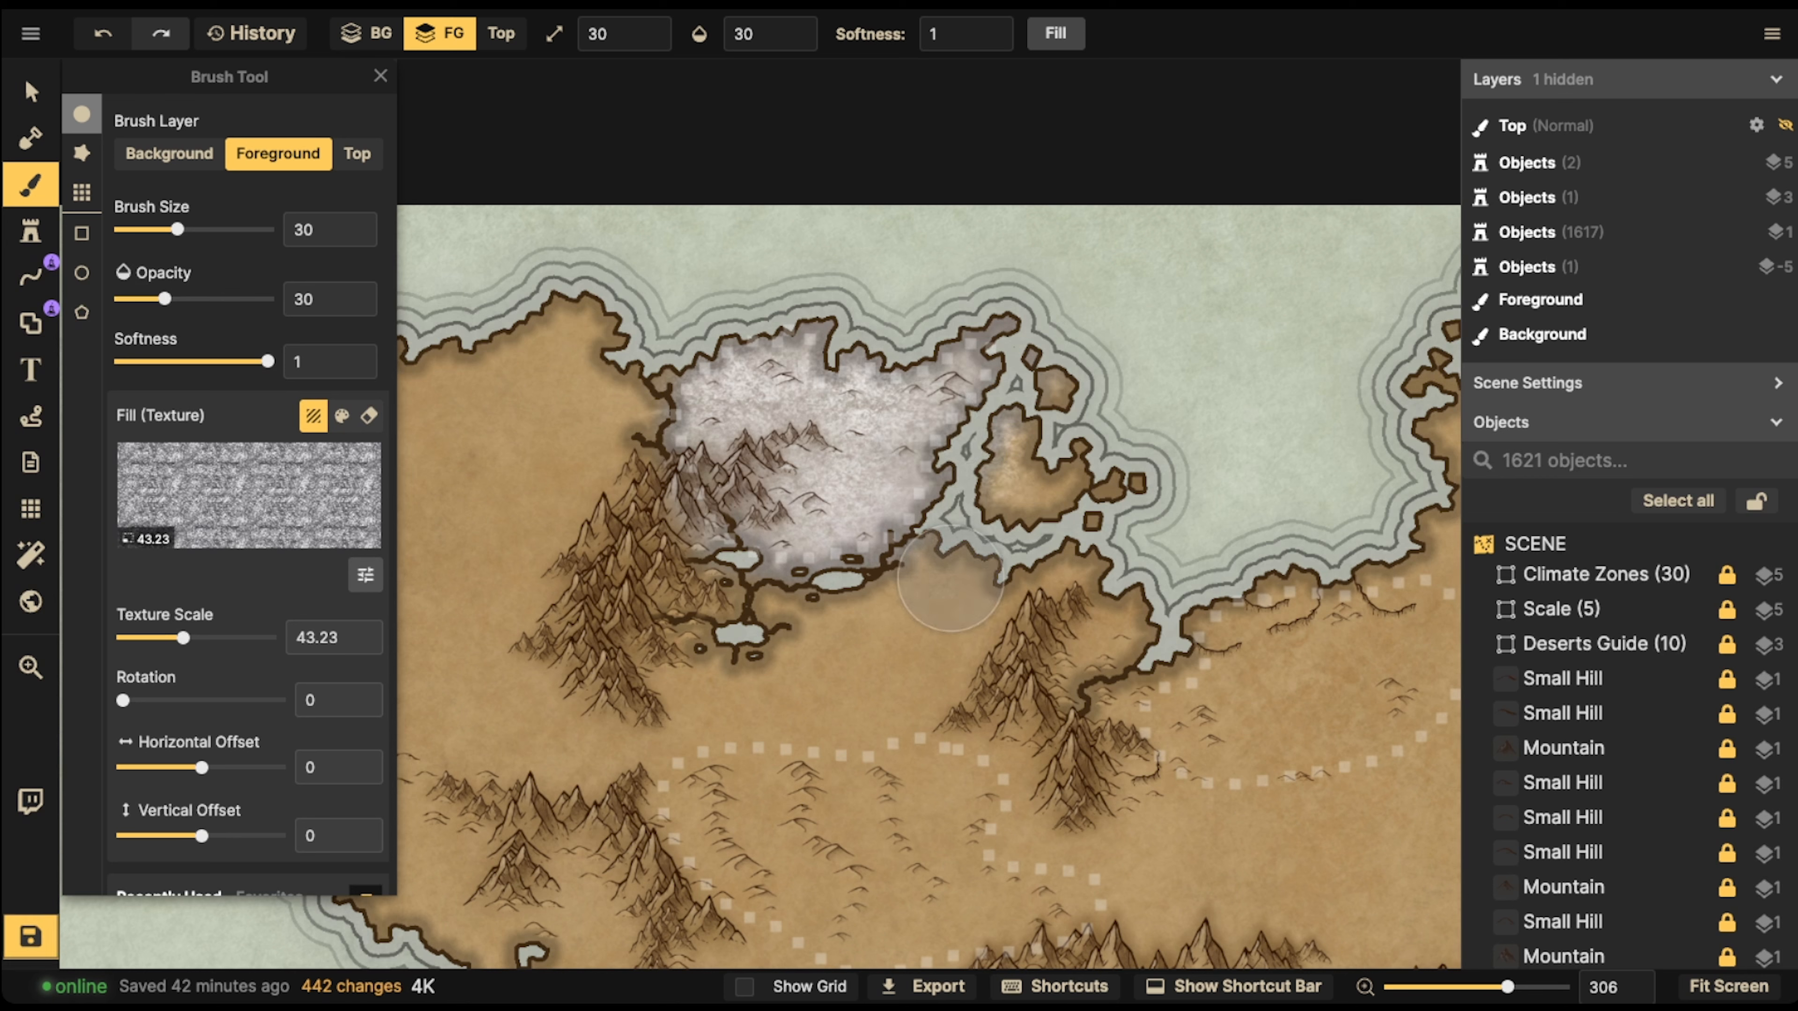
mouse_move(929, 565)
mouse_down()
mouse_move(756, 592)
mouse_move(896, 589)
mouse_move(927, 535)
mouse_move(689, 468)
mouse_move(679, 419)
mouse_move(623, 428)
mouse_move(651, 451)
mouse_move(613, 454)
mouse_move(612, 414)
mouse_up()
Close the brush settings and save the map
scroll(538, 338, down, 3)
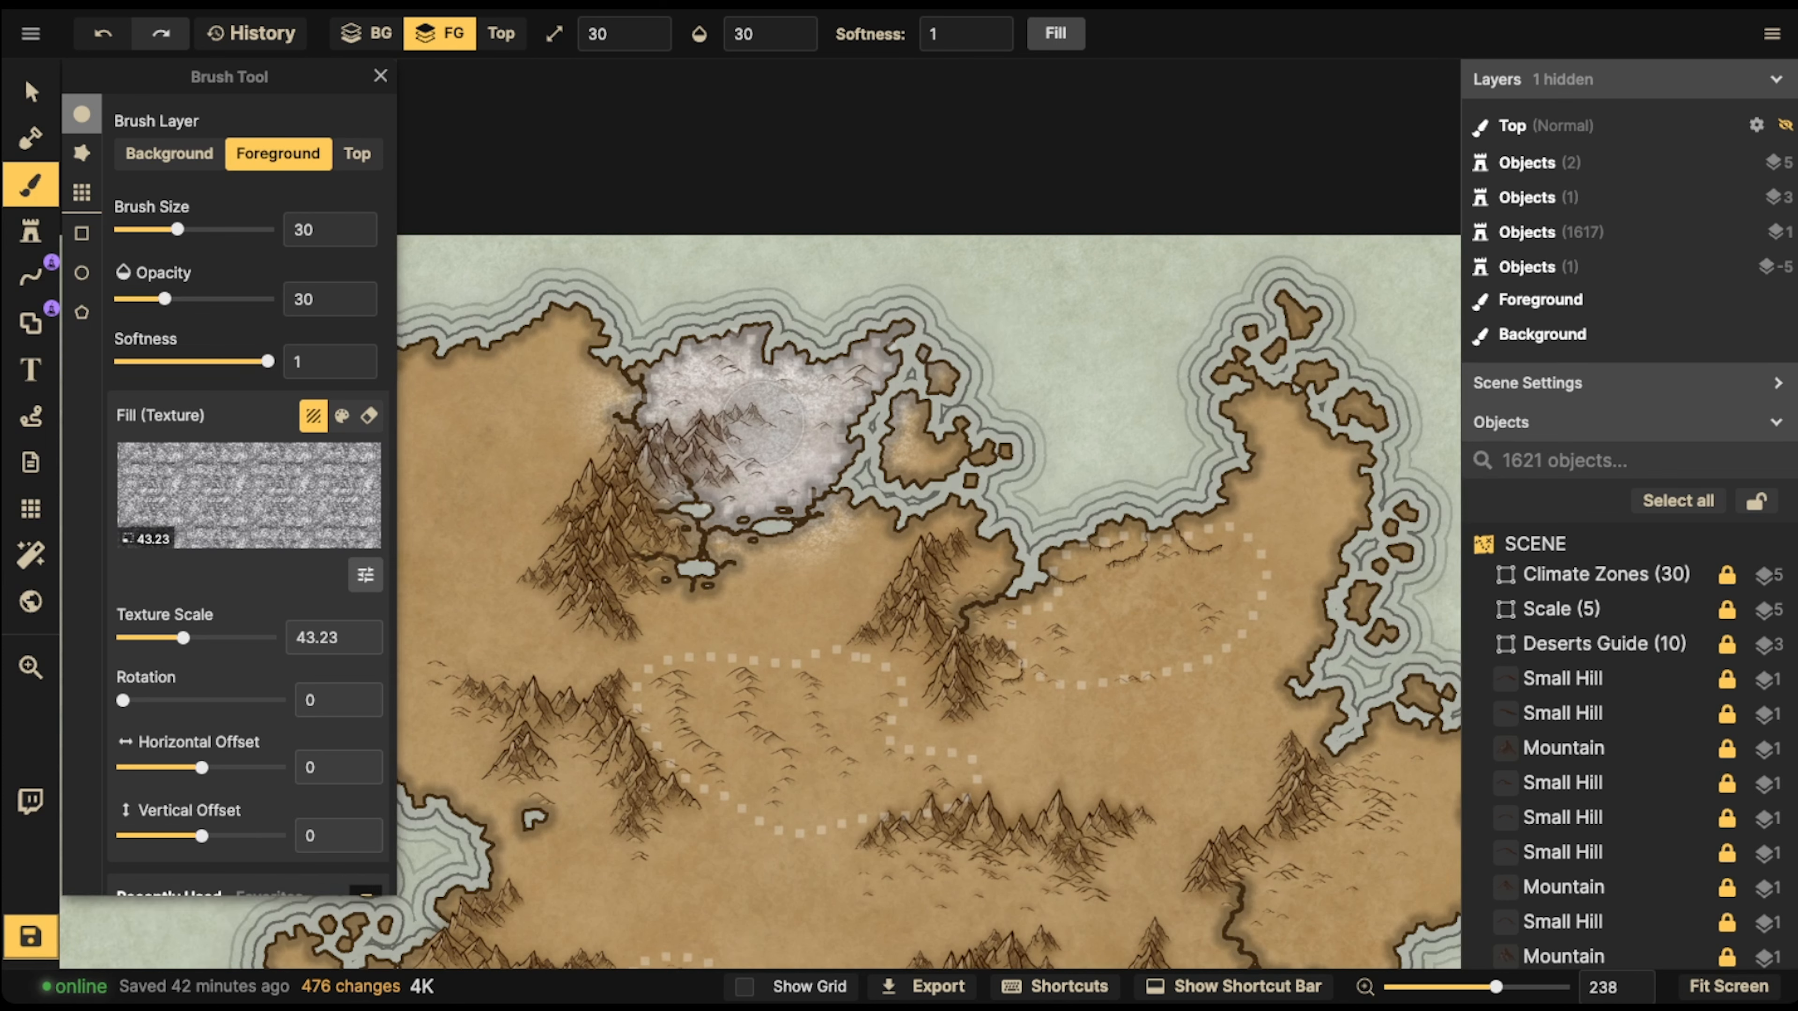
click(380, 76)
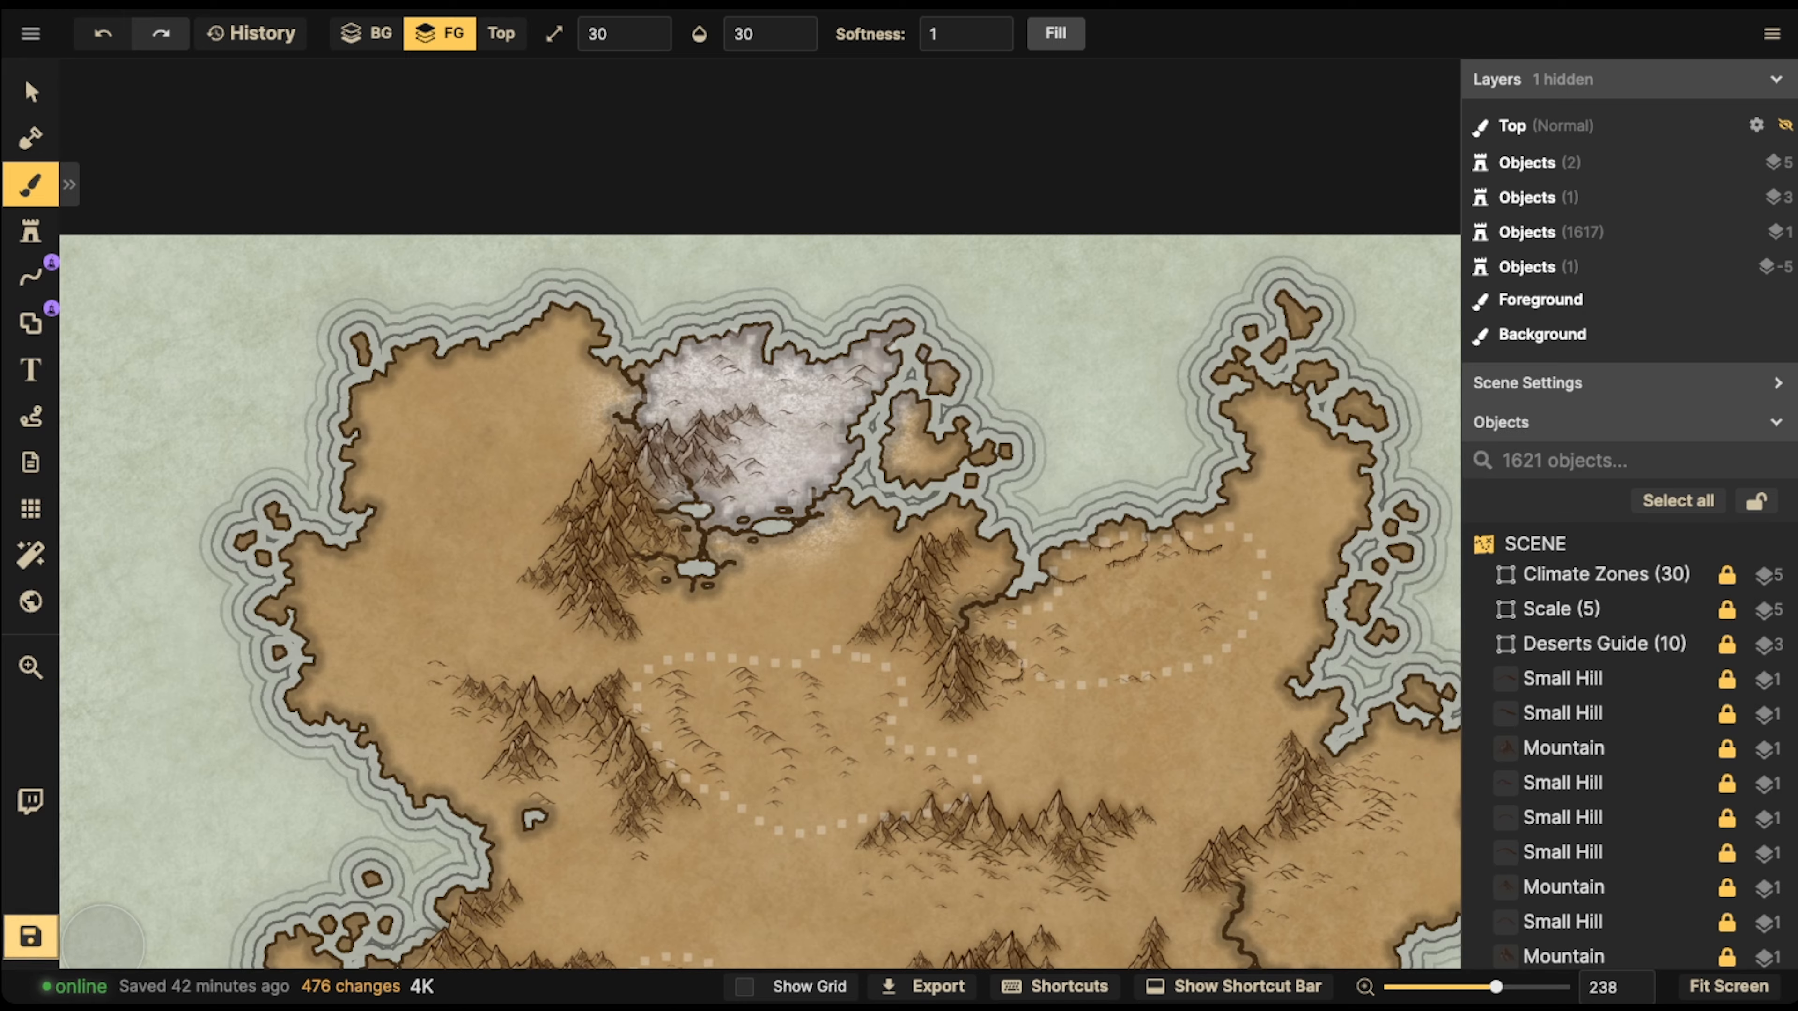
click(29, 936)
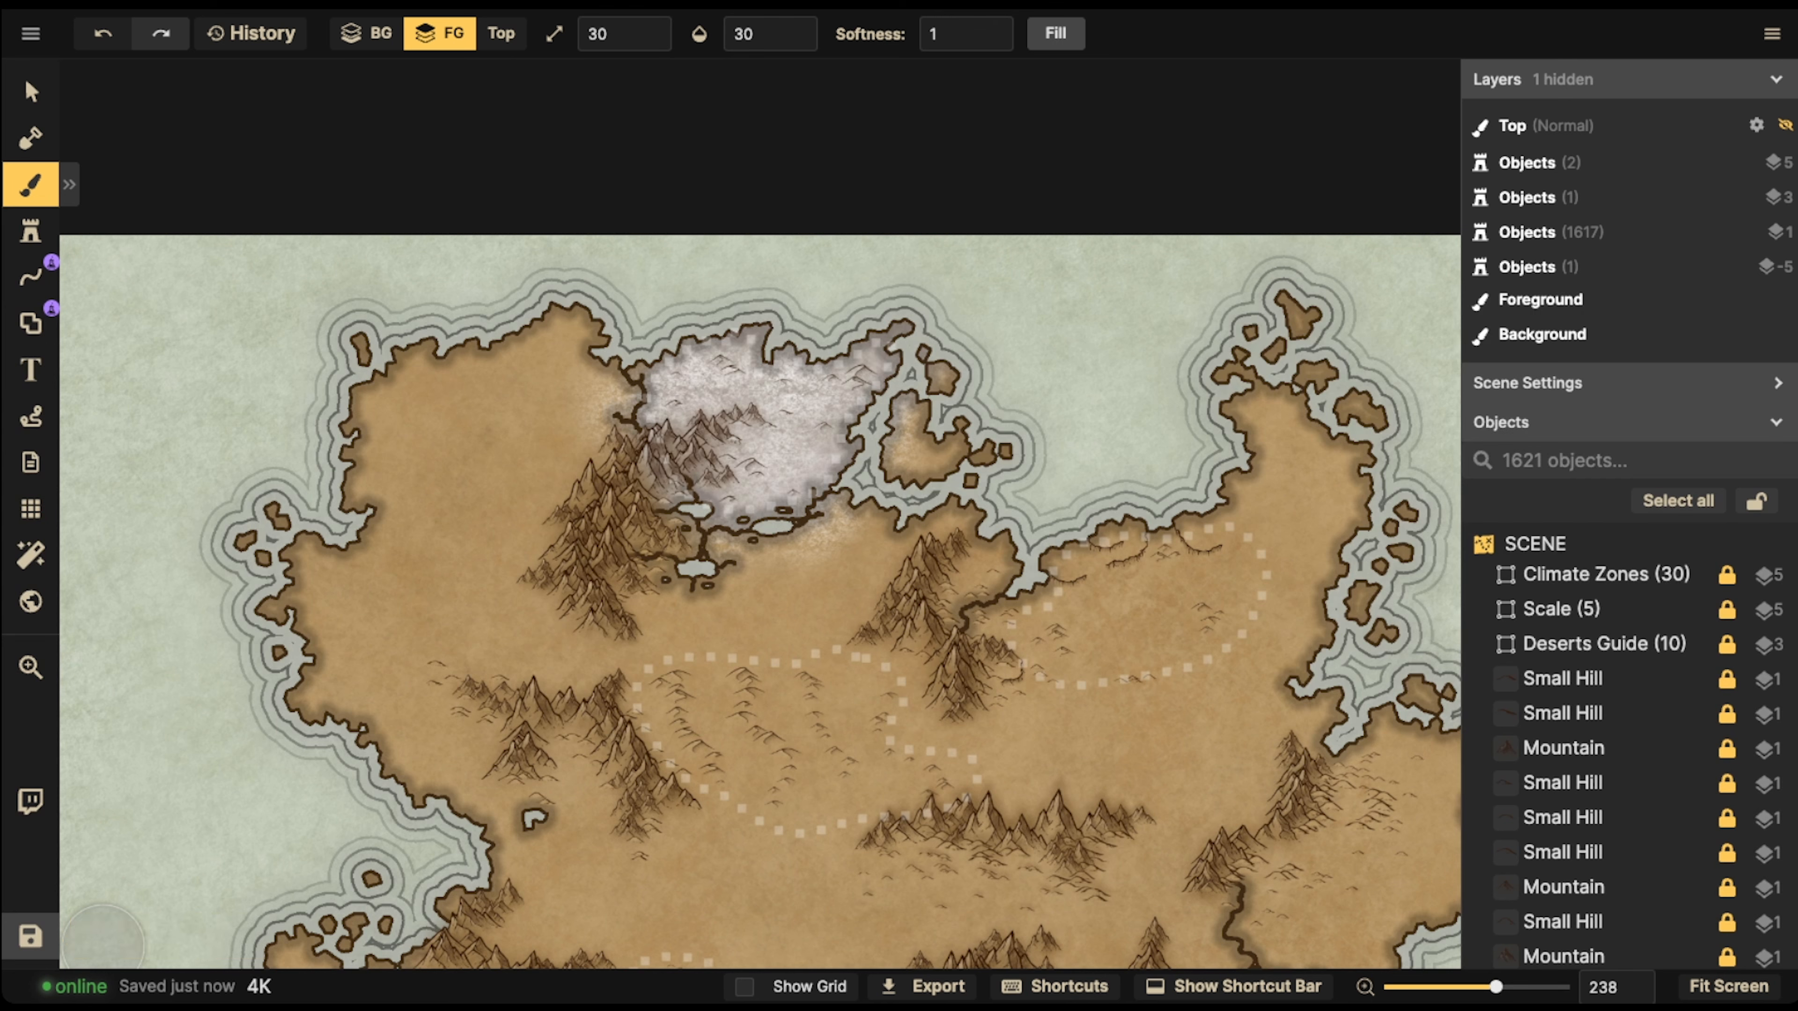
Return to the foreground brush for the northeastern desert and choose the reddish Parchment Brown texture as its fill
click(30, 91)
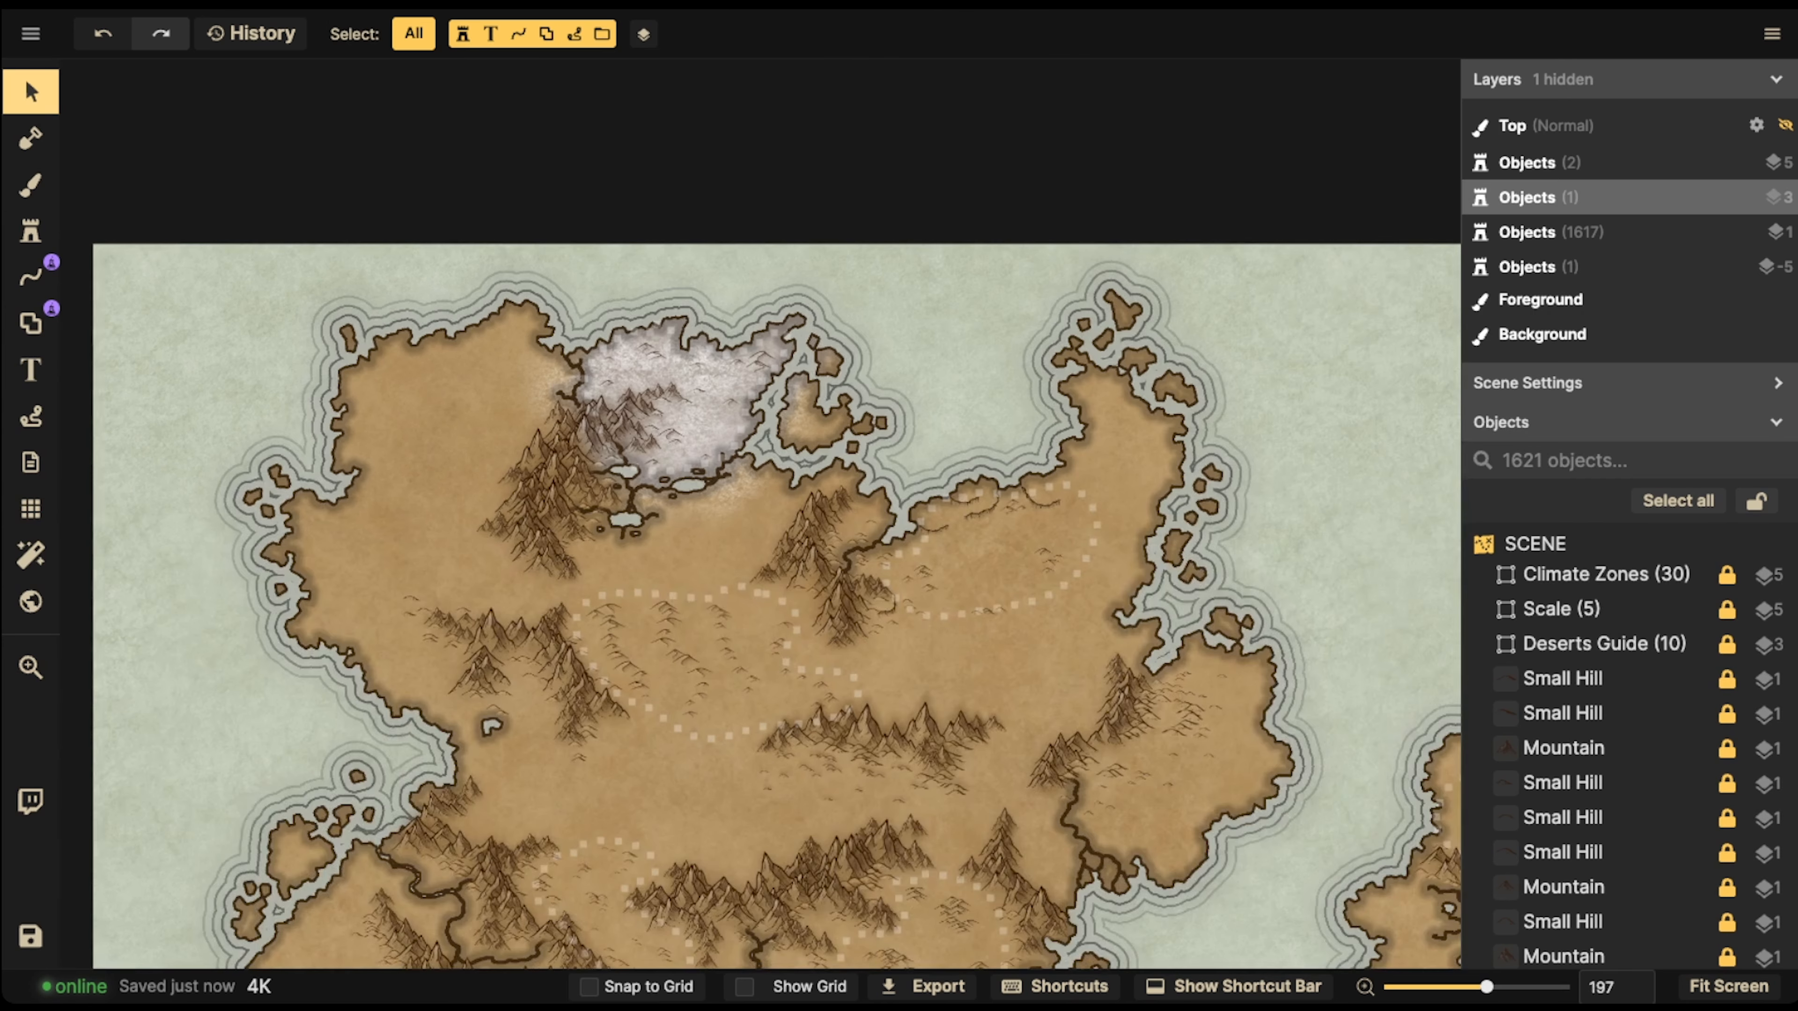
key(space)
drag(935, 600, 722, 618)
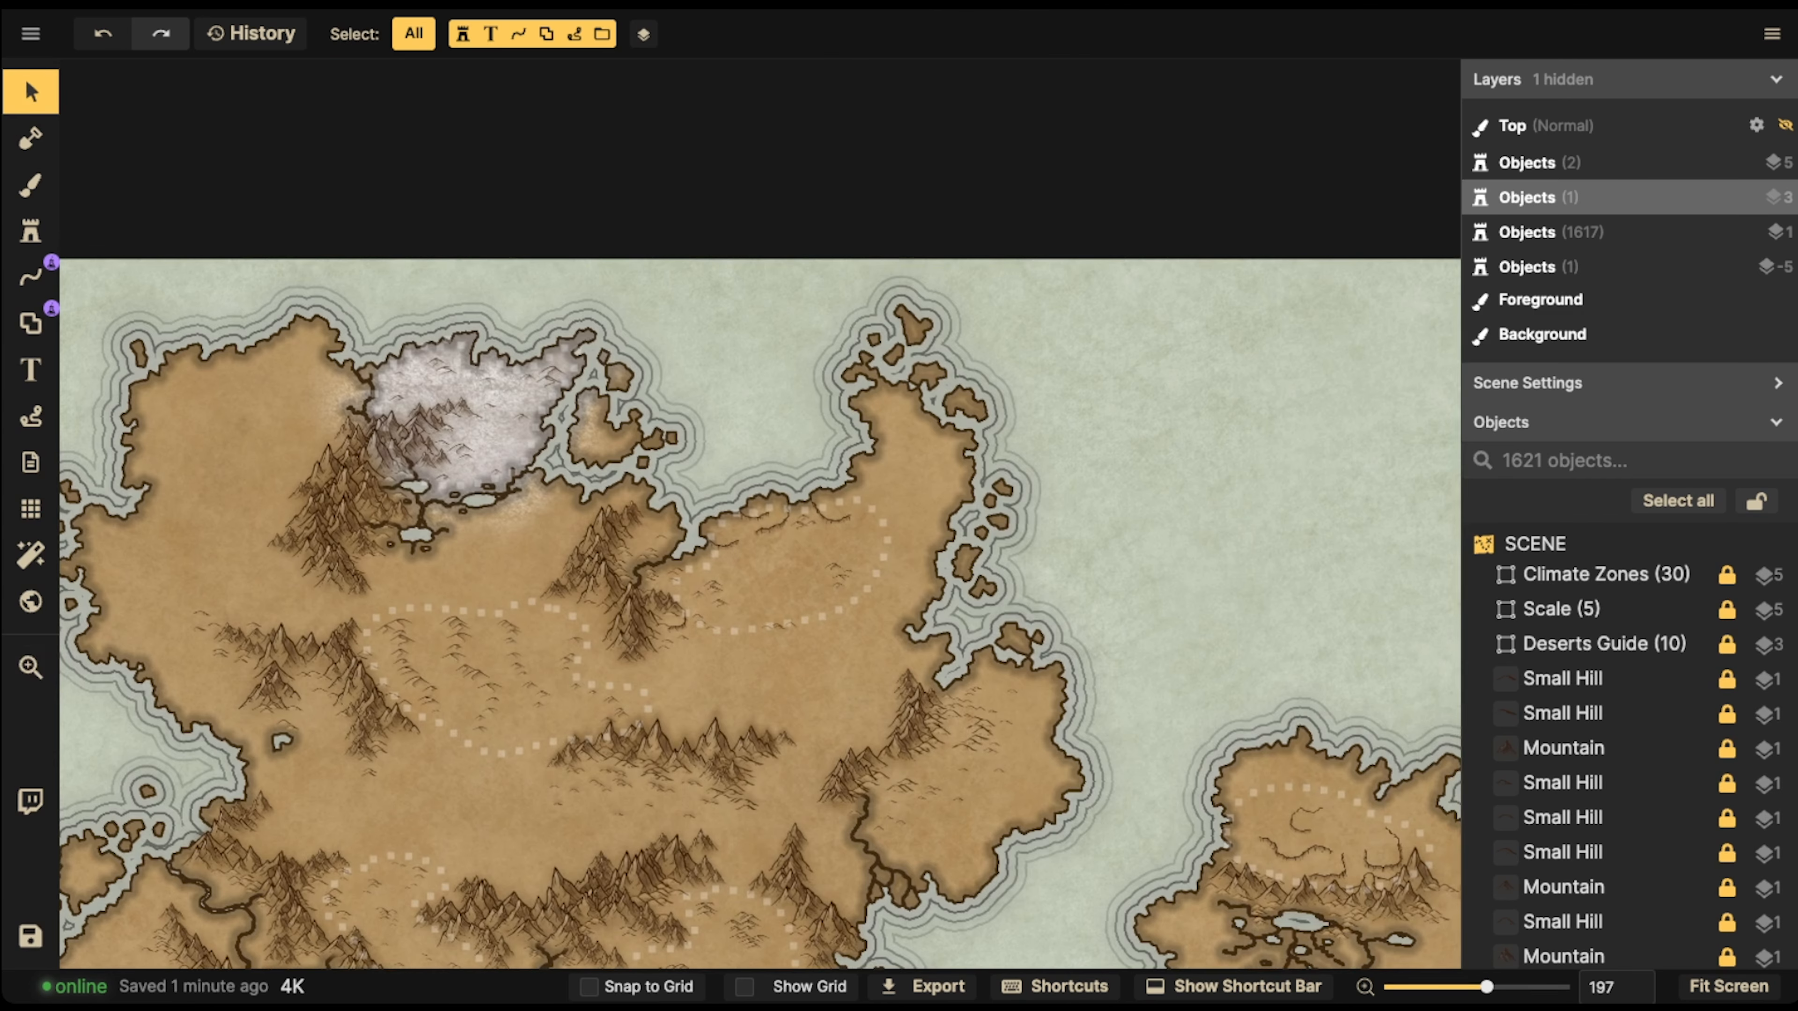
scroll(751, 615, up, 3)
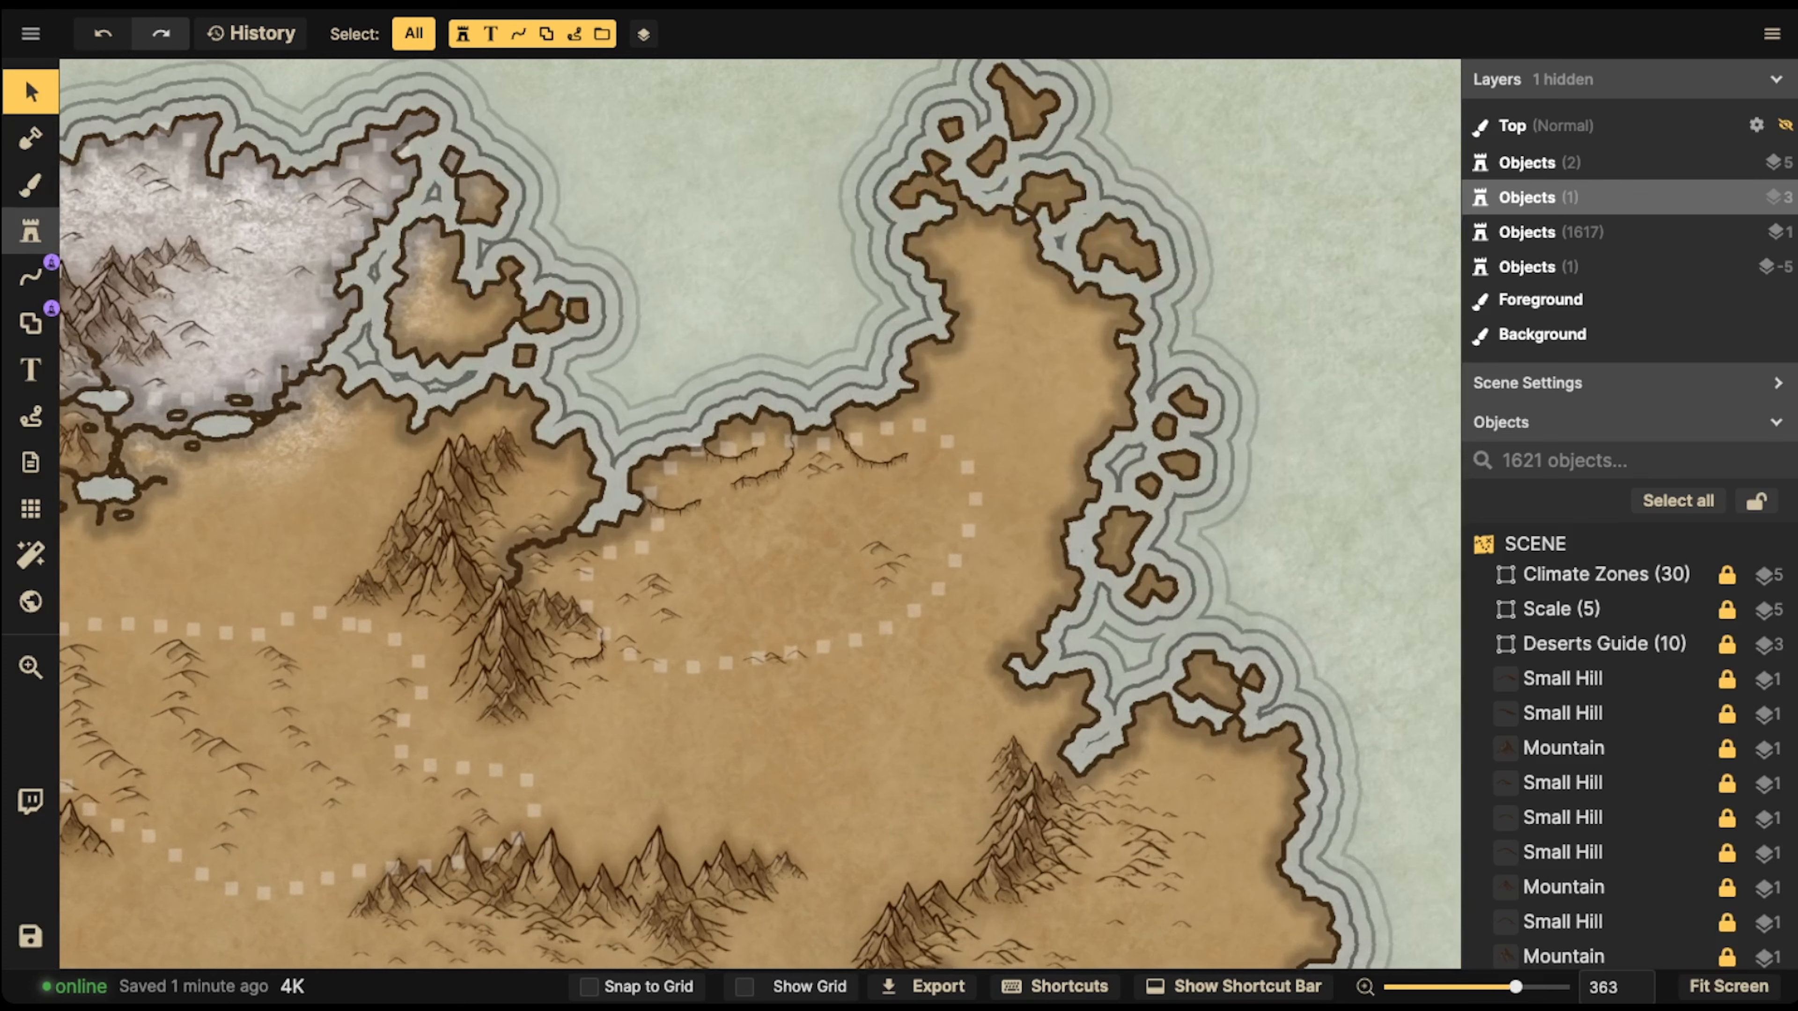
click(30, 184)
key(f)
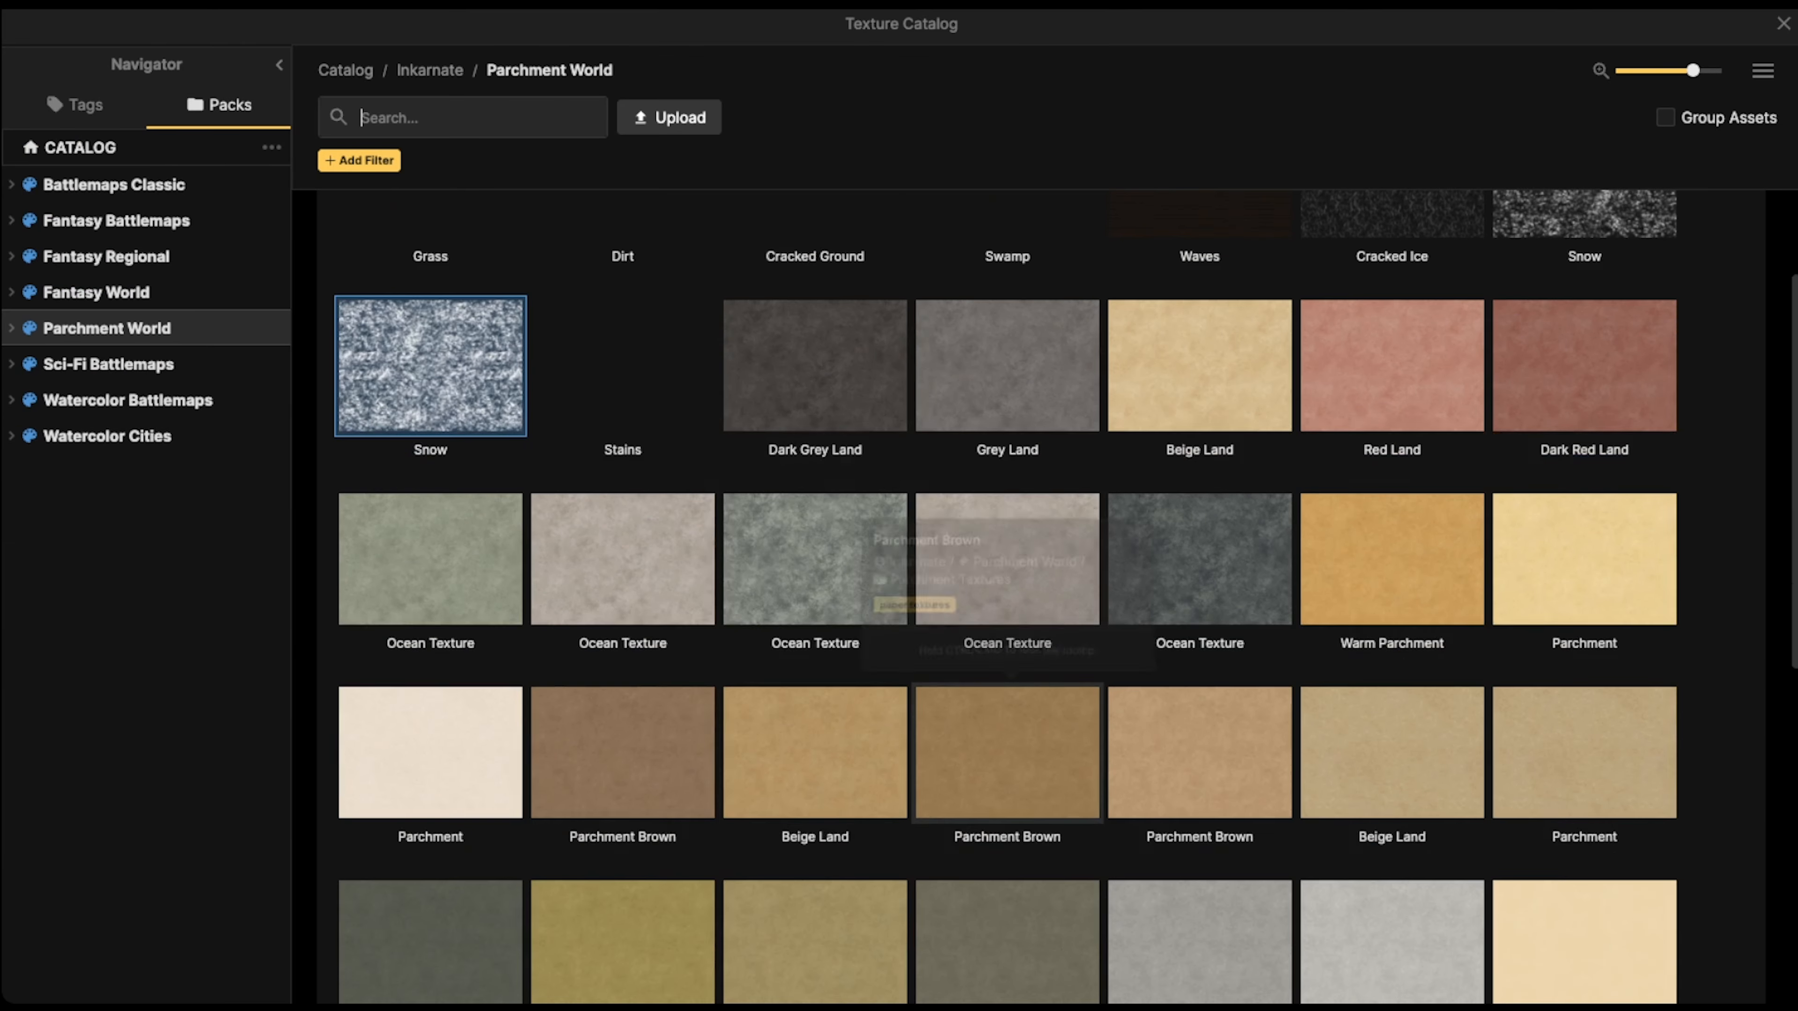
click(623, 779)
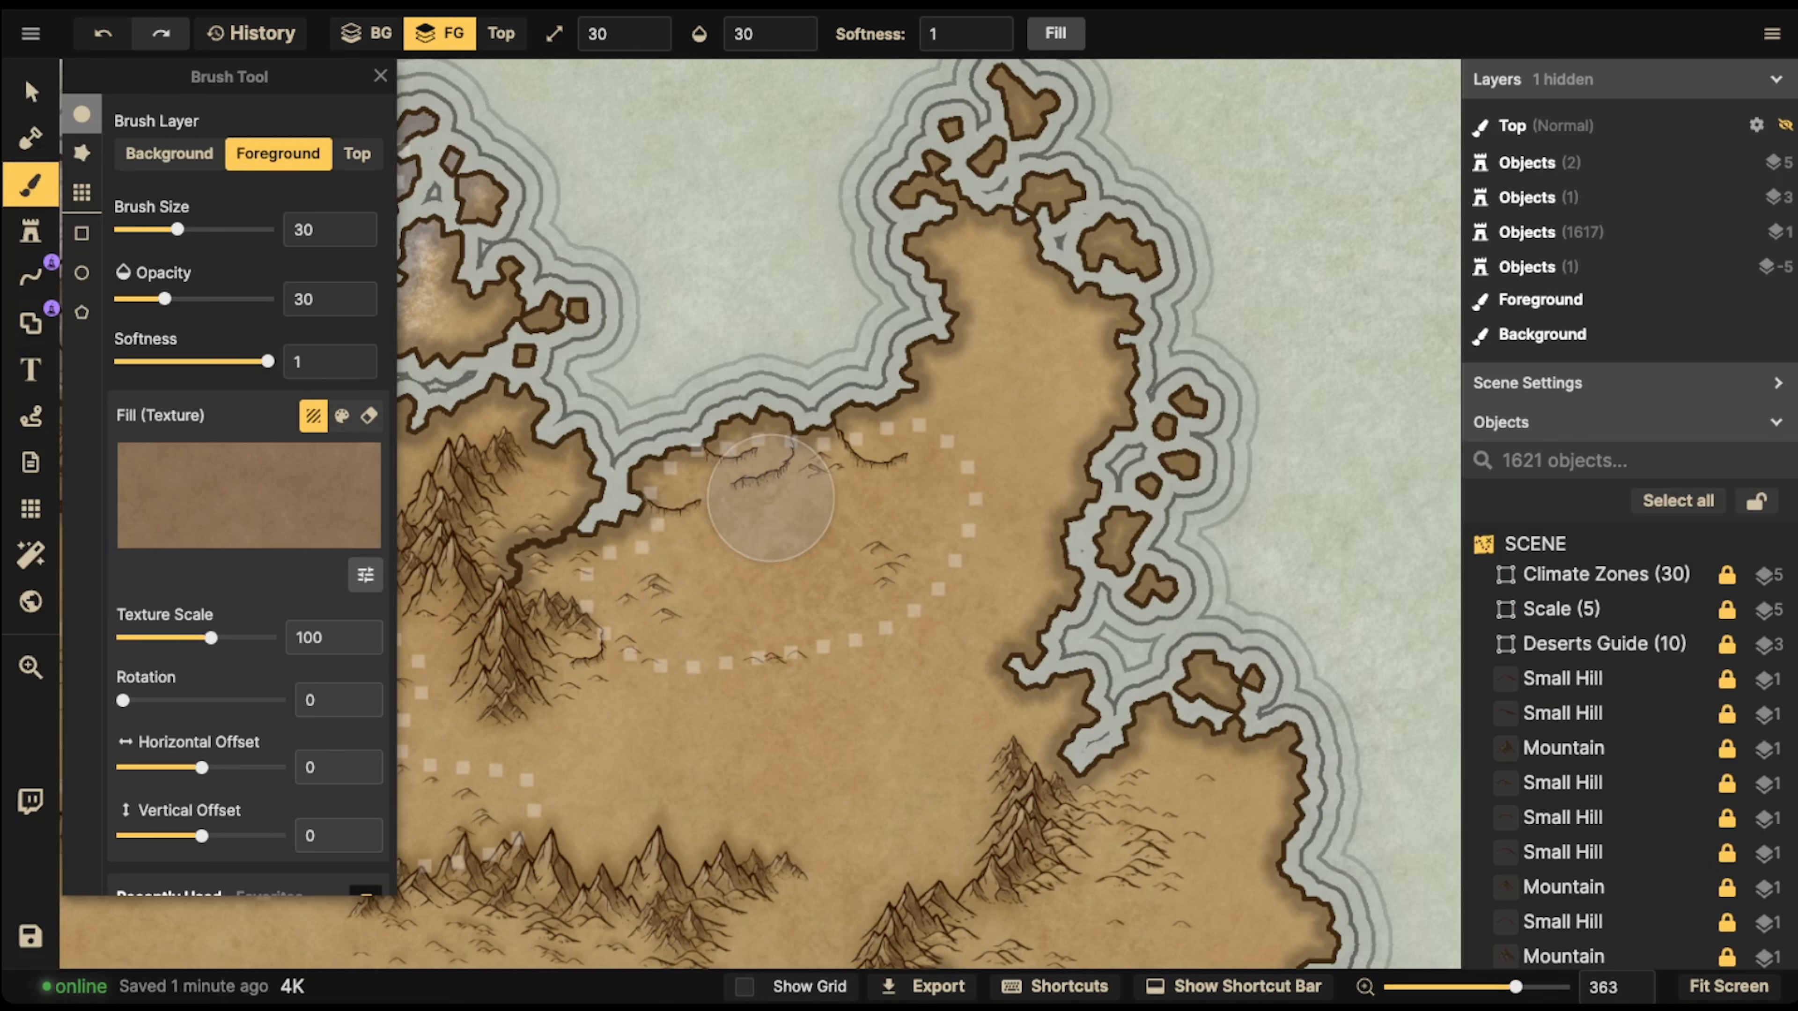
Set the brush size to 50 and opacity to 100, and paint the northeastern dotted desert region brown
key(])
key(])
key(0)
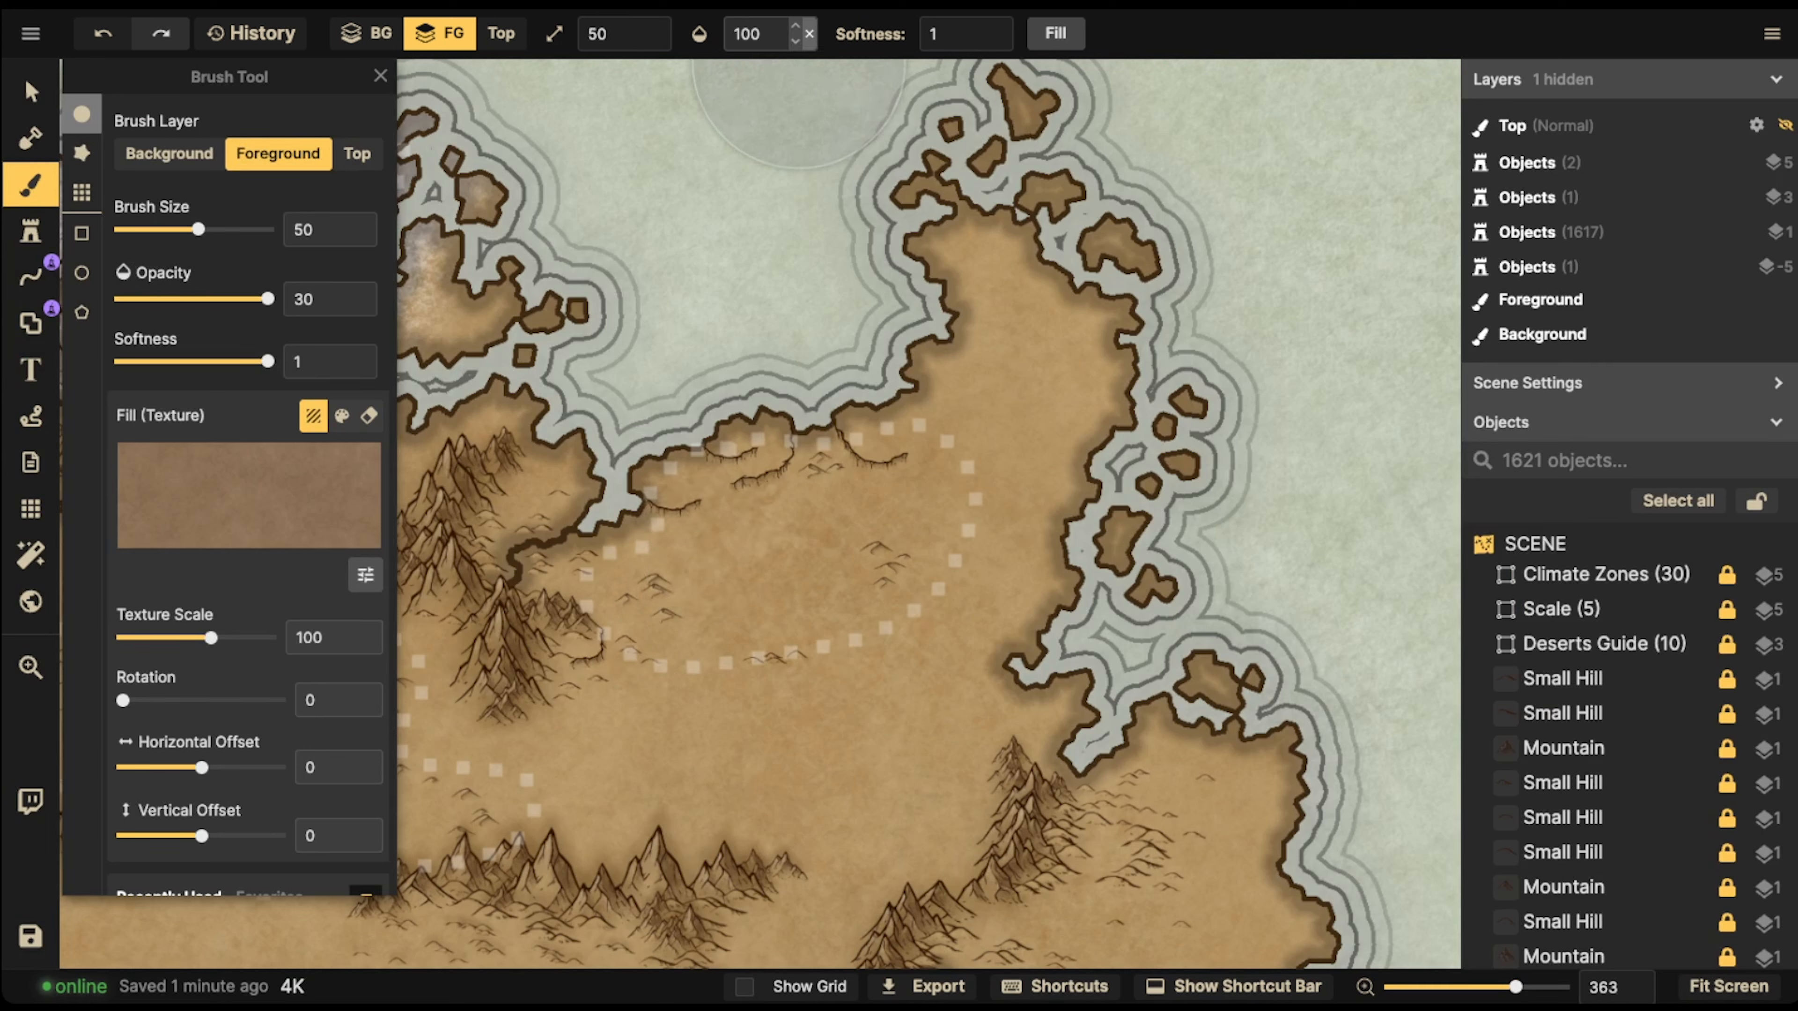
mouse_move(776, 502)
mouse_down()
mouse_move(622, 563)
mouse_move(683, 641)
mouse_move(902, 551)
mouse_move(683, 541)
mouse_move(629, 590)
mouse_move(782, 582)
mouse_move(863, 541)
mouse_move(702, 522)
mouse_up()
mouse_move(729, 461)
mouse_down()
mouse_move(516, 555)
mouse_move(542, 418)
mouse_move(884, 434)
mouse_move(890, 321)
mouse_move(901, 518)
mouse_move(539, 643)
mouse_move(520, 545)
mouse_move(978, 505)
mouse_move(944, 612)
mouse_move(581, 570)
mouse_move(763, 423)
mouse_up()
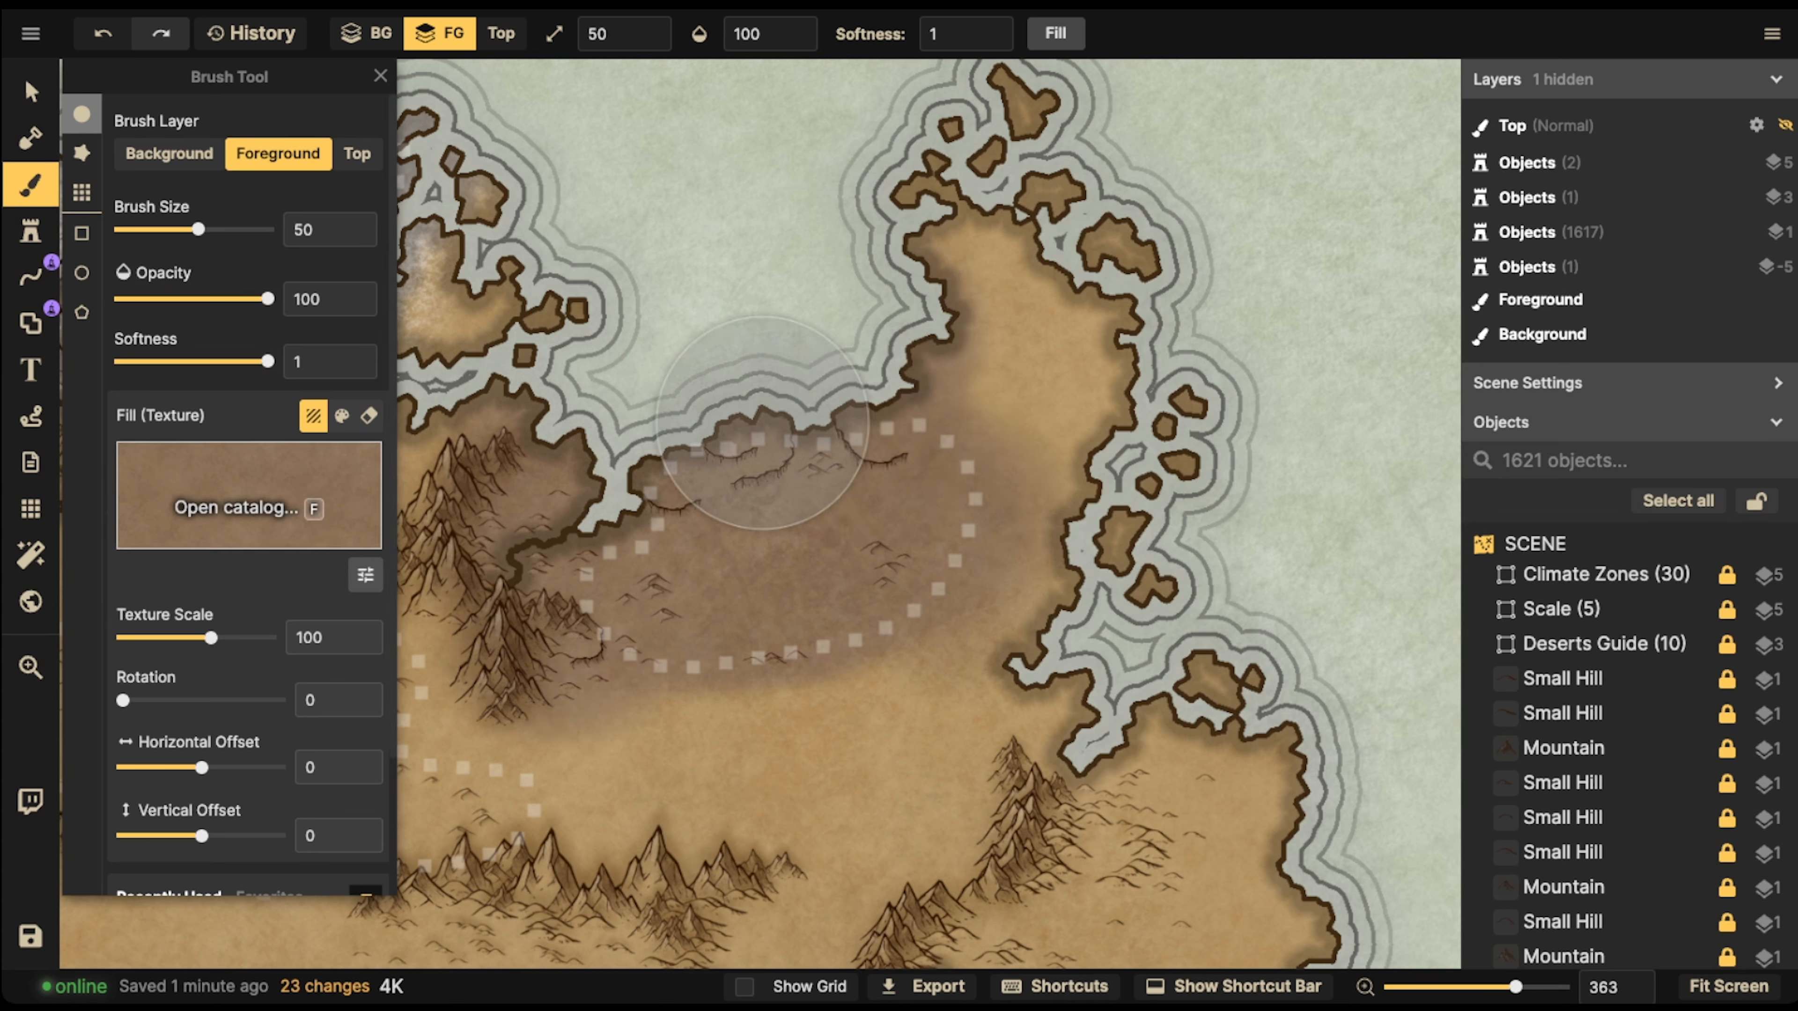
Switch the brush fill to the darker Snow overlay texture and set its brightness to 0
key(f)
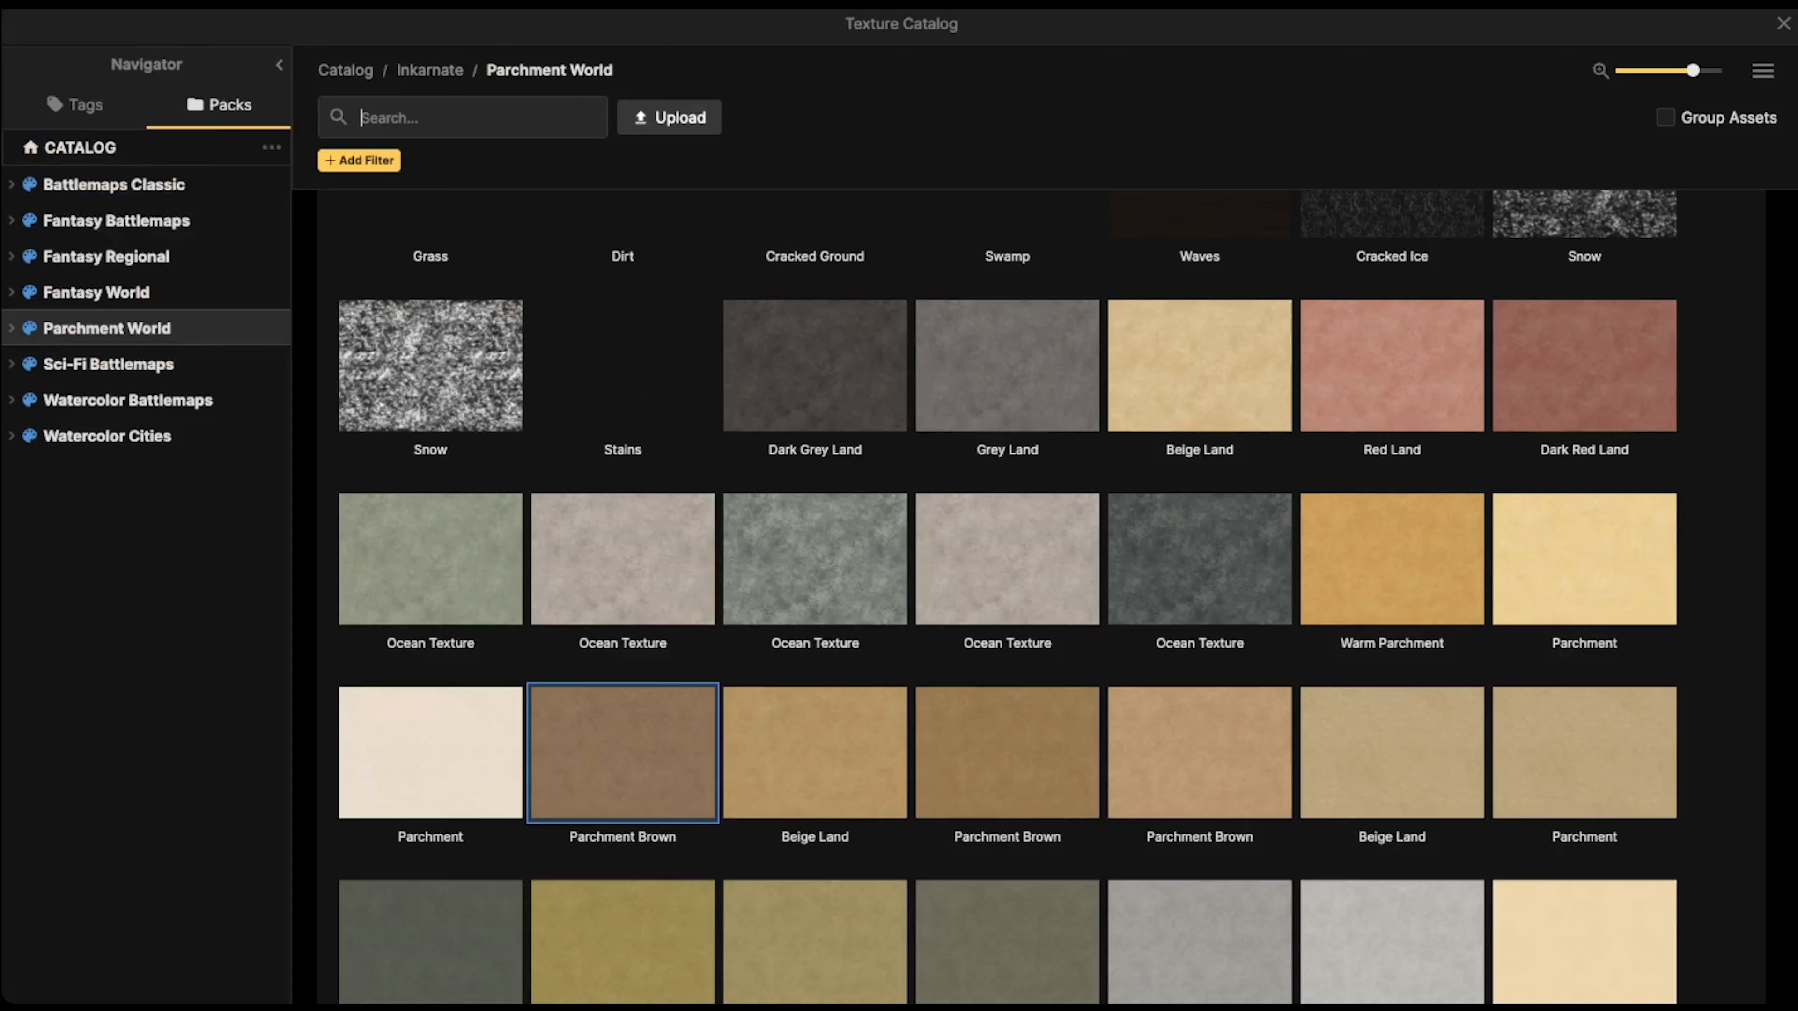
scroll(425, 354, up, 3)
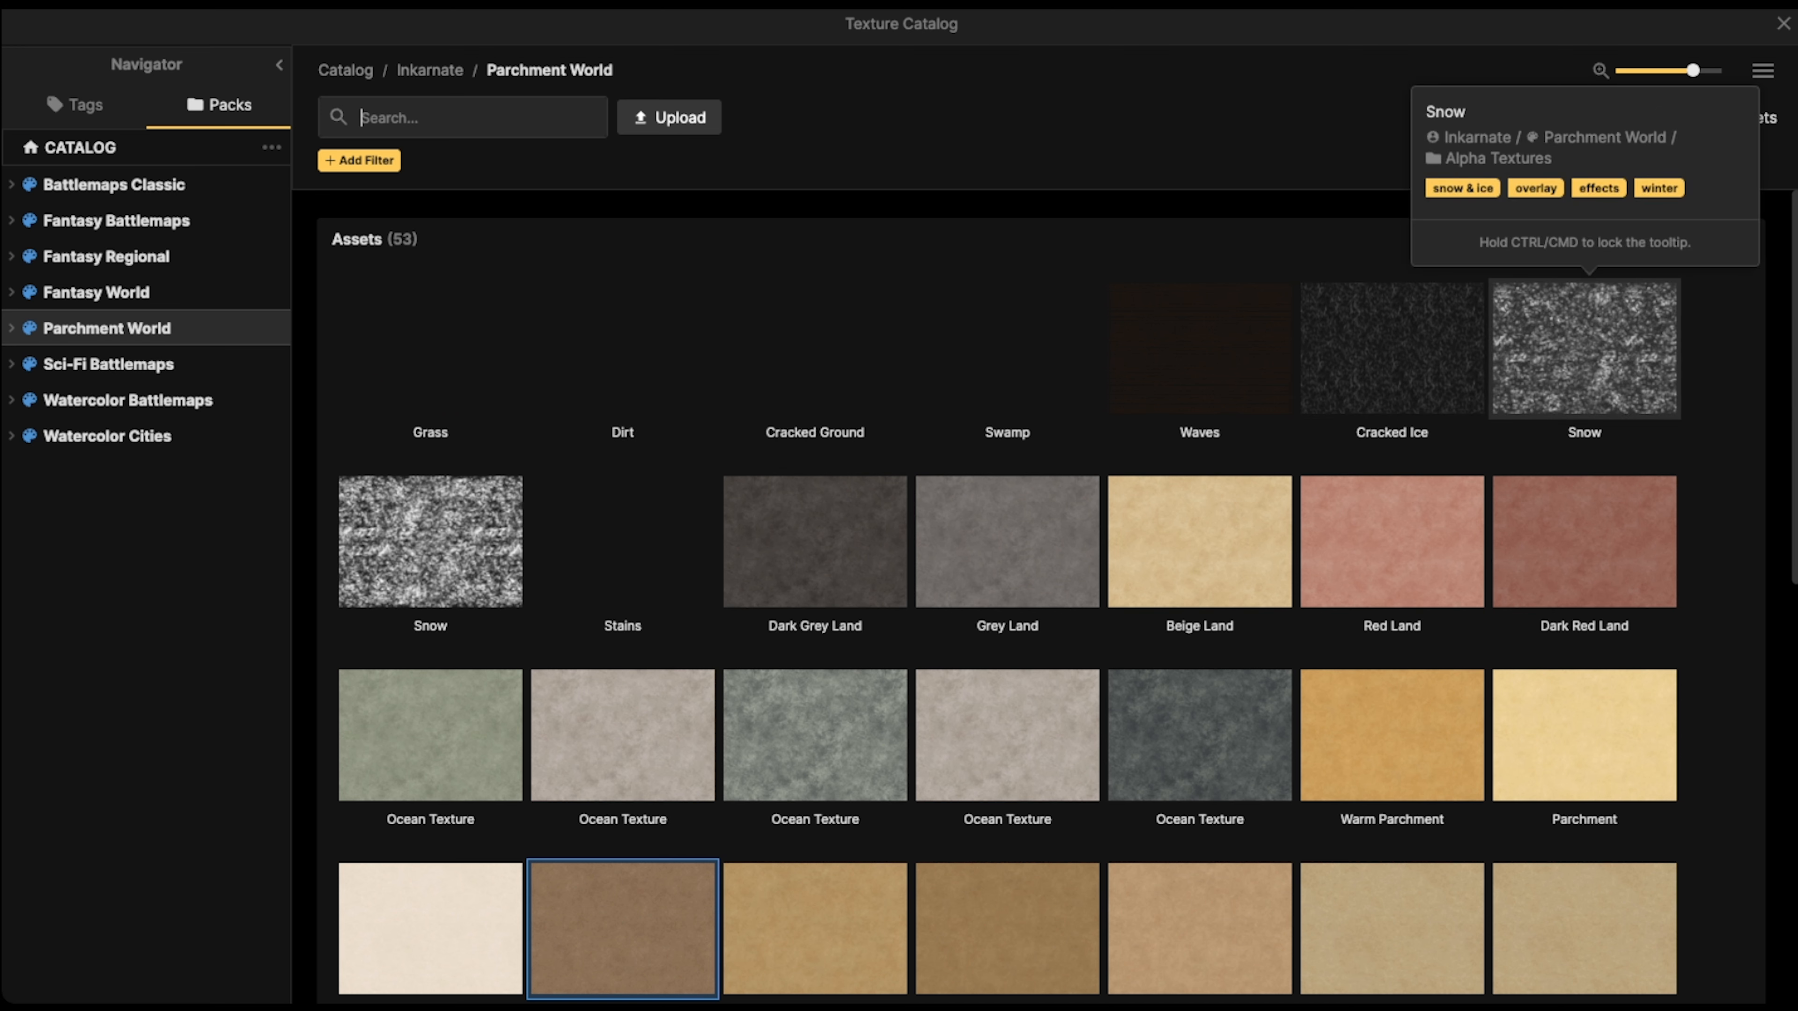
click(1584, 347)
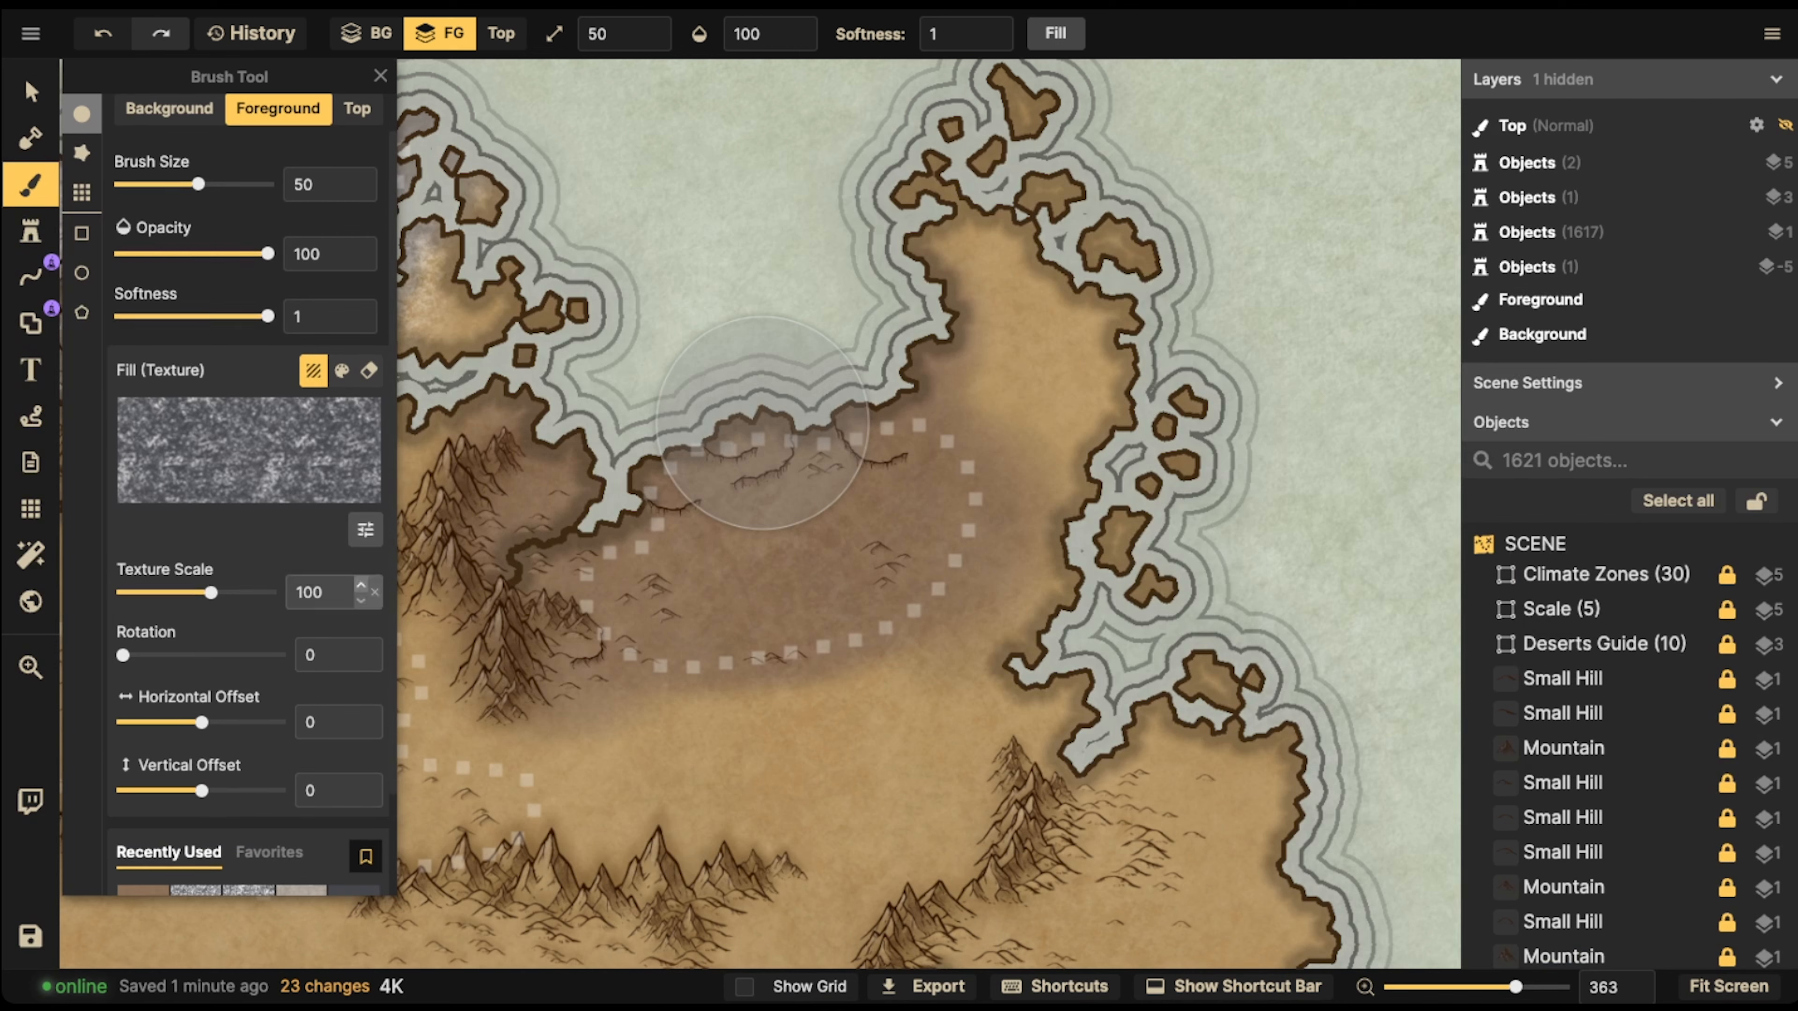
click(365, 530)
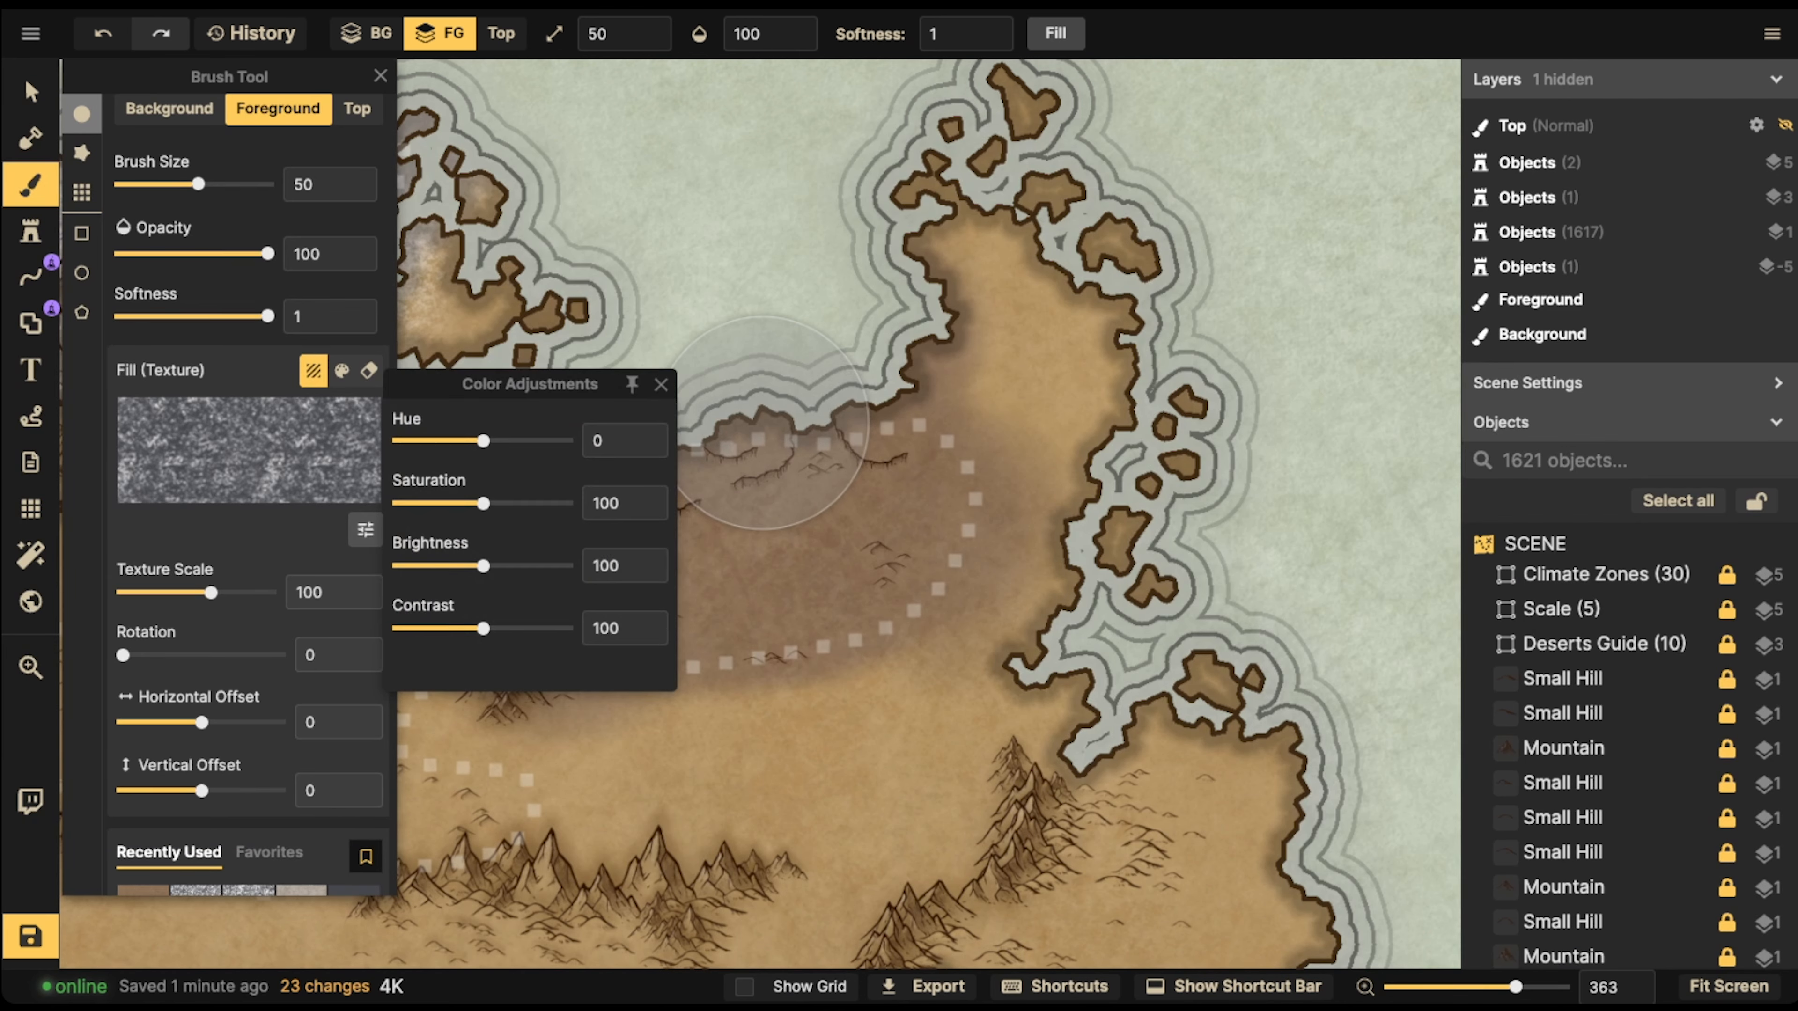
drag(483, 565, 398, 565)
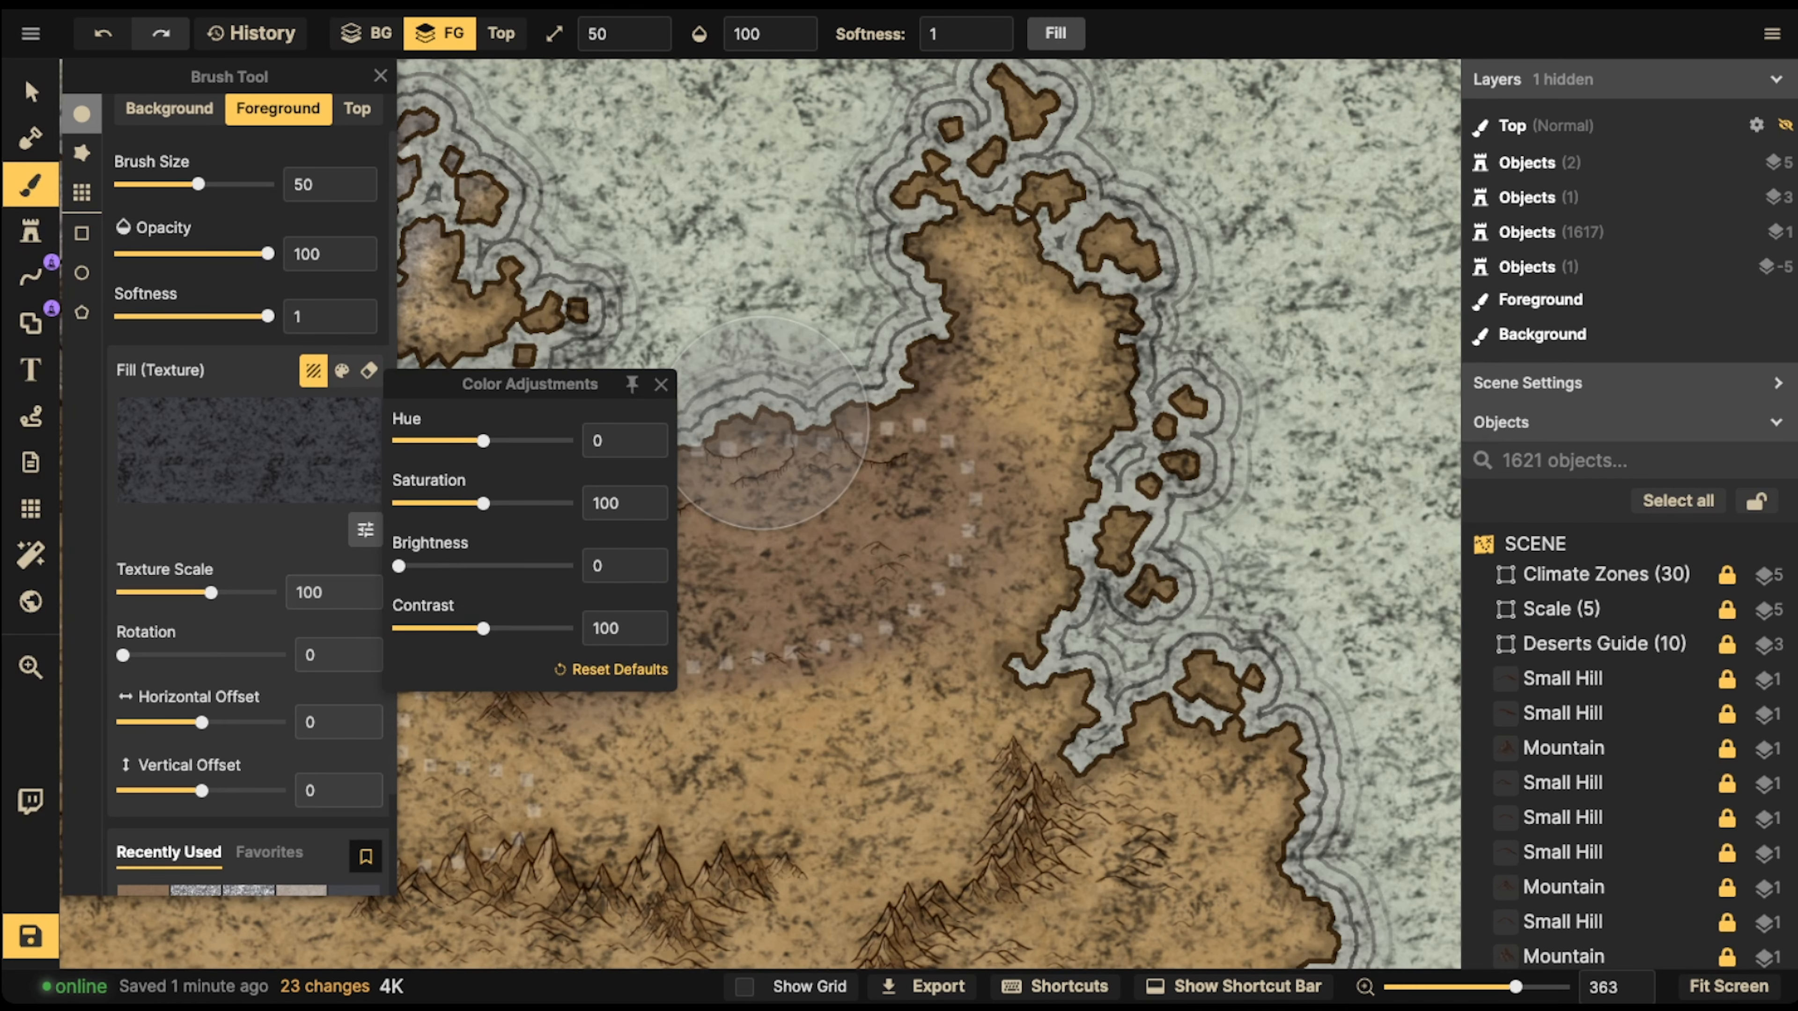
Set the dark Snow overlay's texture scale to 59.9 and the brush opacity to 29
drag(211, 592, 194, 593)
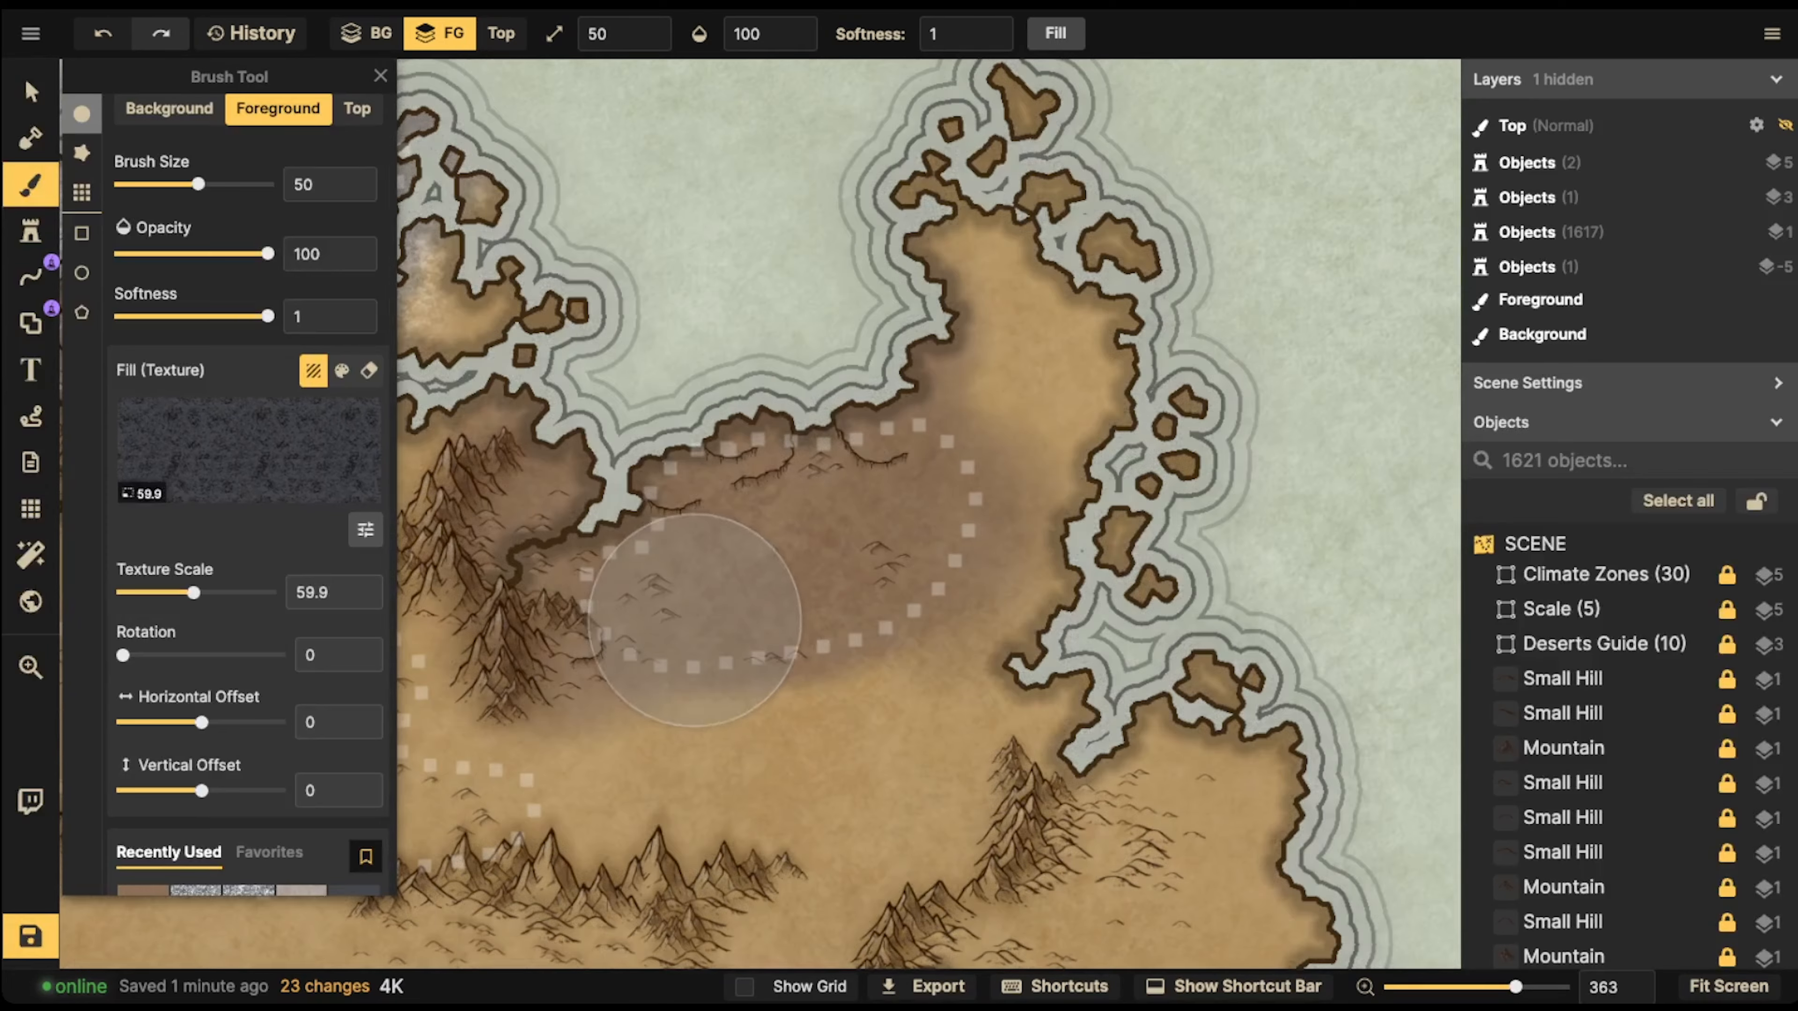
click(758, 34)
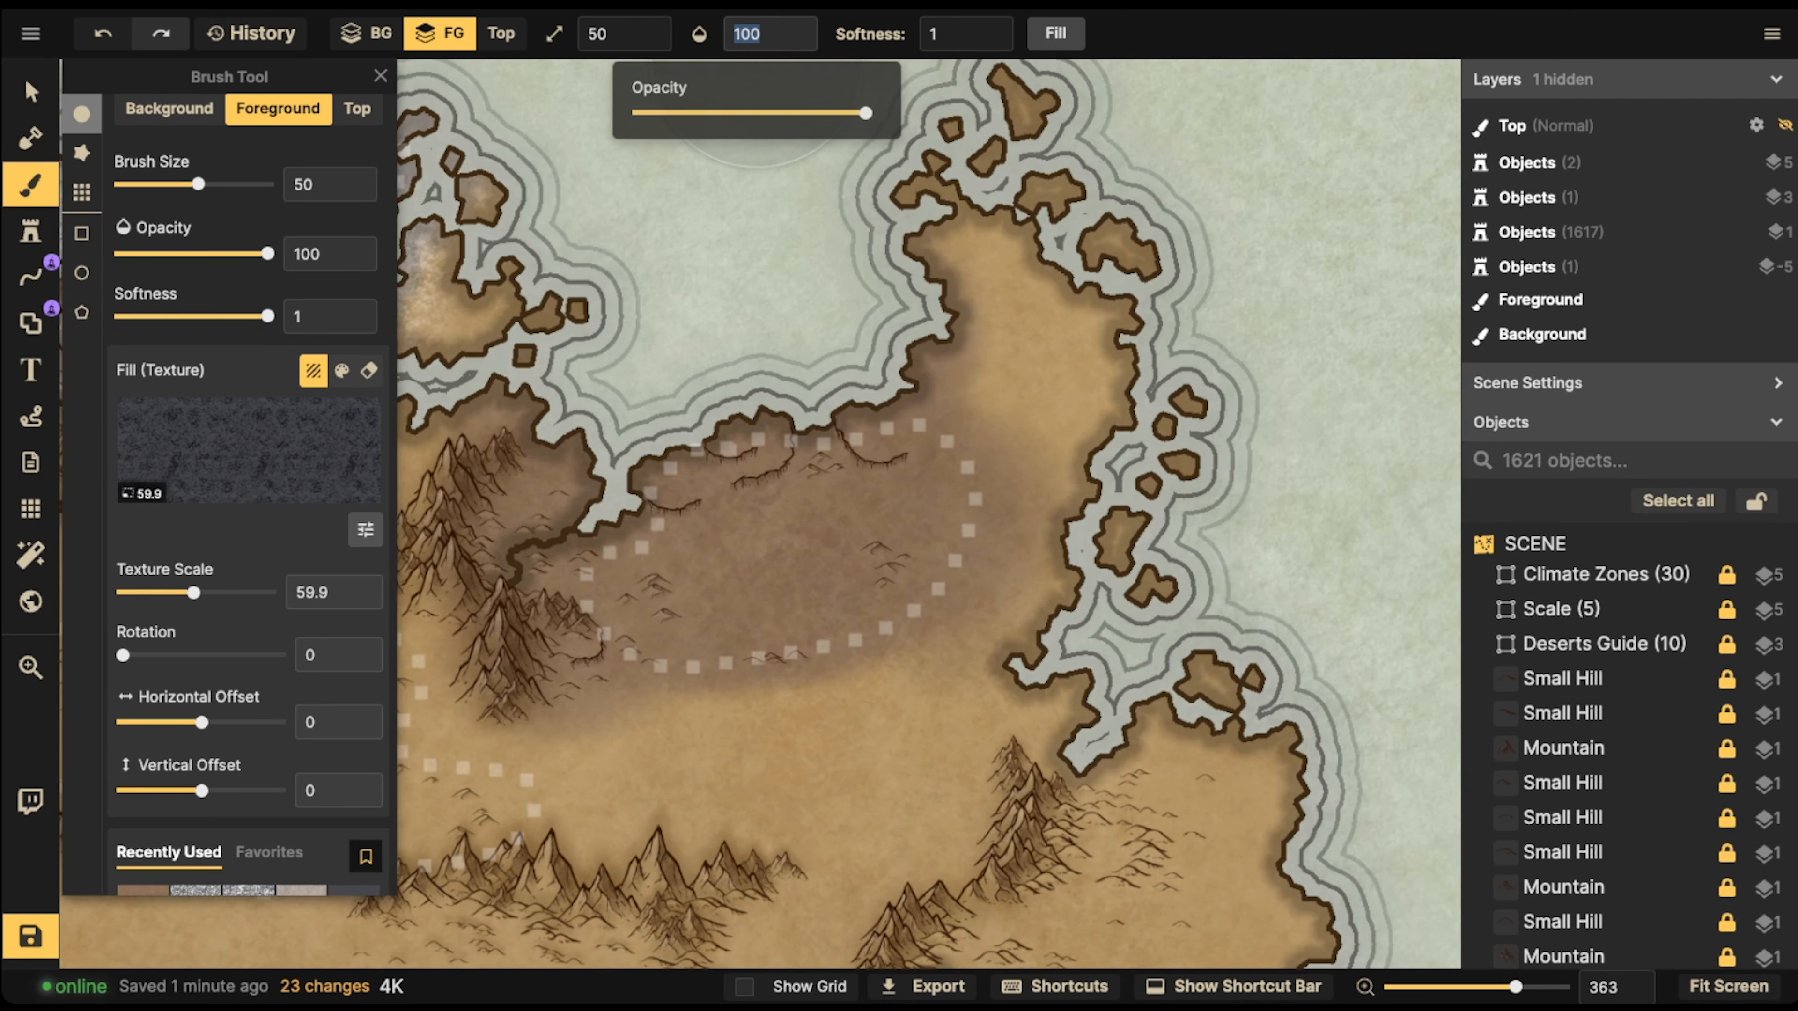
drag(865, 113, 704, 112)
text(32)
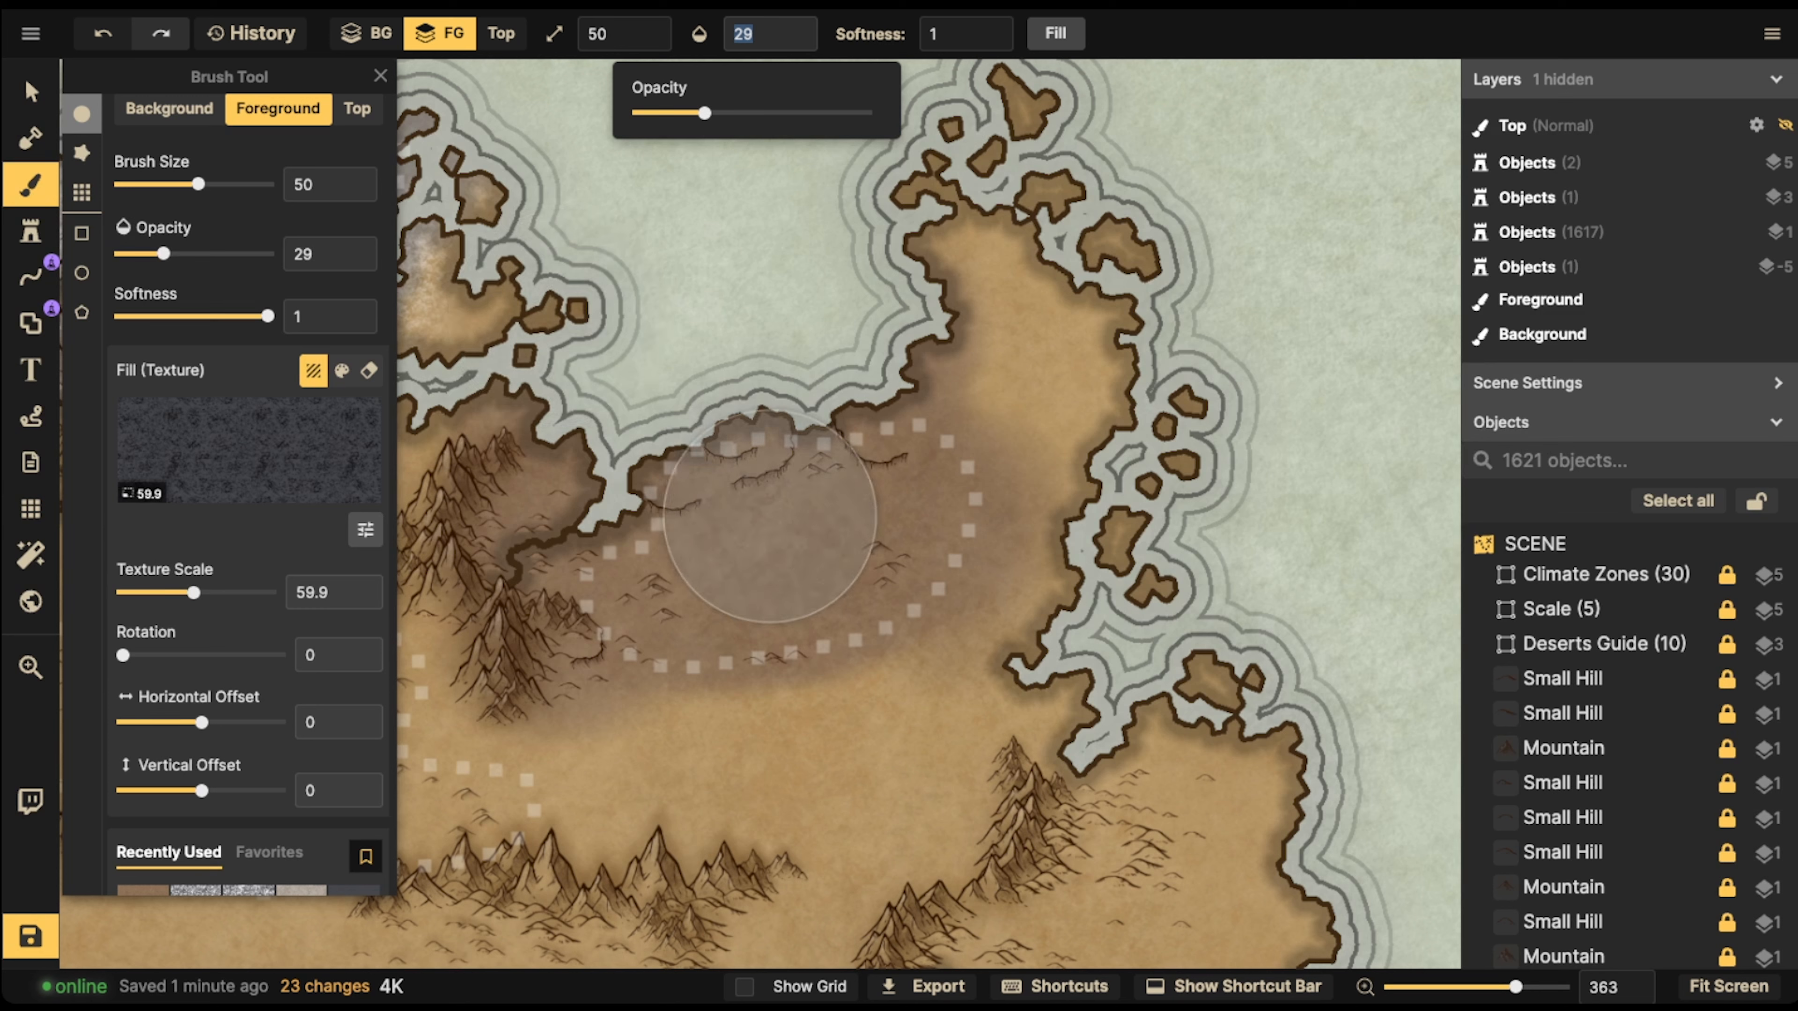
Dab the dark Snow speckles across the brown northeastern desert, including the mountains along its western side and its southern edge
click(770, 515)
click(763, 511)
click(748, 513)
click(733, 514)
click(720, 514)
click(740, 504)
click(741, 508)
click(714, 513)
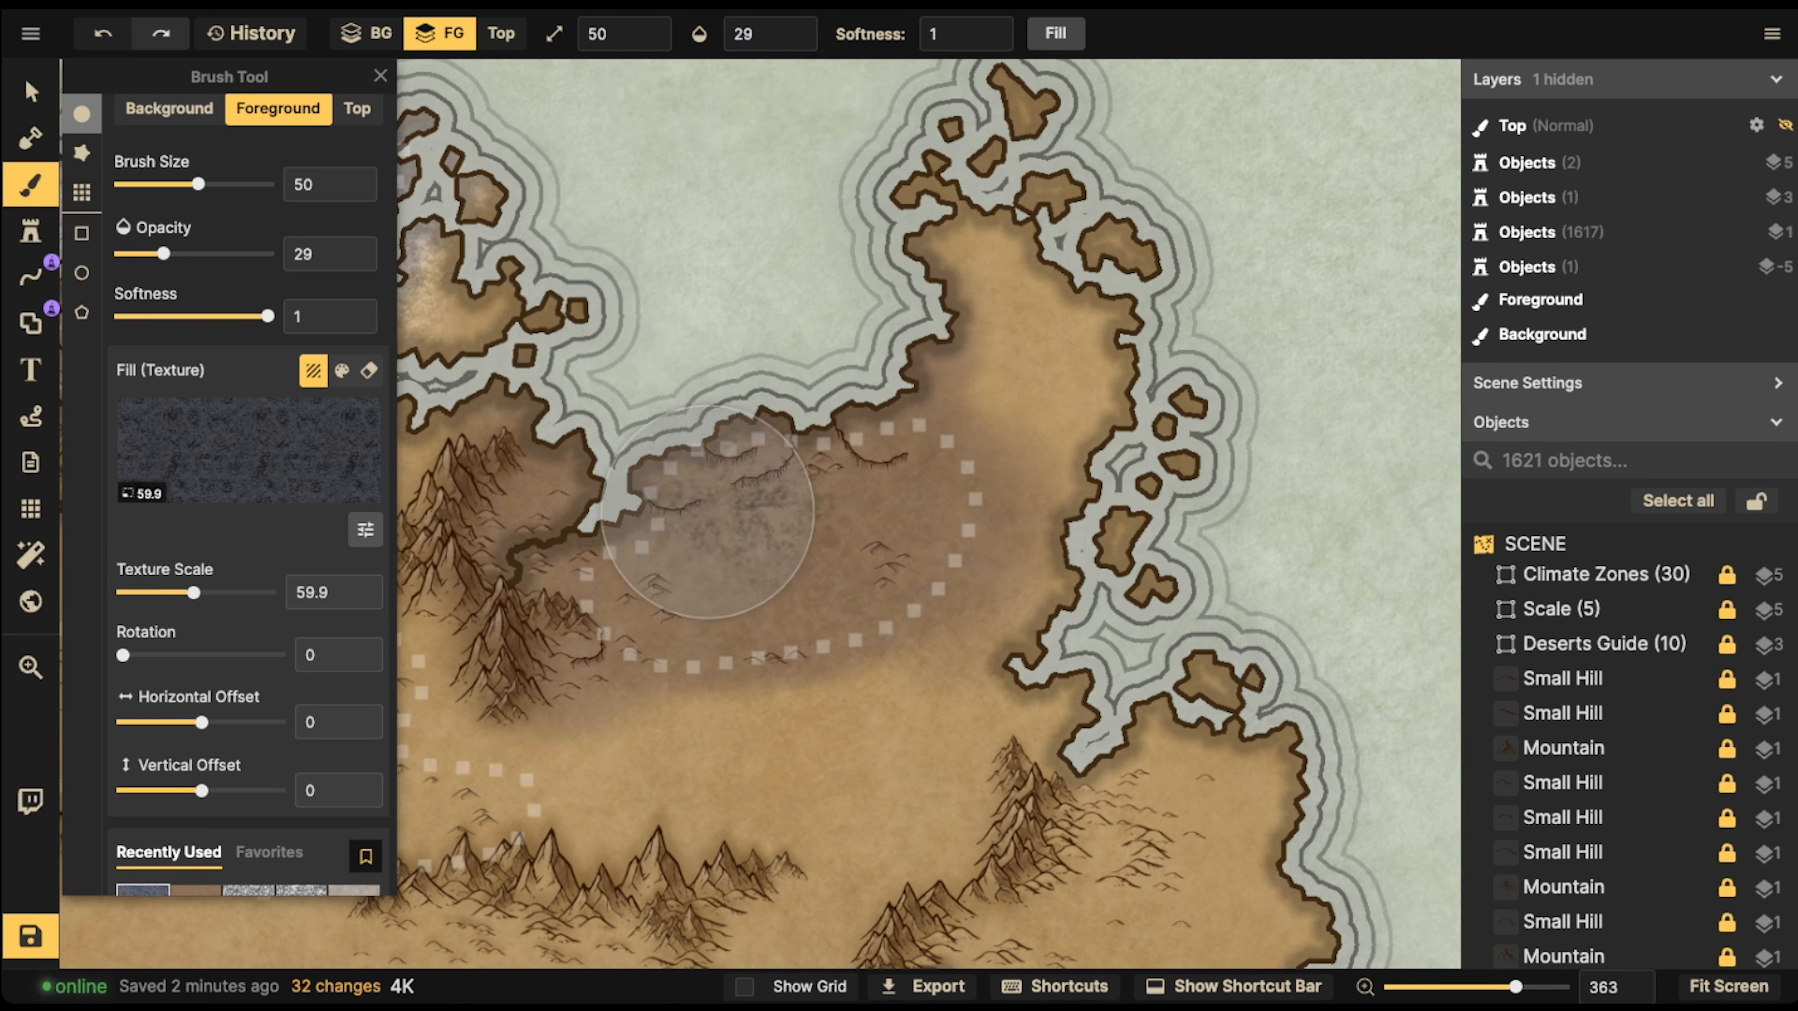
click(751, 511)
click(859, 531)
click(872, 542)
click(658, 562)
click(682, 514)
click(625, 504)
click(556, 483)
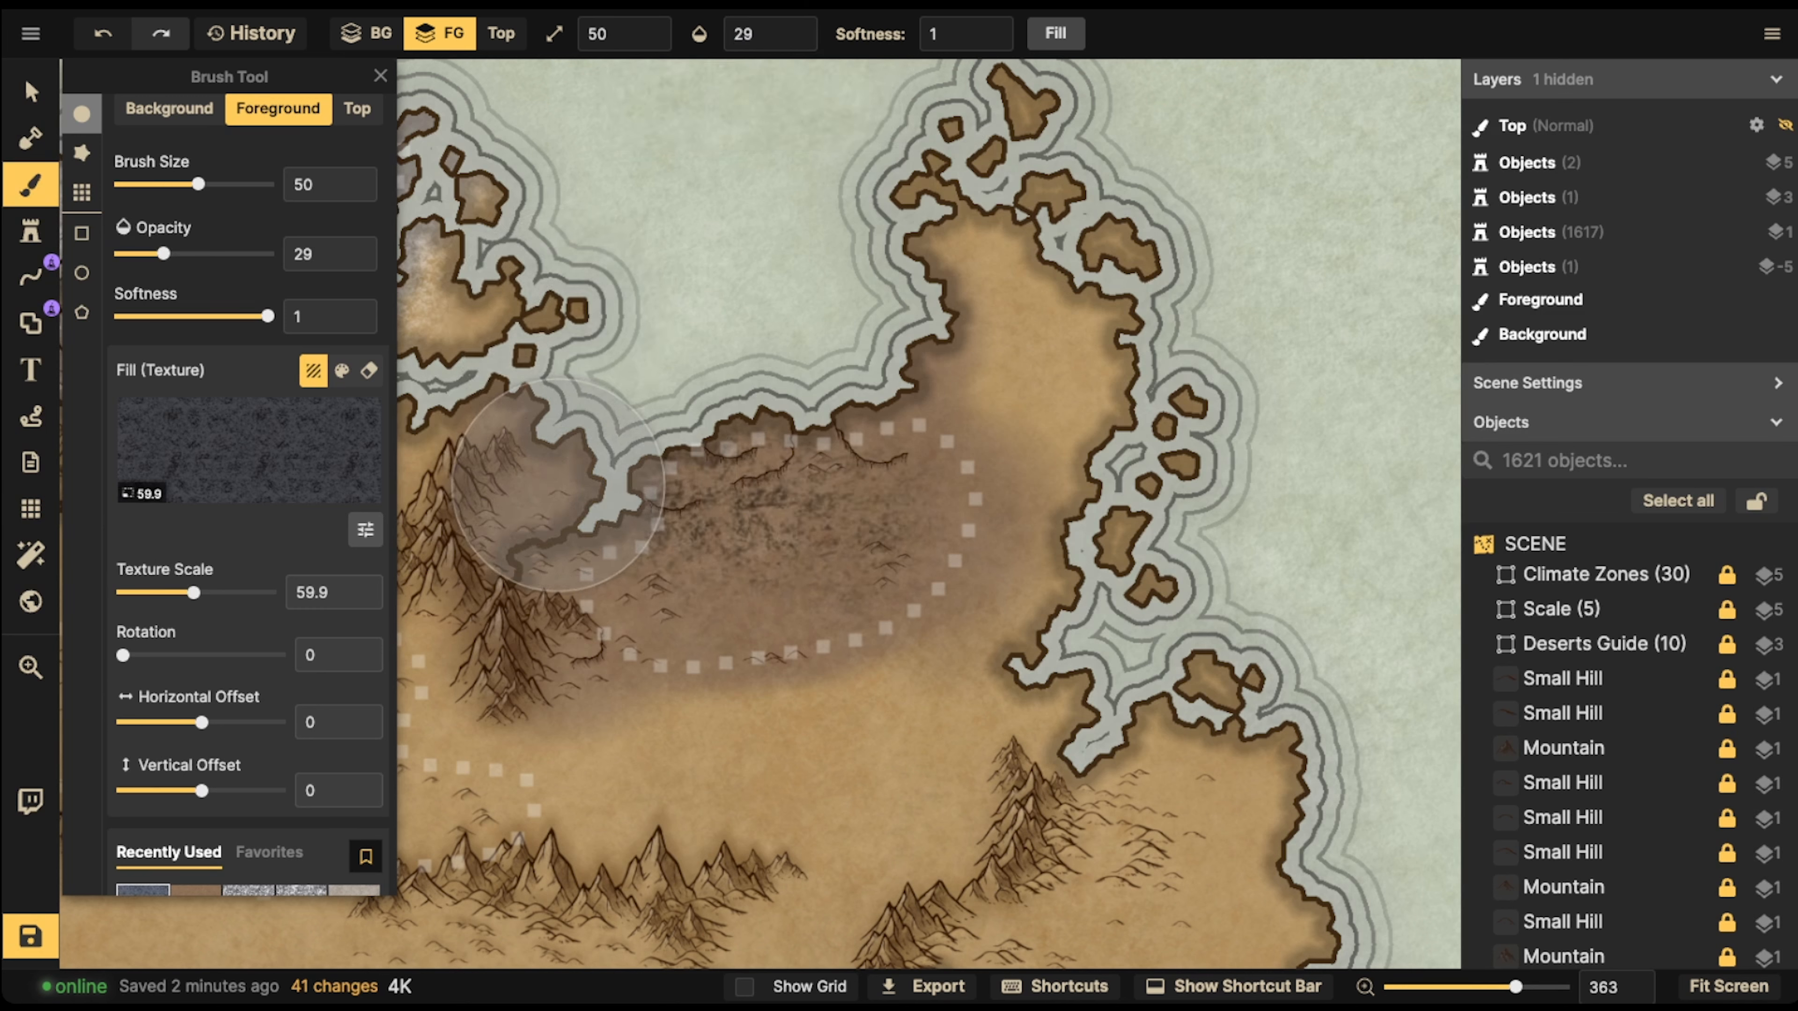
click(556, 490)
click(543, 525)
click(548, 490)
click(515, 552)
click(638, 585)
click(628, 609)
click(610, 631)
click(601, 635)
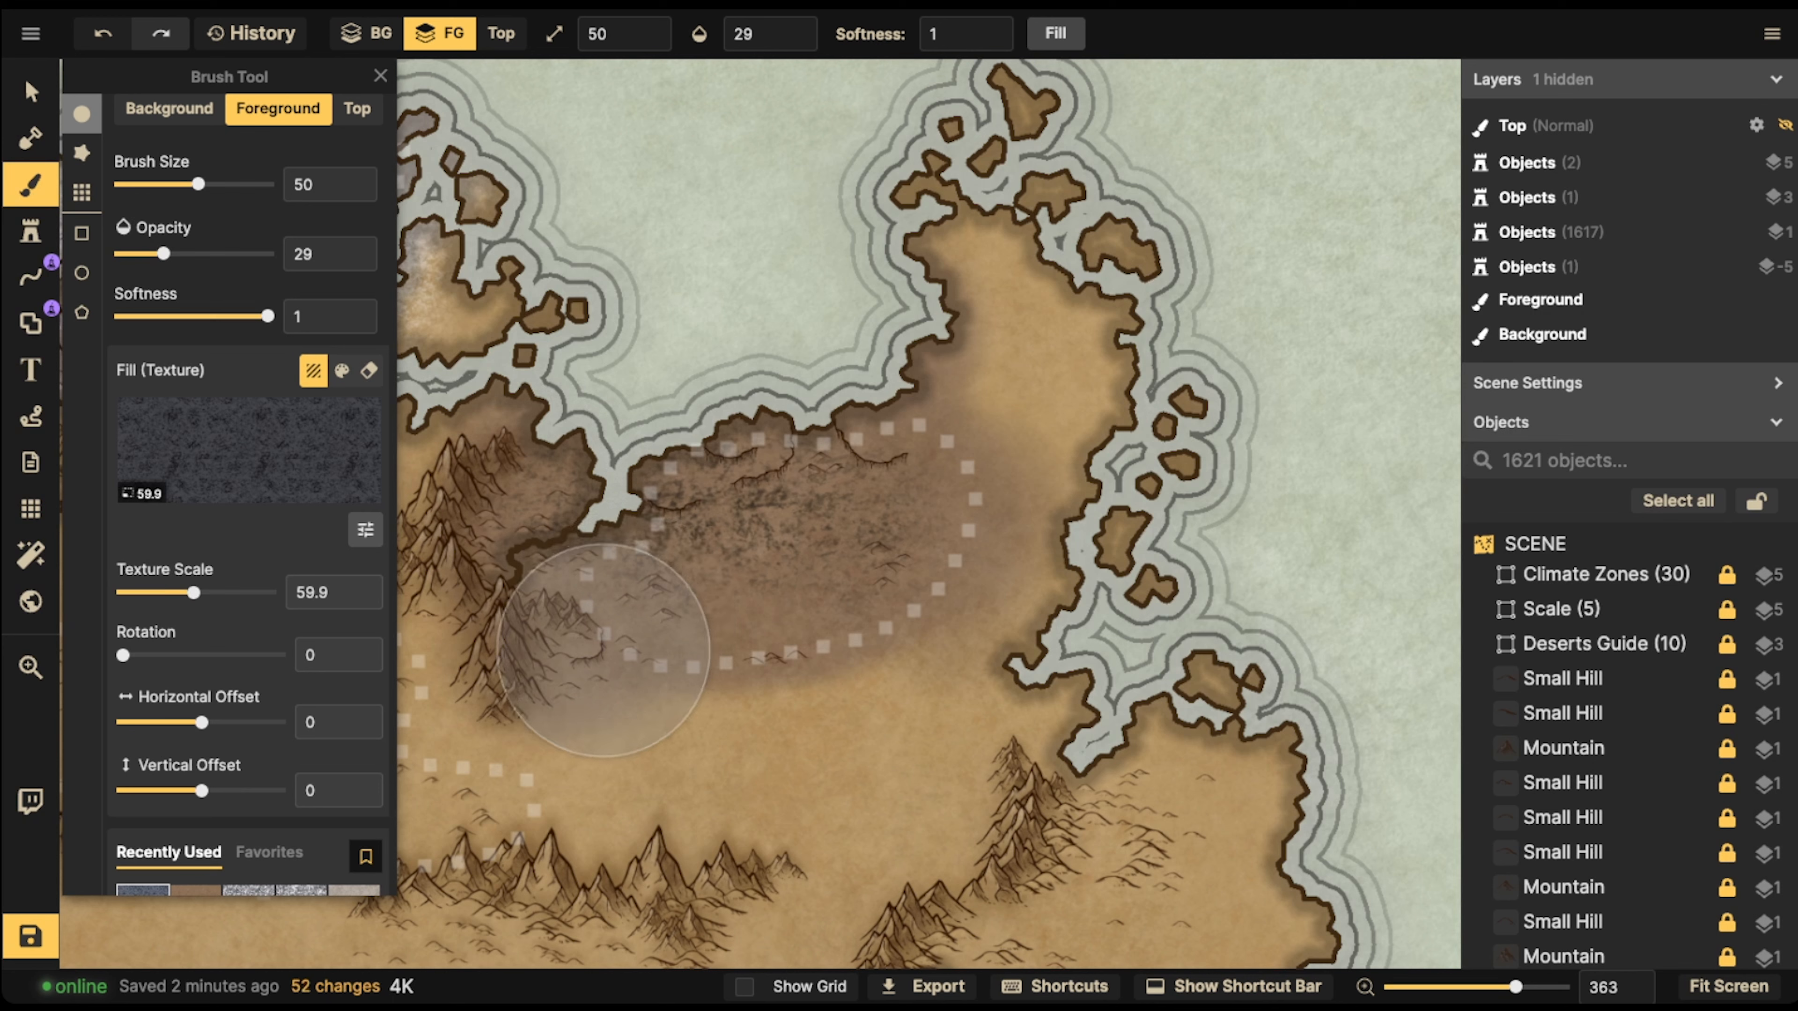
click(559, 644)
click(634, 632)
click(713, 628)
click(788, 637)
click(624, 645)
click(569, 604)
click(784, 518)
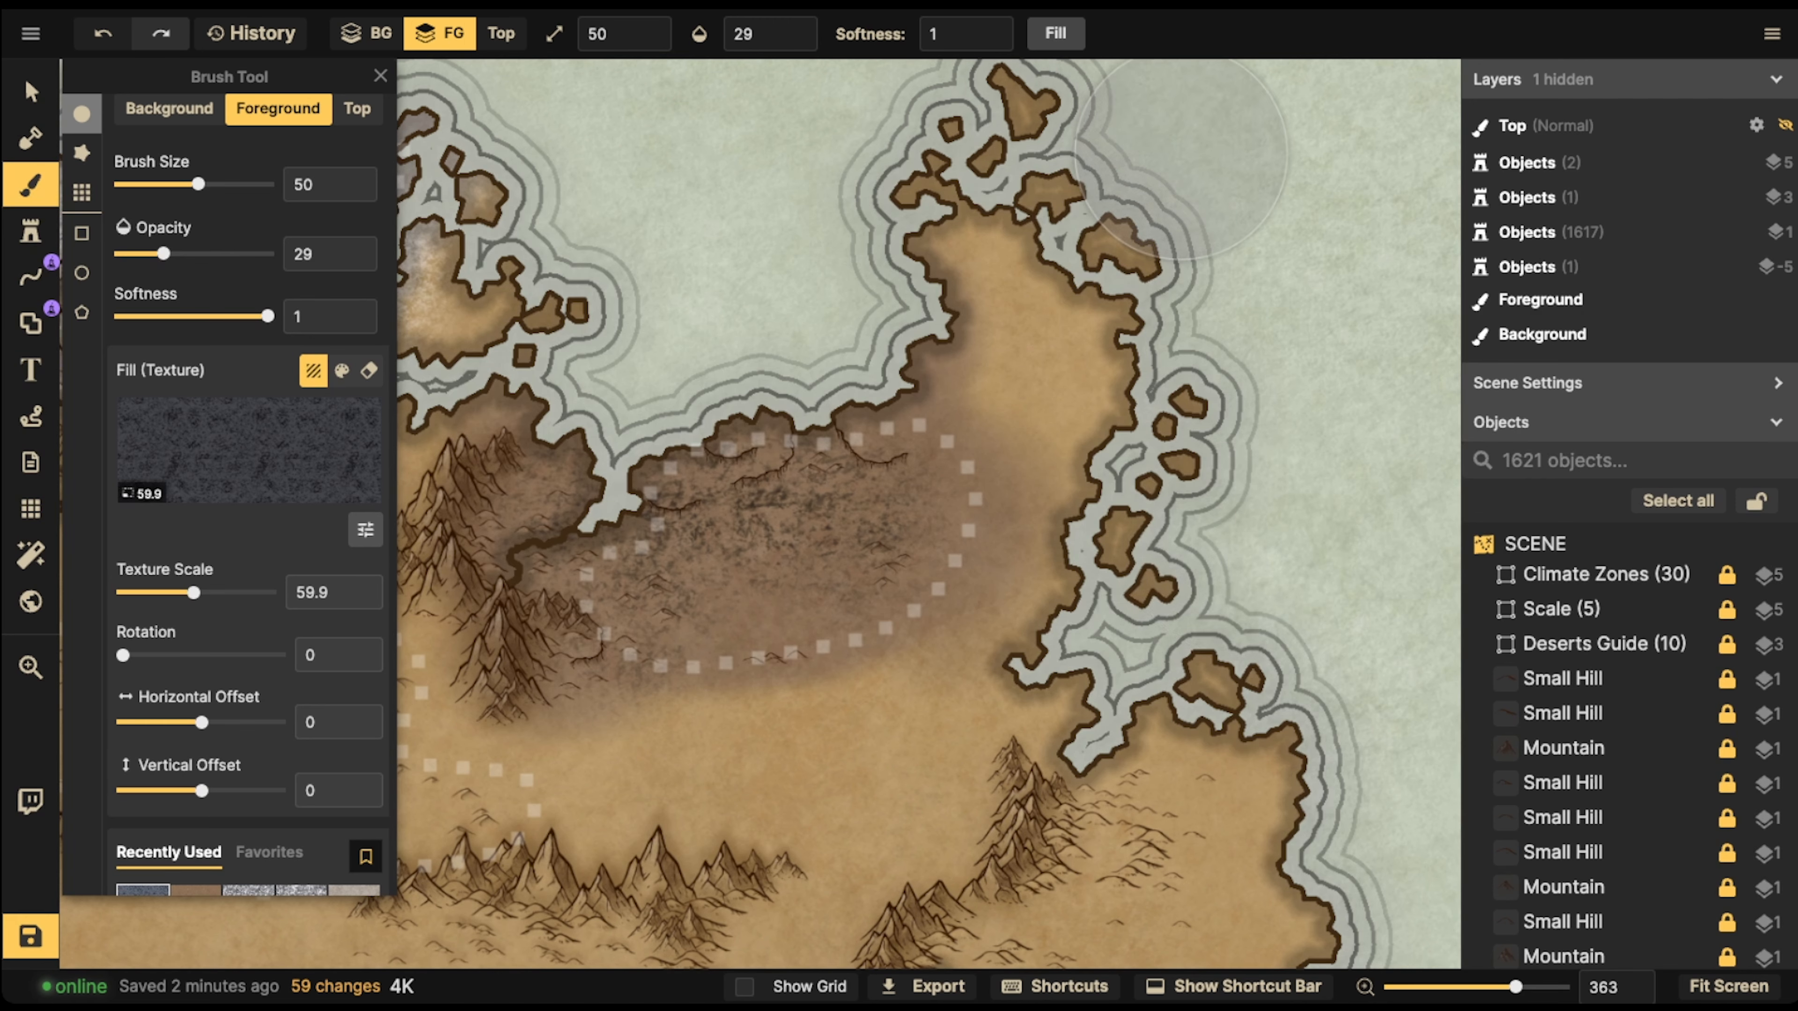
Leave the brush and examine the speckled northeastern desert against the whole map, ending at the central dotted desert
key(v)
scroll(701, 464, down, 2)
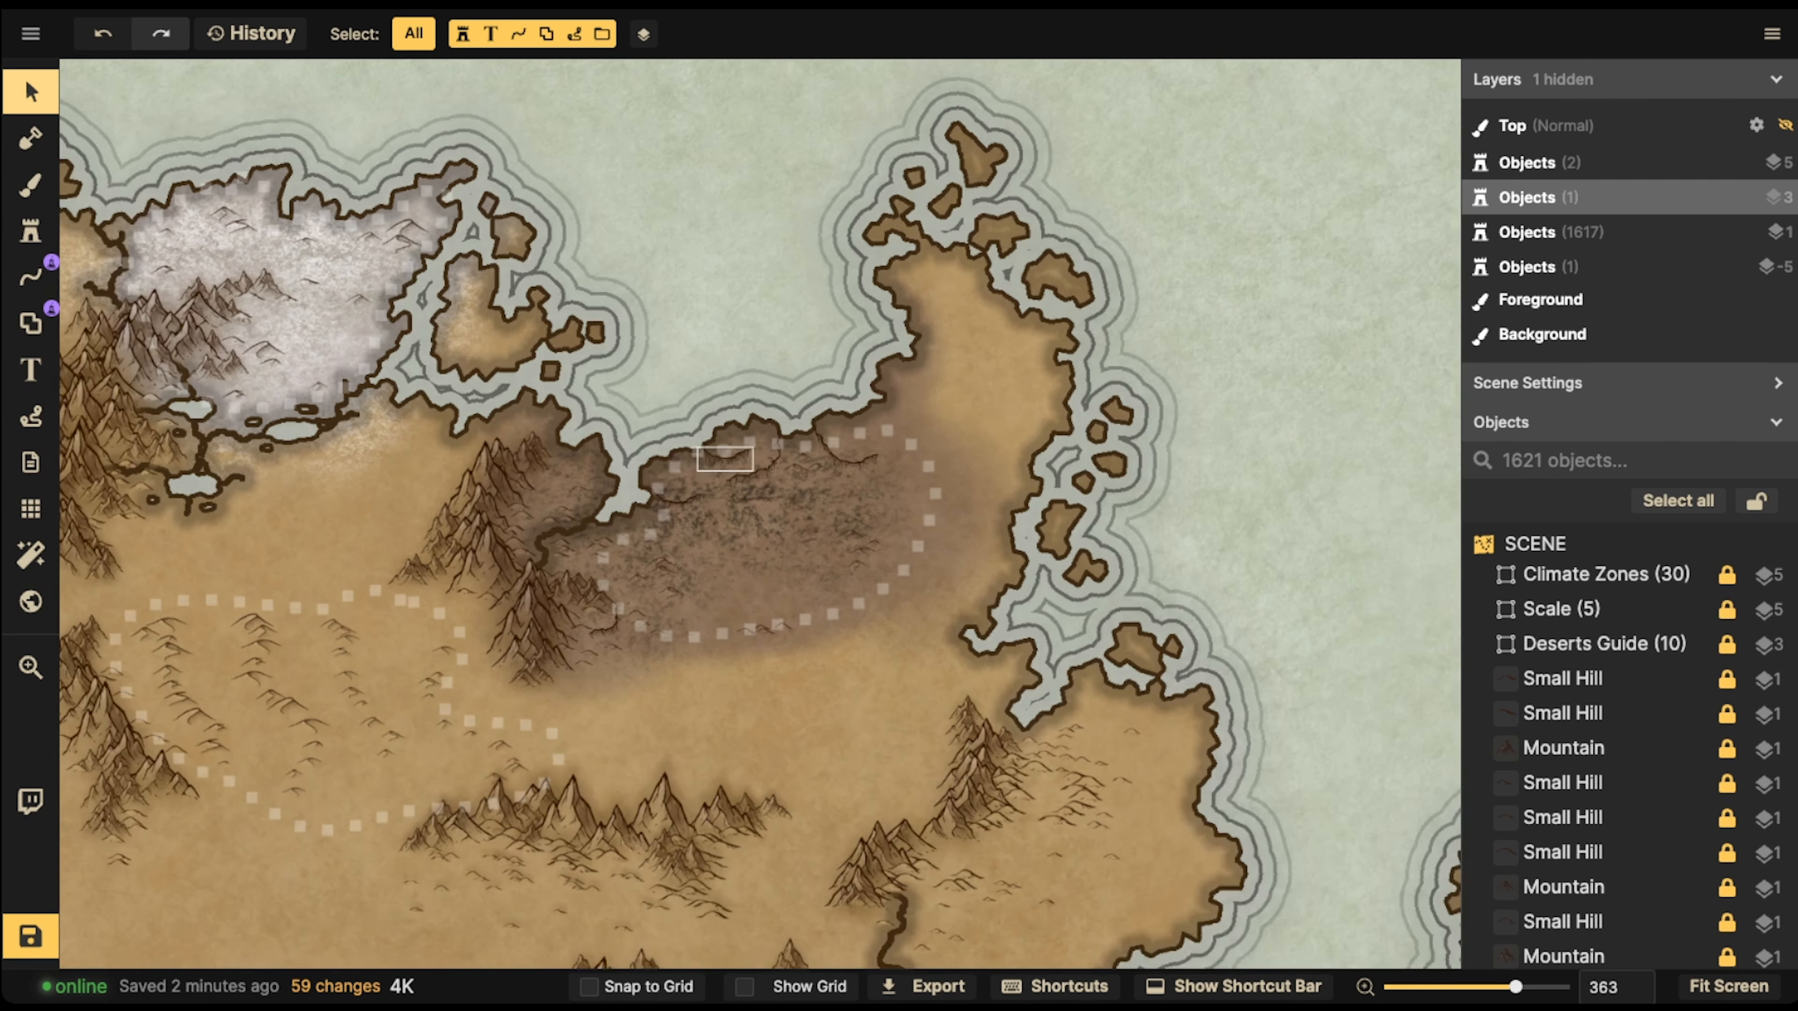
scroll(704, 459, down, 15)
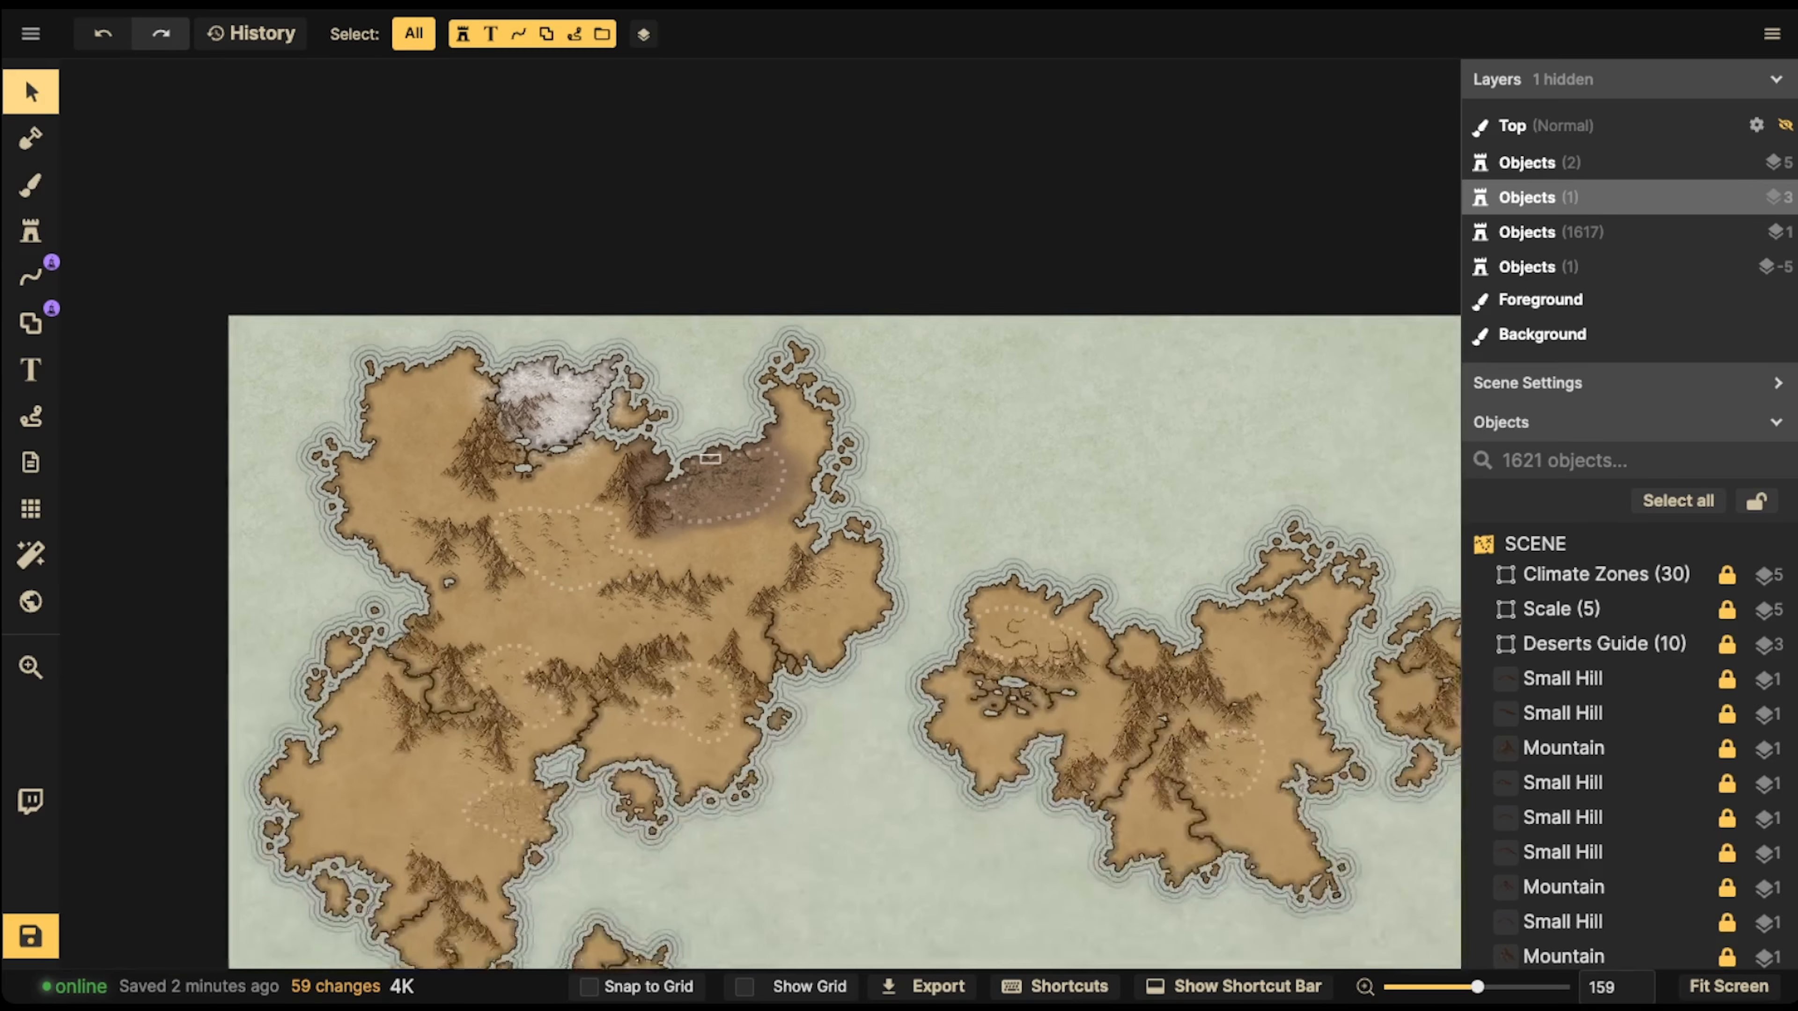
key(space)
drag(704, 459, 745, 373)
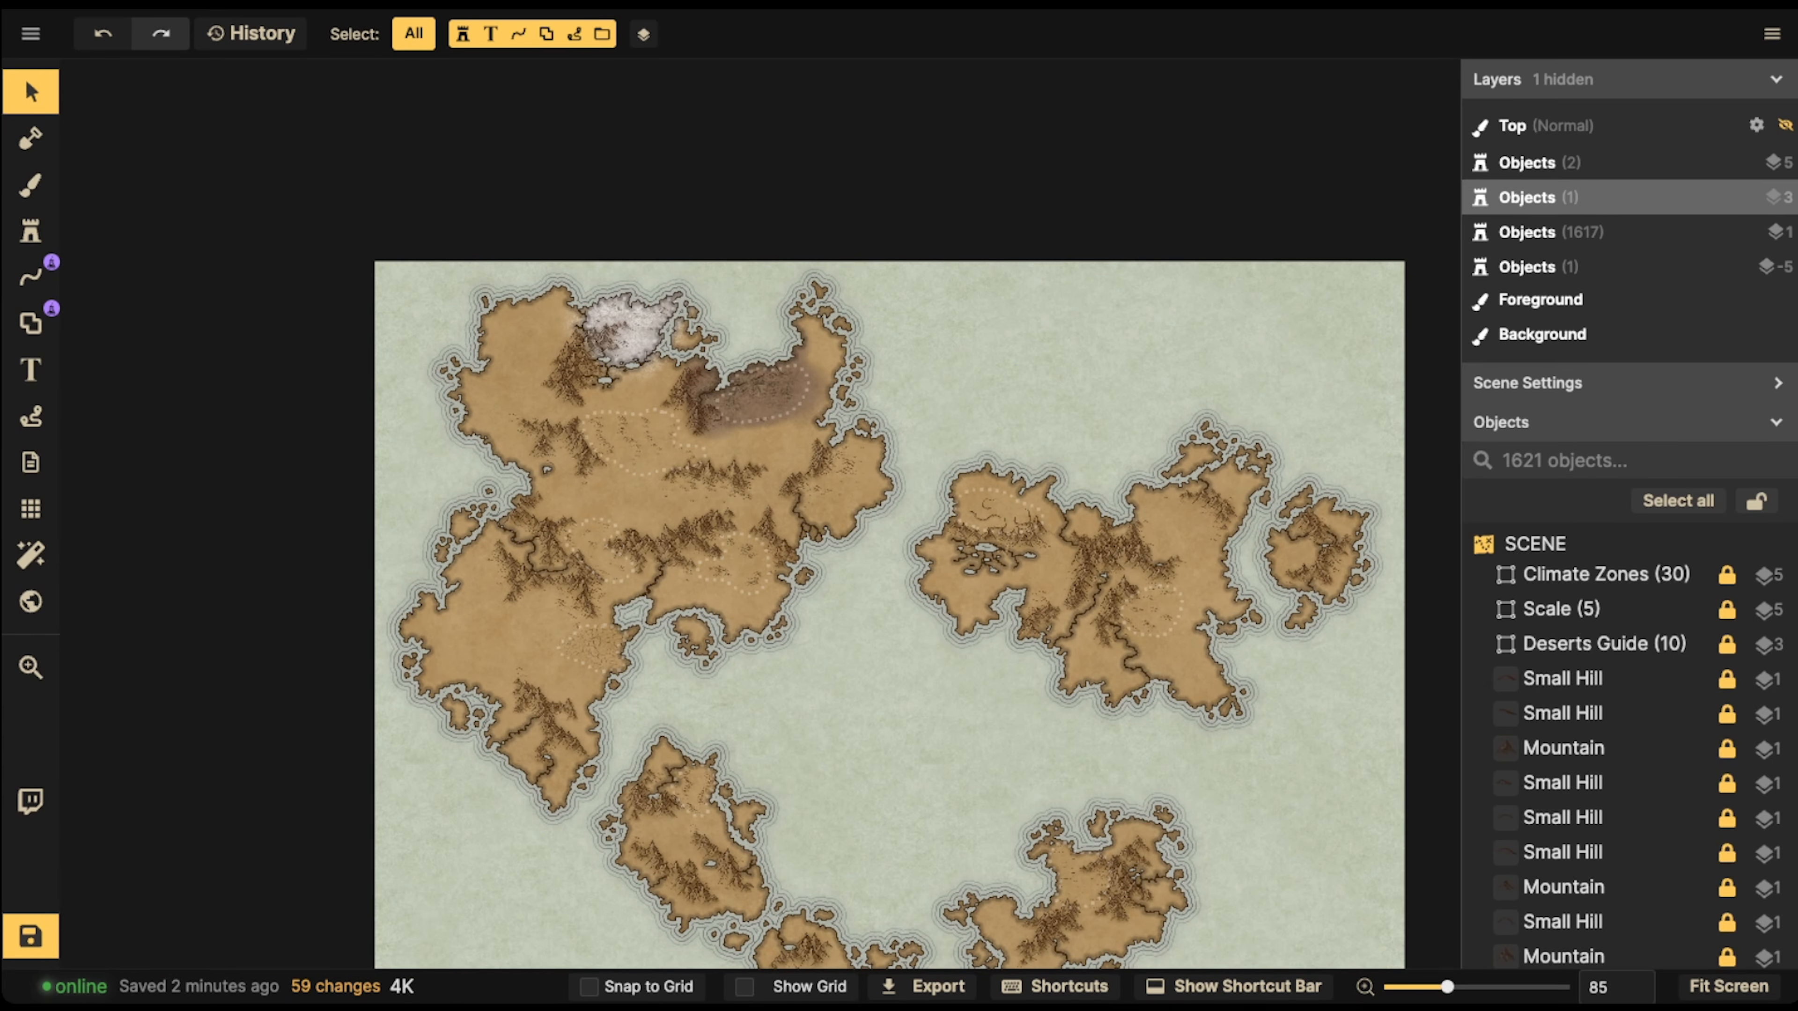
scroll(636, 457, up, 10)
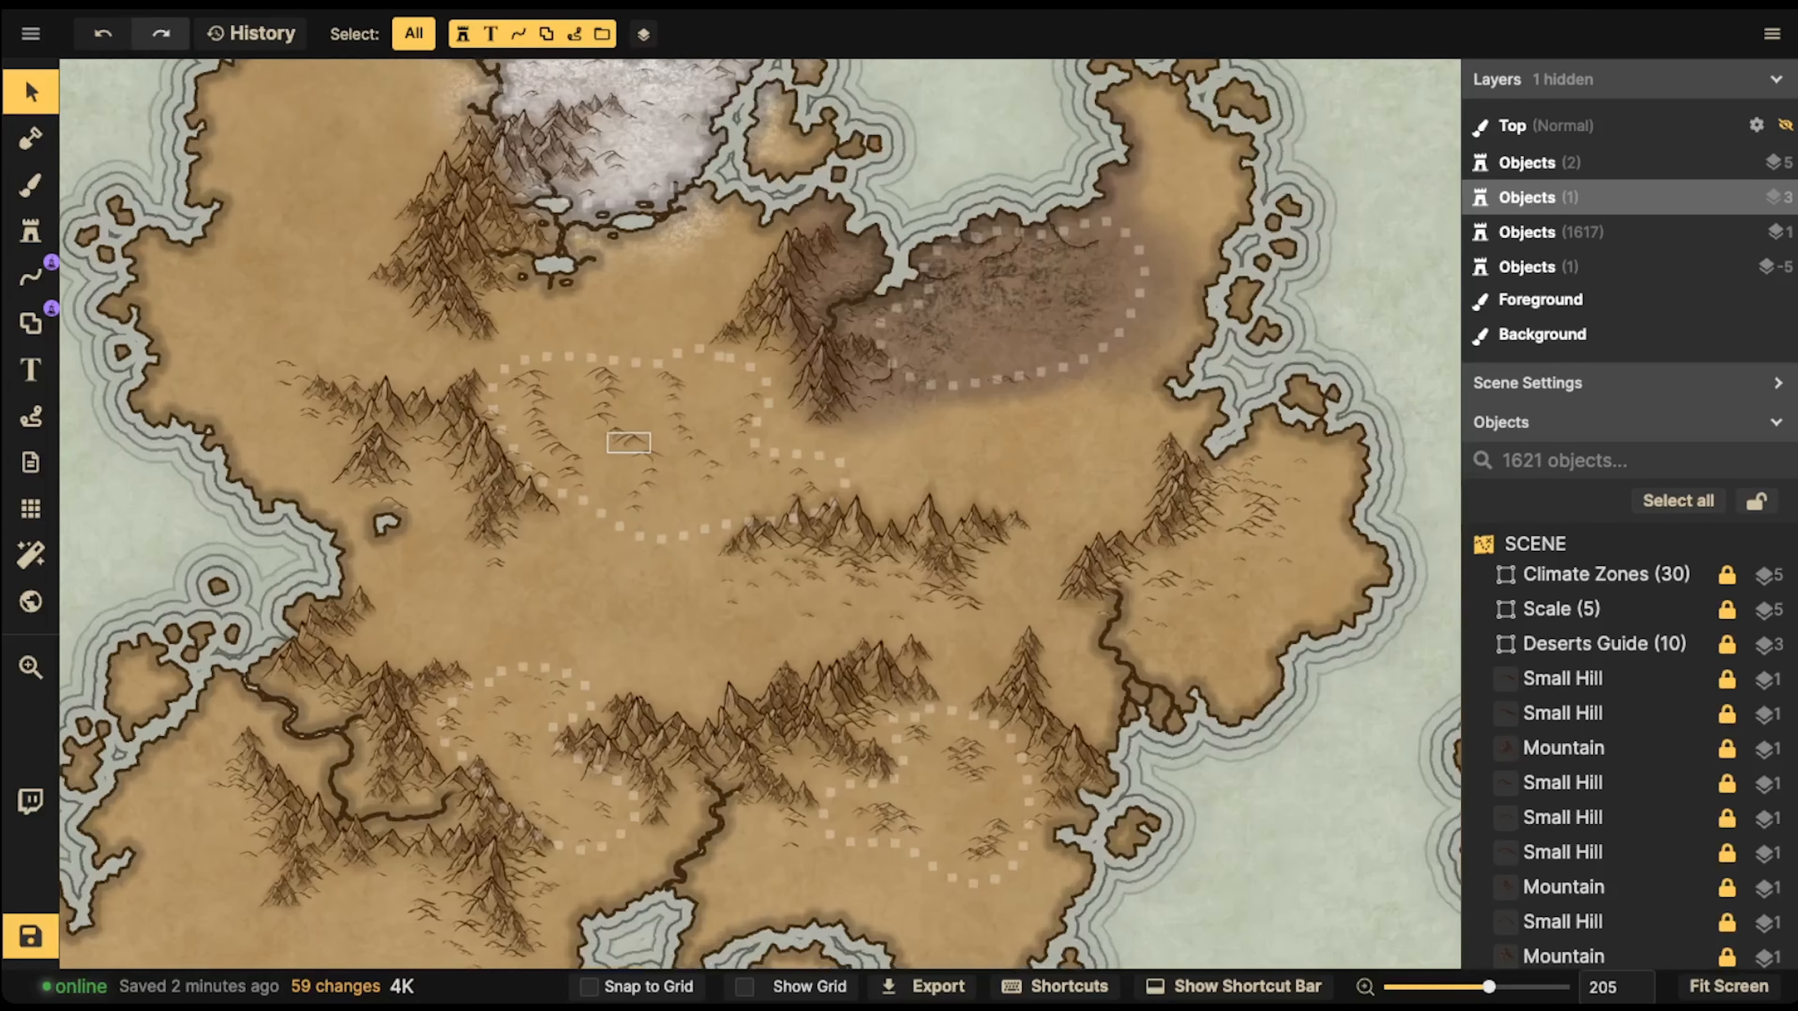
scroll(636, 454, up, 4)
scroll(636, 454, down, 3)
drag(636, 454, 626, 544)
scroll(658, 538, up, 3)
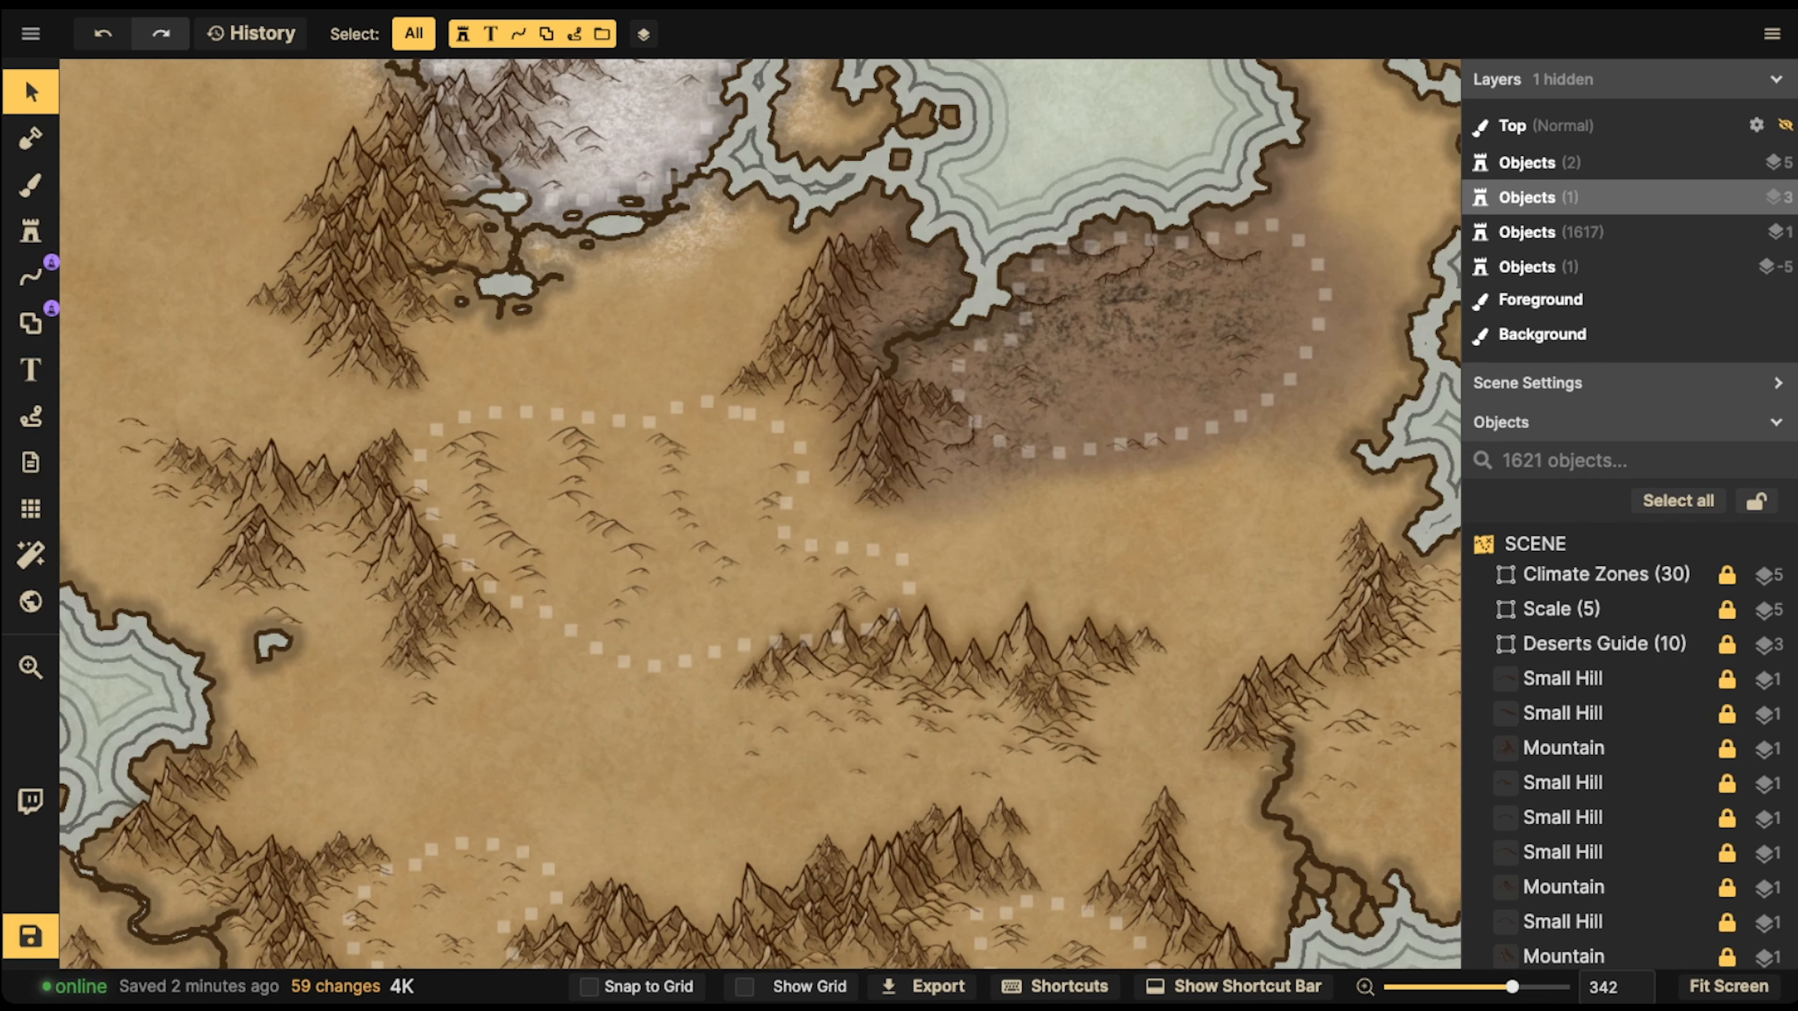
Return to the brush and choose the pale yellow Parchment Stained texture from the Parchment World pack as its fill
click(31, 231)
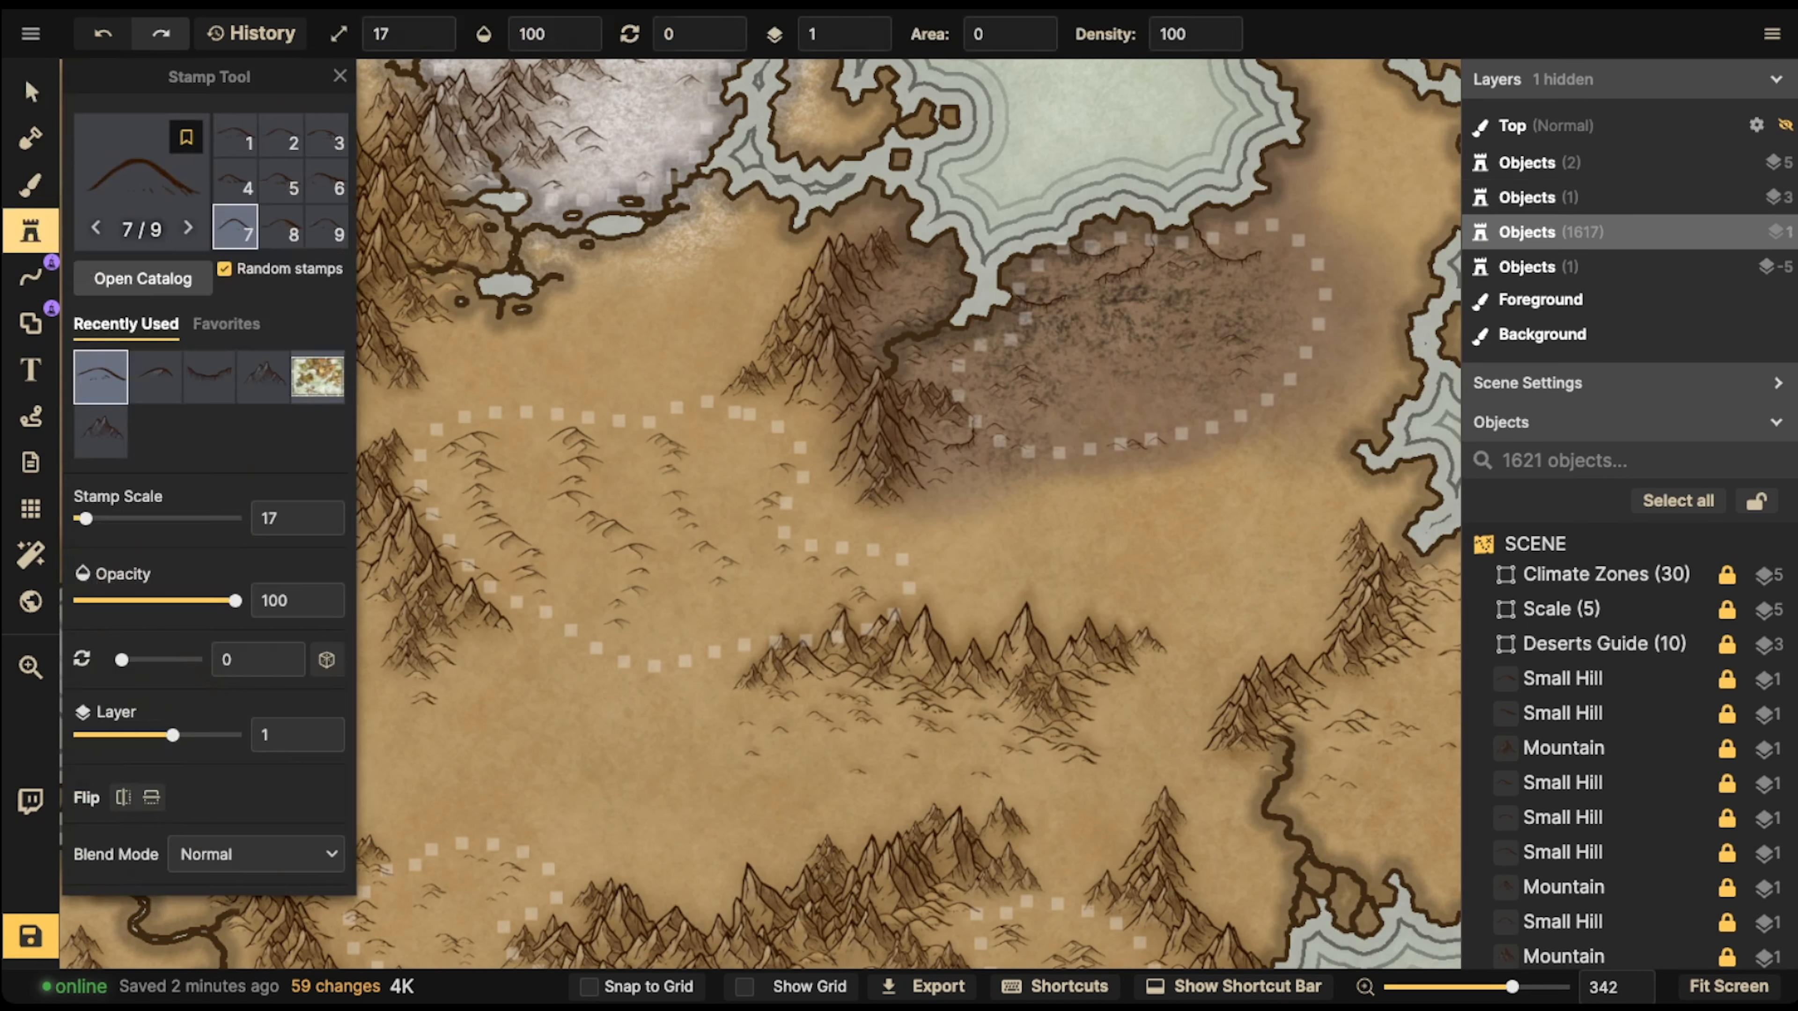
click(30, 184)
click(248, 496)
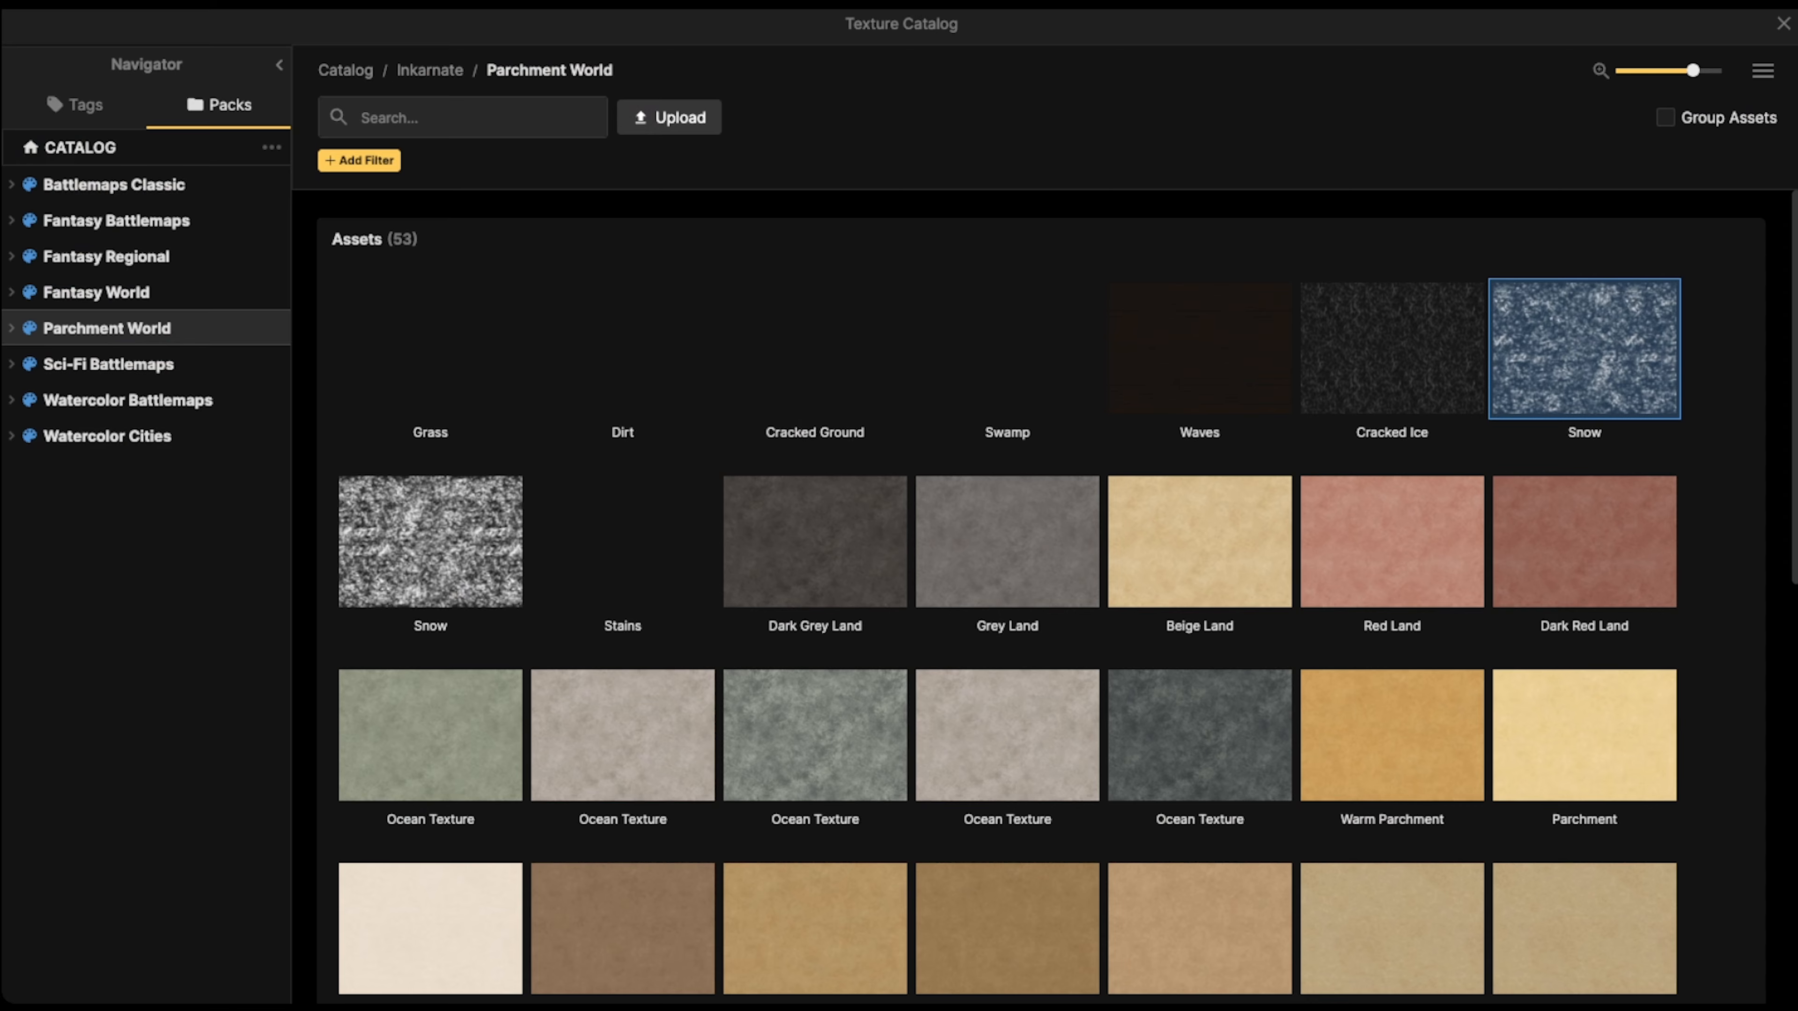
scroll(1392, 496, down, 10)
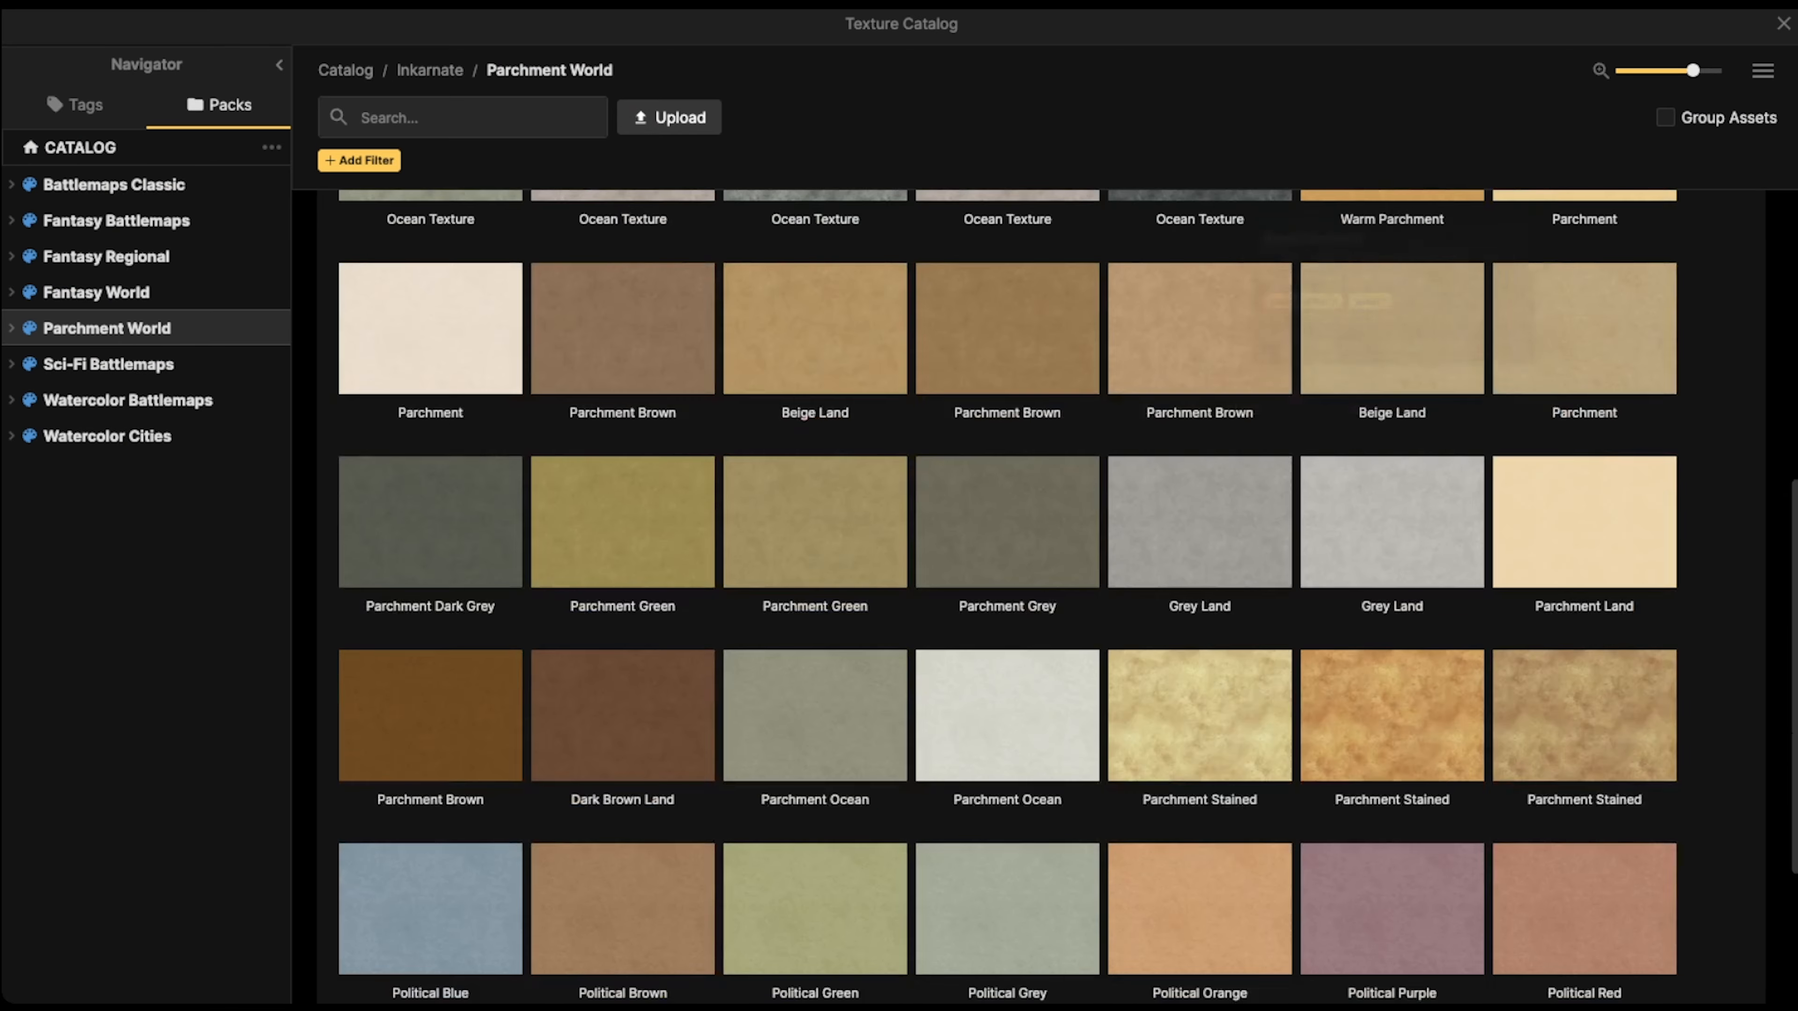
scroll(1391, 453, down, 3)
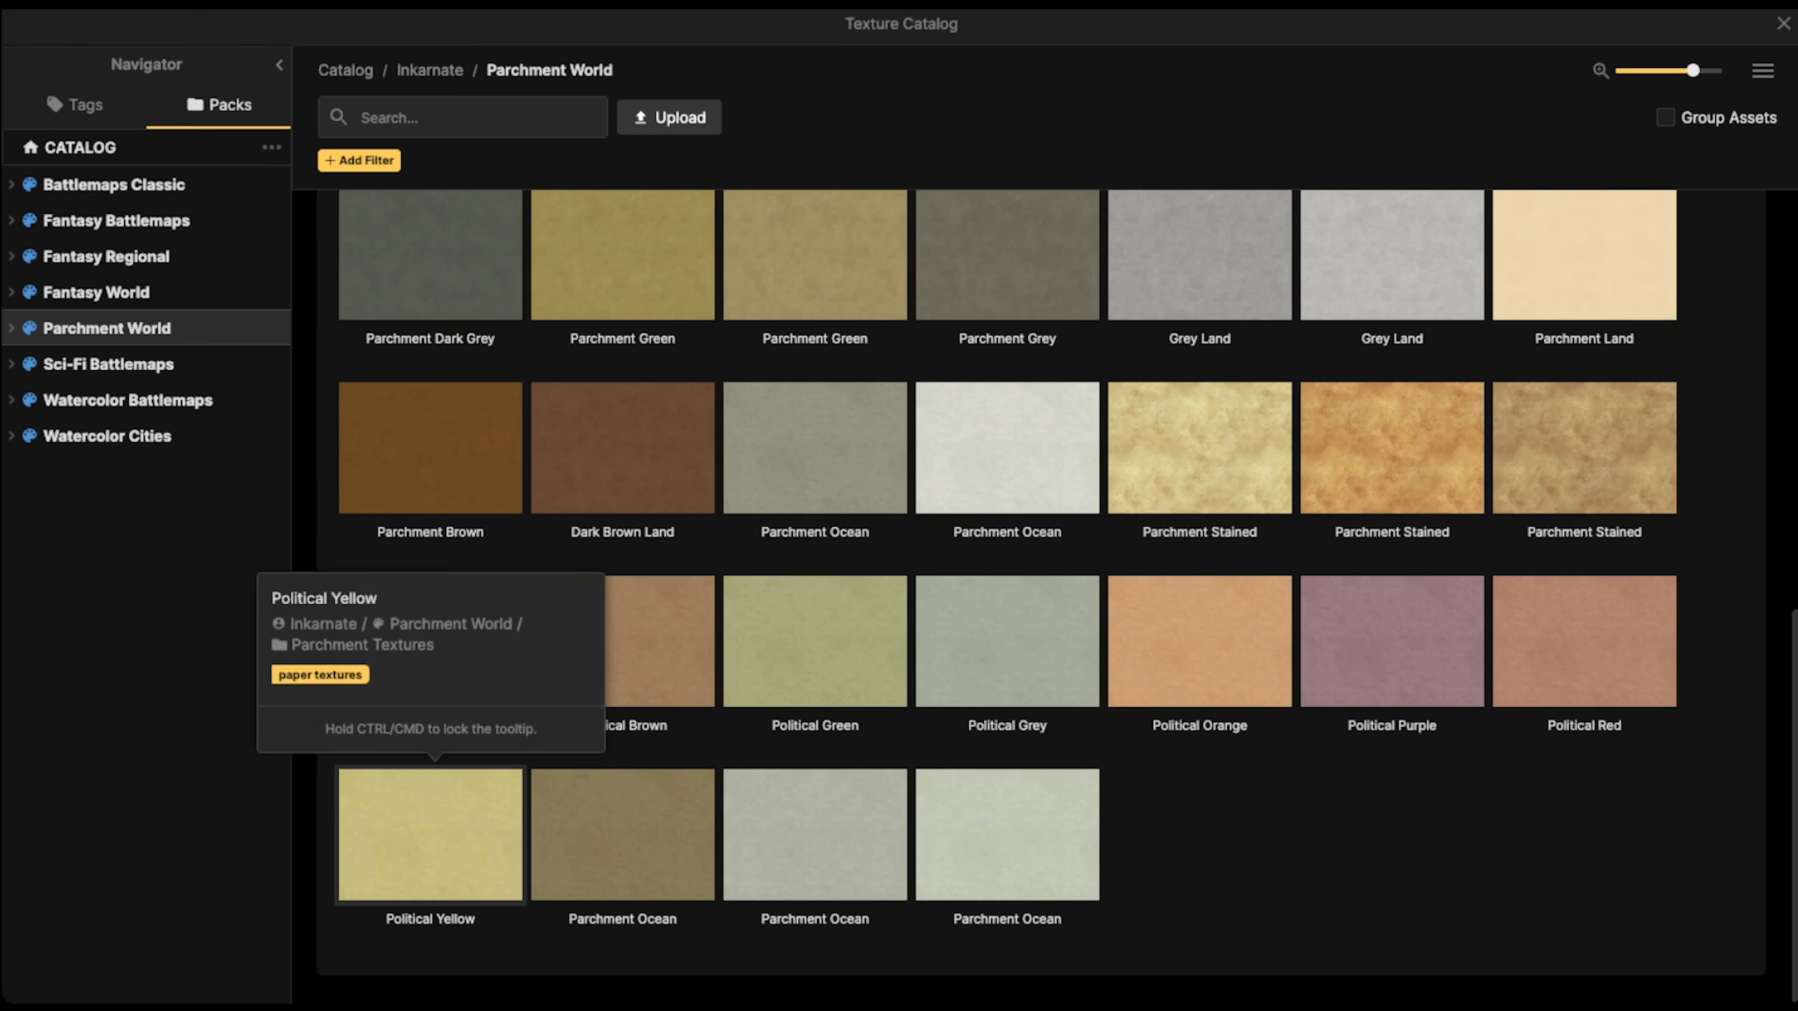
scroll(430, 673, up, 3)
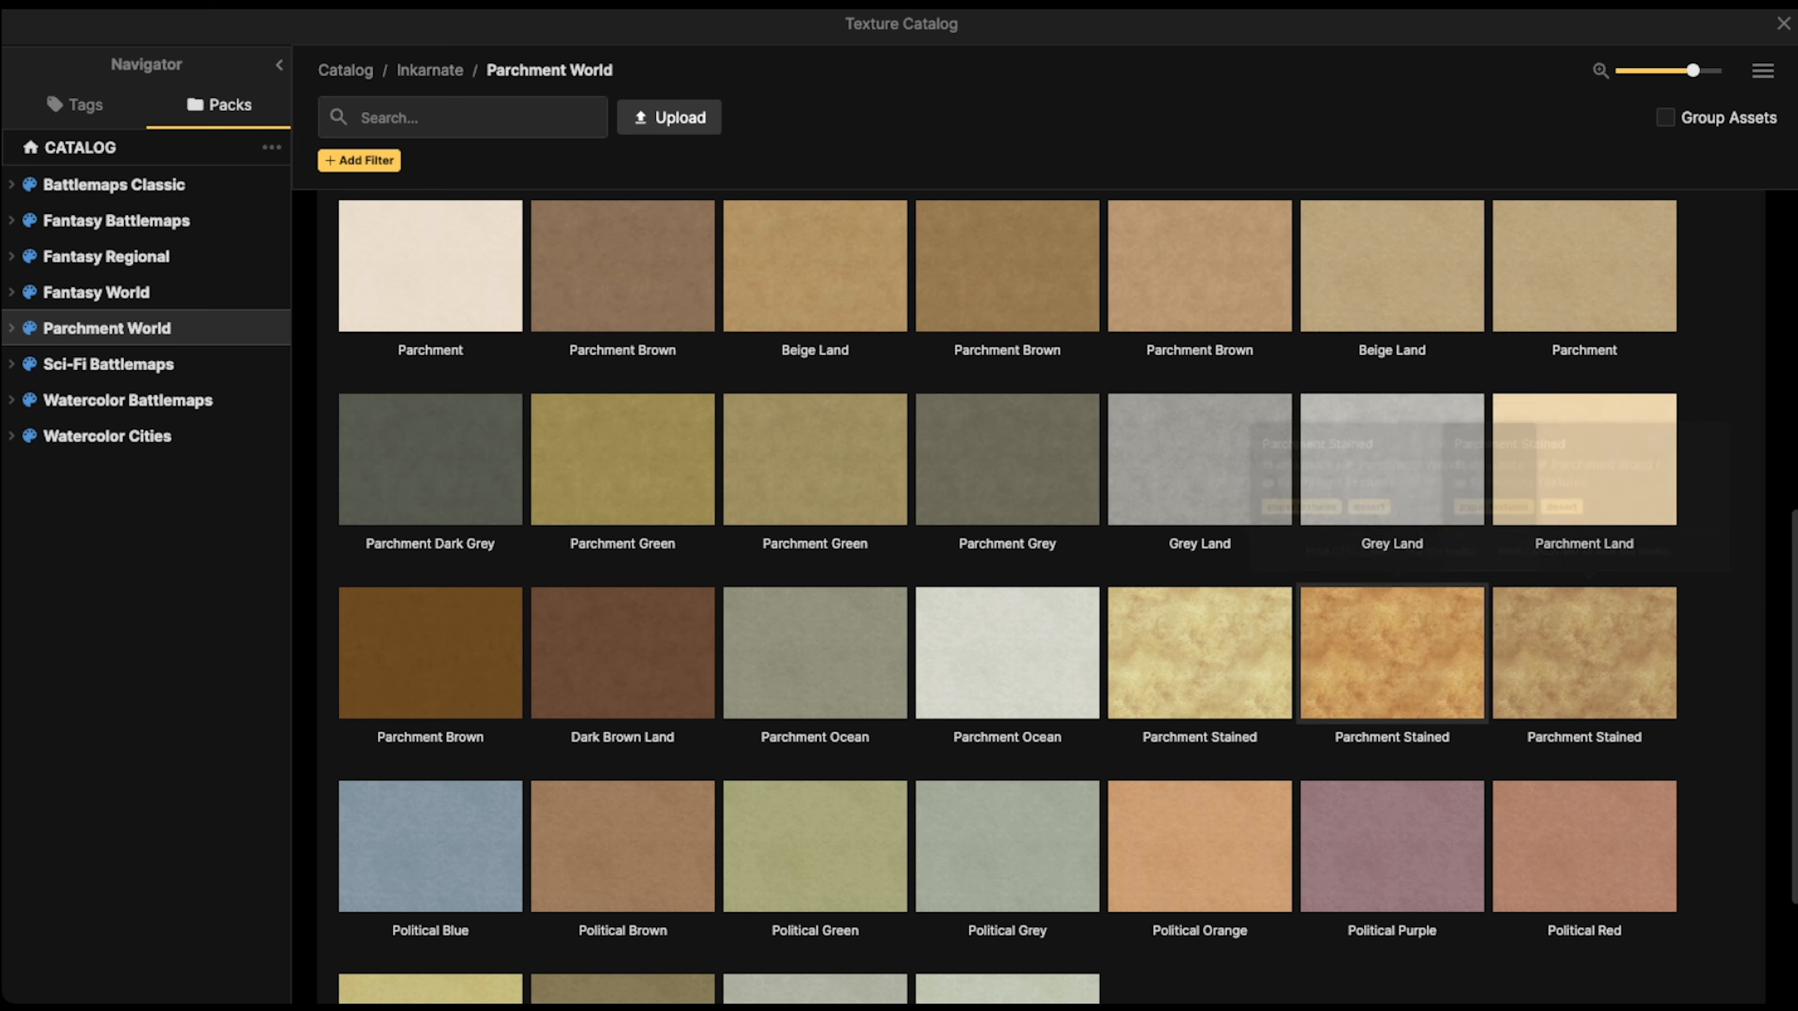
scroll(1391, 495, up, 4)
scroll(1584, 453, up, 2)
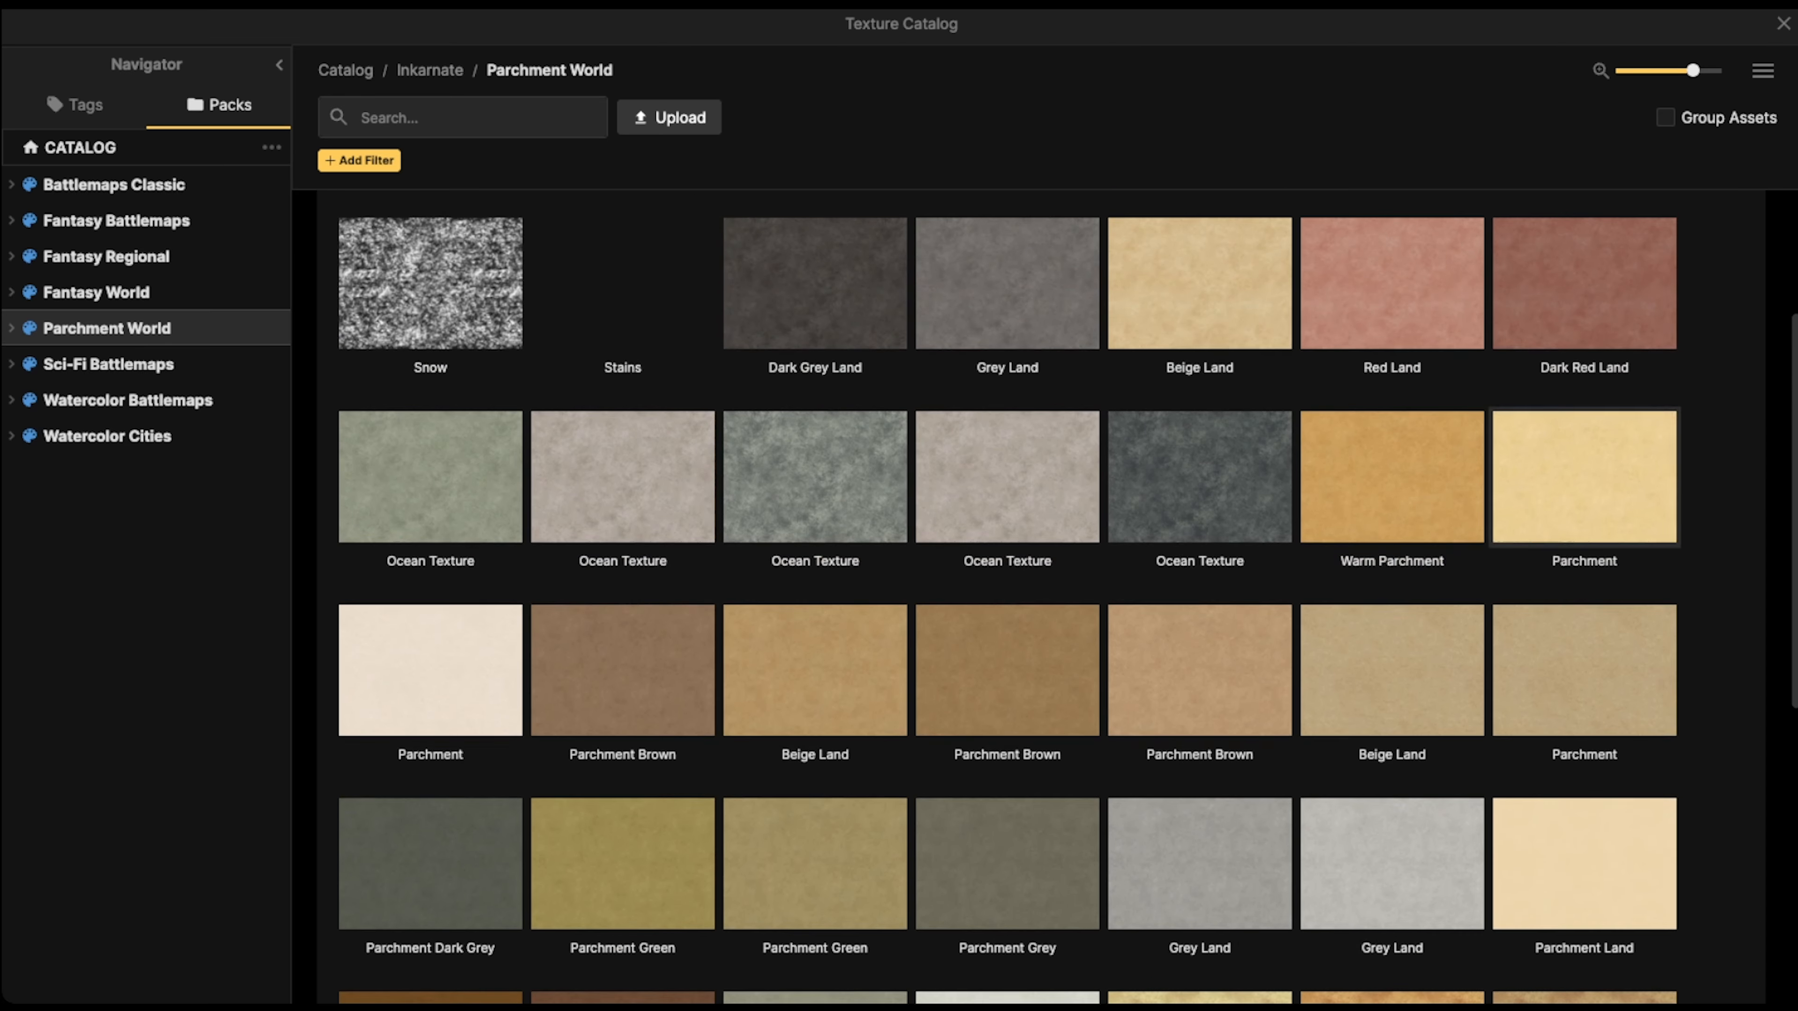
scroll(1584, 453, up, 2)
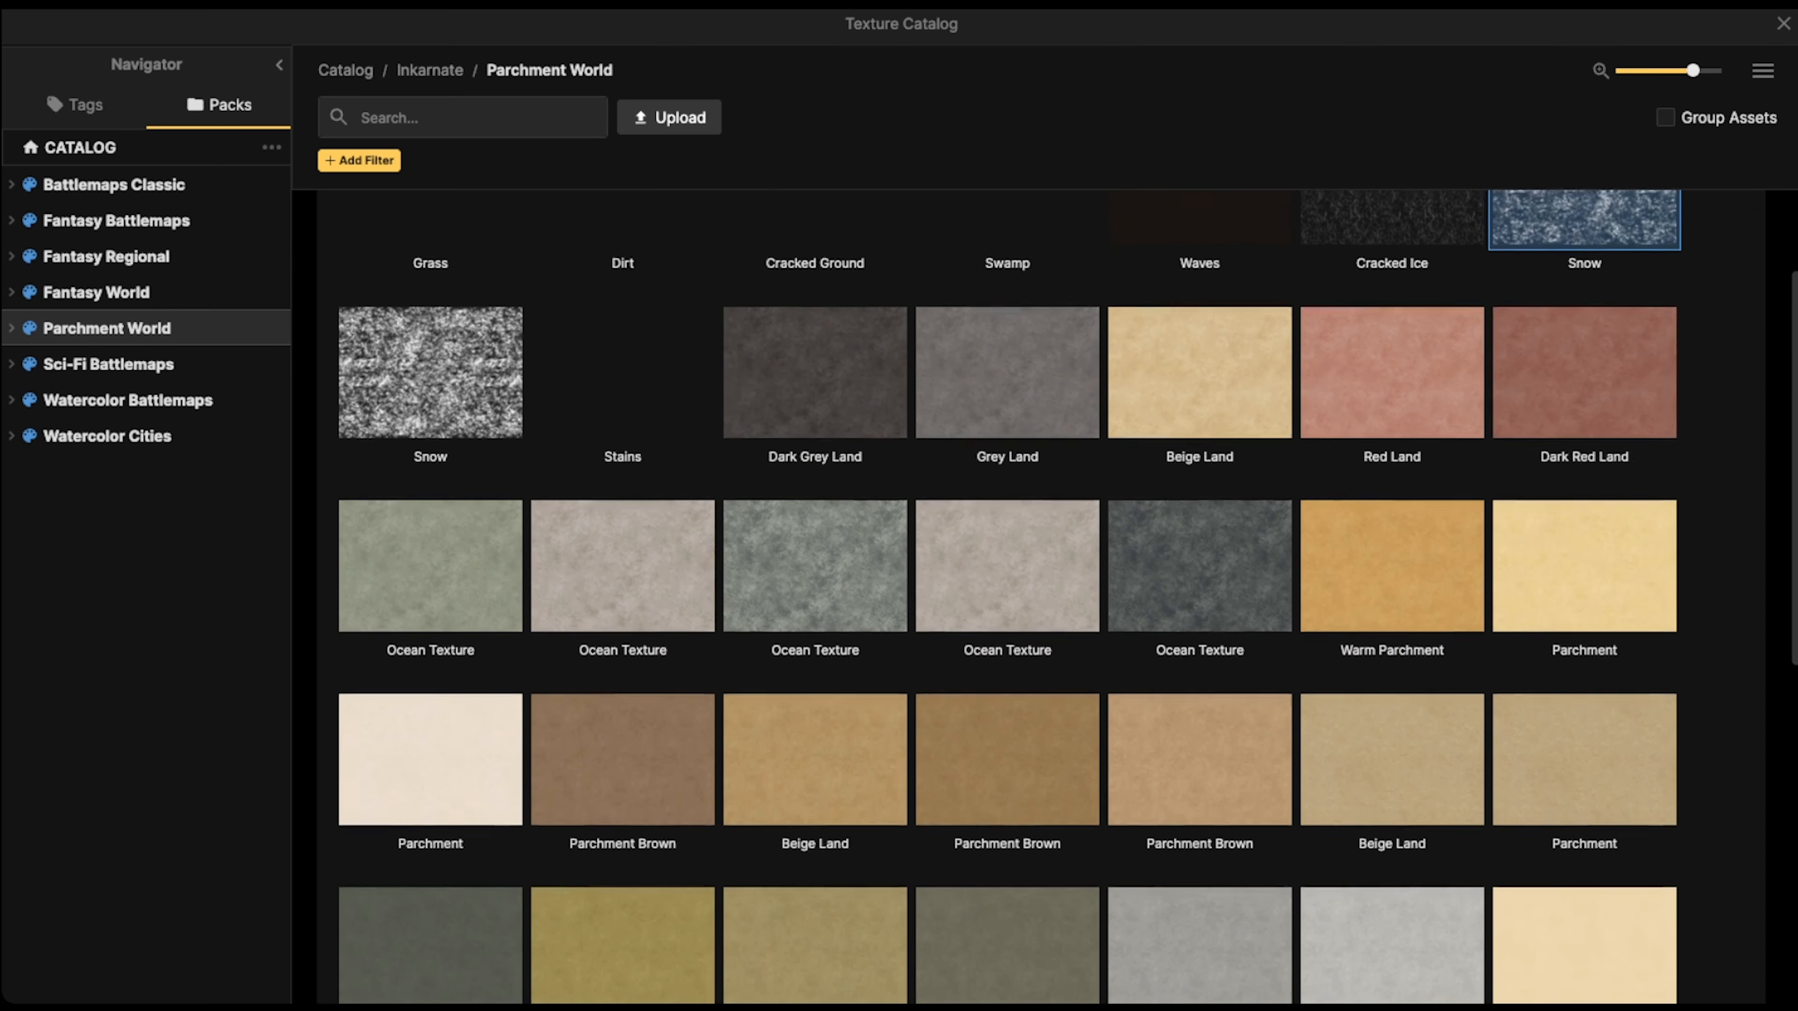
scroll(1200, 422, up, 2)
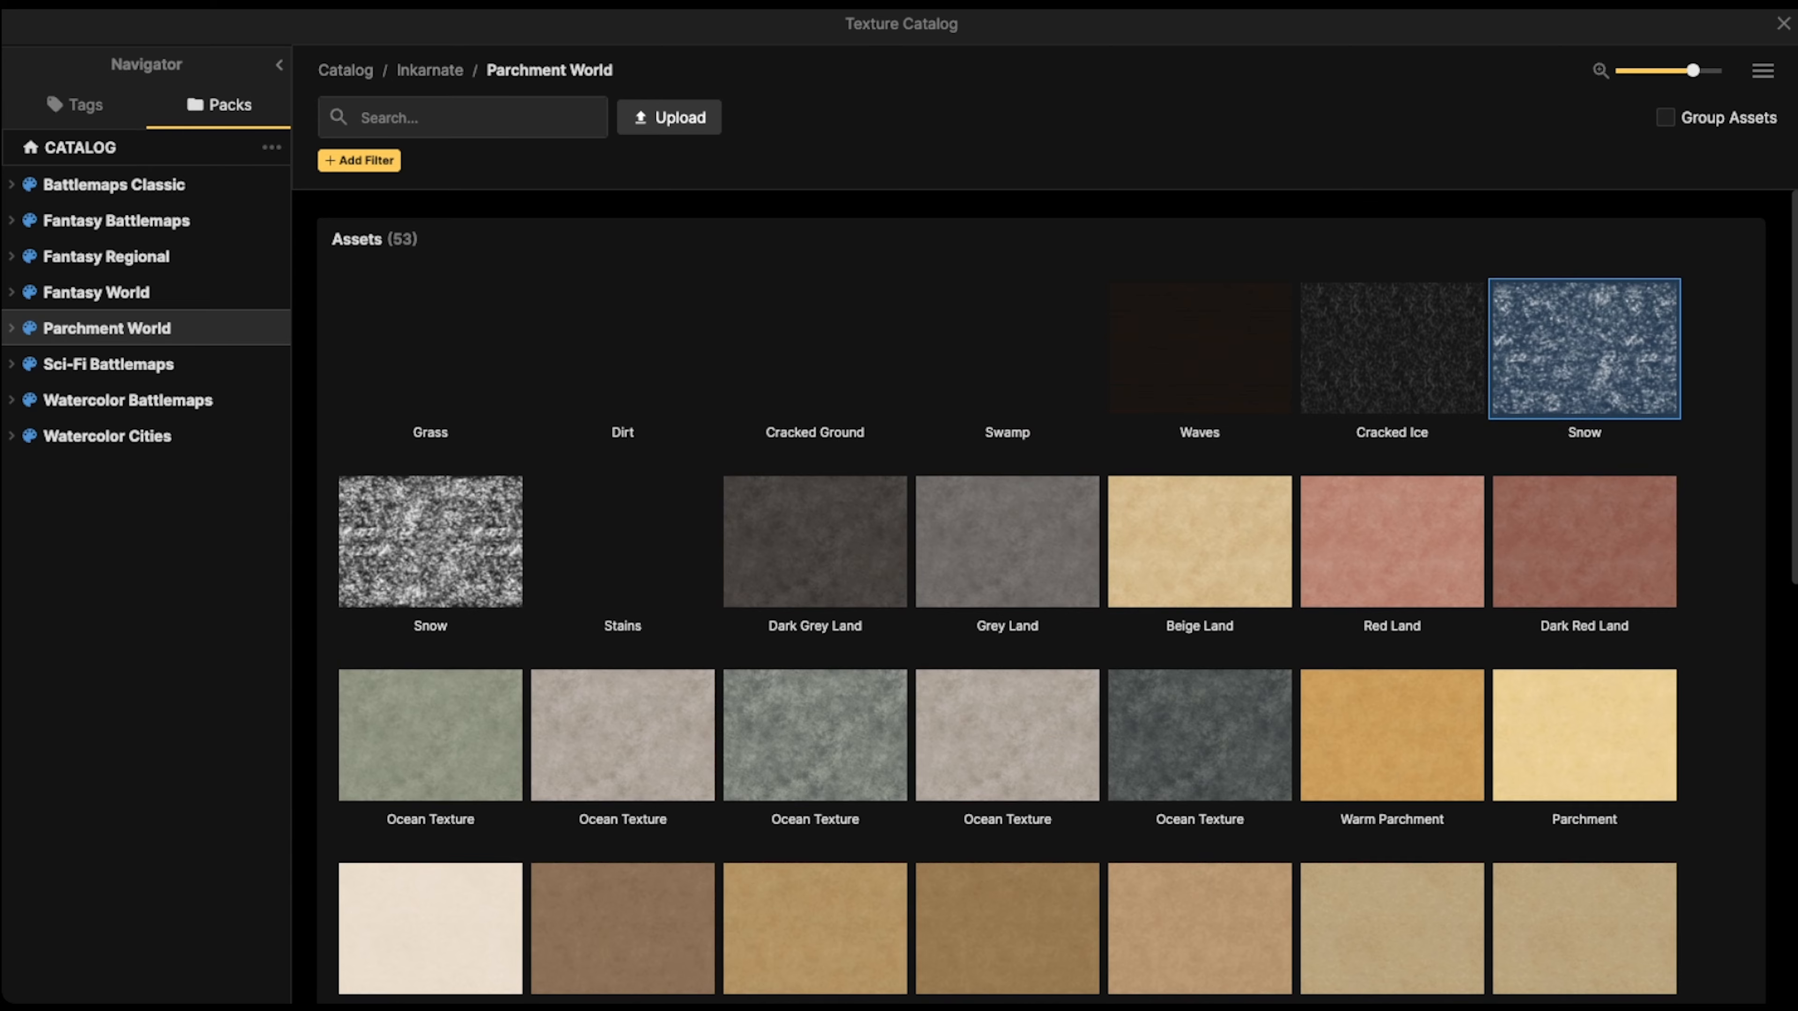
scroll(1200, 453, down, 12)
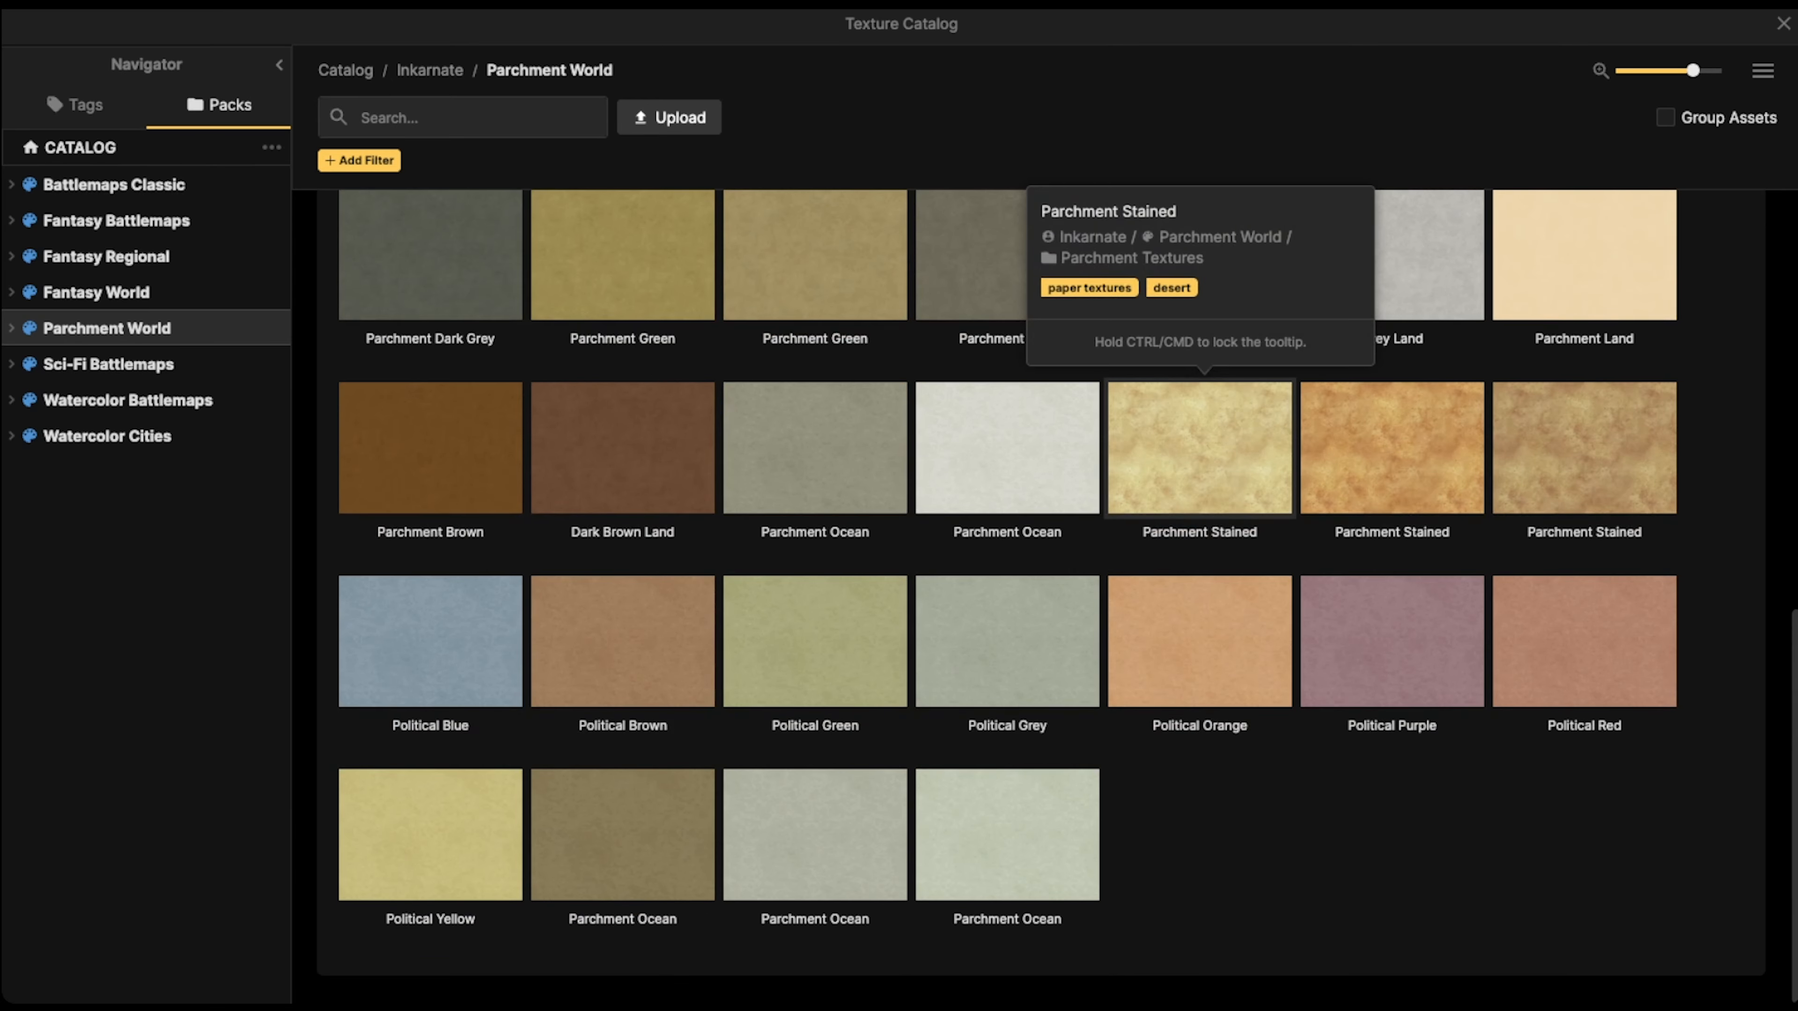
click(1199, 448)
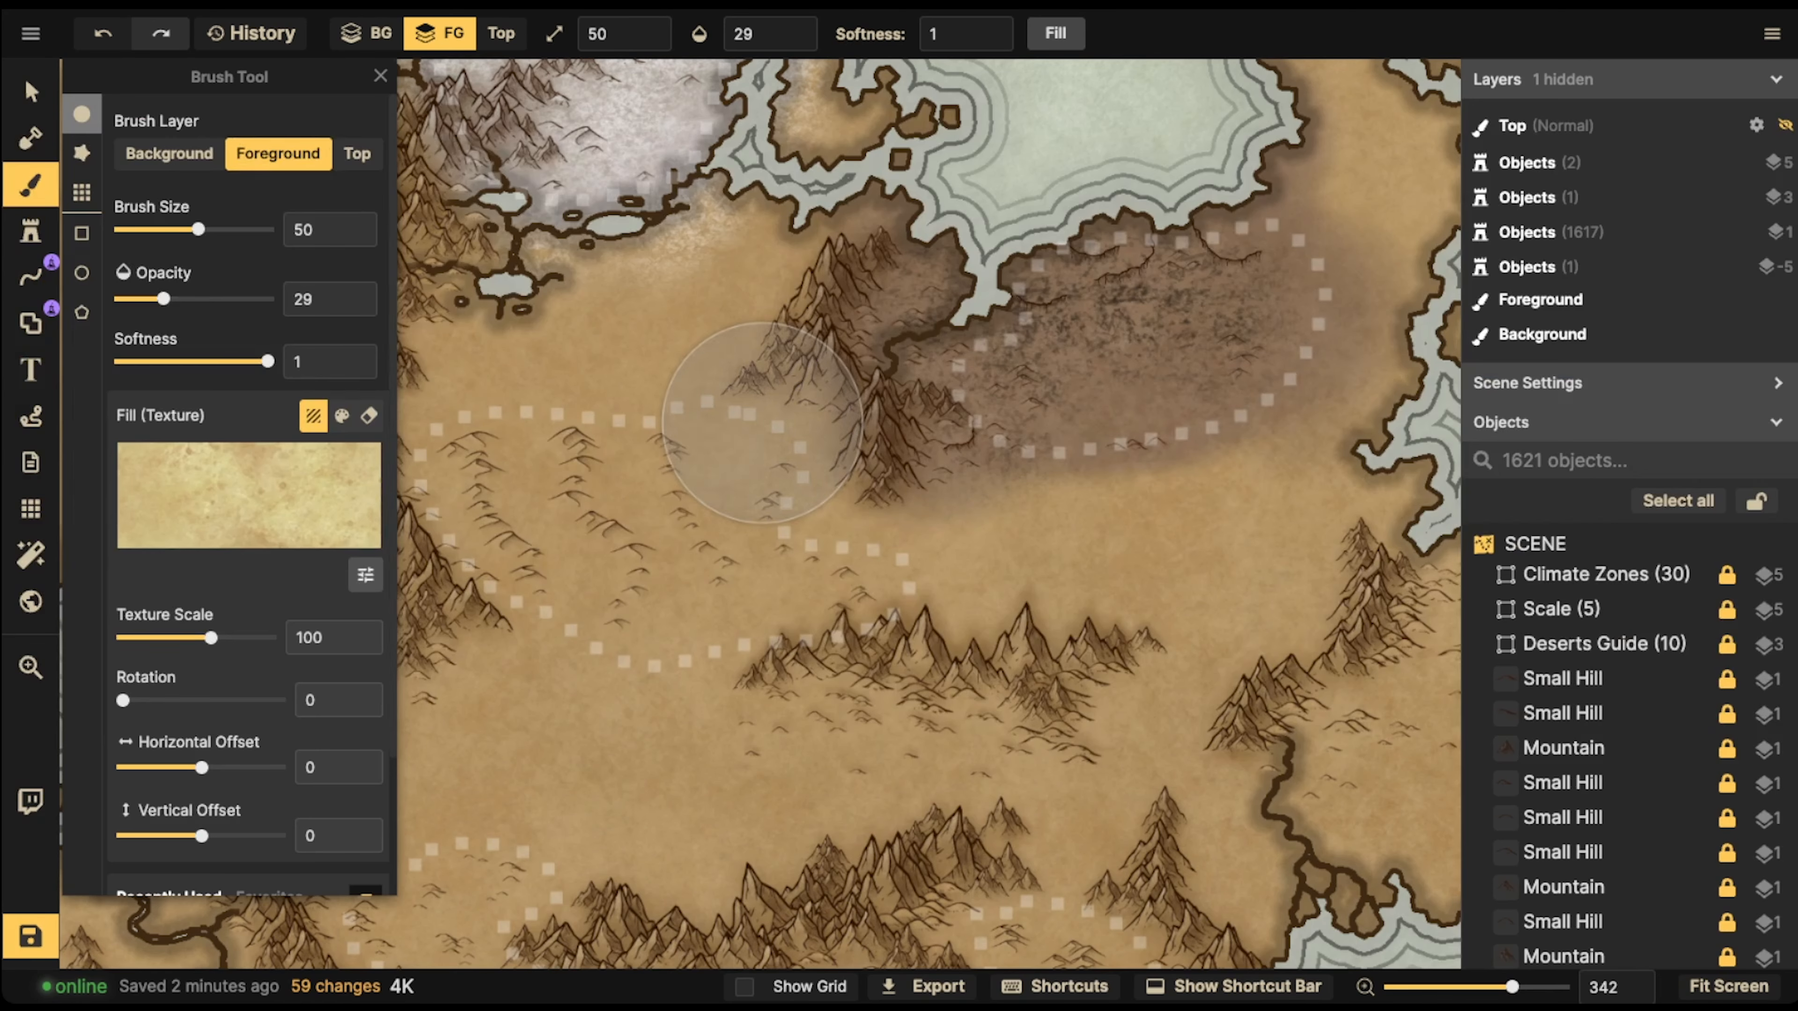
Set the Parchment Stained texture scale to 34.45, the brush size to 30 and the opacity to 42
scroll(762, 423, down, 8)
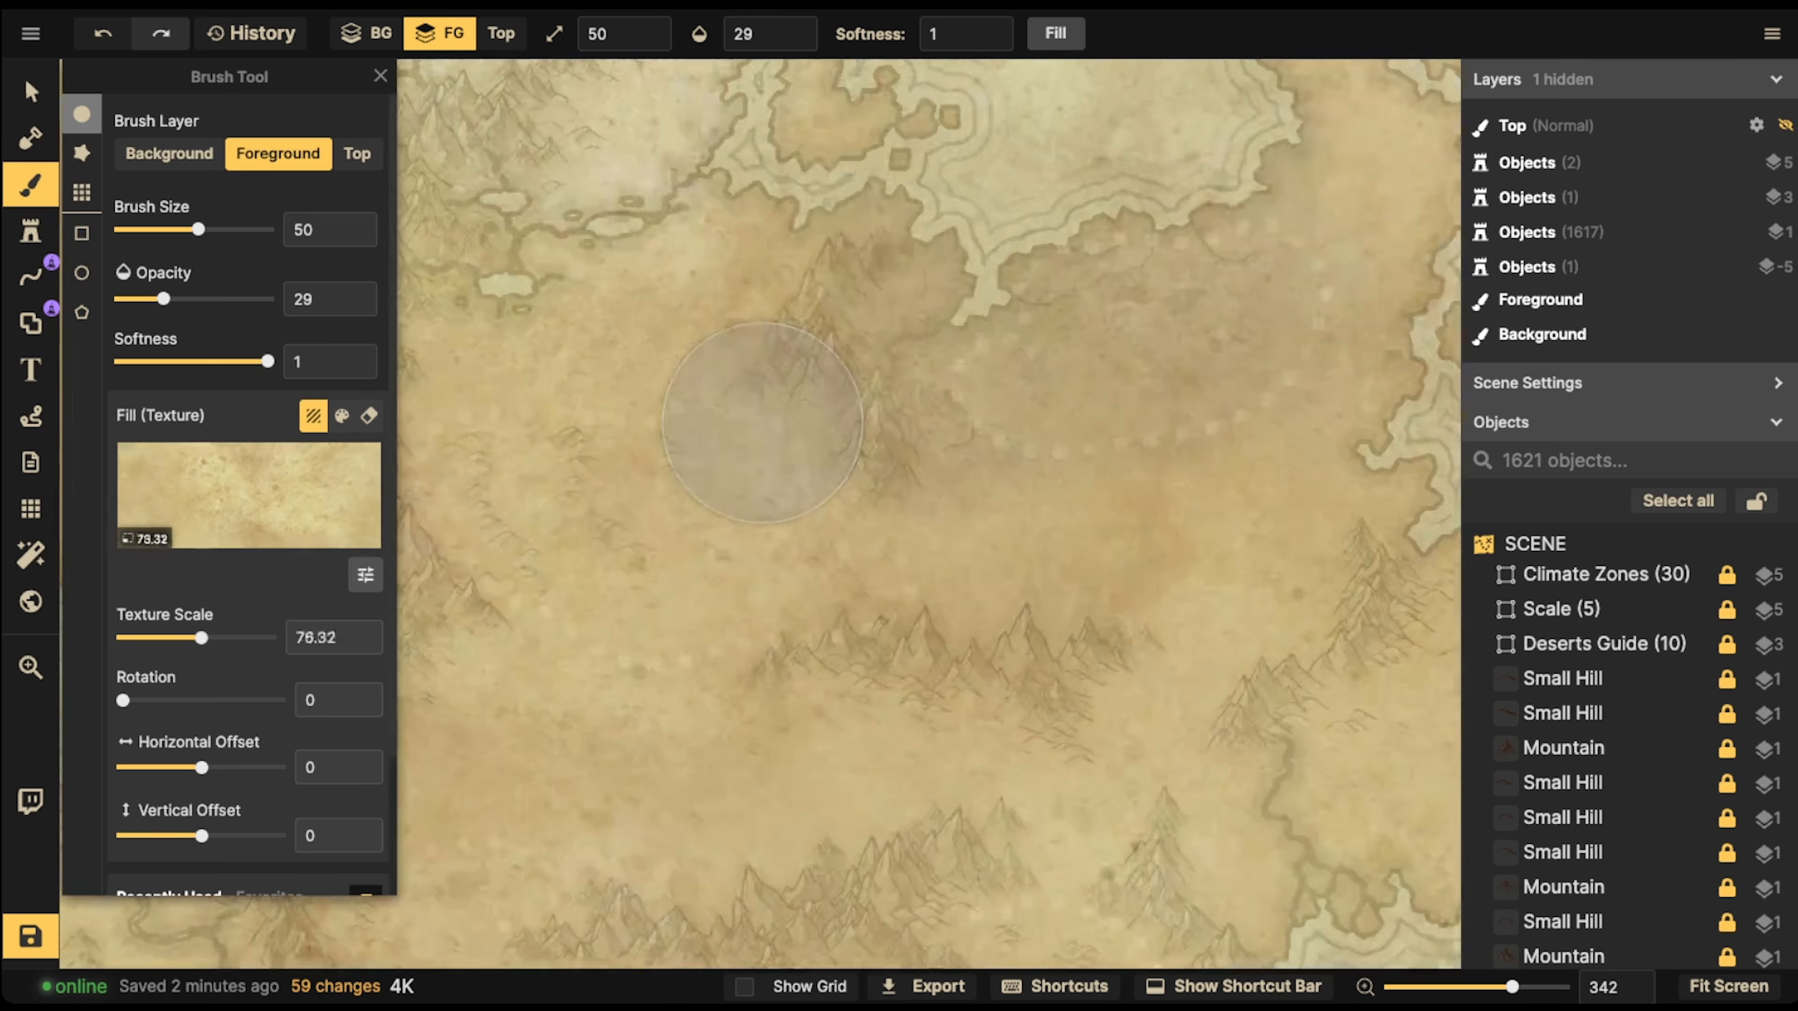
scroll(762, 423, up, 3)
scroll(762, 422, down, 8)
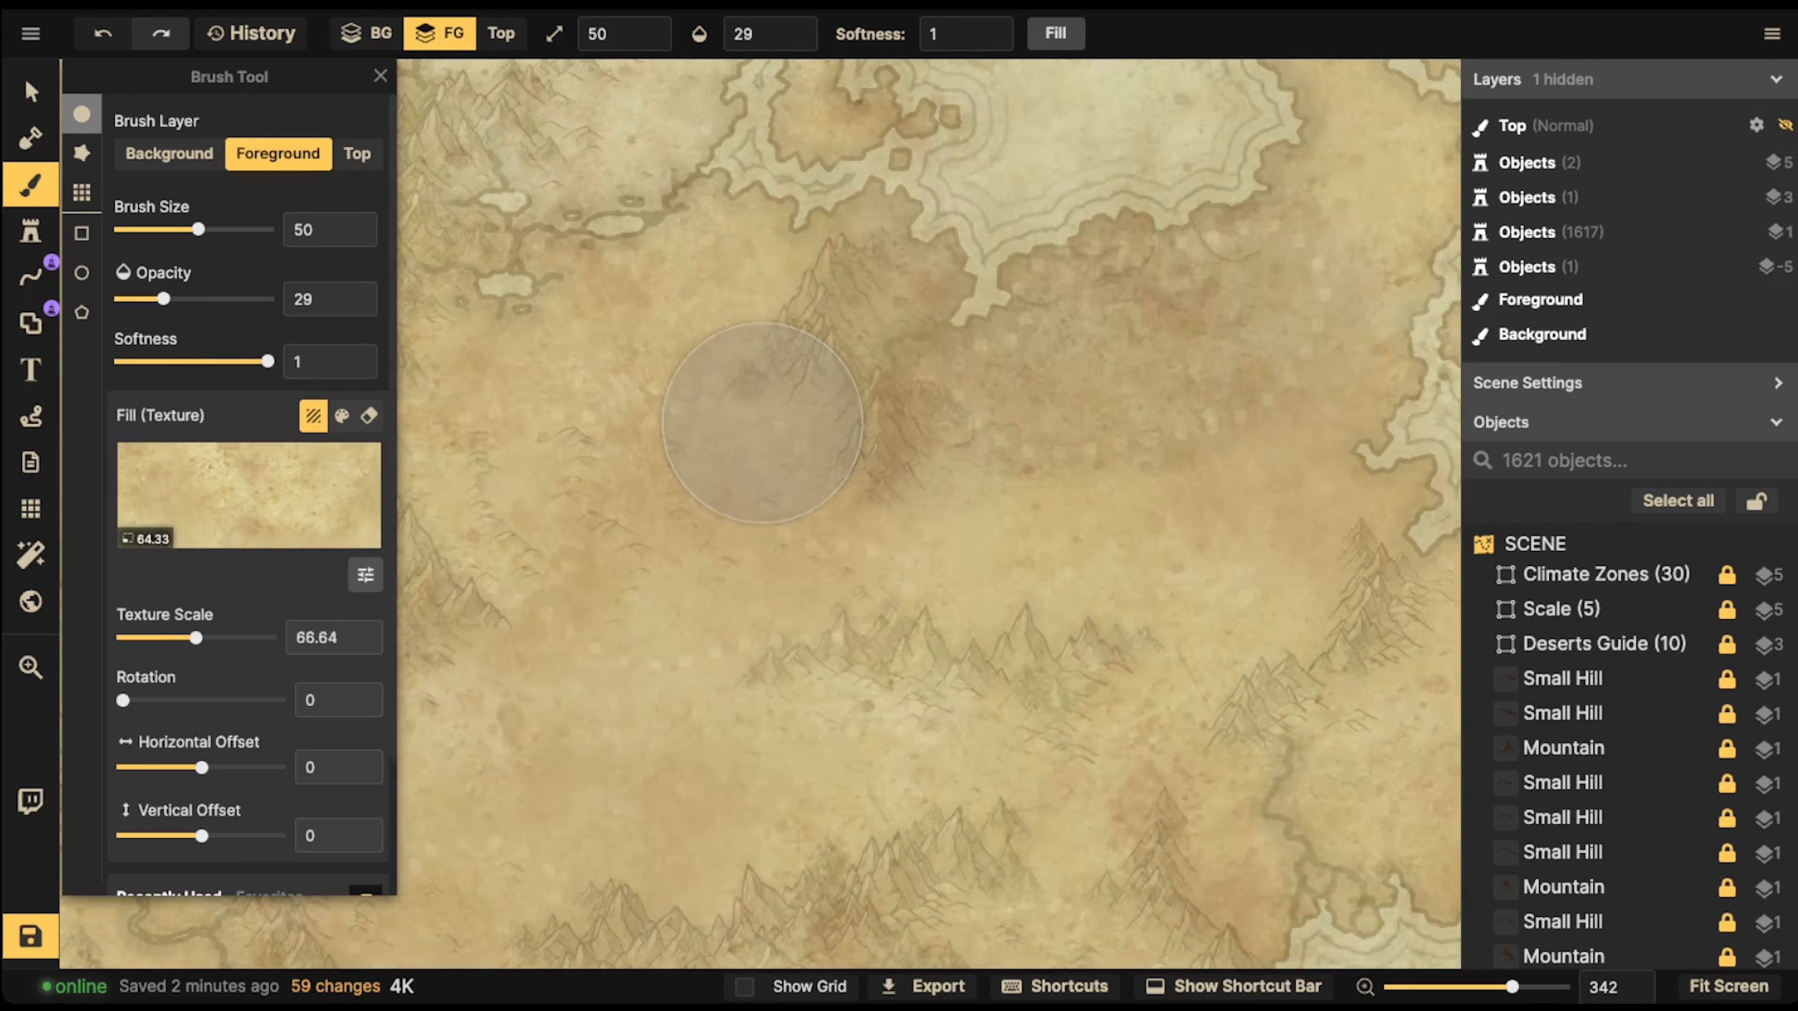
scroll(762, 423, down, 3)
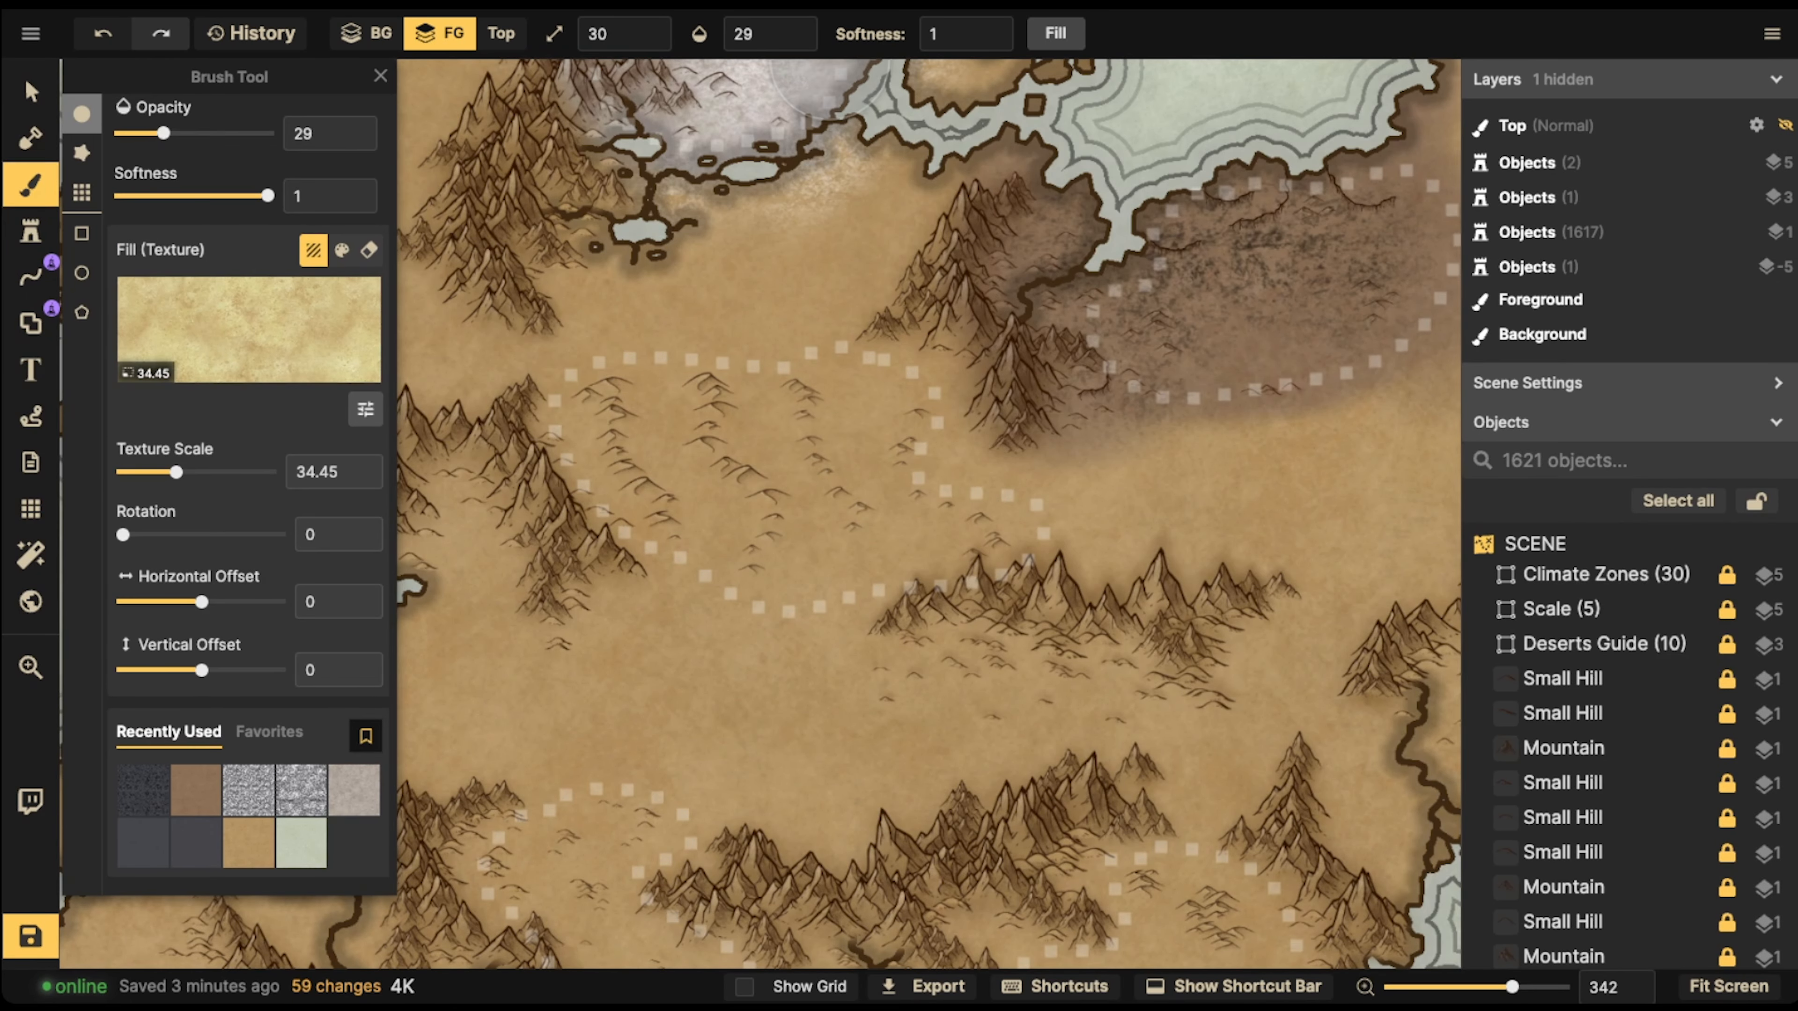
click(770, 33)
Paint the central dotted desert pale yellow on the foreground, building up the colour around its dunes and blending it into the bordering mountains
mouse_move(731, 382)
mouse_down()
mouse_move(596, 416)
mouse_move(625, 469)
mouse_move(701, 516)
mouse_move(779, 460)
mouse_up()
mouse_move(726, 389)
mouse_down()
mouse_move(582, 436)
mouse_move(799, 392)
mouse_move(804, 430)
mouse_move(853, 429)
mouse_move(779, 453)
mouse_move(796, 408)
mouse_move(657, 410)
mouse_move(545, 375)
mouse_move(964, 372)
mouse_move(983, 468)
mouse_move(881, 500)
mouse_move(997, 516)
mouse_move(996, 533)
mouse_move(1105, 566)
mouse_move(734, 578)
mouse_move(823, 435)
mouse_move(743, 431)
mouse_move(687, 382)
mouse_move(616, 426)
mouse_move(641, 532)
mouse_move(611, 600)
mouse_move(839, 615)
mouse_move(855, 480)
mouse_move(708, 489)
mouse_move(657, 523)
mouse_move(664, 461)
mouse_move(629, 487)
mouse_move(624, 469)
mouse_move(597, 503)
mouse_move(642, 544)
mouse_move(713, 563)
mouse_move(846, 466)
mouse_move(955, 432)
mouse_move(1054, 516)
mouse_move(1043, 569)
mouse_move(874, 533)
mouse_move(900, 420)
mouse_move(775, 422)
mouse_move(687, 483)
mouse_move(799, 499)
mouse_move(861, 548)
mouse_move(1052, 540)
mouse_move(980, 508)
mouse_move(934, 532)
mouse_move(900, 587)
mouse_move(711, 516)
mouse_move(646, 469)
mouse_move(543, 463)
mouse_move(800, 408)
mouse_move(899, 461)
mouse_move(998, 582)
mouse_move(608, 527)
mouse_move(556, 446)
mouse_move(524, 453)
mouse_move(577, 474)
mouse_move(825, 420)
mouse_up()
click(871, 359)
click(913, 323)
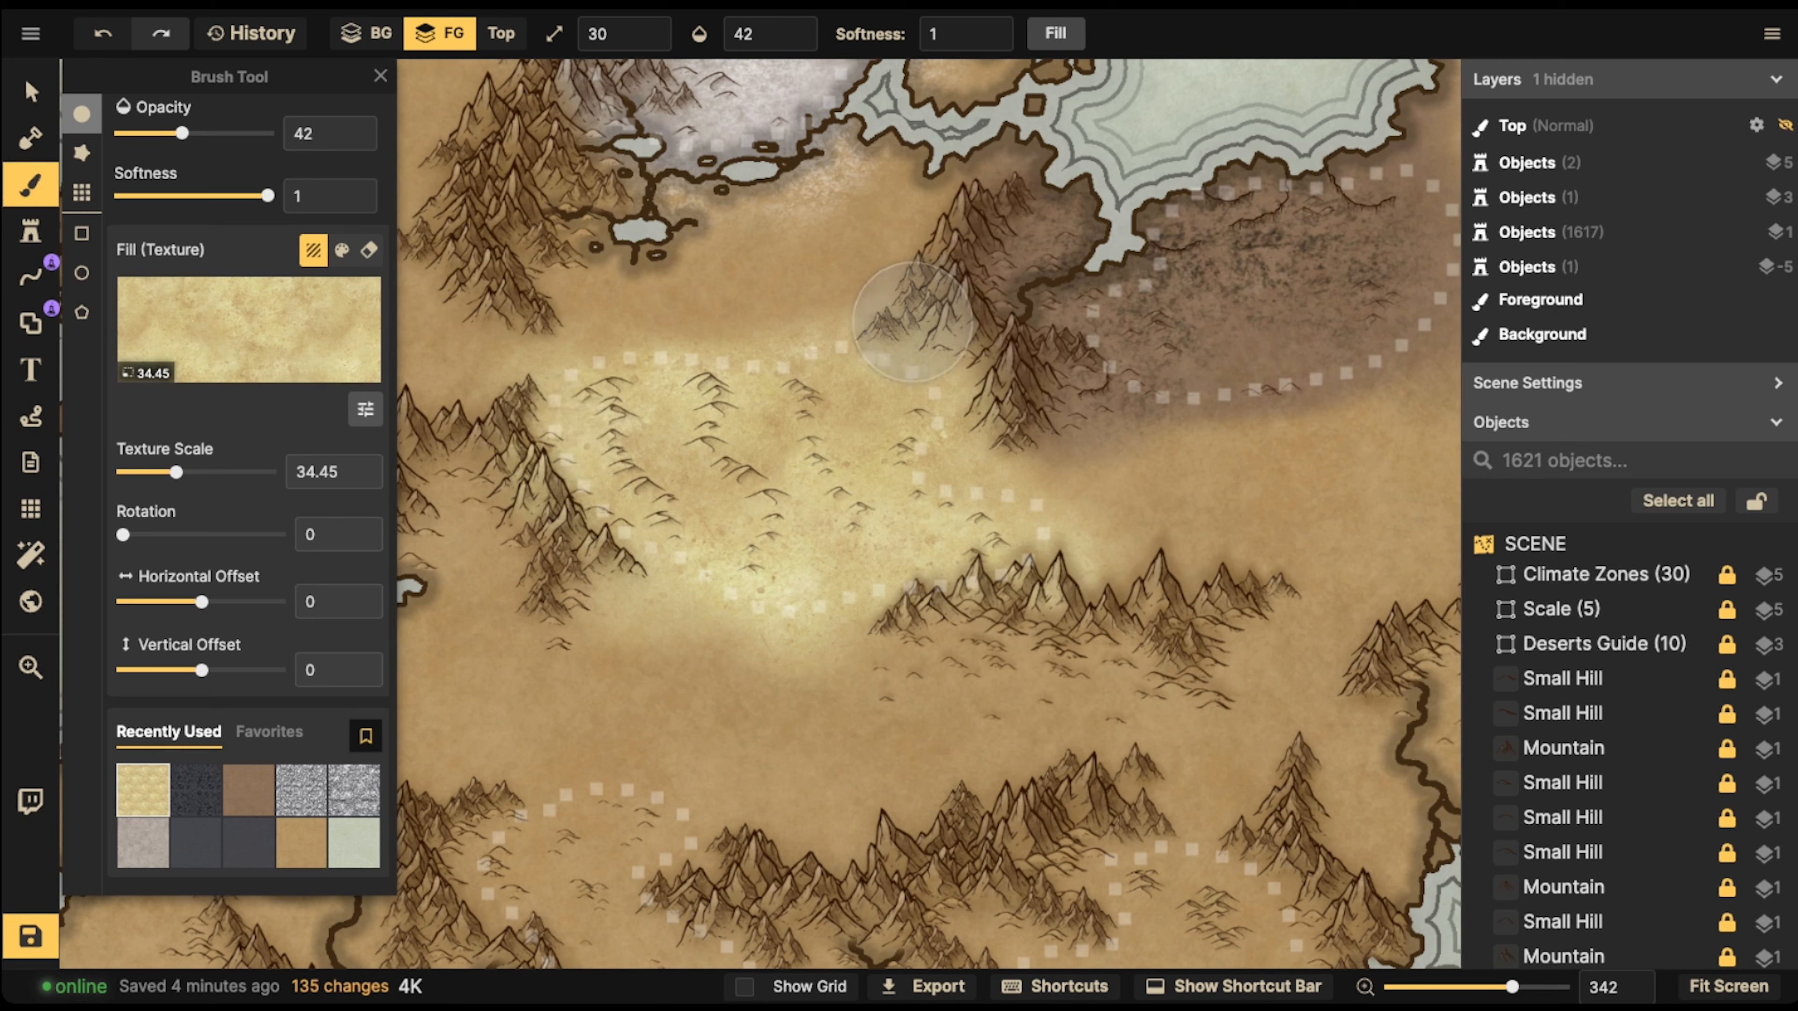
click(928, 305)
click(920, 382)
click(965, 392)
click(976, 407)
click(978, 405)
click(955, 389)
click(995, 375)
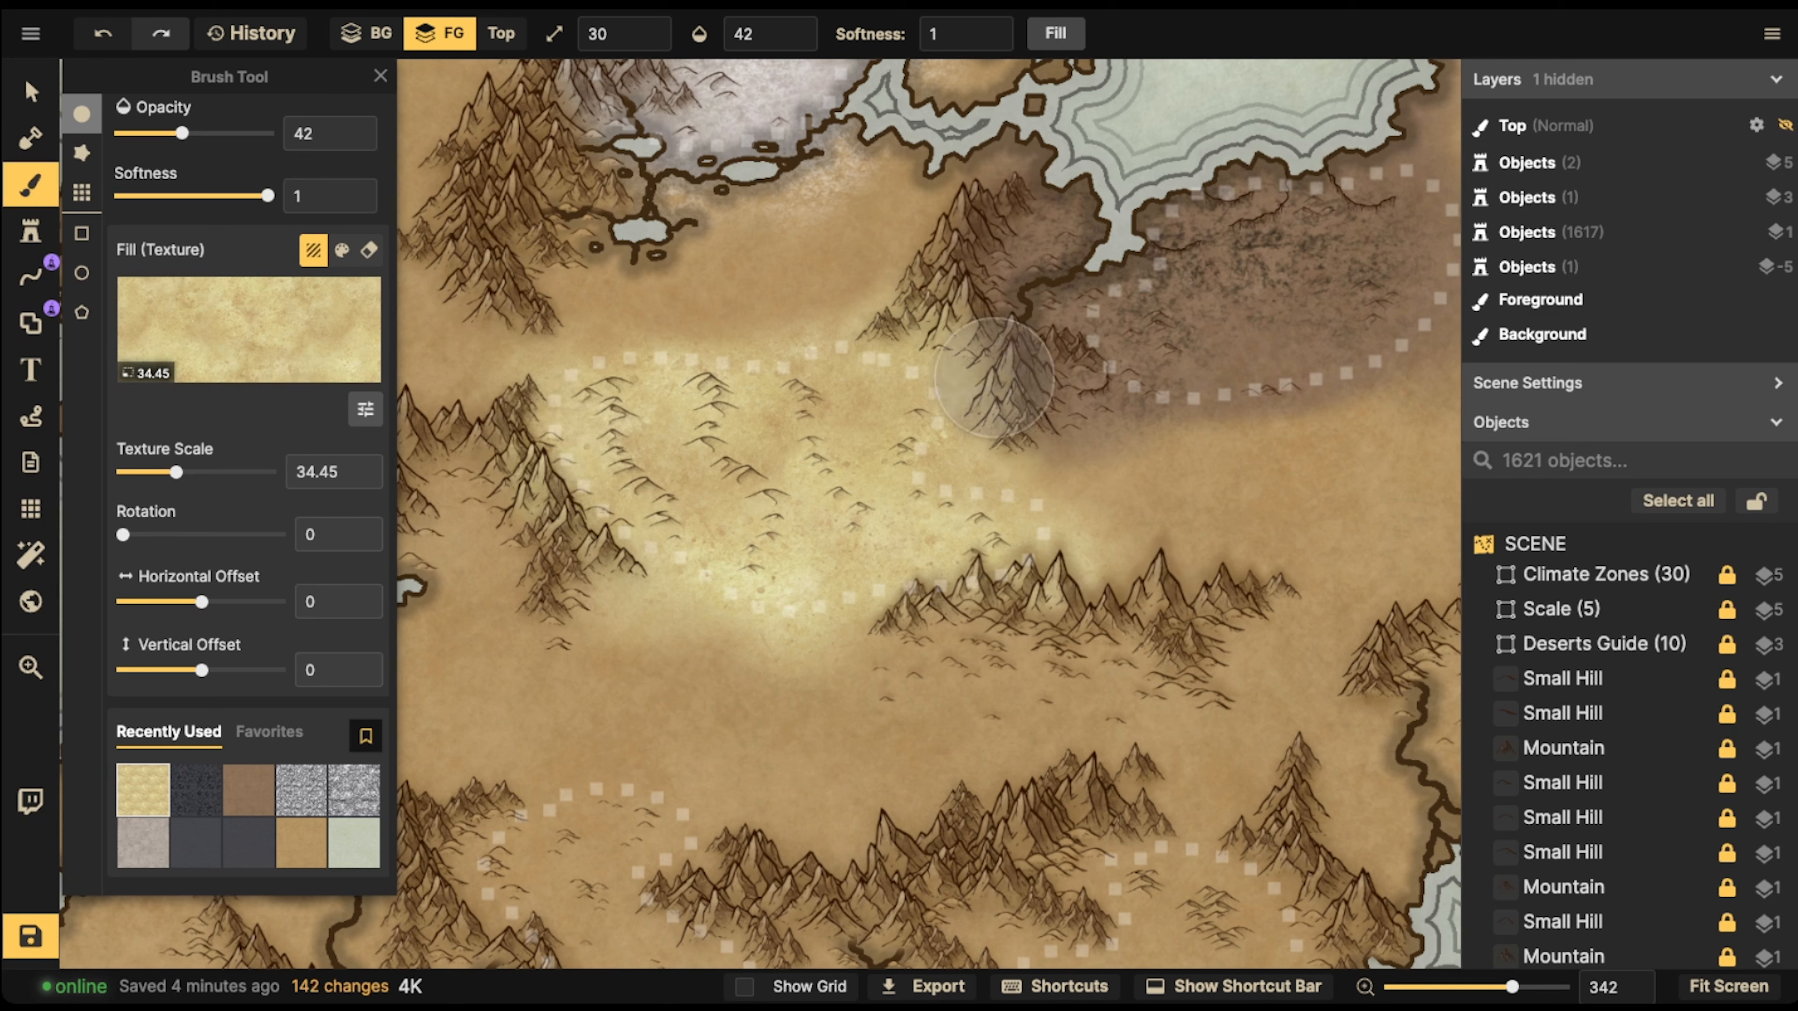
click(927, 385)
click(952, 310)
click(927, 370)
click(933, 316)
click(862, 381)
click(934, 328)
click(954, 349)
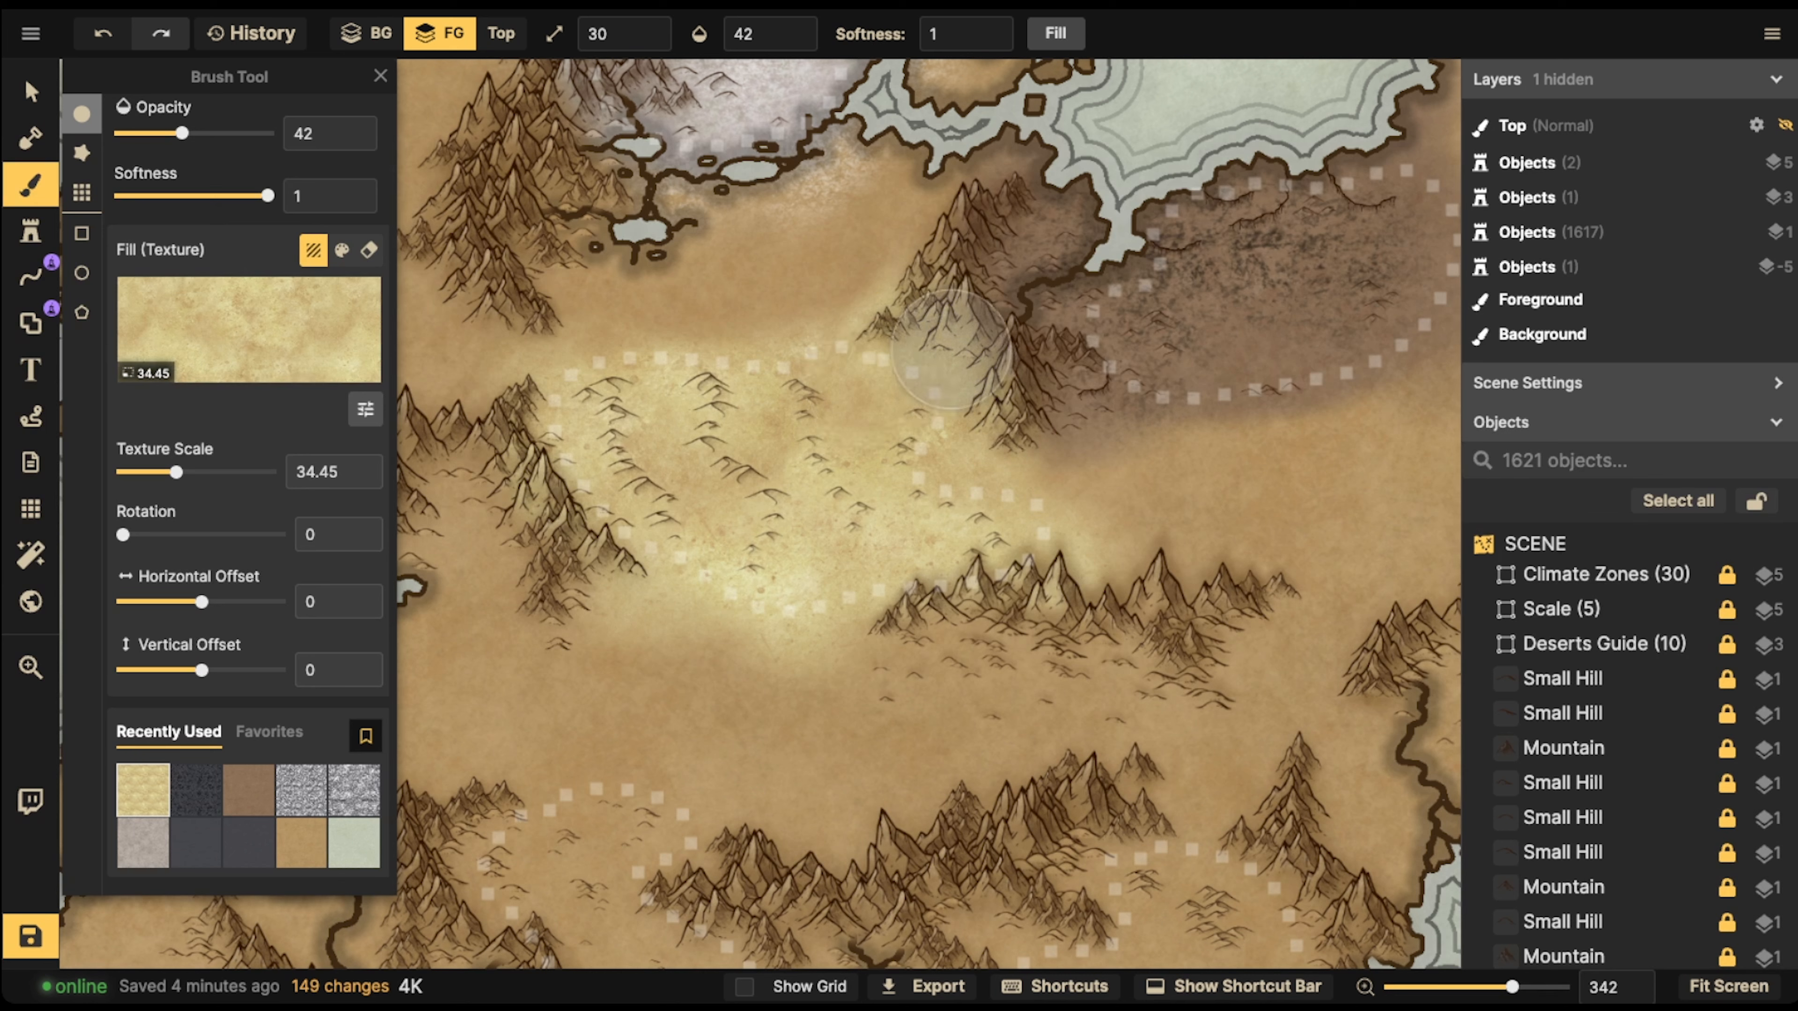
click(968, 350)
click(1059, 395)
click(992, 540)
click(976, 446)
click(945, 381)
click(939, 370)
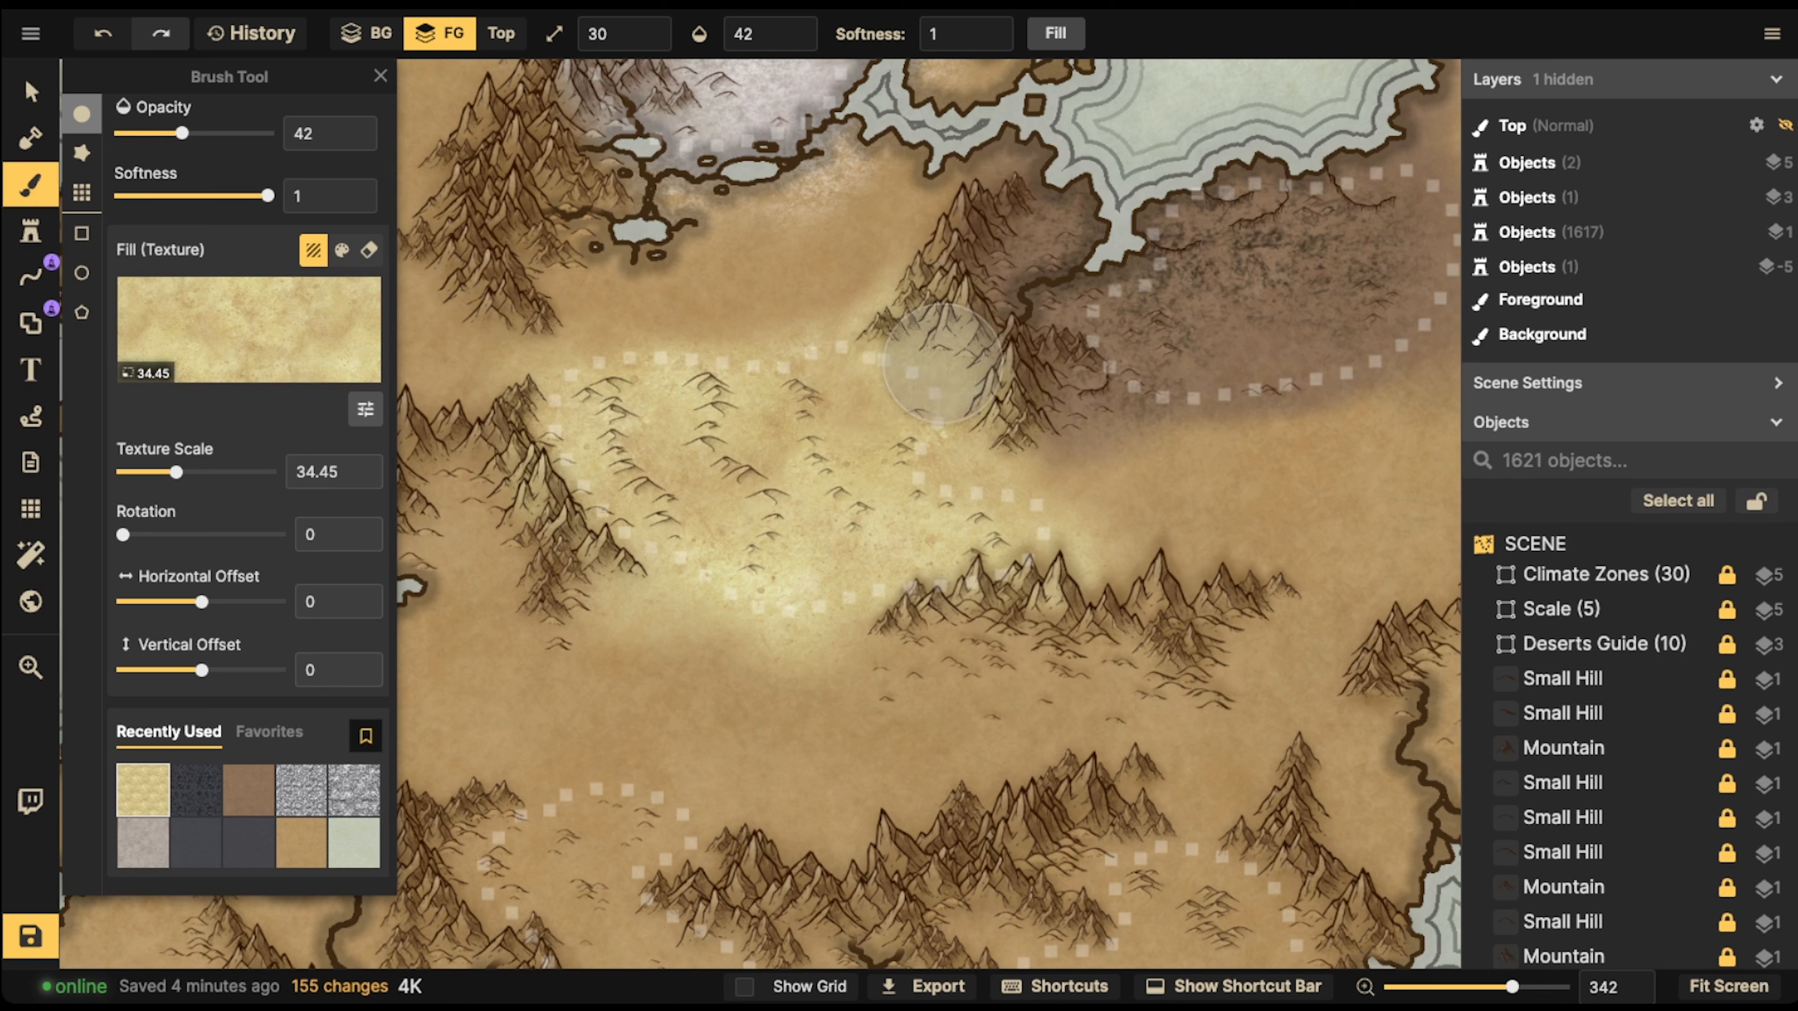
click(952, 313)
click(909, 352)
click(956, 322)
click(1001, 384)
click(1055, 397)
click(1034, 454)
click(581, 437)
click(628, 446)
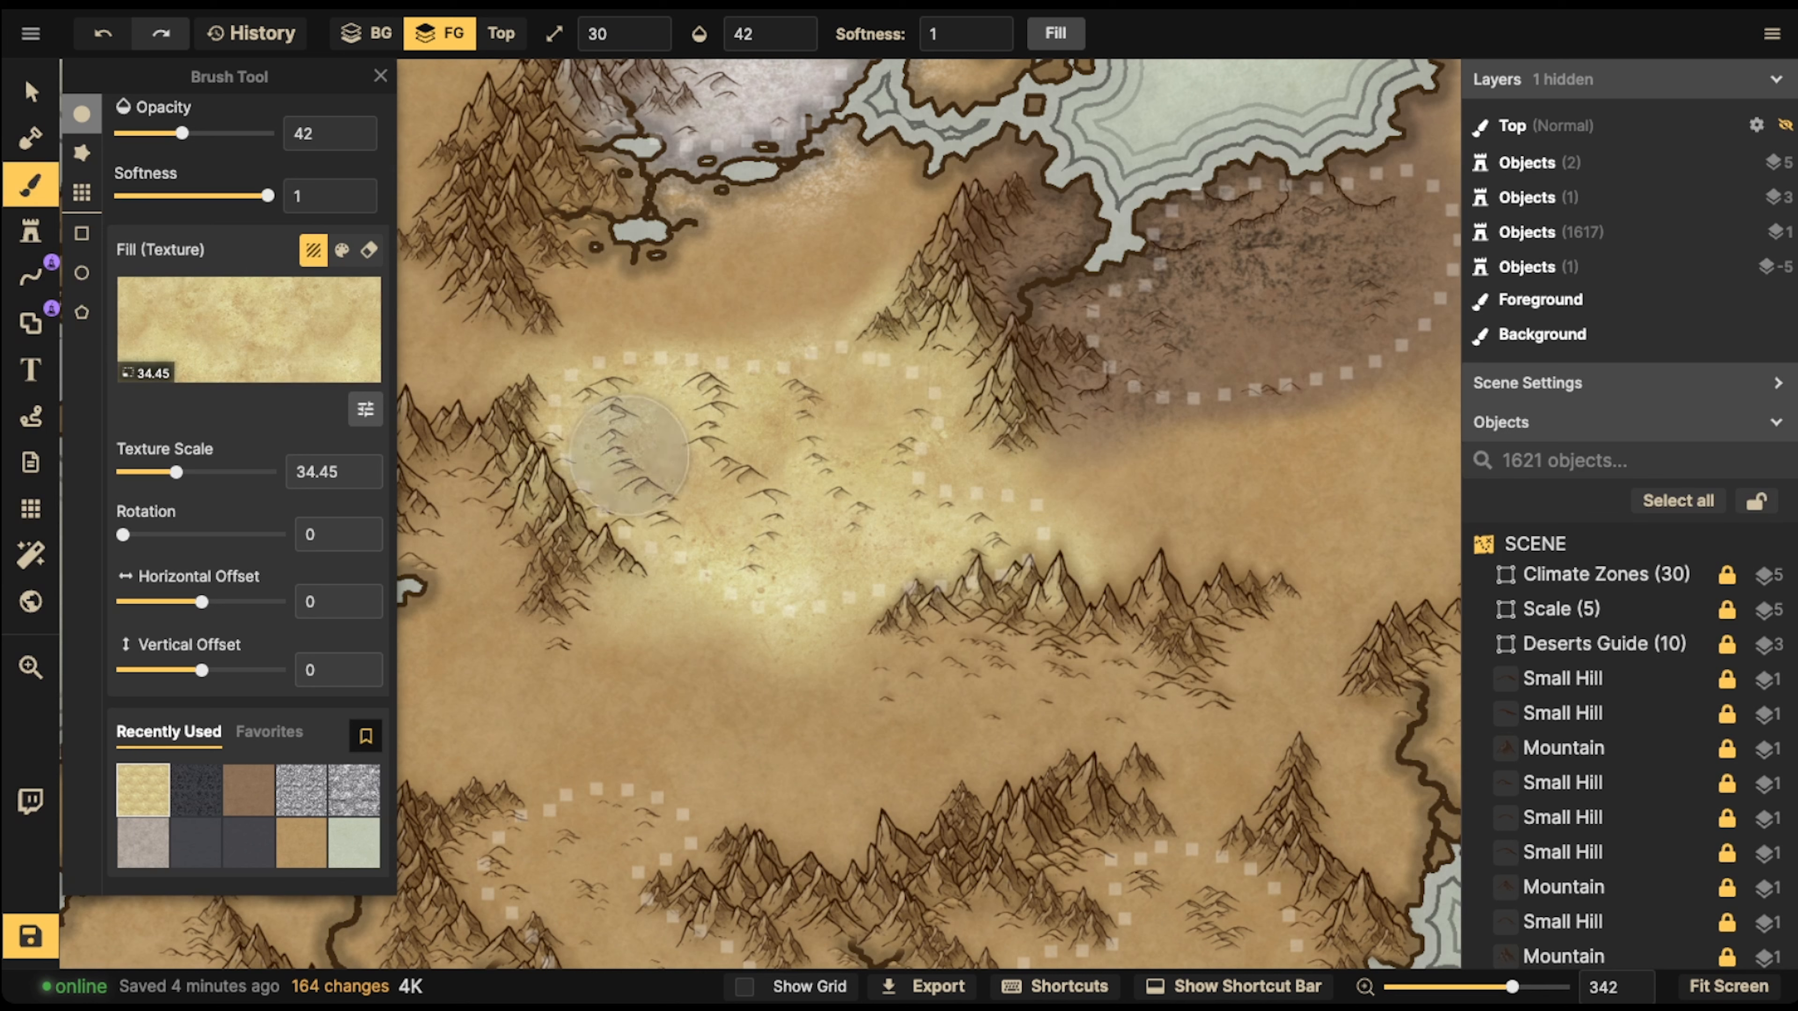
click(679, 460)
click(728, 473)
click(928, 481)
click(940, 532)
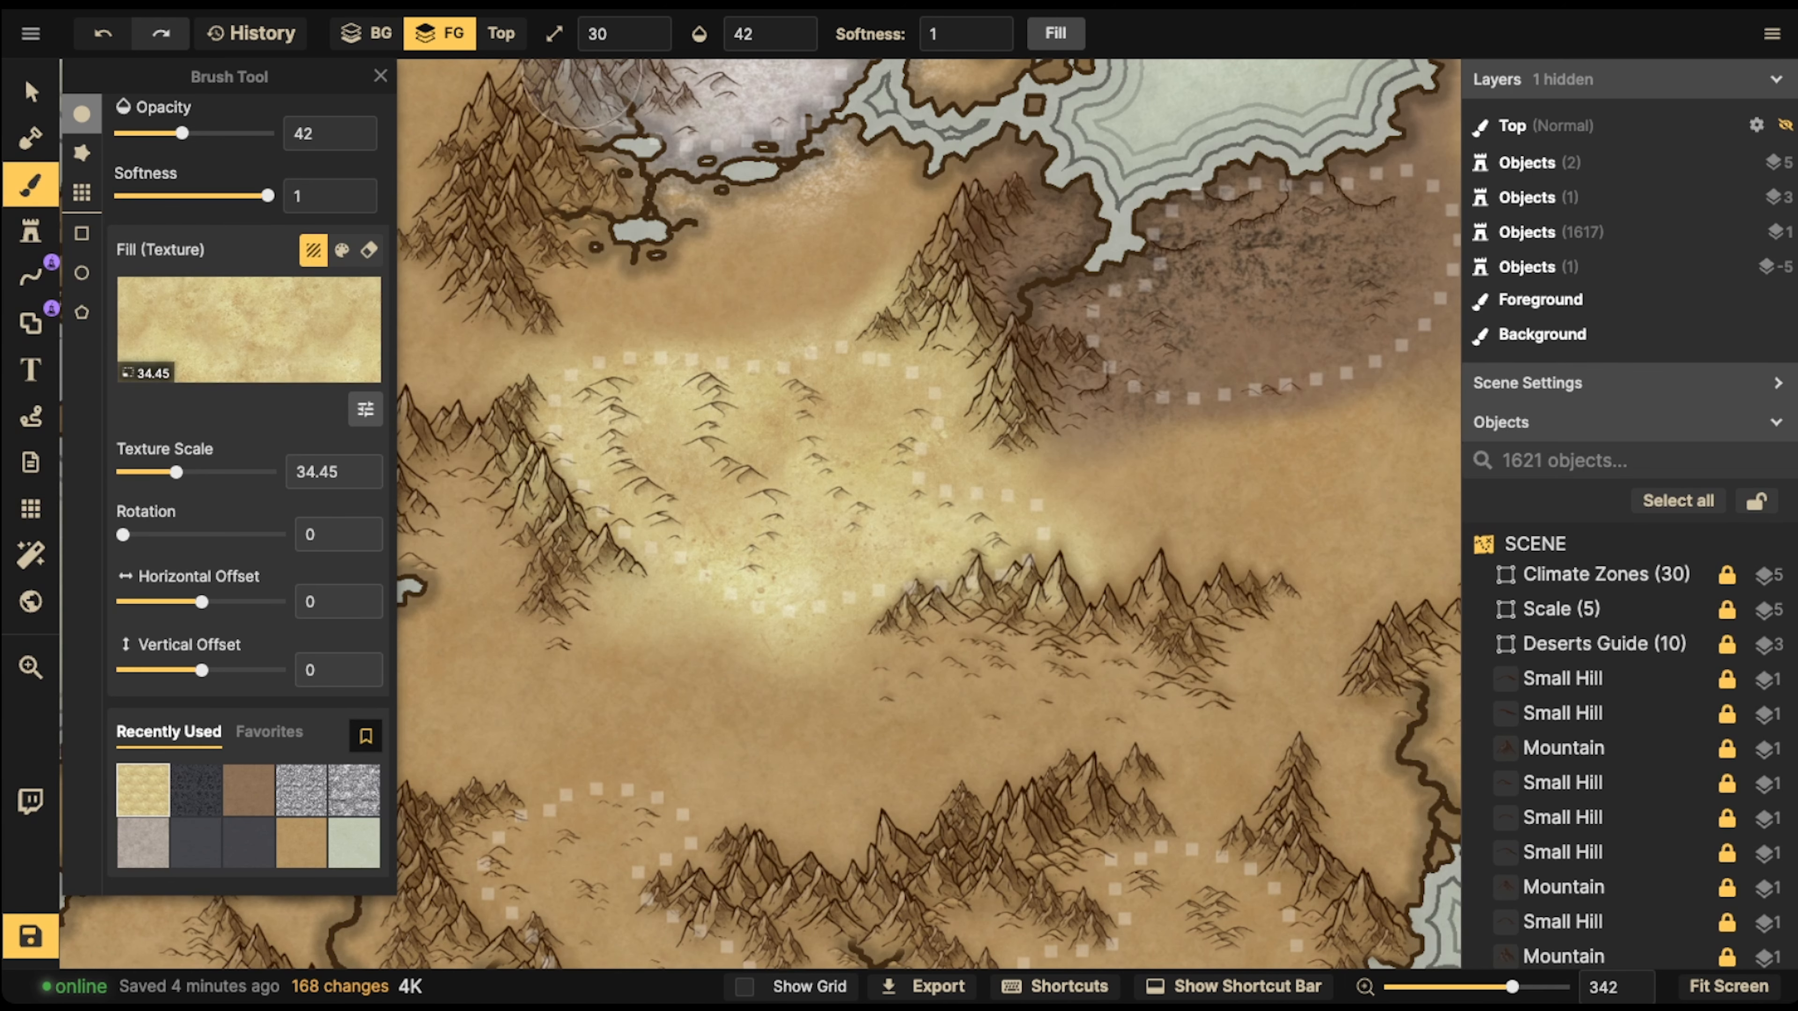
Choose the orange Parchment Stained texture from the Parchment World pack as brush fill for the dotted desert south of the pale yellow one
click(30, 91)
scroll(540, 387, down, 6)
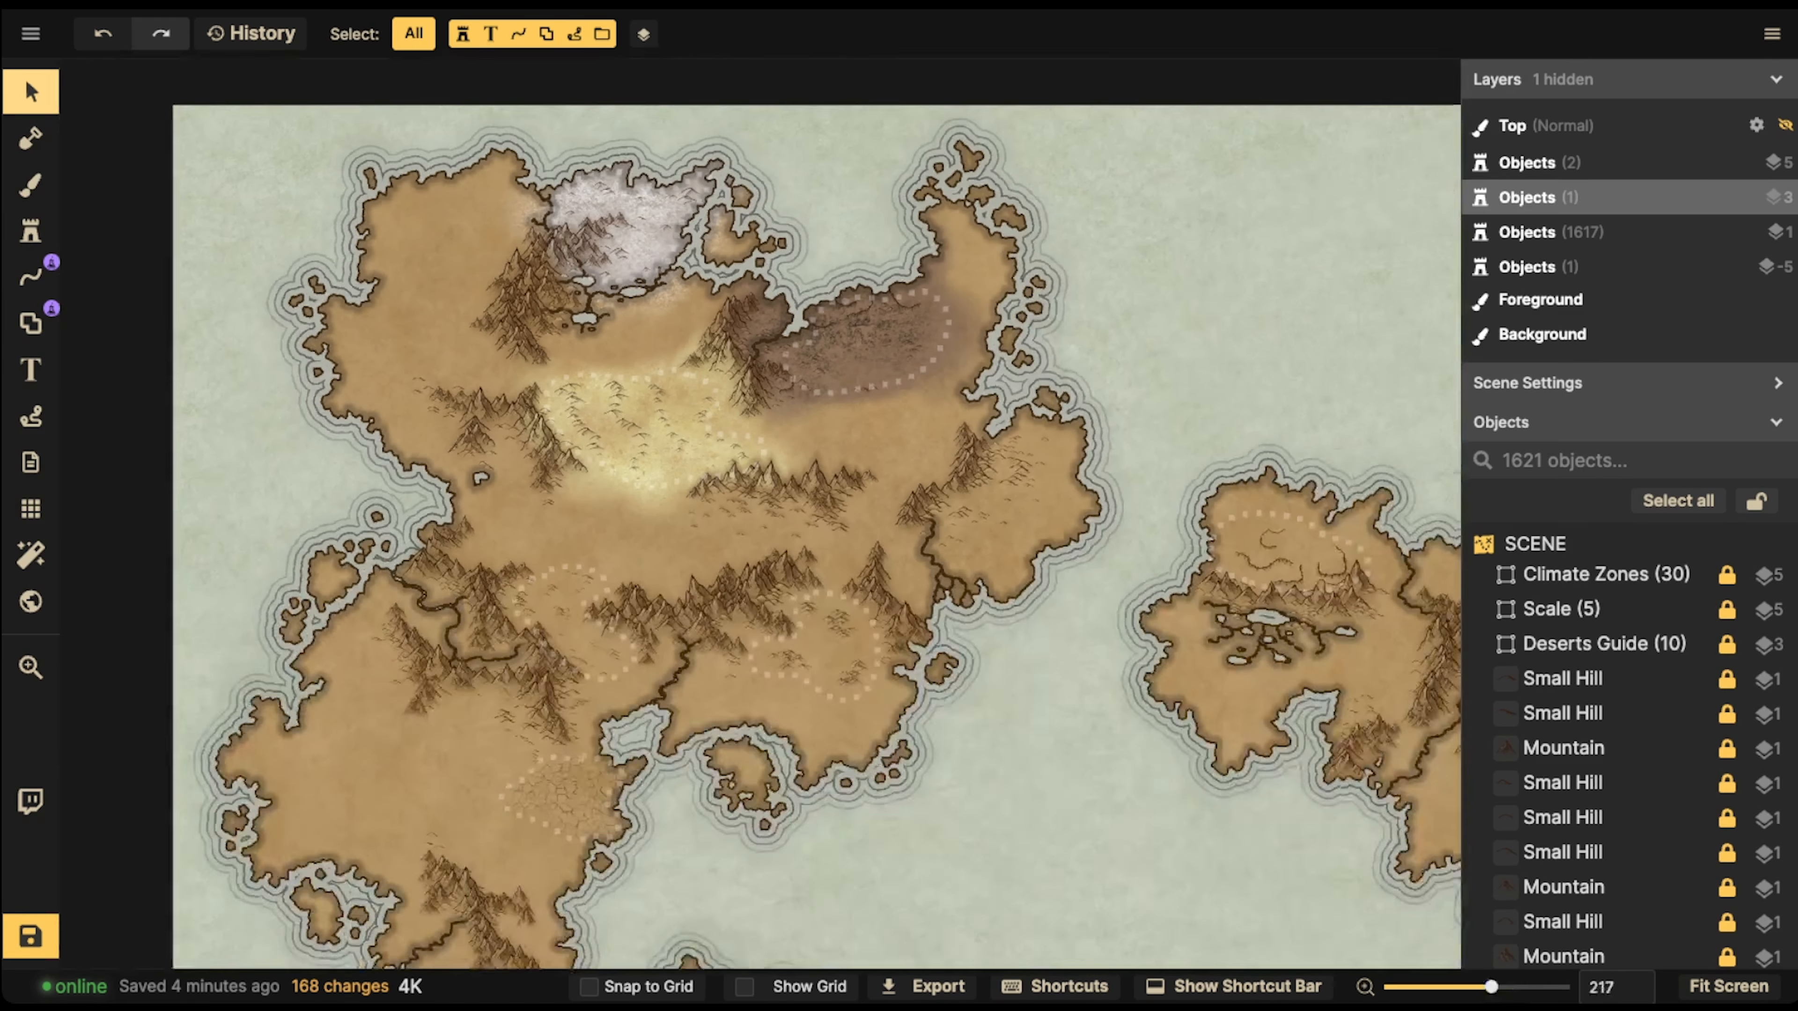
drag(539, 387, 595, 393)
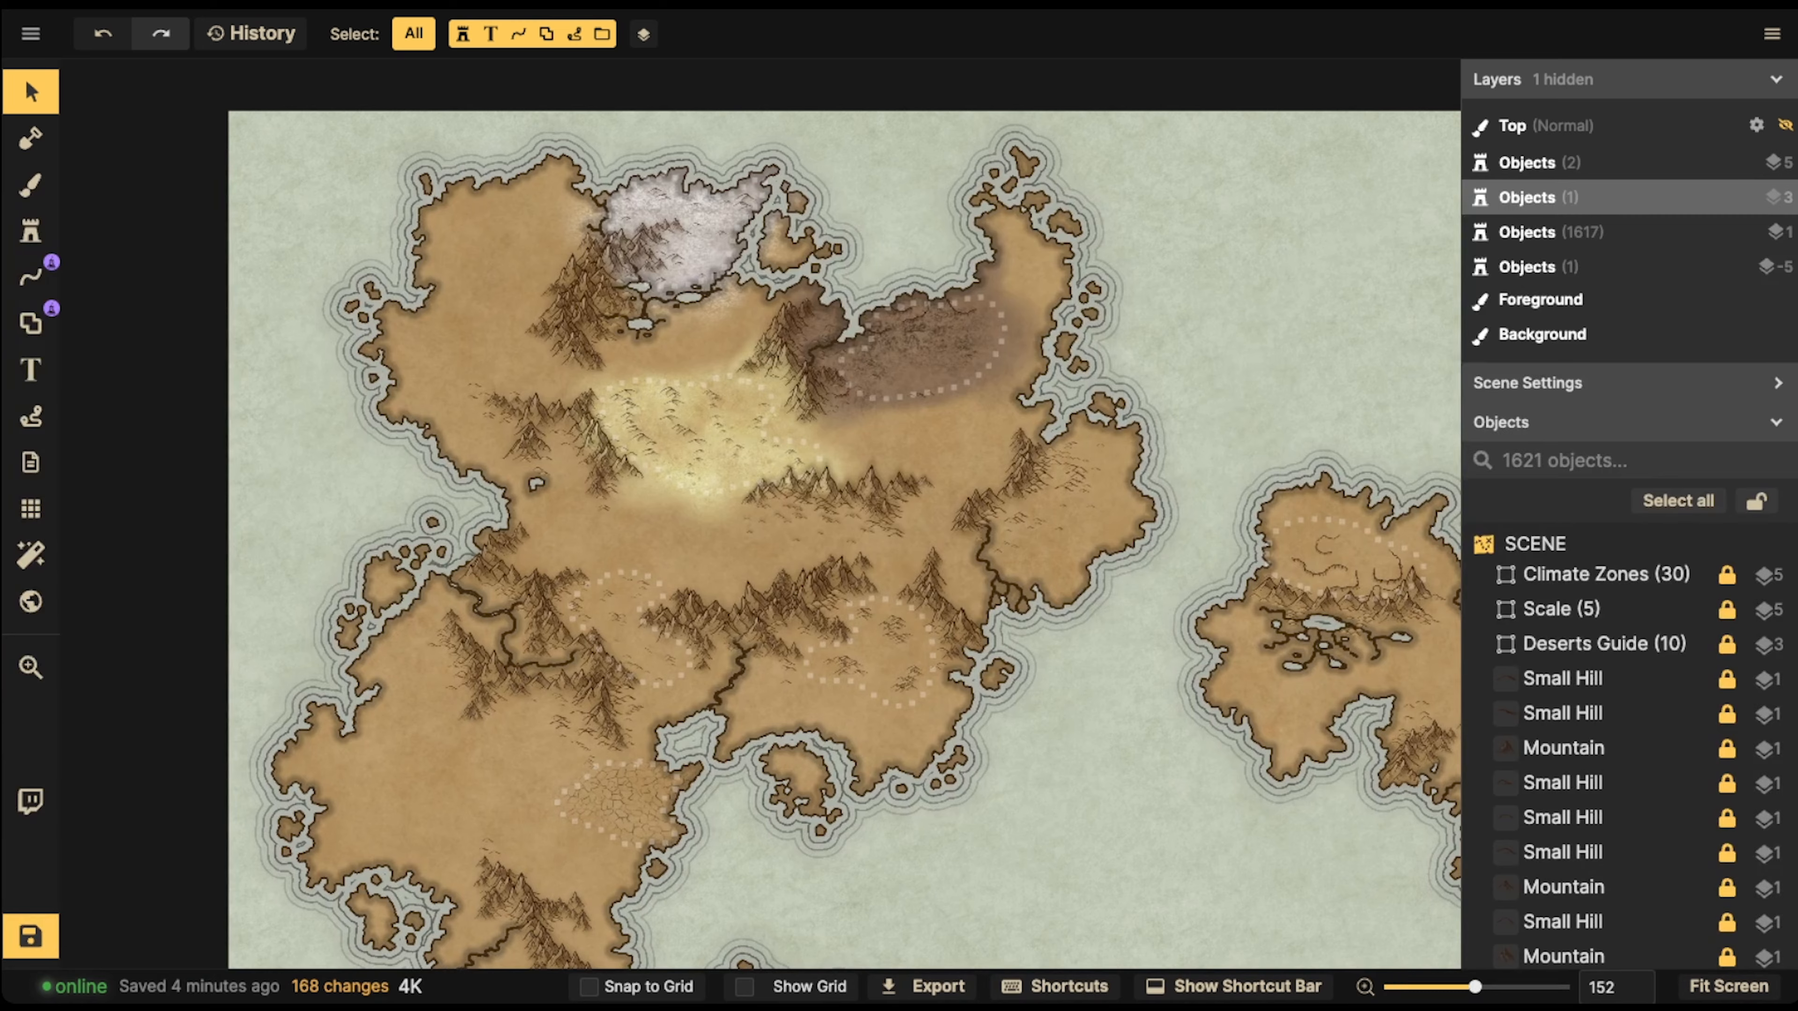
scroll(639, 659, up, 7)
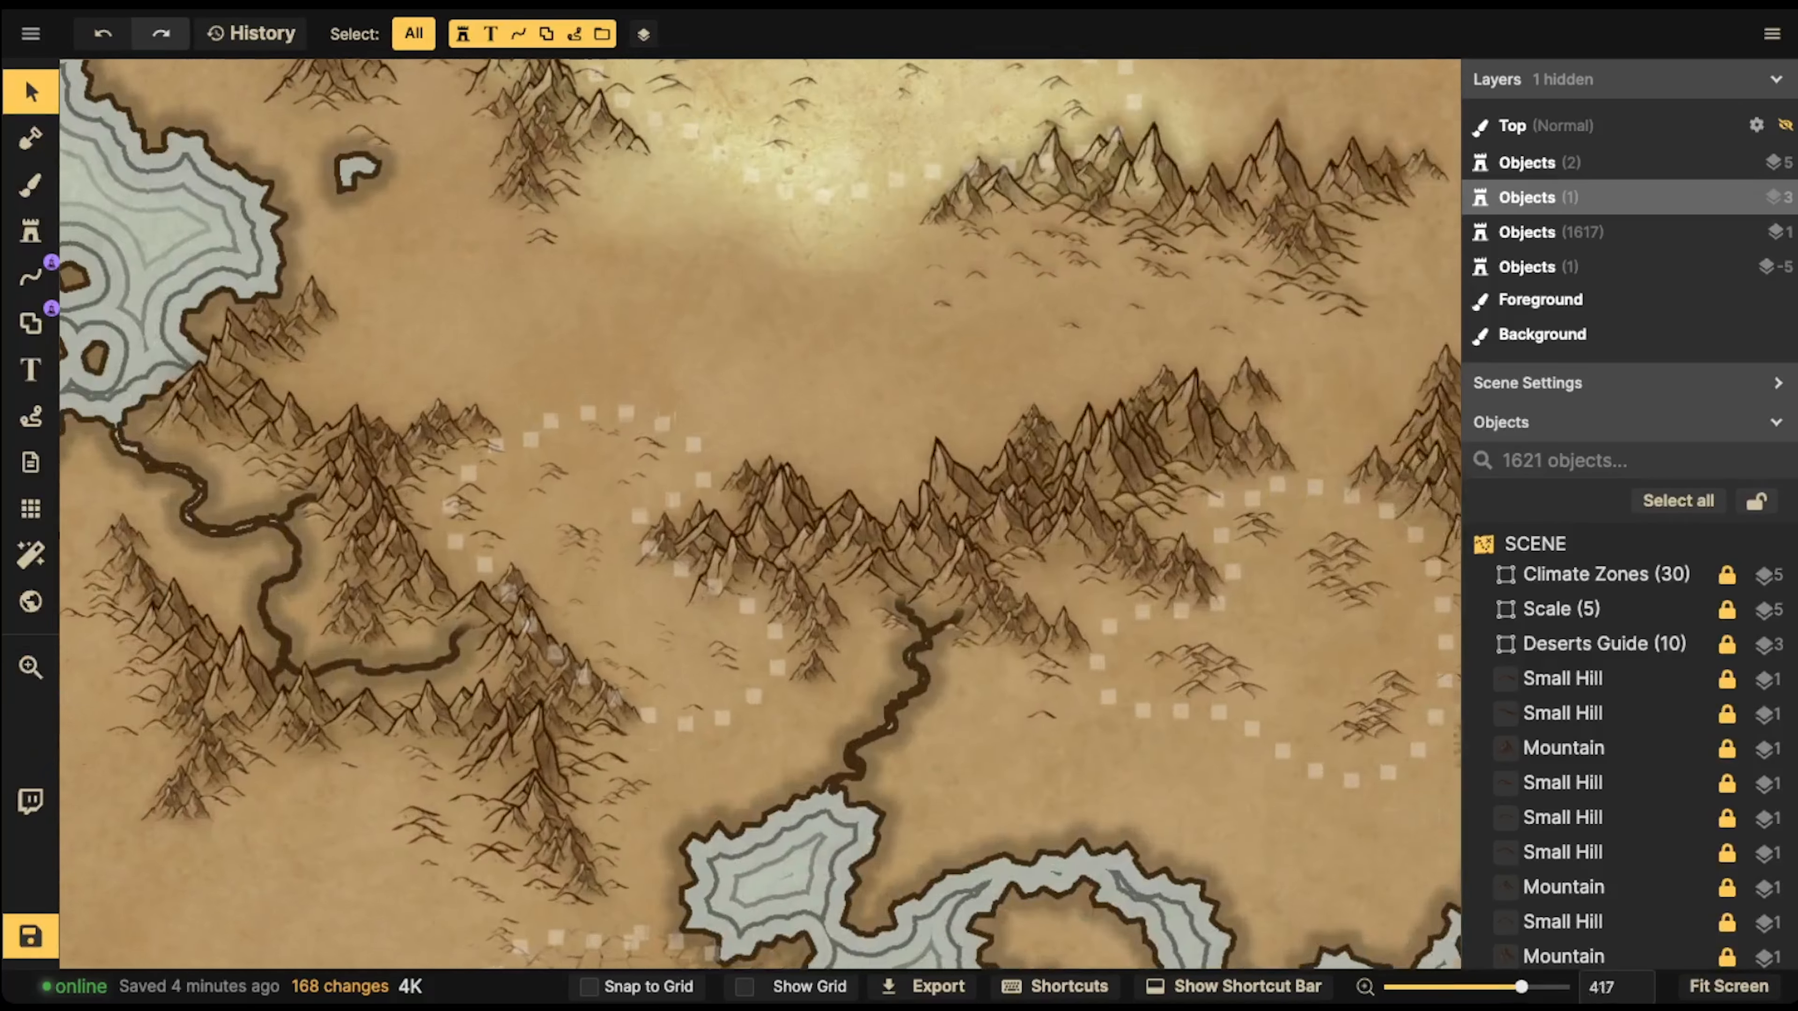
scroll(347, 754, up, 3)
click(30, 184)
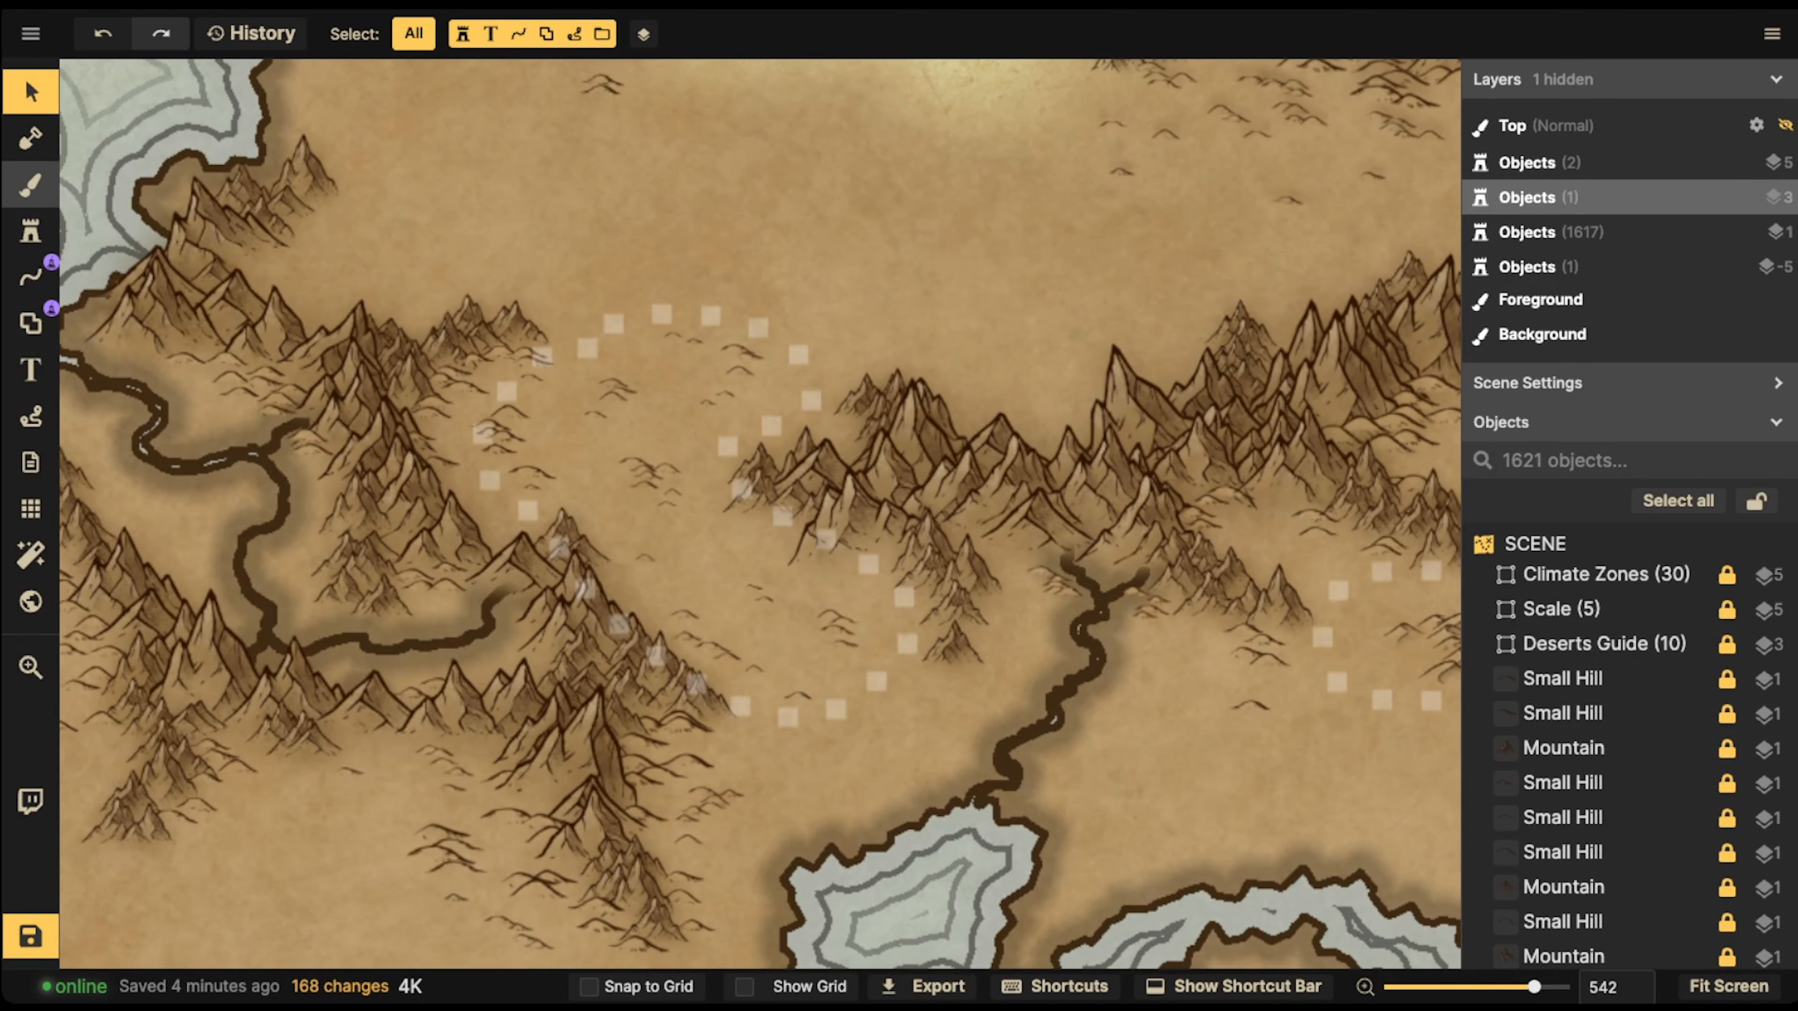
click(248, 490)
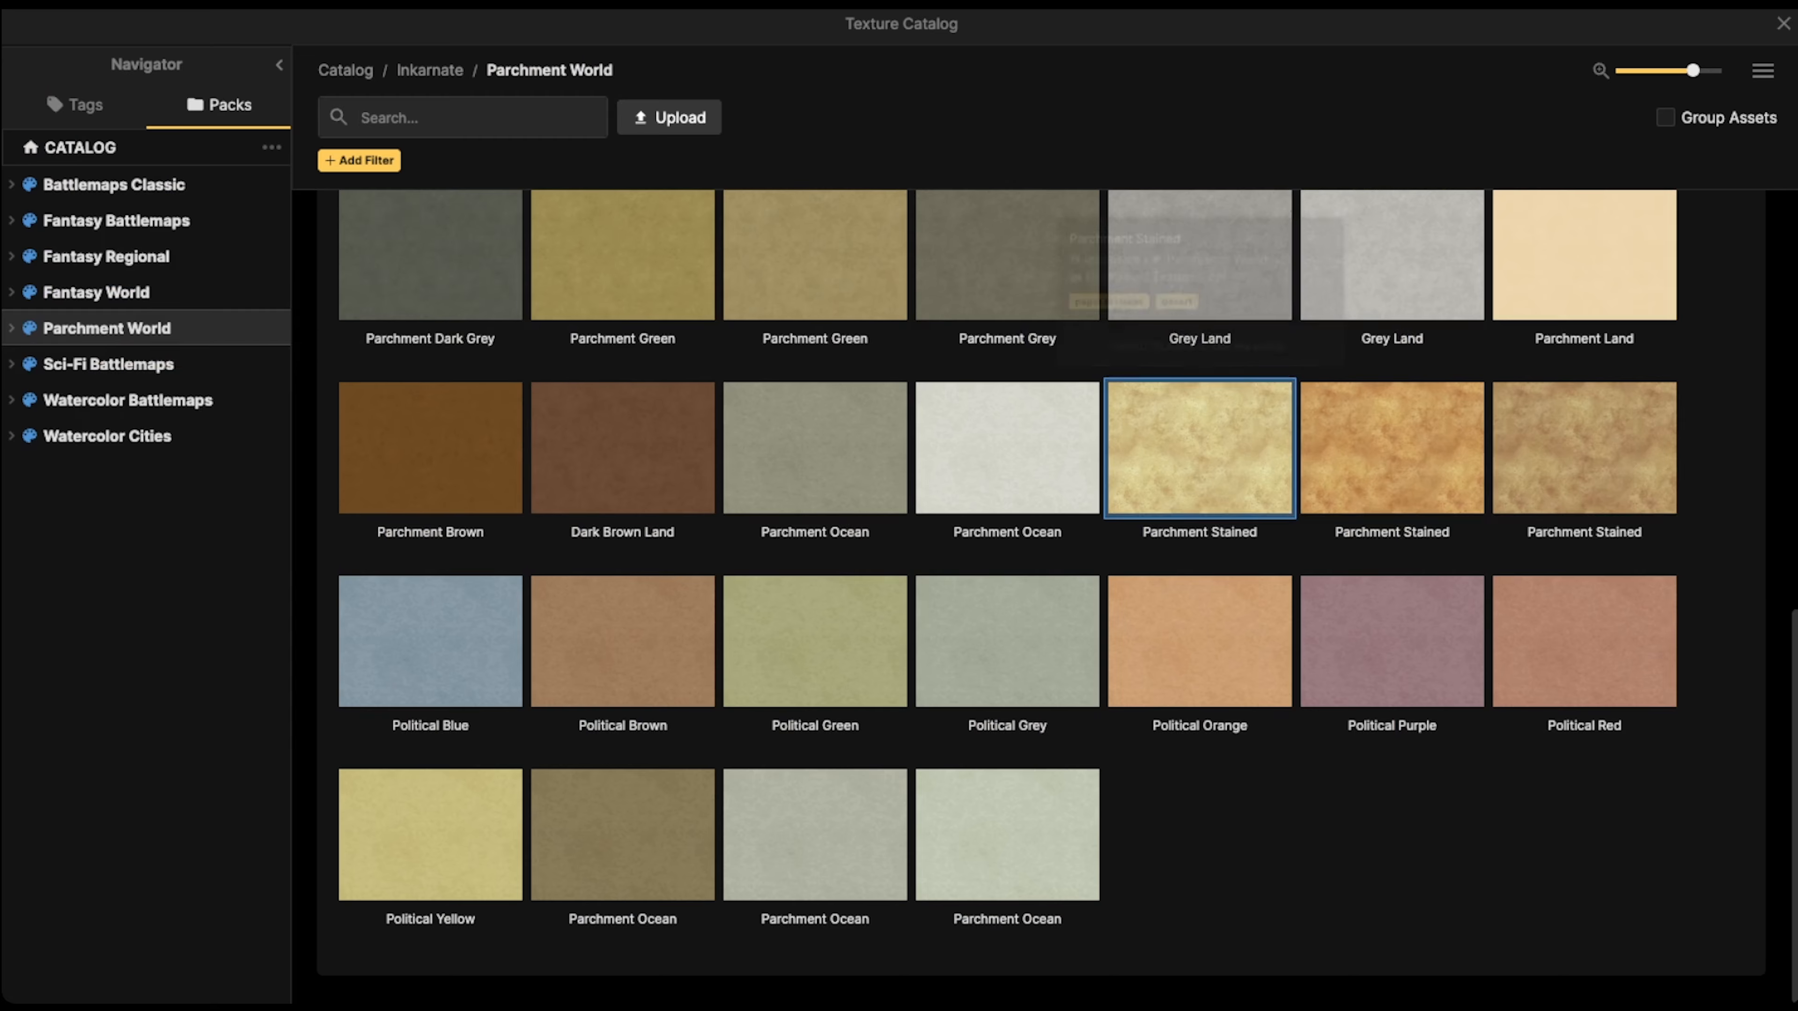
click(1392, 448)
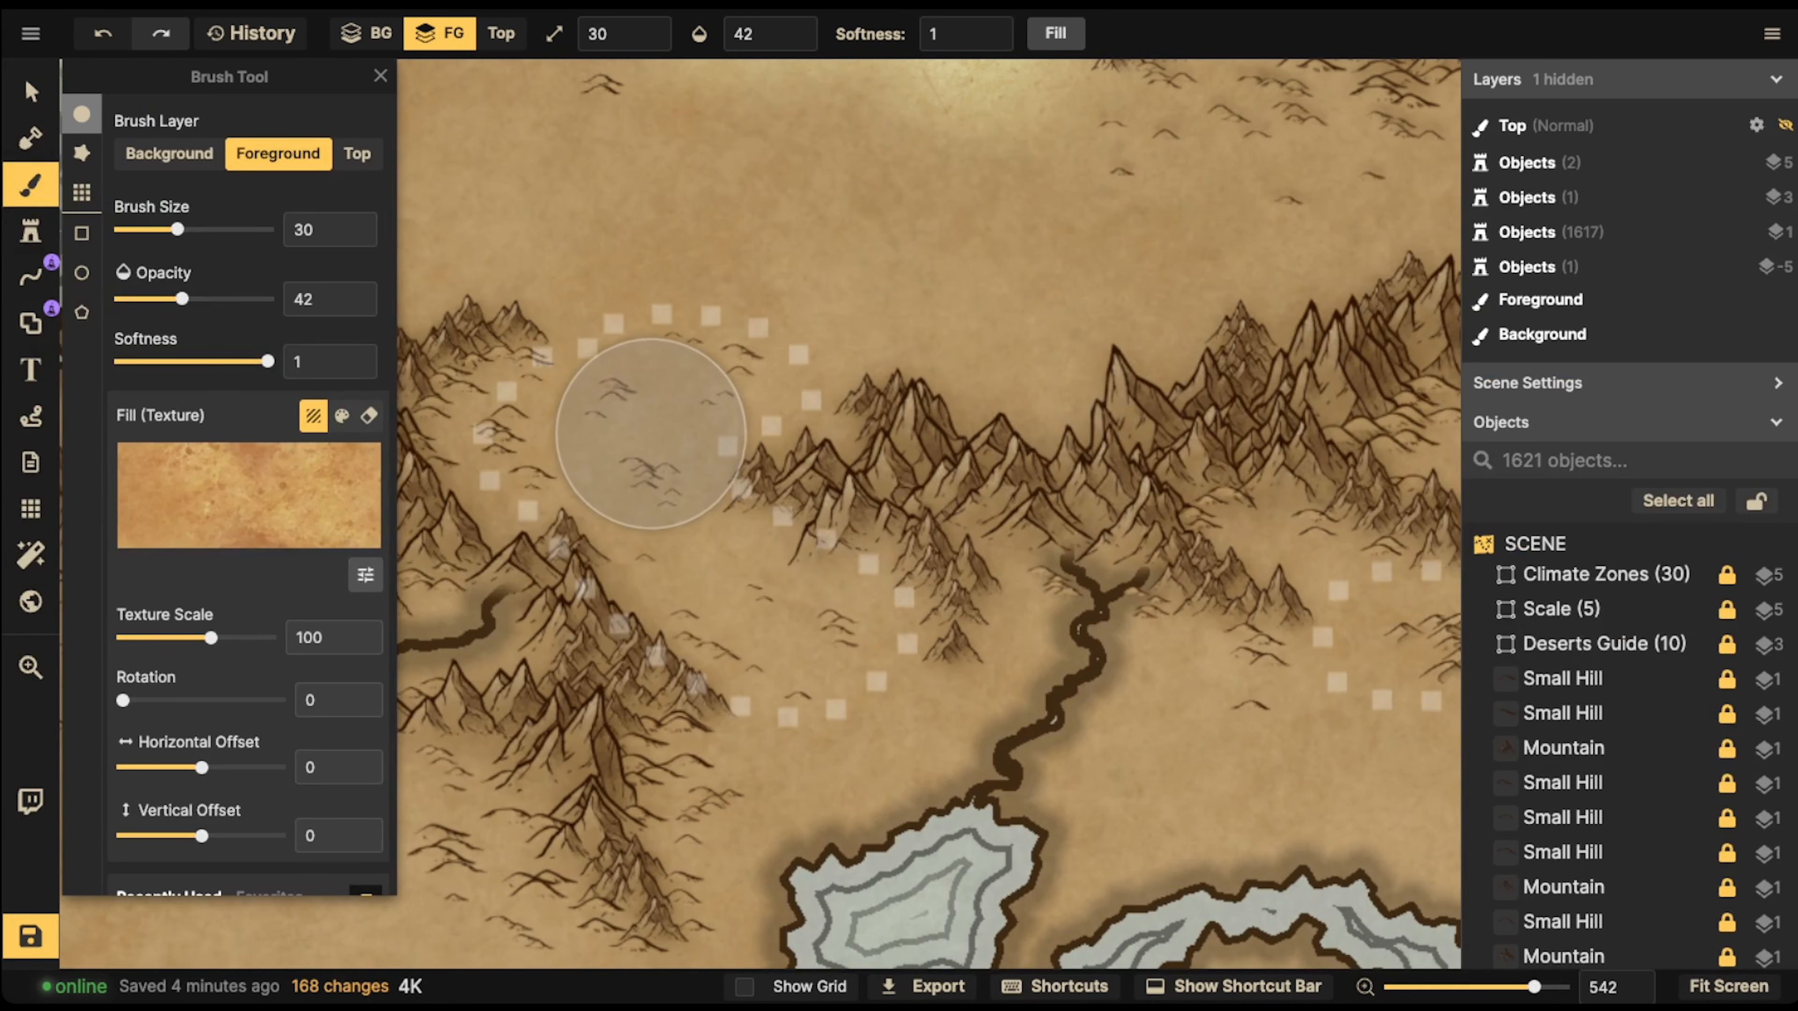
Reduce the orange Parchment Stained texture scale to 24.91
scroll(762, 423, down, 7)
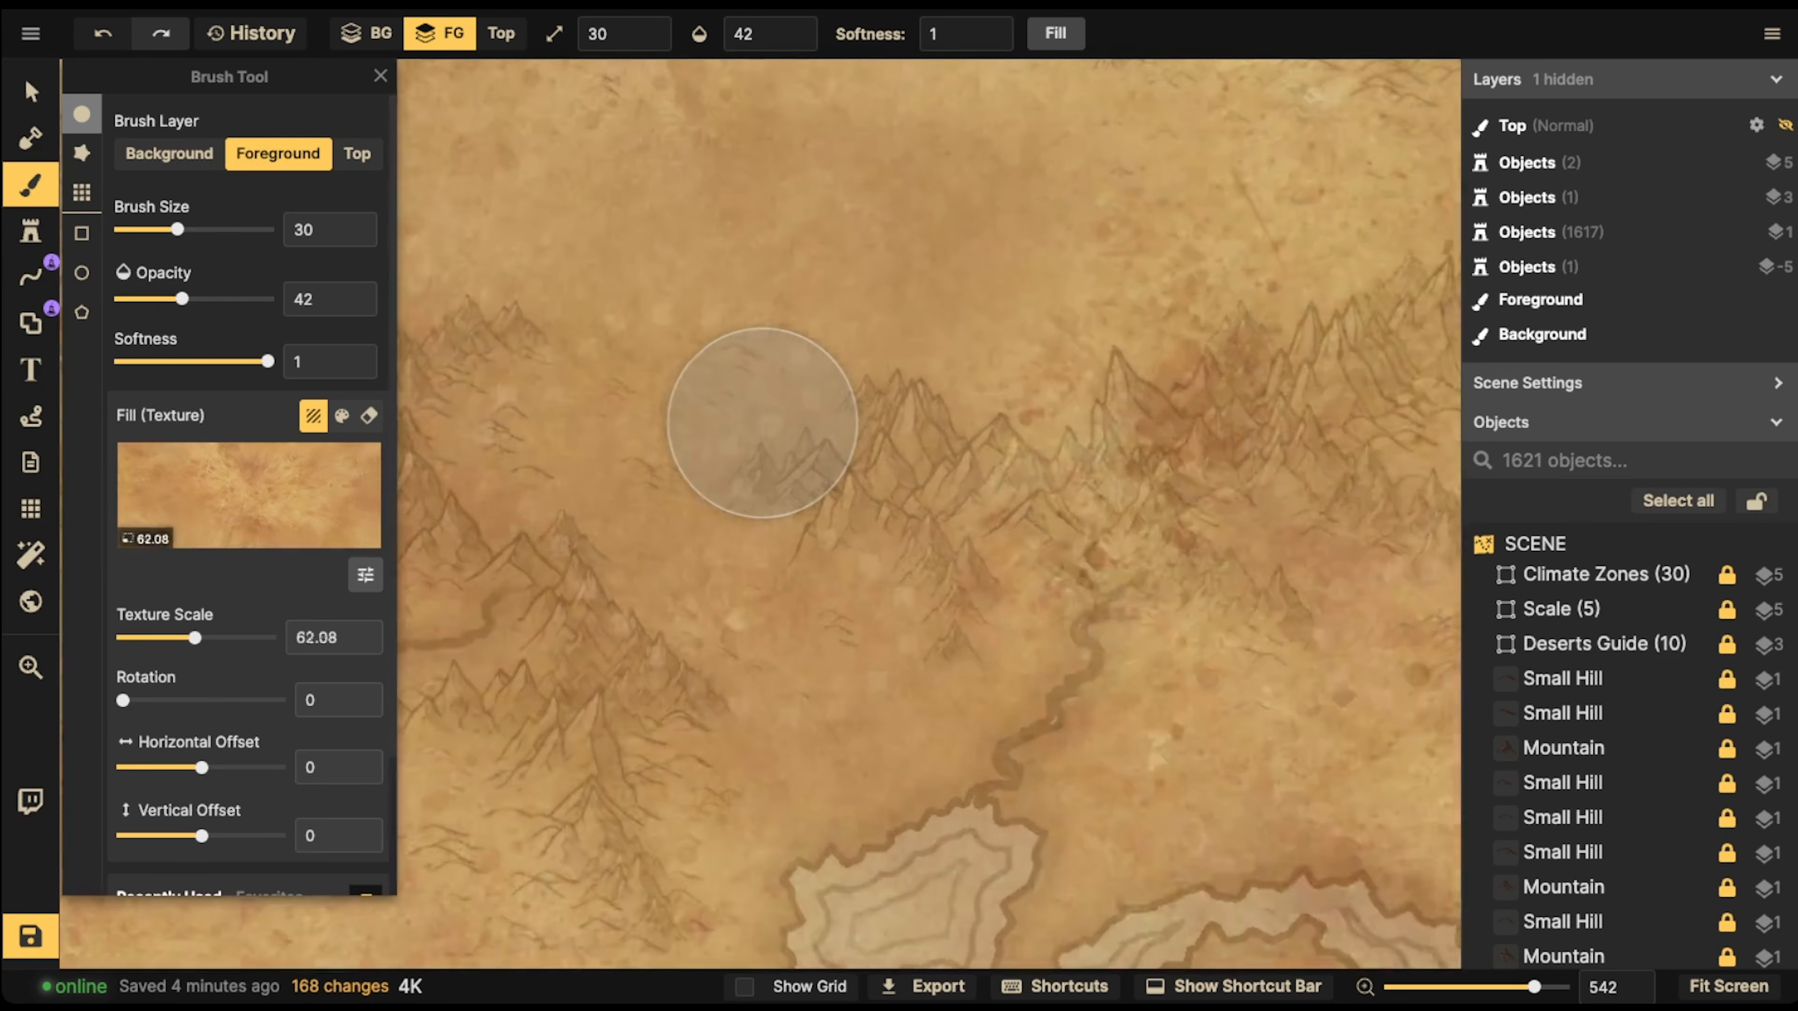
scroll(762, 422, down, 4)
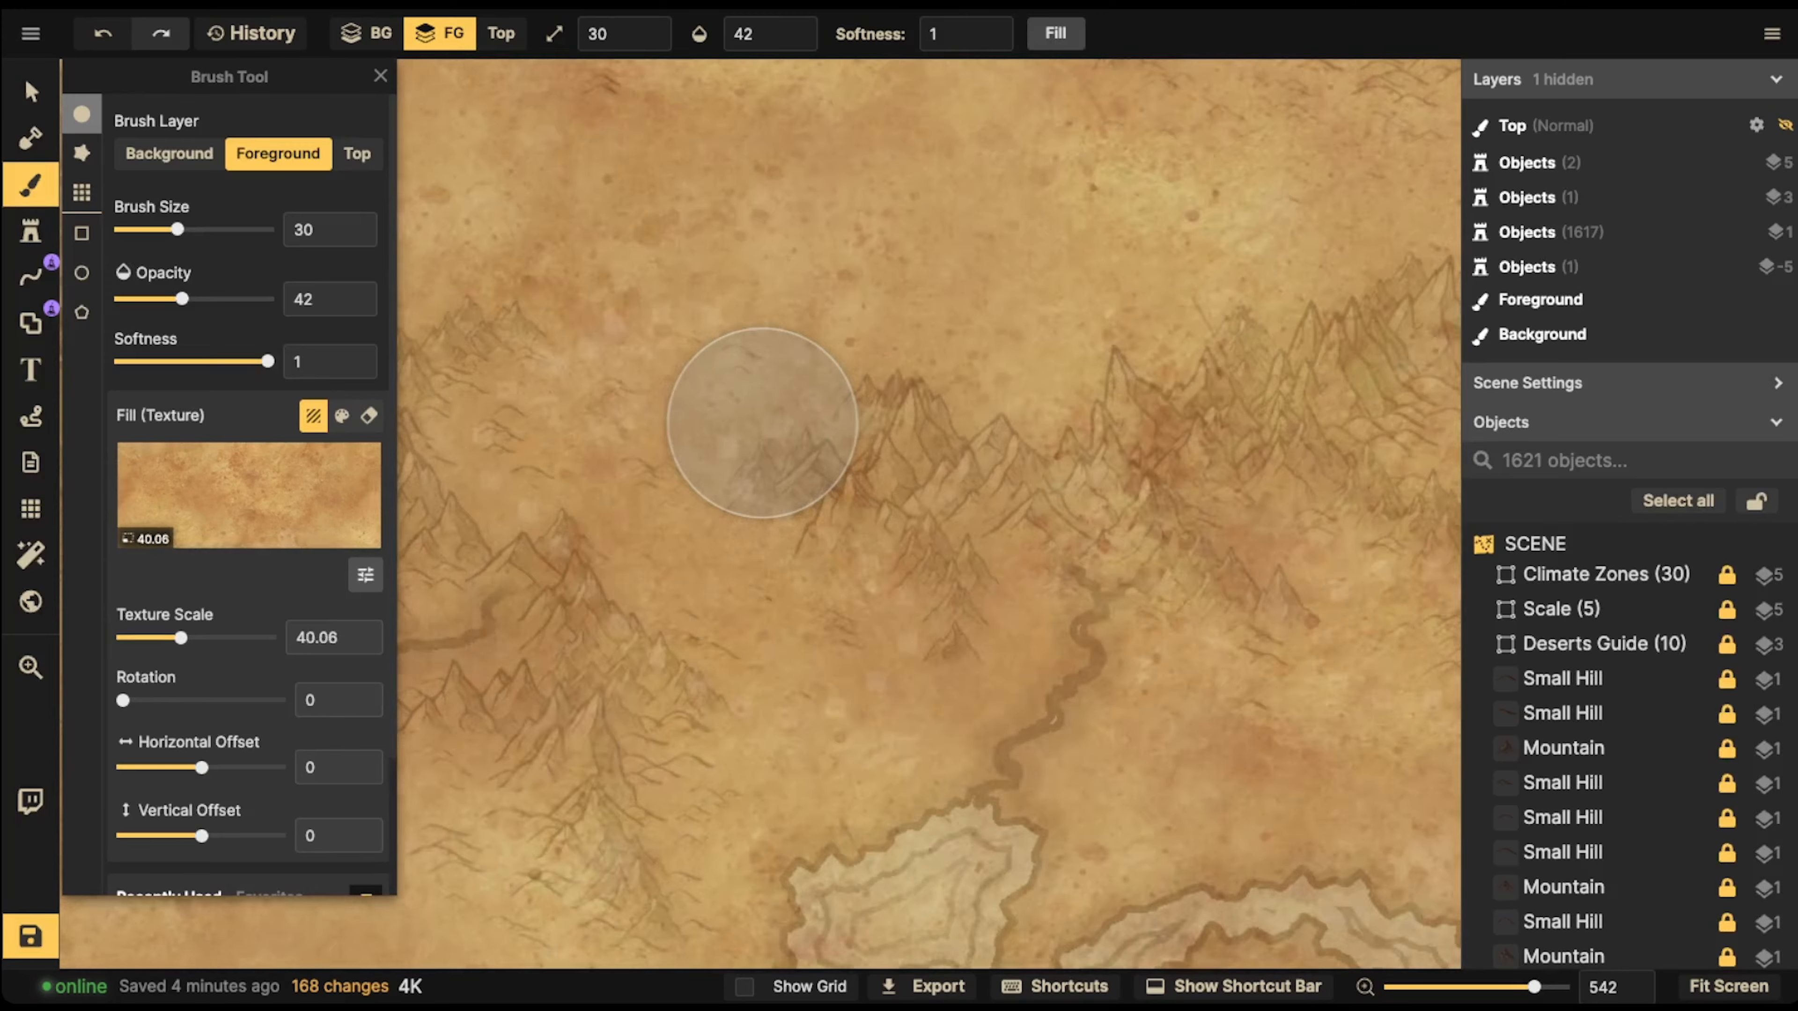
scroll(762, 423, down, 2)
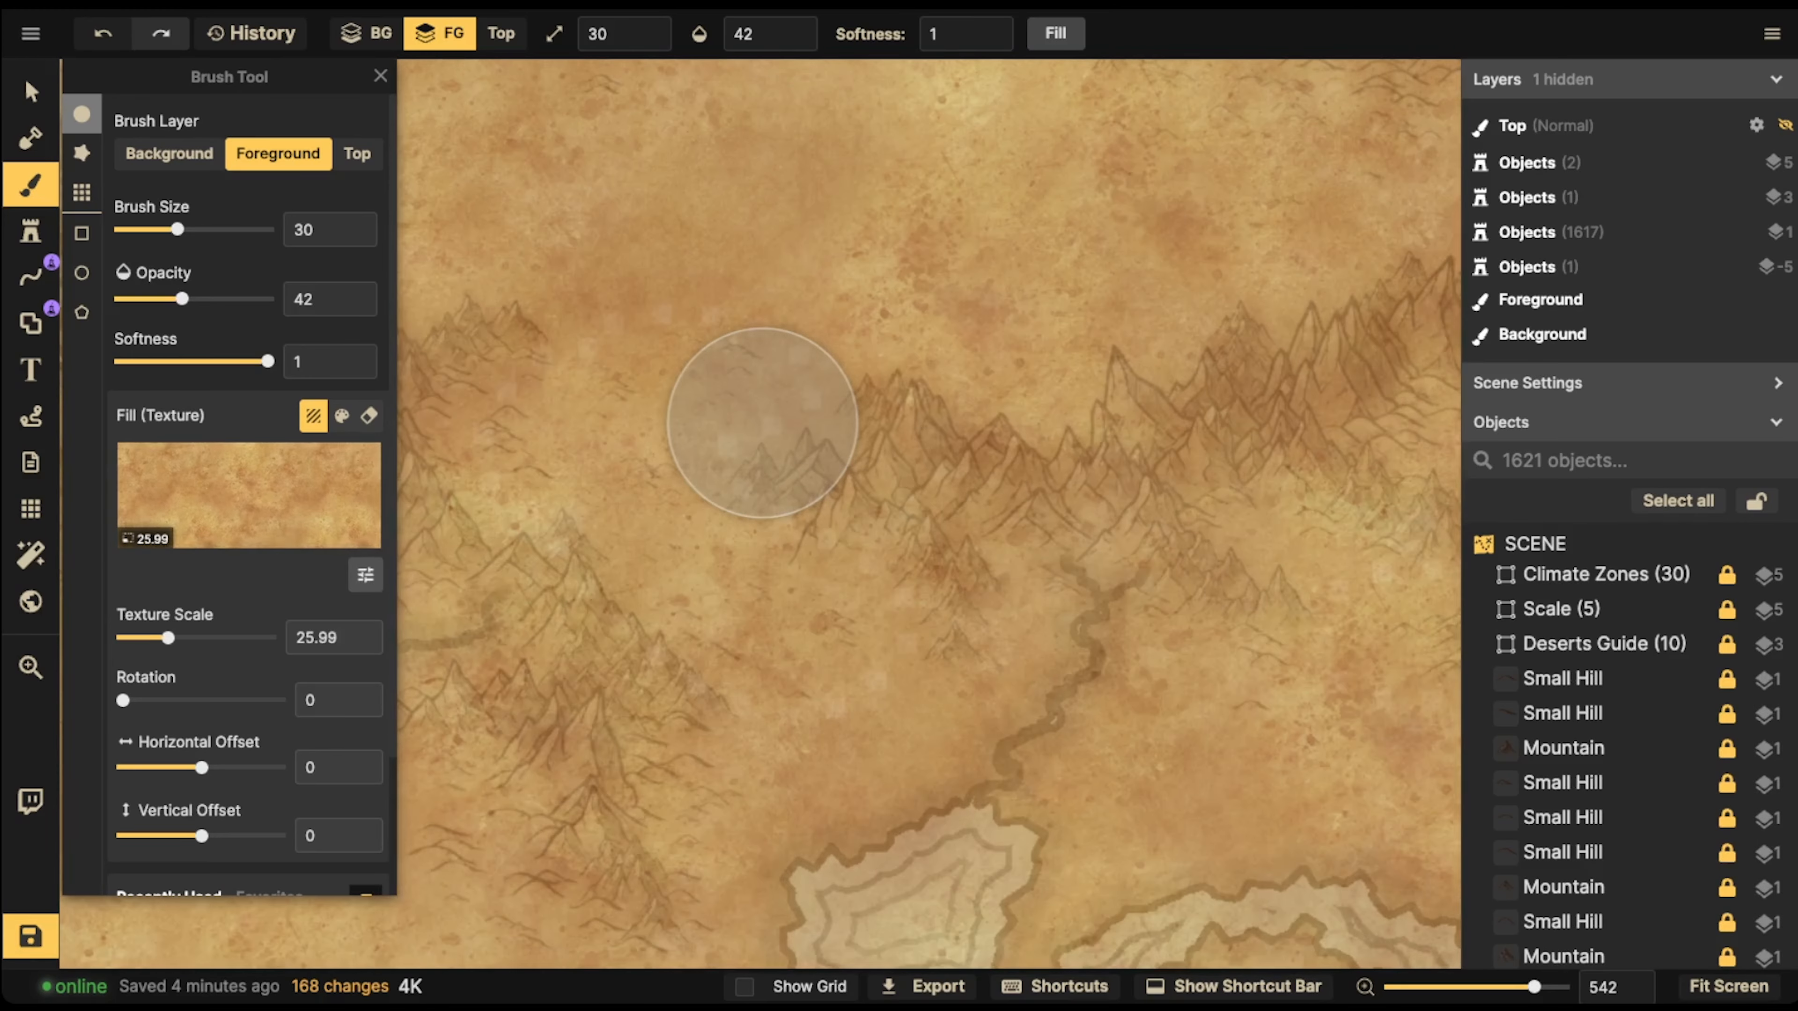
scroll(762, 423, down, 1)
scroll(762, 423, up, 1)
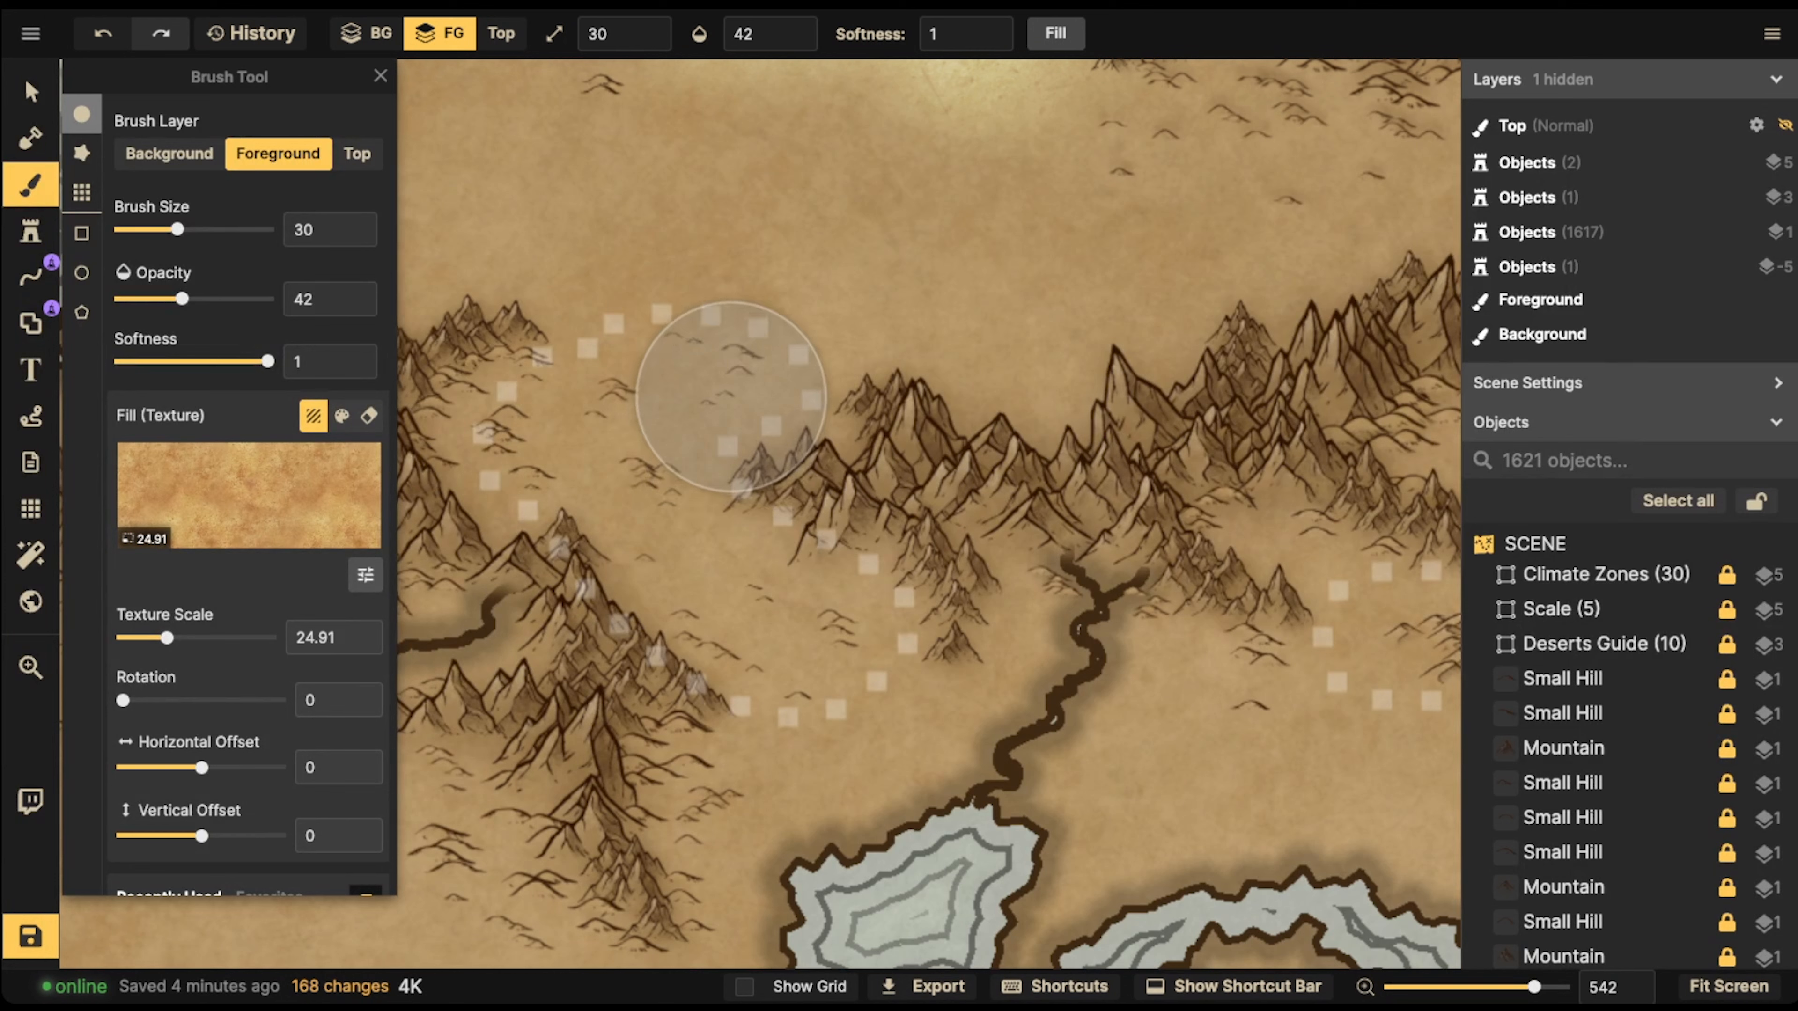
Paint the dotted desert between the southern mountain ranges orange on the foreground, keeping brush size 30 and opacity 42
mouse_move(685, 398)
mouse_down()
mouse_move(723, 405)
mouse_move(486, 419)
mouse_move(571, 434)
mouse_move(599, 419)
mouse_move(459, 485)
mouse_move(729, 543)
mouse_move(640, 582)
mouse_move(802, 591)
mouse_move(694, 613)
mouse_move(775, 639)
mouse_move(694, 418)
mouse_up()
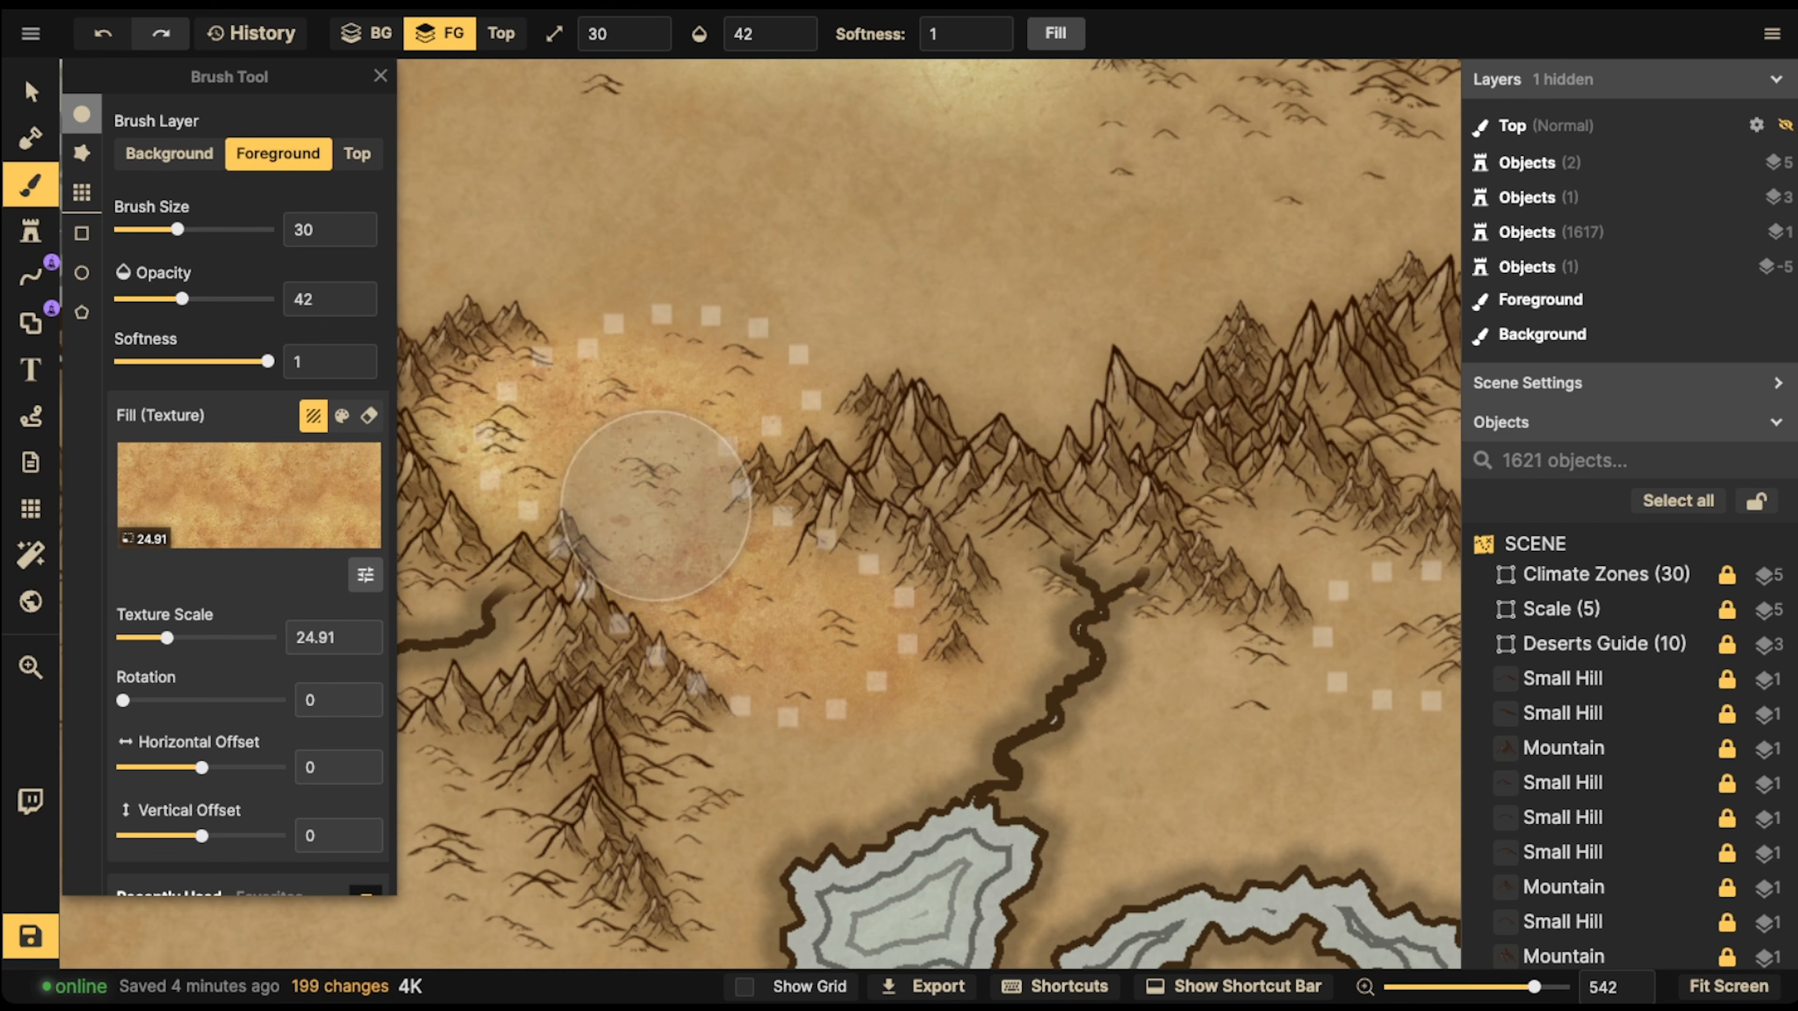
mouse_move(655, 506)
mouse_down()
mouse_move(830, 601)
mouse_move(826, 642)
mouse_up()
mouse_move(840, 444)
mouse_down()
mouse_move(818, 395)
mouse_move(673, 374)
mouse_move(683, 425)
mouse_up()
Choose the brown Parchment Stained texture as the brush fill for the dotted desert east of the orange one
scroll(690, 446, down, 10)
scroll(971, 322, down, 5)
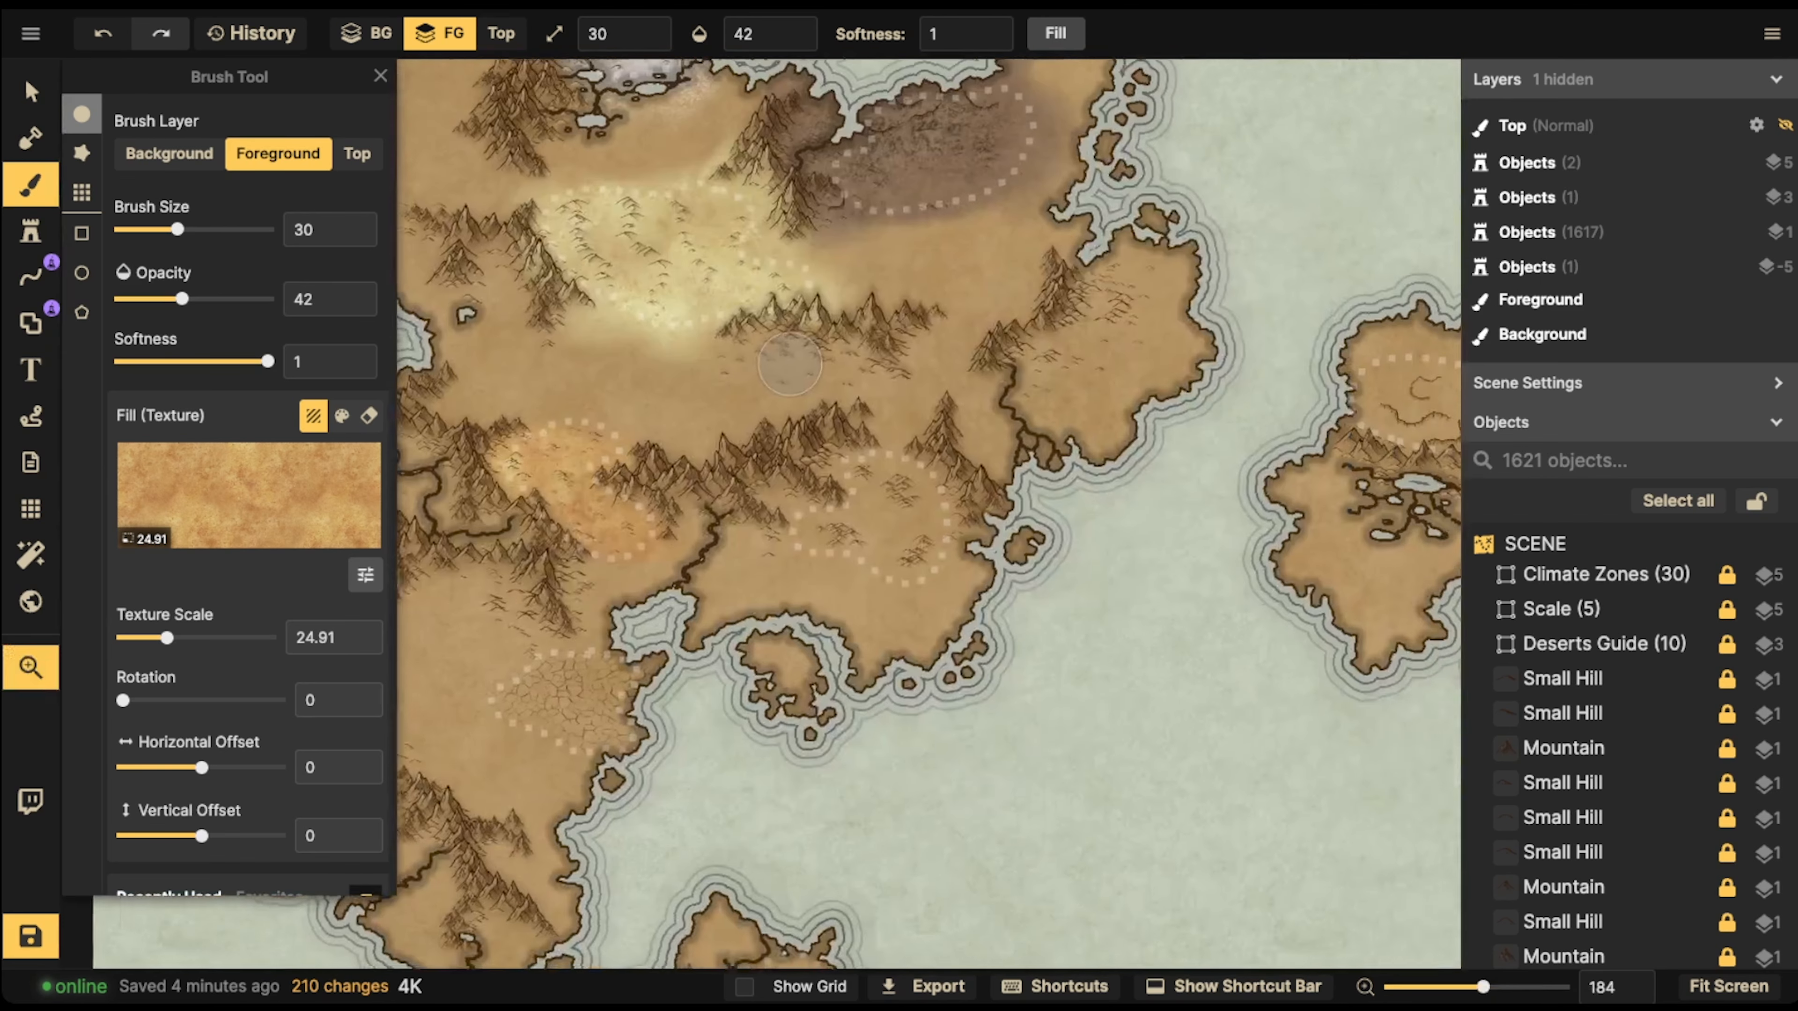
scroll(621, 574, up, 8)
scroll(778, 573, up, 5)
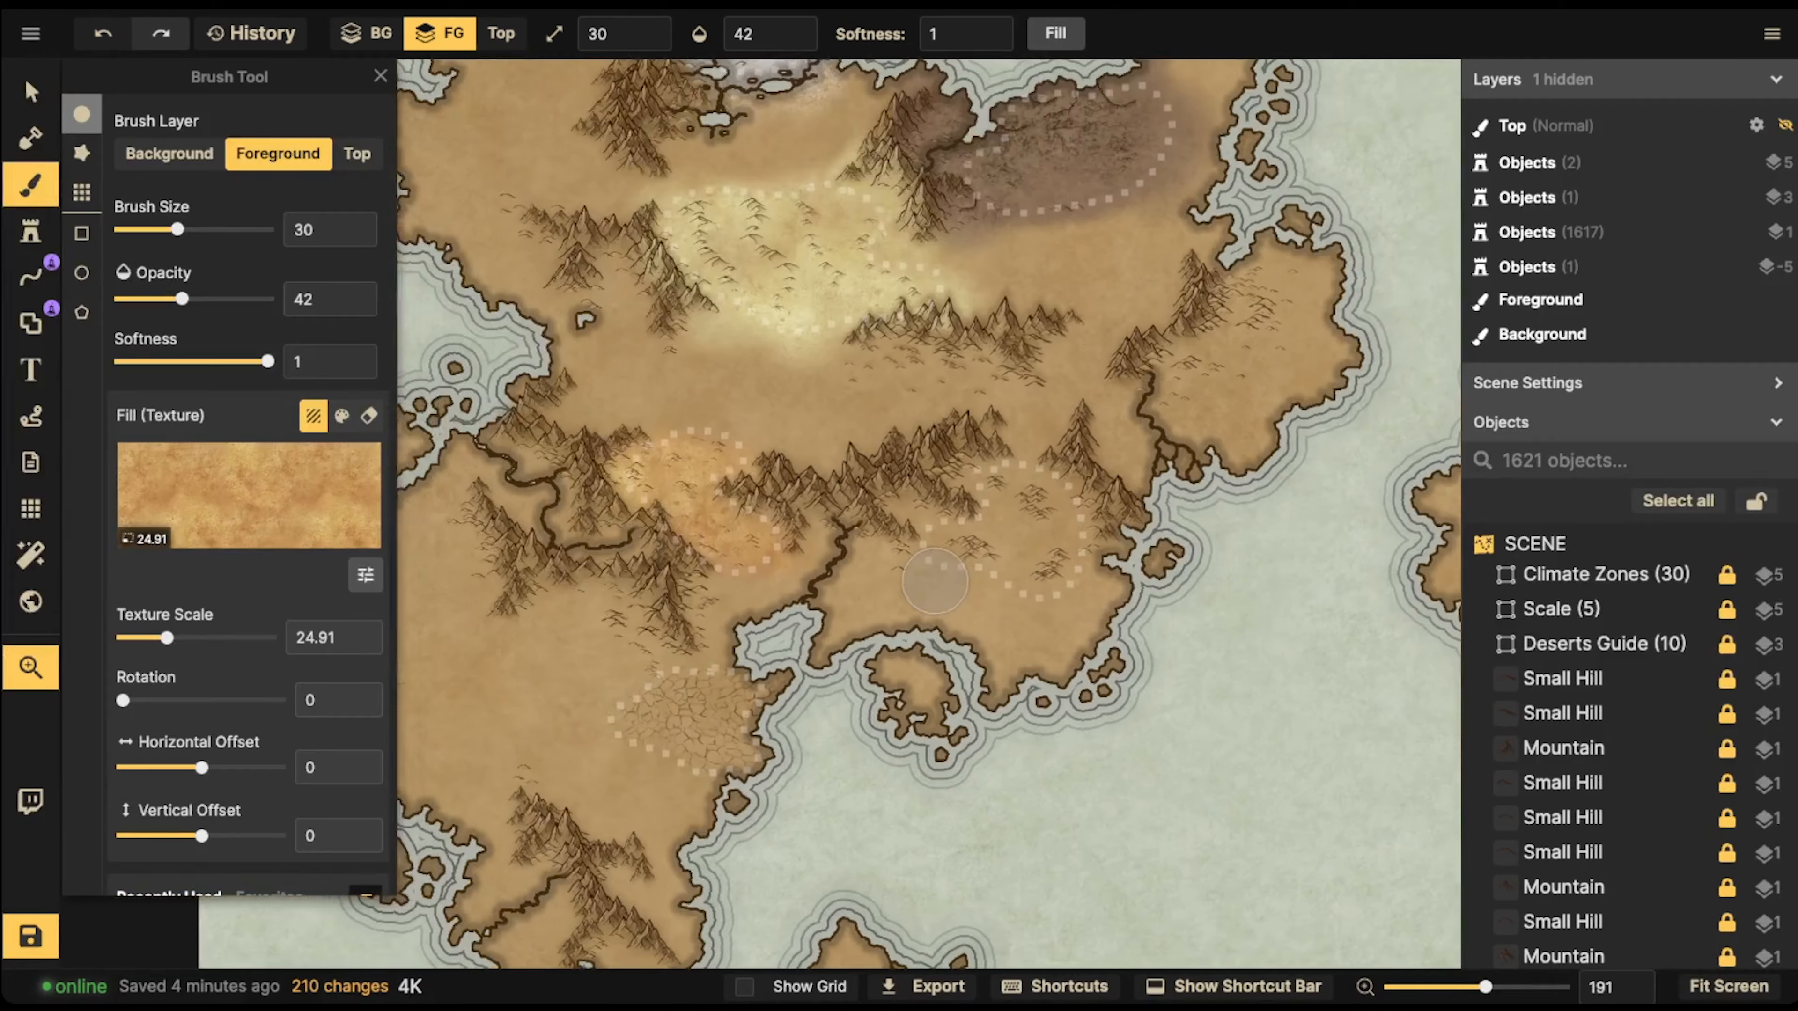
scroll(895, 572, up, 5)
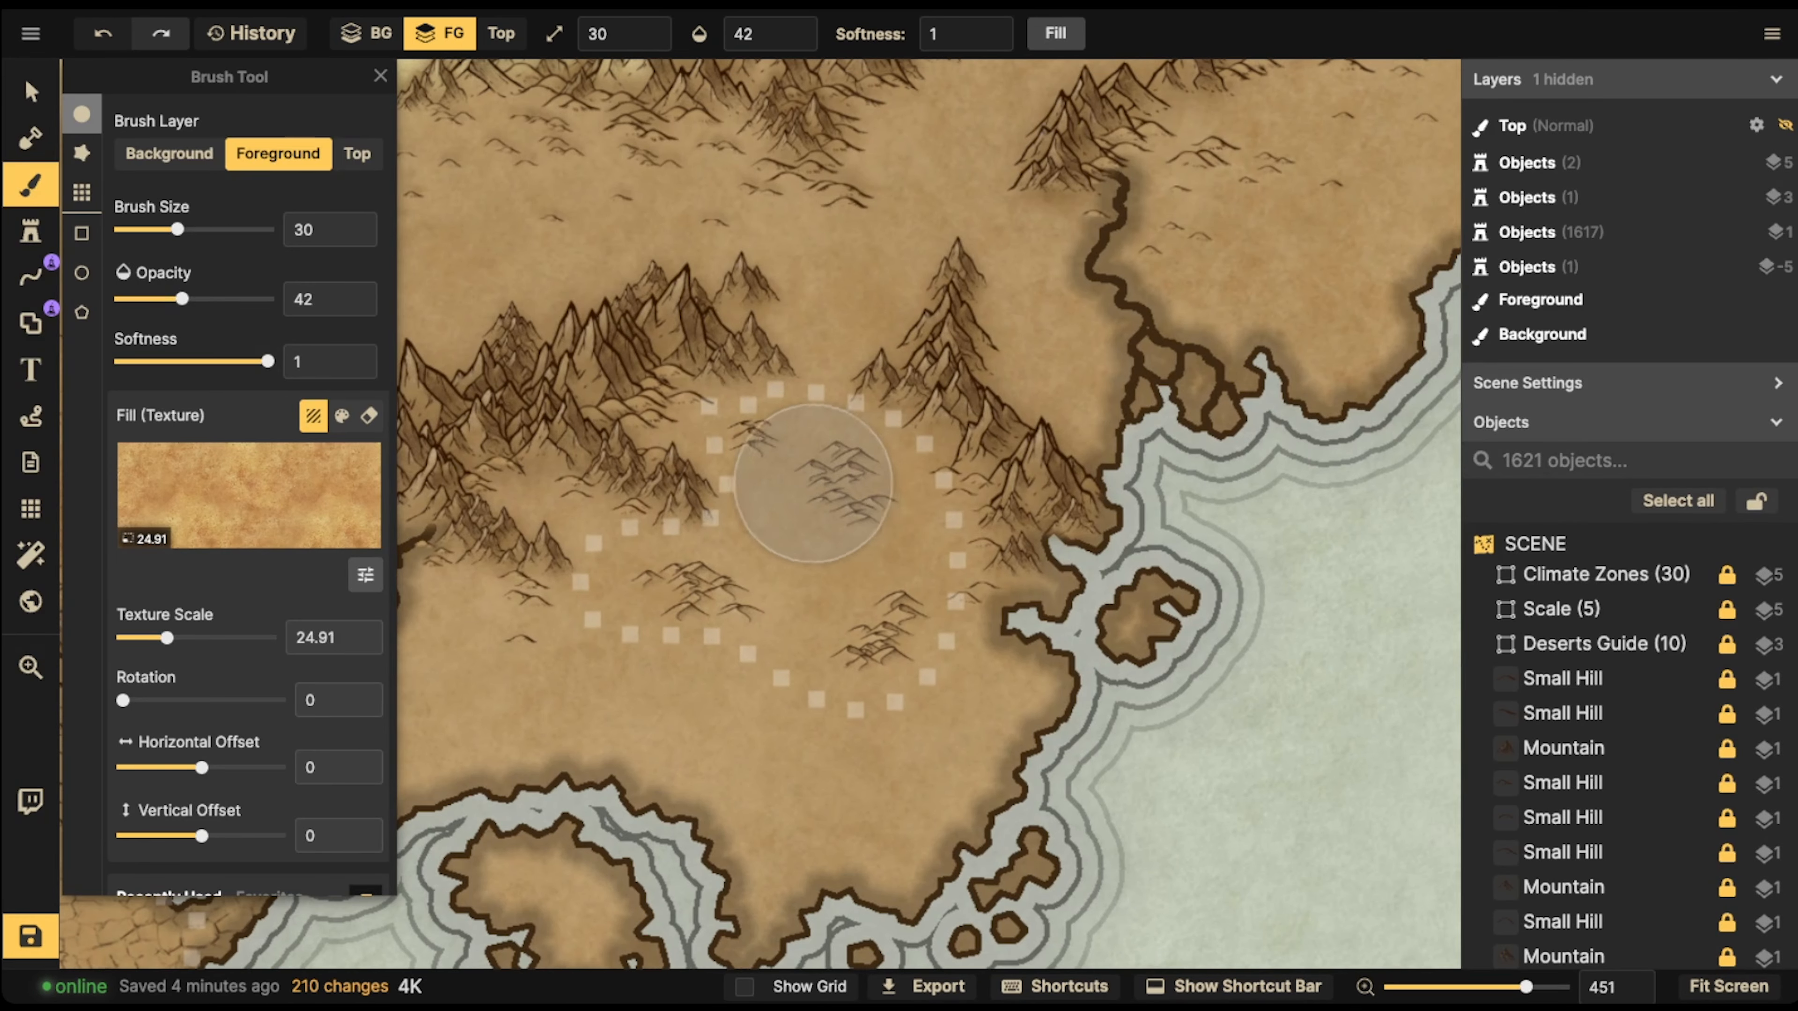
click(283, 488)
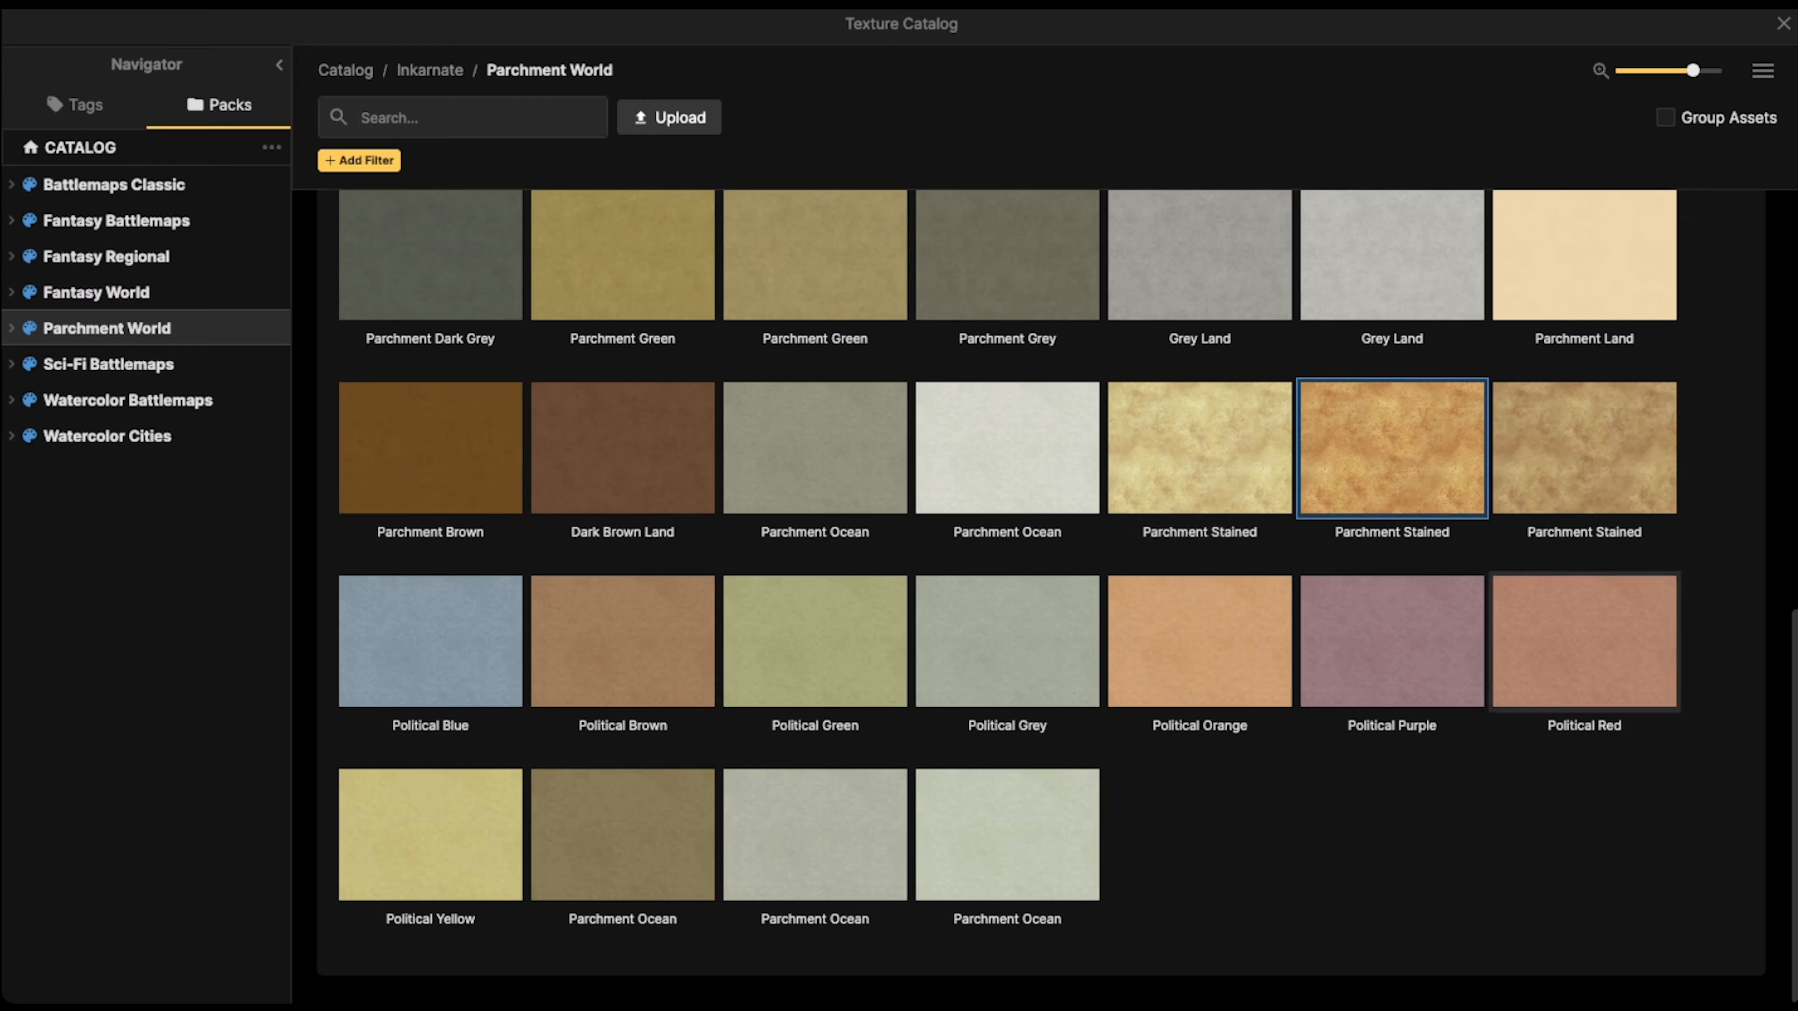
click(1589, 460)
Bring the dotted desert near the southeastern coast into view and reduce the brown Parchment Stained texture scale to 17.73
key(space)
drag(803, 472, 991, 370)
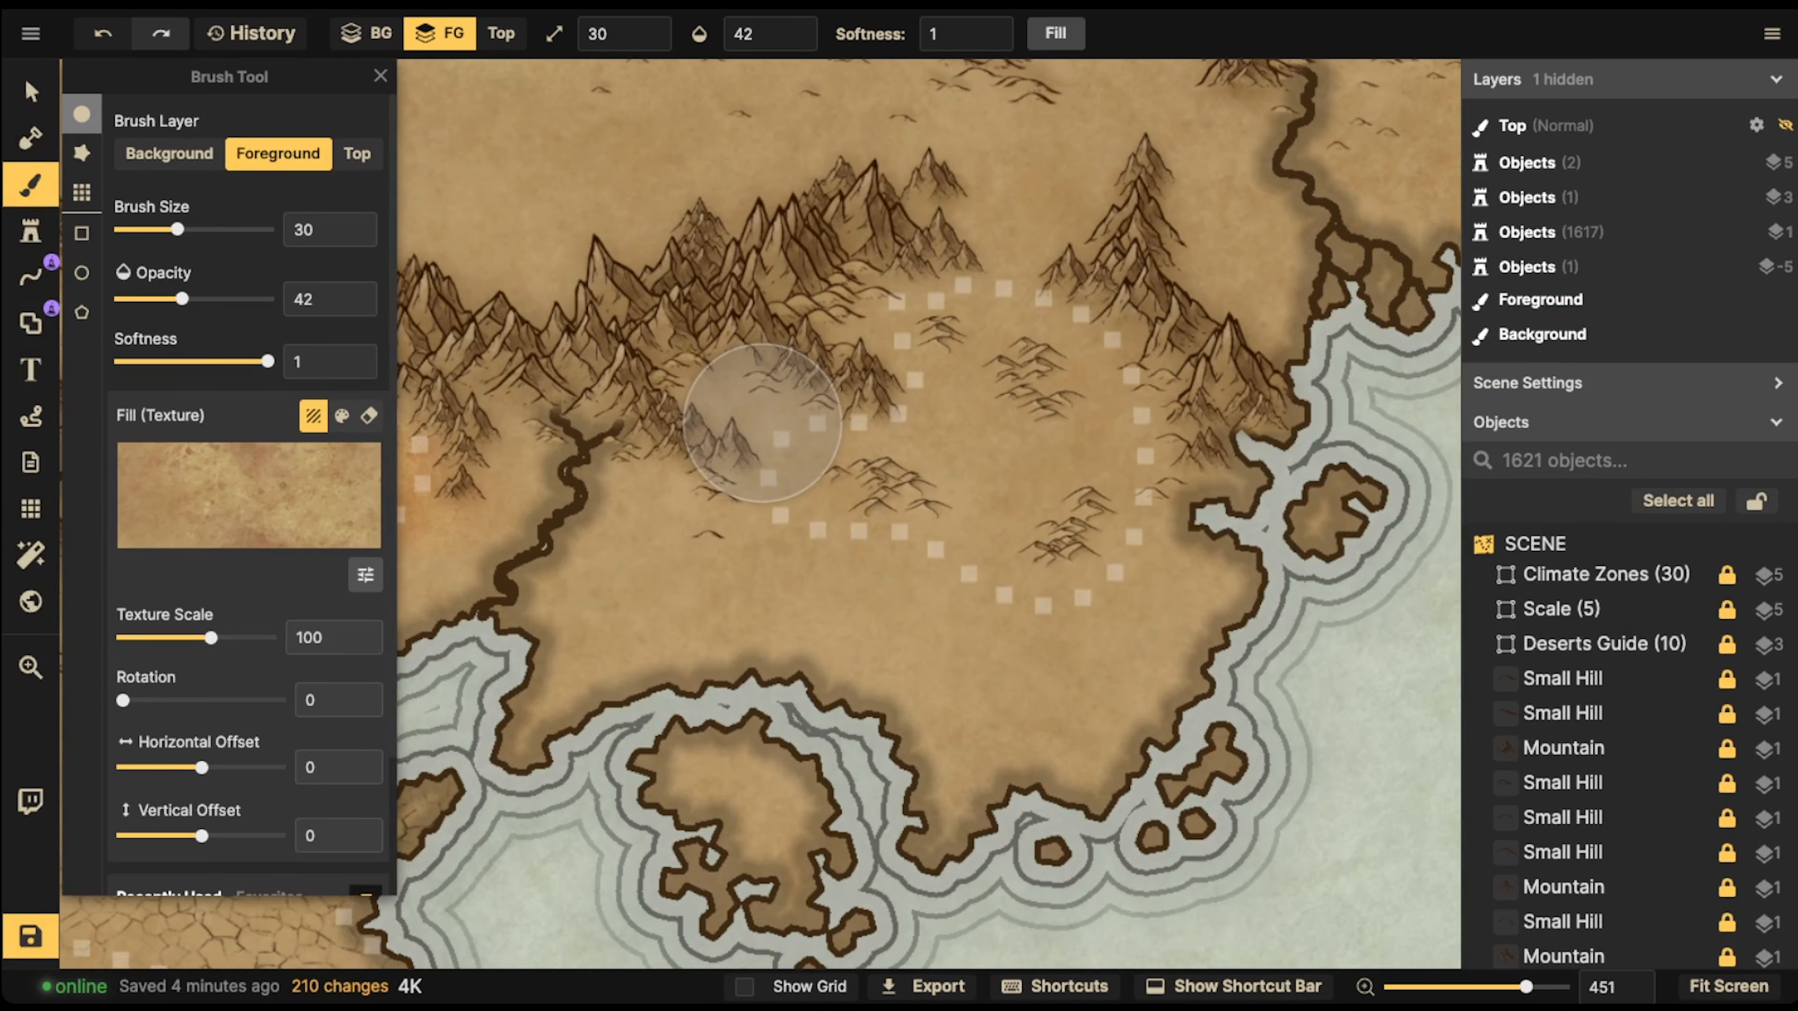
scroll(762, 423, down, 10)
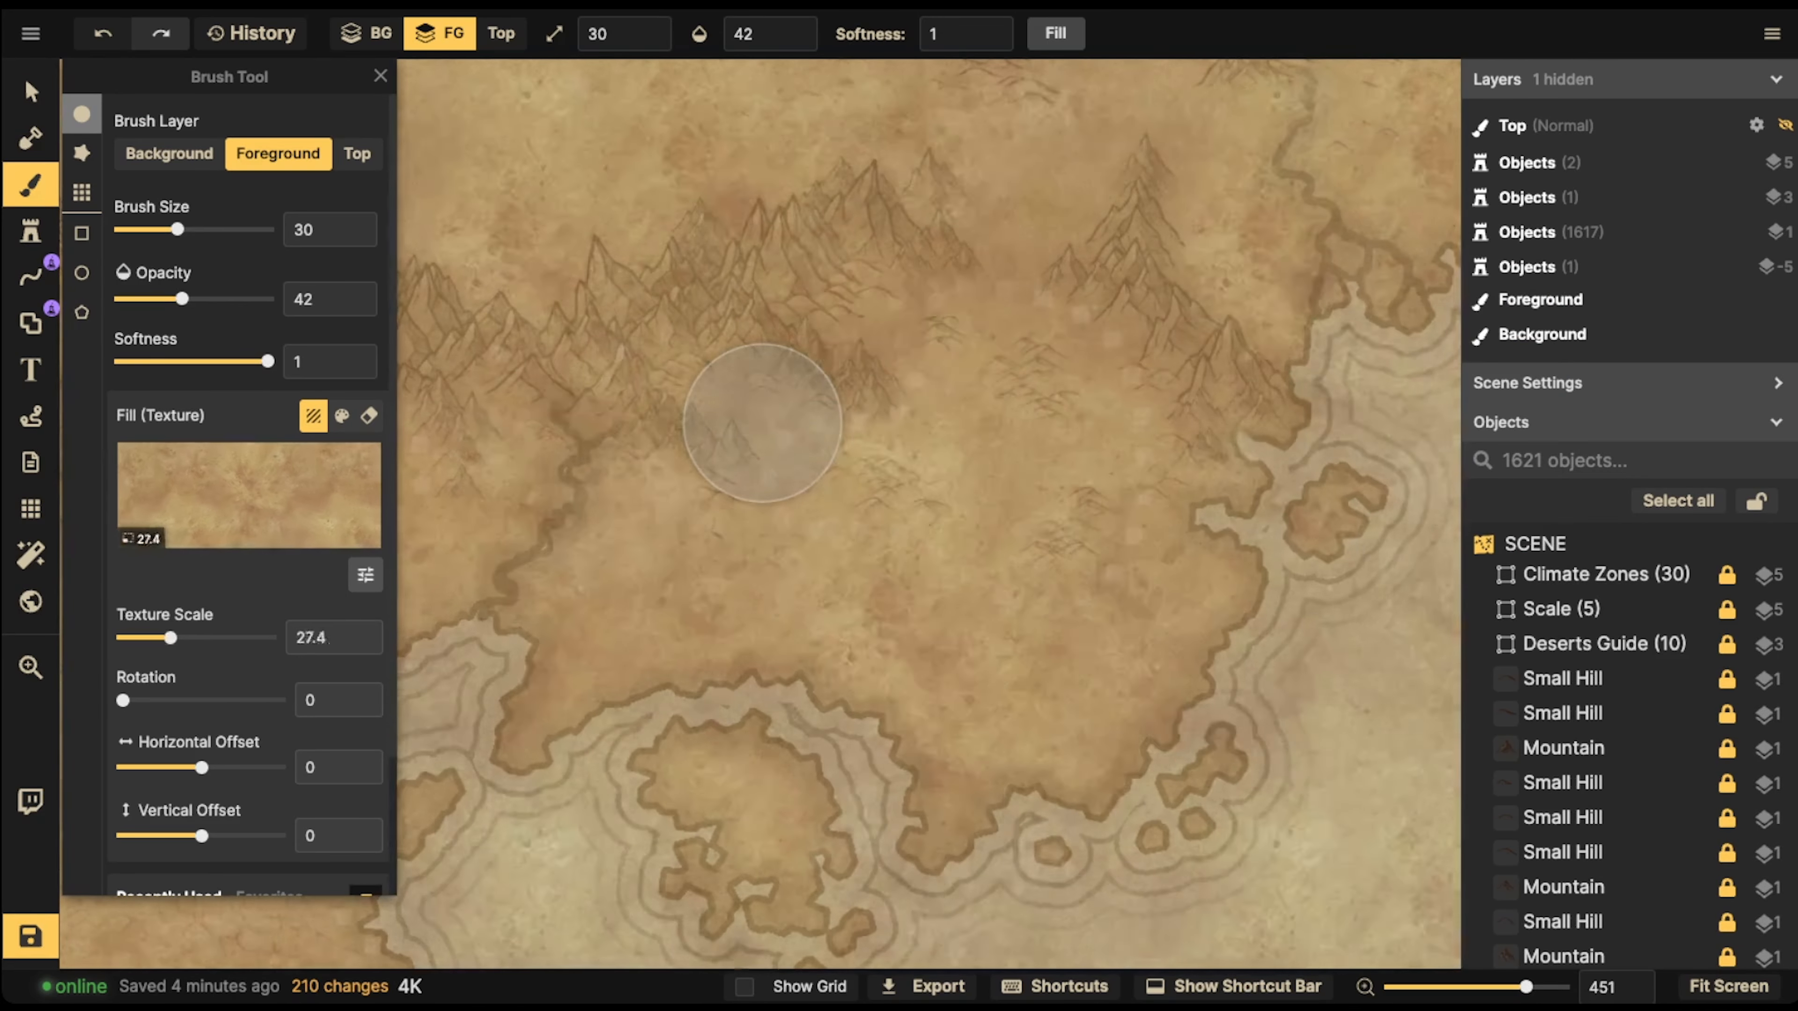
scroll(762, 422, down, 4)
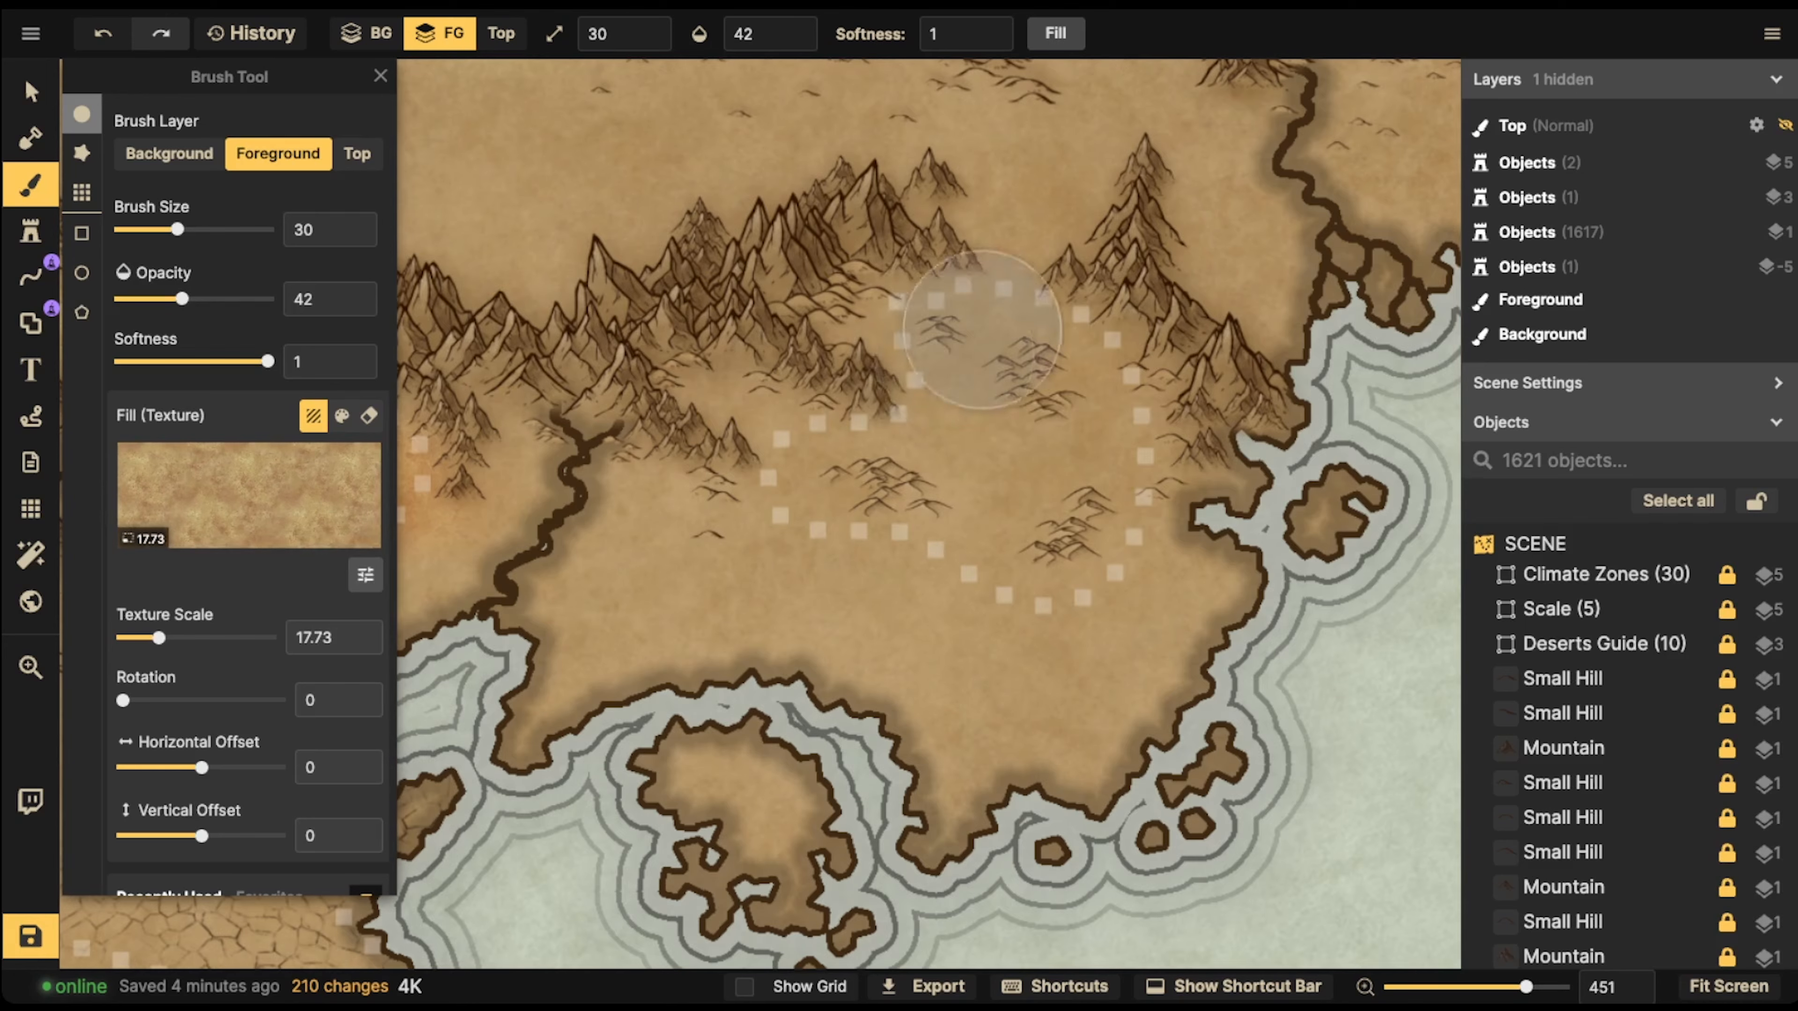
Dab the brown Parchment Stained texture across the southeastern dotted desert on the foreground, covering its dunes and edges
click(991, 340)
click(948, 379)
click(955, 382)
click(980, 386)
click(1012, 416)
click(913, 425)
click(893, 474)
click(969, 489)
click(1047, 511)
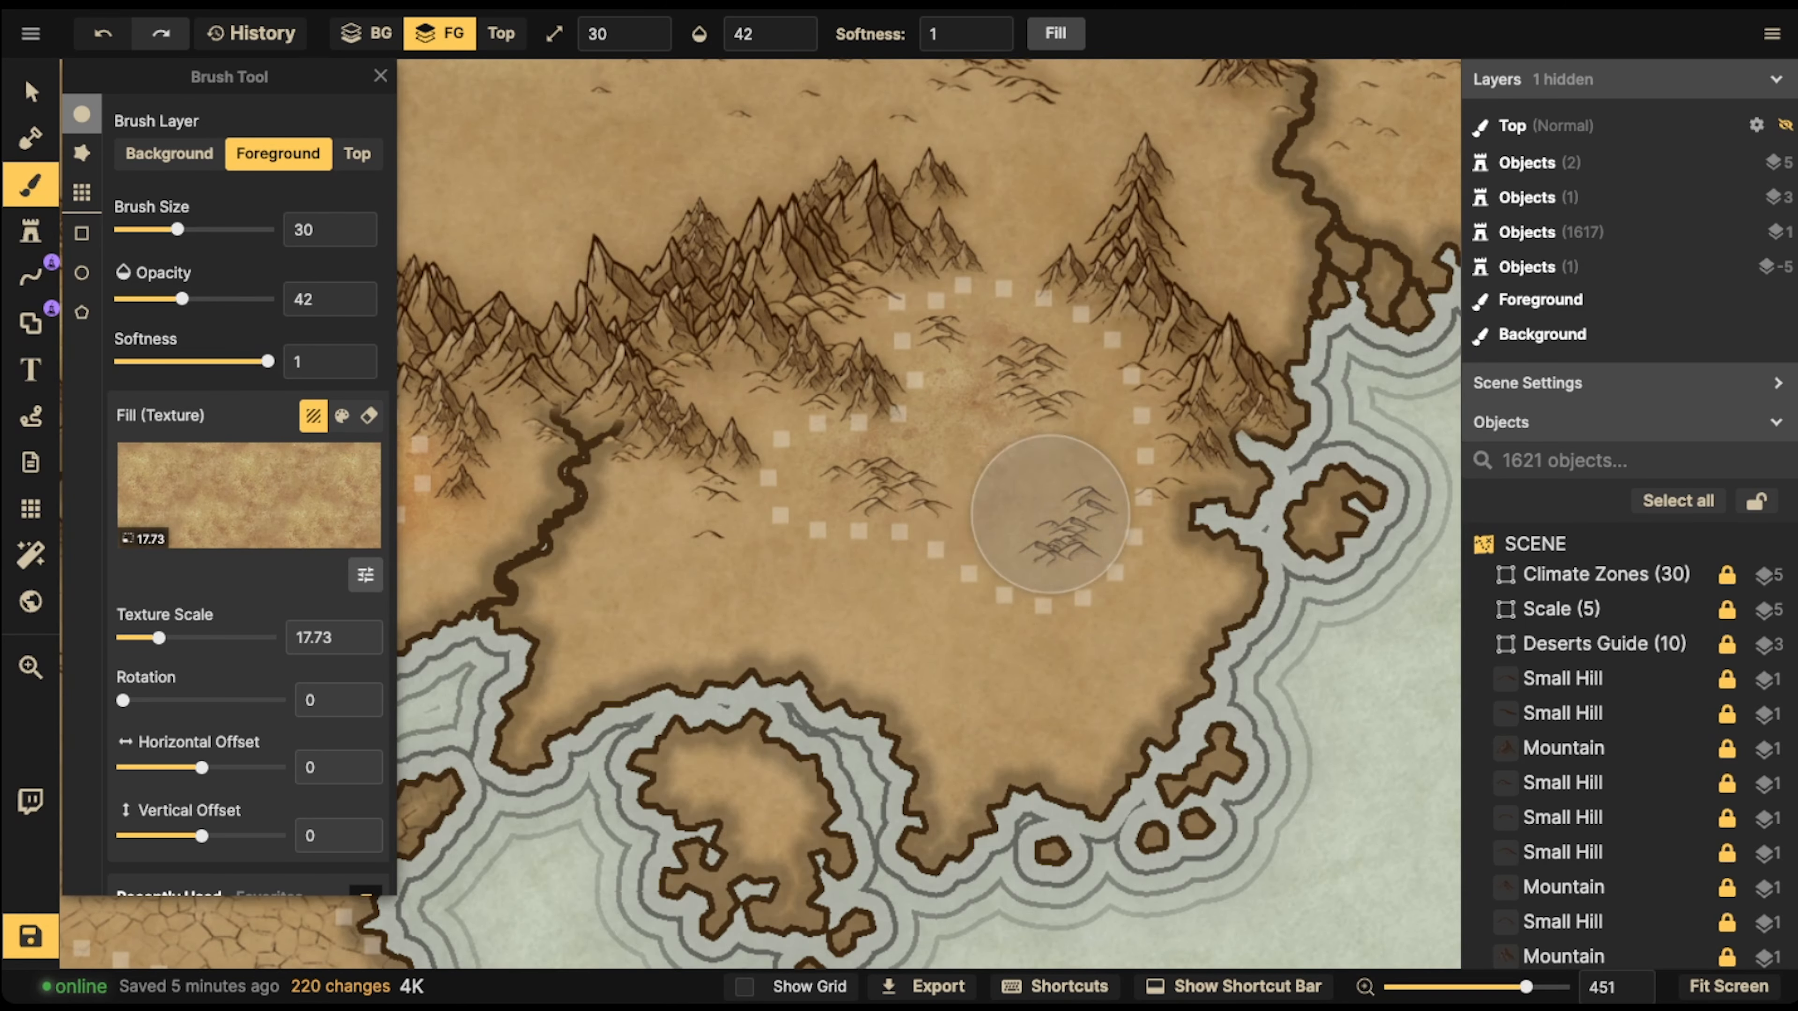
click(1066, 524)
click(1031, 464)
click(1097, 418)
click(1124, 390)
click(1126, 468)
click(1104, 517)
click(1048, 523)
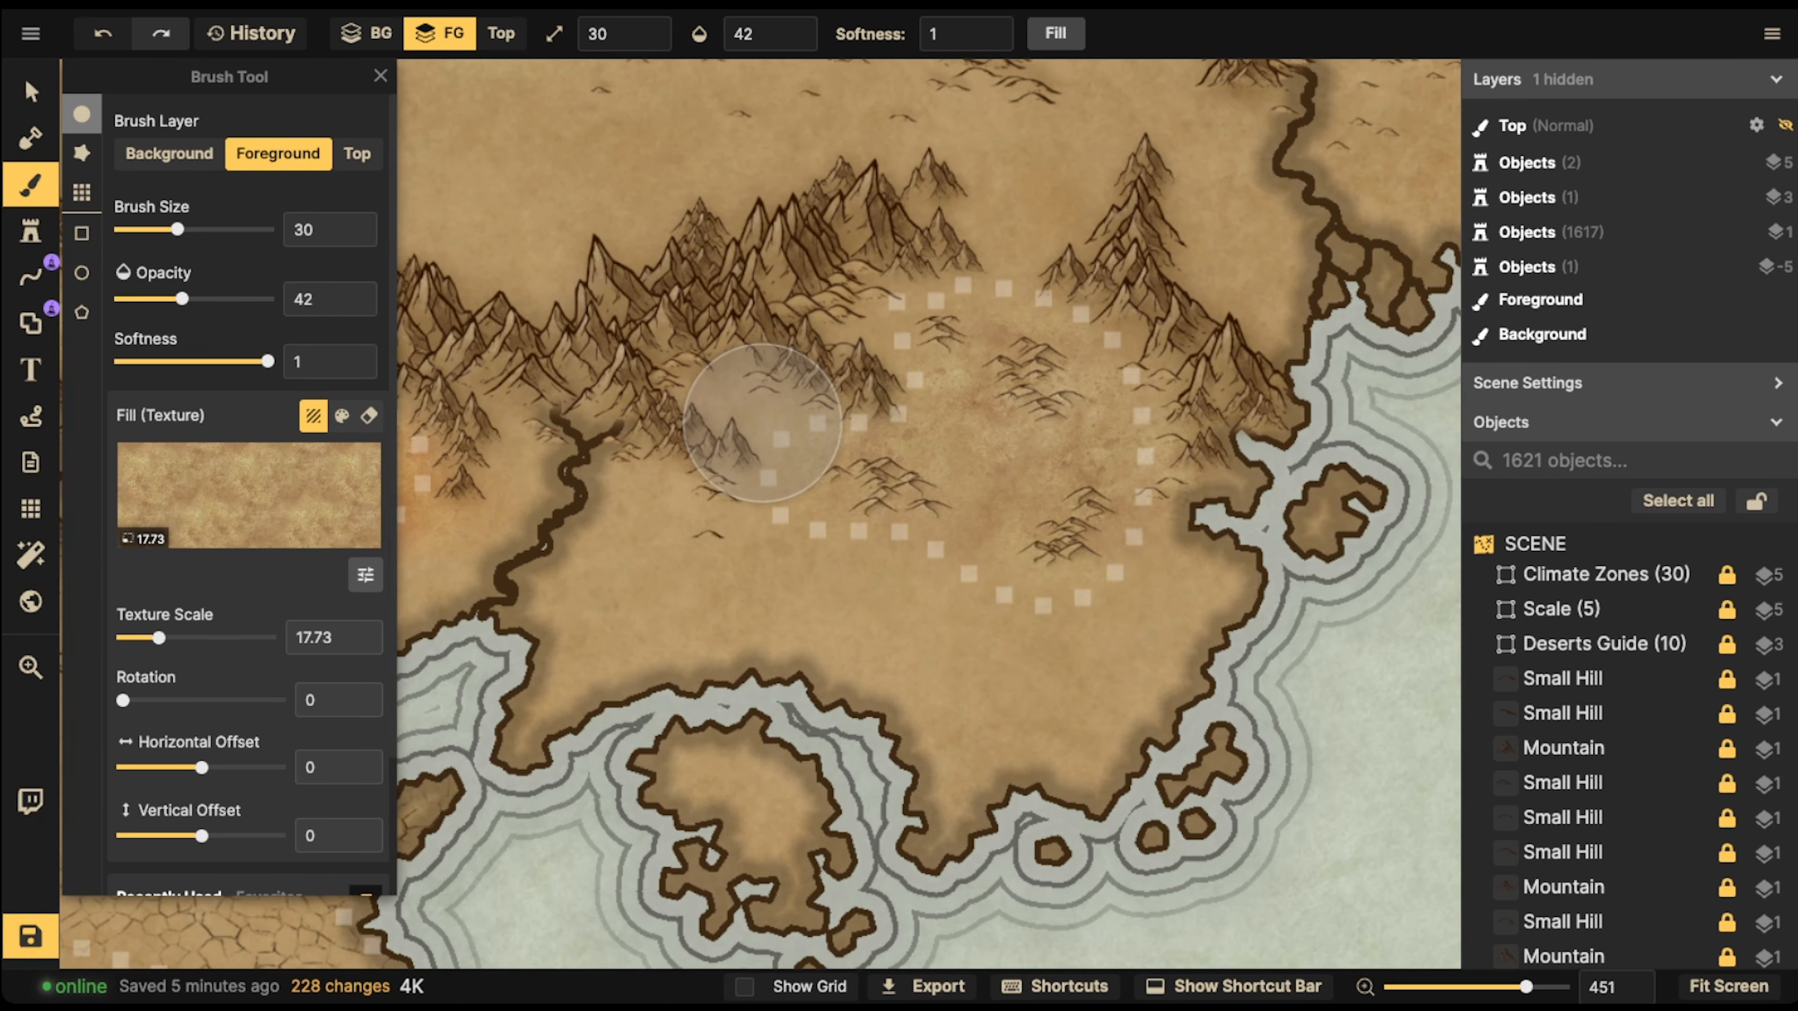
Raise the fill texture's contrast to 146 and repaint the southeastern dotted desert with it, blending into the surrounding mountains
click(365, 575)
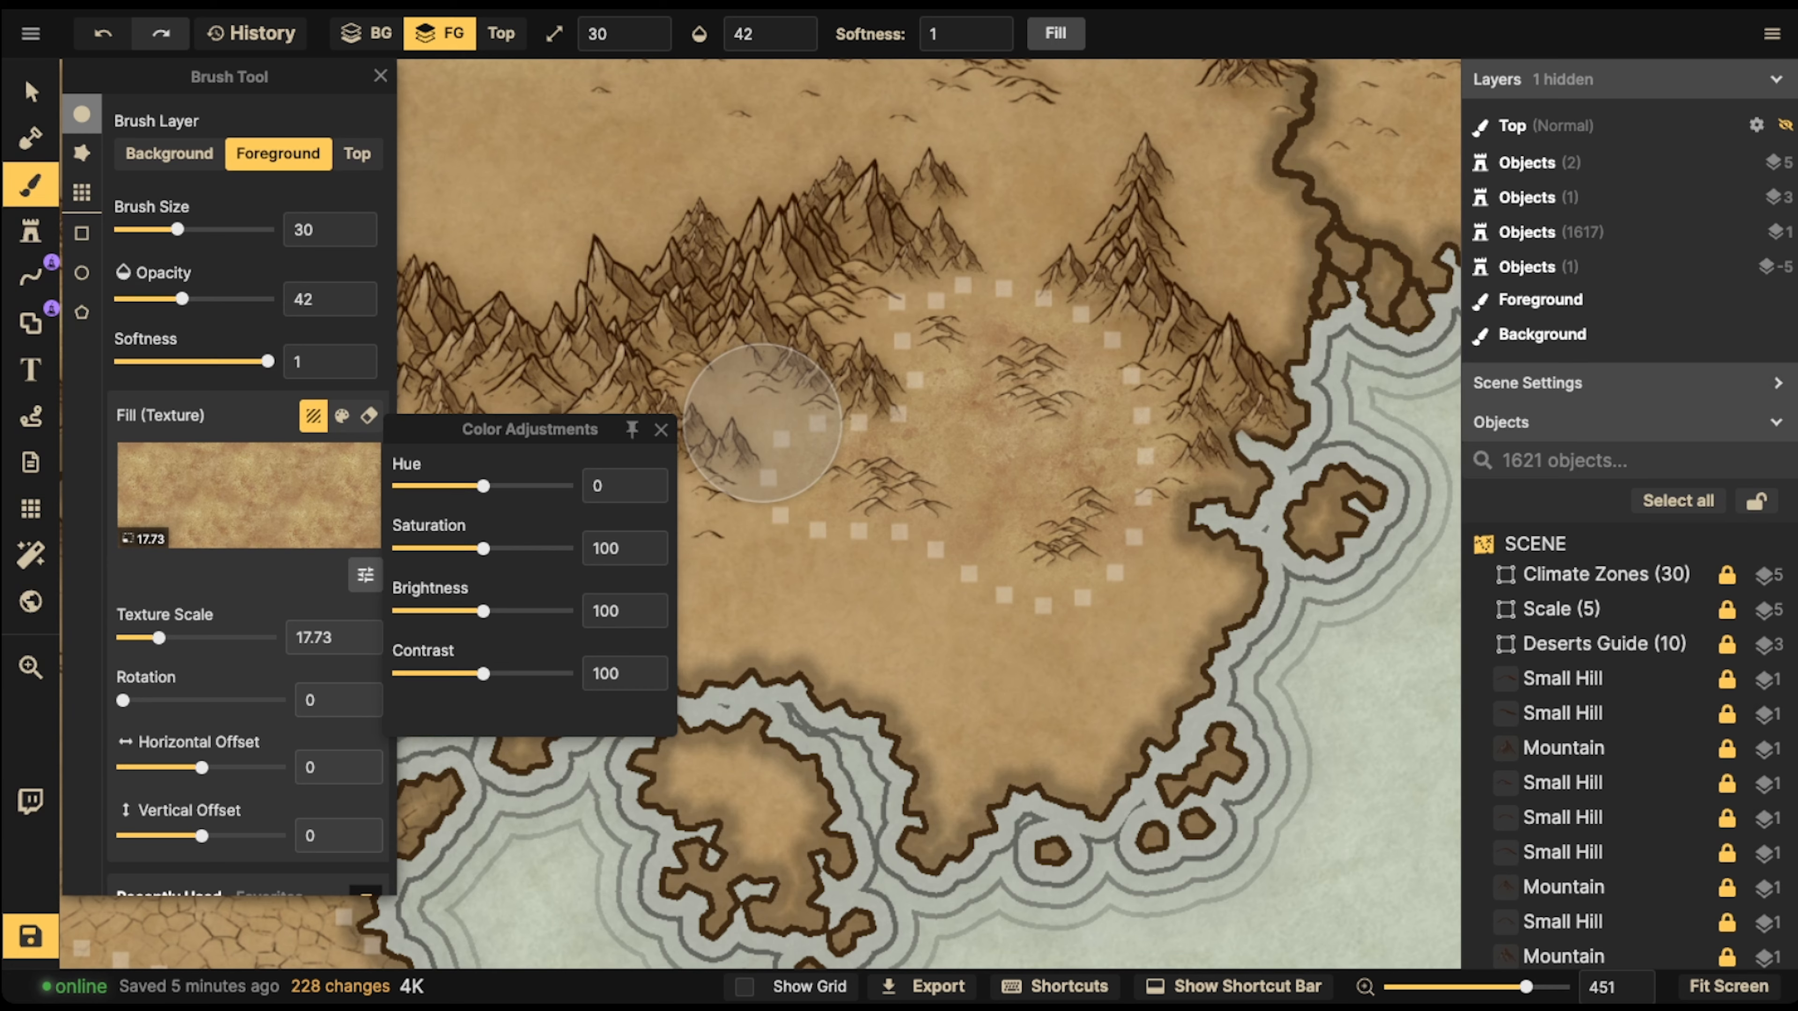
mouse_move(484, 673)
mouse_down()
mouse_move(544, 673)
mouse_move(521, 673)
mouse_up()
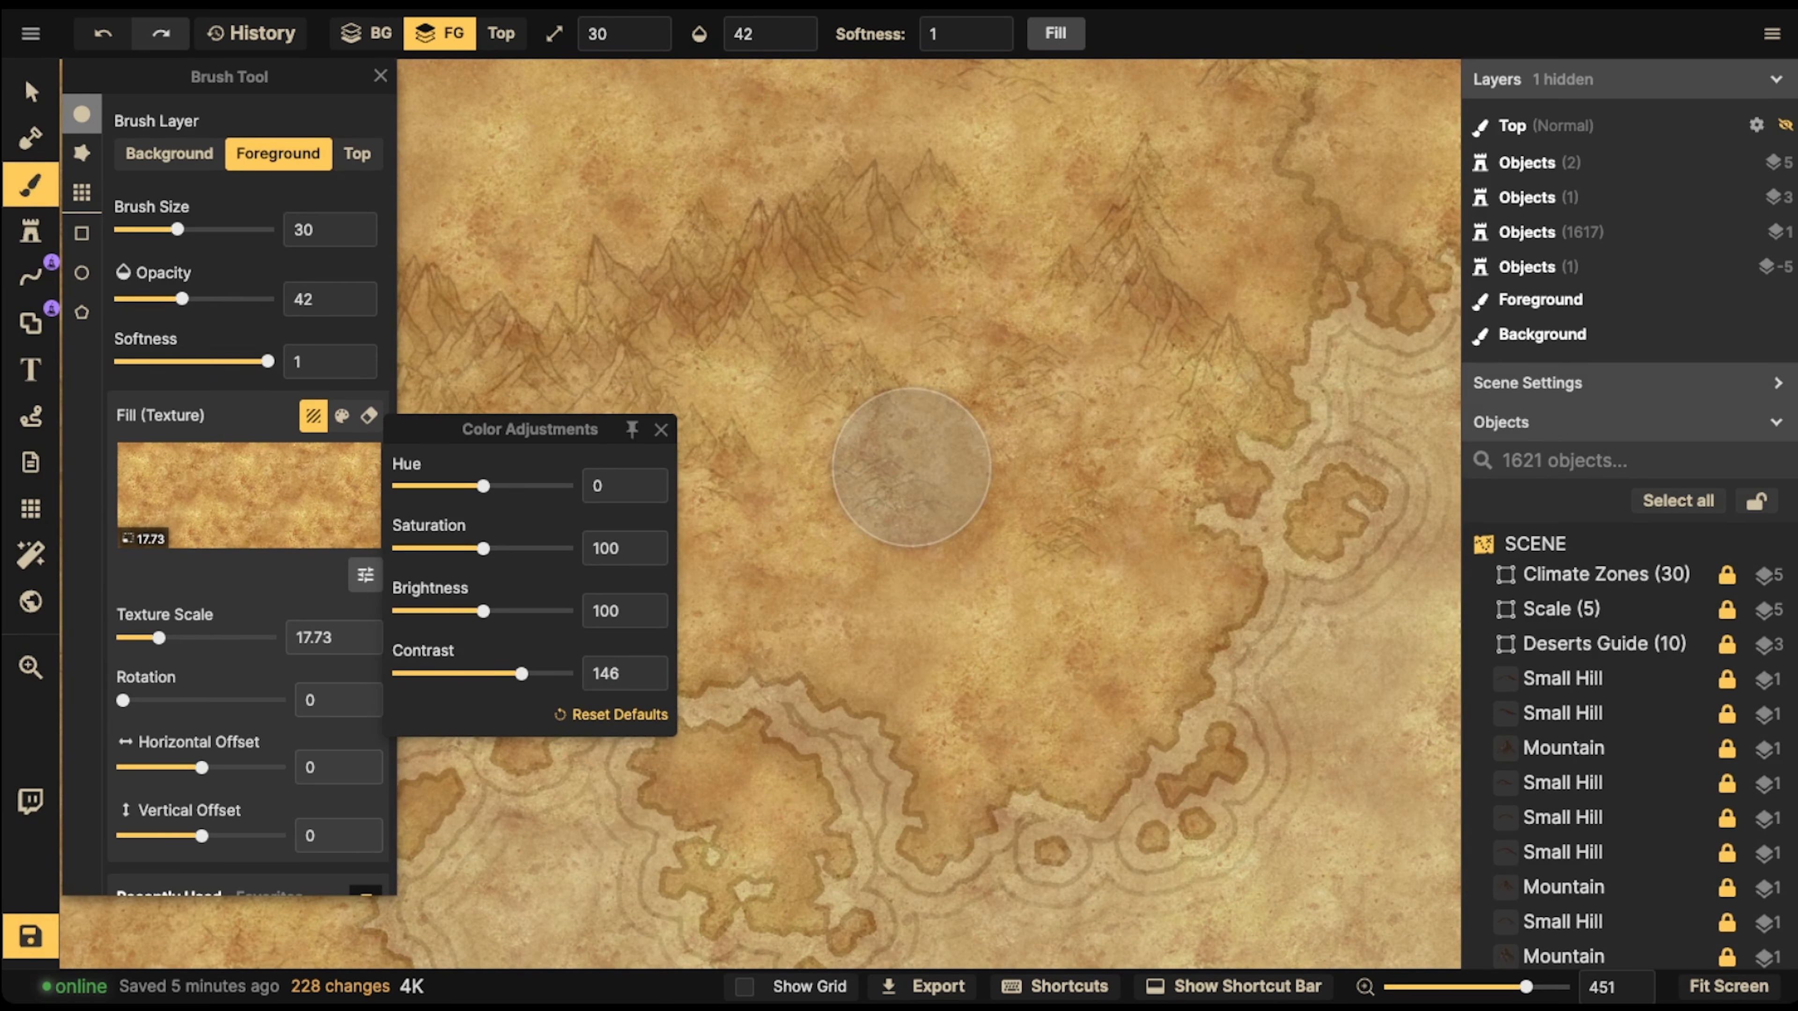
mouse_move(1044, 481)
mouse_down()
mouse_move(1003, 444)
mouse_move(959, 455)
mouse_move(1055, 432)
mouse_move(1017, 368)
mouse_move(931, 373)
mouse_move(1012, 375)
mouse_move(1034, 441)
mouse_move(853, 494)
mouse_move(899, 476)
mouse_move(918, 505)
mouse_move(1060, 536)
mouse_move(1056, 552)
mouse_move(1157, 534)
mouse_move(1116, 422)
mouse_move(1059, 395)
mouse_move(1011, 329)
mouse_move(901, 351)
mouse_move(975, 472)
mouse_move(788, 476)
mouse_move(803, 480)
mouse_move(762, 435)
mouse_move(916, 345)
mouse_move(894, 342)
mouse_move(785, 459)
mouse_move(760, 404)
mouse_move(706, 409)
mouse_move(879, 498)
mouse_move(1034, 539)
mouse_move(1126, 419)
mouse_move(1015, 390)
mouse_move(490, 363)
mouse_move(762, 423)
mouse_up()
click(30, 92)
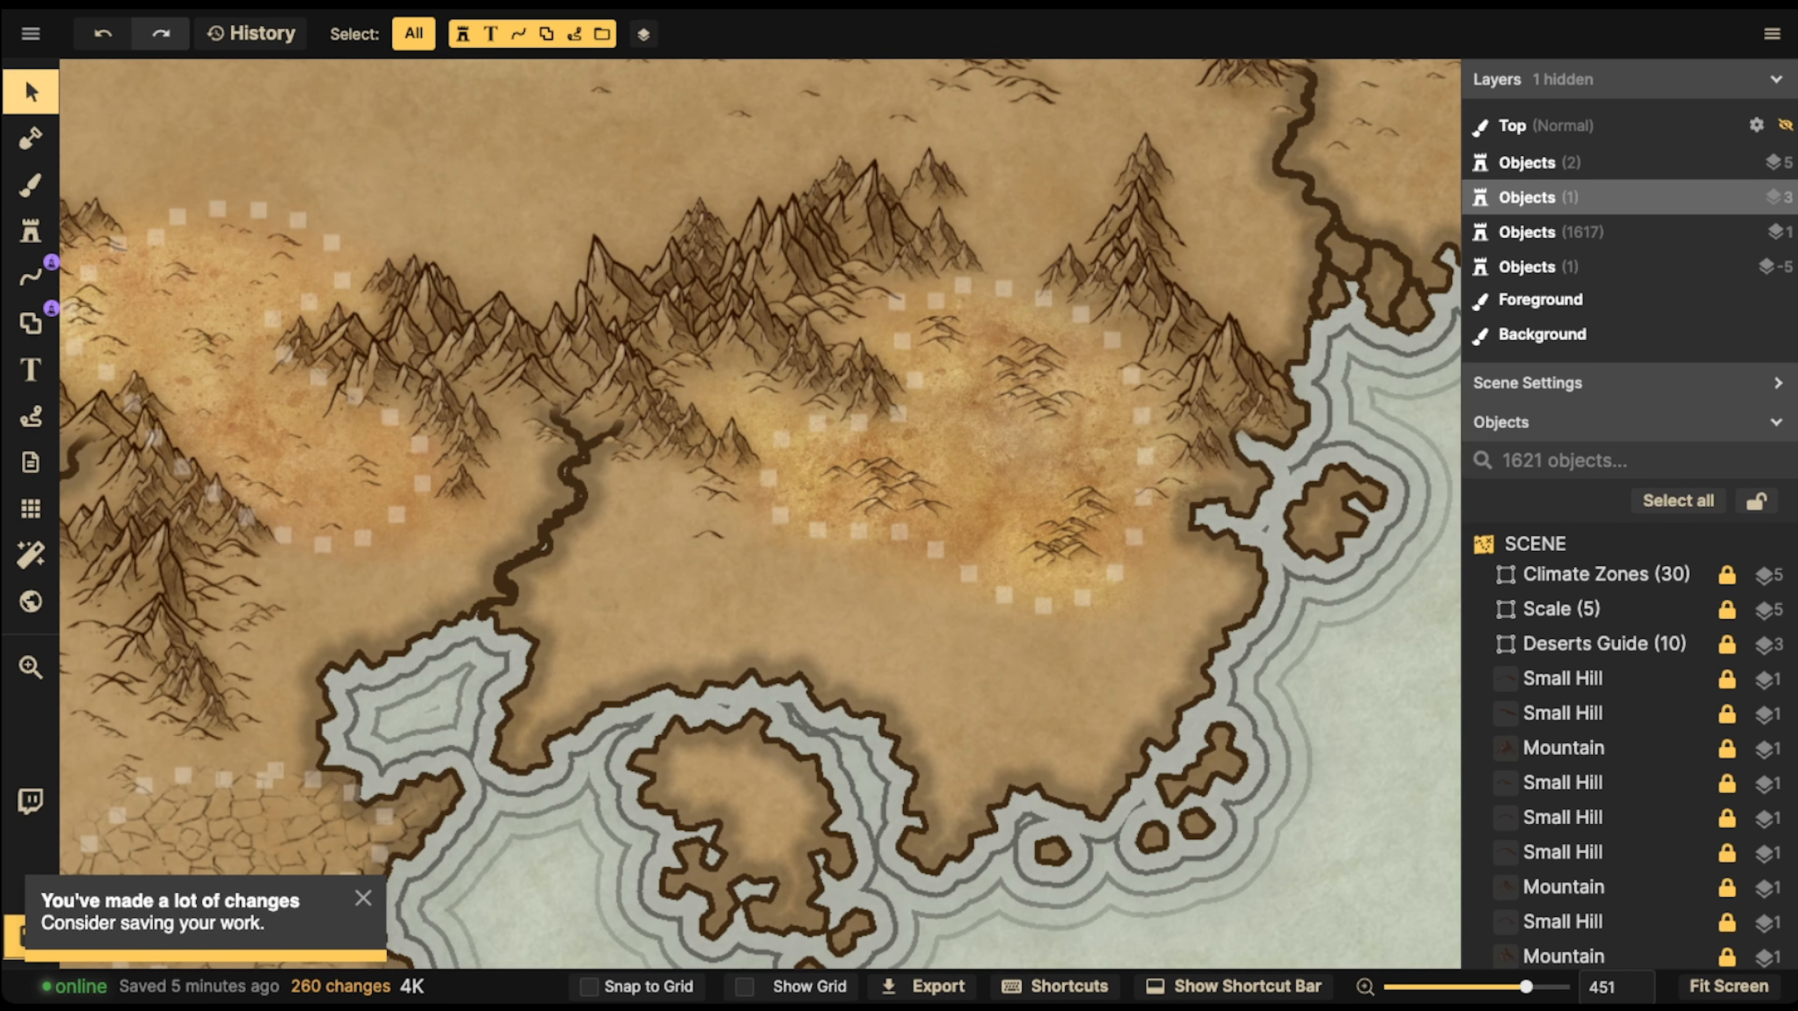
Paint the cracked dotted desert on the southern coast with the pinkish-grey Ocean Texture from the Parchment World pack at scale 100
scroll(722, 426, down, 5)
scroll(708, 382, down, 3)
drag(474, 628, 771, 419)
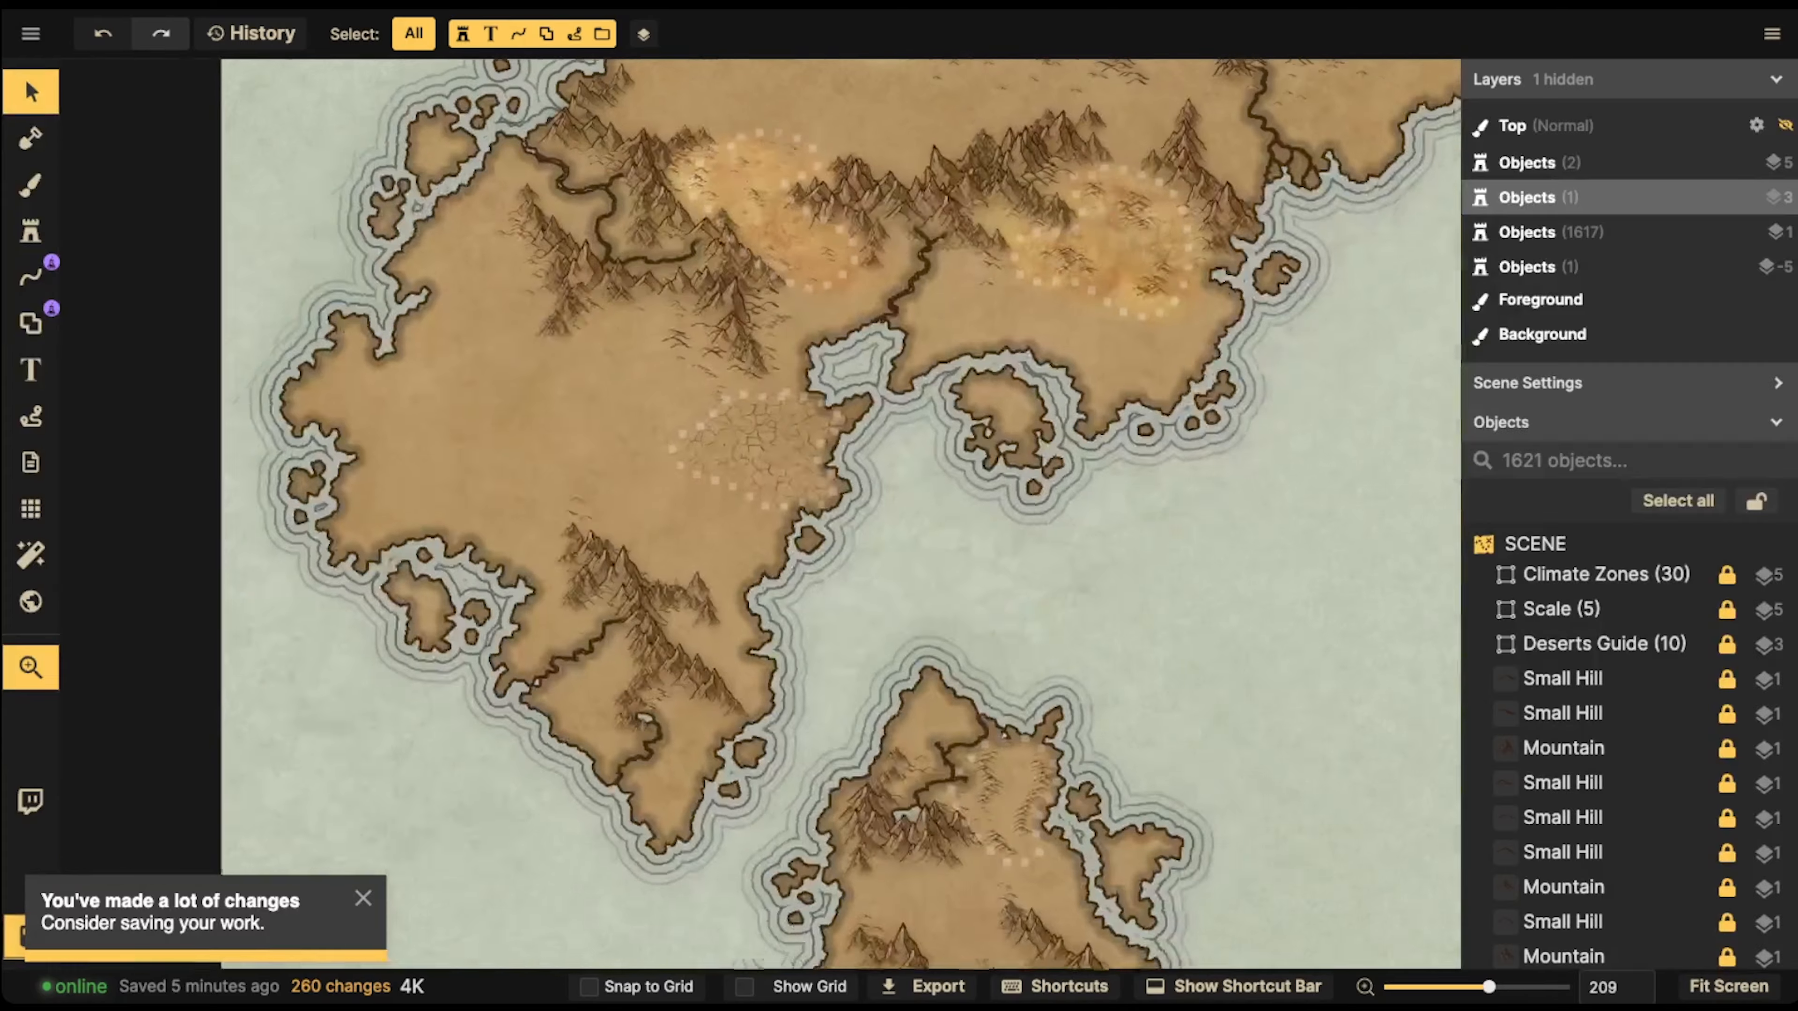
scroll(772, 419, up, 8)
scroll(1206, 275, up, 5)
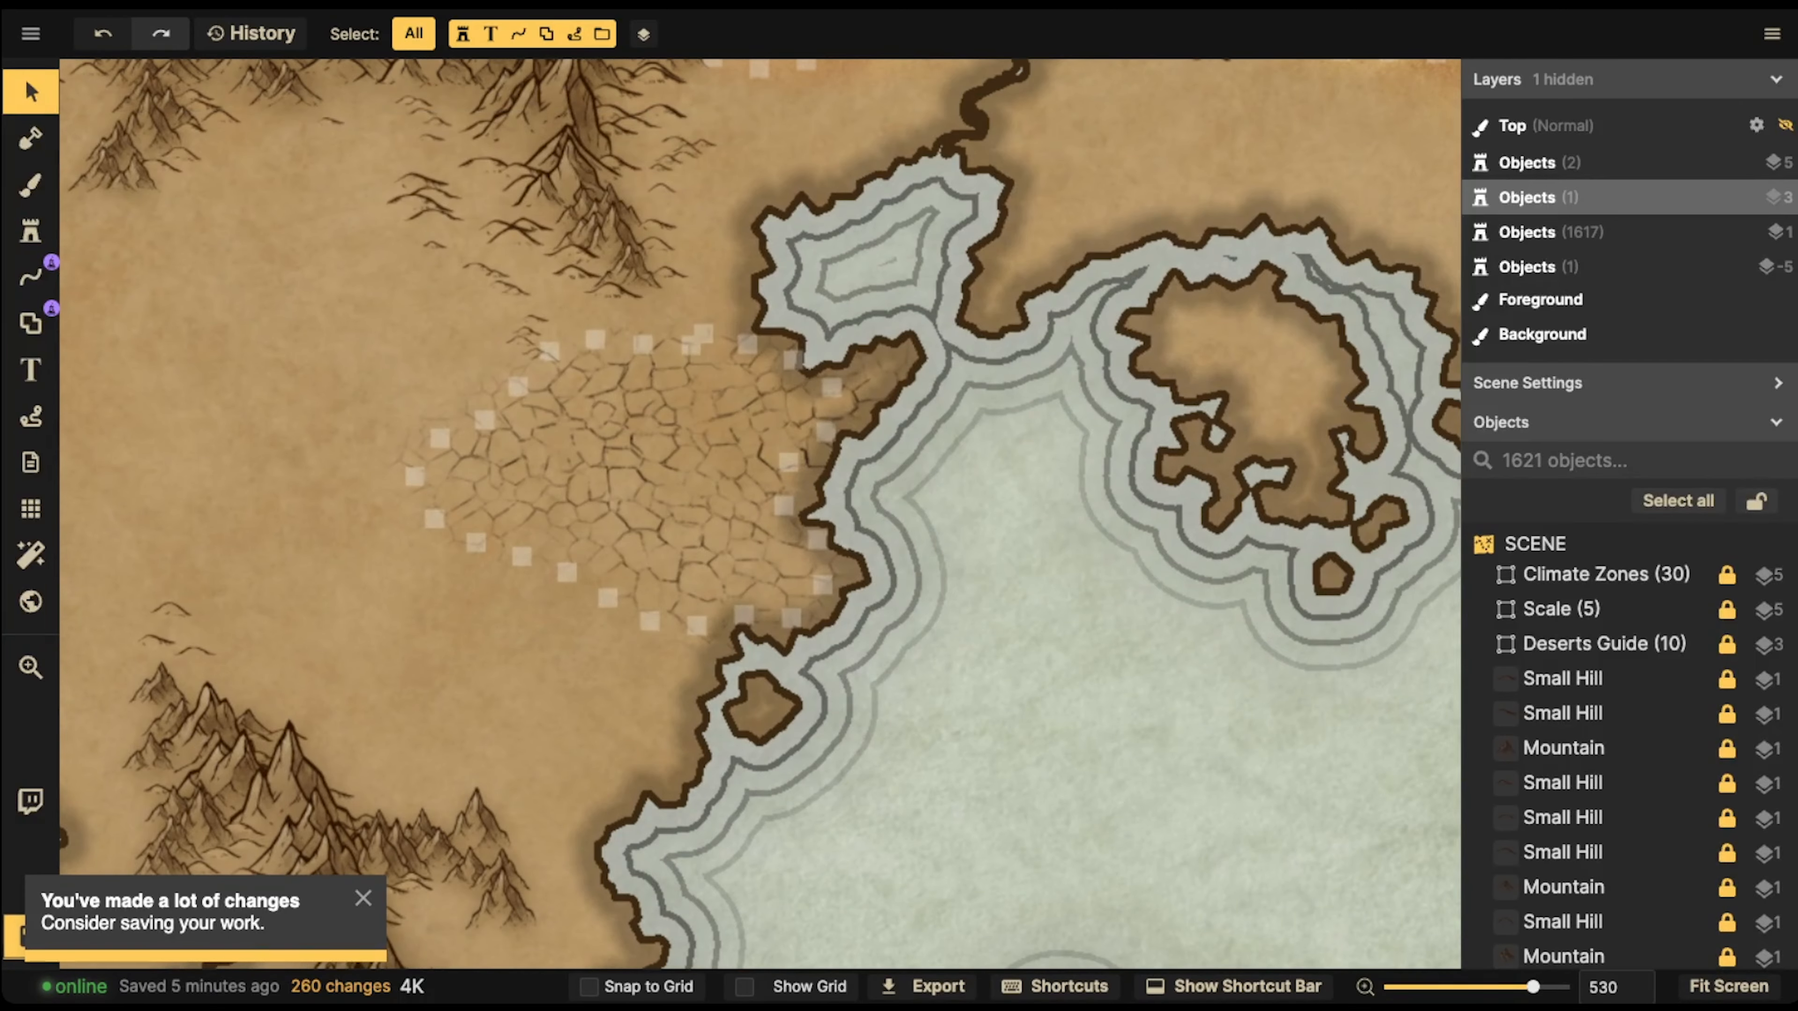
click(30, 185)
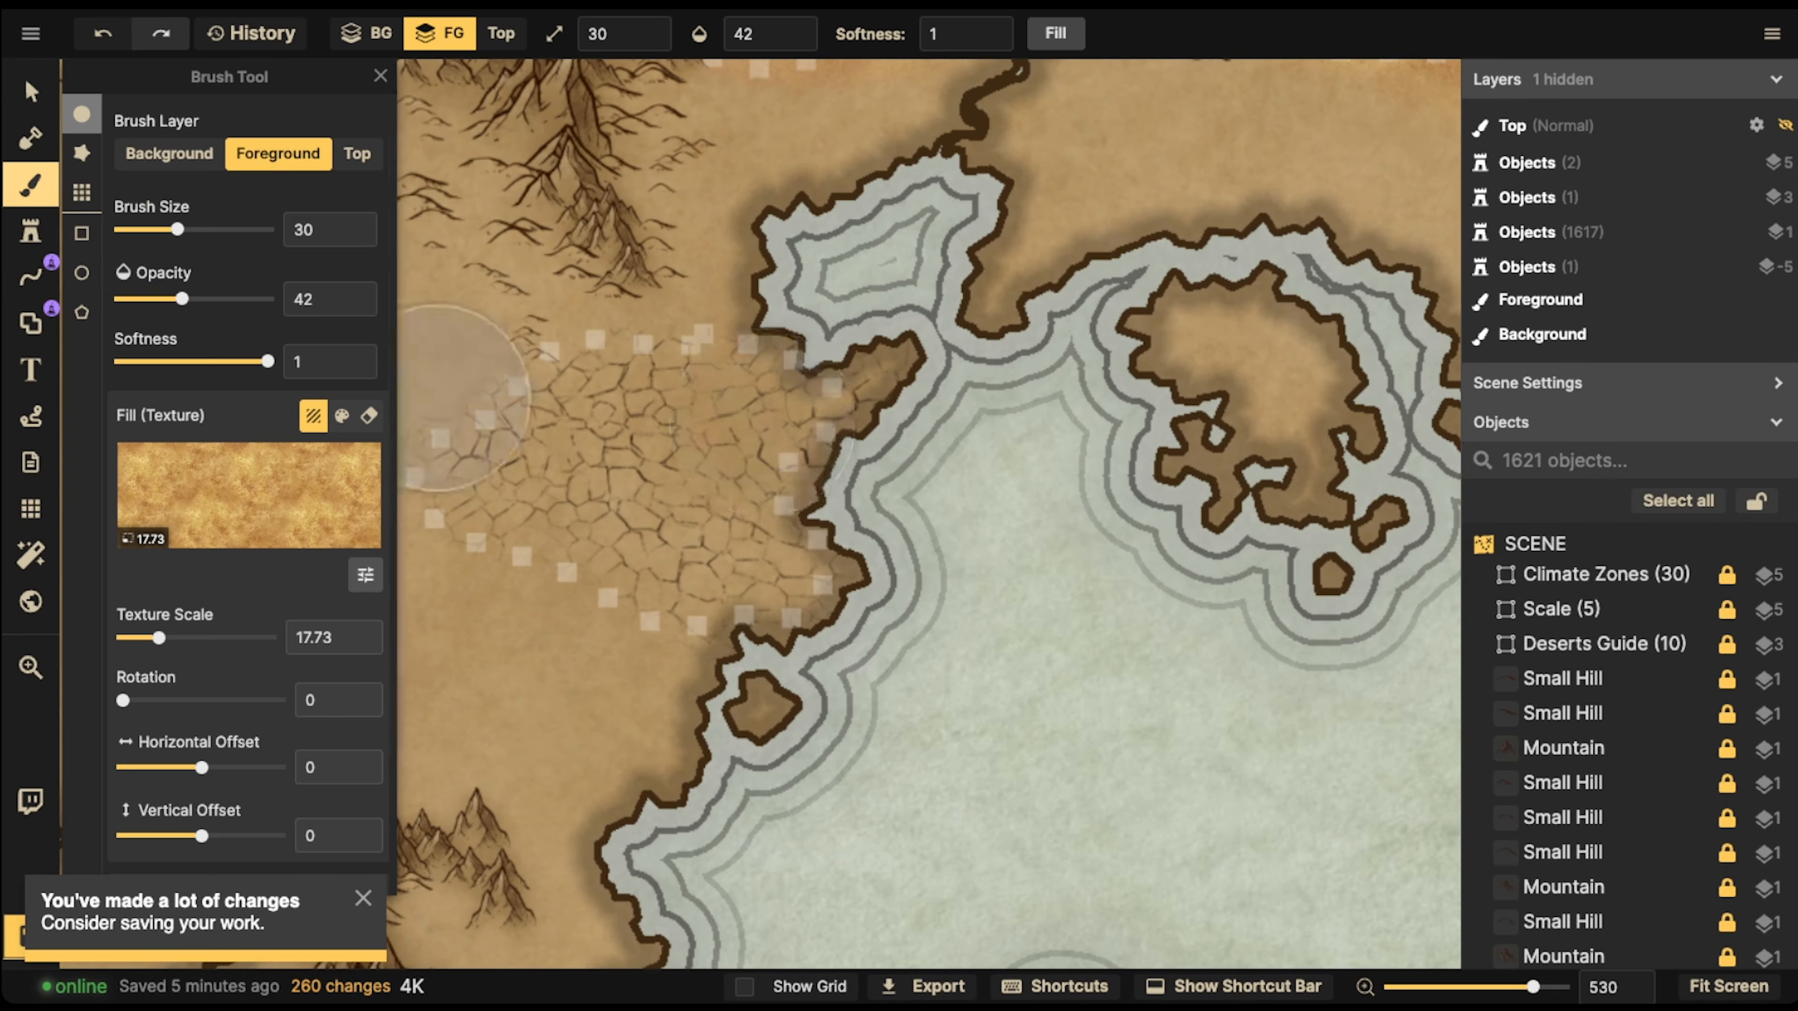
click(247, 495)
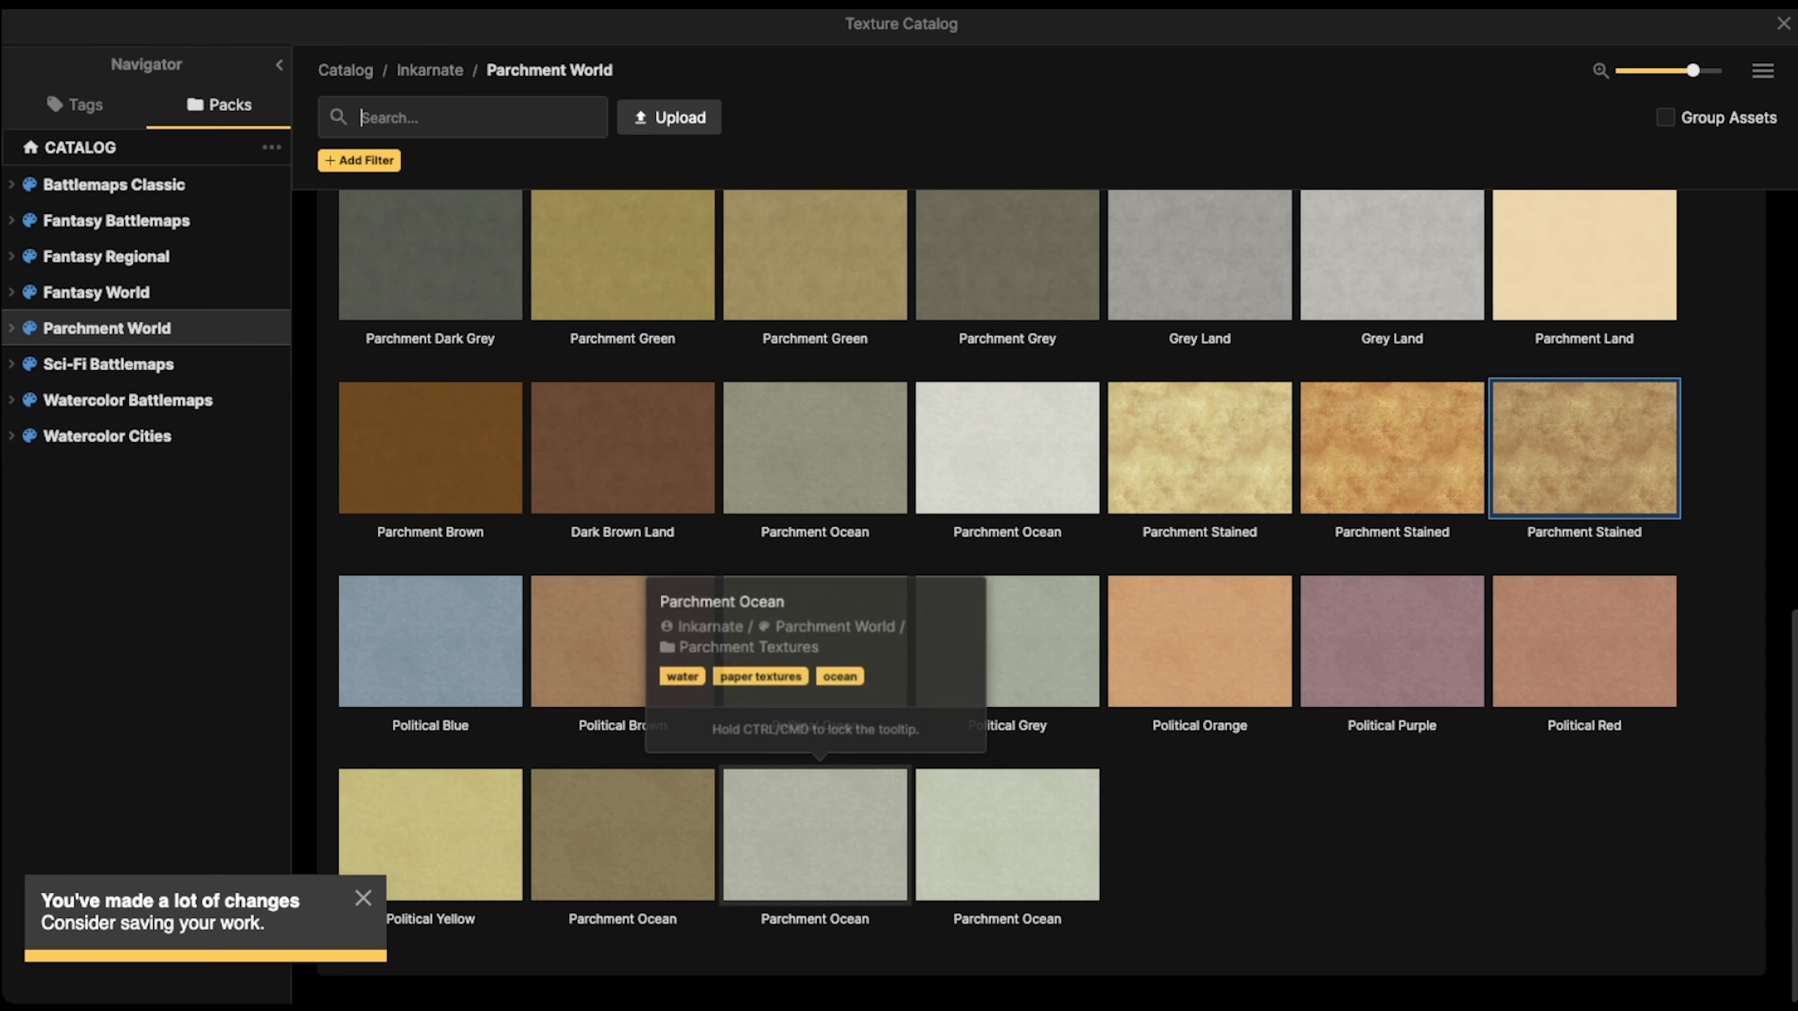
scroll(1007, 447, up, 5)
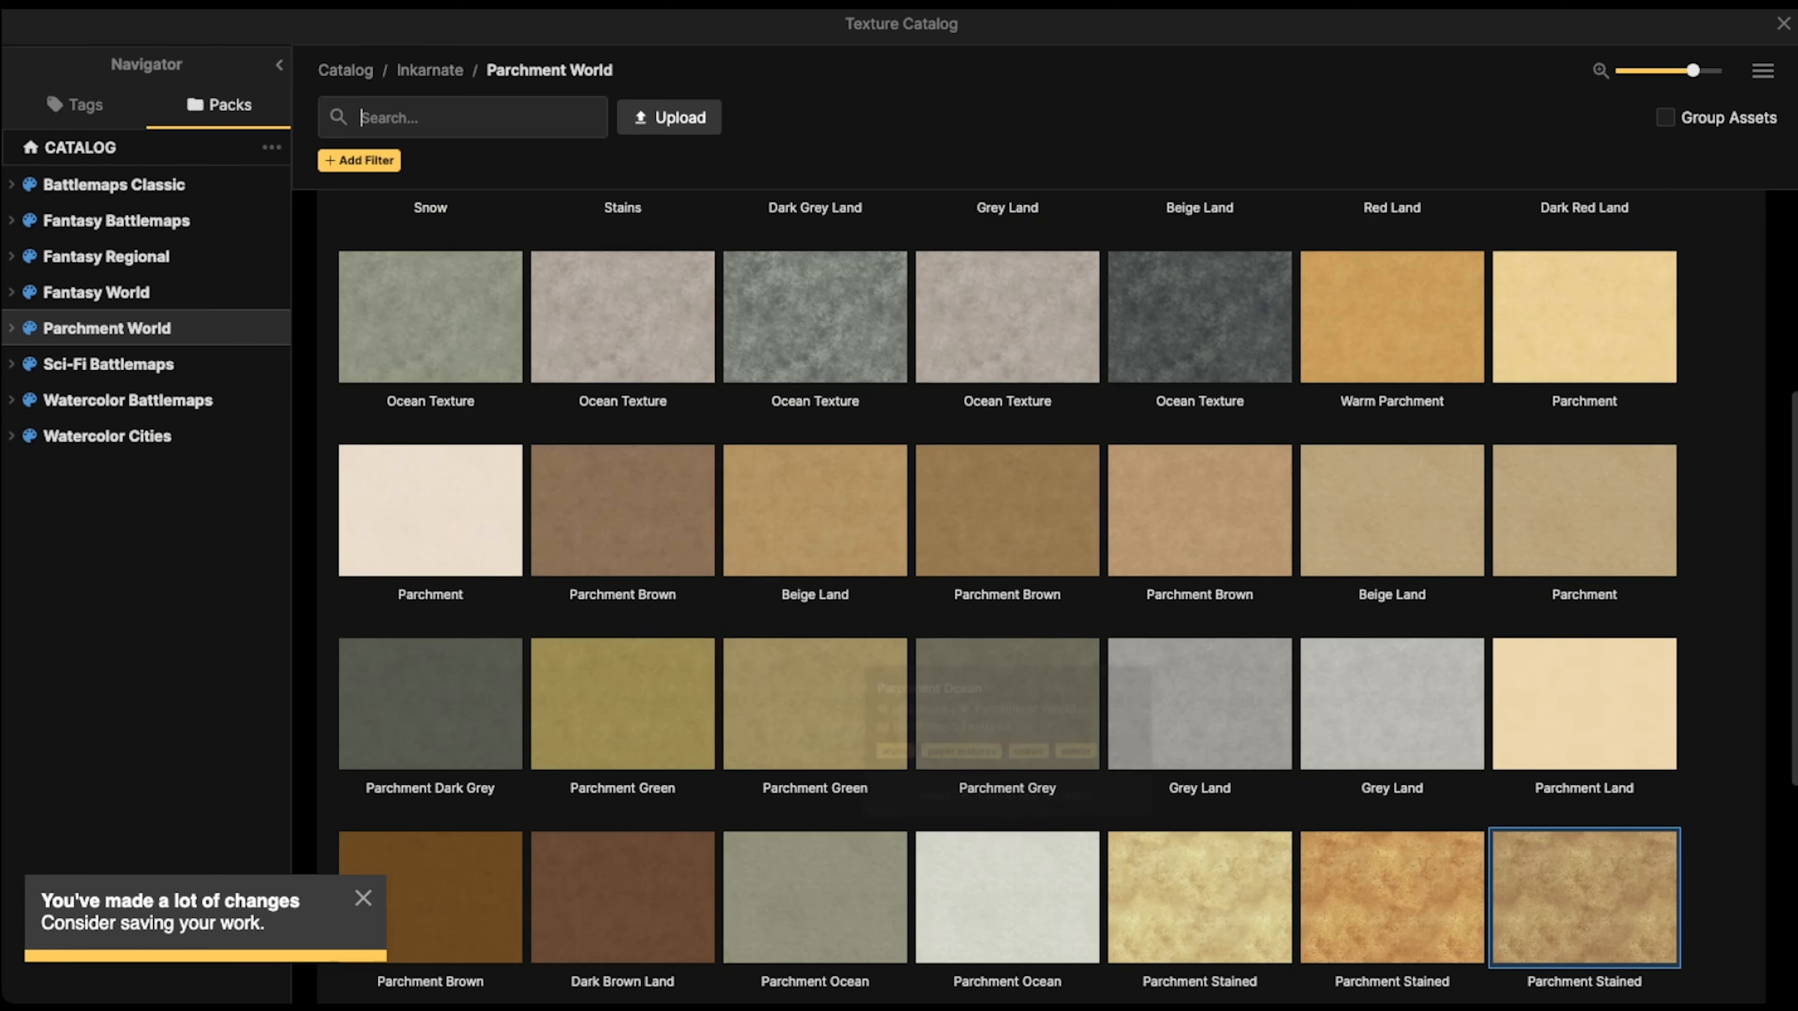
click(623, 318)
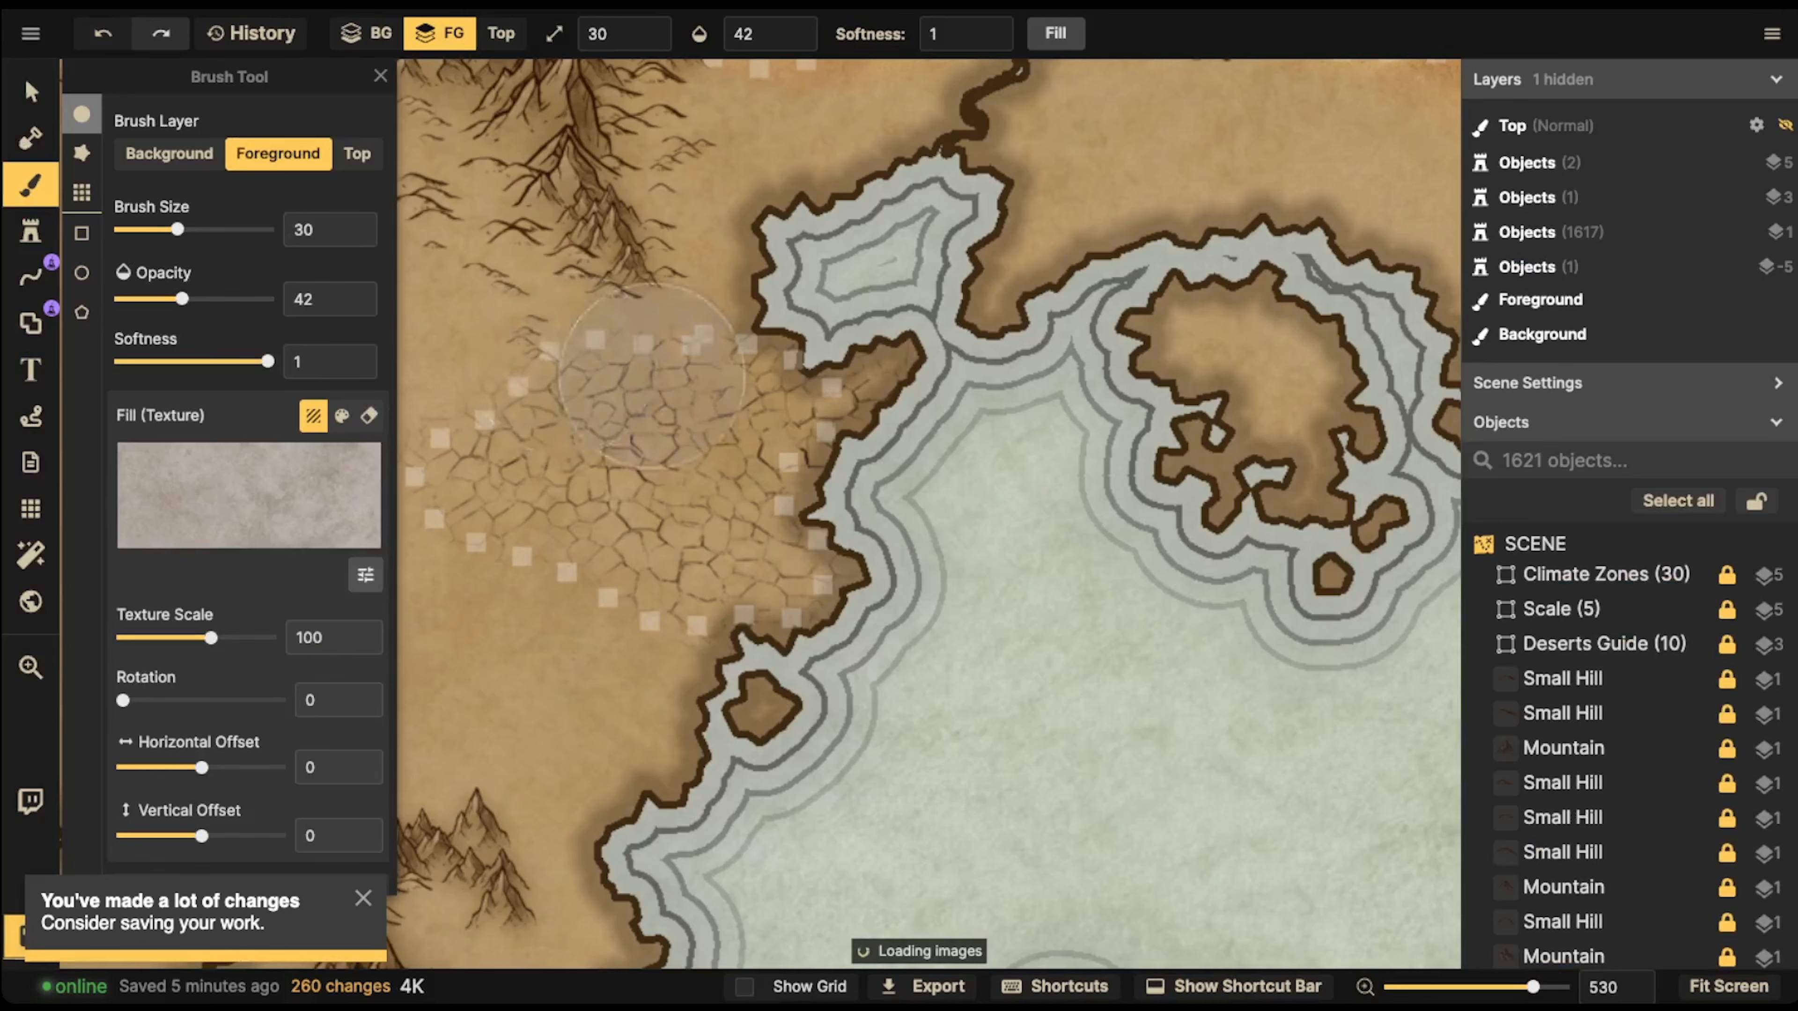
mouse_move(723, 436)
mouse_down()
mouse_move(608, 443)
mouse_move(627, 418)
mouse_move(523, 493)
mouse_move(556, 531)
mouse_move(889, 553)
mouse_move(747, 557)
mouse_move(788, 490)
mouse_move(856, 461)
mouse_move(765, 452)
mouse_move(785, 433)
mouse_move(730, 413)
mouse_move(821, 409)
mouse_move(585, 421)
mouse_move(616, 453)
mouse_move(499, 473)
mouse_move(575, 480)
mouse_move(560, 525)
mouse_move(606, 542)
mouse_move(827, 564)
mouse_move(808, 569)
mouse_move(772, 477)
mouse_move(796, 458)
mouse_move(708, 412)
mouse_move(564, 417)
mouse_move(503, 480)
mouse_move(455, 495)
mouse_move(482, 483)
mouse_move(596, 527)
mouse_move(825, 558)
mouse_move(862, 457)
mouse_move(931, 405)
mouse_move(647, 375)
mouse_up()
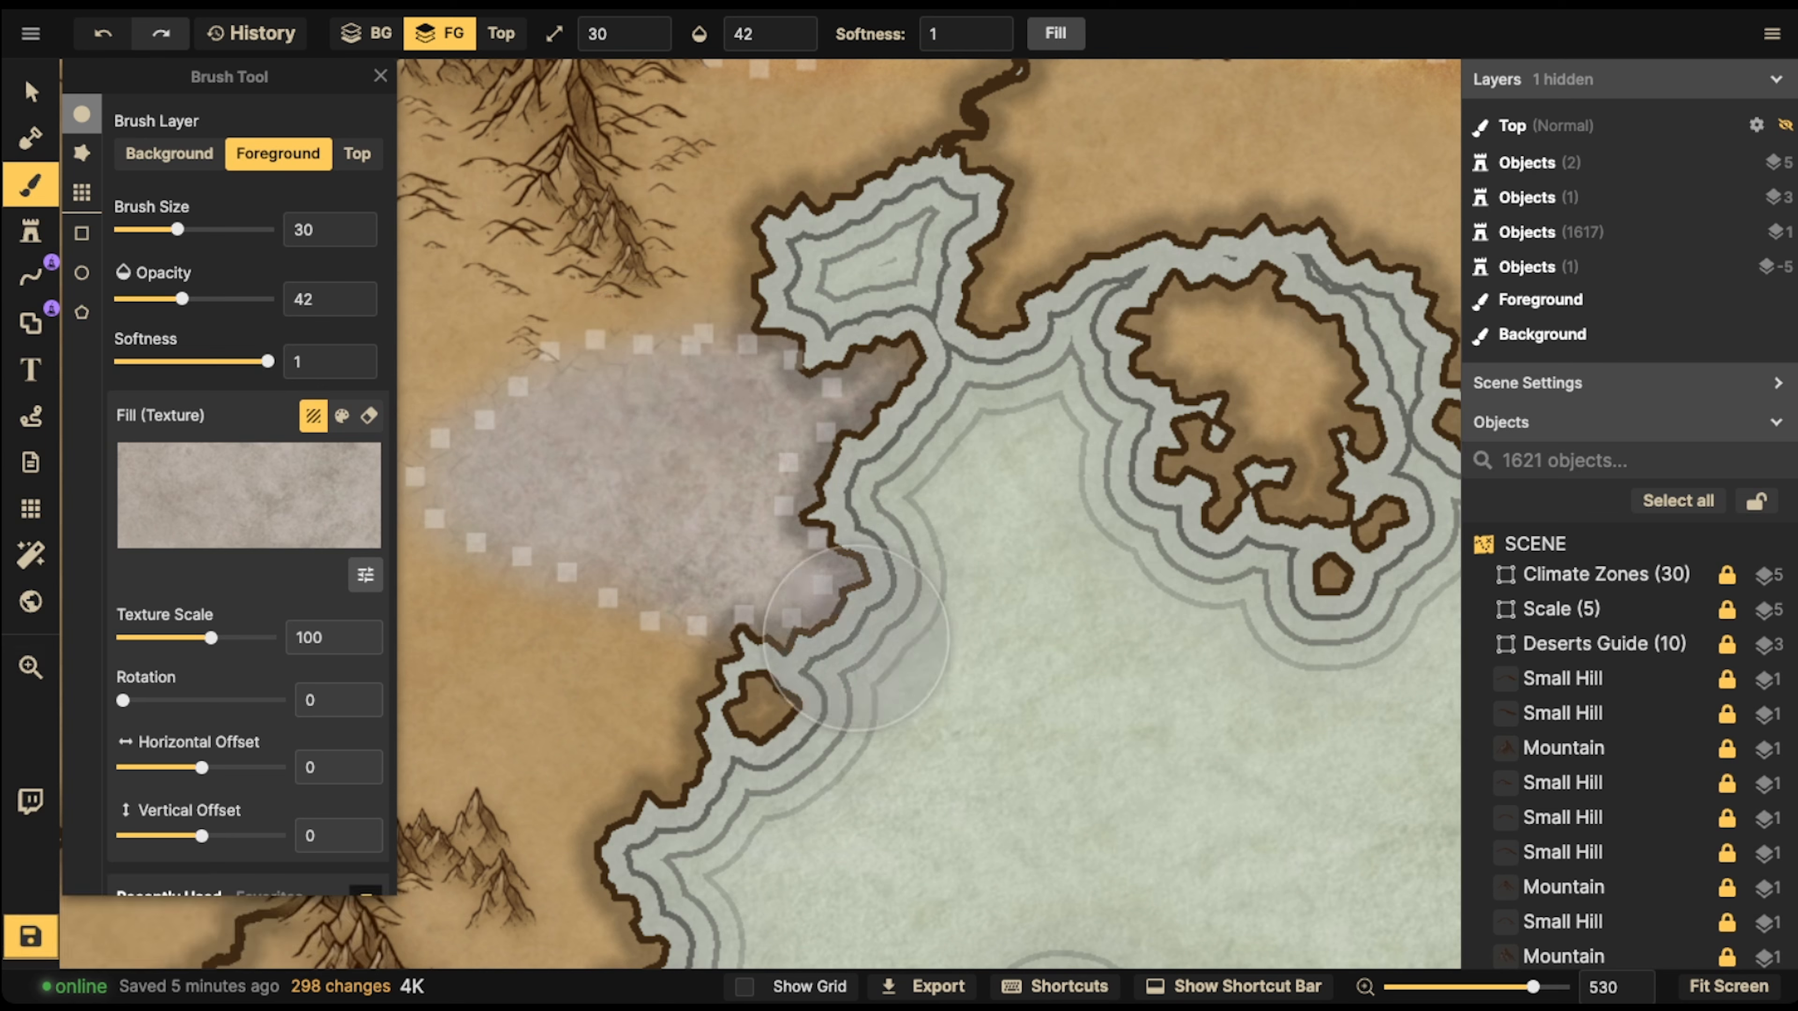
Load the favorite Cracked Ground texture at scale 185.45 and paint its cracks over the pinkish-grey coastal desert
scroll(248, 353, down, 3)
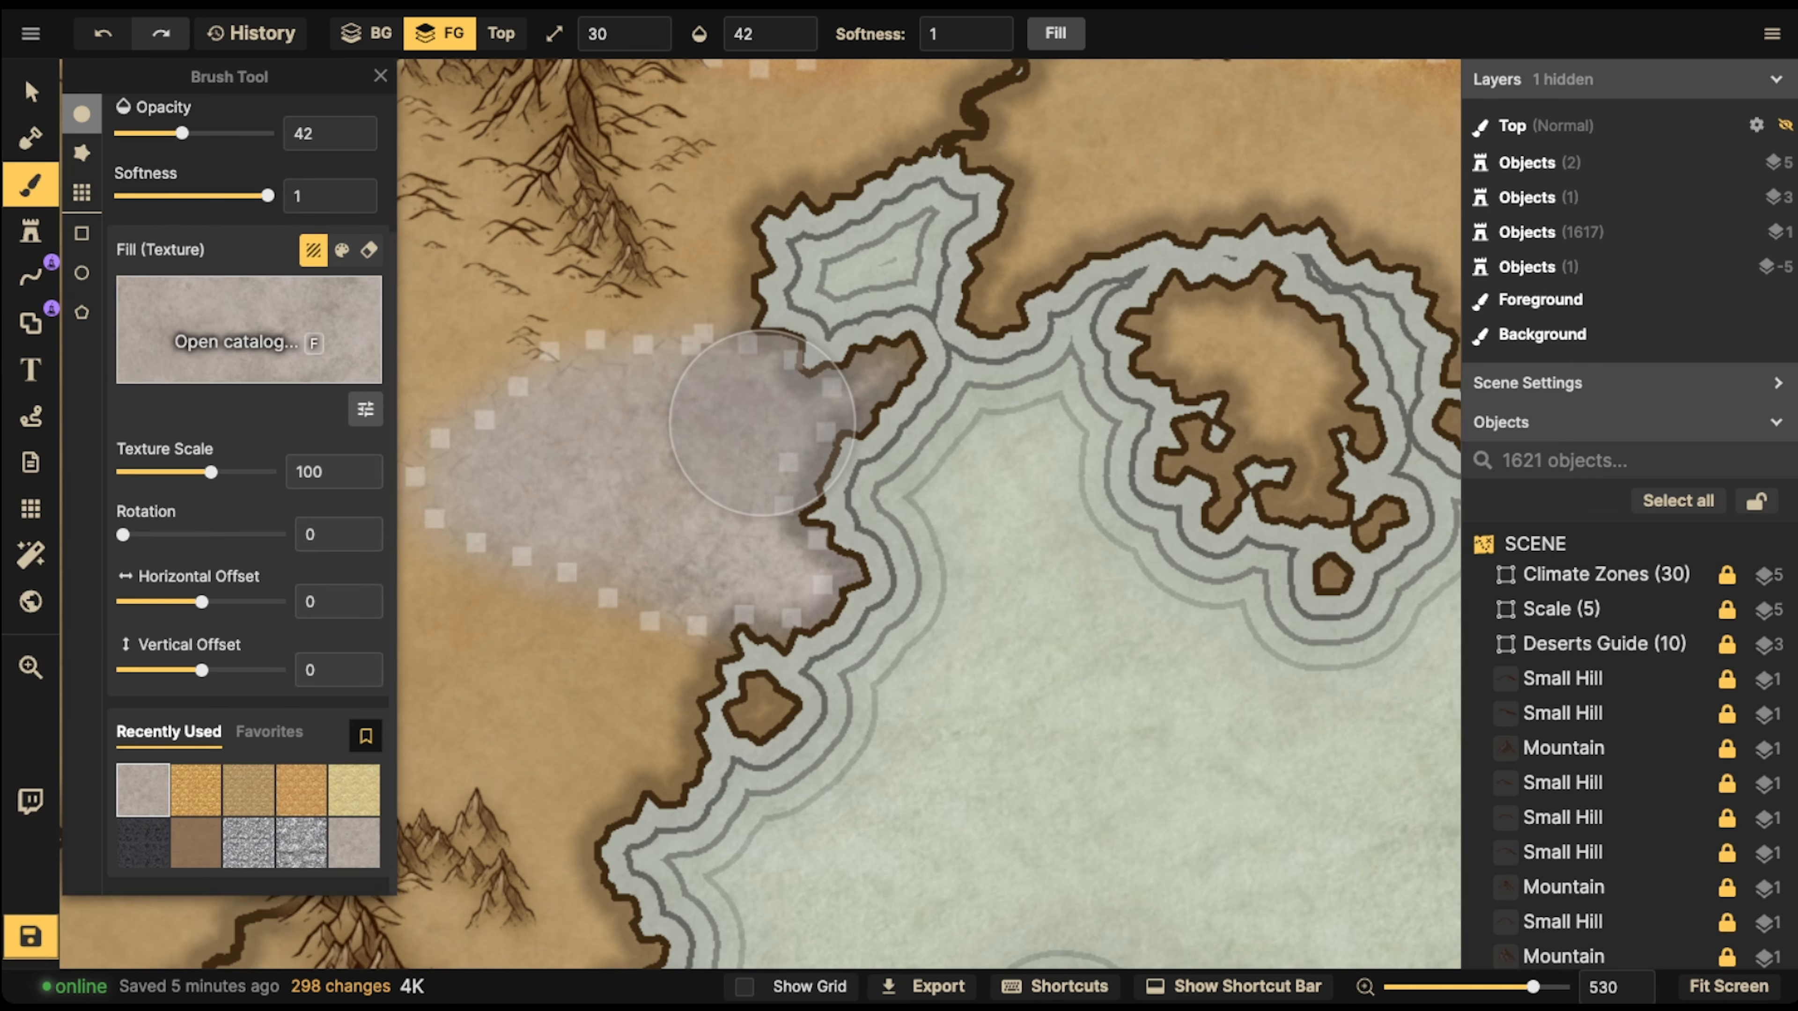
click(269, 731)
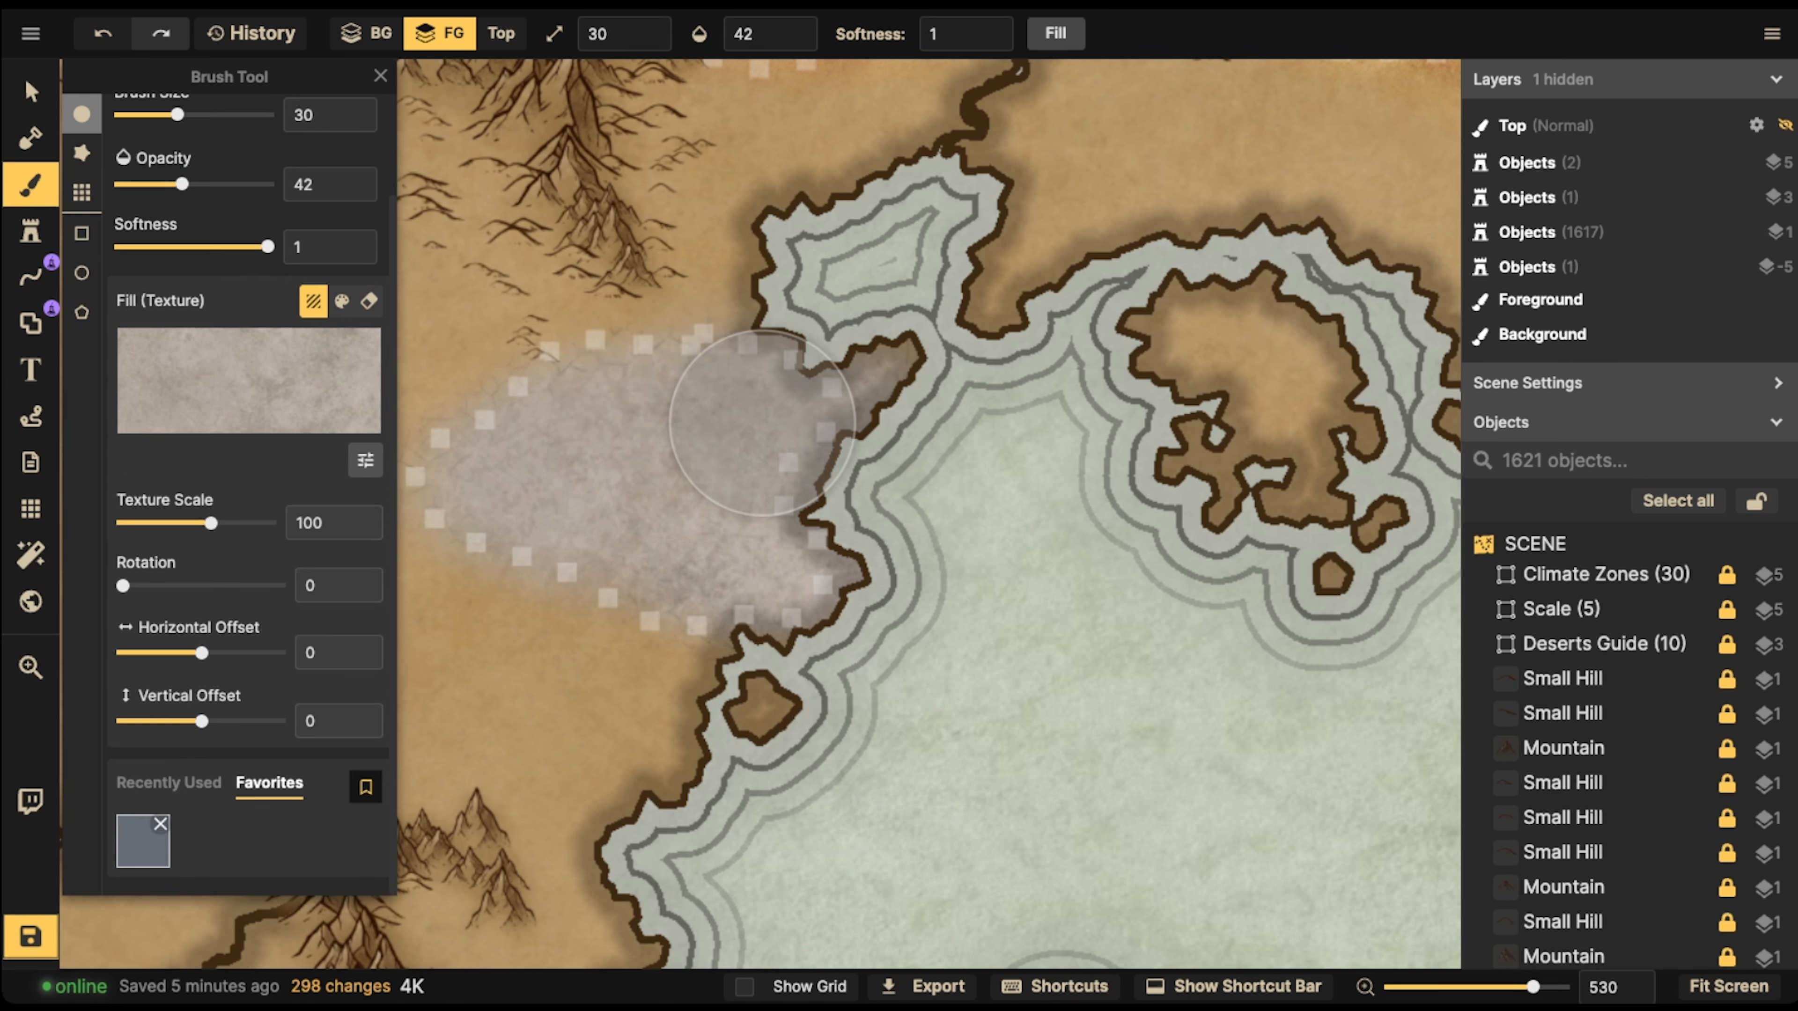
click(160, 823)
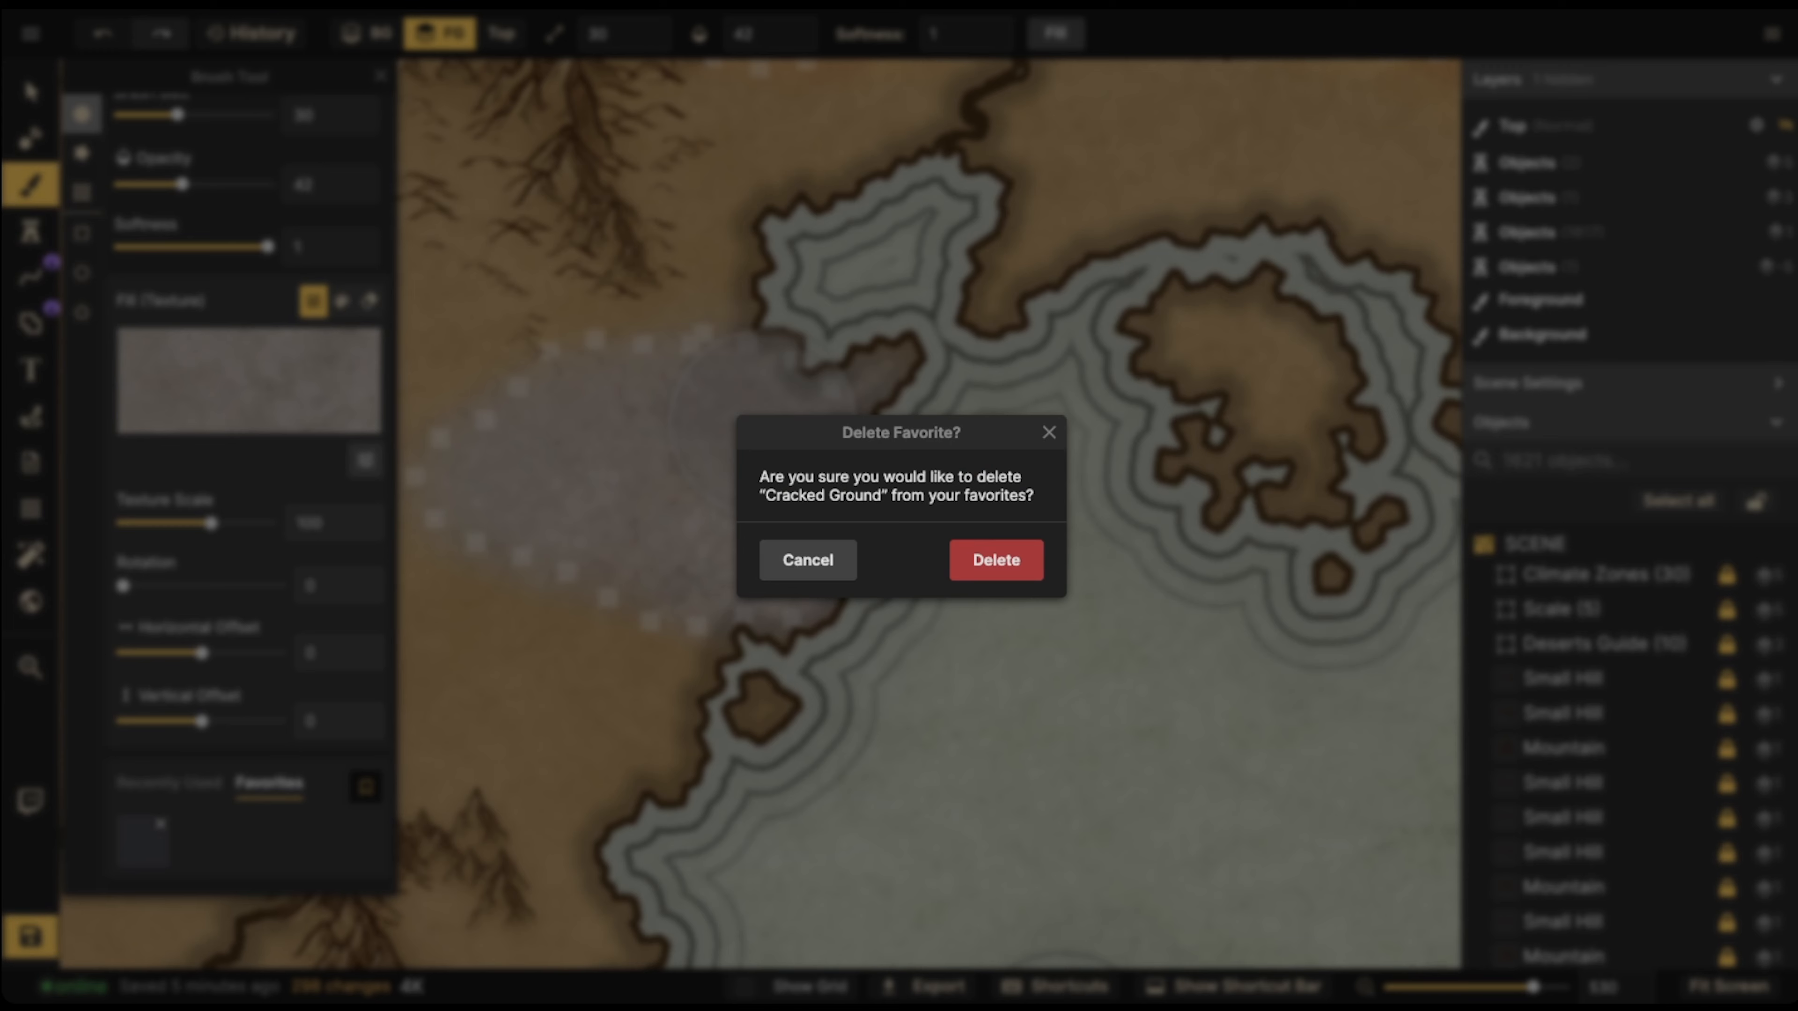
click(808, 561)
click(143, 843)
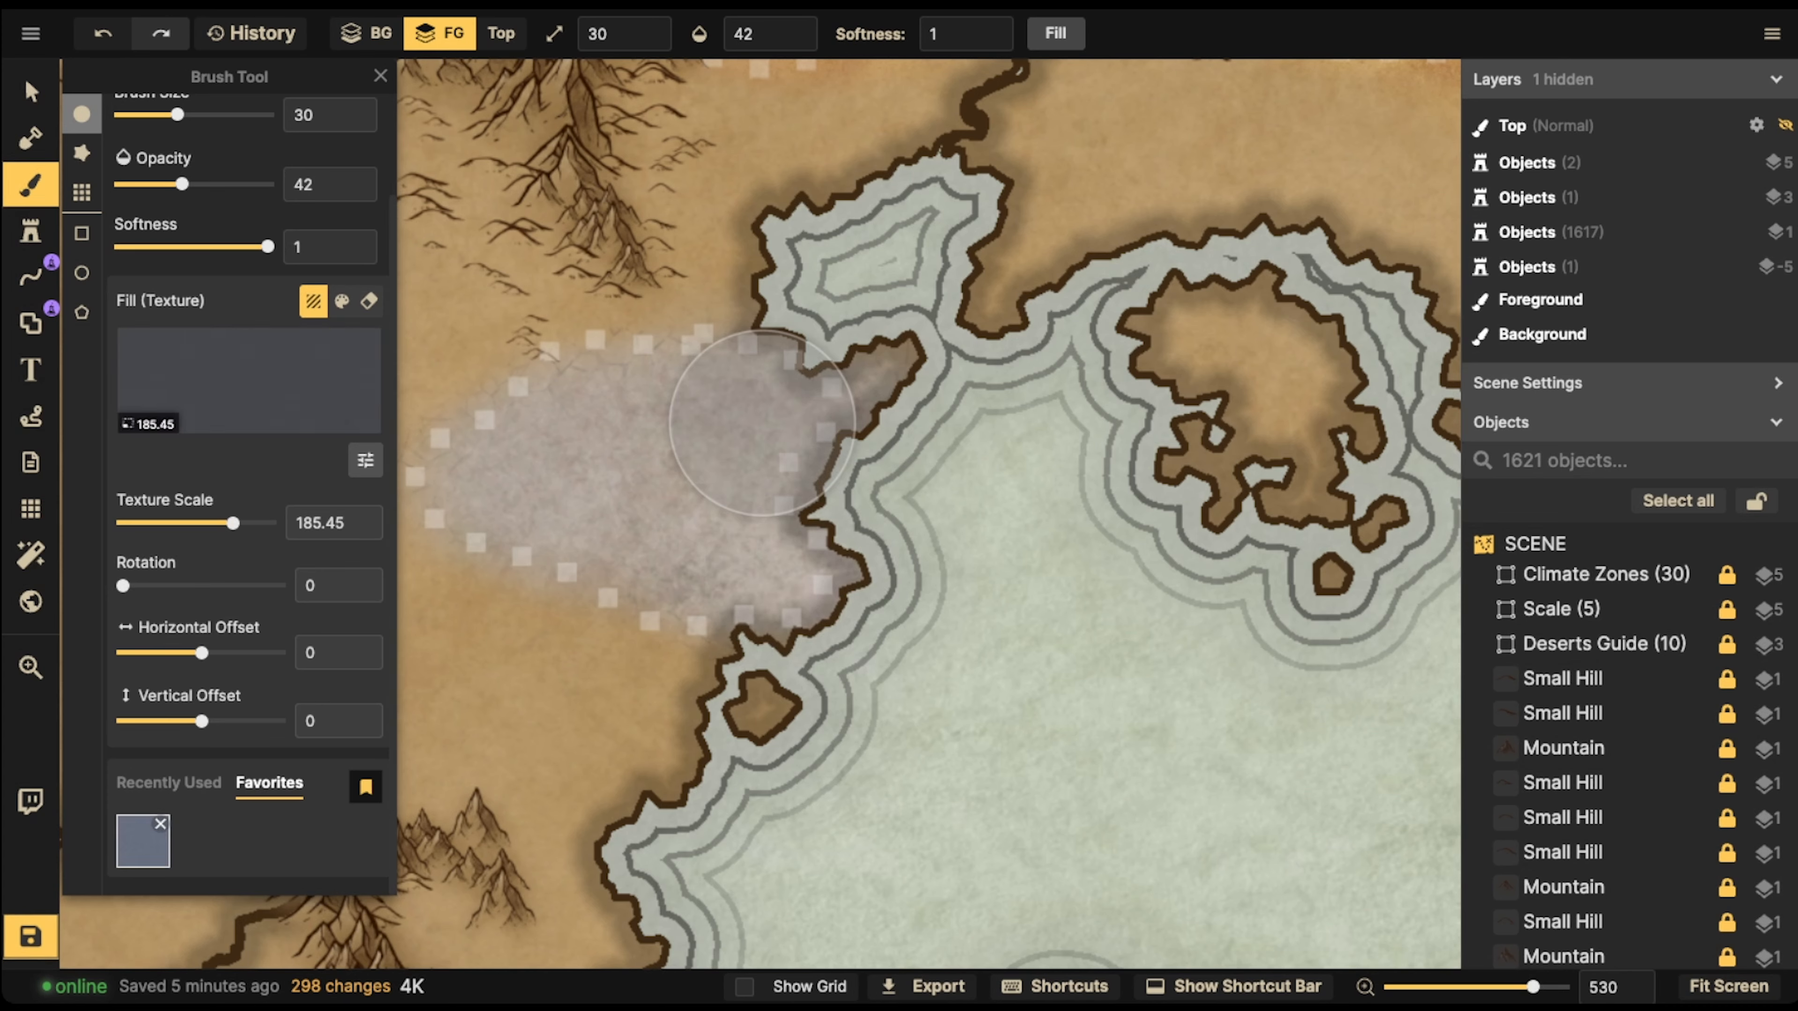
mouse_move(566, 466)
mouse_down()
mouse_move(595, 426)
mouse_move(502, 472)
mouse_move(735, 432)
mouse_move(625, 494)
mouse_move(731, 506)
mouse_move(693, 567)
mouse_move(829, 556)
mouse_move(526, 470)
mouse_move(699, 424)
mouse_move(776, 438)
mouse_move(827, 402)
mouse_move(488, 489)
mouse_move(714, 569)
mouse_move(834, 450)
mouse_up()
click(30, 92)
scroll(851, 616, down, 5)
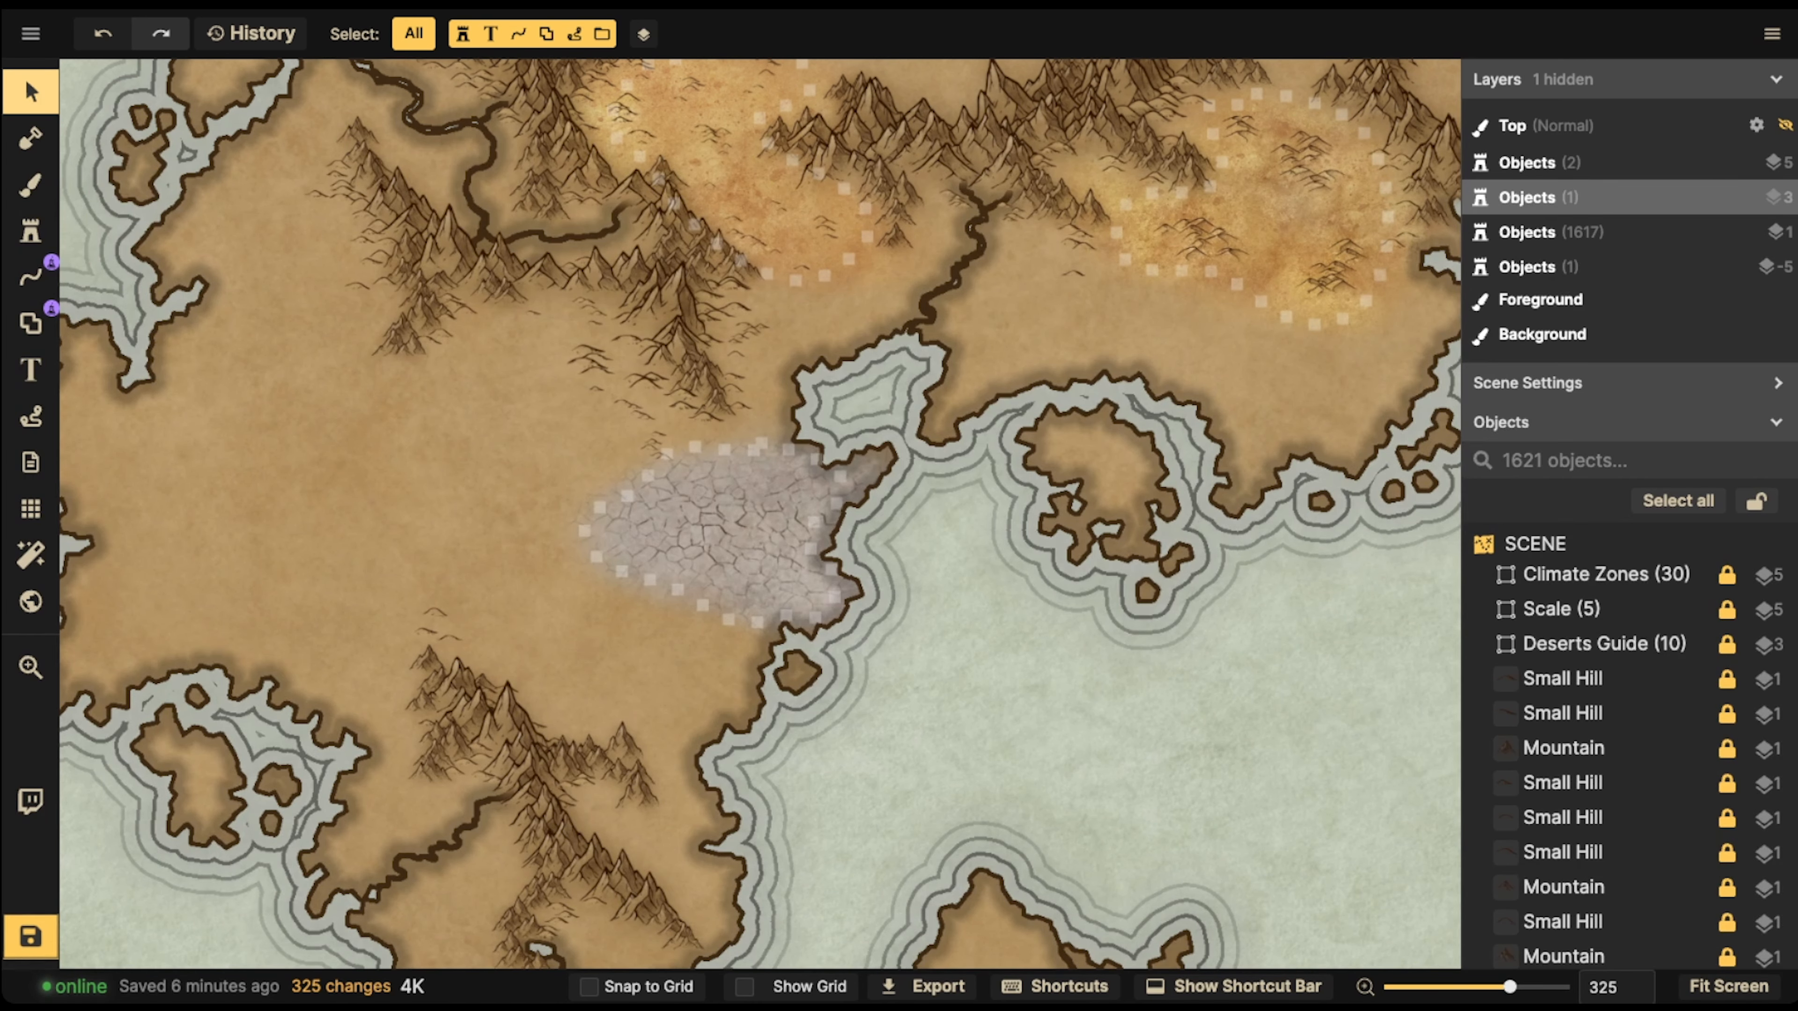
Load the Warm Parchment texture from the Parchment World pack for brushing the foreground of the southern island's northeastern dotted desert
scroll(788, 446, up, 5)
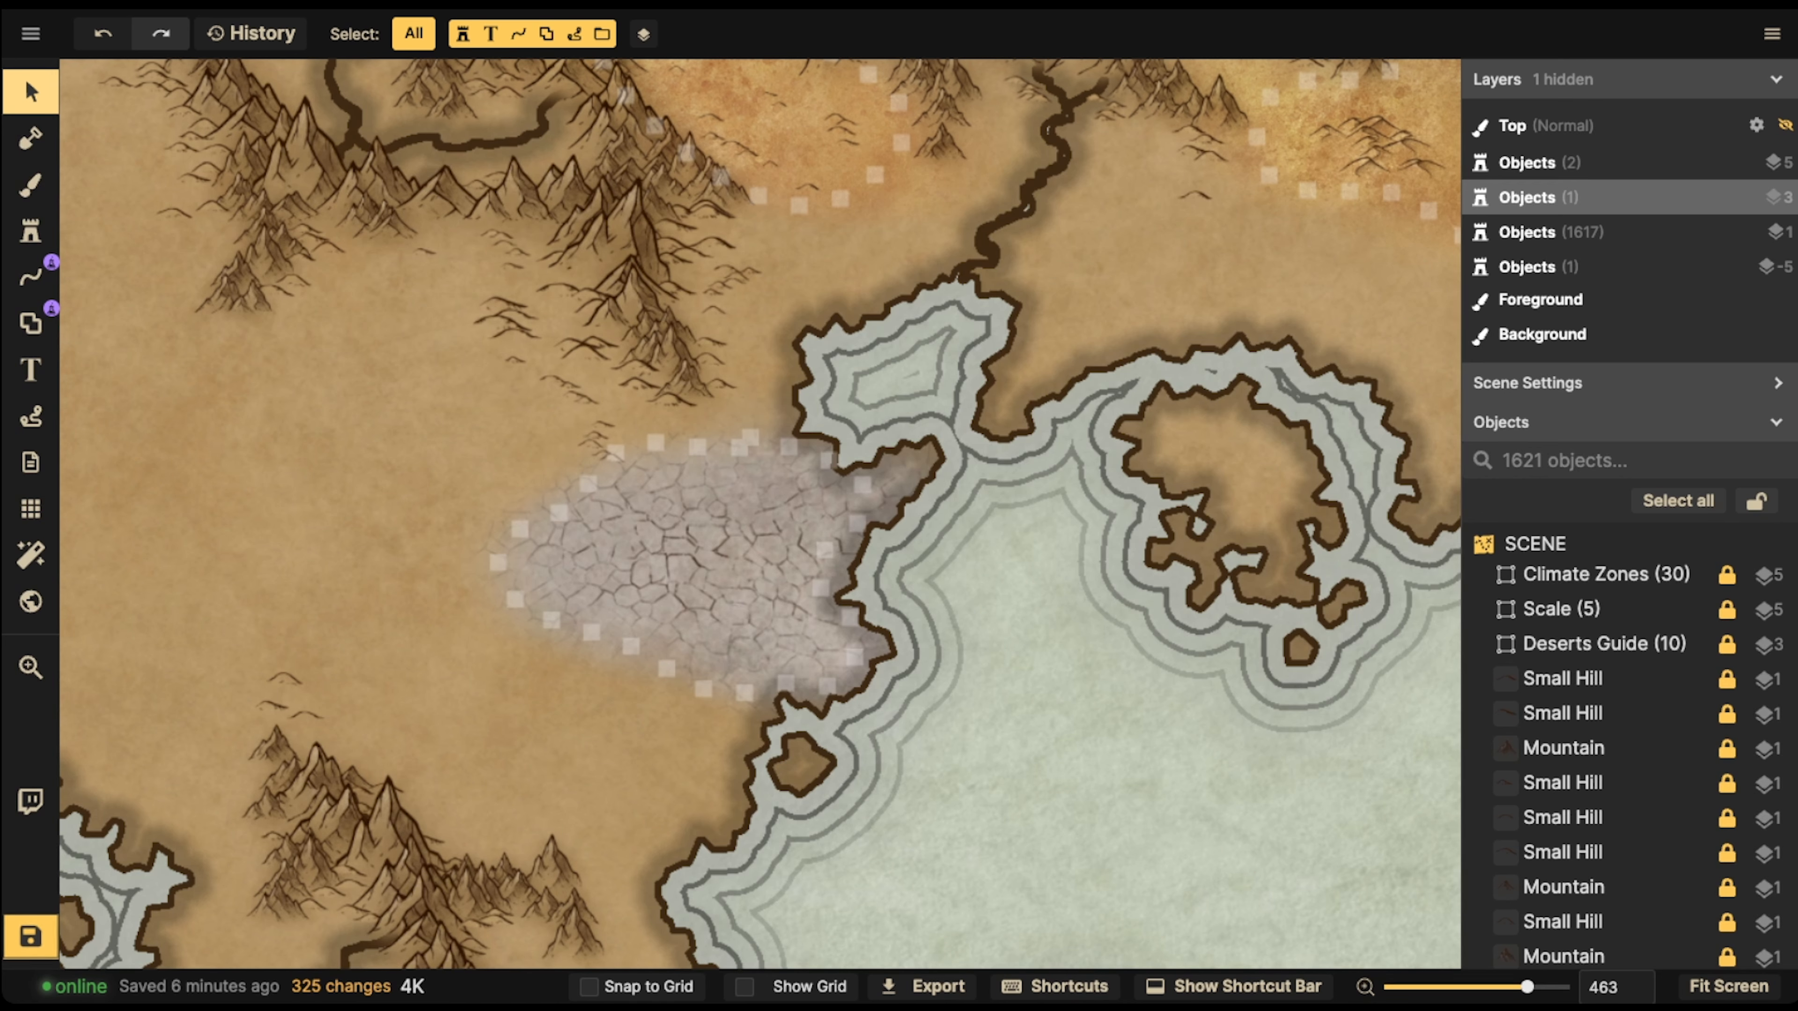
scroll(575, 467, down, 4)
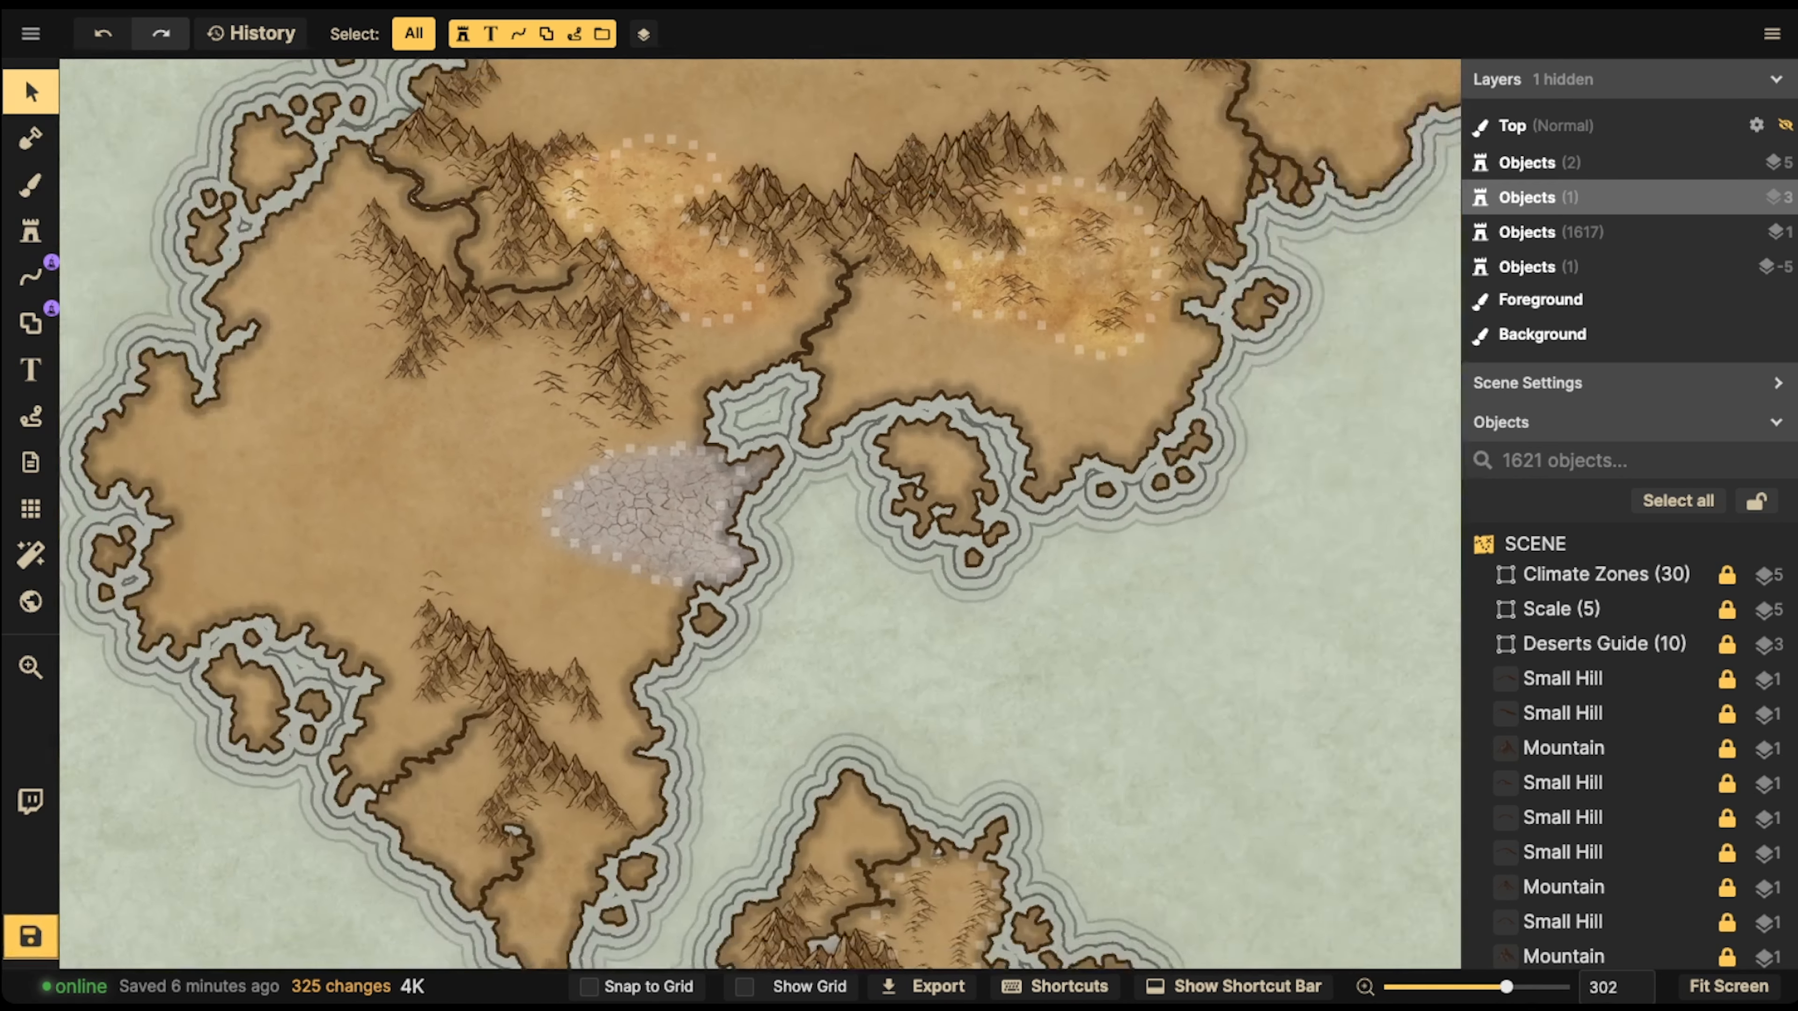
key(space)
drag(575, 467, 425, 109)
scroll(742, 441, up, 6)
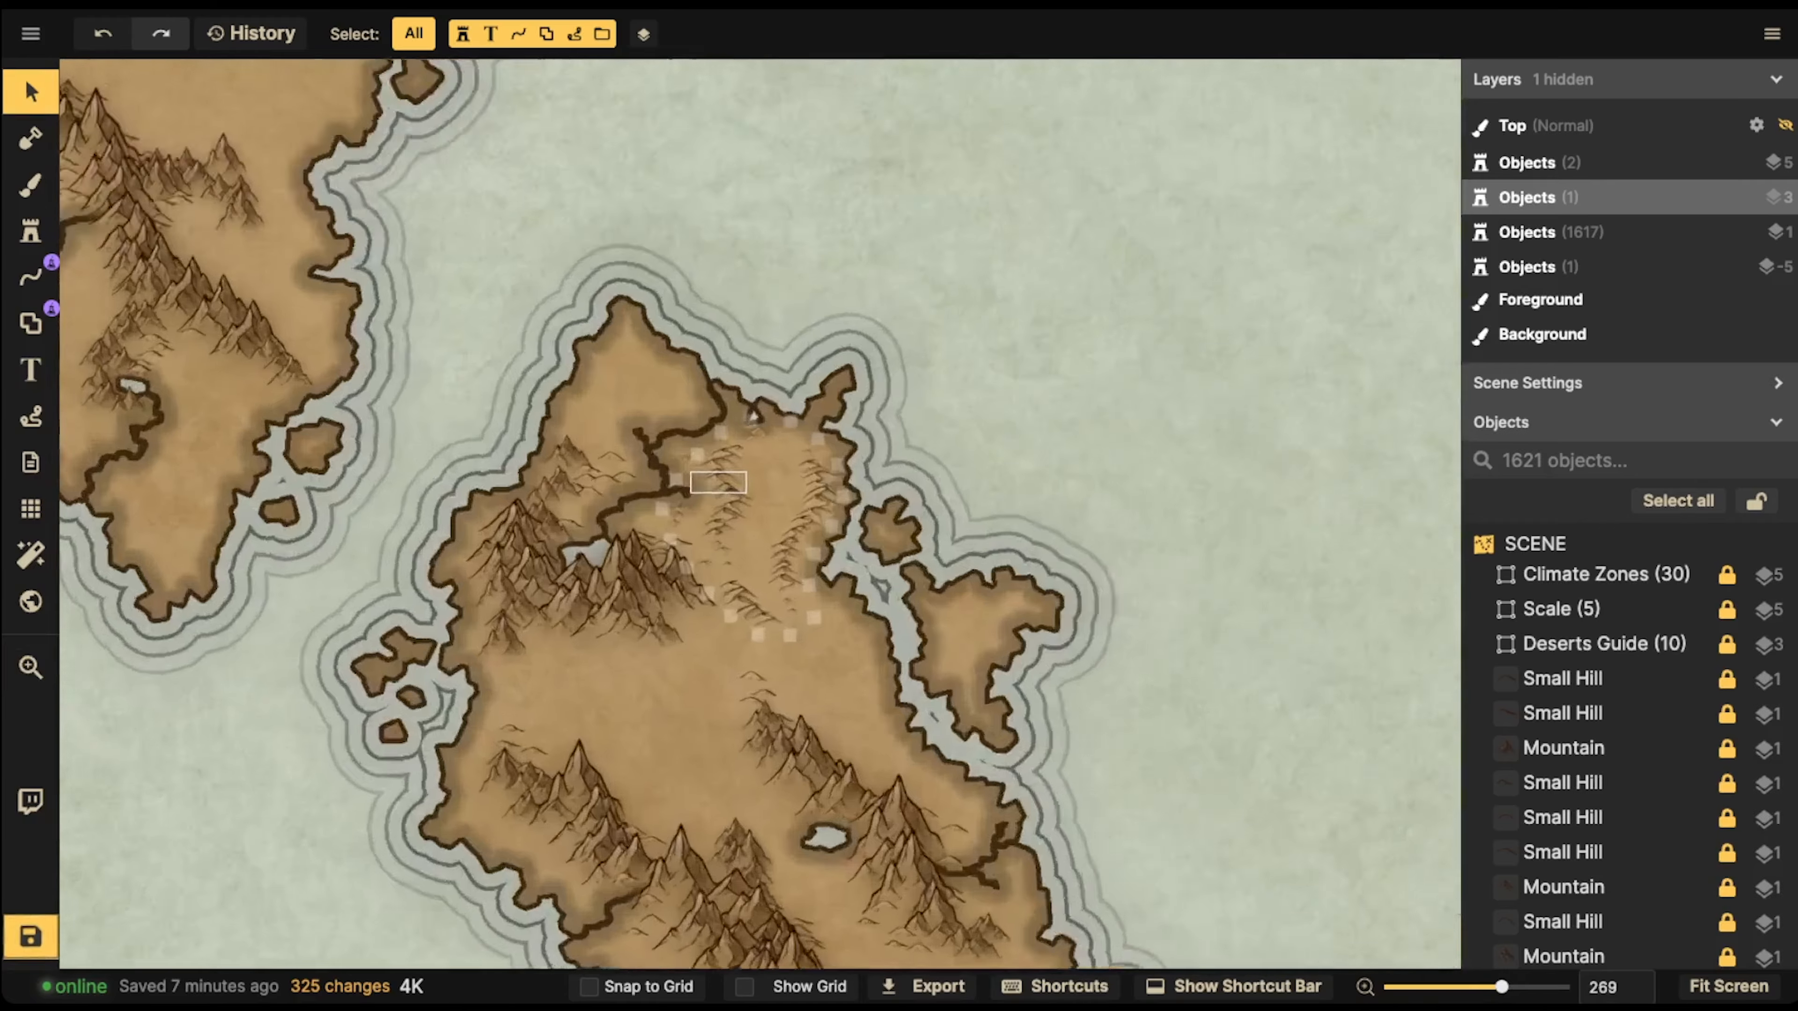
key(s)
key(b)
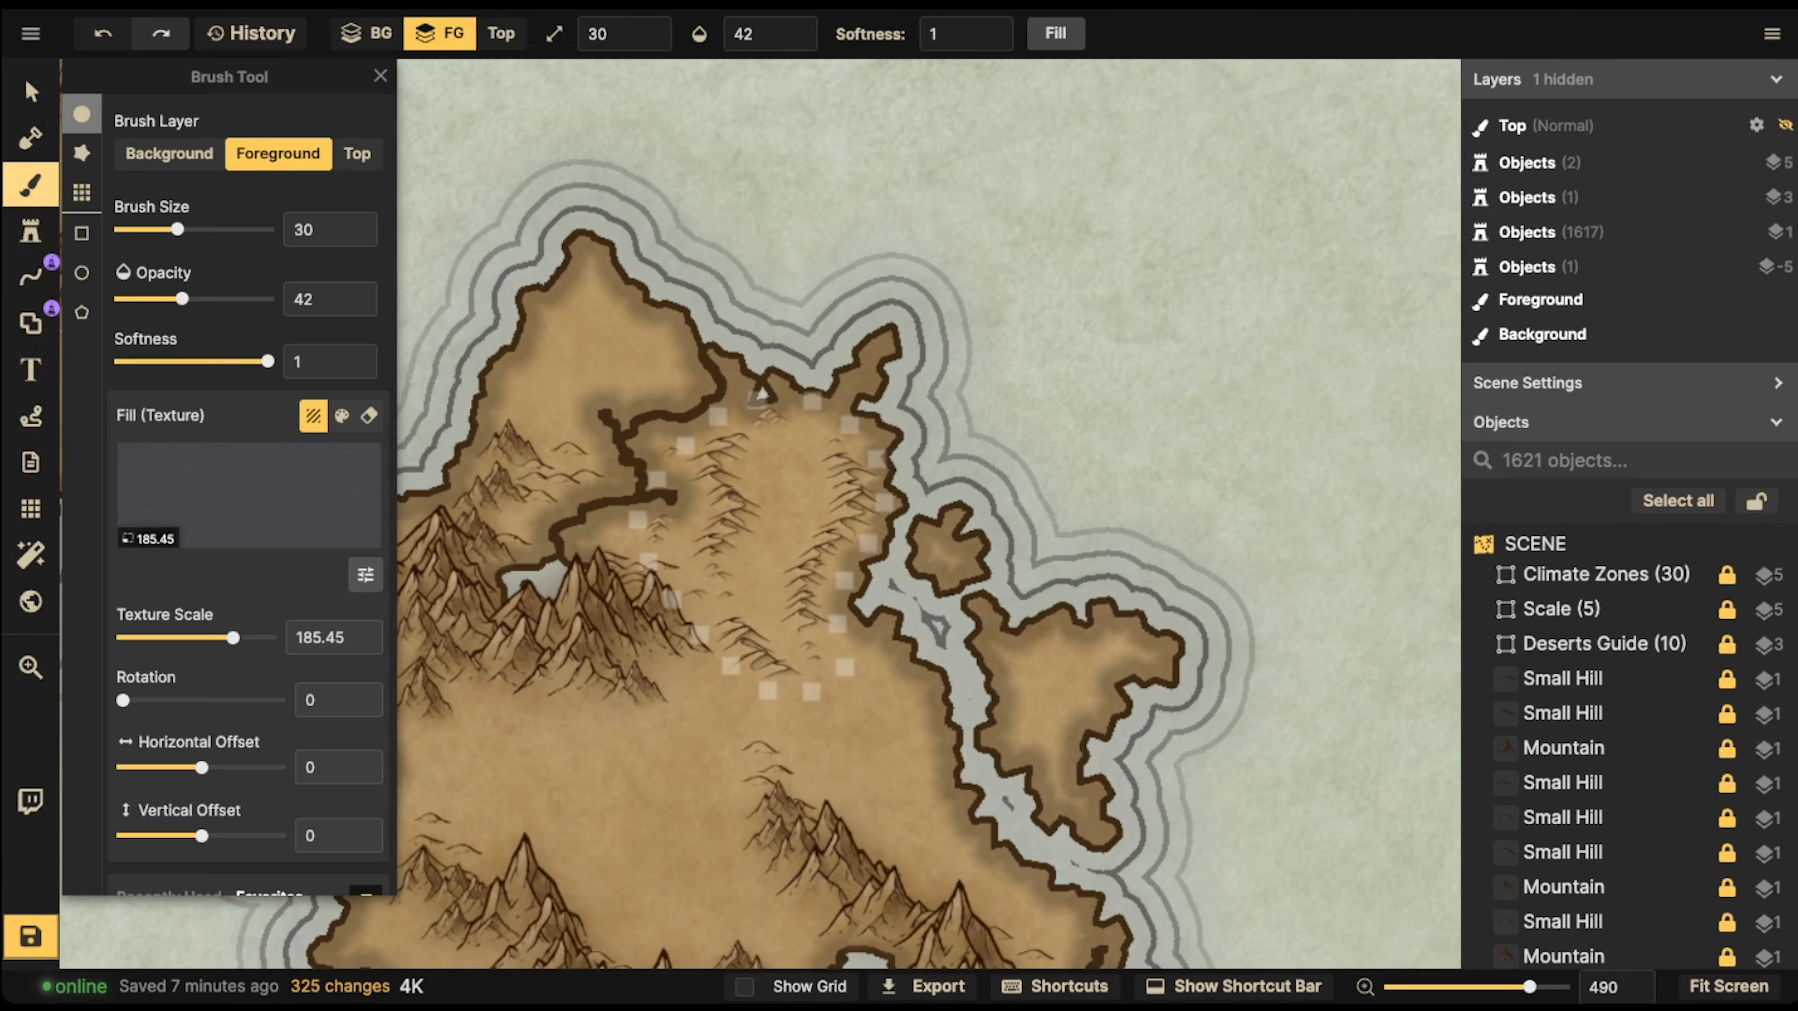
key(c)
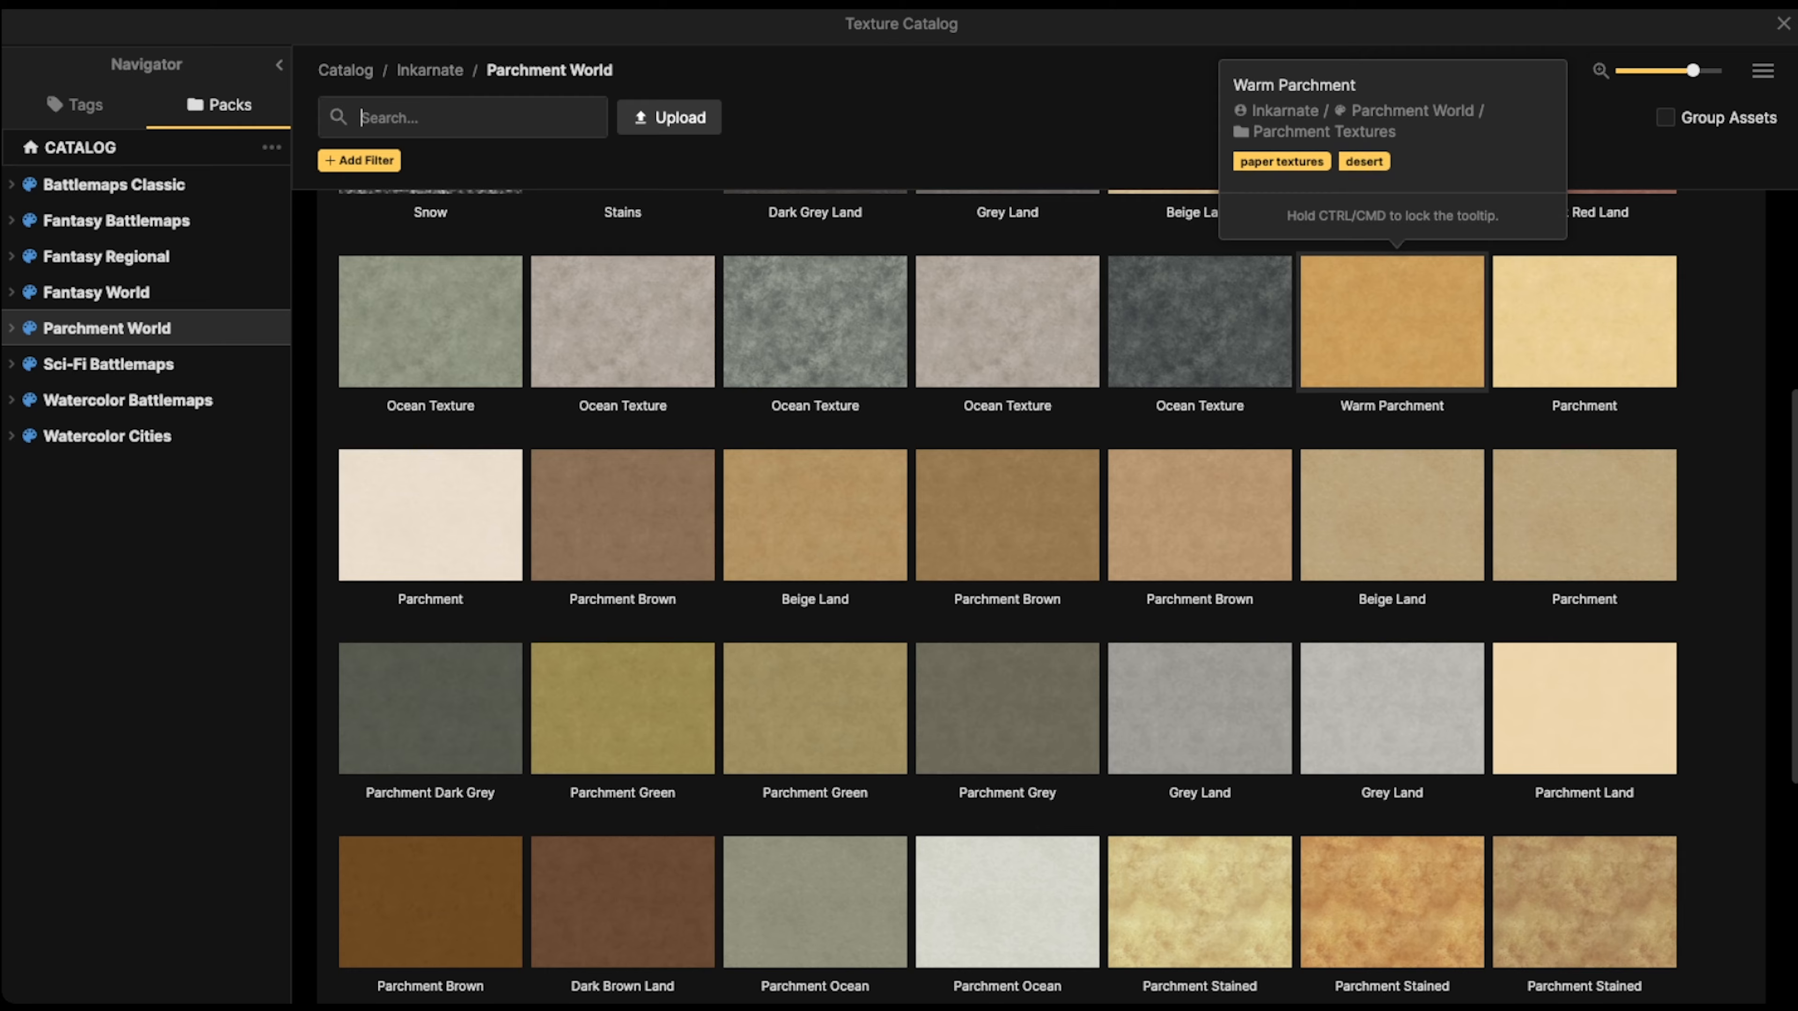
click(1392, 322)
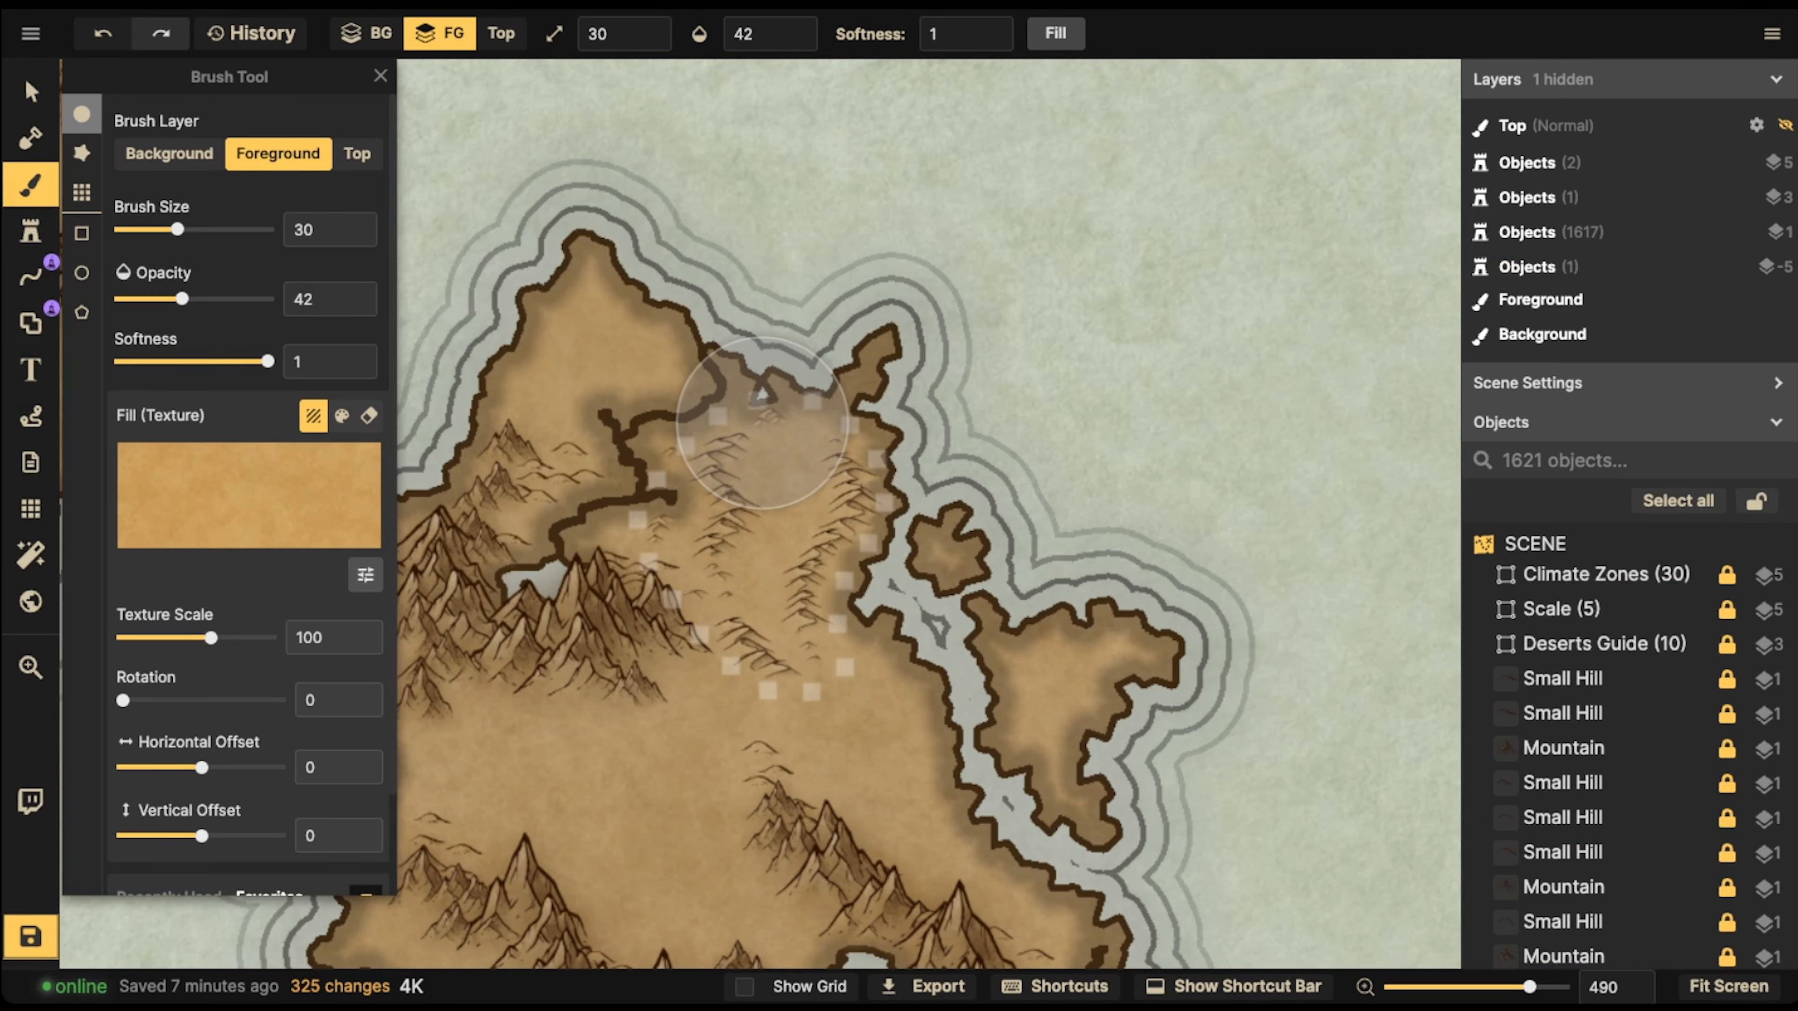
Set the texture scale to 57.79 and paint Warm Parchment as the base of the southern island's northeastern dotted desert
scroll(762, 423, down, 10)
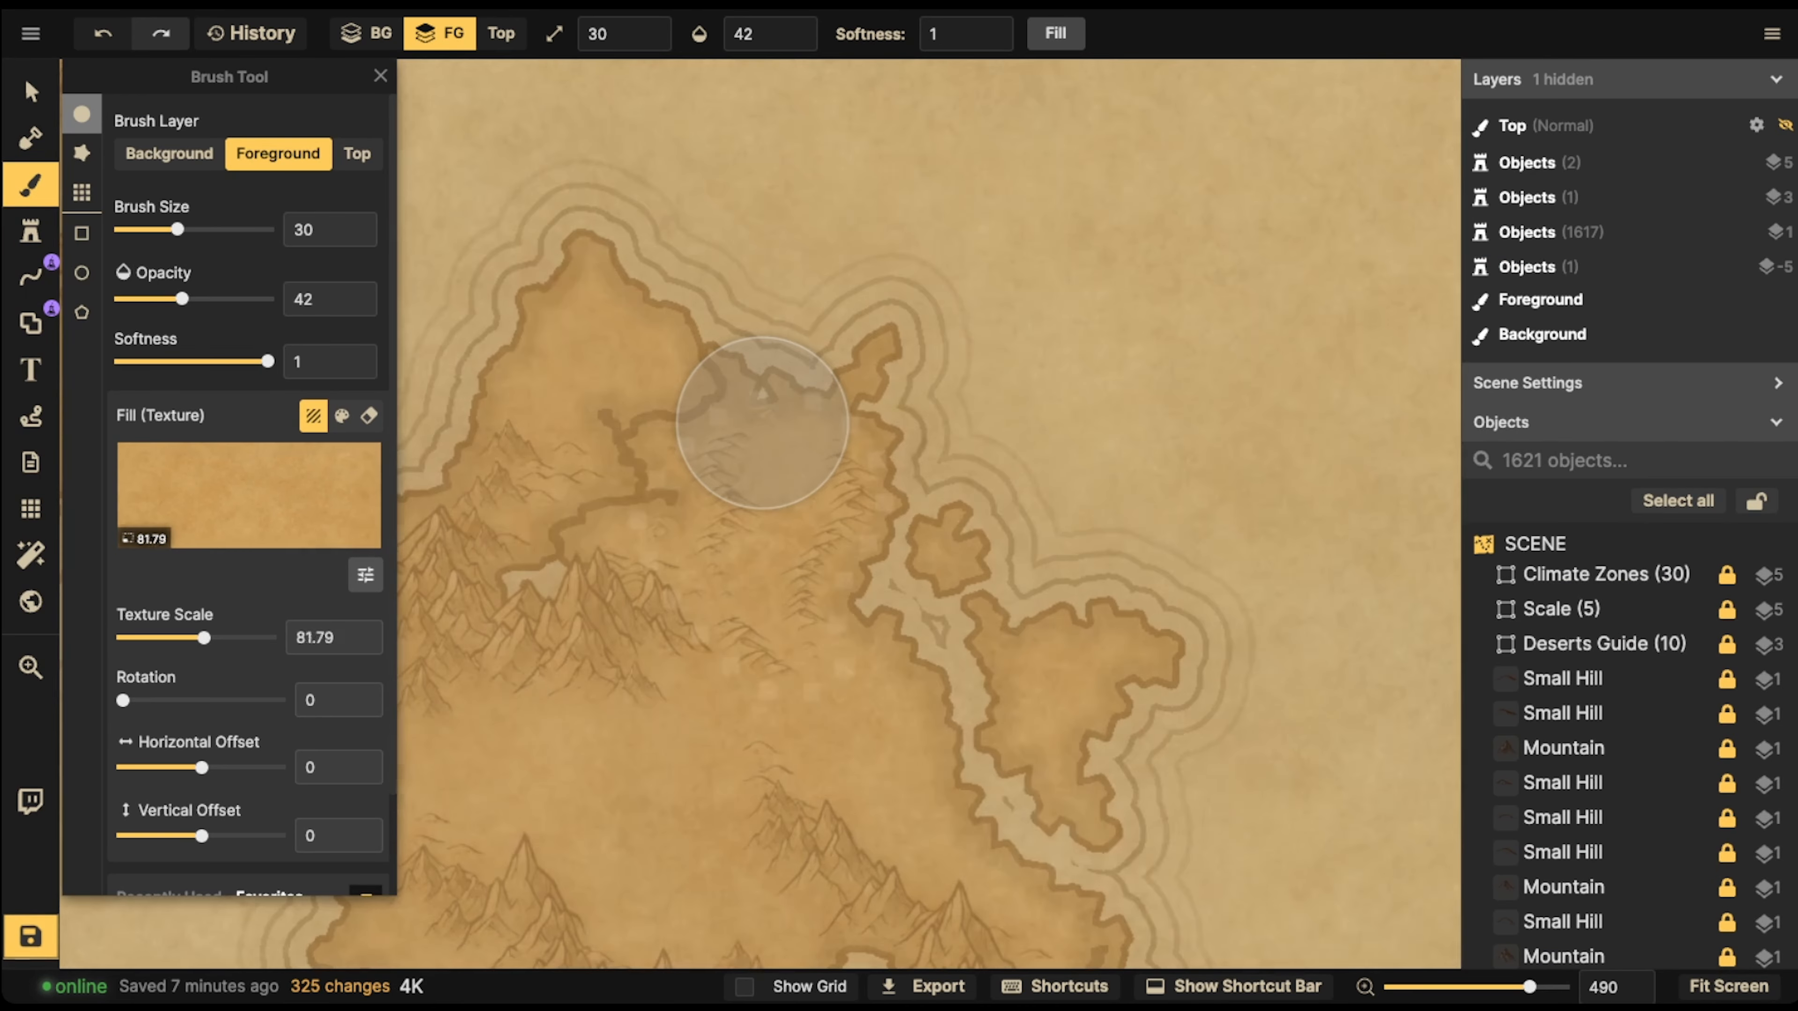
scroll(762, 422, down, 1)
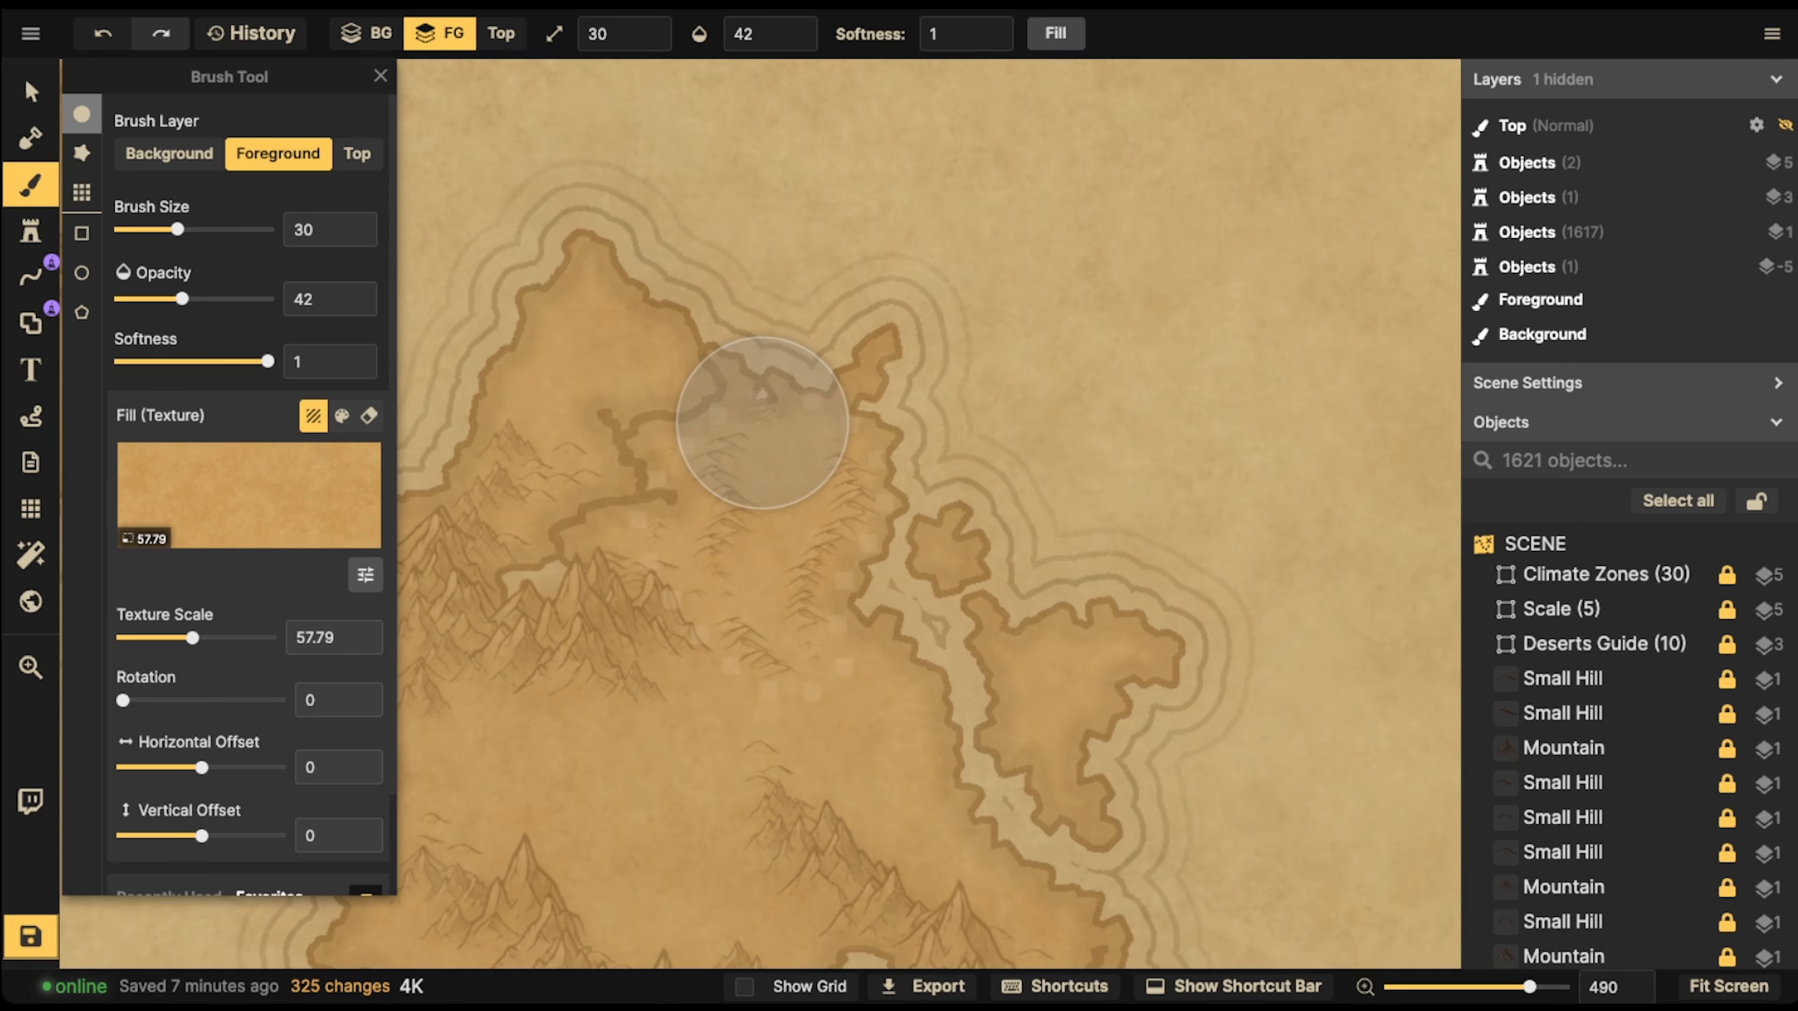
mouse_move(739, 487)
mouse_down()
mouse_move(708, 560)
mouse_move(849, 538)
mouse_move(806, 509)
mouse_move(802, 657)
mouse_move(694, 481)
mouse_move(750, 396)
mouse_move(622, 510)
mouse_move(788, 383)
mouse_move(970, 503)
mouse_move(888, 641)
mouse_move(962, 673)
mouse_move(991, 559)
mouse_move(778, 382)
mouse_move(671, 387)
mouse_move(638, 482)
mouse_move(601, 489)
mouse_move(623, 453)
mouse_move(822, 322)
mouse_move(899, 425)
mouse_move(871, 468)
mouse_move(701, 623)
mouse_move(622, 573)
mouse_move(822, 438)
mouse_up()
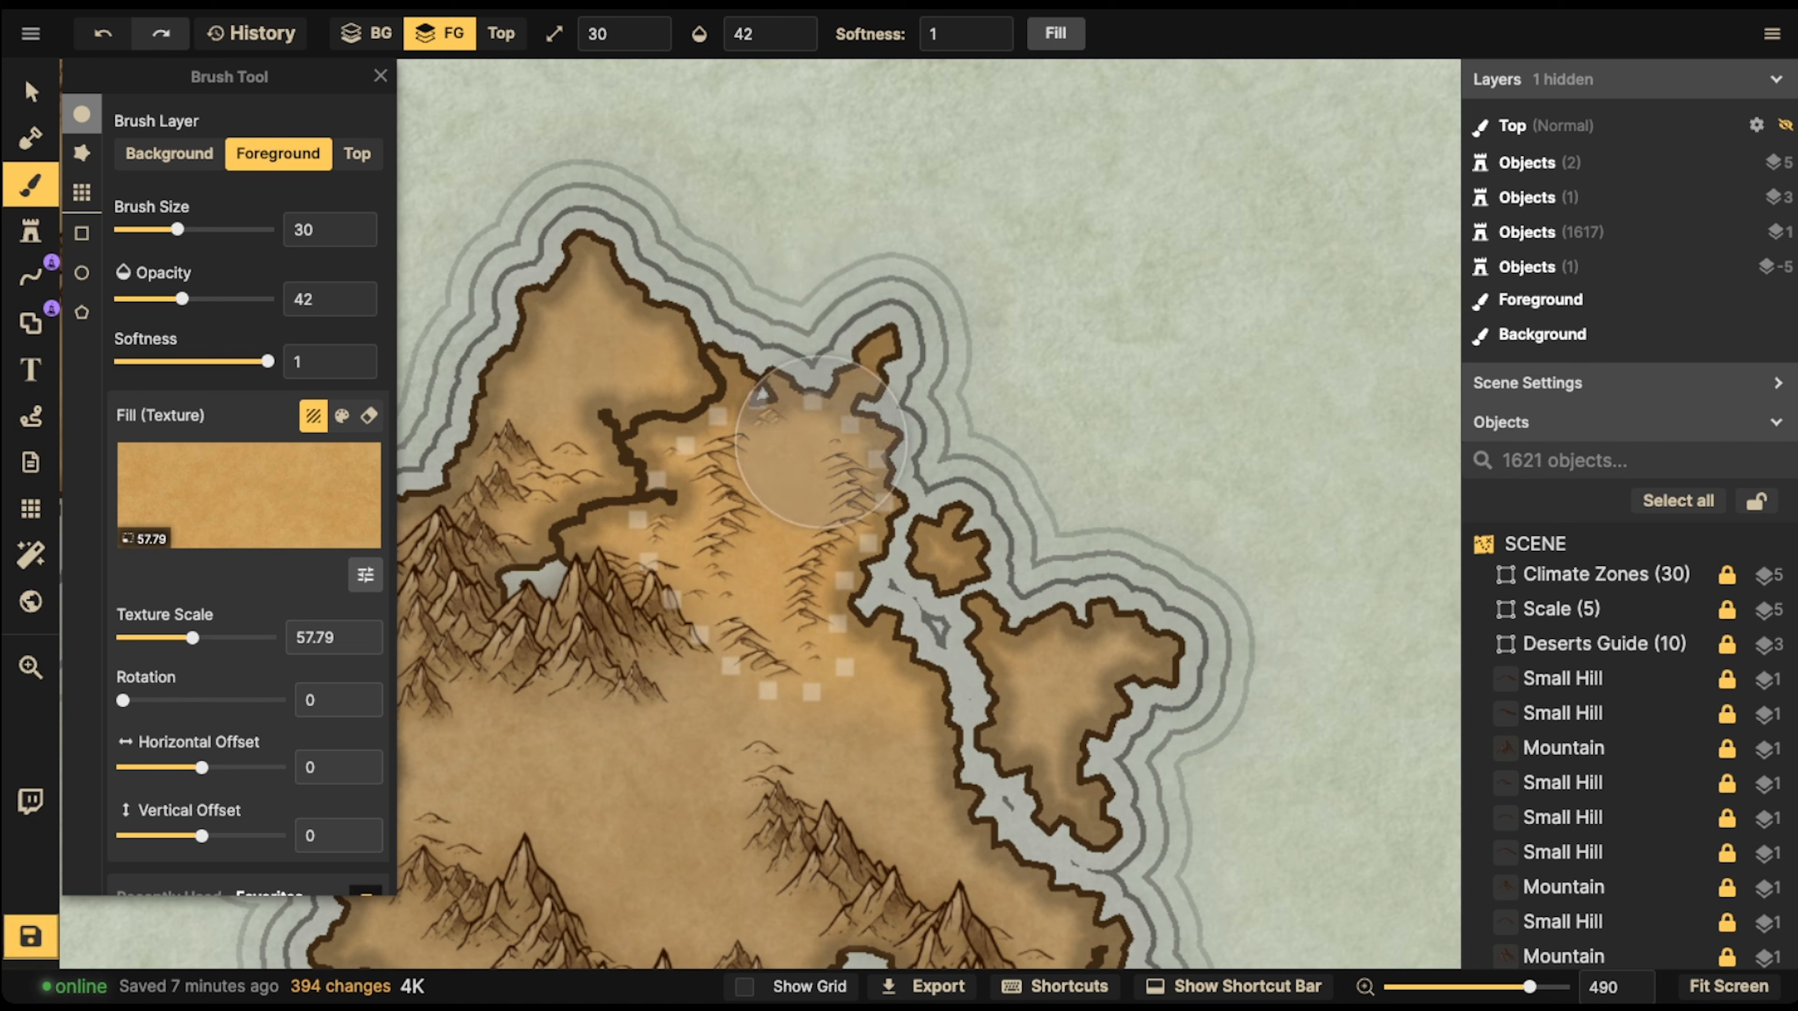
Load the pale yellow Parchment texture with brush size 11 and dab highlights along the western and eastern dune ridges of the island's desert
click(249, 496)
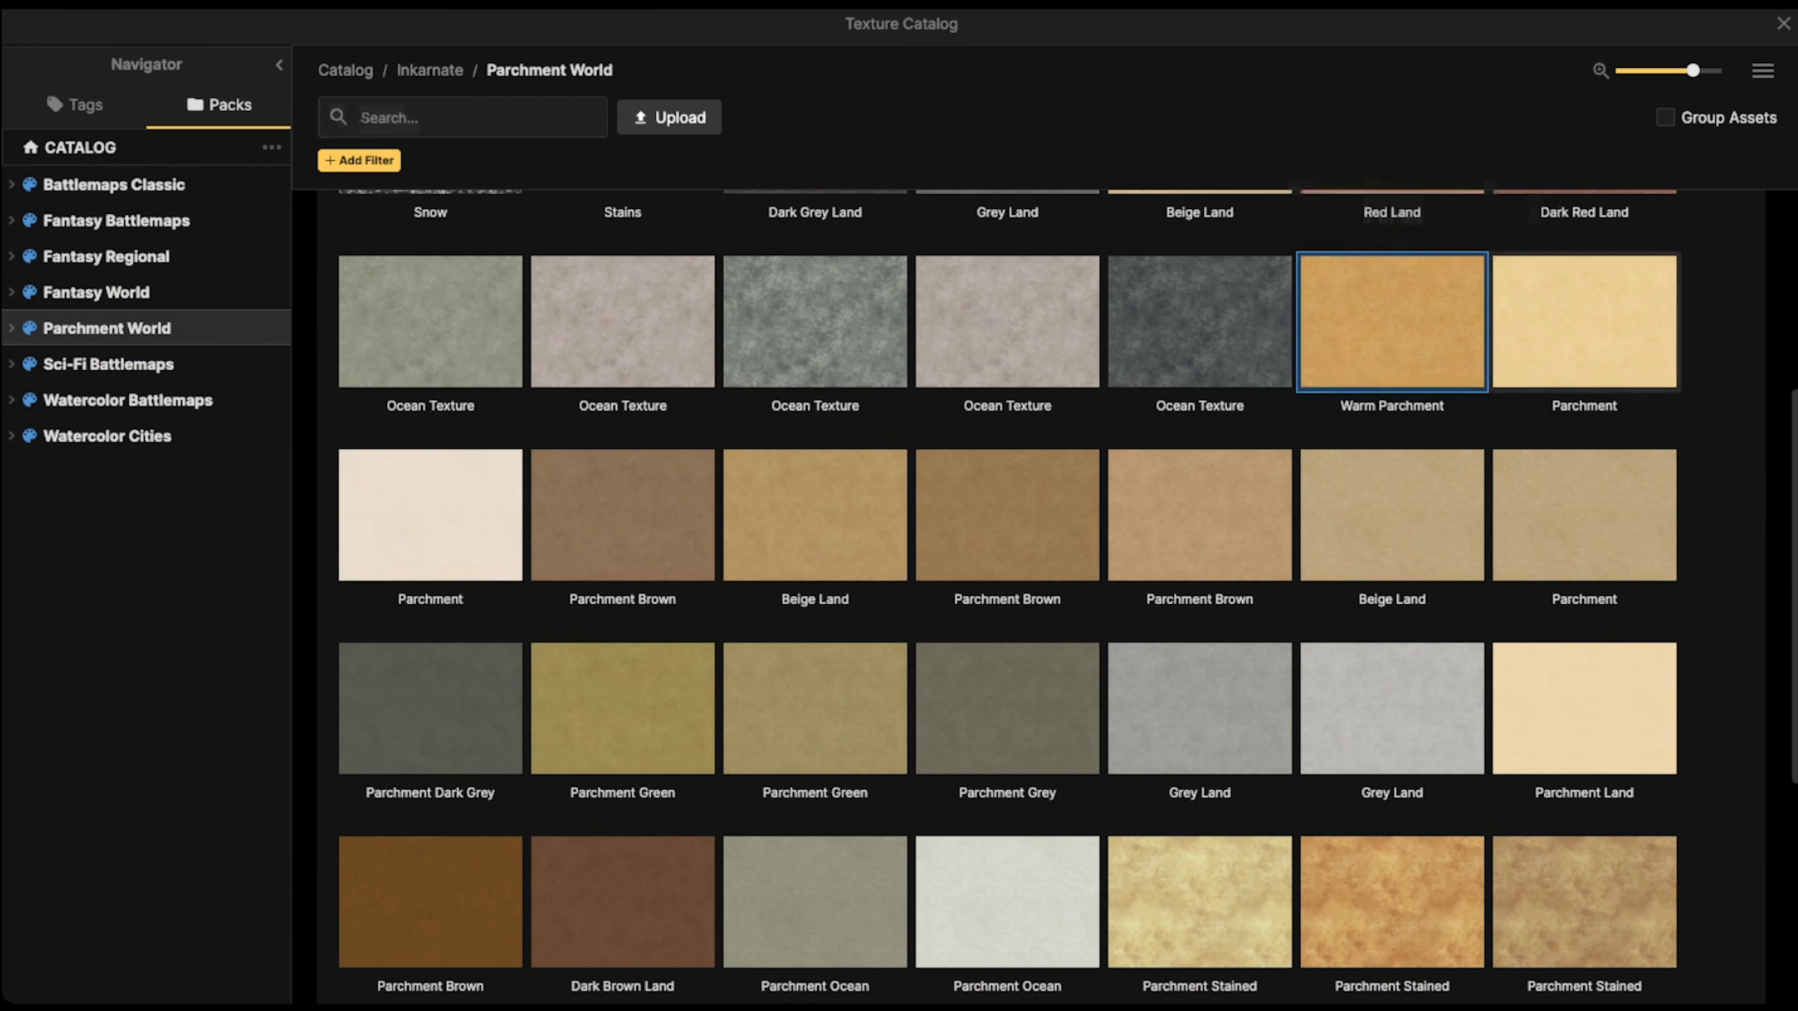
click(1575, 322)
scroll(766, 499, down, 10)
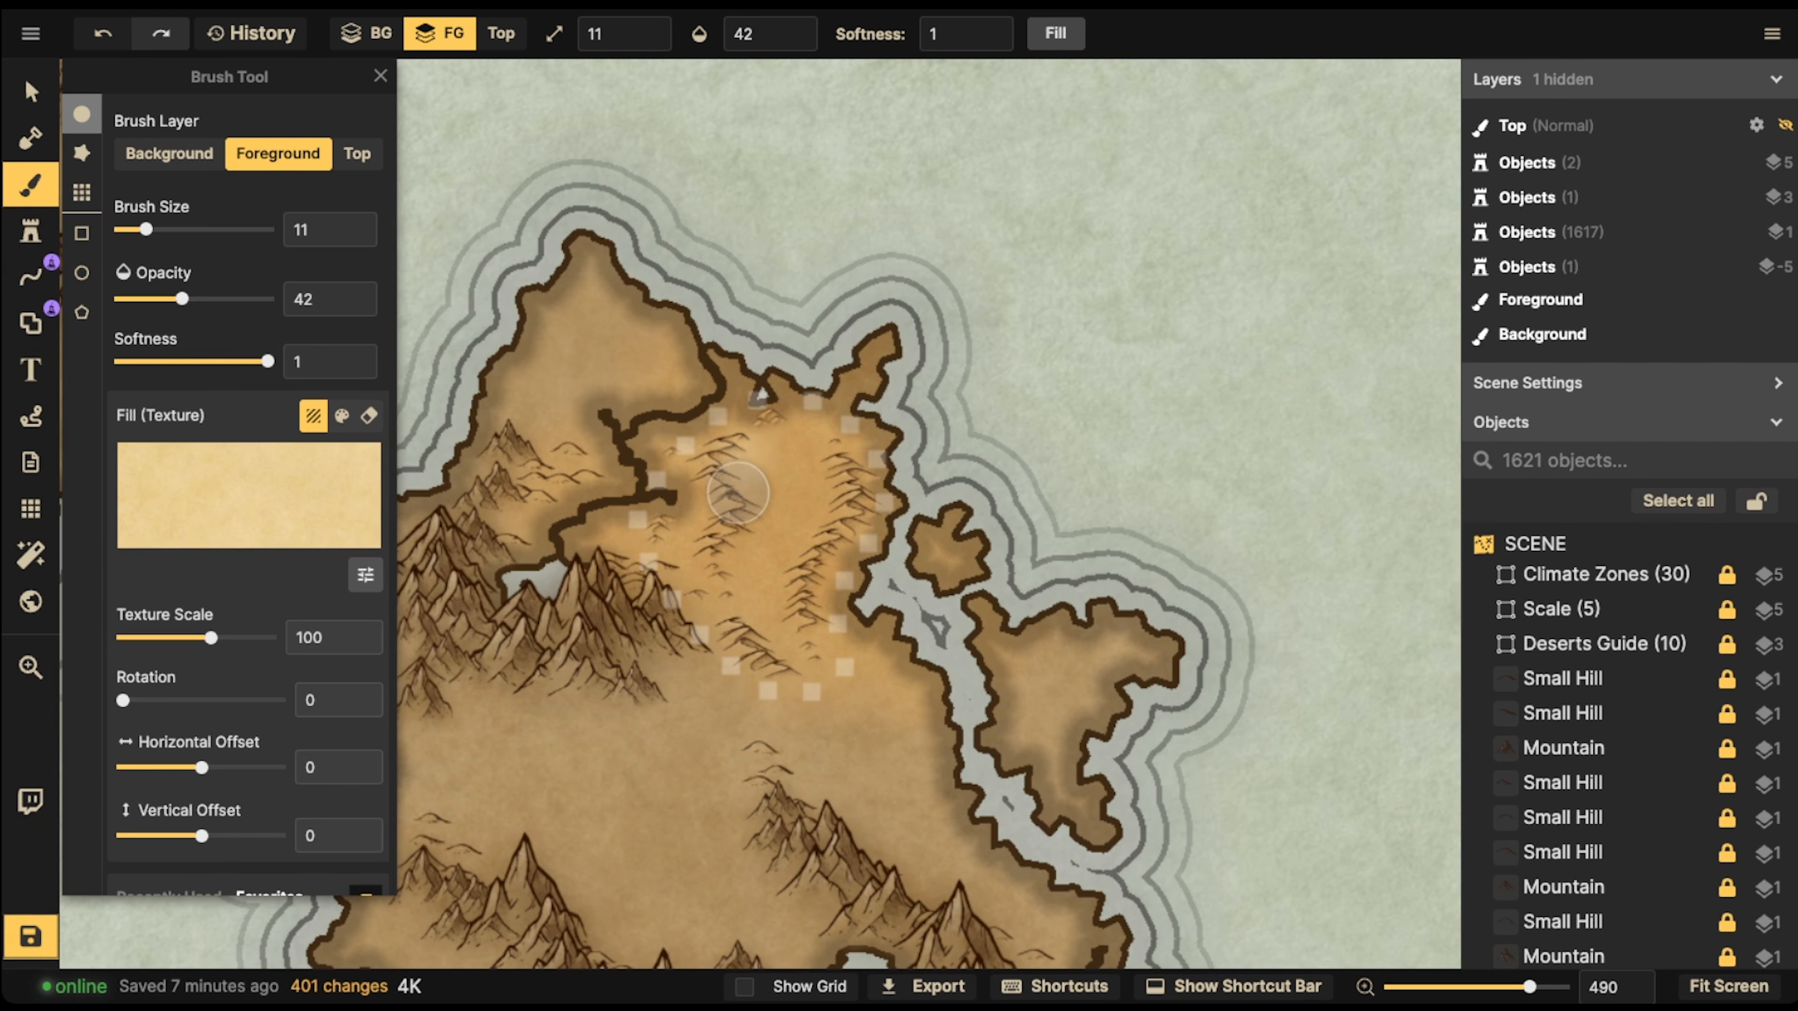
drag(702, 546, 705, 575)
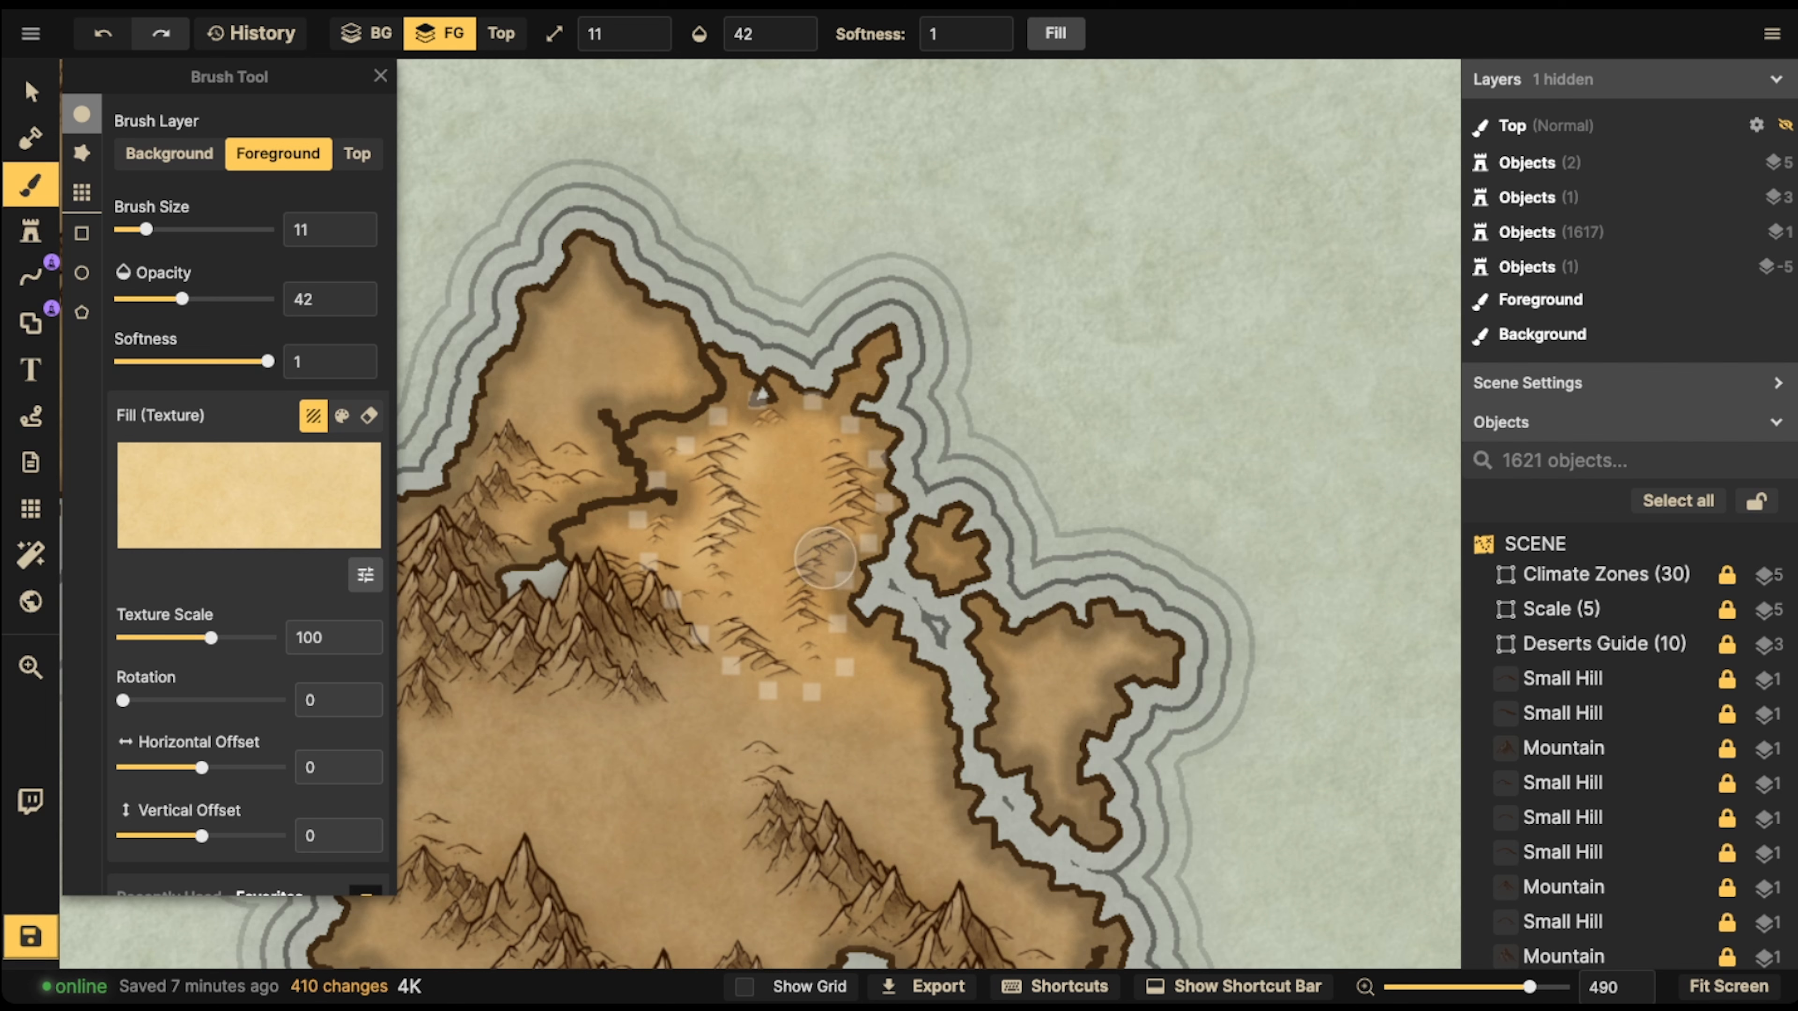
drag(827, 547, 798, 578)
click(847, 498)
click(841, 475)
click(835, 456)
click(843, 535)
click(813, 556)
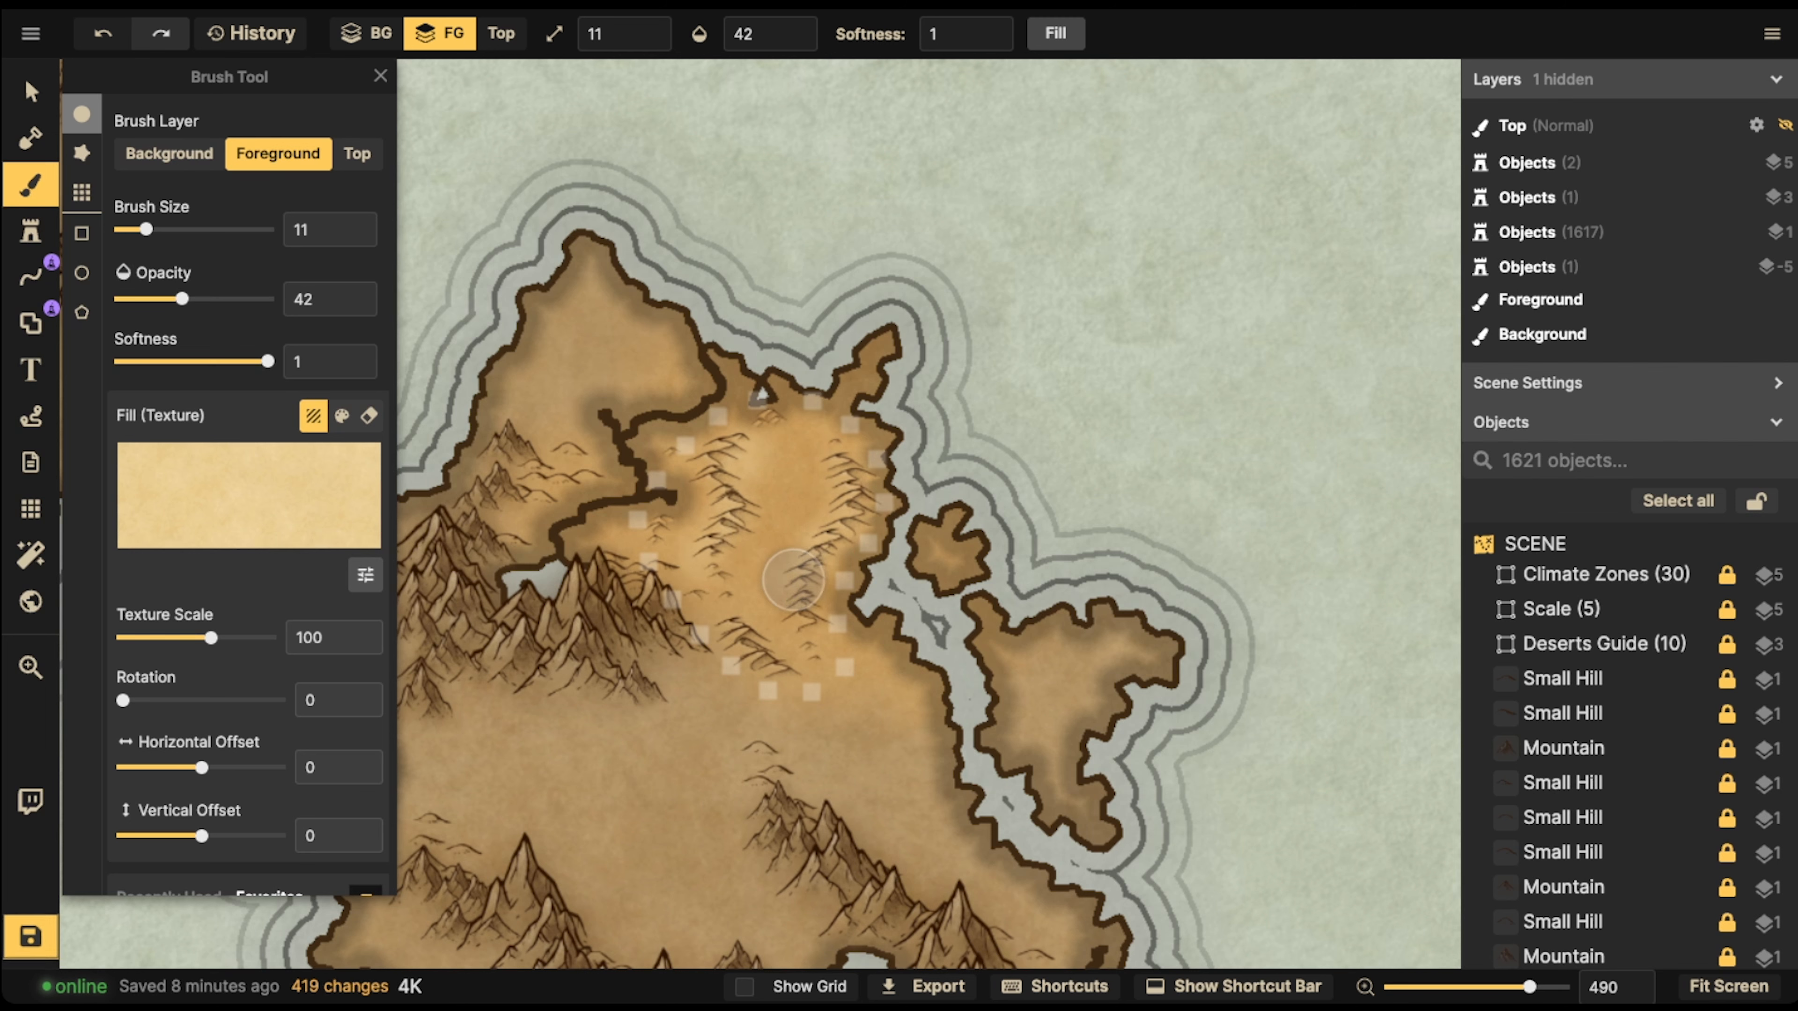
click(798, 583)
click(794, 602)
click(802, 624)
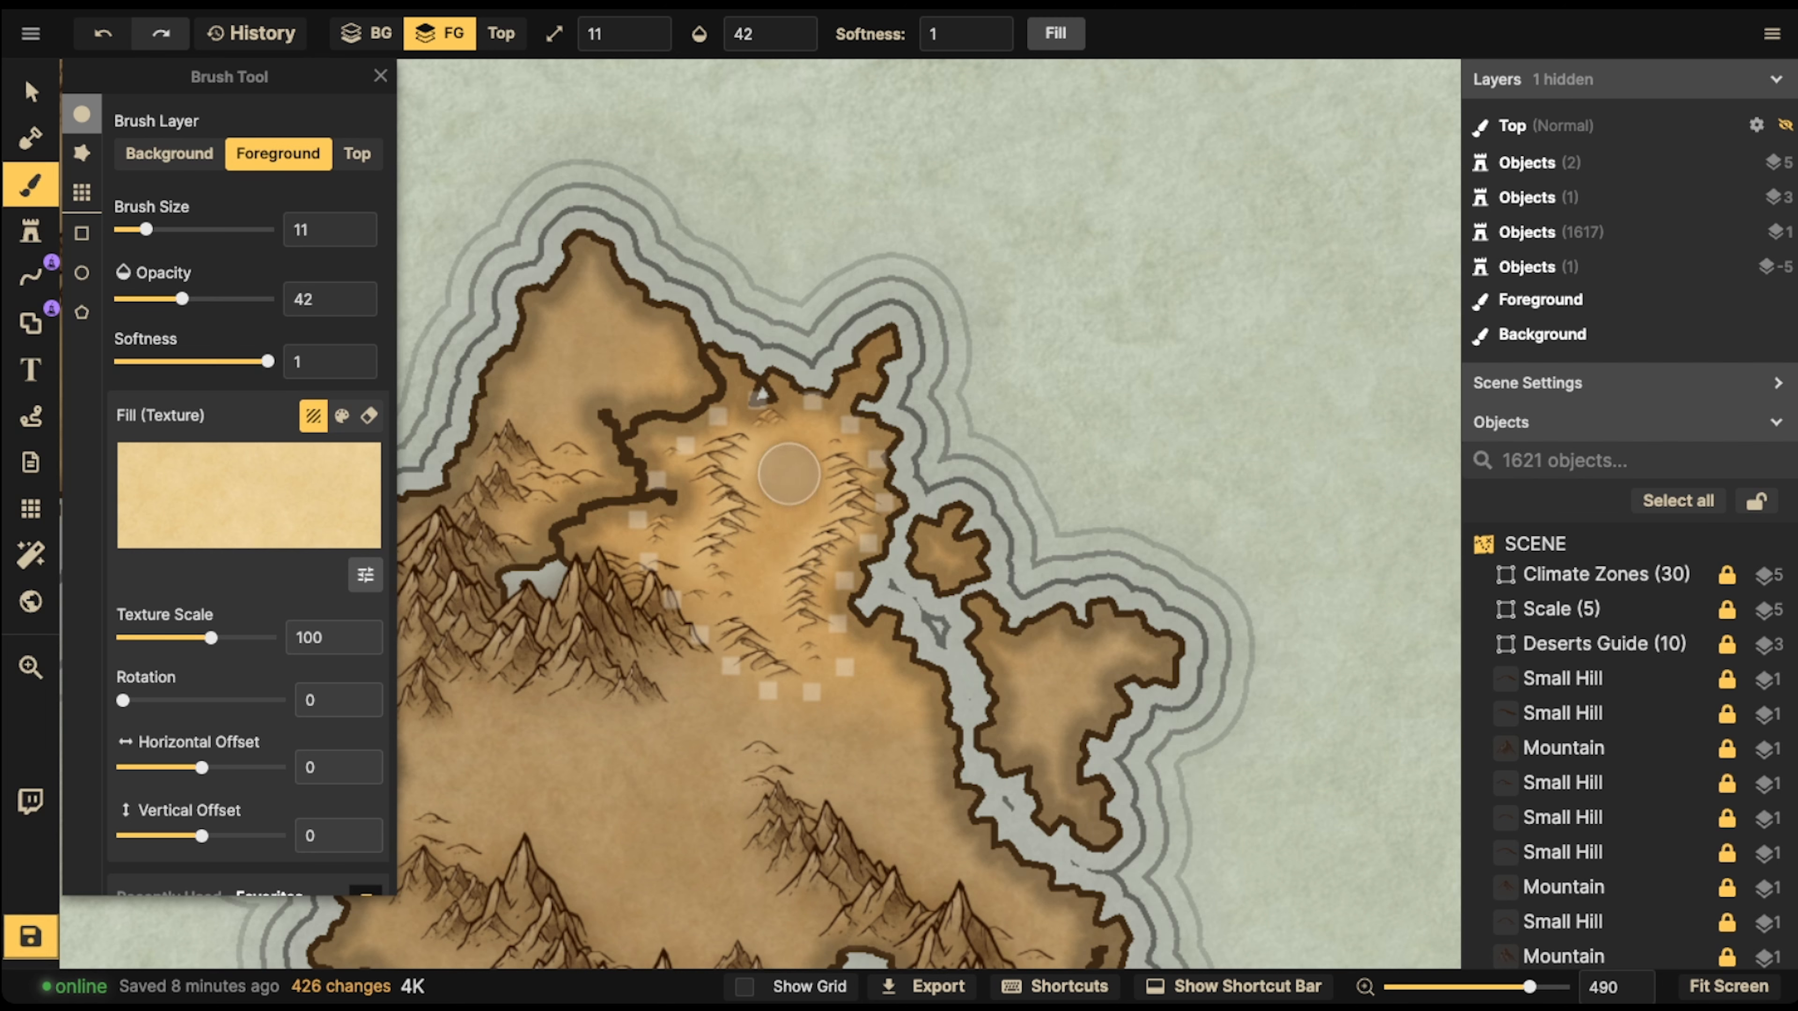
Dab pale Parchment highlights through the sand between the dune ridges, up to the desert's northern edge
click(773, 515)
click(759, 521)
click(738, 569)
click(749, 584)
click(762, 554)
click(778, 519)
click(790, 507)
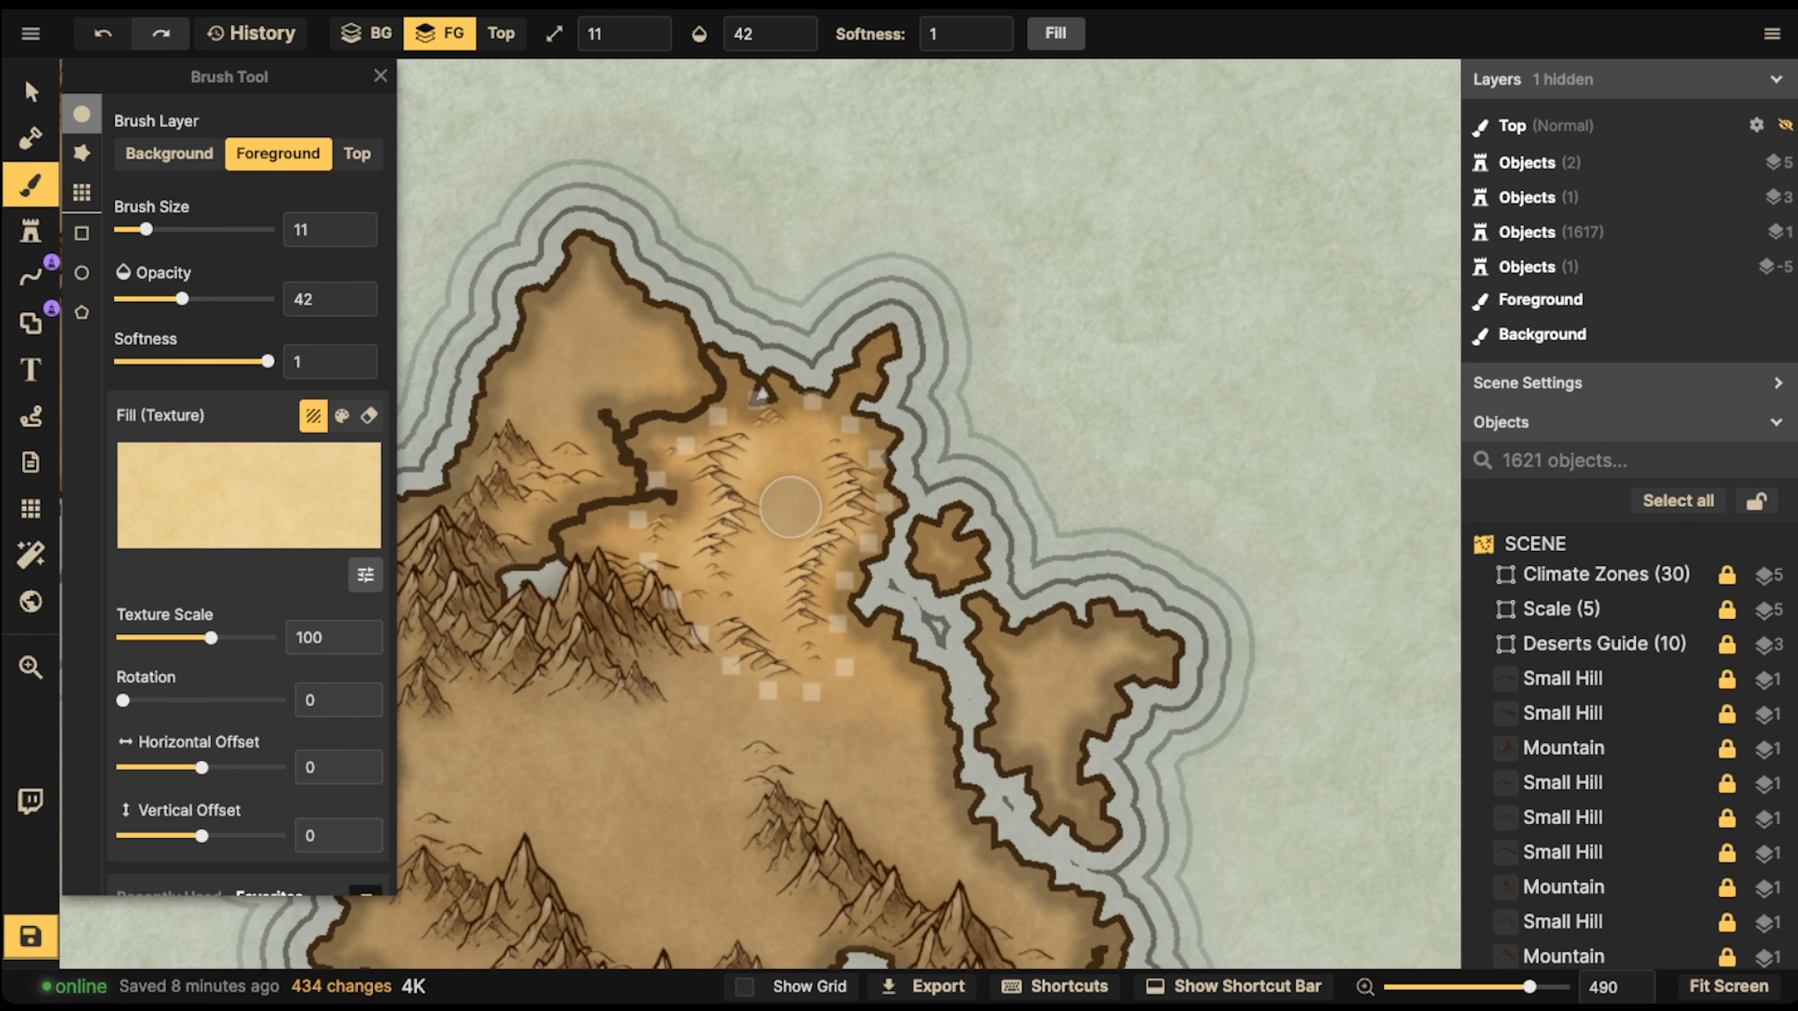
click(775, 540)
click(672, 548)
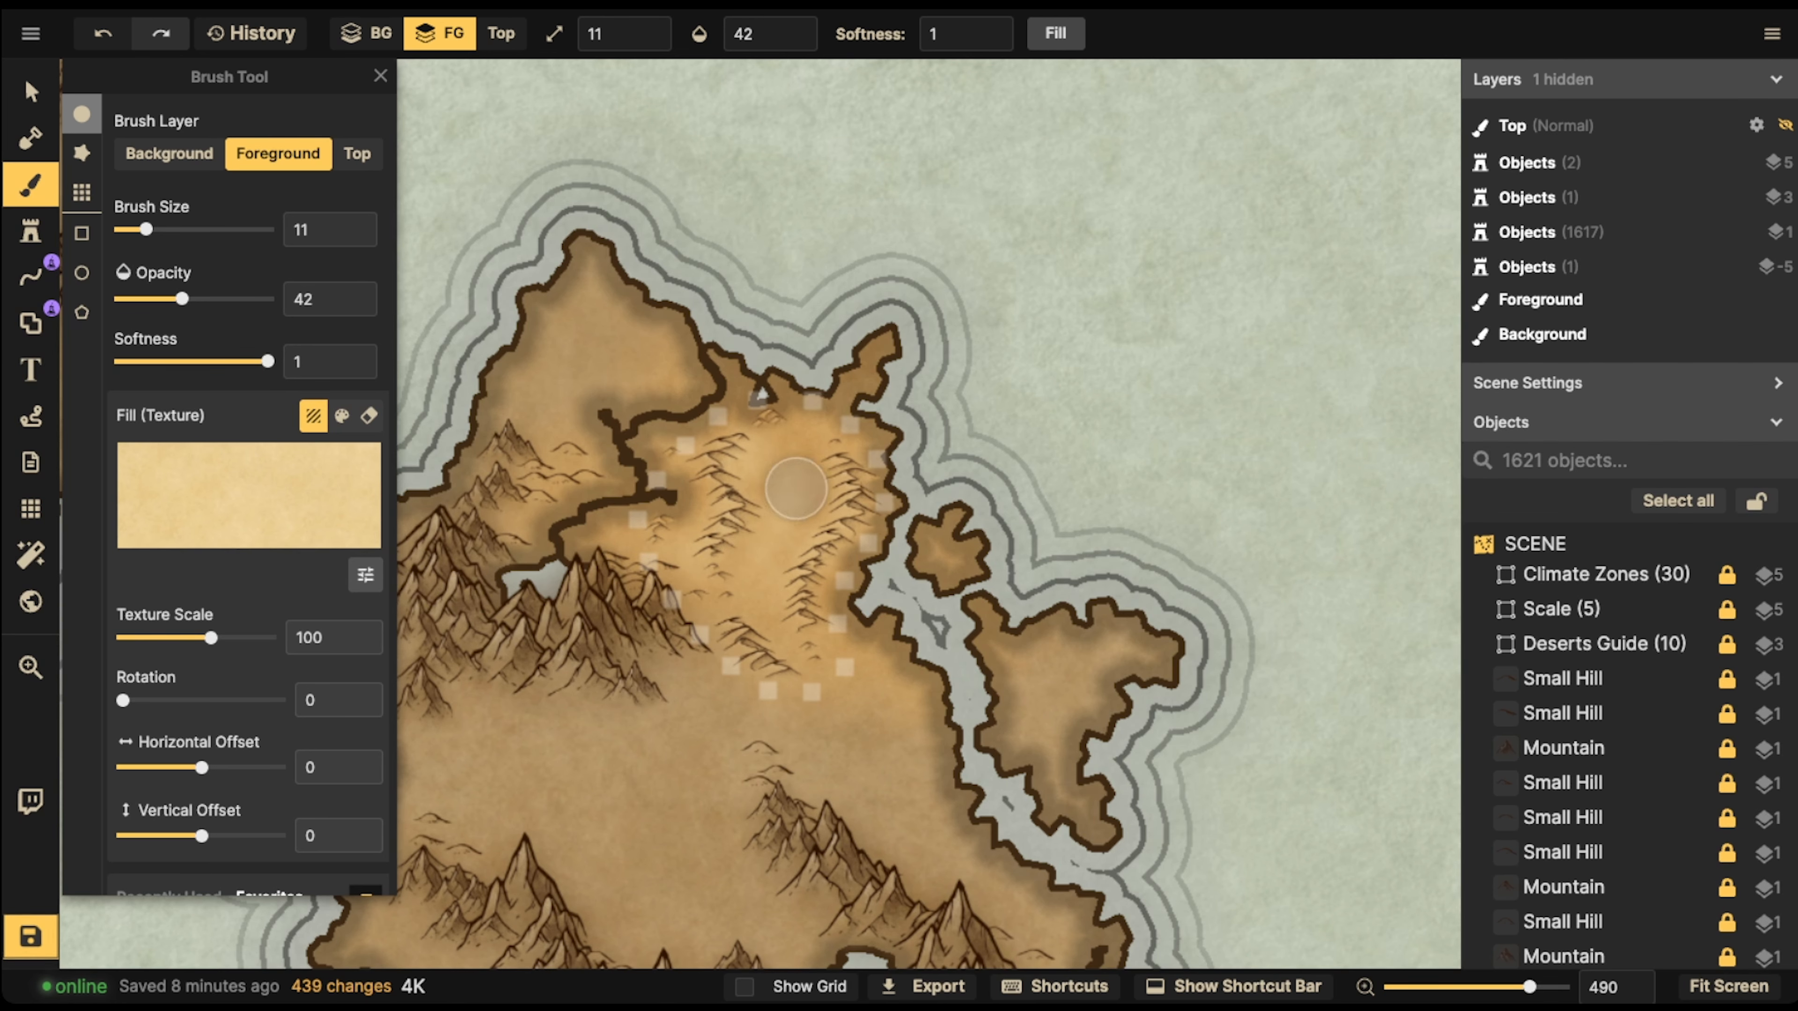
scroll(794, 441, down, 1)
click(787, 454)
click(780, 425)
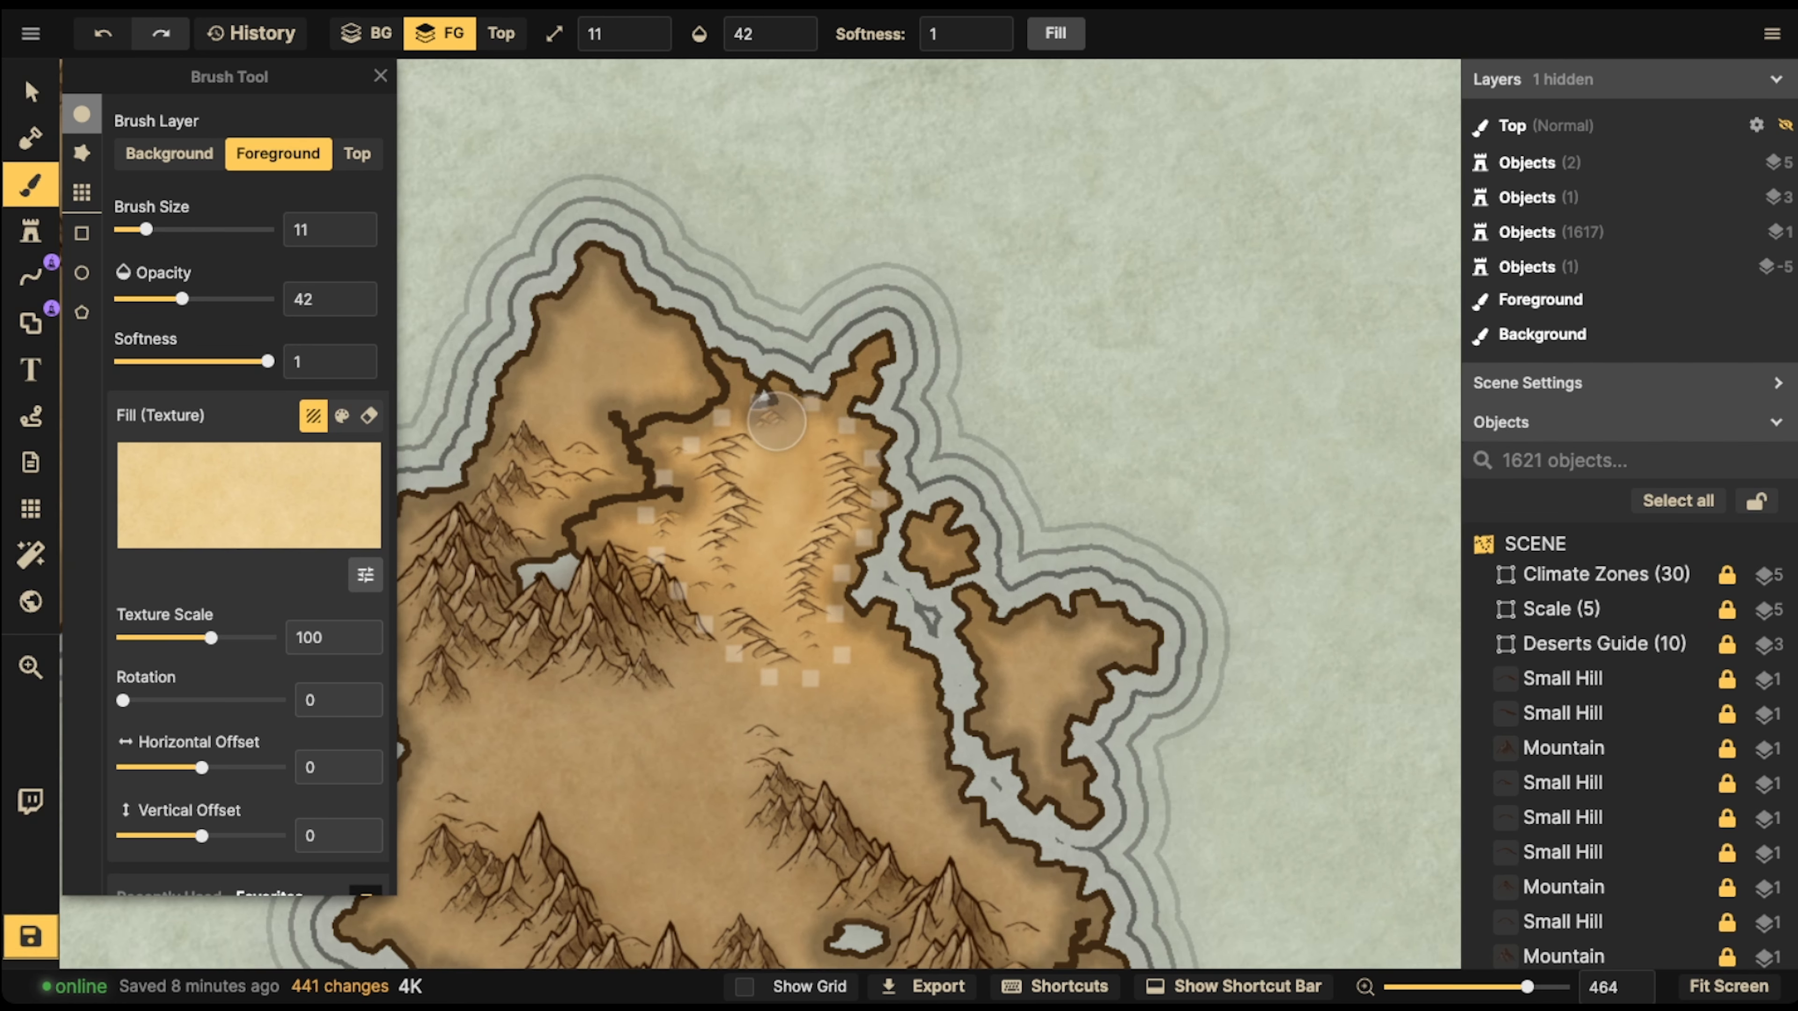
click(765, 415)
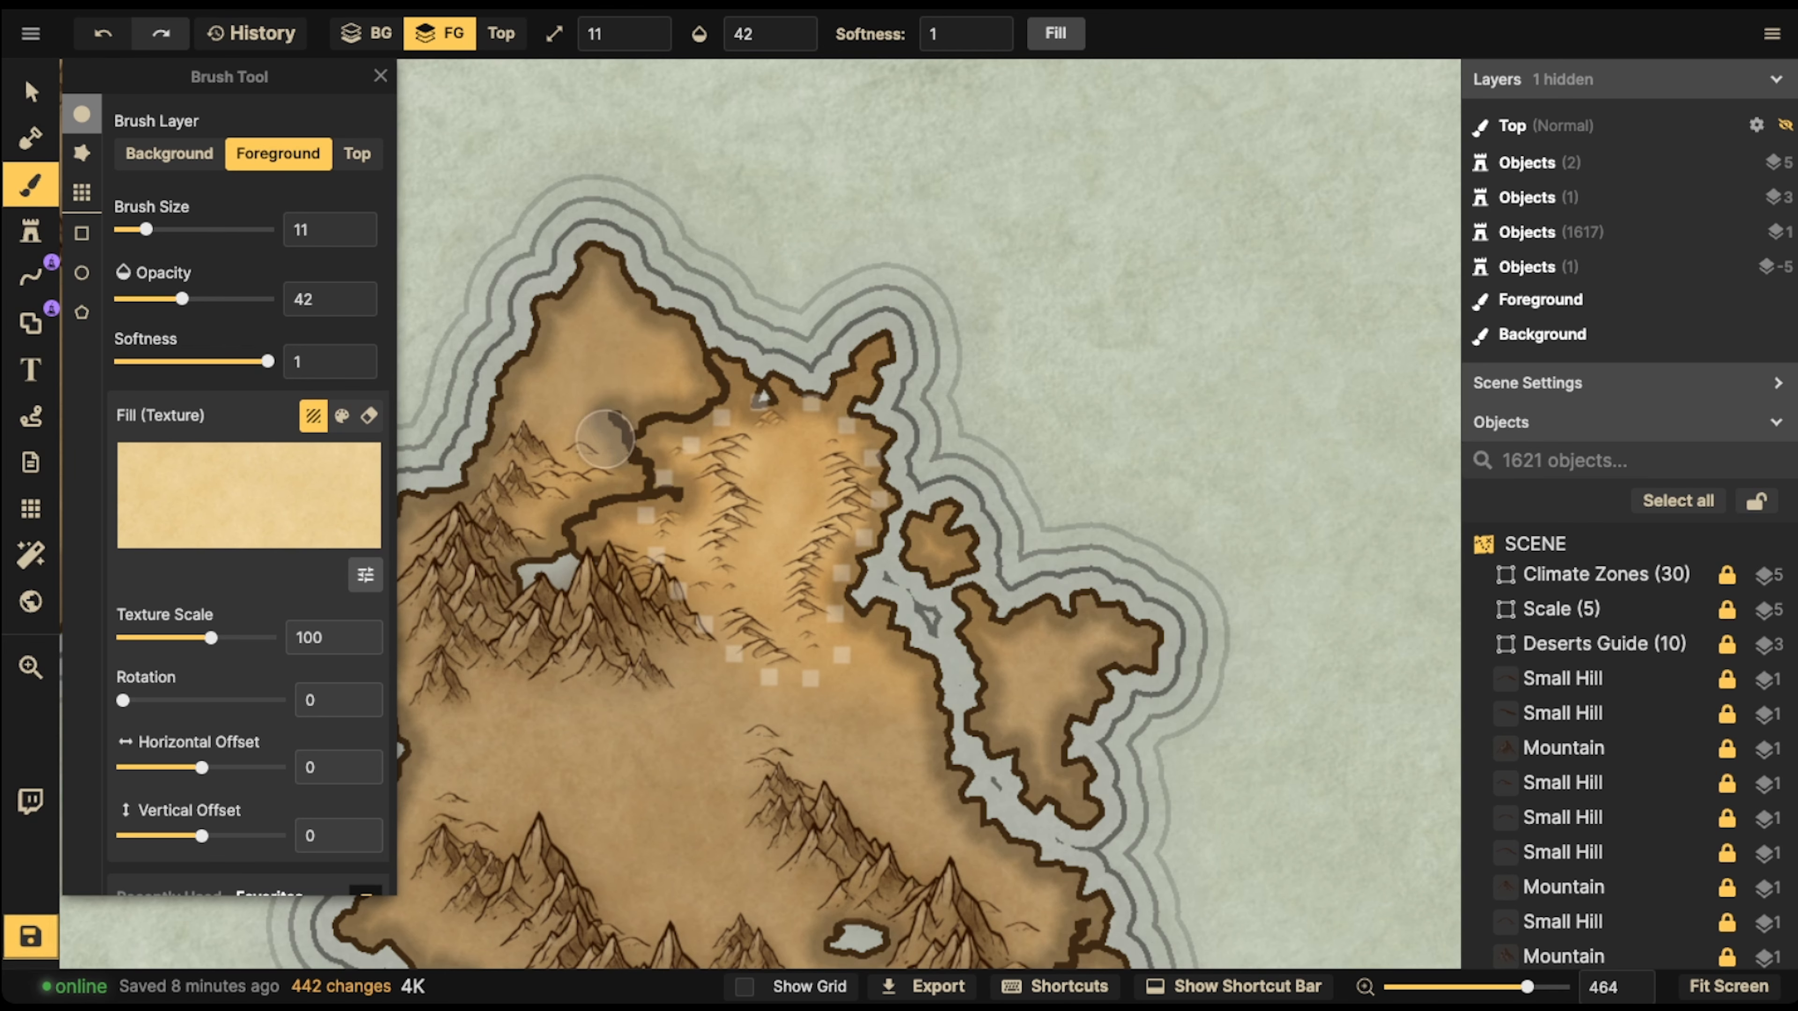
Try the recently used Cracked Ground texture at scale 185.45 on the southeastern island with the stippled desert, and undo the test strokes
scroll(605, 439, down, 6)
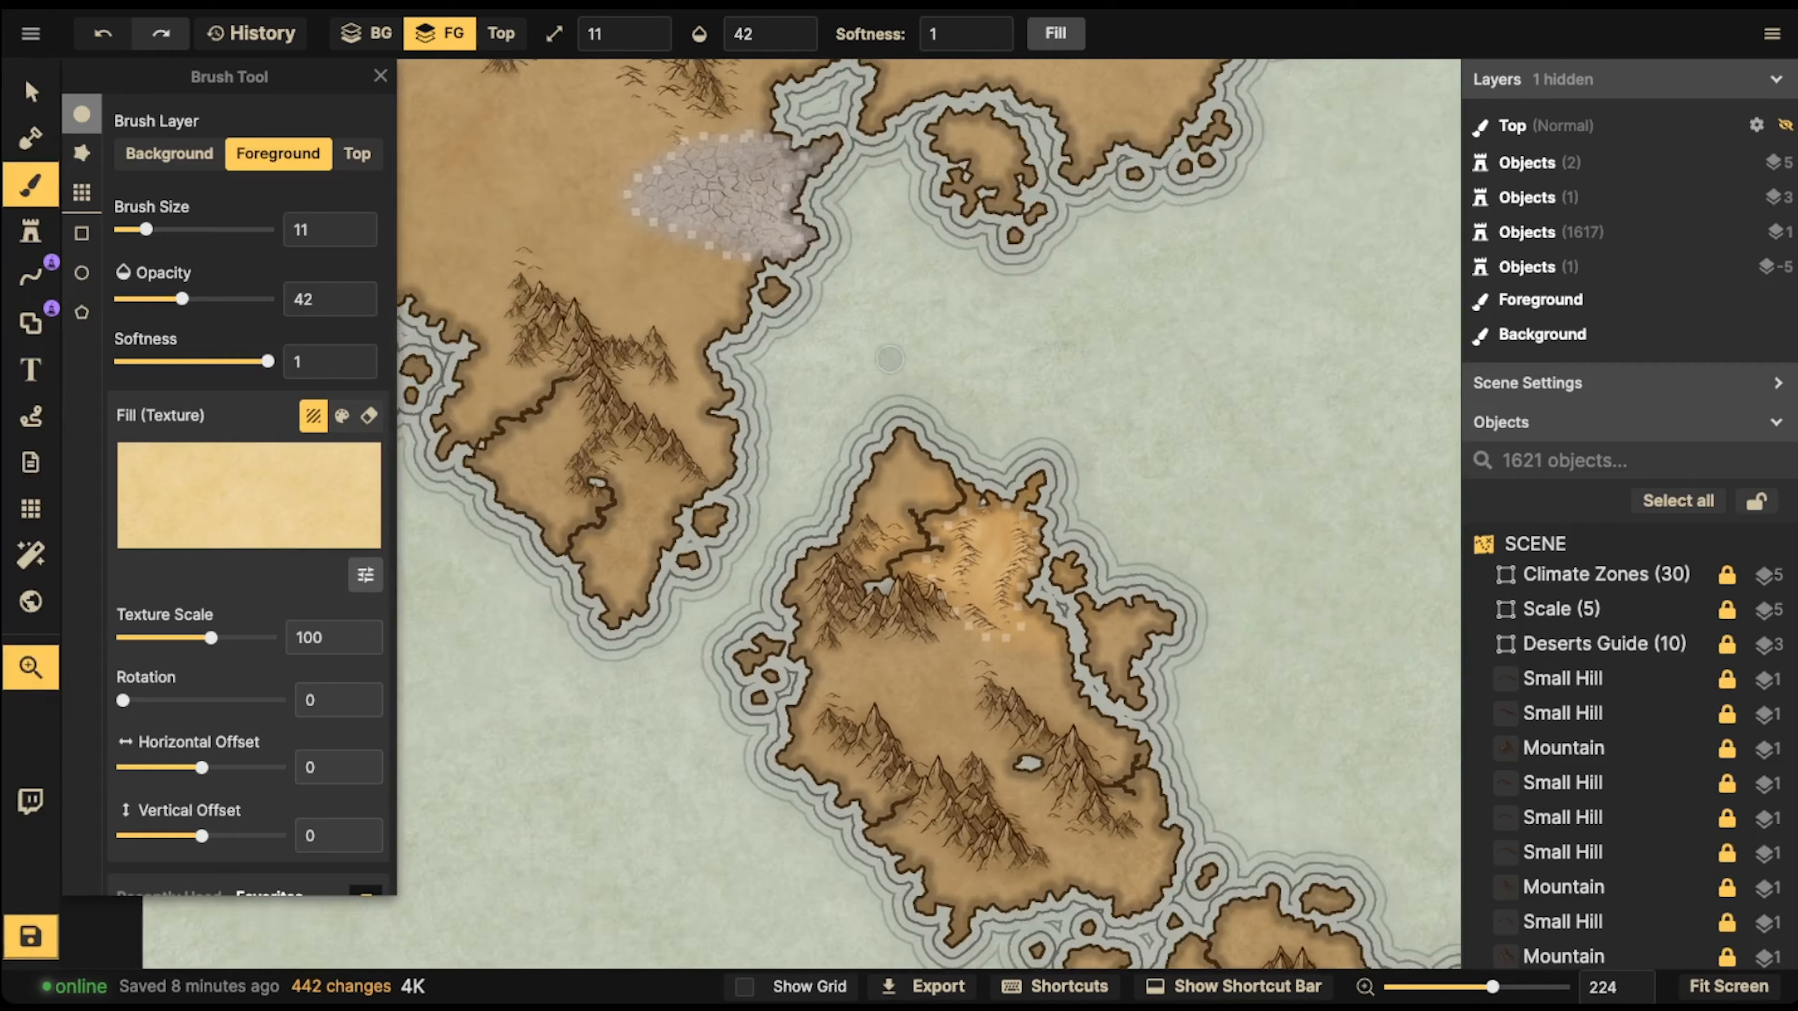
drag(889, 359, 700, 340)
drag(1305, 637, 711, 404)
drag(1005, 514, 842, 520)
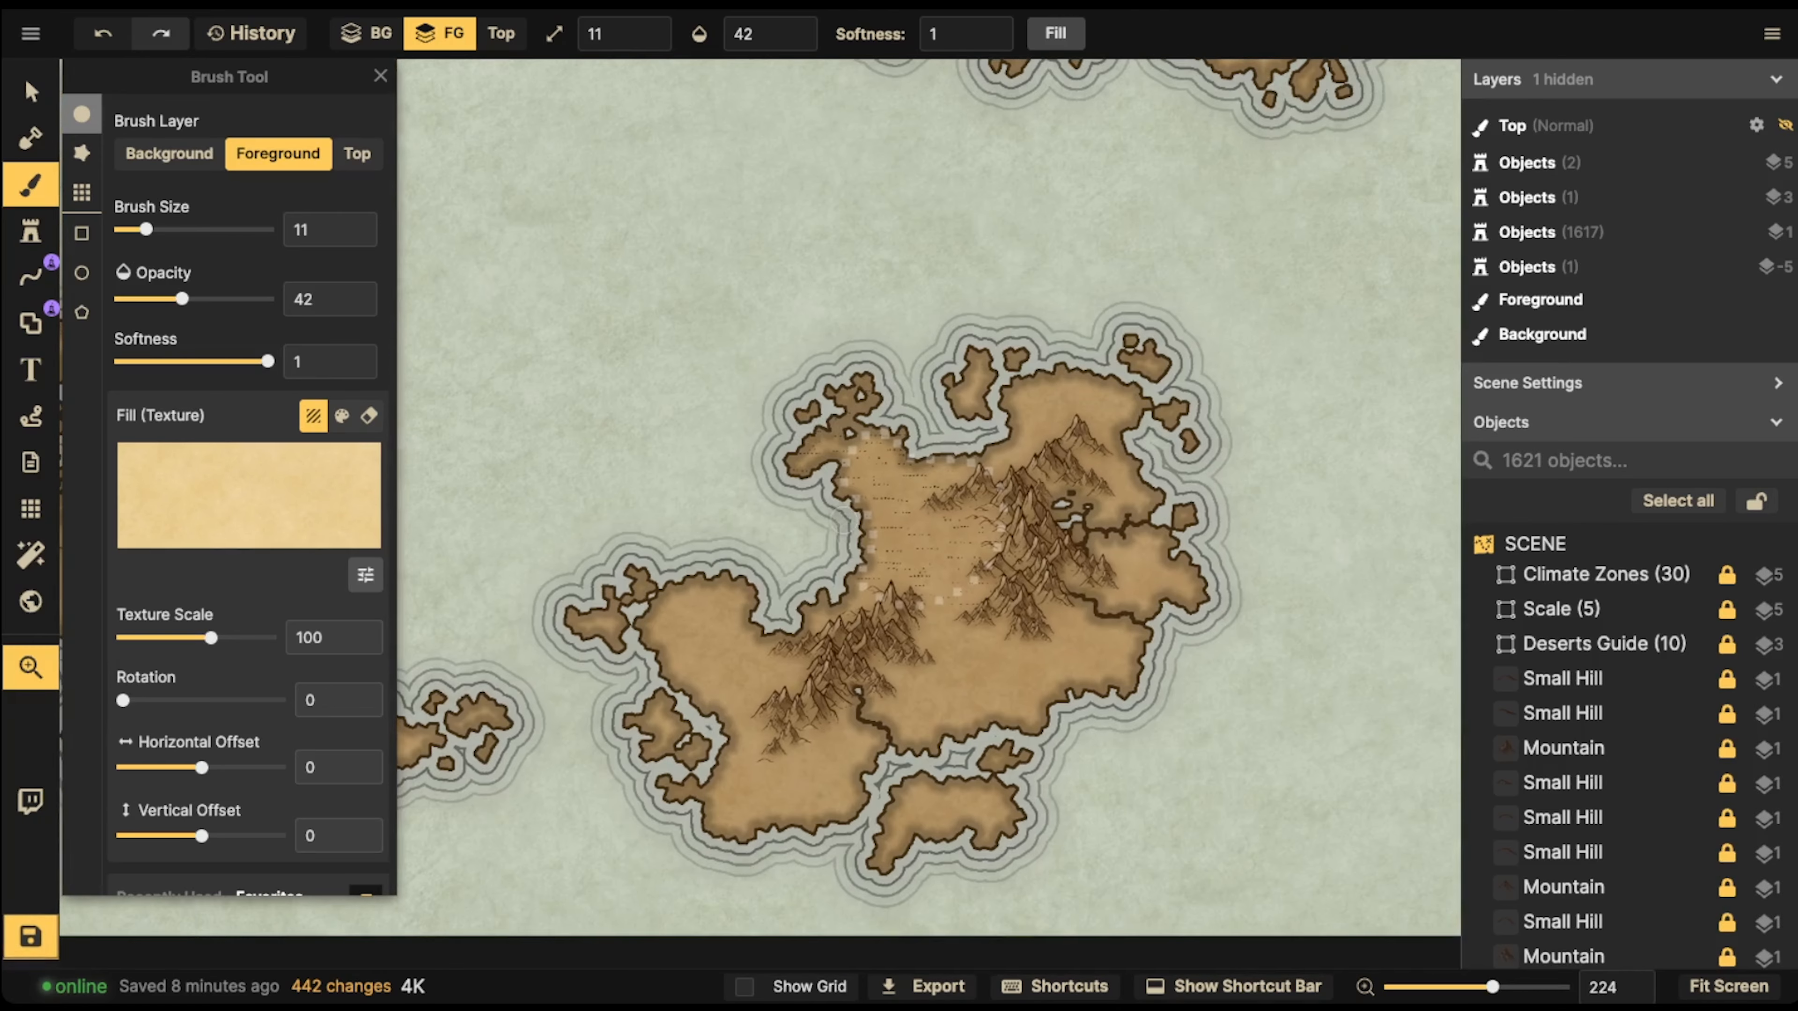
scroll(842, 520, up, 7)
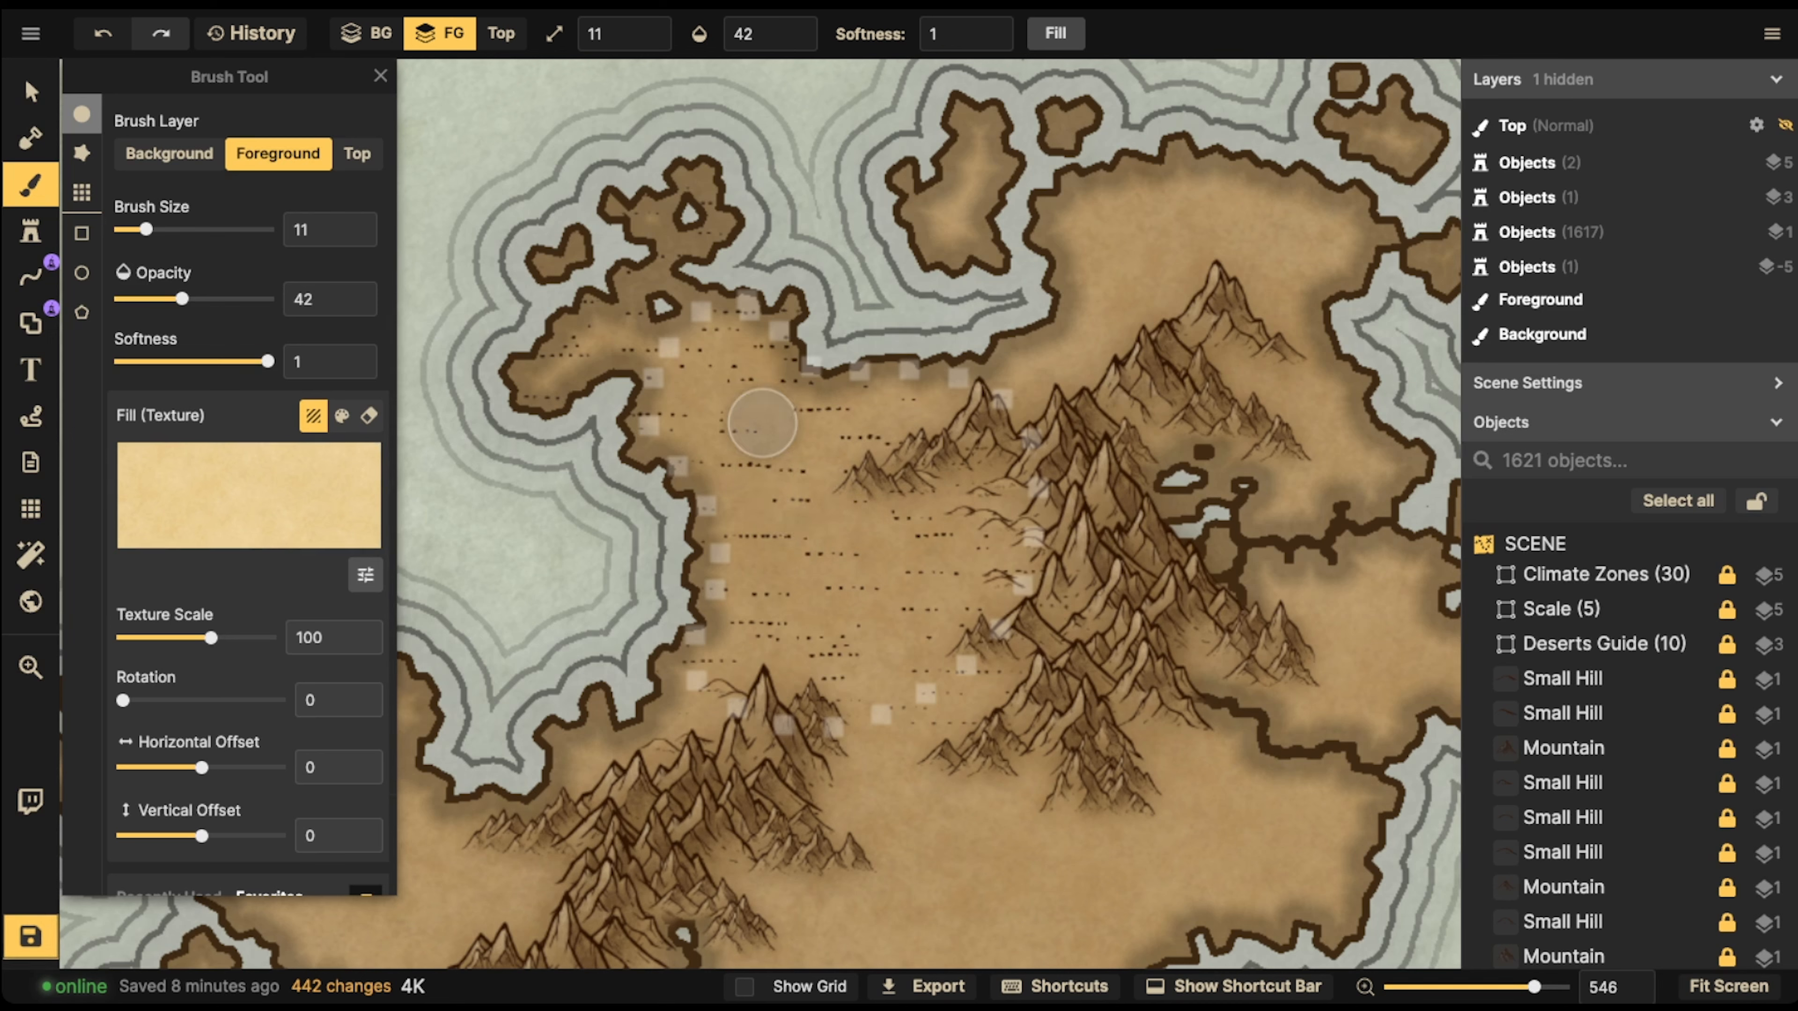
click(30, 186)
click(30, 186)
scroll(248, 499, down, 2)
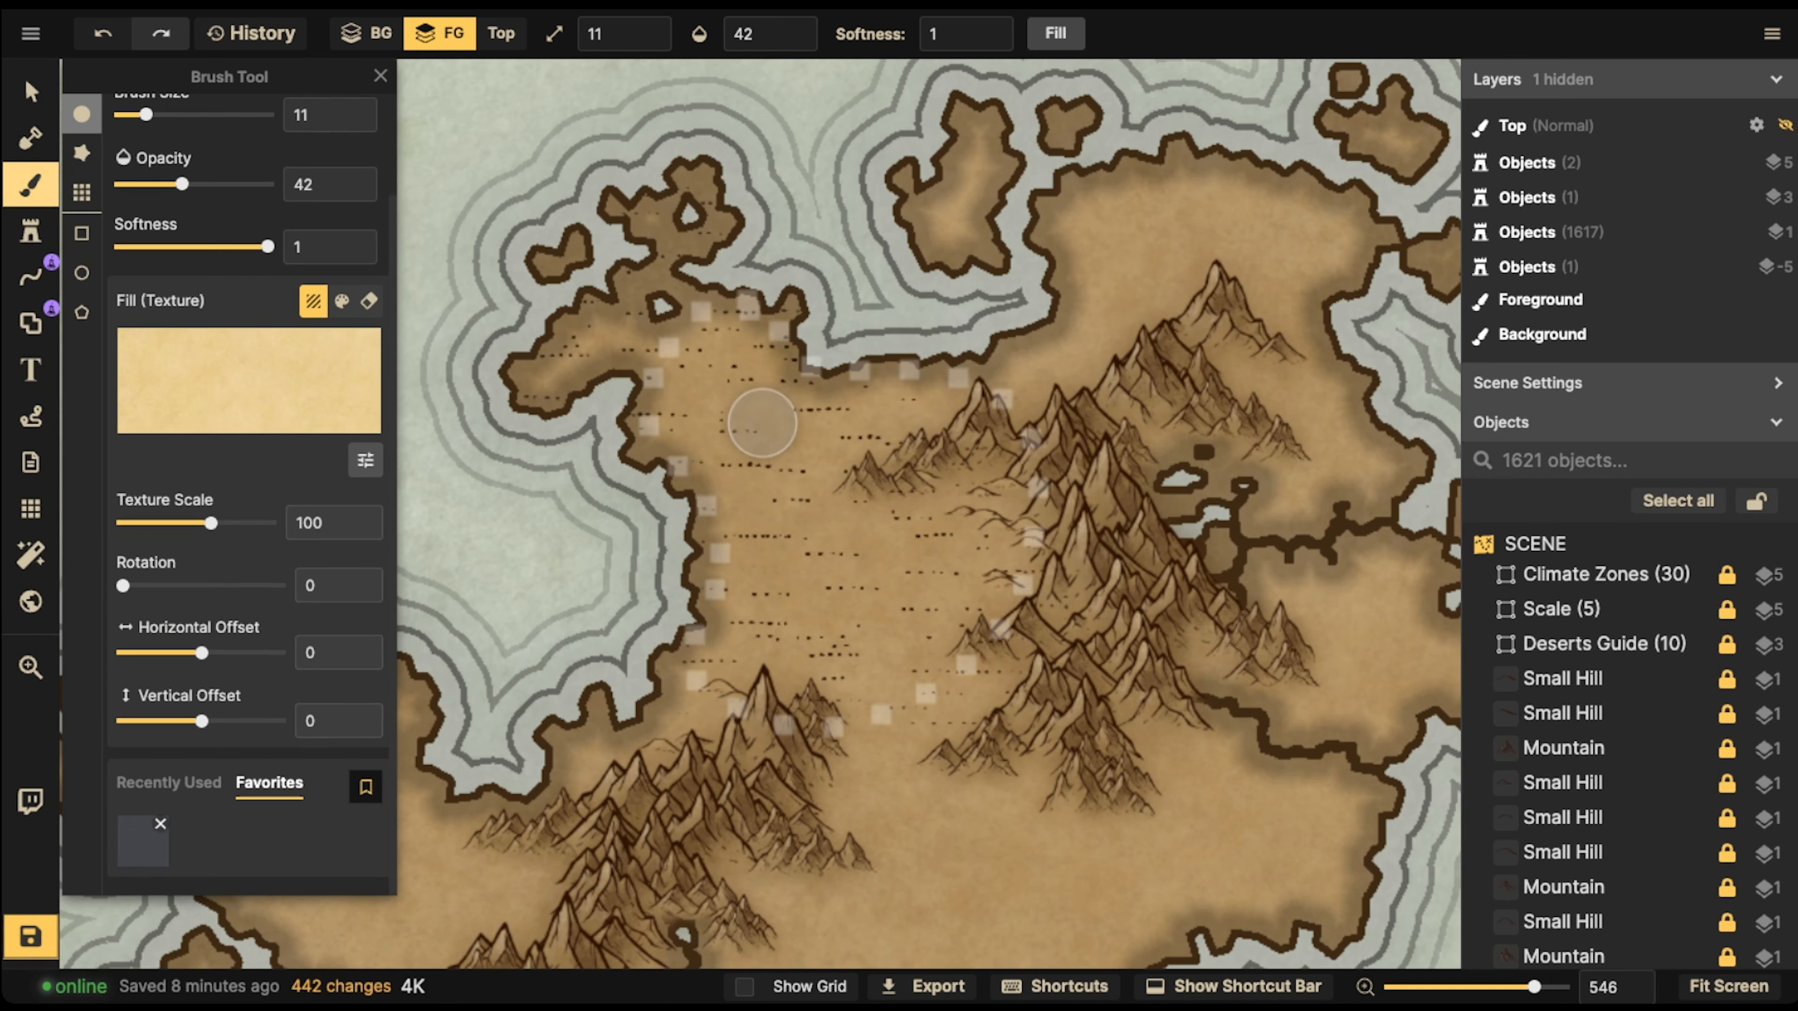
click(168, 782)
scroll(248, 496, down, 1)
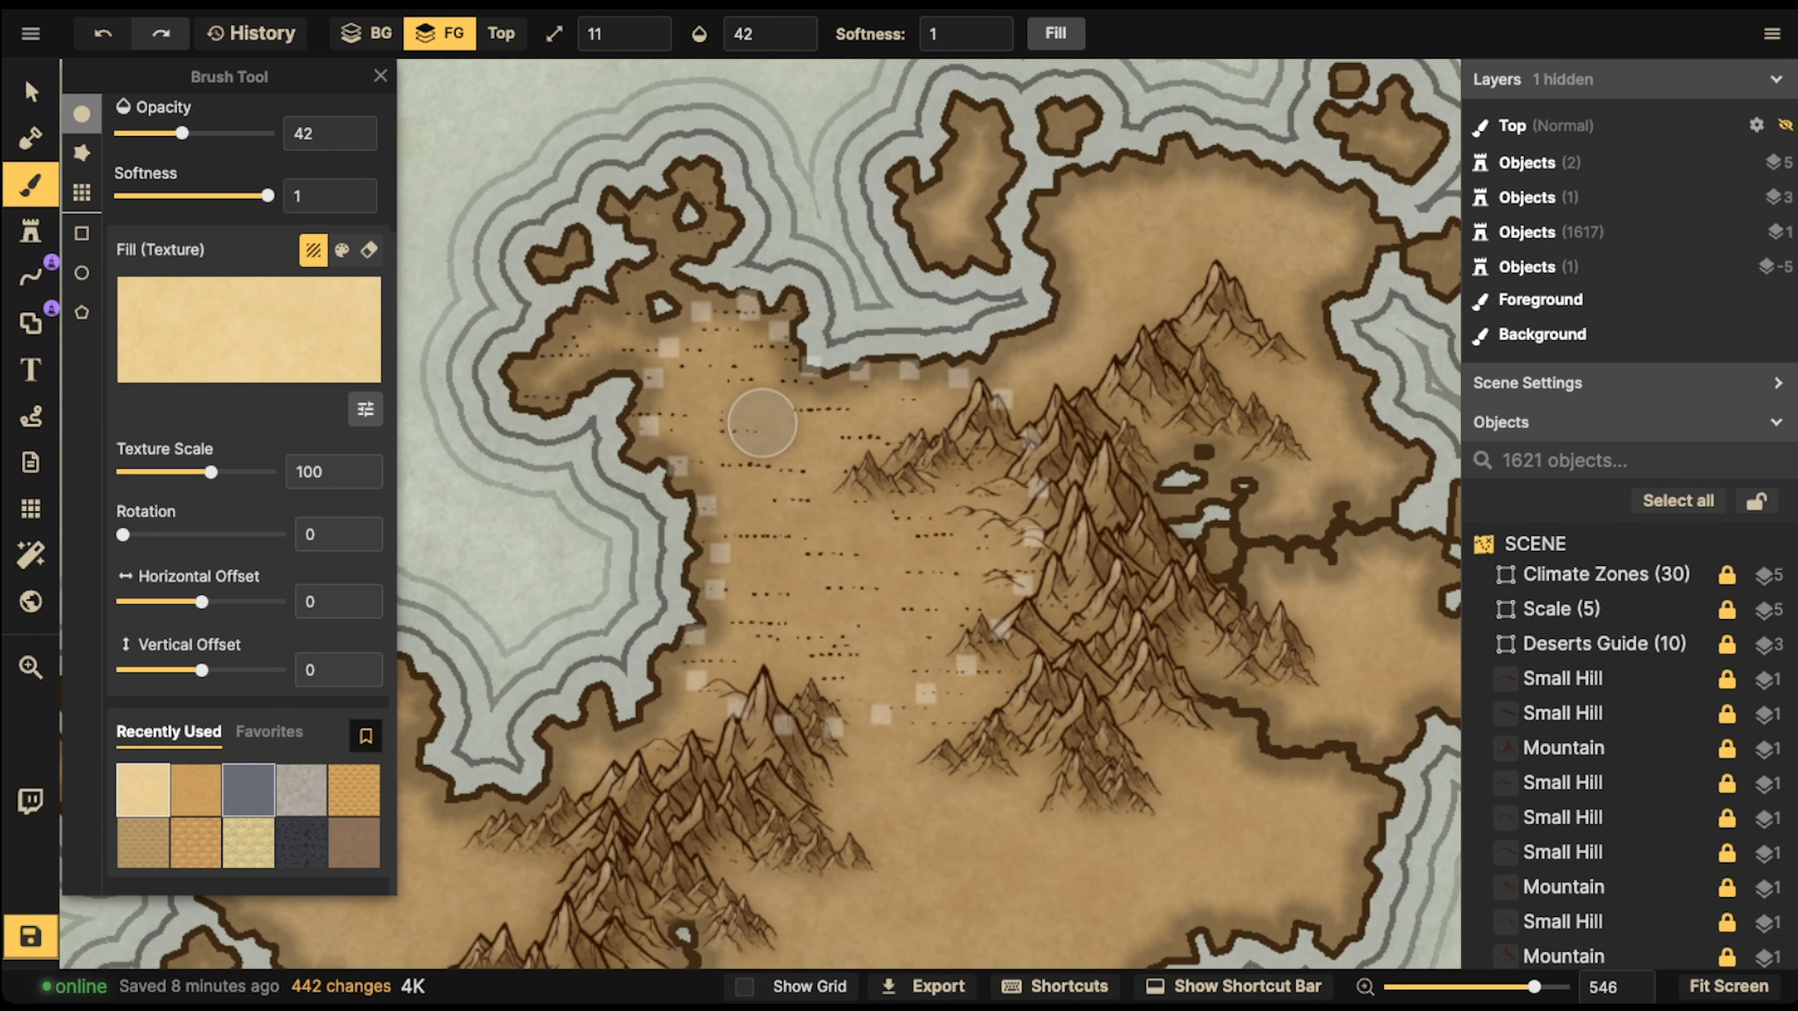
click(249, 790)
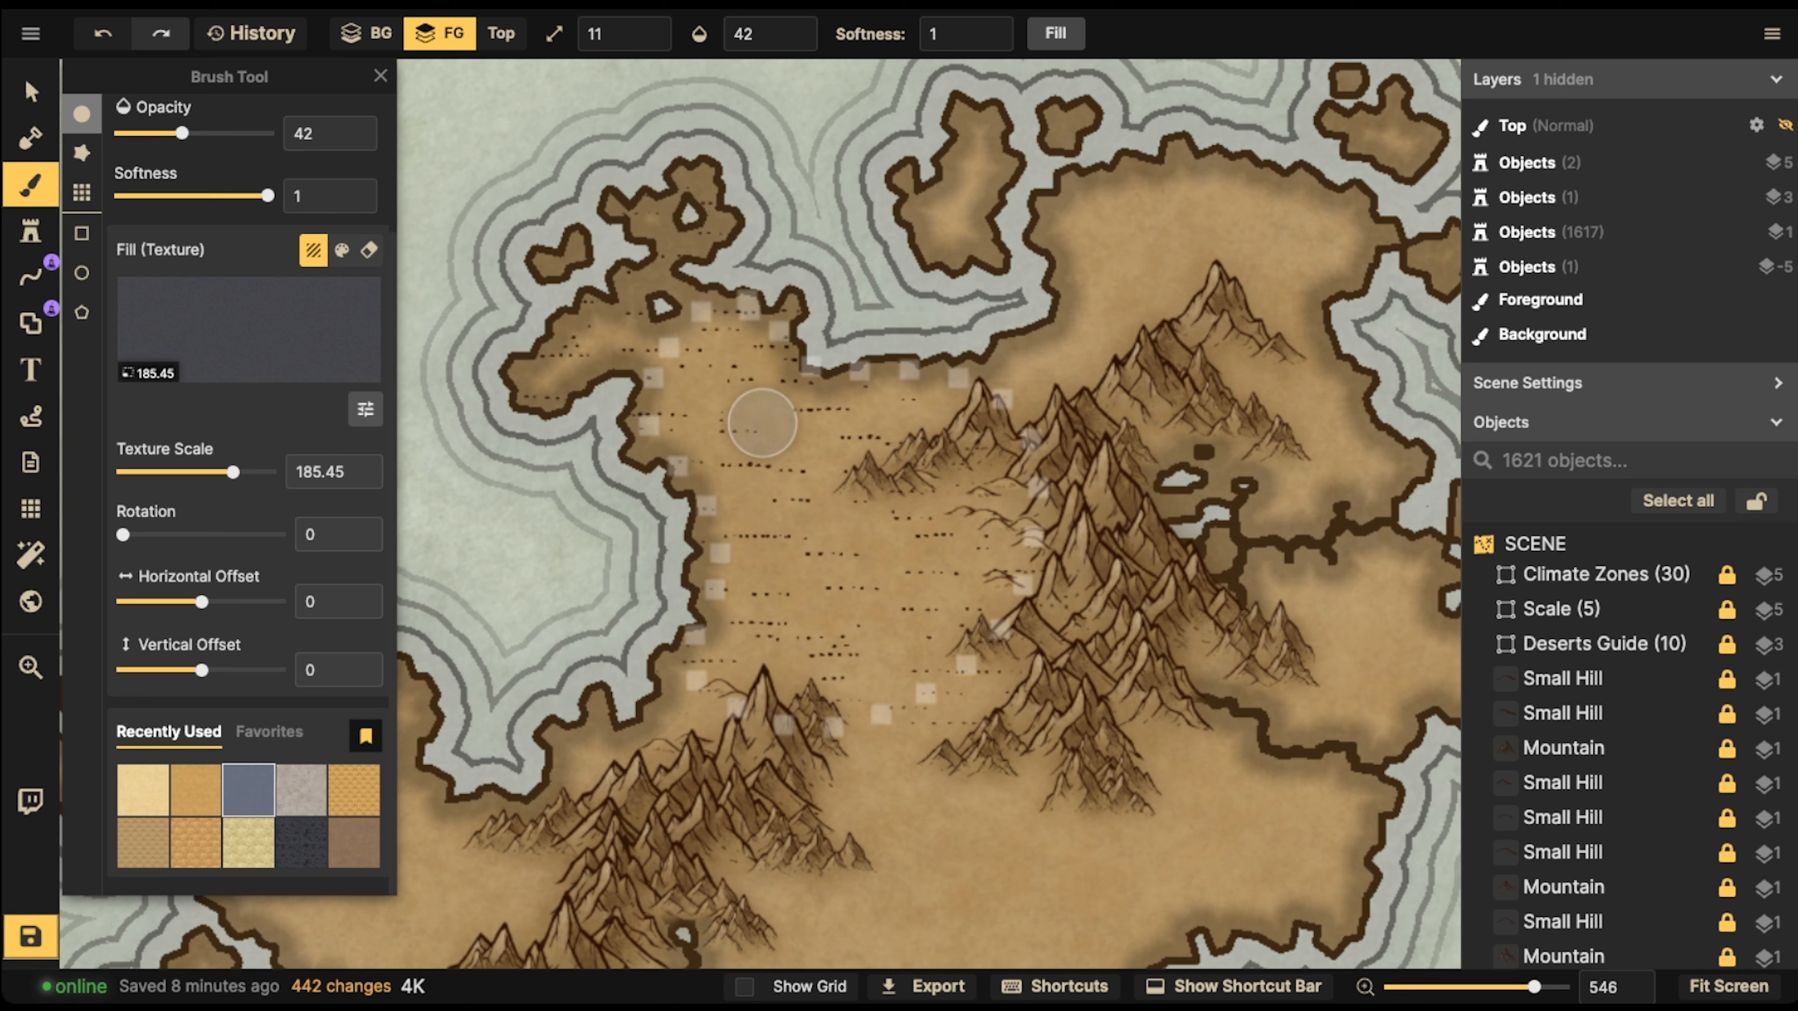
scroll(248, 790, down, 1)
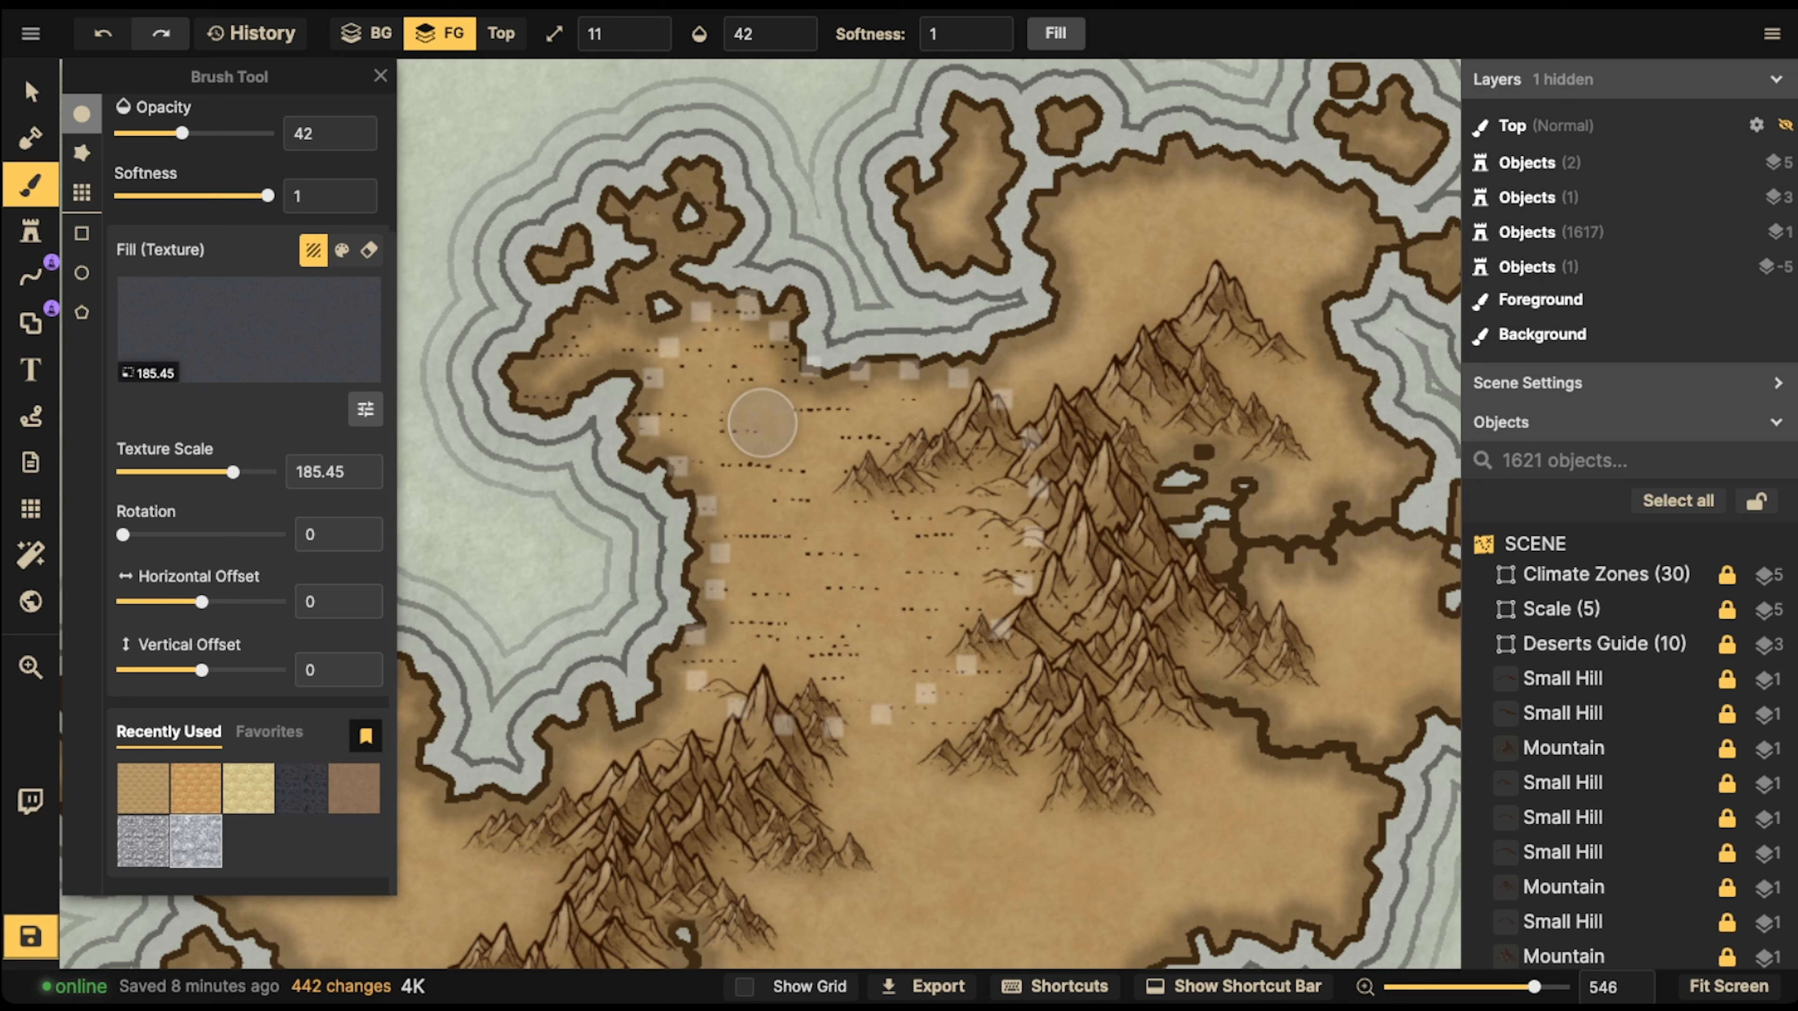
scroll(269, 732, up, 3)
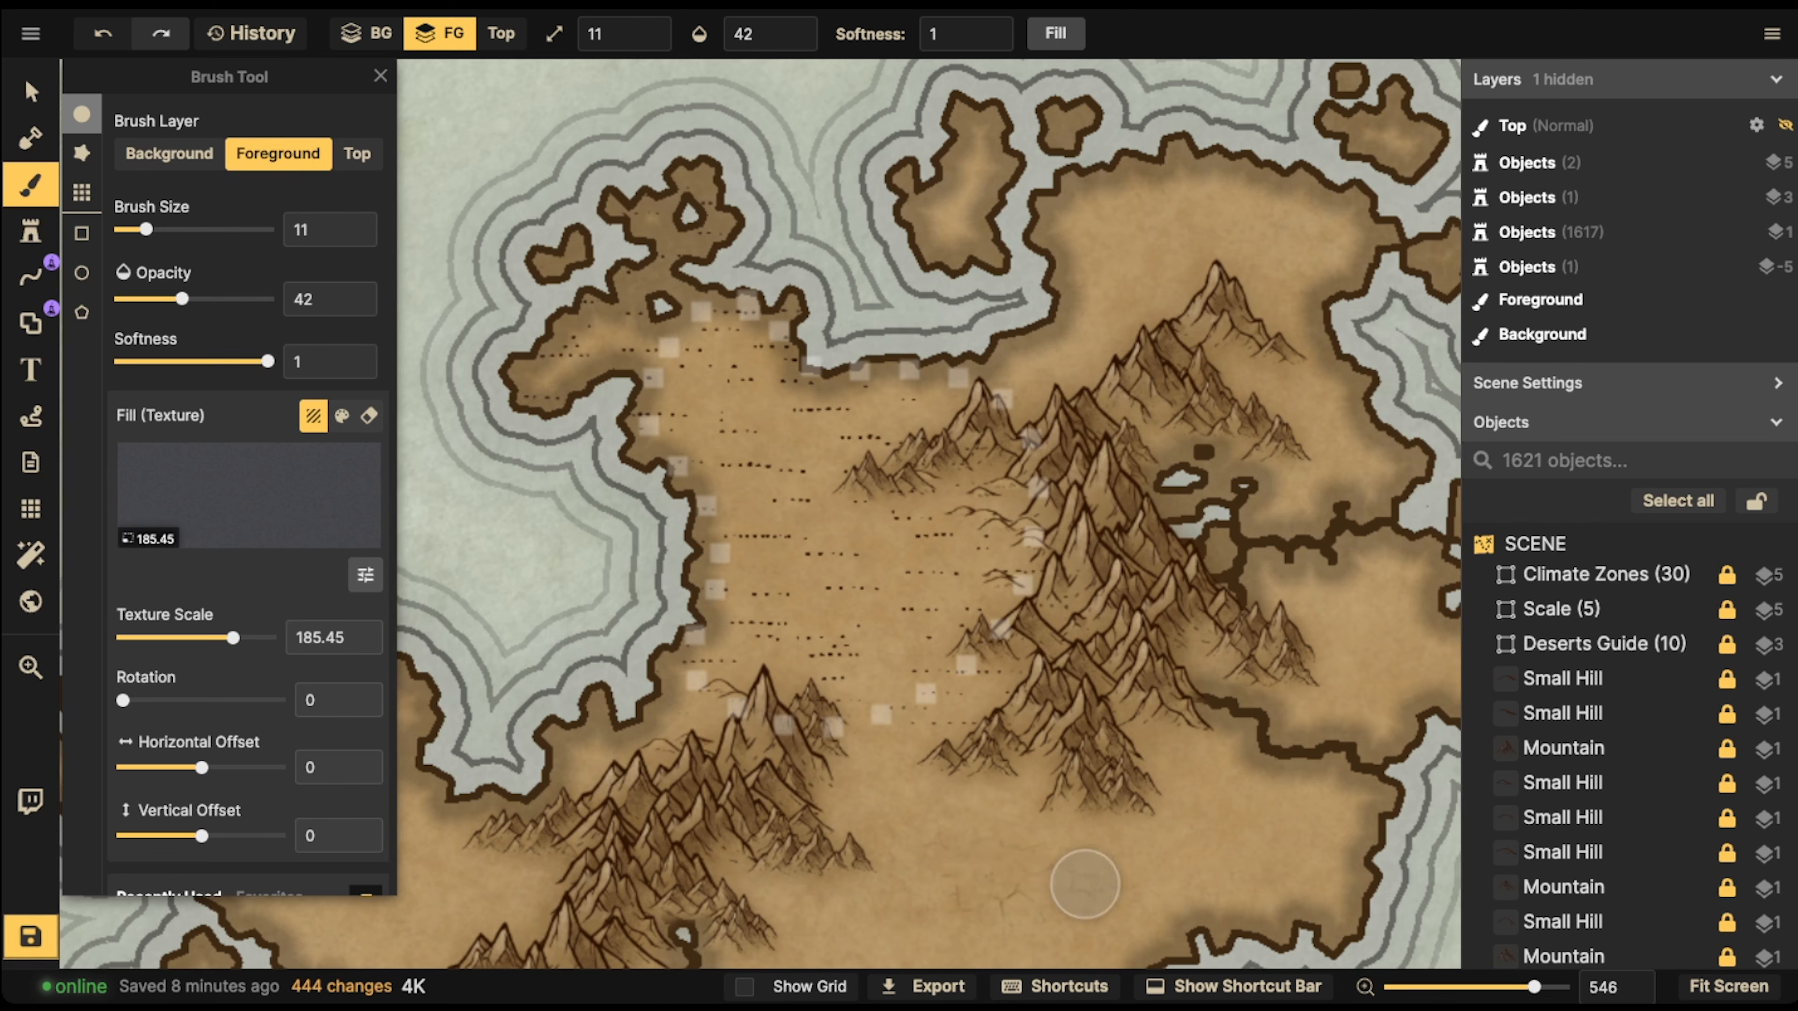
click(488, 702)
key(ctrl+z)
key(ctrl+z)
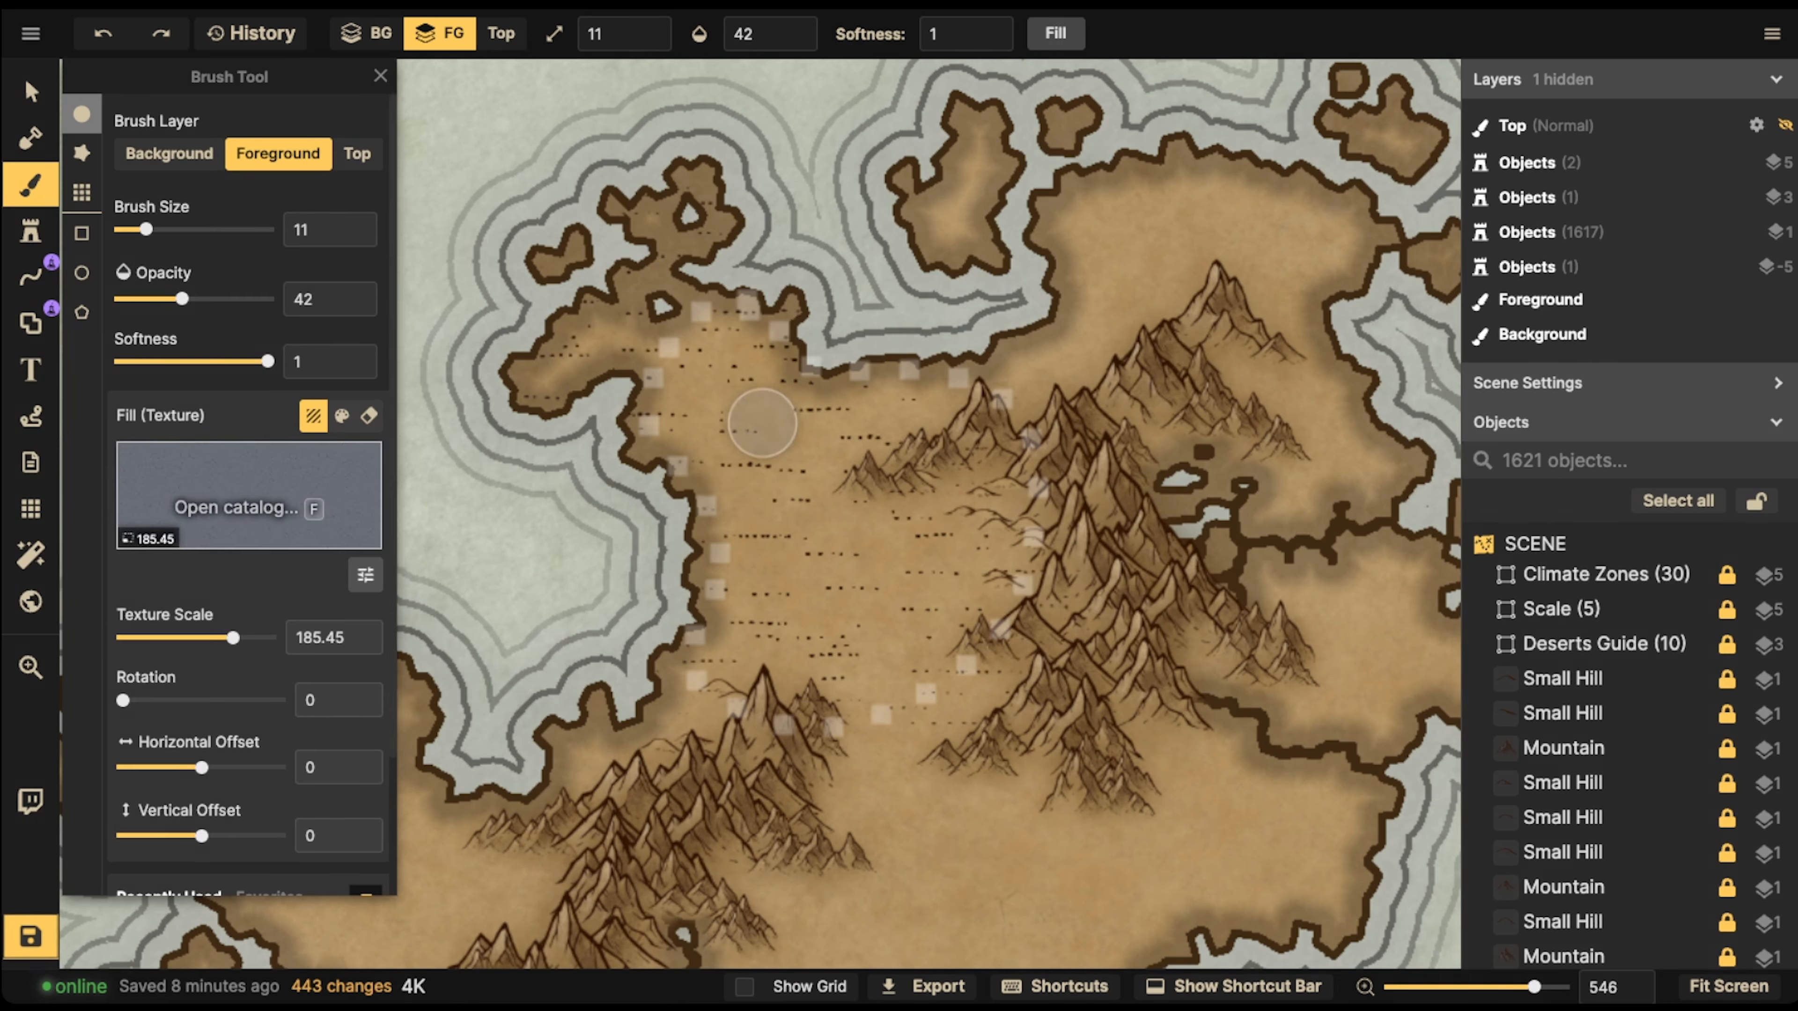
Try the Dirt overlay texture with brush size 41 on the land south of the stippled desert, and undo the stroke
key(f)
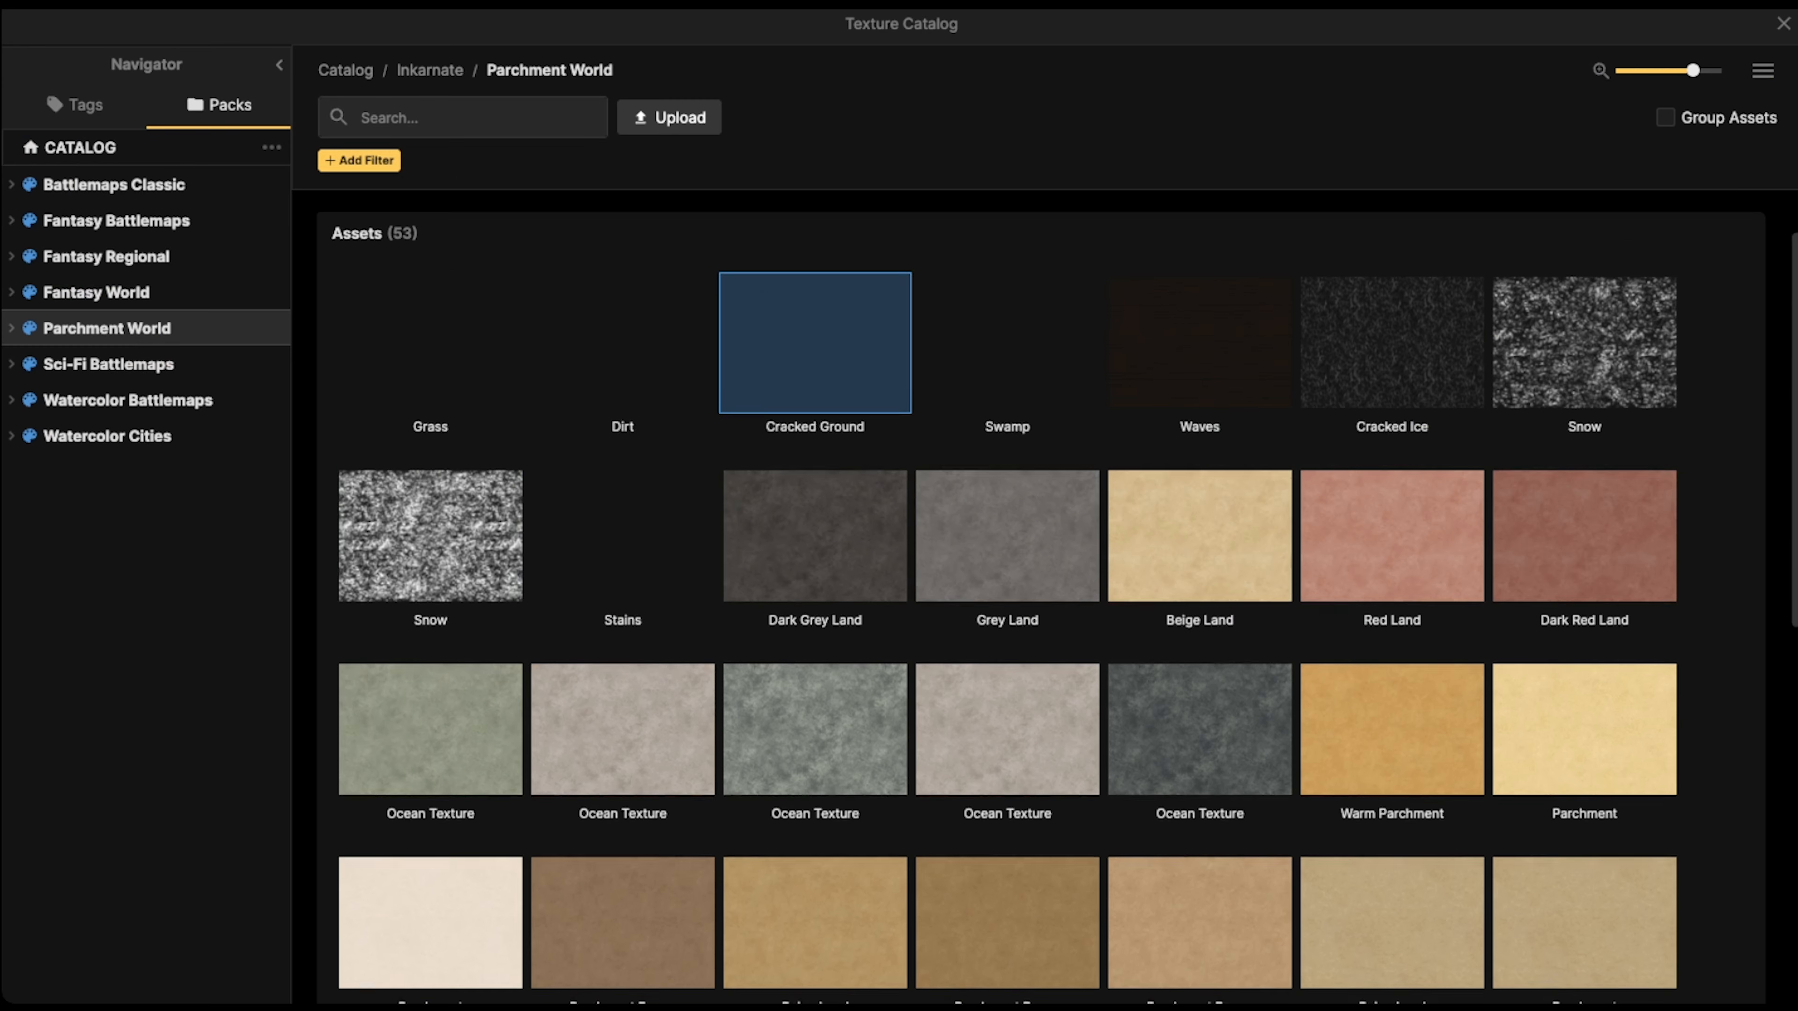
click(627, 338)
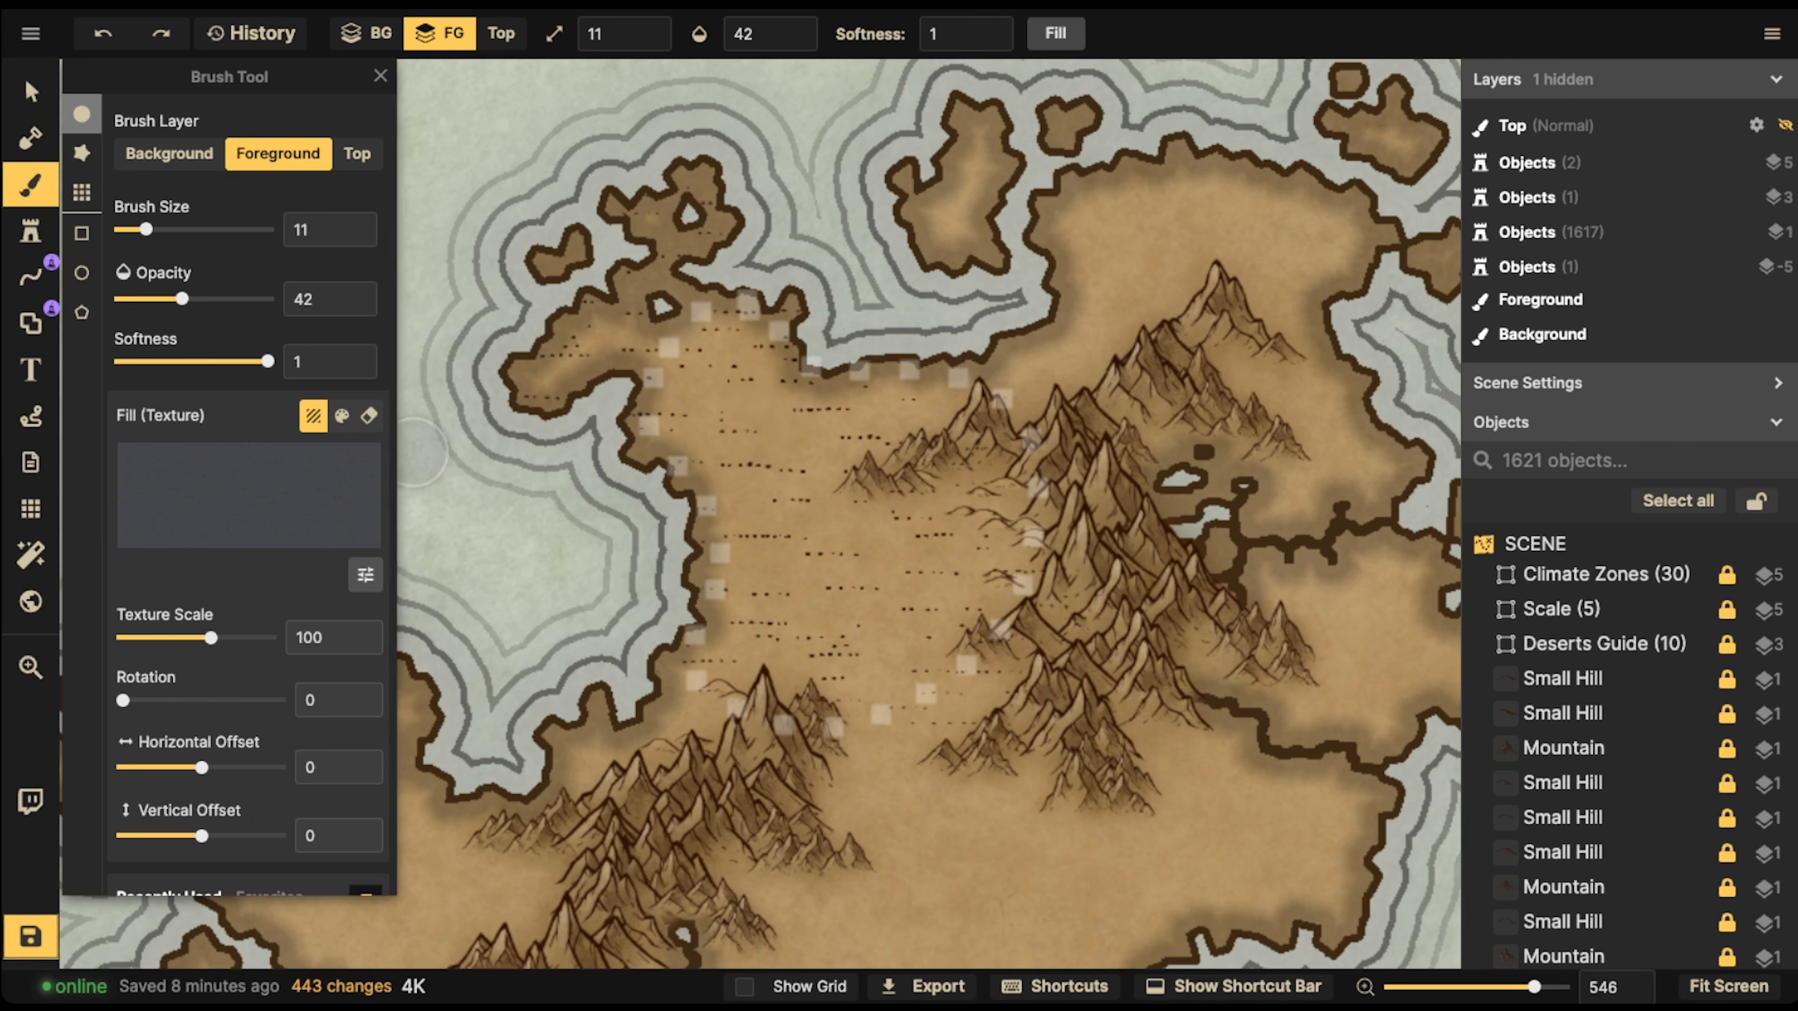
key(bracketright)
key(bracketright)
key(bracketright)
mouse_move(909, 904)
mouse_down()
mouse_move(1110, 919)
mouse_move(1037, 890)
mouse_up()
key(ctrl+z)
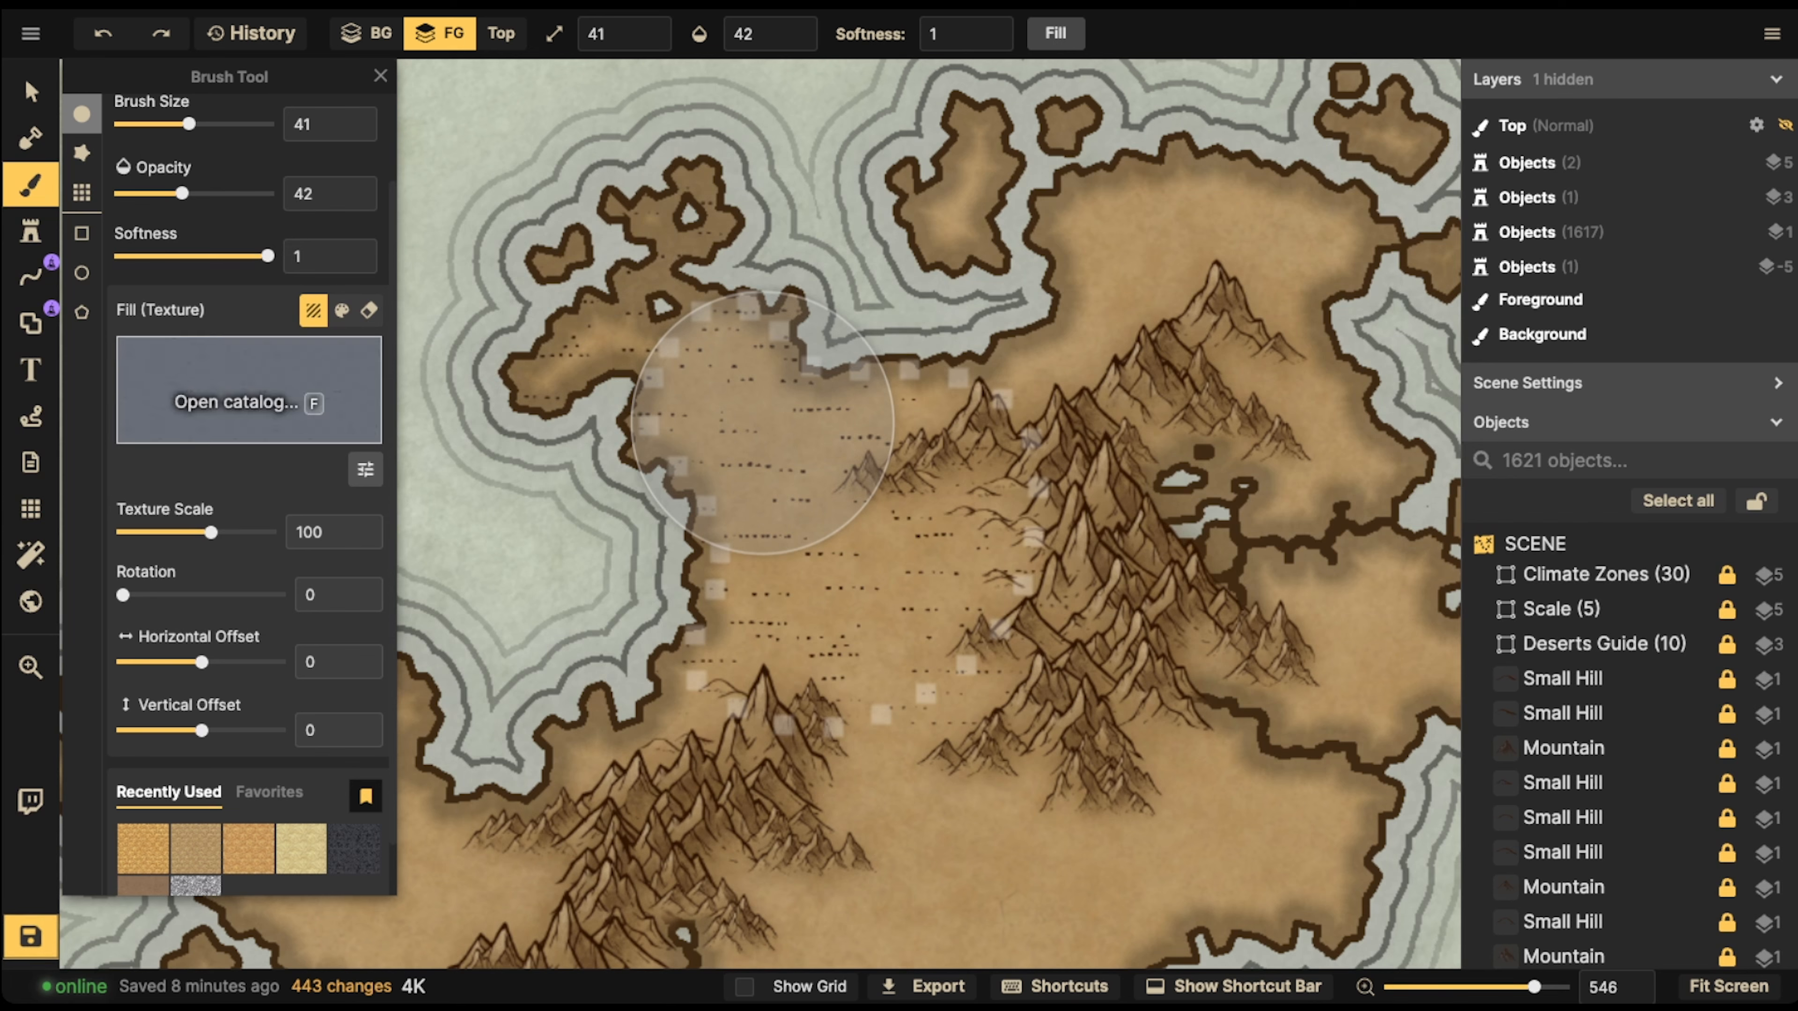
Browse the Parchment World textures for another desert ground and pick Parchment Land as the brush texture
click(236, 401)
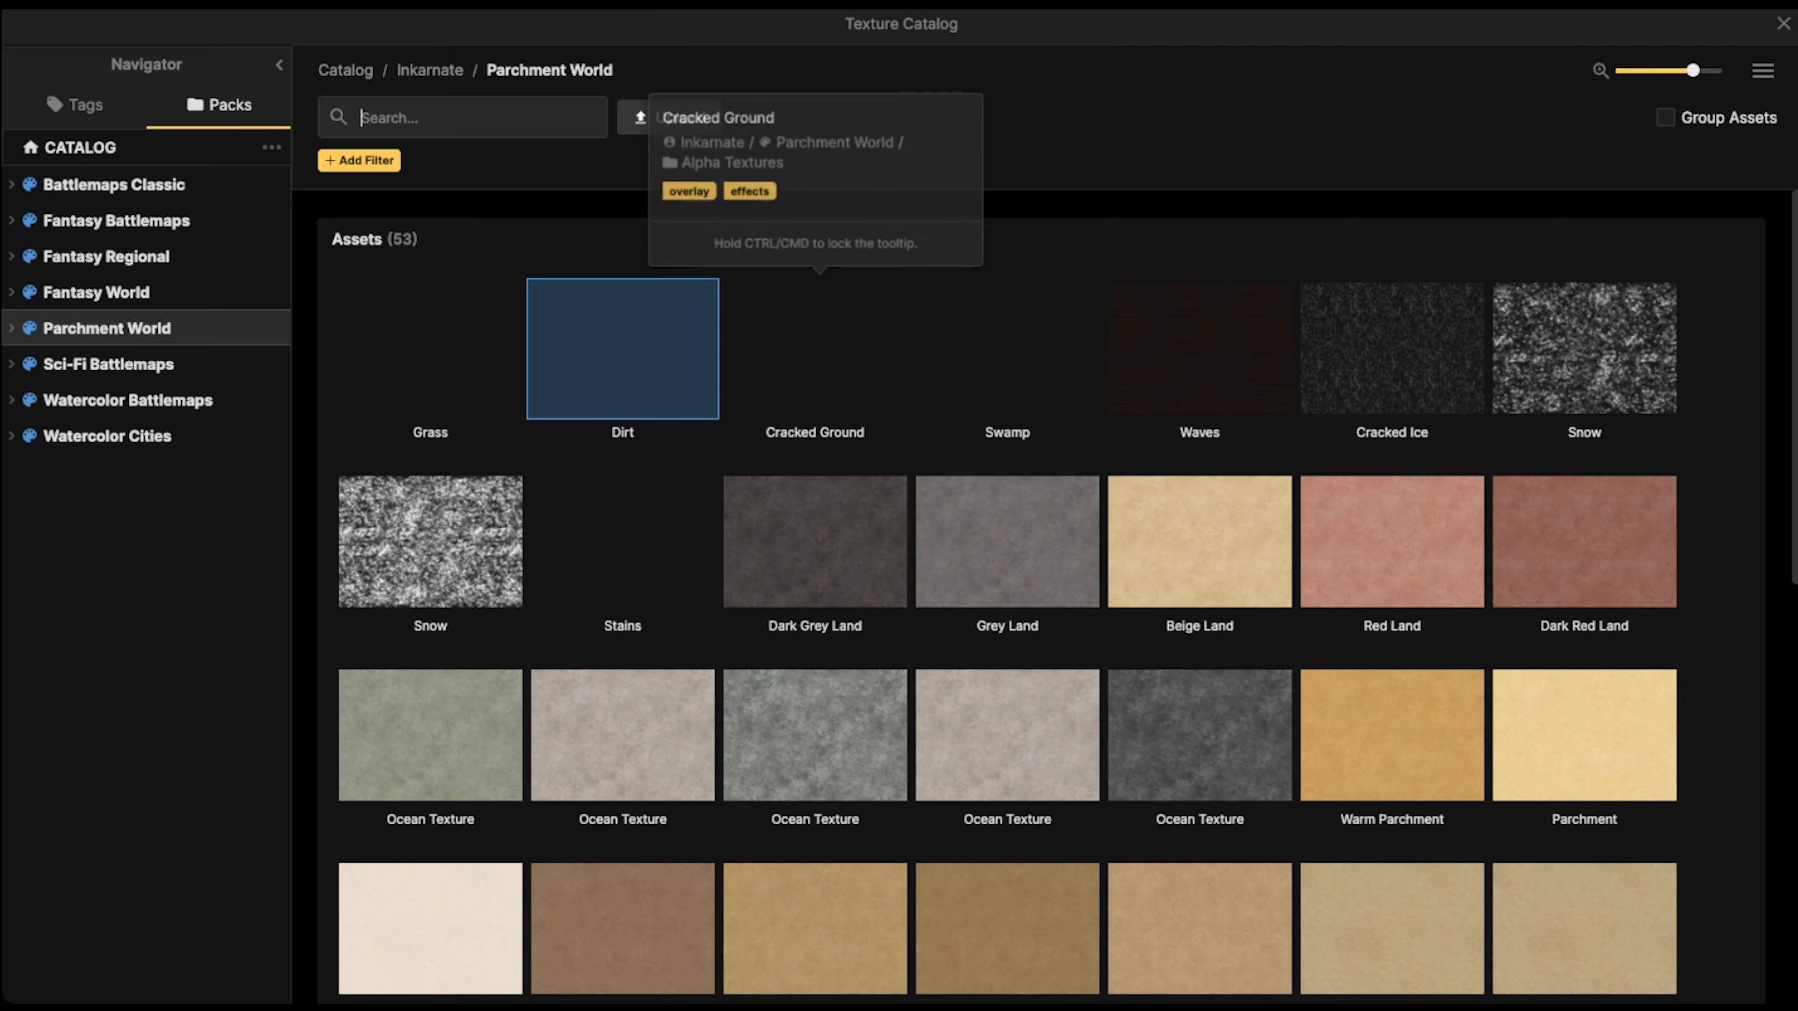
scroll(1007, 541, down, 5)
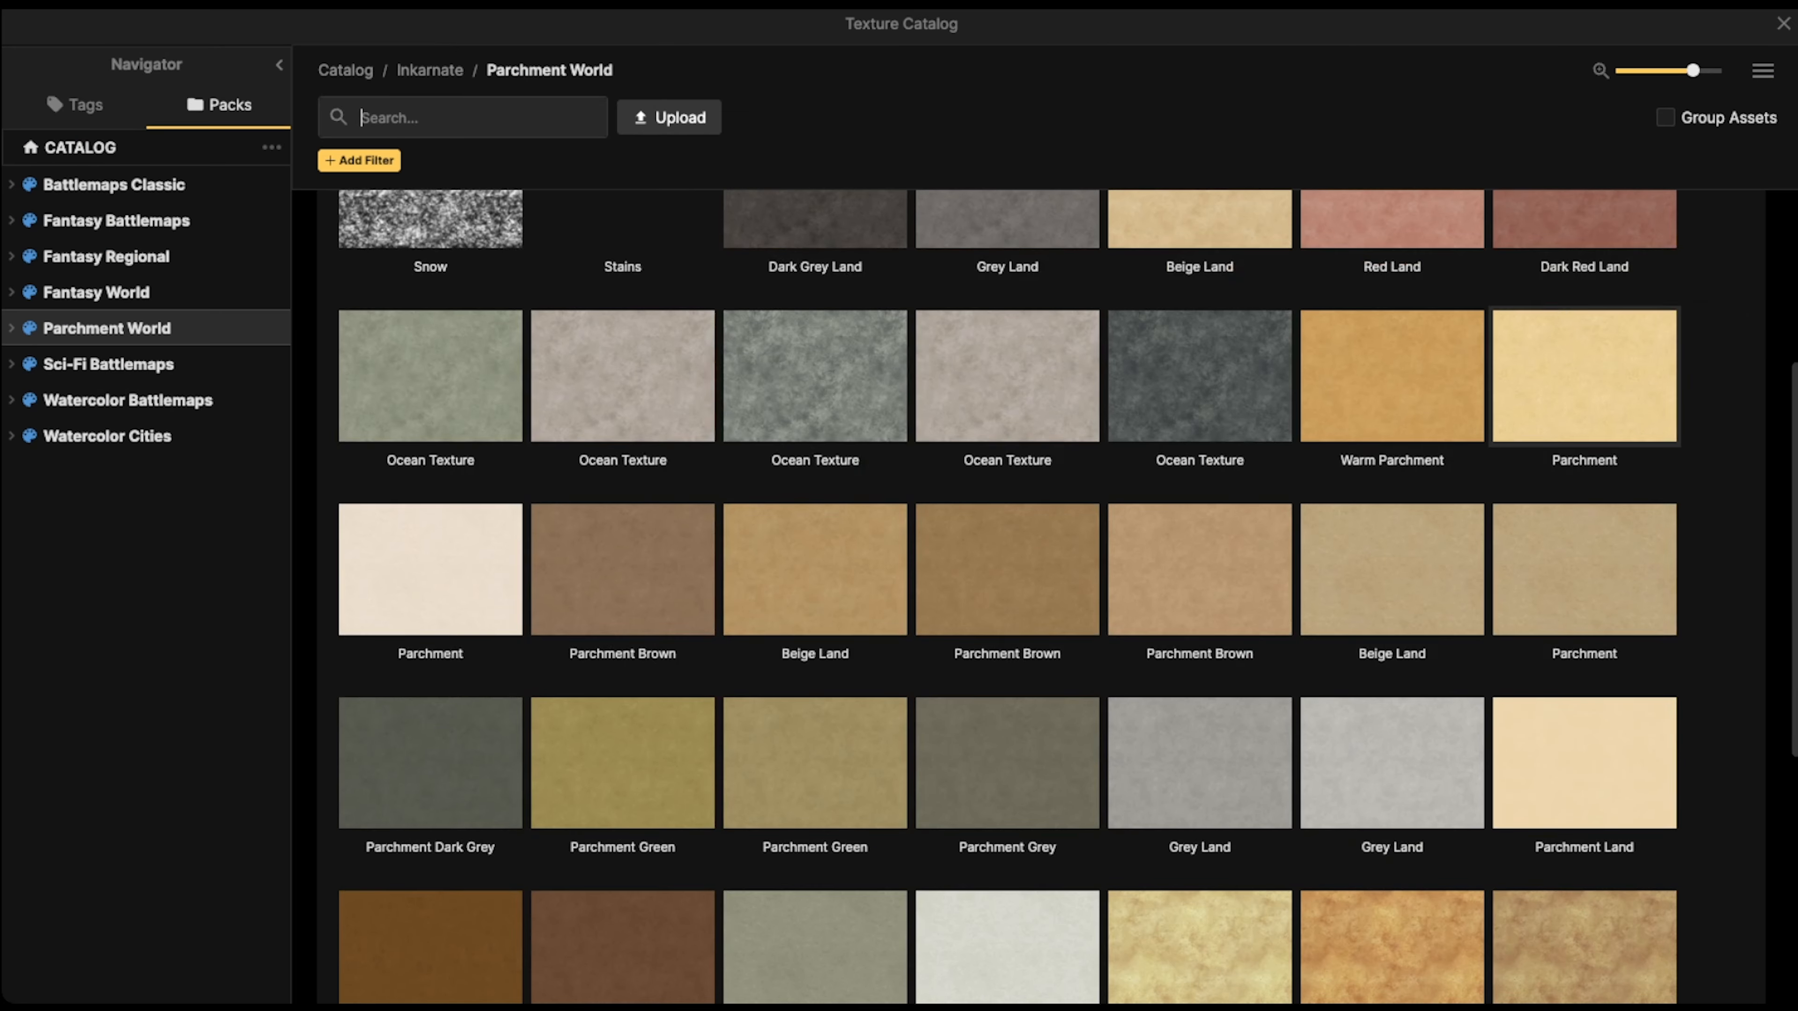
scroll(1583, 763, down, 3)
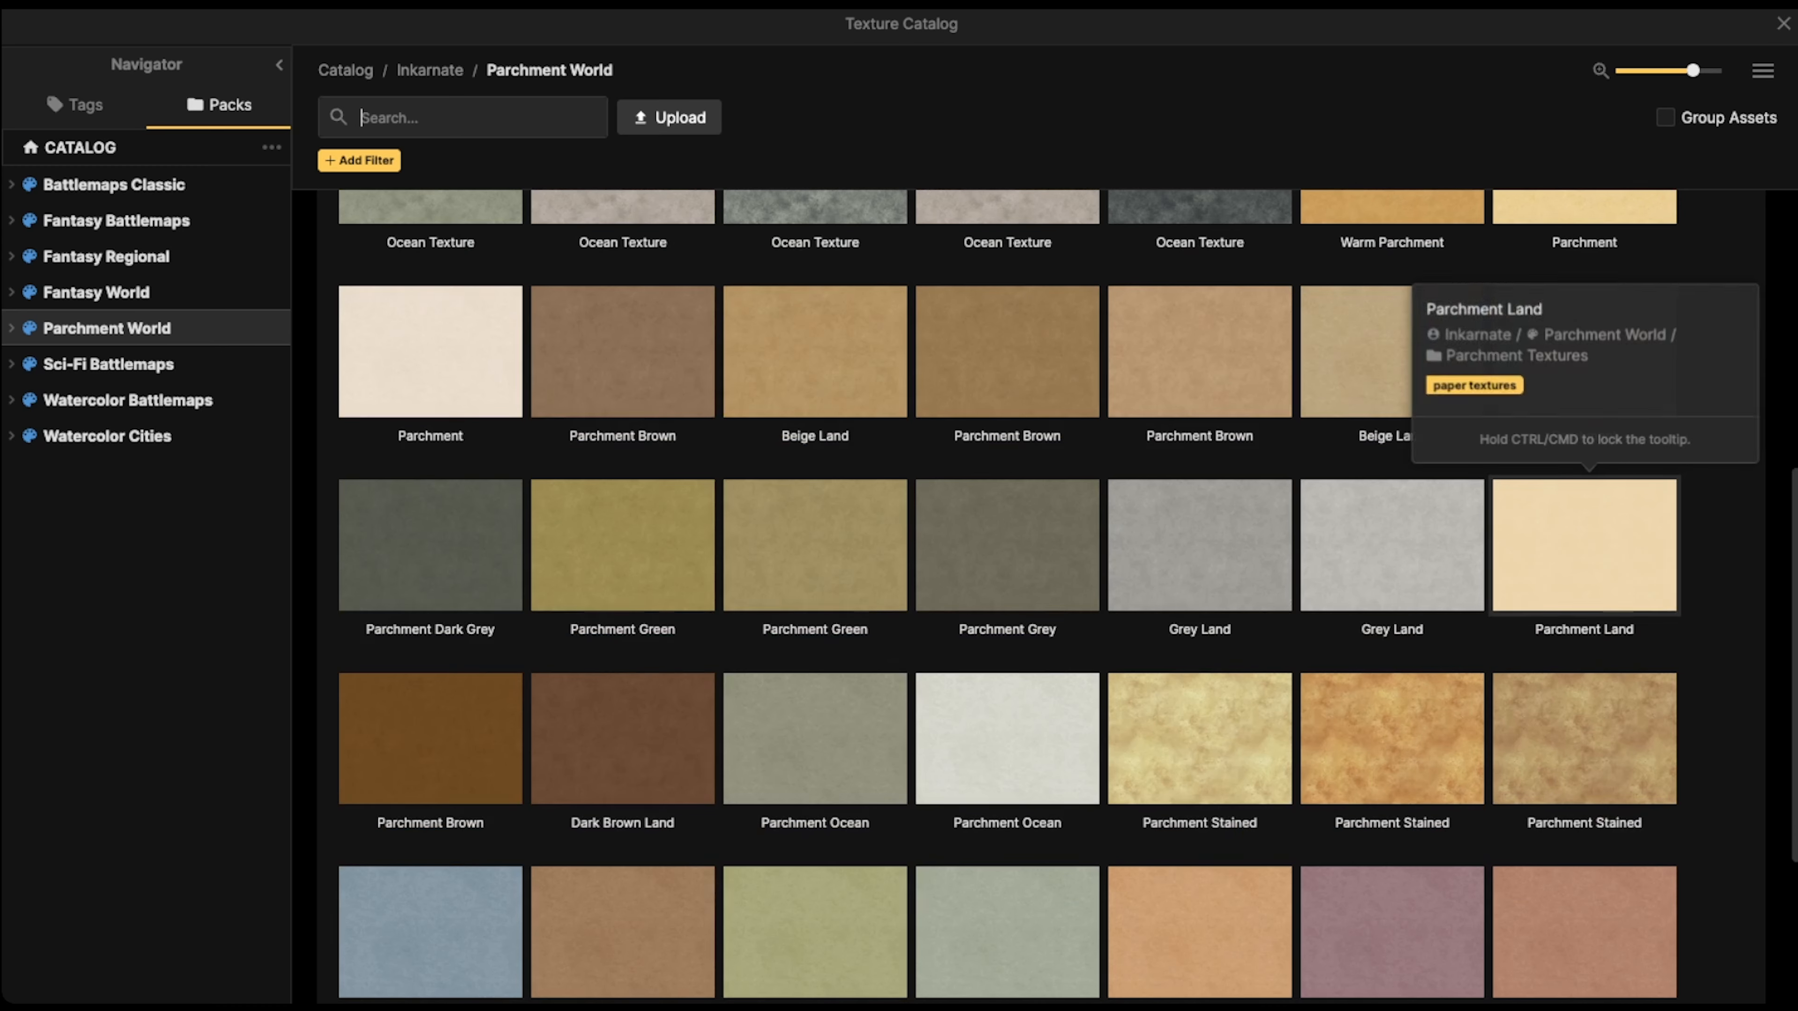
click(1584, 545)
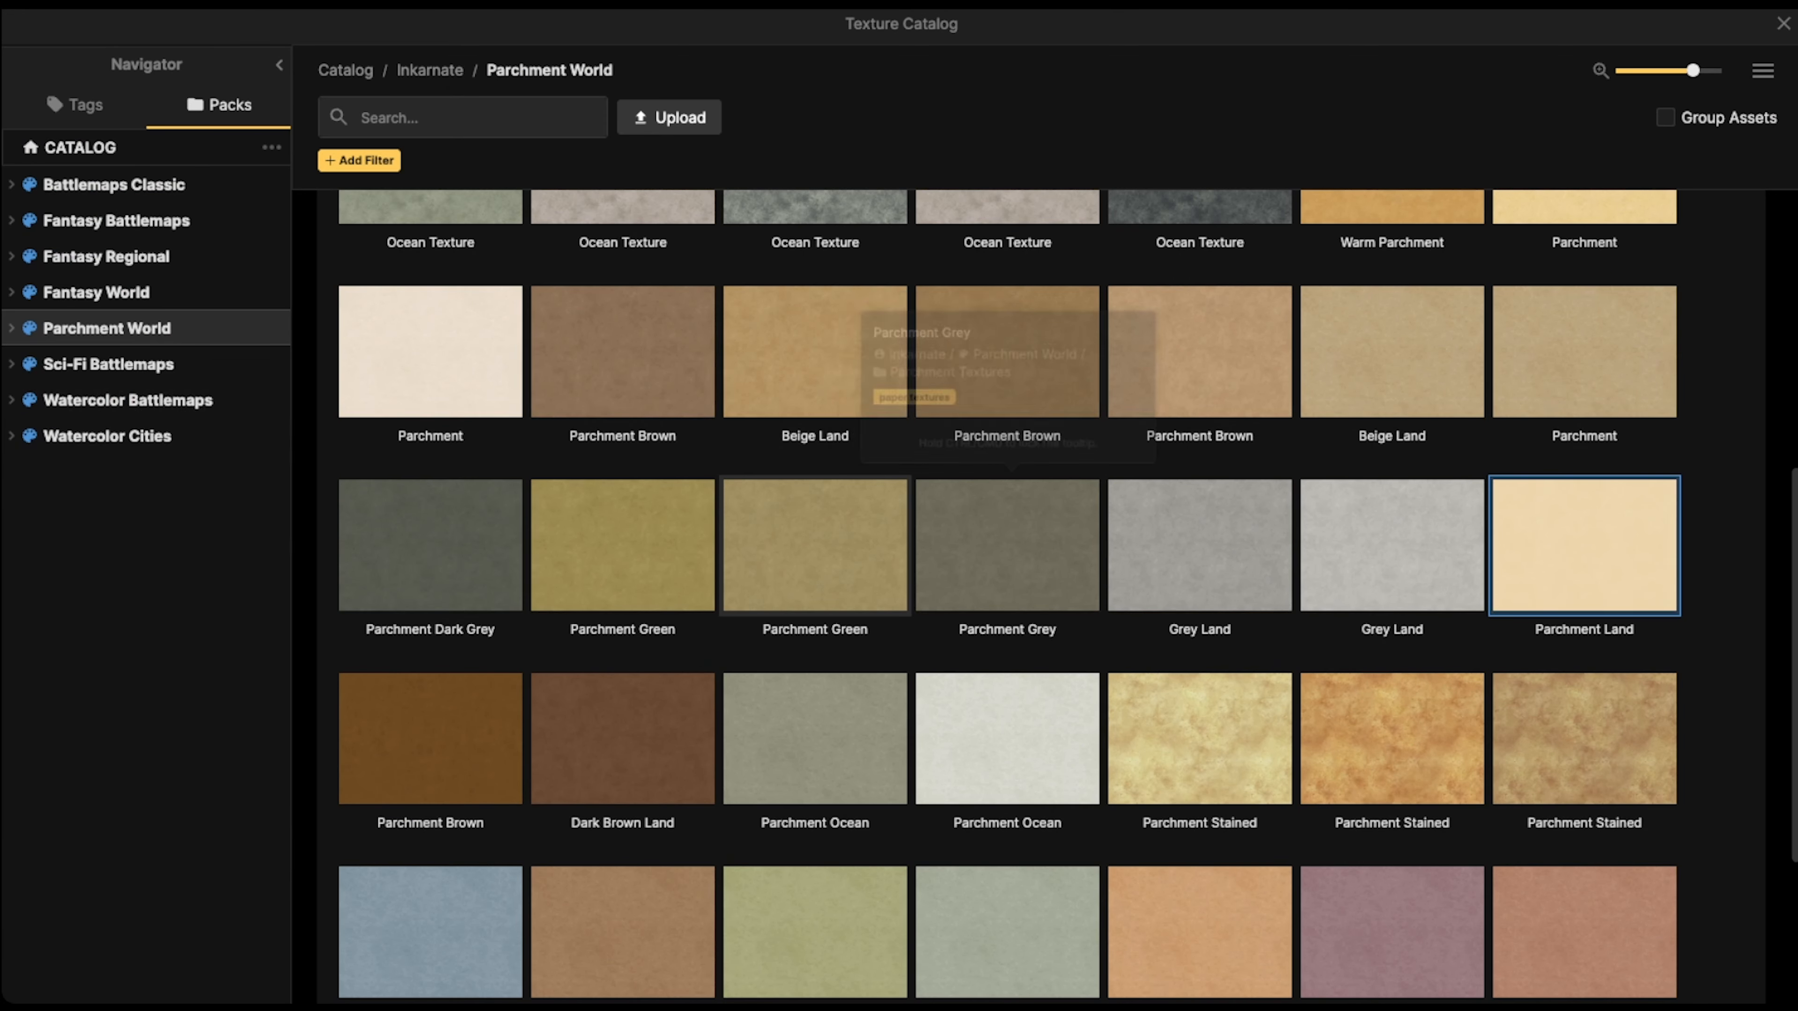
scroll(815, 544, down, 1)
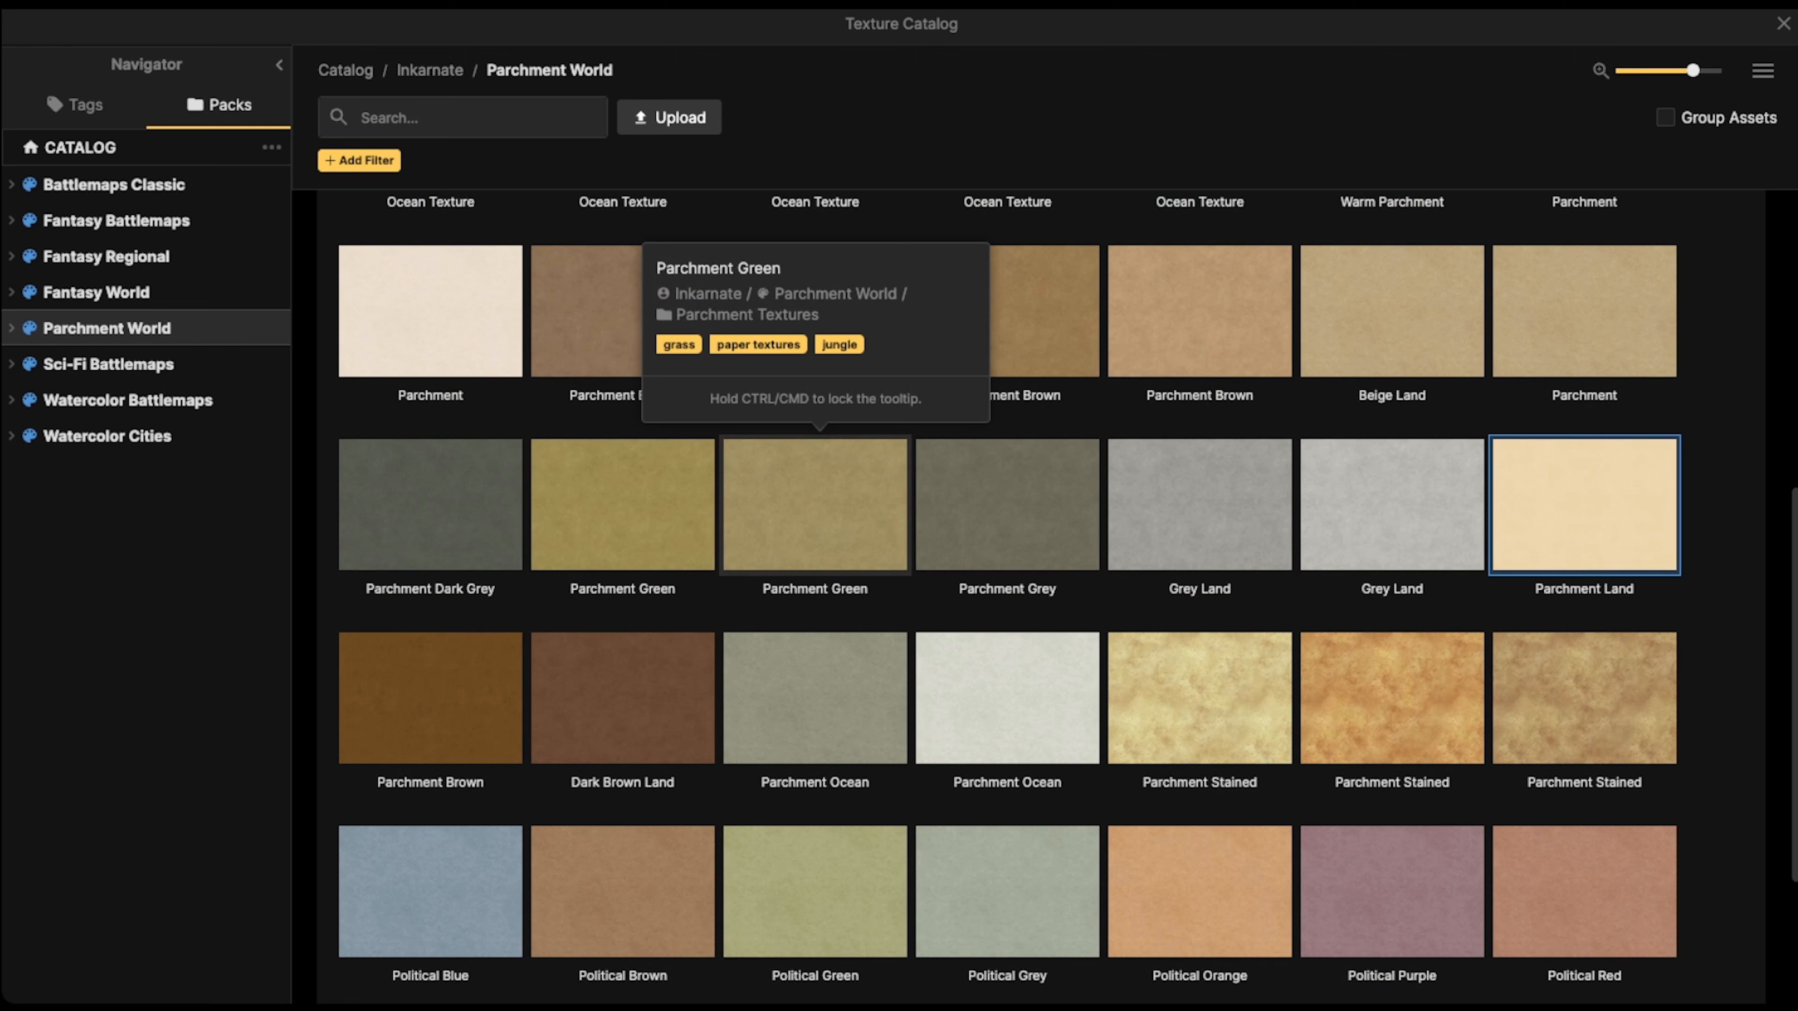
scroll(1007, 648, down, 5)
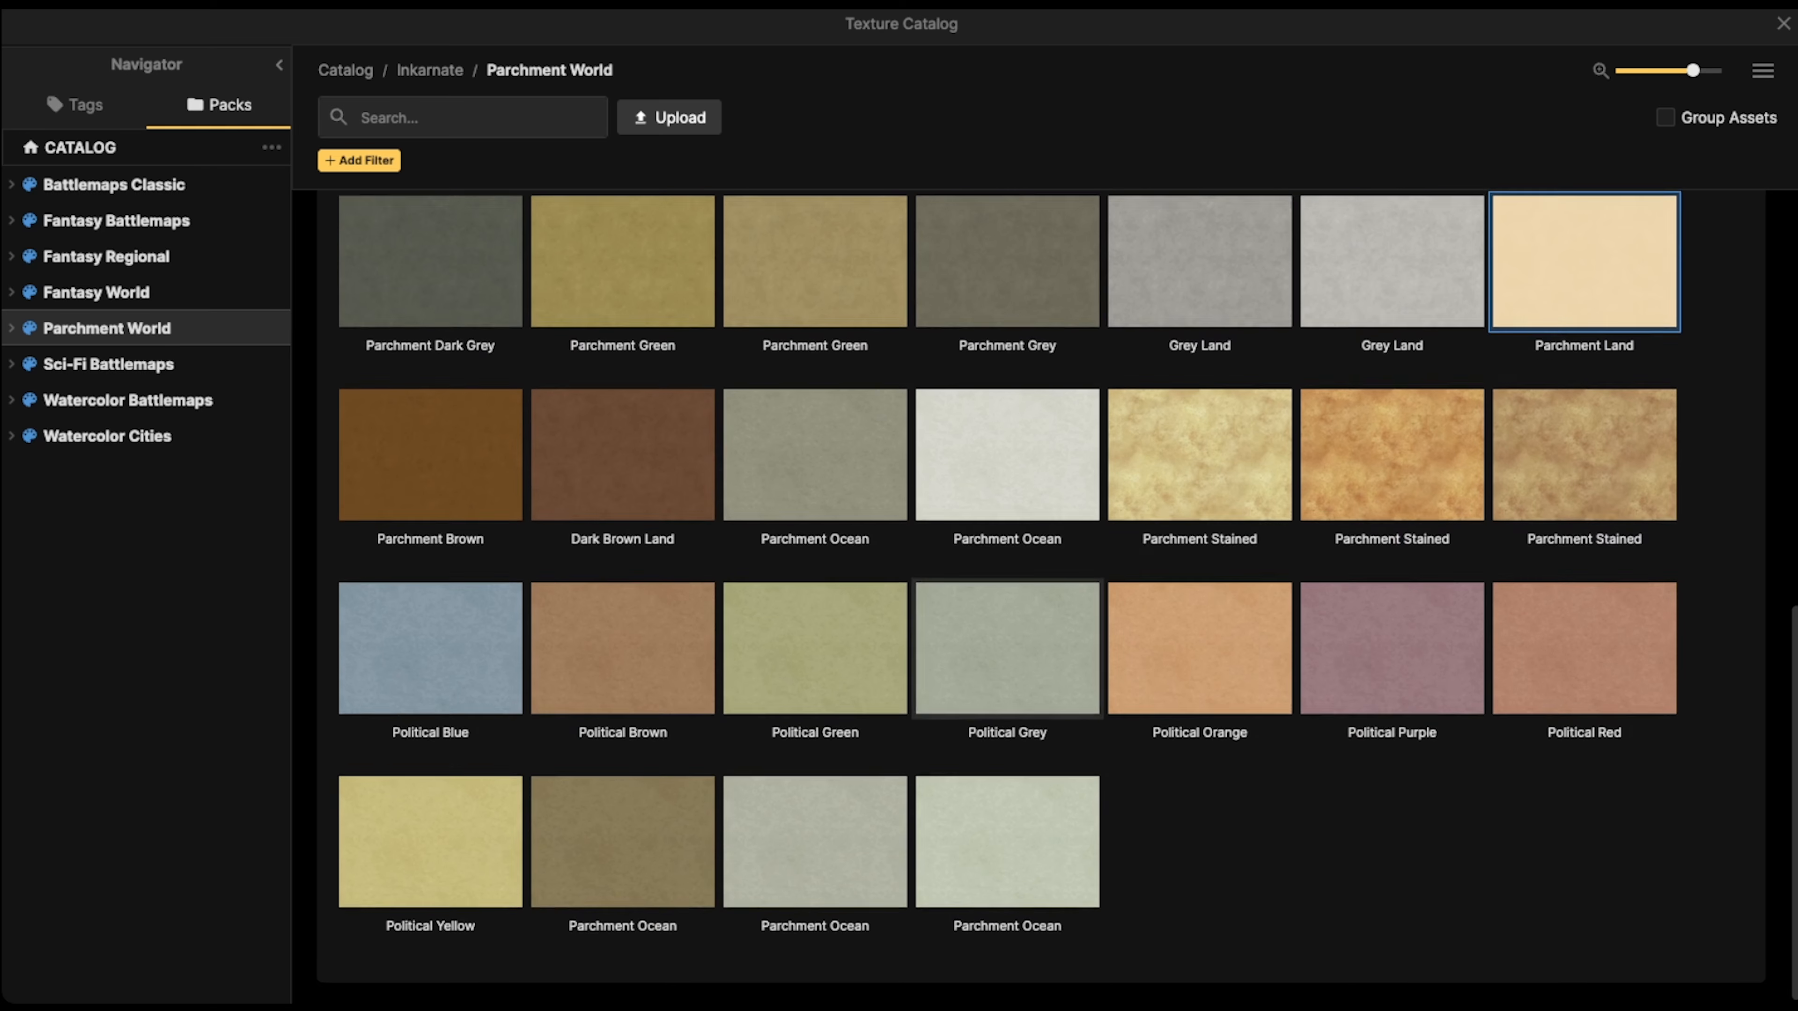
scroll(1007, 637, up, 15)
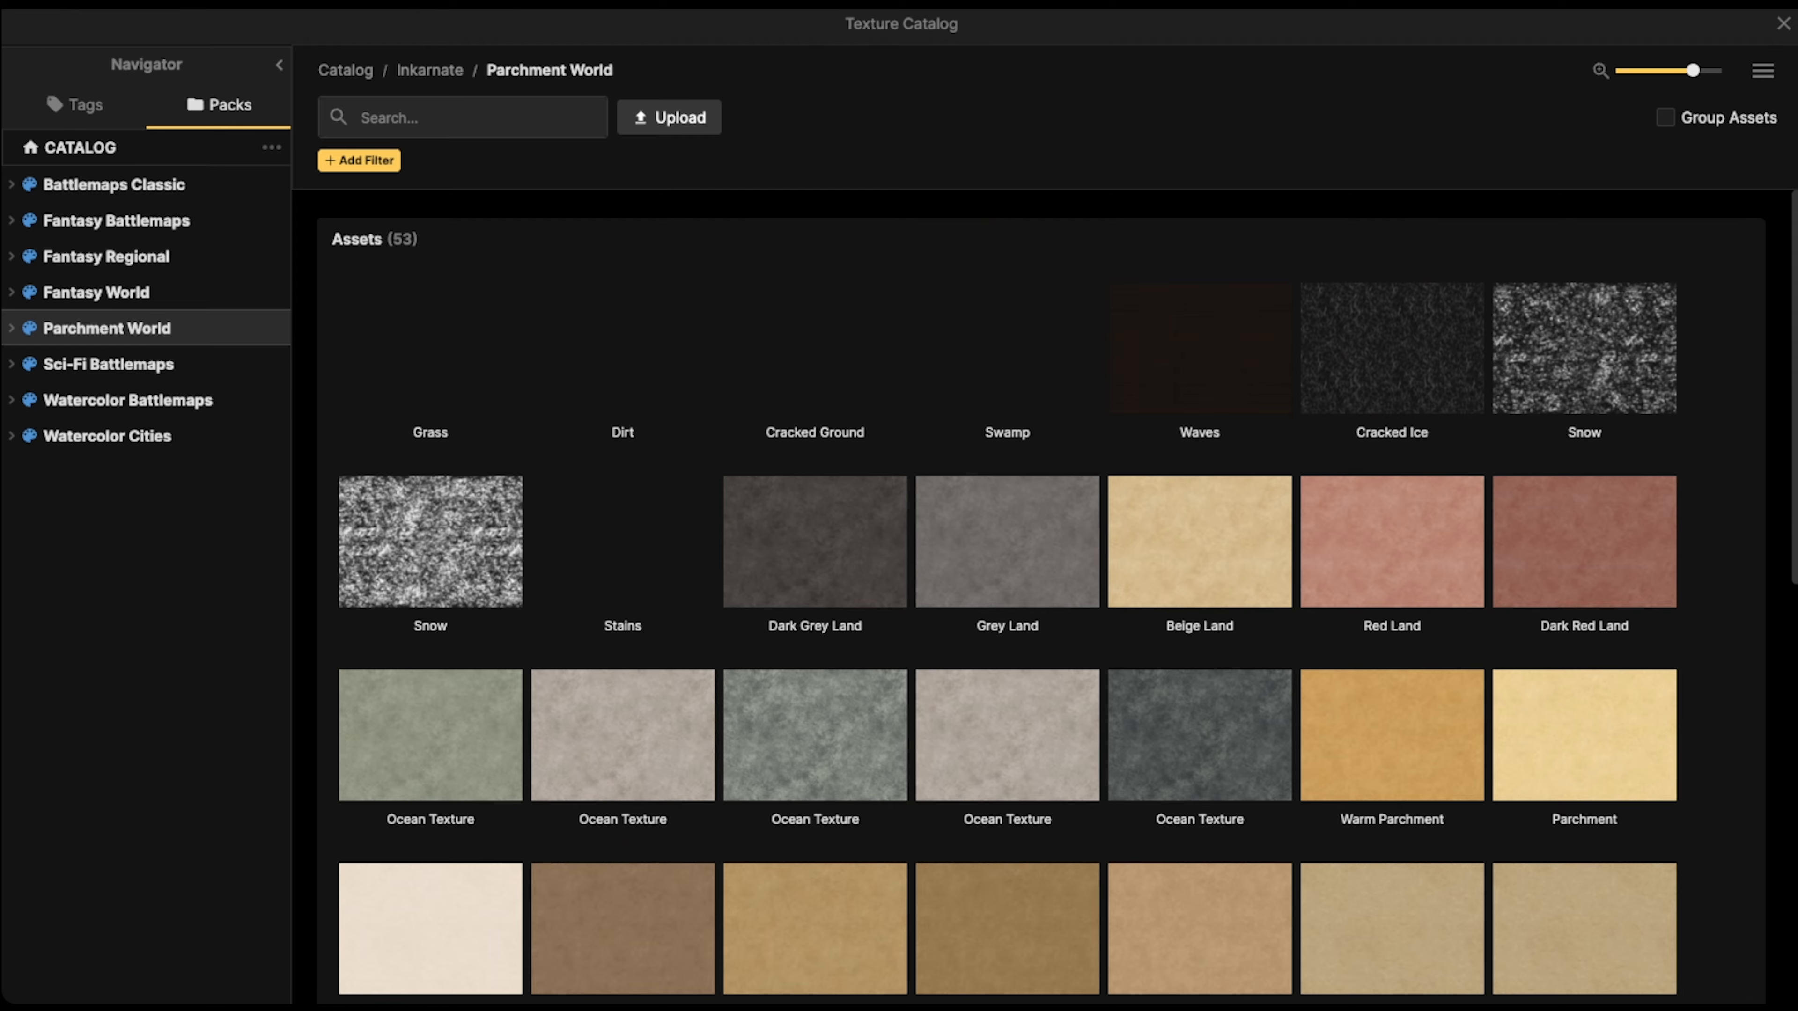
key(Escape)
scroll(685, 463, down, 1)
scroll(685, 463, down, 1)
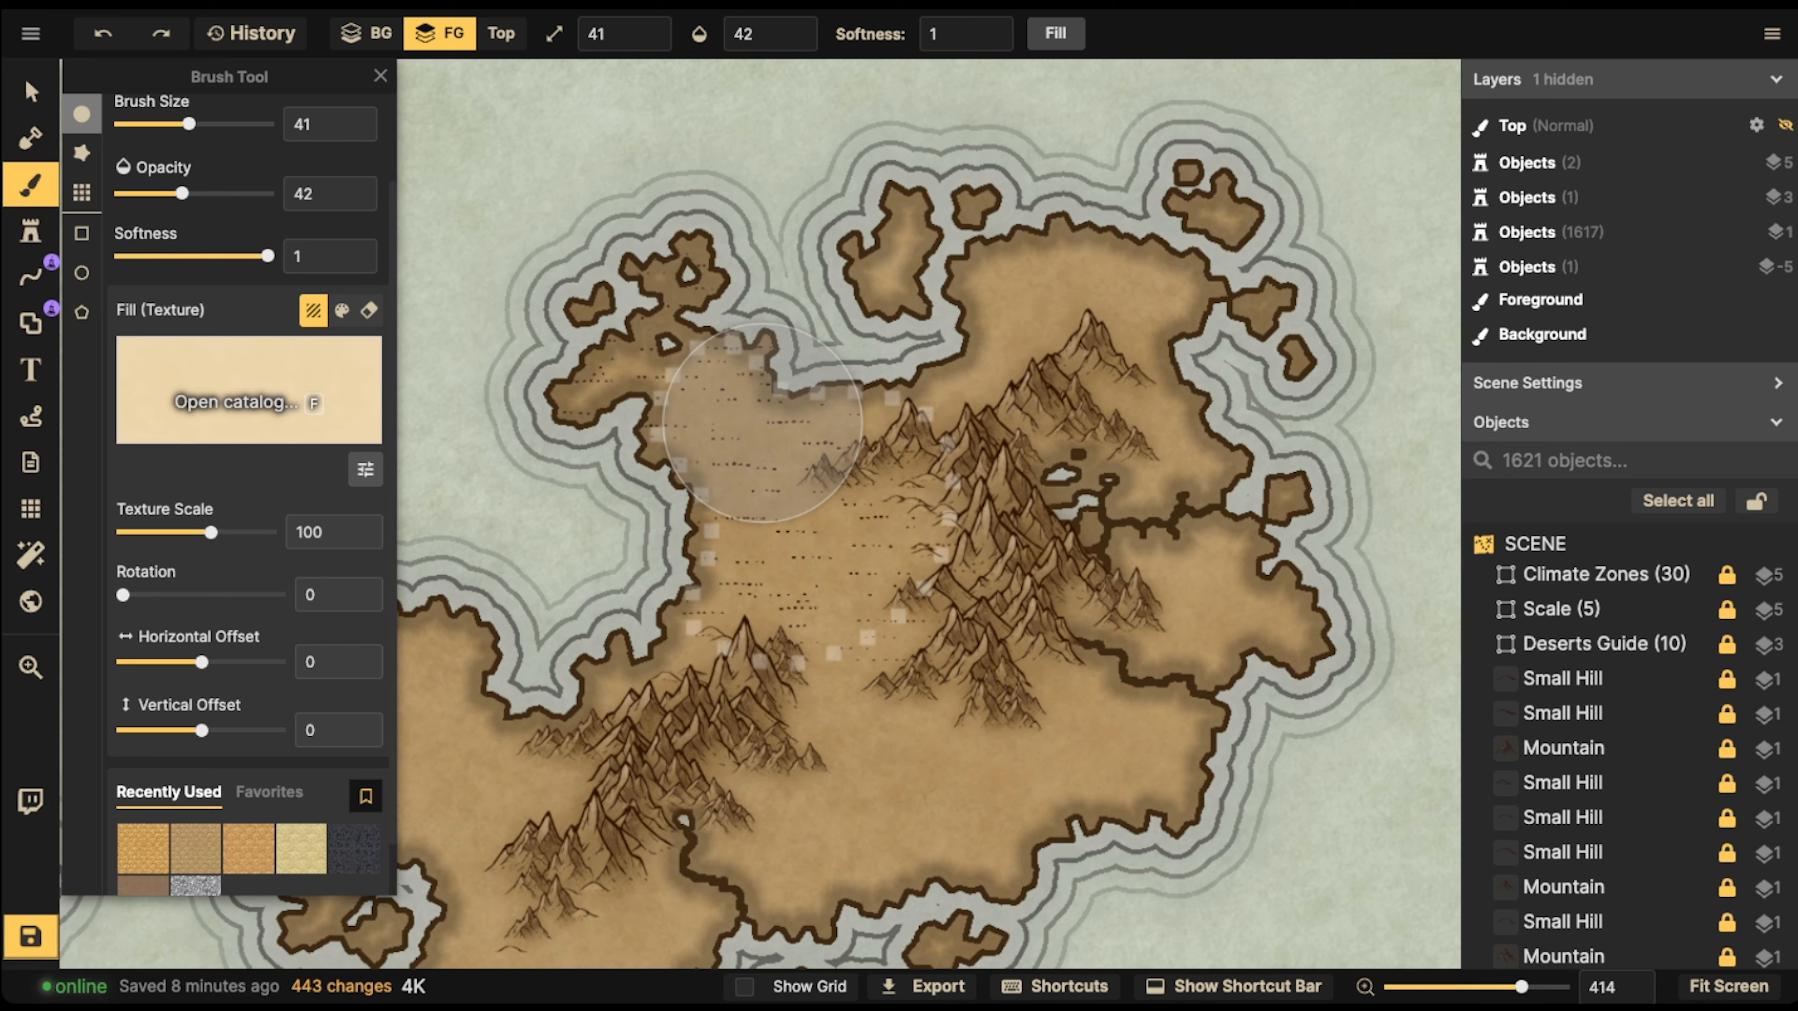
Load the Dark Grey Land texture for the brush, with contrast 150 and texture scale 45.32
key(f)
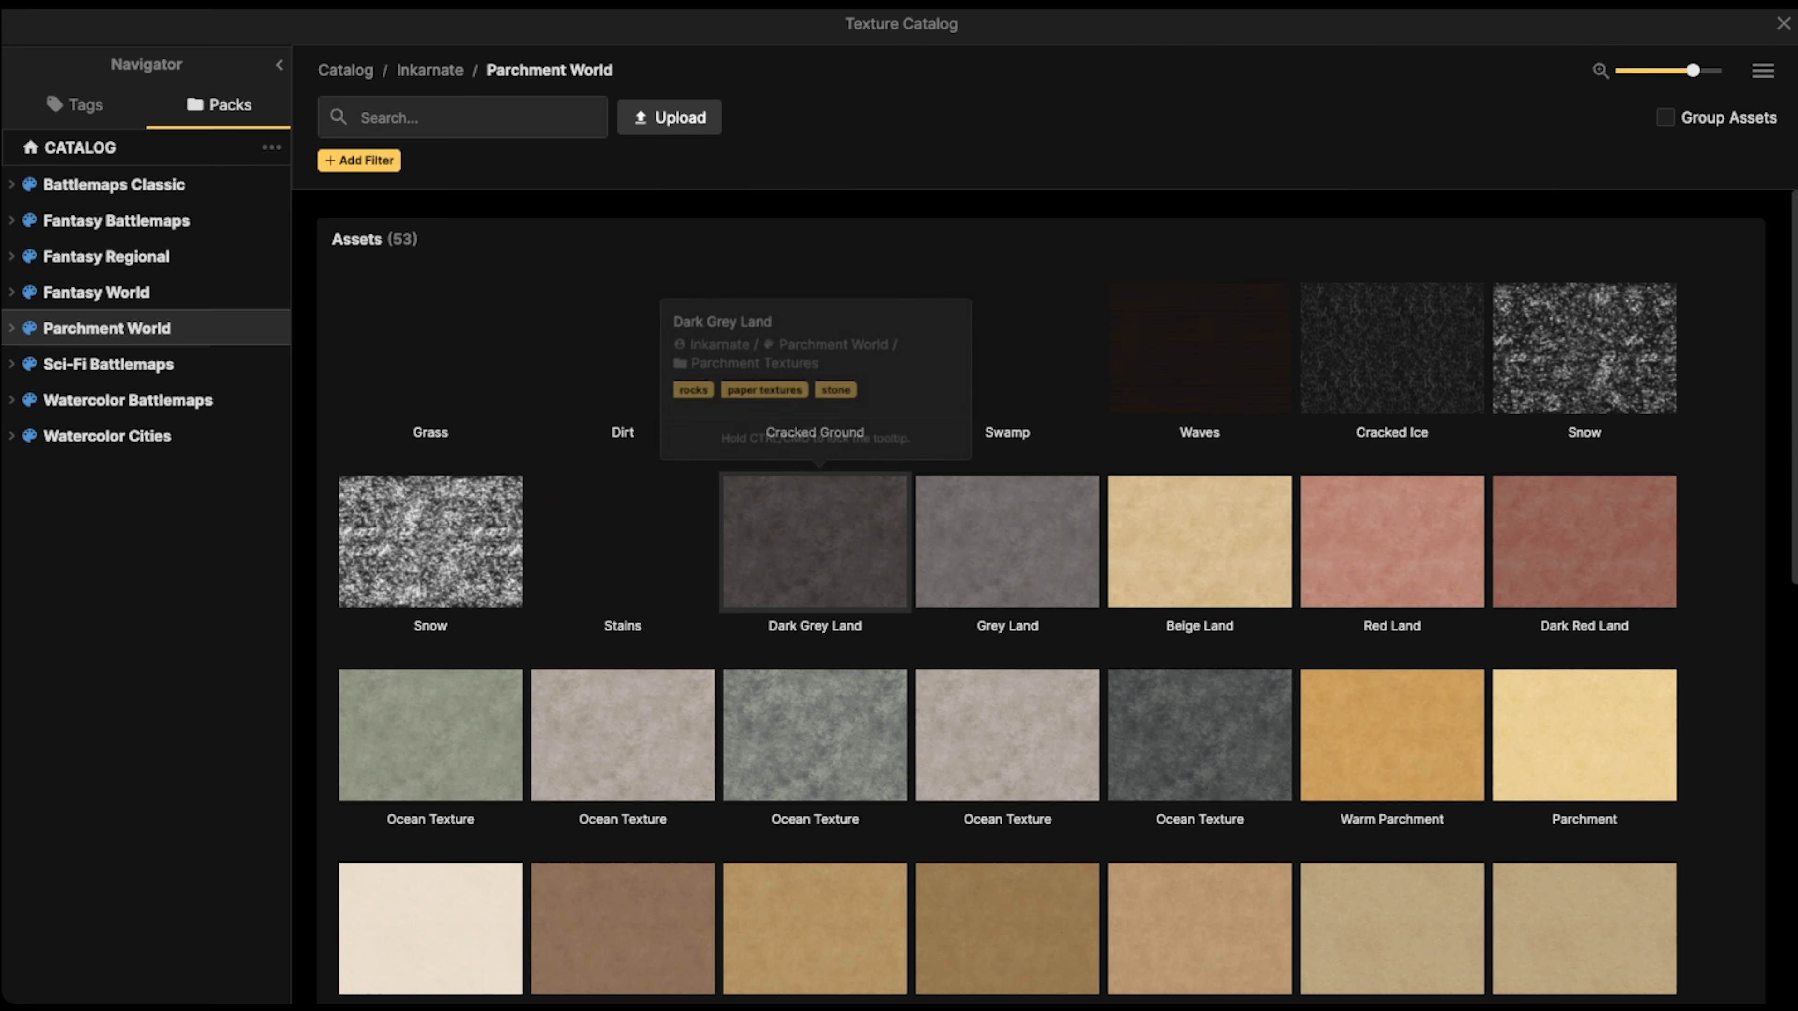
click(851, 548)
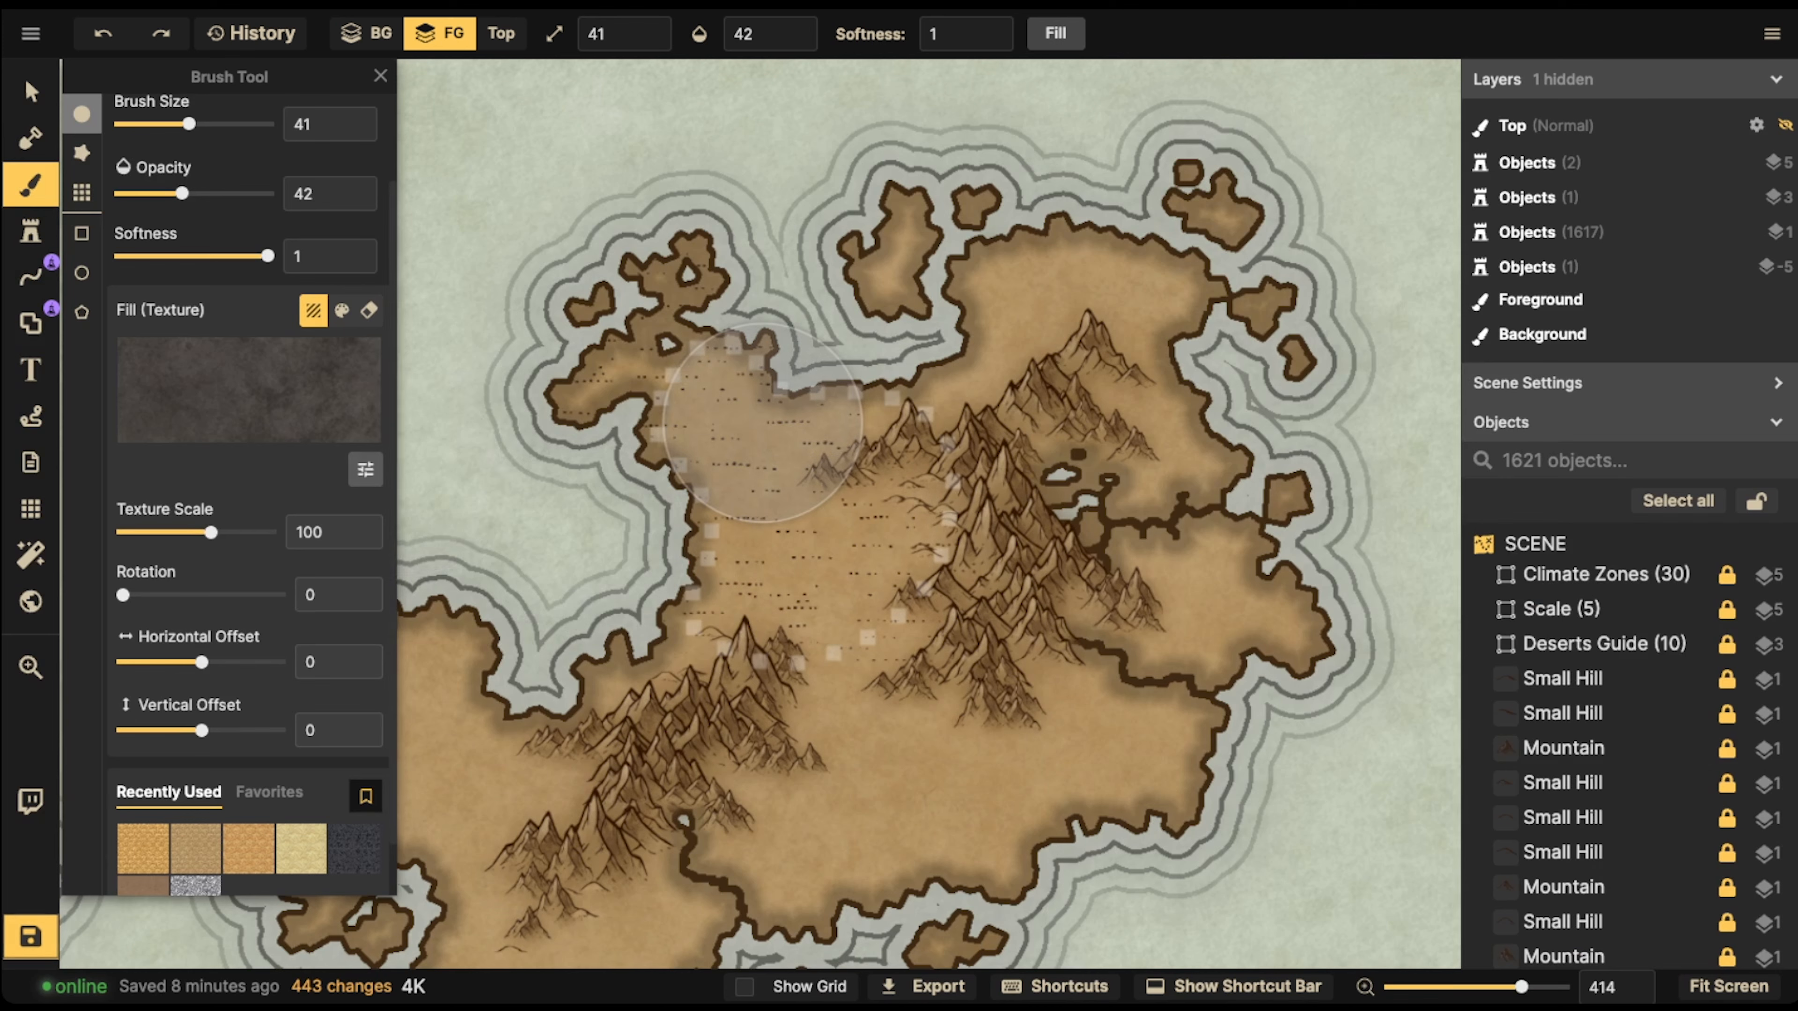
click(365, 469)
drag(484, 568, 488, 568)
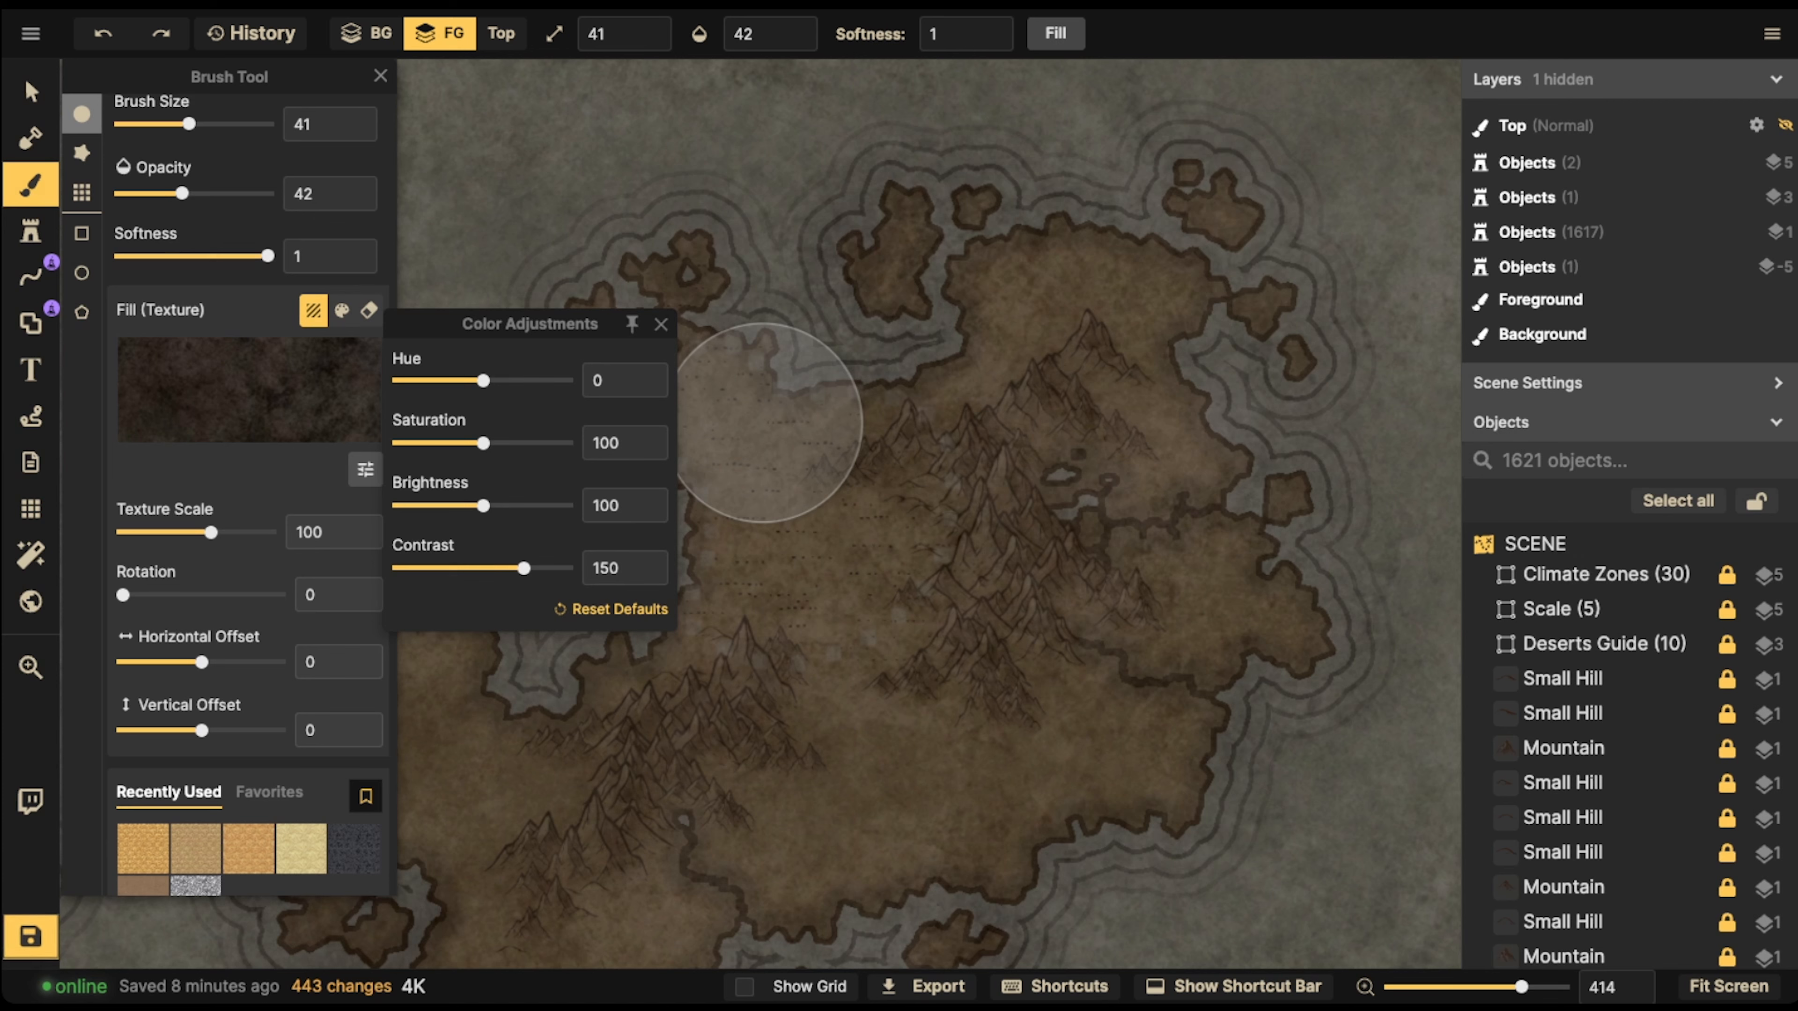
drag(211, 532, 184, 533)
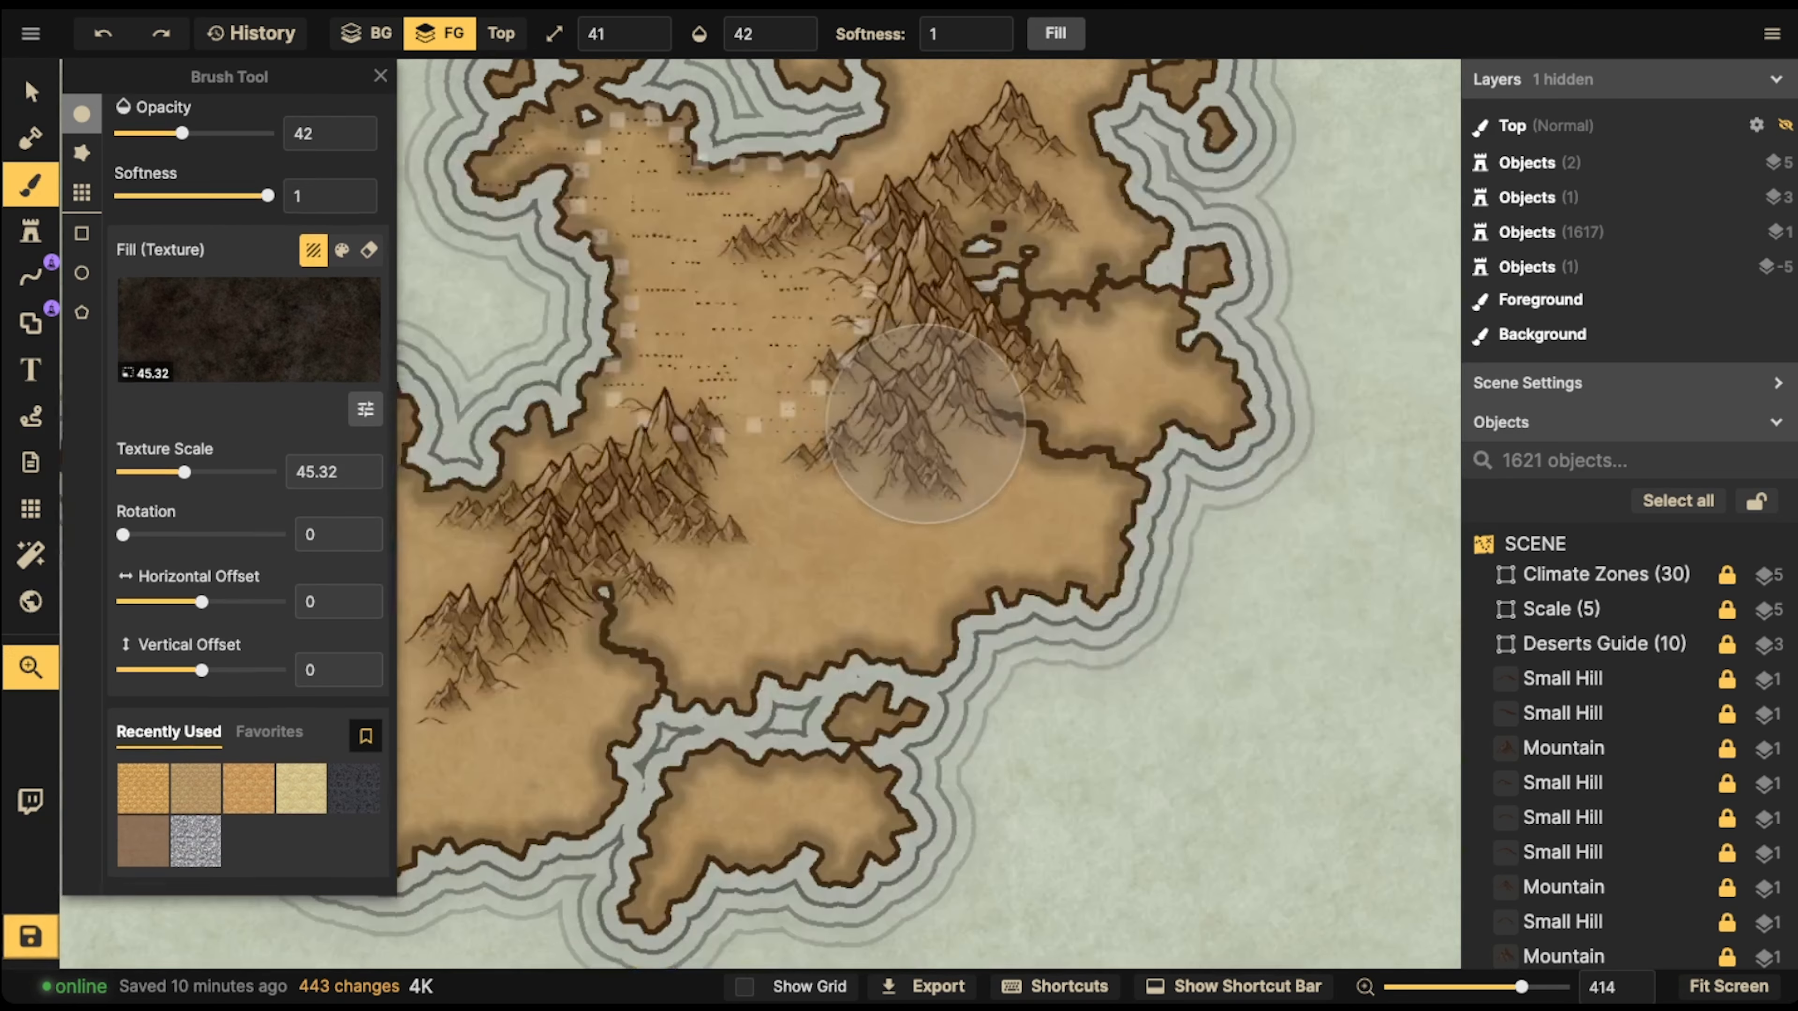
Paint the darkened Dark Grey Land texture over the southeastern island's stippled desert and its northwestern headland with brush size 41, opacity 42
drag(926, 424, 850, 416)
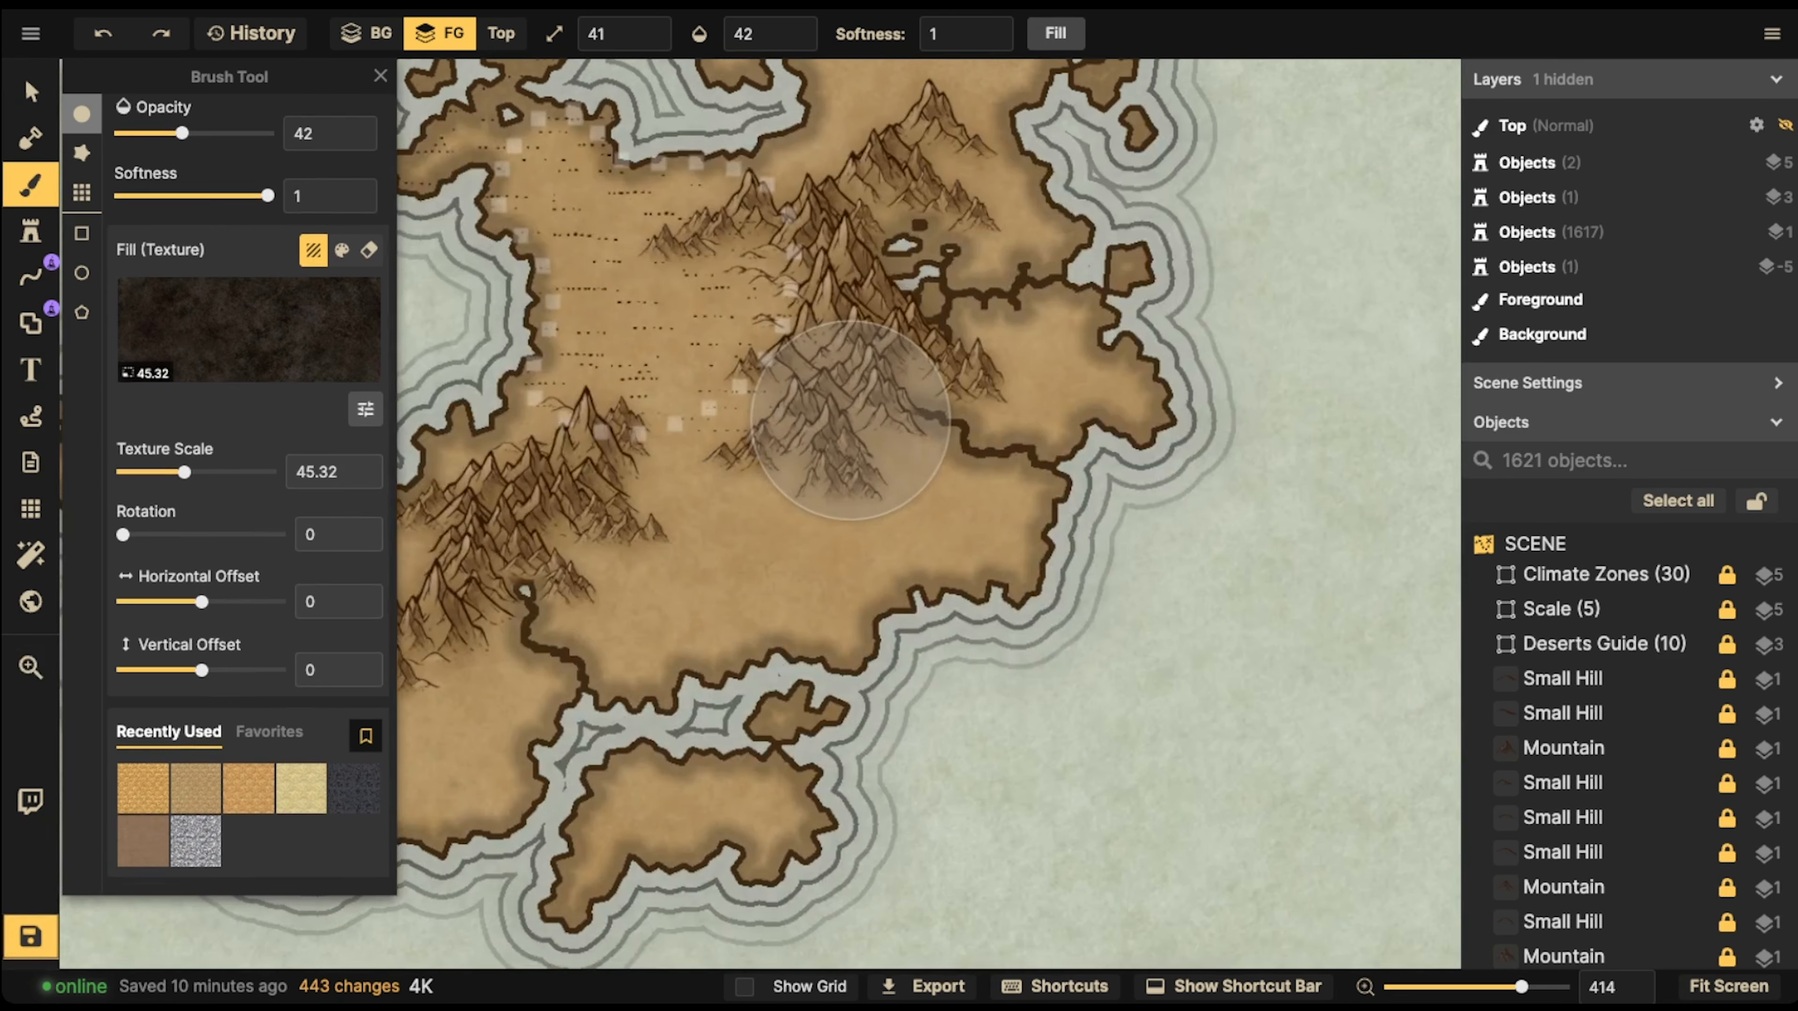
scroll(849, 416, down, 2)
drag(769, 286, 834, 359)
mouse_move(679, 231)
mouse_down()
mouse_move(569, 374)
mouse_move(670, 395)
mouse_move(774, 337)
mouse_move(728, 385)
mouse_move(839, 406)
mouse_move(706, 471)
mouse_move(644, 478)
mouse_move(625, 510)
mouse_move(846, 410)
mouse_move(805, 327)
mouse_move(838, 294)
mouse_move(678, 261)
mouse_move(684, 200)
mouse_move(575, 198)
mouse_move(521, 295)
mouse_move(754, 308)
mouse_move(697, 358)
mouse_move(833, 341)
mouse_move(884, 264)
mouse_move(764, 415)
mouse_move(666, 424)
mouse_move(783, 476)
mouse_move(907, 330)
mouse_move(869, 287)
mouse_move(893, 263)
mouse_move(883, 238)
mouse_move(664, 256)
mouse_move(553, 321)
mouse_move(642, 266)
mouse_move(754, 240)
mouse_move(551, 267)
mouse_move(662, 357)
mouse_up()
scroll(662, 357, up, 3)
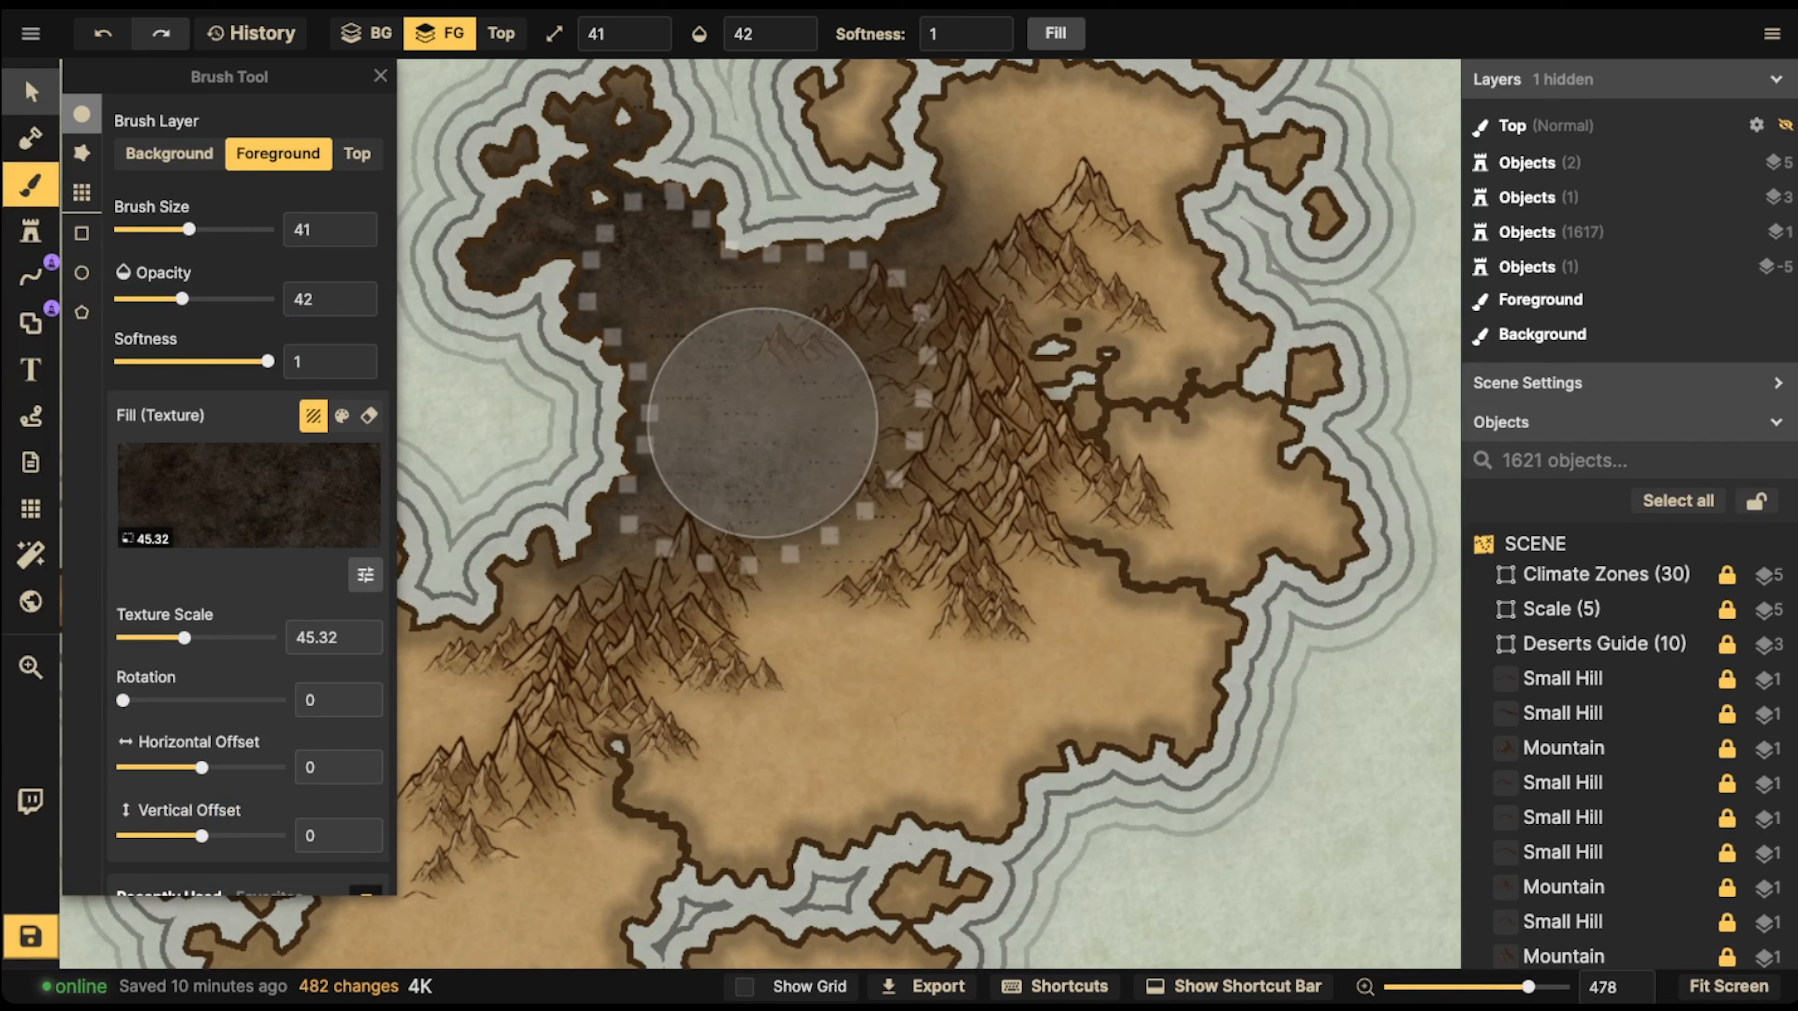
Unlock all objects and remove one mountain from the range along the dark desert's eastern edge
click(30, 91)
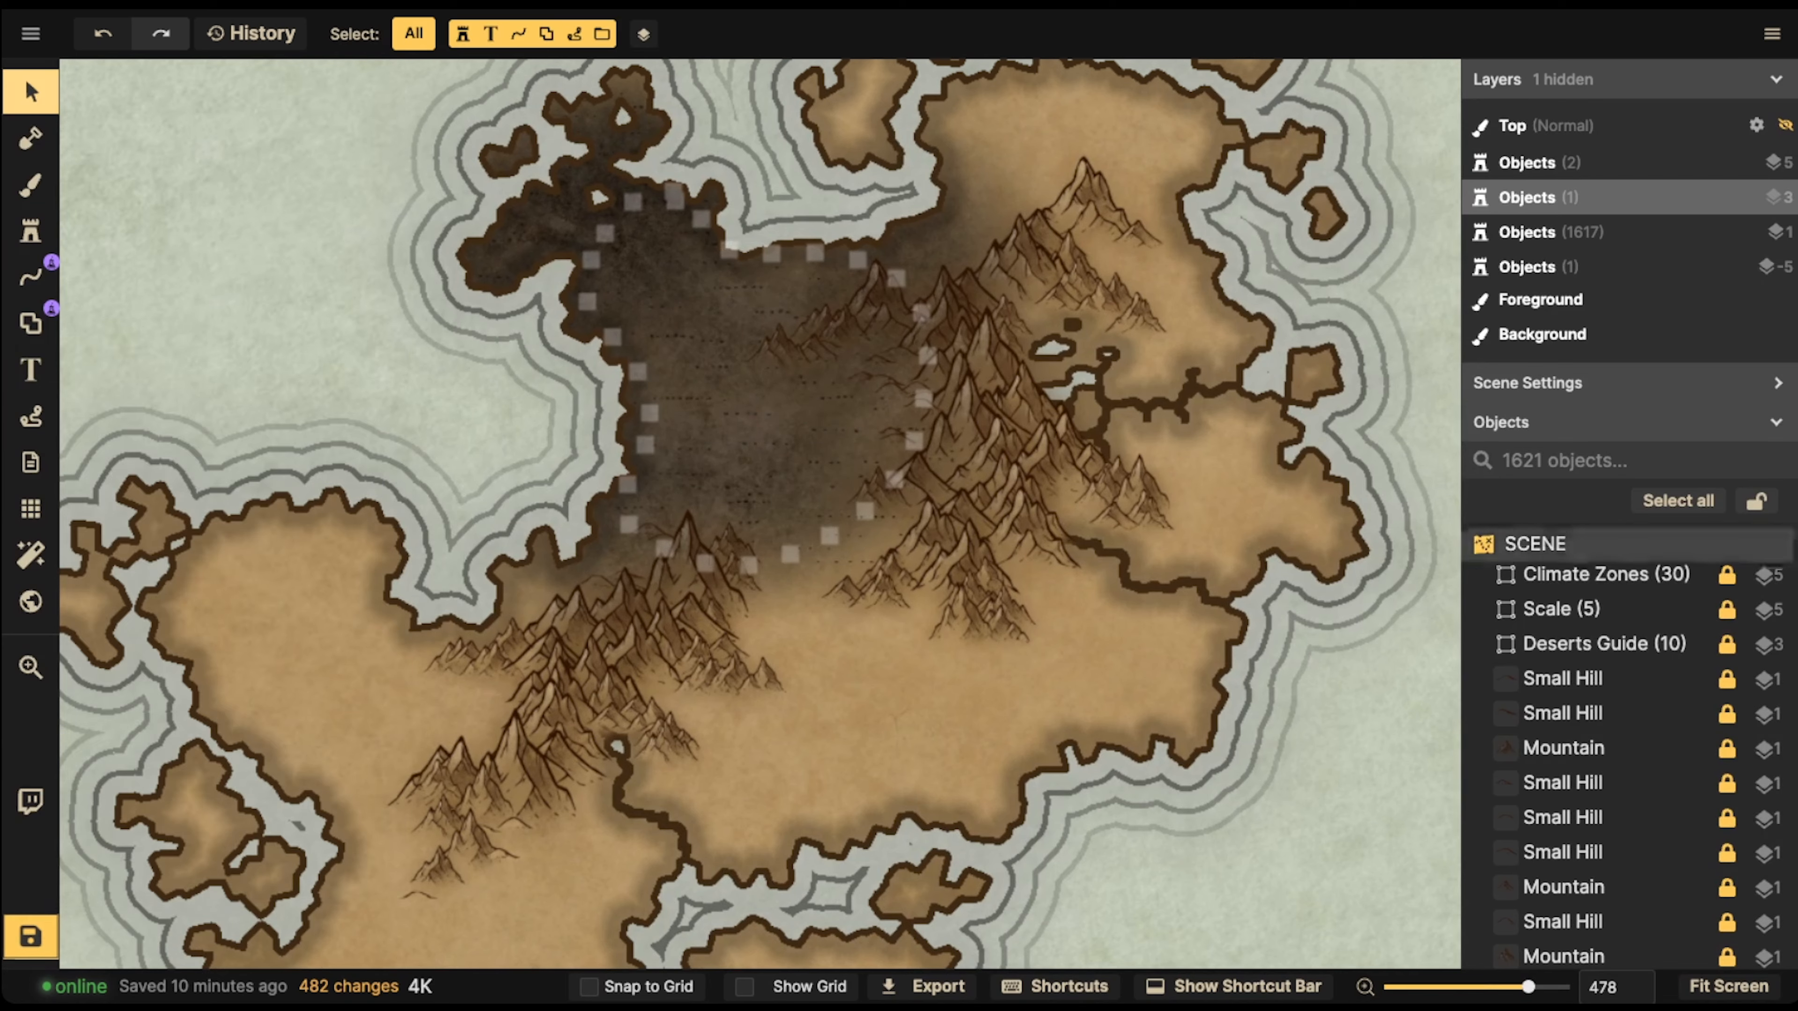
click(1756, 500)
drag(913, 340, 913, 421)
scroll(968, 458, up, 3)
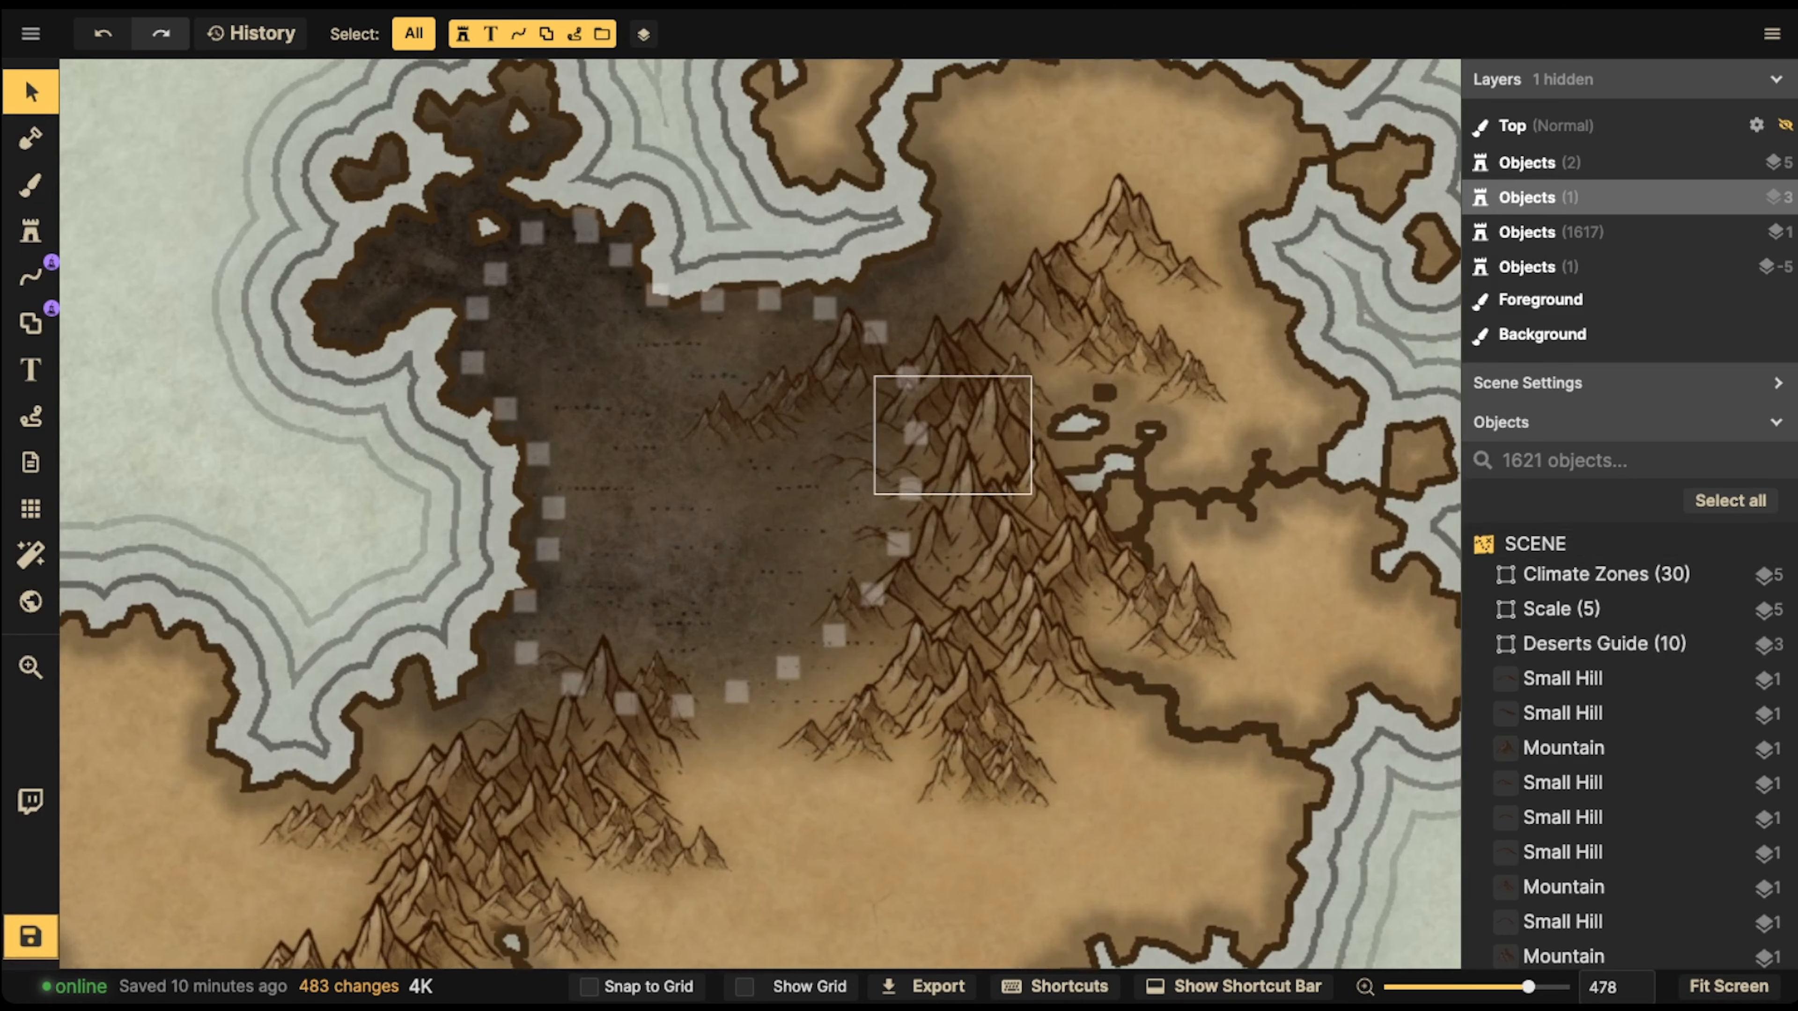
click(980, 459)
key(Delete)
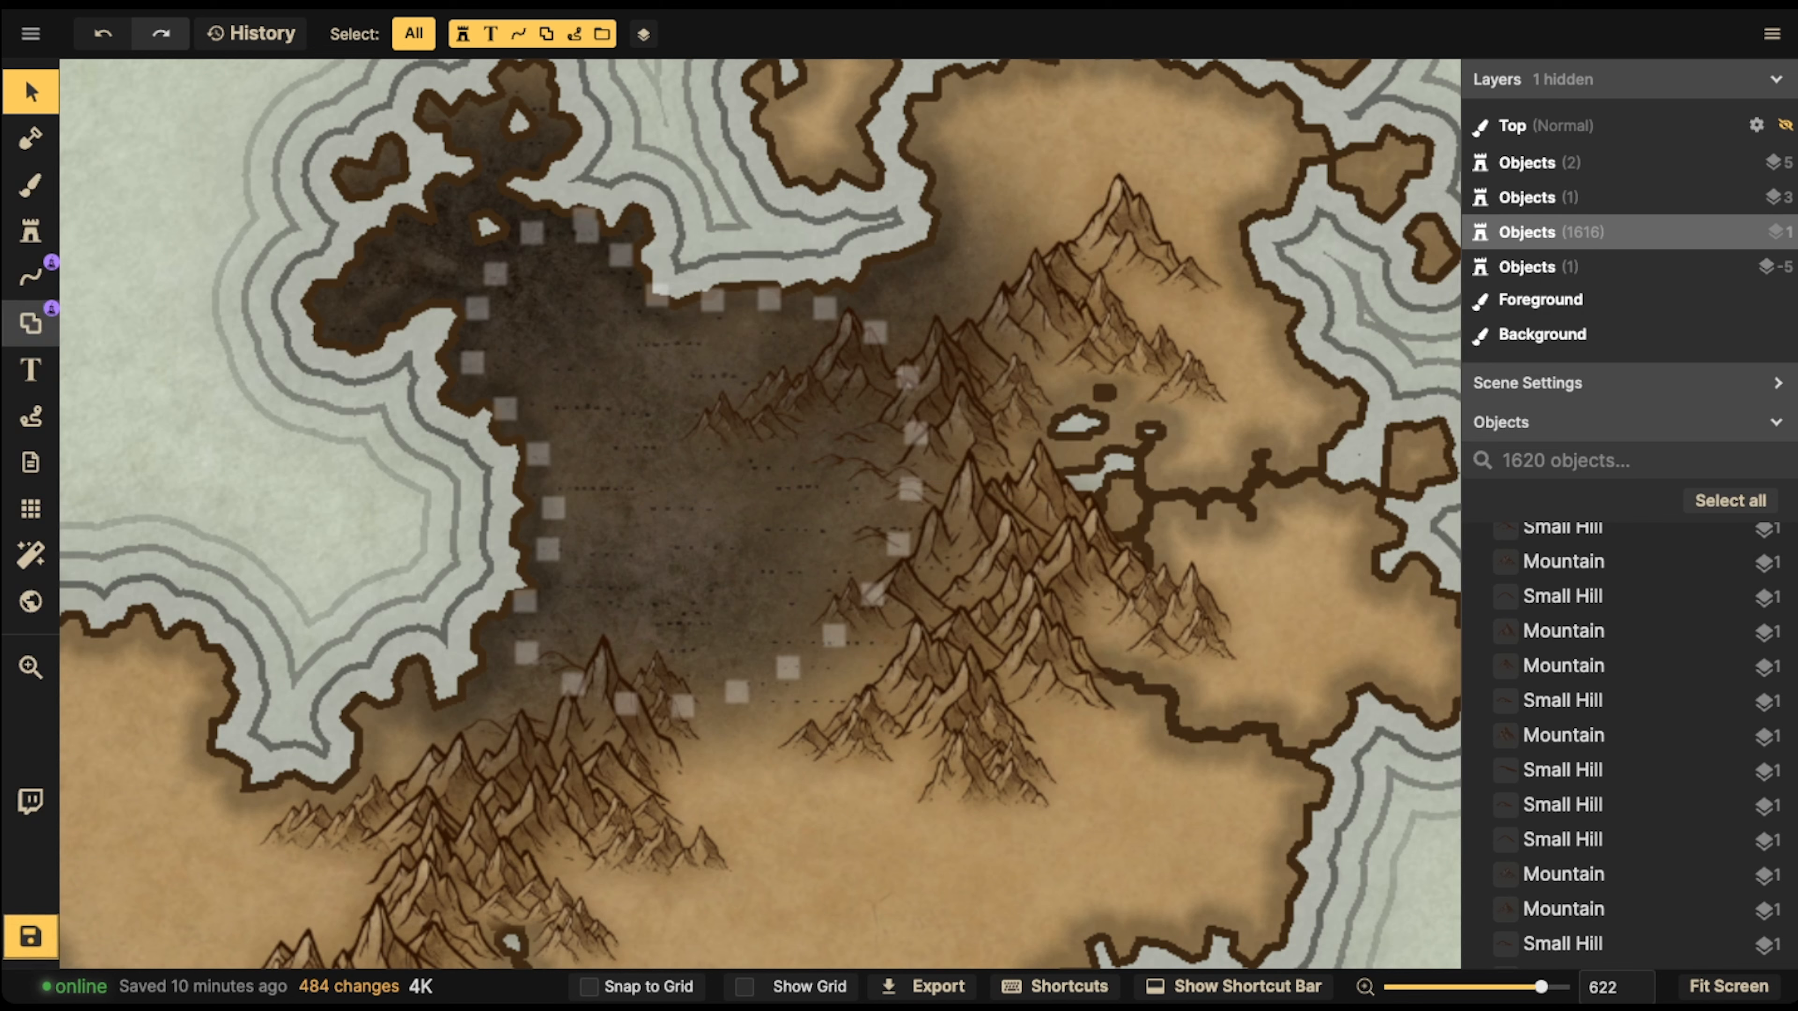
Find the Volcano stamp in the Parchment World pack and place it at scale 30 in the gap in the eastern mountain range
click(29, 231)
click(140, 273)
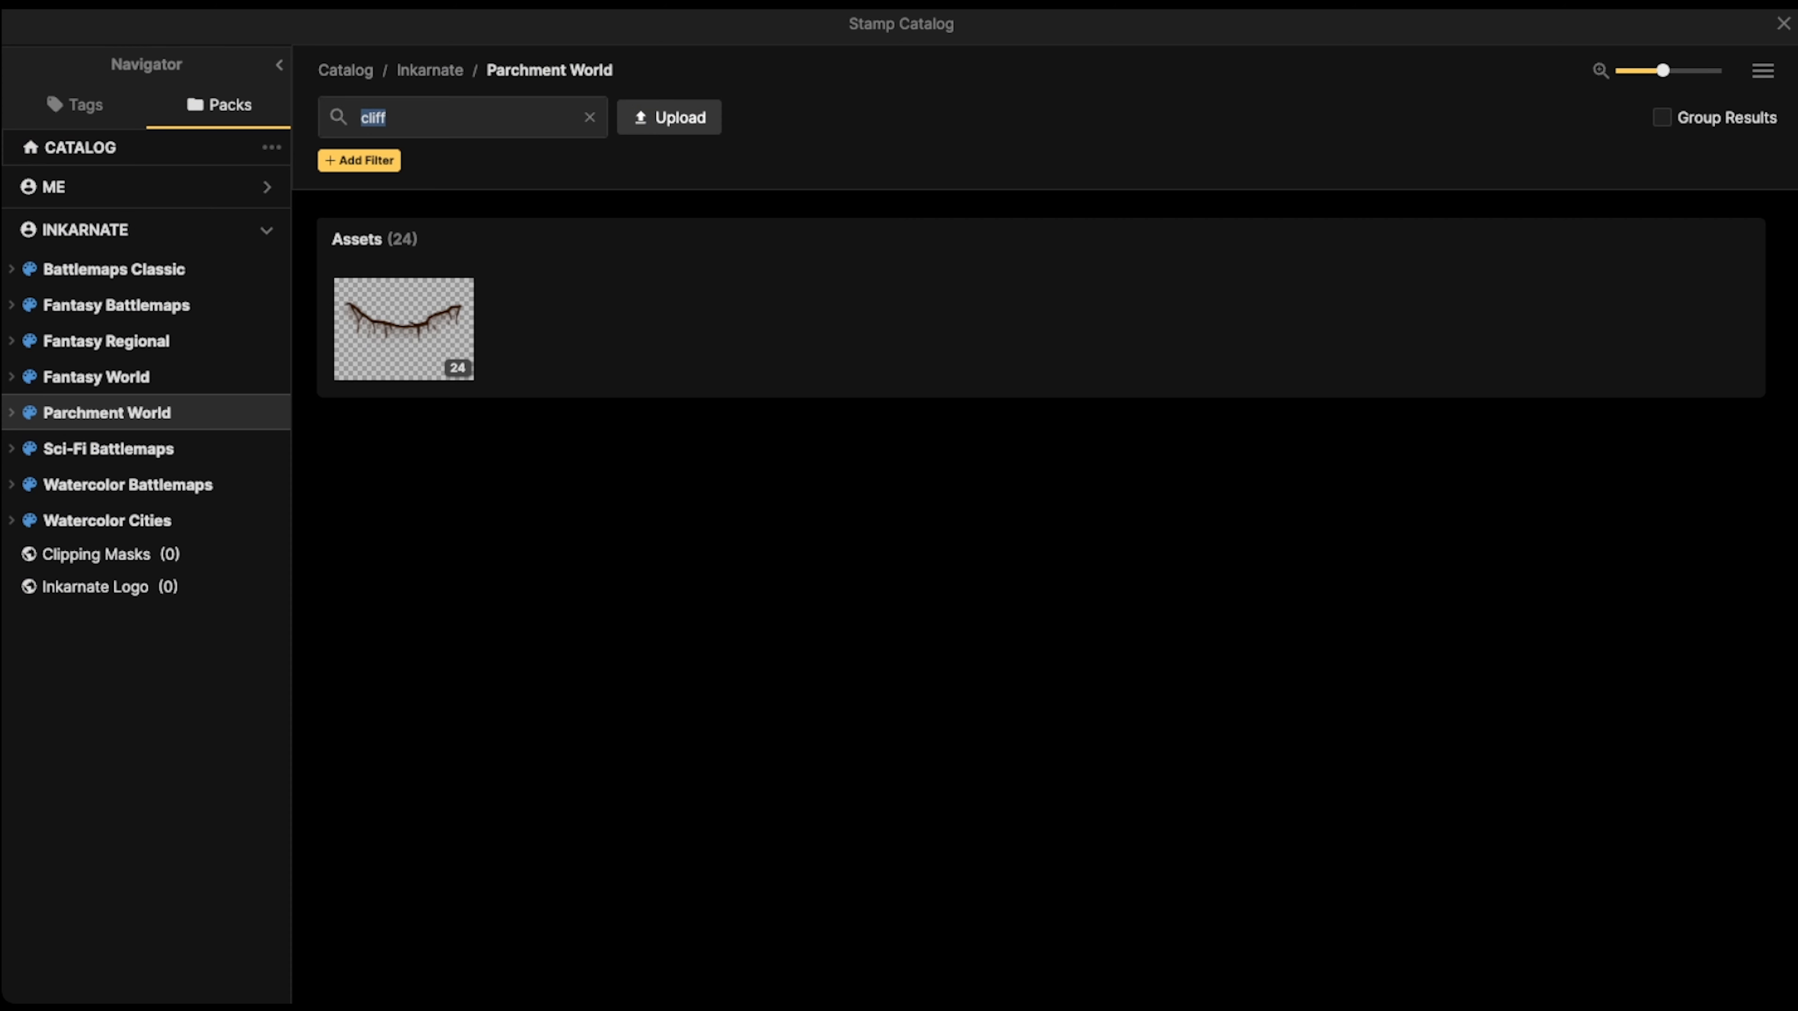
text(VOL)
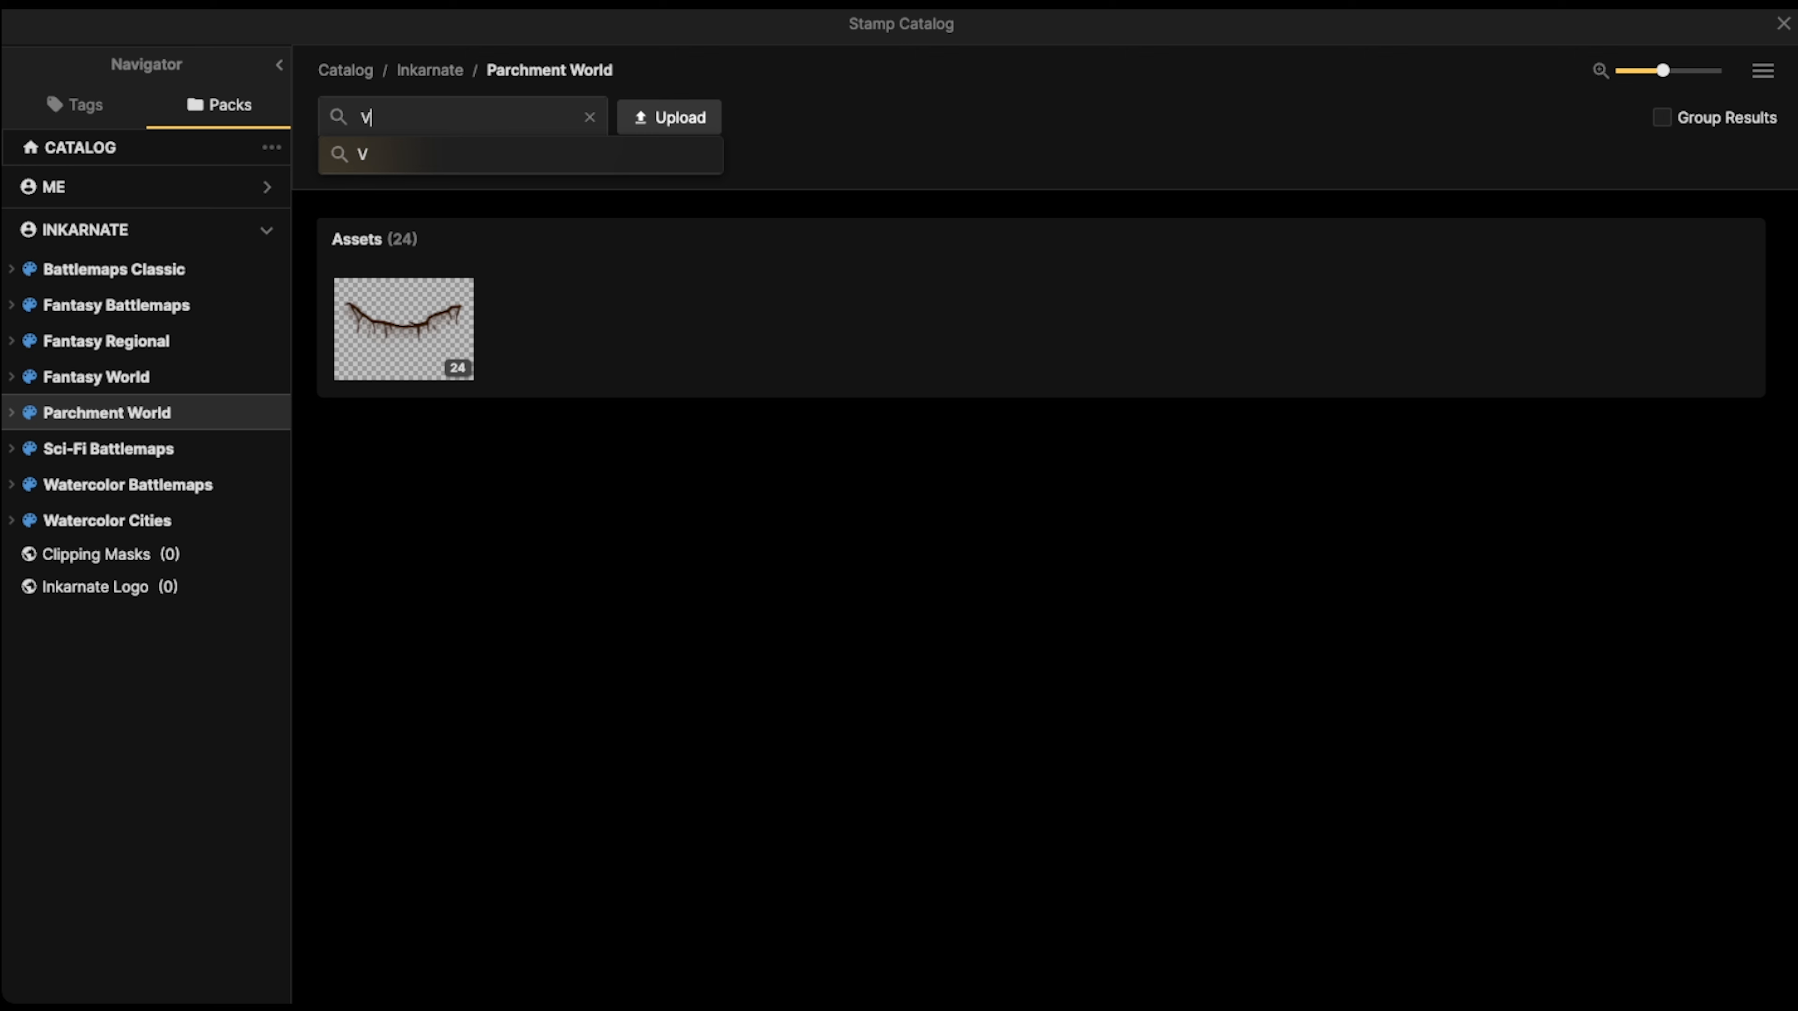
key(BackSpace)
text(v)
key(Return)
click(404, 329)
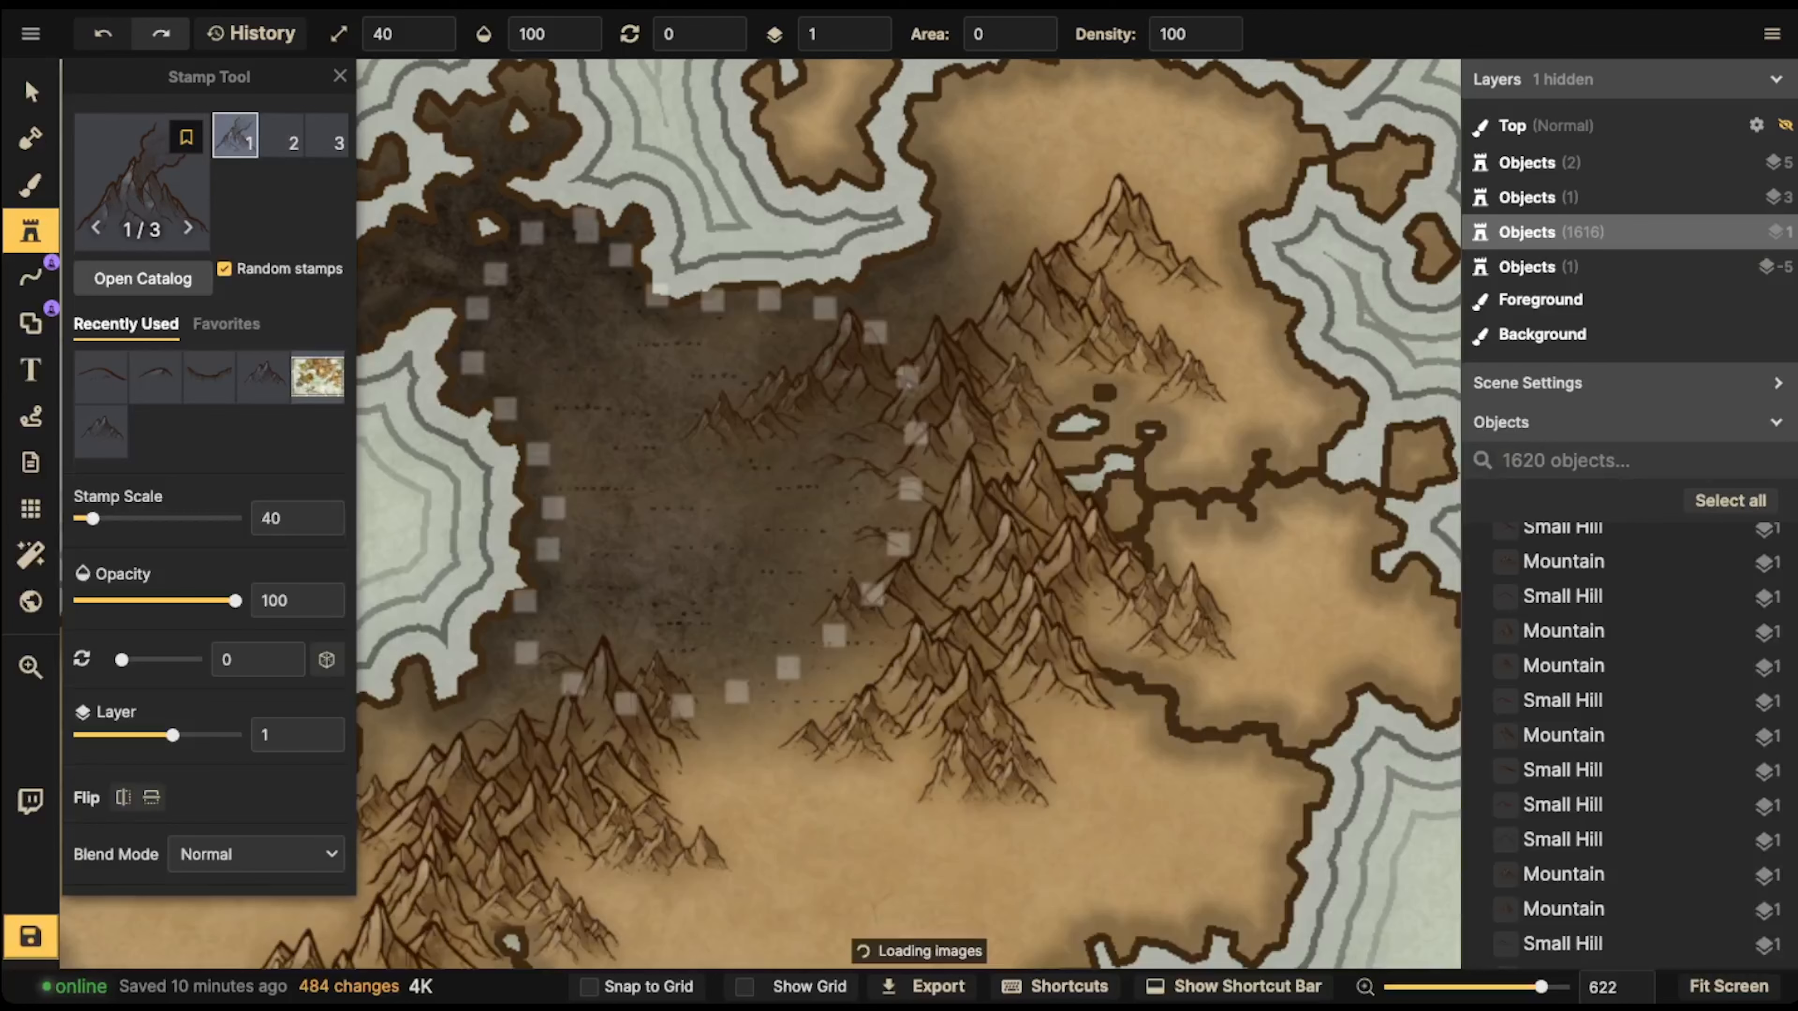
click(968, 447)
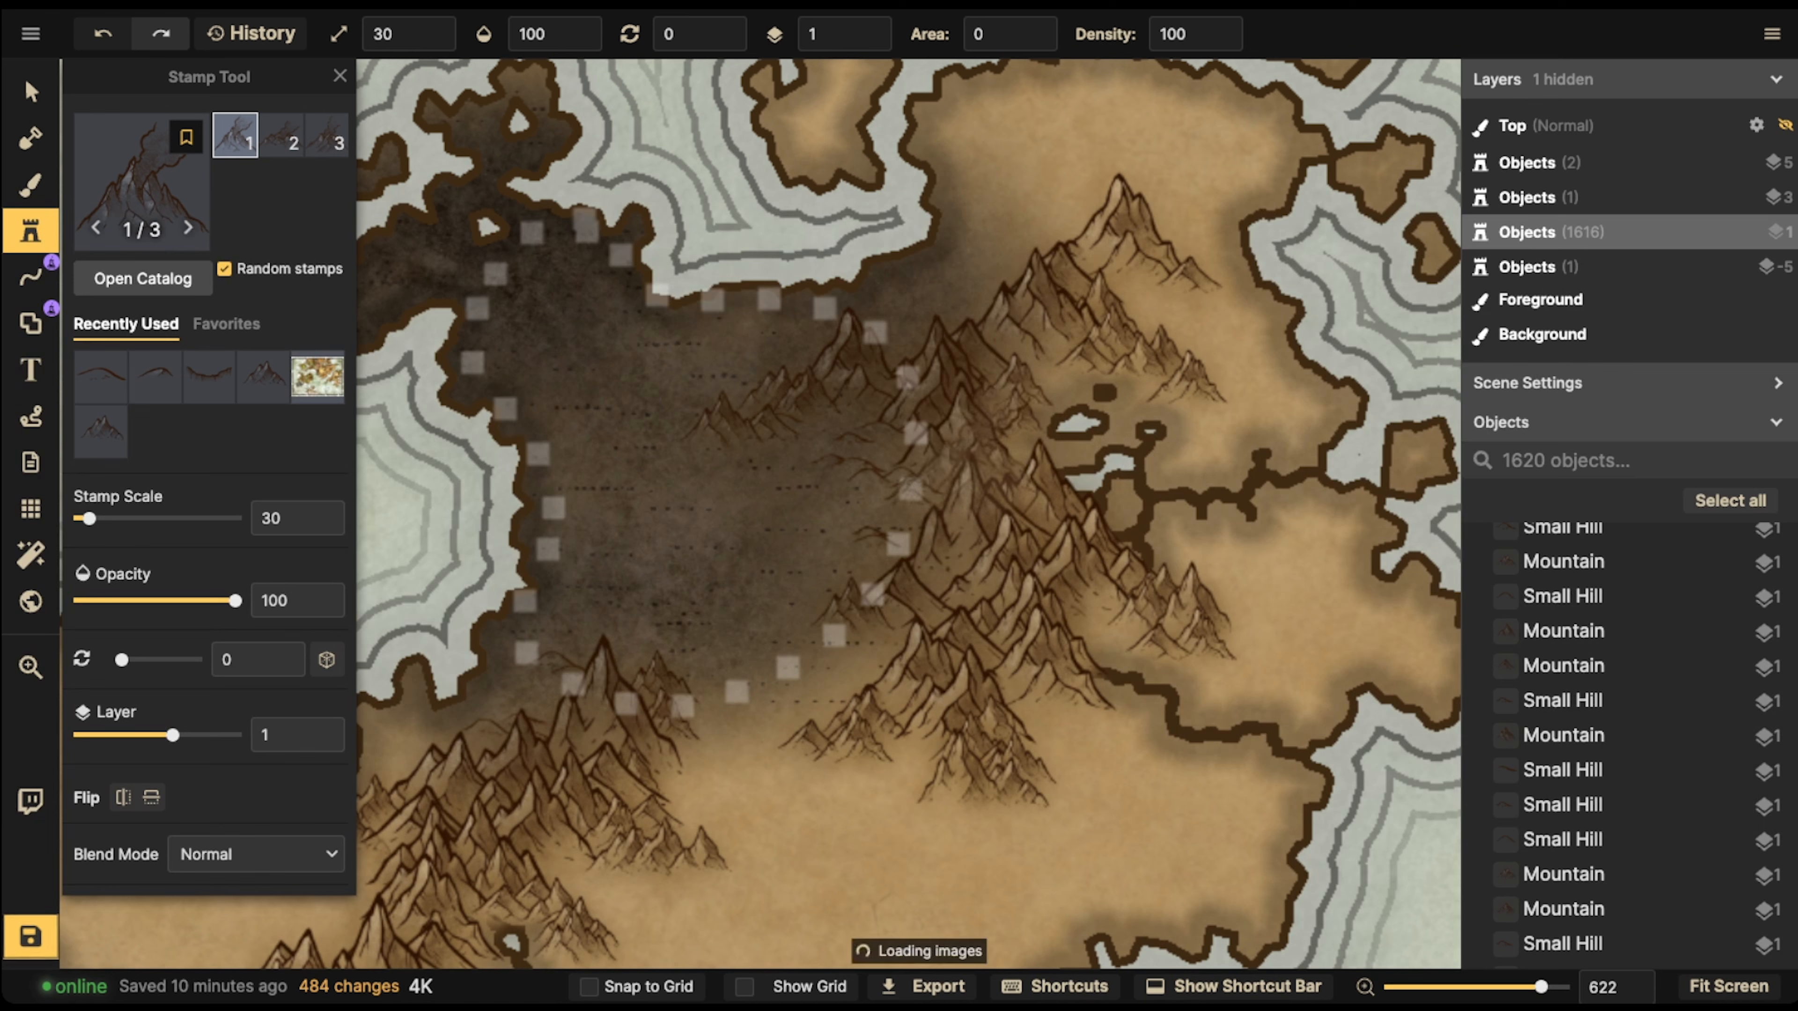
Enlarge the volcano to scale 40 and move it slightly north, keeping it on layer 1
click(31, 93)
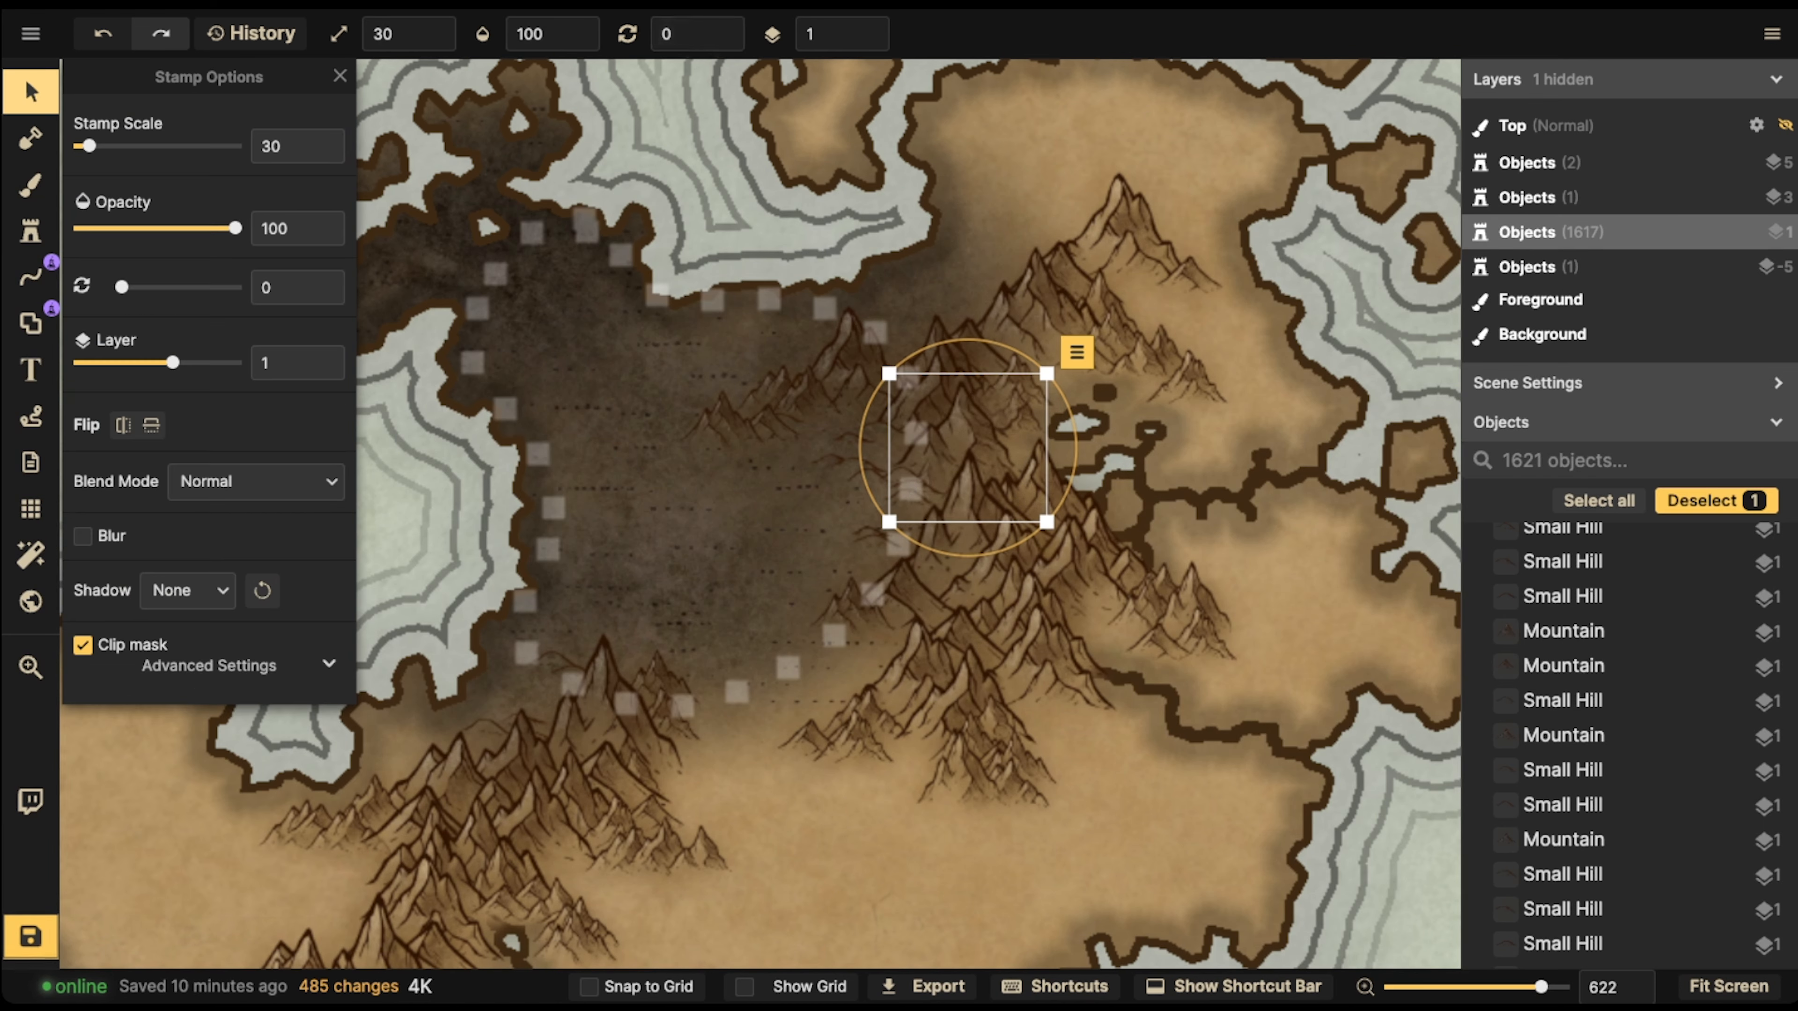
click(876, 29)
drag(889, 373, 863, 349)
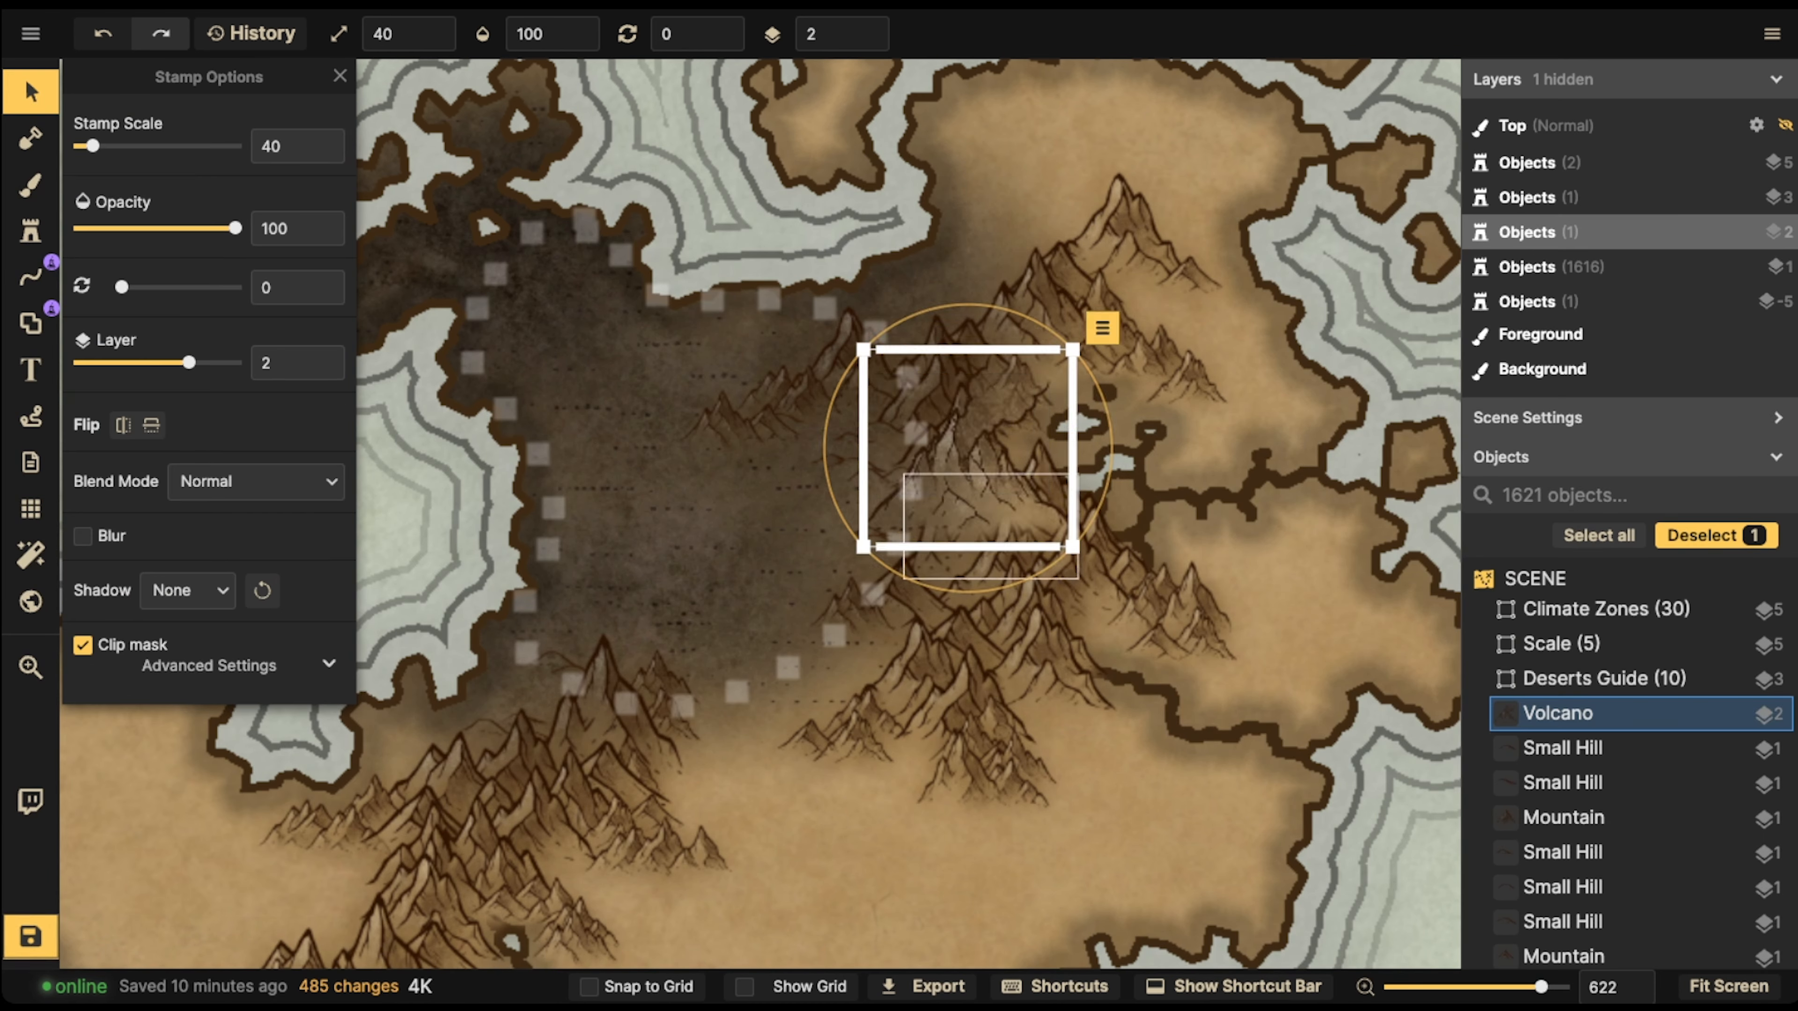
mouse_move(967, 448)
mouse_down()
mouse_move(982, 422)
mouse_move(1026, 417)
mouse_move(979, 390)
mouse_move(995, 419)
mouse_move(965, 418)
mouse_up()
click(867, 40)
key(Delete)
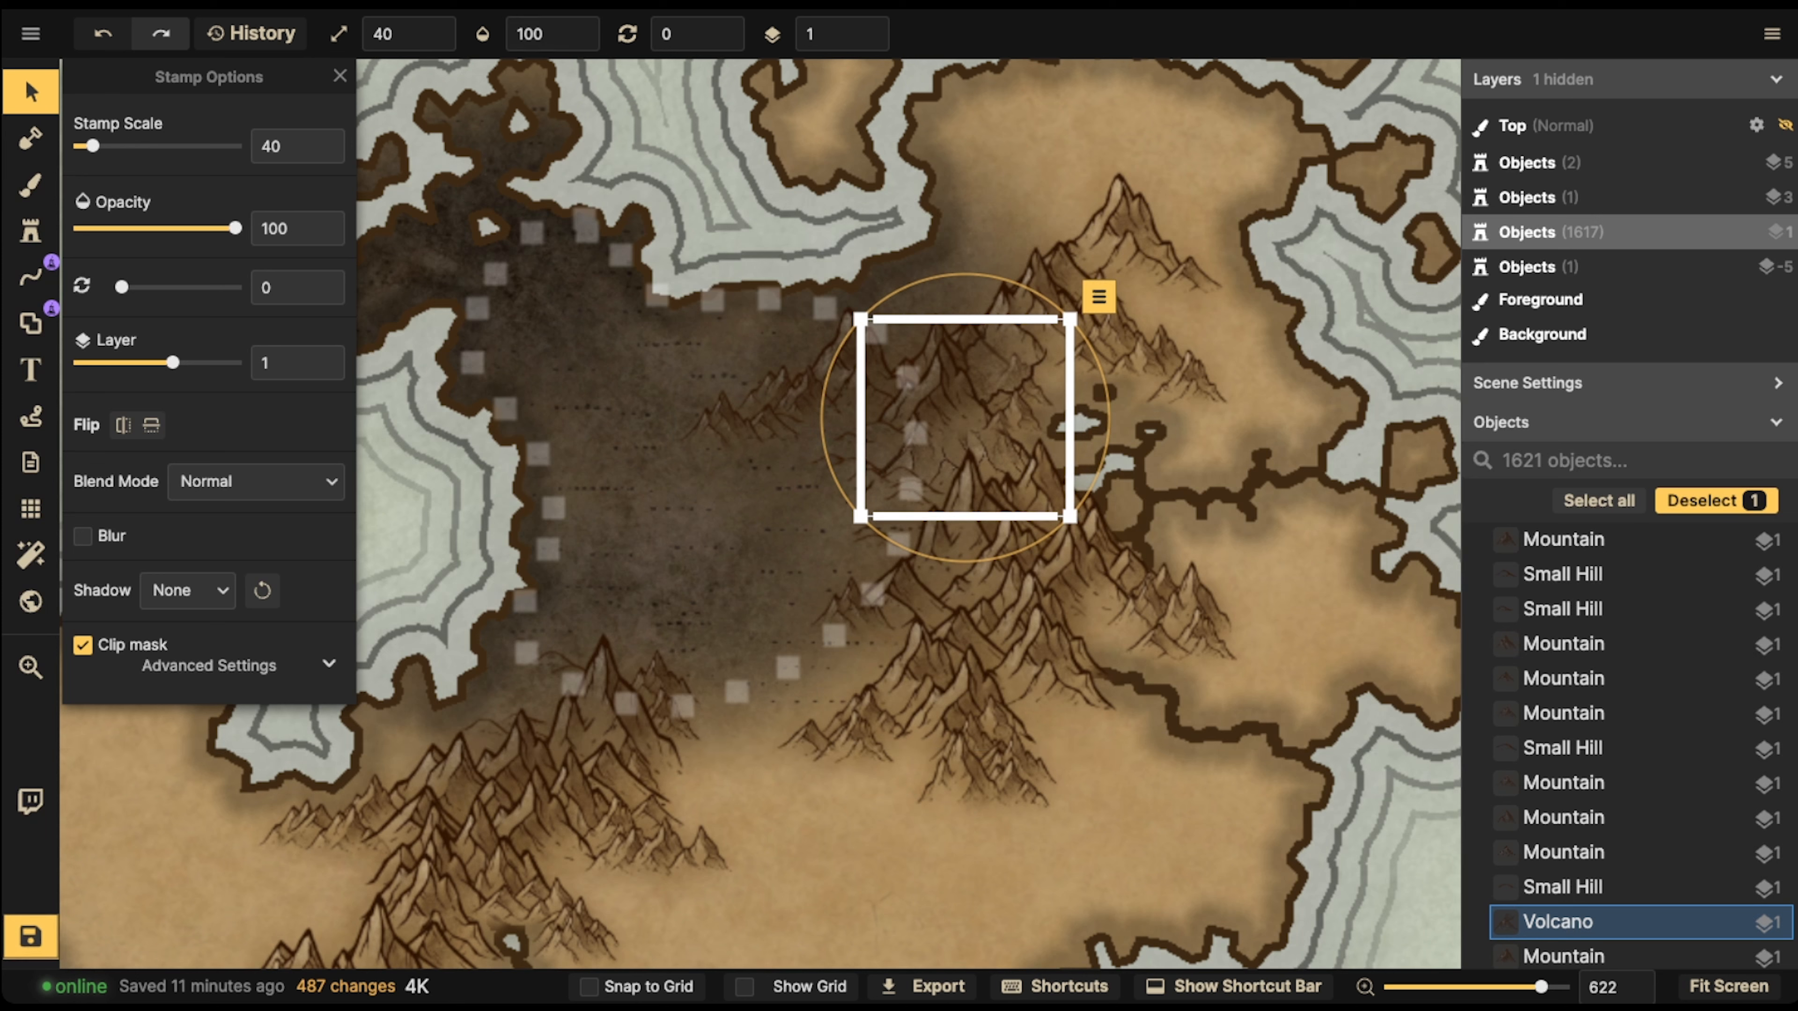
Flip the volcano horizontally and fit it slightly further west, behind the neighbouring mountains
key(f)
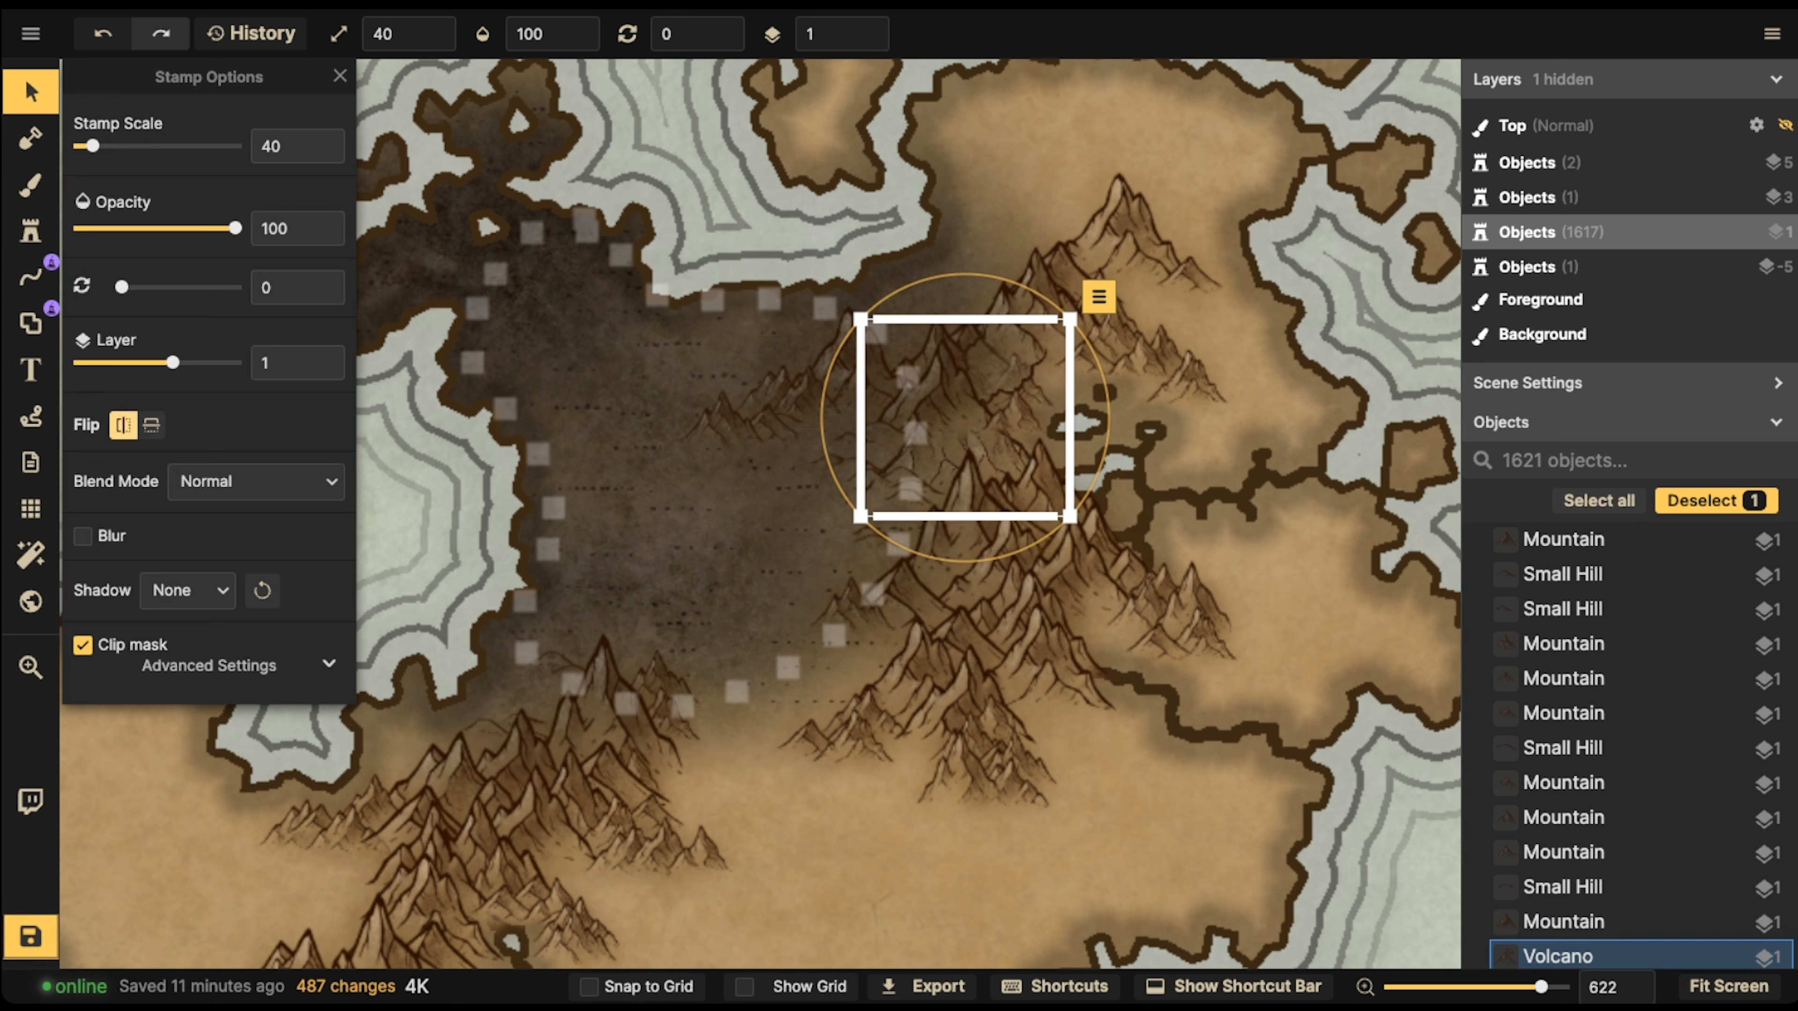
drag(1007, 415, 989, 422)
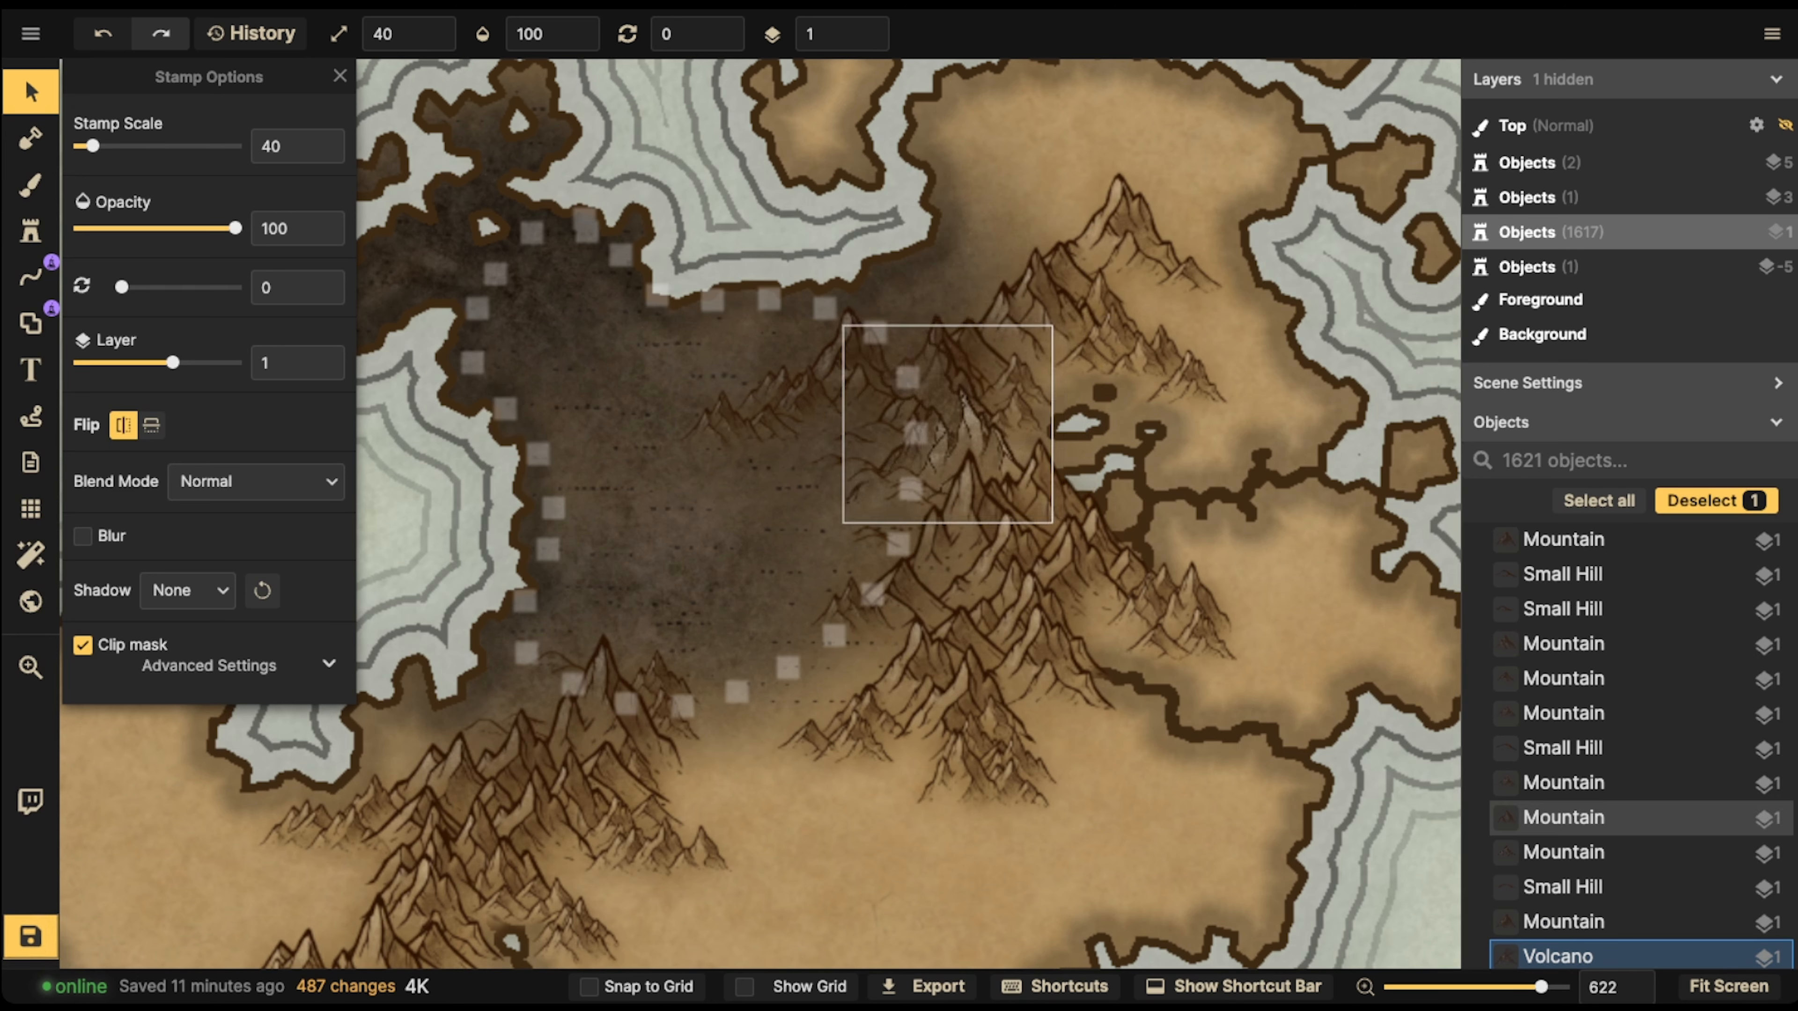
key(Escape)
drag(904, 478, 920, 520)
key(Escape)
click(938, 411)
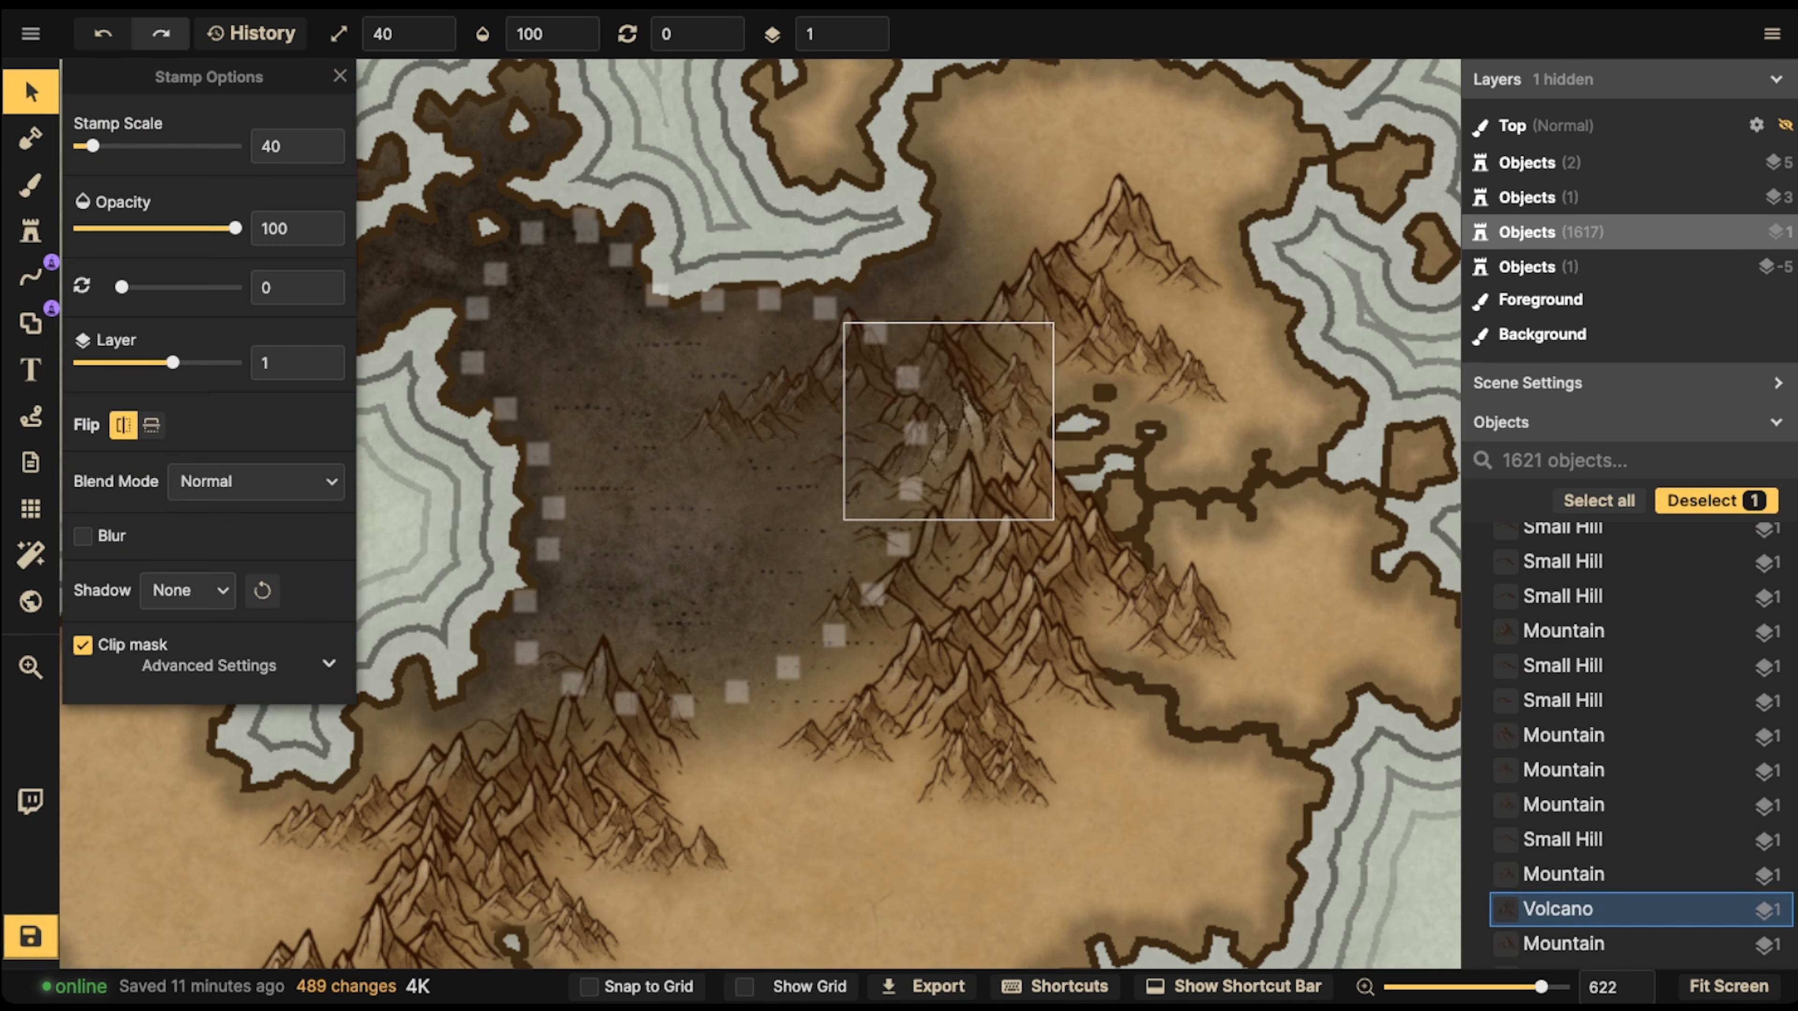
key(Delete)
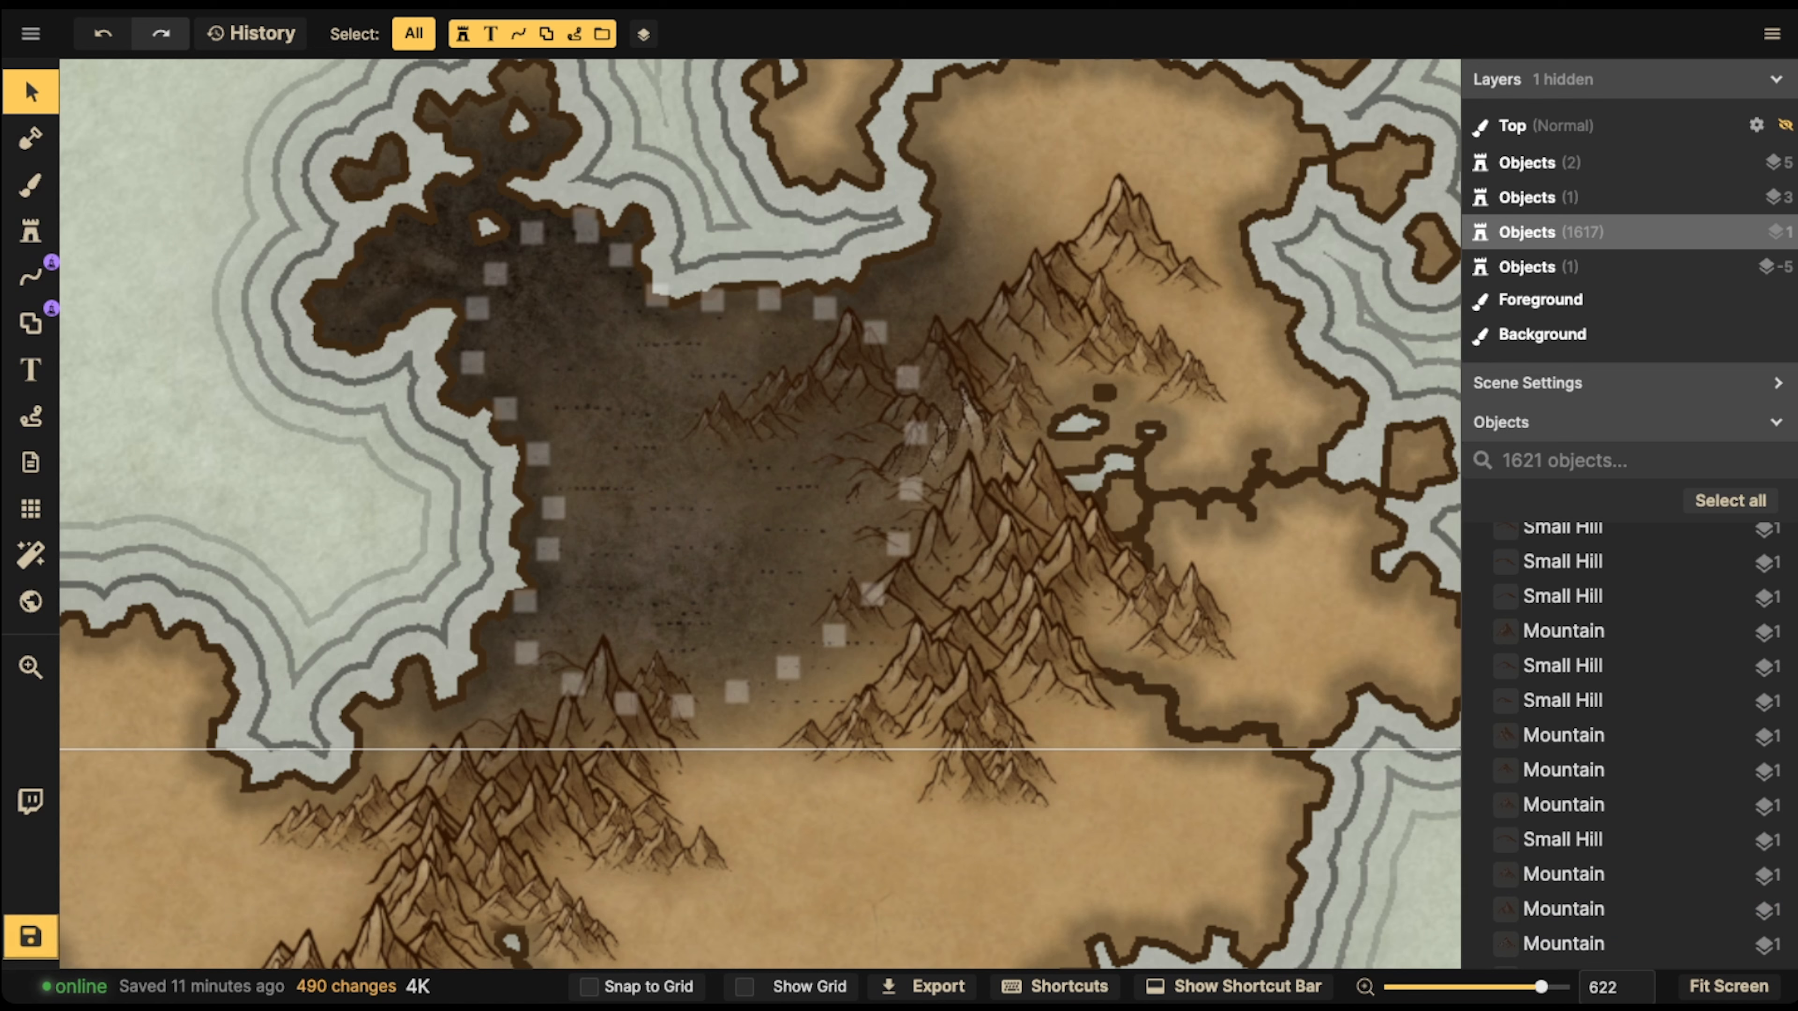
click(948, 422)
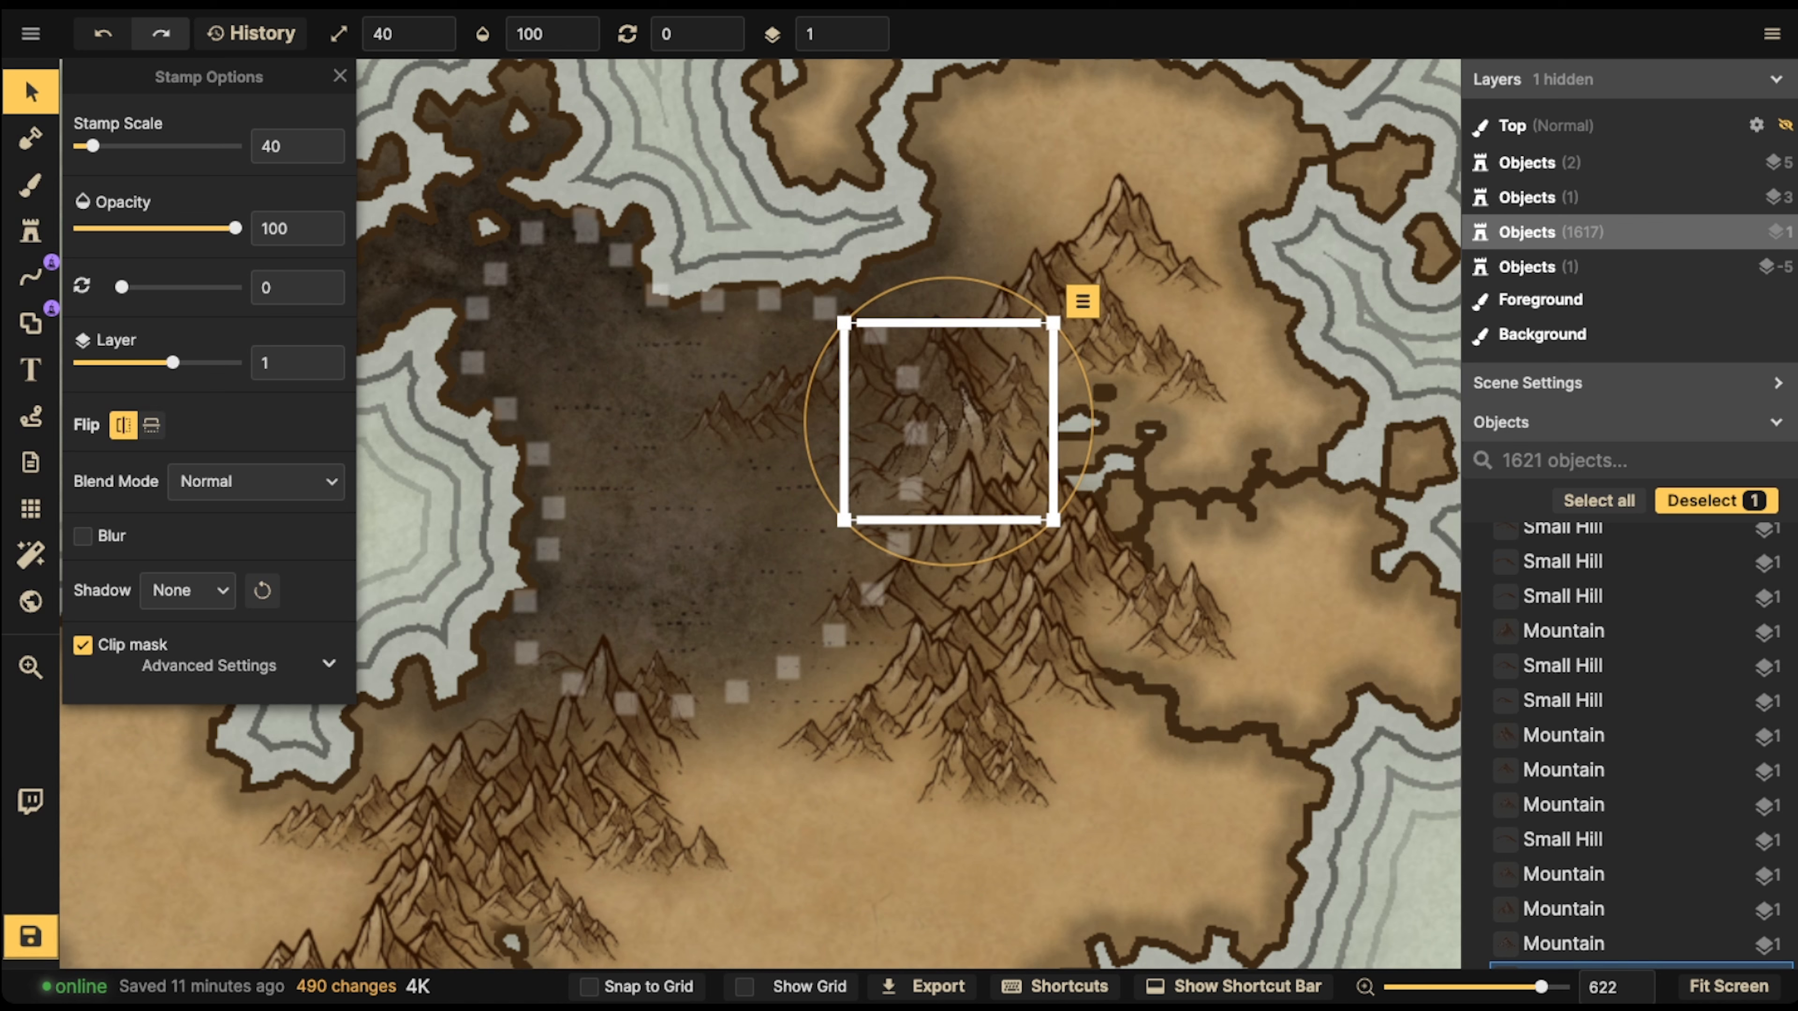
click(340, 76)
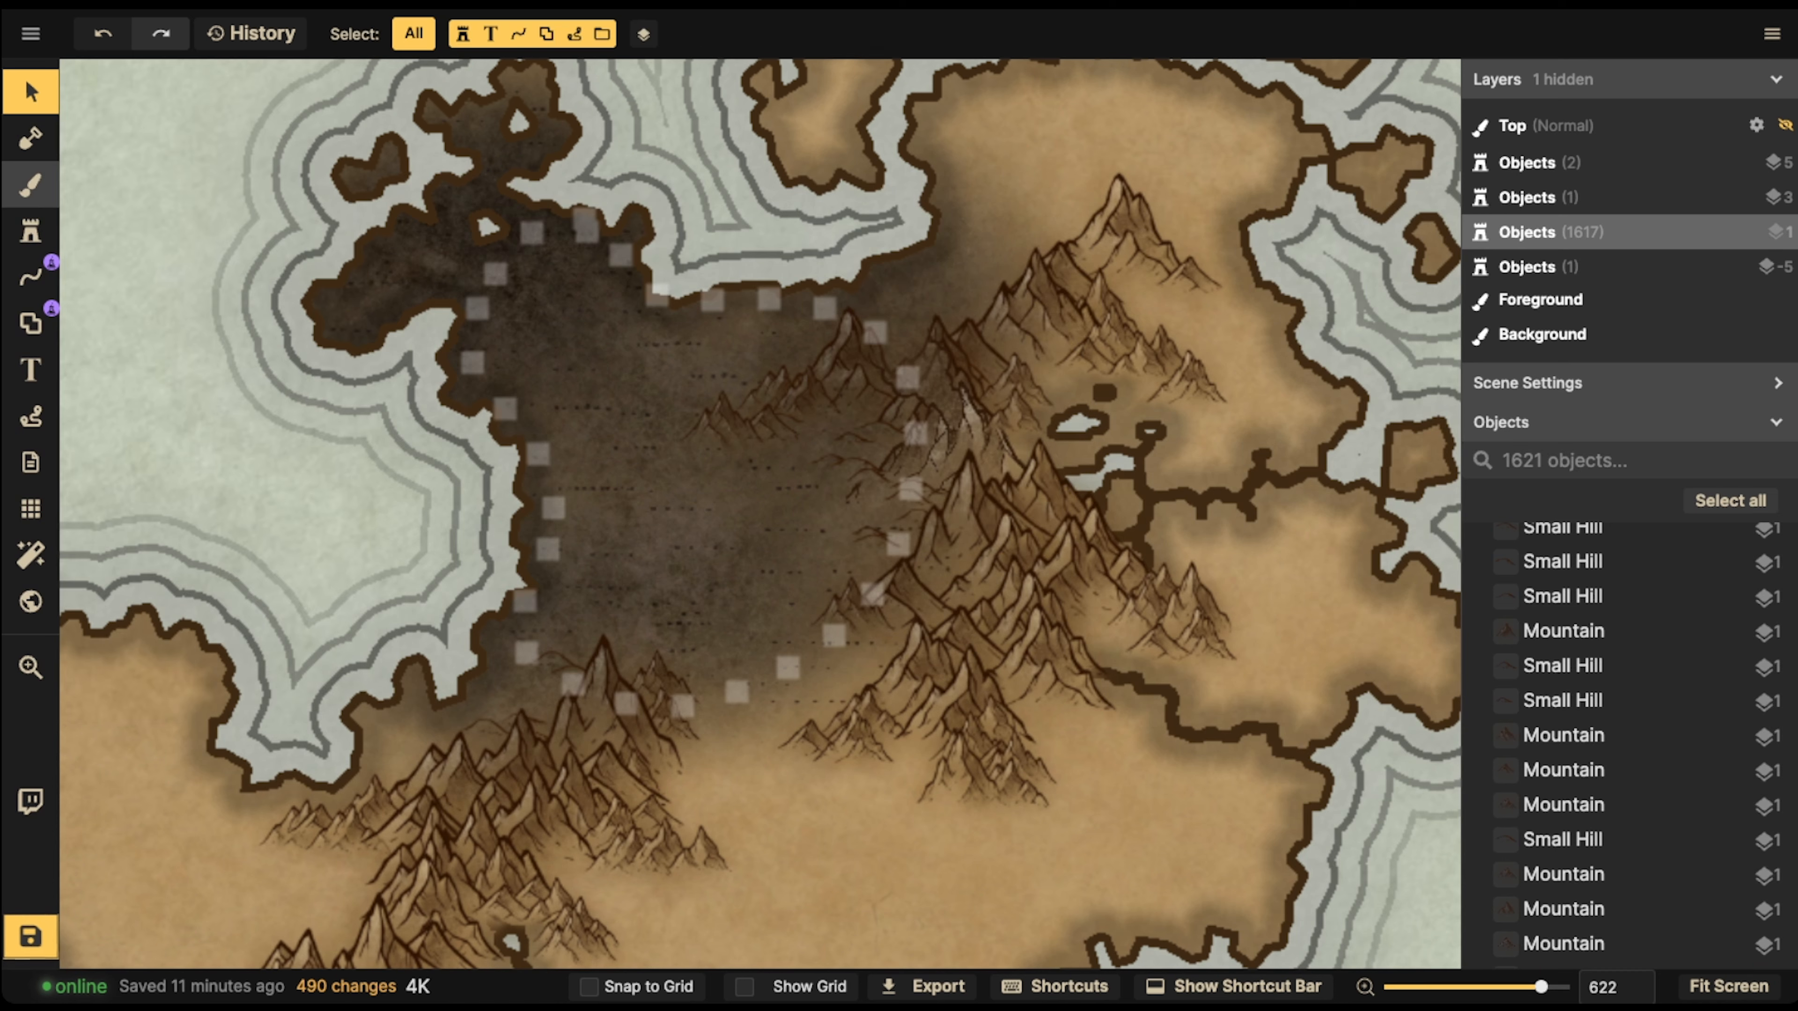
Darken the volcanic desert and its northwestern headland with another pass of the Dark Grey Land brush
click(31, 184)
mouse_move(643, 390)
mouse_down()
mouse_move(627, 365)
mouse_move(770, 558)
mouse_move(738, 619)
mouse_move(510, 678)
mouse_move(762, 401)
mouse_move(510, 233)
mouse_move(662, 160)
mouse_move(963, 313)
mouse_move(1003, 361)
mouse_move(855, 480)
mouse_move(602, 301)
mouse_up()
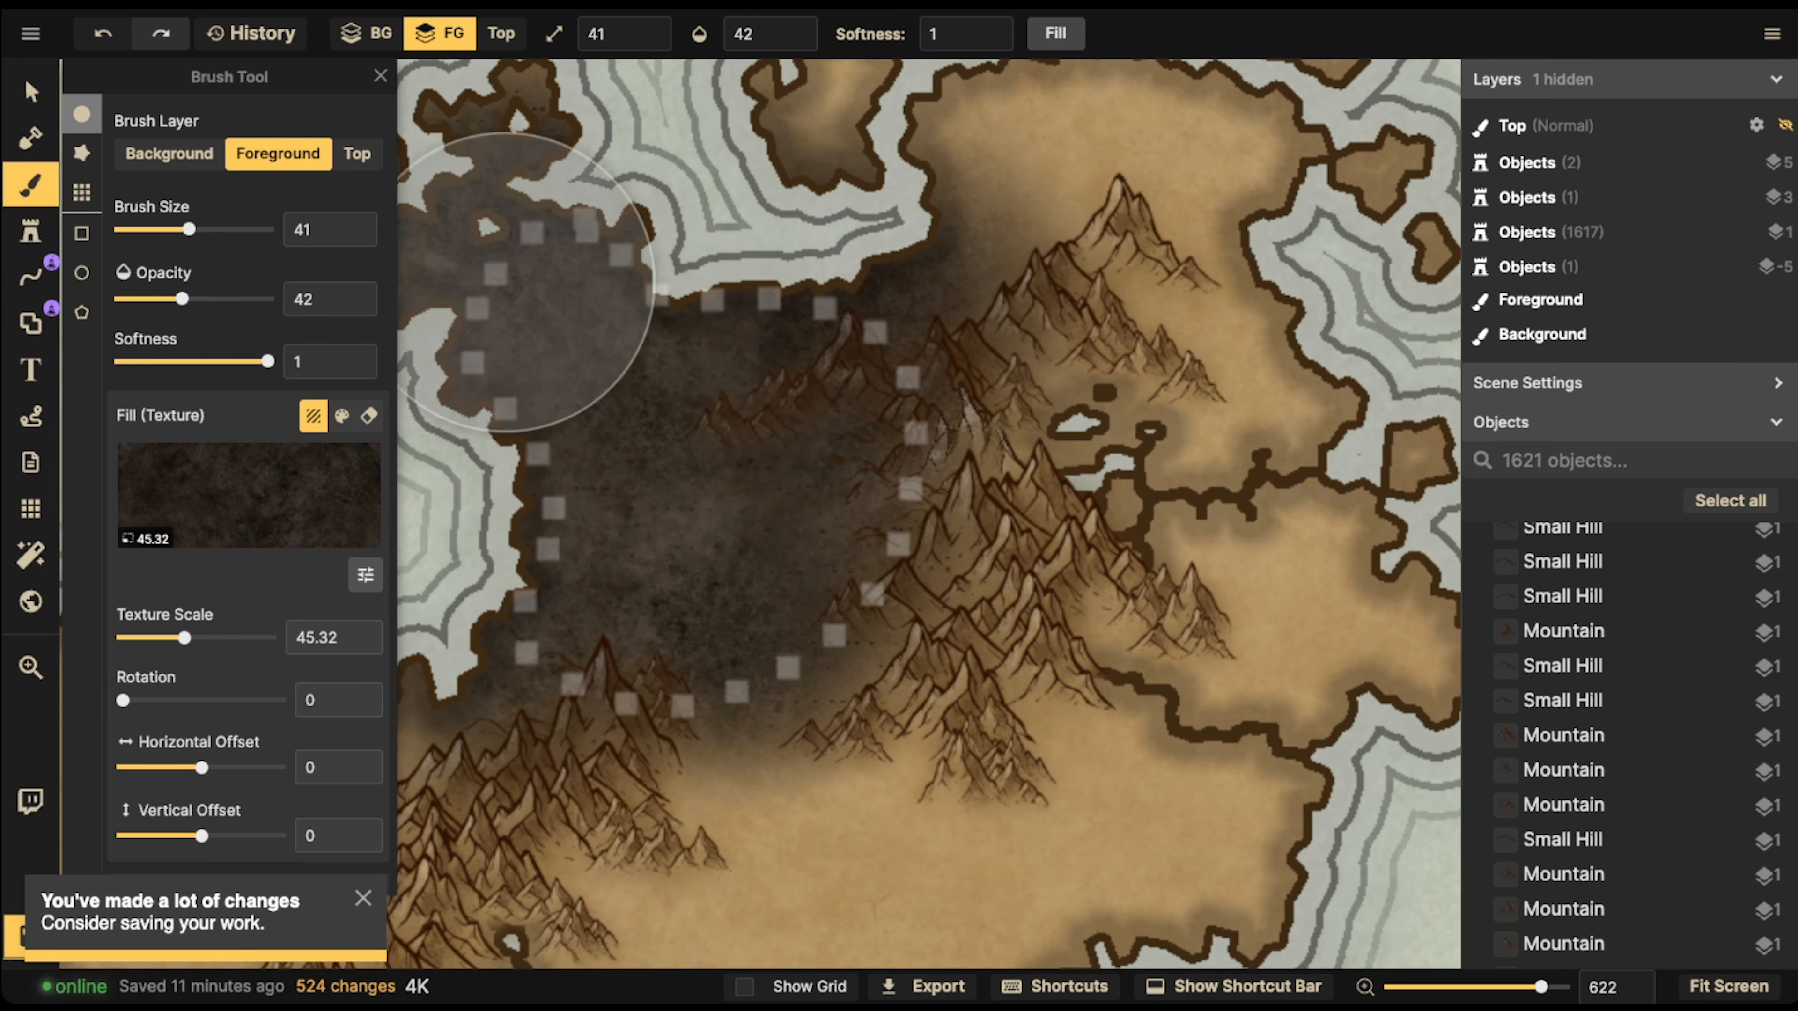
scroll(742, 401, down, 5)
Check the dark desert against the surrounding islands and save the map
click(31, 92)
scroll(566, 386, down, 2)
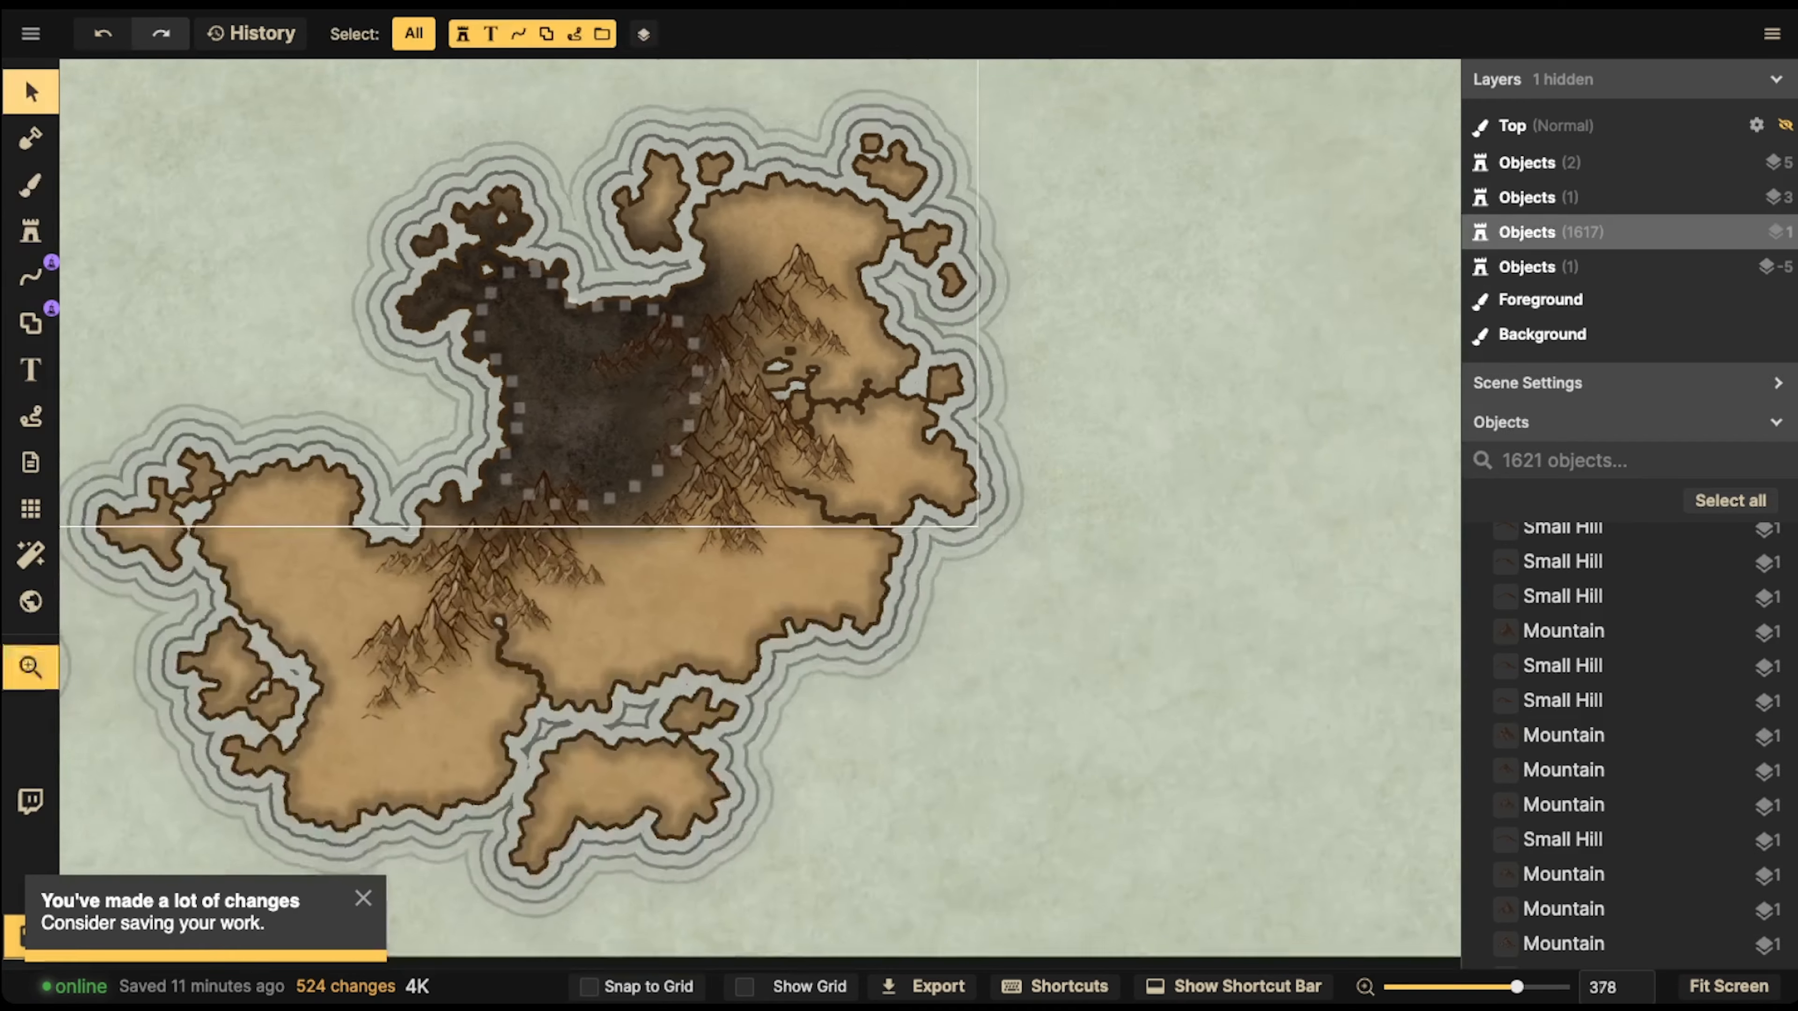
drag(566, 385, 727, 342)
scroll(370, 631, down, 5)
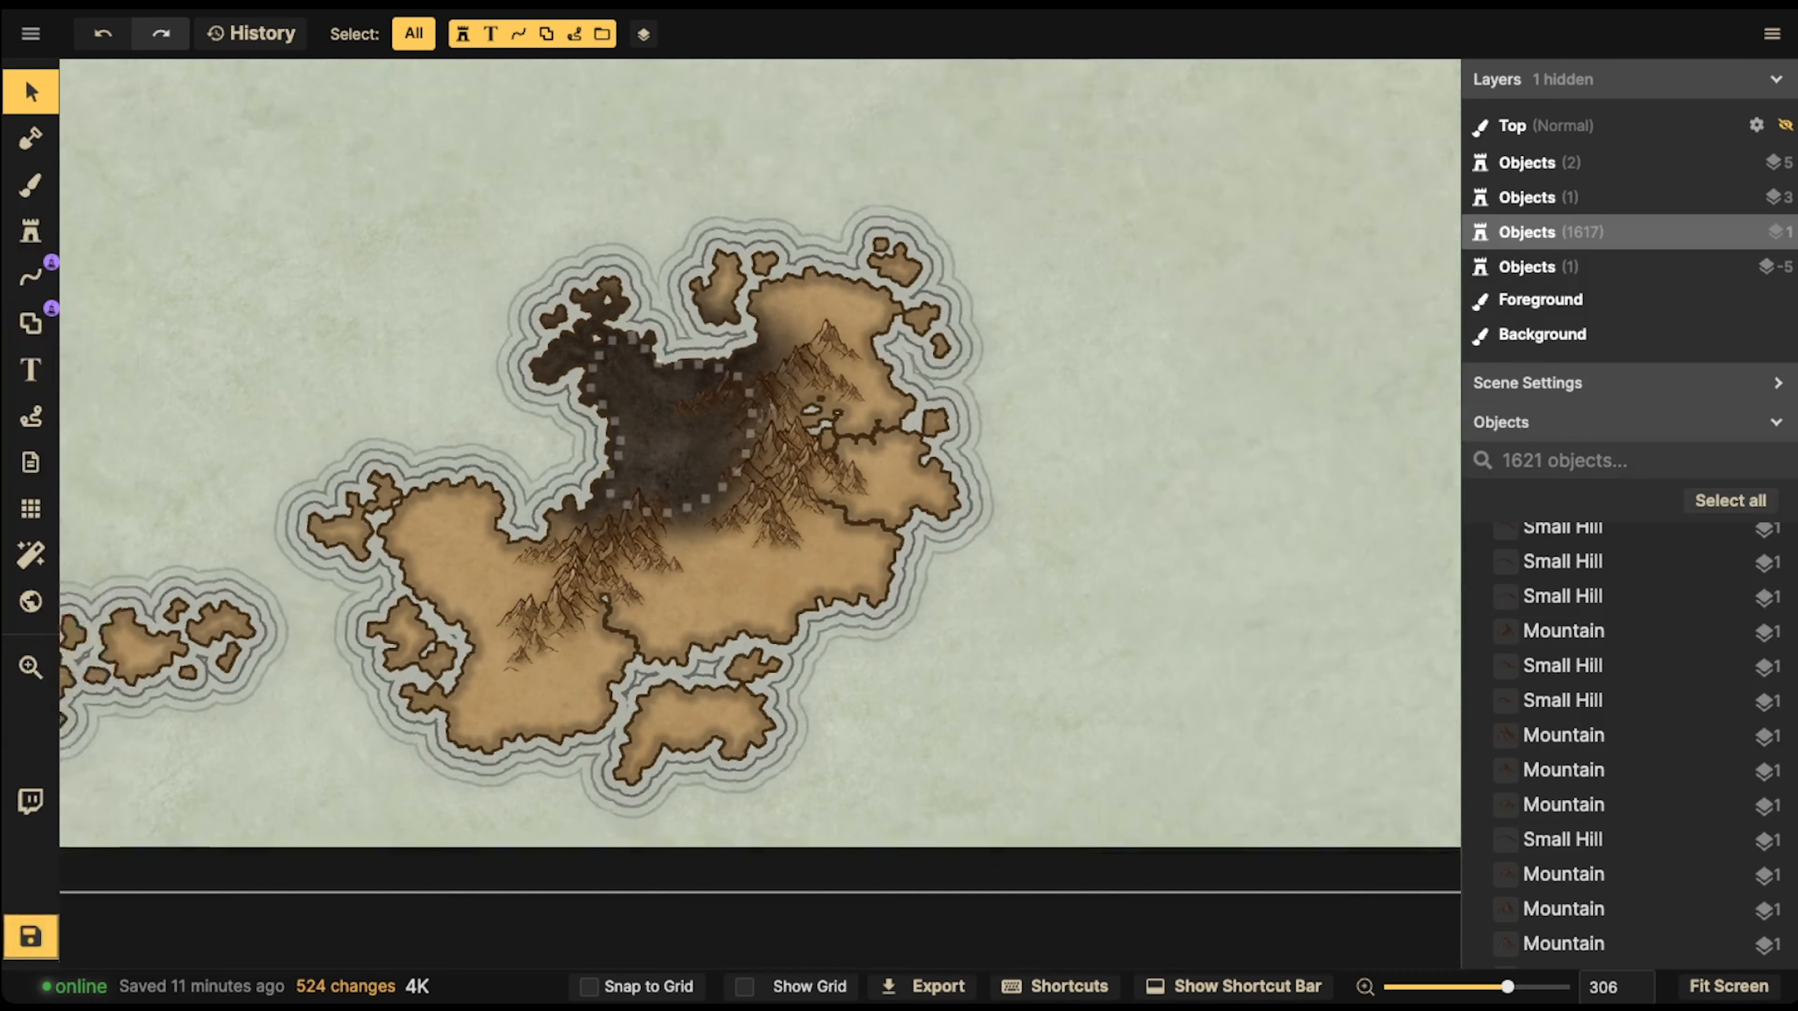
drag(370, 631, 722, 627)
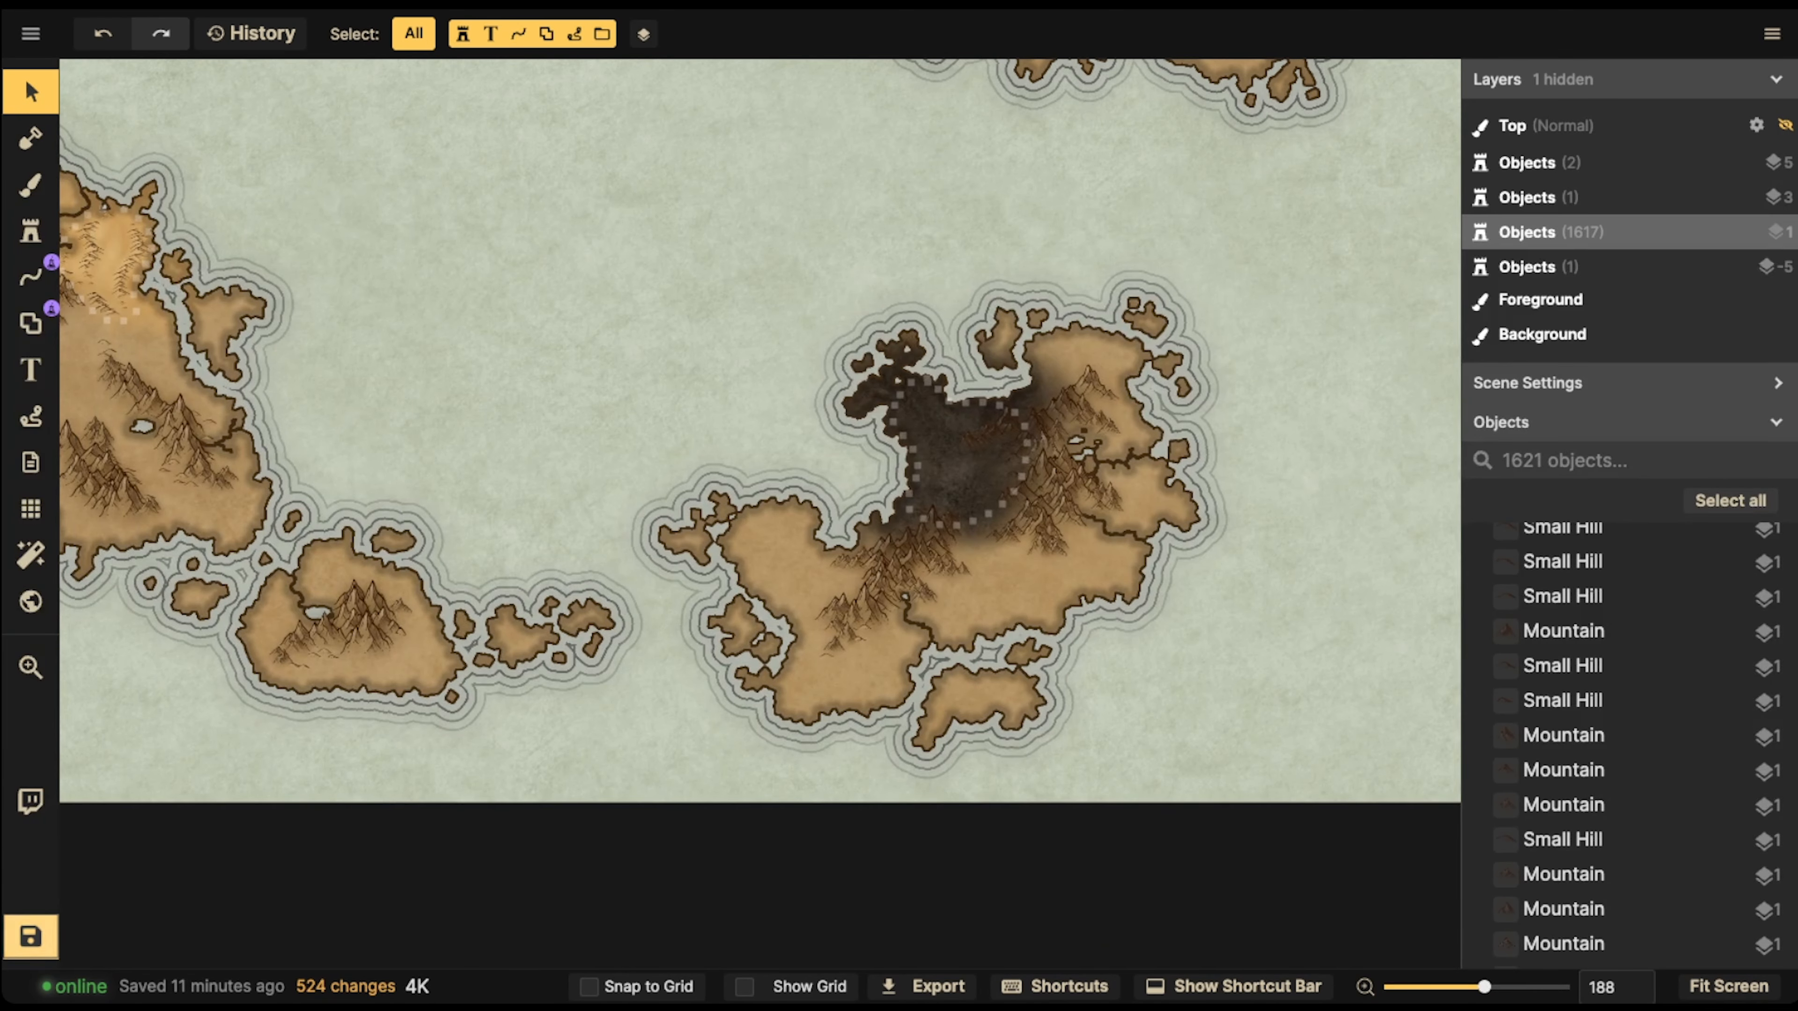
click(30, 936)
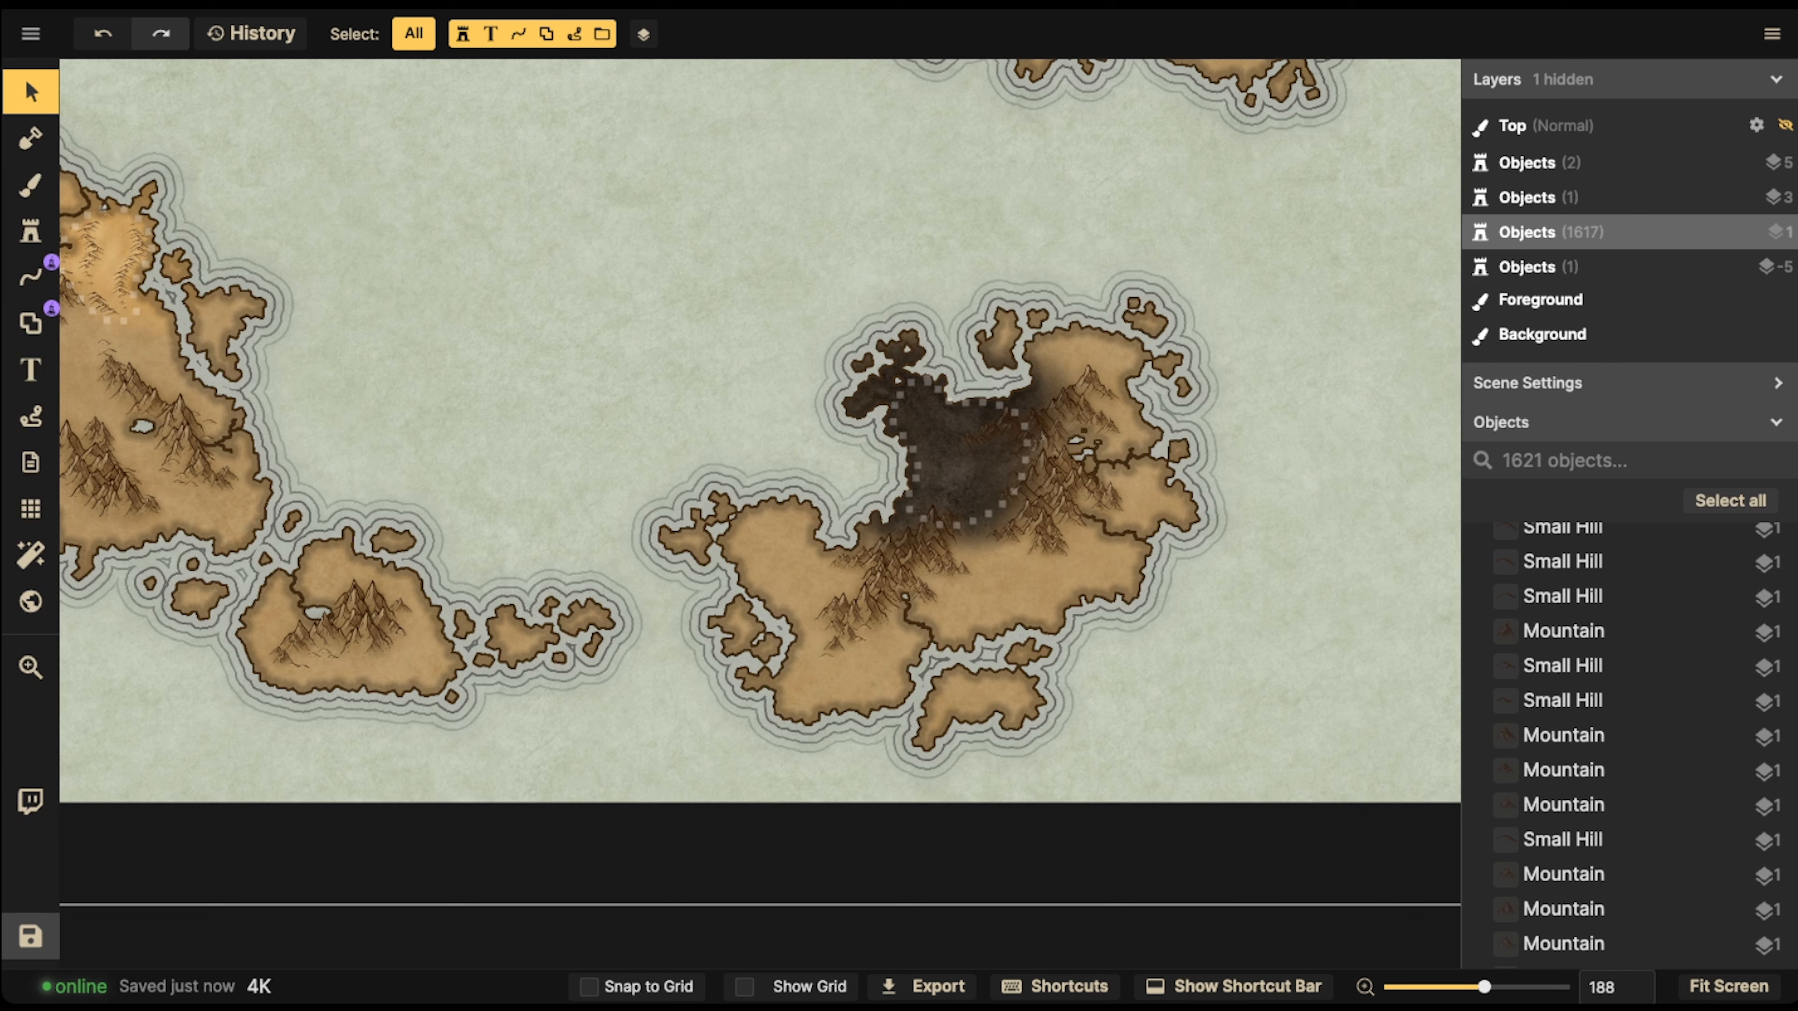
Bring the dotted desert east of the mountains on the southern peninsula into view
key(space)
drag(922, 227, 597, 803)
scroll(798, 434, up, 5)
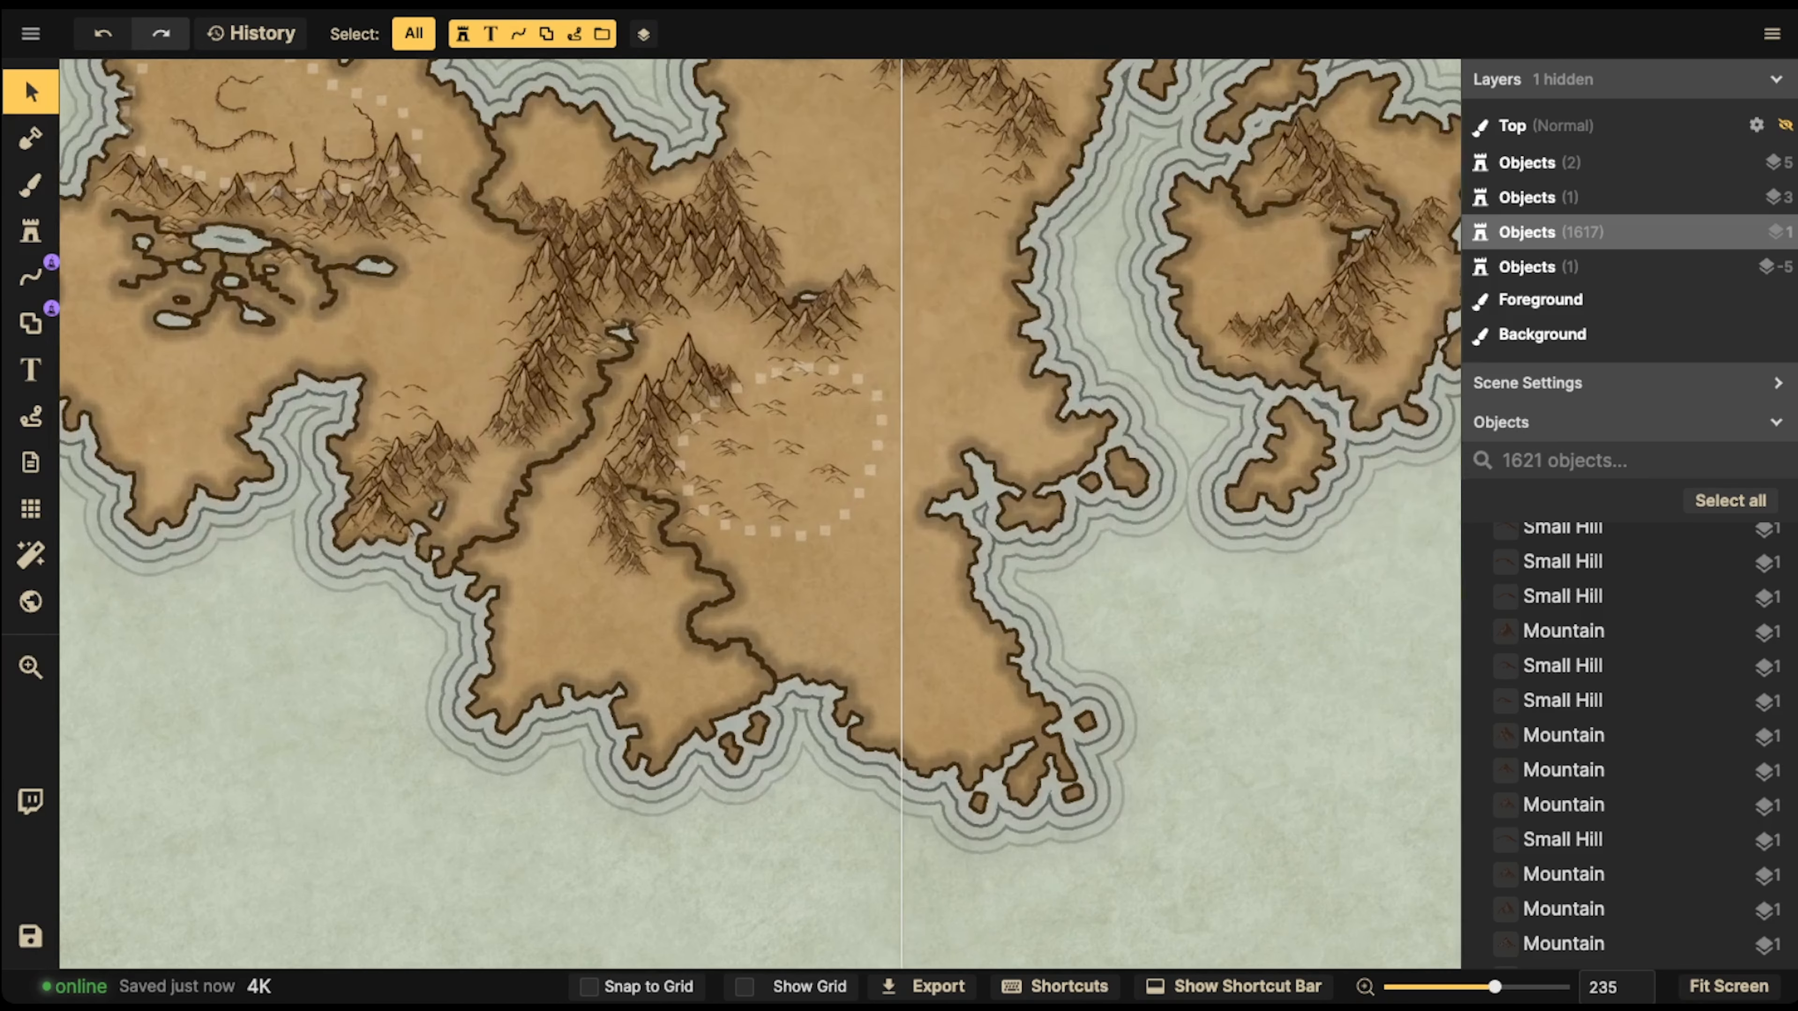
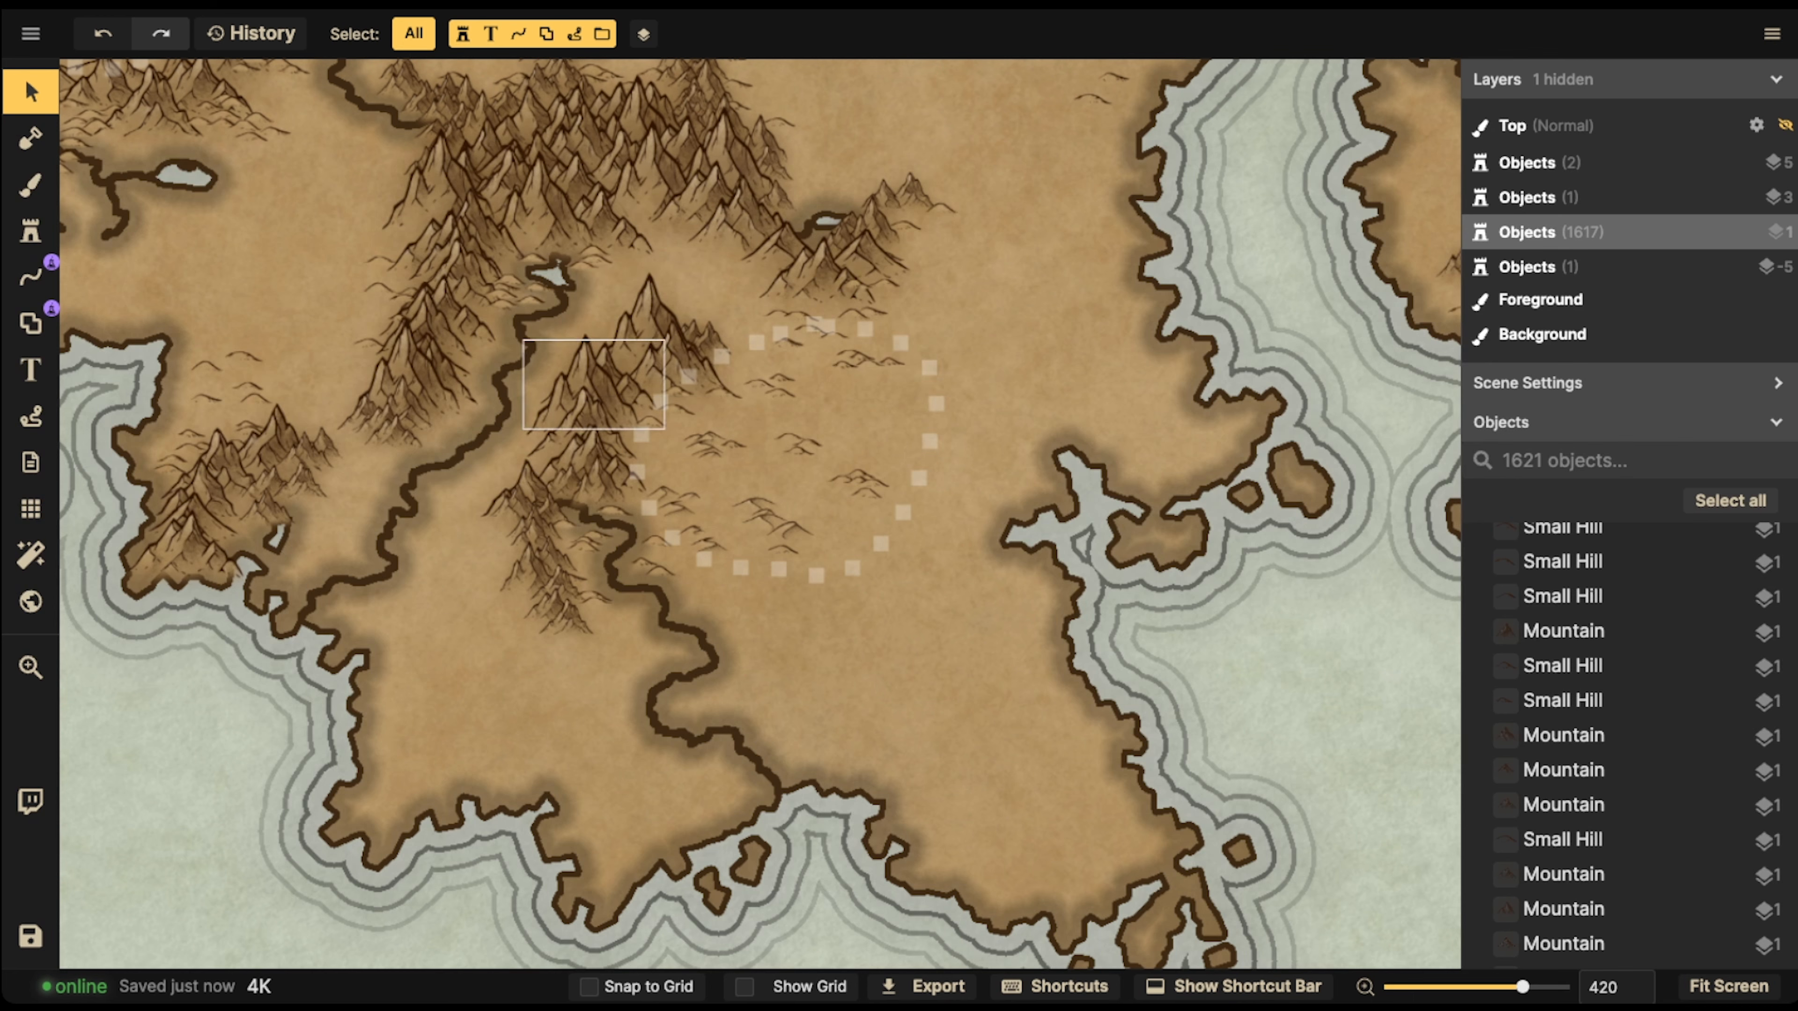
Paint the dotted desert east of the southern mountains on the foreground with the Dark Brown Land texture at 42 opacity
click(29, 185)
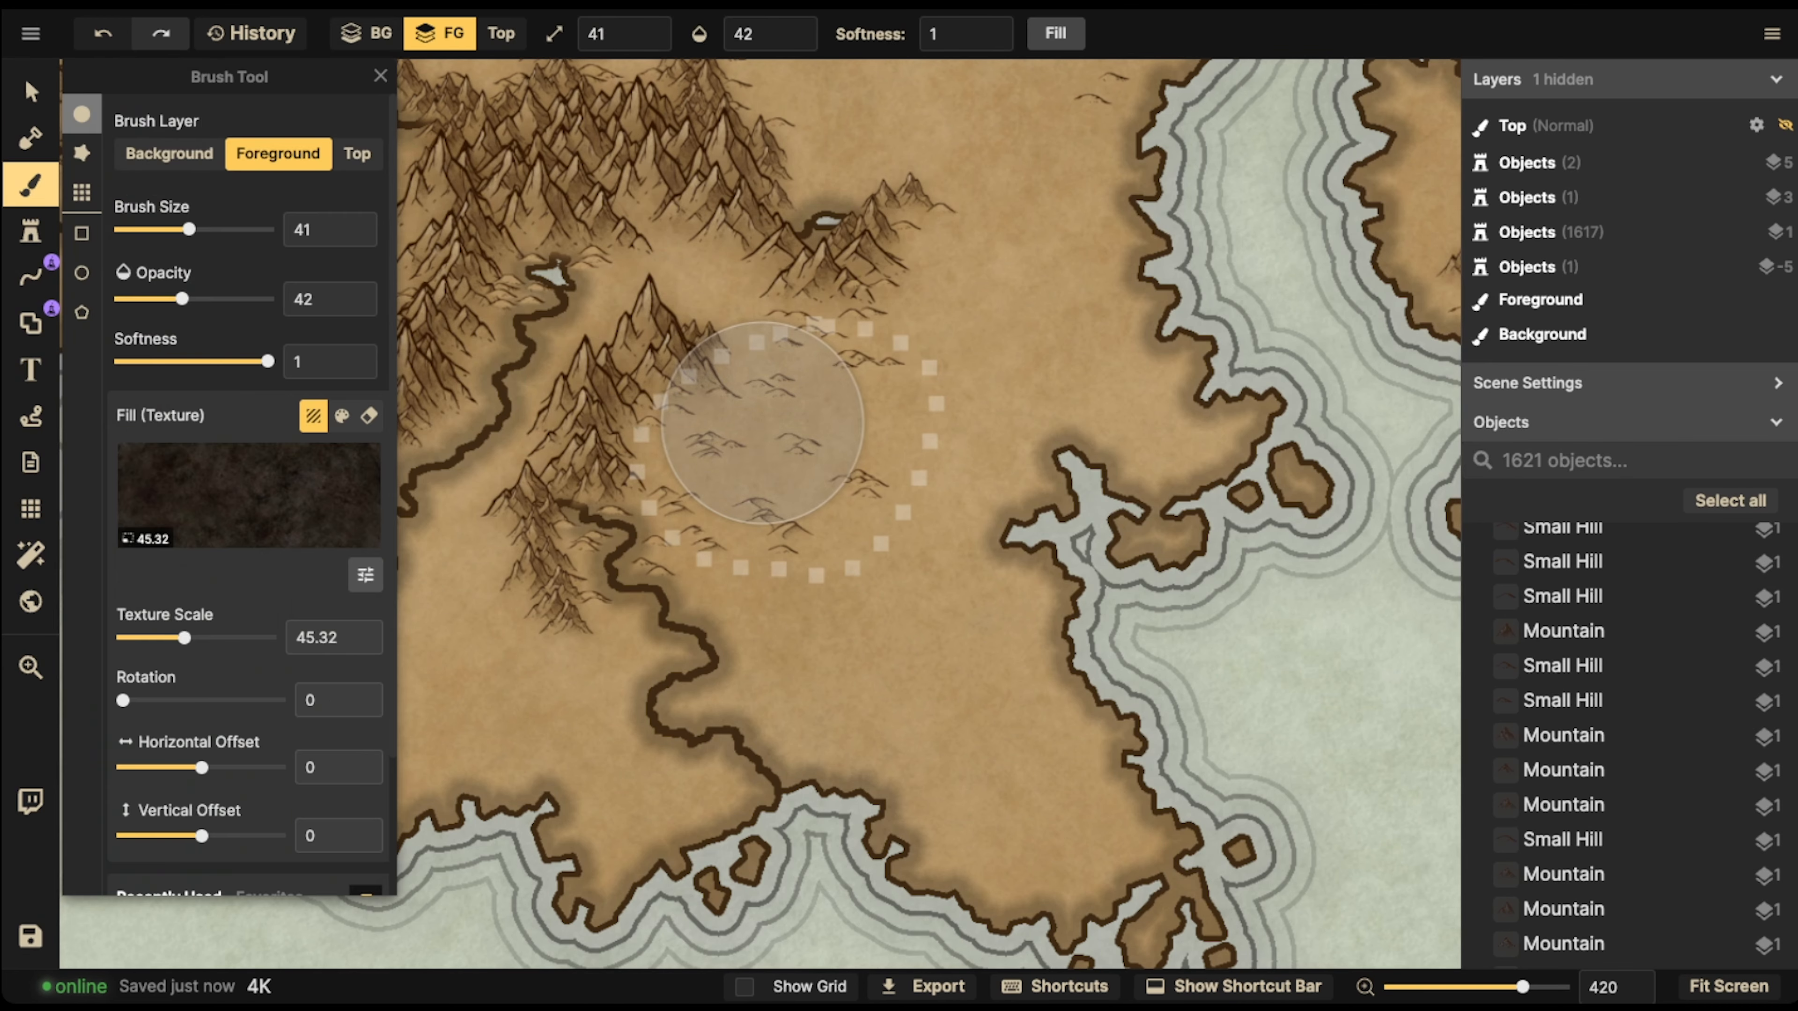
click(248, 496)
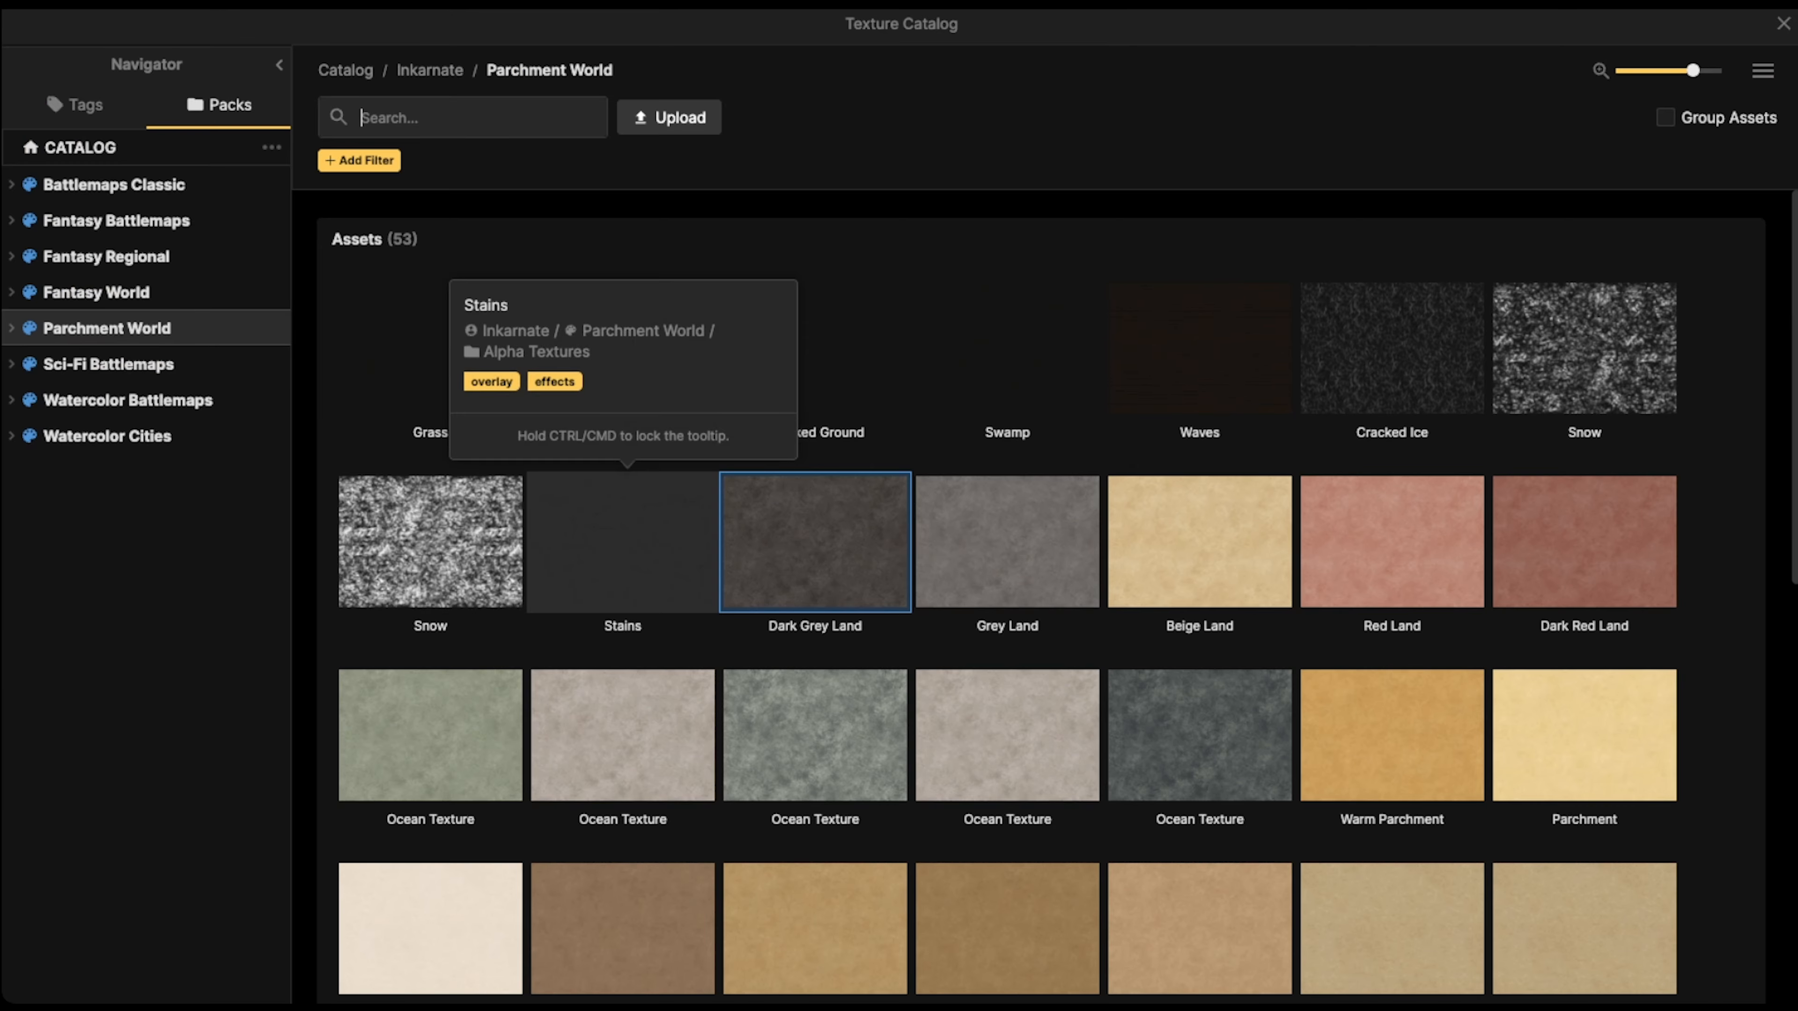
scroll(623, 538, down, 10)
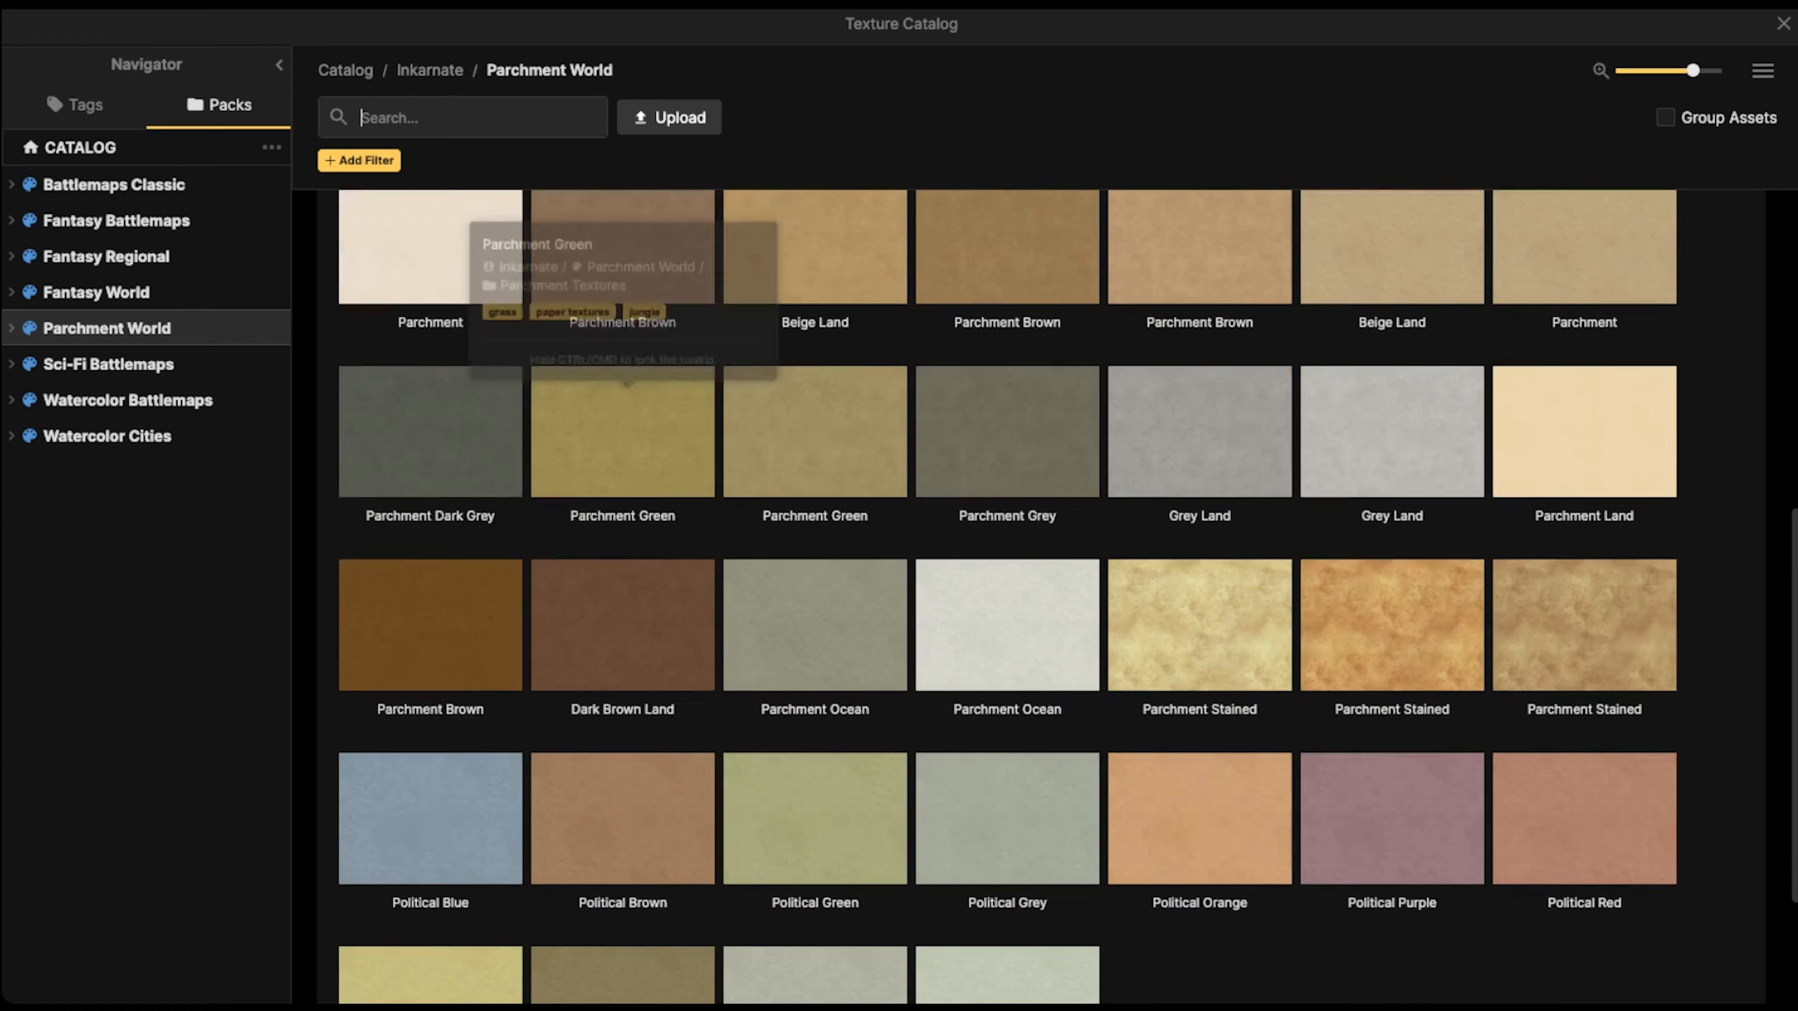
click(623, 552)
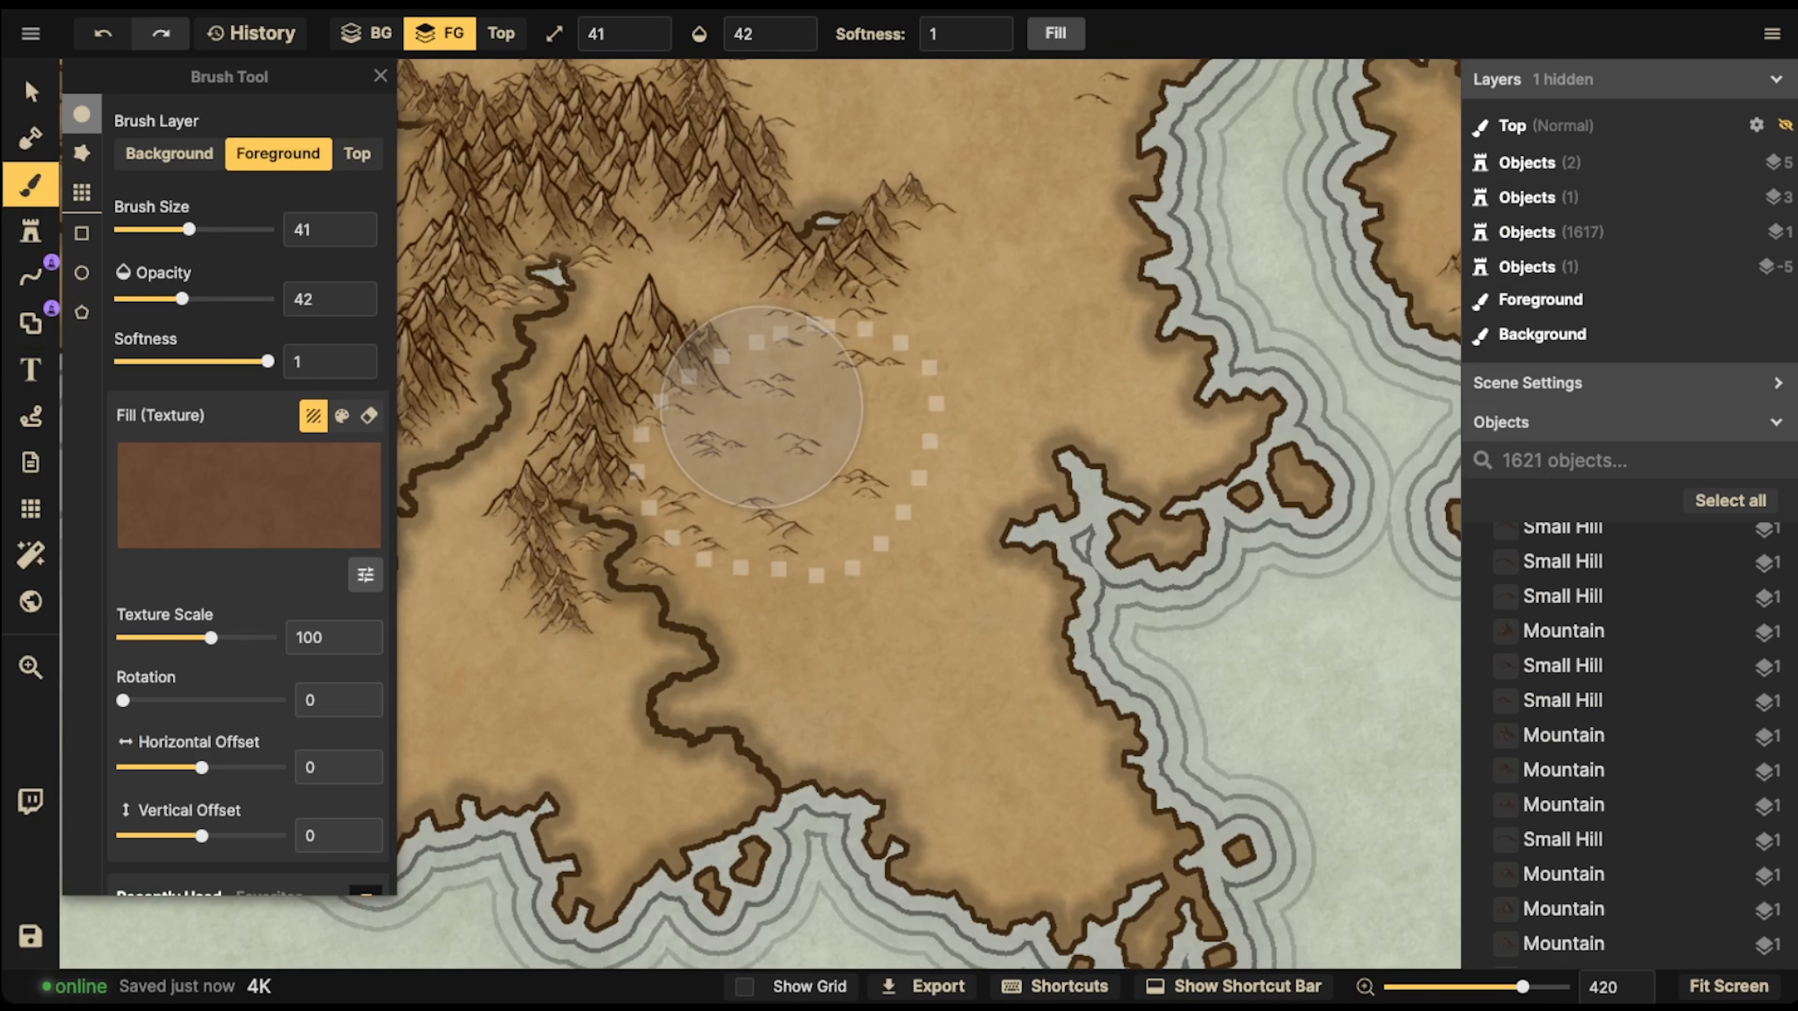
mouse_move(760, 407)
mouse_down()
mouse_move(784, 375)
mouse_move(725, 388)
mouse_move(668, 464)
mouse_move(756, 455)
mouse_move(779, 492)
mouse_move(725, 562)
mouse_move(837, 556)
mouse_move(763, 619)
mouse_move(604, 505)
mouse_move(590, 539)
mouse_move(811, 507)
mouse_move(908, 437)
mouse_move(876, 364)
mouse_move(720, 310)
mouse_move(857, 387)
mouse_move(918, 578)
mouse_move(730, 601)
mouse_move(726, 669)
mouse_move(679, 700)
mouse_move(789, 707)
mouse_move(800, 731)
mouse_move(762, 421)
mouse_up()
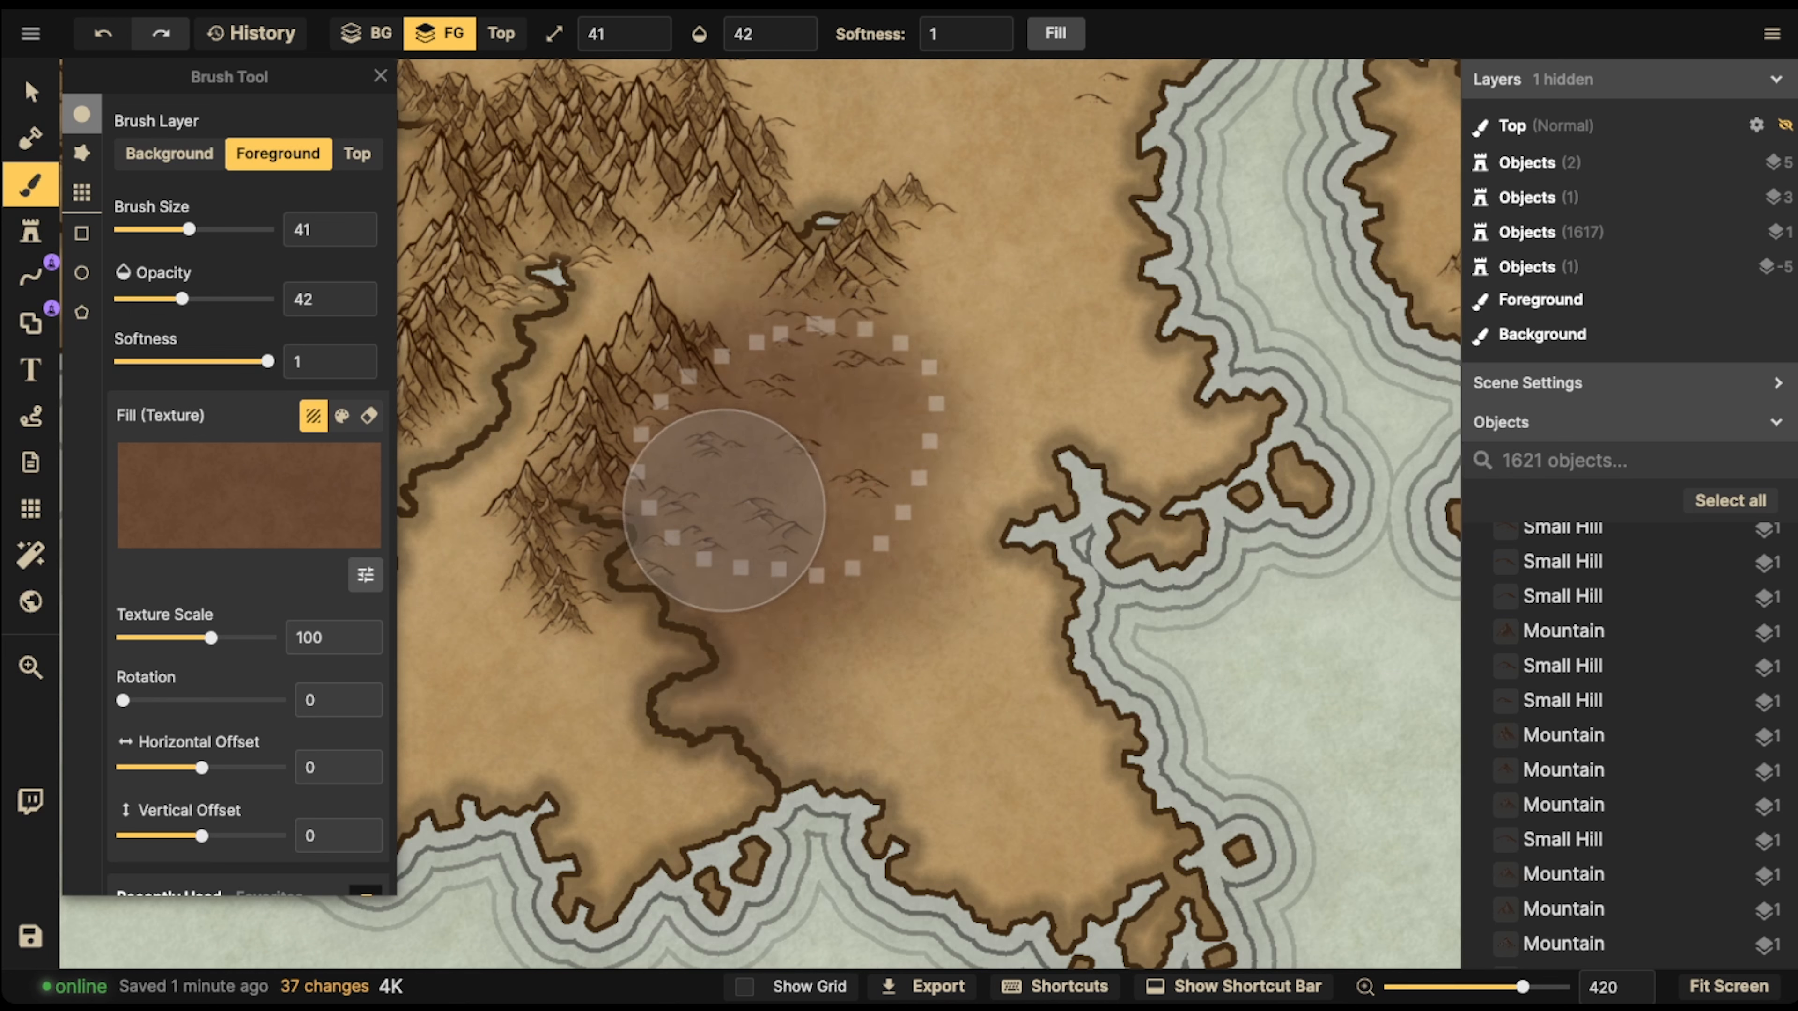
mouse_move(723, 510)
mouse_down()
mouse_move(718, 729)
mouse_move(899, 619)
mouse_move(625, 515)
mouse_up()
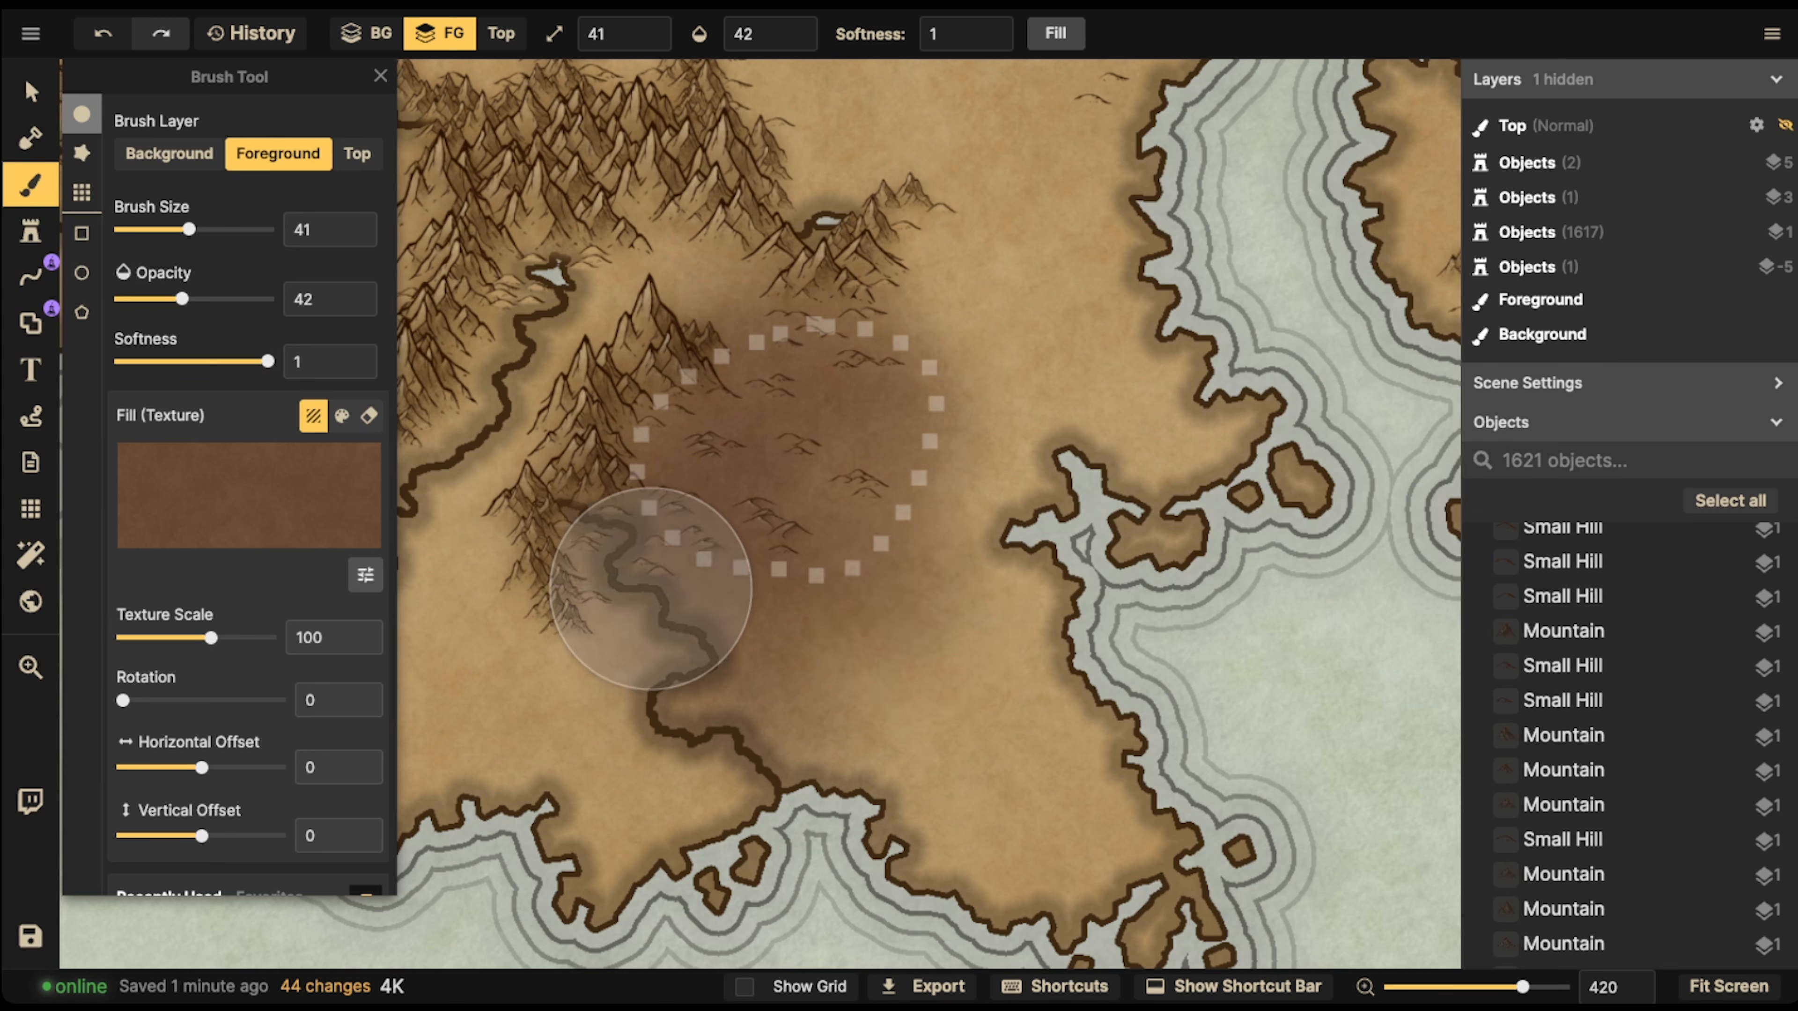
Choose the Parchment Green brush texture and set its scale to 66.64 and its contrast to 116
click(248, 505)
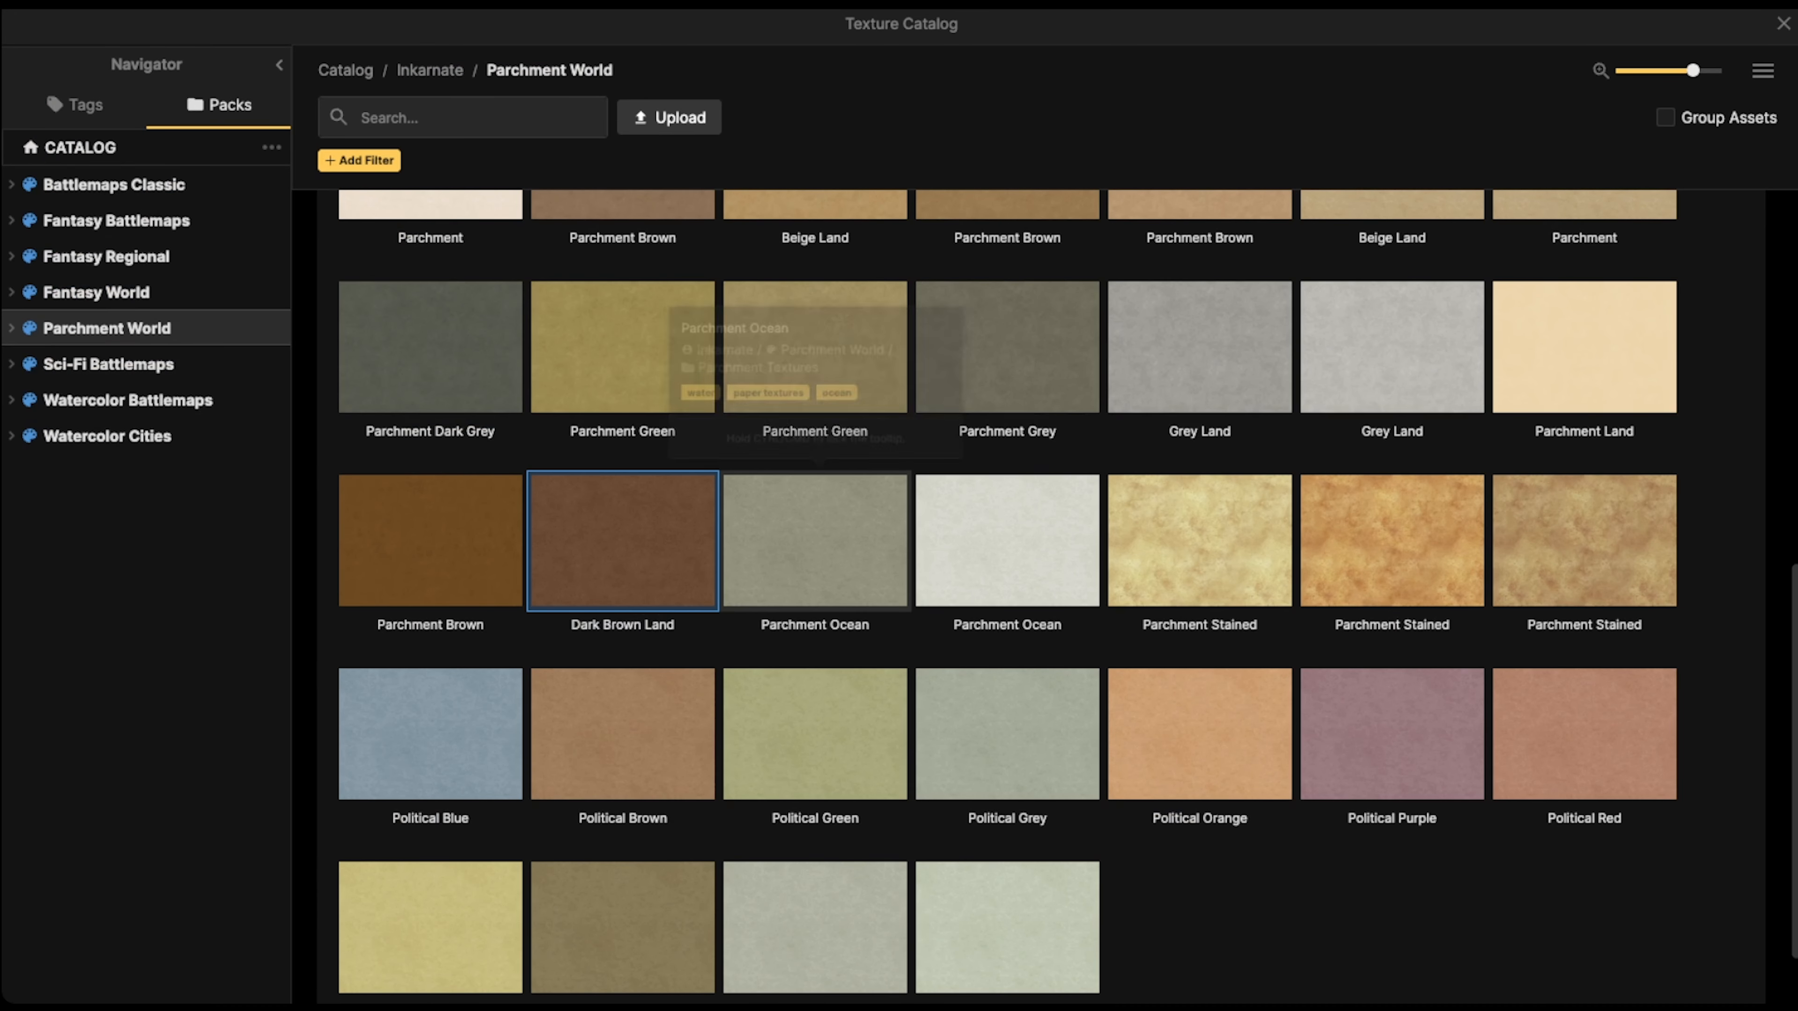
scroll(1005, 594, up, 3)
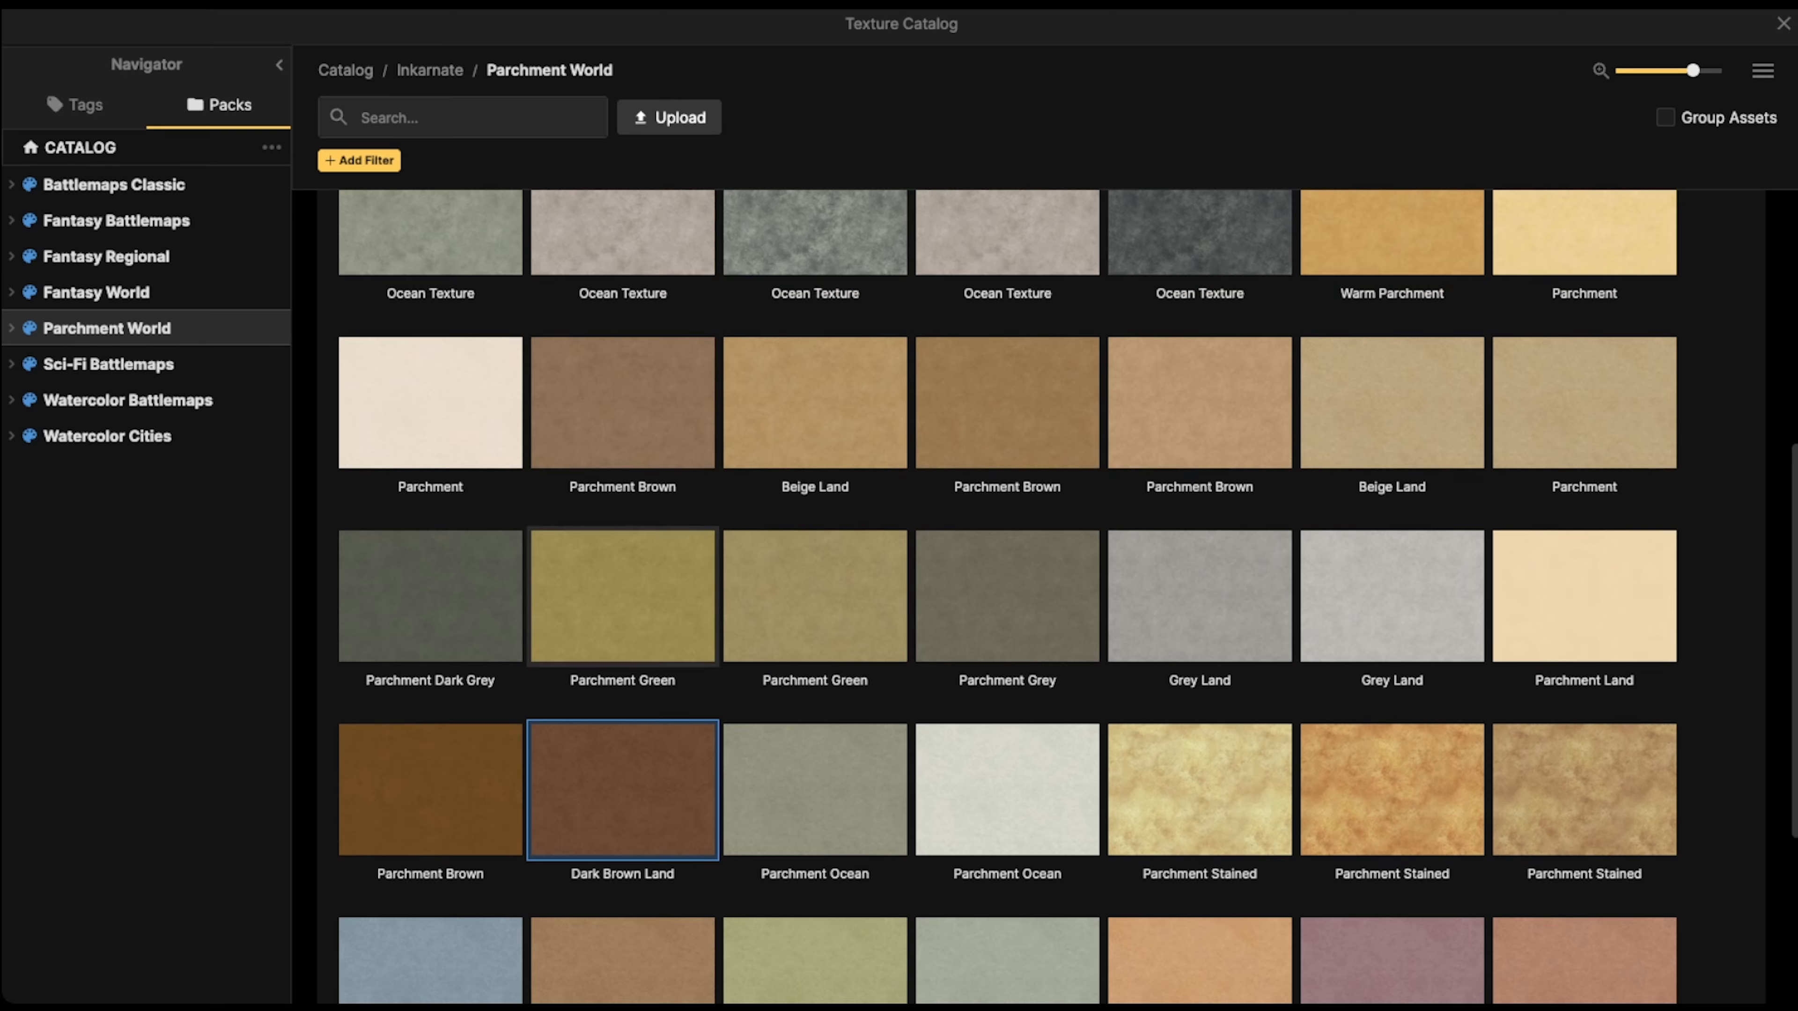
scroll(814, 439, up, 5)
scroll(814, 439, down, 10)
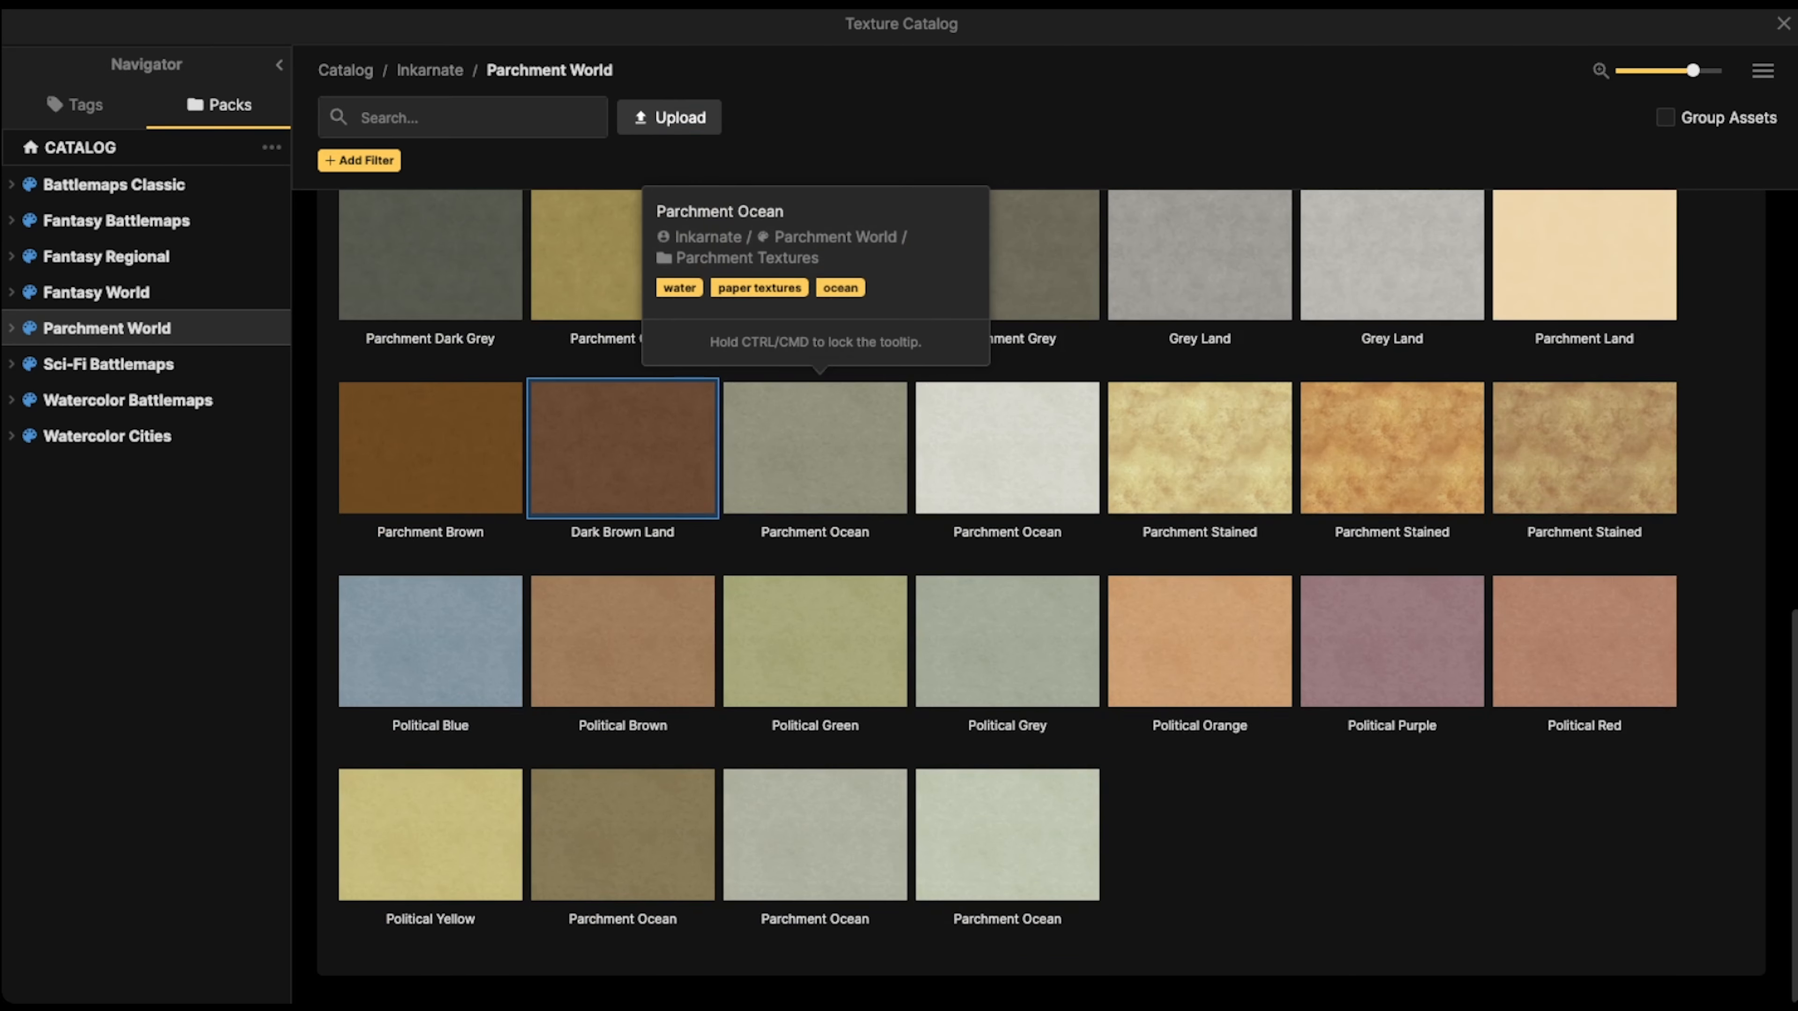
scroll(814, 751, up, 2)
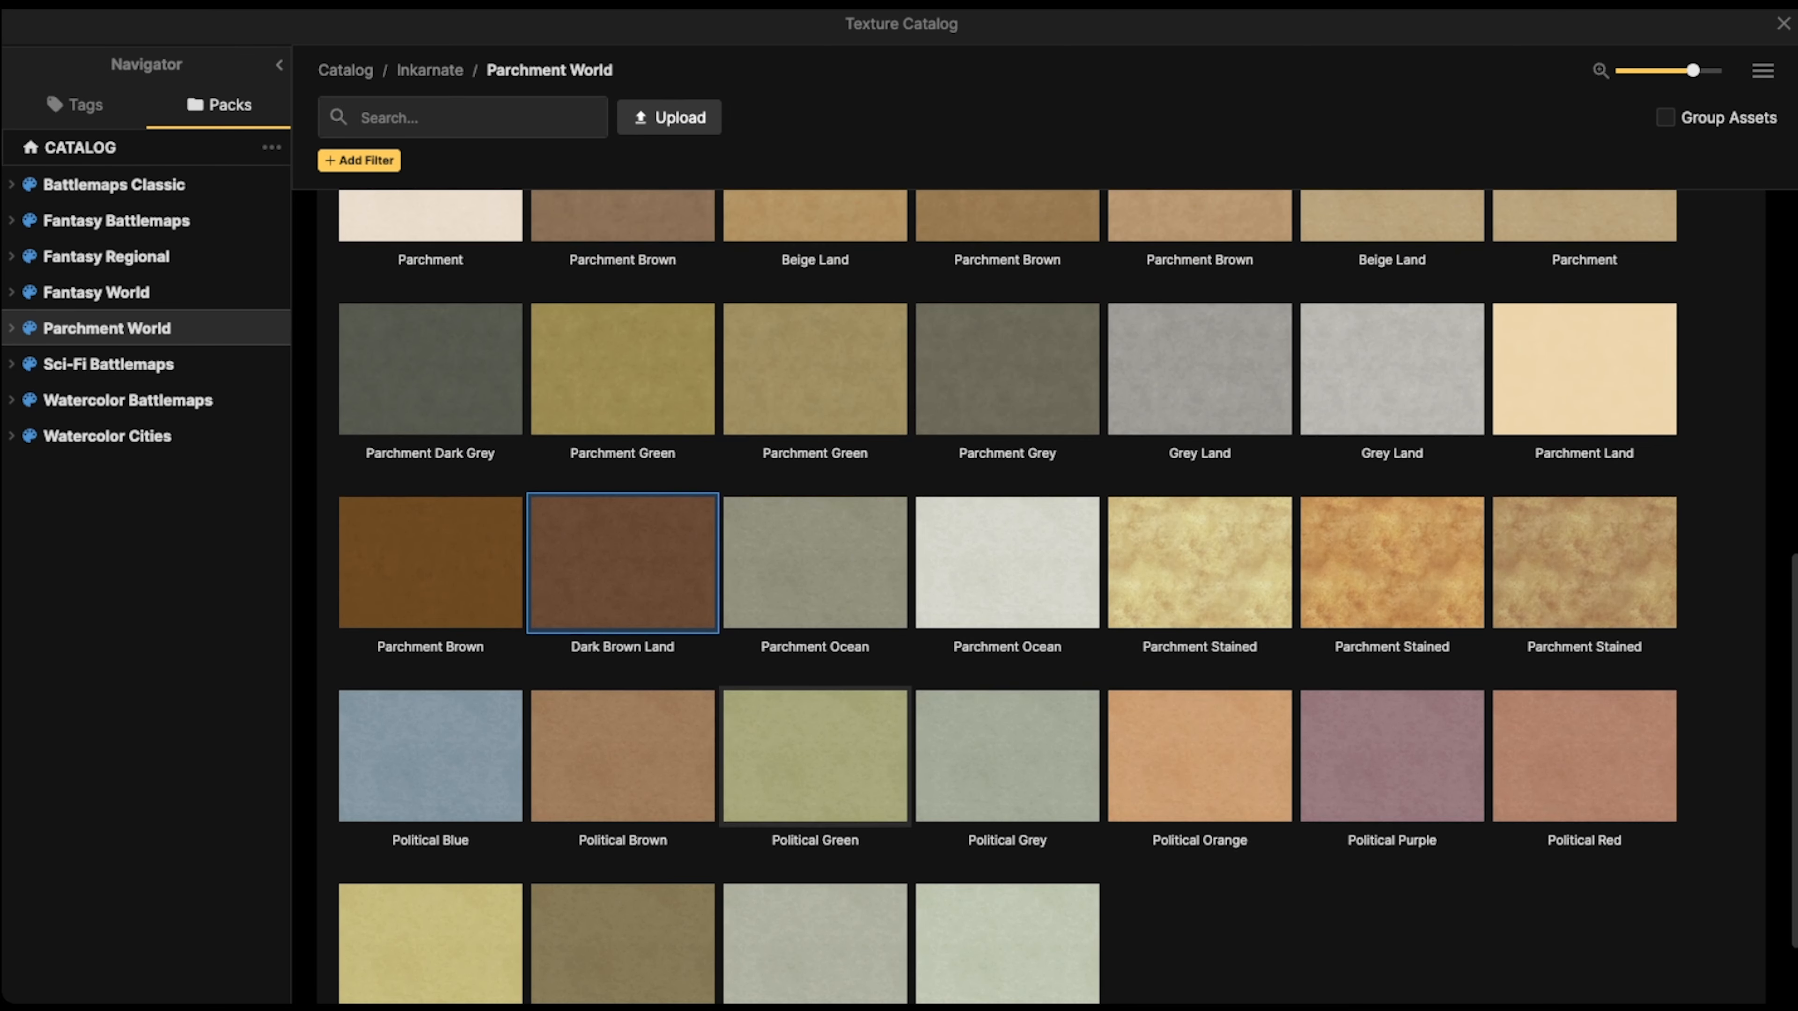
scroll(707, 637, up, 3)
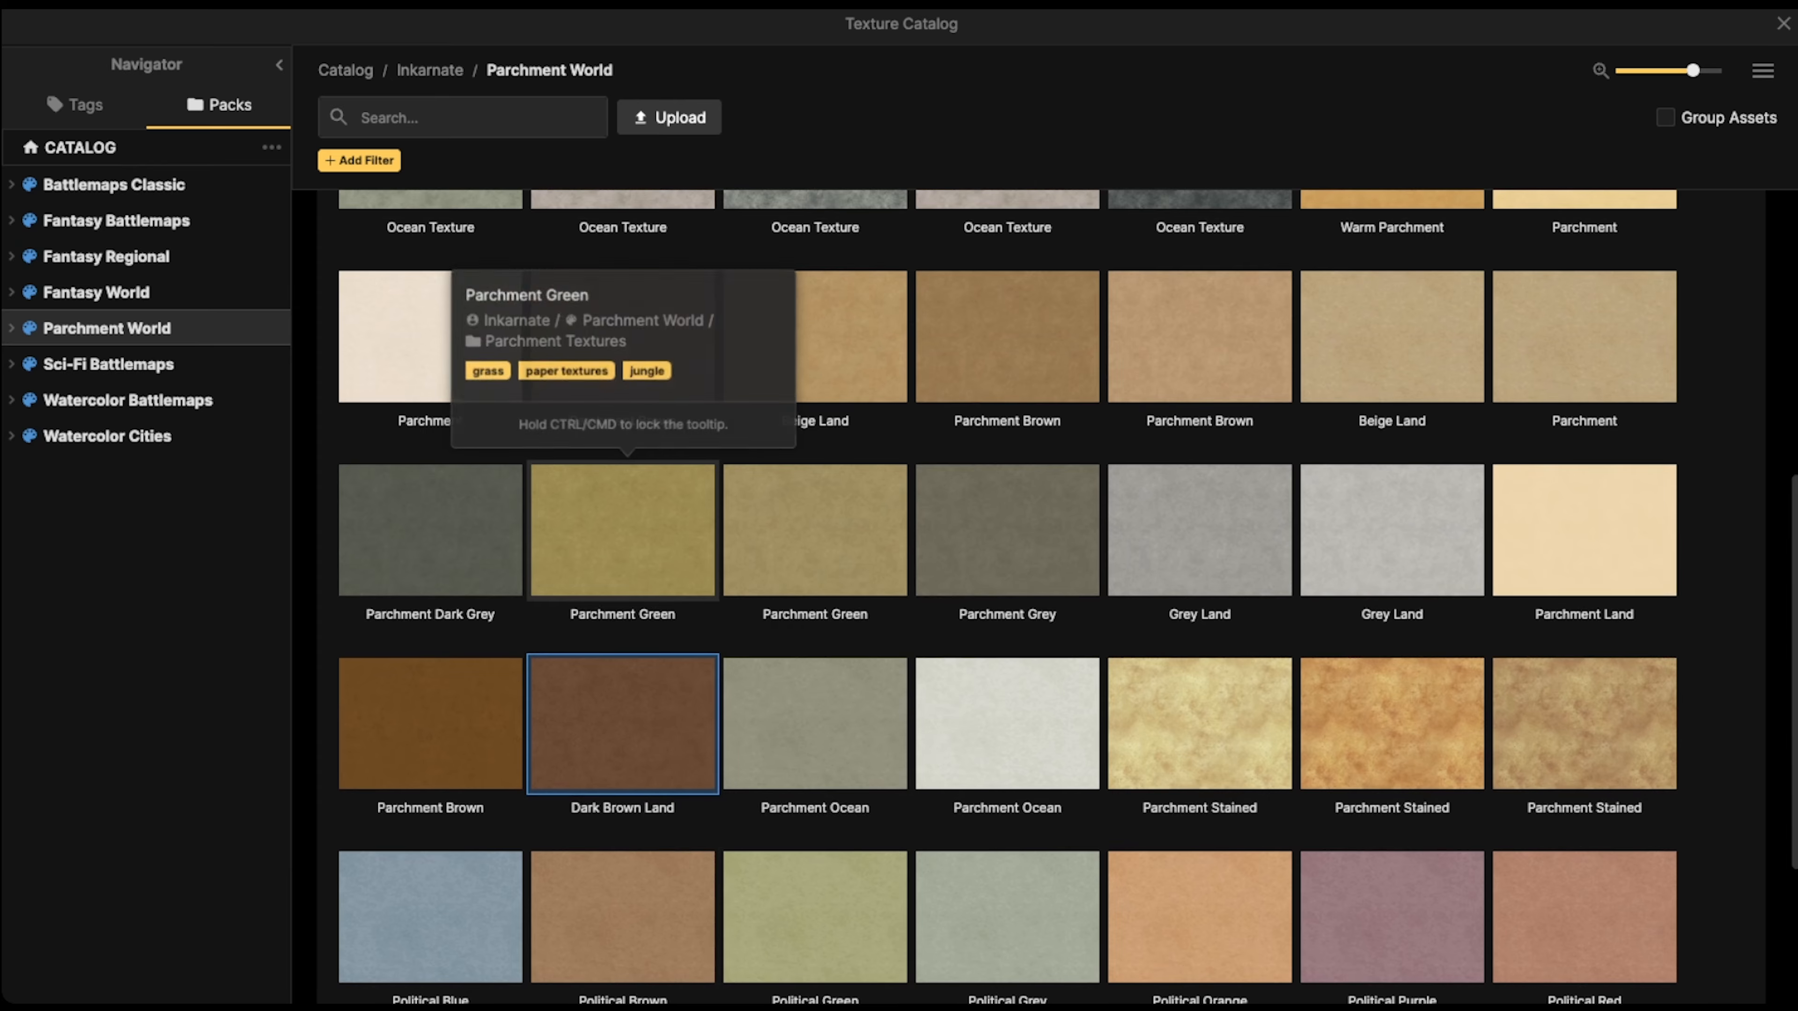
click(623, 538)
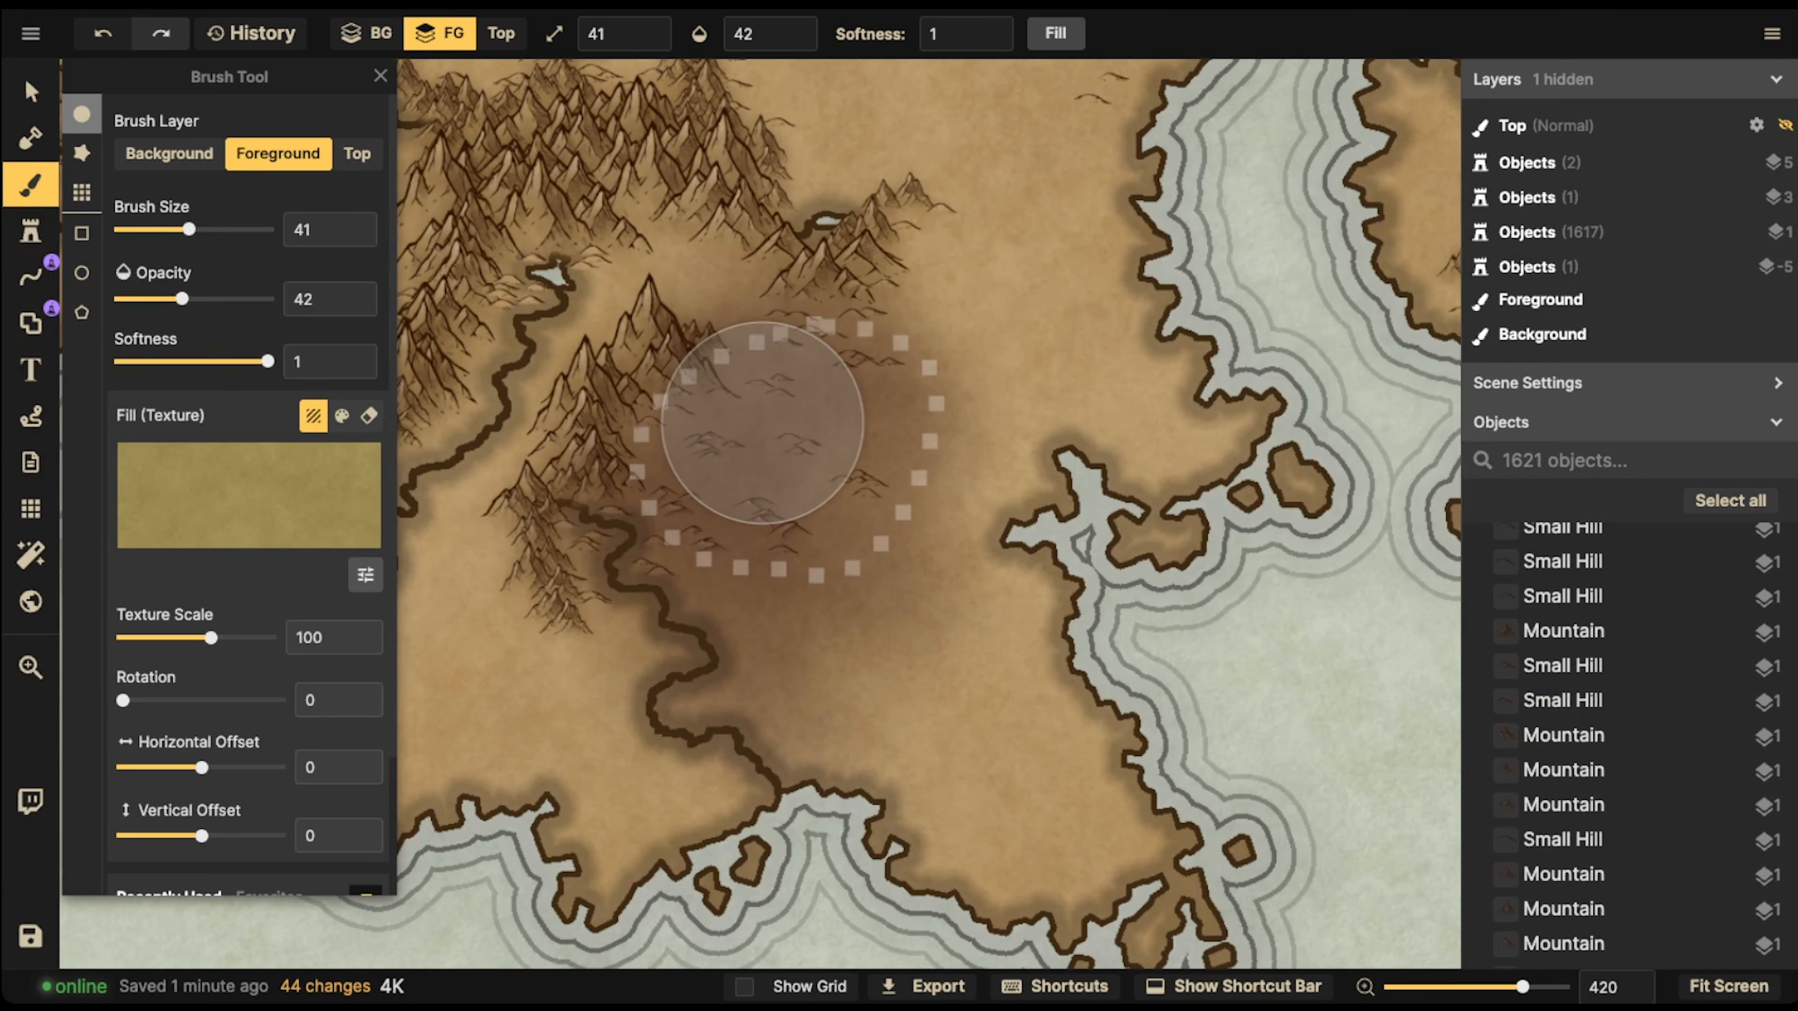
scroll(762, 422, down, 3)
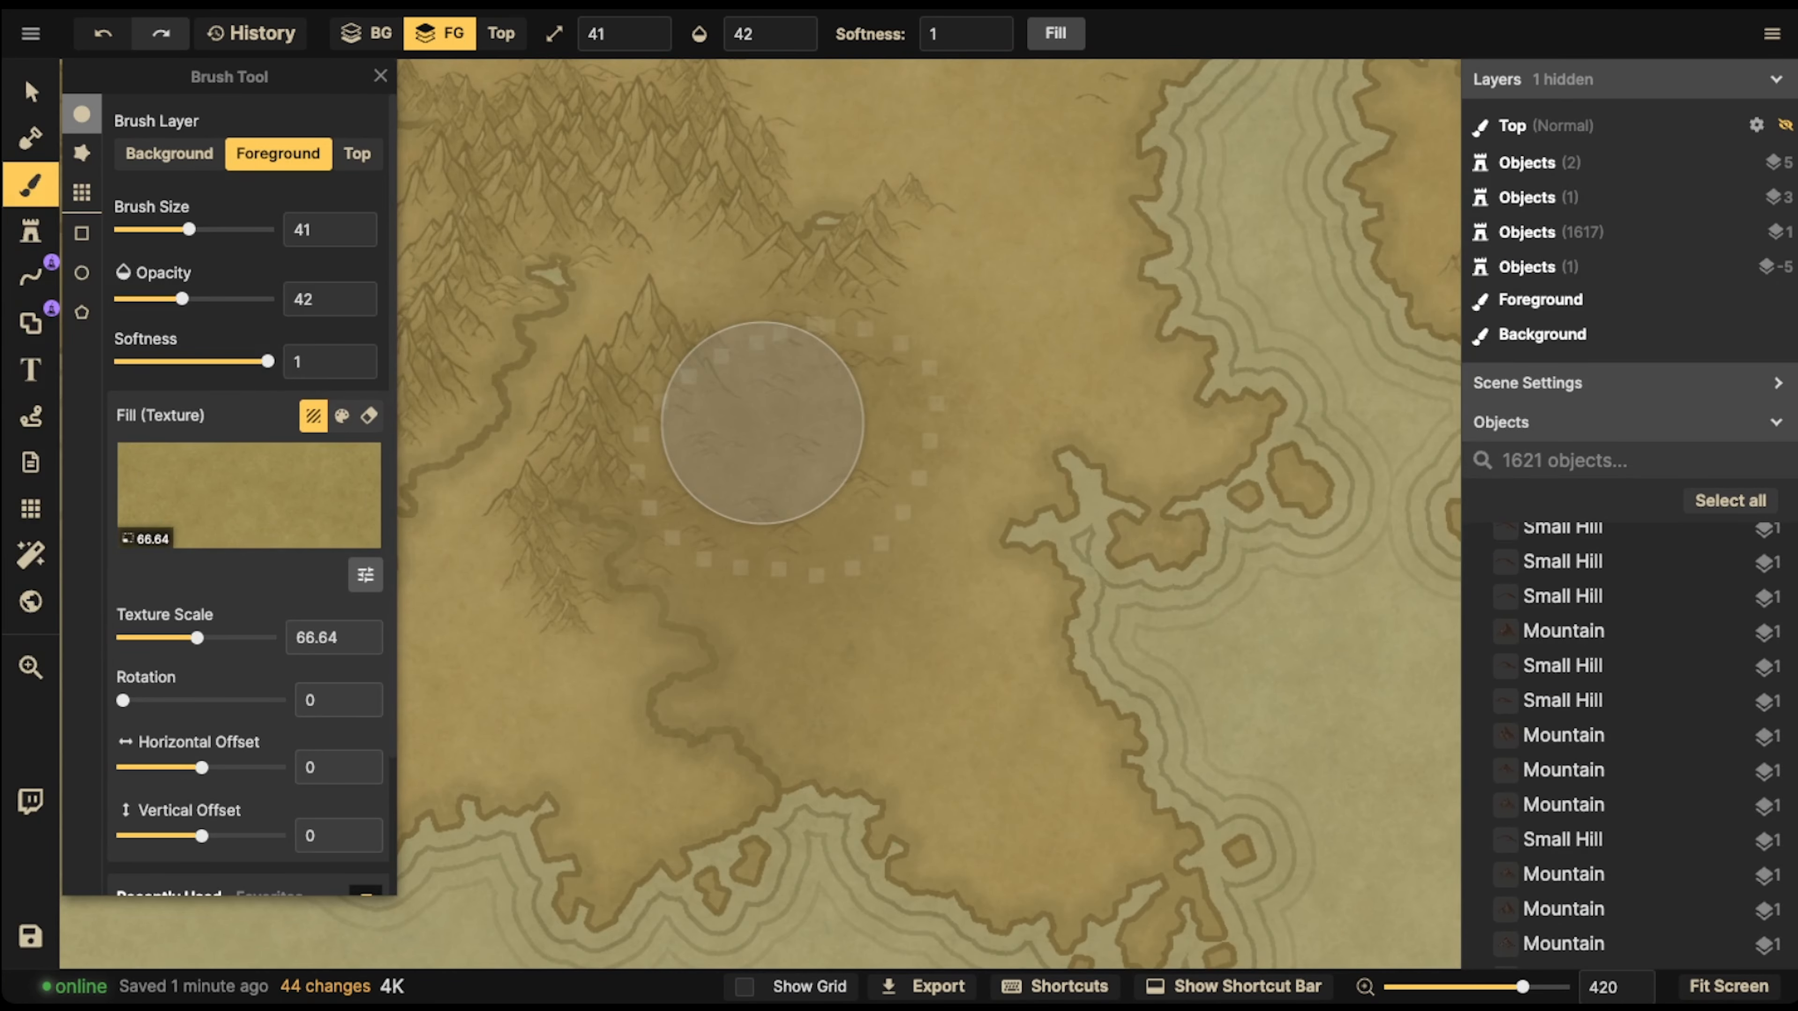
click(365, 574)
drag(483, 673, 494, 673)
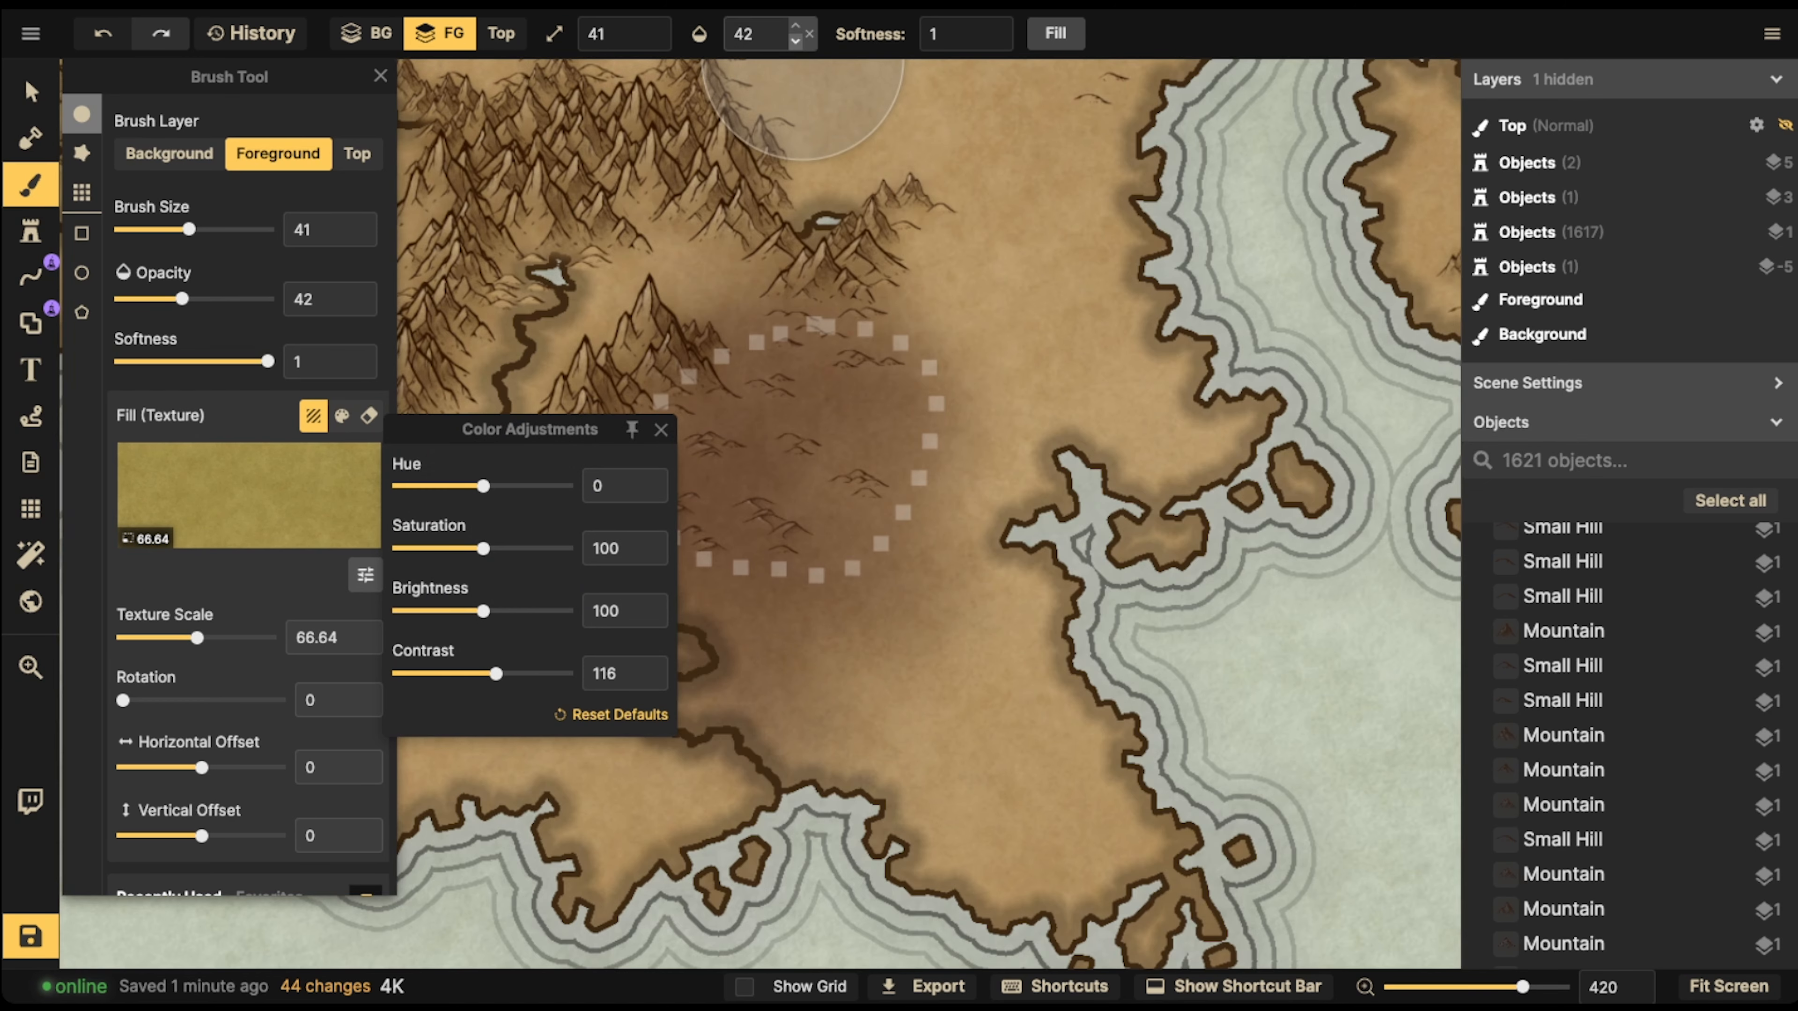
Tint the river bank southwest of the desert at size 31 and opacity 29, and add size-11 green patches inside the desert
click(795, 44)
key([)
key([)
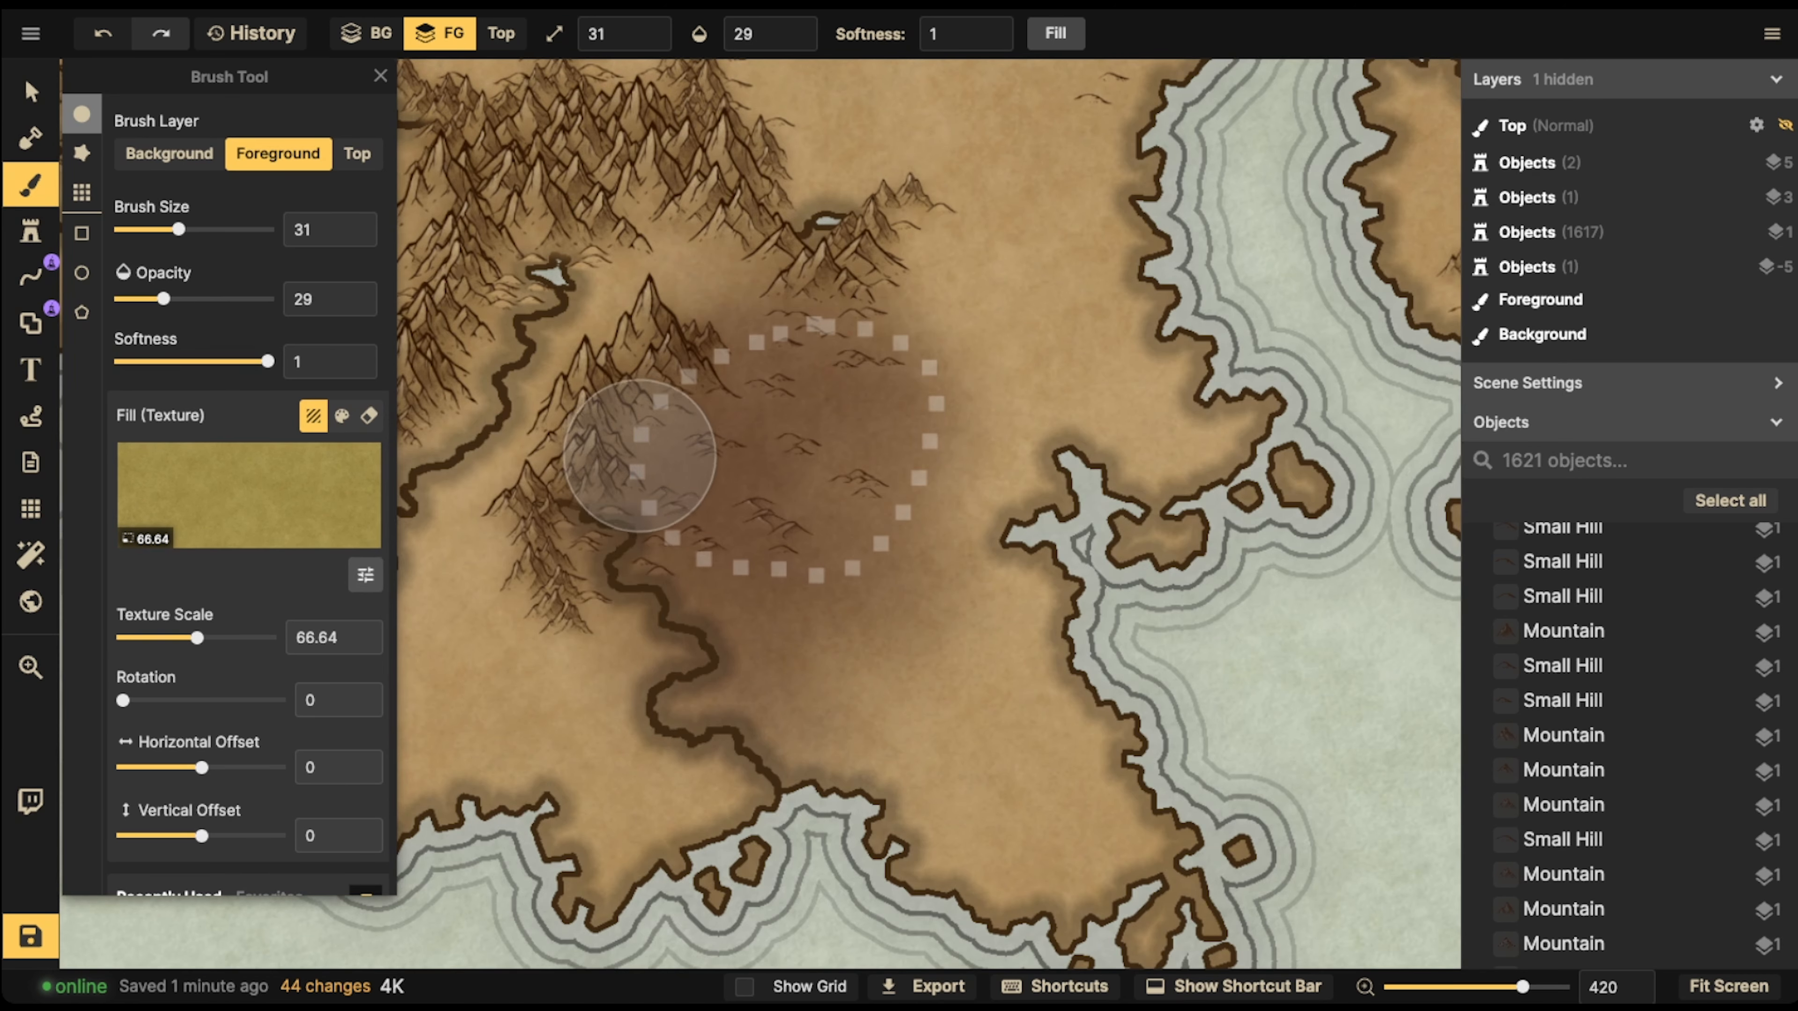
mouse_move(632, 510)
mouse_down()
mouse_move(656, 512)
mouse_move(638, 512)
mouse_move(654, 554)
mouse_move(634, 566)
mouse_move(762, 610)
mouse_move(687, 632)
mouse_move(716, 666)
mouse_move(682, 553)
mouse_move(521, 549)
mouse_move(529, 527)
mouse_move(601, 550)
mouse_move(641, 594)
mouse_move(697, 604)
mouse_move(688, 648)
mouse_move(733, 641)
mouse_move(766, 565)
mouse_up()
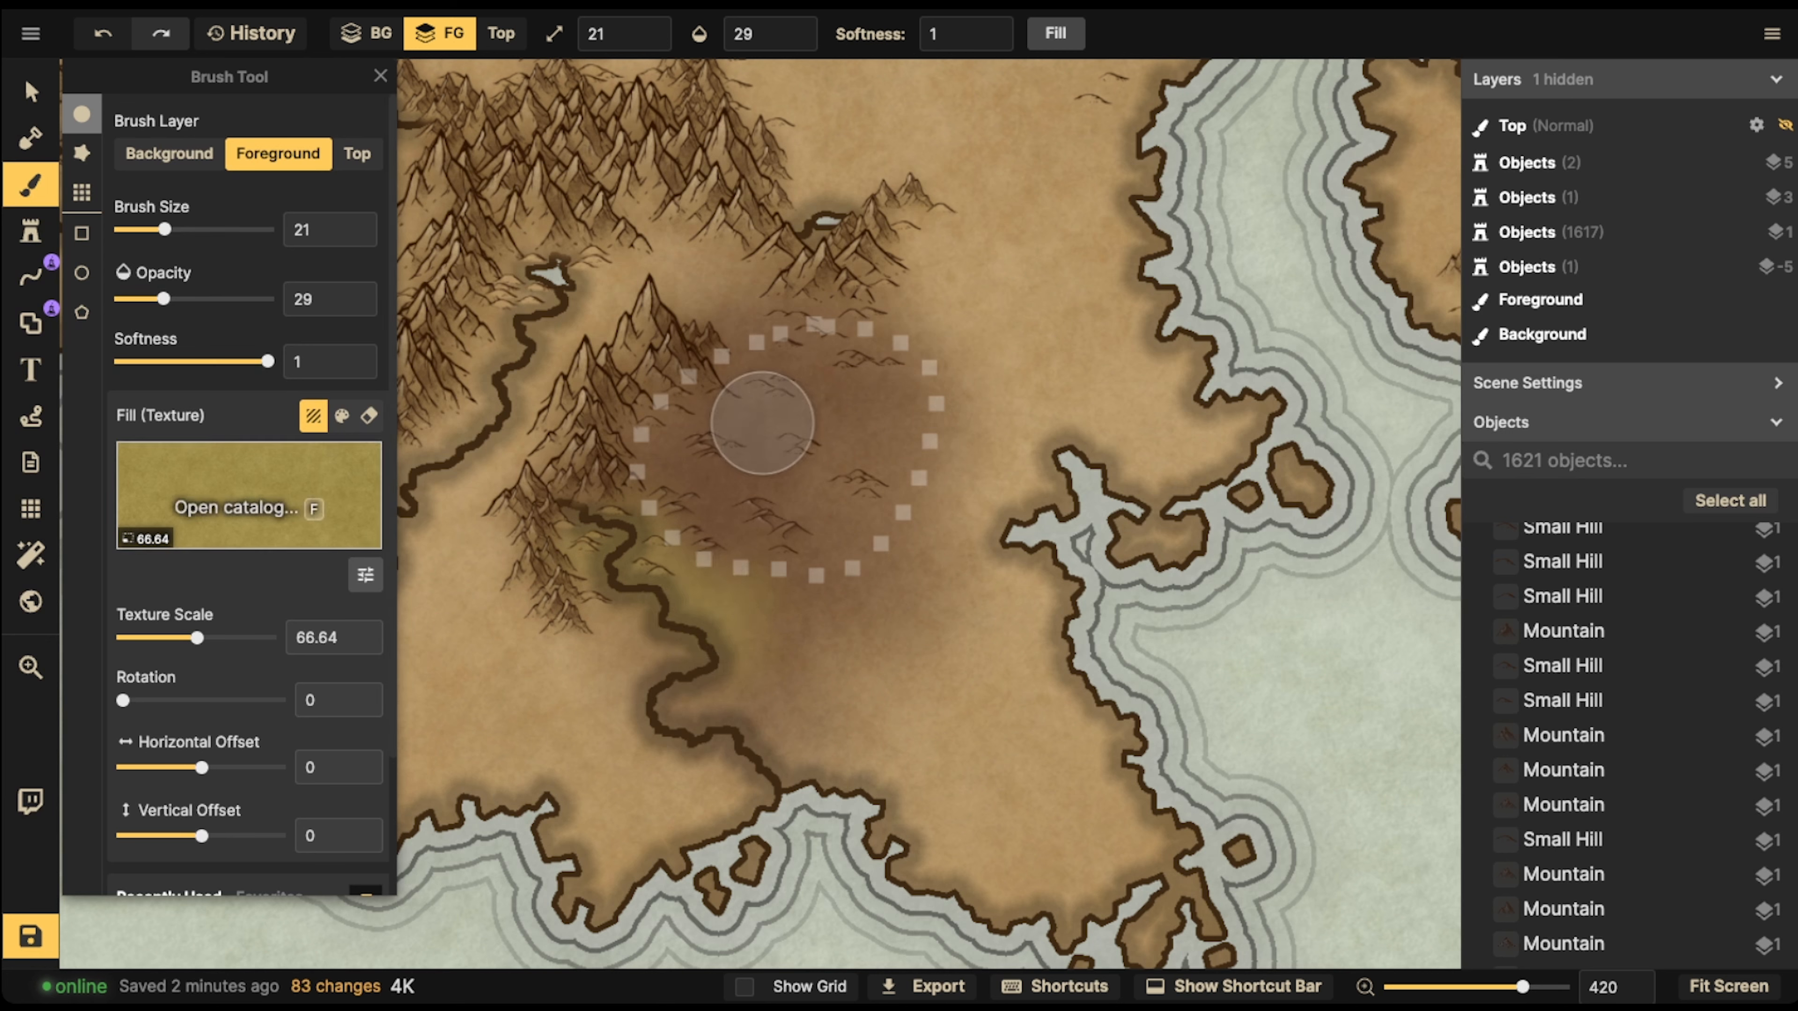
key(bracketleft)
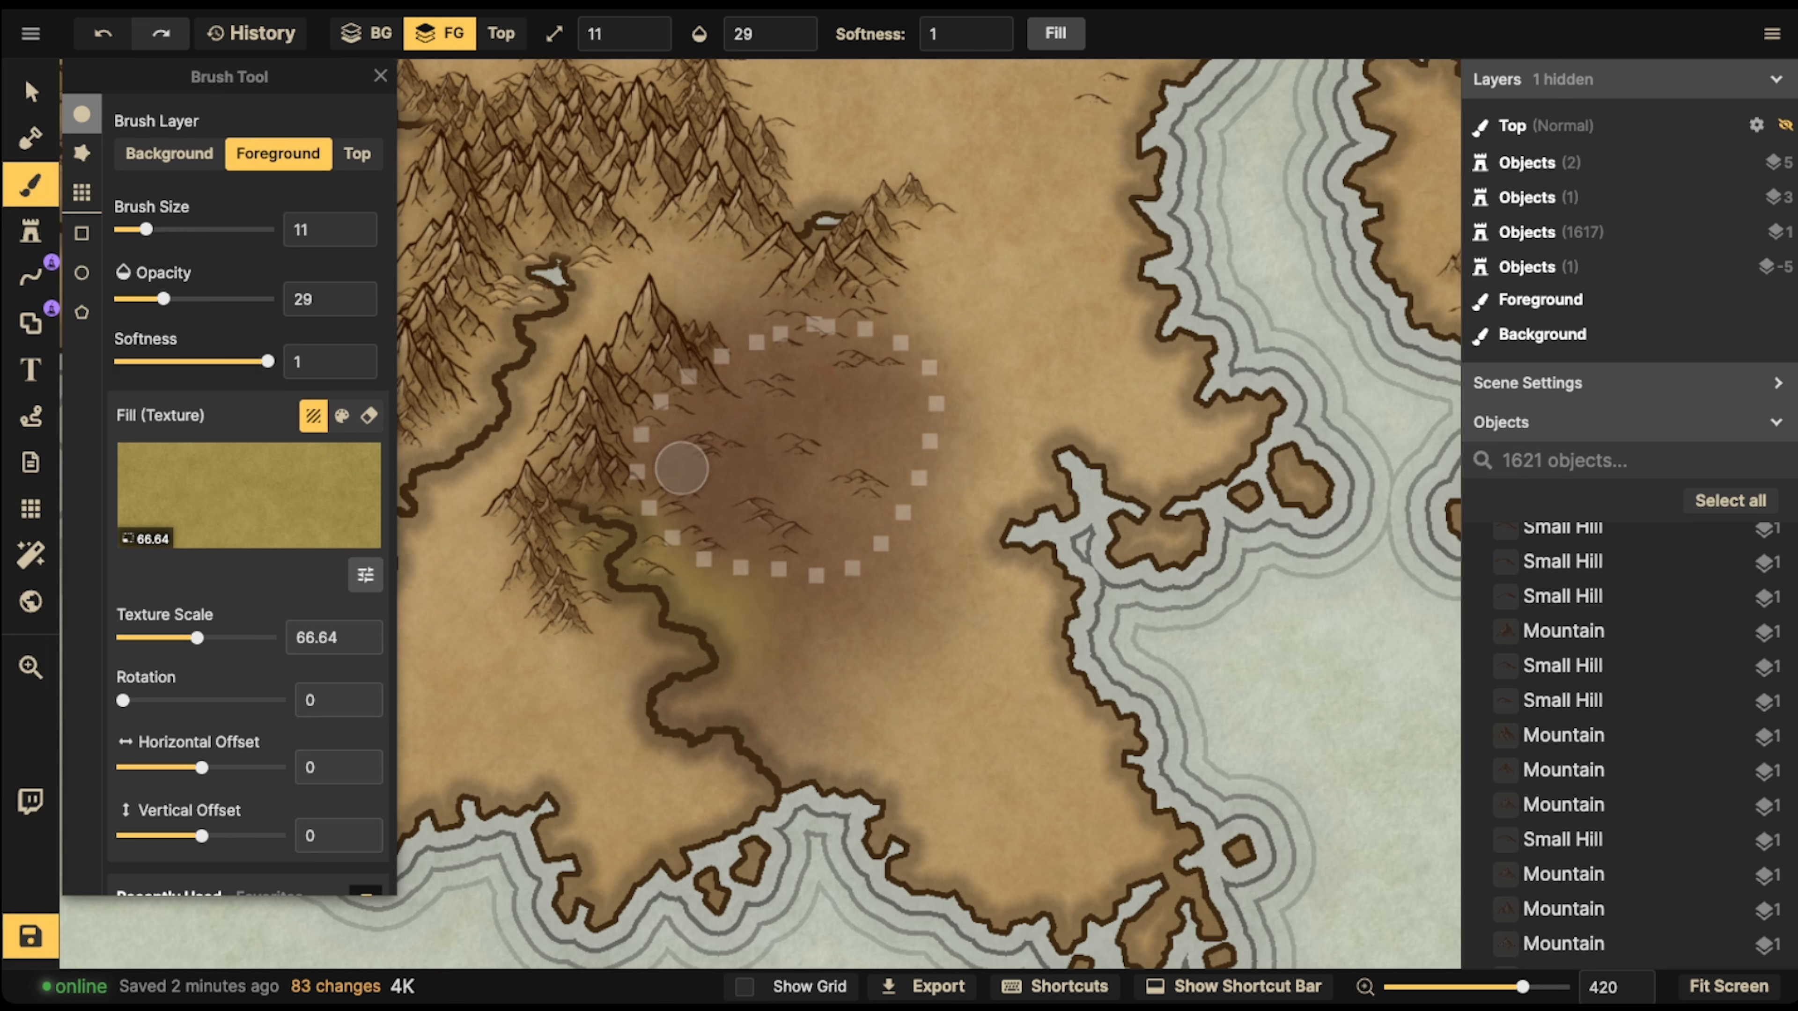
mouse_move(670, 470)
mouse_down()
mouse_move(716, 482)
mouse_move(714, 382)
mouse_move(873, 382)
mouse_move(854, 350)
mouse_move(822, 349)
mouse_move(906, 395)
mouse_move(799, 411)
mouse_move(711, 475)
mouse_move(864, 404)
mouse_move(575, 524)
mouse_move(884, 376)
mouse_up()
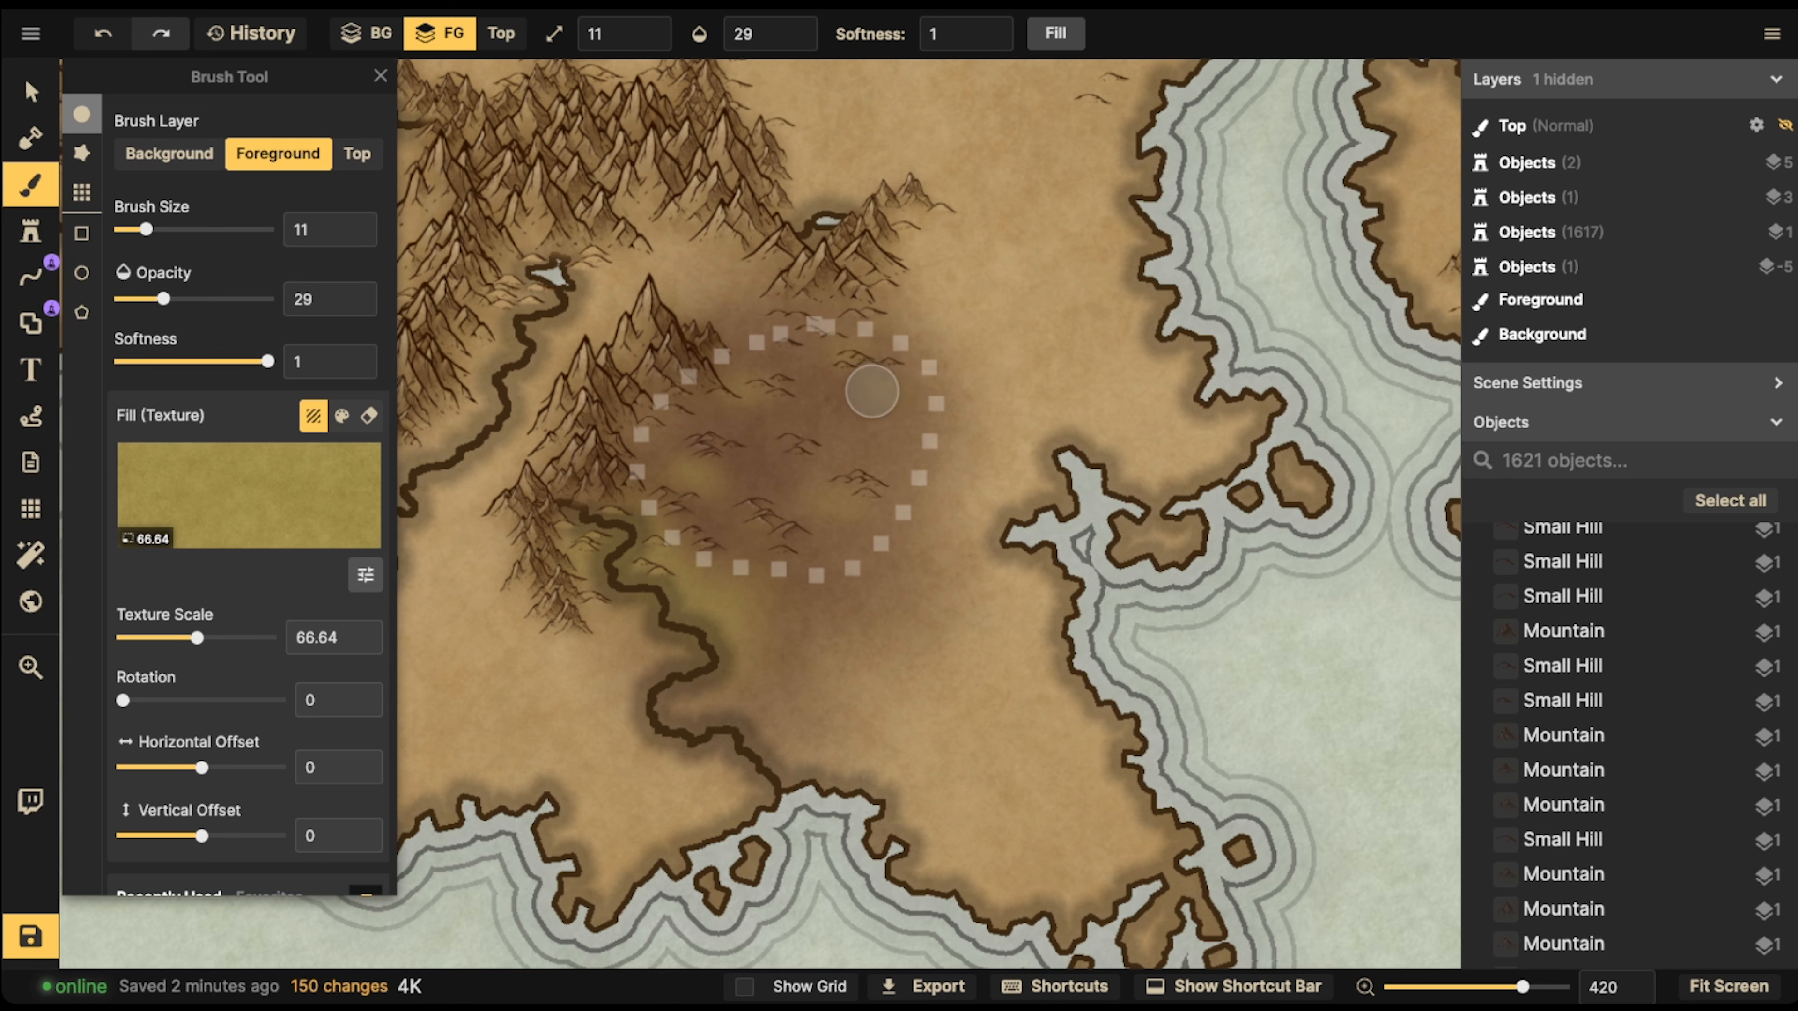
Search the Parchment World stamp catalog for grass and browse its stamps for suitable vegetation
key(s)
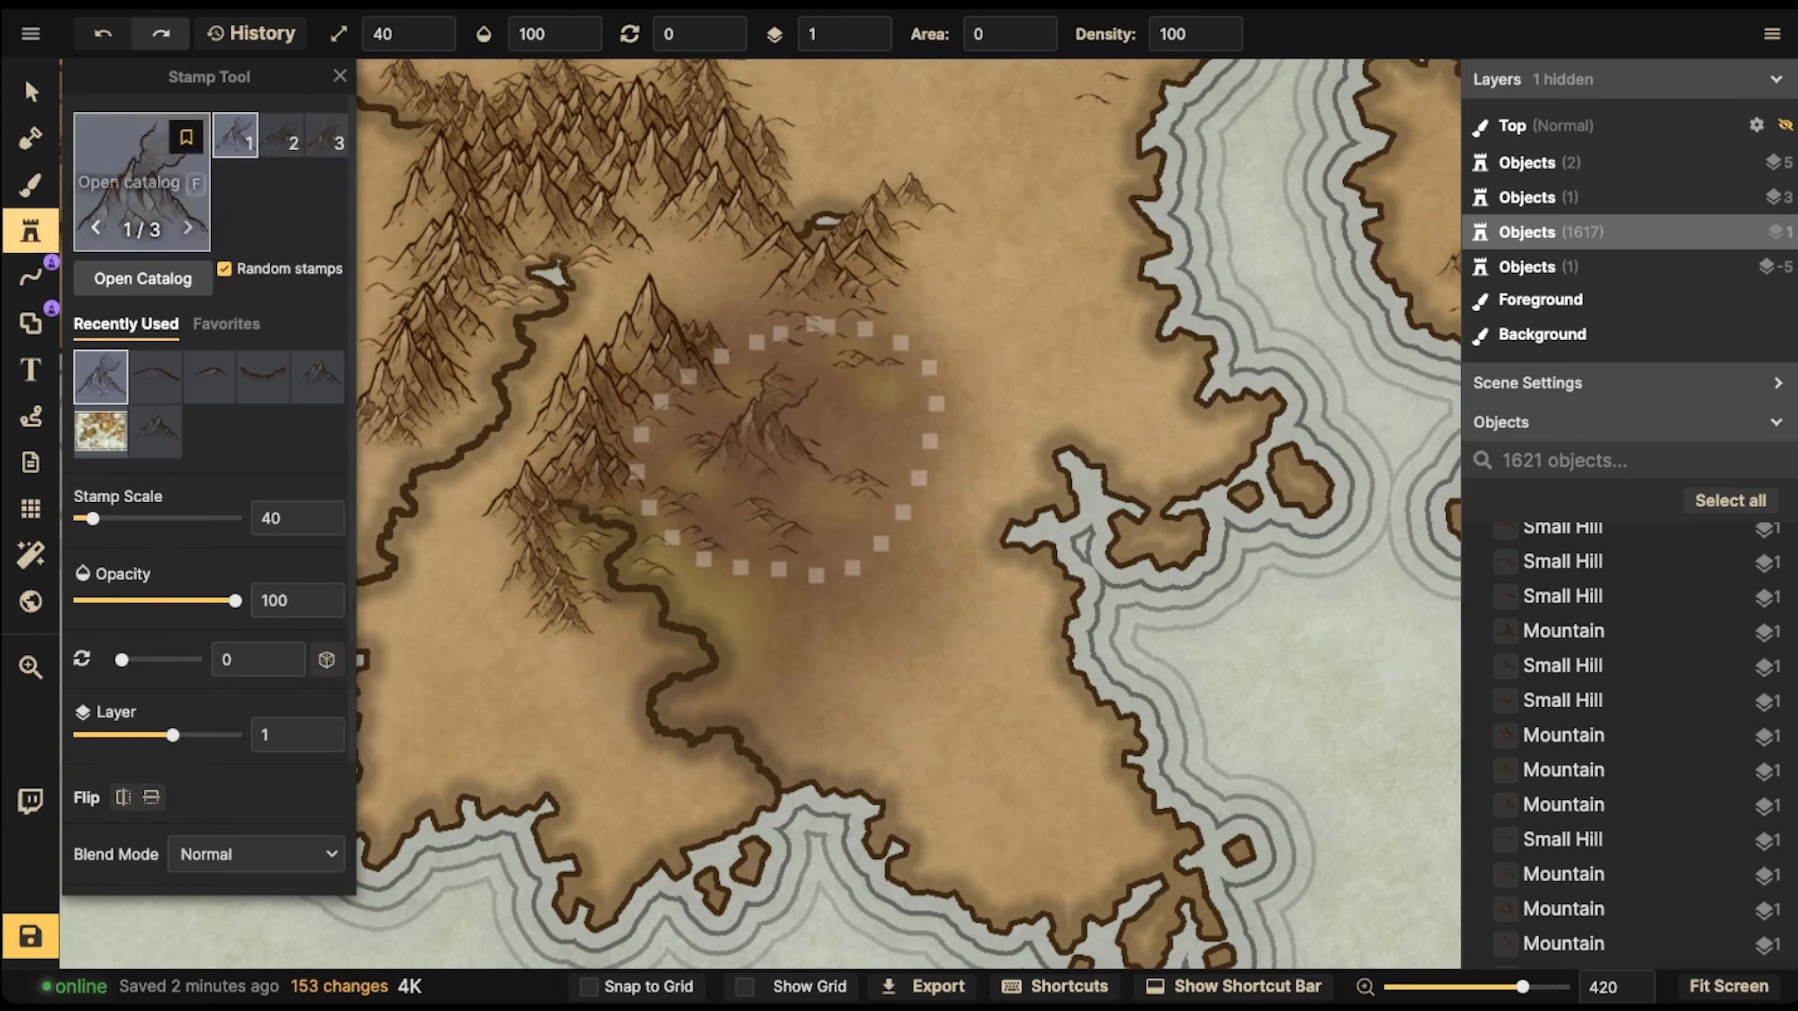
key(f)
key(BackSpace)
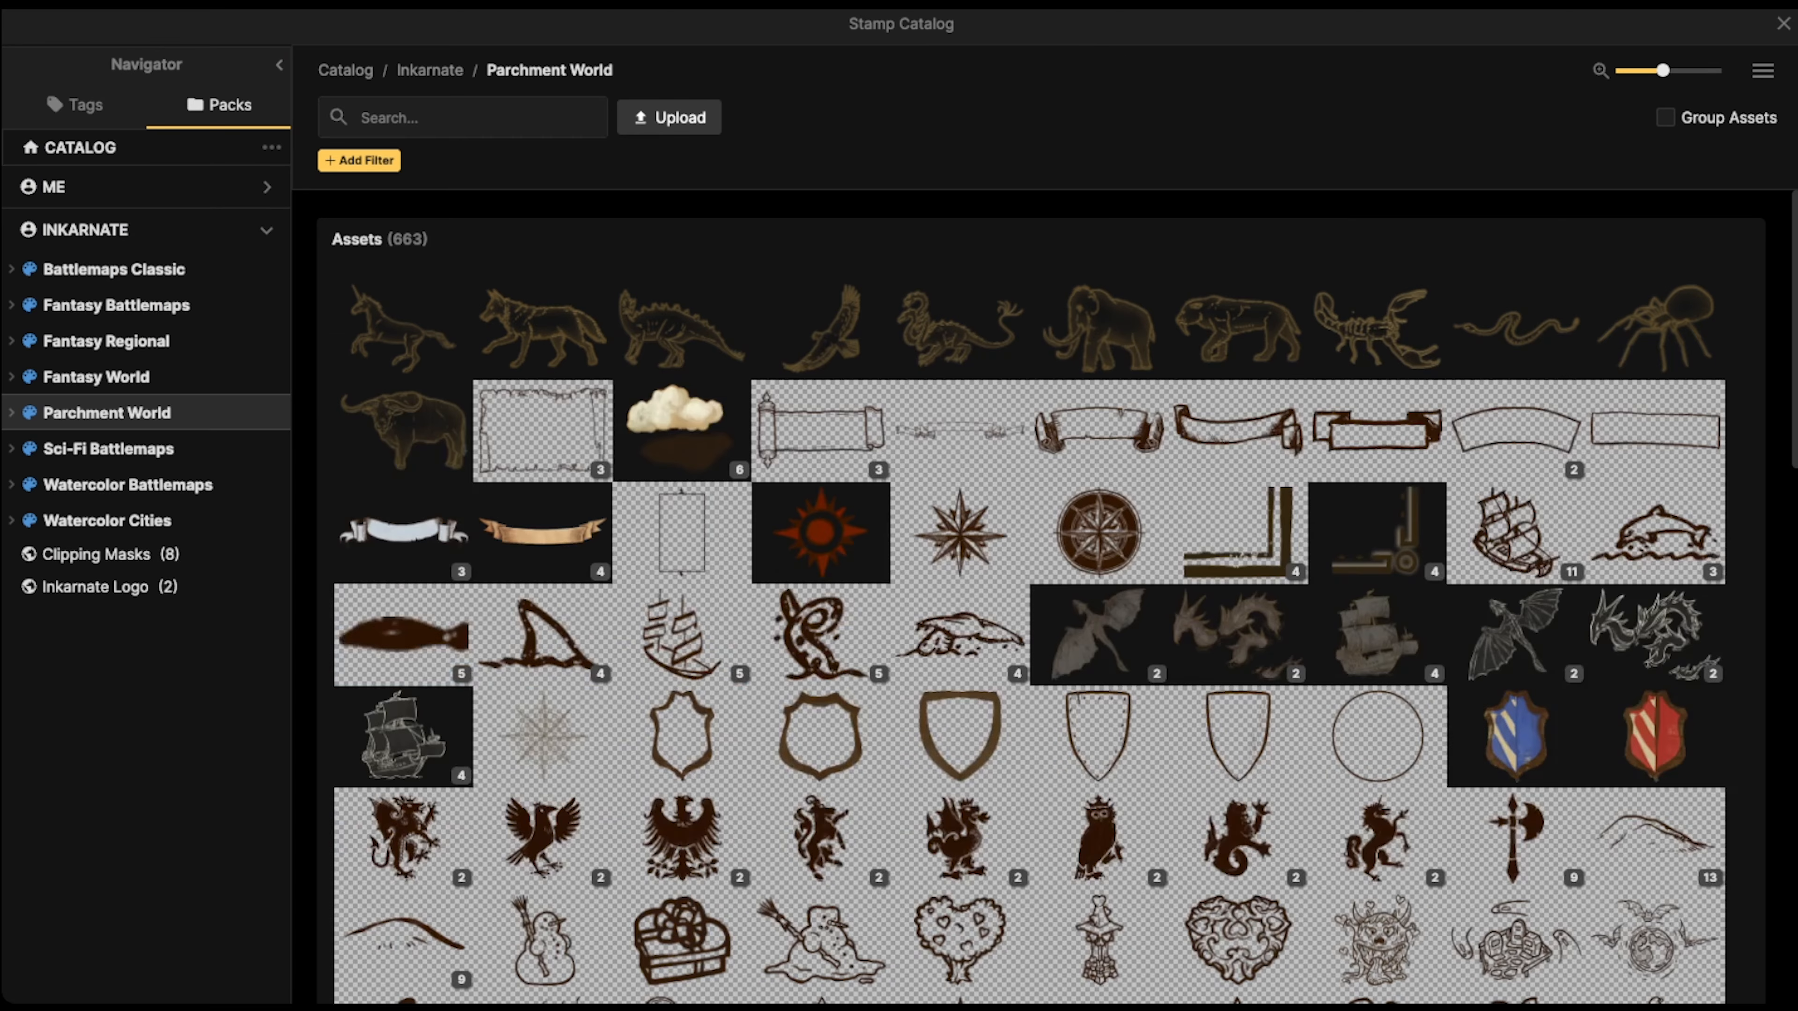
text(grass)
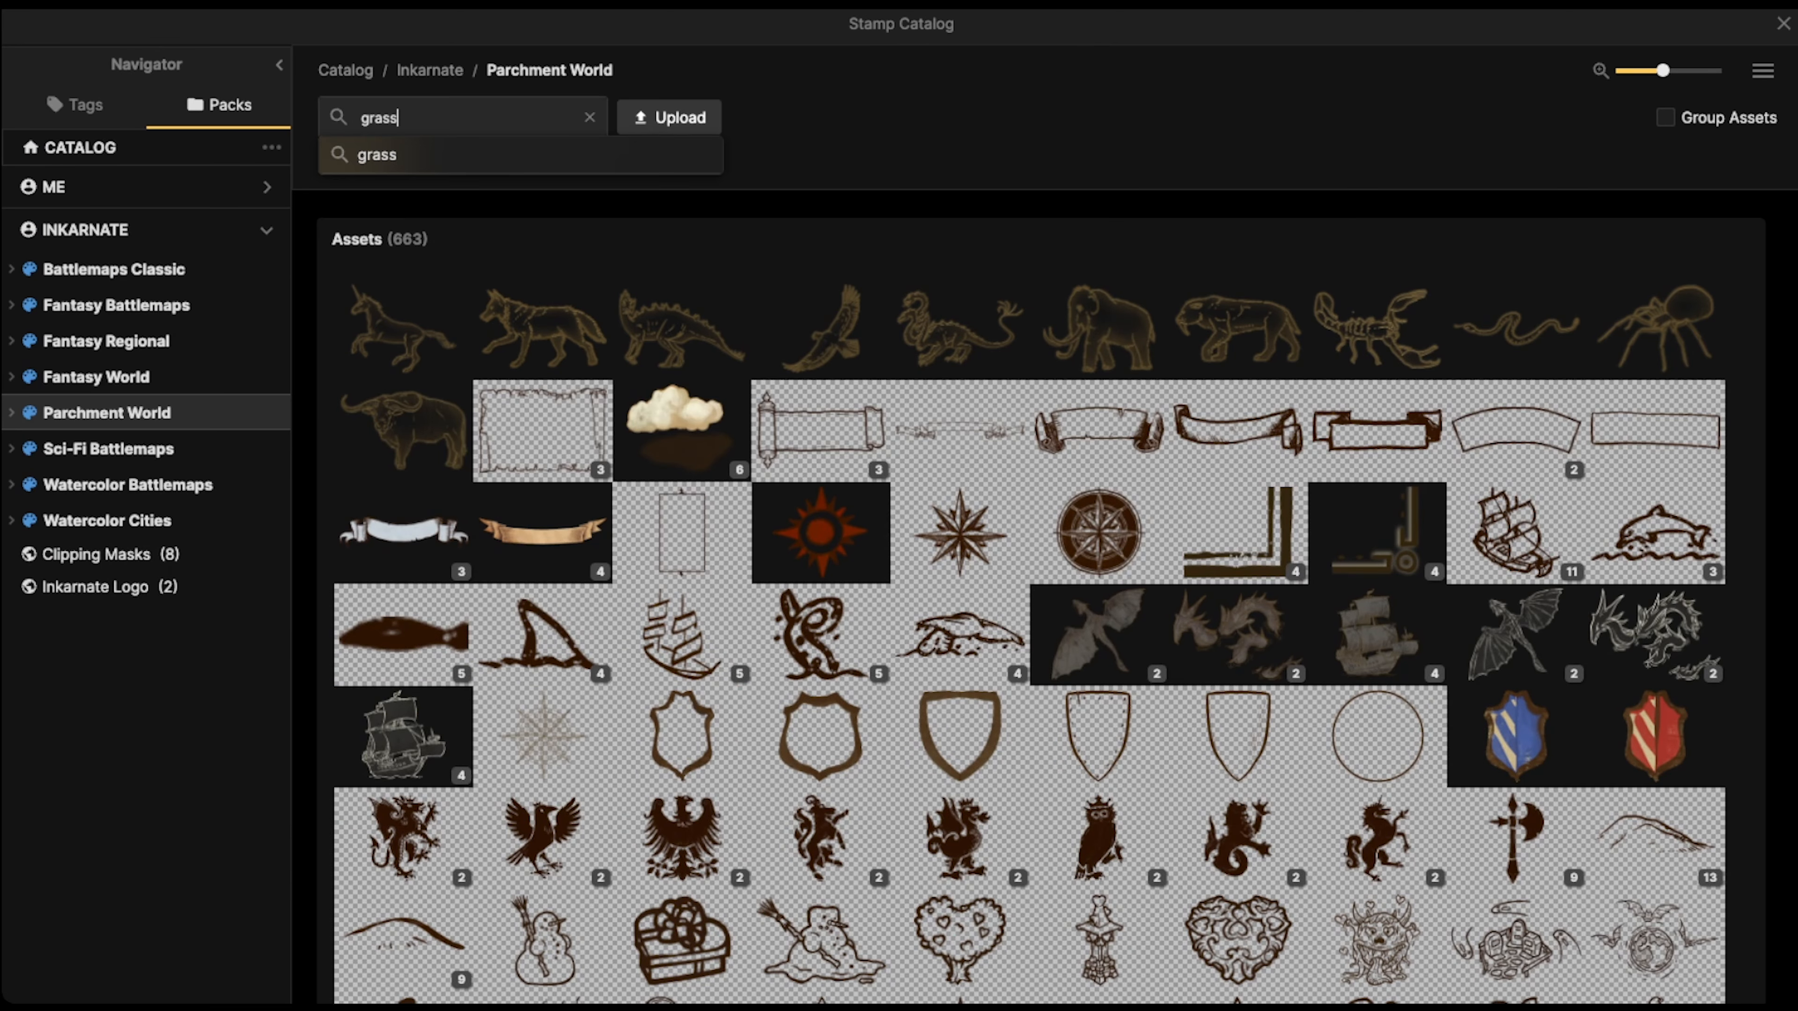
key(Escape)
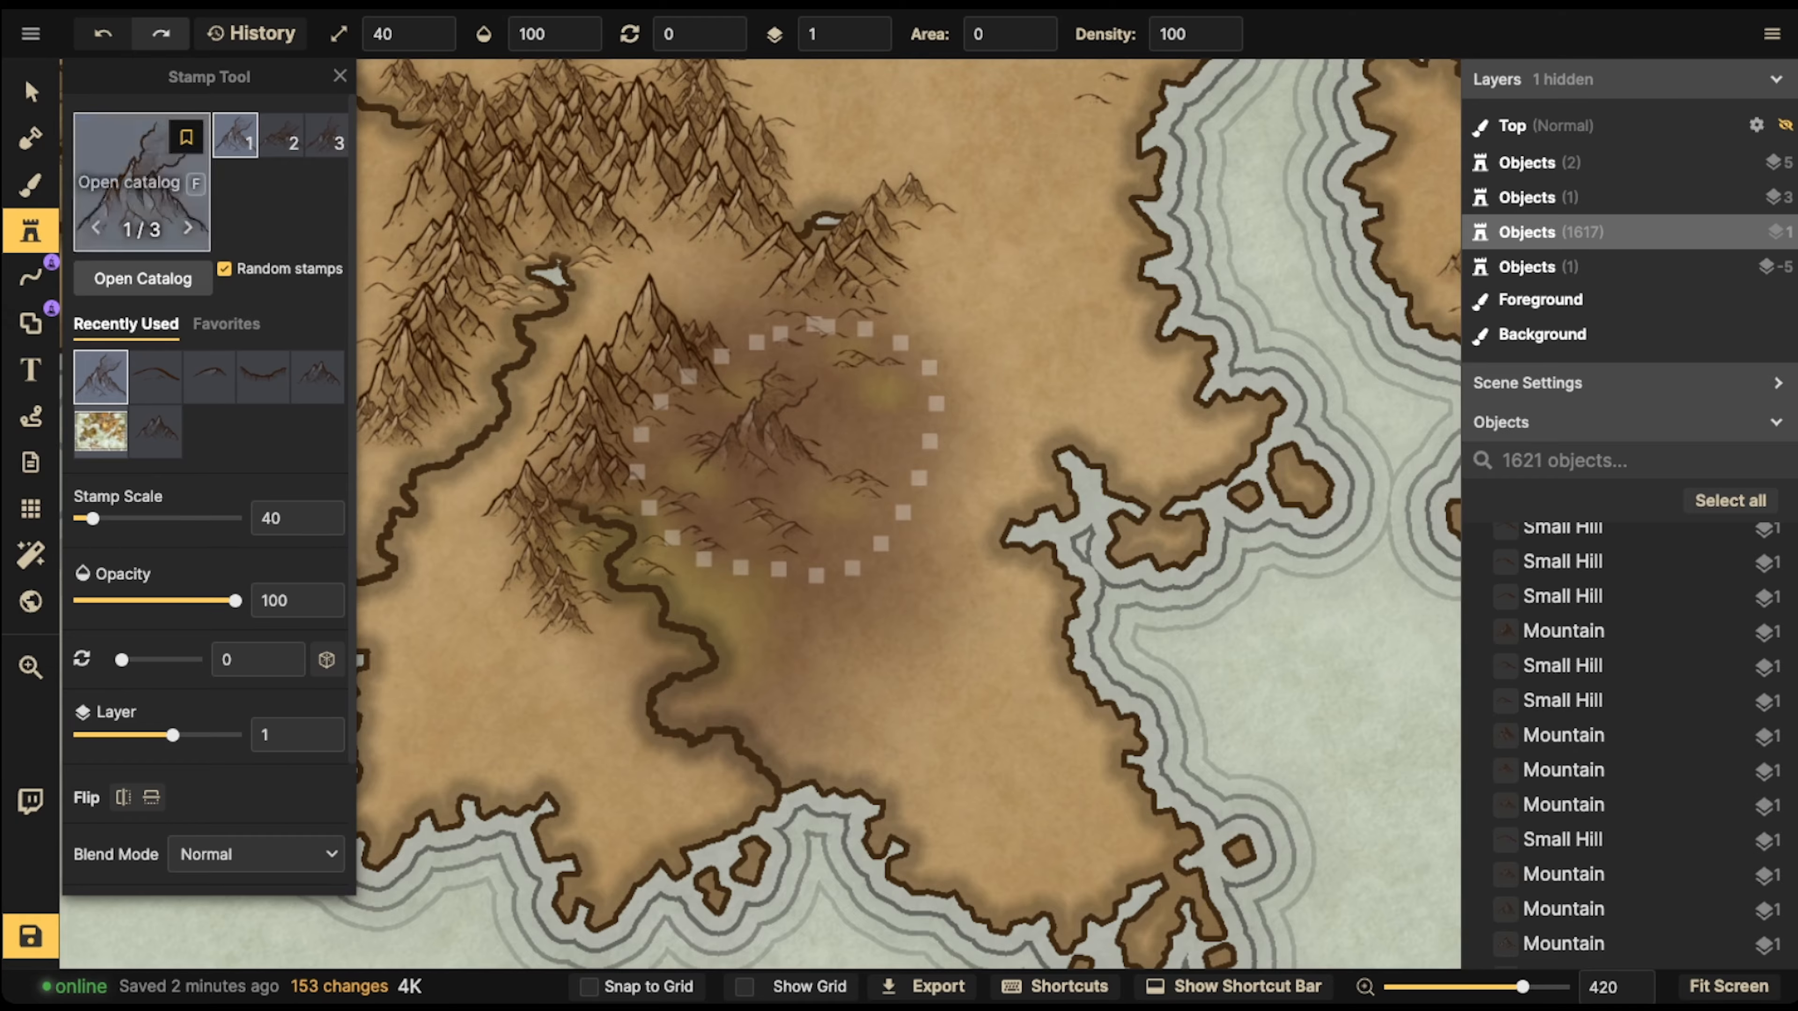
key(f)
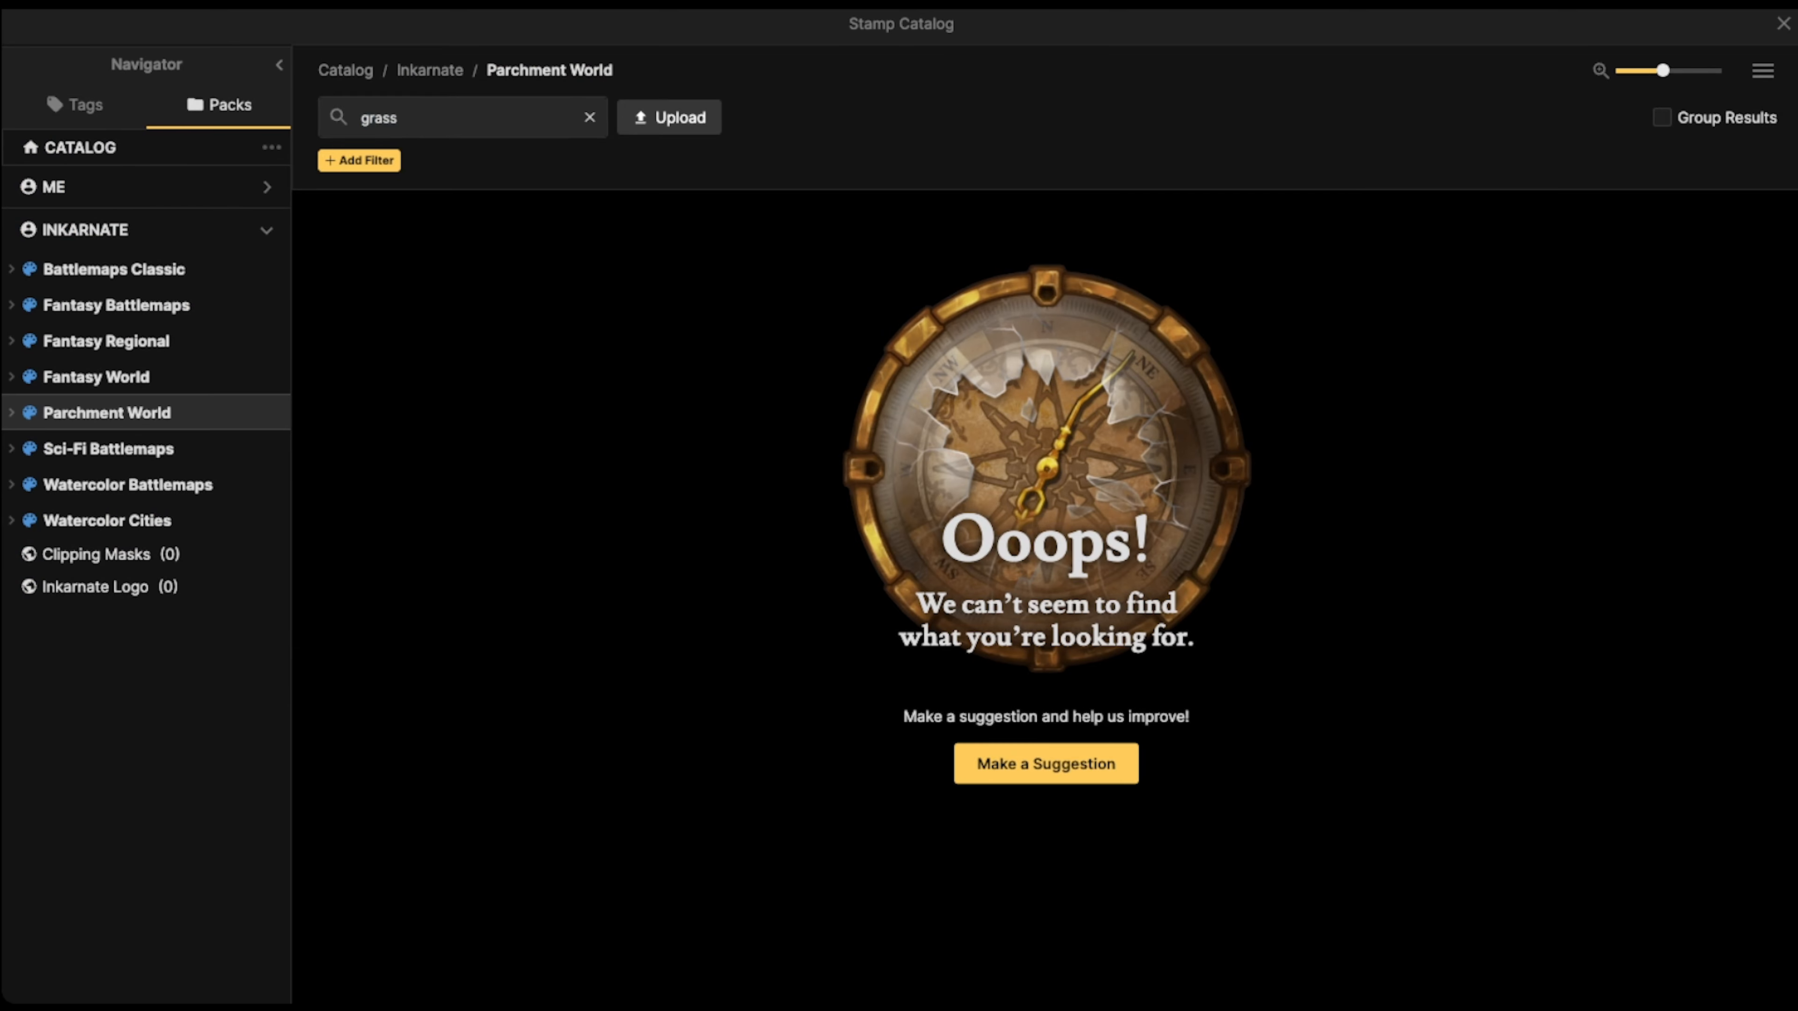
key(BackSpace)
scroll(962, 425, down, 8)
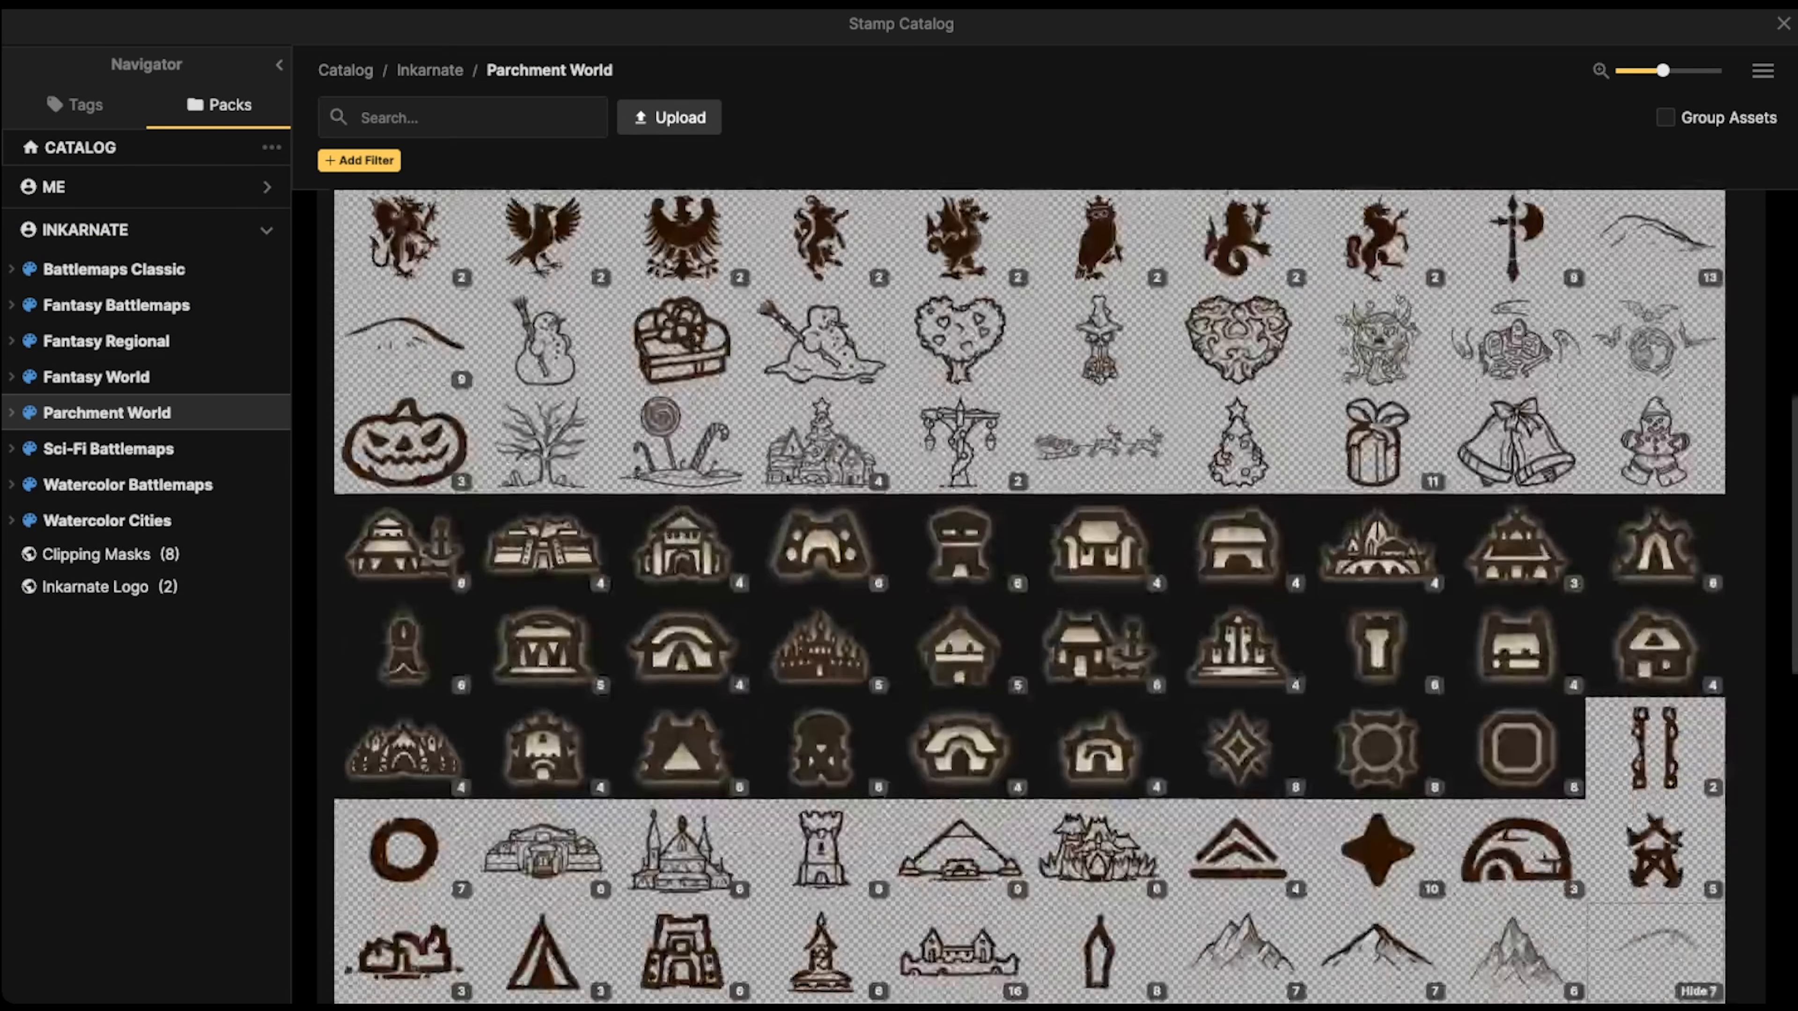
scroll(959, 499, down, 8)
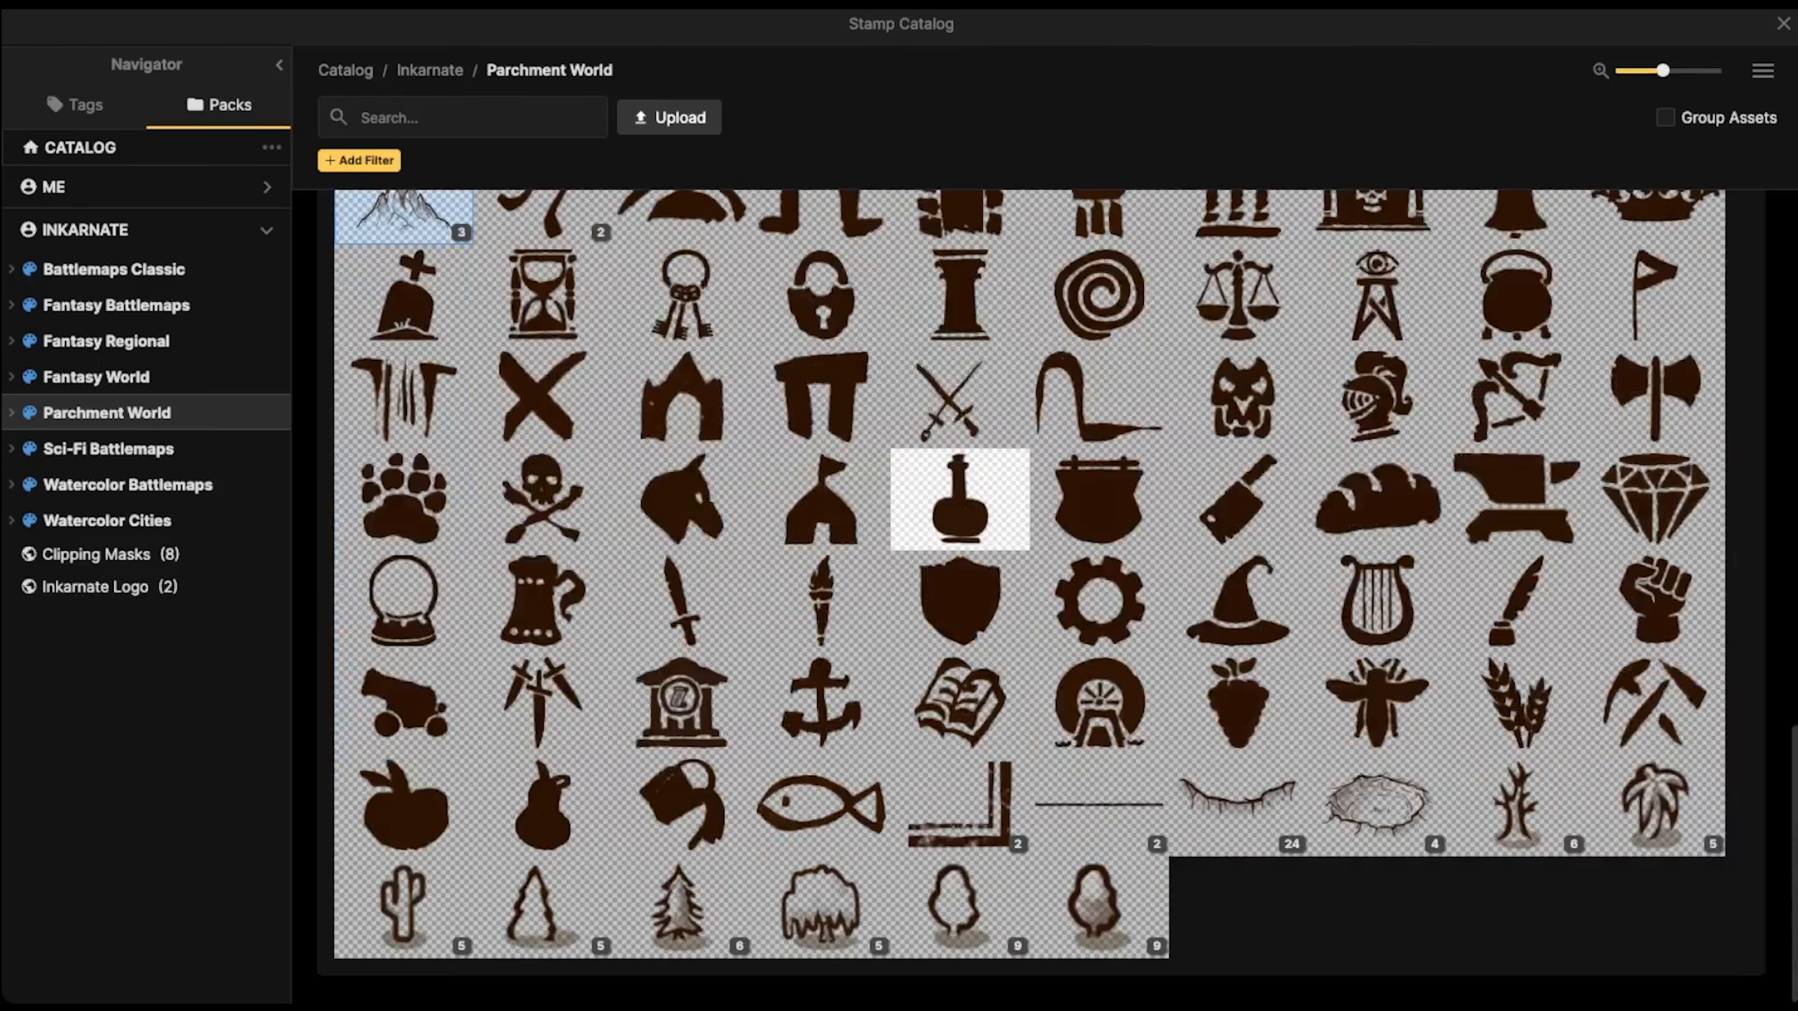
click(1782, 24)
Search the texture catalog for grass, choose the Grass texture and set its scale to 87.6
click(462, 118)
text(grass)
key(Return)
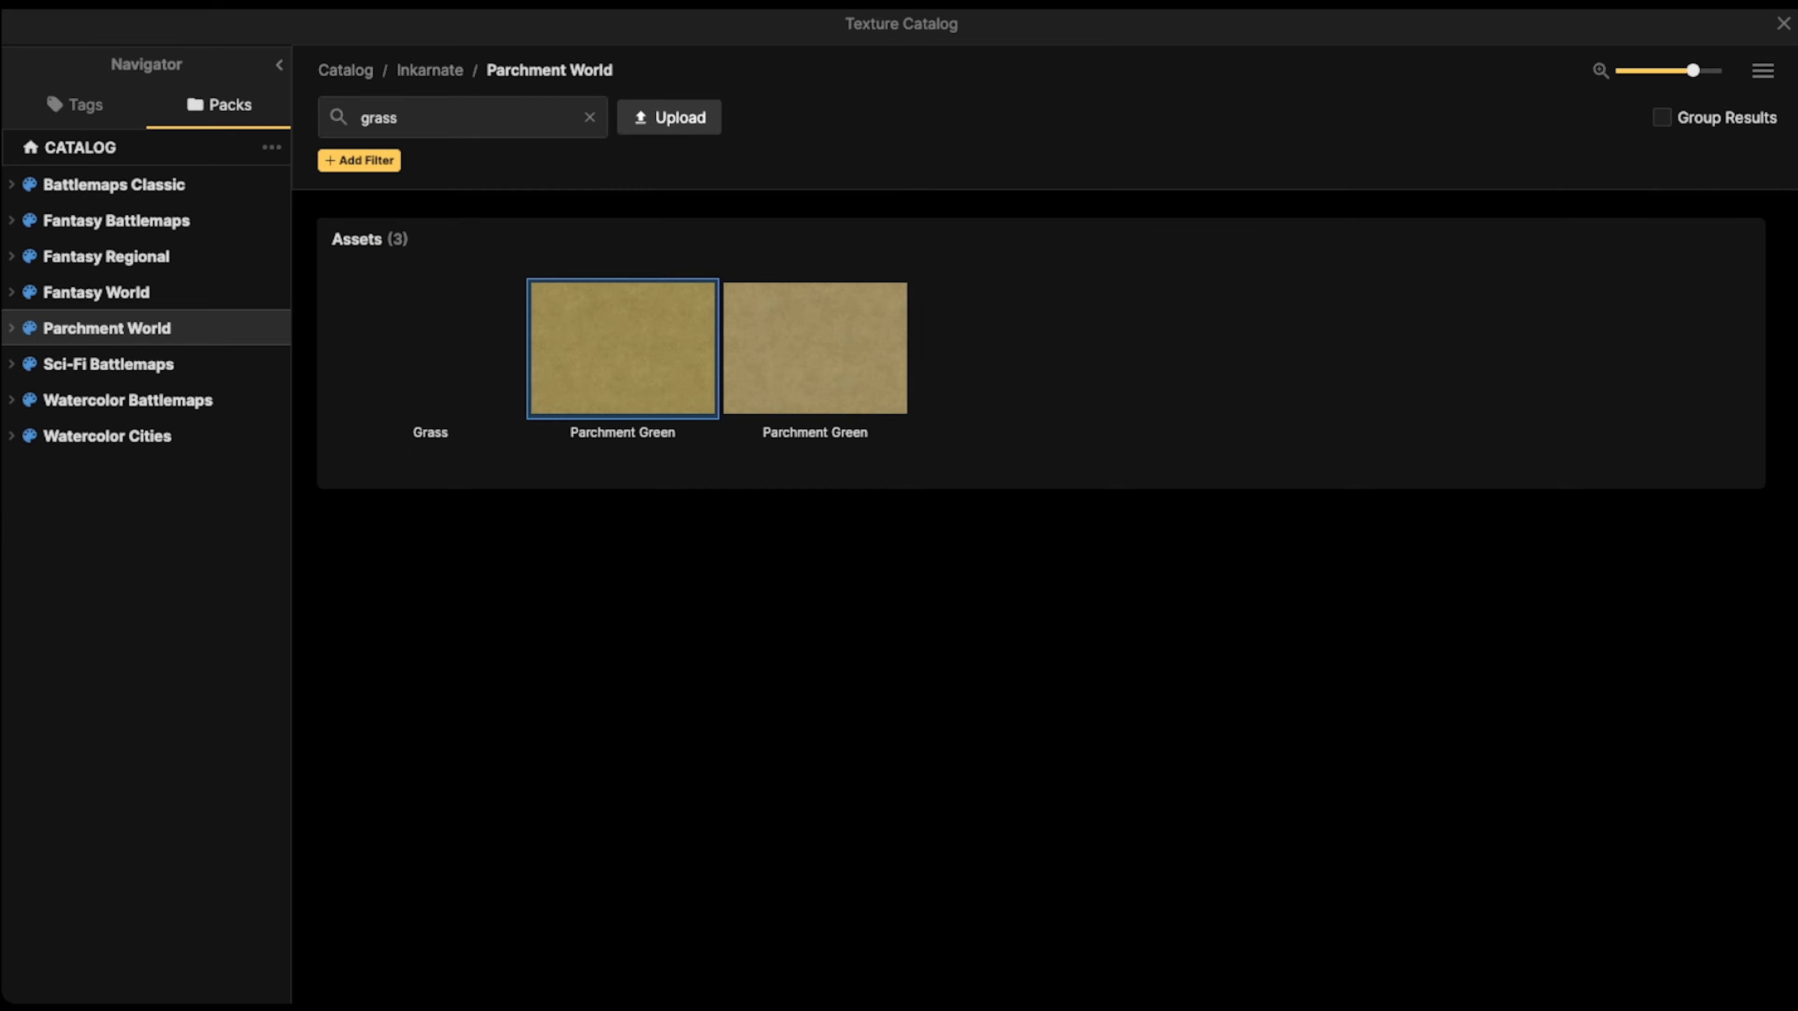
click(430, 346)
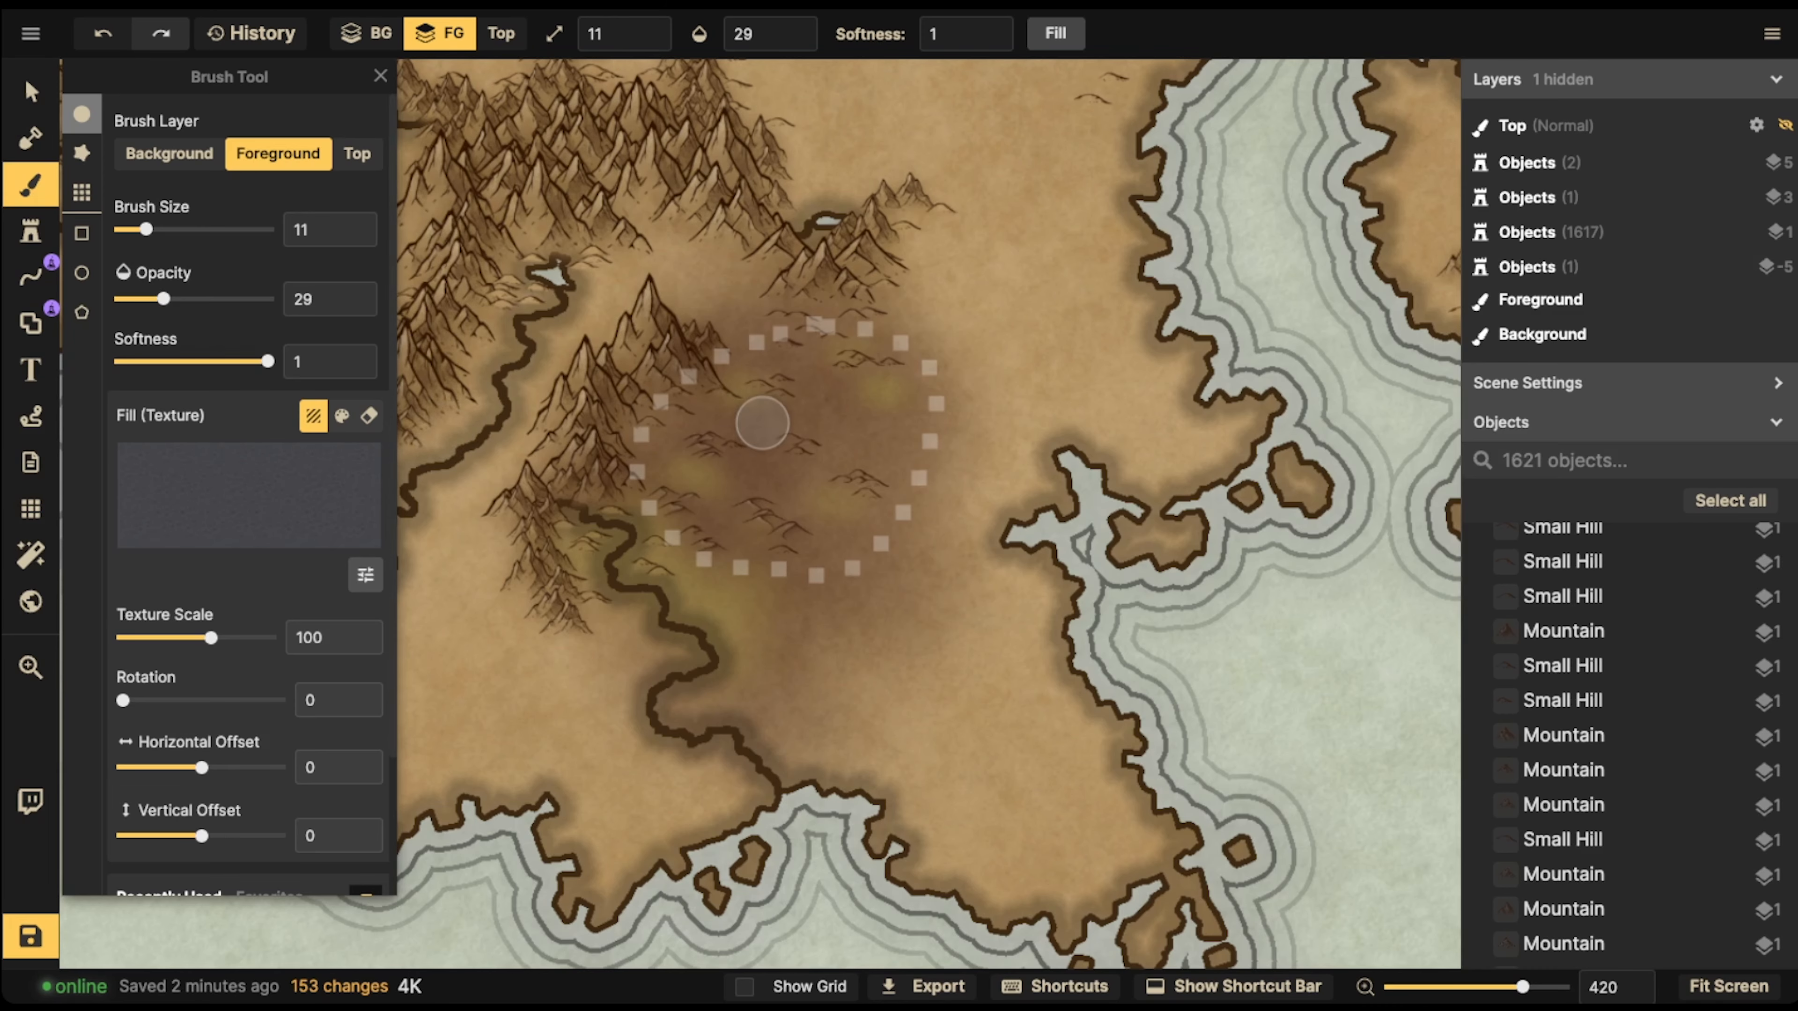
drag(211, 638, 206, 638)
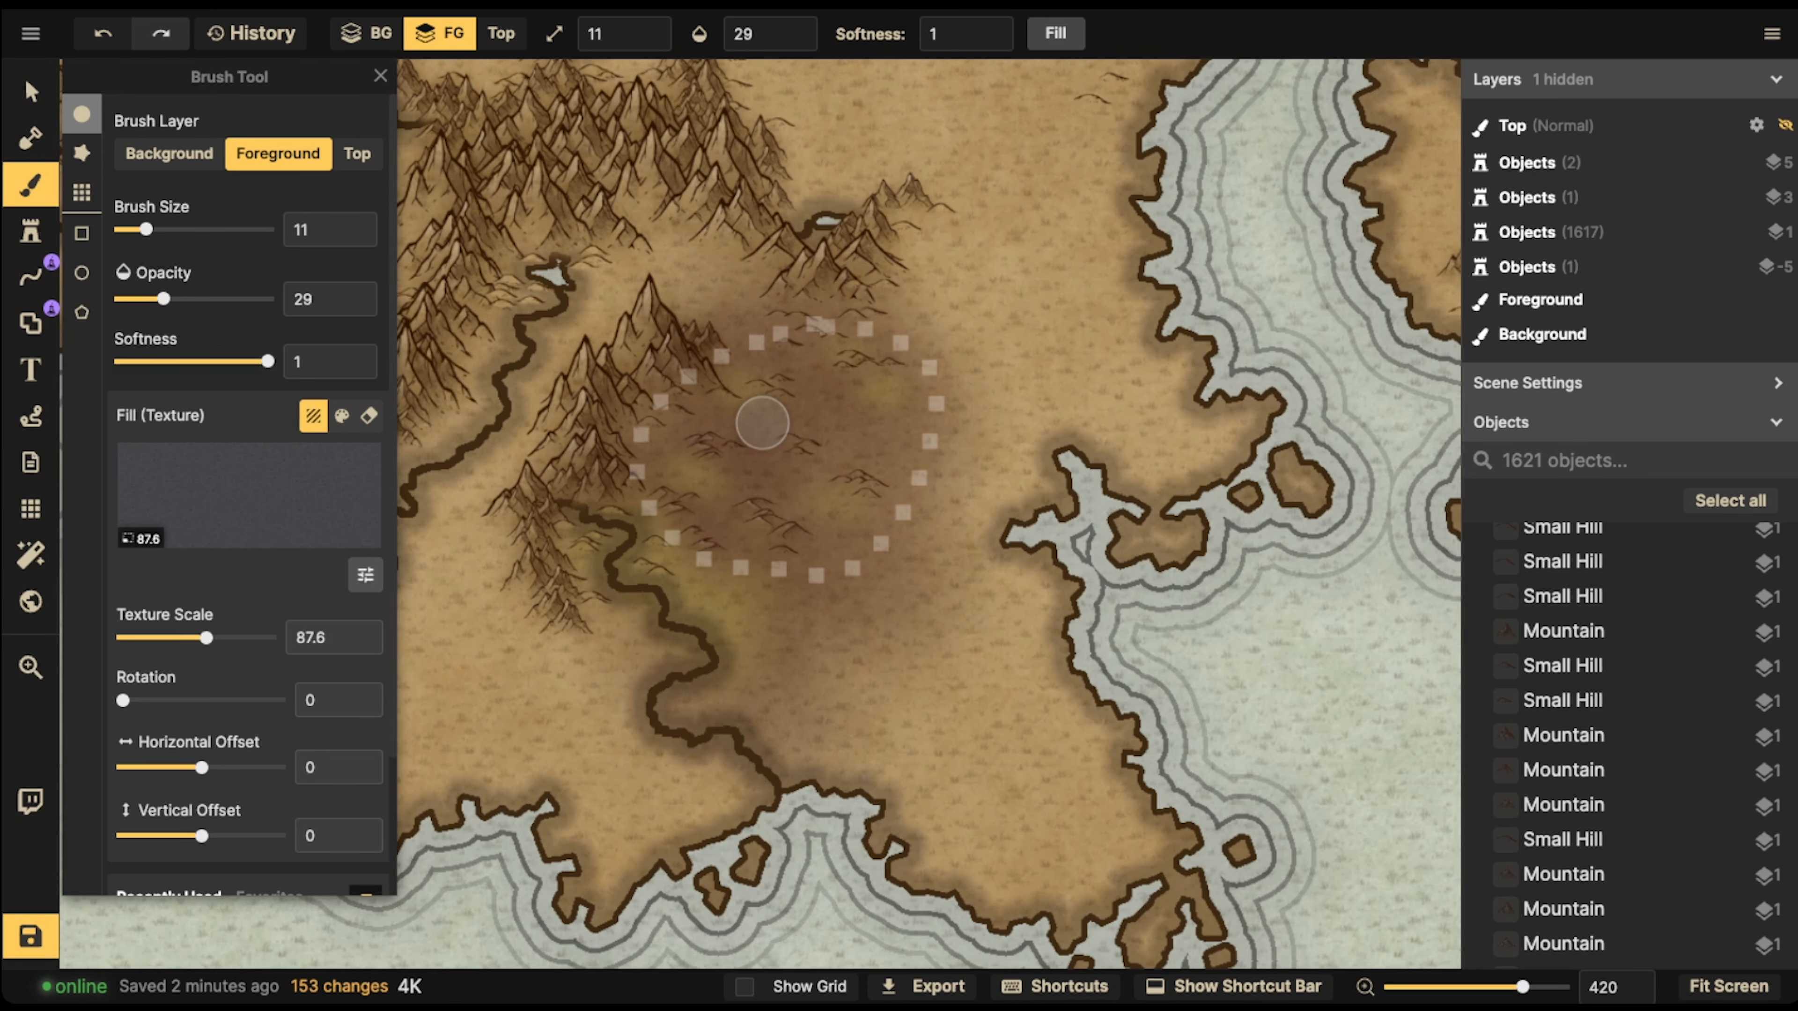
Brush Grass texture at 100 opacity over the green river bank along the desert's southwestern edge
scroll(248, 539, down, 3)
scroll(743, 560, up, 3)
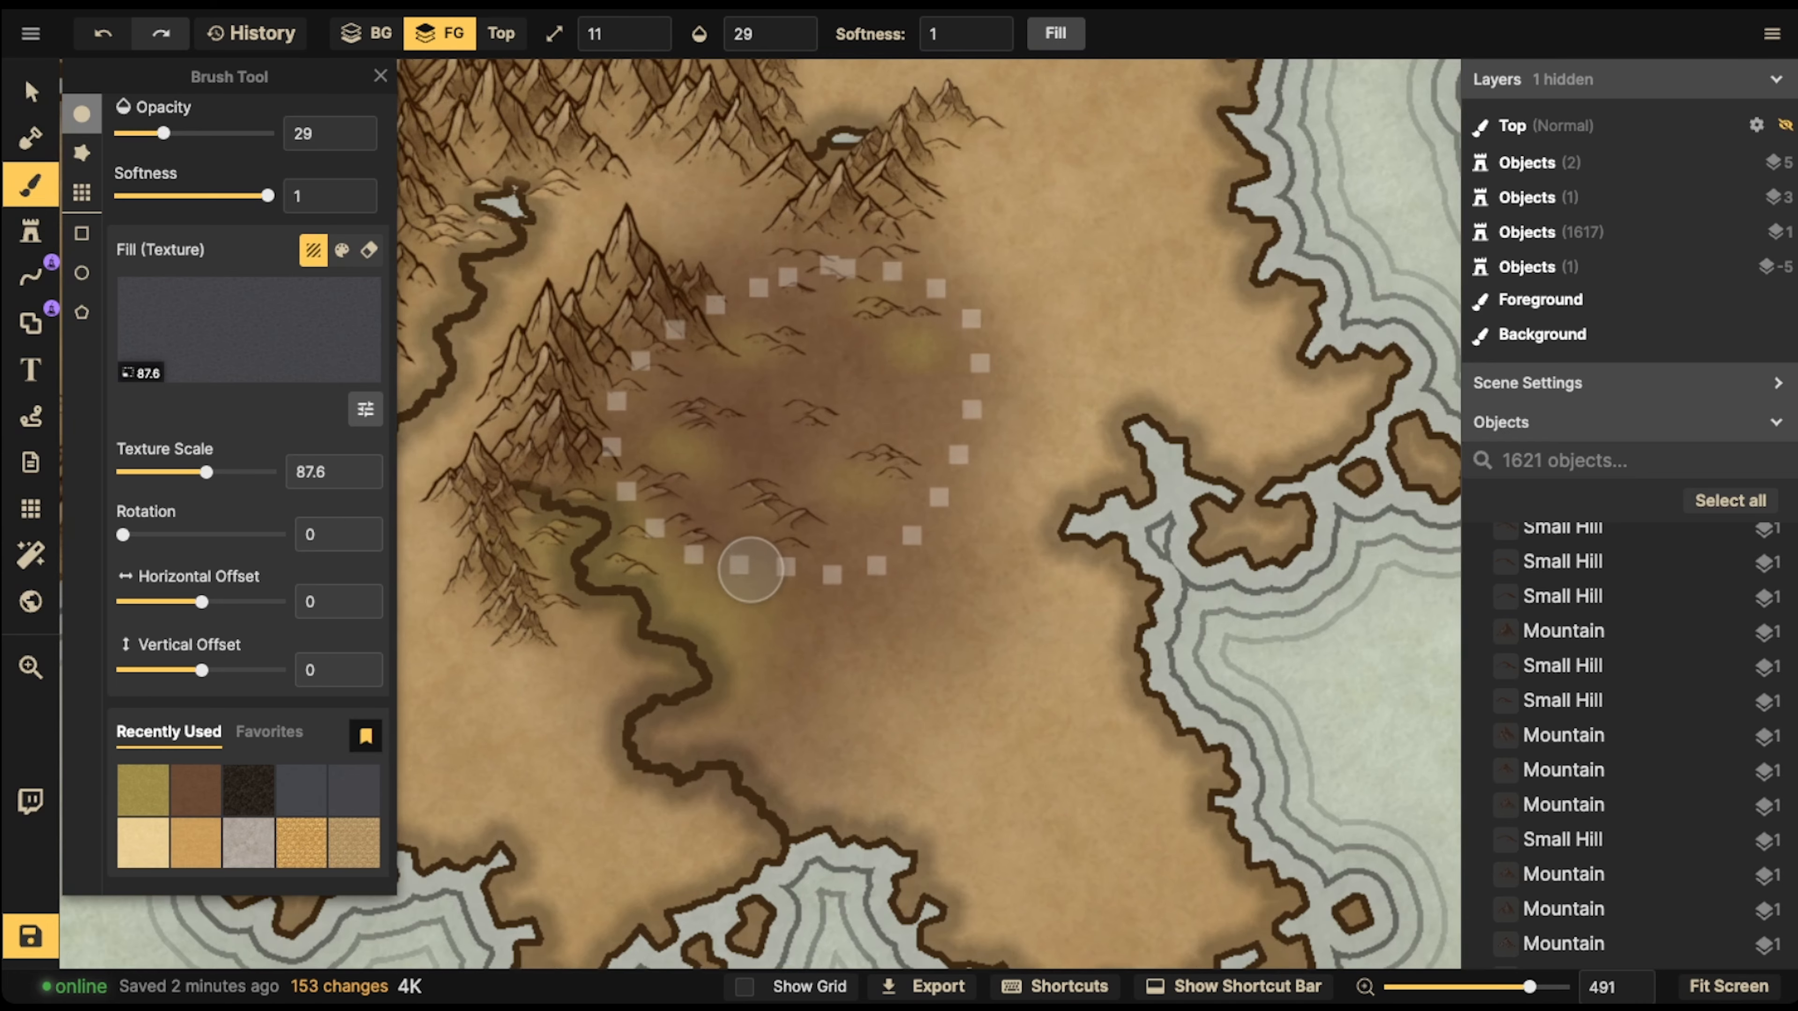
scroll(838, 584, up, 3)
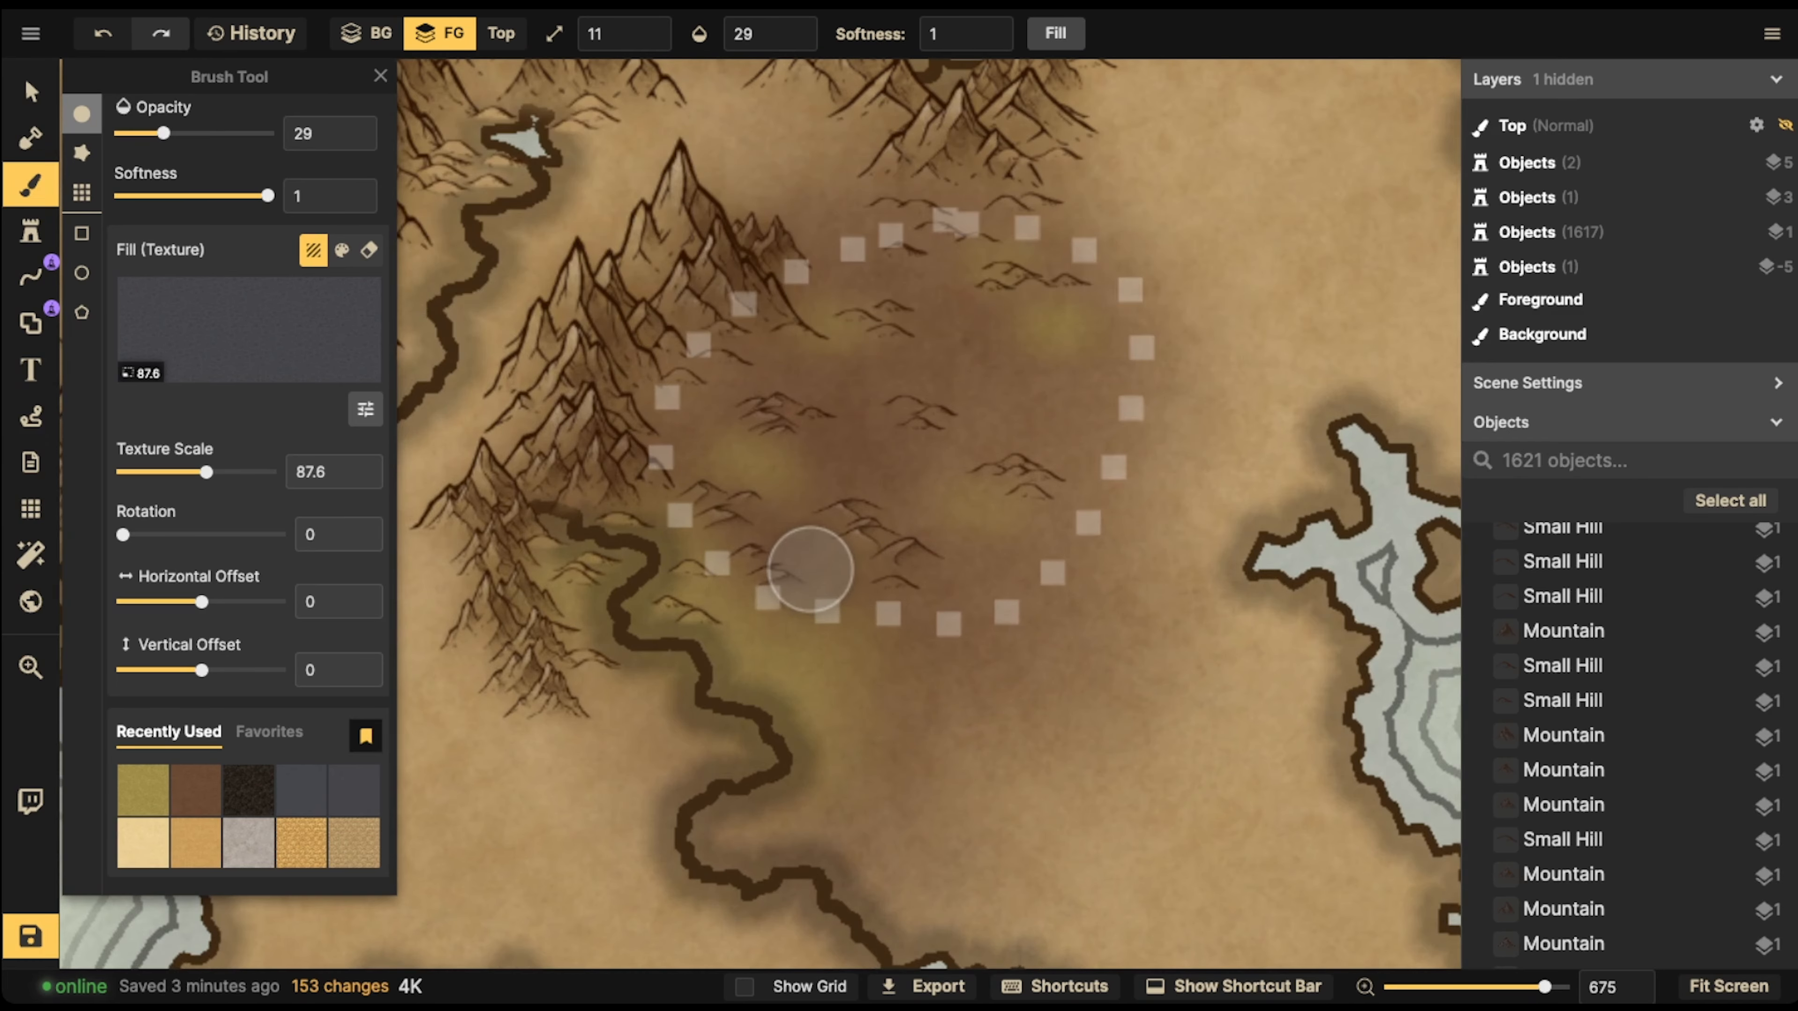
key(space)
drag(756, 601, 902, 536)
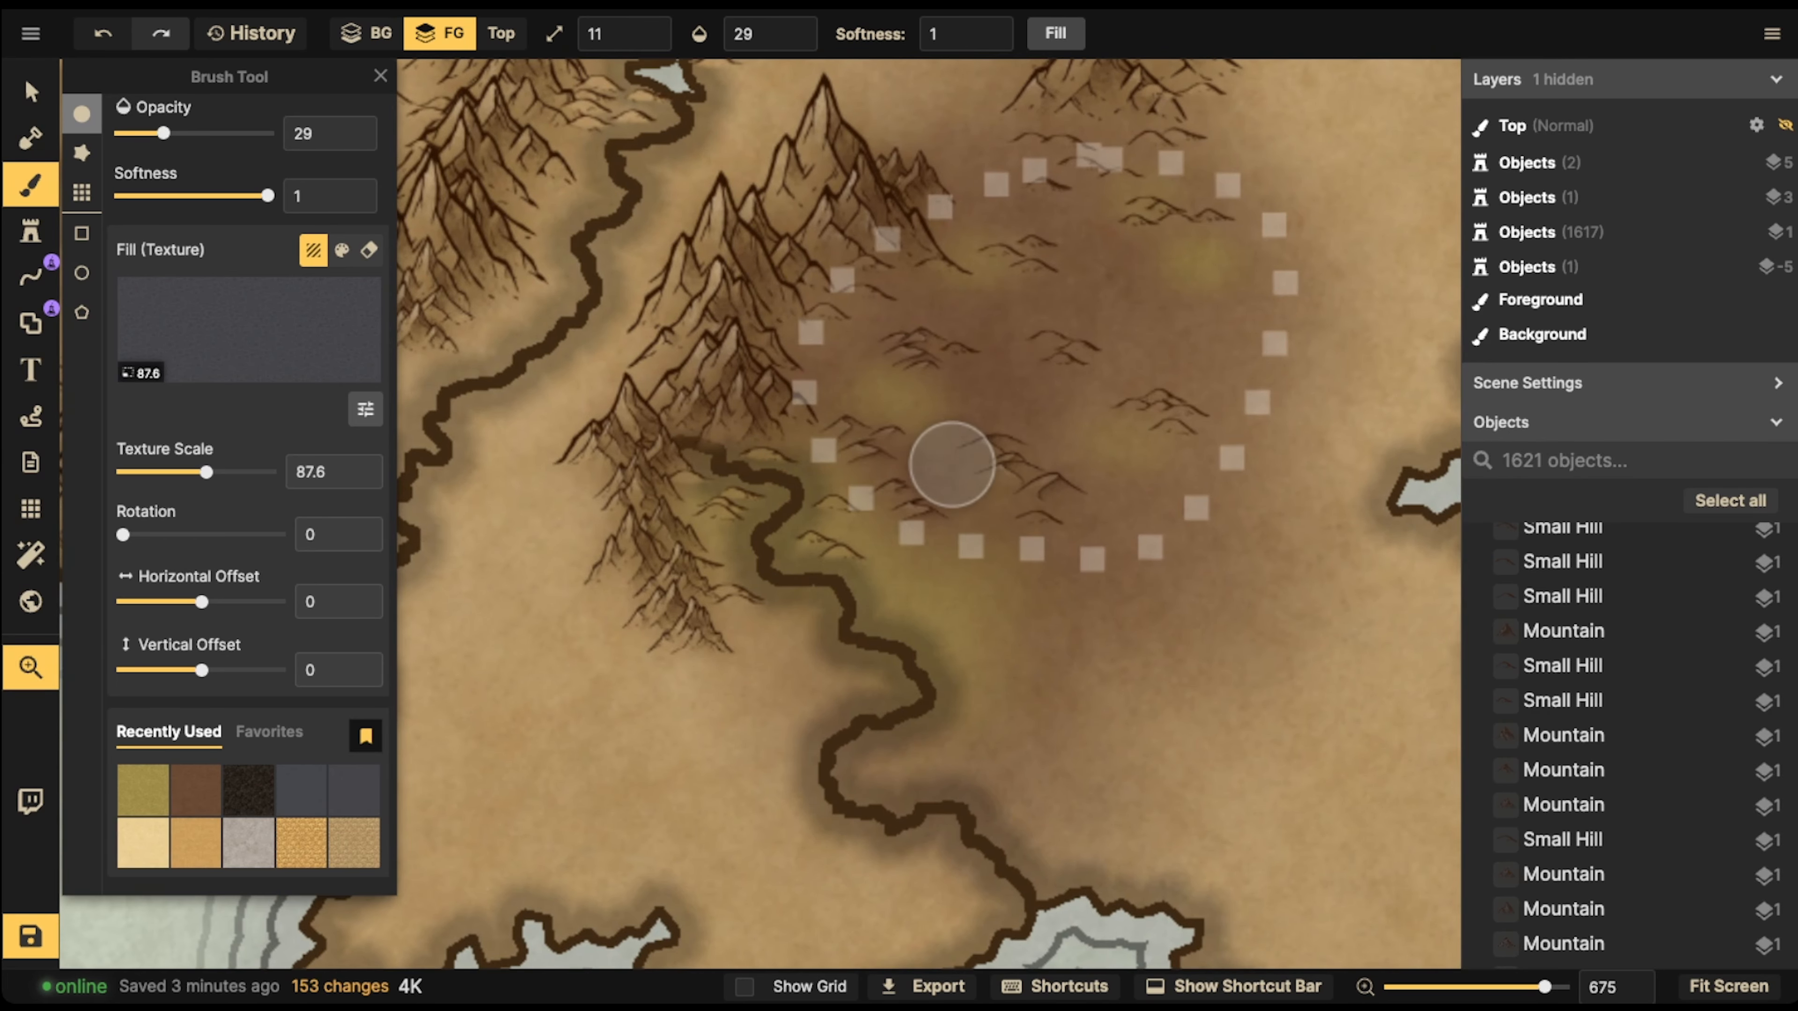
mouse_move(947, 448)
mouse_down()
mouse_move(930, 502)
mouse_move(805, 490)
mouse_up()
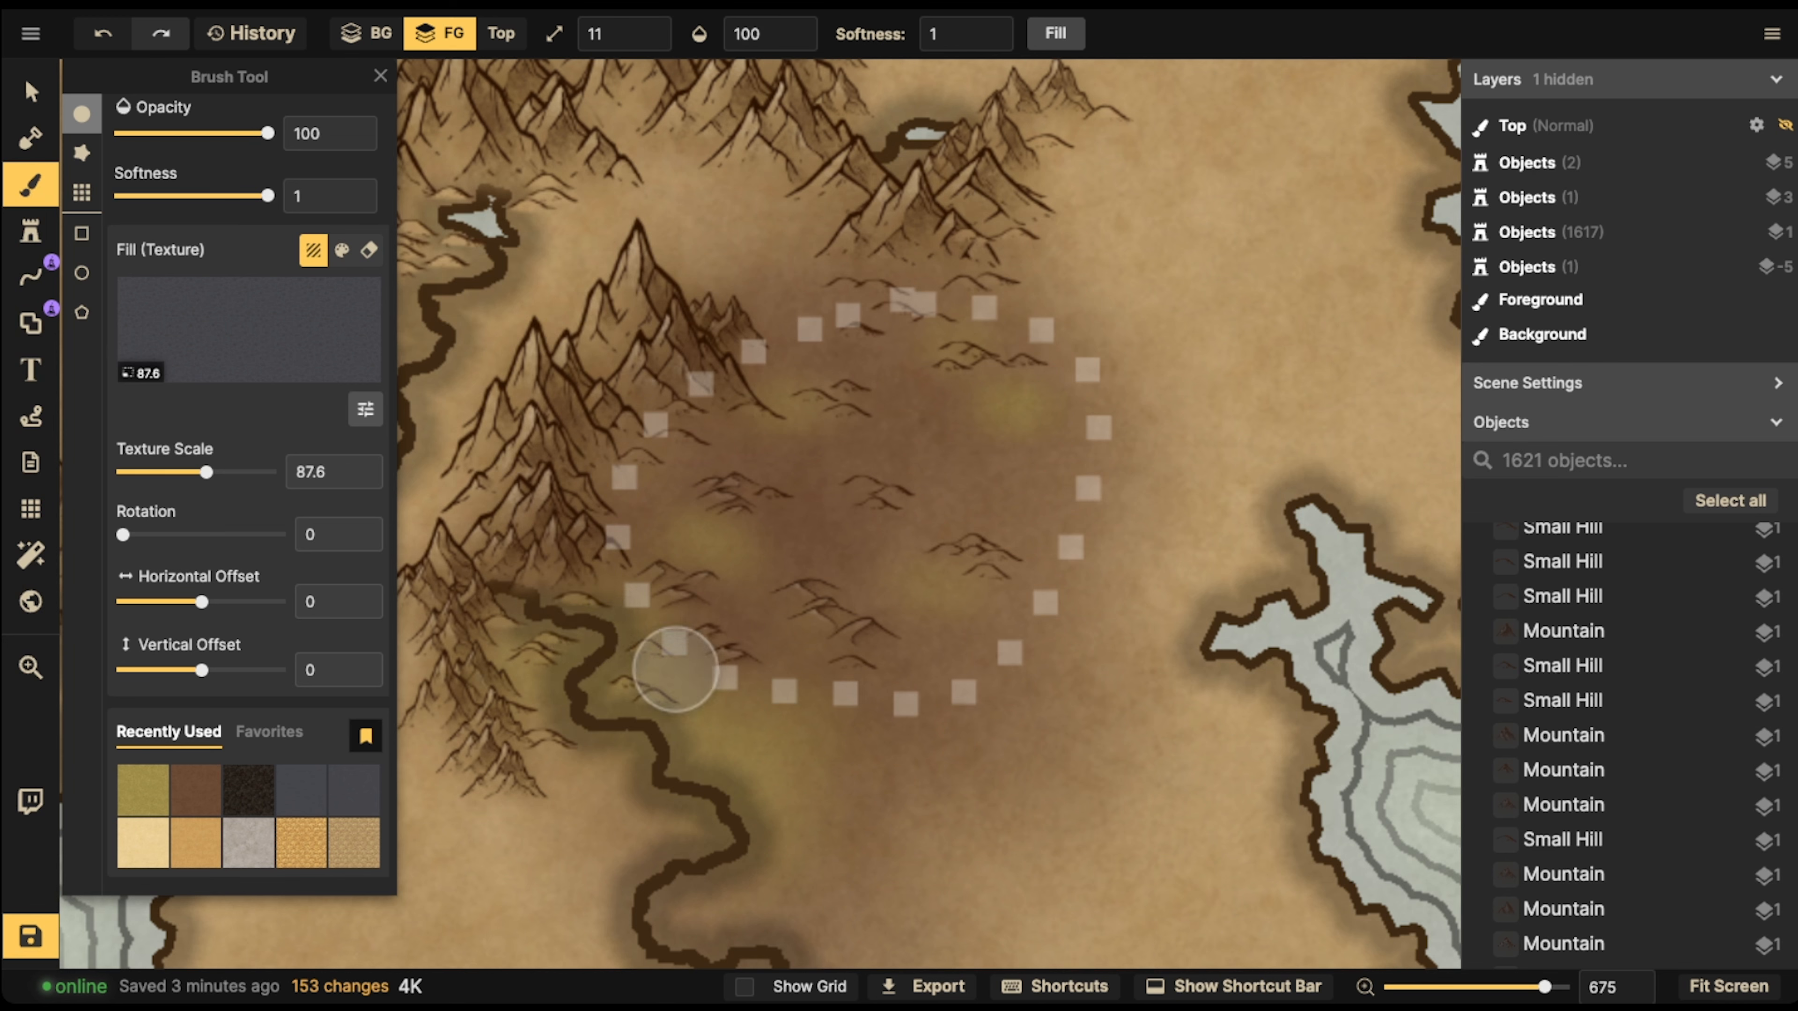
mouse_move(670, 684)
mouse_down()
mouse_move(649, 683)
mouse_move(763, 744)
mouse_move(783, 794)
mouse_up()
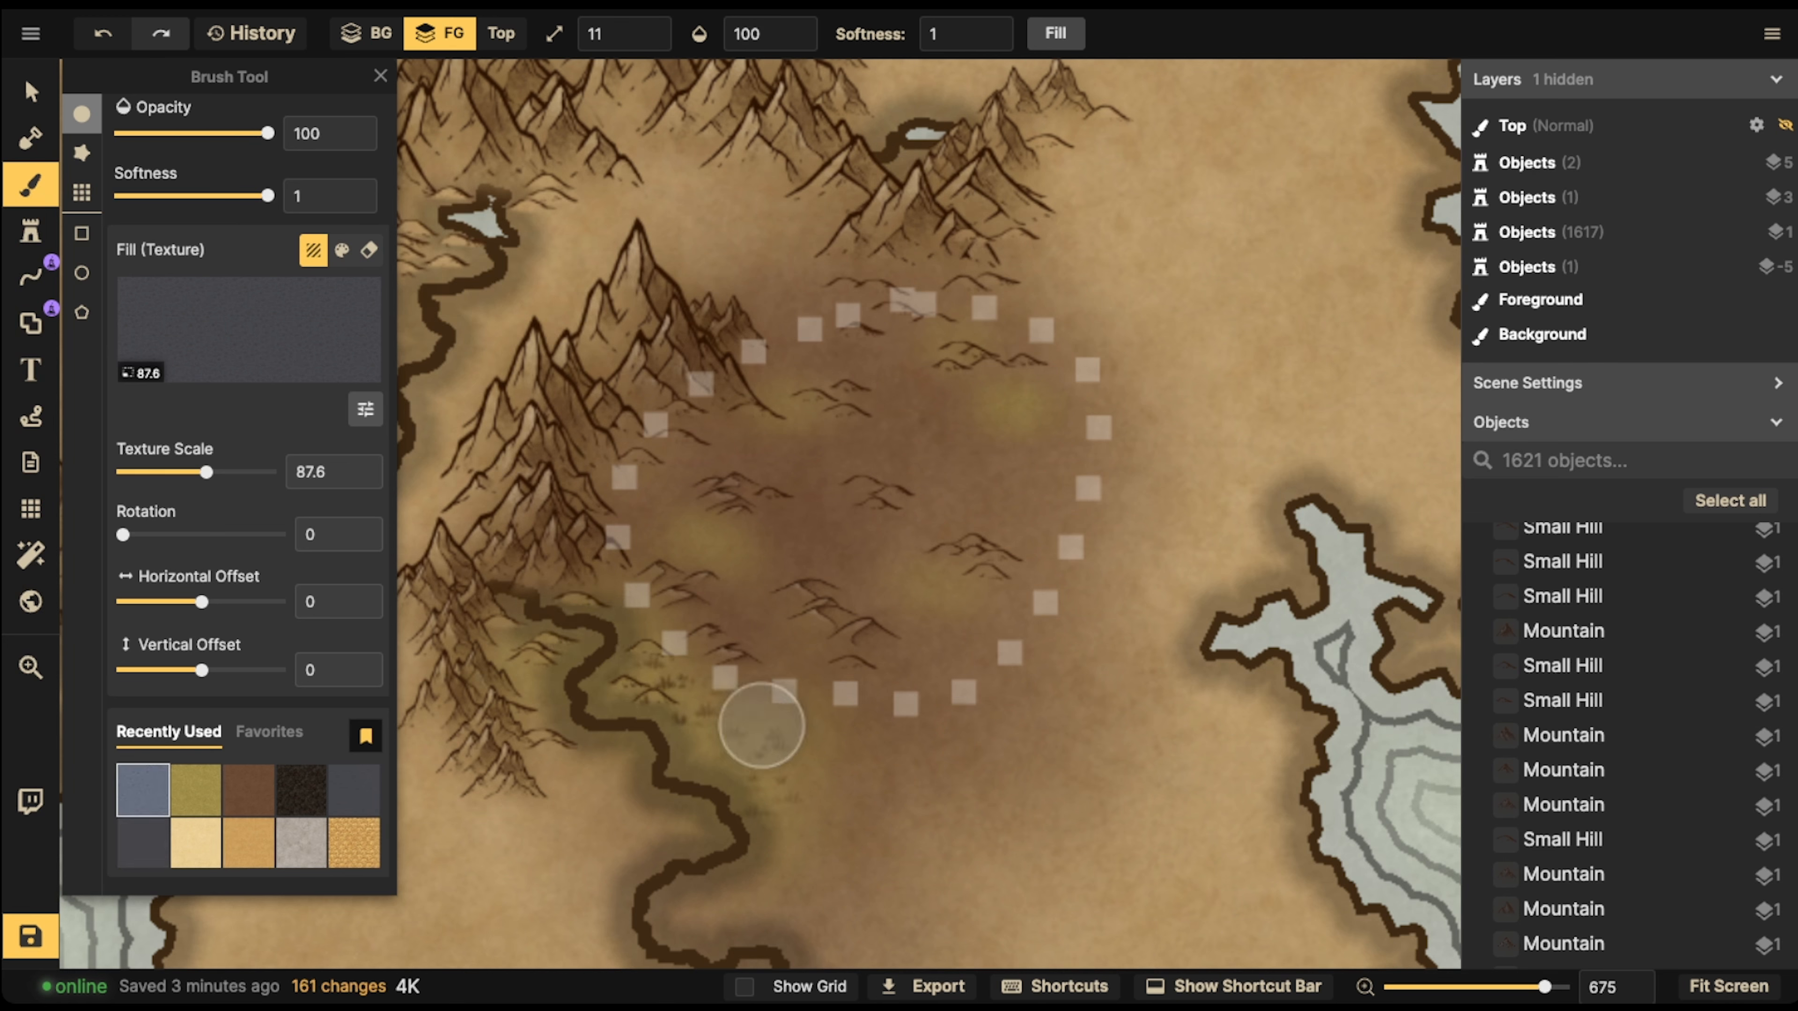
Brush Grass texture over the small green patches scattered inside the dotted desert
drag(707, 538, 739, 561)
drag(773, 433, 811, 410)
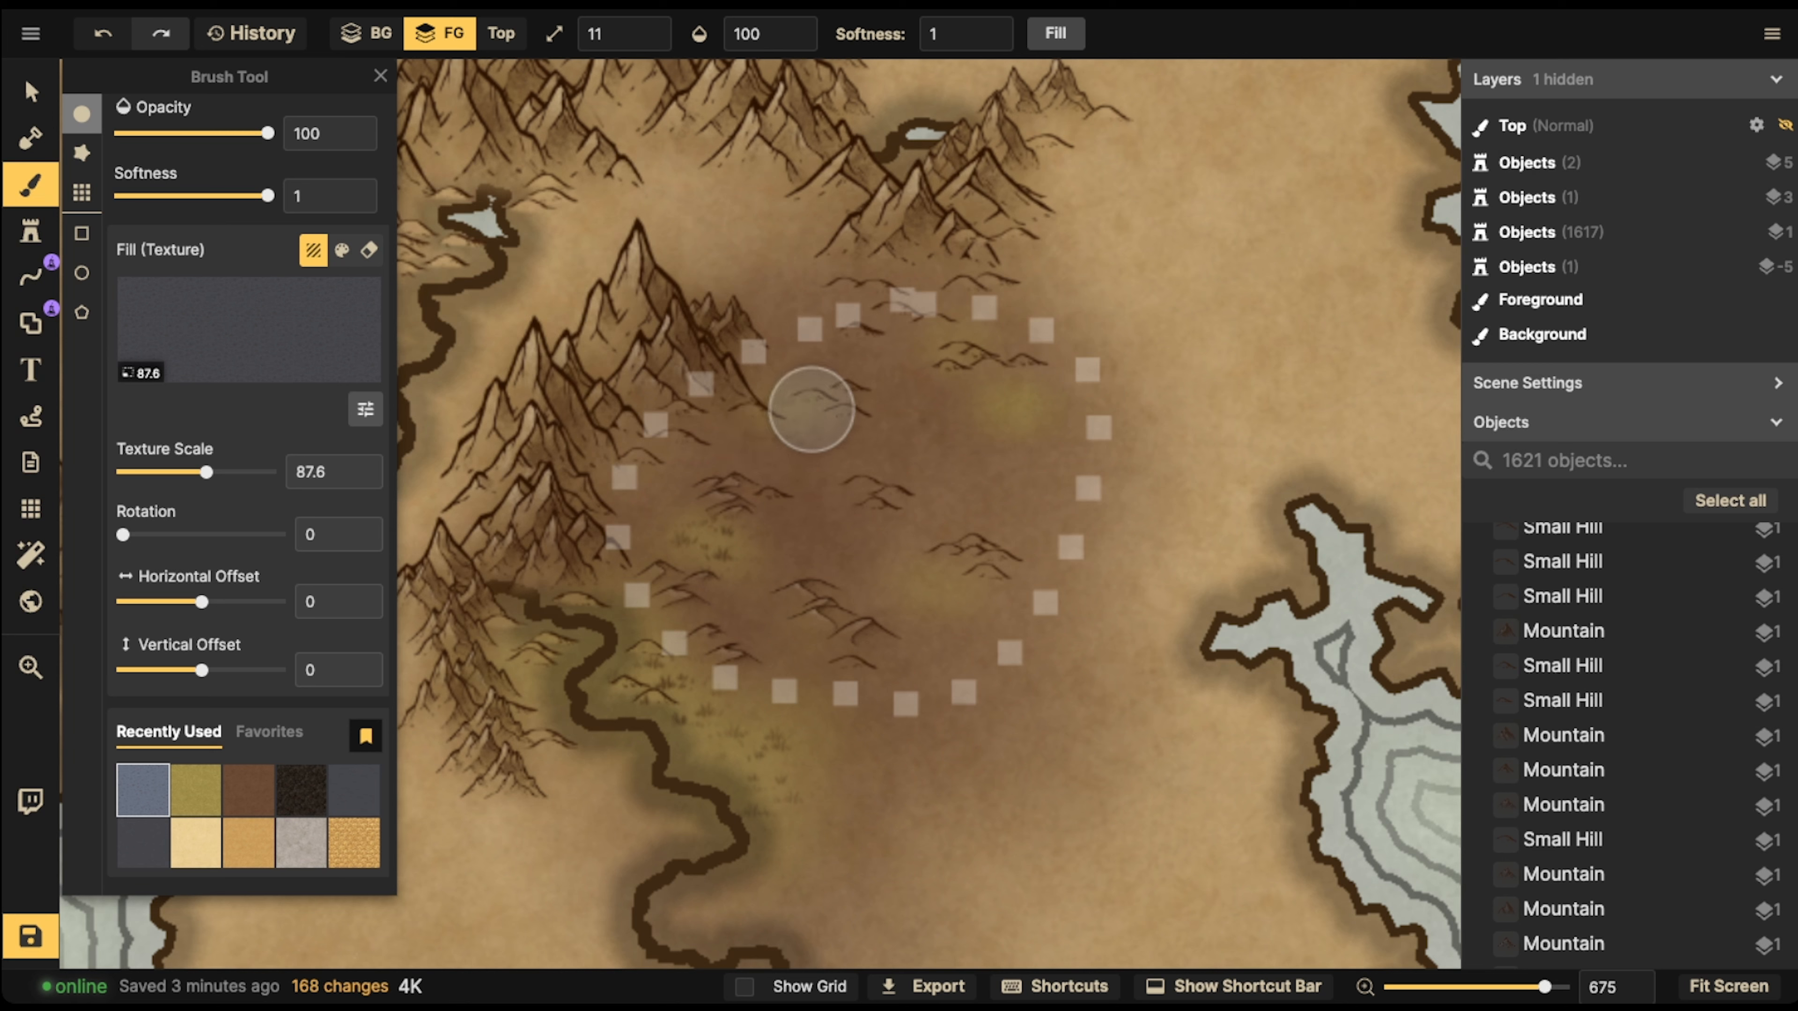
click(797, 409)
drag(1010, 405, 935, 329)
drag(945, 587, 915, 597)
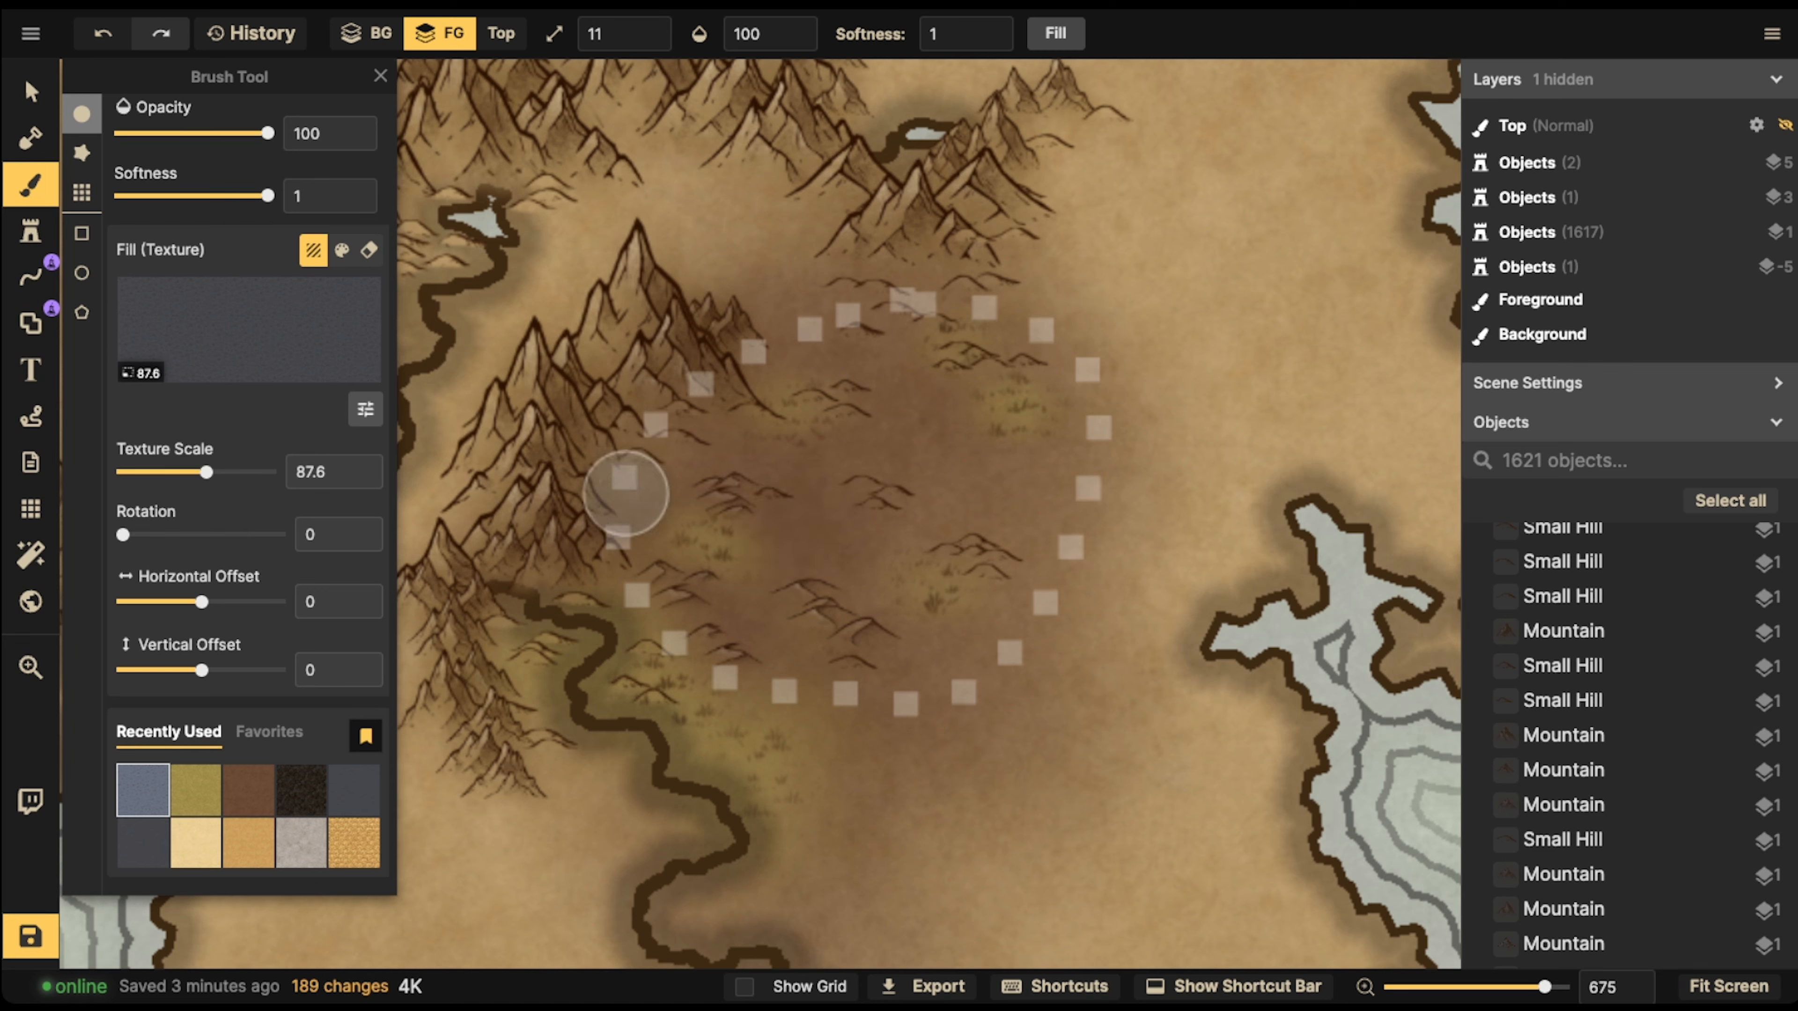
Set the Grass texture scale to 54 and brush finer grass across the middle of the desert
drag(206, 472, 189, 473)
mouse_move(939, 441)
mouse_down()
mouse_move(900, 416)
mouse_move(897, 439)
mouse_move(817, 464)
mouse_move(836, 537)
mouse_move(799, 540)
mouse_move(844, 559)
mouse_move(981, 503)
mouse_move(970, 482)
mouse_move(1037, 487)
mouse_move(853, 483)
mouse_move(744, 457)
mouse_move(773, 583)
mouse_move(965, 493)
mouse_move(927, 384)
mouse_move(819, 362)
mouse_move(938, 356)
mouse_move(983, 468)
mouse_up()
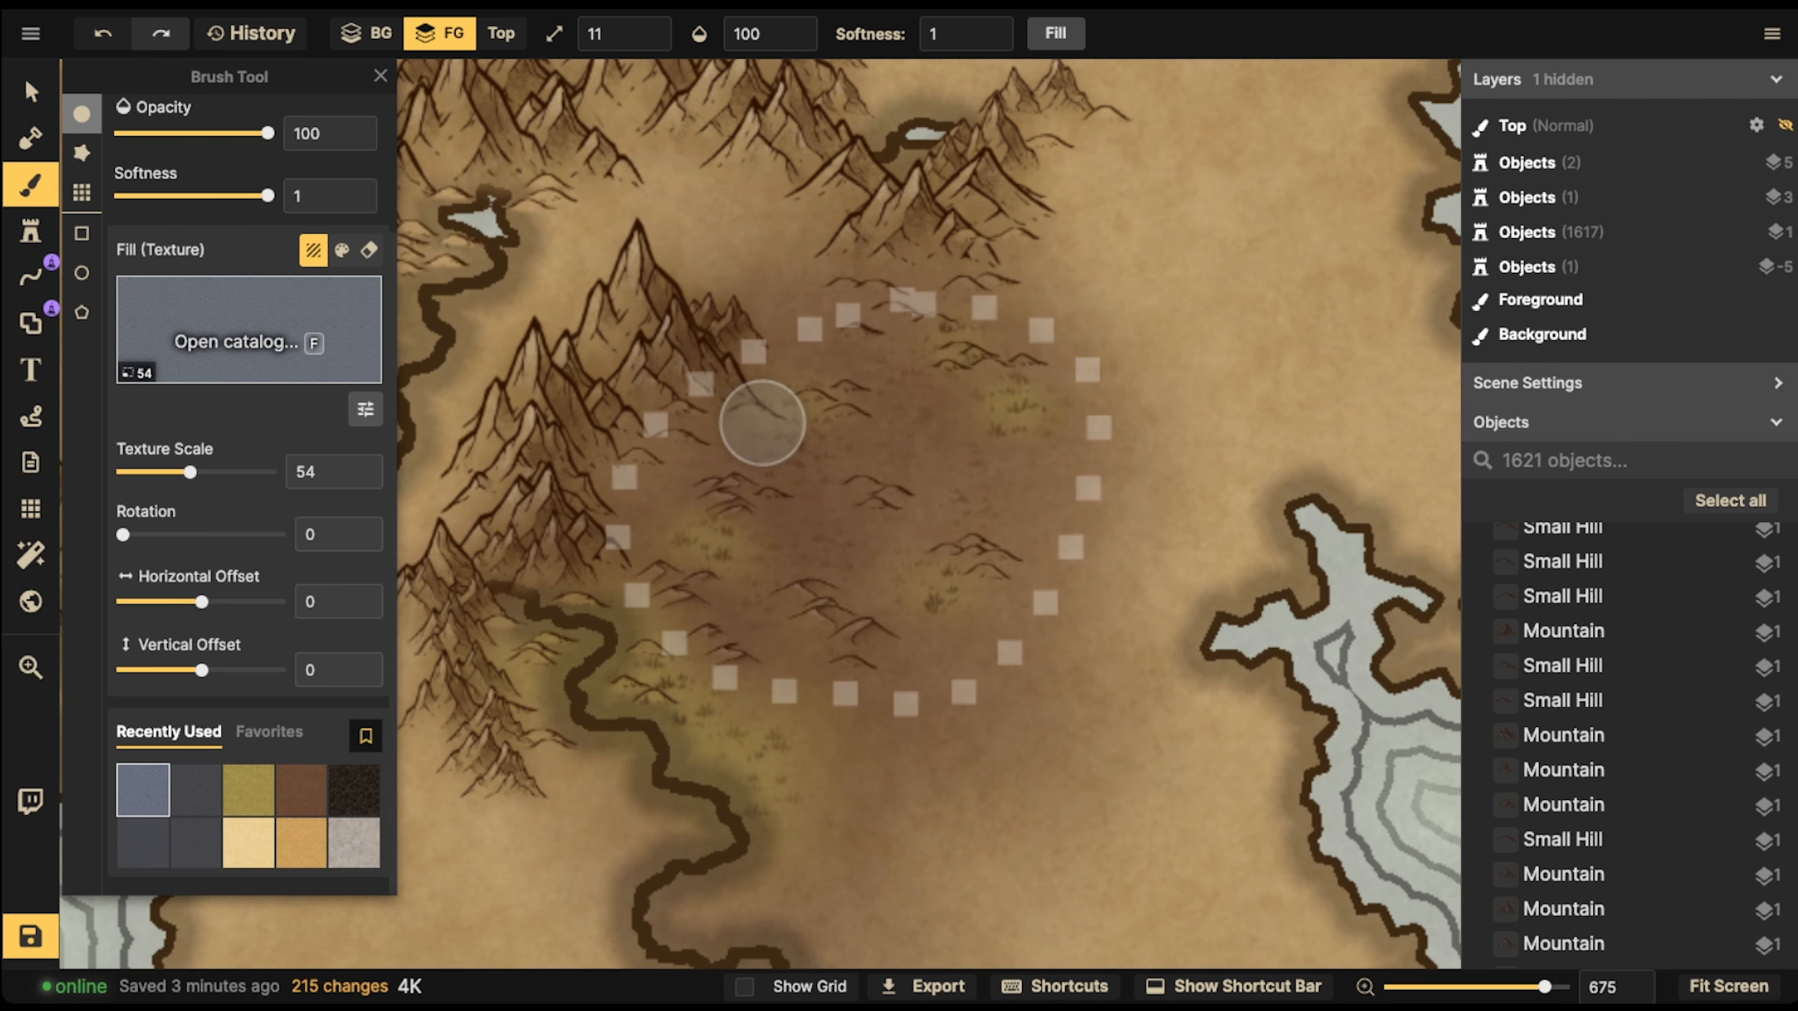
Examine the brown desert with its grassy patches against the surrounding continent
click(31, 91)
scroll(828, 569, down, 4)
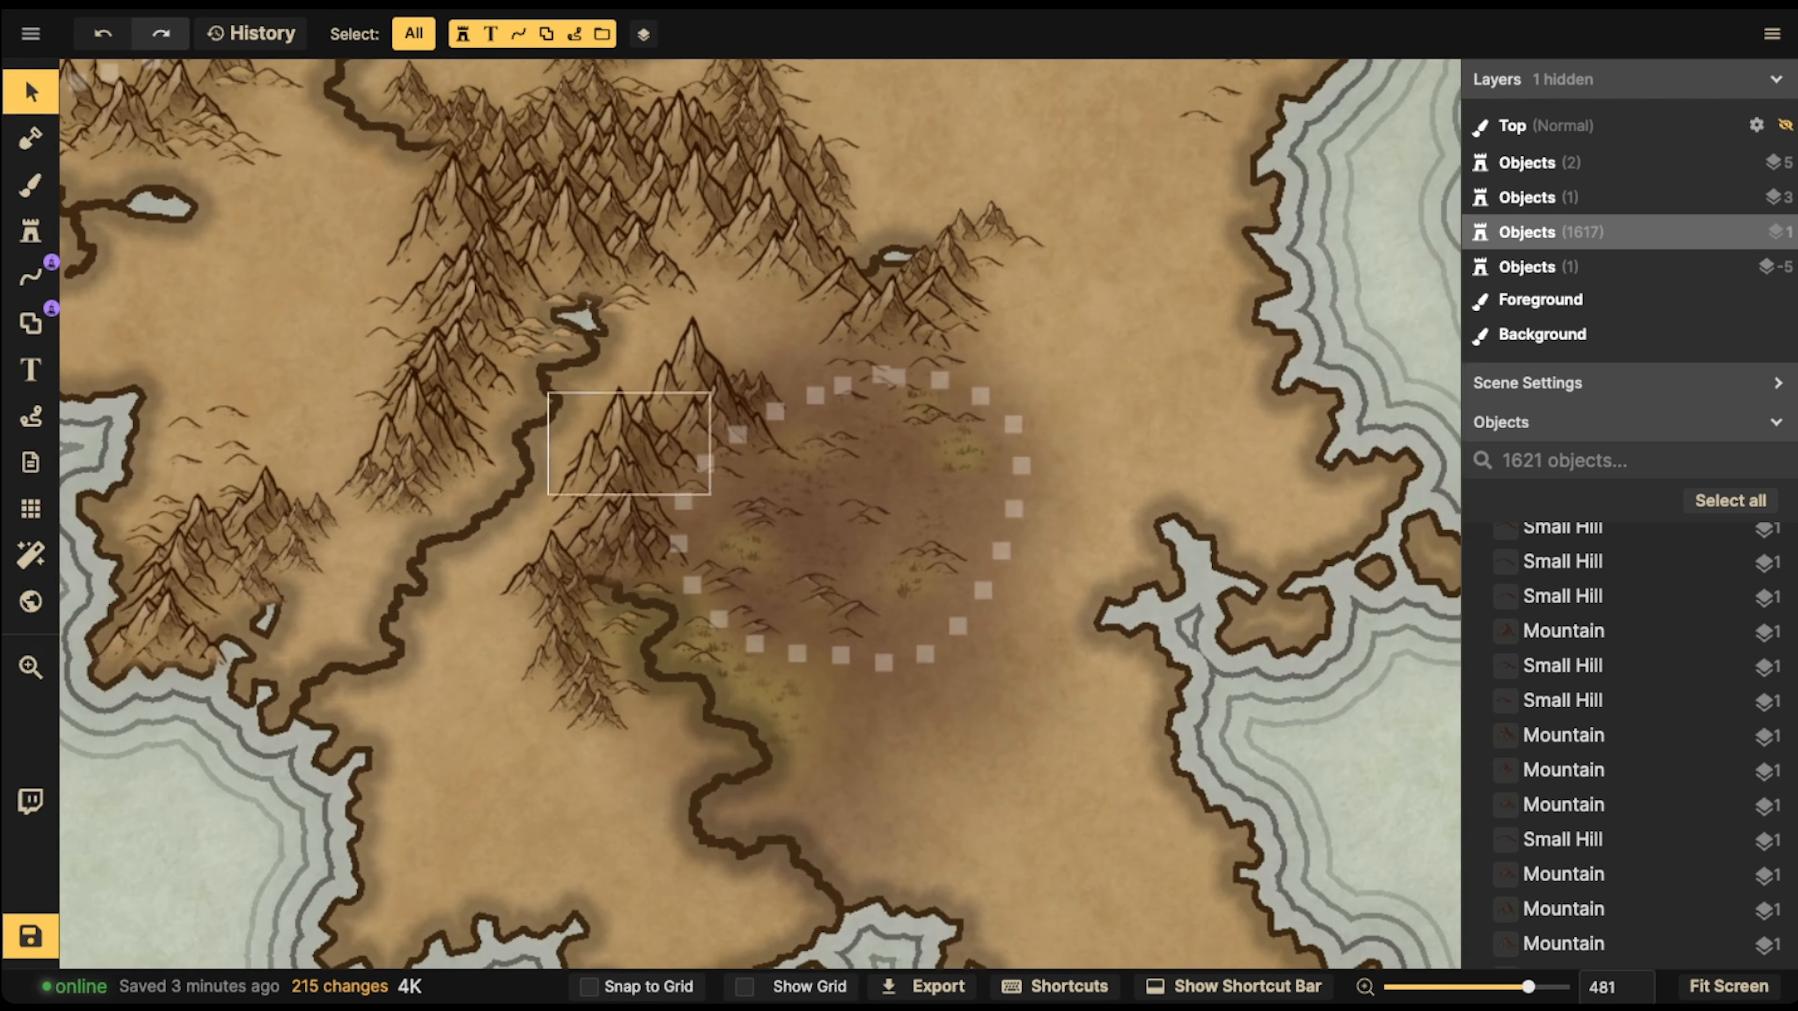
scroll(960, 623, down, 6)
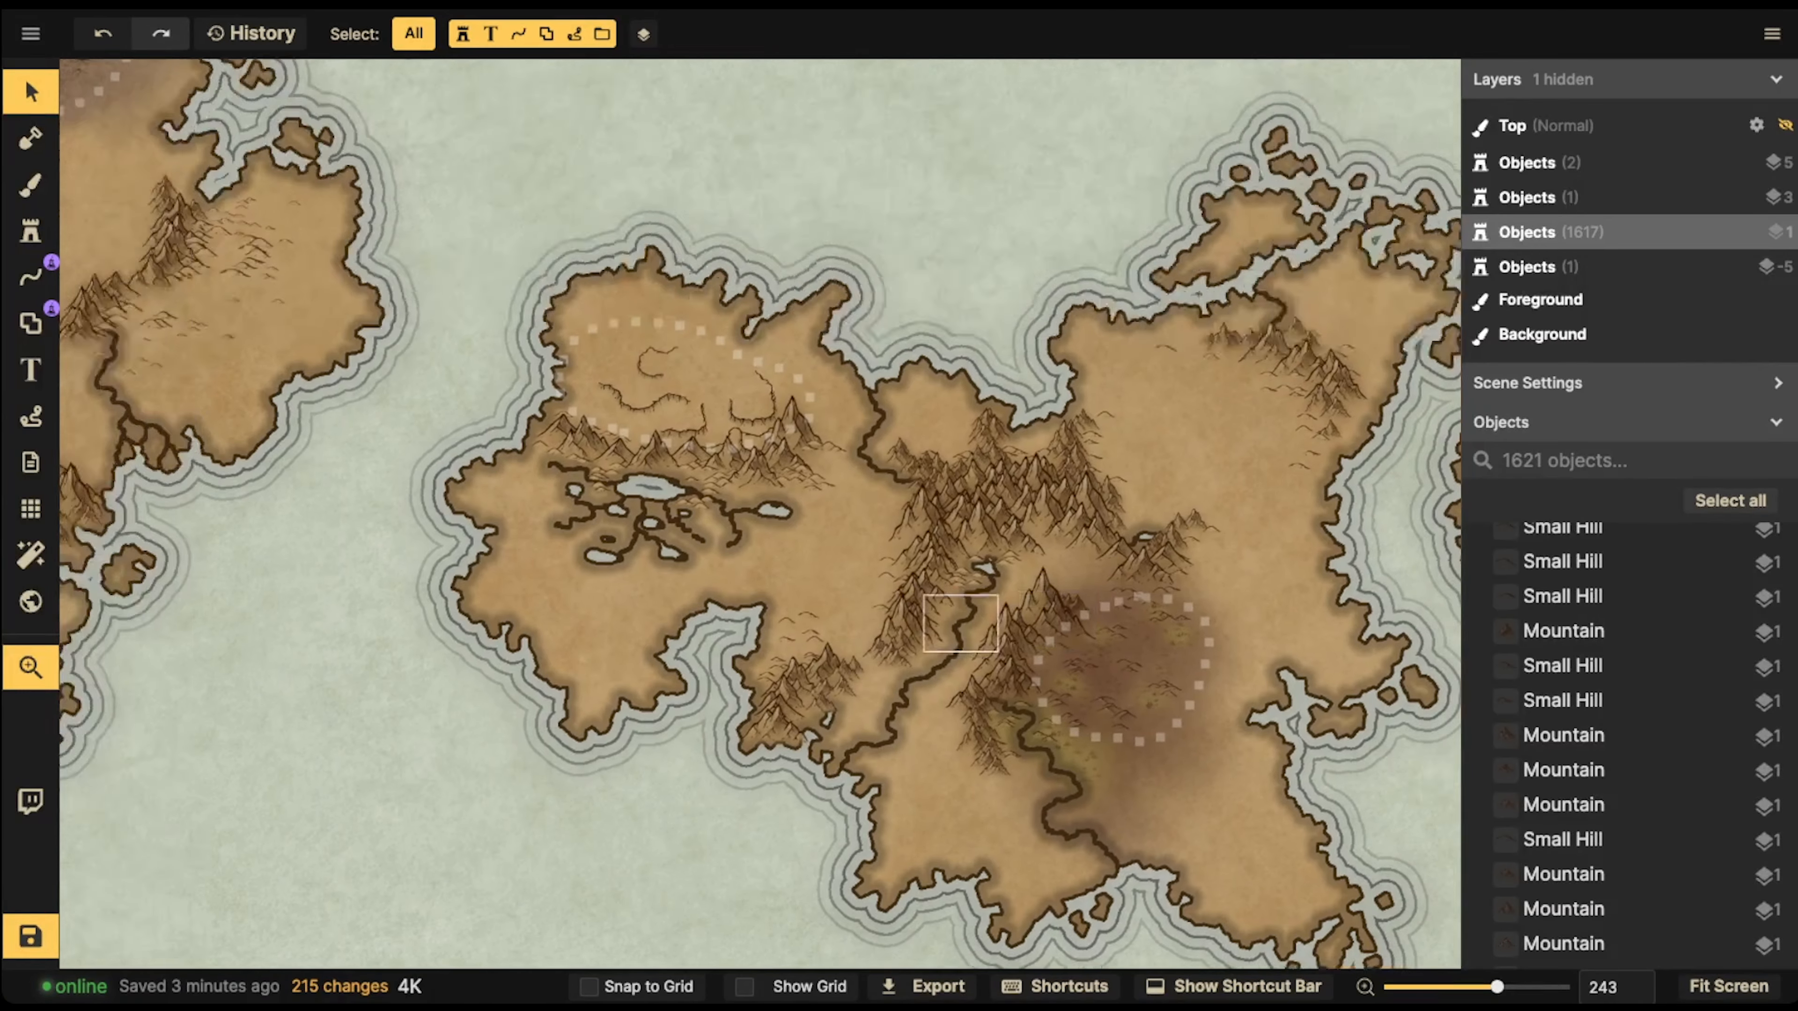
drag(790, 431, 900, 470)
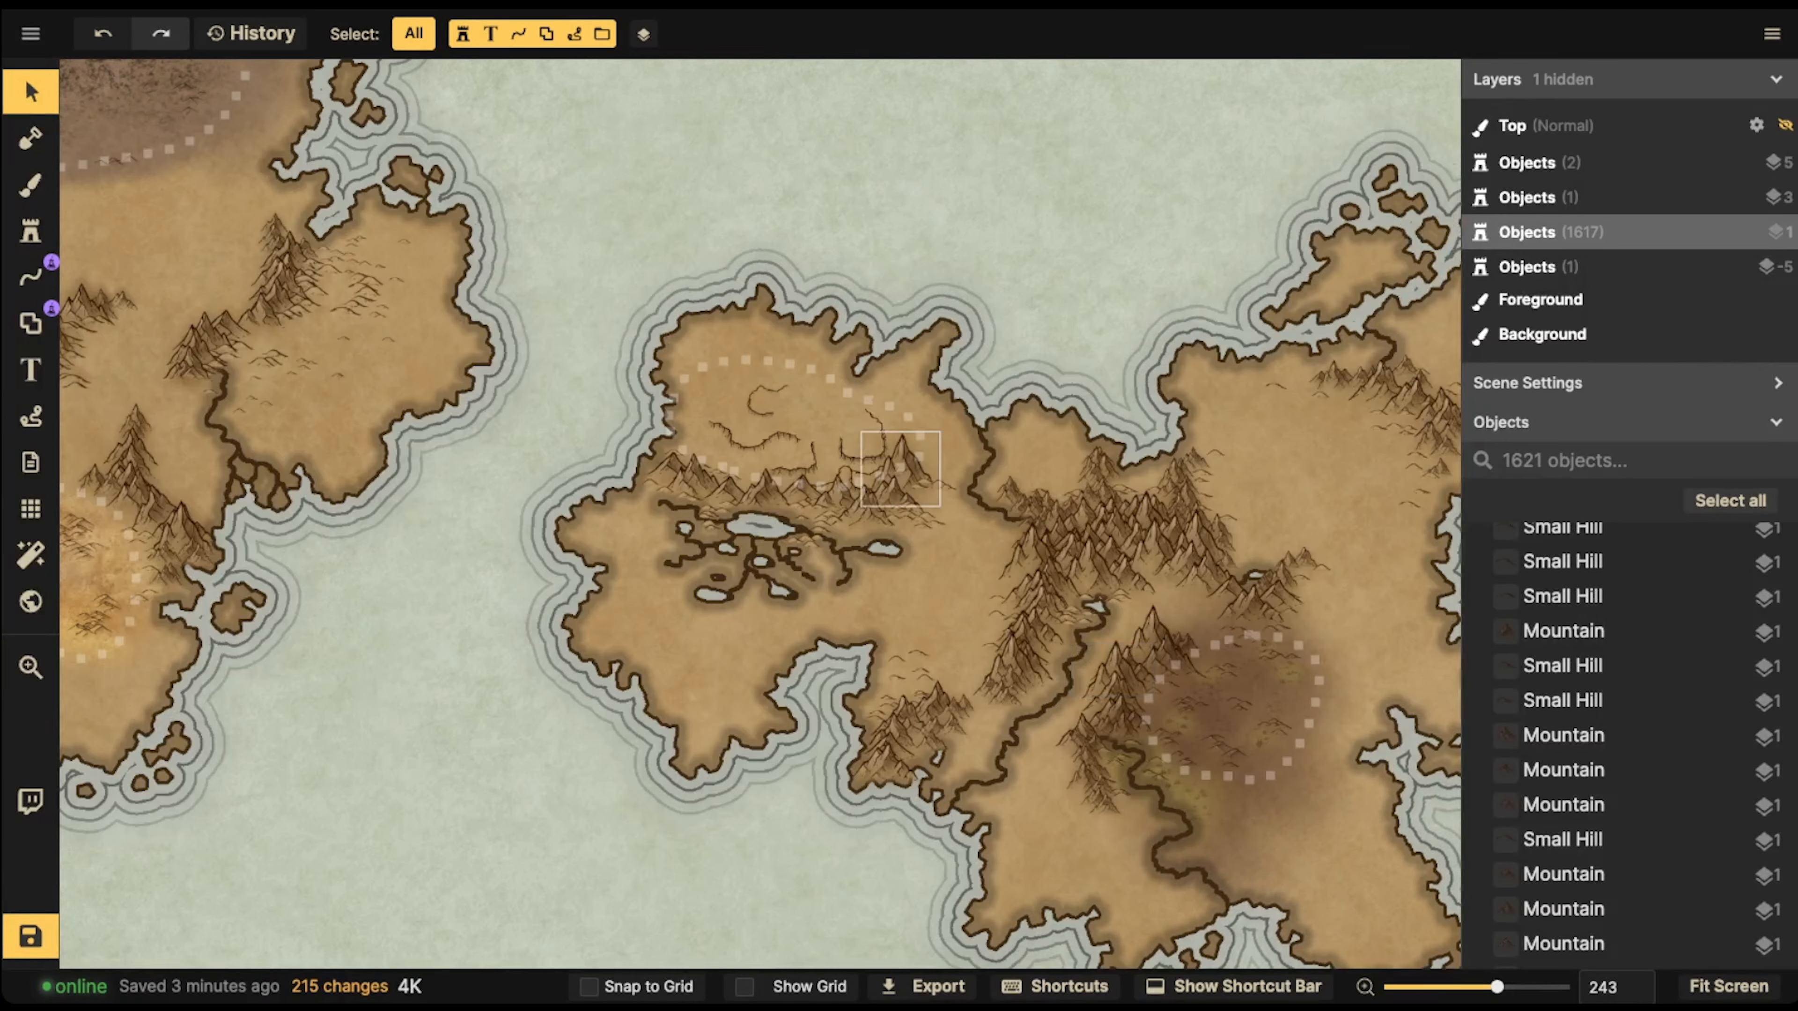
scroll(1241, 699, up, 5)
drag(1241, 700, 784, 709)
scroll(784, 708, up, 6)
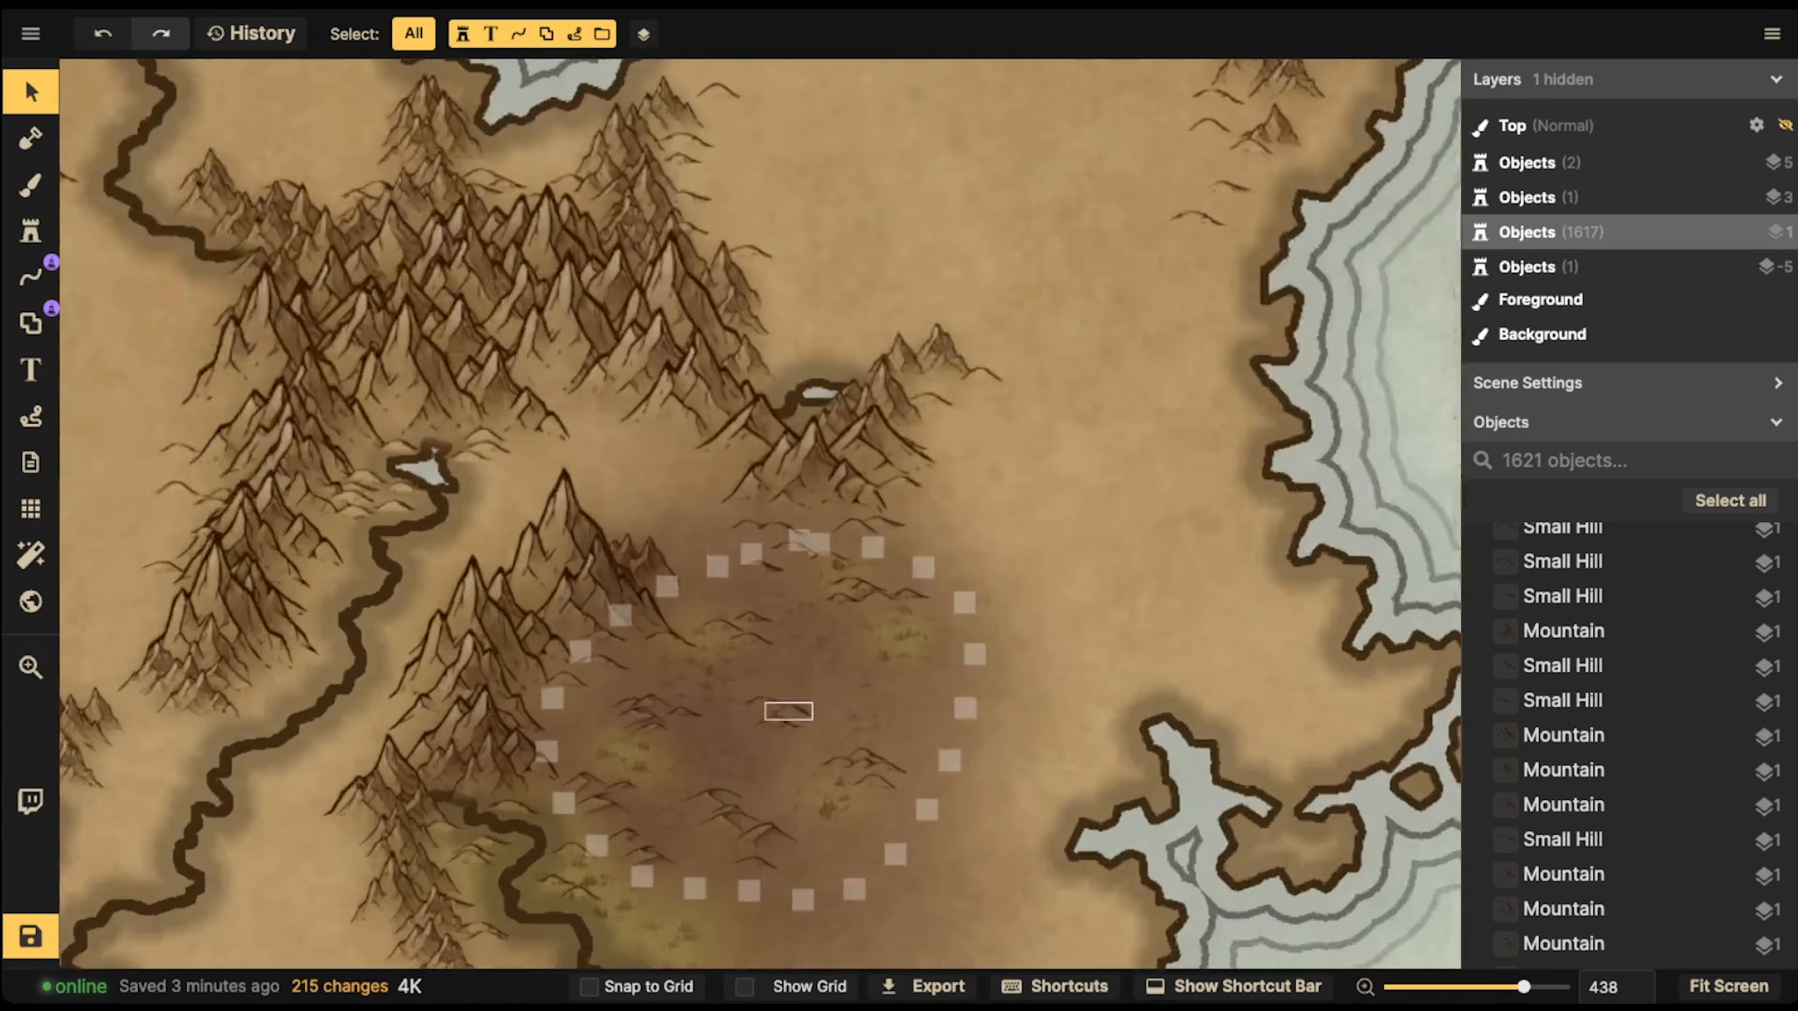
Choose the Cacti stamp from the Parchment World pack in the stamp catalog
click(31, 232)
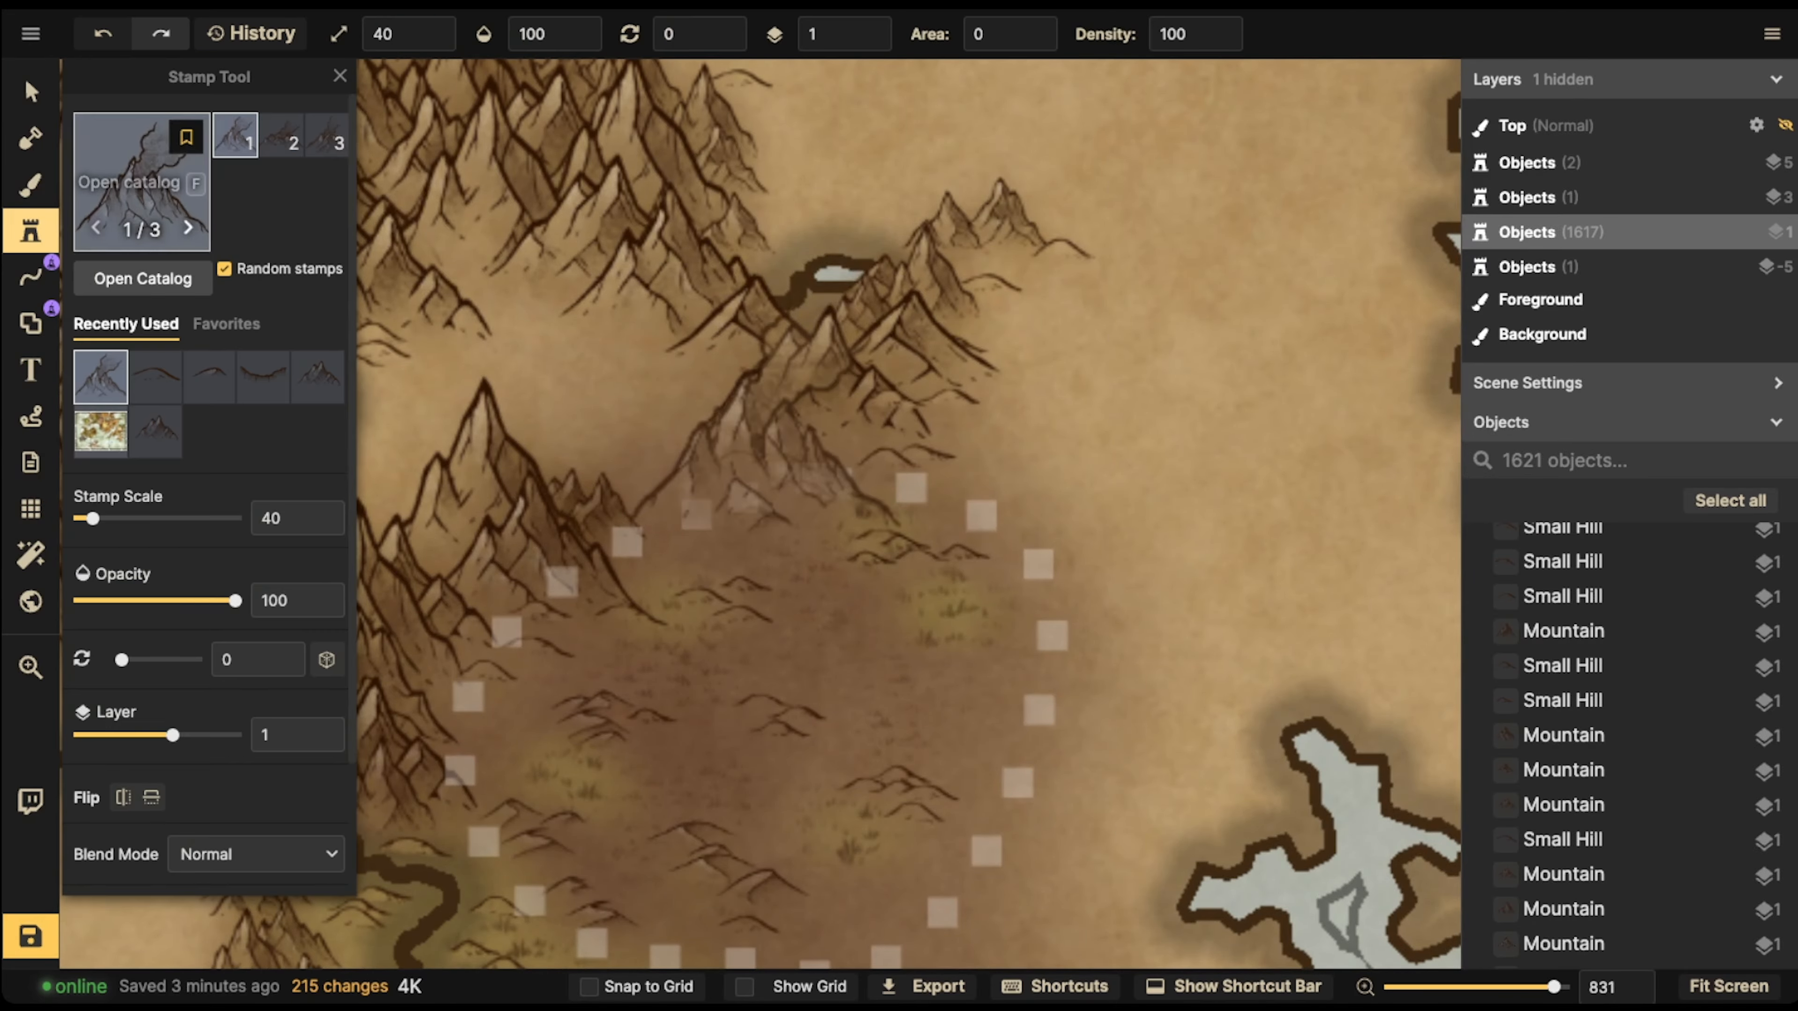
click(146, 232)
scroll(543, 354, down, 10)
scroll(543, 517, down, 12)
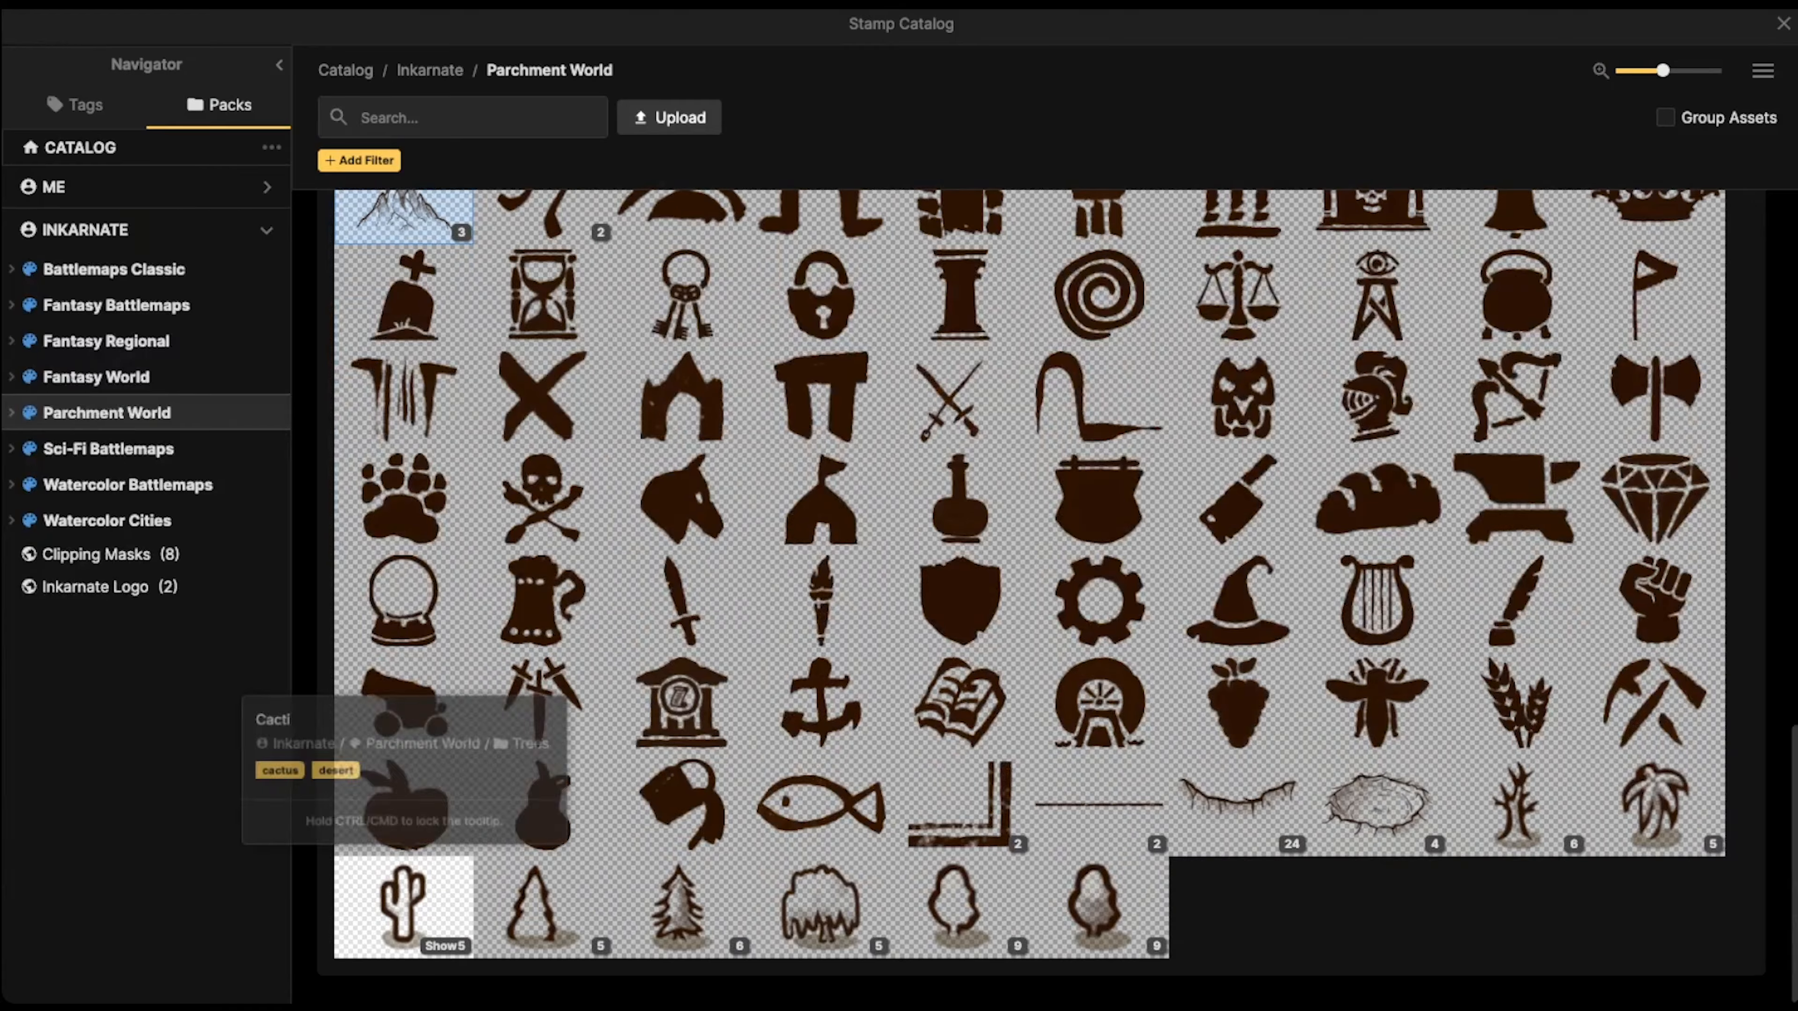
click(403, 906)
Place cacti at stamp scale 40 on and around the grassy patches inside the dotted brown desert
scroll(759, 510, up, 3)
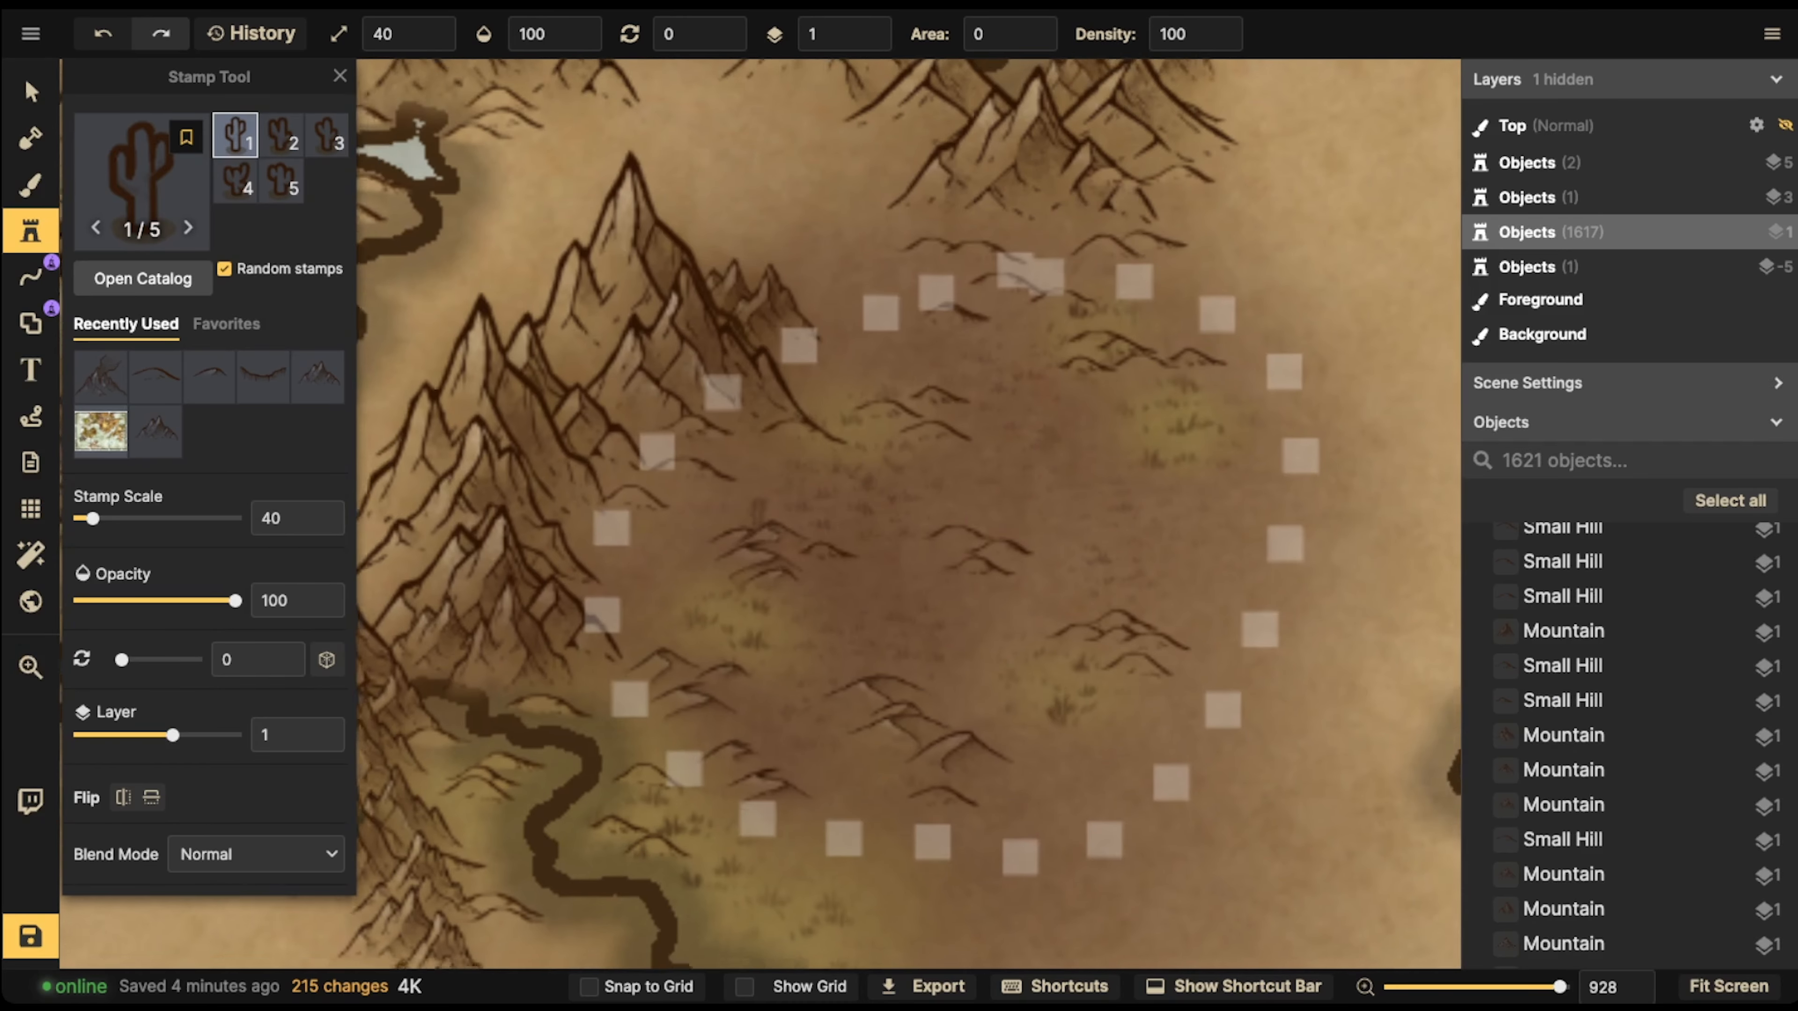
drag(759, 510, 800, 316)
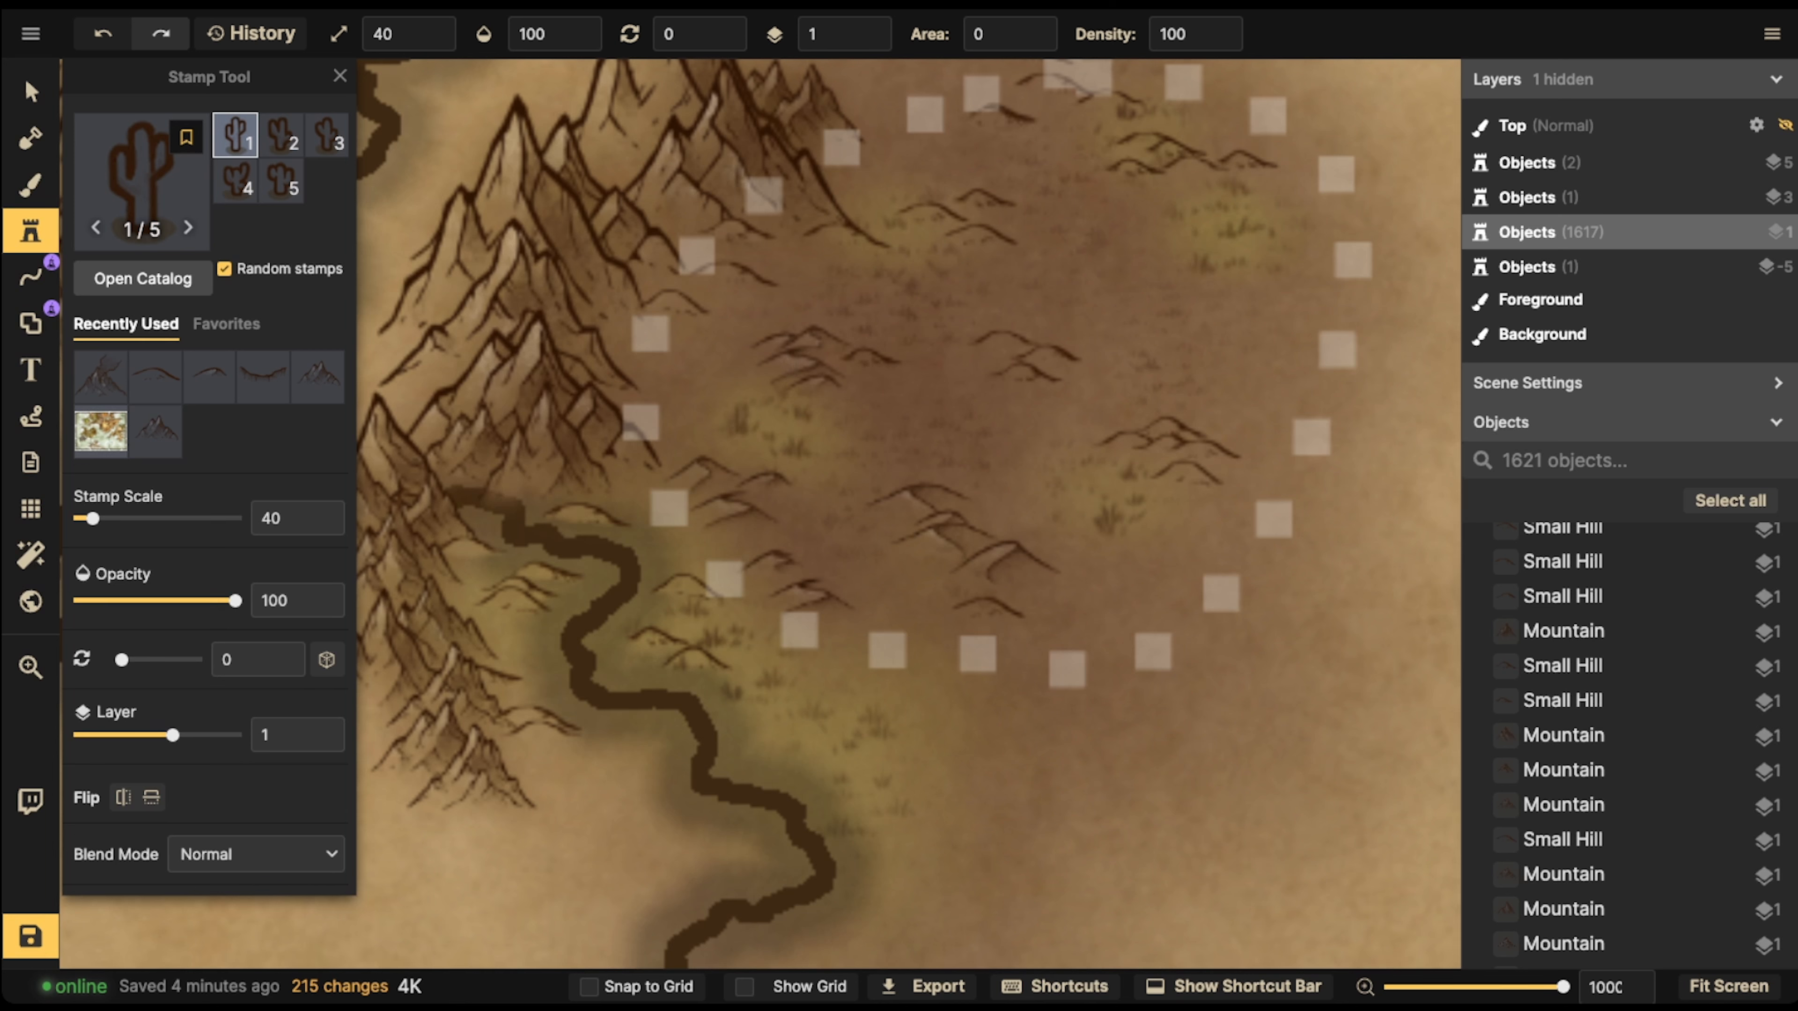
click(742, 419)
click(758, 422)
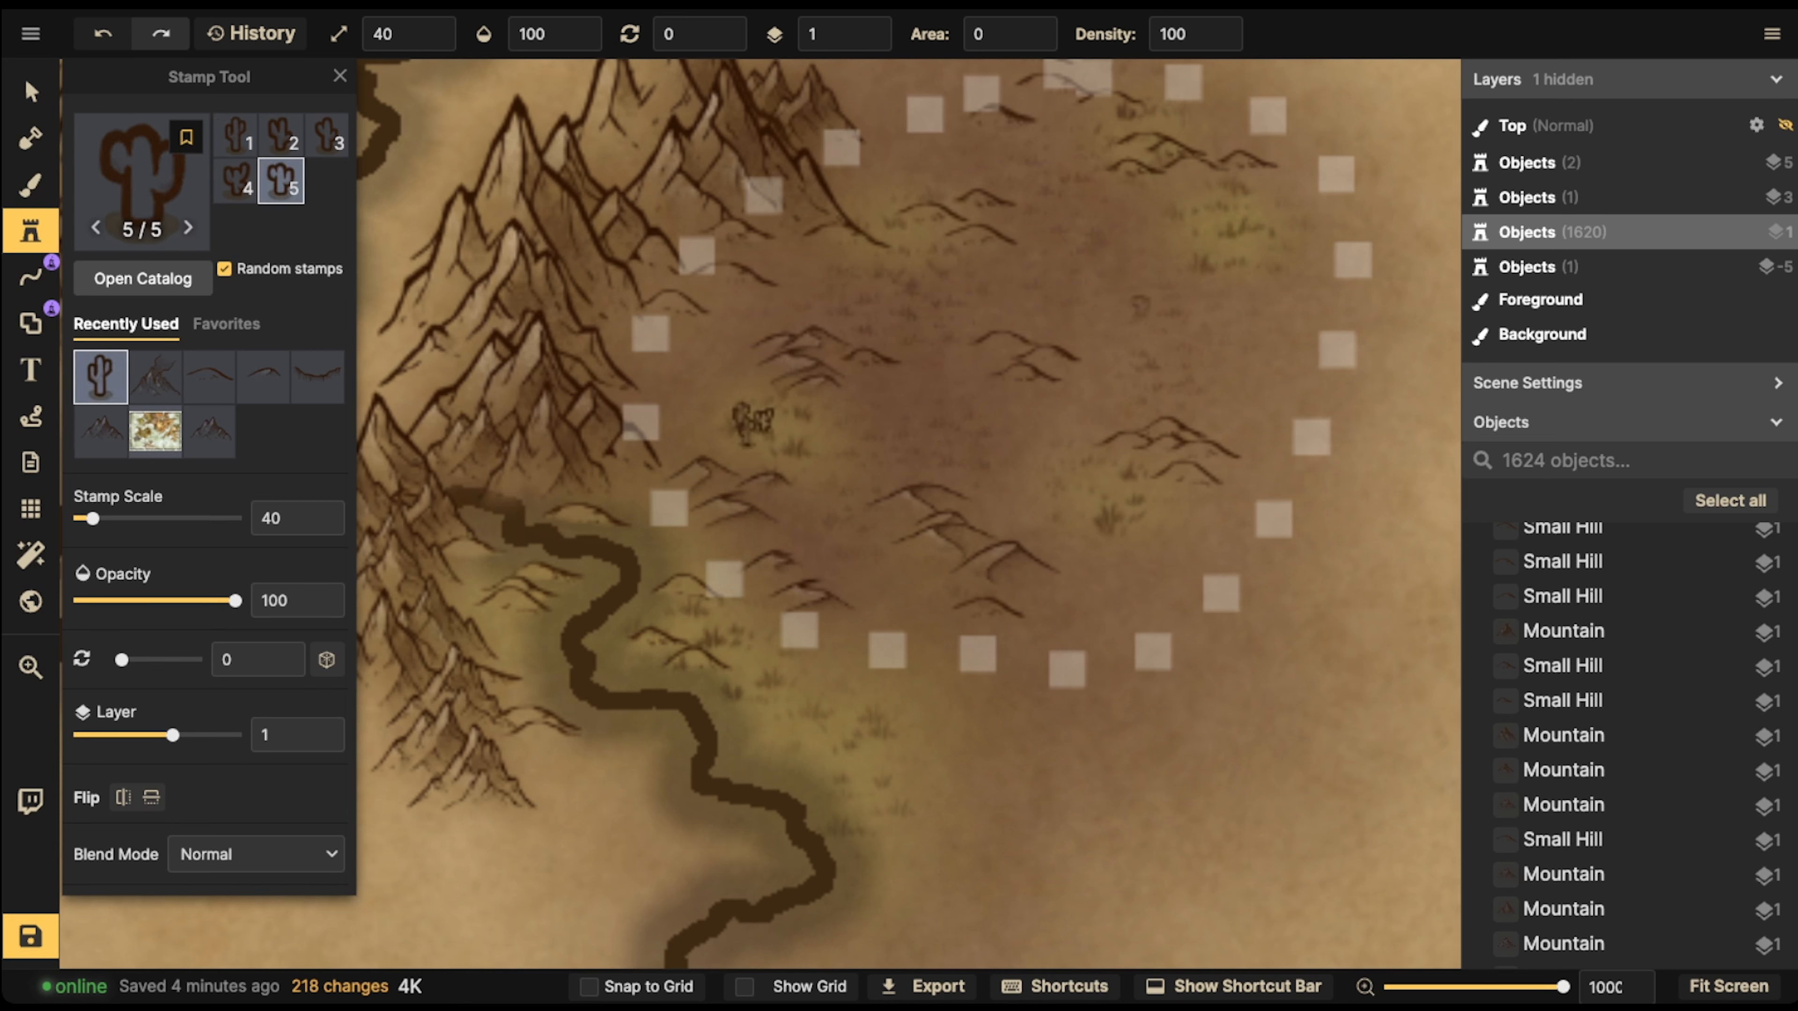
click(911, 225)
click(922, 225)
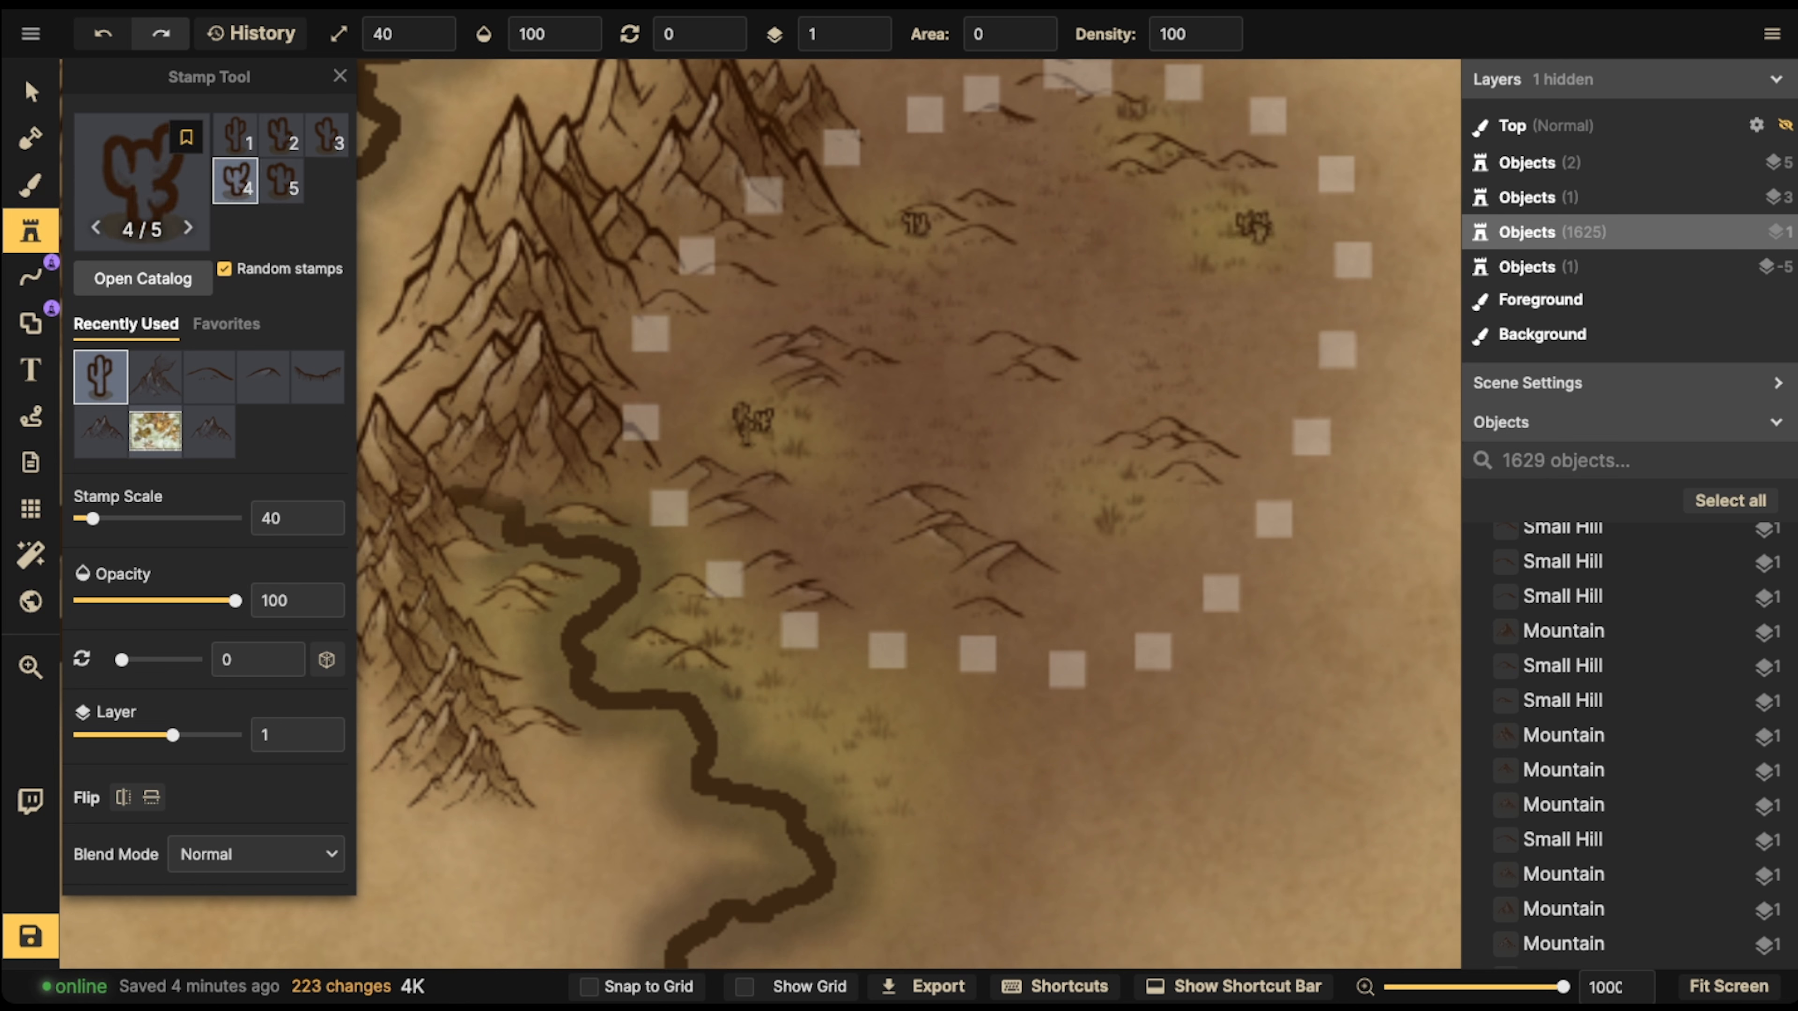
click(1134, 106)
click(1107, 504)
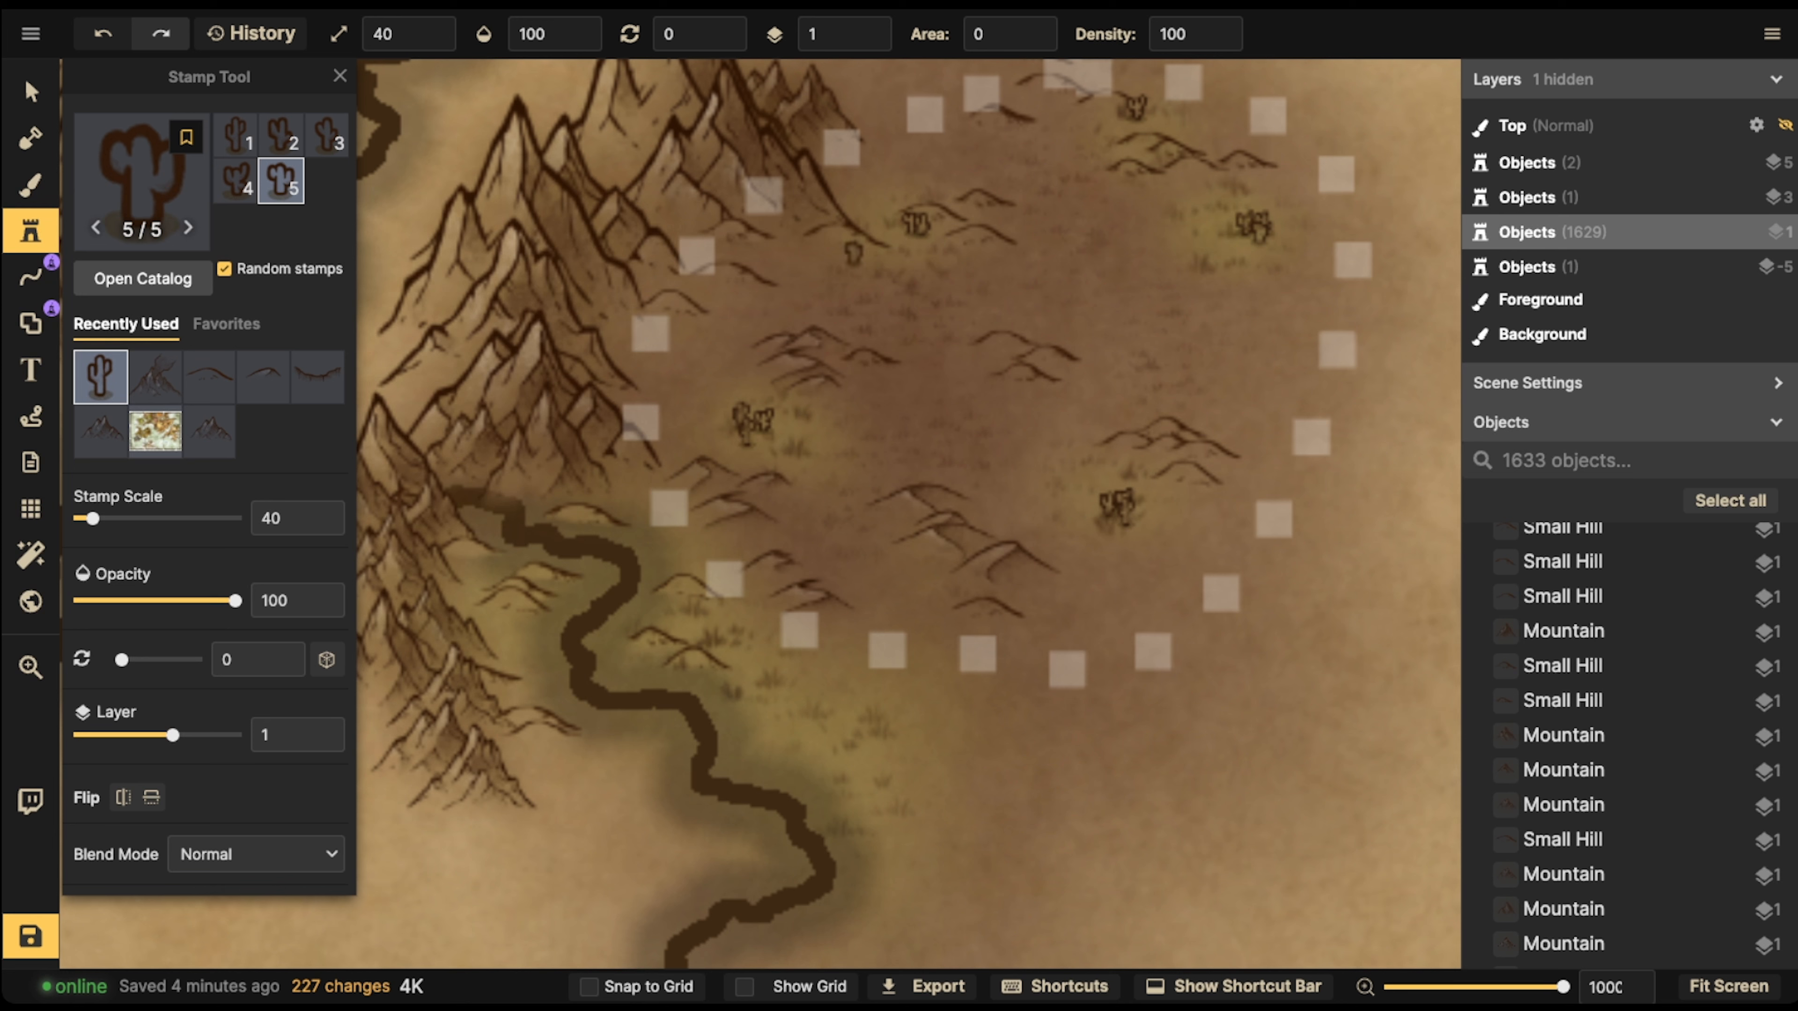
click(1071, 180)
click(1169, 199)
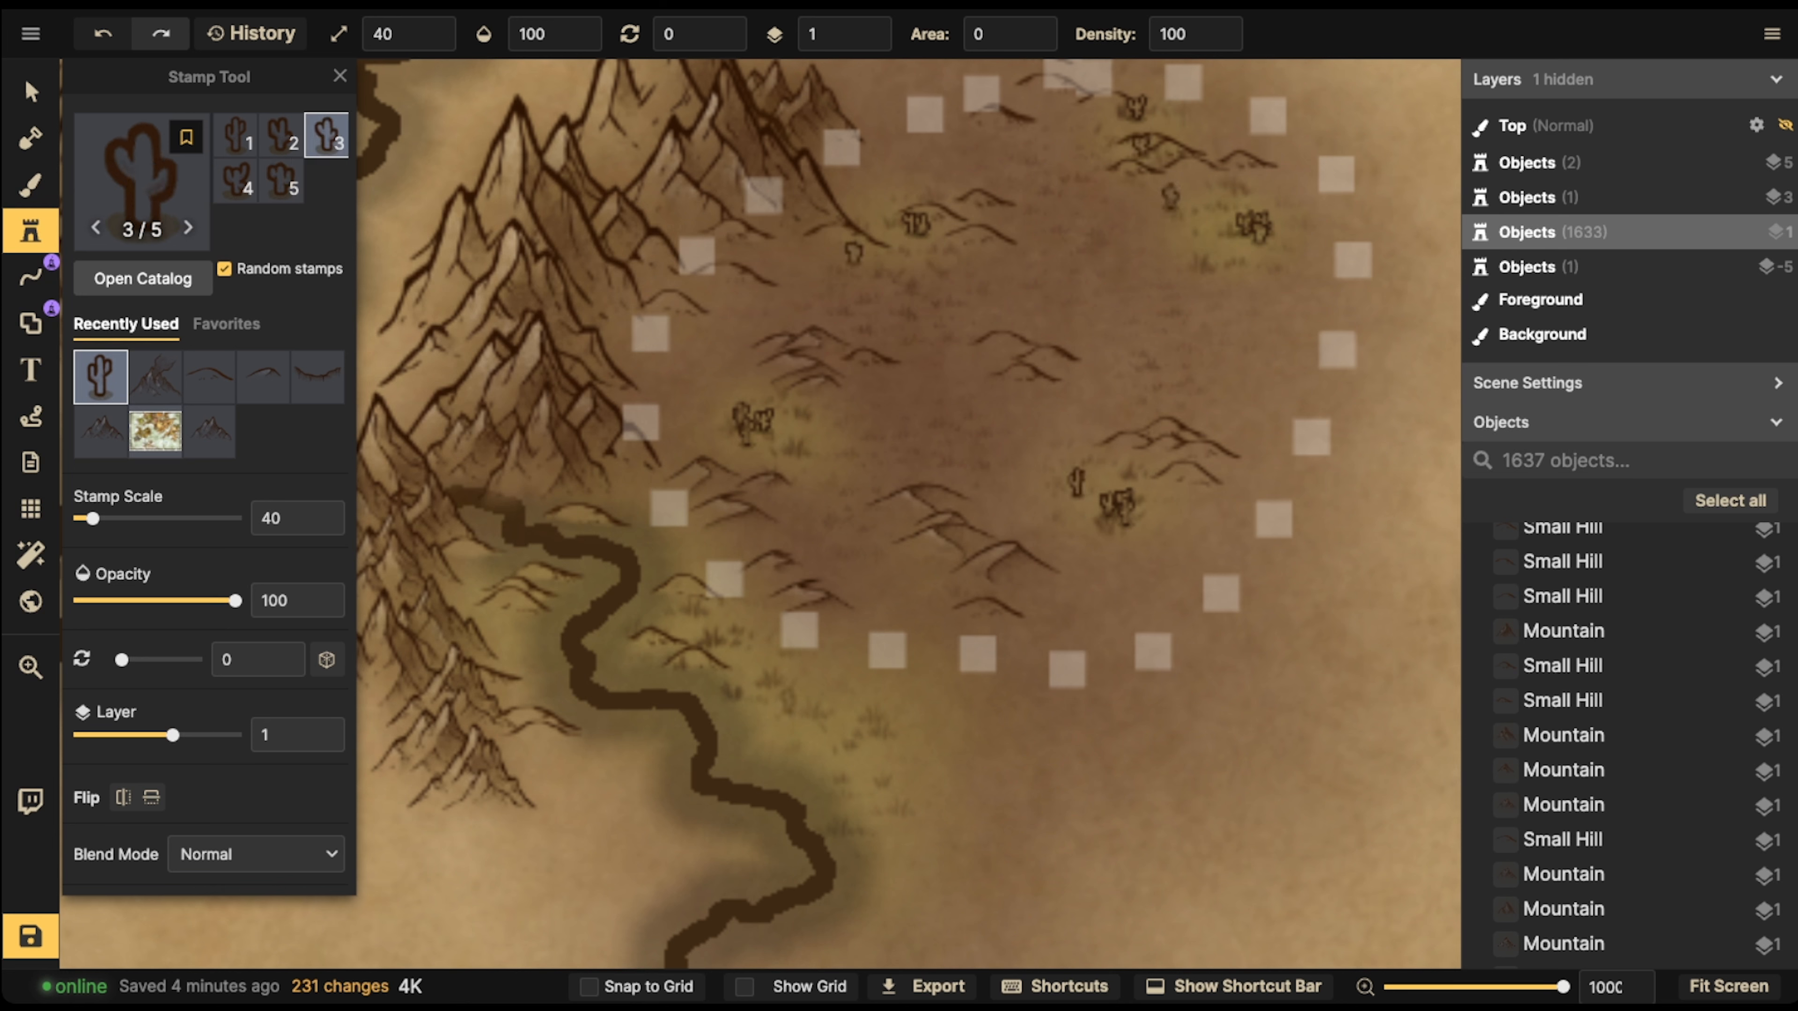
Place three cacti on the grassy river bank just outside the desert's southwestern edge
click(772, 682)
click(812, 676)
click(806, 700)
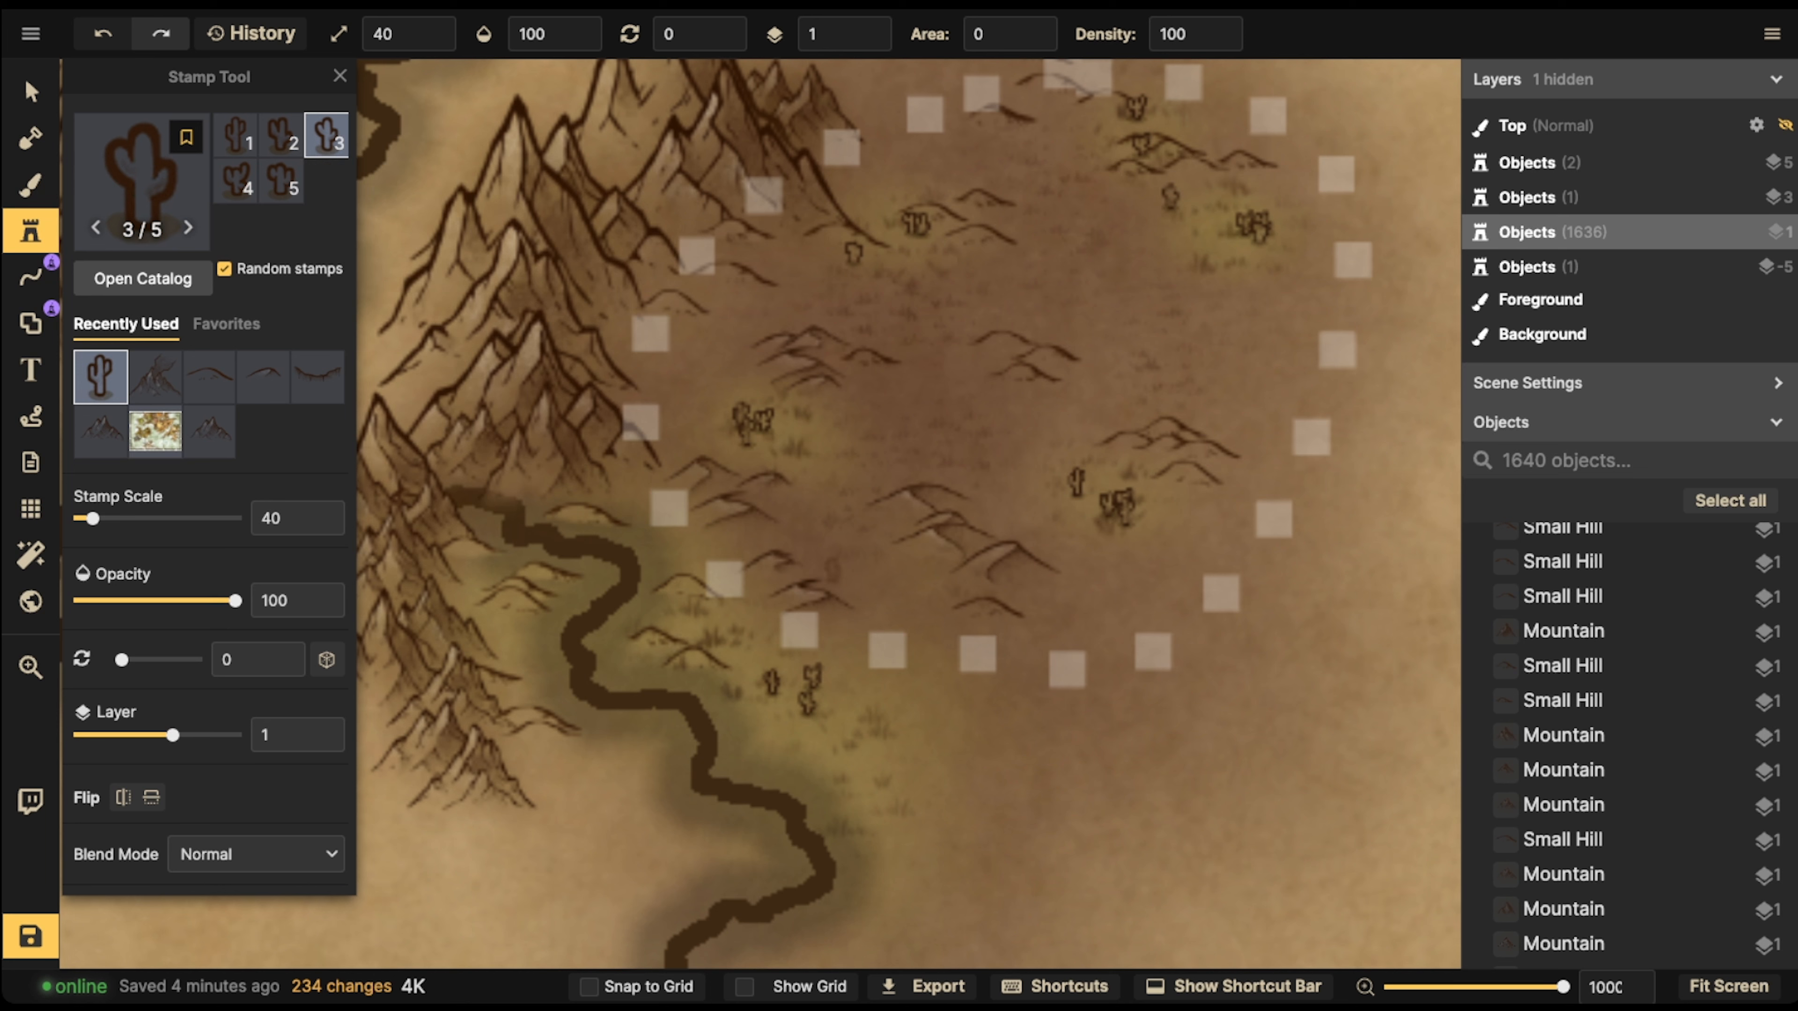
Set the stamp scale to 30 and scatter smaller cacti near the existing groups in the brown desert
click(779, 438)
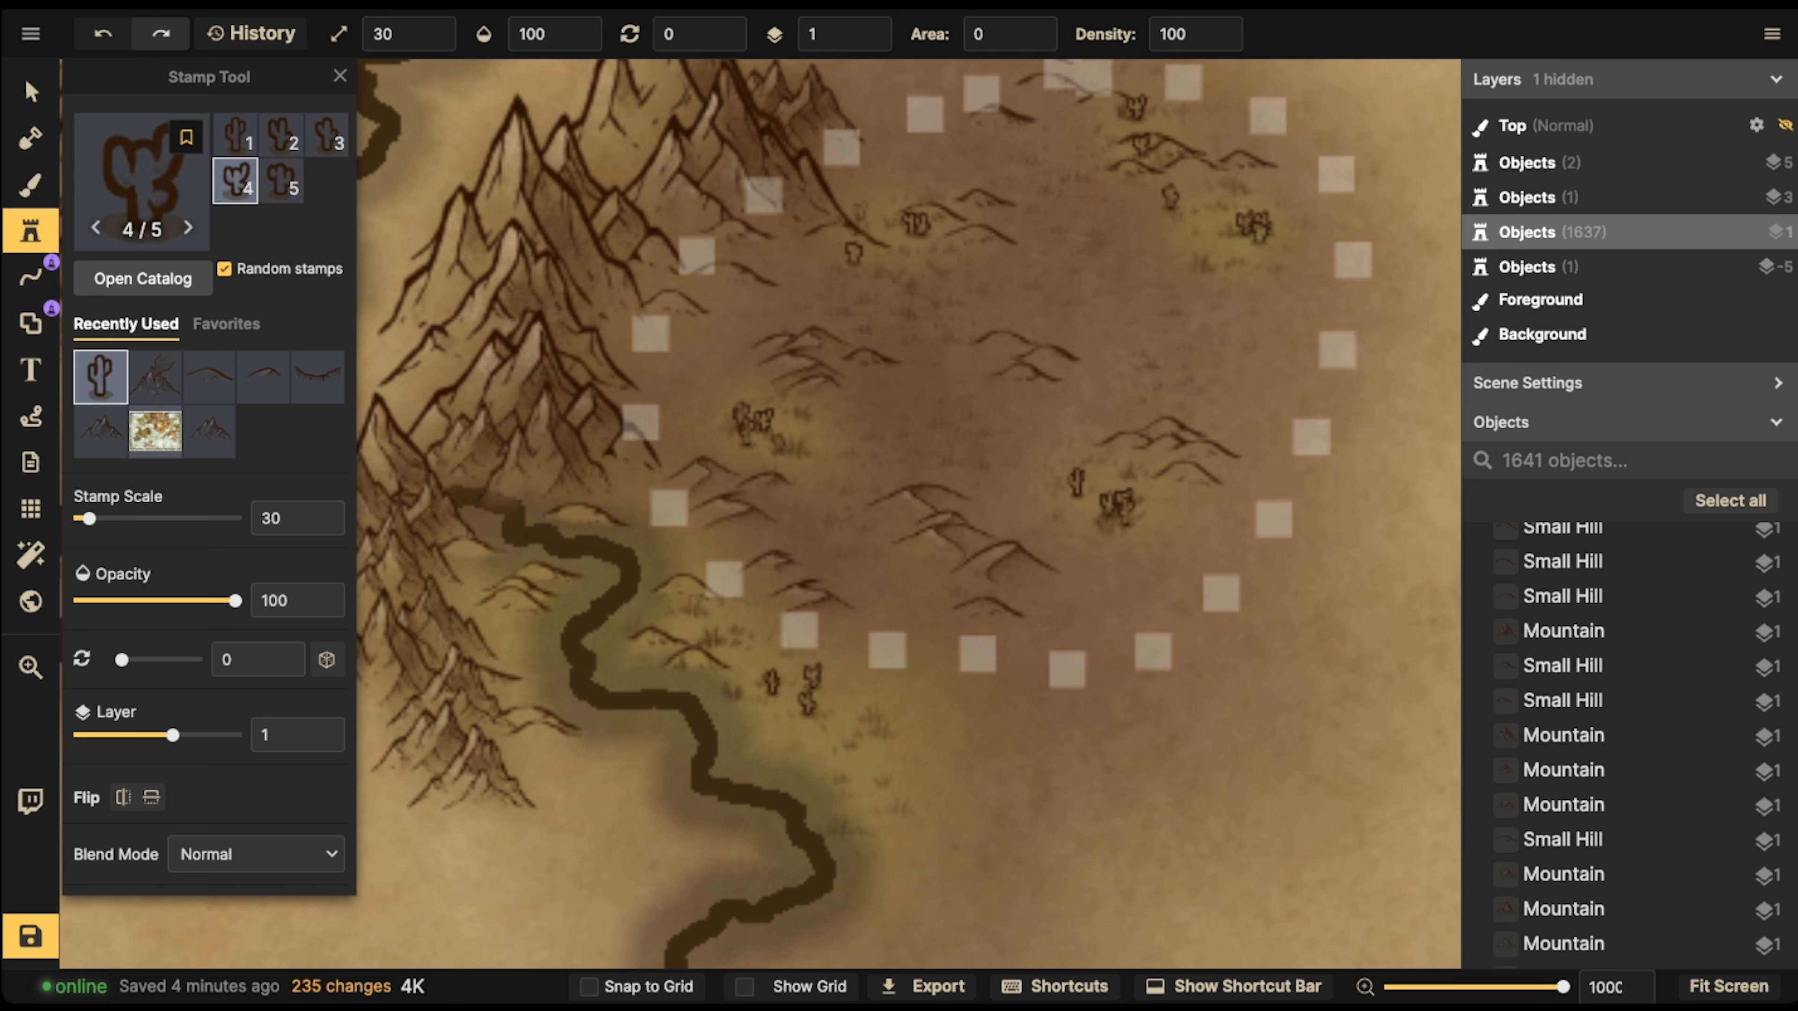
click(893, 269)
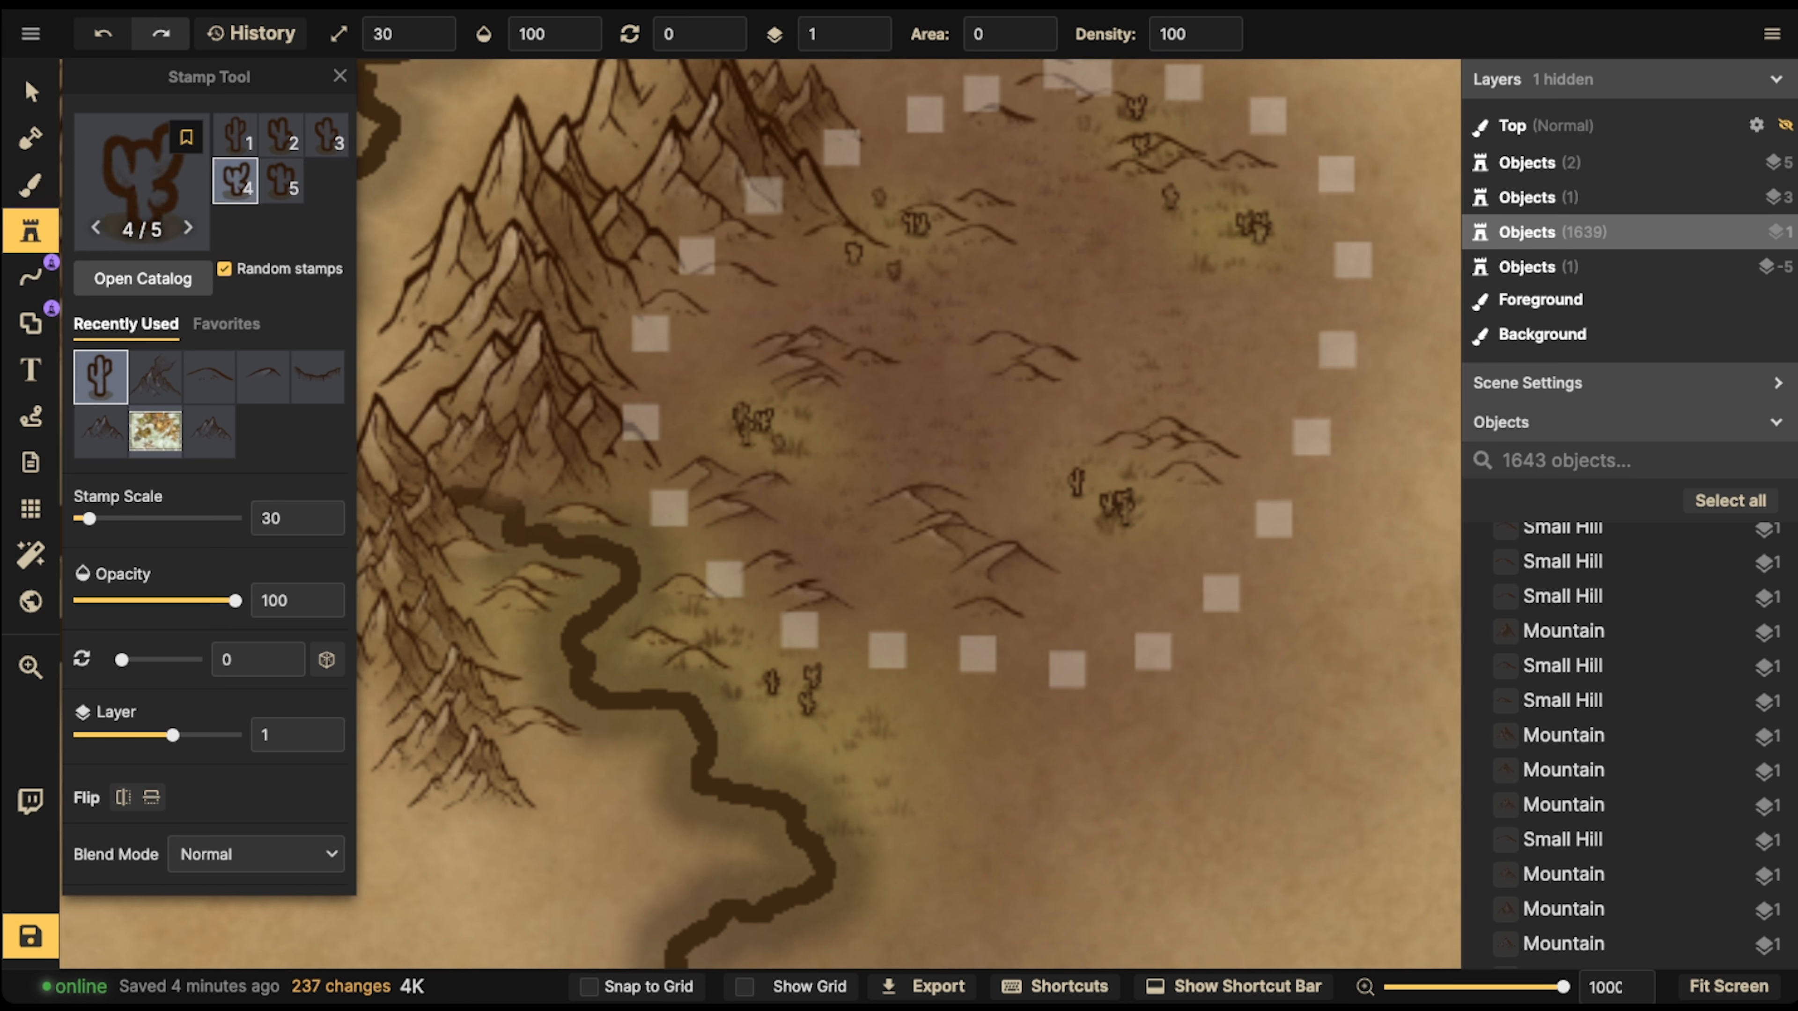
click(1085, 124)
click(1211, 185)
click(1239, 182)
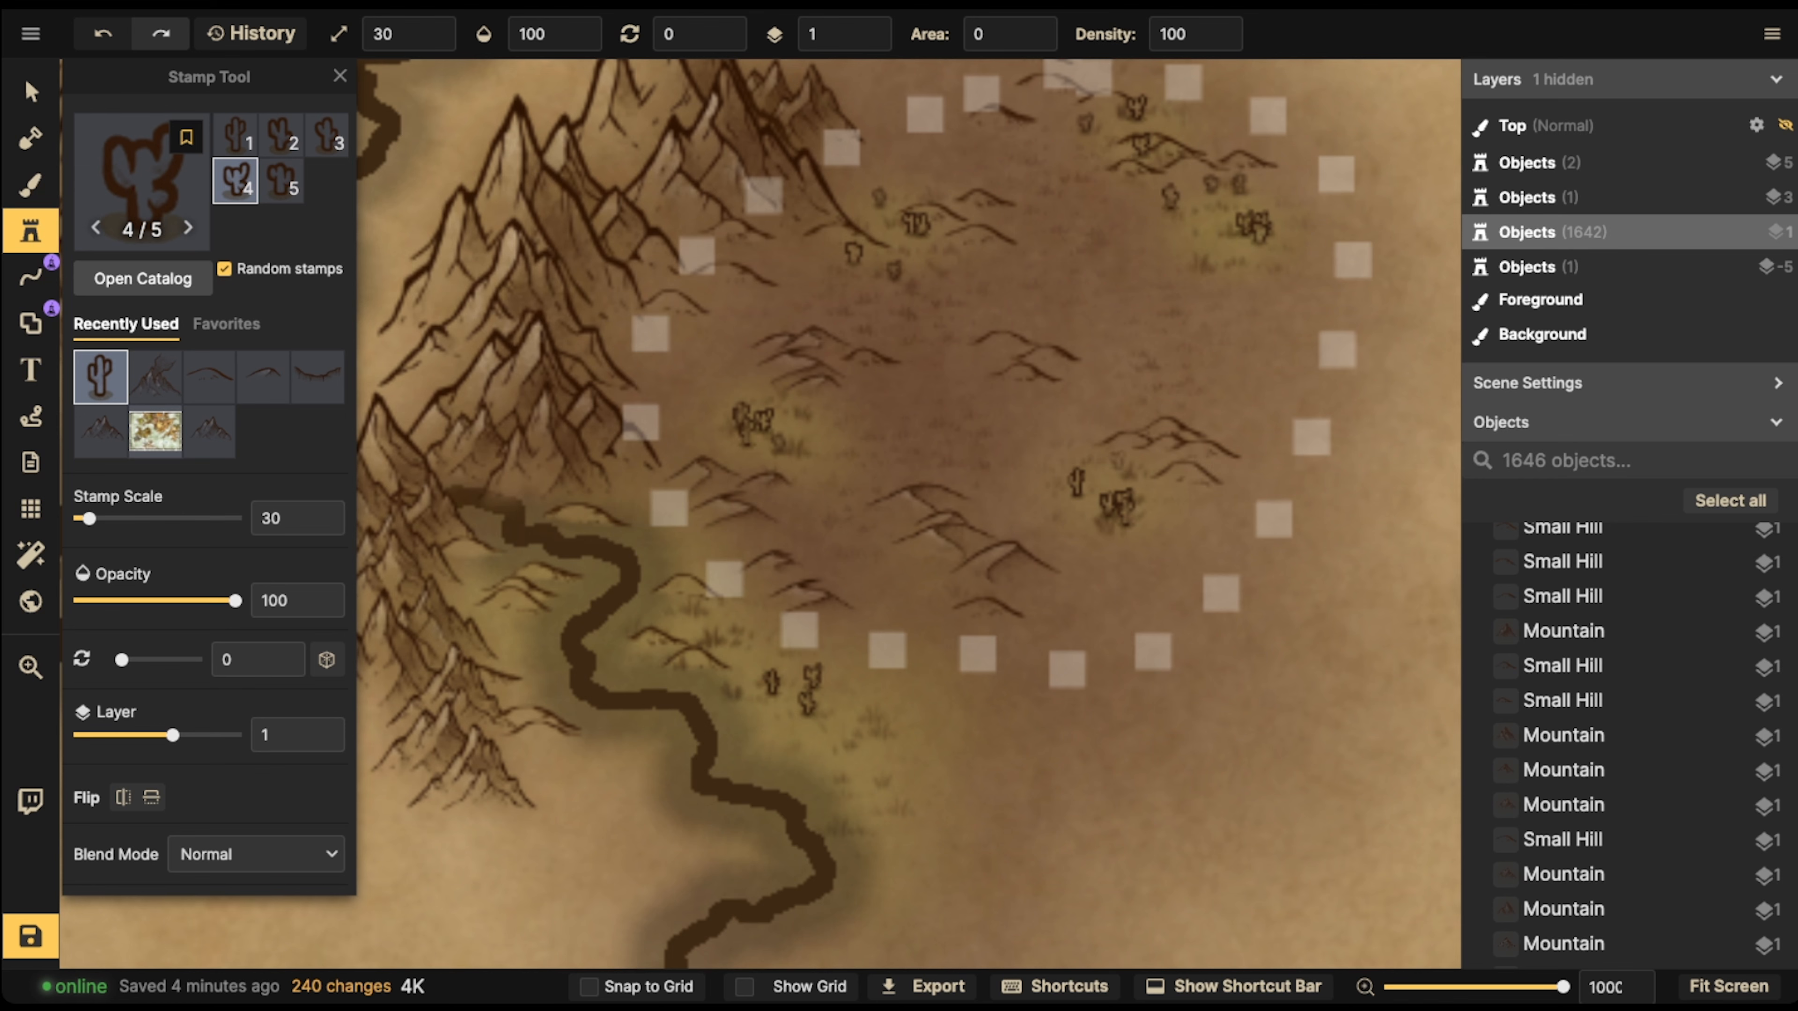
click(1116, 458)
click(825, 484)
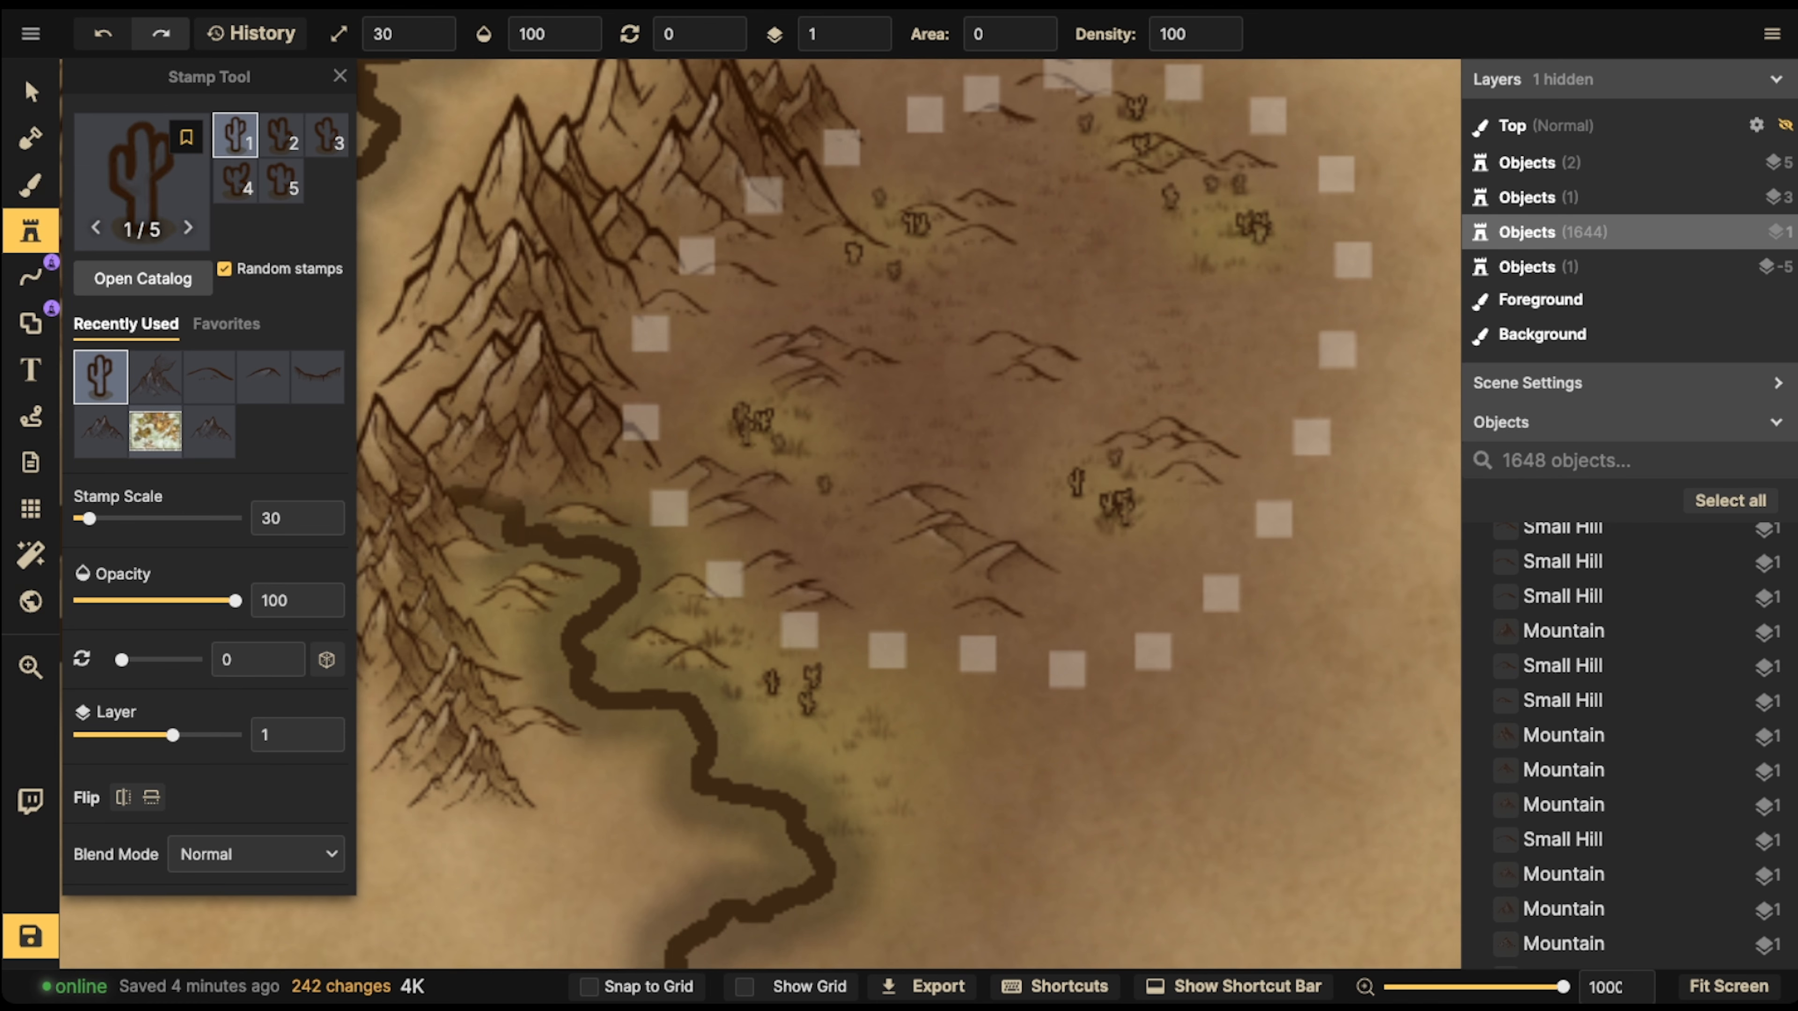
Compare the cactus desert with the other deserts across the map and examine the untextured desert on the northwestern peninsula
key(v)
scroll(823, 482, down, 5)
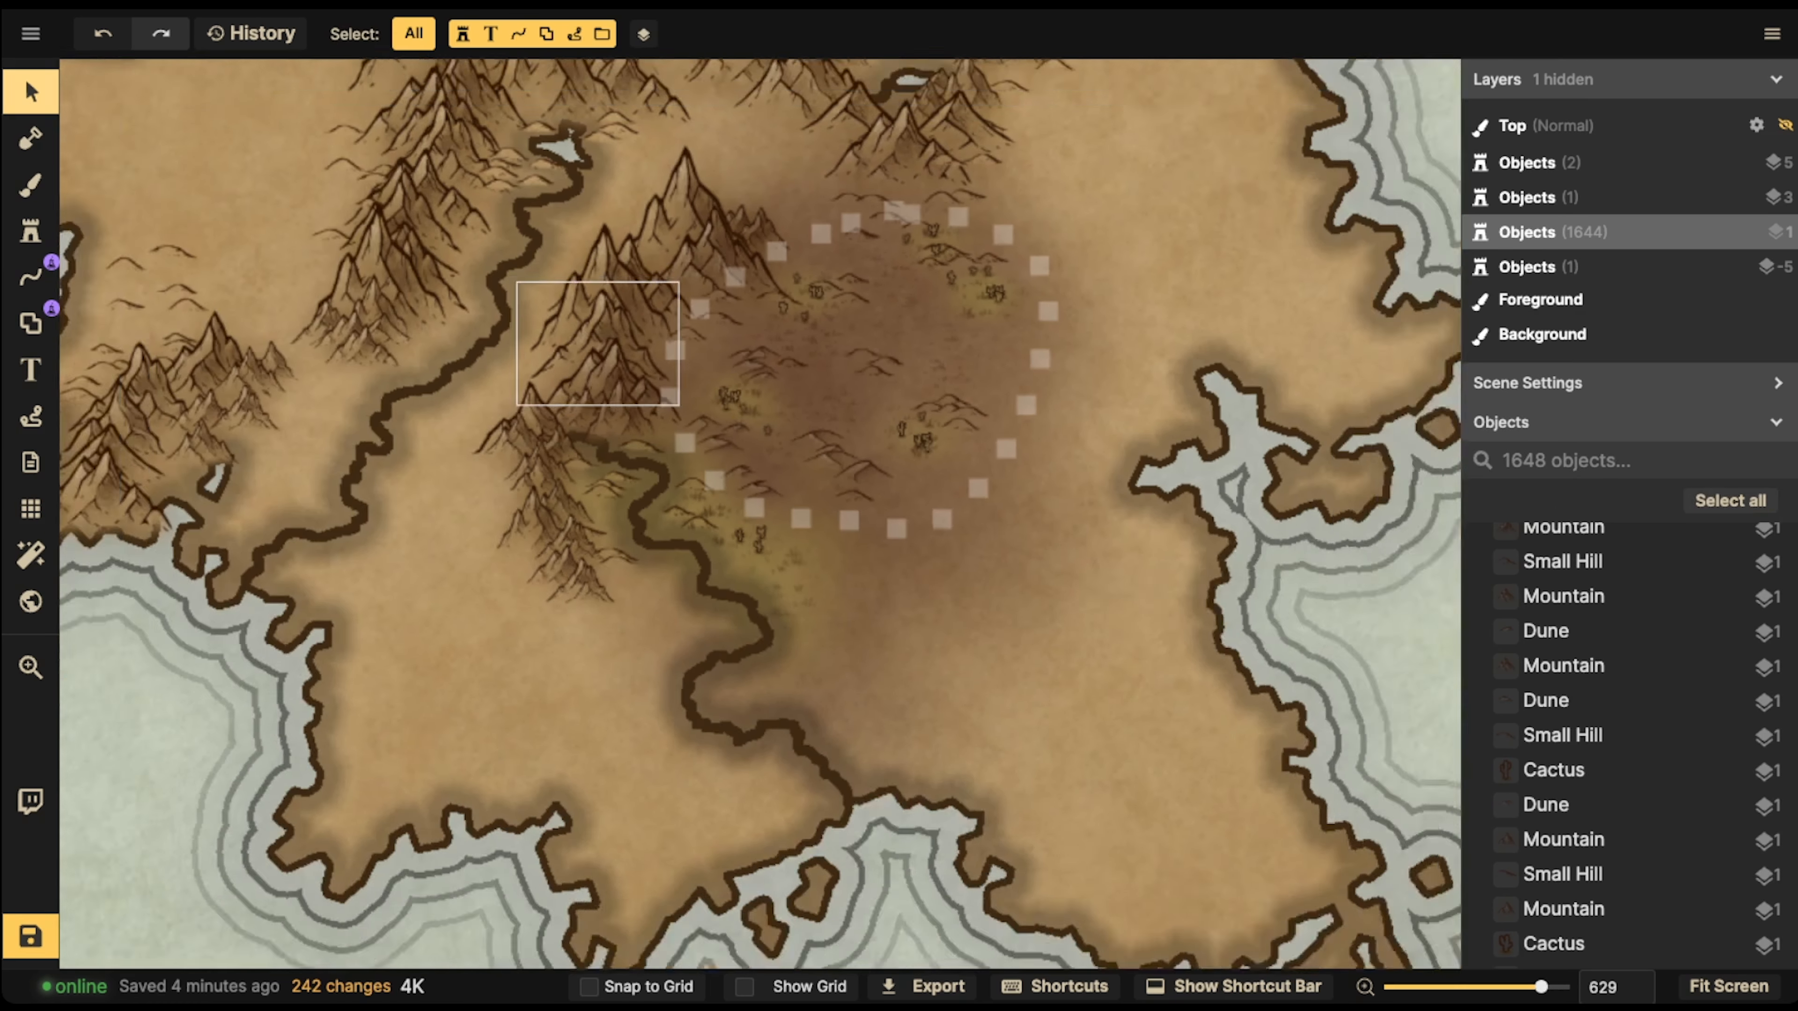
scroll(661, 358, down, 5)
key(space)
drag(661, 358, 867, 509)
scroll(864, 462, down, 2)
key(space)
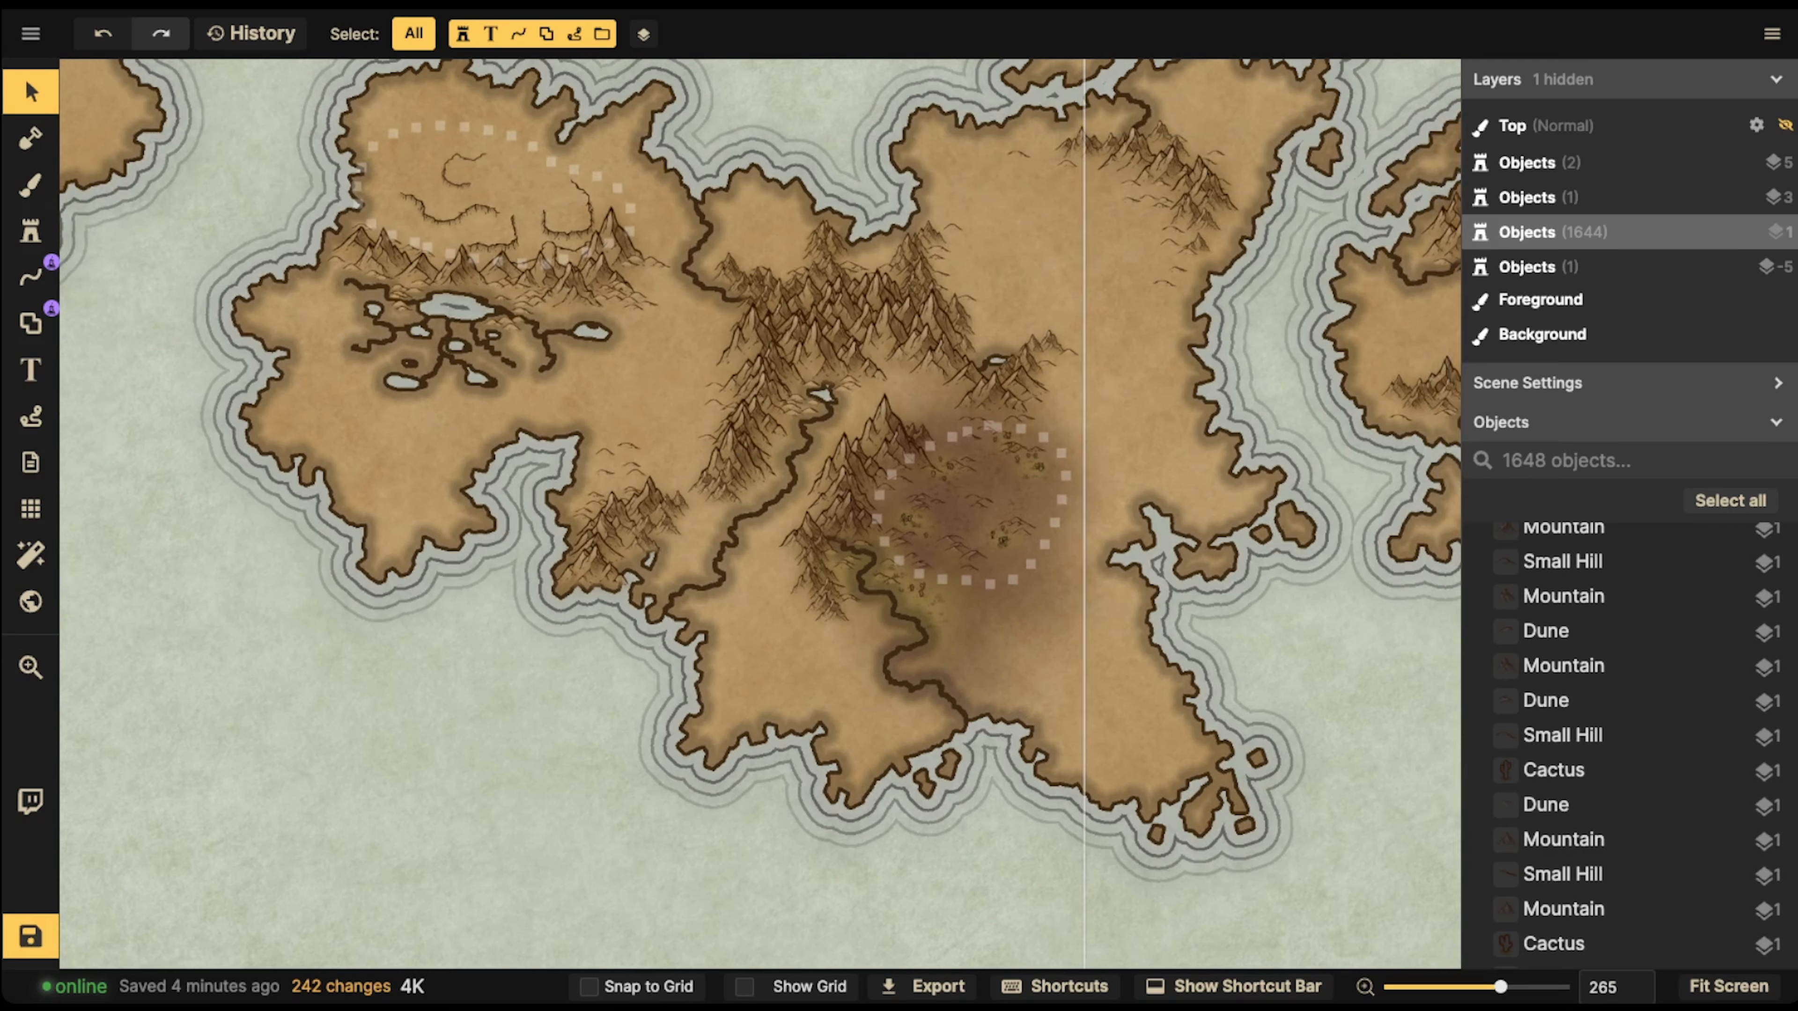
key(space)
drag(750, 340, 1094, 562)
scroll(881, 403, up, 10)
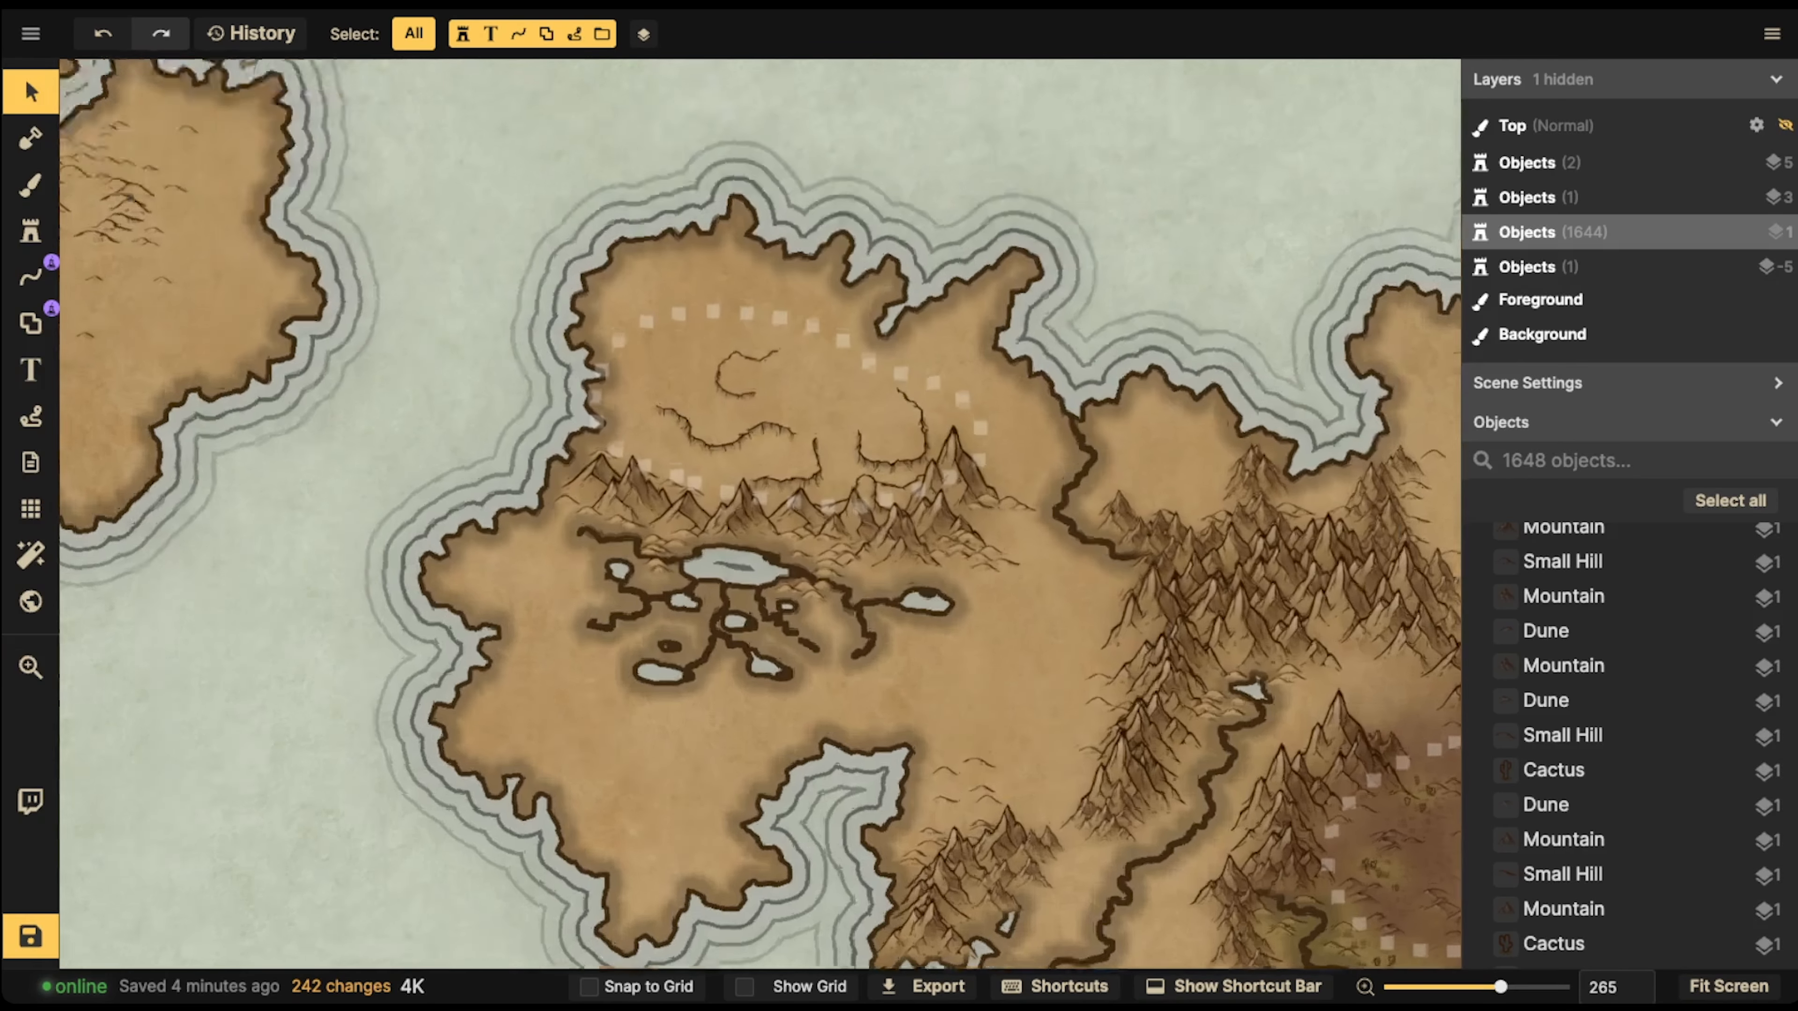
scroll(760, 514, down, 6)
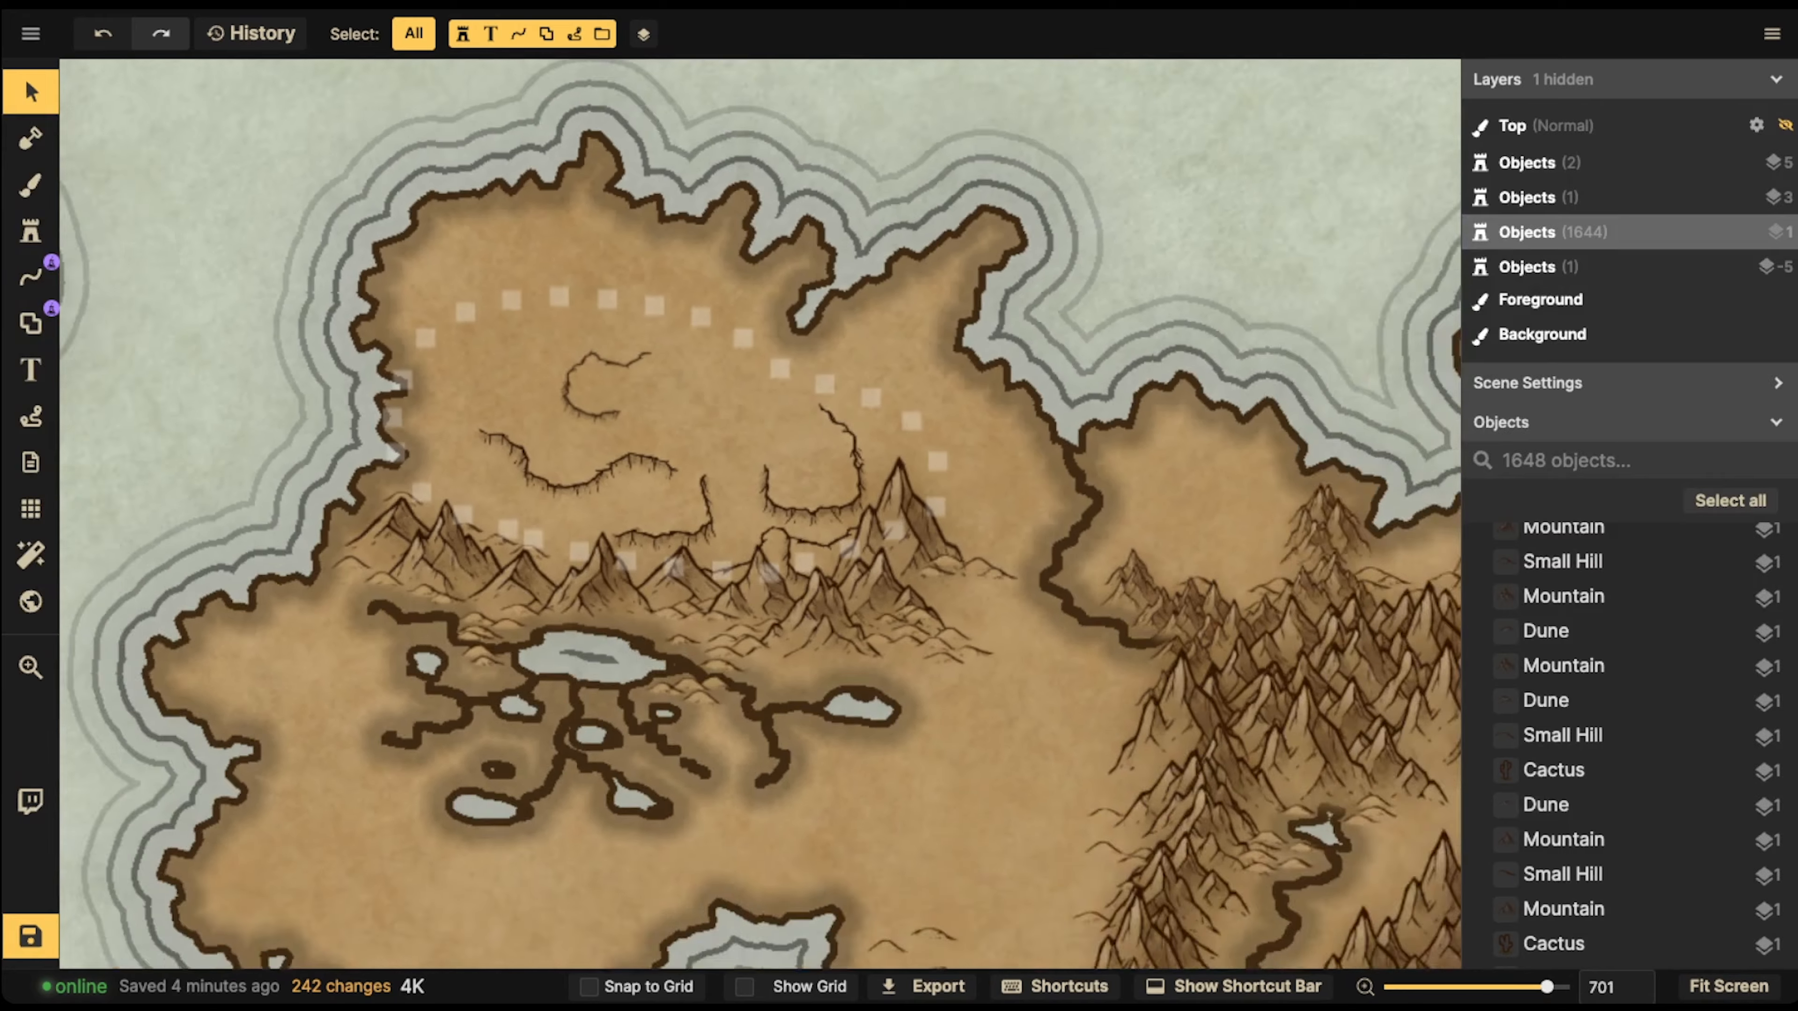
scroll(760, 514, down, 10)
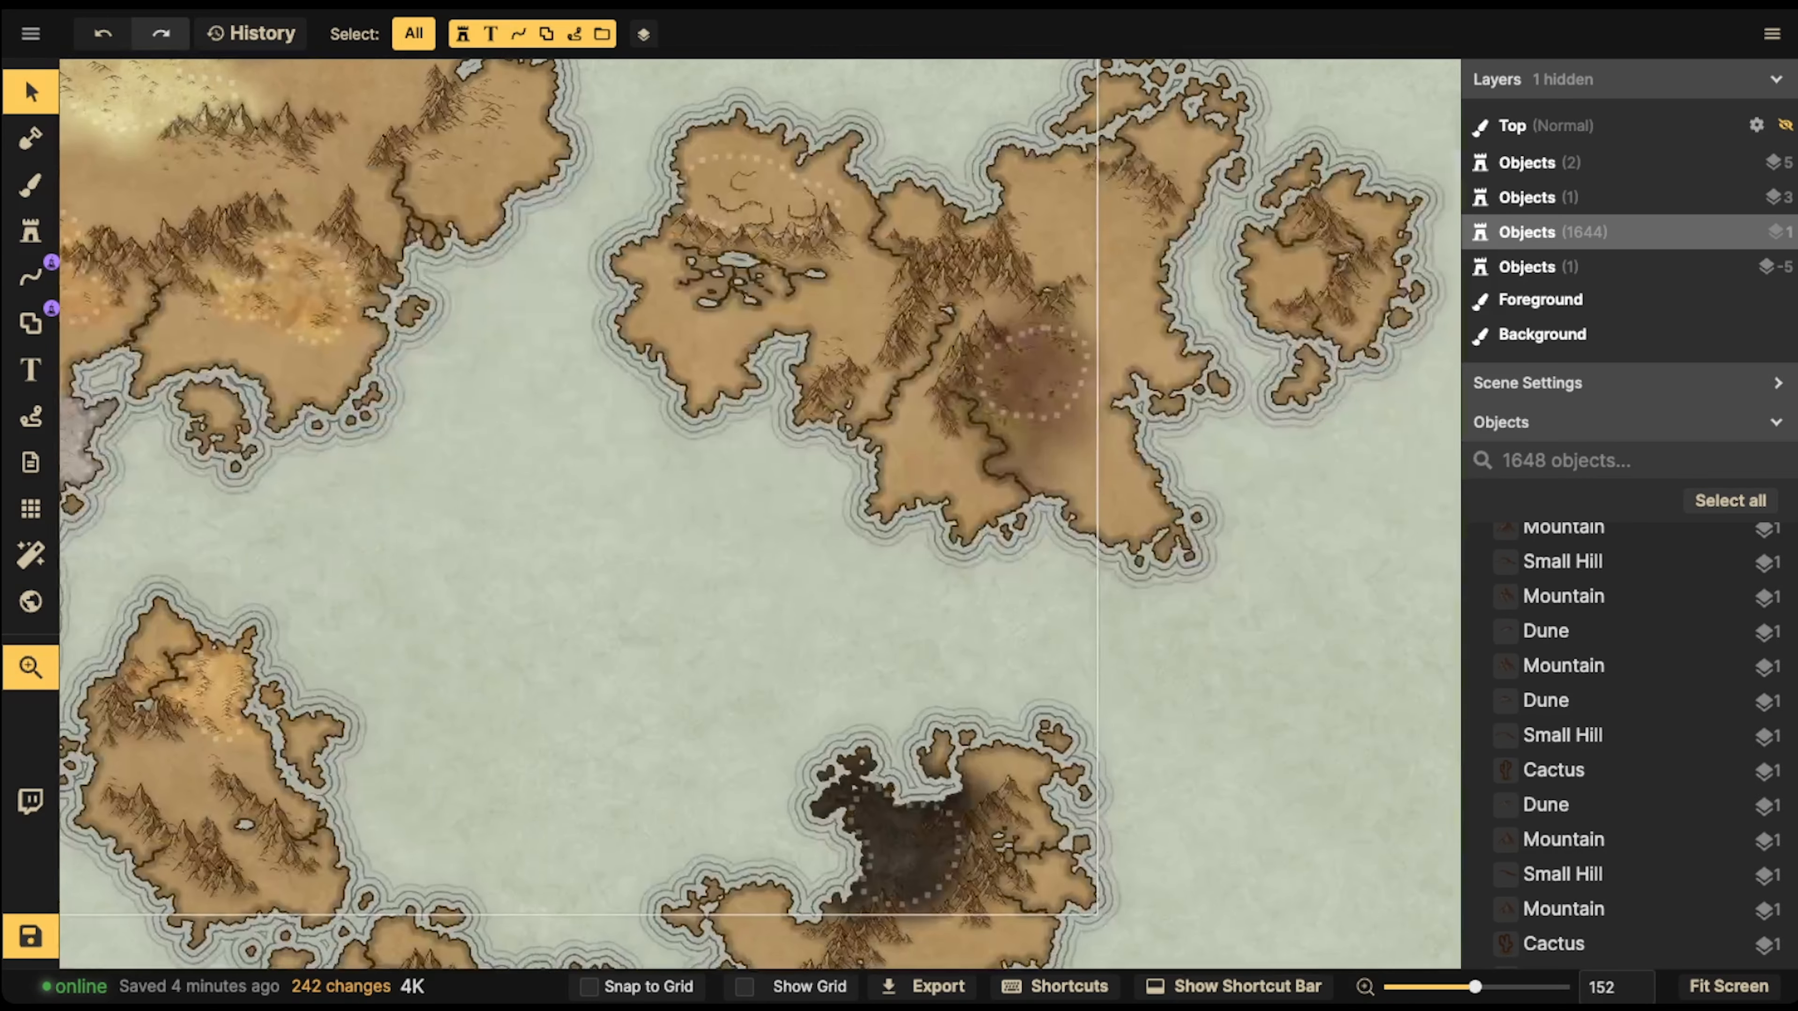
drag(600, 401, 920, 627)
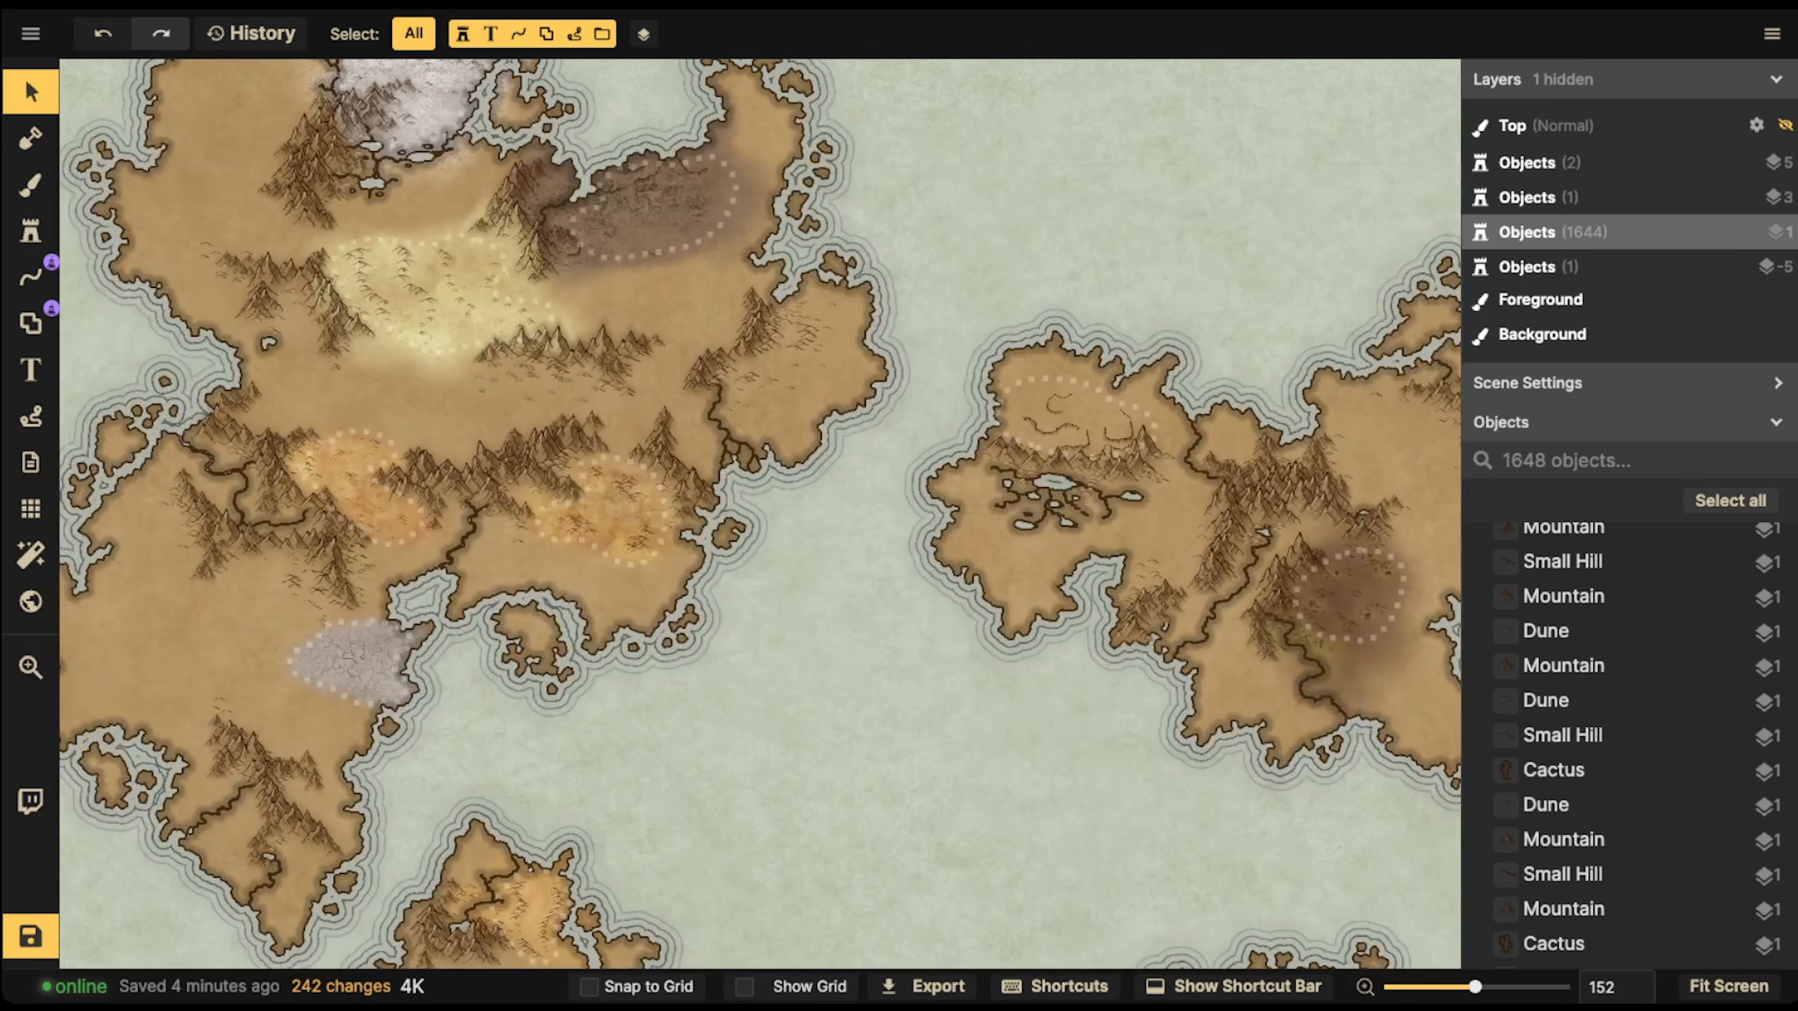
scroll(759, 514, down, 2)
scroll(602, 390, down, 1)
scroll(1061, 386, up, 9)
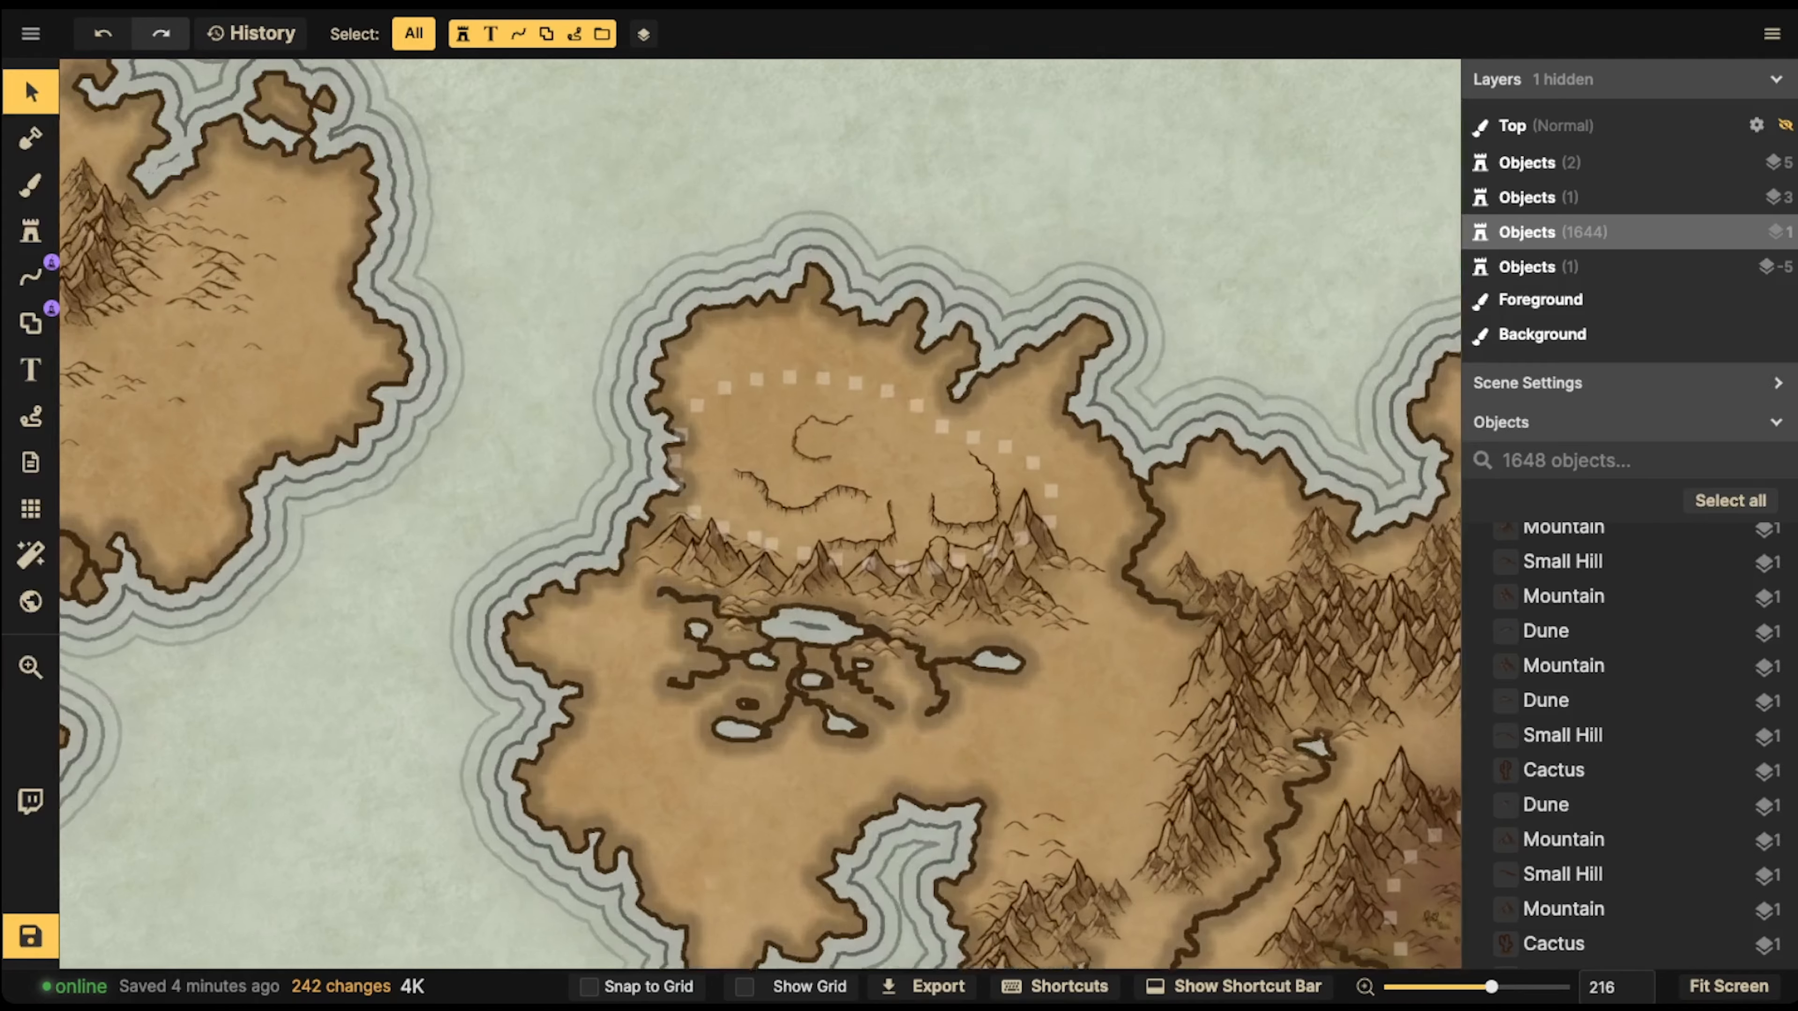
Clear the grass search to browse the Parchment World textures, and compare the peninsula desert with the brown desert
click(31, 185)
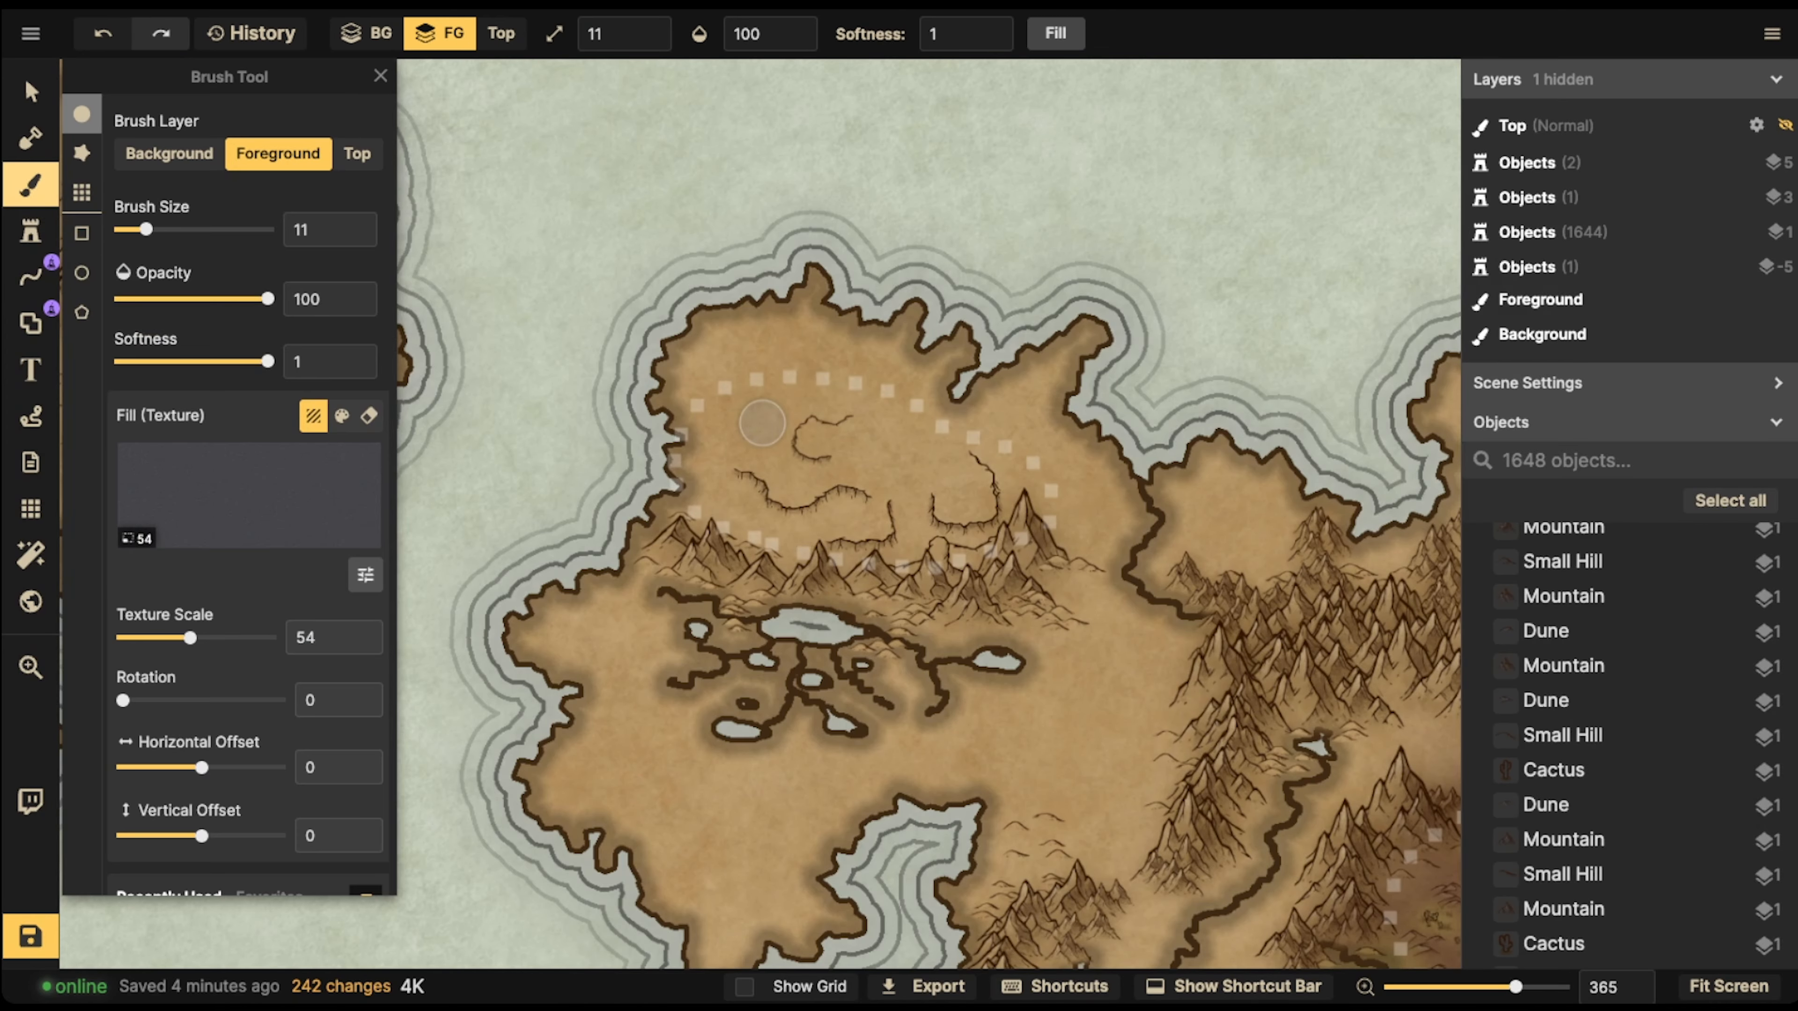
key(f)
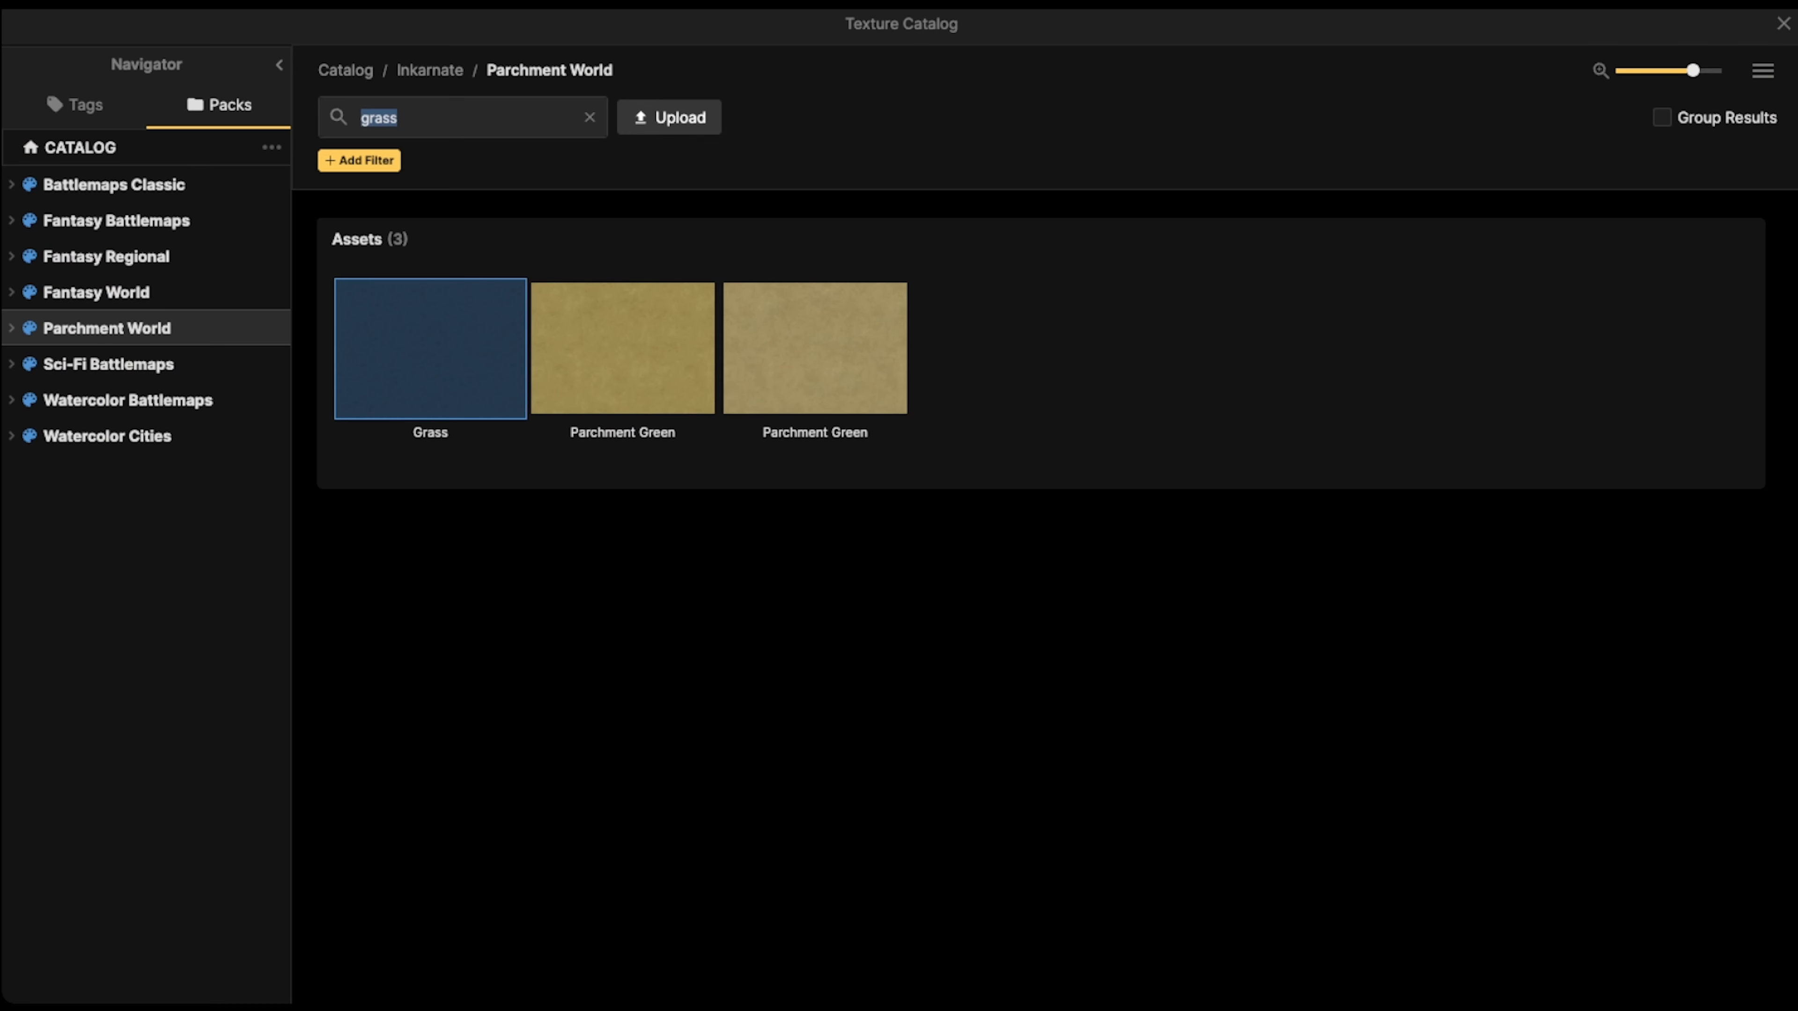
key(BackSpace)
scroll(892, 510, down, 6)
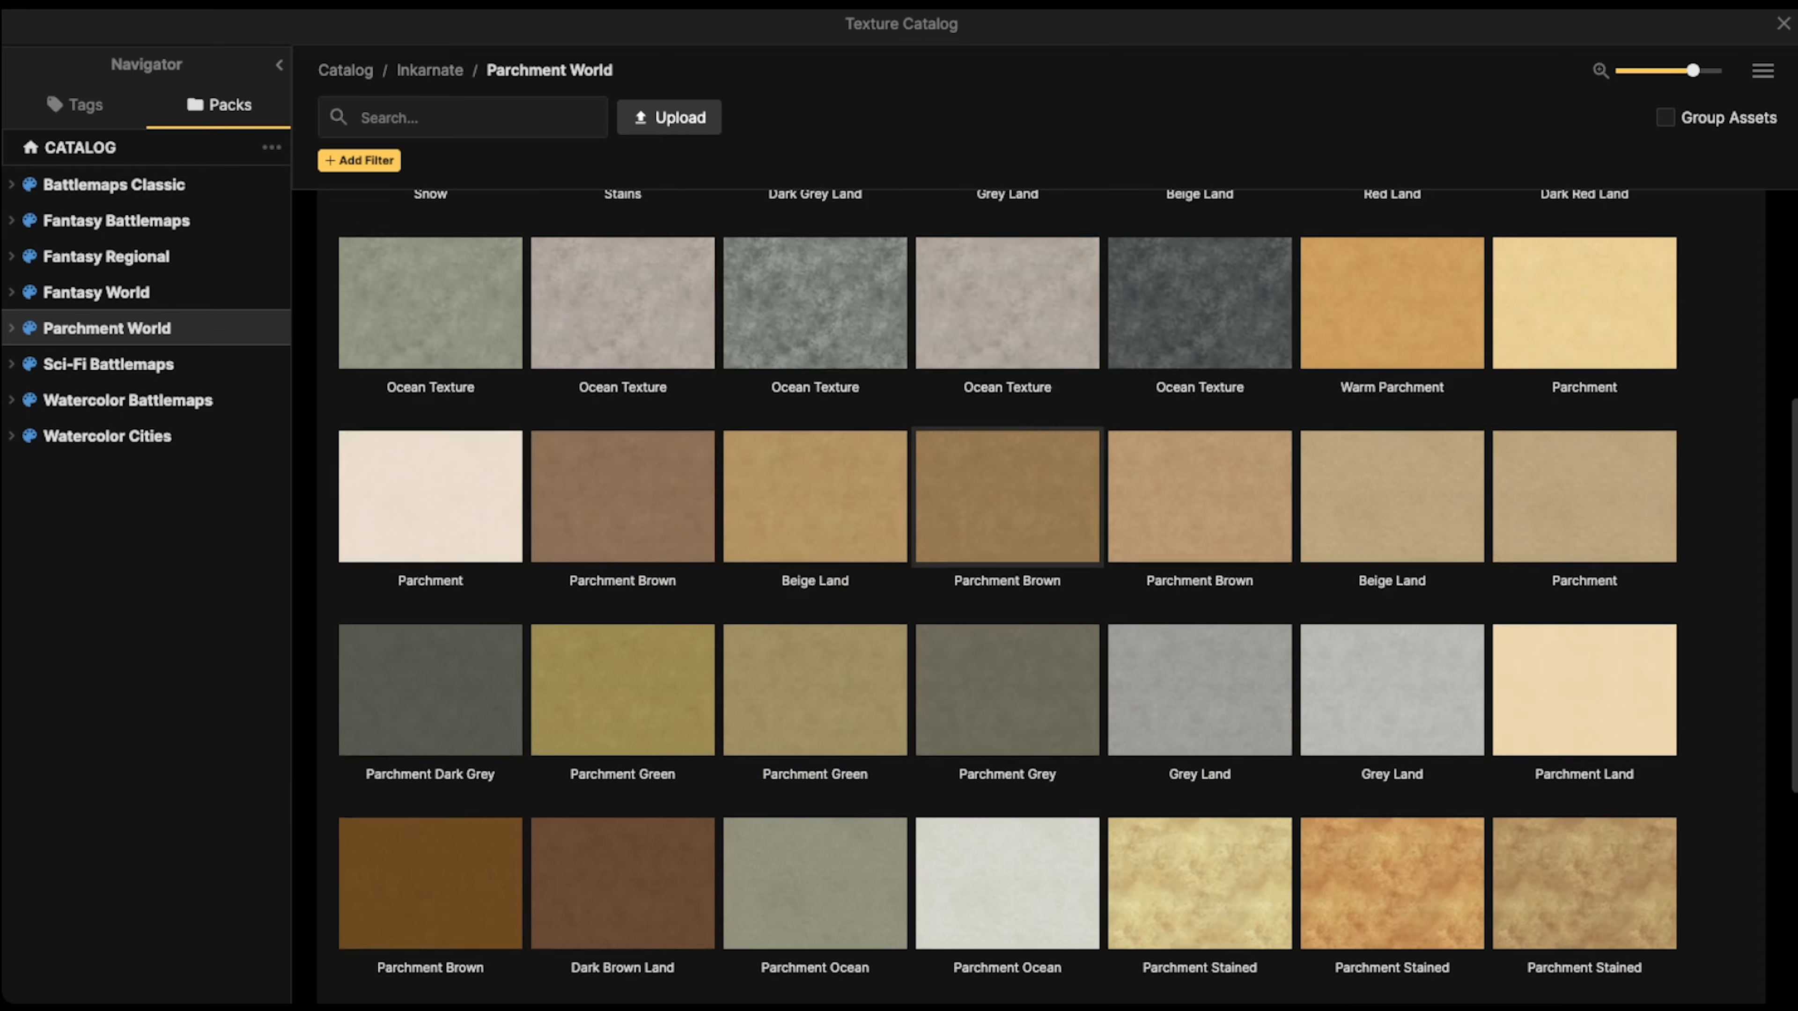
click(920, 493)
scroll(1008, 587, down, 2)
drag(1217, 724, 970, 523)
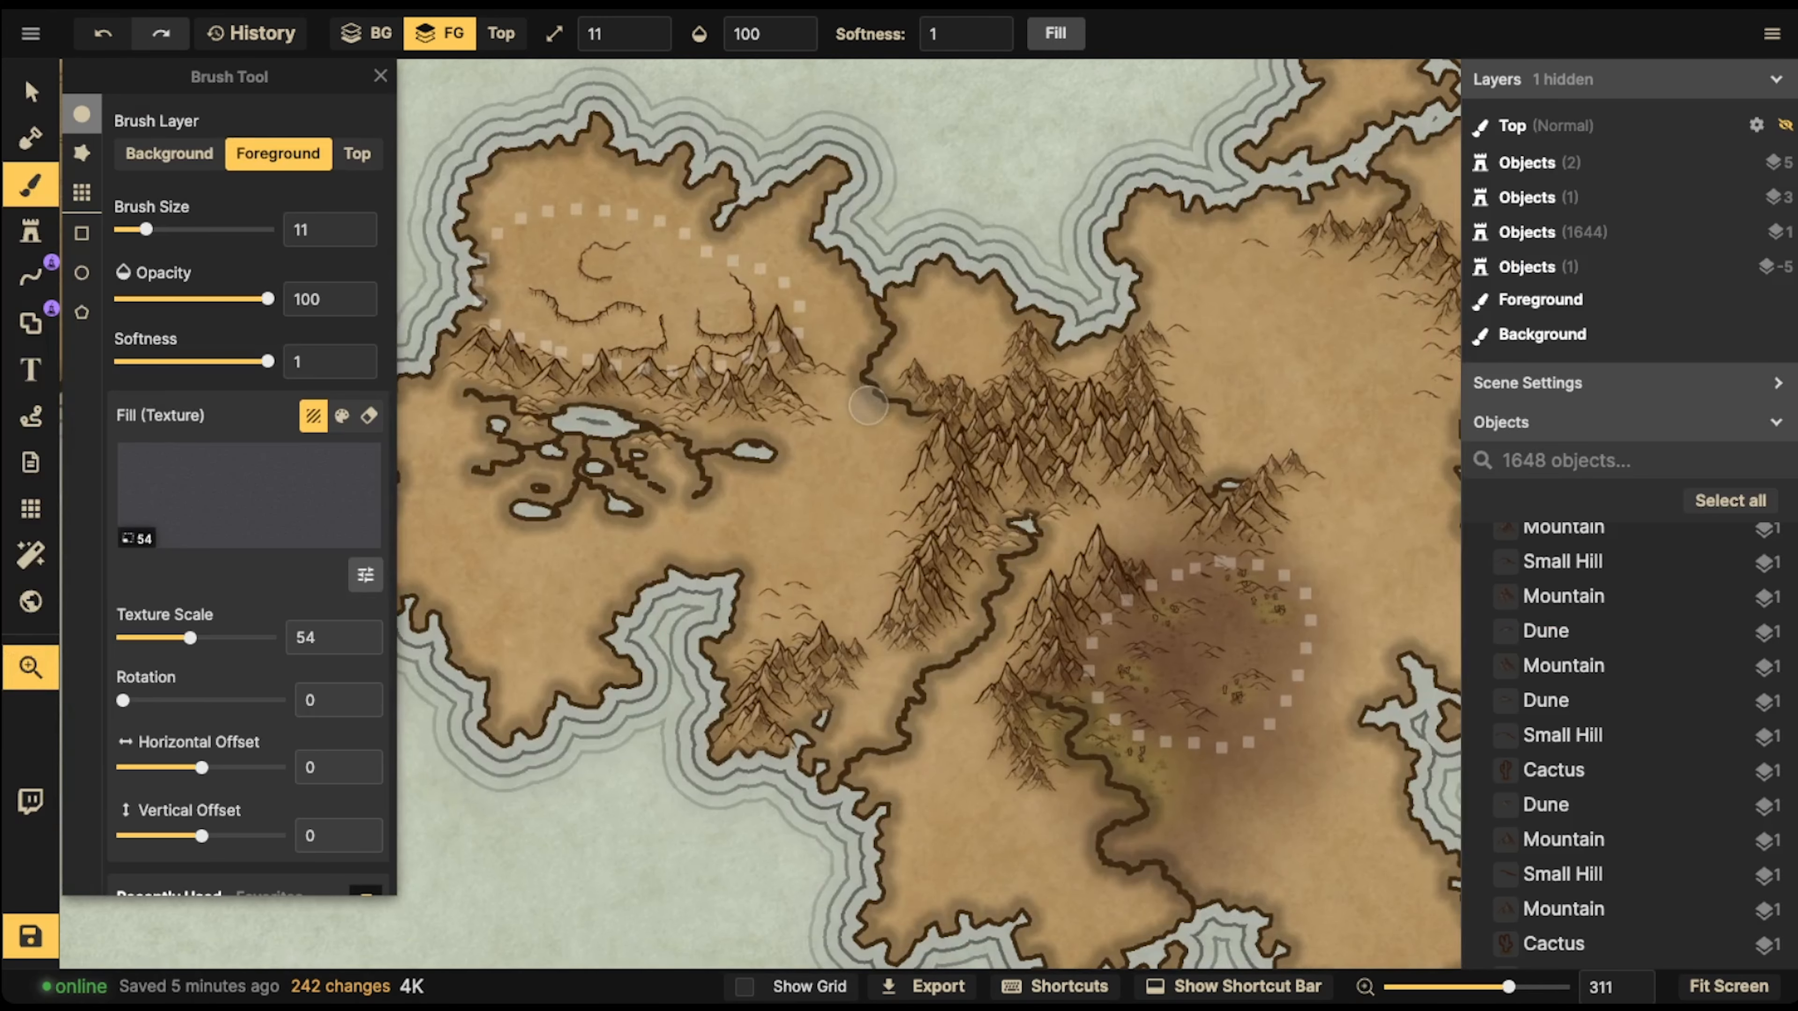
drag(868, 406, 1044, 482)
drag(1312, 714, 1148, 466)
scroll(1147, 467, down, 4)
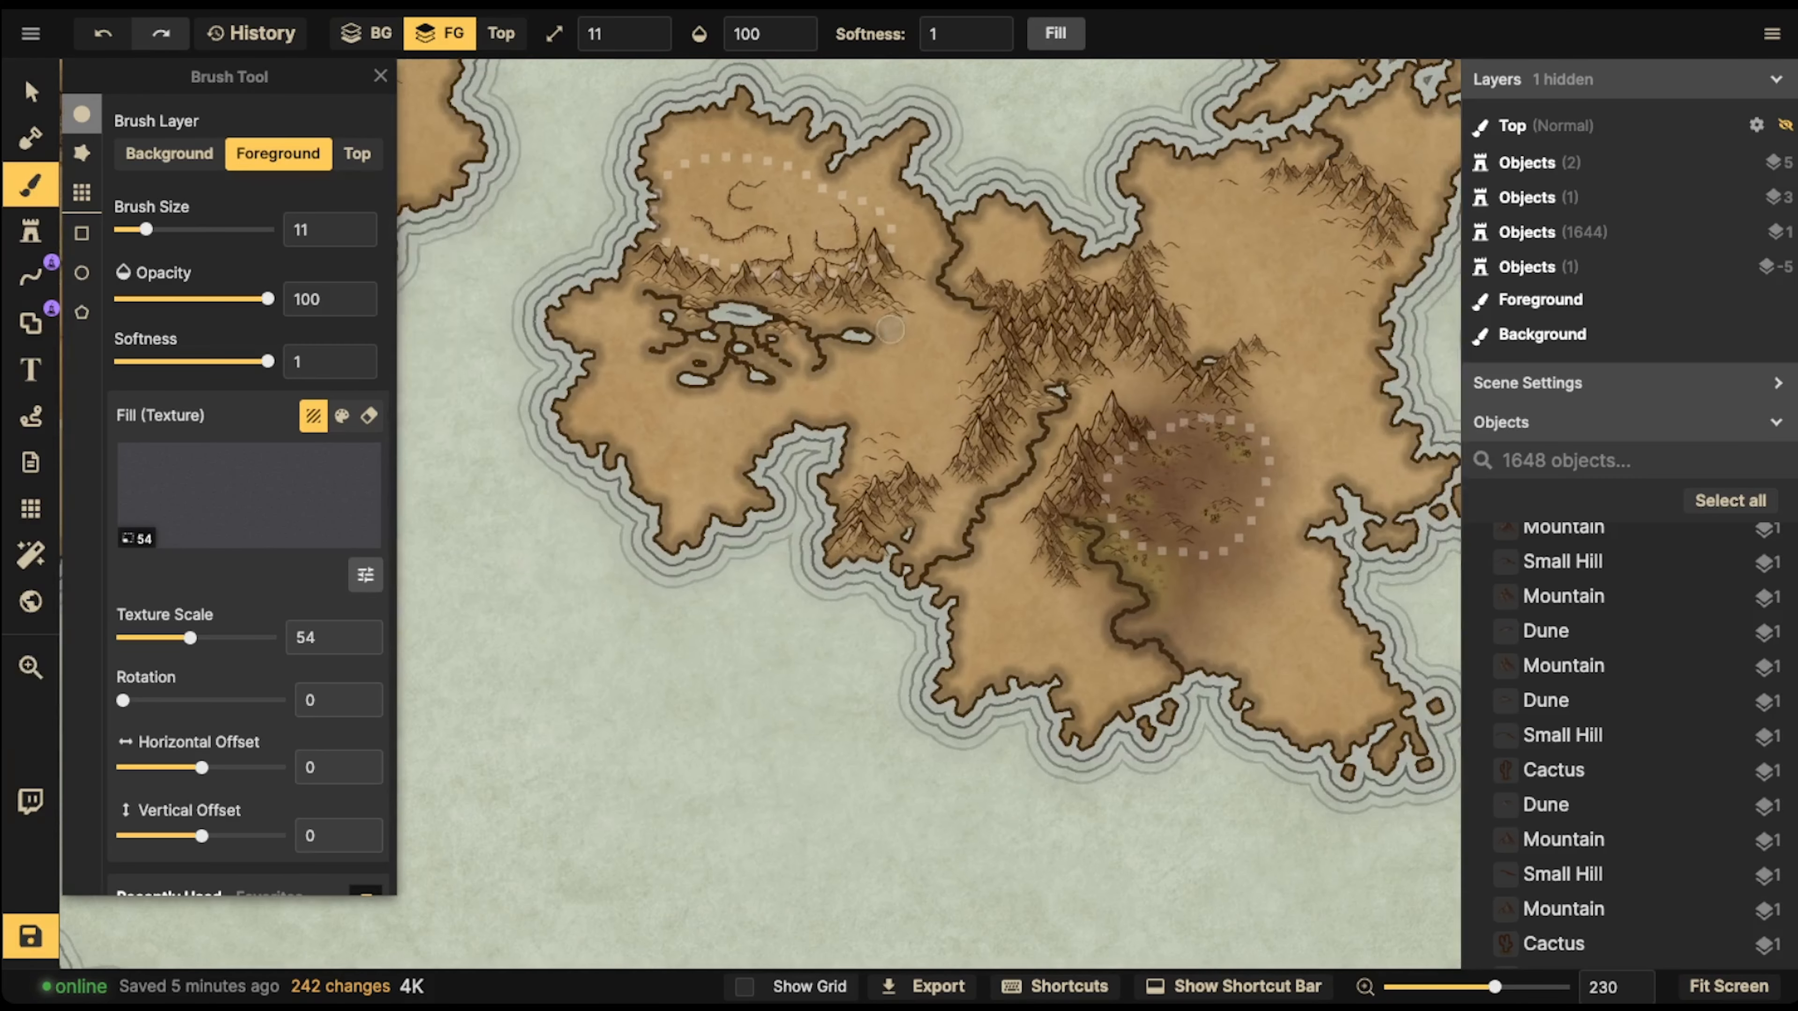
drag(890, 329, 941, 584)
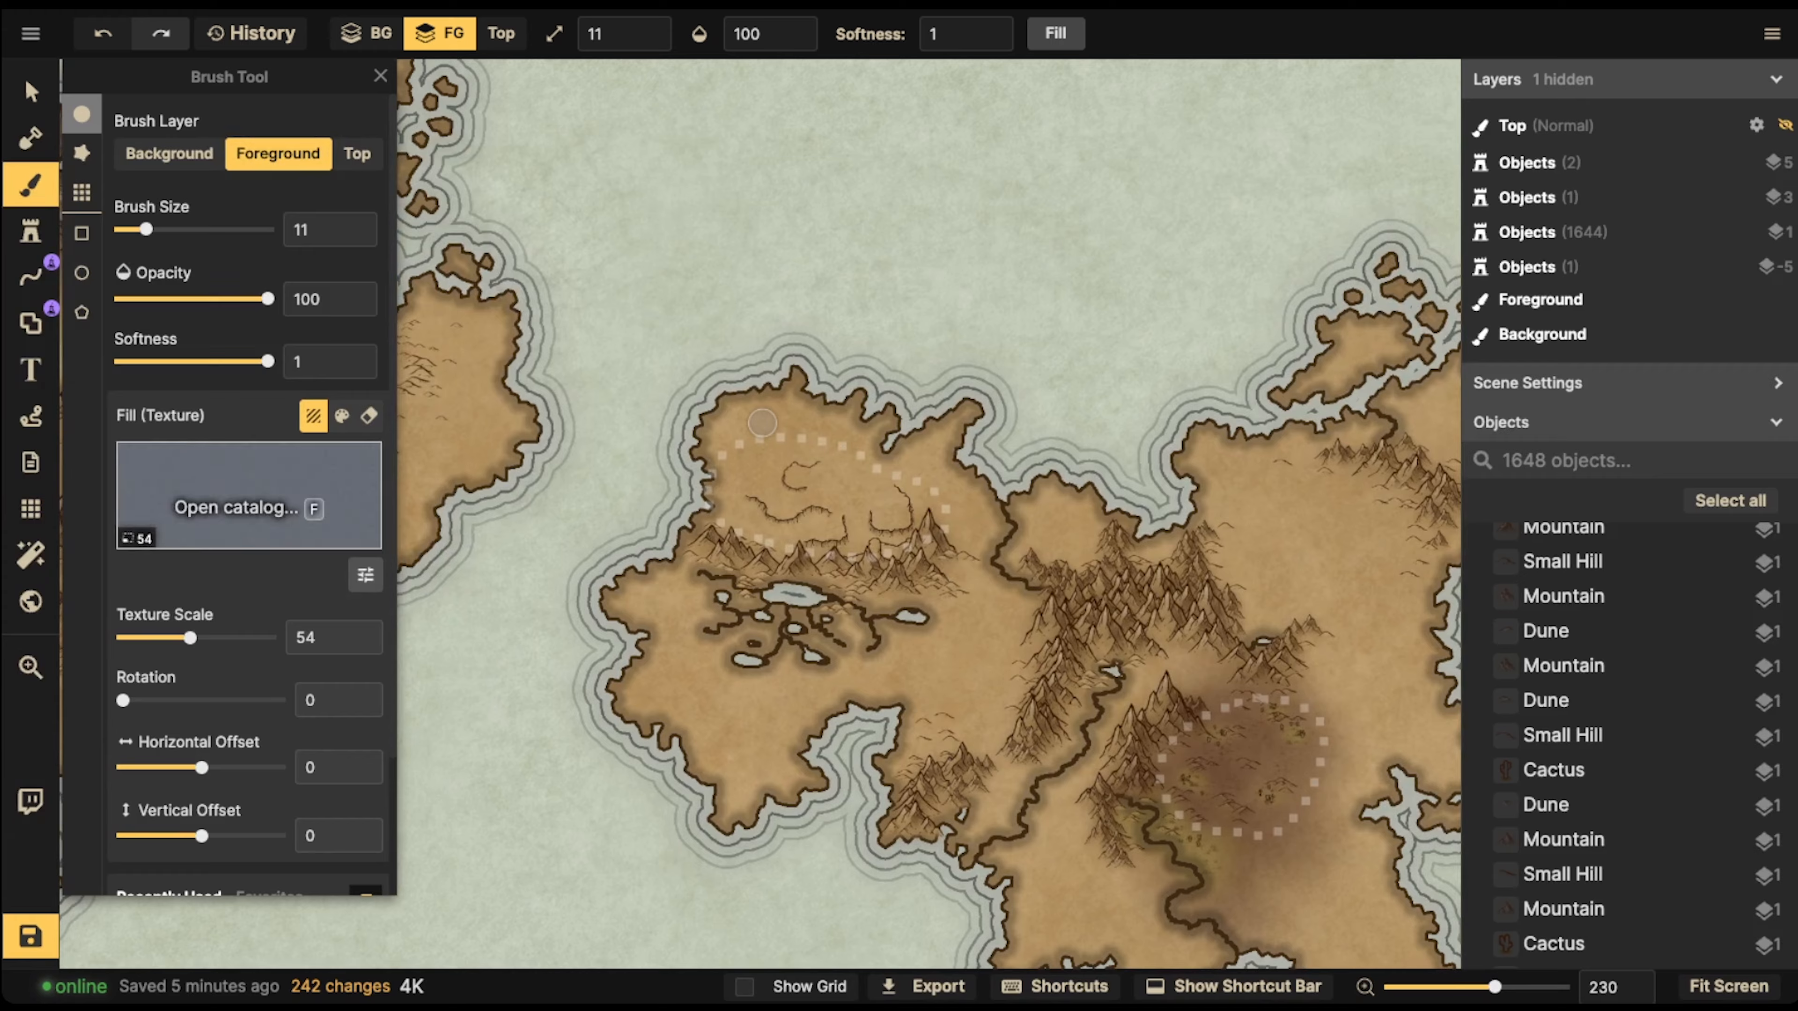
Choose the mottled grey-green Ocean Texture for the brush and set its texture scale to 88.35
click(248, 503)
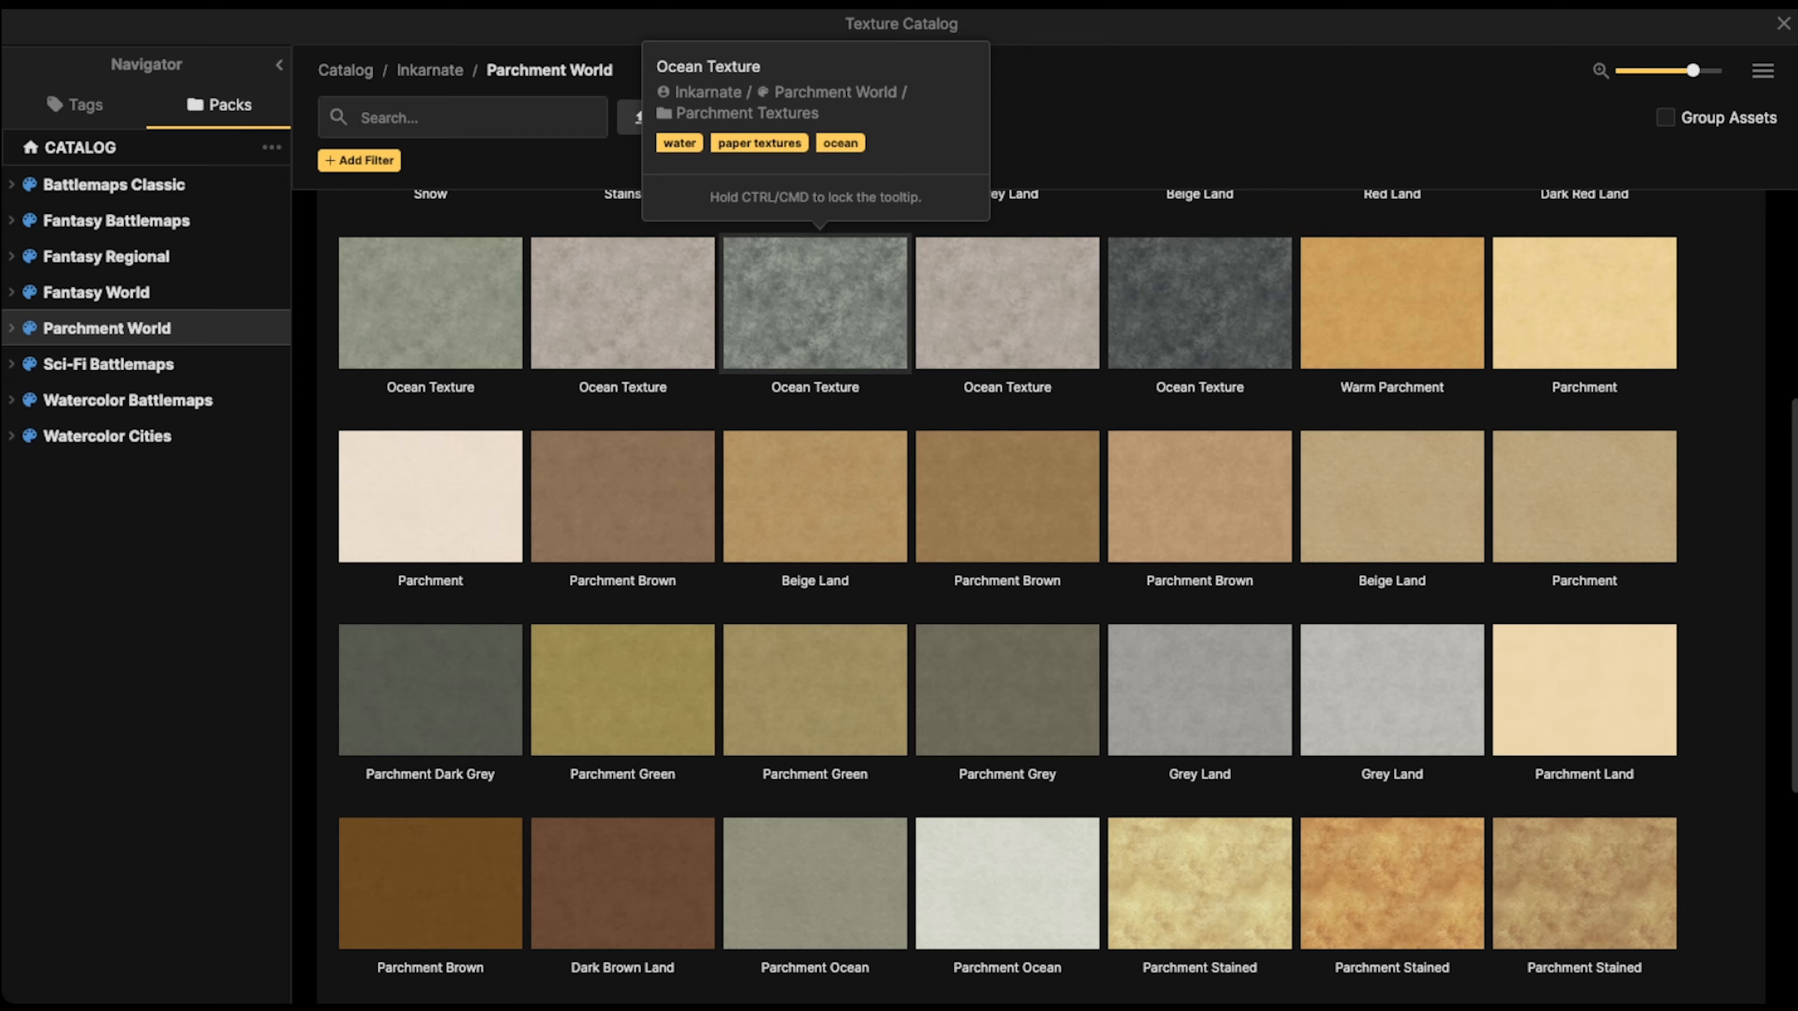
click(814, 303)
key(bracketright)
key(bracketright)
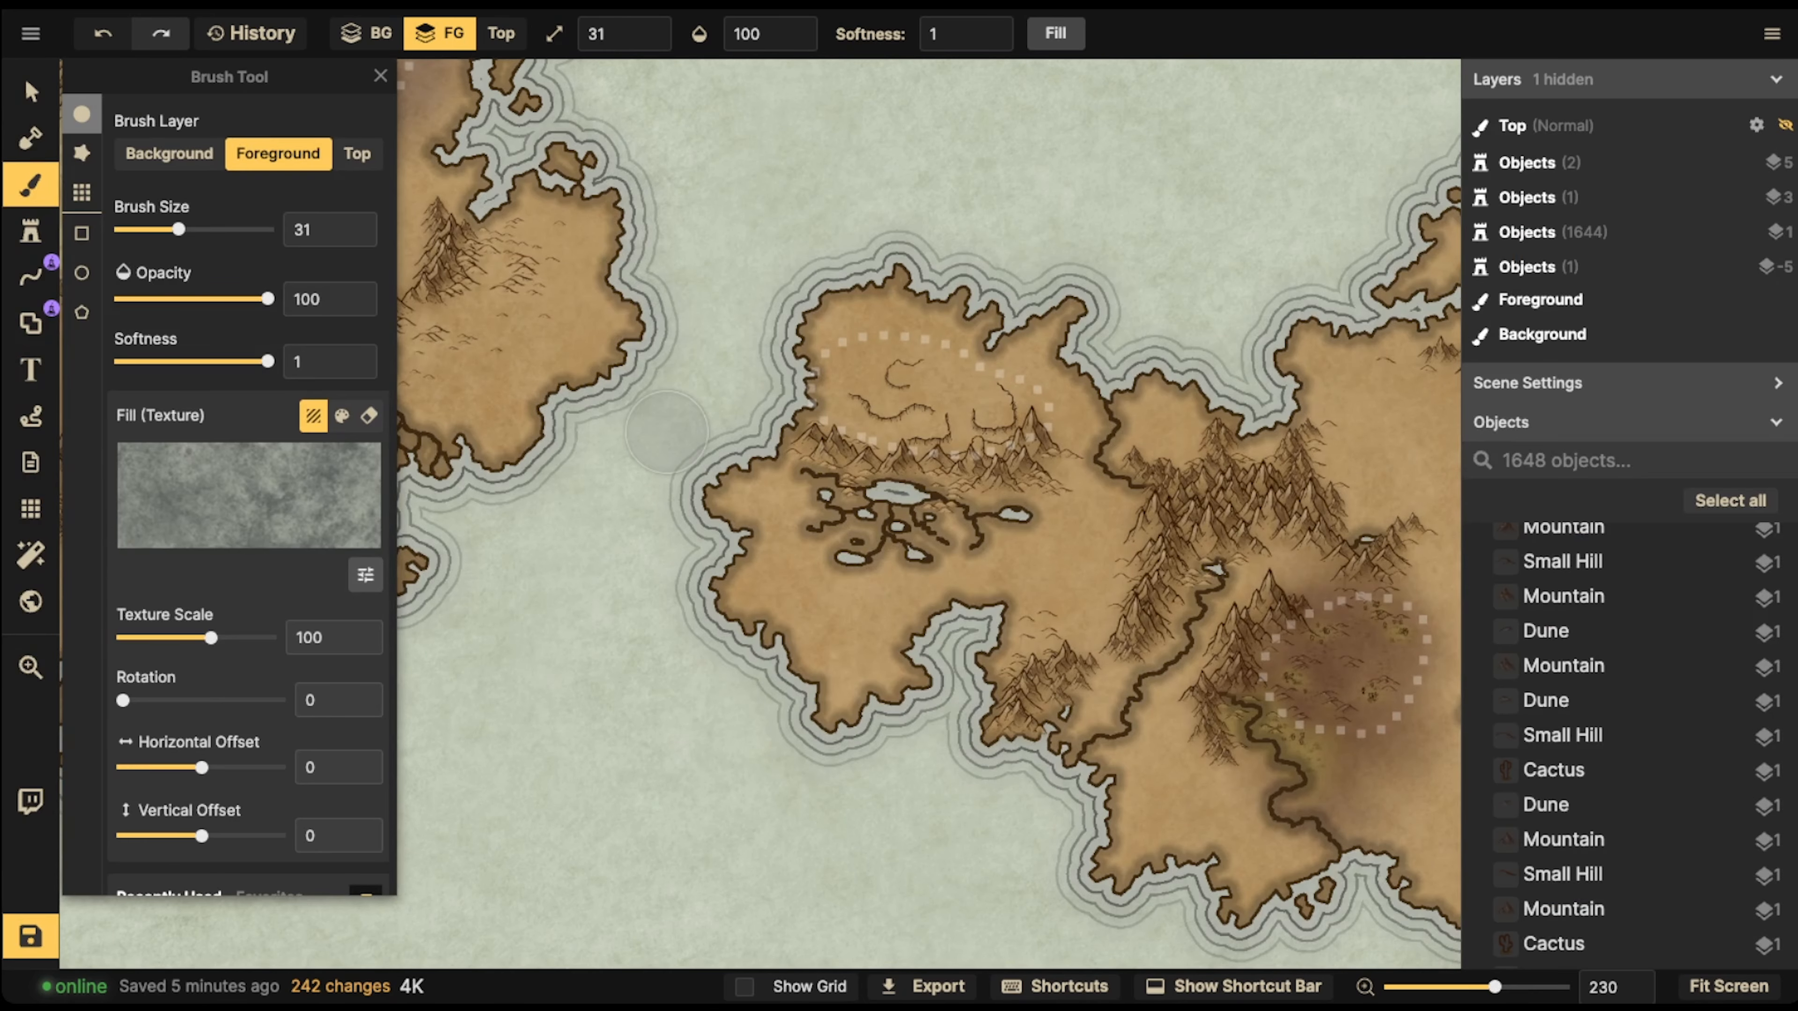
key(s)
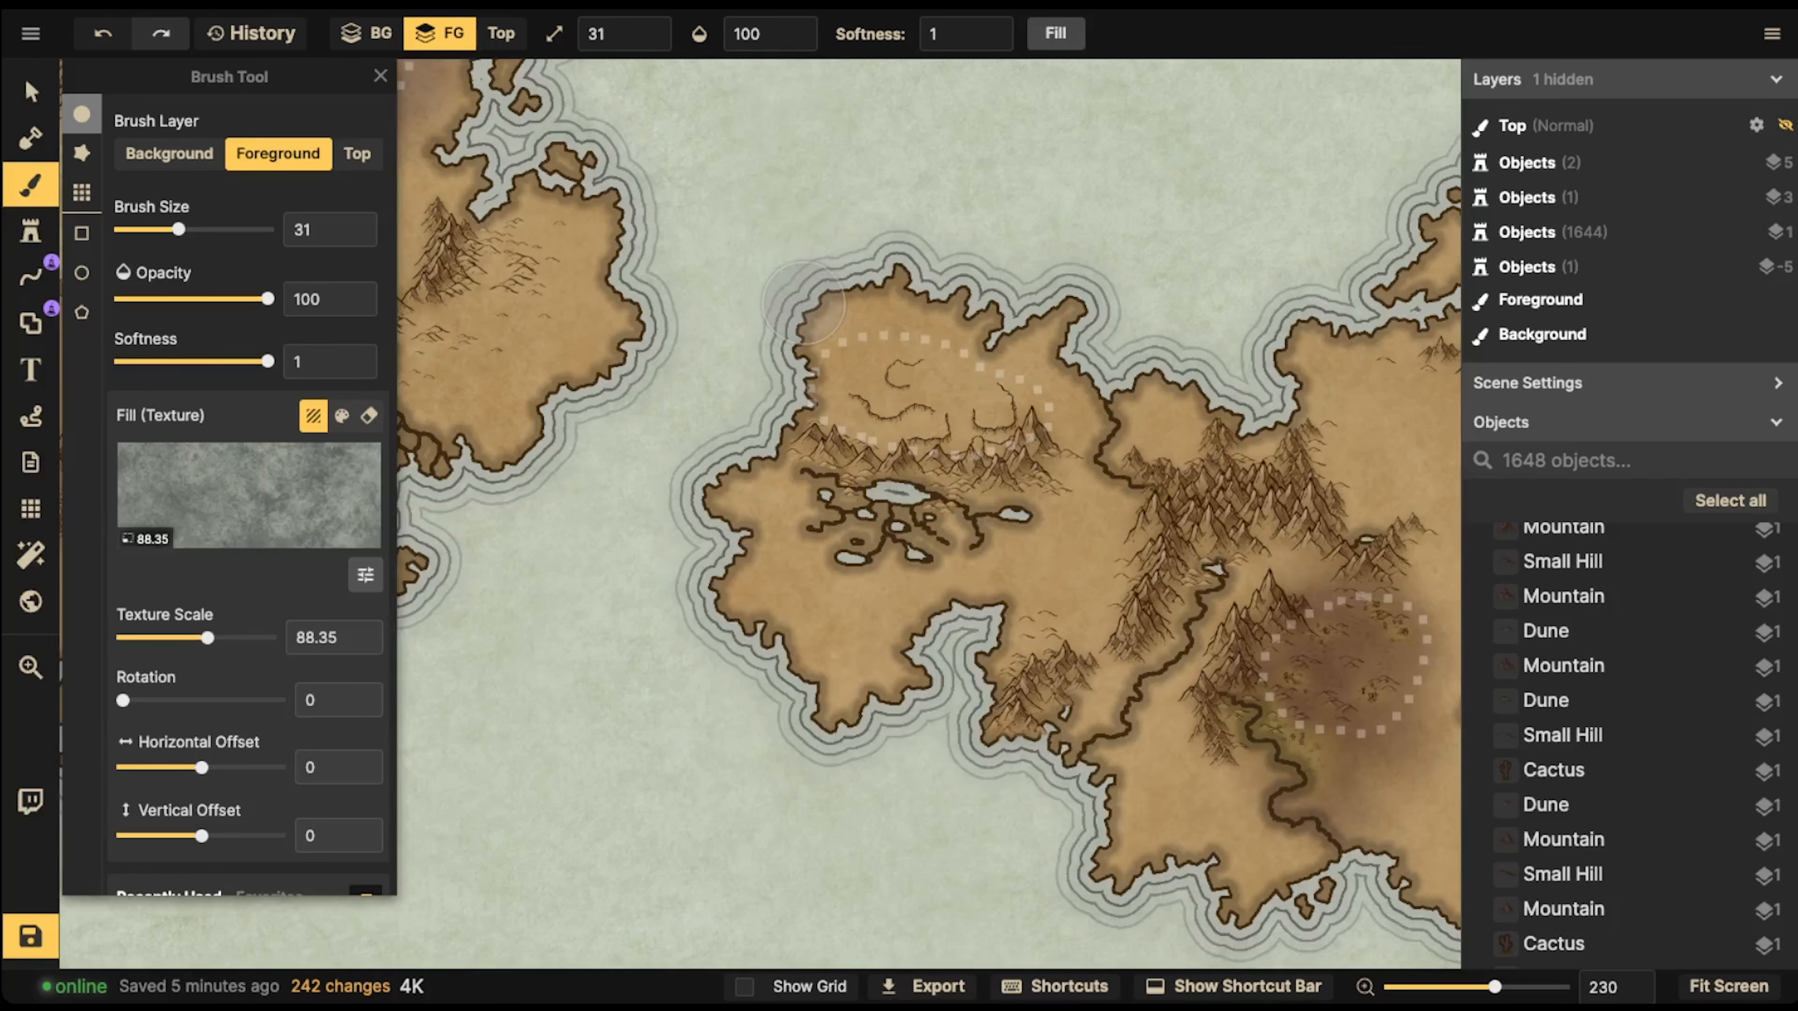
Set the brush size to 61 and the brush opacity to 42
key(bracketright)
key(bracketright)
key(bracketright)
click(762, 35)
click(735, 113)
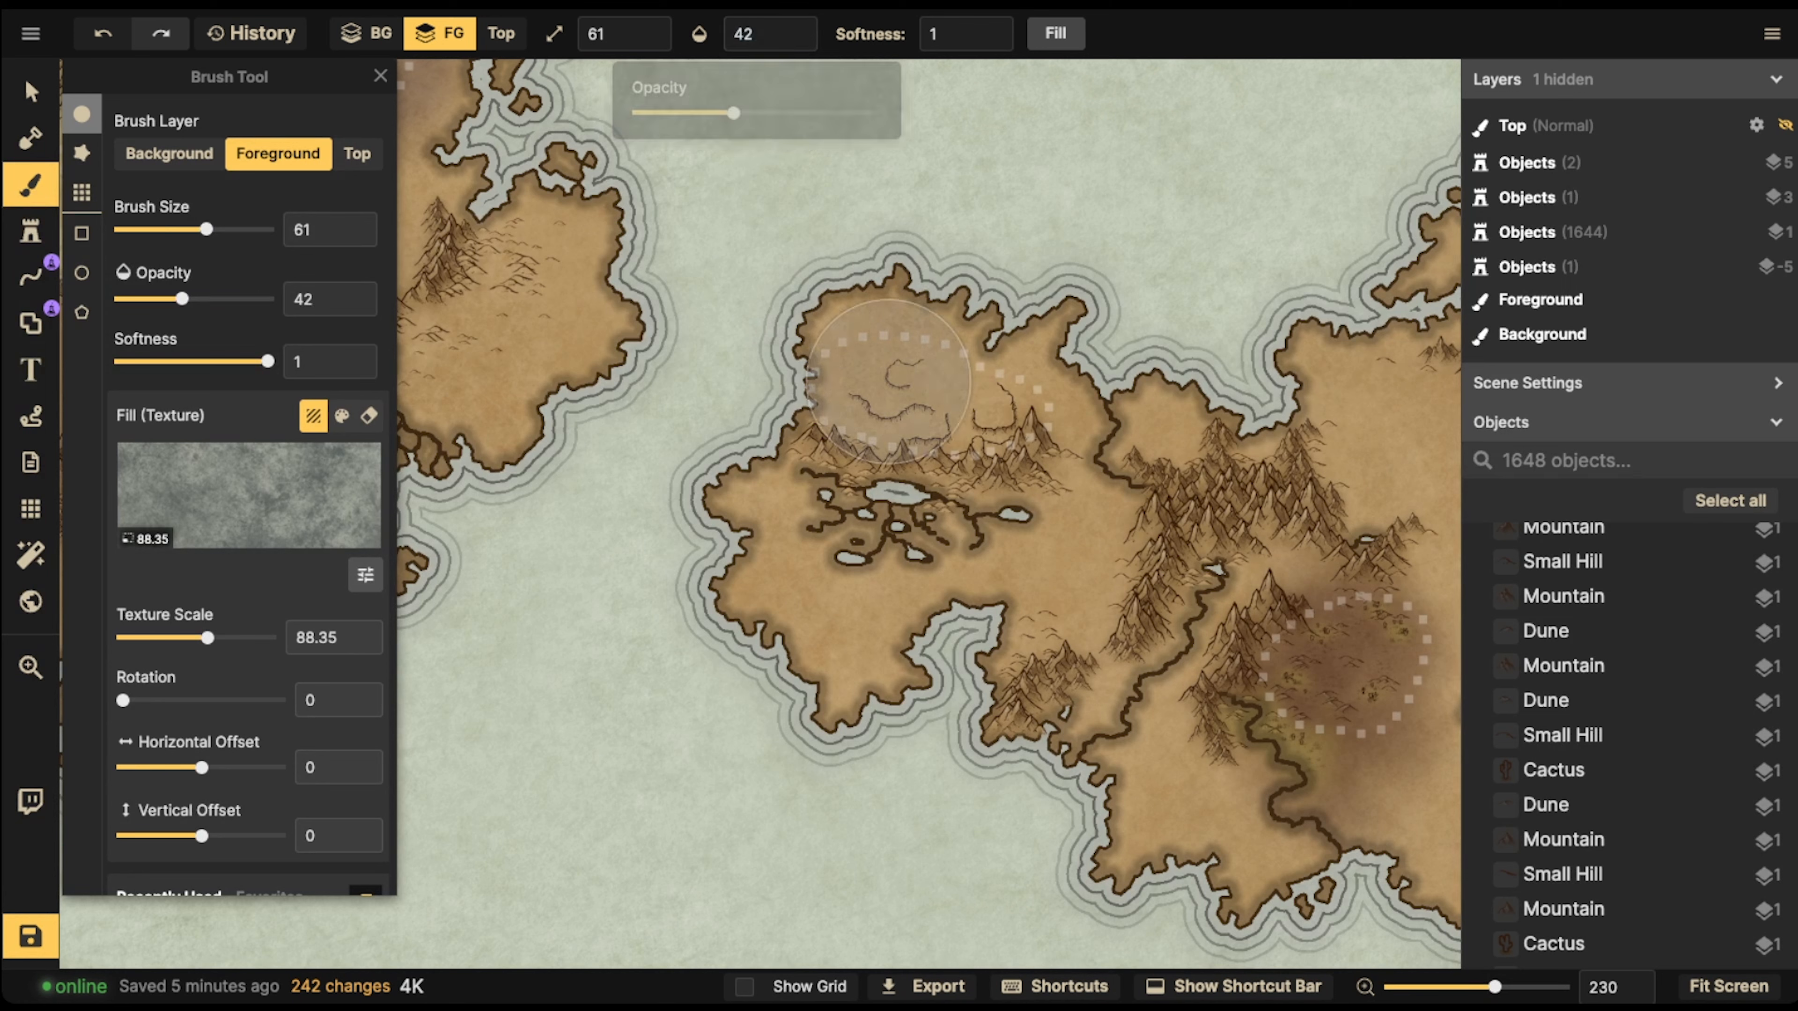
Brush Ocean Texture over the dotted desert and surrounding land on the northwestern peninsula, north of the lakes
mouse_move(897, 370)
mouse_down()
mouse_move(957, 335)
mouse_move(987, 398)
mouse_move(964, 407)
mouse_move(1044, 386)
mouse_move(1034, 365)
mouse_move(1077, 337)
mouse_move(836, 320)
mouse_move(973, 413)
mouse_move(1080, 432)
mouse_move(1117, 466)
mouse_move(1129, 444)
mouse_move(1062, 306)
mouse_move(913, 306)
mouse_move(648, 364)
mouse_move(862, 342)
mouse_move(706, 323)
mouse_up()
key(space)
key(space)
drag(775, 490, 977, 436)
key(space)
drag(677, 479, 1248, 414)
drag(1076, 543, 891, 623)
drag(1160, 418, 804, 514)
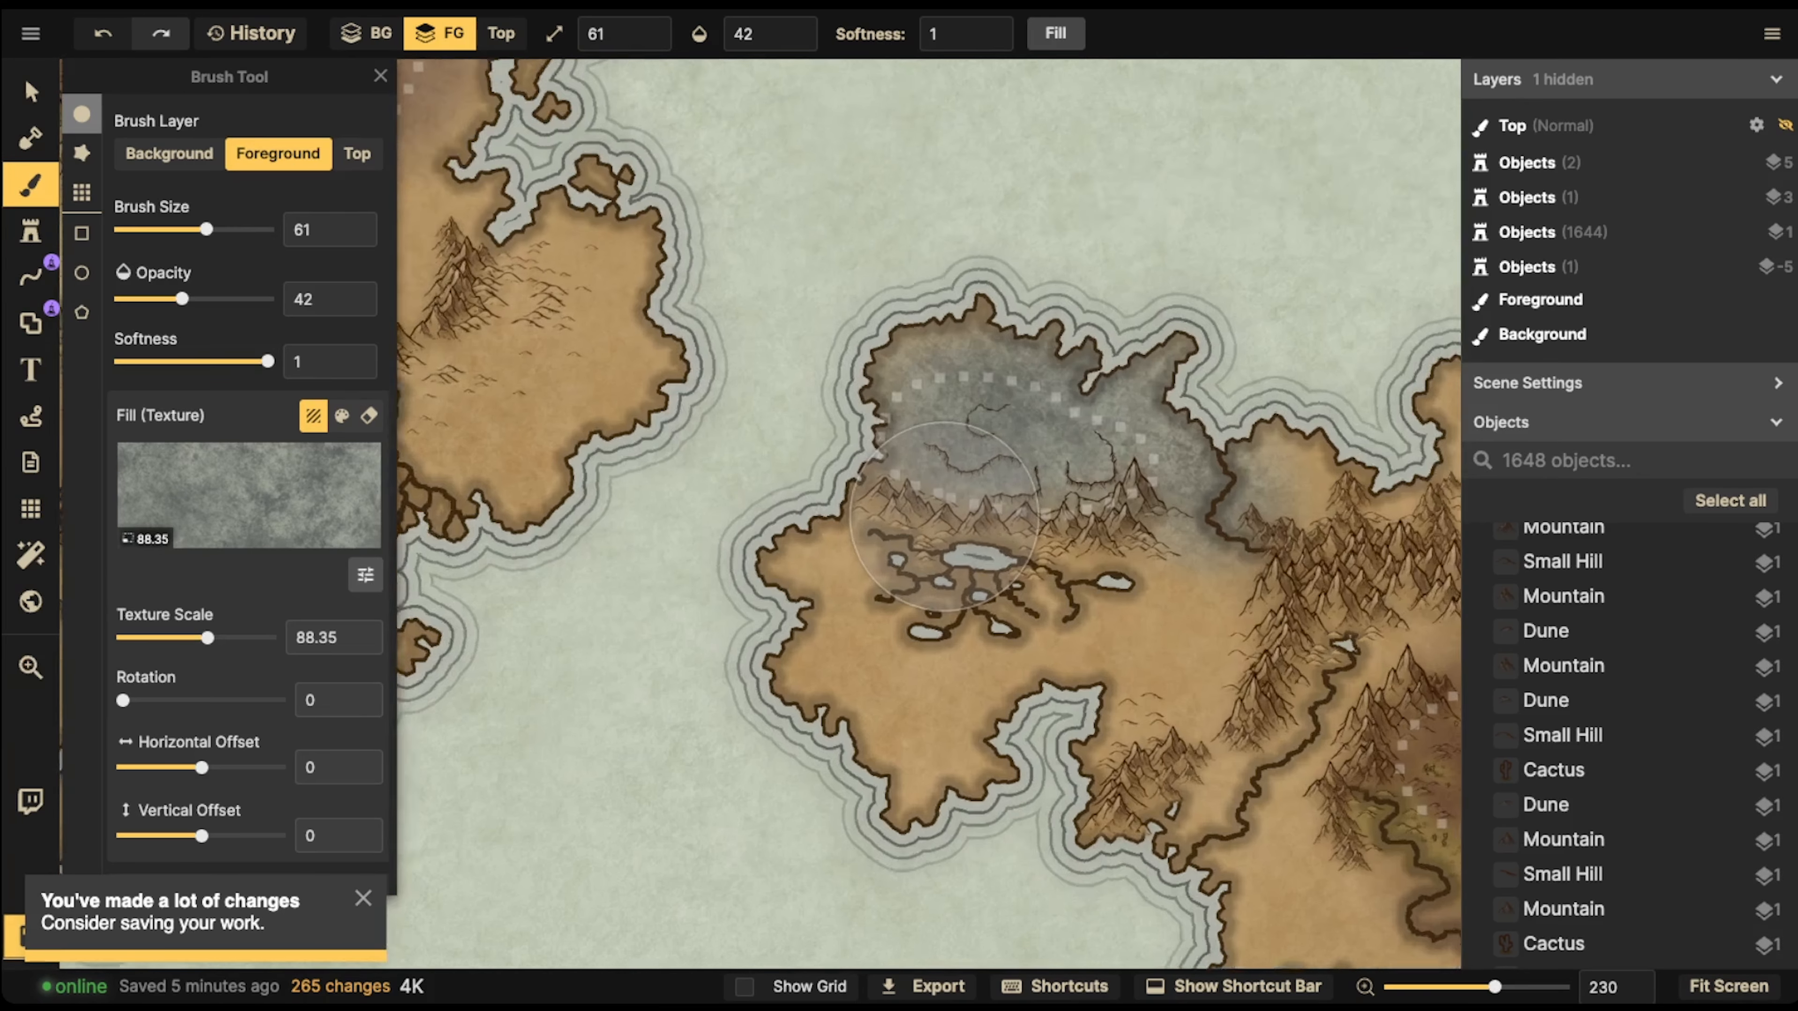
Choose the Cracked Ice texture from the Parchment World pack for the foreground brush
scroll(814, 496, up, 5)
click(352, 498)
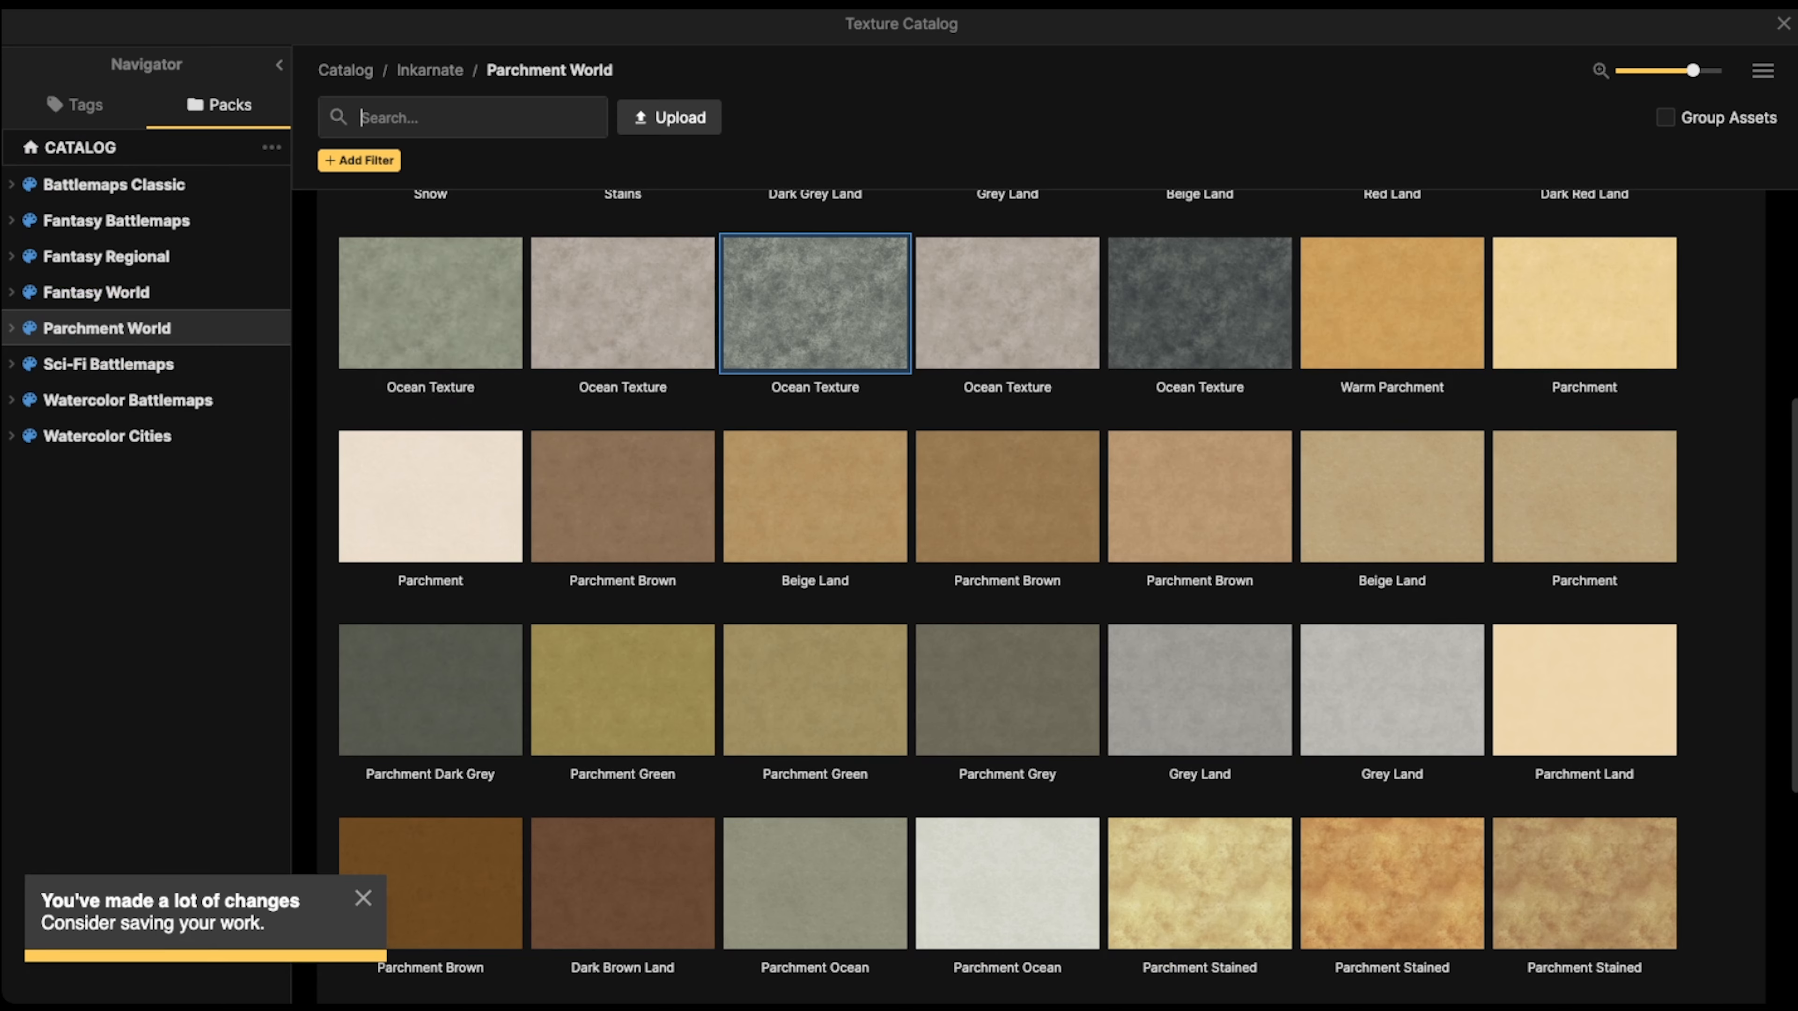
scroll(1200, 496, up, 5)
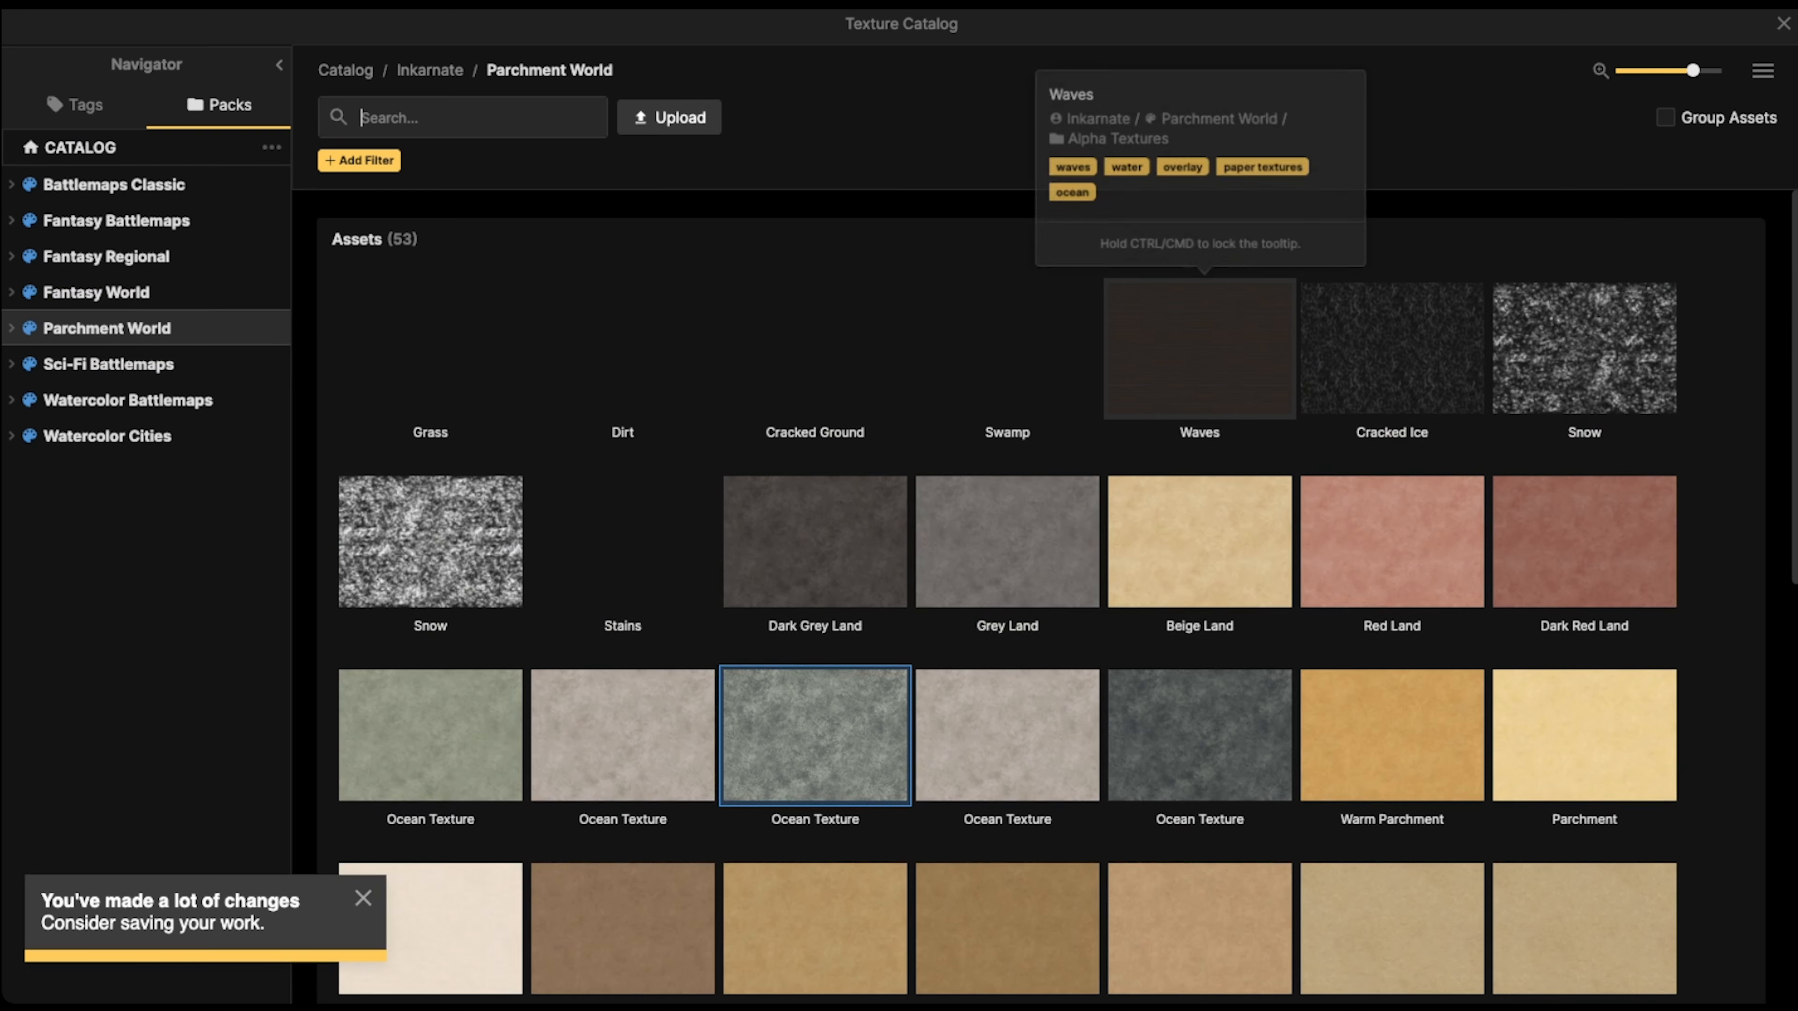
click(1380, 351)
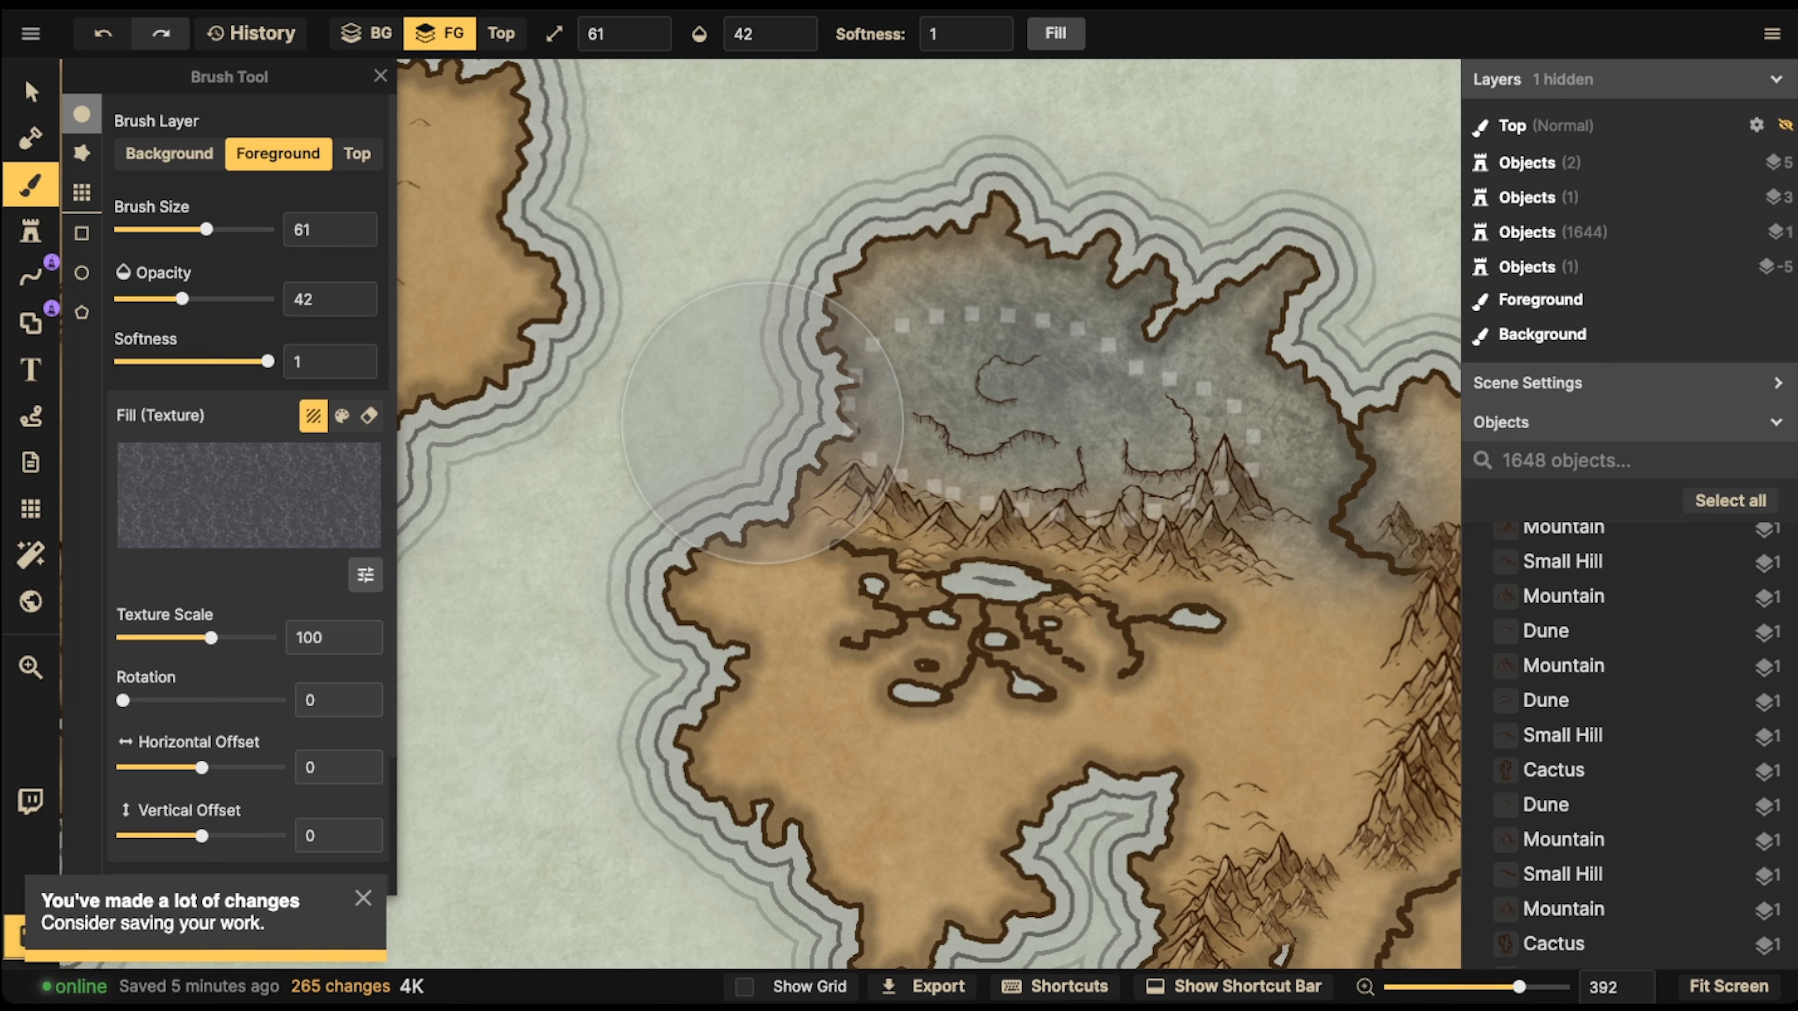
Brush Cracked Ice over the grey dotted desert north of the mountains and lakes, with brush size 61 and opacity 42
click(1054, 417)
click(1051, 382)
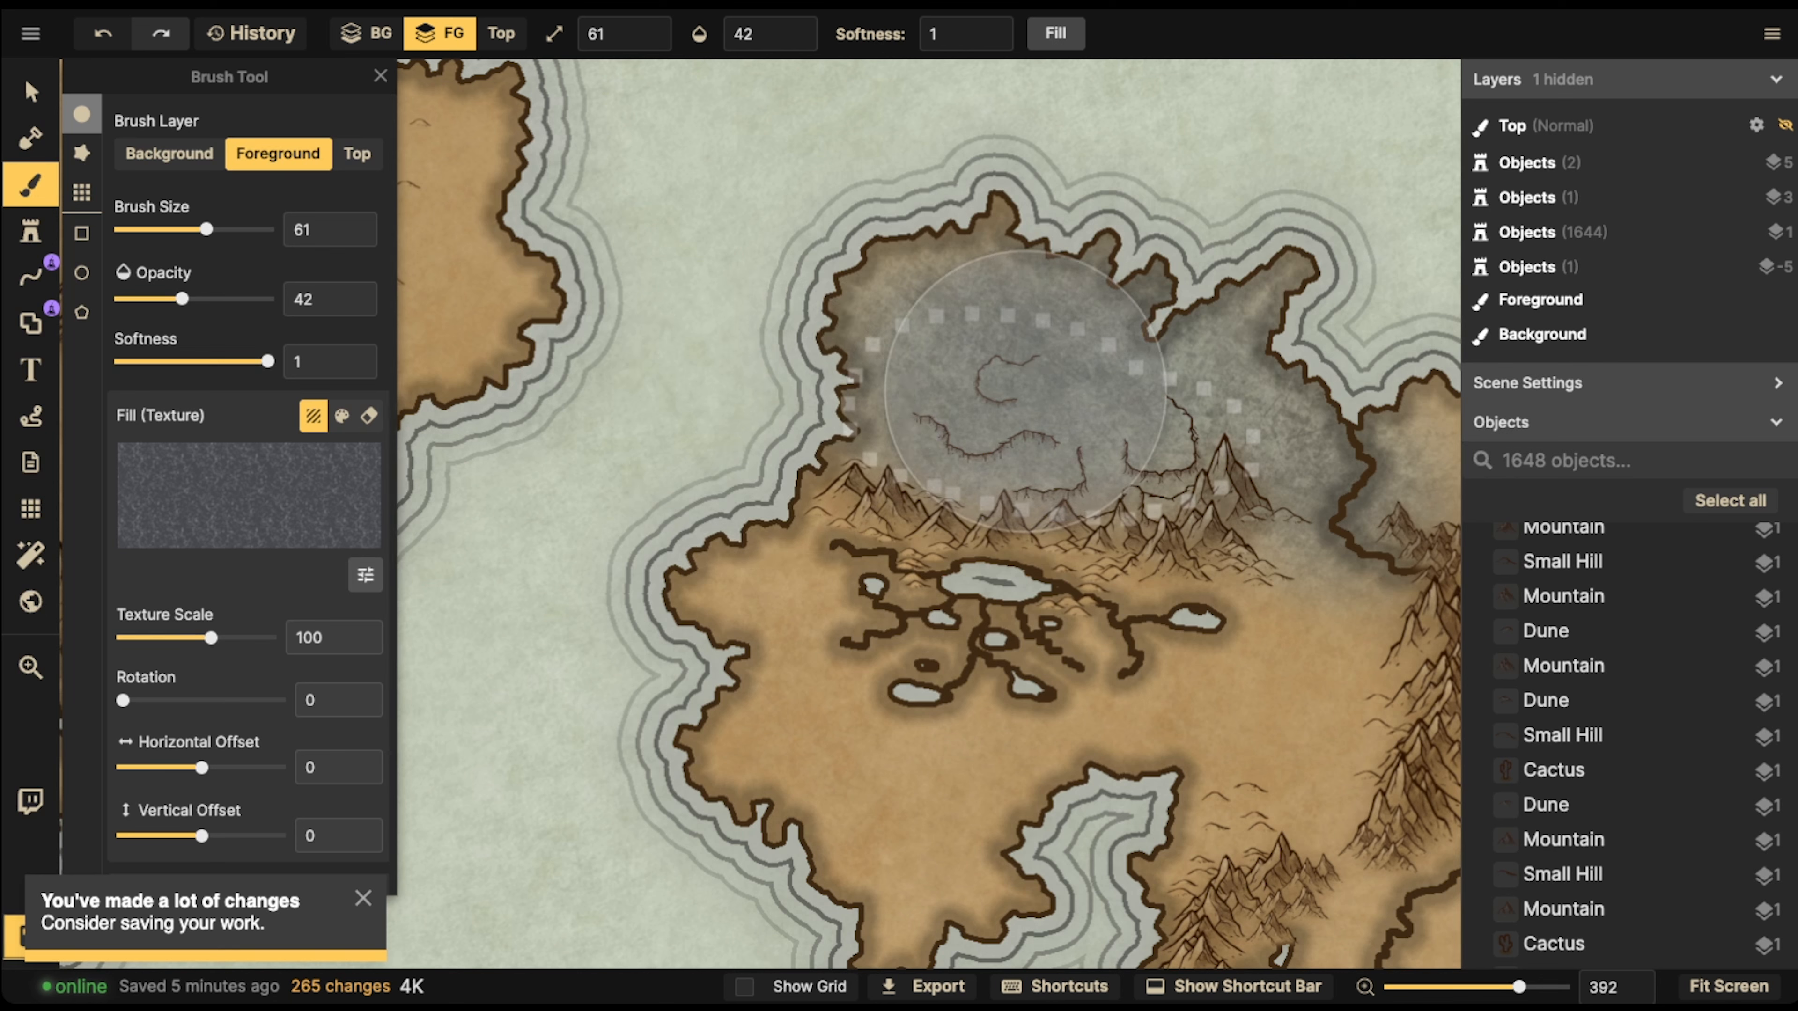
click(1027, 382)
click(947, 384)
click(1103, 366)
click(1173, 388)
click(1204, 396)
click(1277, 410)
click(1294, 430)
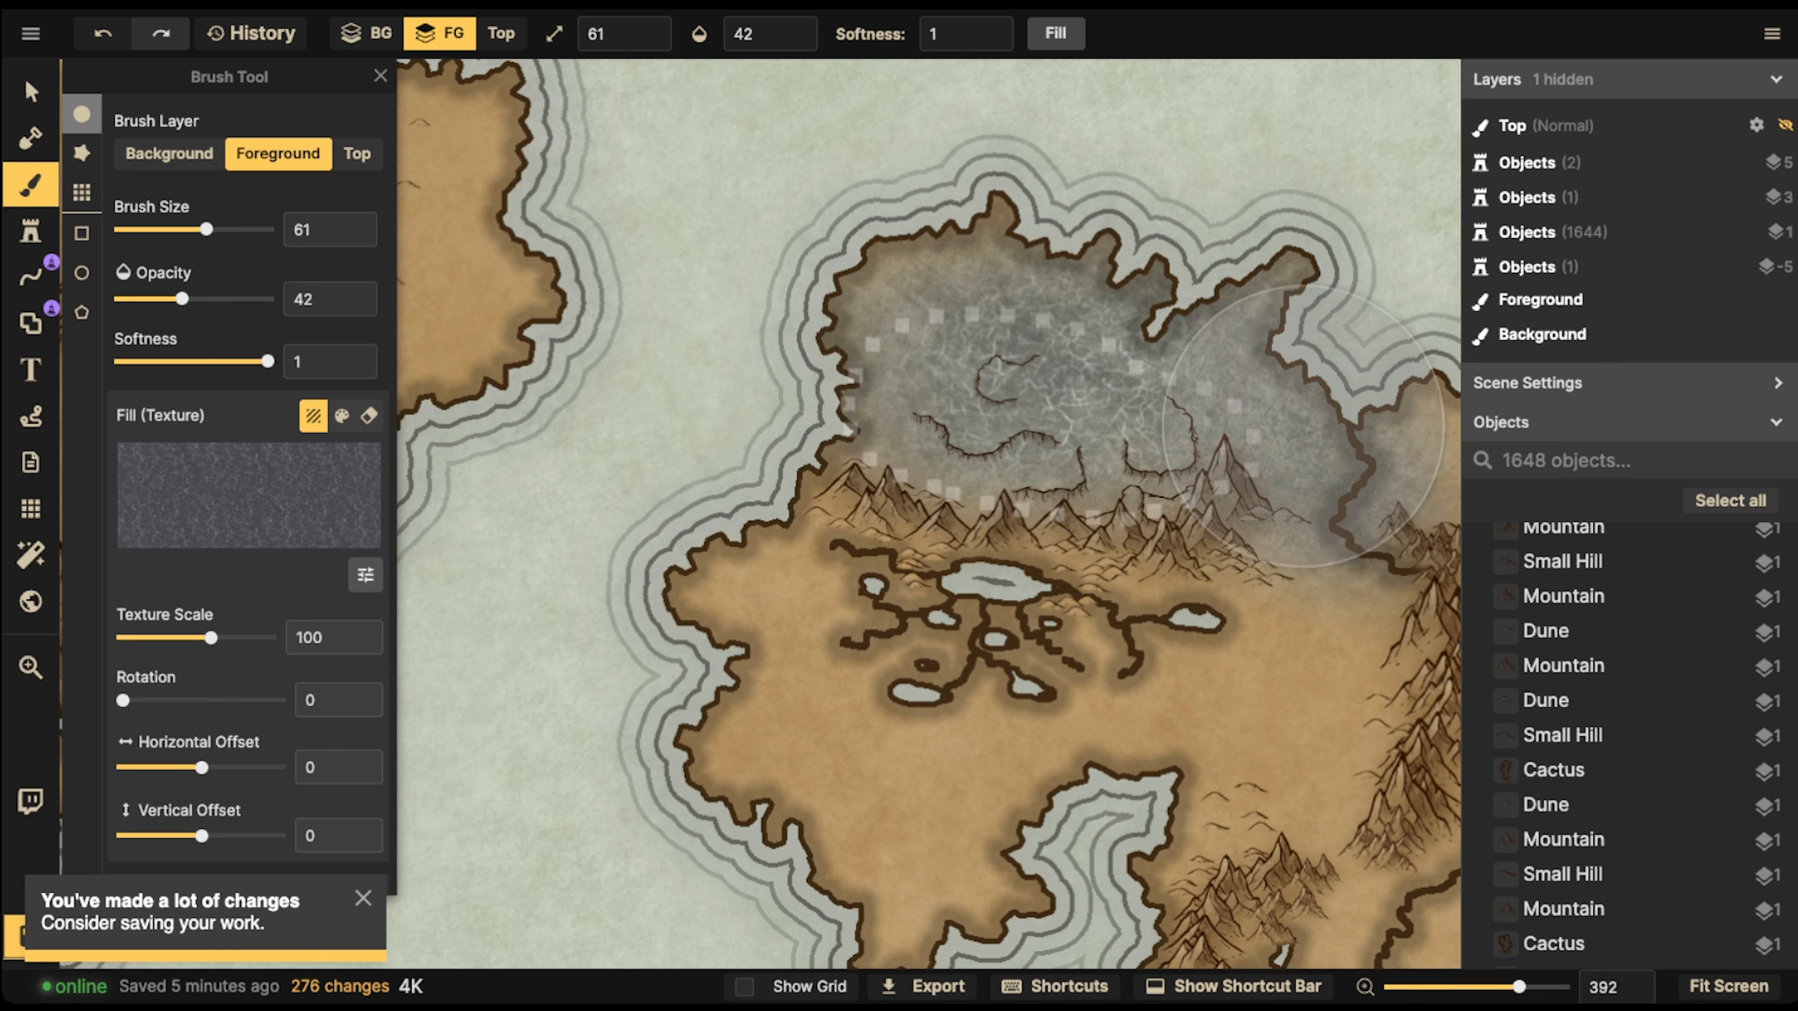
click(1204, 382)
click(1065, 356)
click(1033, 341)
click(936, 363)
click(888, 380)
click(978, 399)
click(936, 404)
click(969, 427)
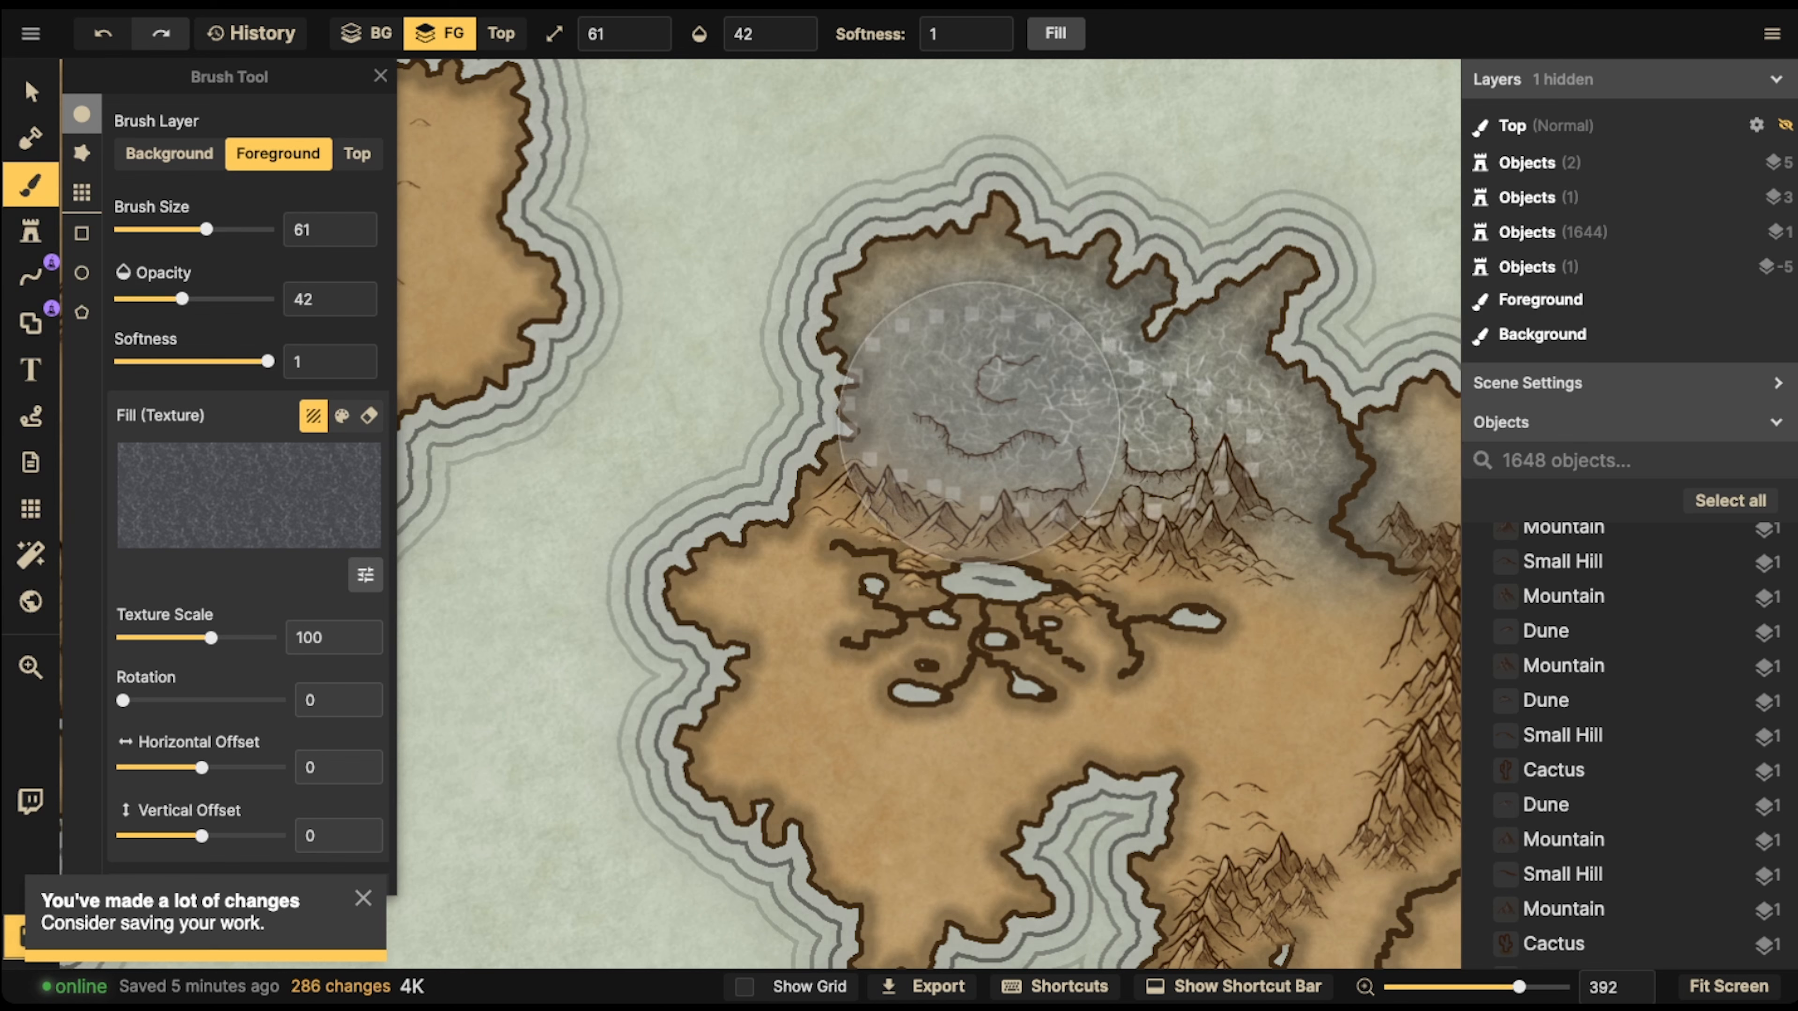
click(1100, 451)
click(1192, 438)
Leave the brush, then examine the cracked grey desert up close and compare it with the other deserts across the map
scroll(949, 290, down, 2)
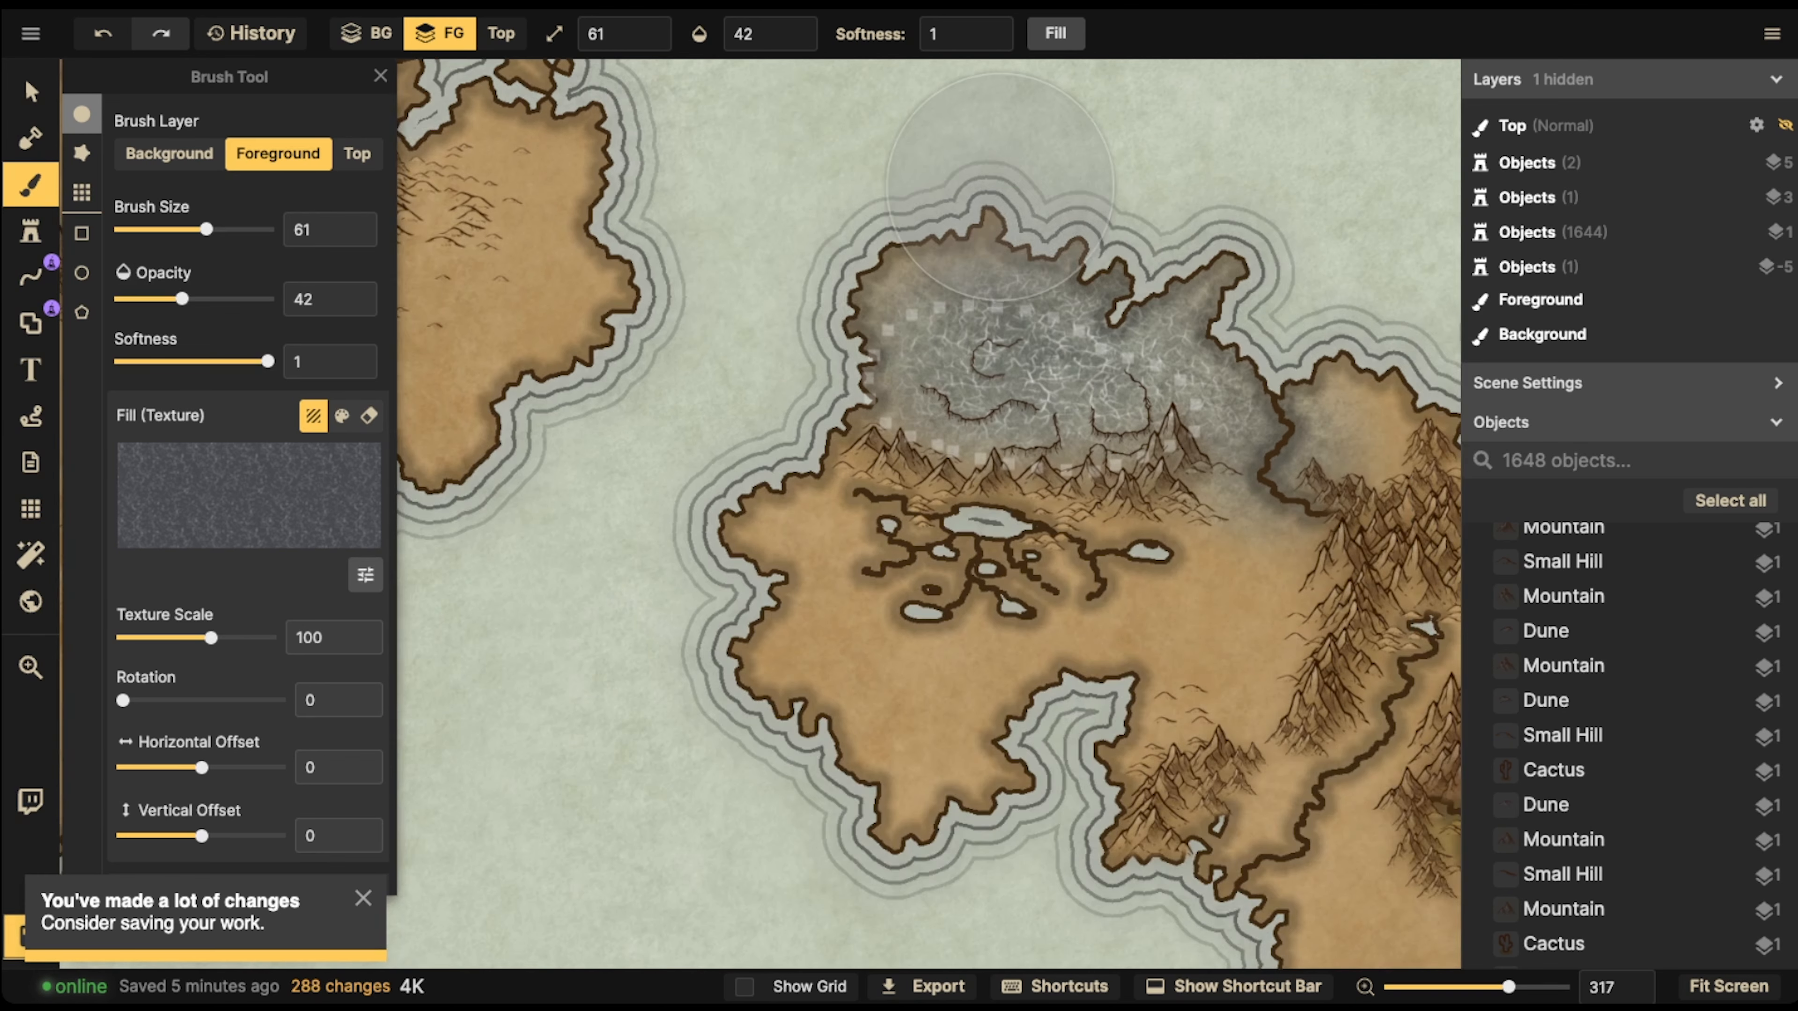
click(30, 92)
scroll(890, 320, down, 3)
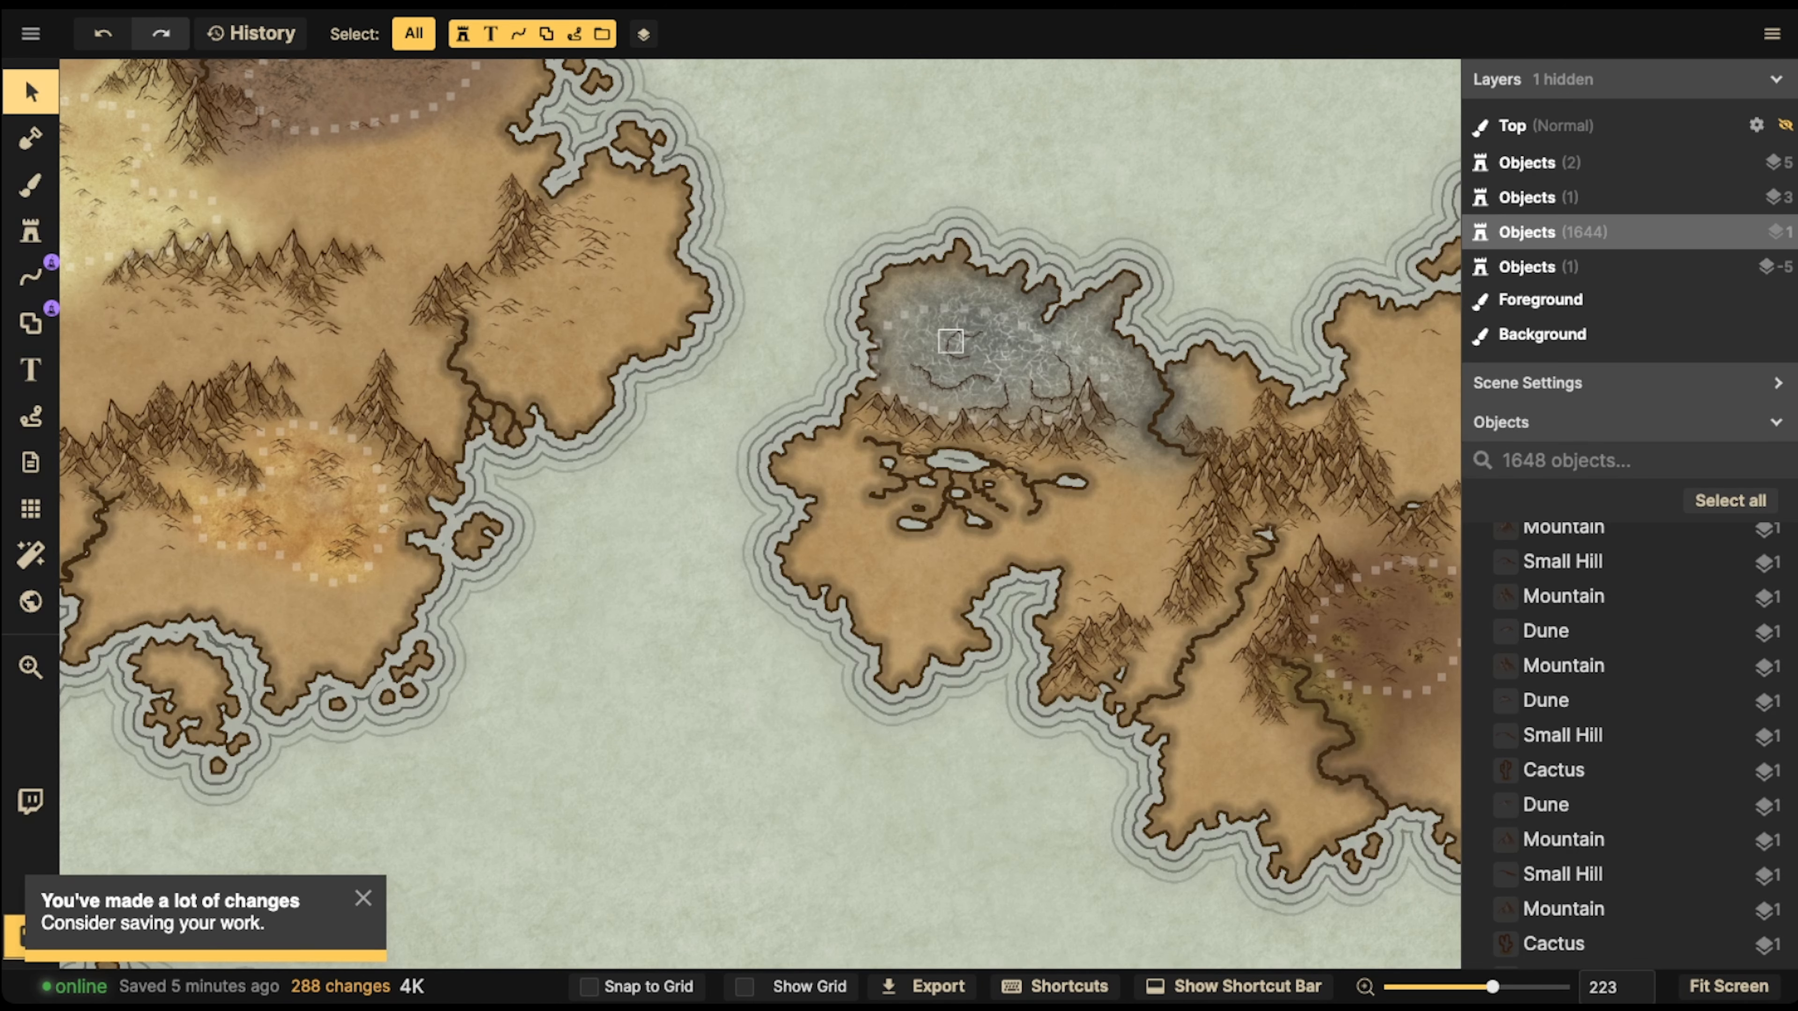
scroll(950, 340, up, 2)
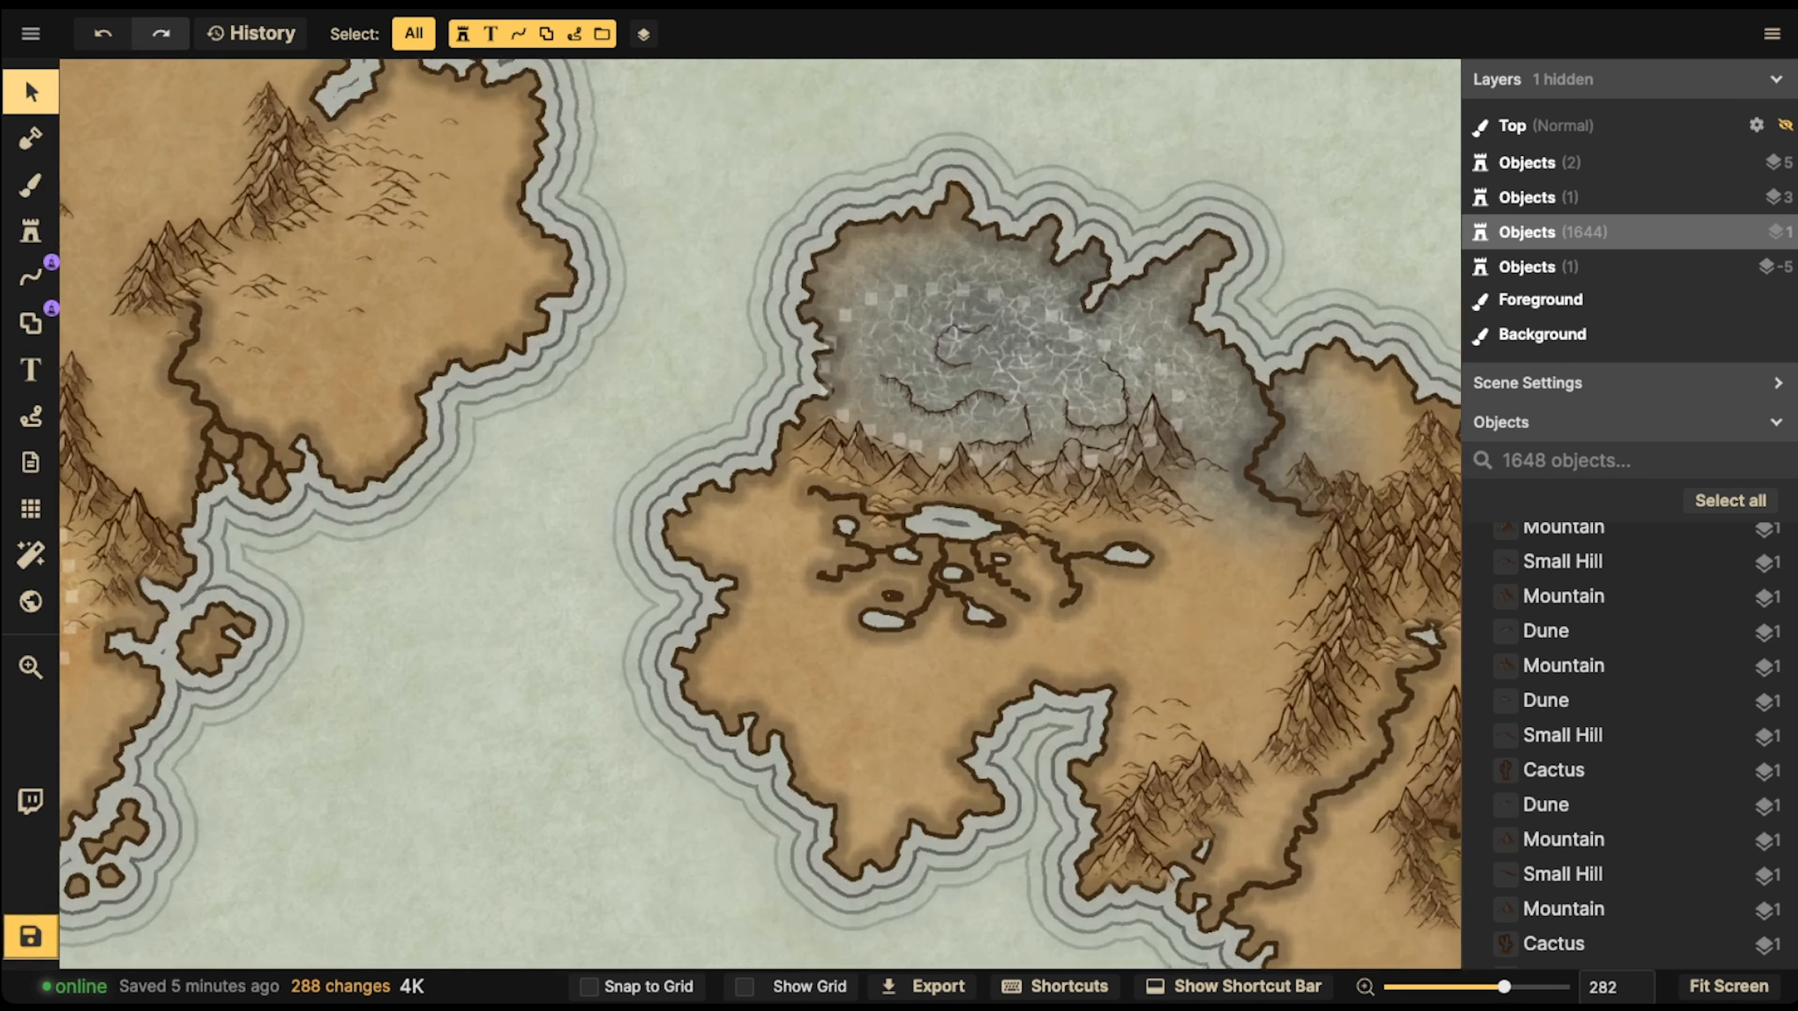
scroll(969, 347, up, 3)
drag(1169, 396, 1107, 404)
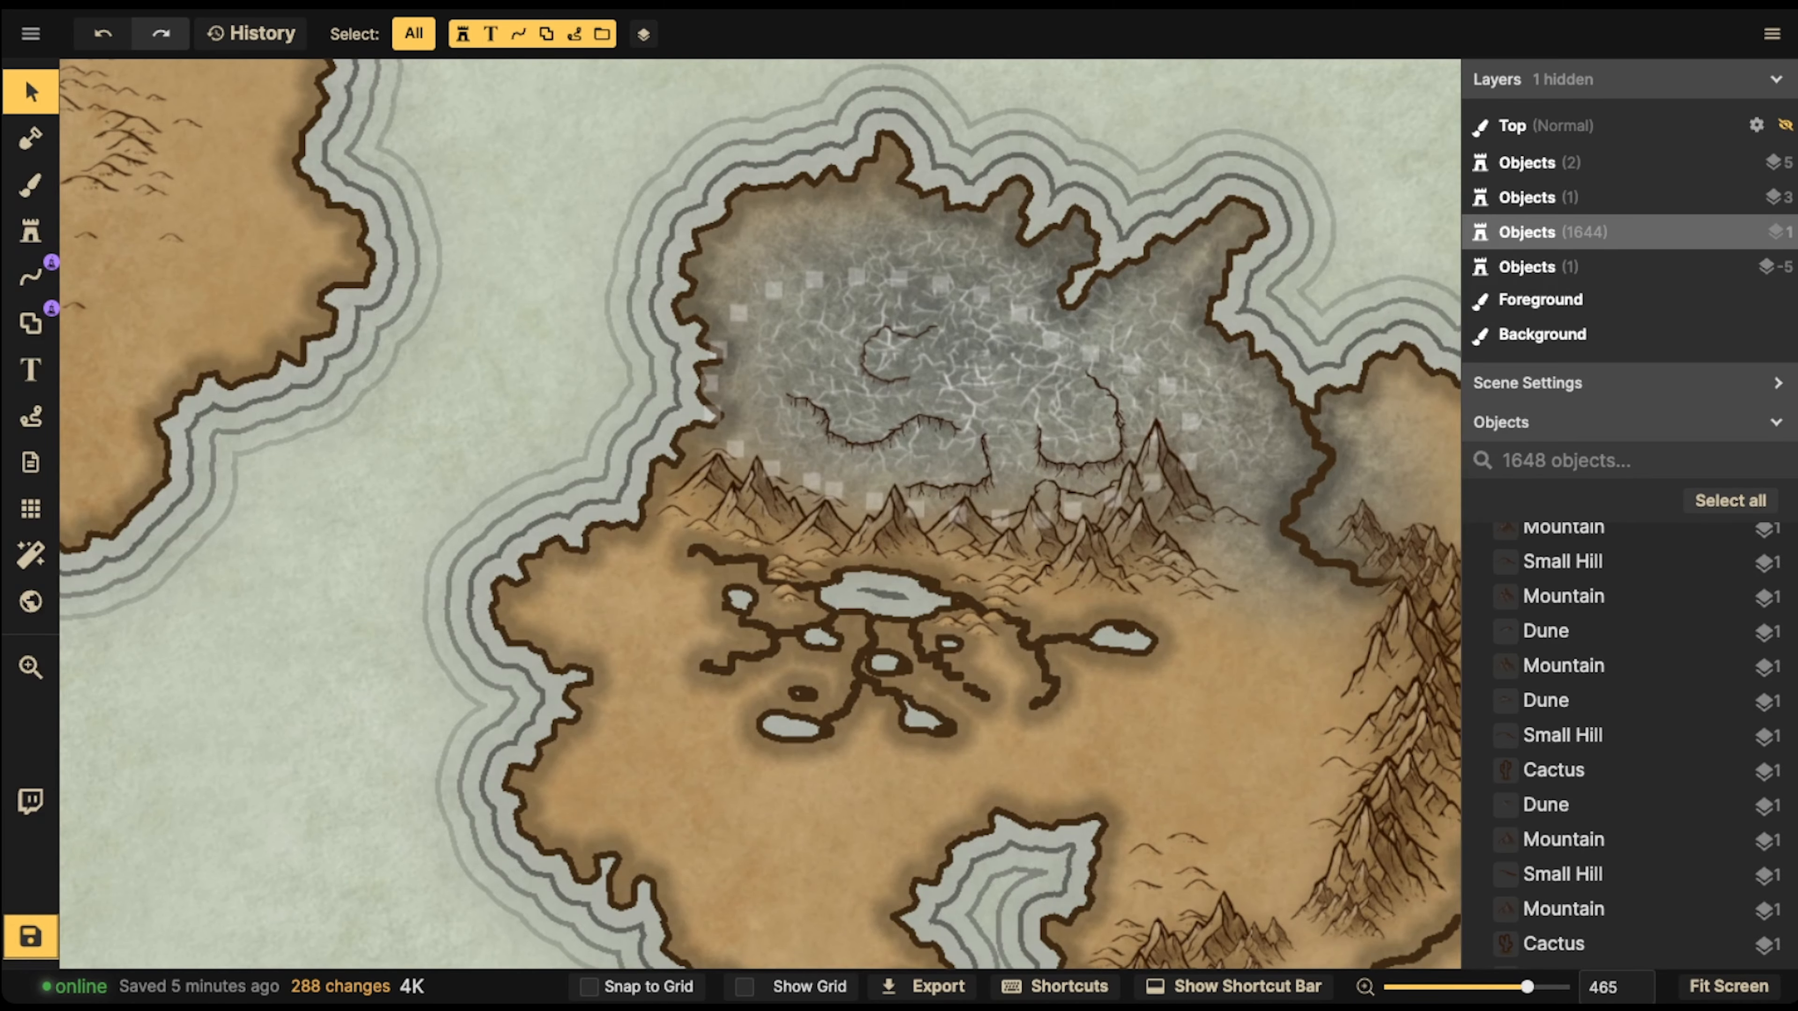
scroll(1047, 247, down, 5)
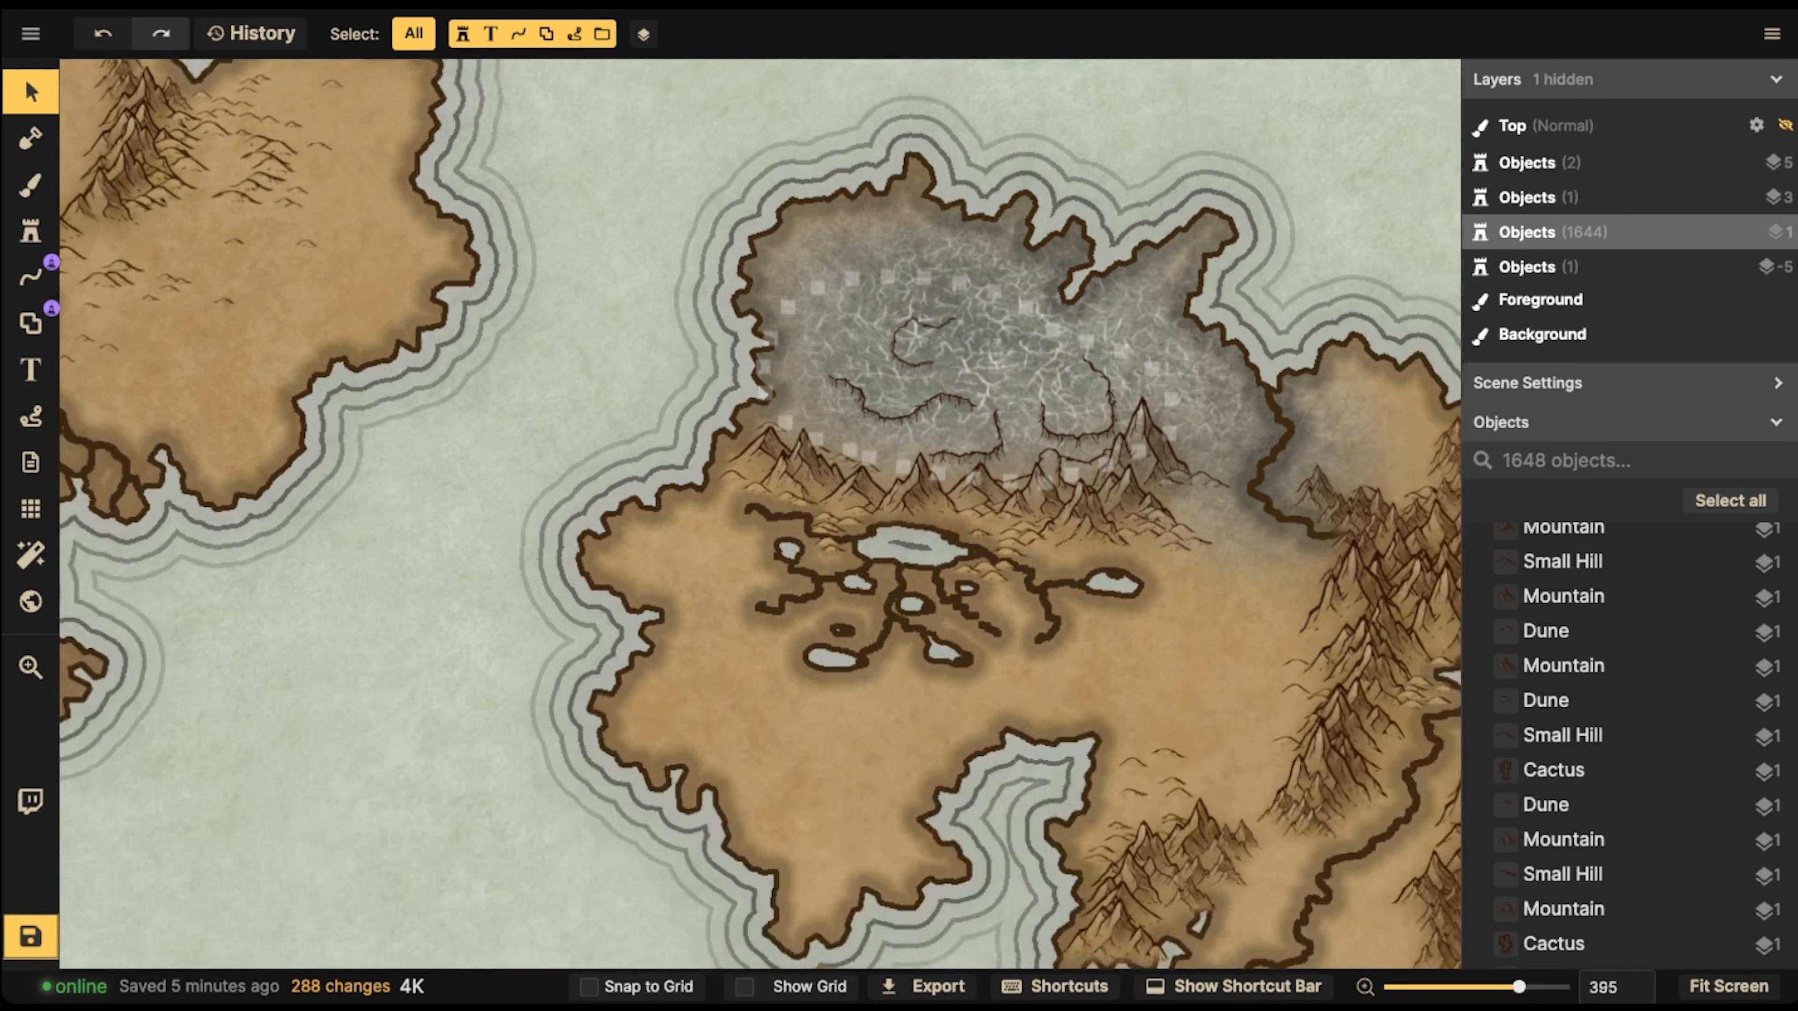
drag(1047, 248, 1175, 274)
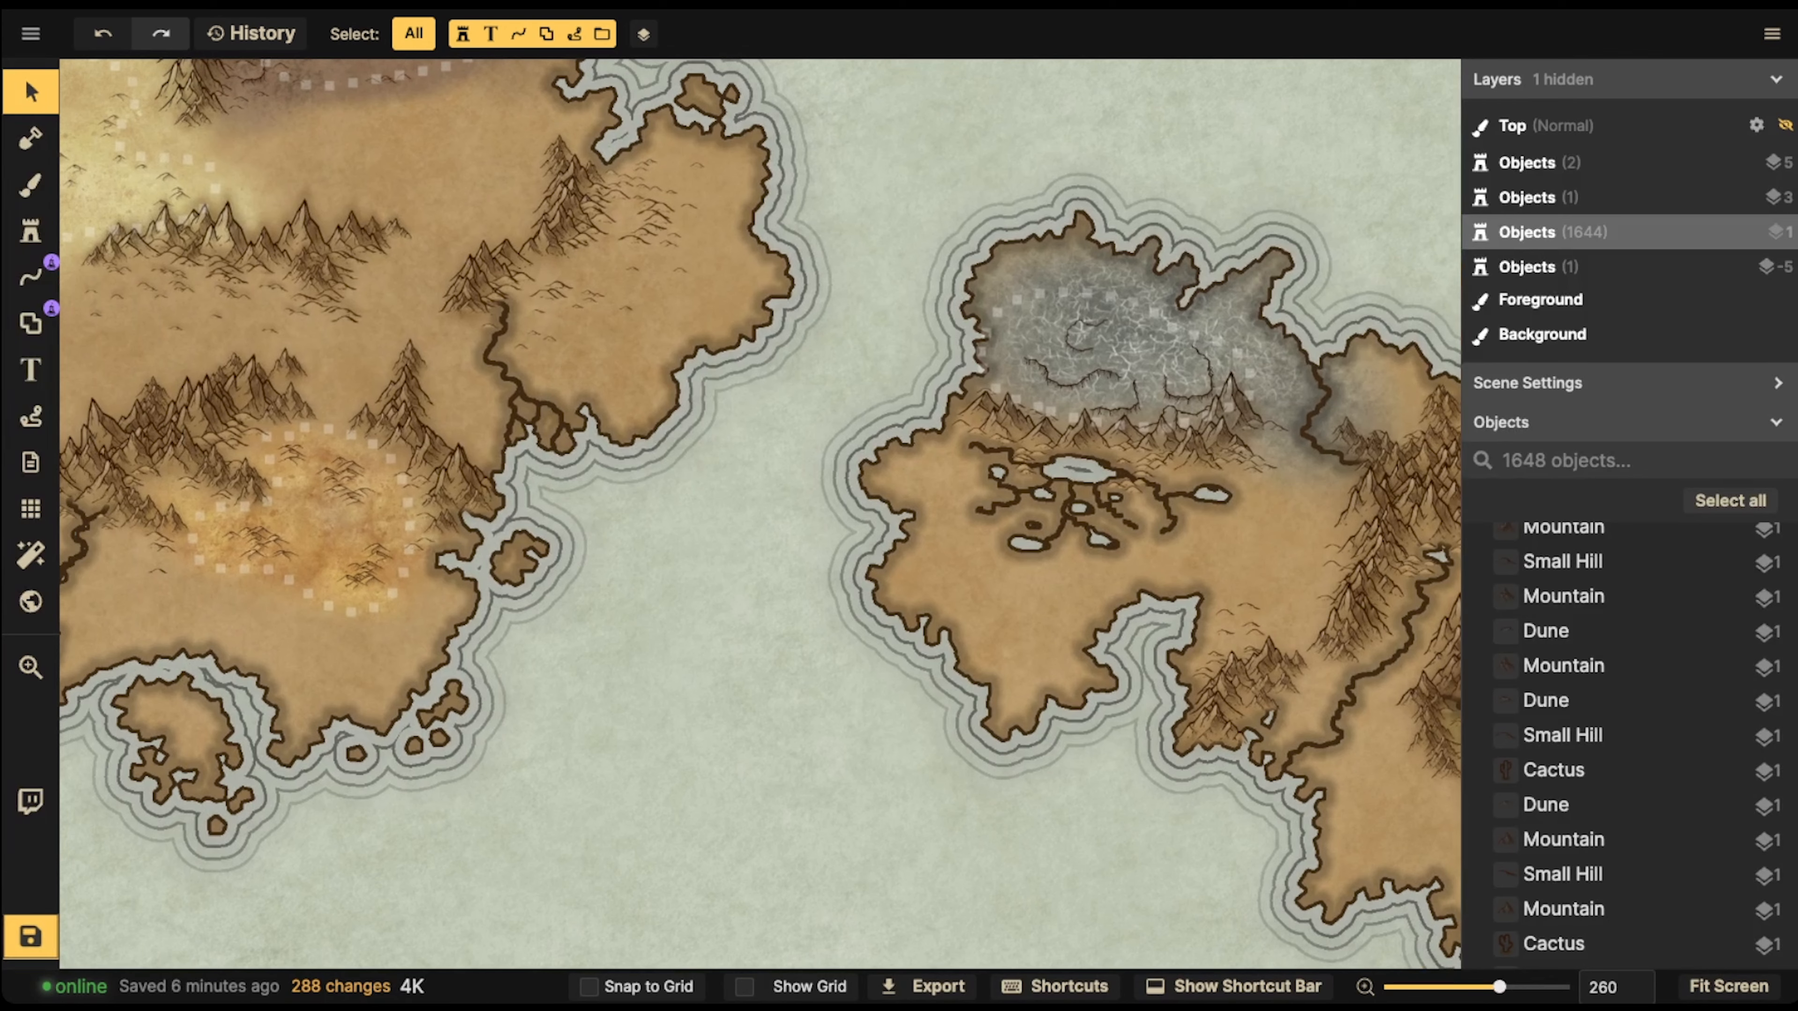
drag(281, 321, 496, 425)
scroll(495, 425, up, 2)
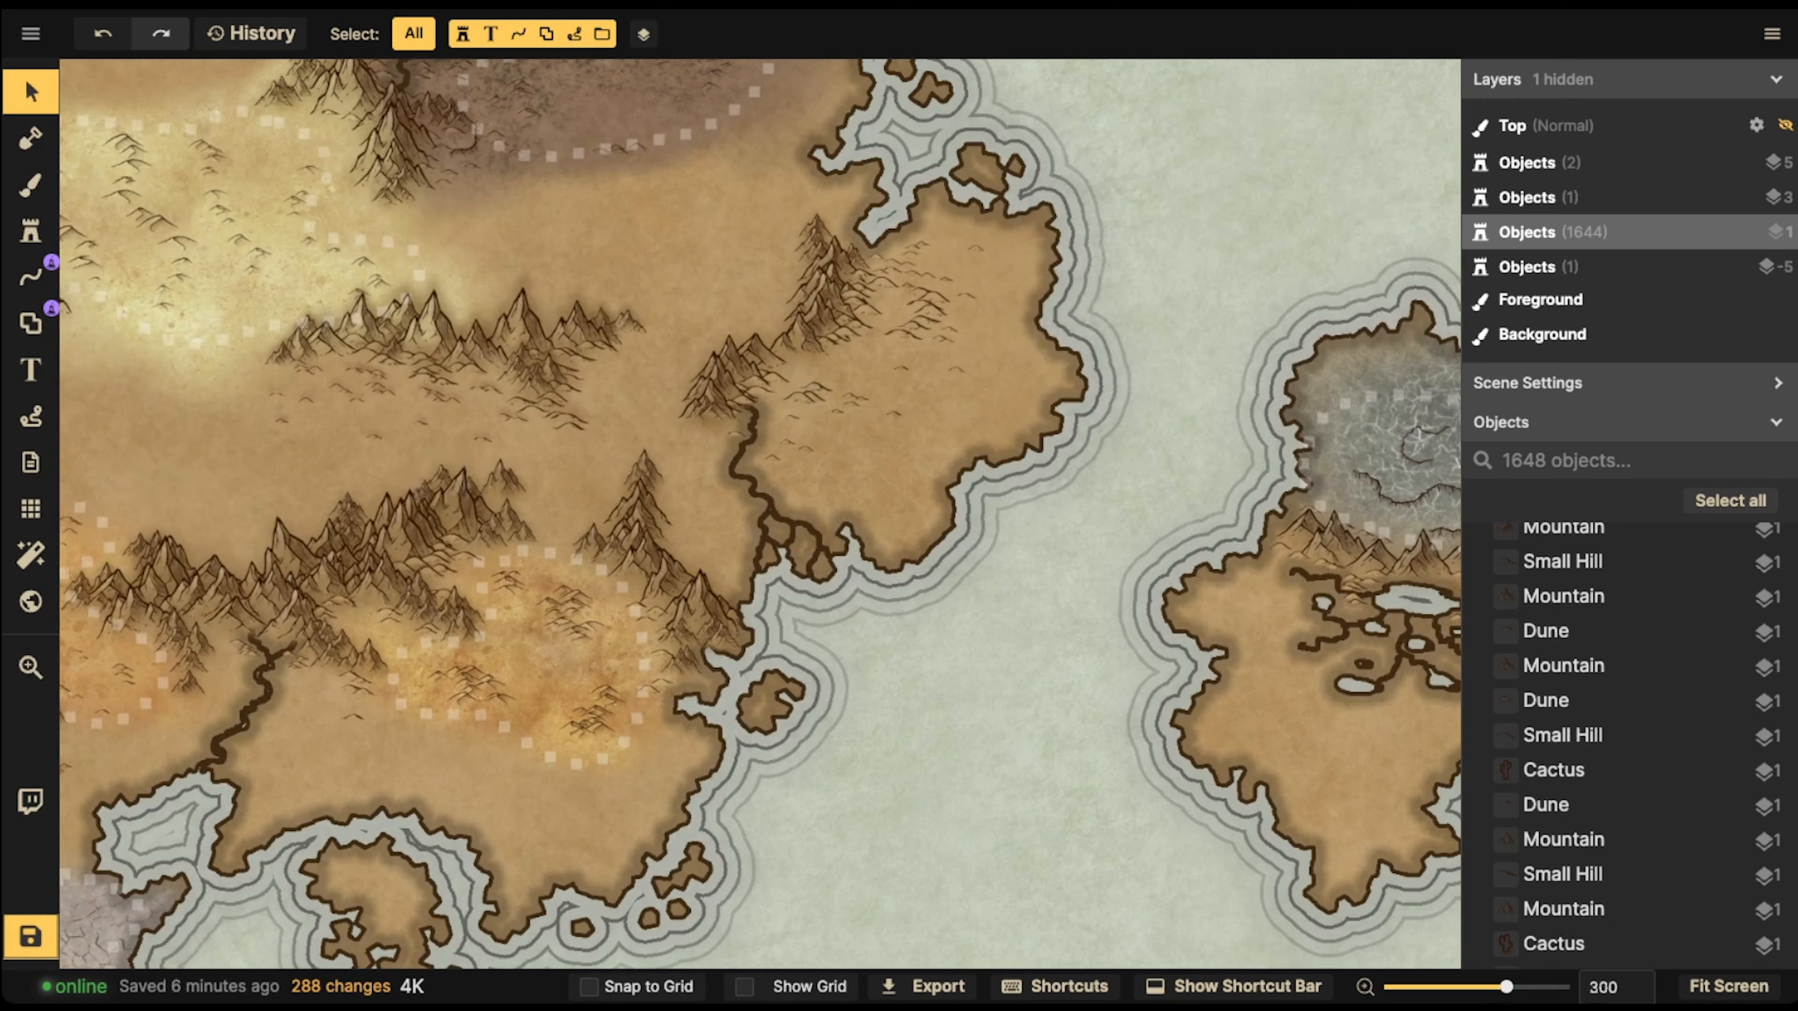
scroll(488, 420, up, 3)
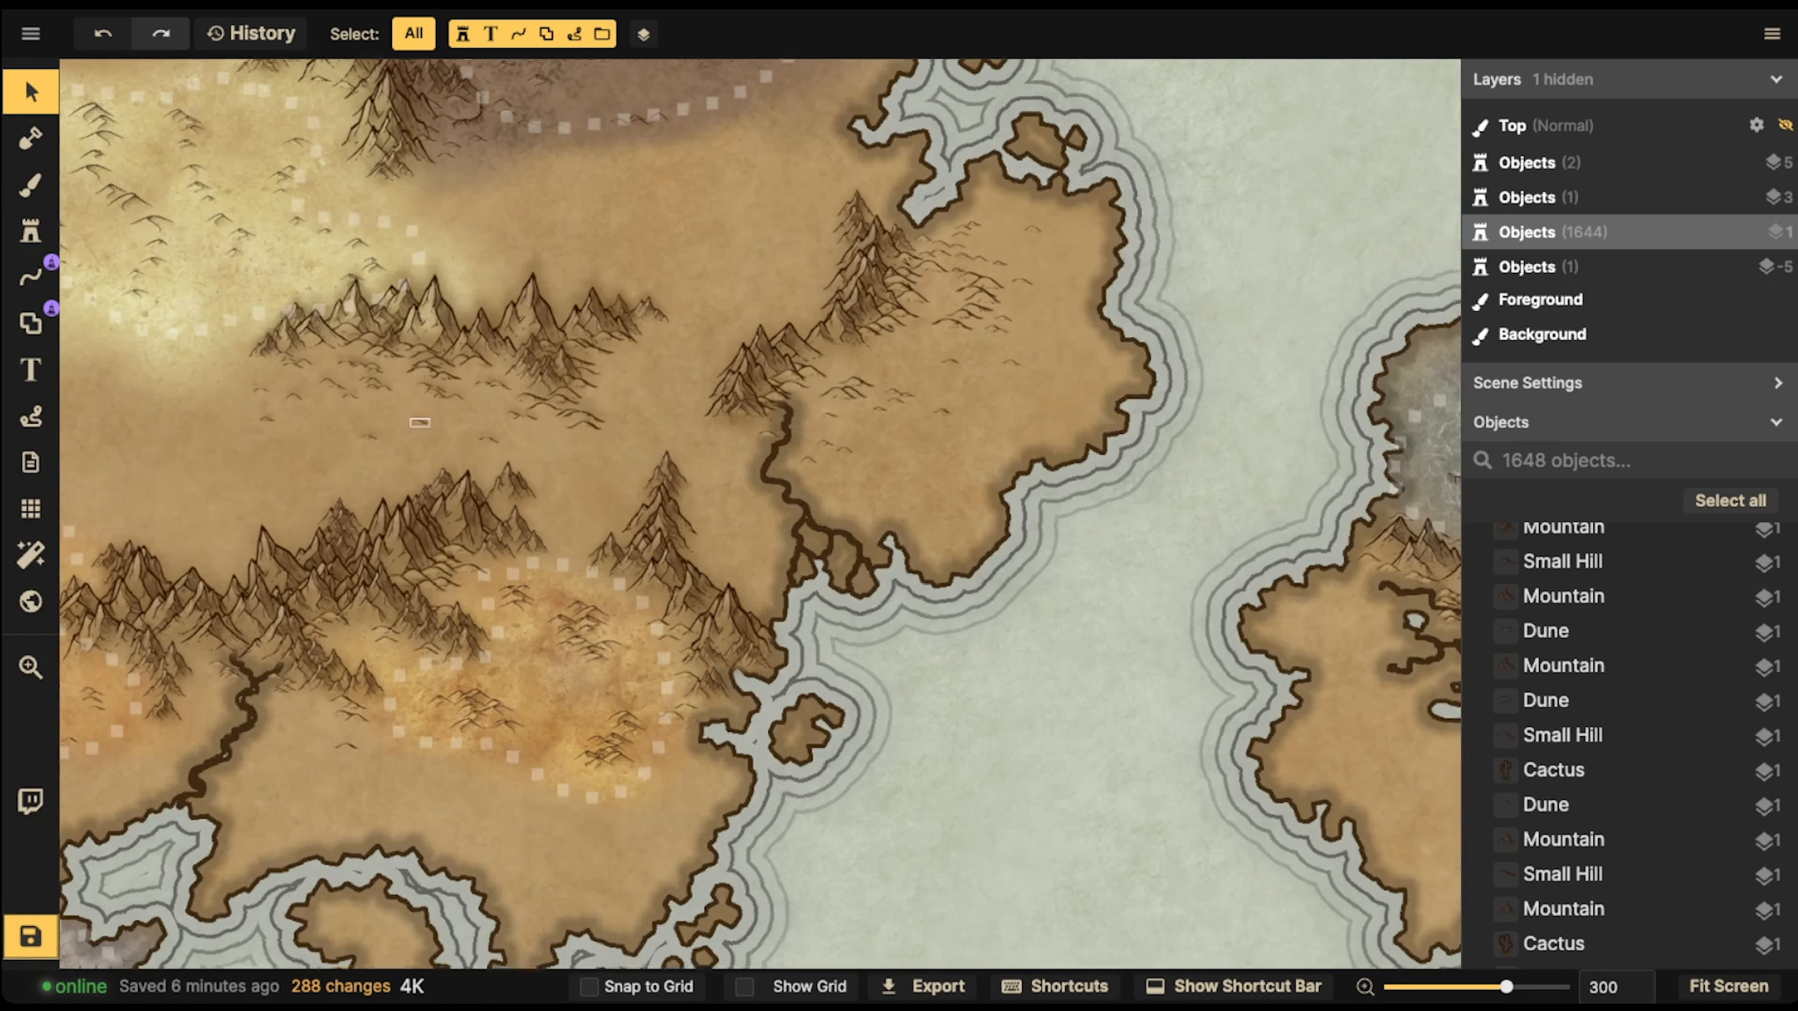
drag(495, 425, 204, 579)
scroll(758, 450, down, 15)
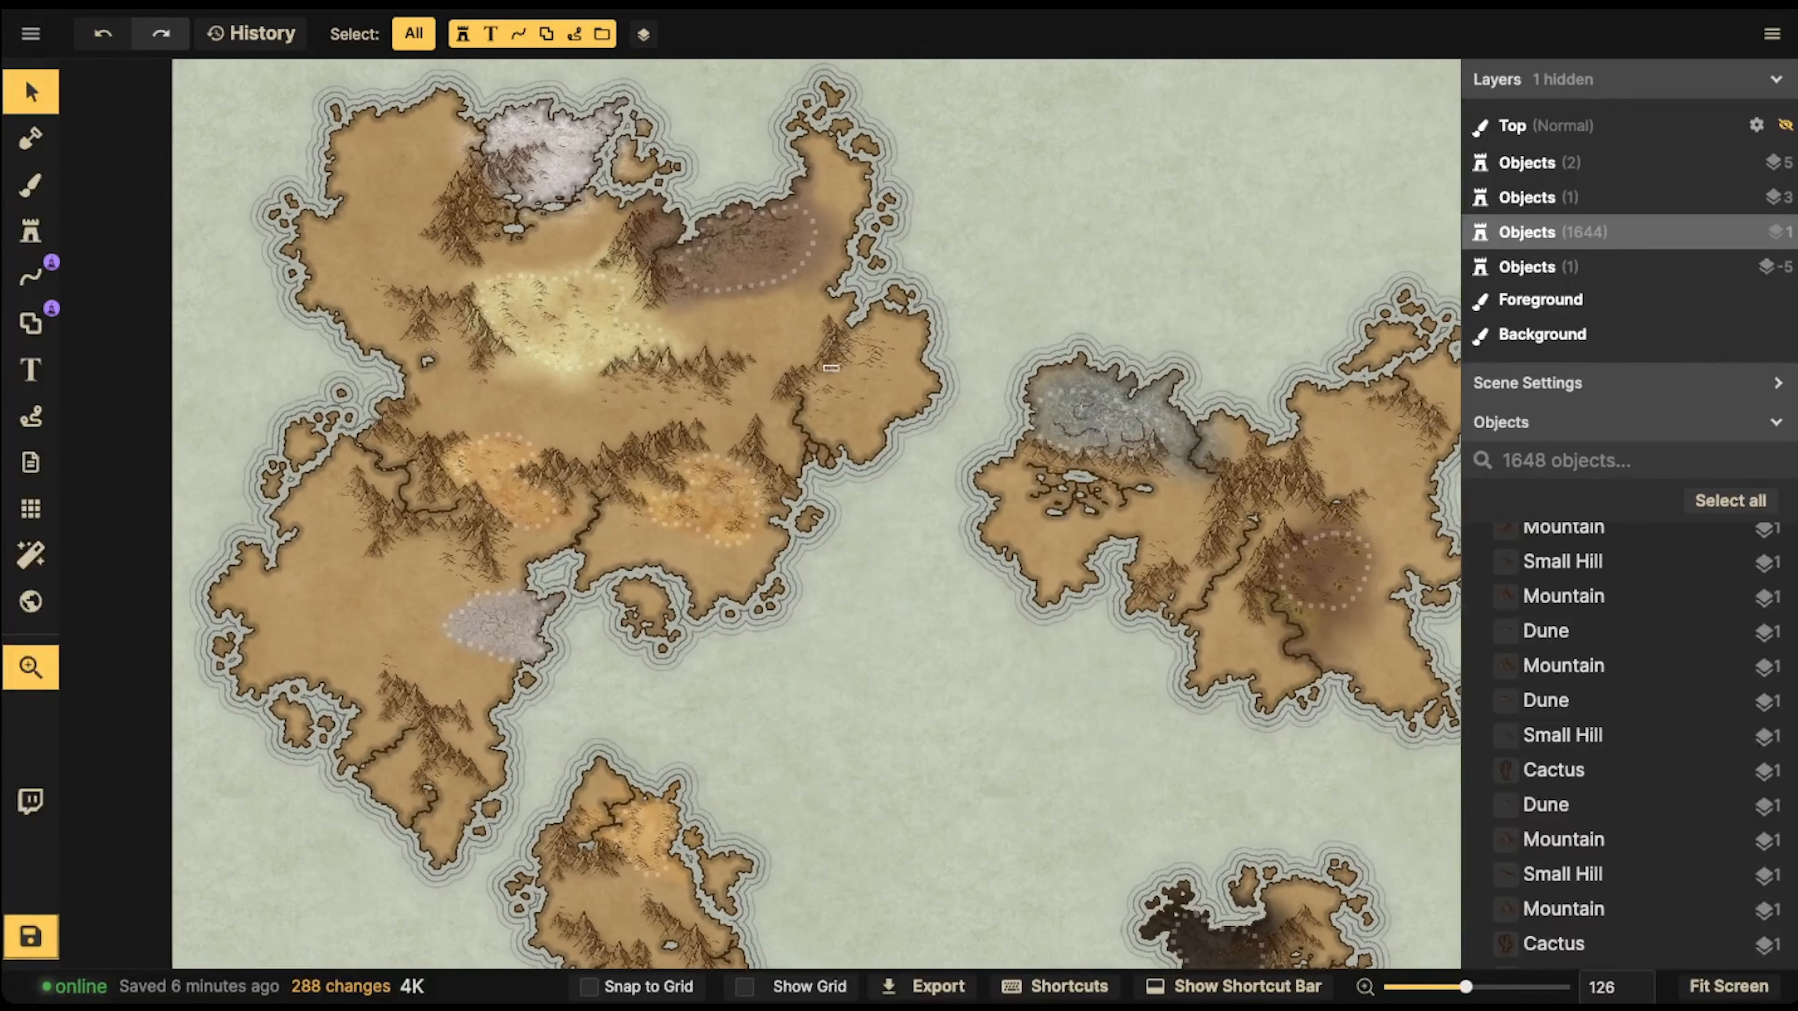
scroll(1628, 600, down, 10)
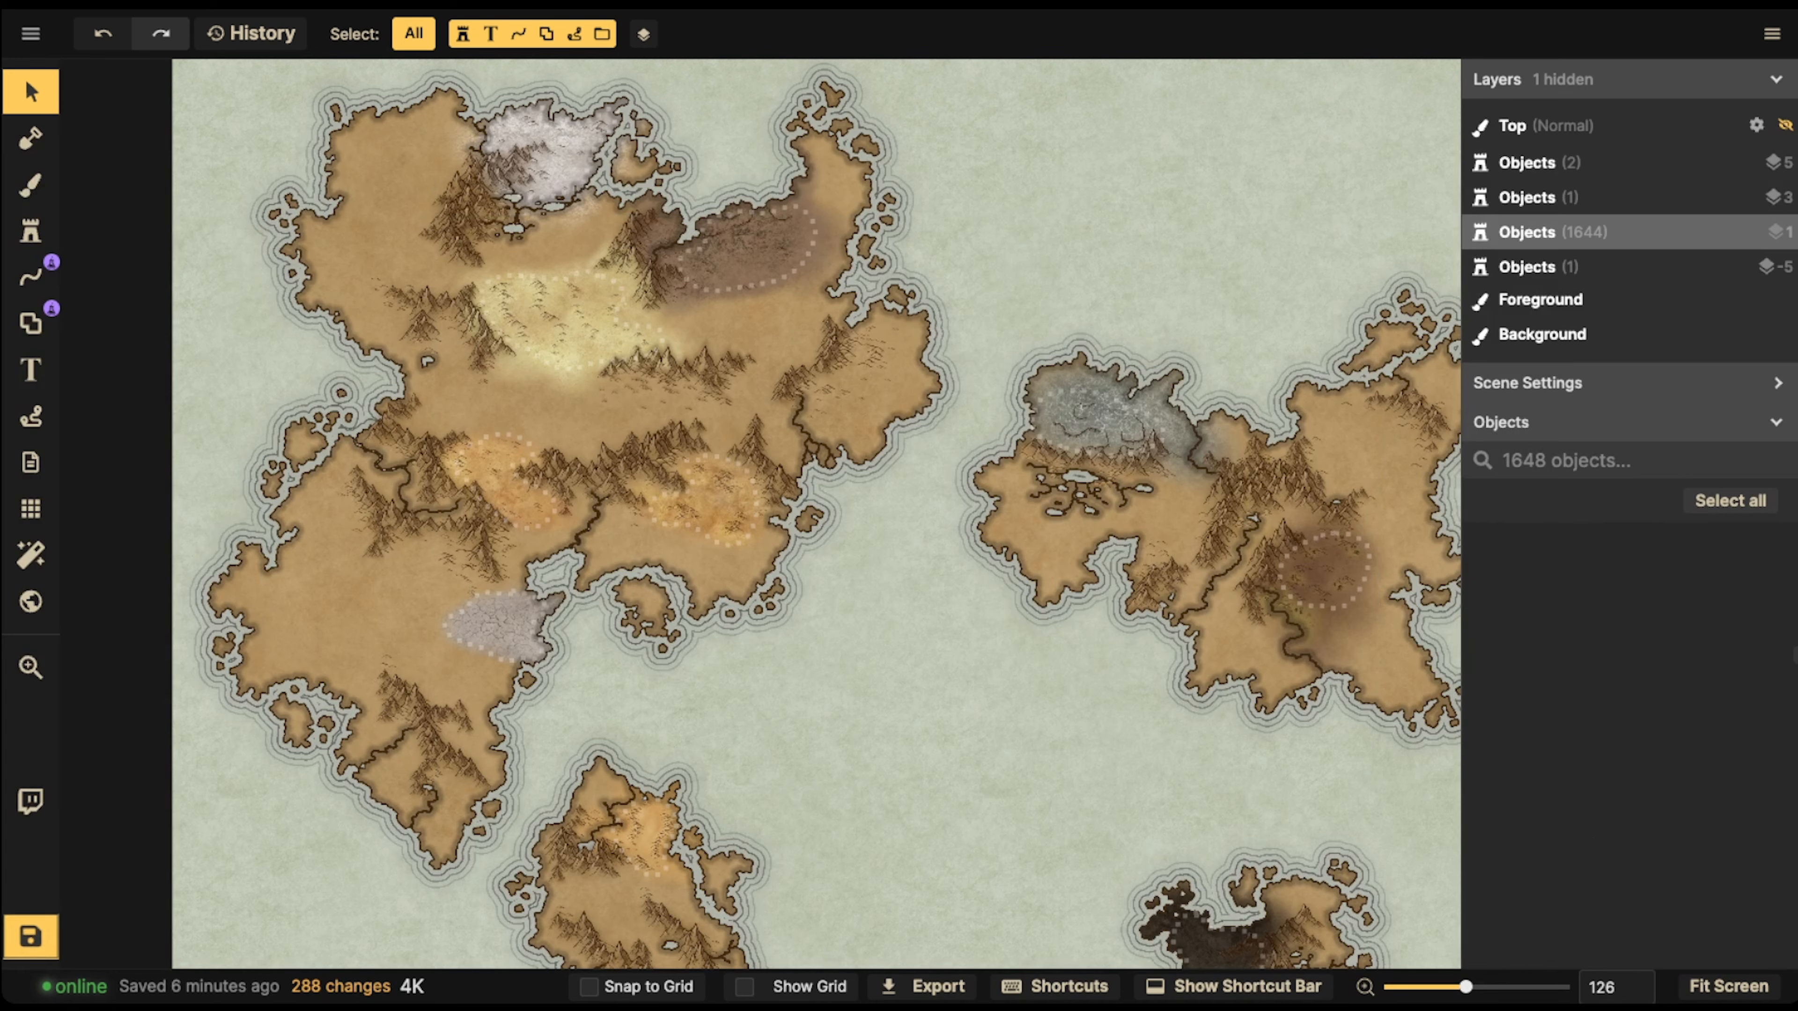
scroll(980, 653, down, 3)
drag(980, 653, 860, 461)
Delete four small stamps from the white northern desert, just east of its mountain range
scroll(521, 162, up, 2)
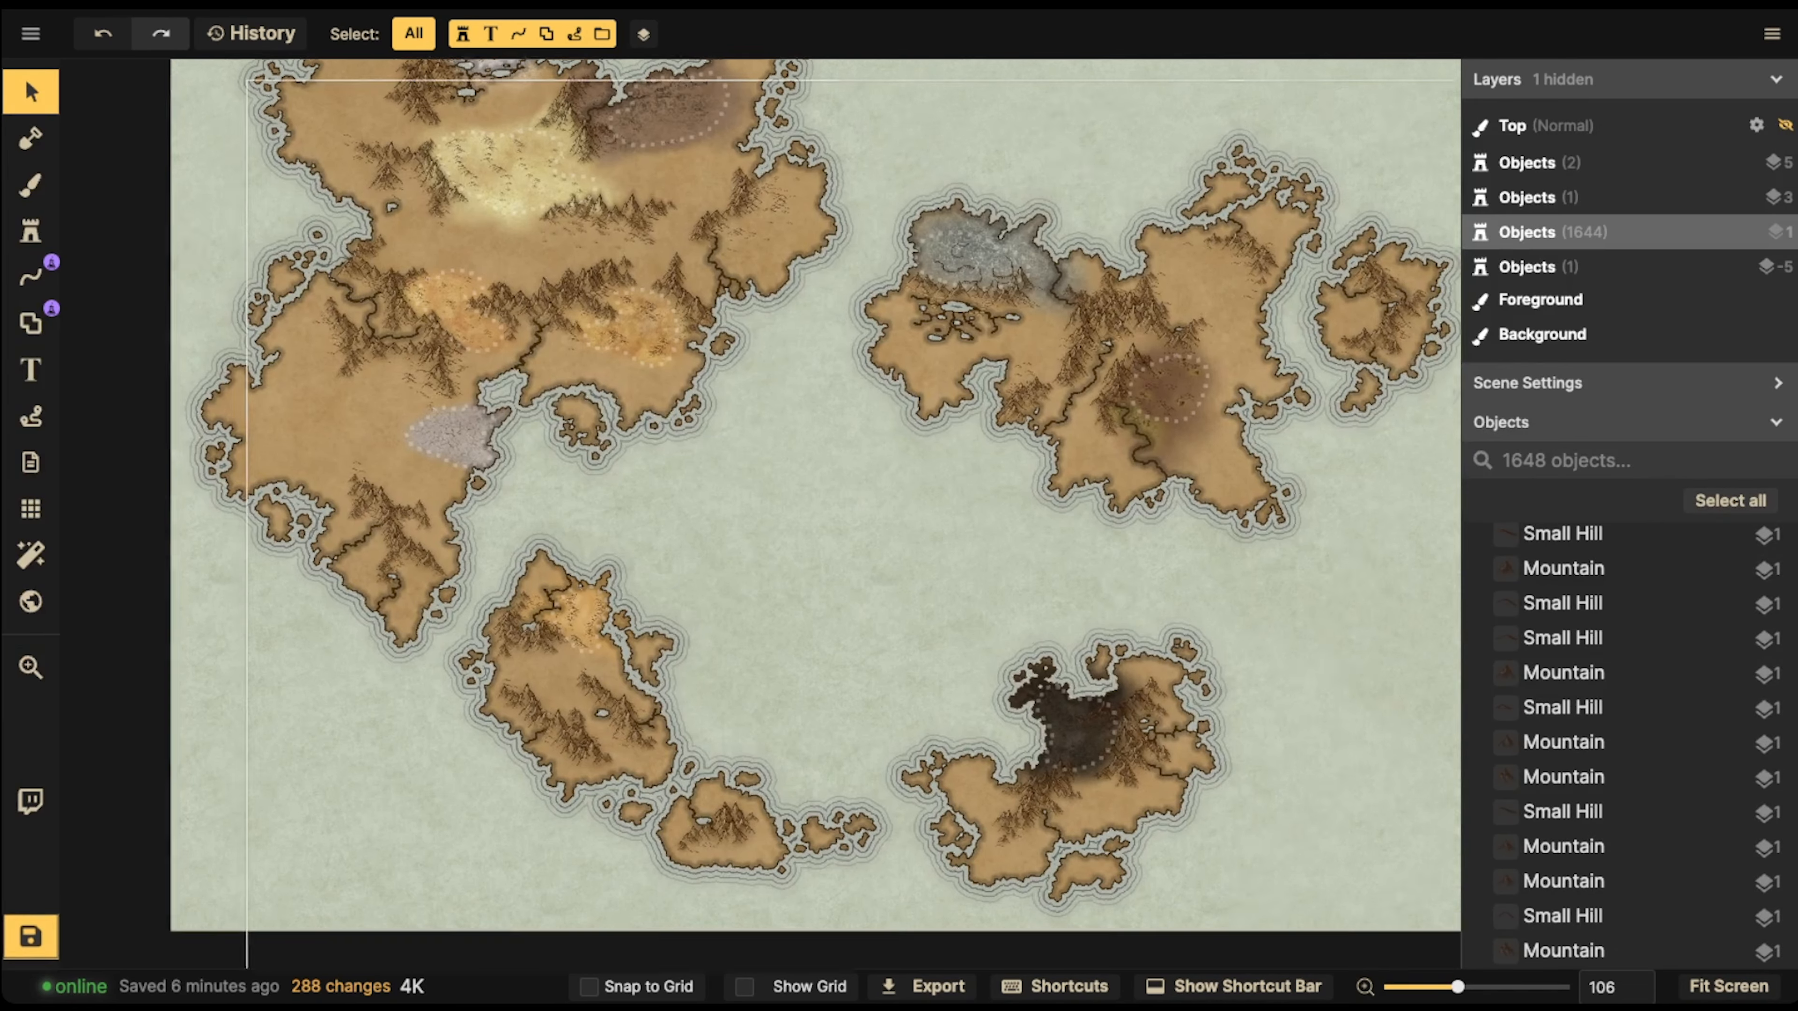
drag(520, 163, 542, 507)
scroll(542, 495, up, 2)
scroll(433, 312, up, 10)
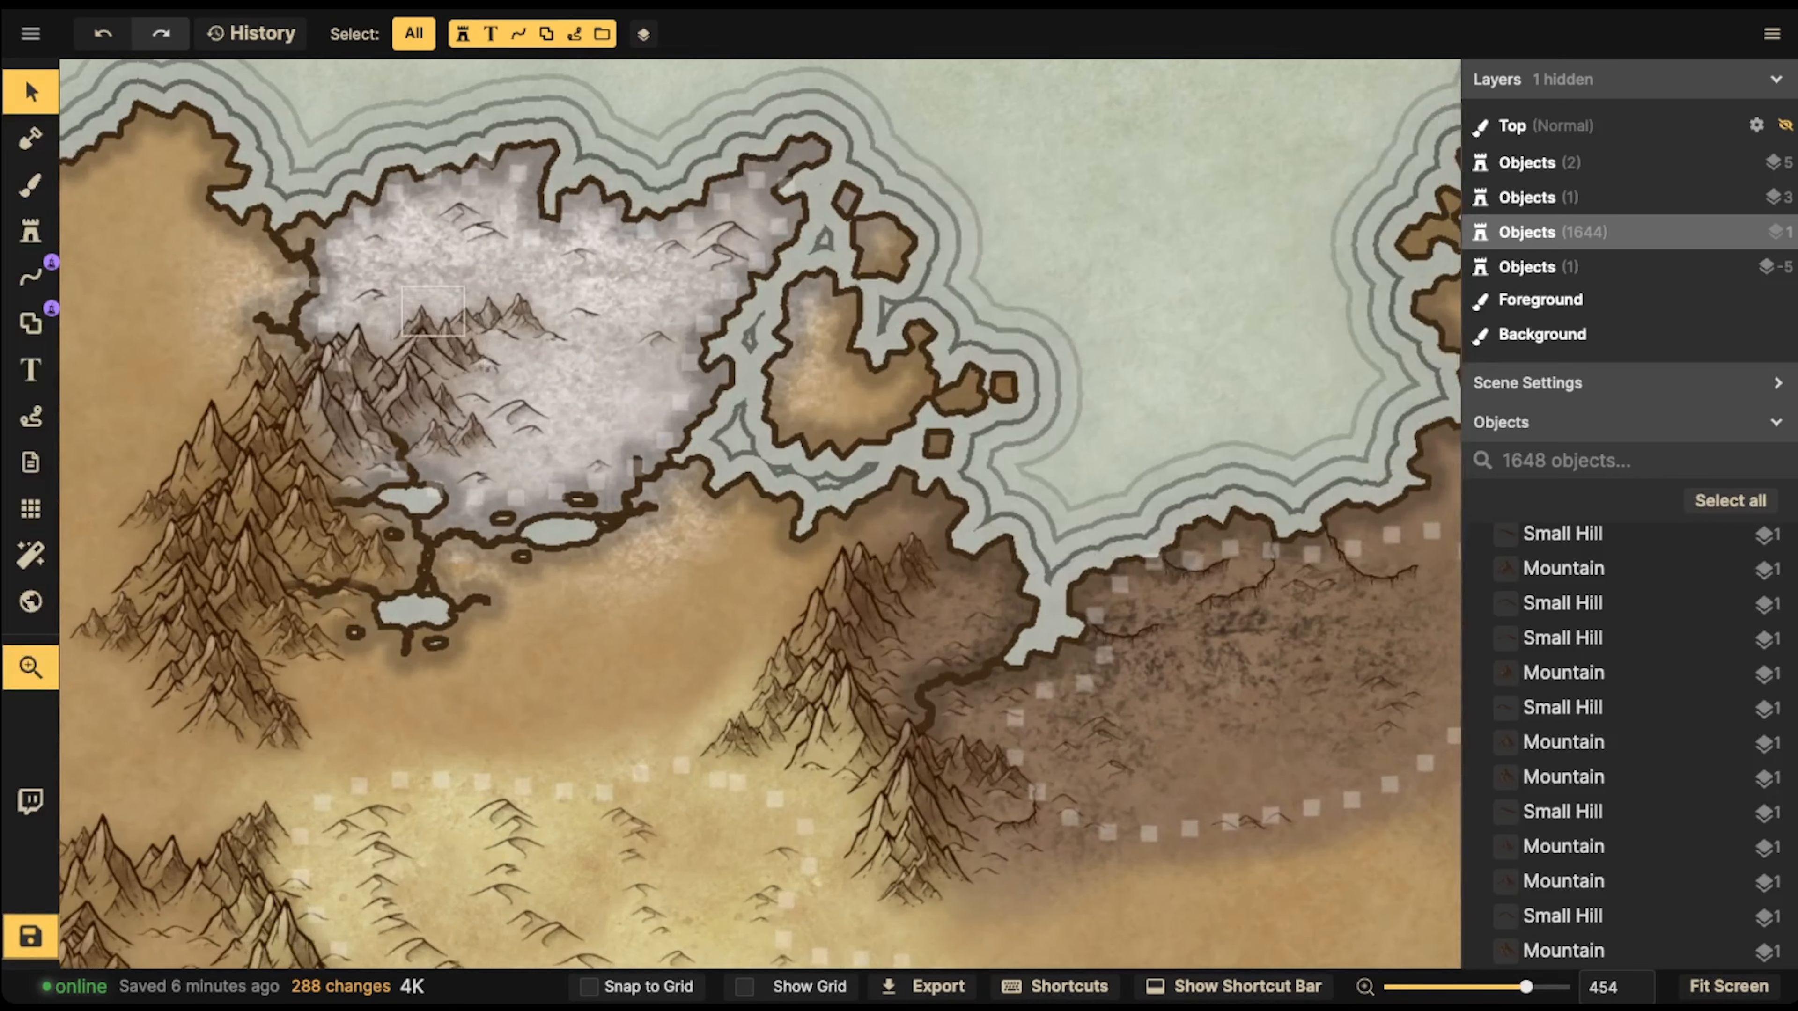
drag(433, 312, 423, 345)
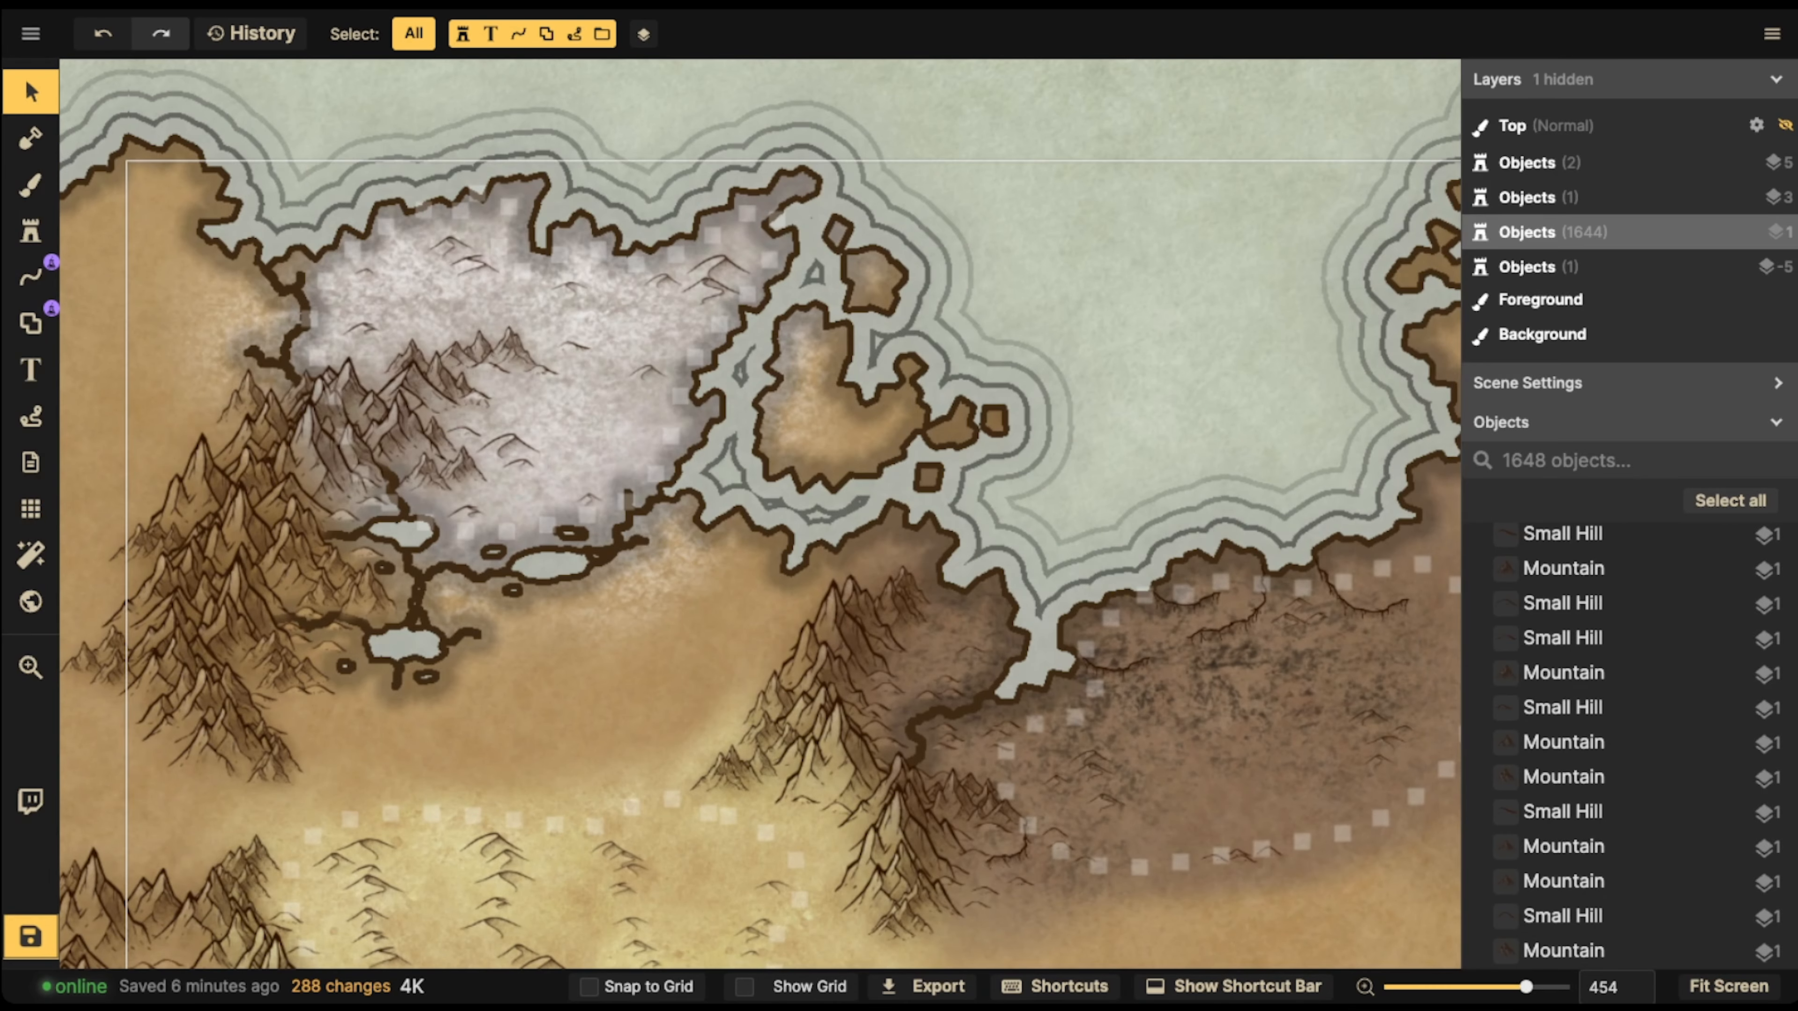
click(508, 449)
key(Delete)
click(518, 461)
key(Delete)
click(431, 437)
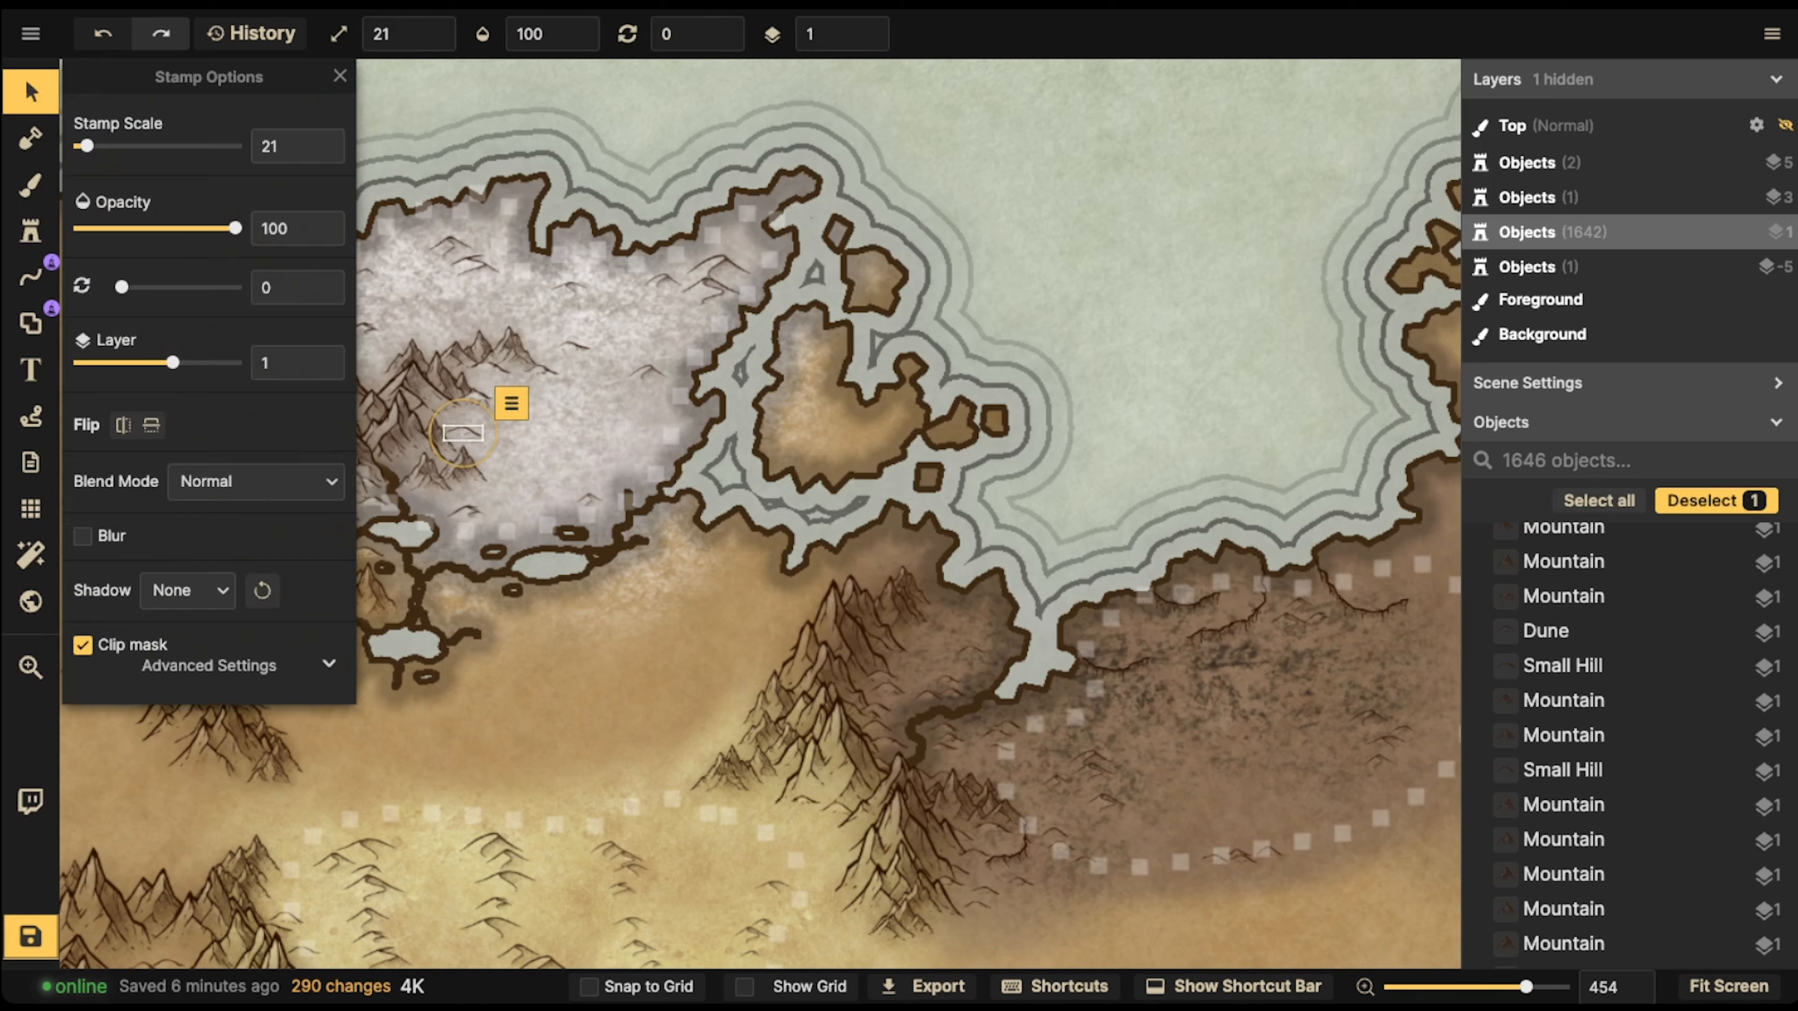
key(Delete)
click(430, 437)
key(Delete)
Brush Cracked Ice over the cleared area of the white desert with brush size 41, then return to selecting
key(b)
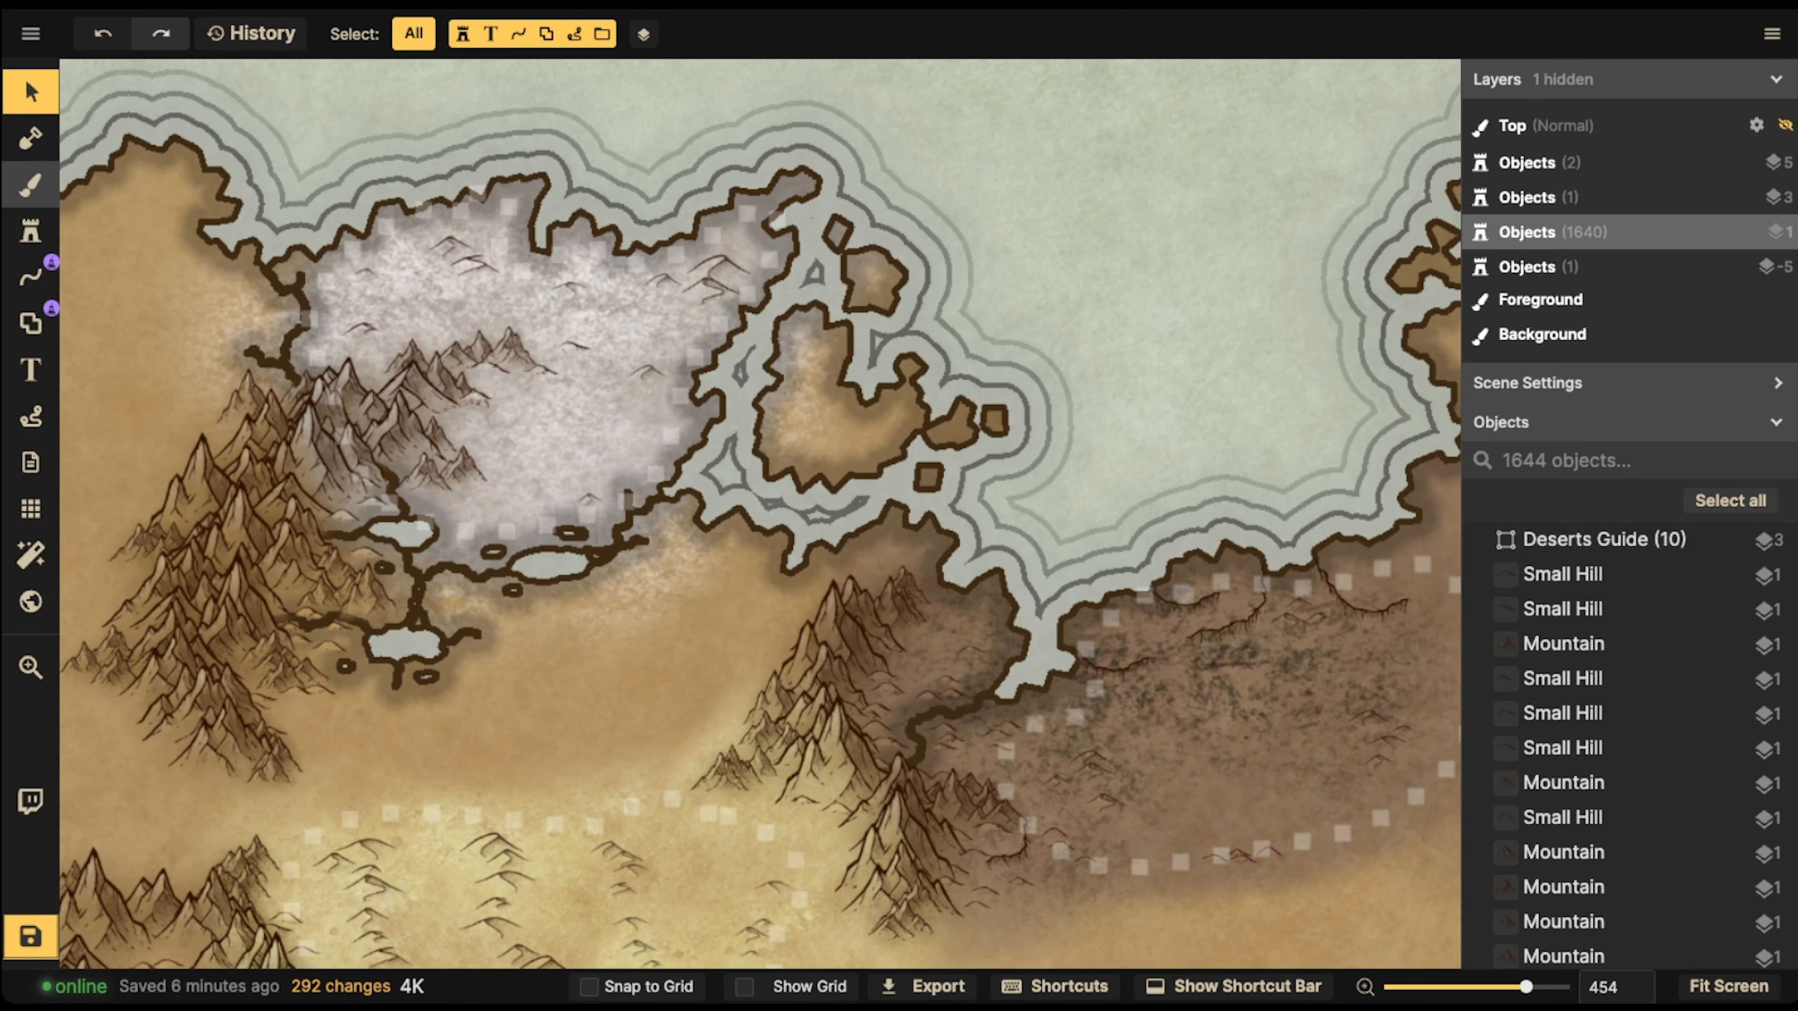
drag(534, 468, 506, 460)
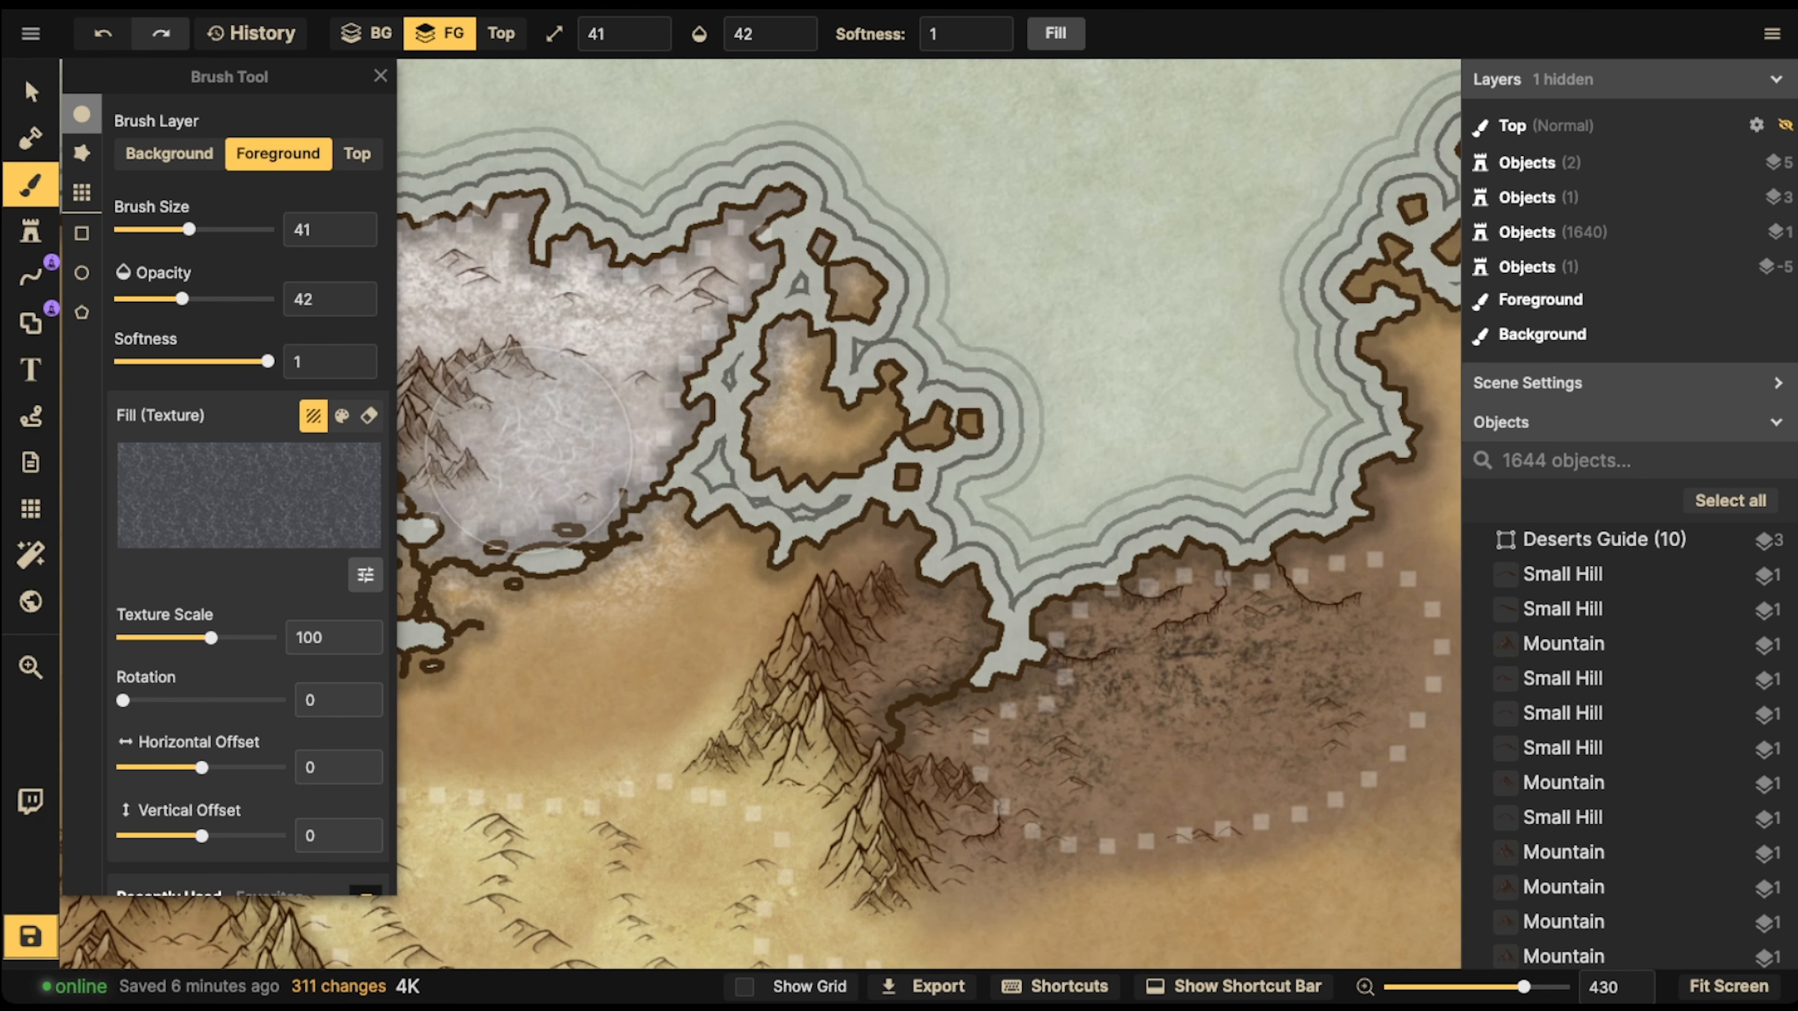
click(453, 464)
click(32, 92)
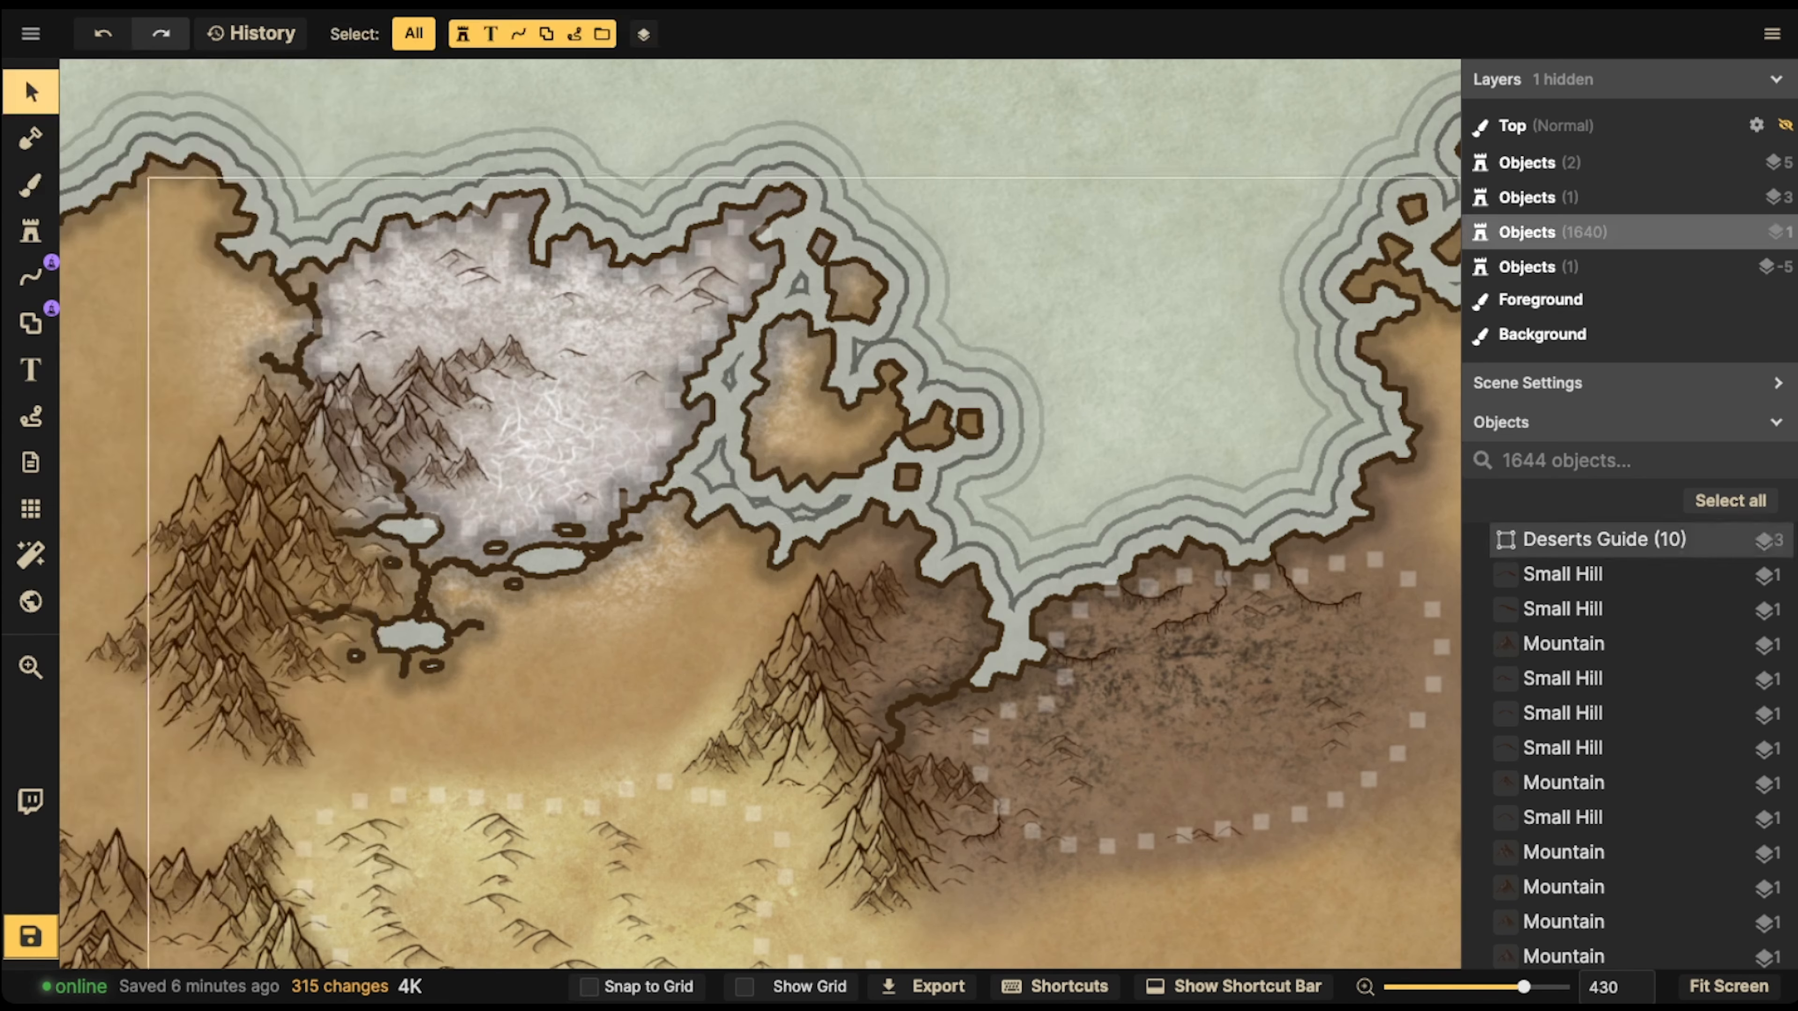
Go to the yellow dune desert and choose the yellow Parchment Stained texture for the brush
scroll(447, 338, down, 2)
drag(447, 338, 444, 271)
drag(908, 615, 871, 393)
scroll(805, 510, up, 1)
scroll(806, 509, up, 3)
scroll(567, 460, down, 2)
drag(523, 311, 772, 276)
scroll(771, 276, down, 3)
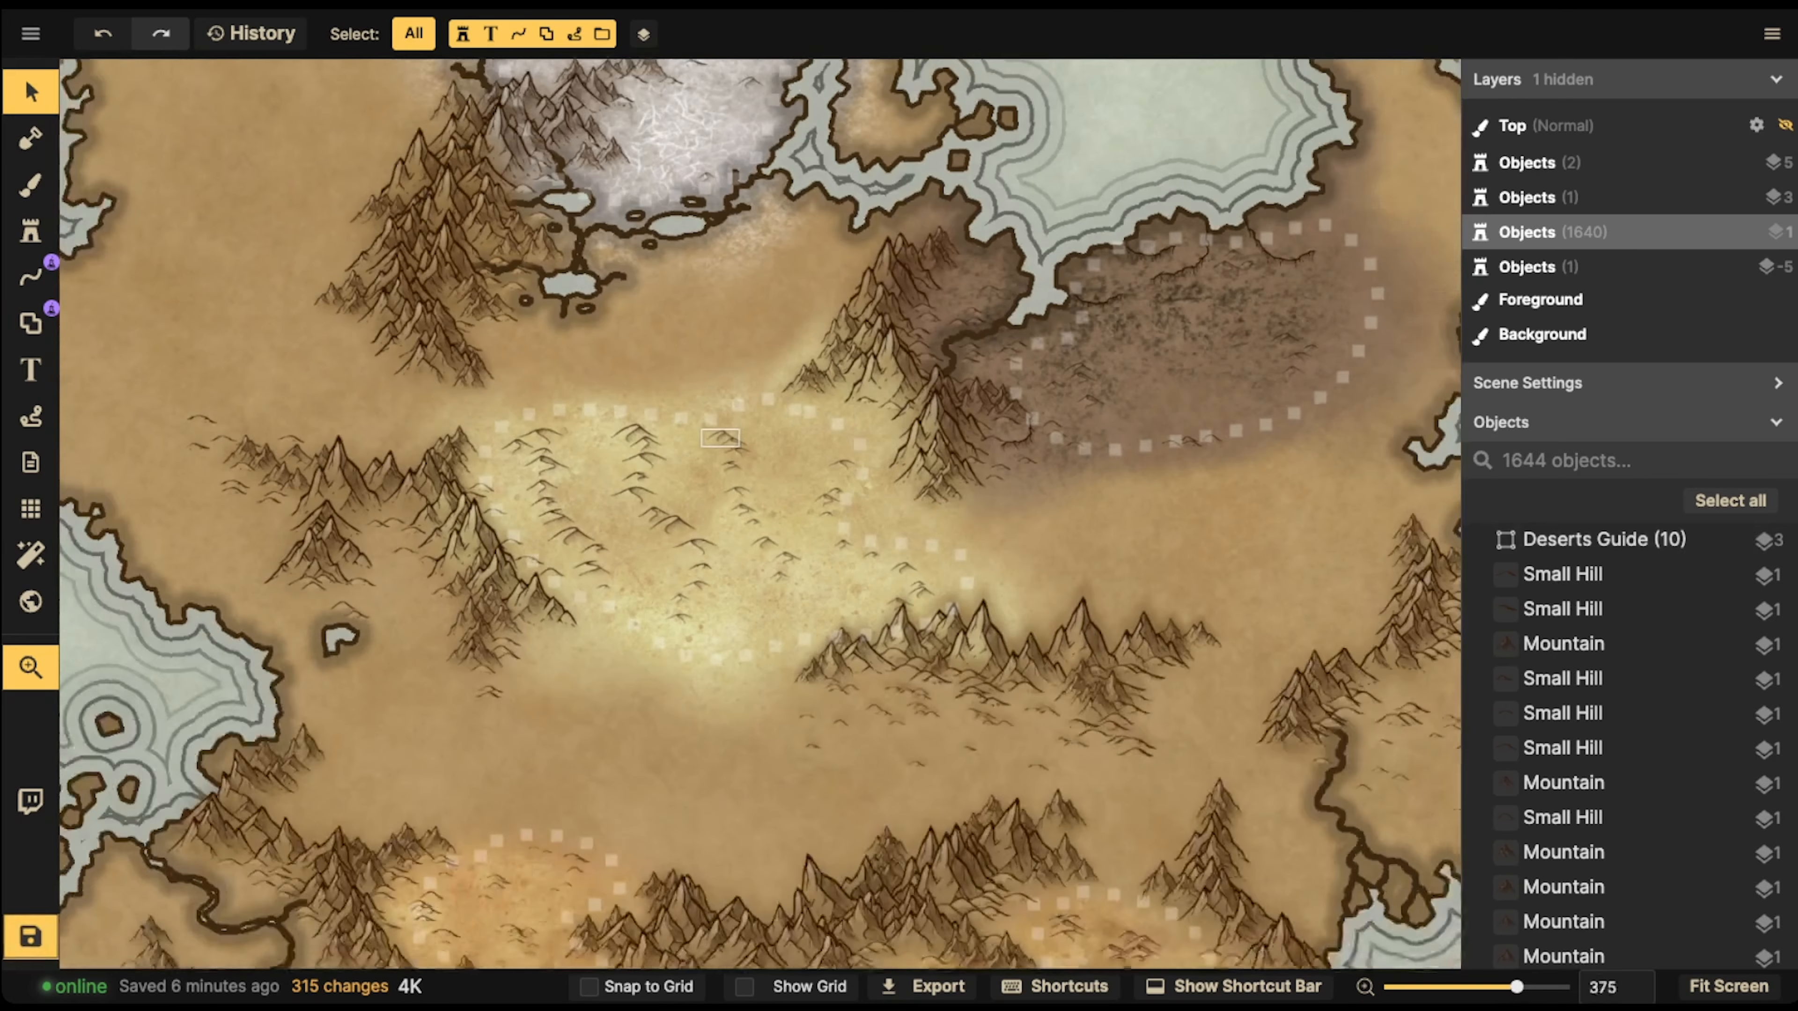
key(b)
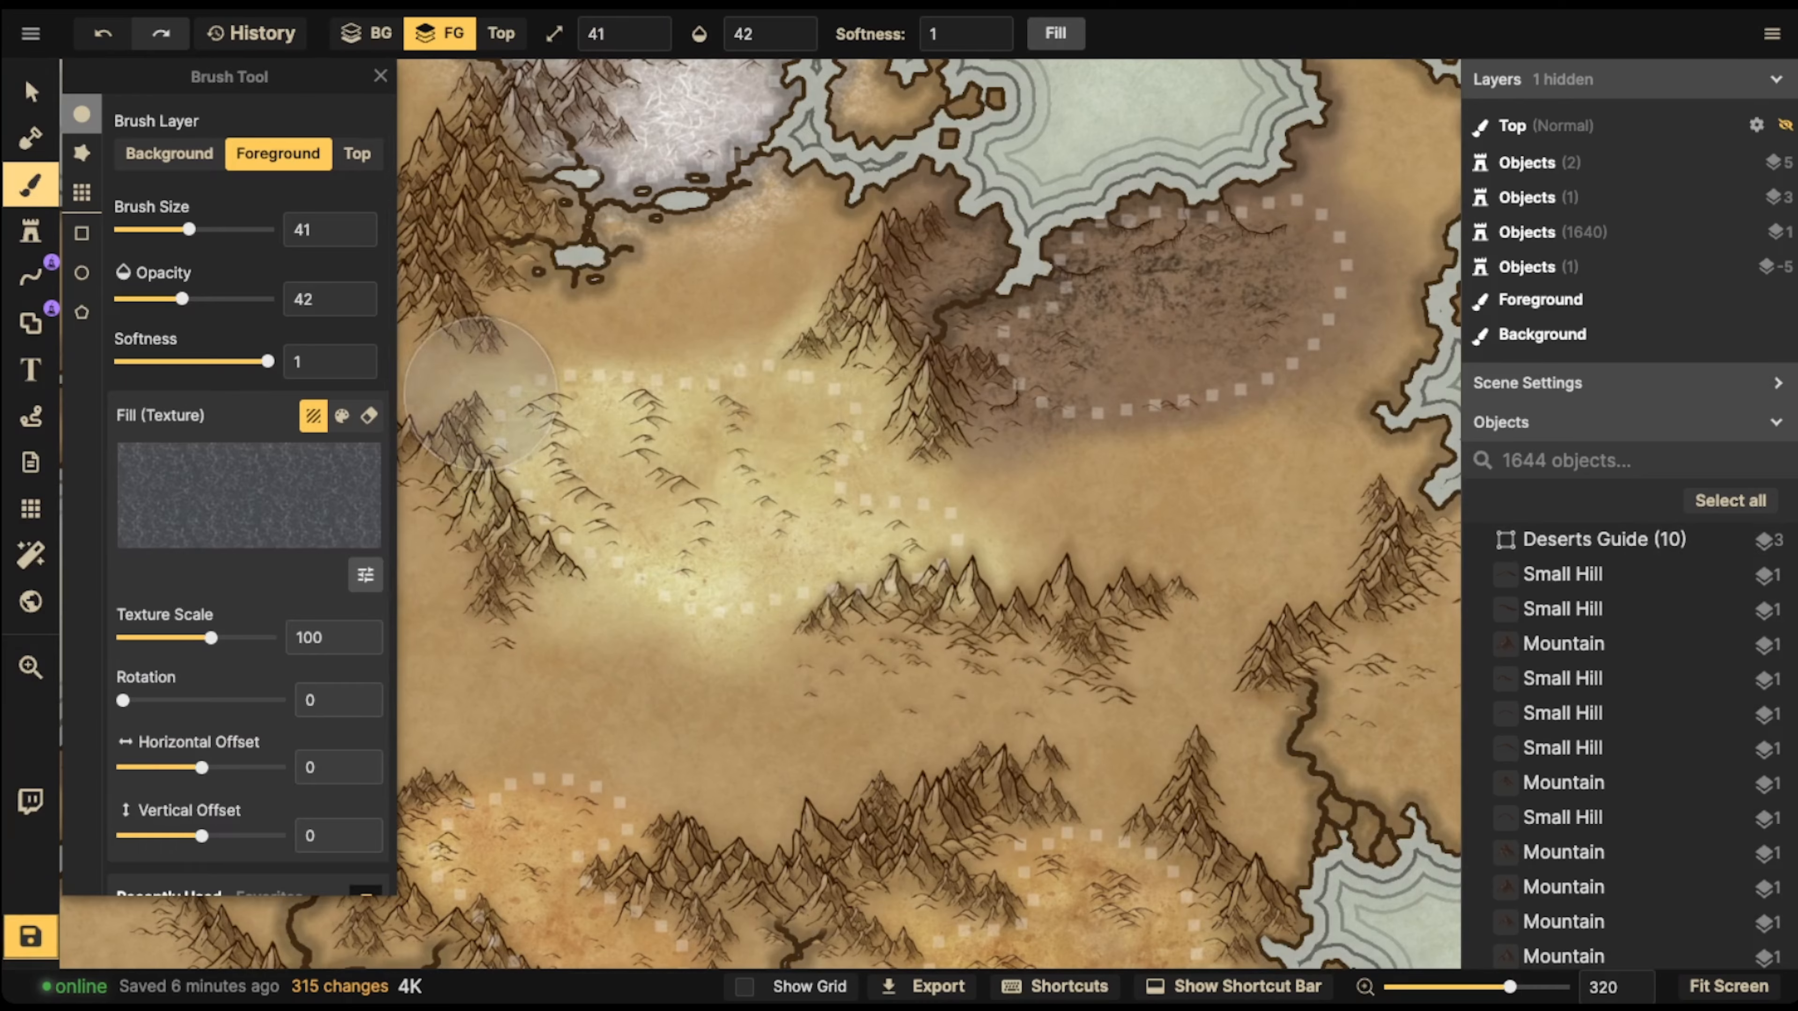
click(188, 502)
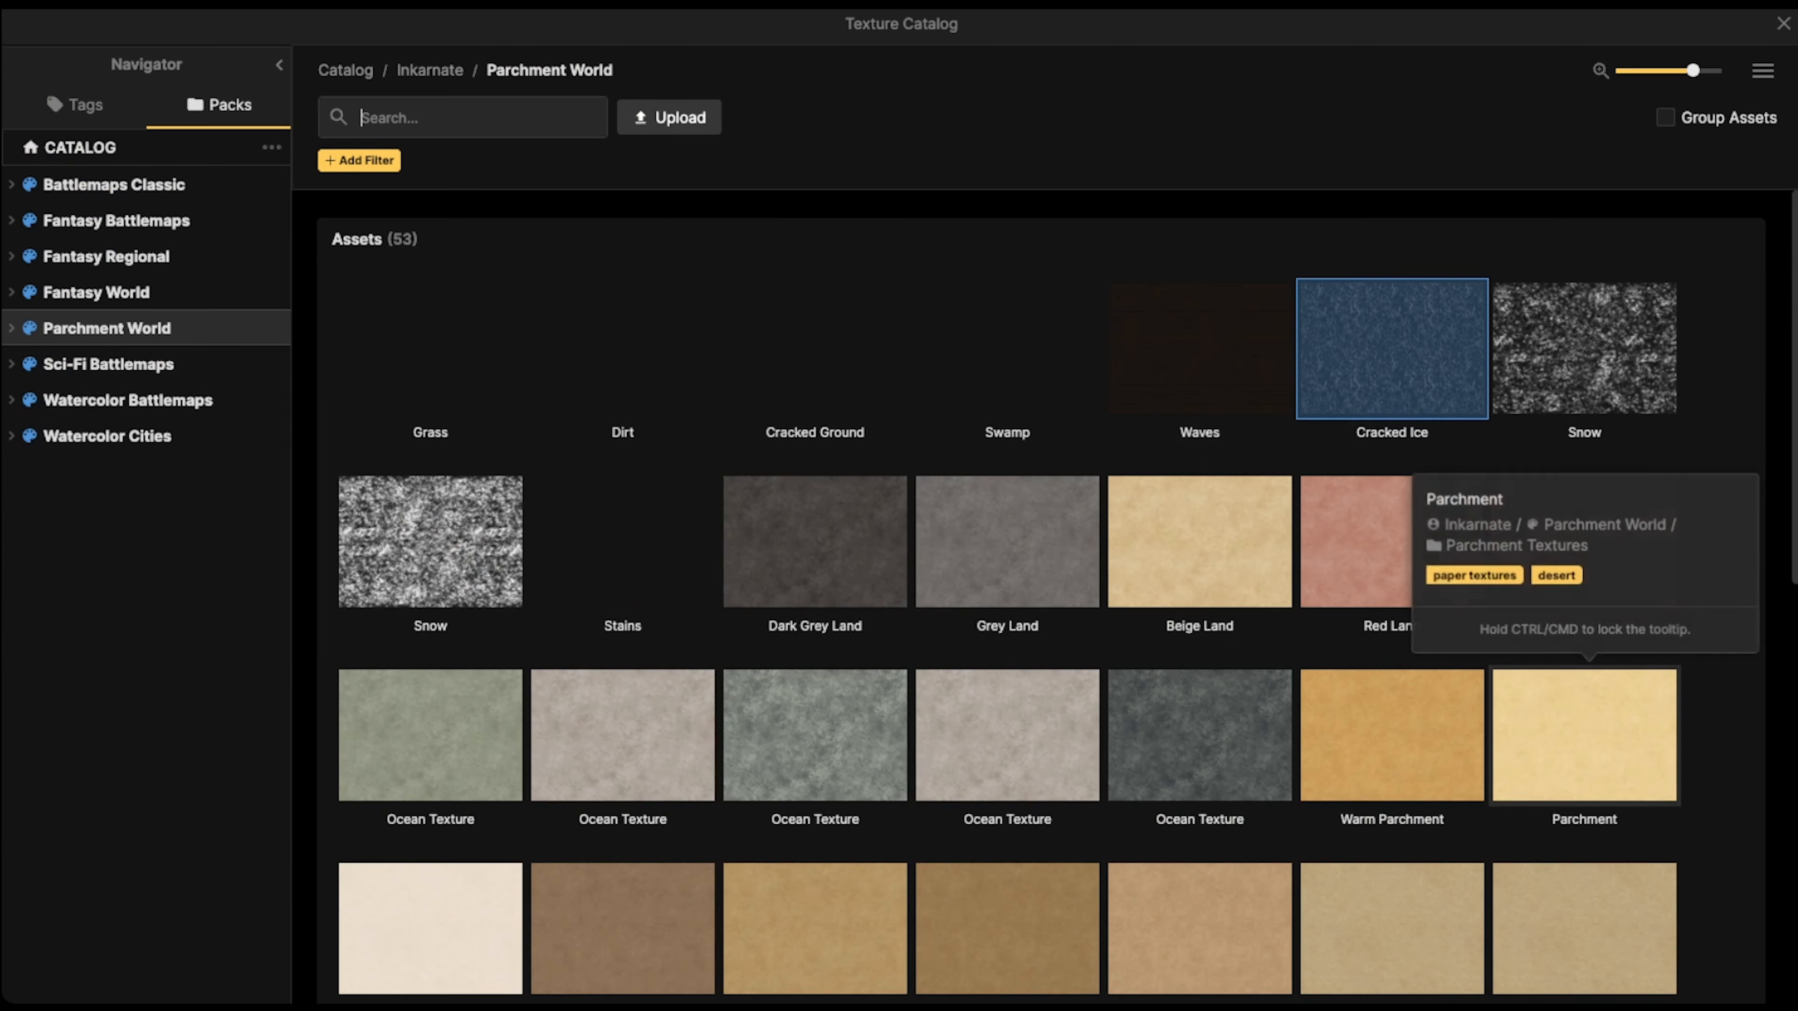
scroll(1200, 641, down, 12)
scroll(1200, 641, up, 5)
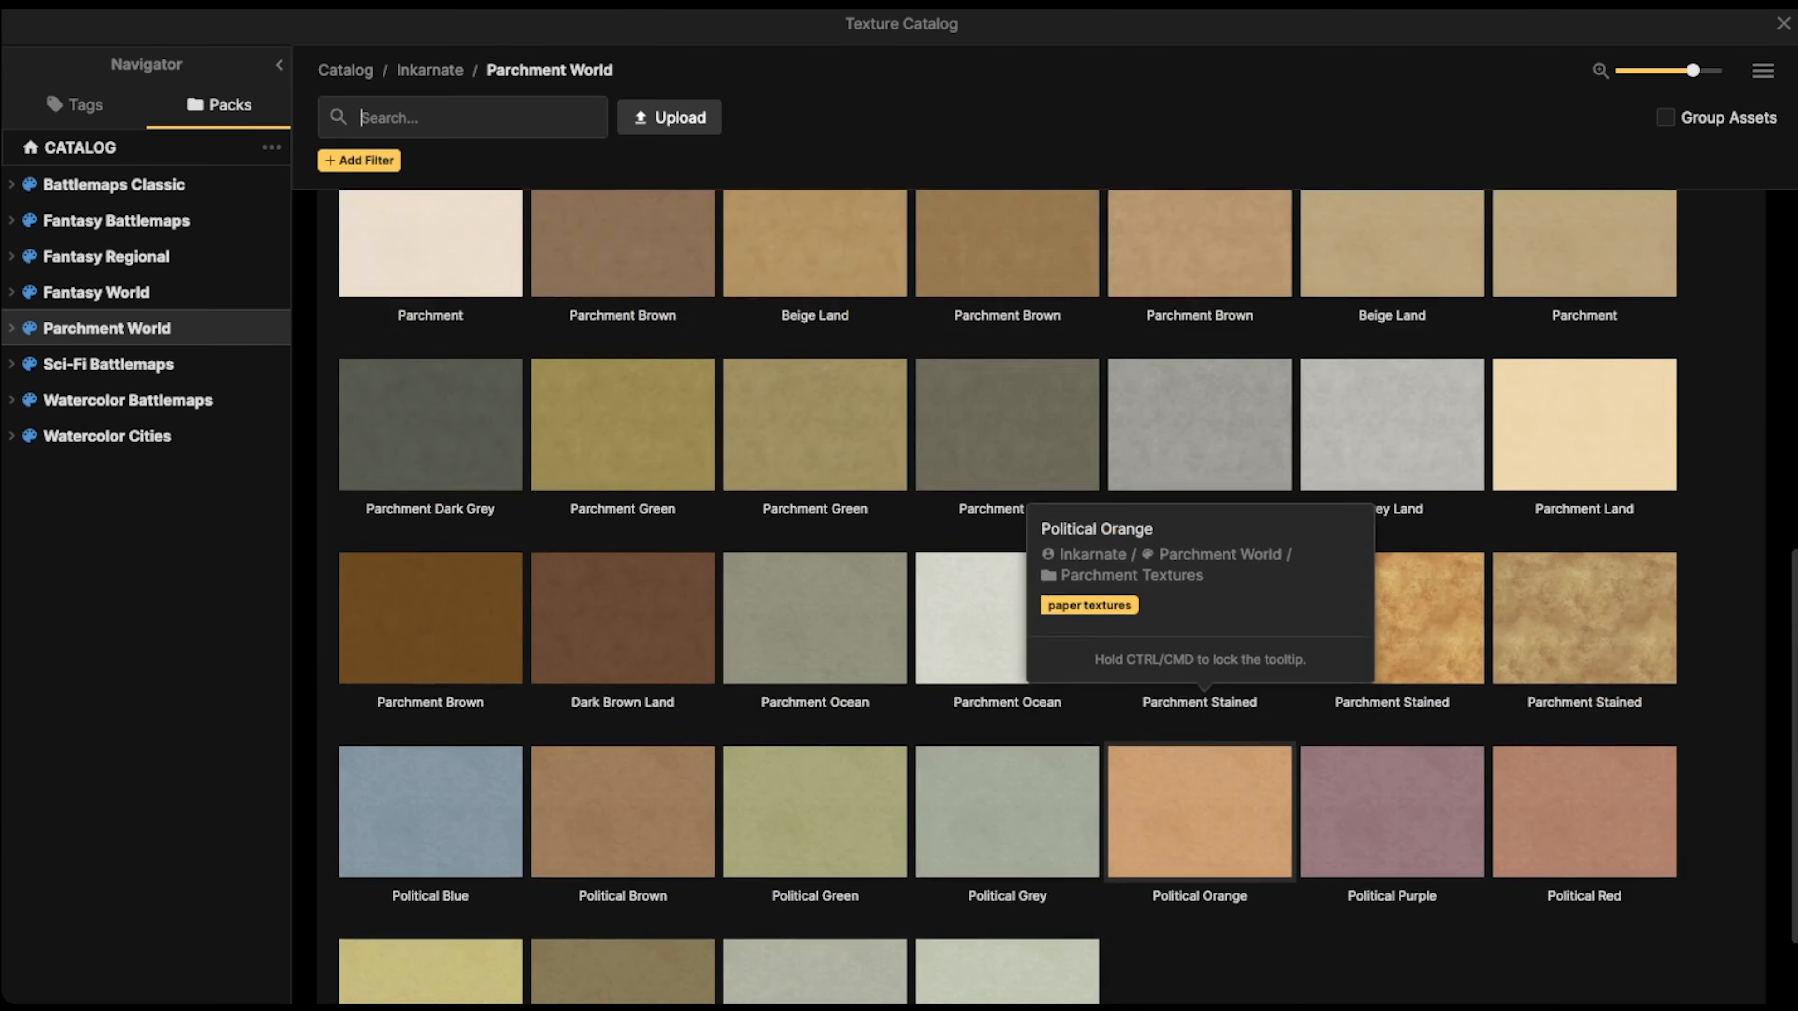
click(1200, 814)
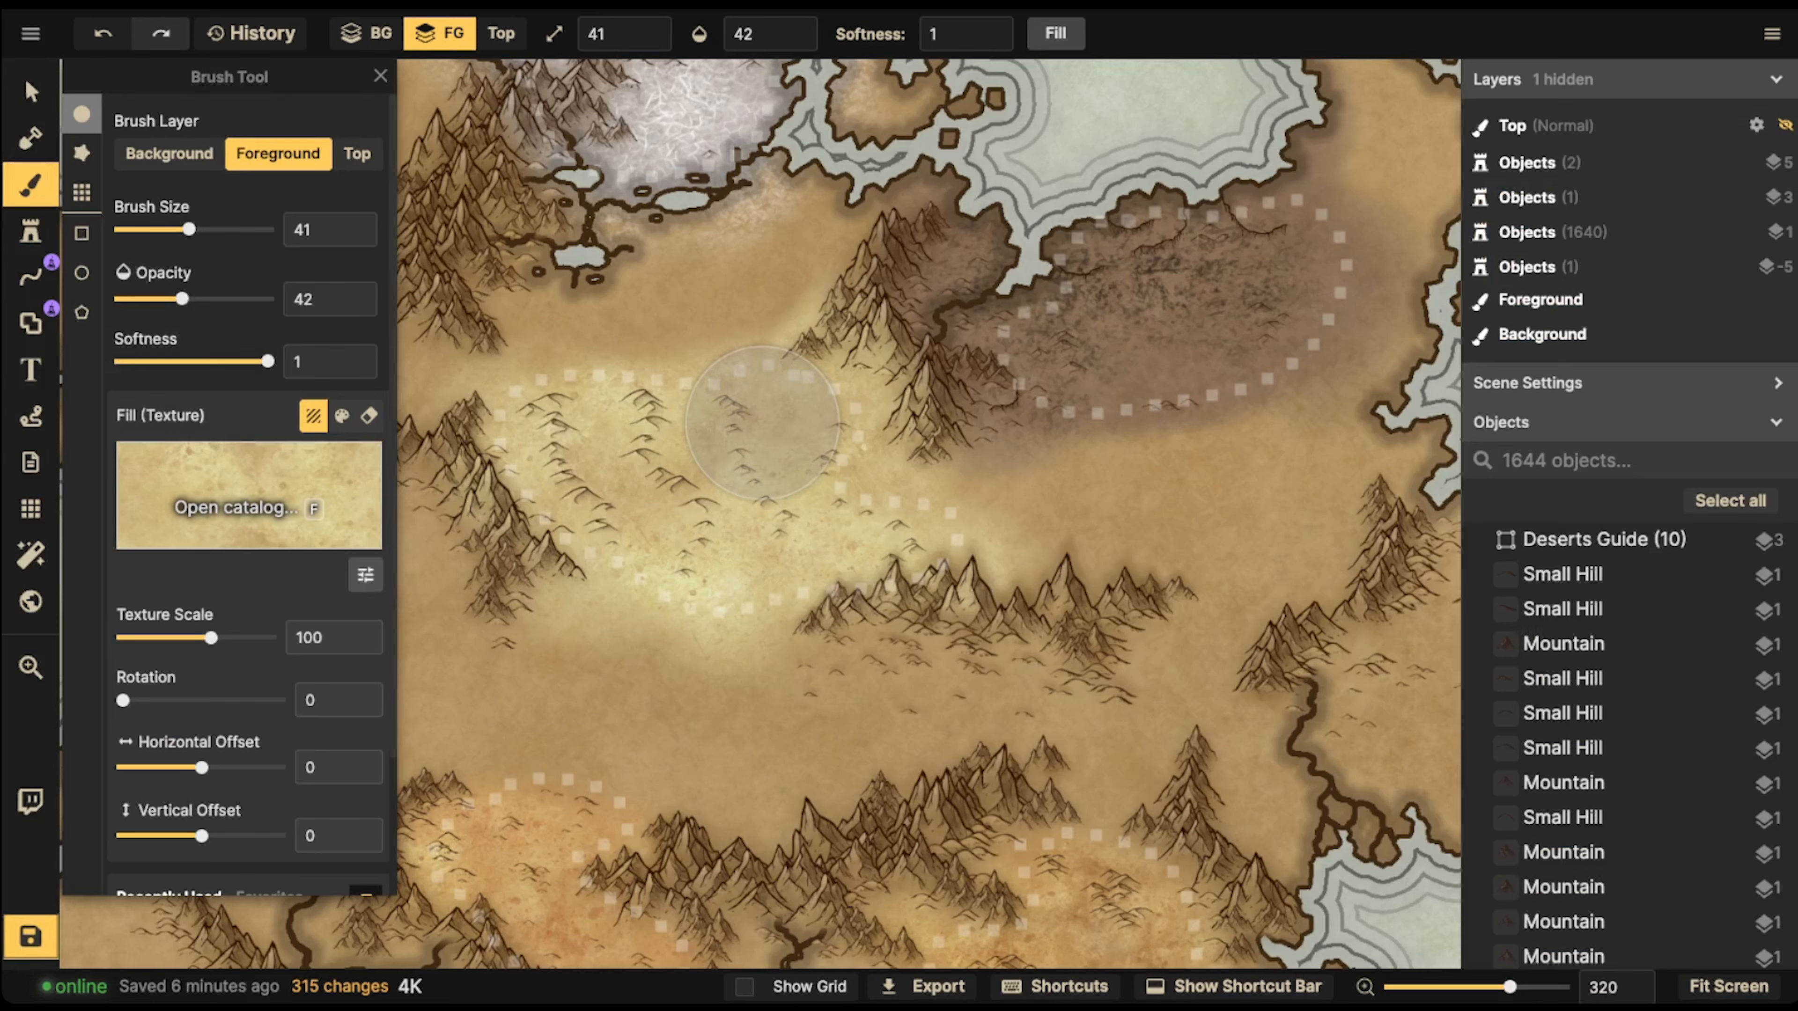
Set the brush texture's brightness to 121 and the brush opacity to 32
click(366, 574)
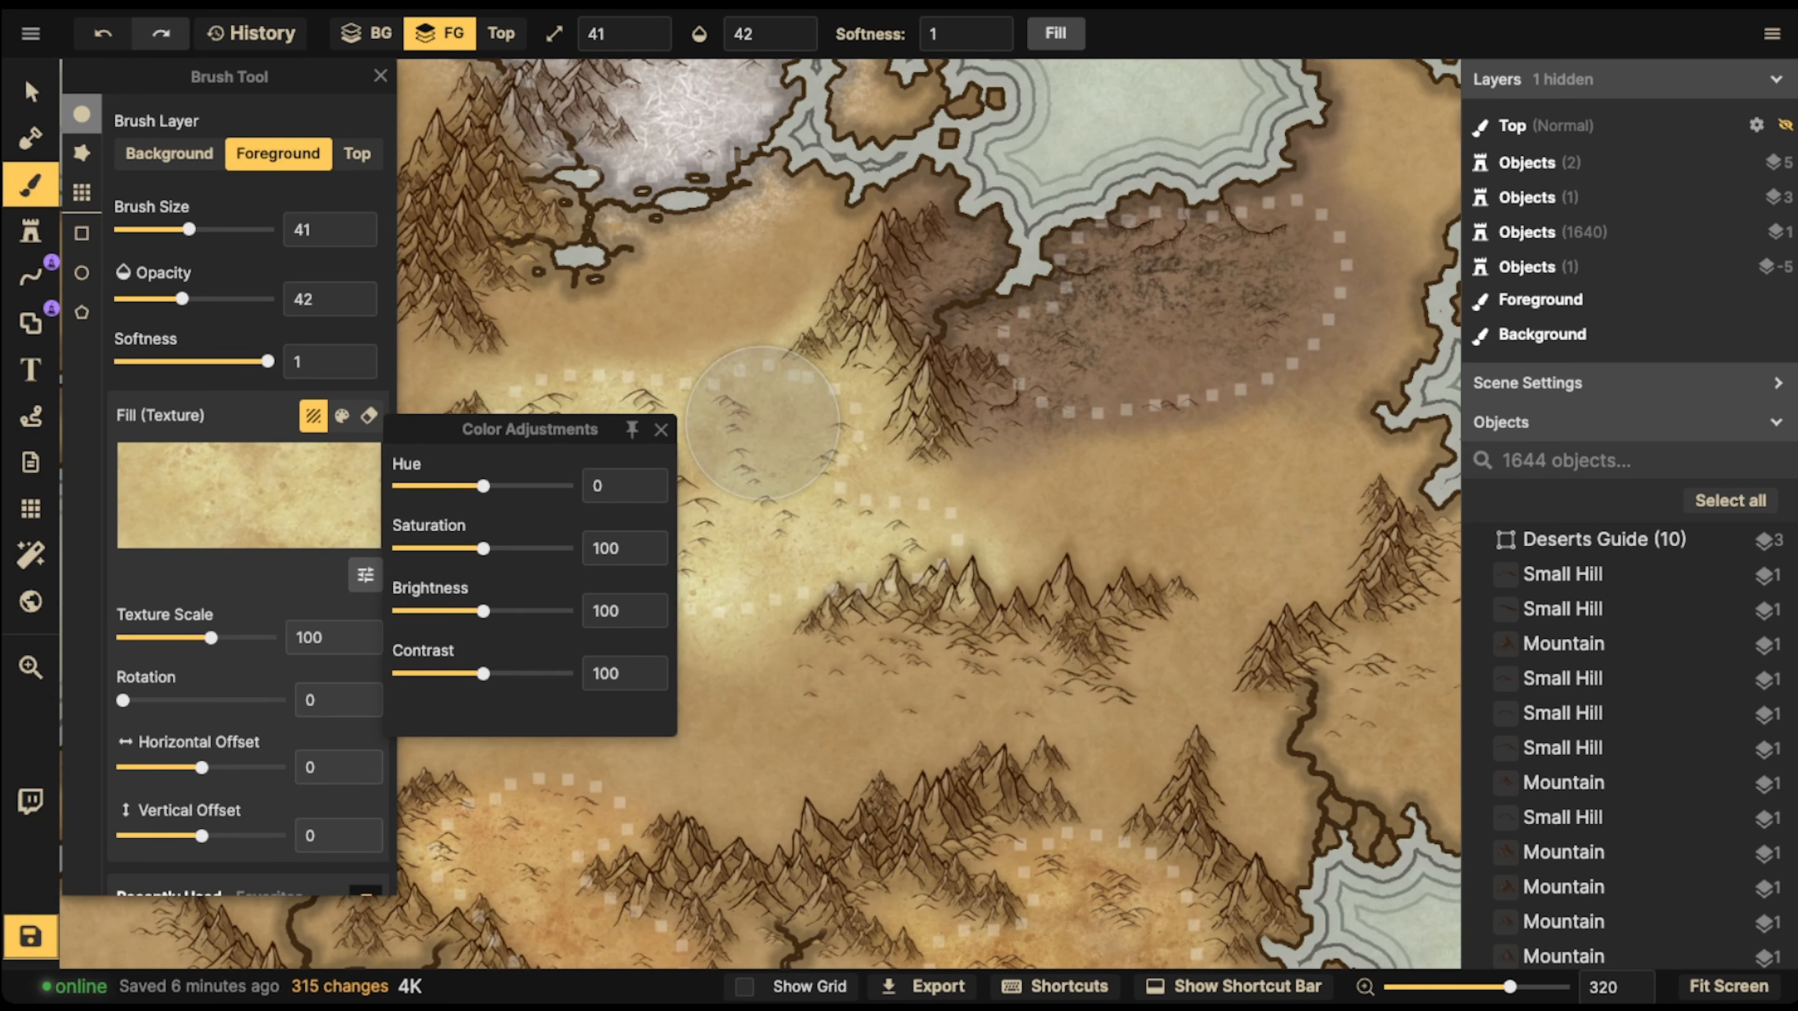
drag(484, 611, 499, 611)
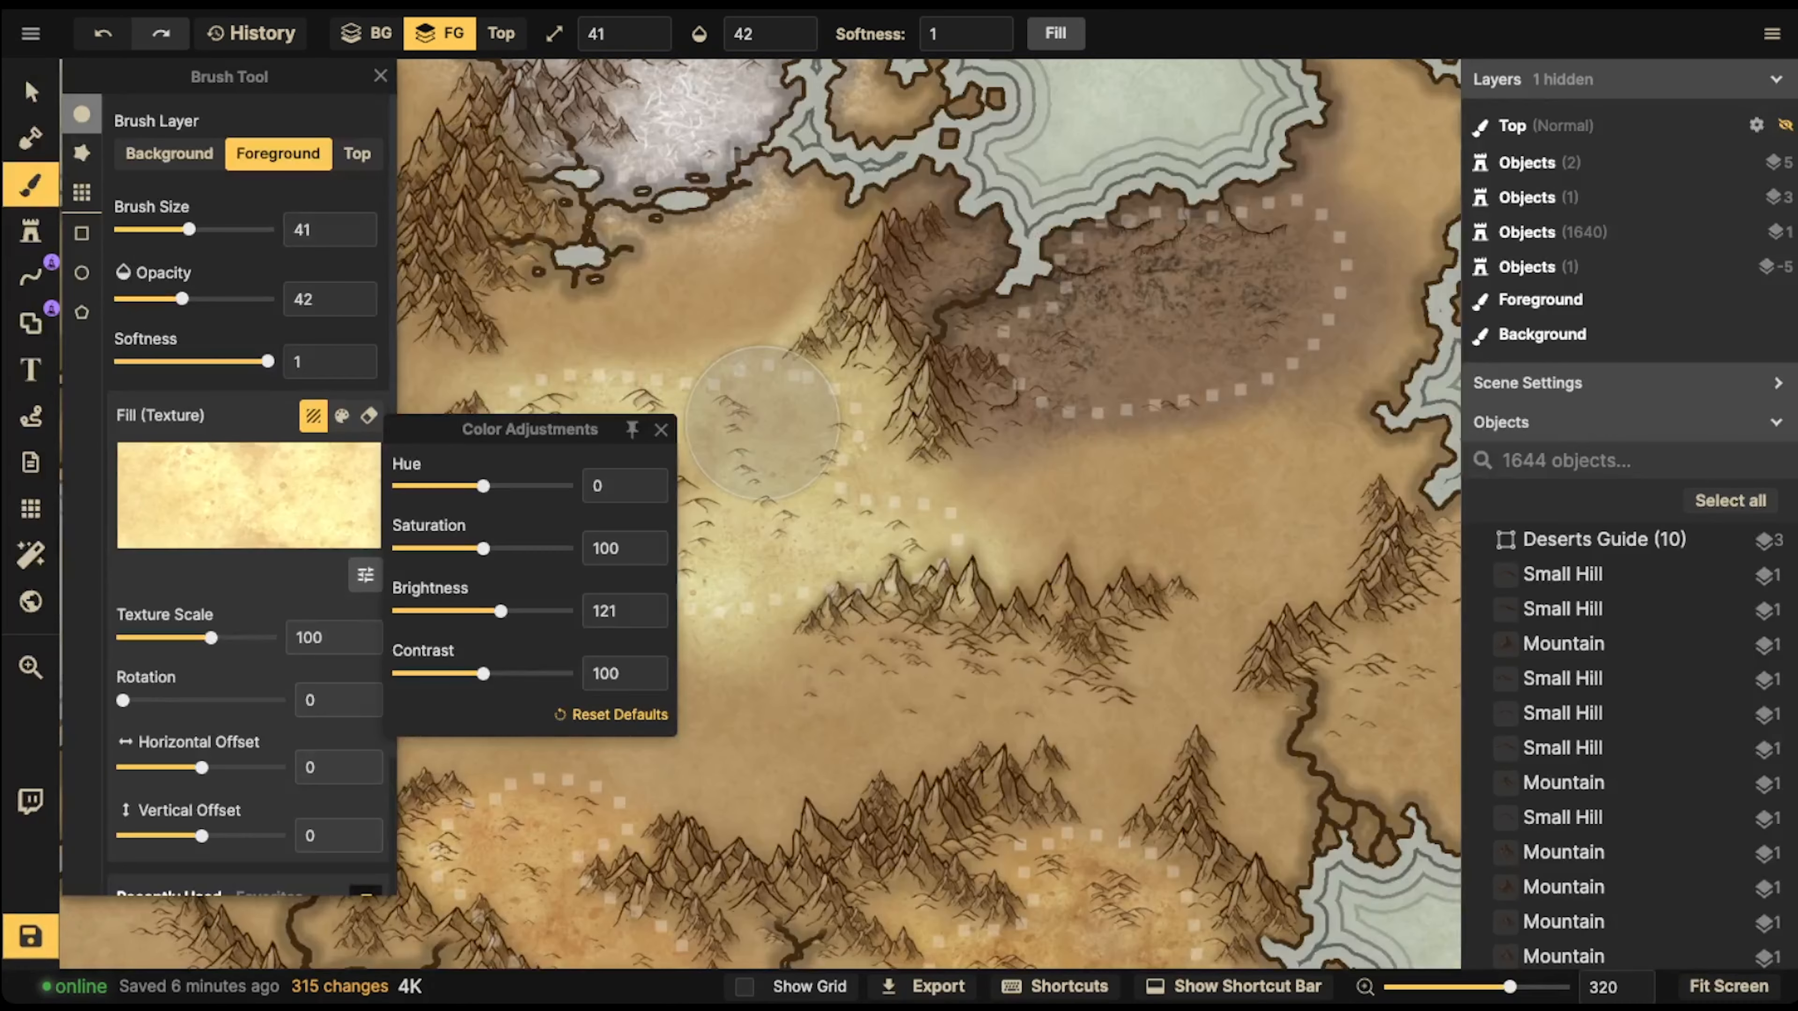
drag(182, 299, 169, 298)
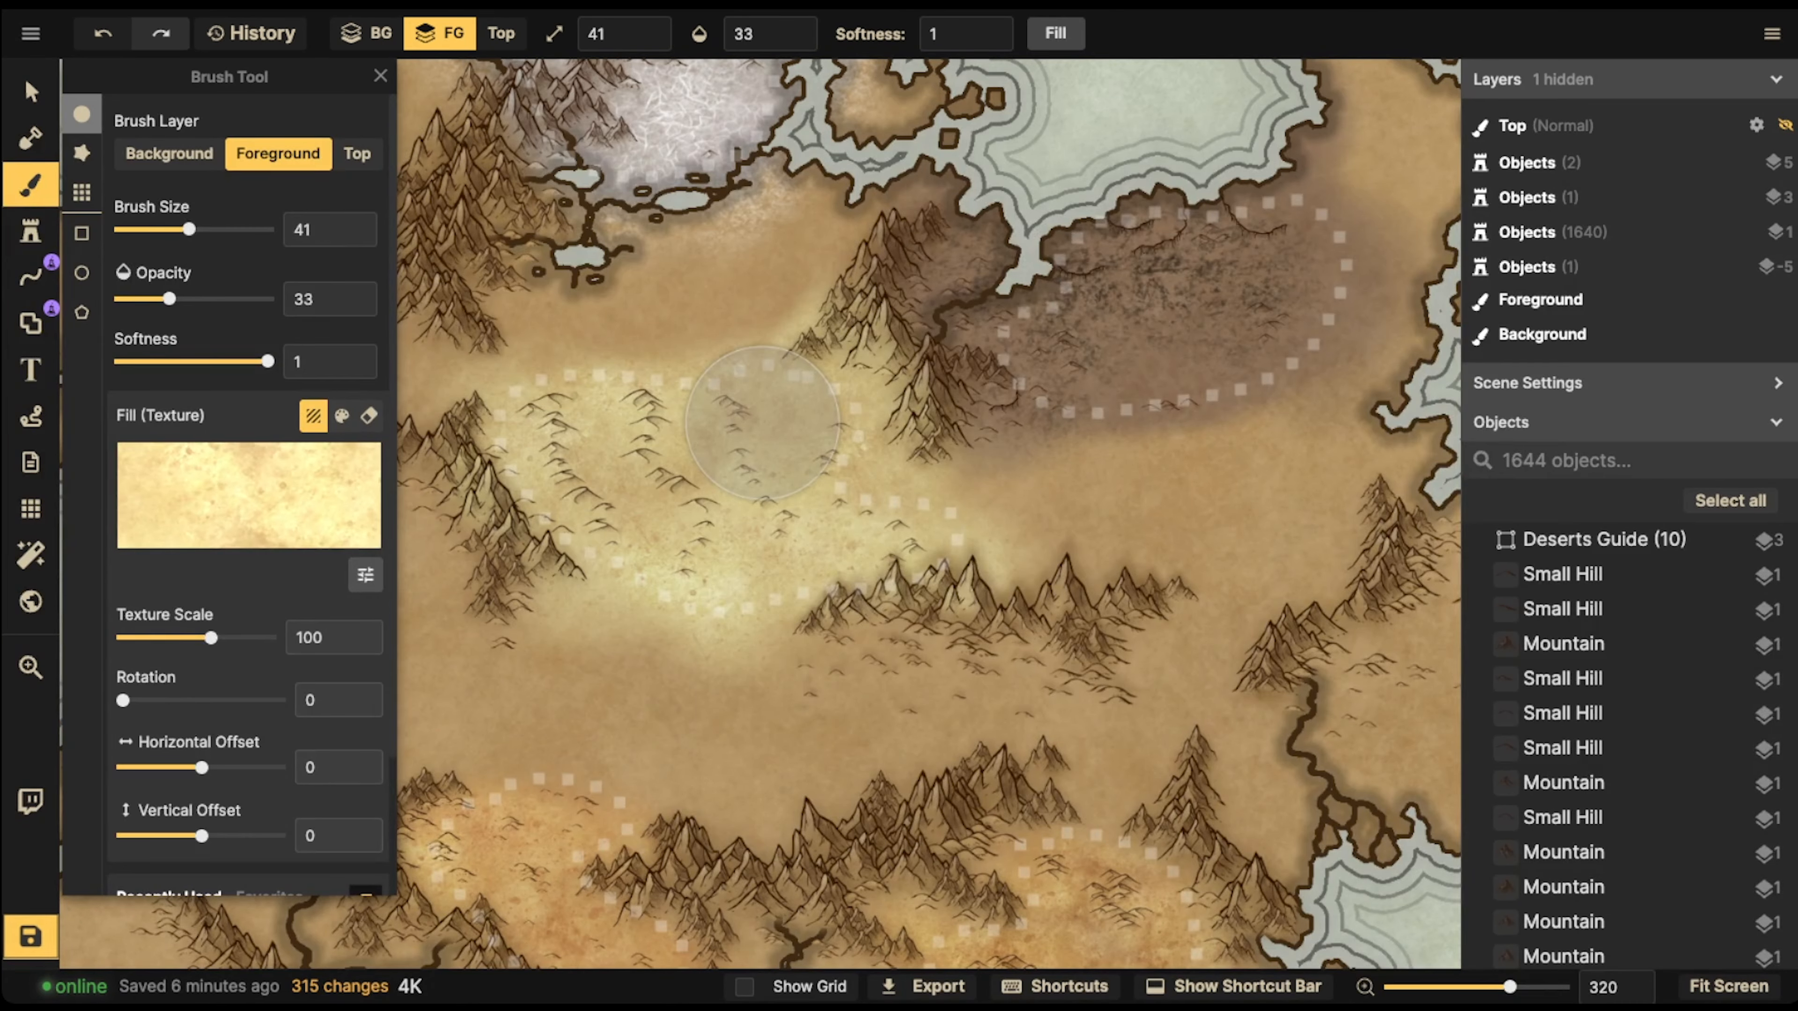
Reduce the brush size to 4 for fine work on the yellow desert's dunes
key([)
key([)
key([)
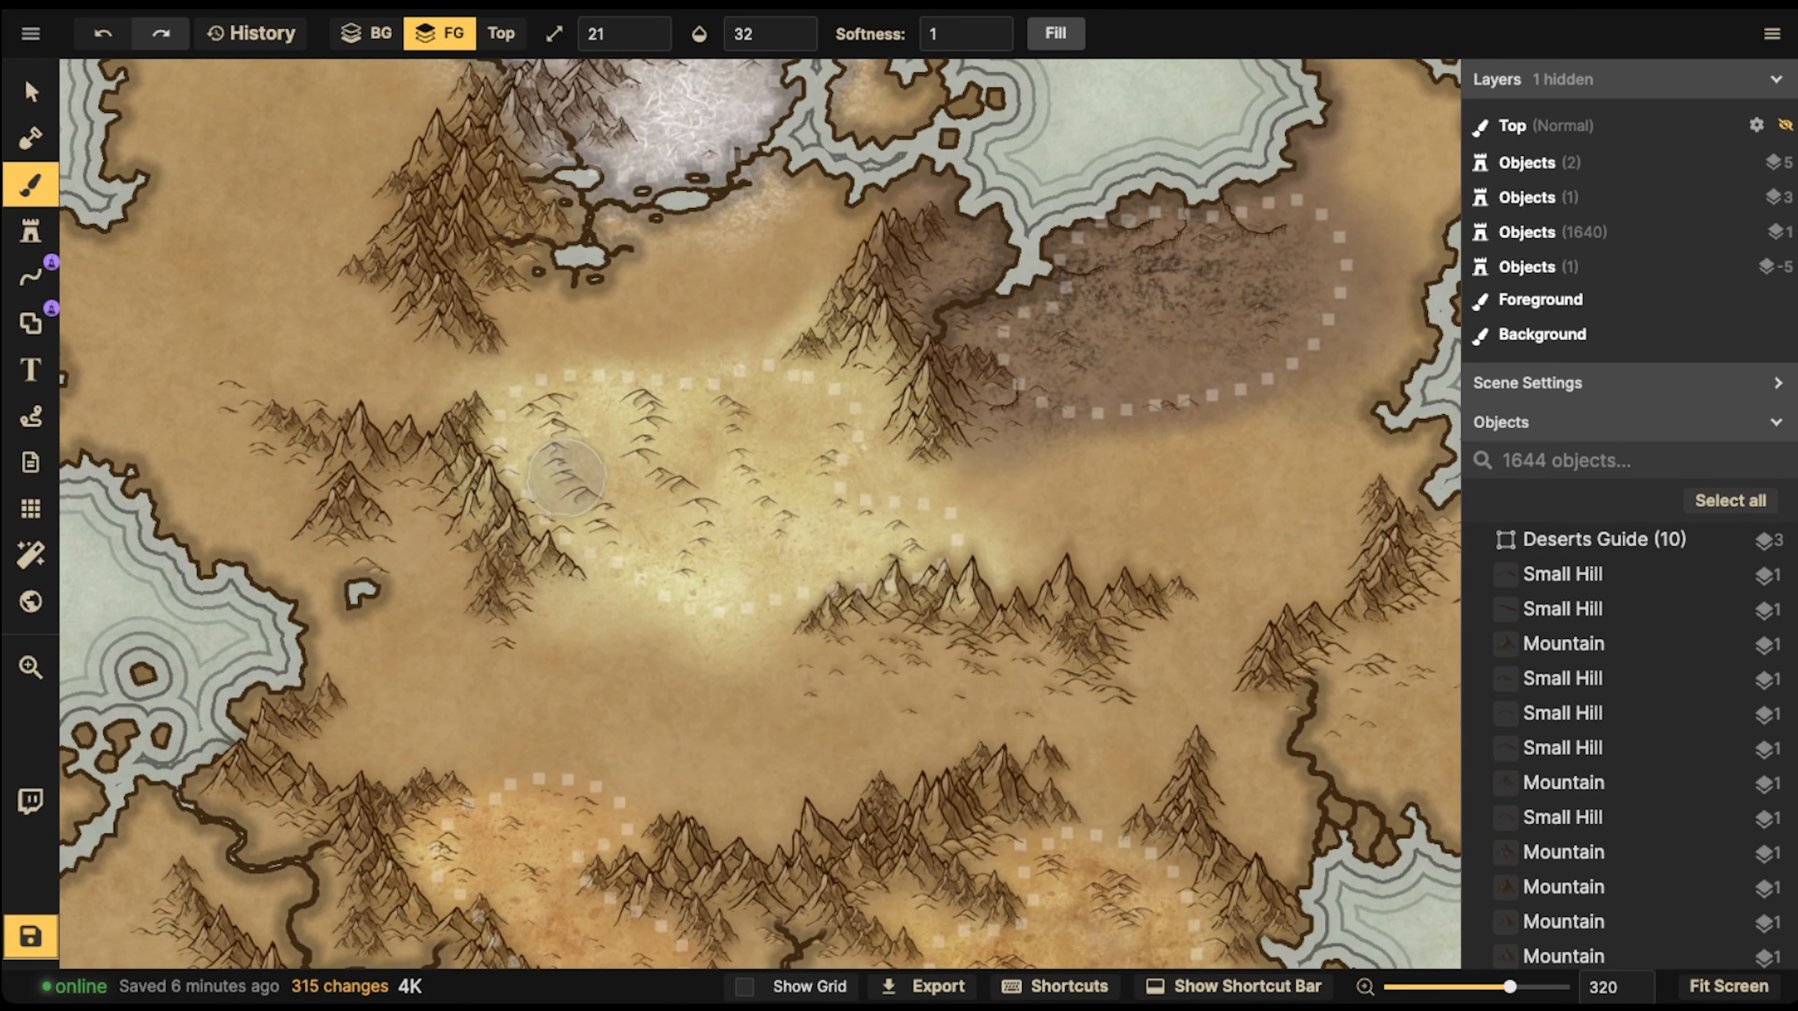
scroll(578, 459, up, 8)
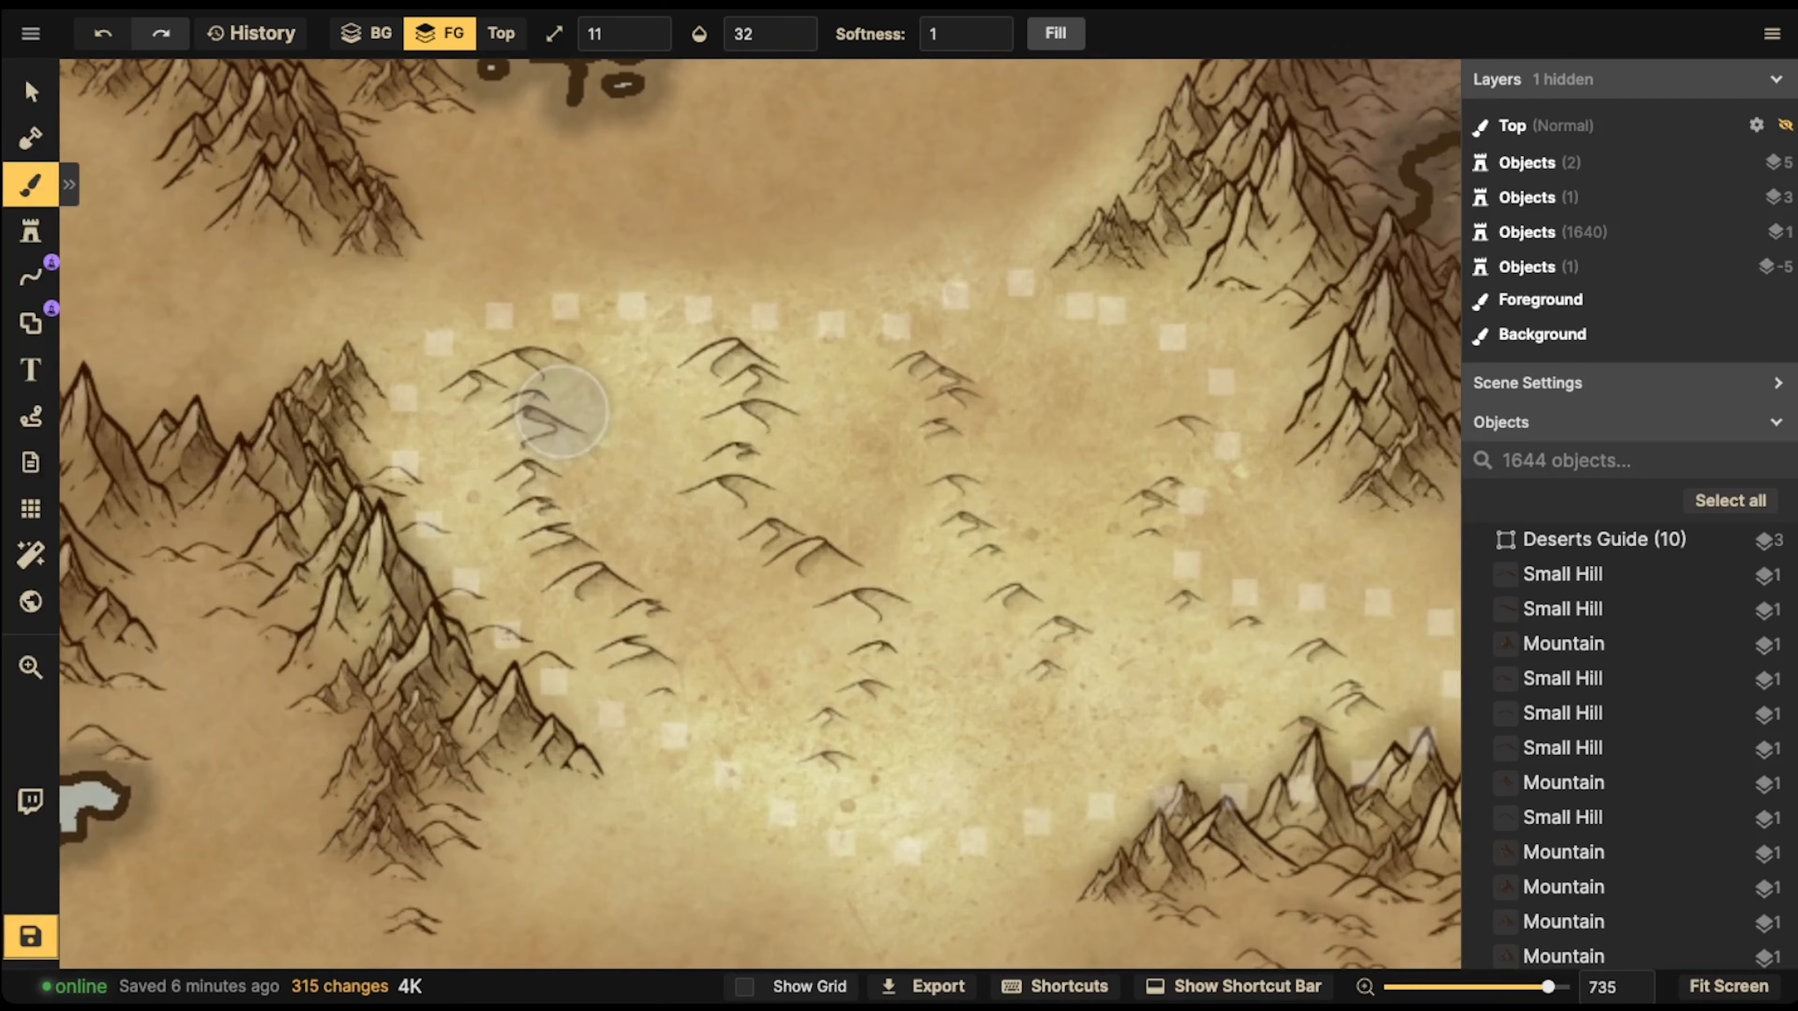
key(bracketright)
key(bracketleft)
key(bracketleft)
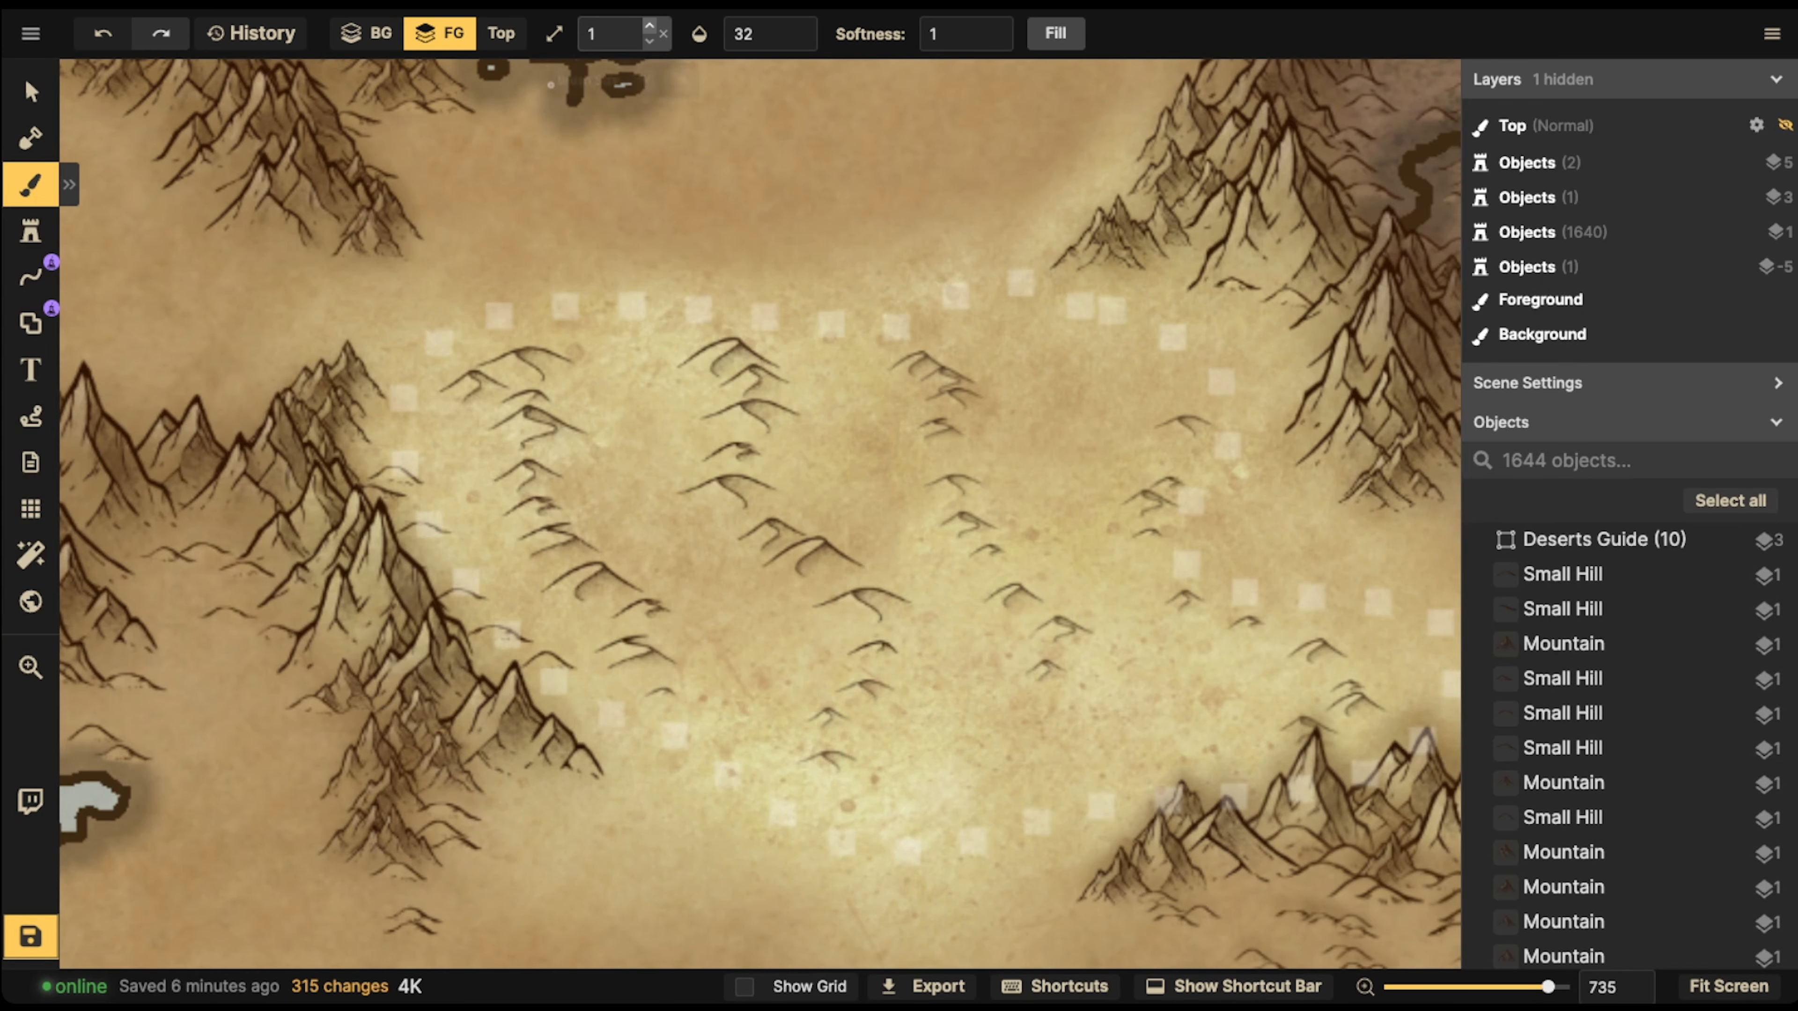
key(bracketright)
Brush bright yellow highlights onto the left-hand slopes of the yellow desert's dunes, working through the dune columns
drag(522, 359, 509, 366)
drag(516, 362, 498, 359)
mouse_move(498, 359)
mouse_down()
mouse_move(542, 382)
mouse_move(527, 428)
mouse_move(549, 371)
mouse_move(511, 520)
mouse_move(535, 519)
mouse_move(538, 553)
mouse_move(576, 545)
mouse_up()
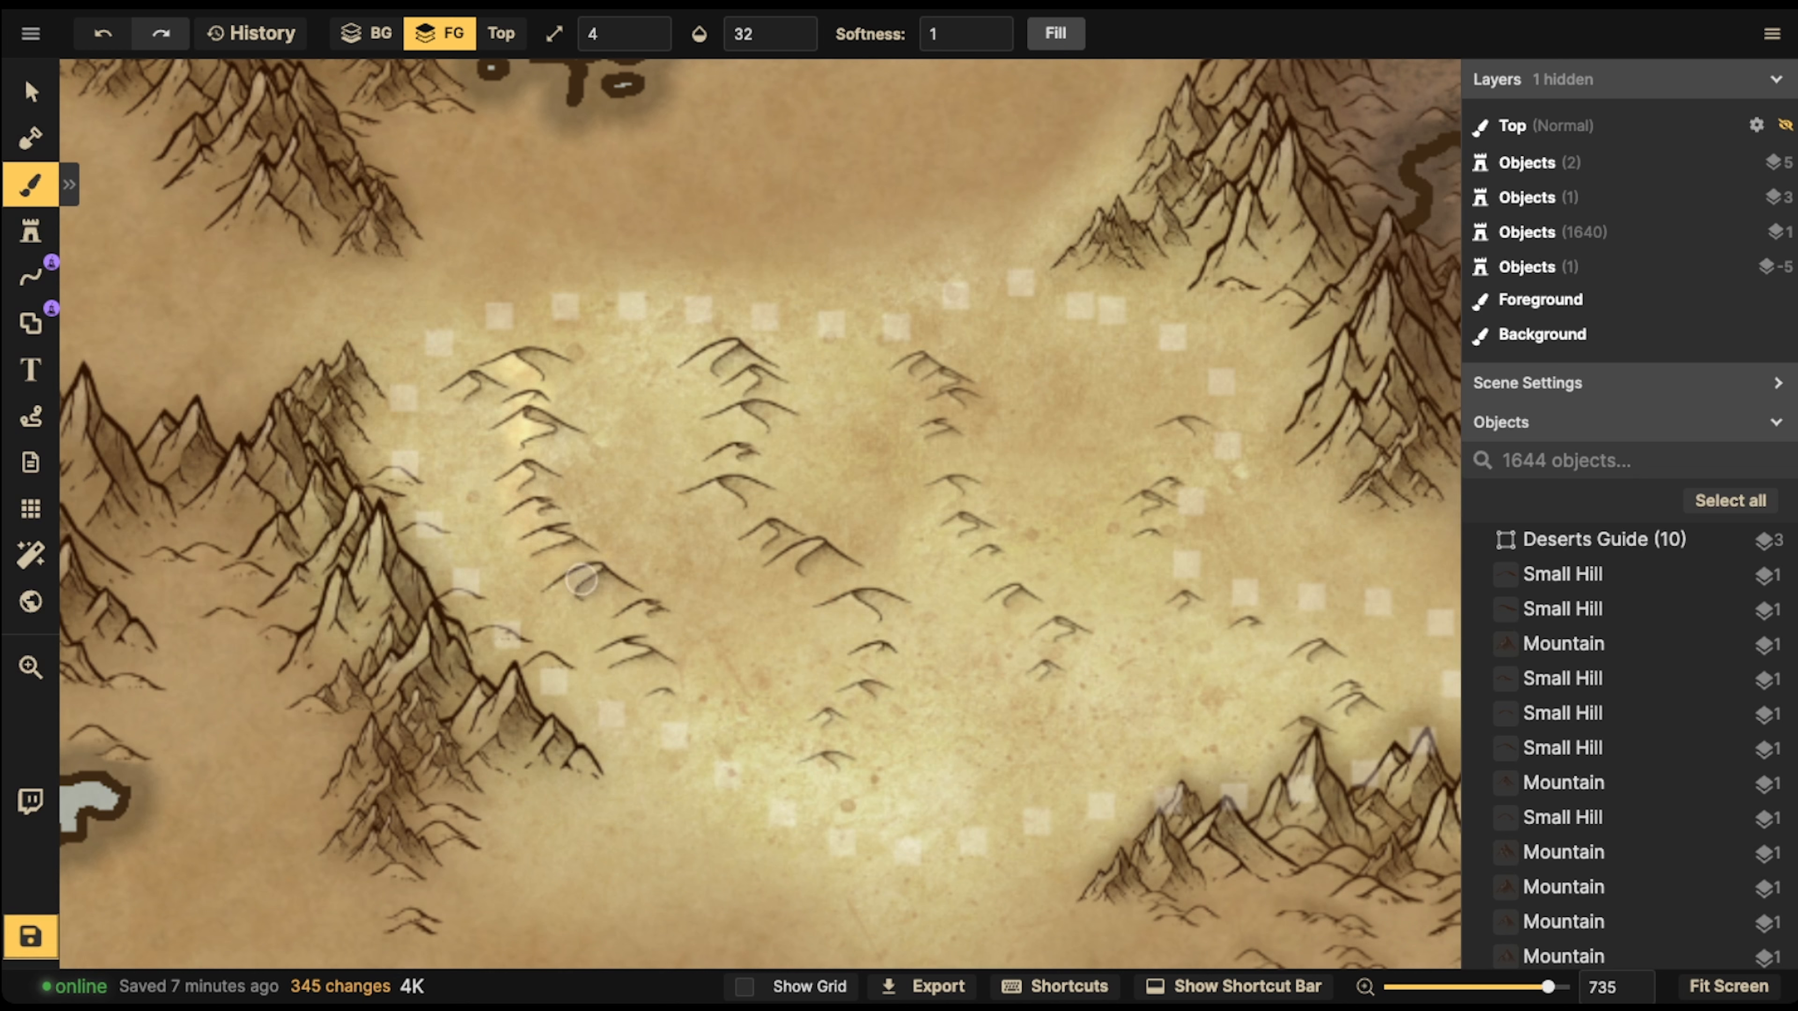
mouse_move(447, 394)
mouse_down()
mouse_move(539, 328)
mouse_move(538, 371)
mouse_up()
drag(685, 366, 730, 345)
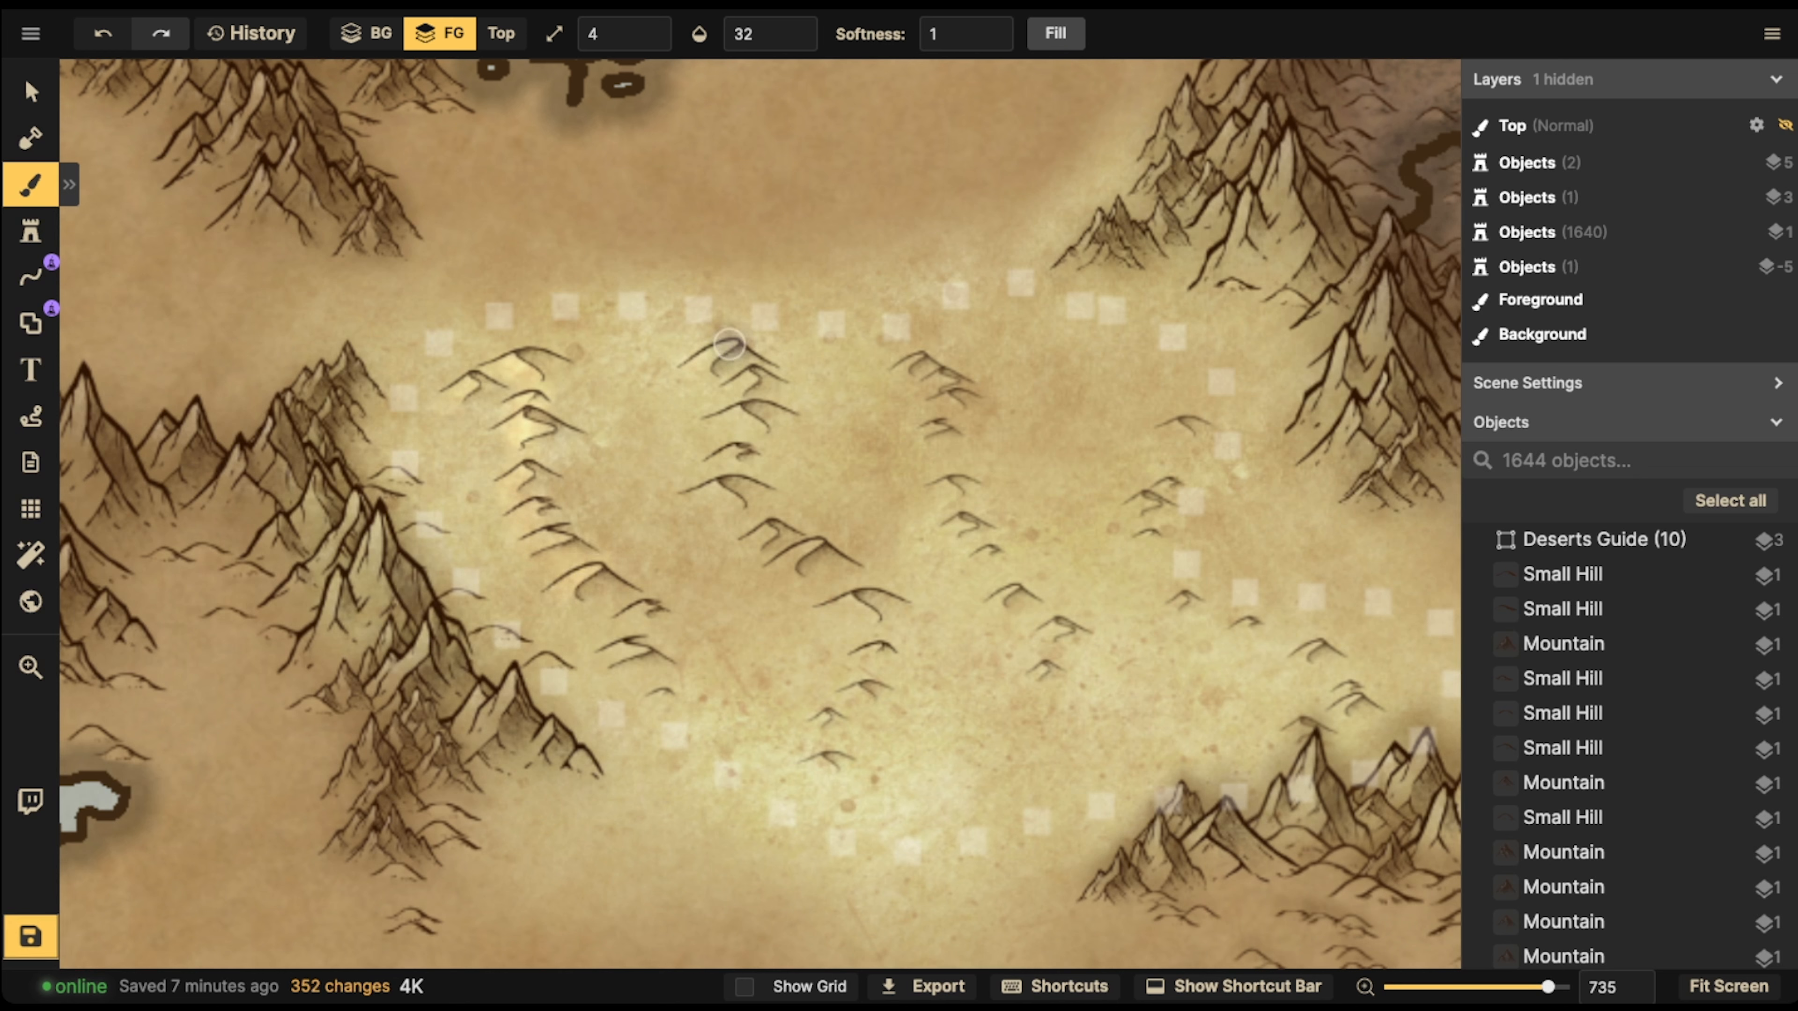
mouse_move(744, 425)
mouse_down()
mouse_move(712, 462)
mouse_move(778, 531)
mouse_up()
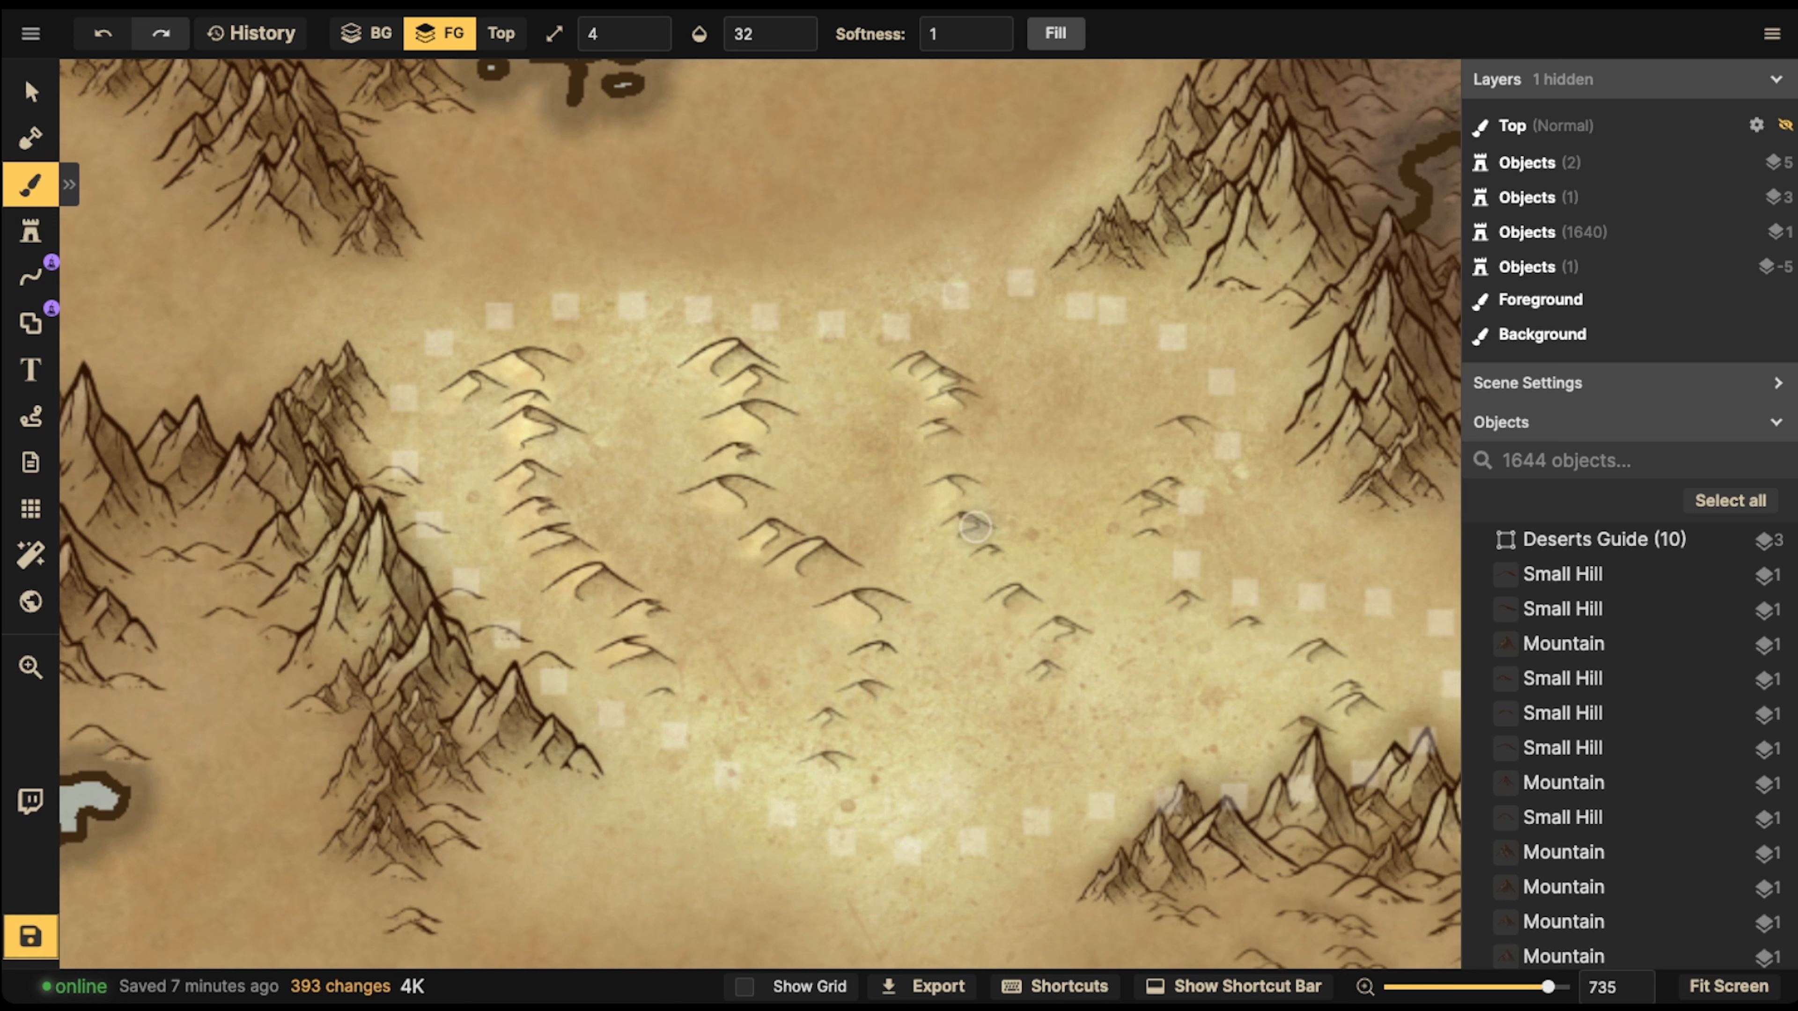
drag(976, 526, 1000, 507)
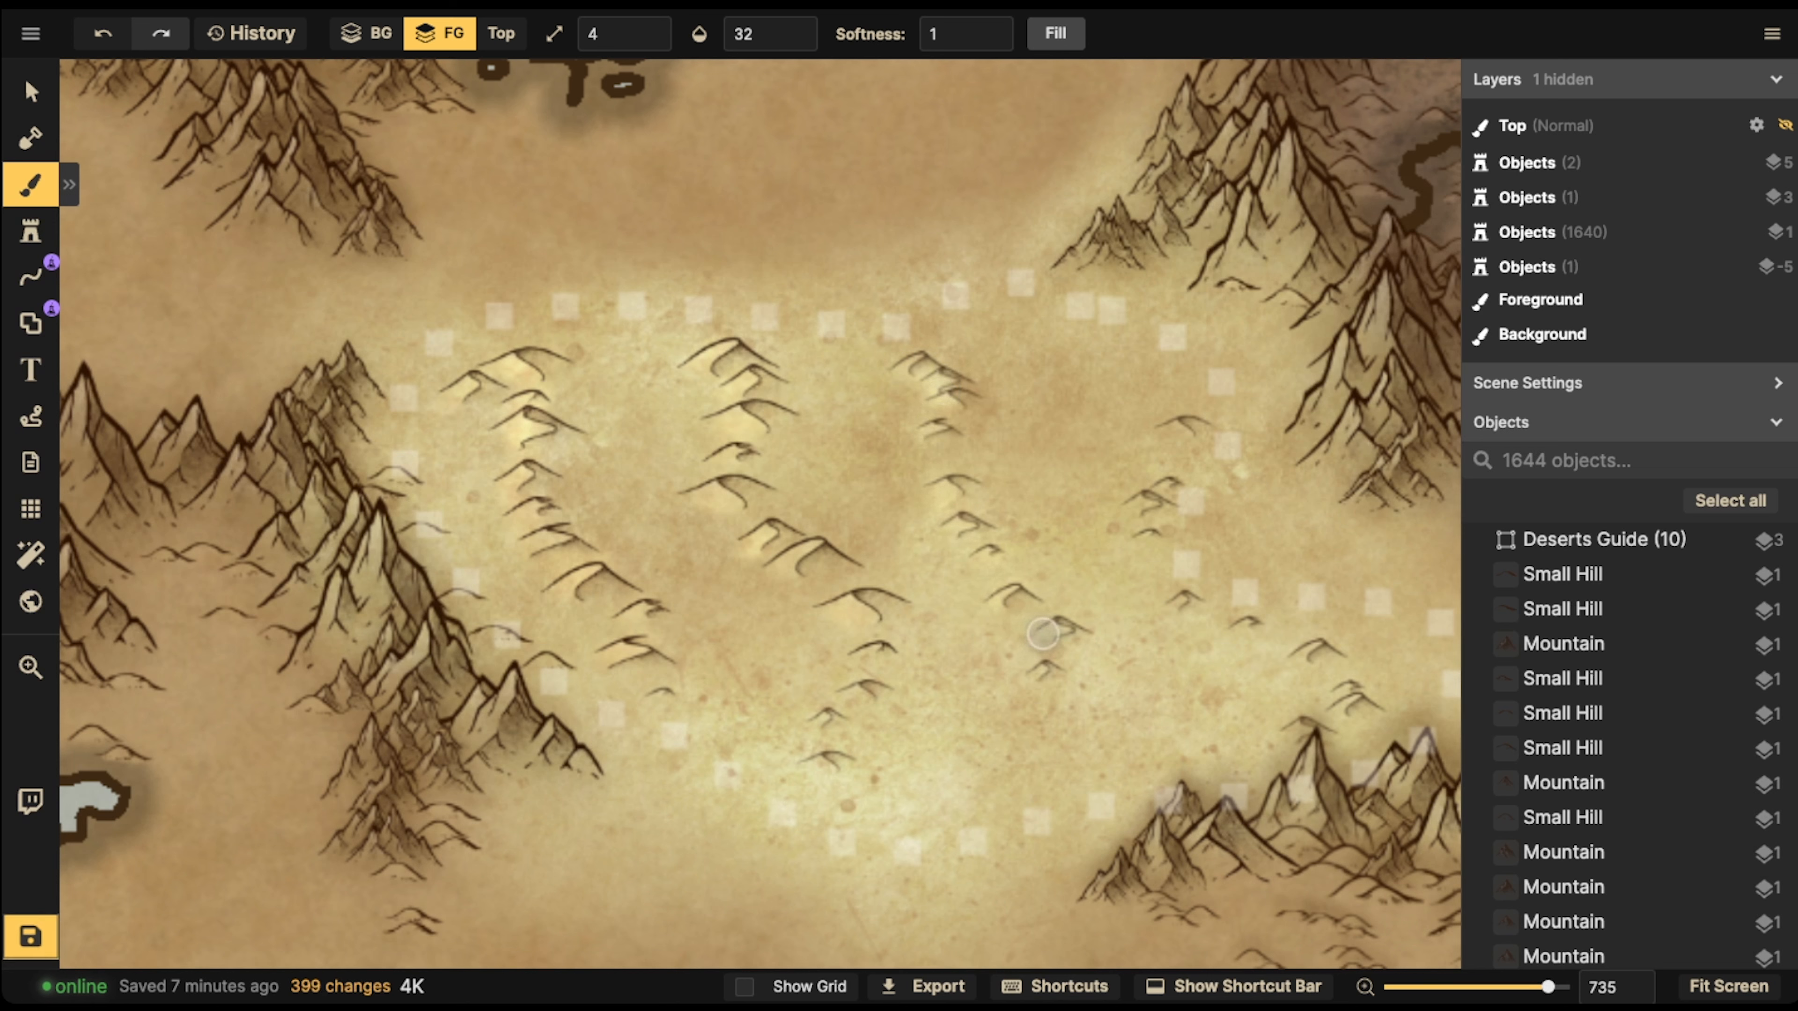
drag(1043, 634, 1072, 615)
drag(1025, 677, 1052, 666)
drag(858, 674, 845, 728)
mouse_move(1124, 511)
mouse_down()
mouse_move(1171, 479)
mouse_move(1169, 520)
mouse_move(1176, 442)
mouse_move(1252, 392)
mouse_move(1196, 419)
mouse_up()
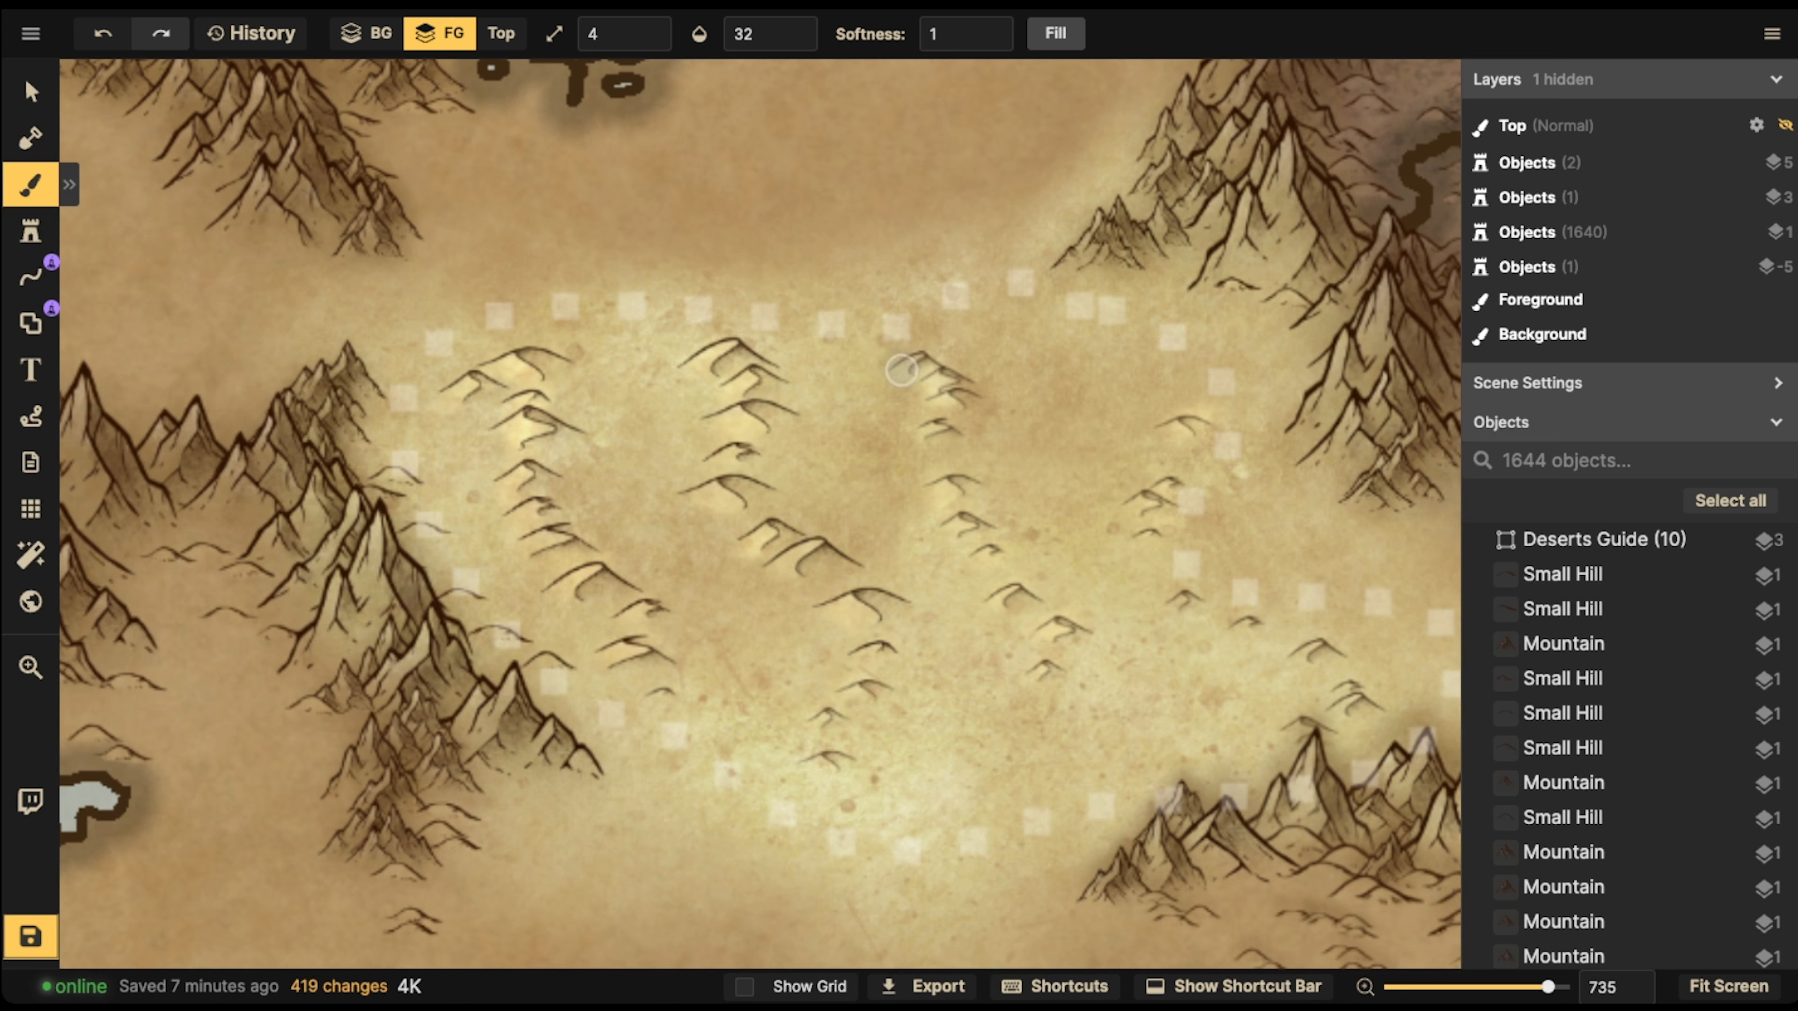
Strengthen the highlights on the upper dunes of the three long columns in the yellow desert
mouse_move(902, 370)
mouse_down()
mouse_move(879, 377)
mouse_move(953, 400)
mouse_move(937, 446)
mouse_up()
click(927, 407)
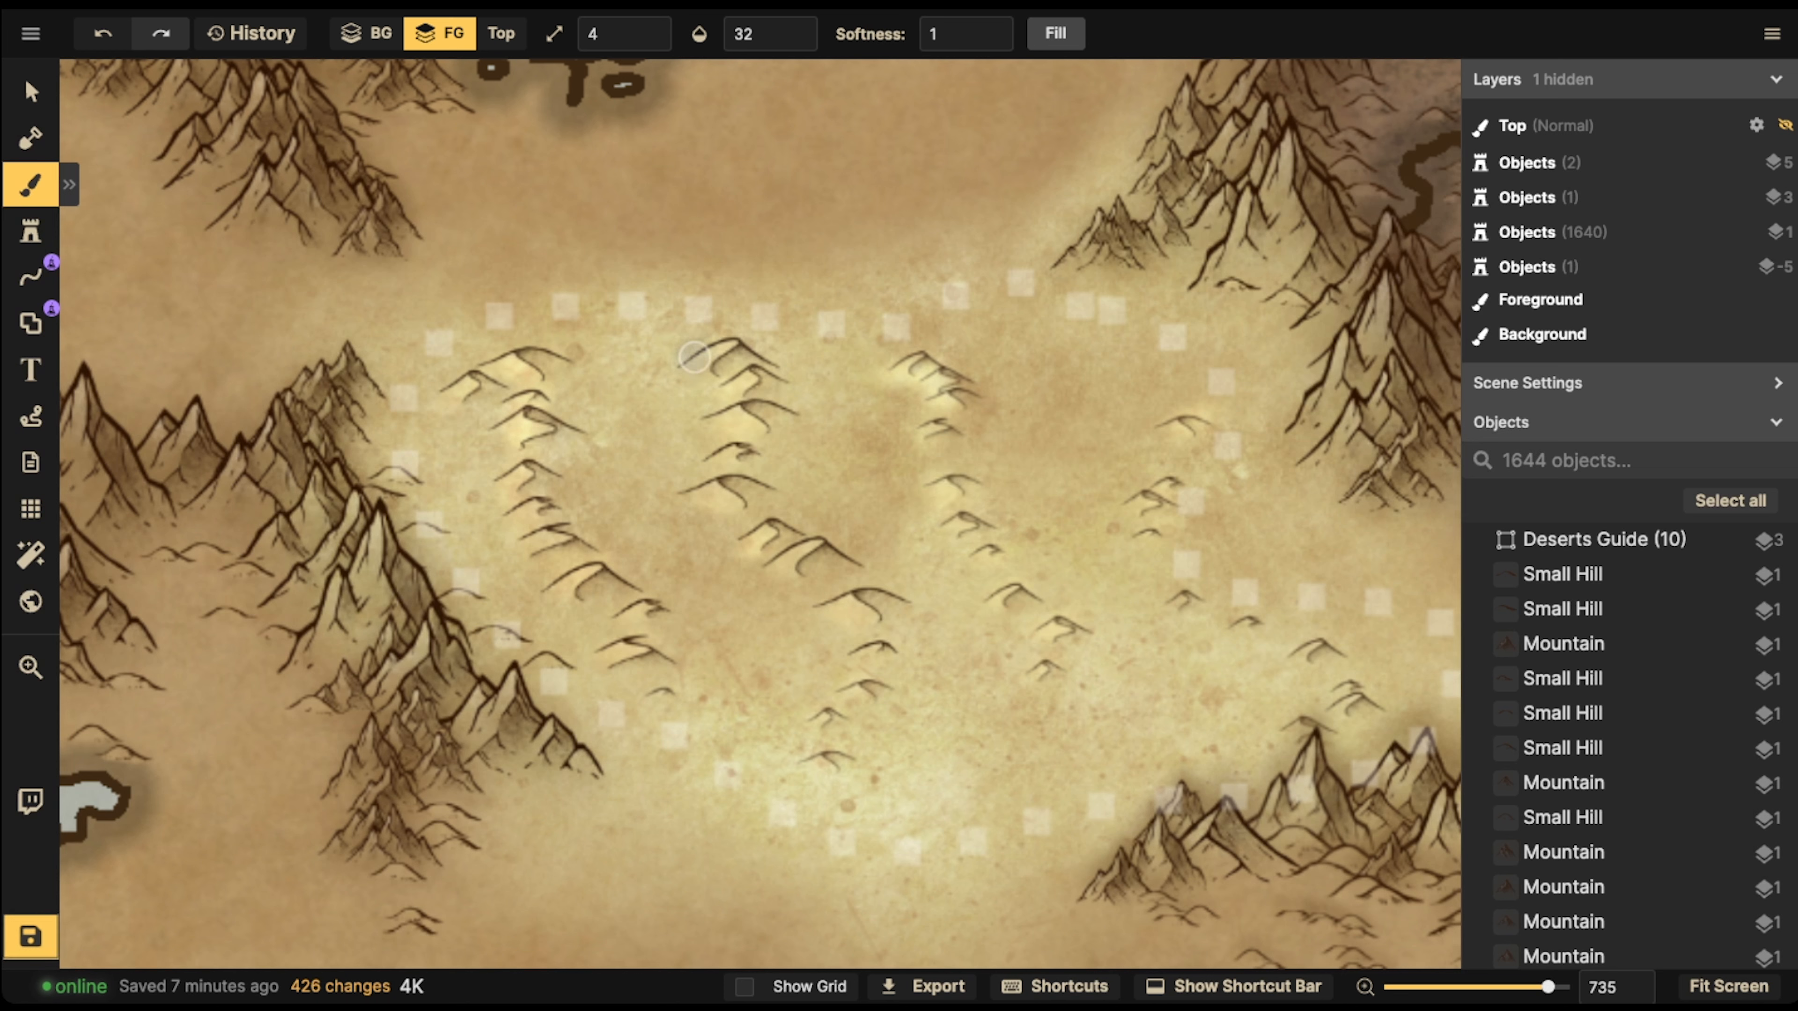
mouse_move(694, 356)
mouse_down()
mouse_move(743, 388)
mouse_move(716, 500)
mouse_up()
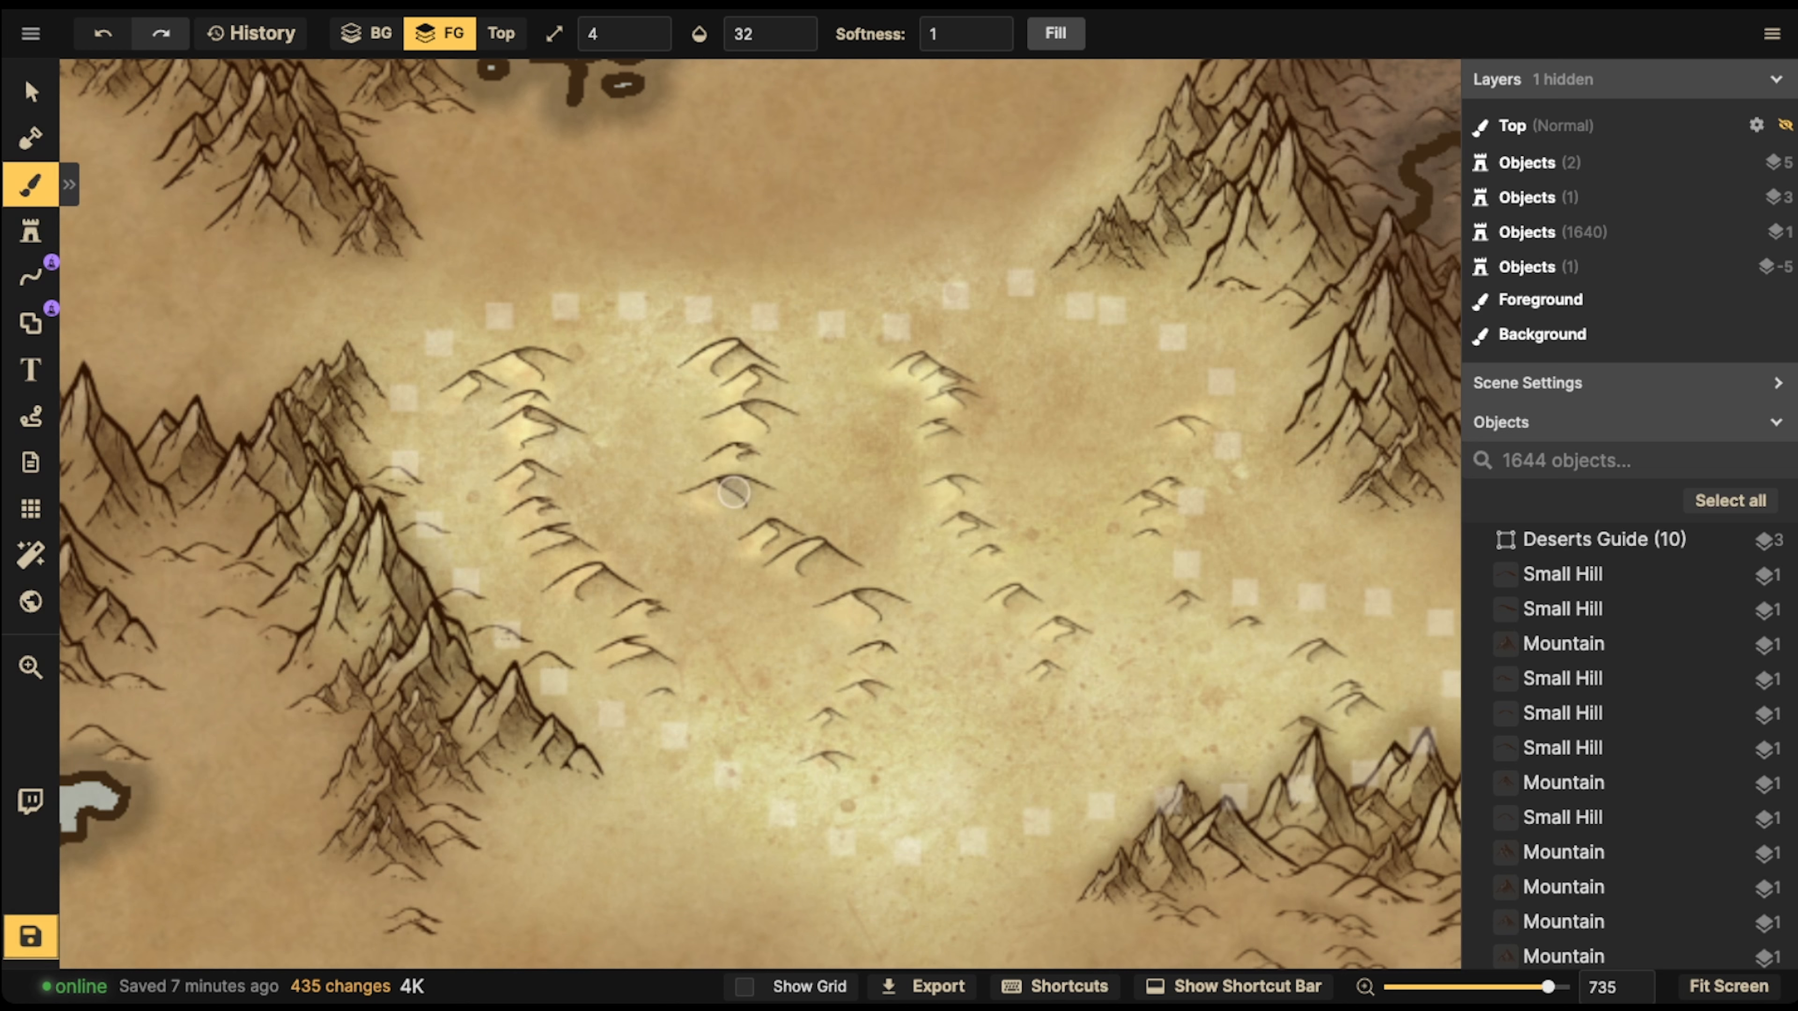
mouse_move(492, 369)
mouse_down()
mouse_move(511, 409)
mouse_move(531, 398)
mouse_move(529, 492)
mouse_up()
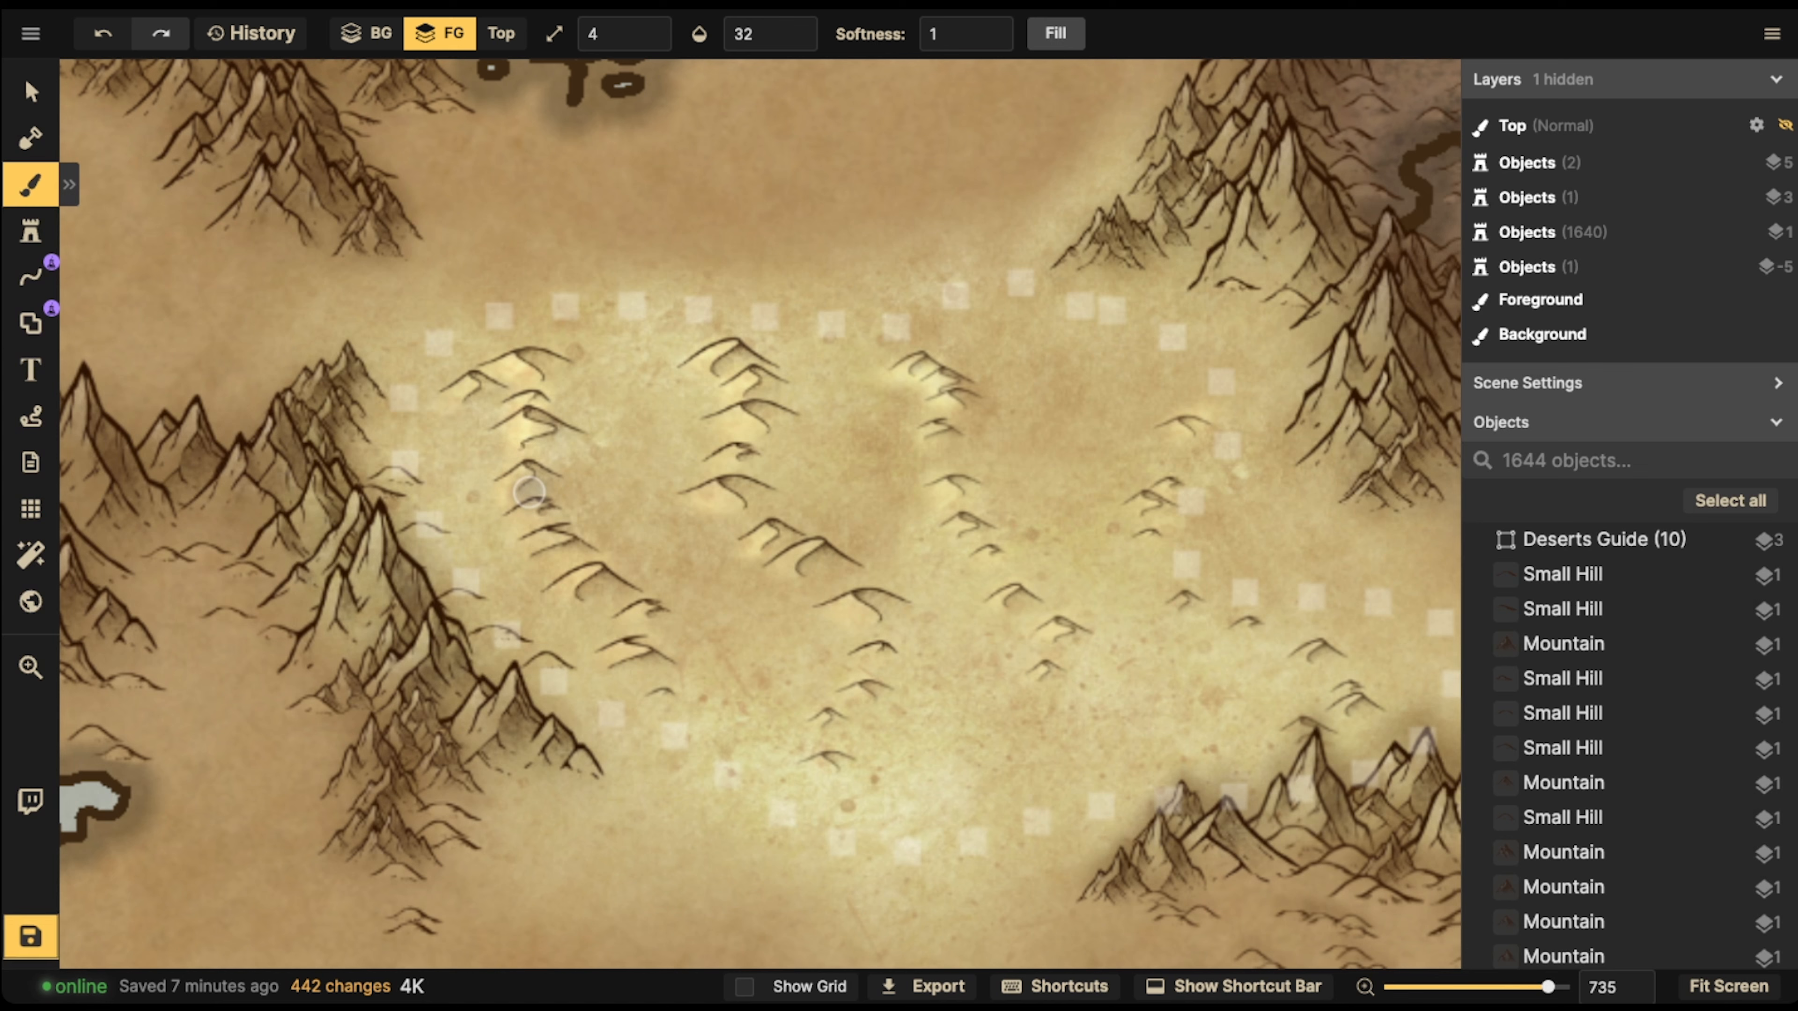
Lower the brightness of the brush's stained parchment texture to 59 for a shadow tone
click(31, 185)
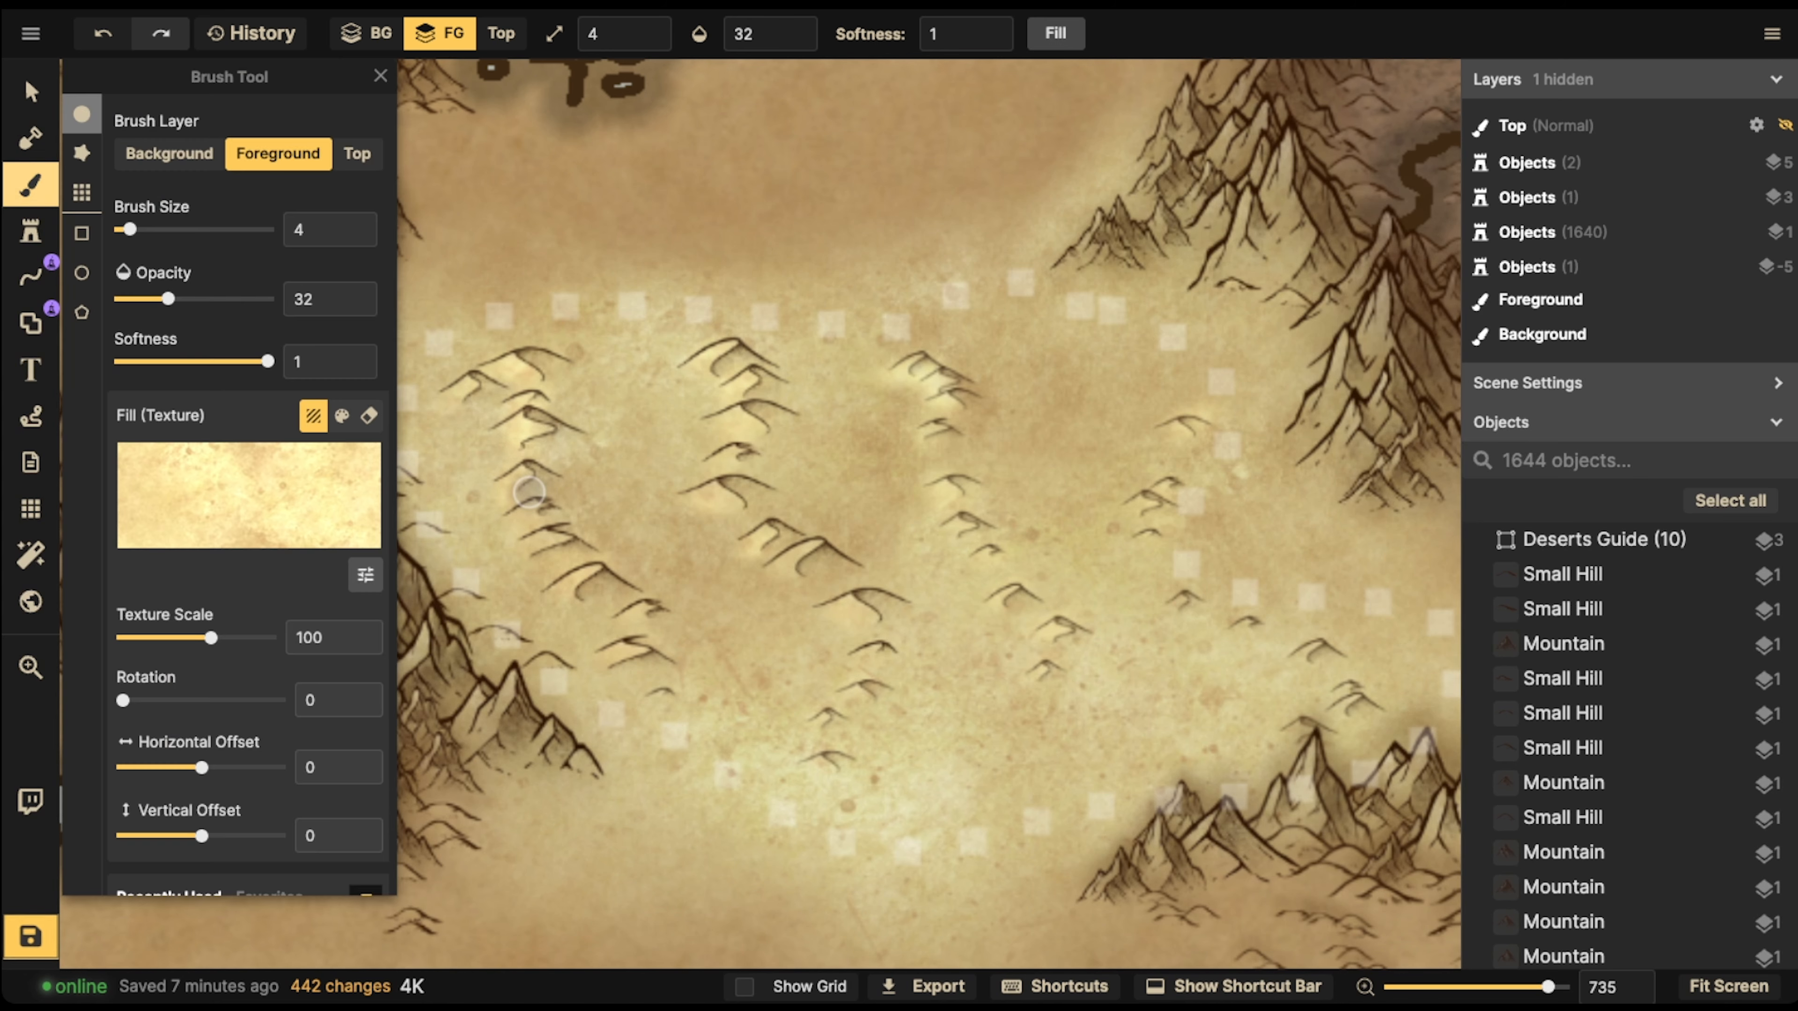
scroll(248, 496, down, 3)
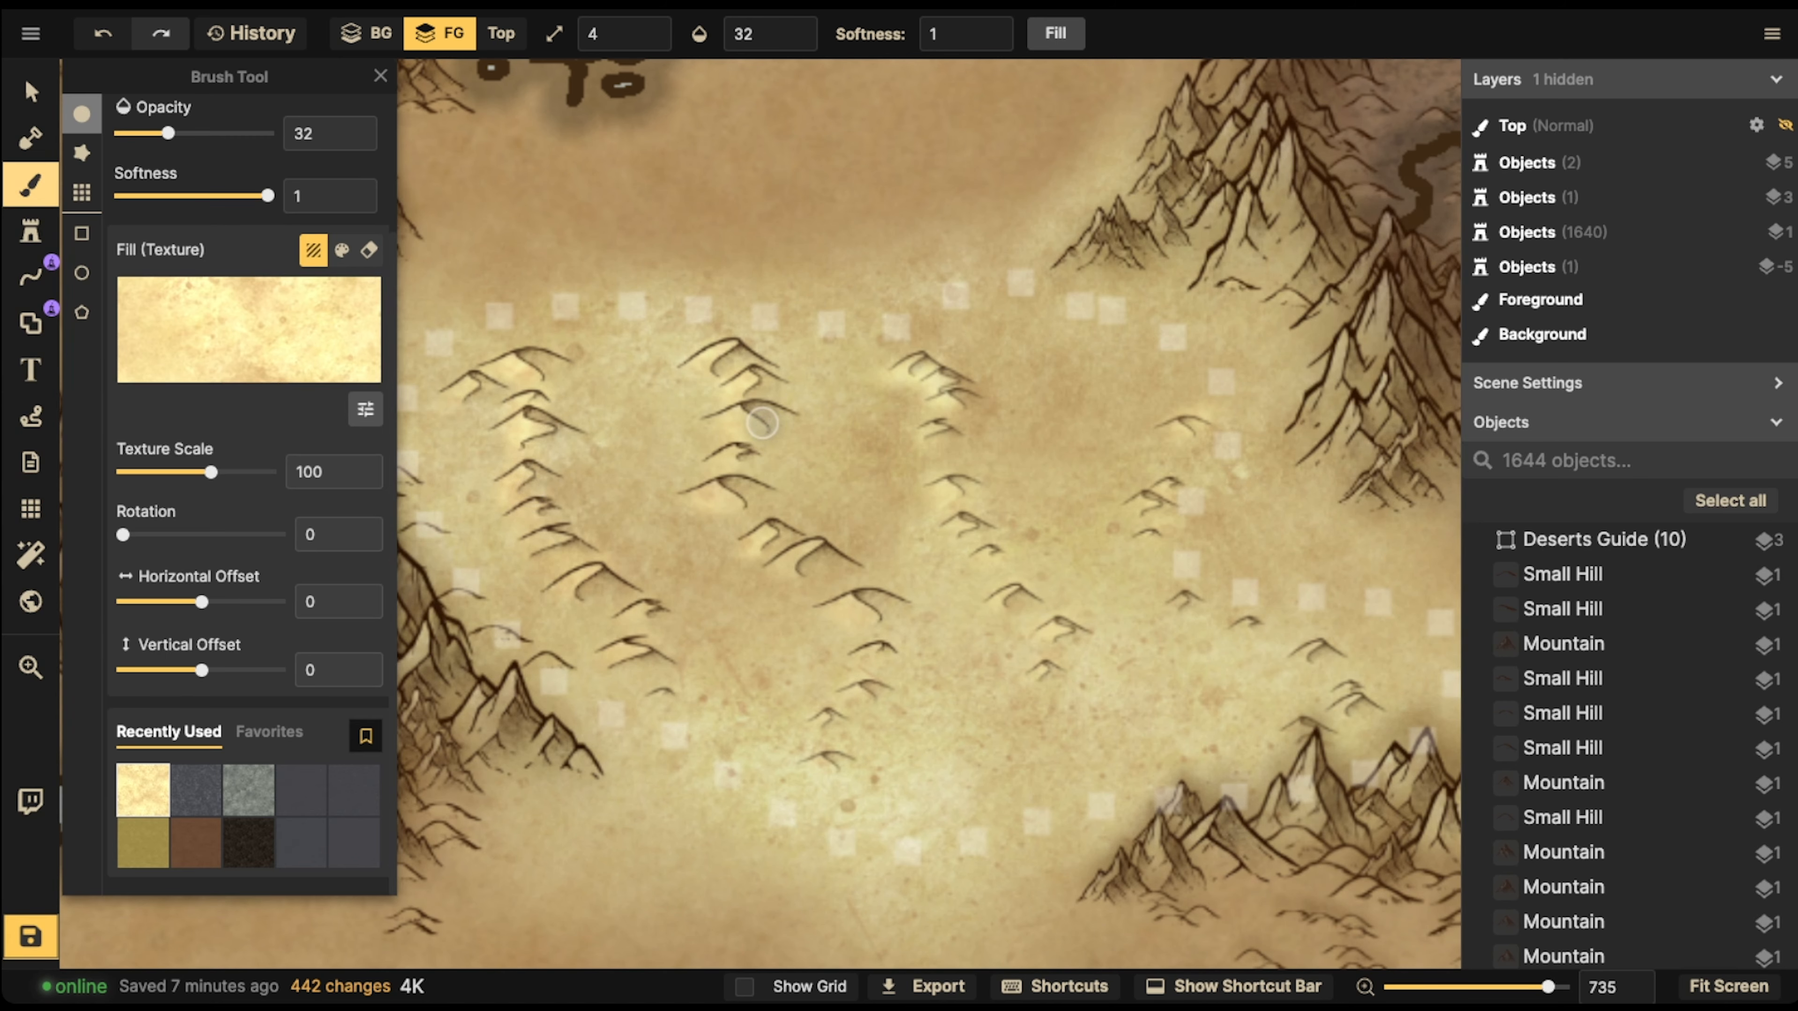
click(365, 409)
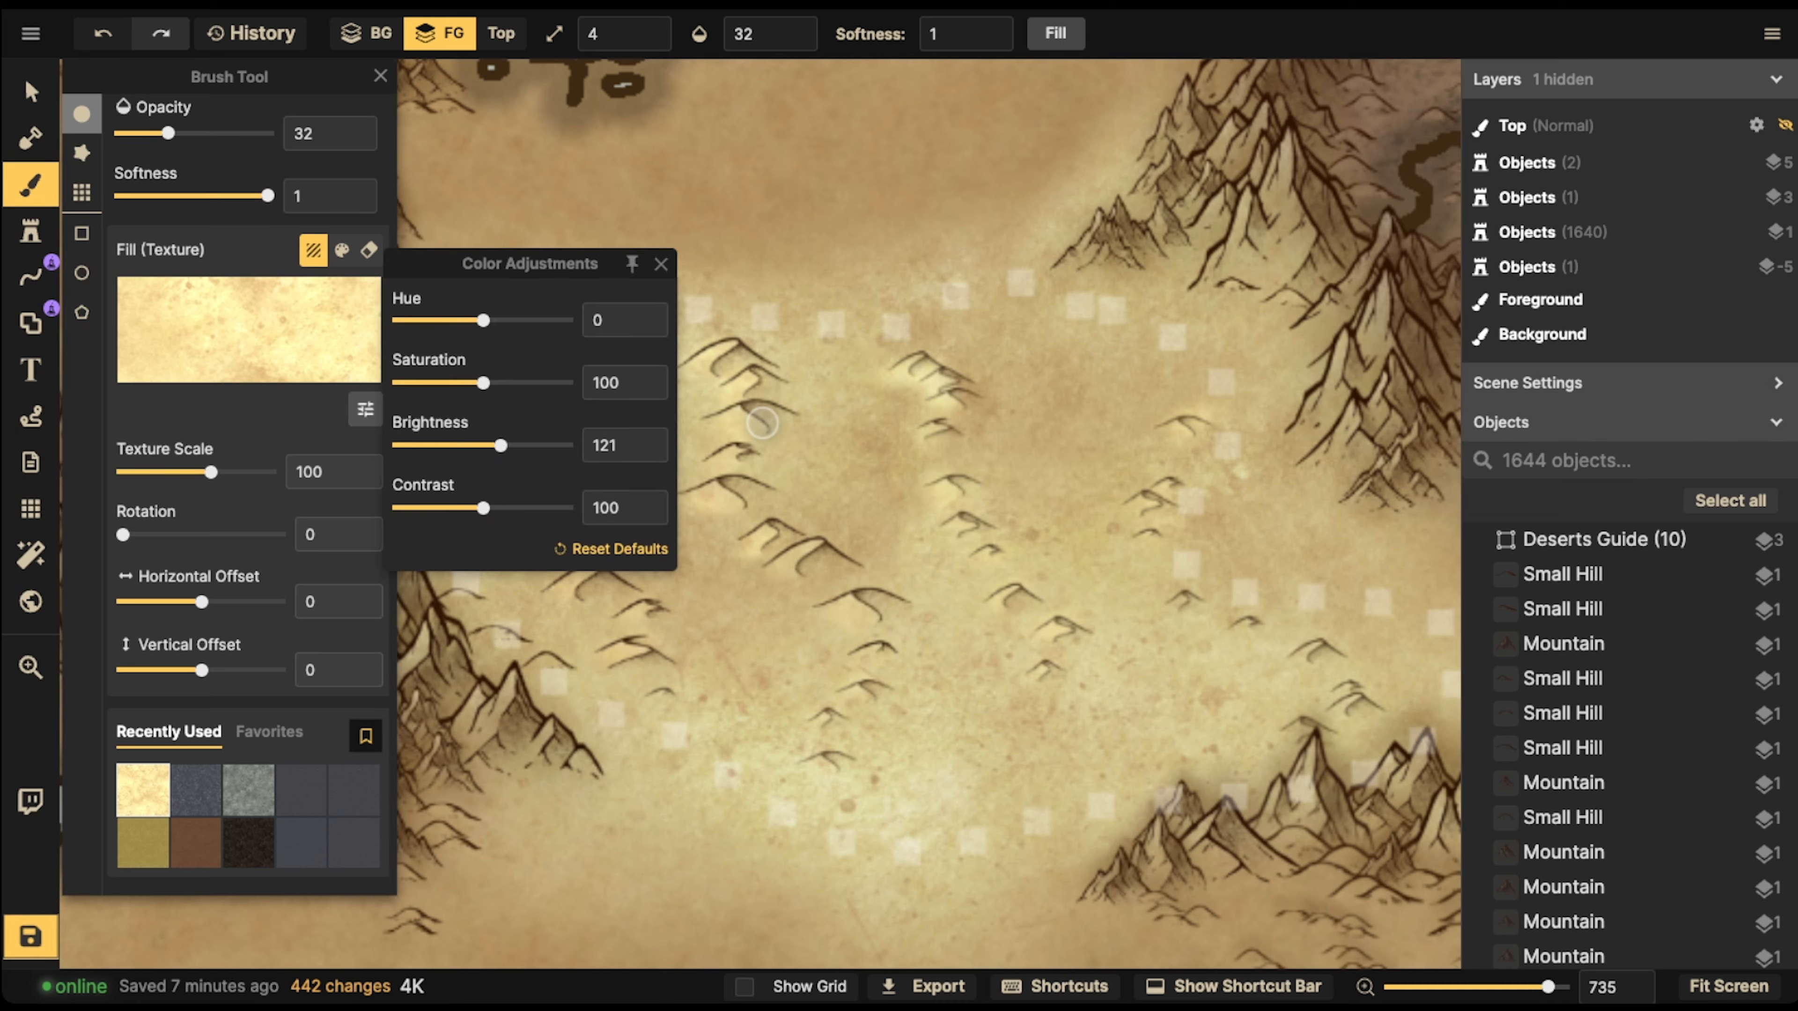
drag(501, 445, 447, 445)
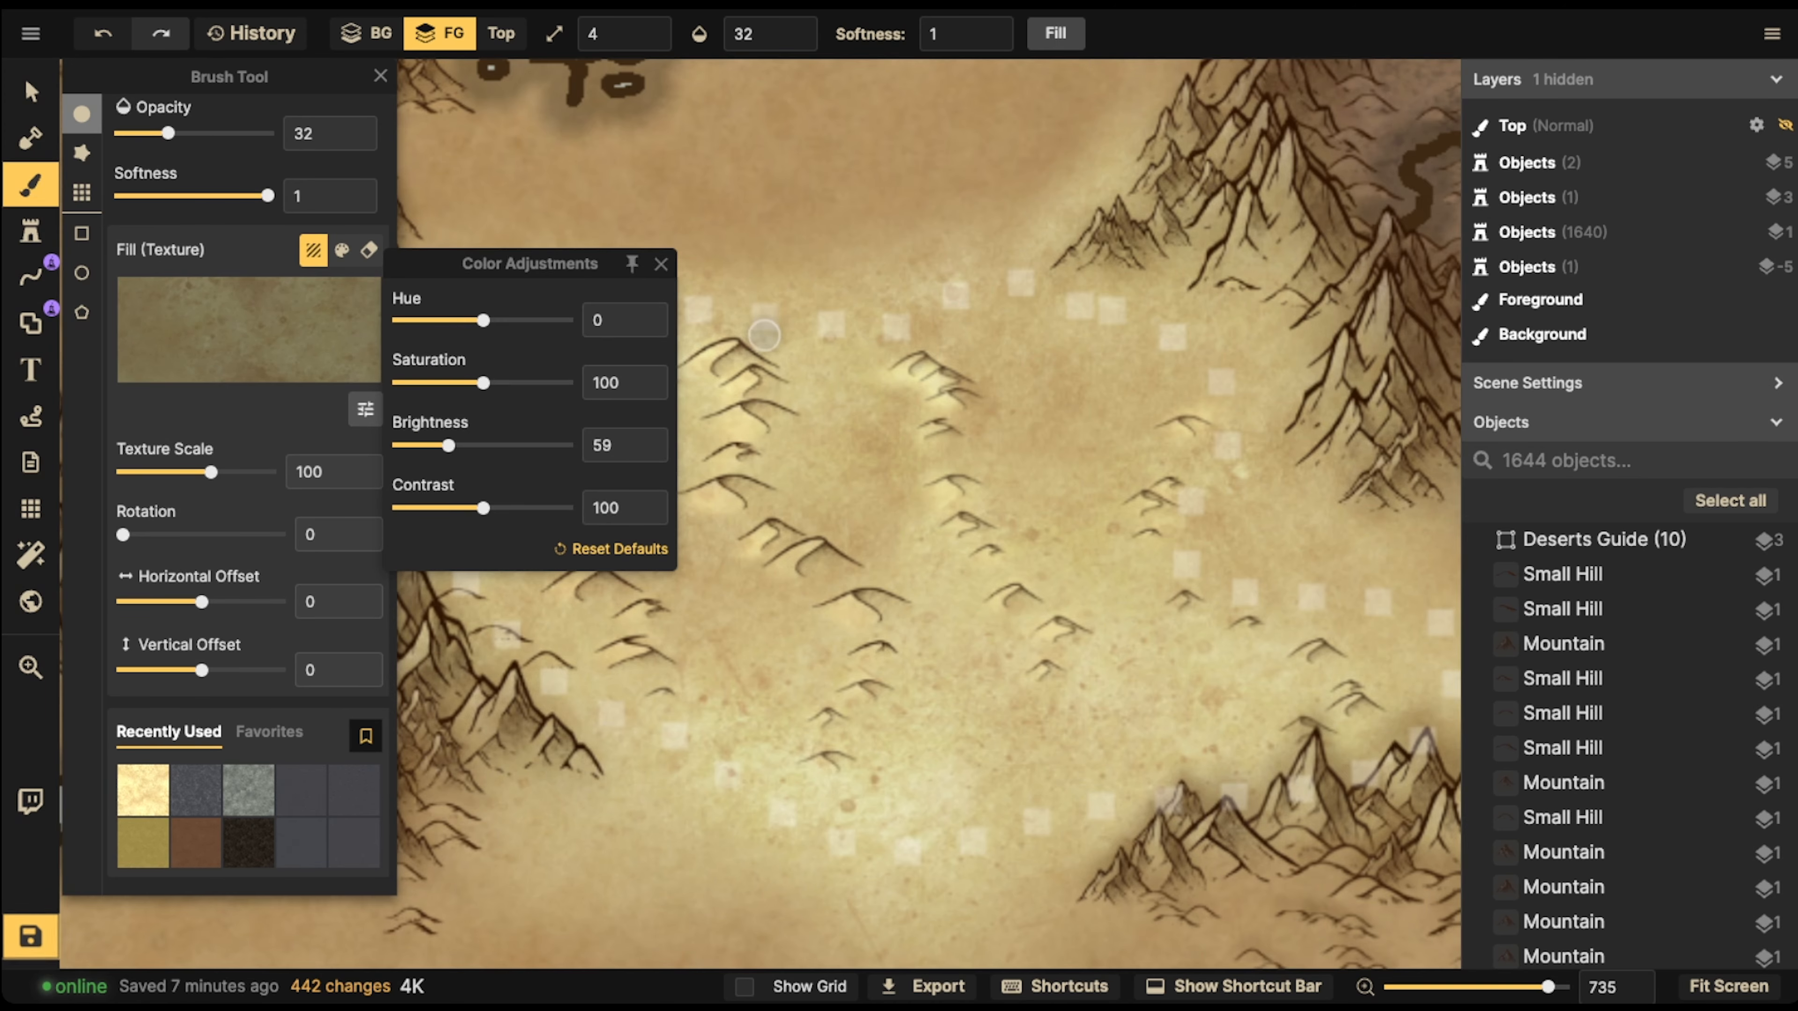
Brush dark shadows along the right-hand slopes of the dunes across the yellow desert
mouse_move(754, 356)
mouse_down()
mouse_move(814, 381)
mouse_move(829, 361)
mouse_move(803, 381)
mouse_move(825, 407)
mouse_move(772, 433)
mouse_move(781, 456)
mouse_move(747, 477)
mouse_up()
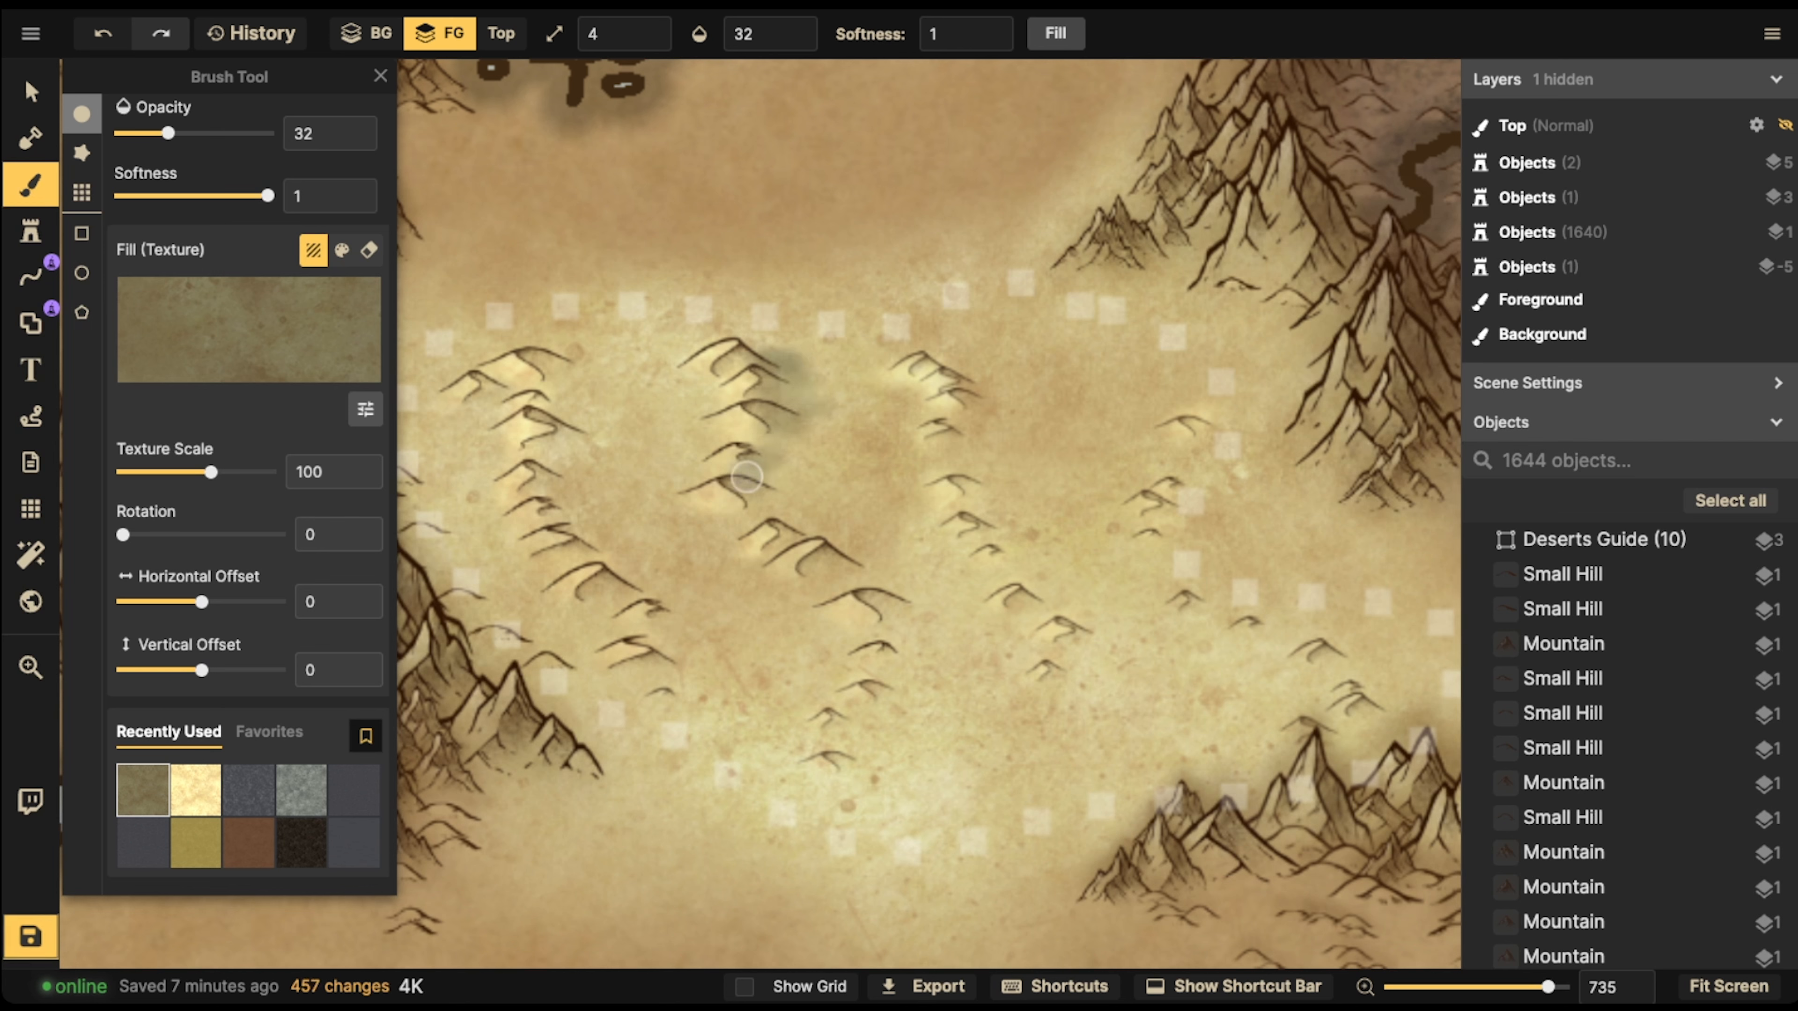
drag(566, 379, 551, 364)
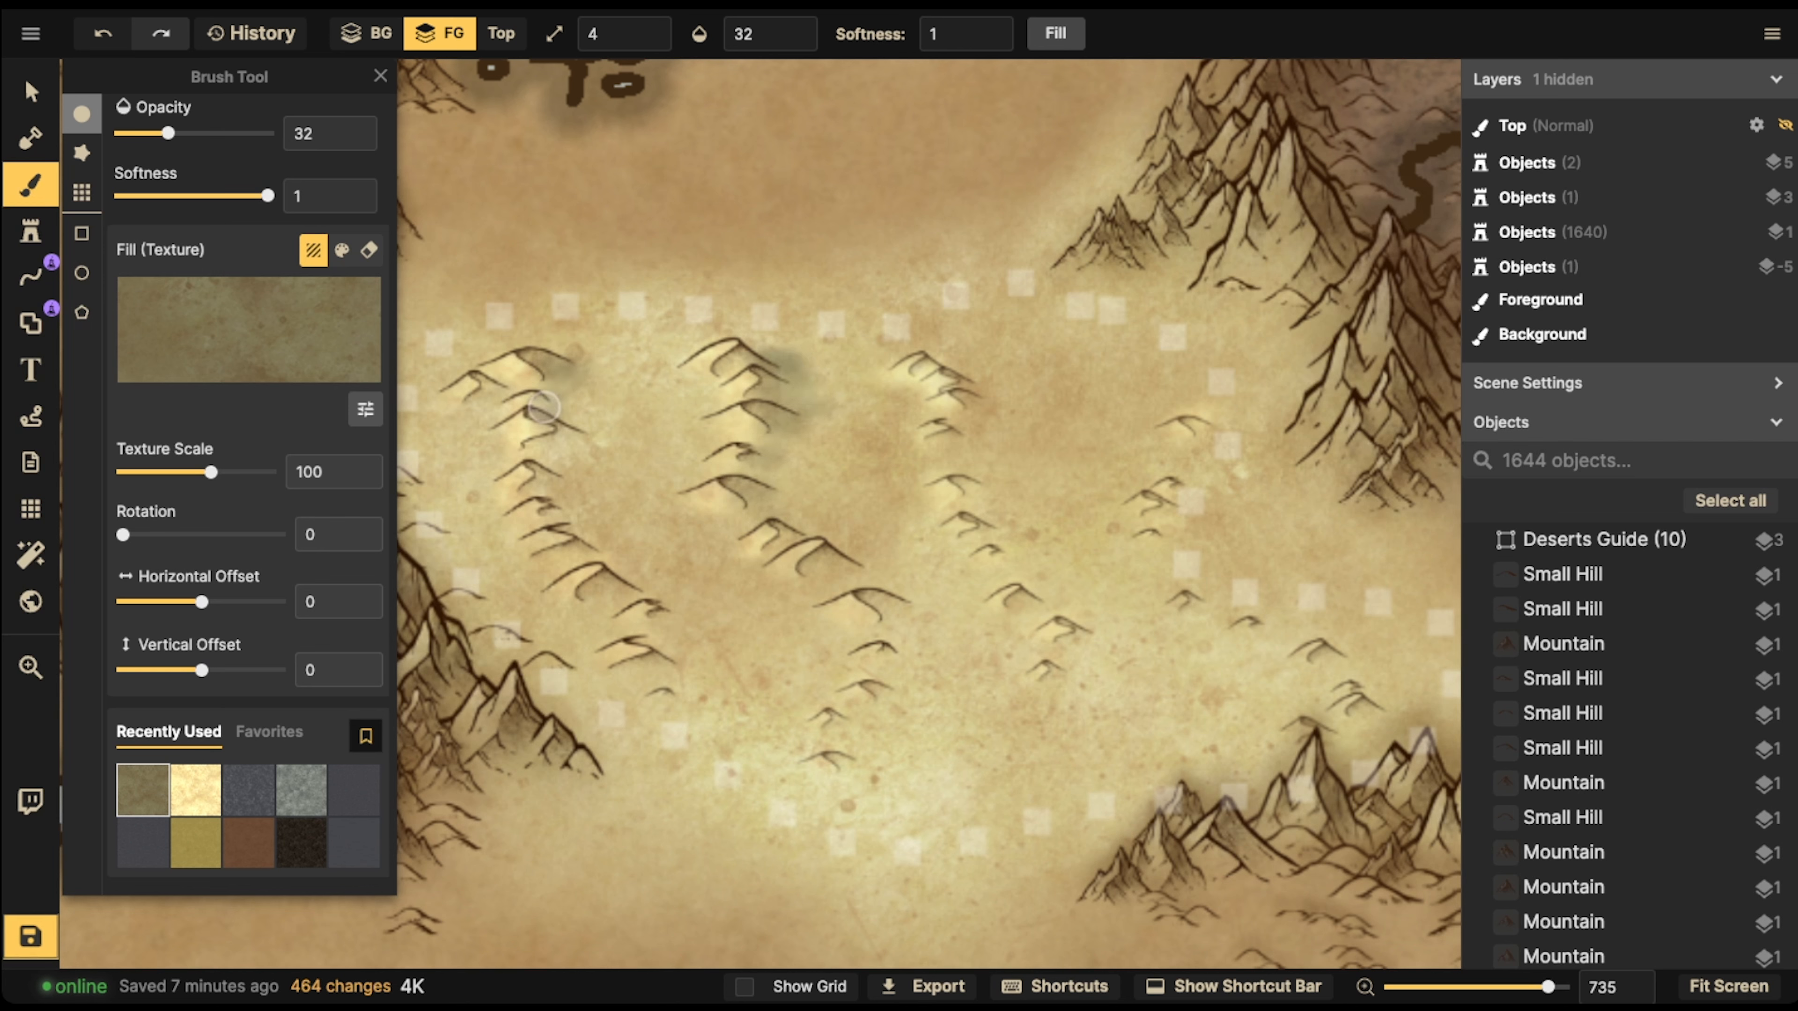
drag(543, 472, 567, 525)
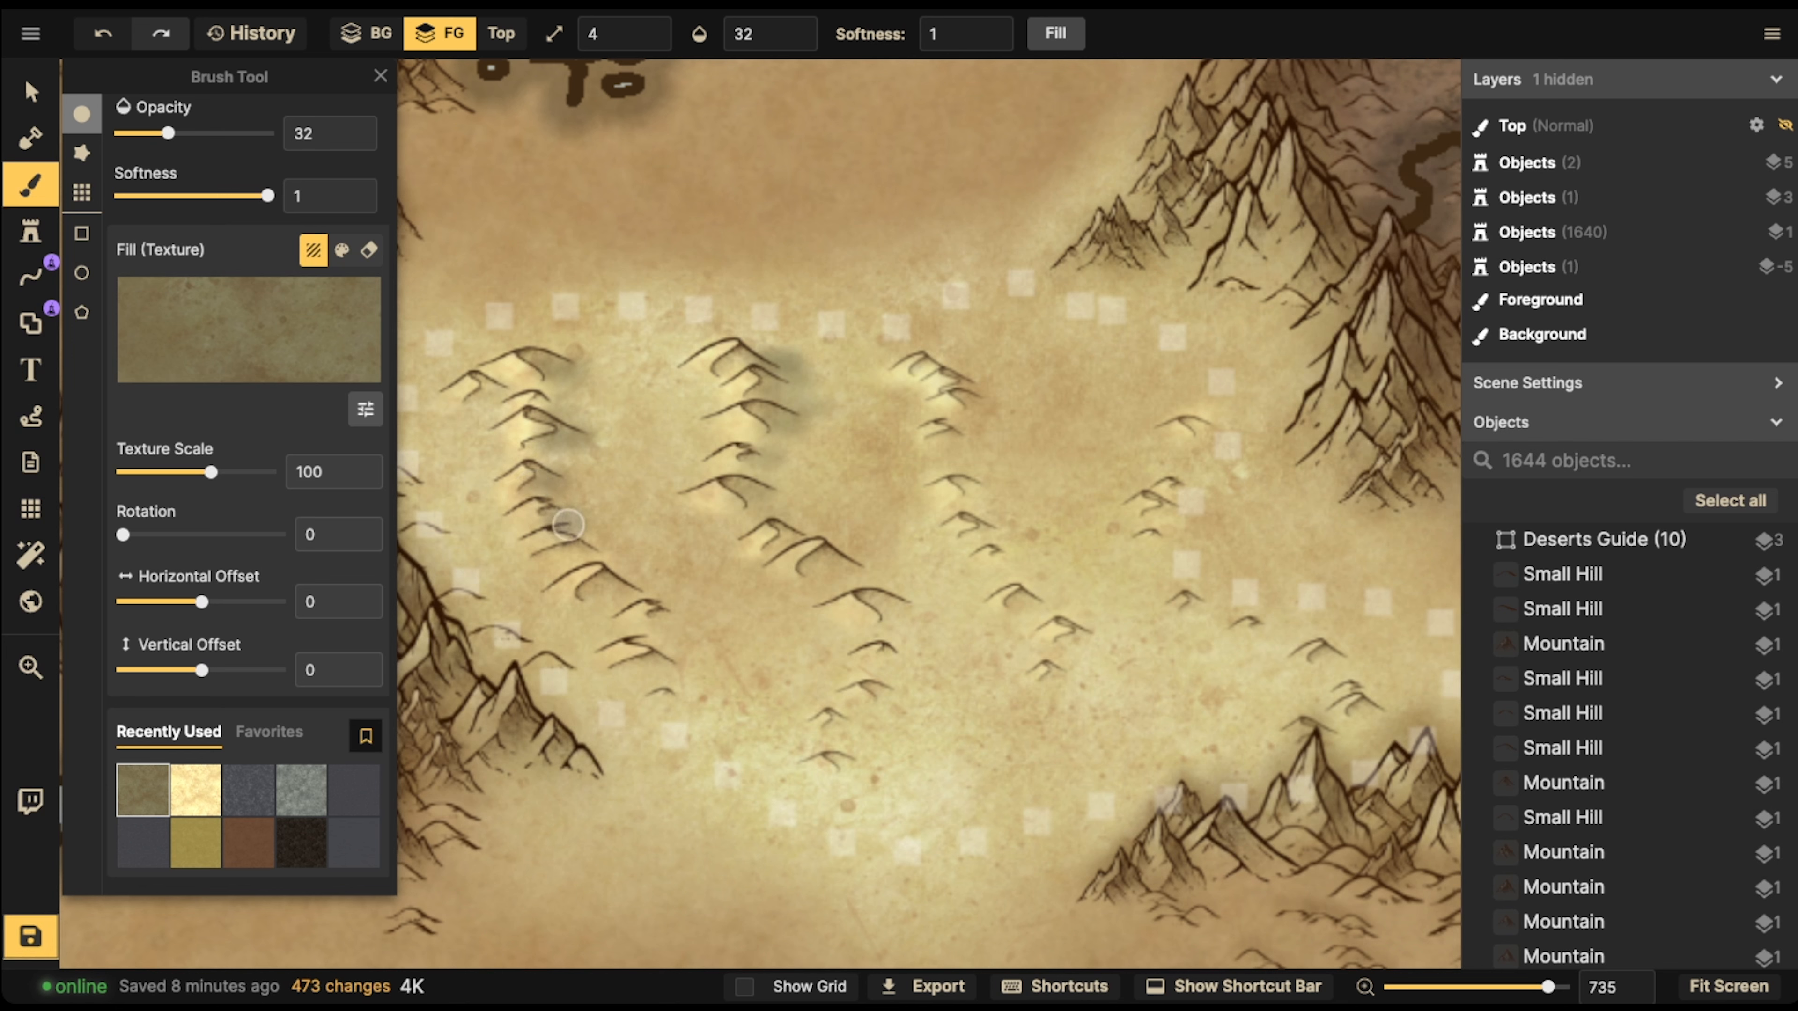
drag(646, 572, 642, 652)
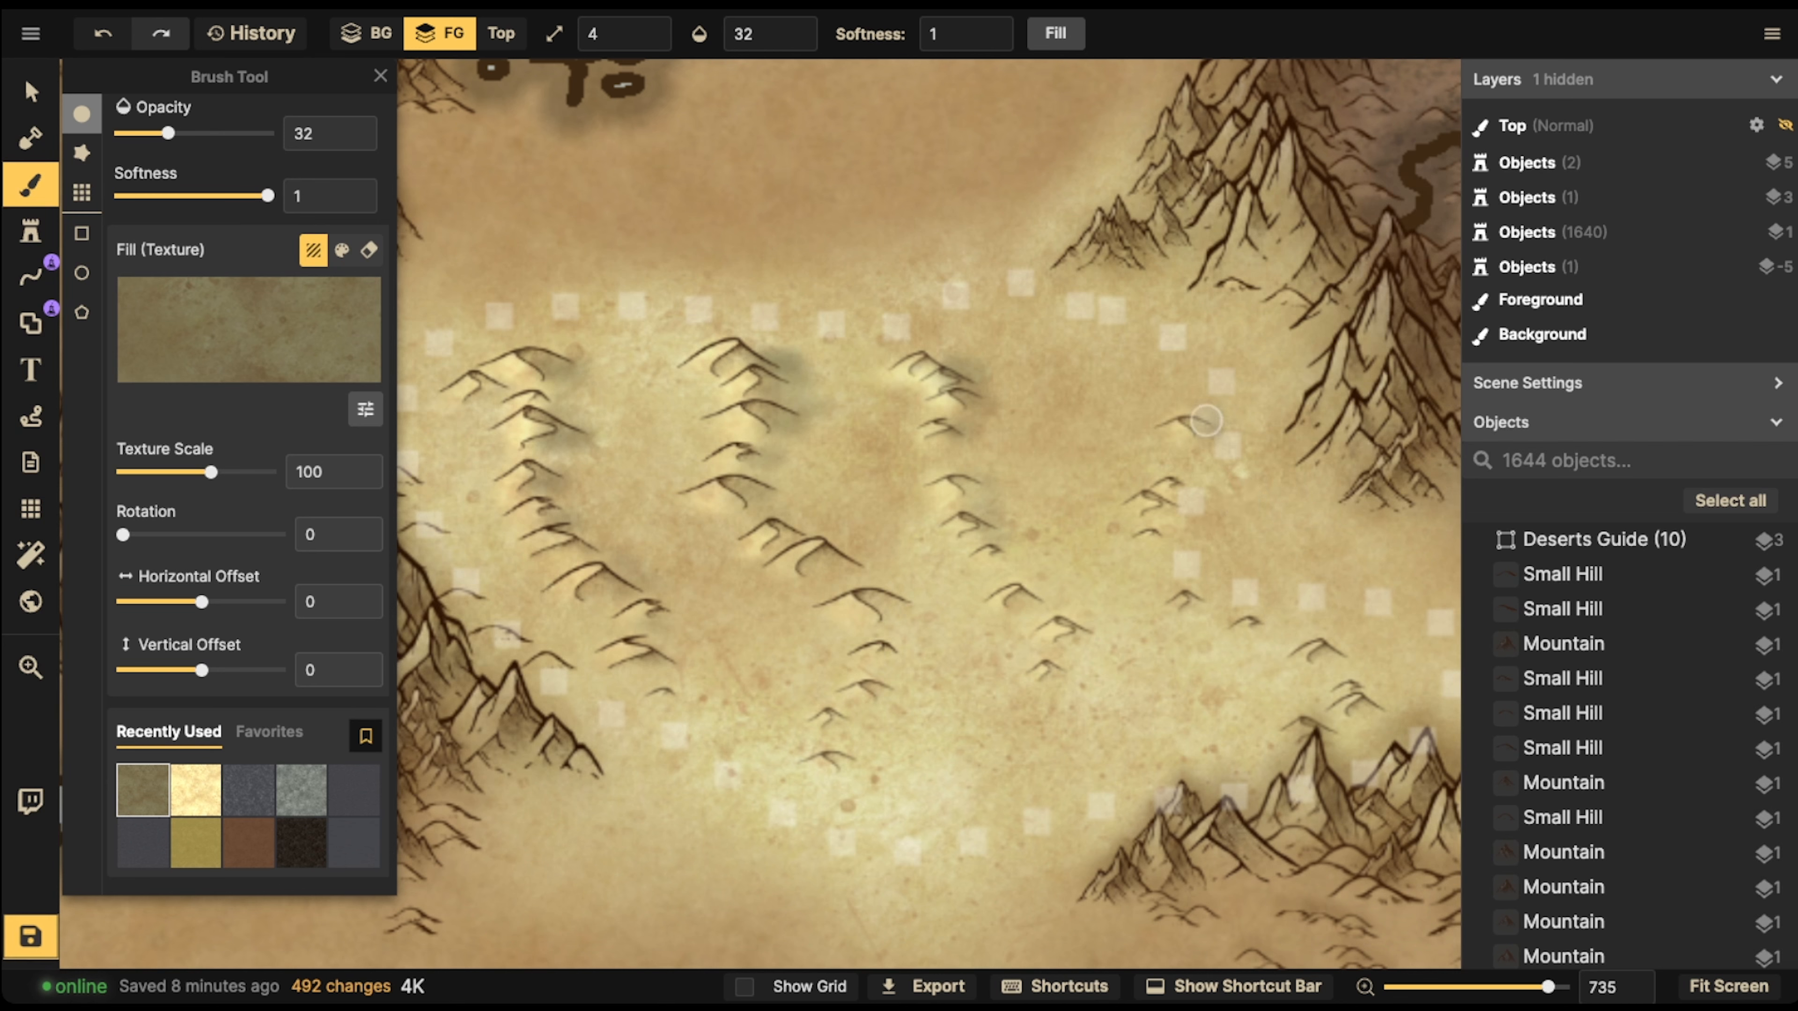
drag(1164, 514, 1167, 536)
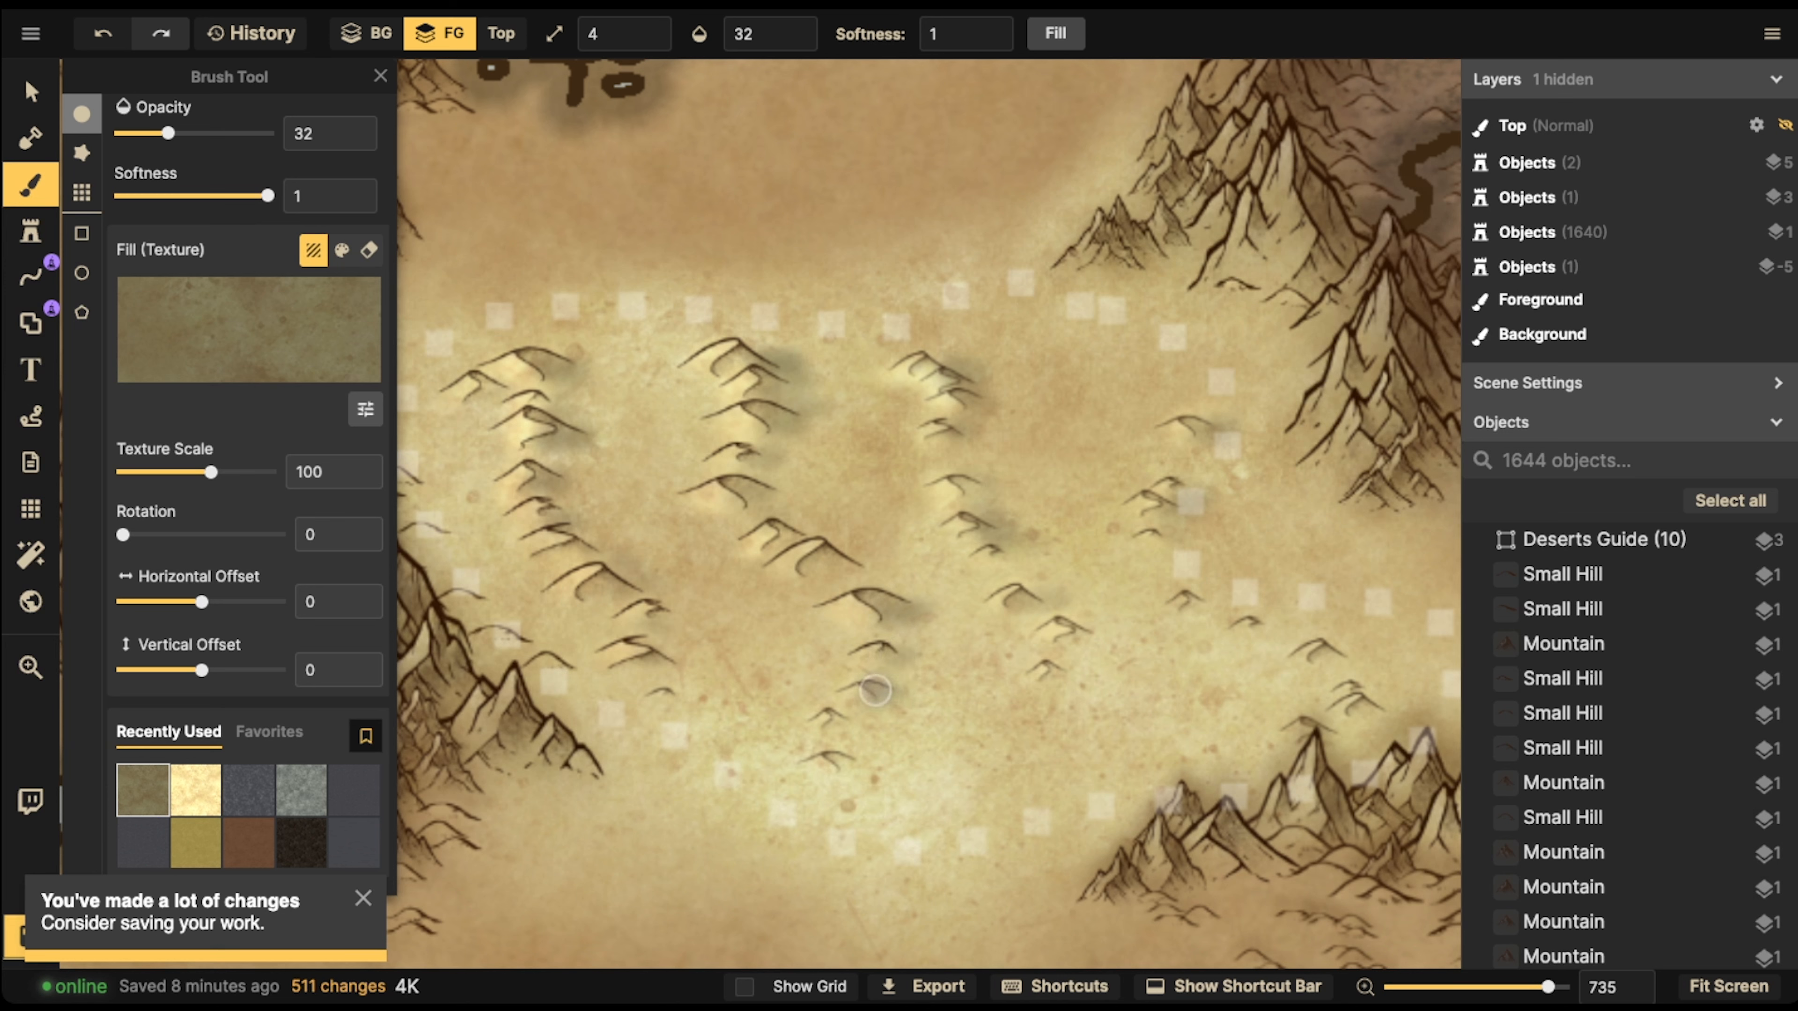
drag(857, 722, 858, 755)
drag(1061, 608, 1050, 609)
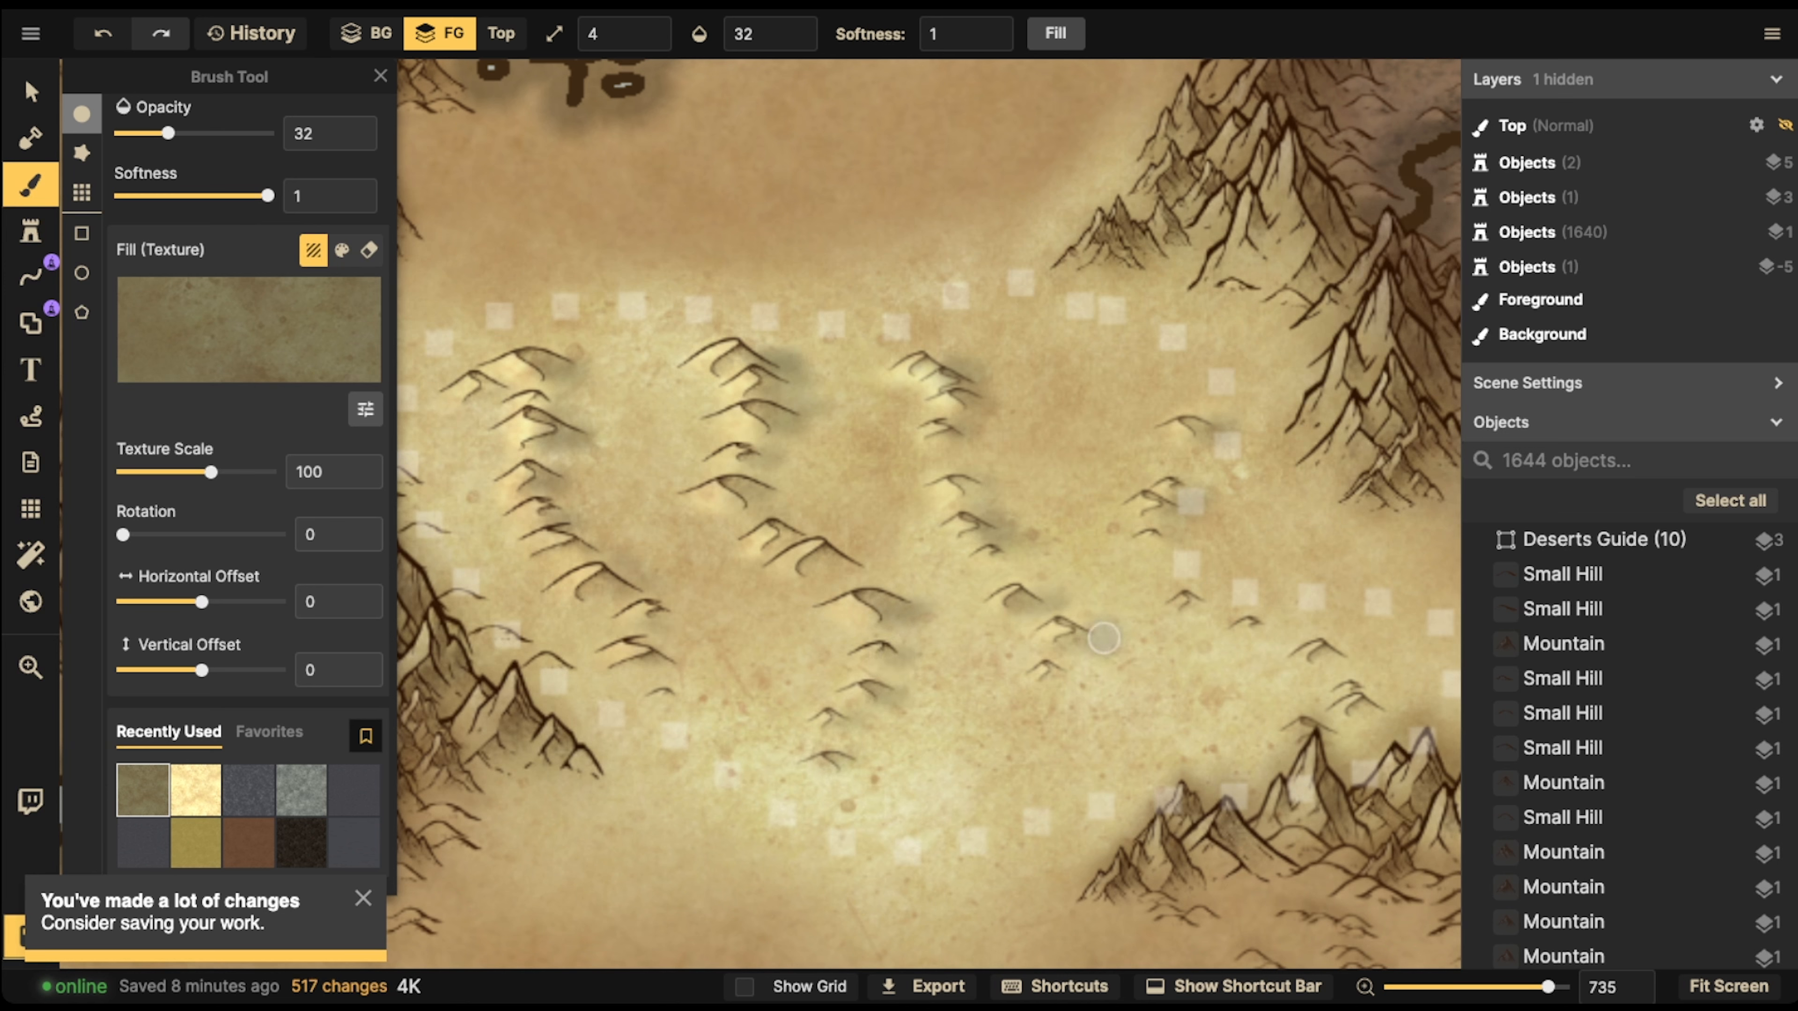
drag(1050, 672, 1058, 676)
mouse_move(1189, 606)
mouse_down()
mouse_move(1341, 664)
mouse_move(1348, 715)
mouse_up()
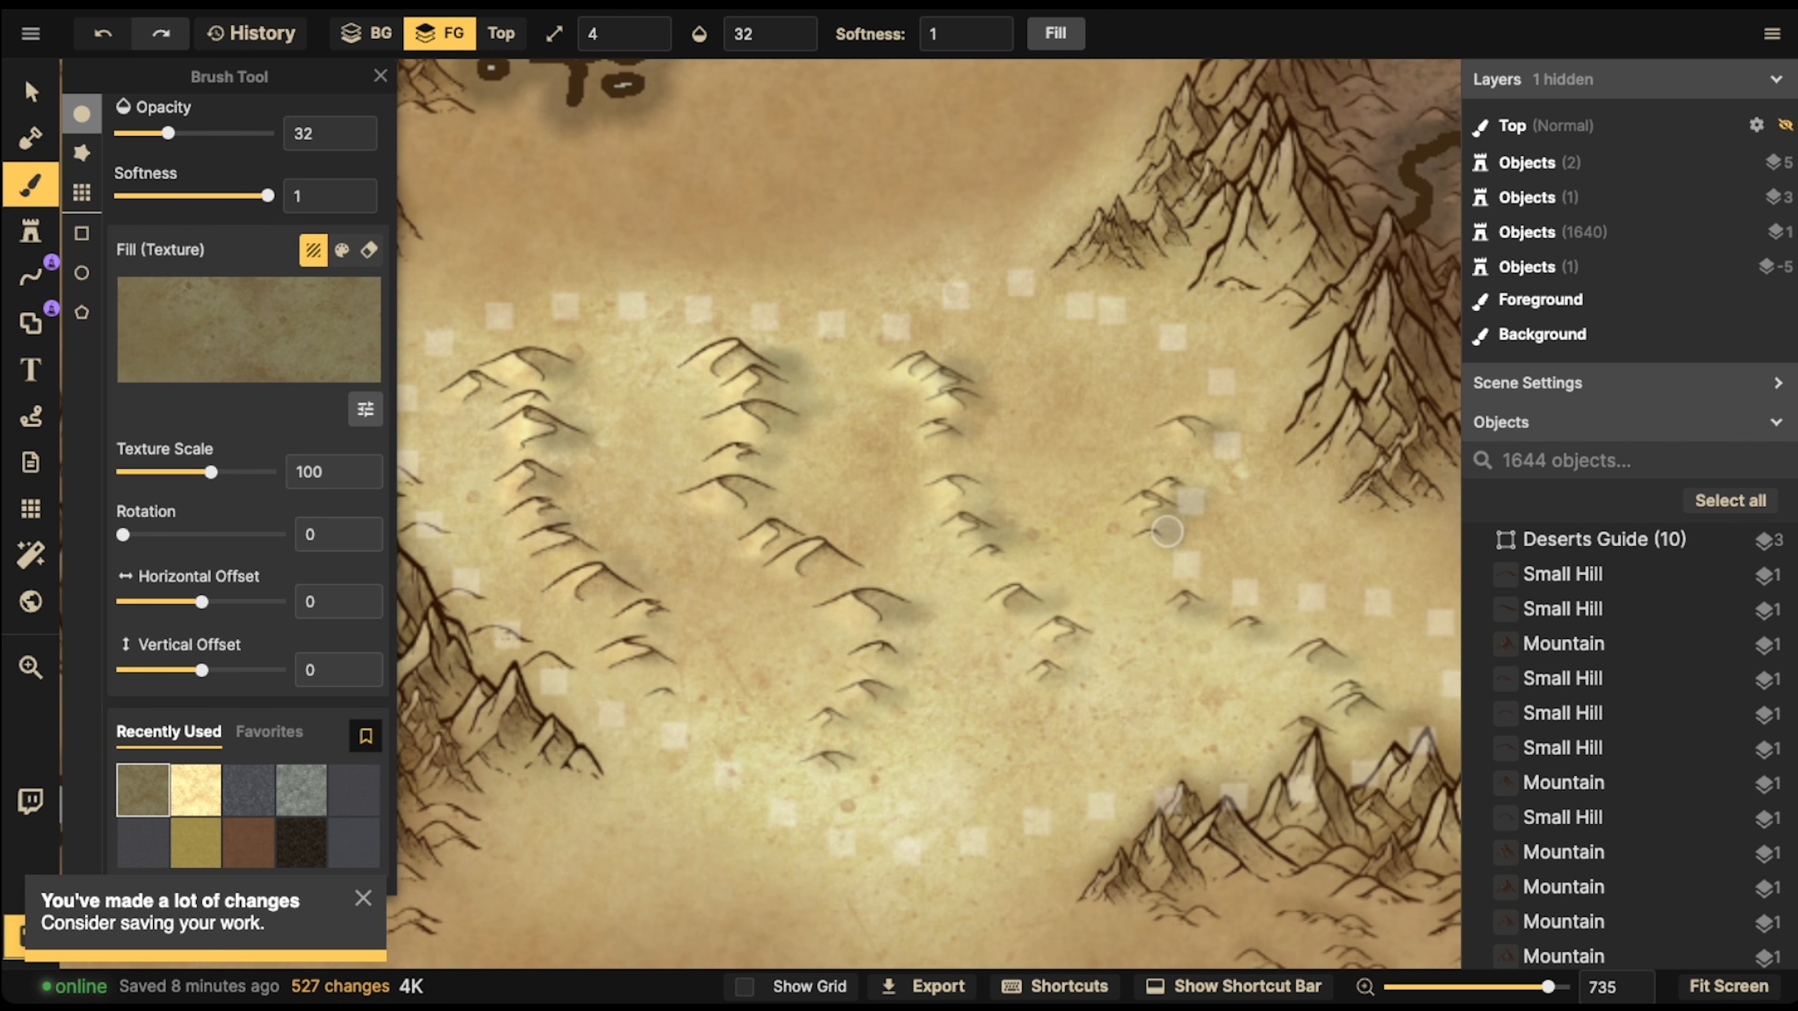
drag(1164, 525, 1150, 545)
drag(575, 630, 585, 624)
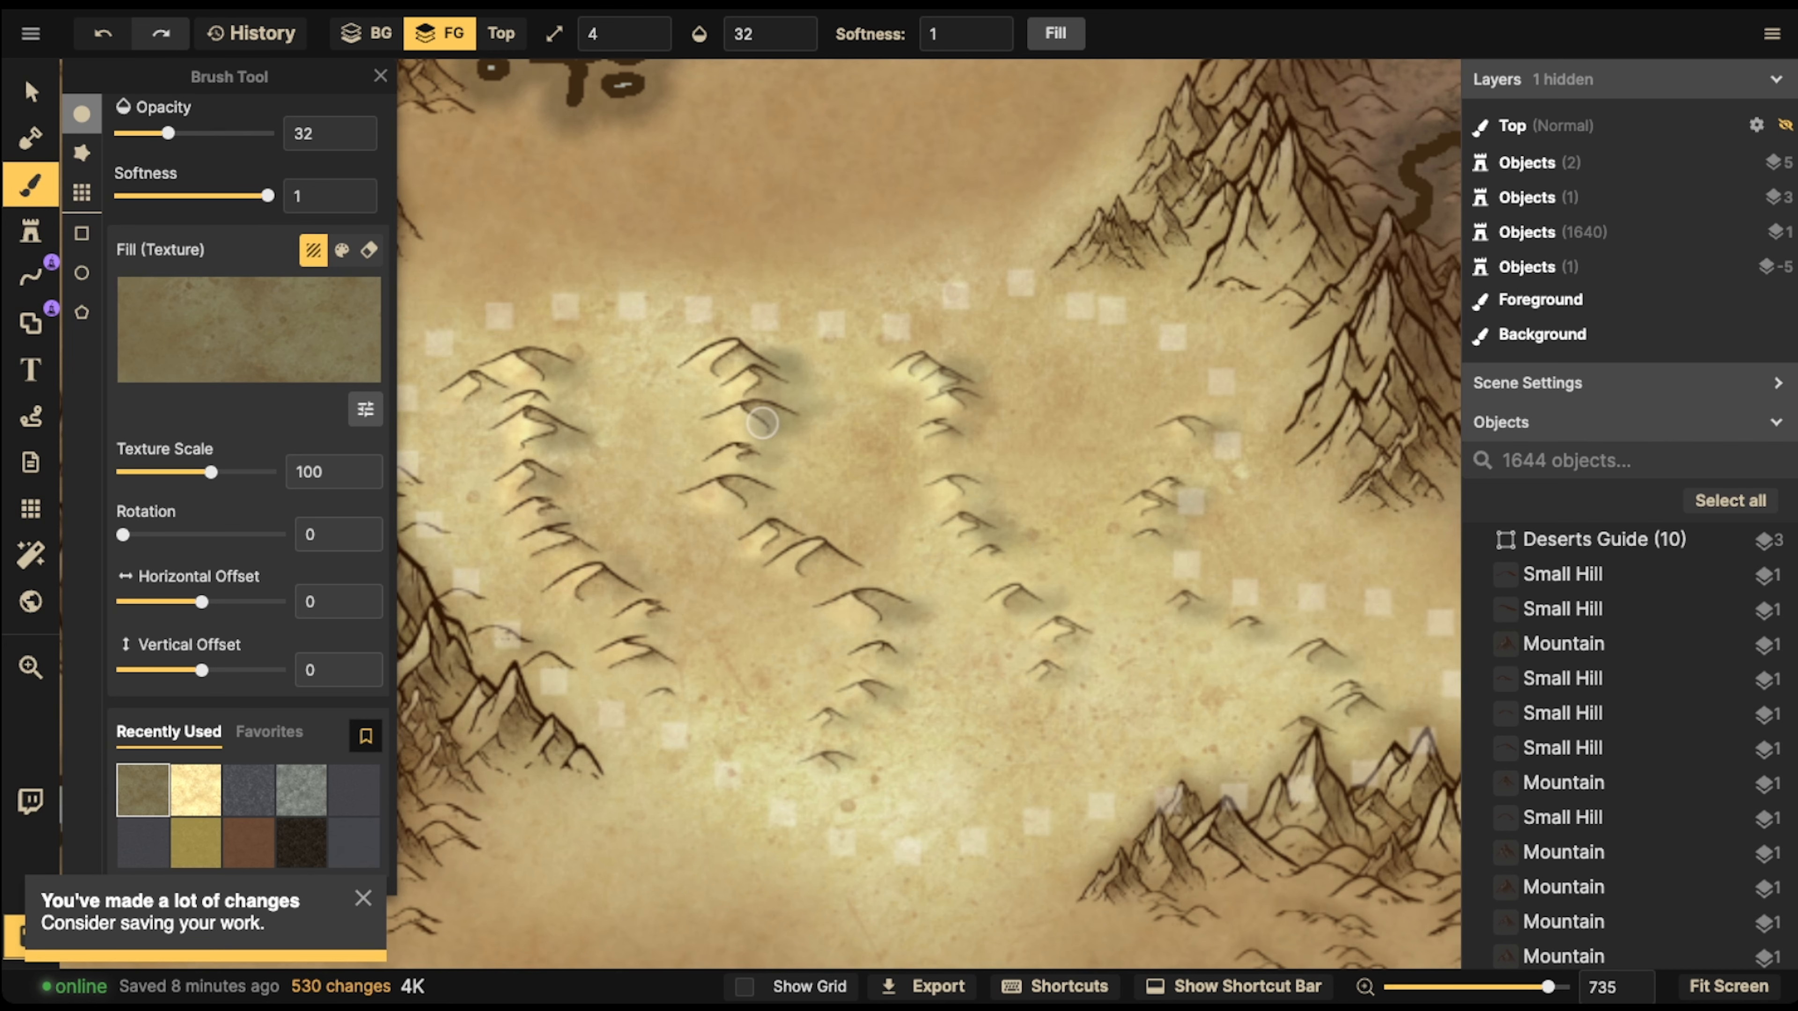
Return to selecting and examine the shaded dunes up close and against the rest of the continent
click(30, 91)
scroll(488, 539, down, 5)
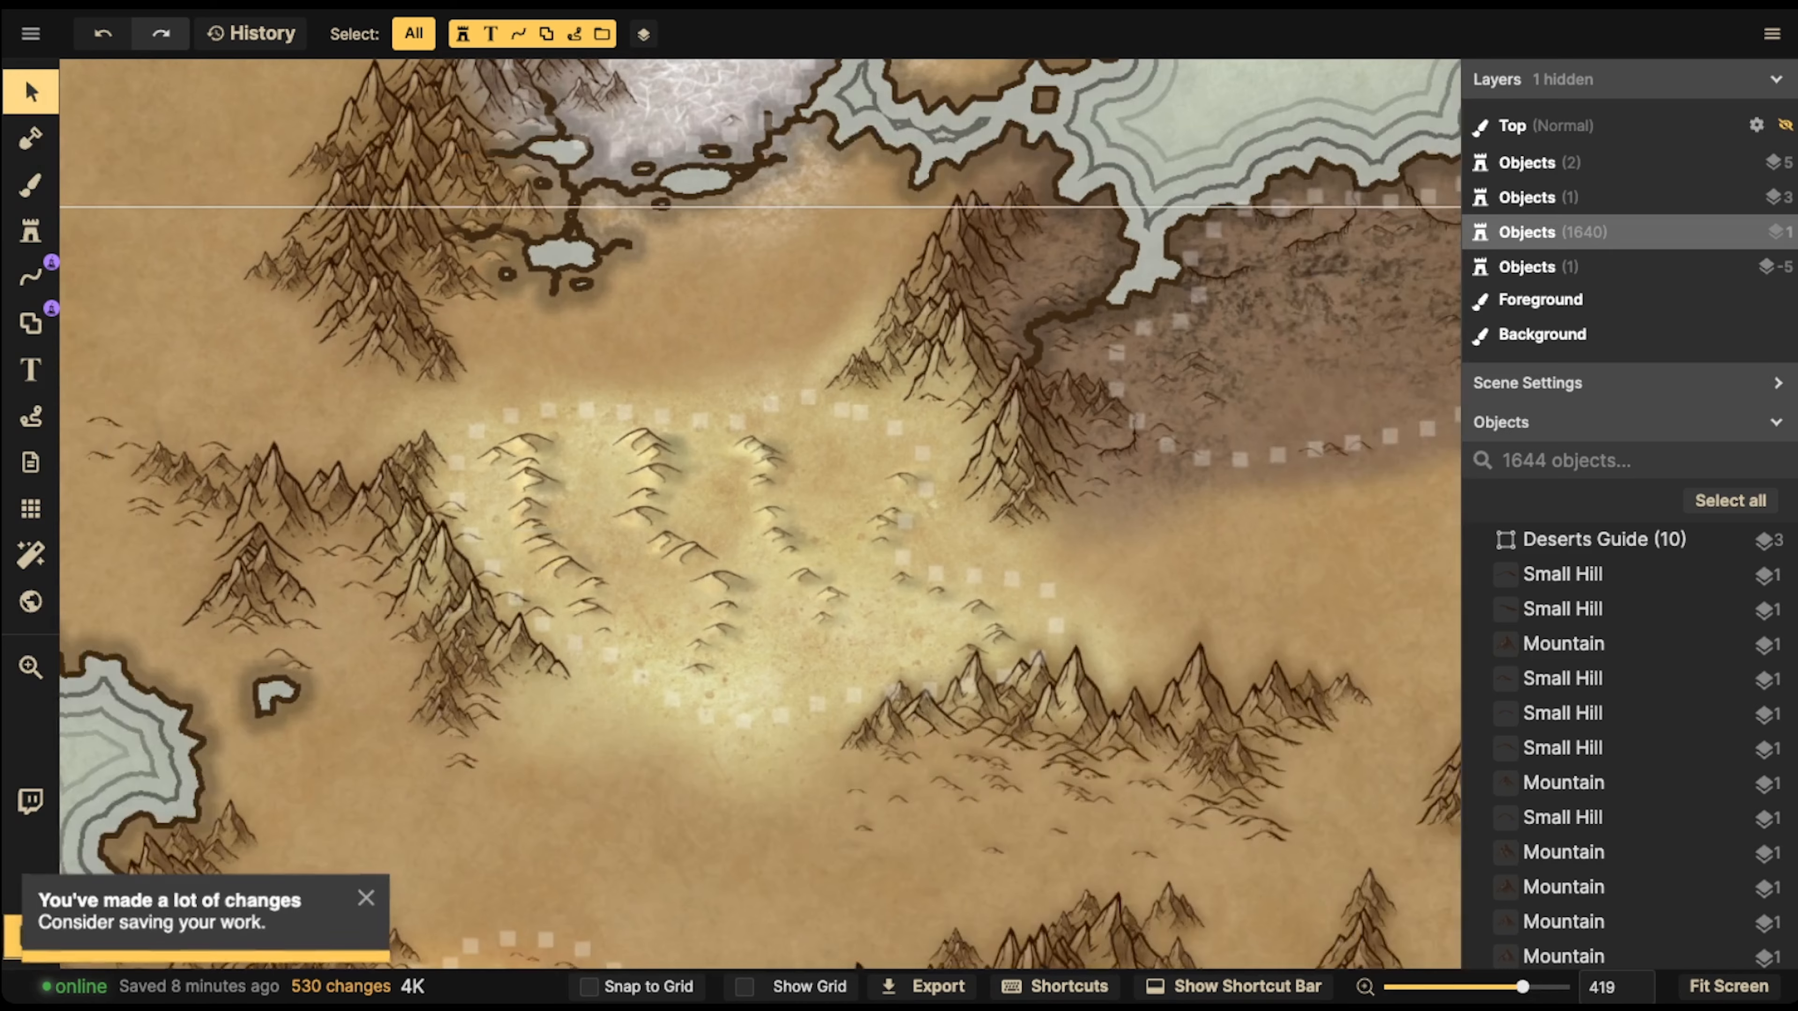
scroll(707, 440, down, 10)
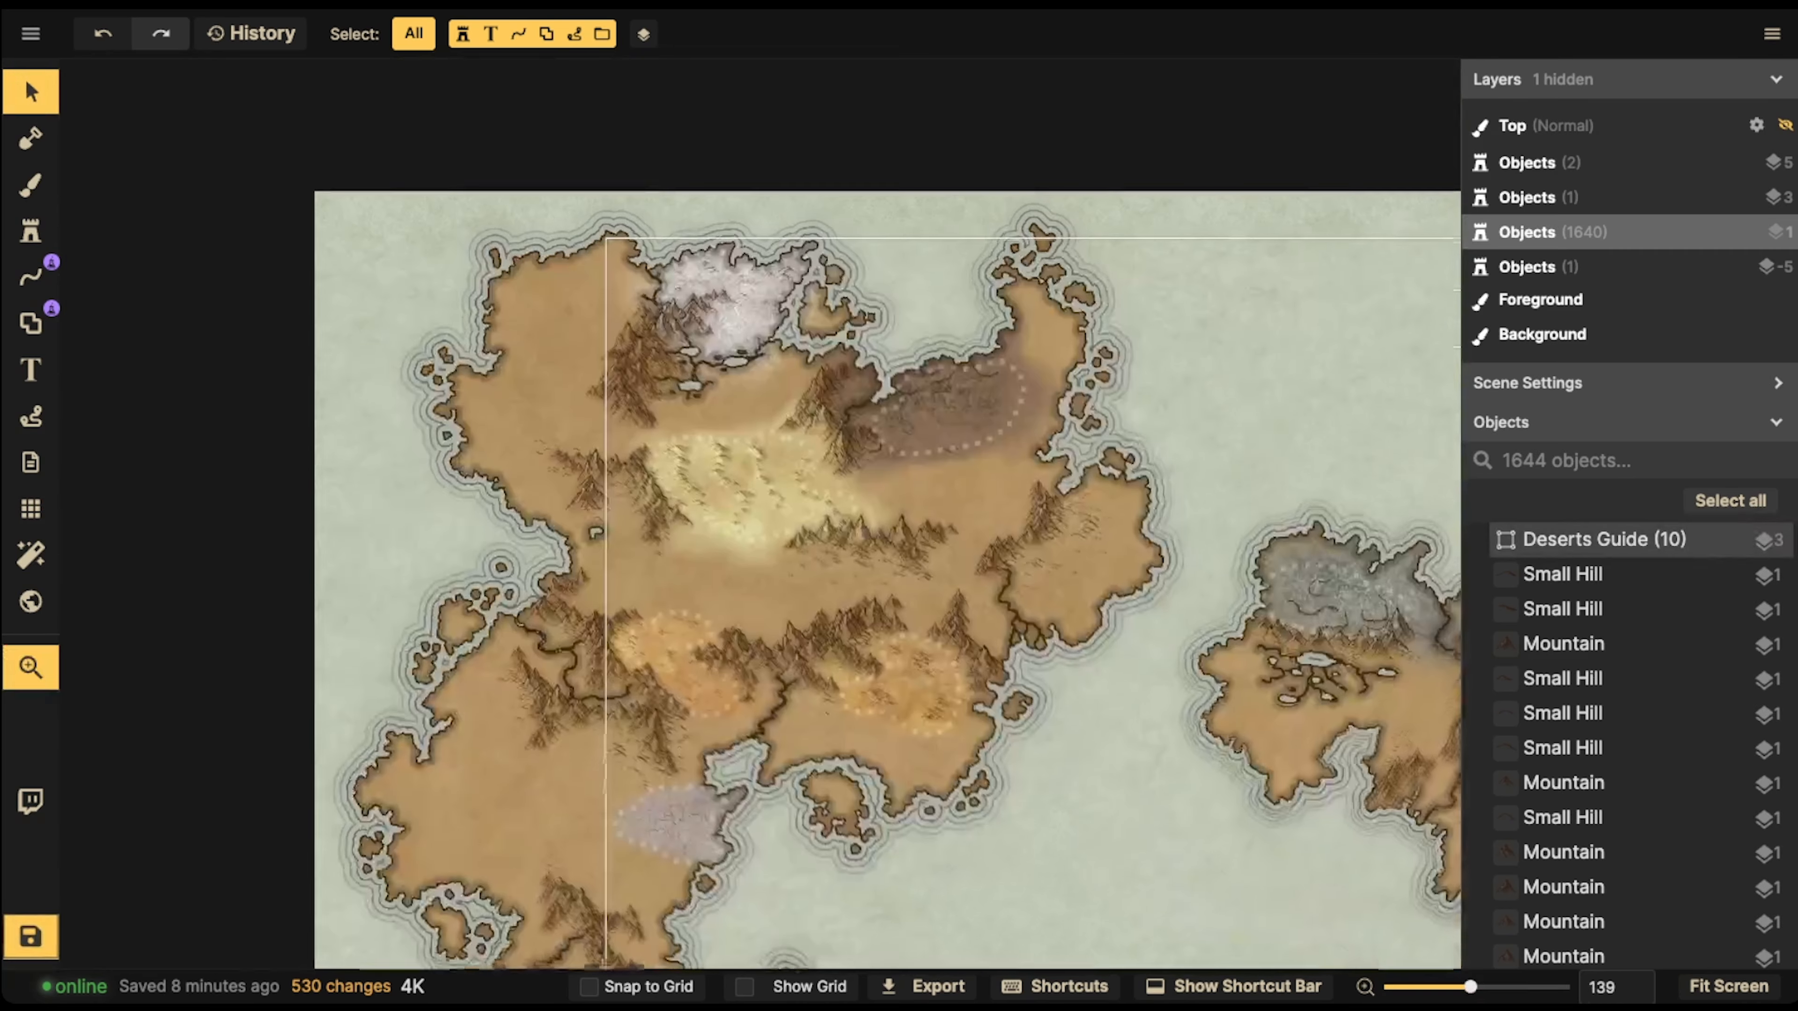
scroll(682, 400, up, 3)
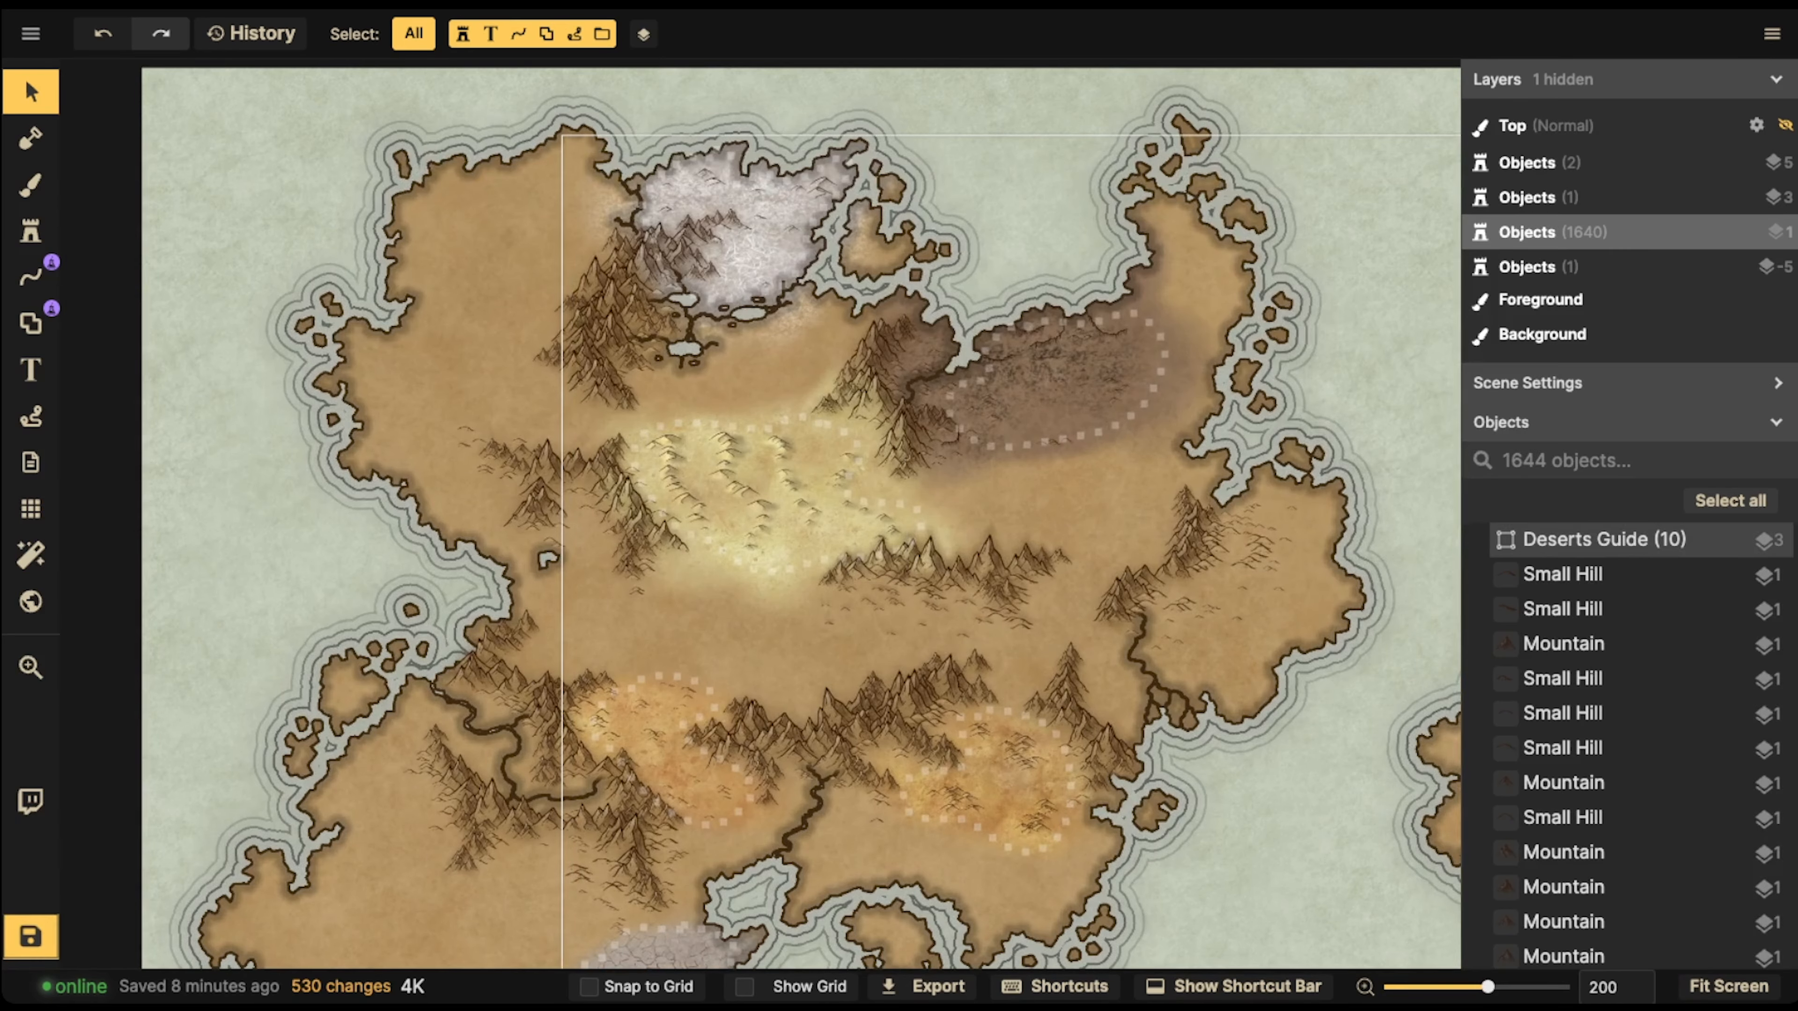
scroll(669, 733, up, 7)
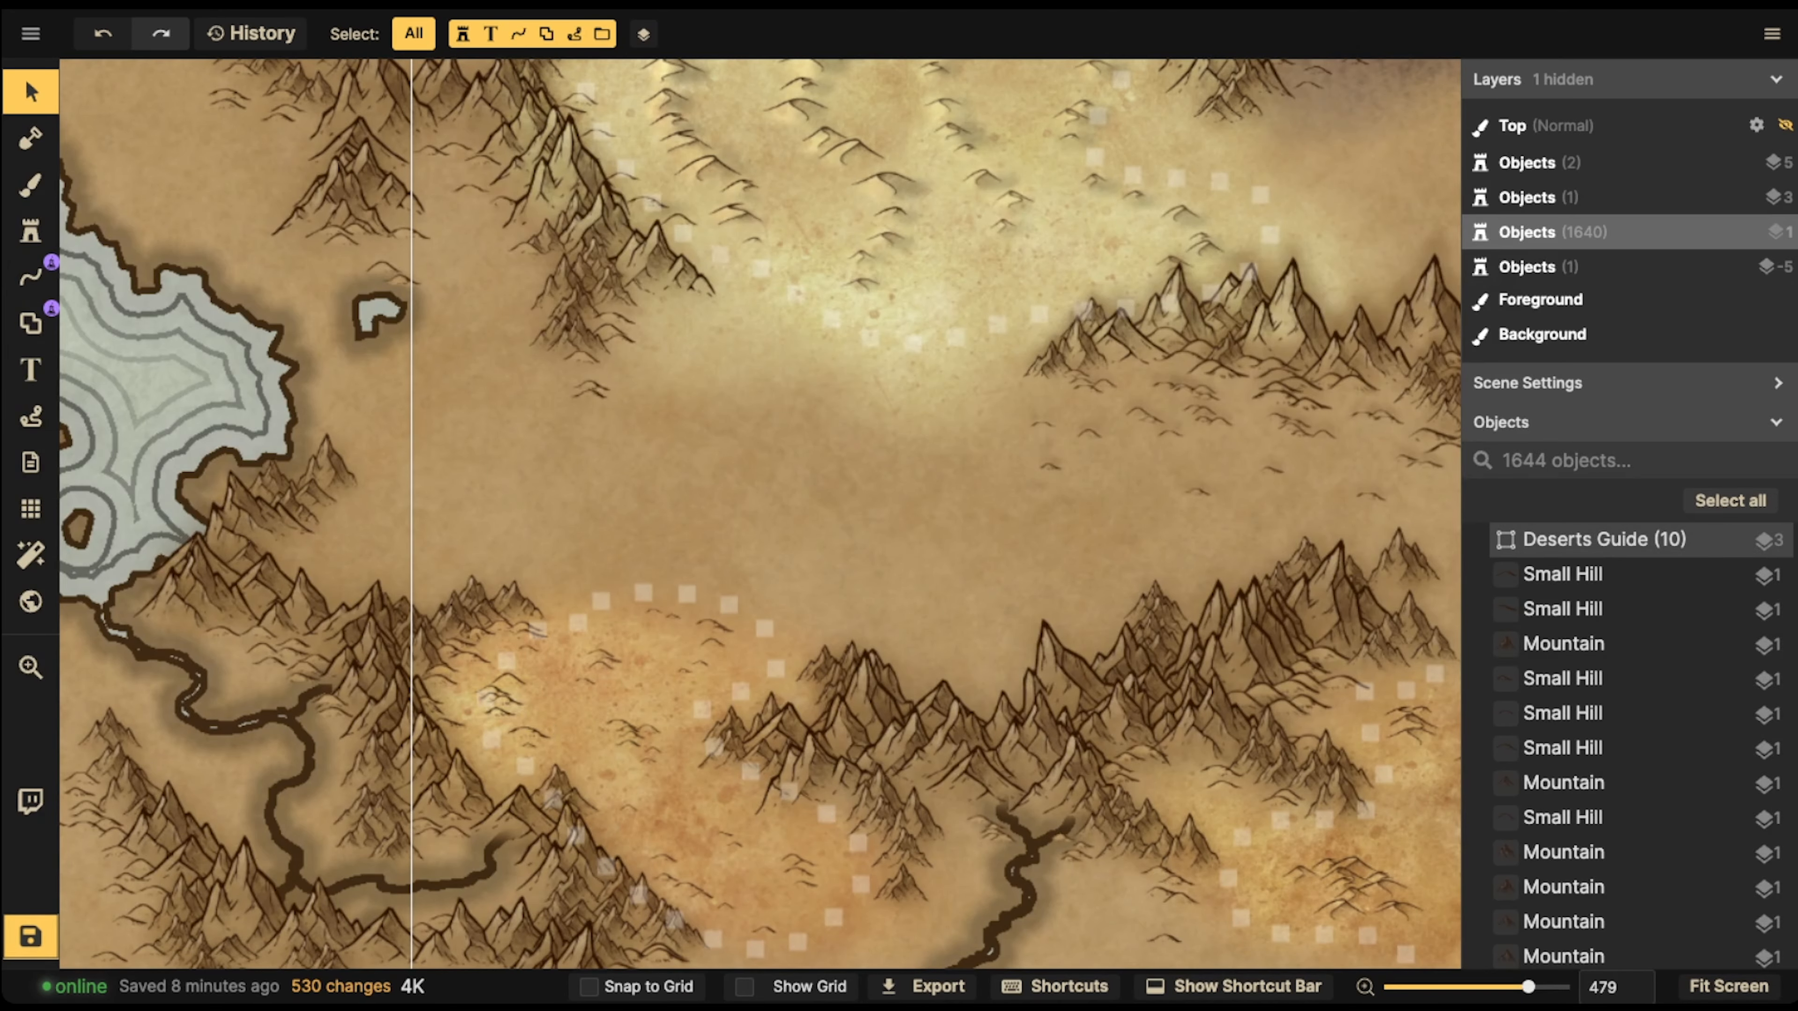
drag(757, 340, 722, 552)
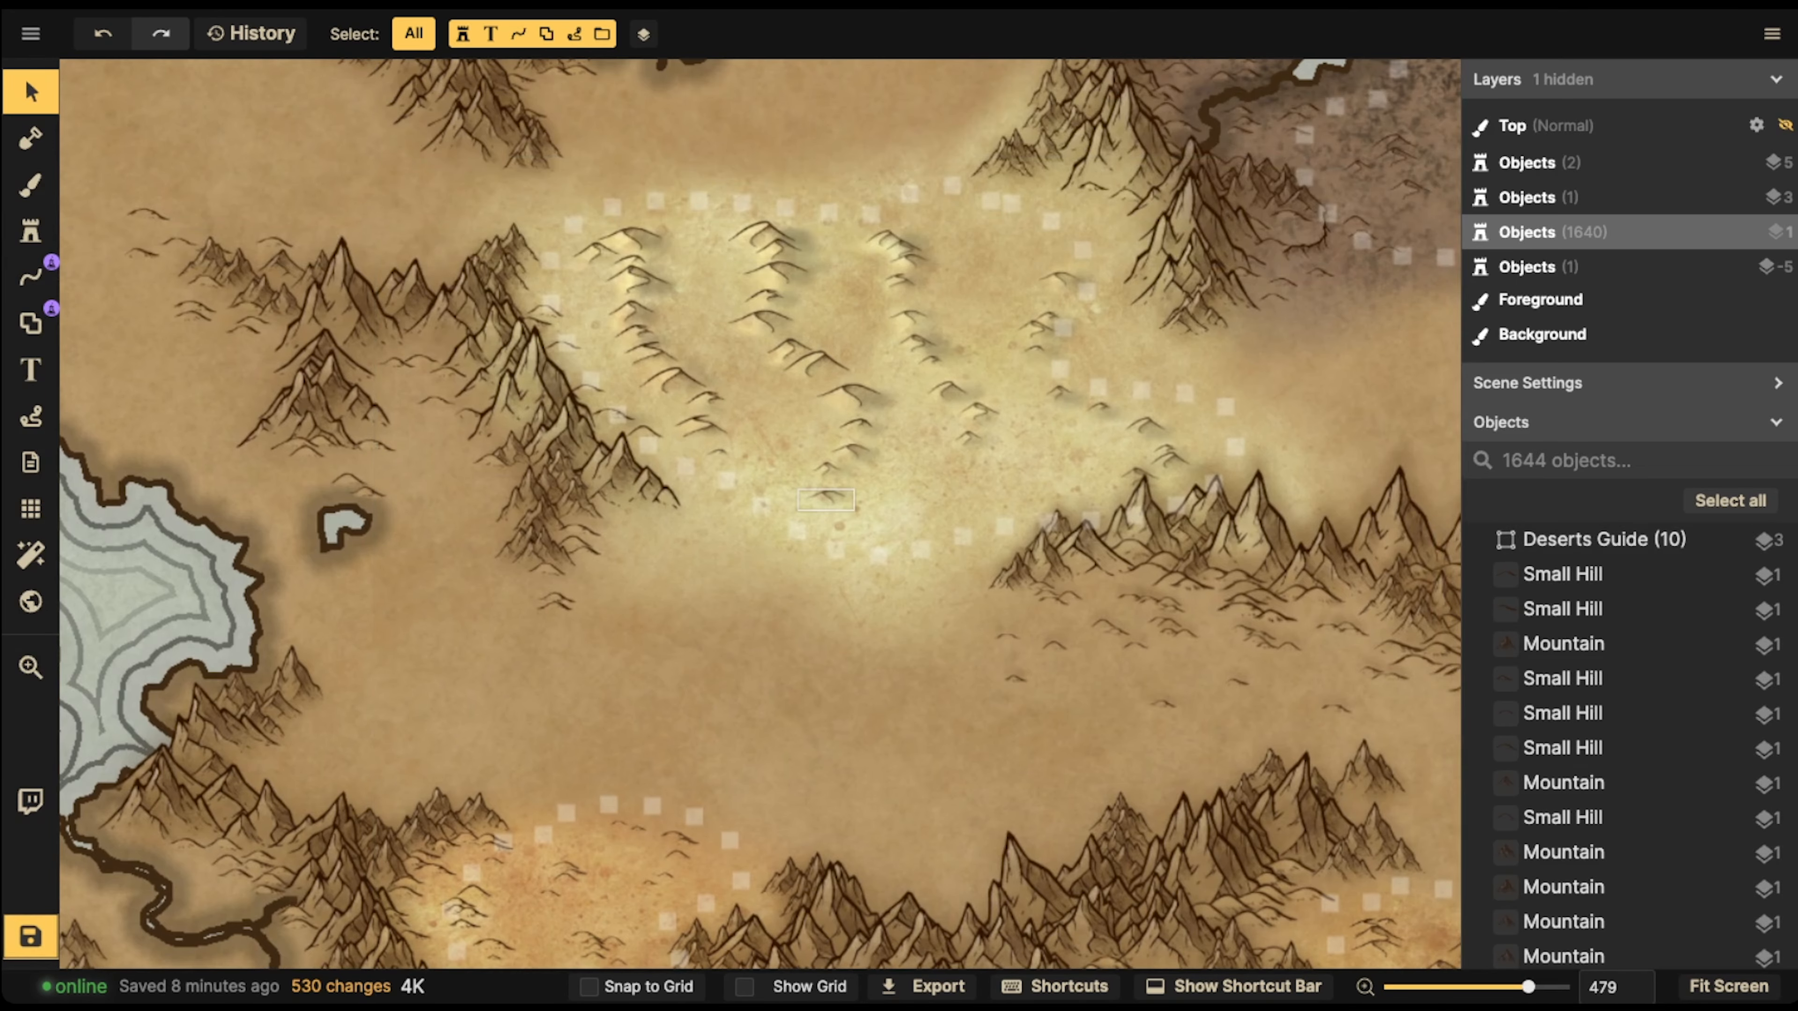
scroll(761, 335, down, 4)
scroll(760, 335, down, 3)
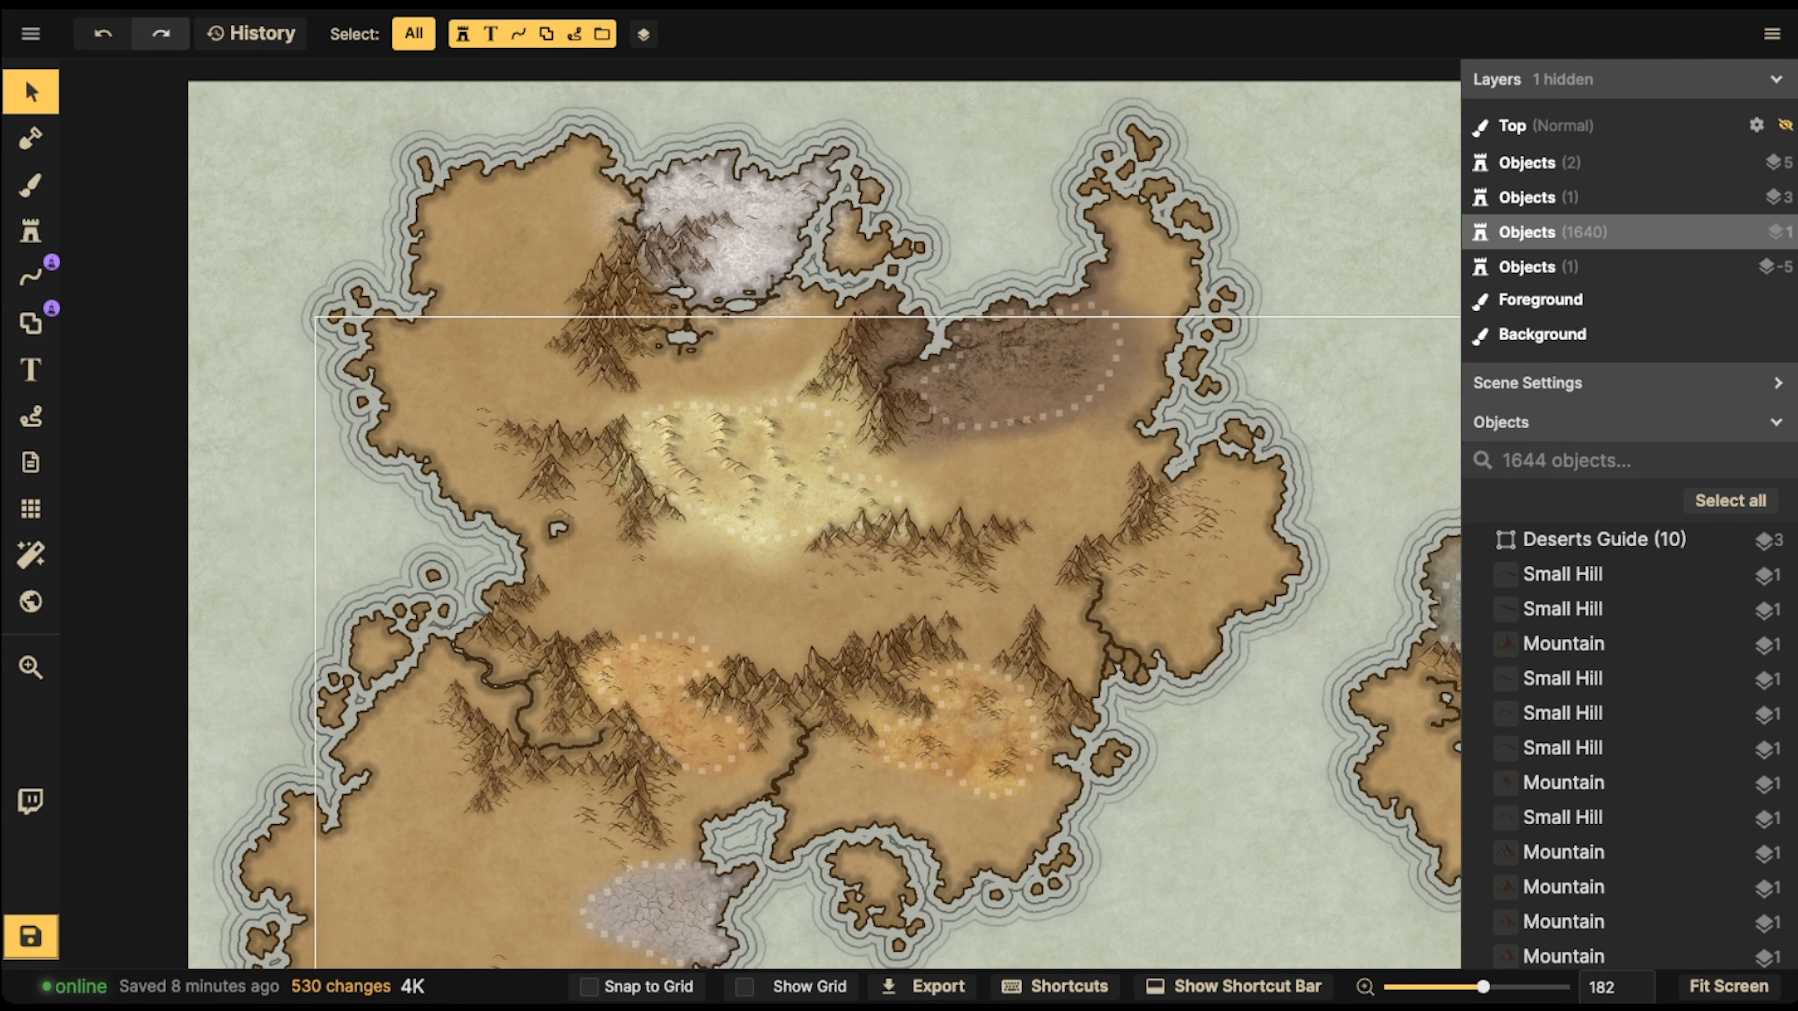
Go to the brown desert, choose the reddish Parchment Brown texture for the brush, and set its brightness to 57
scroll(852, 327, up, 3)
drag(852, 327, 692, 338)
scroll(991, 311, up, 6)
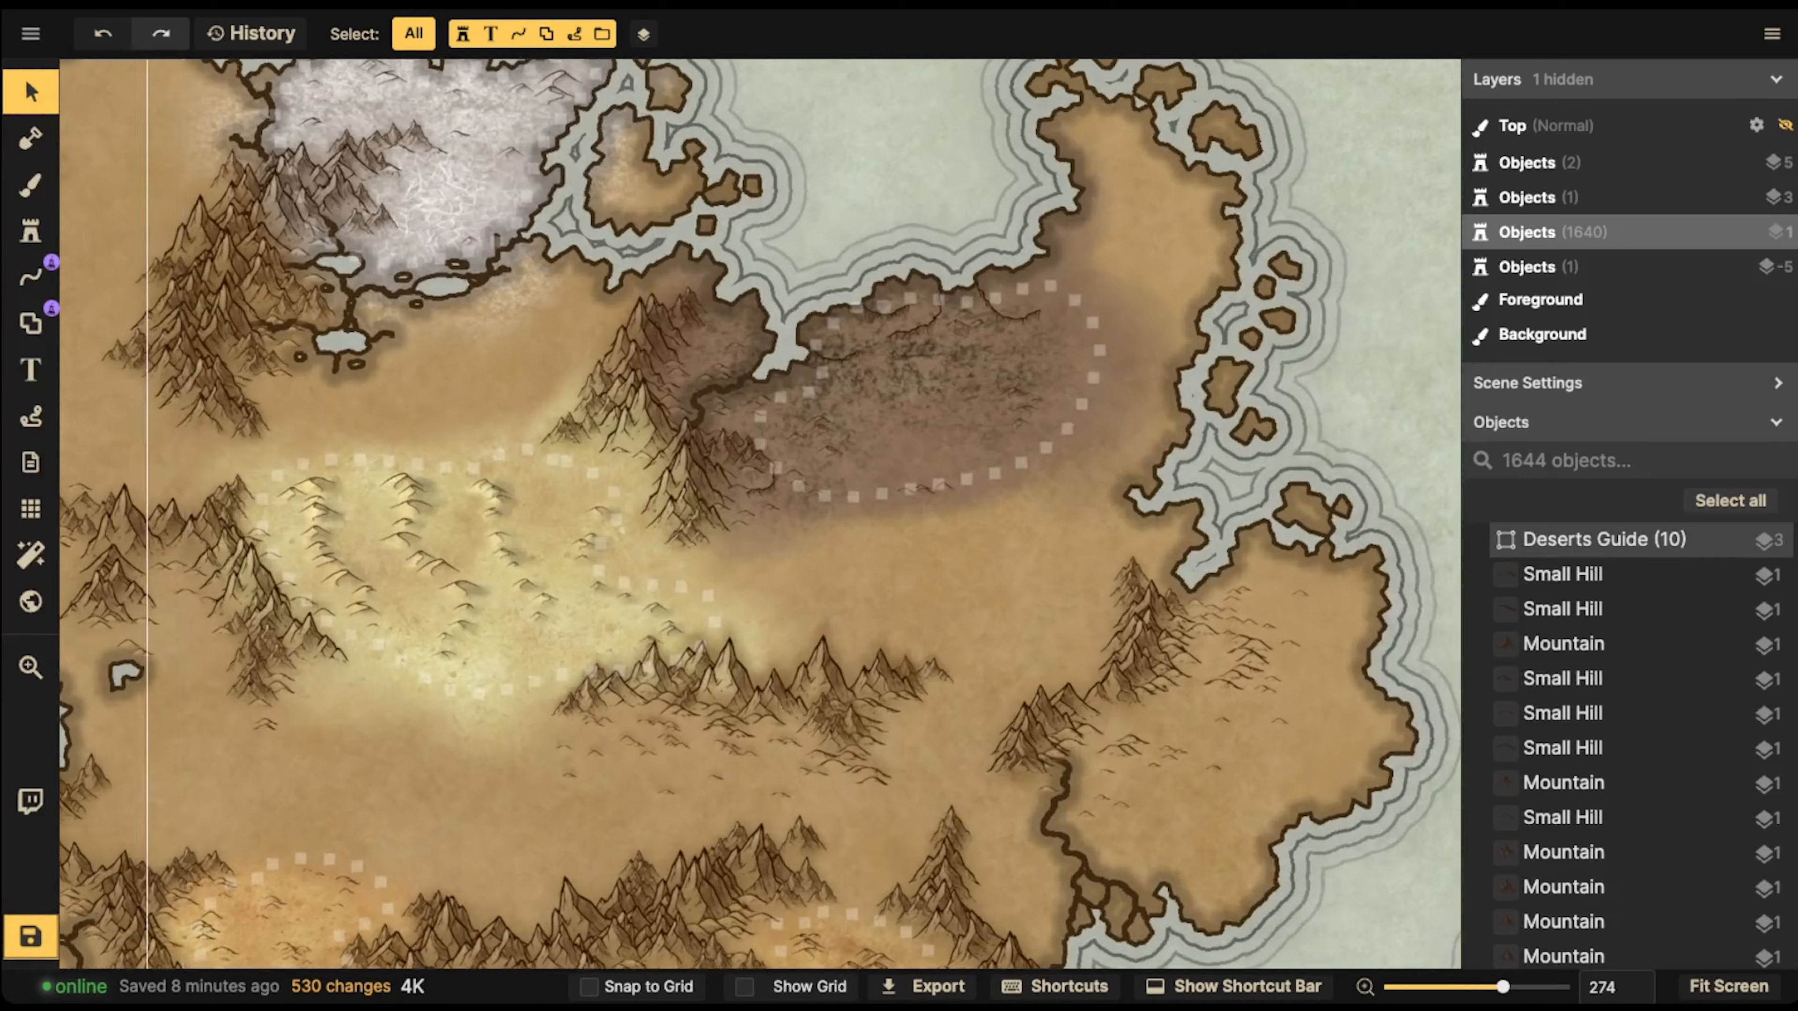
scroll(829, 433, up, 2)
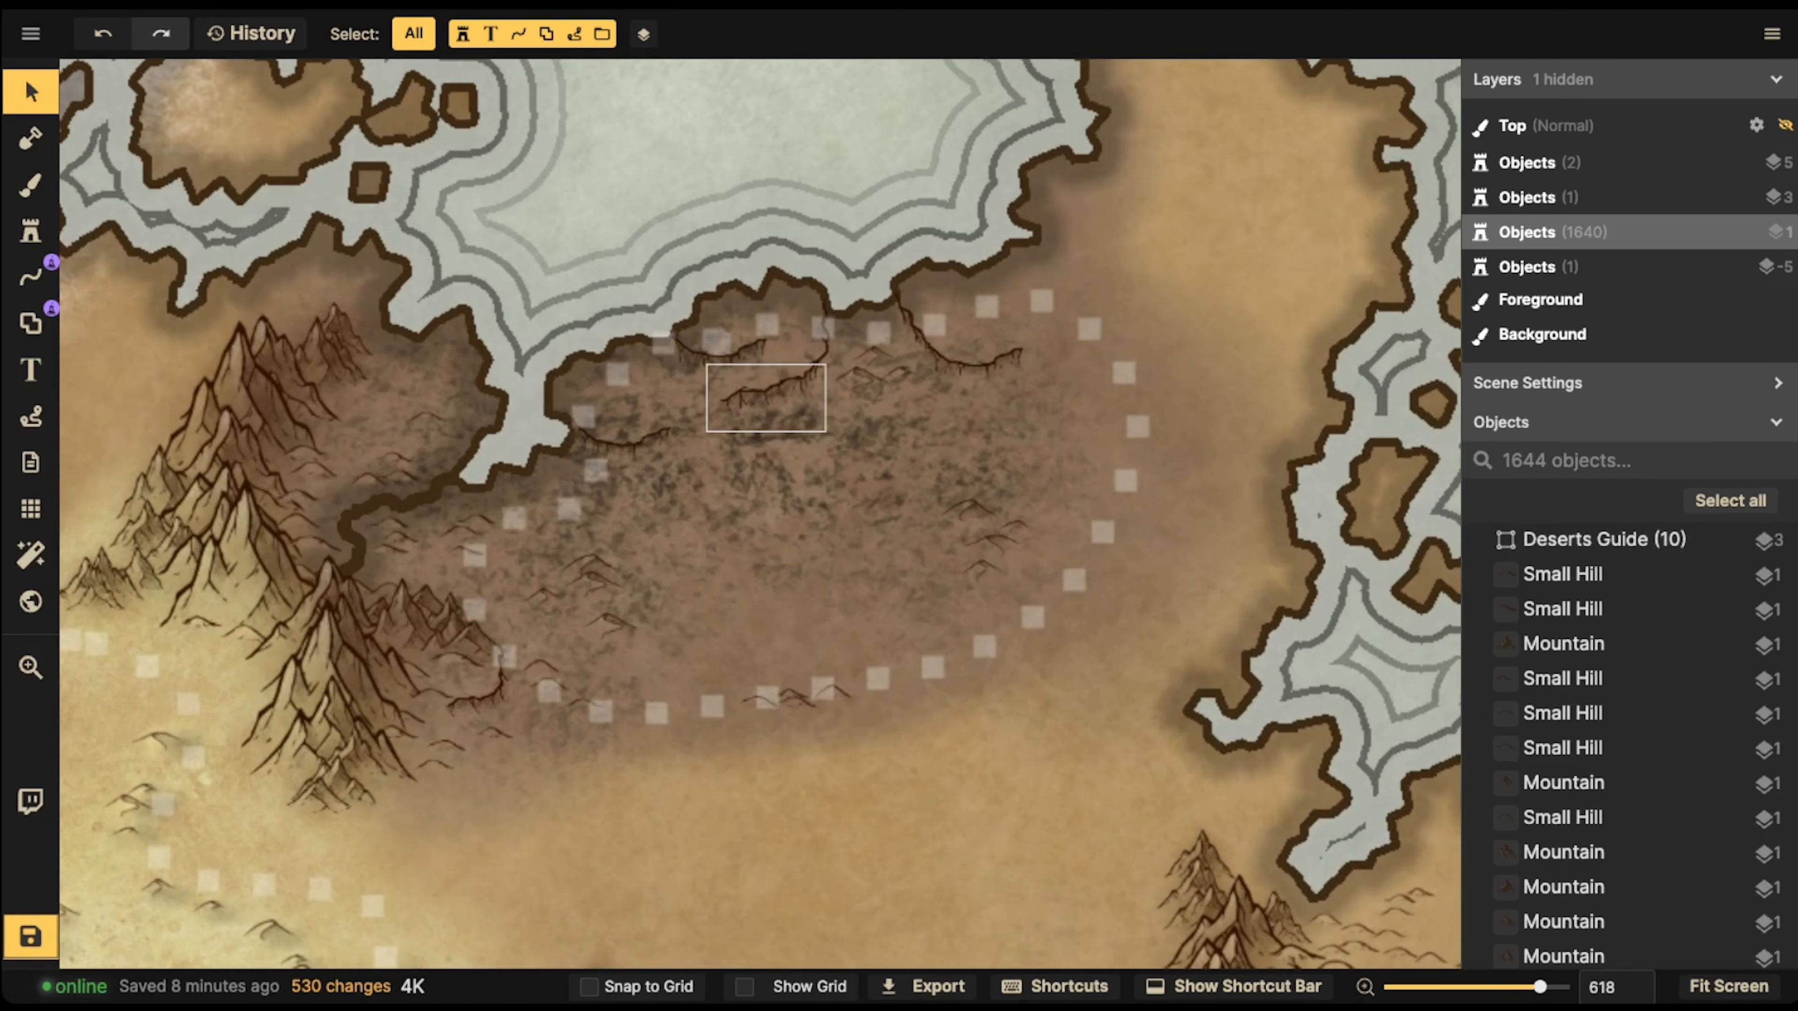
click(30, 184)
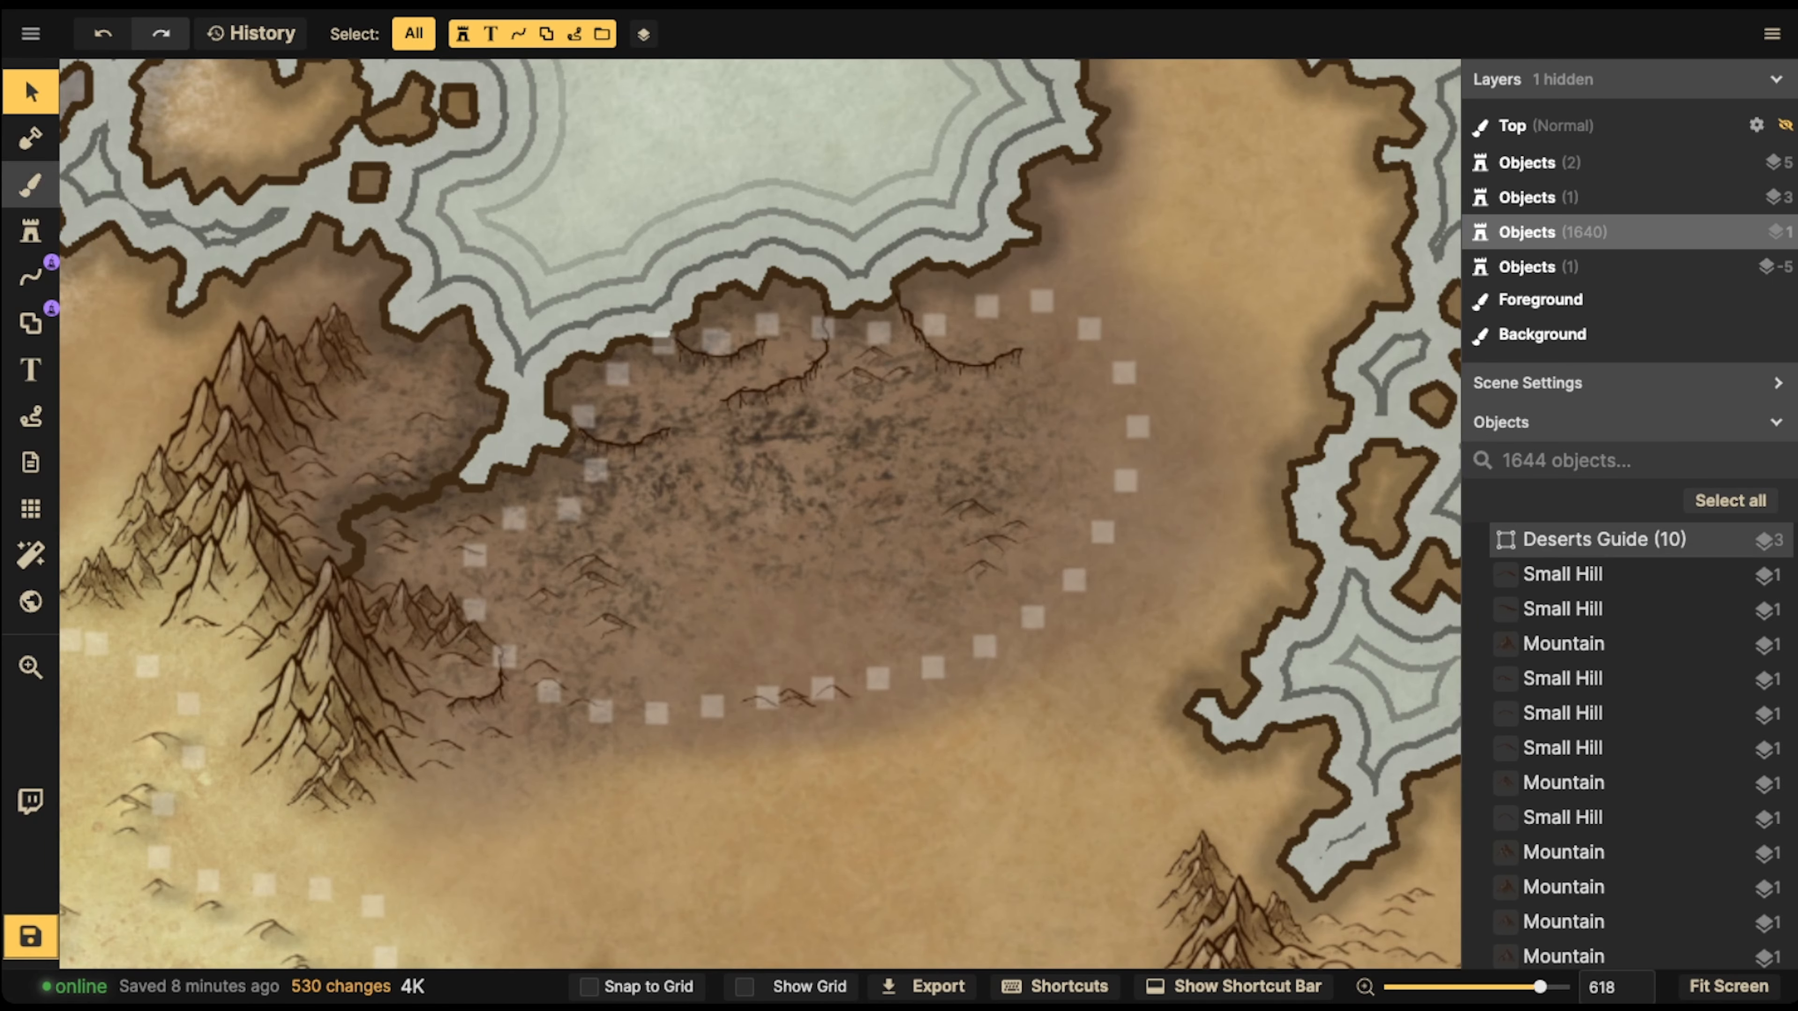
click(249, 495)
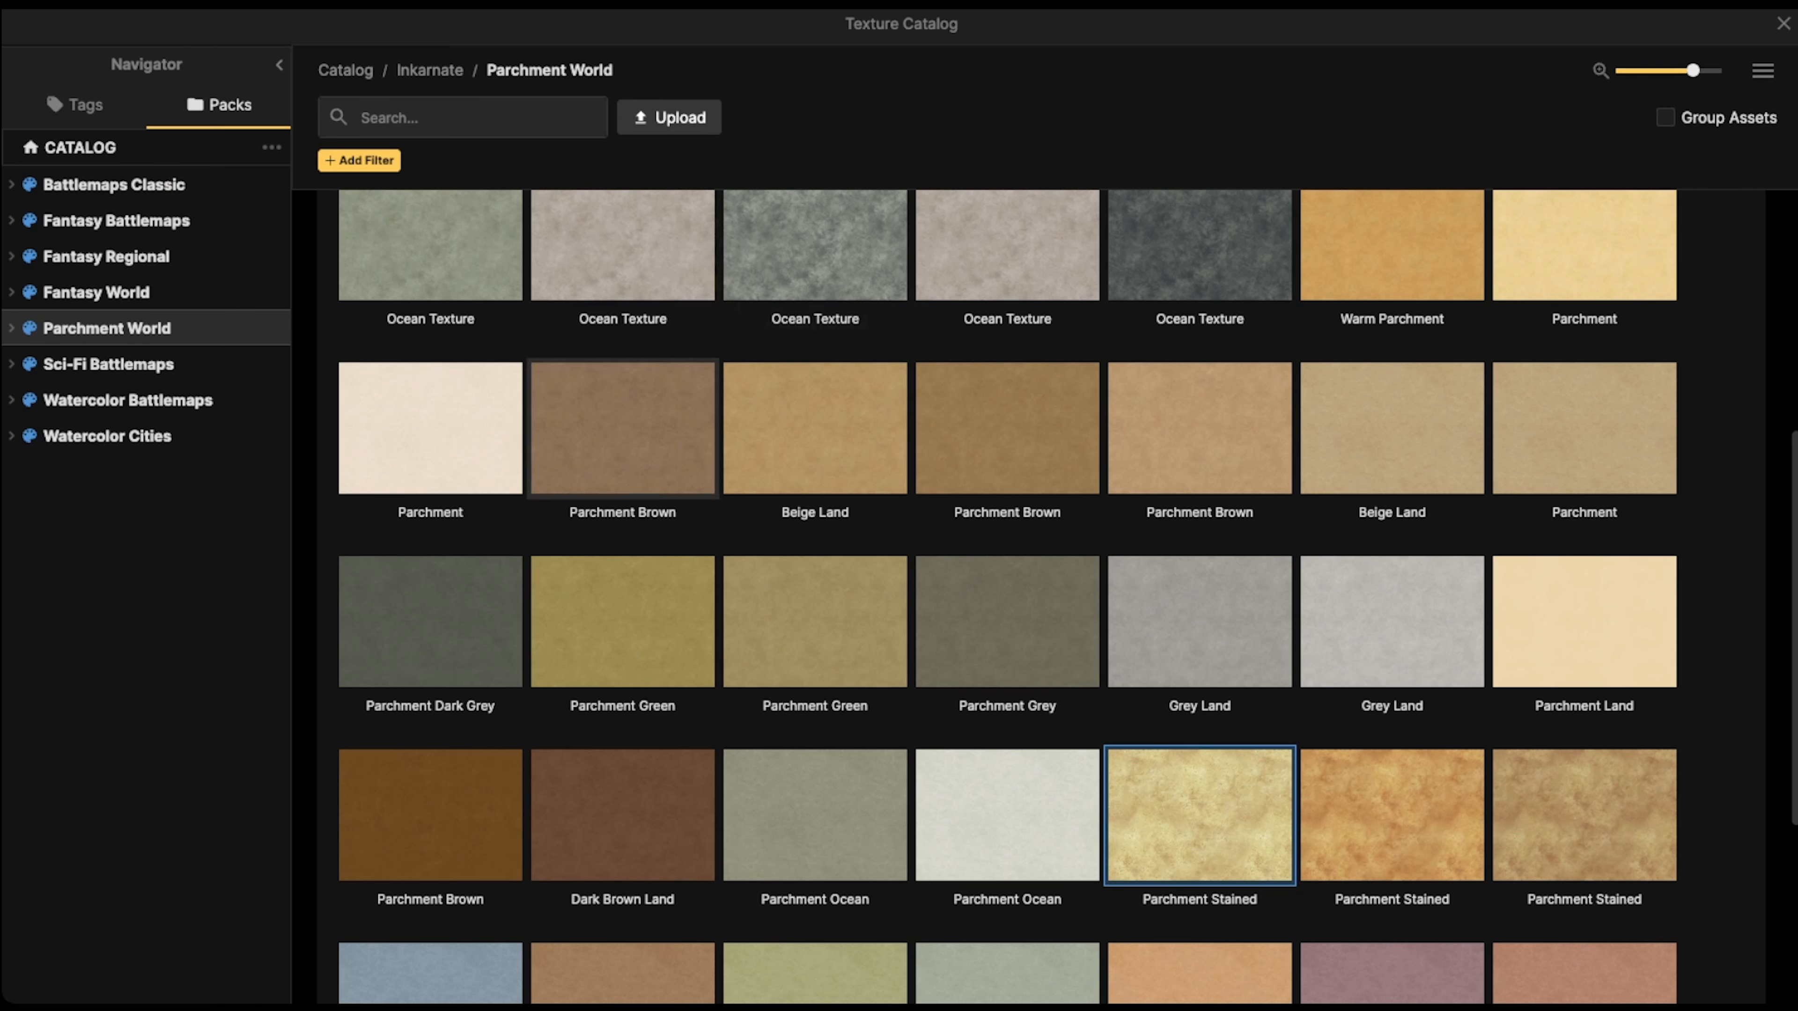
click(674, 441)
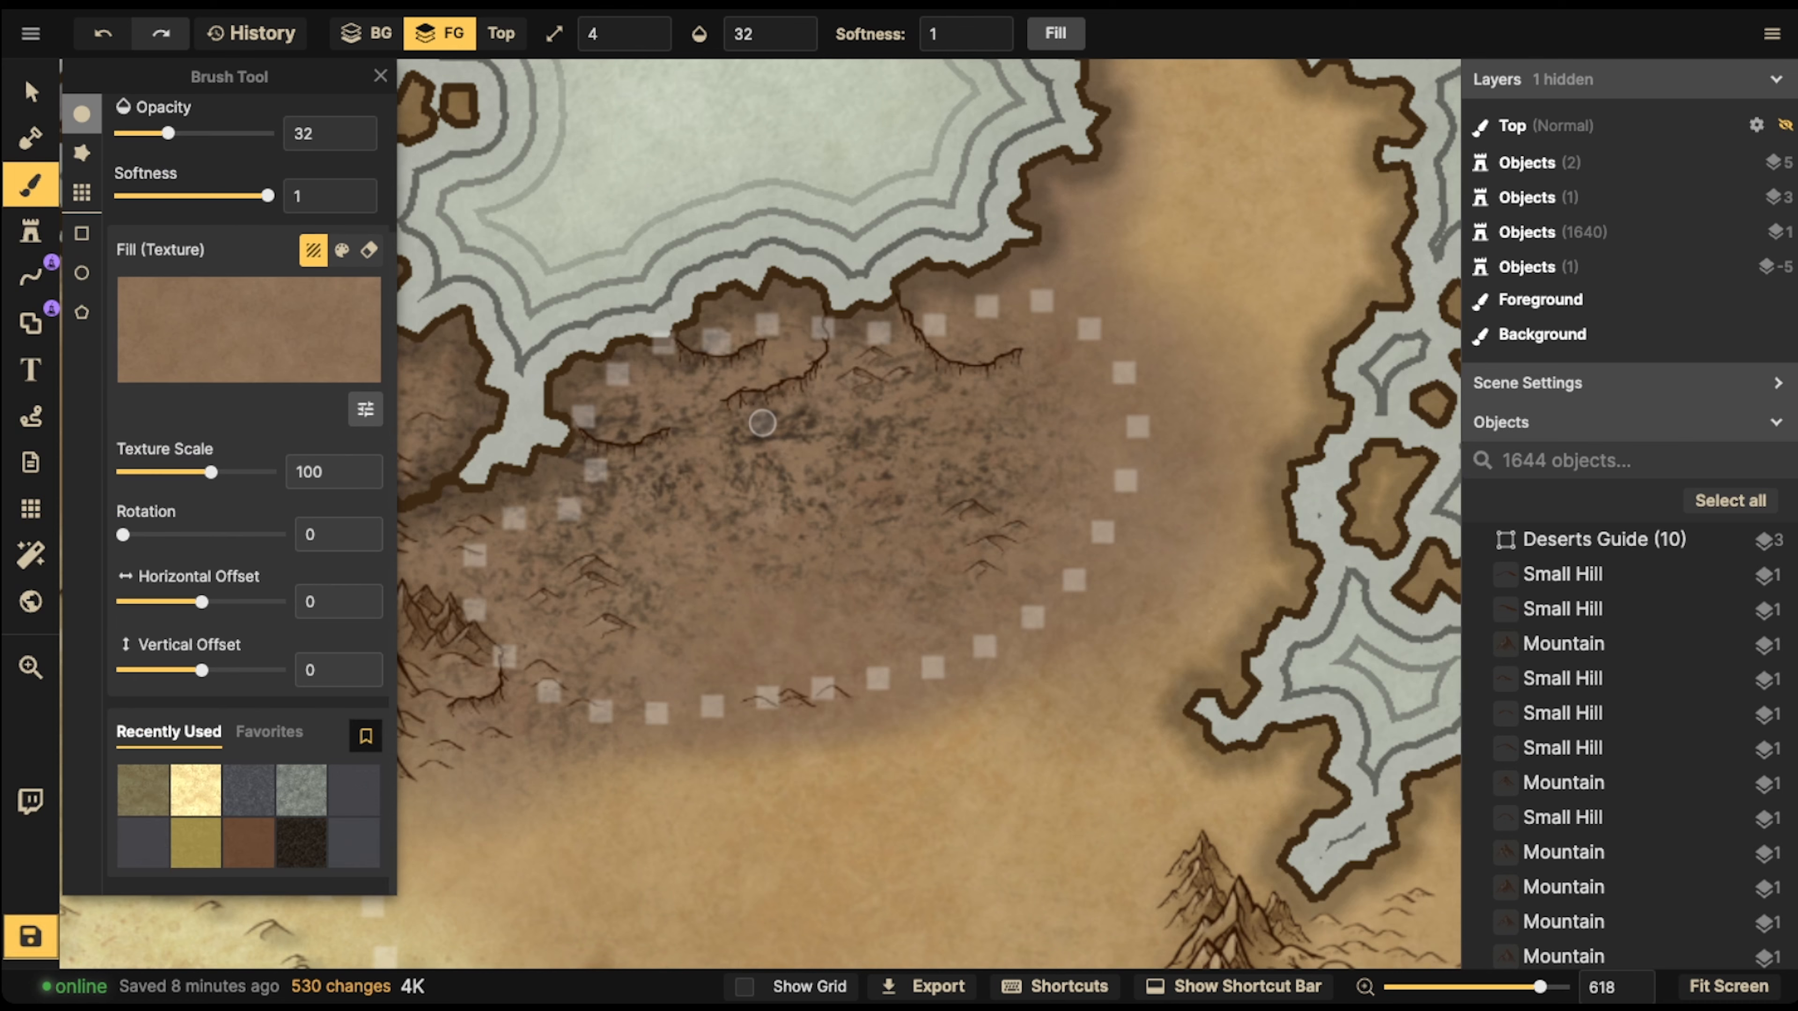
click(365, 409)
drag(484, 445, 446, 445)
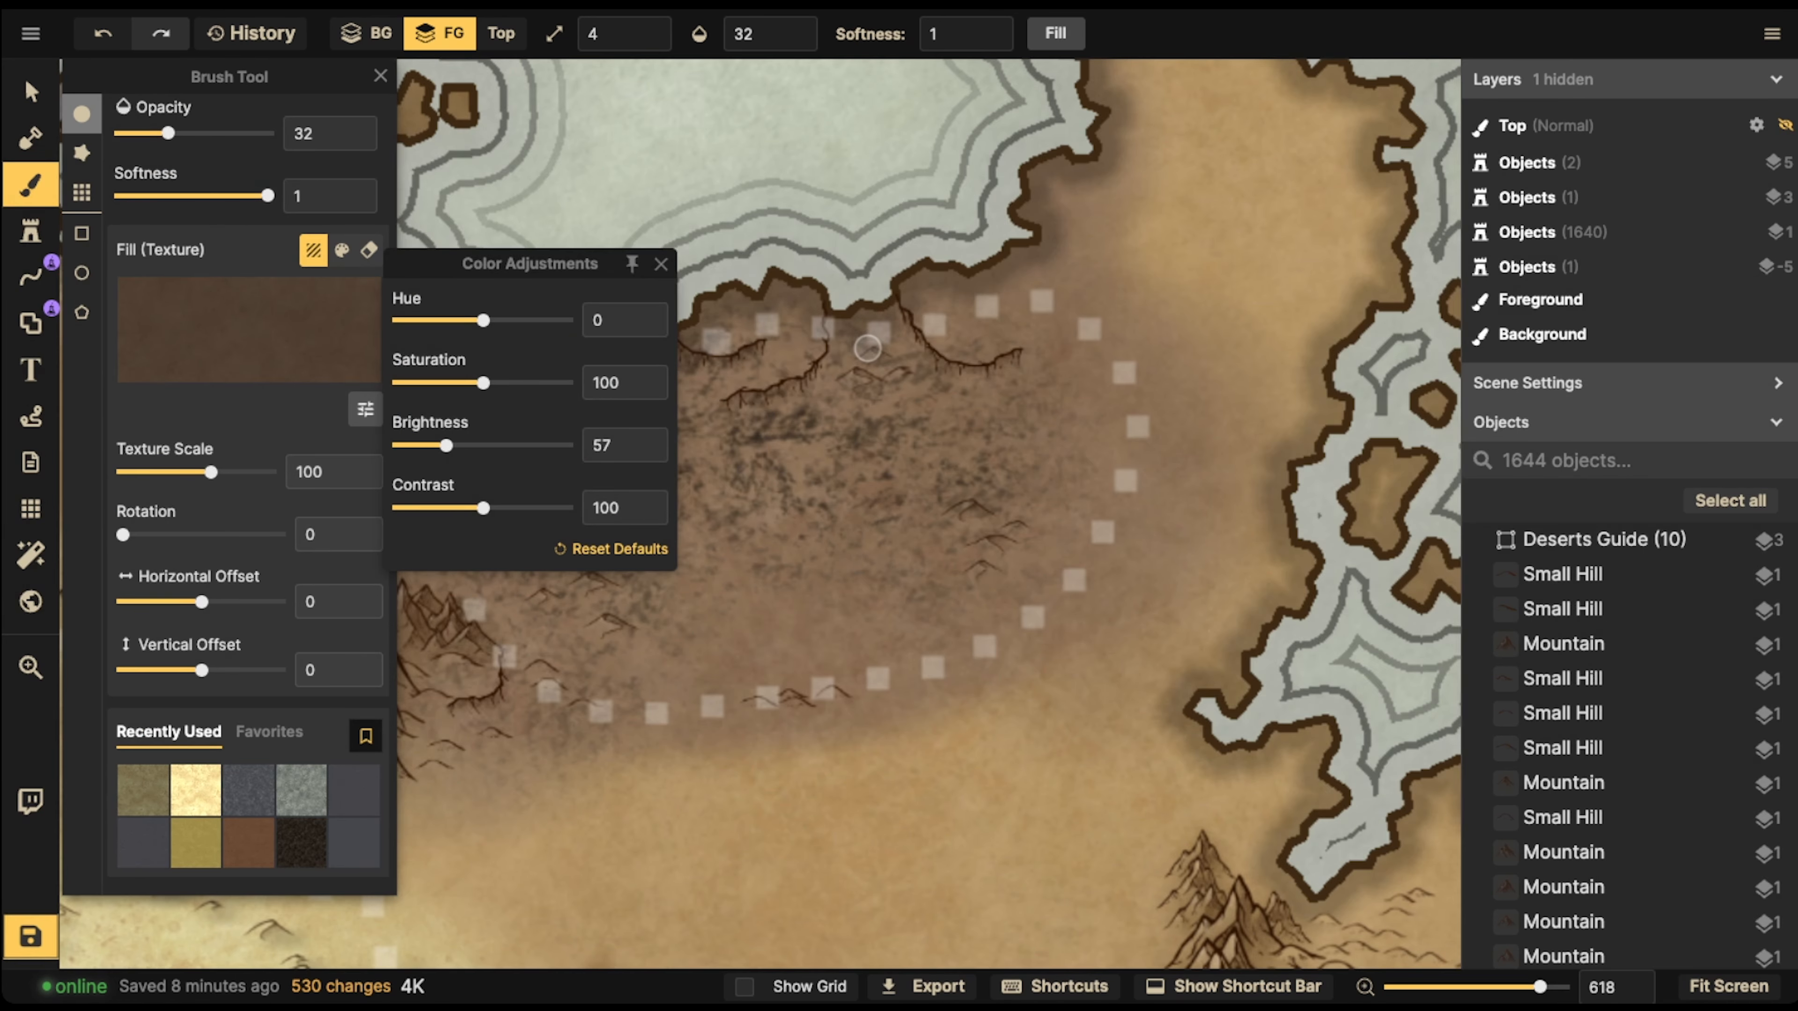
Enlarge the brush to size 14 and paint dark brown shadows below the cliffs and across the northern part of the brown desert
click(802, 339)
key(])
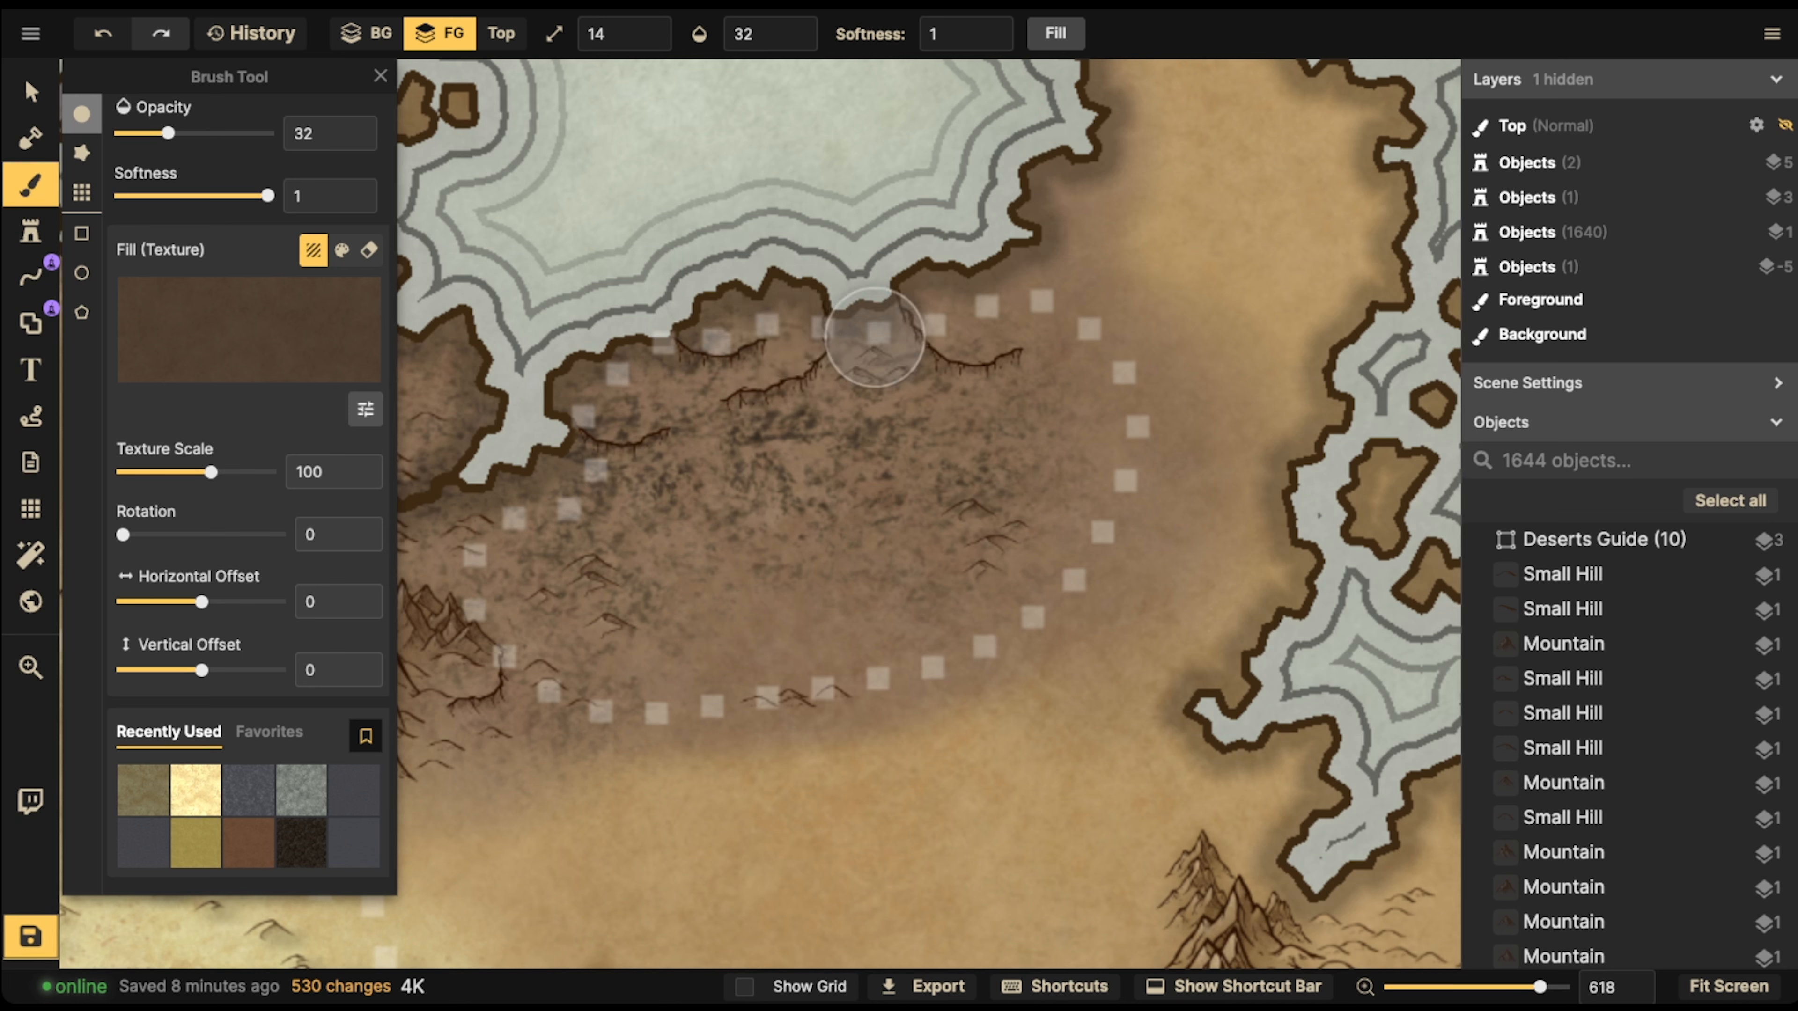
drag(859, 332, 746, 411)
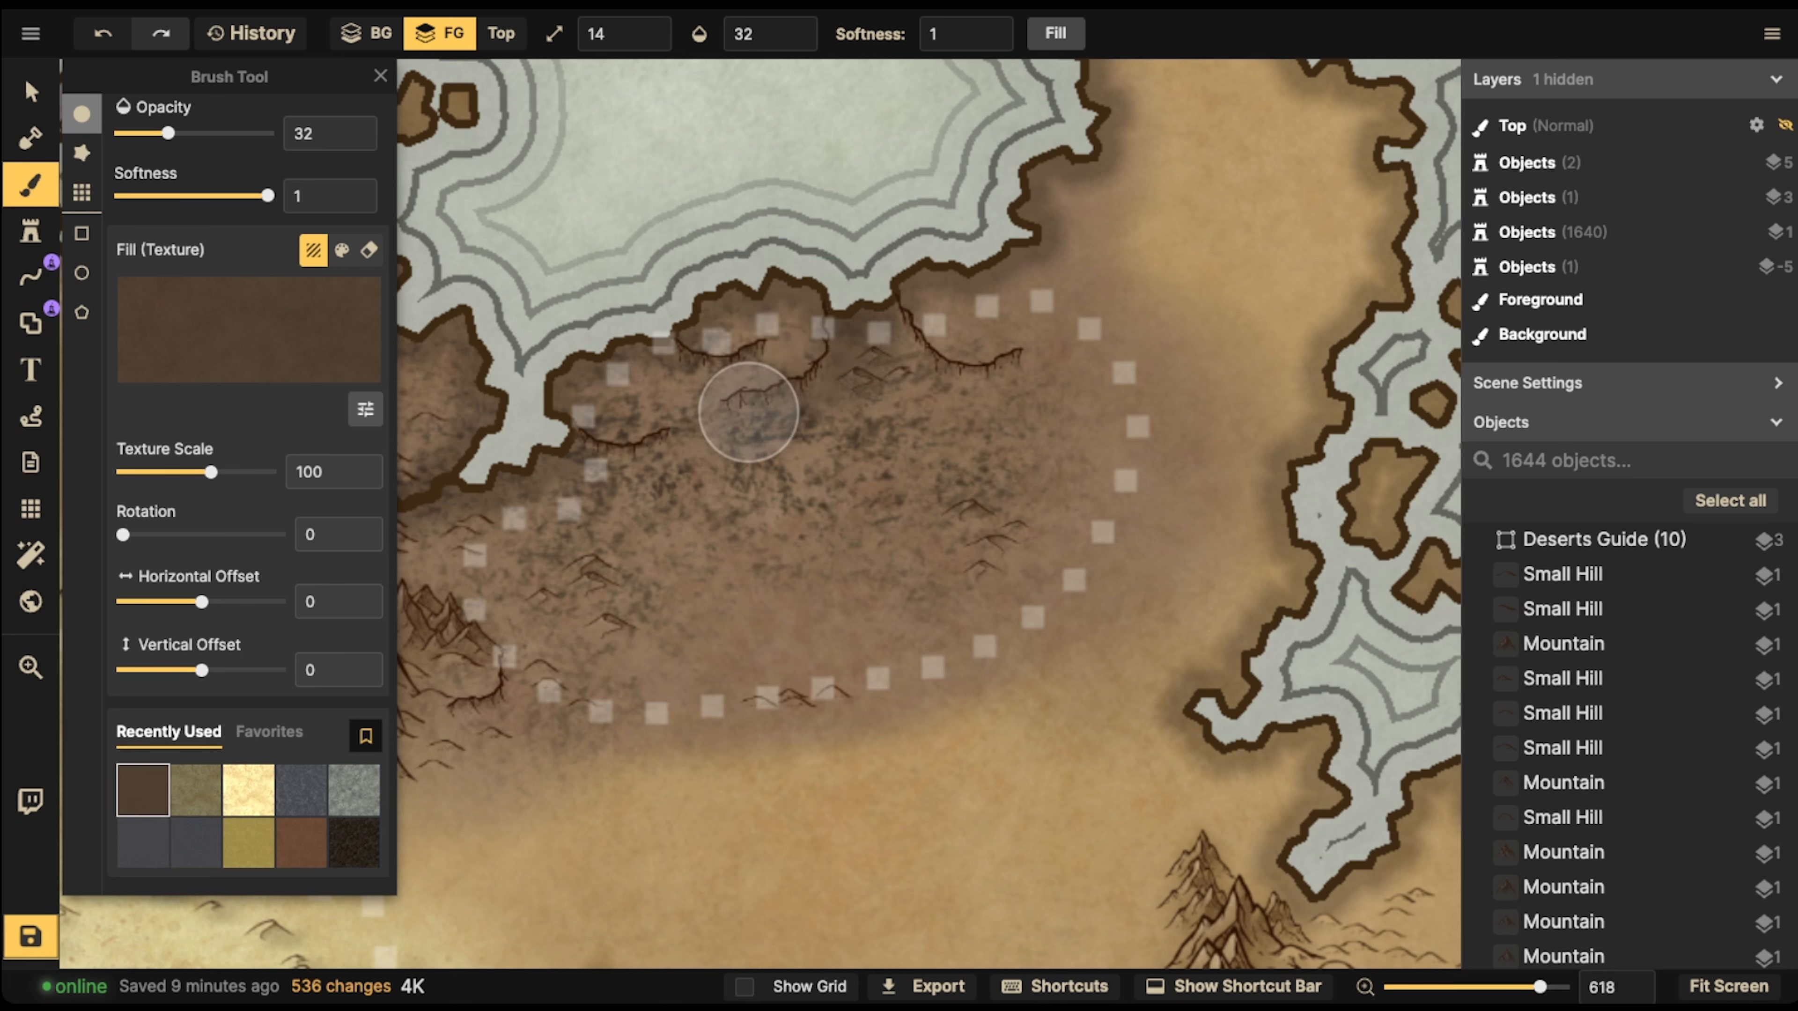
mouse_move(865, 349)
mouse_down()
mouse_move(972, 392)
mouse_move(714, 450)
mouse_up()
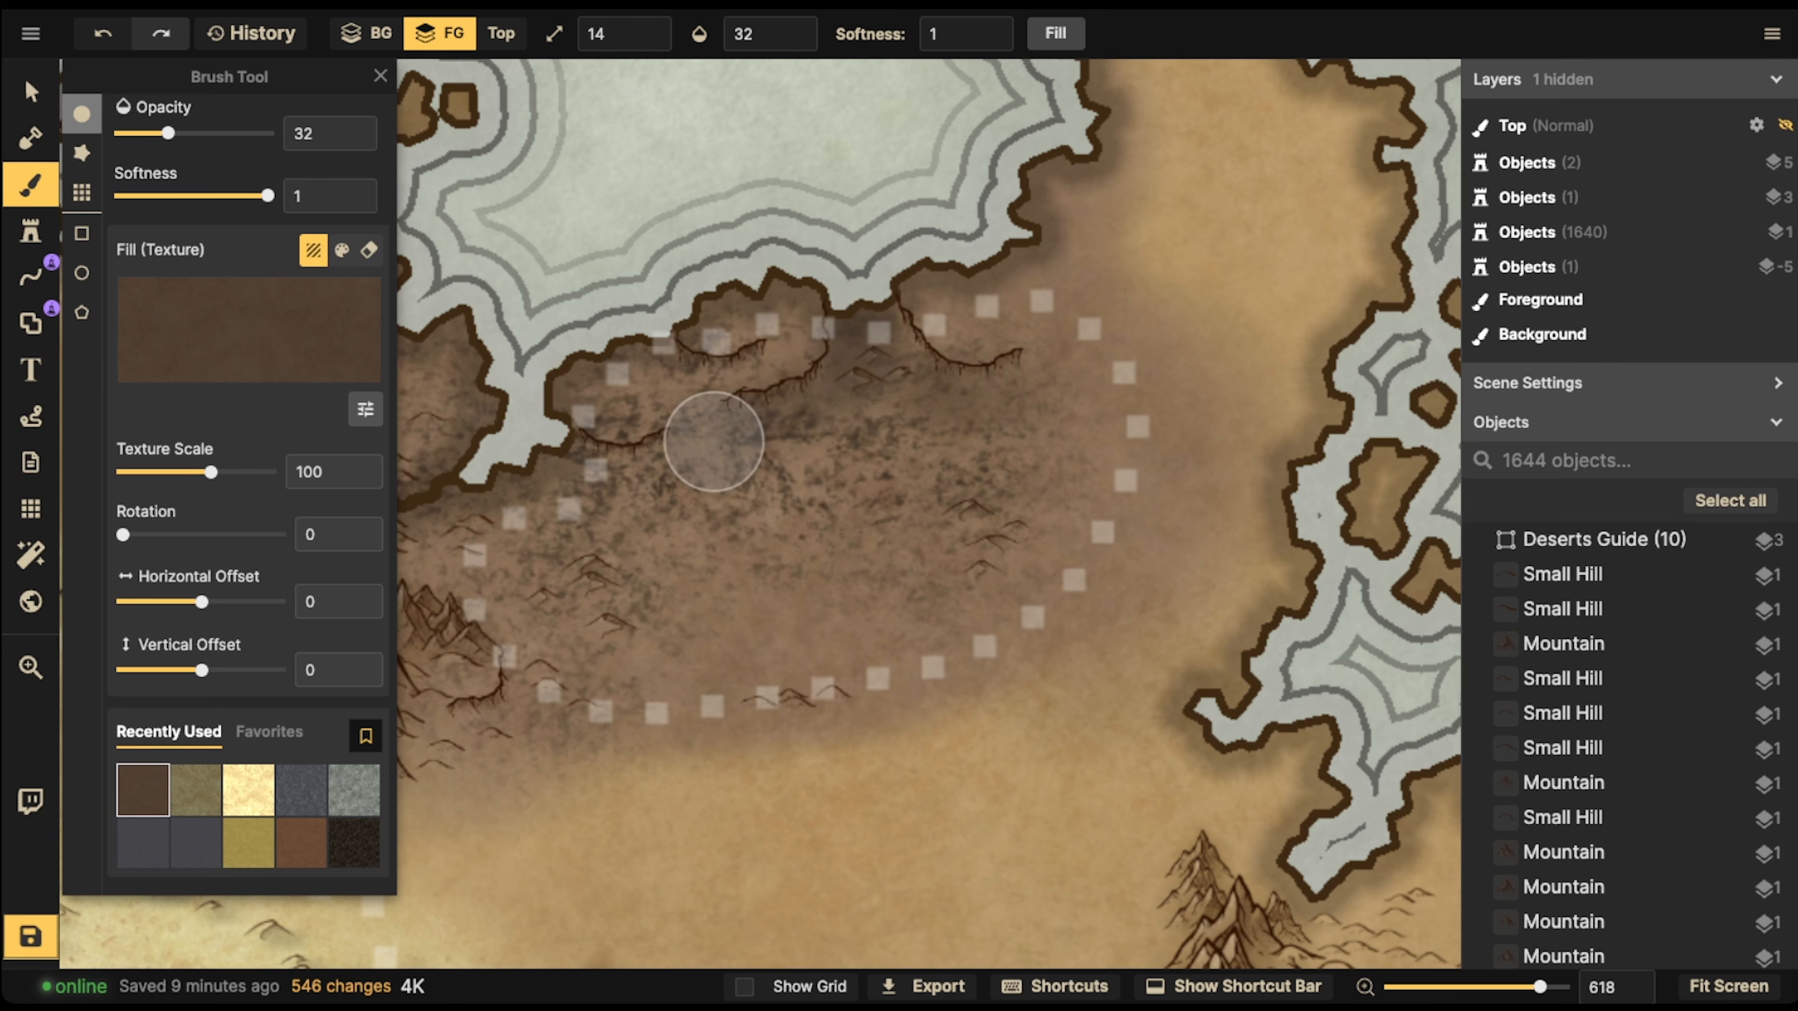
mouse_move(609, 465)
mouse_down()
mouse_move(563, 458)
mouse_move(719, 438)
mouse_move(887, 354)
mouse_move(1026, 403)
mouse_move(829, 432)
mouse_move(789, 469)
mouse_move(986, 443)
mouse_move(623, 485)
mouse_move(529, 474)
mouse_move(540, 489)
mouse_move(893, 296)
mouse_up()
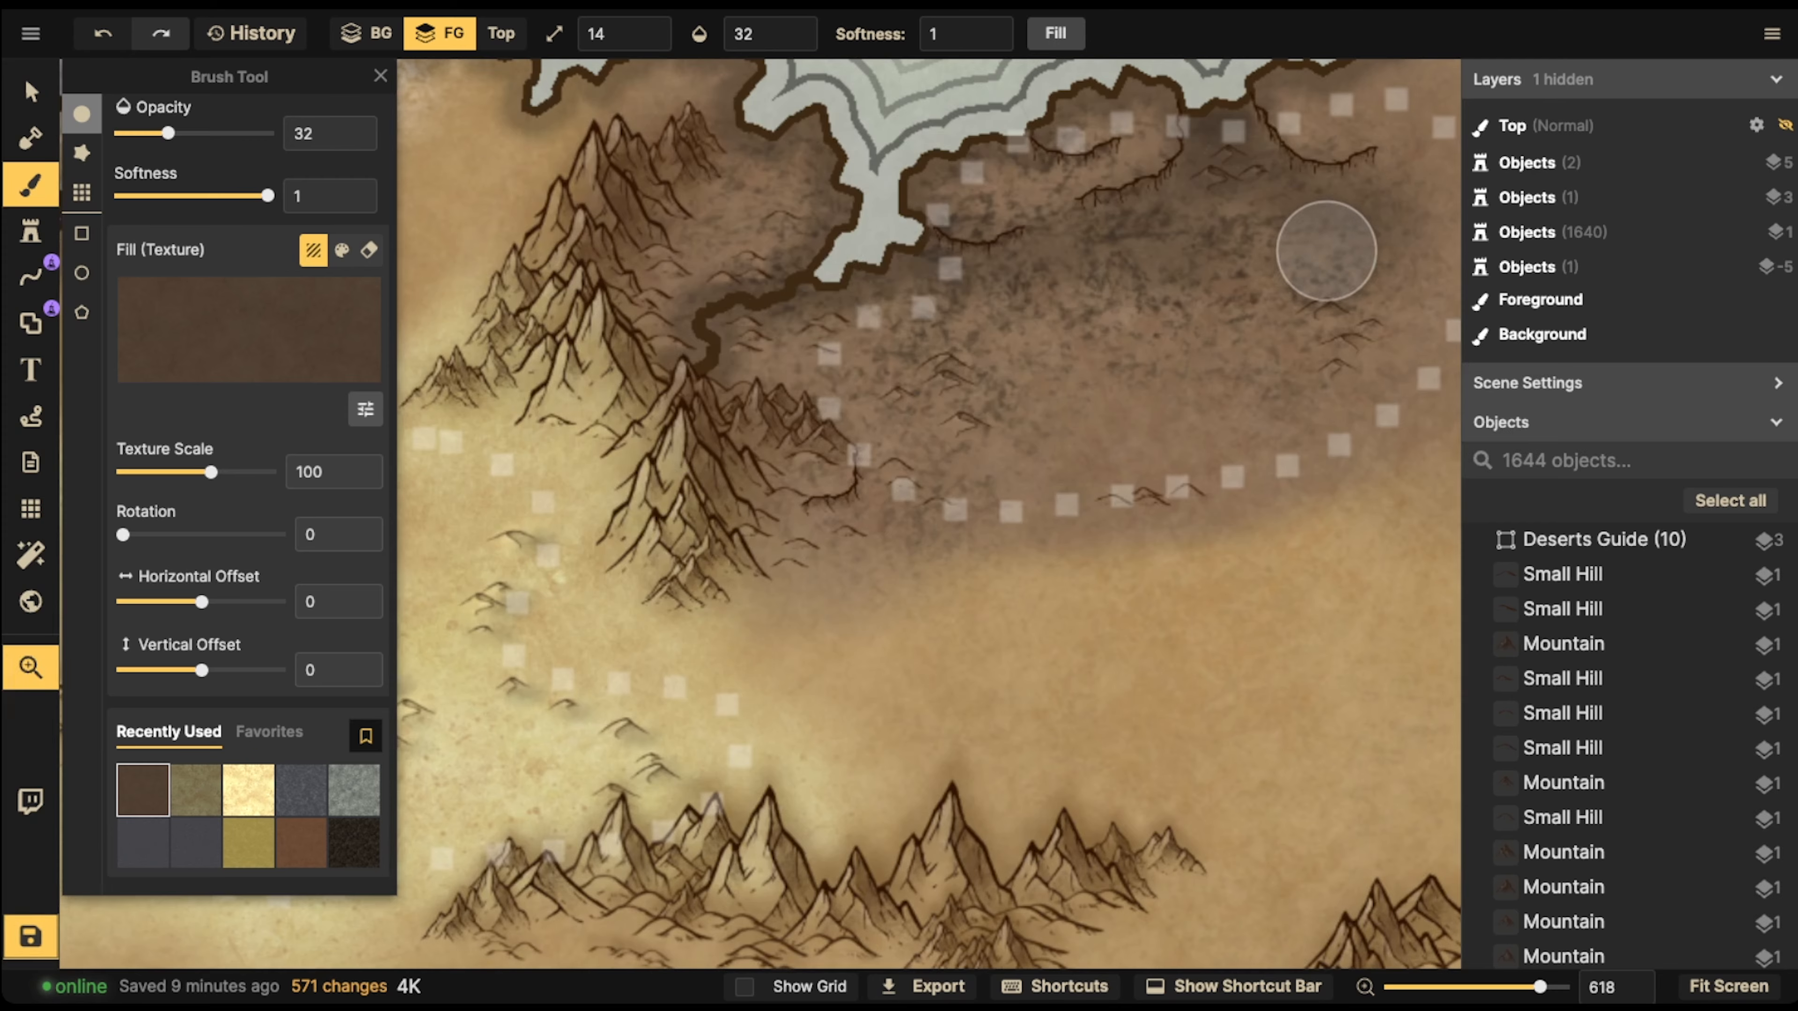
drag(1325, 250, 1125, 318)
mouse_move(1176, 232)
mouse_down()
mouse_move(1067, 250)
mouse_move(1003, 221)
mouse_move(886, 277)
mouse_move(987, 237)
mouse_move(1043, 167)
mouse_up()
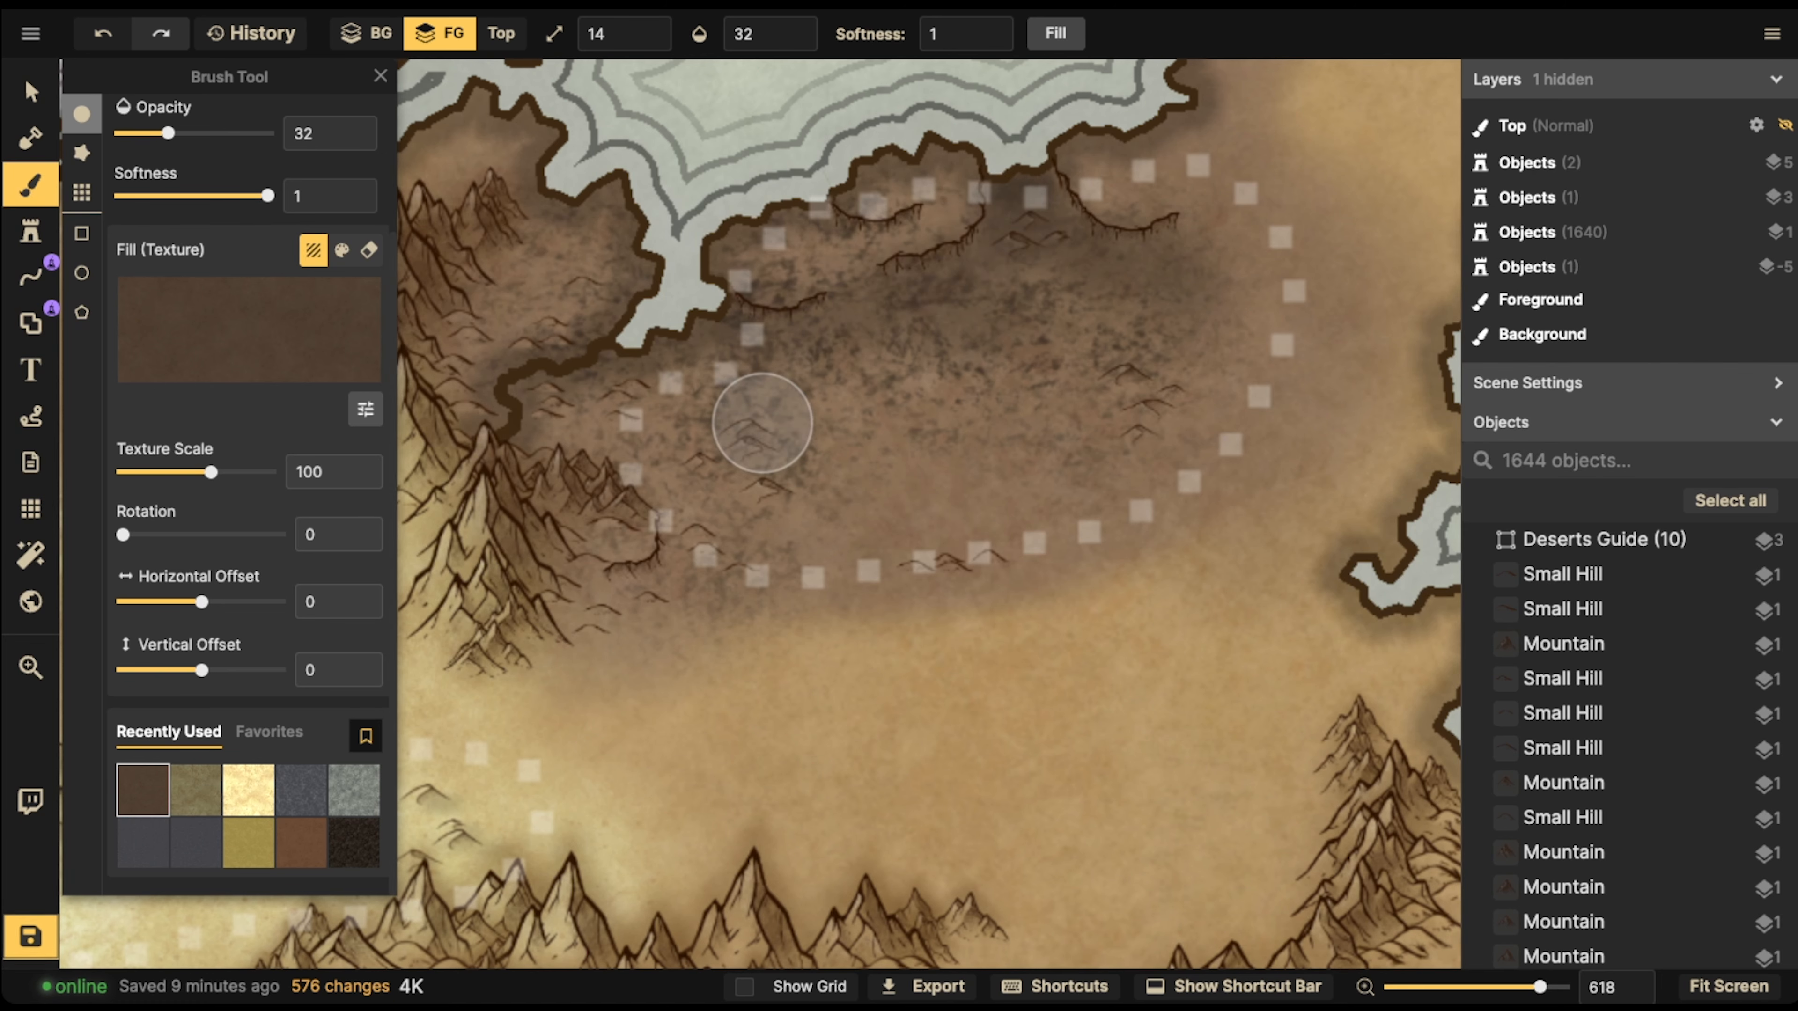
Raise the brush texture's brightness to 122 and paint highlights on the clifftops along the brown desert's northern coast
click(365, 409)
alt+click(762, 423)
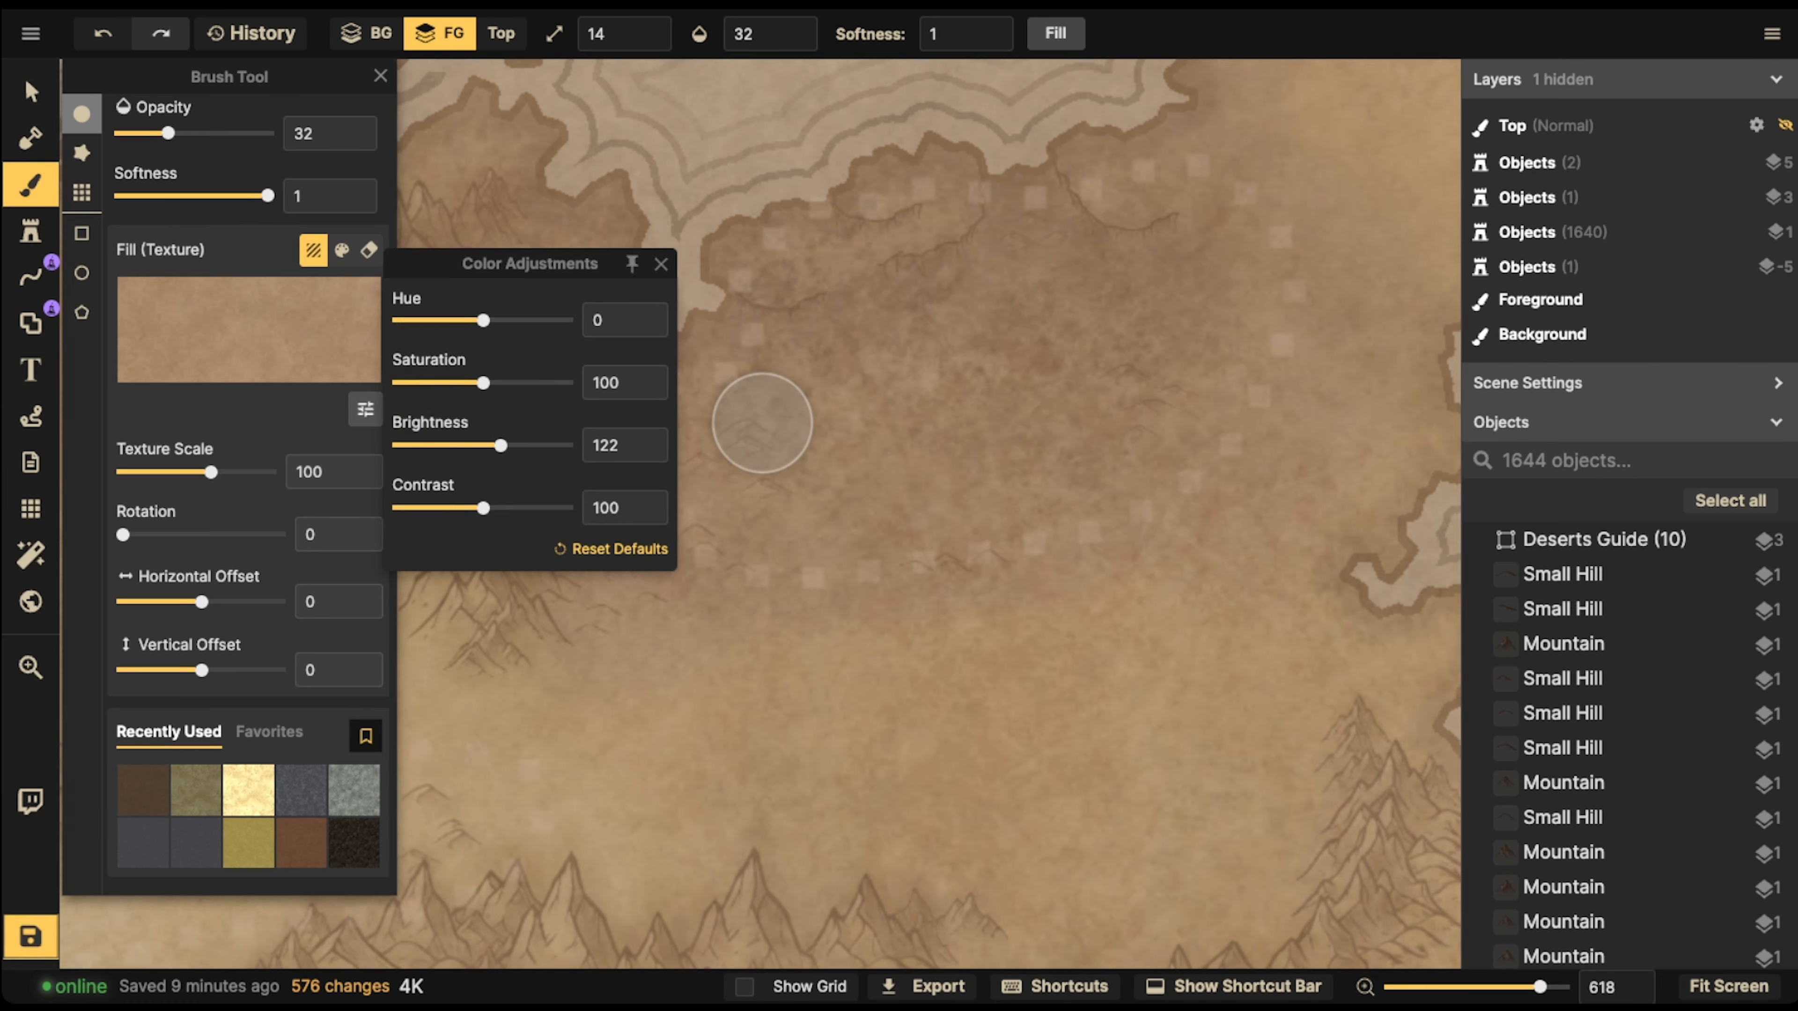
drag(899, 167, 892, 189)
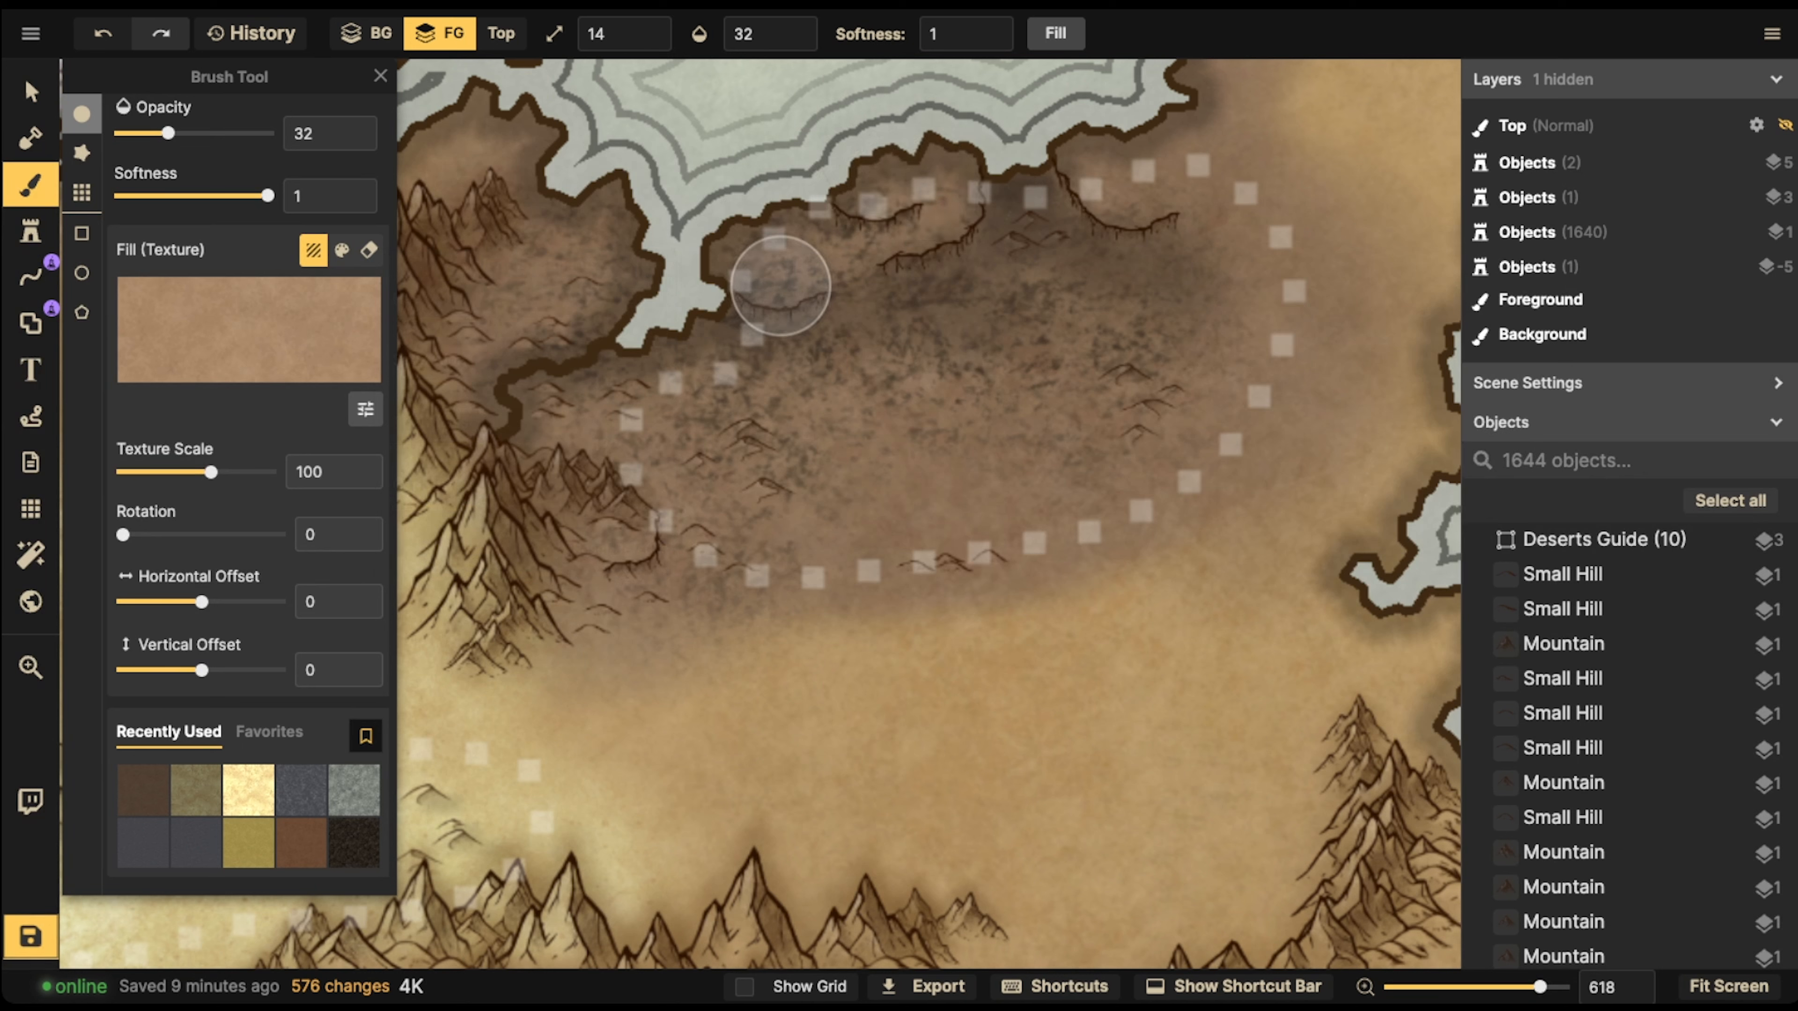
drag(805, 234, 747, 239)
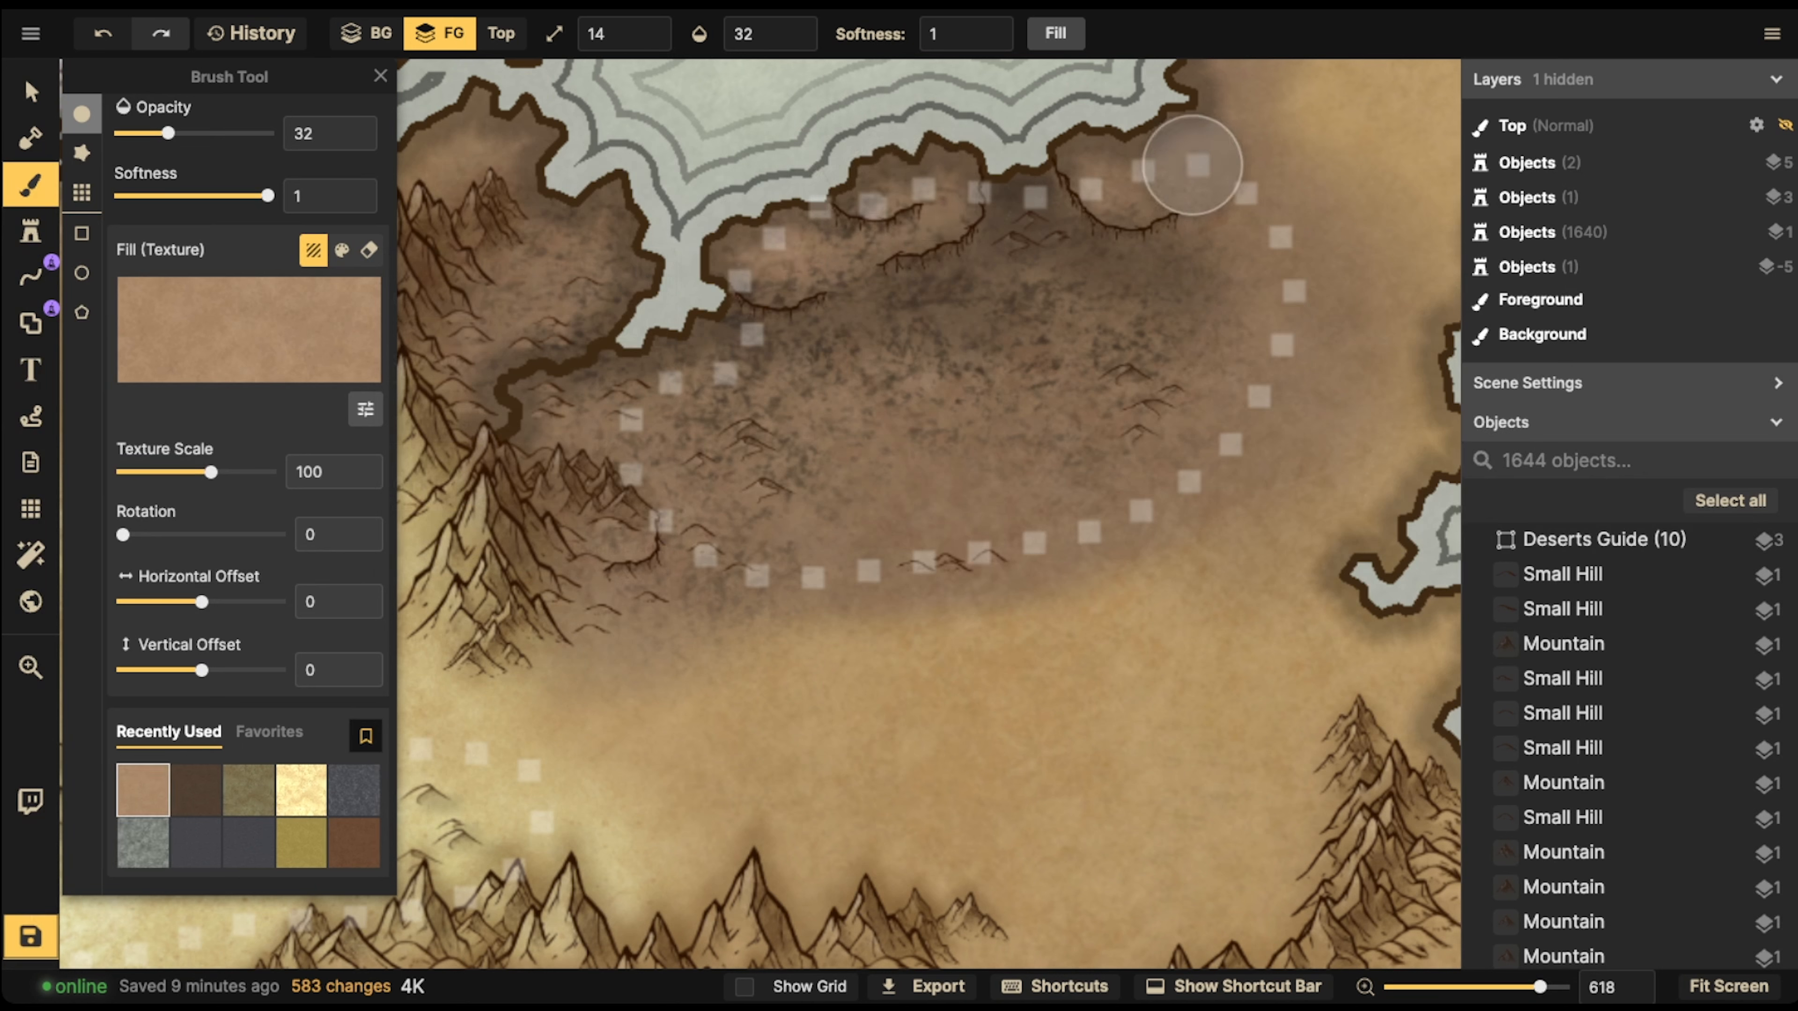
drag(1196, 164, 1118, 164)
Keep the brush at size 14 and paint a broad light patch across the middle of the brown desert
scroll(792, 403, down, 5)
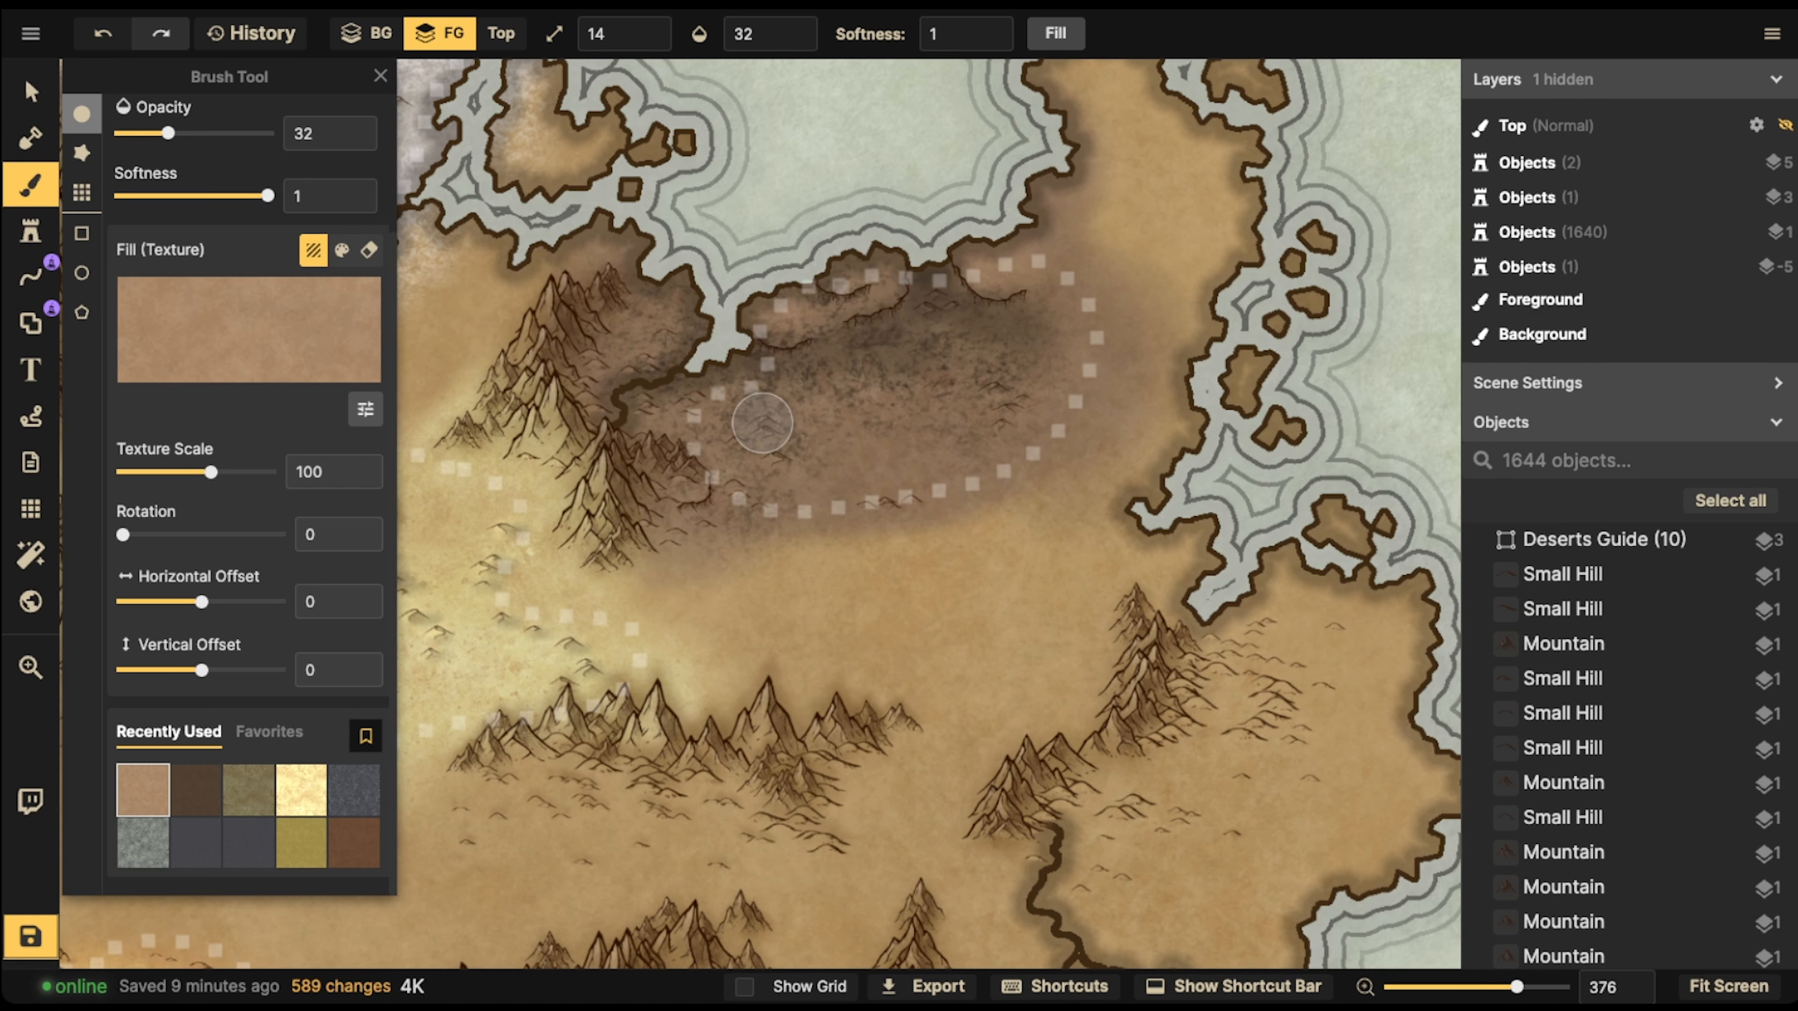
scroll(822, 340, up, 3)
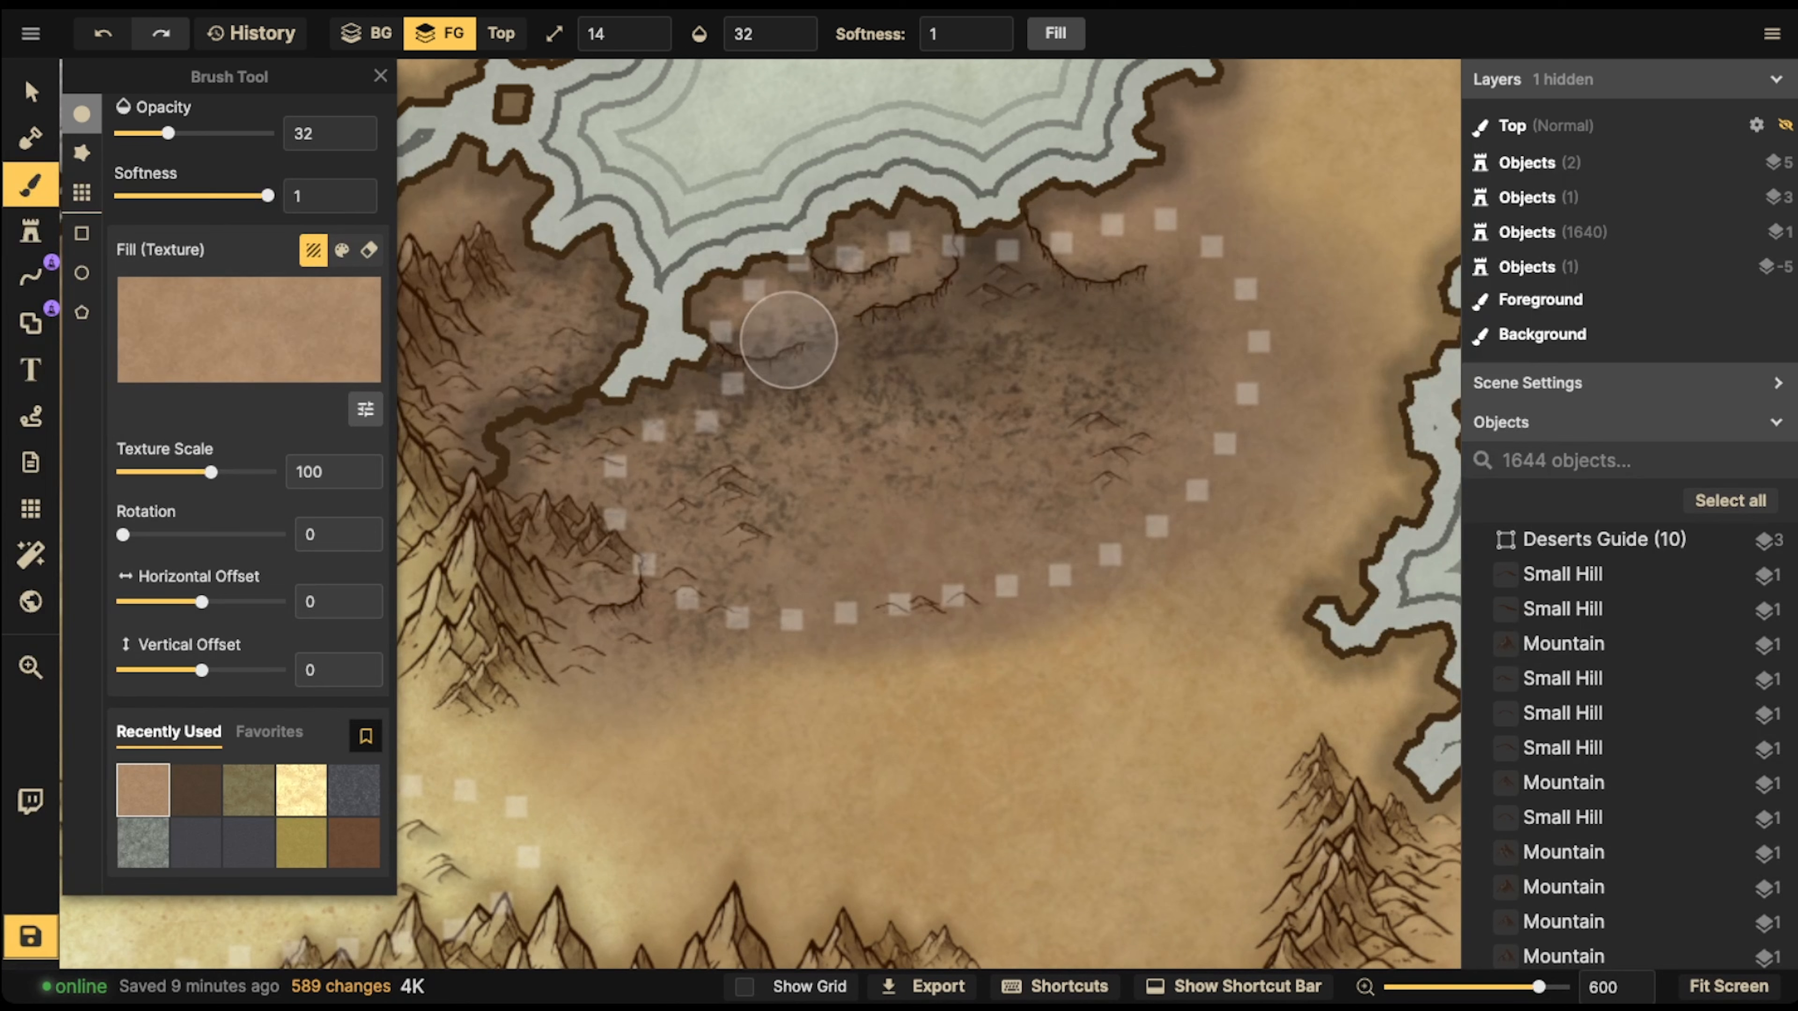
scroll(851, 469, down, 5)
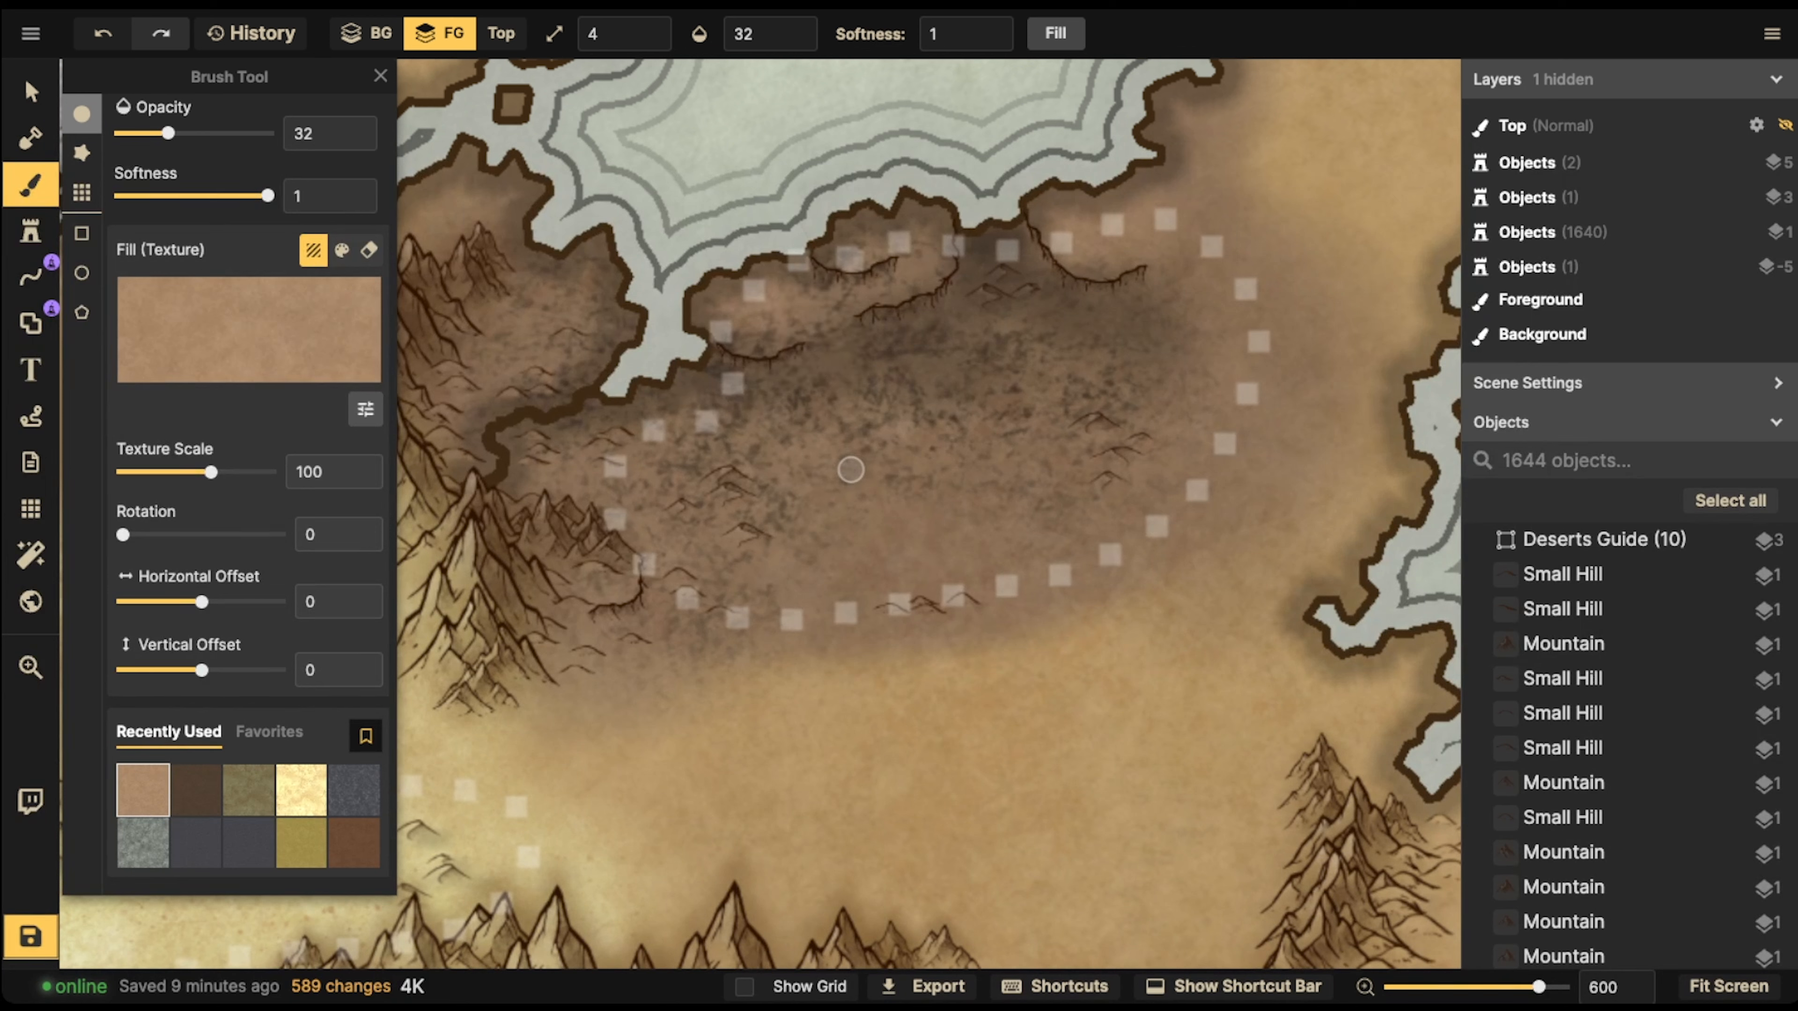
scroll(854, 471, up, 5)
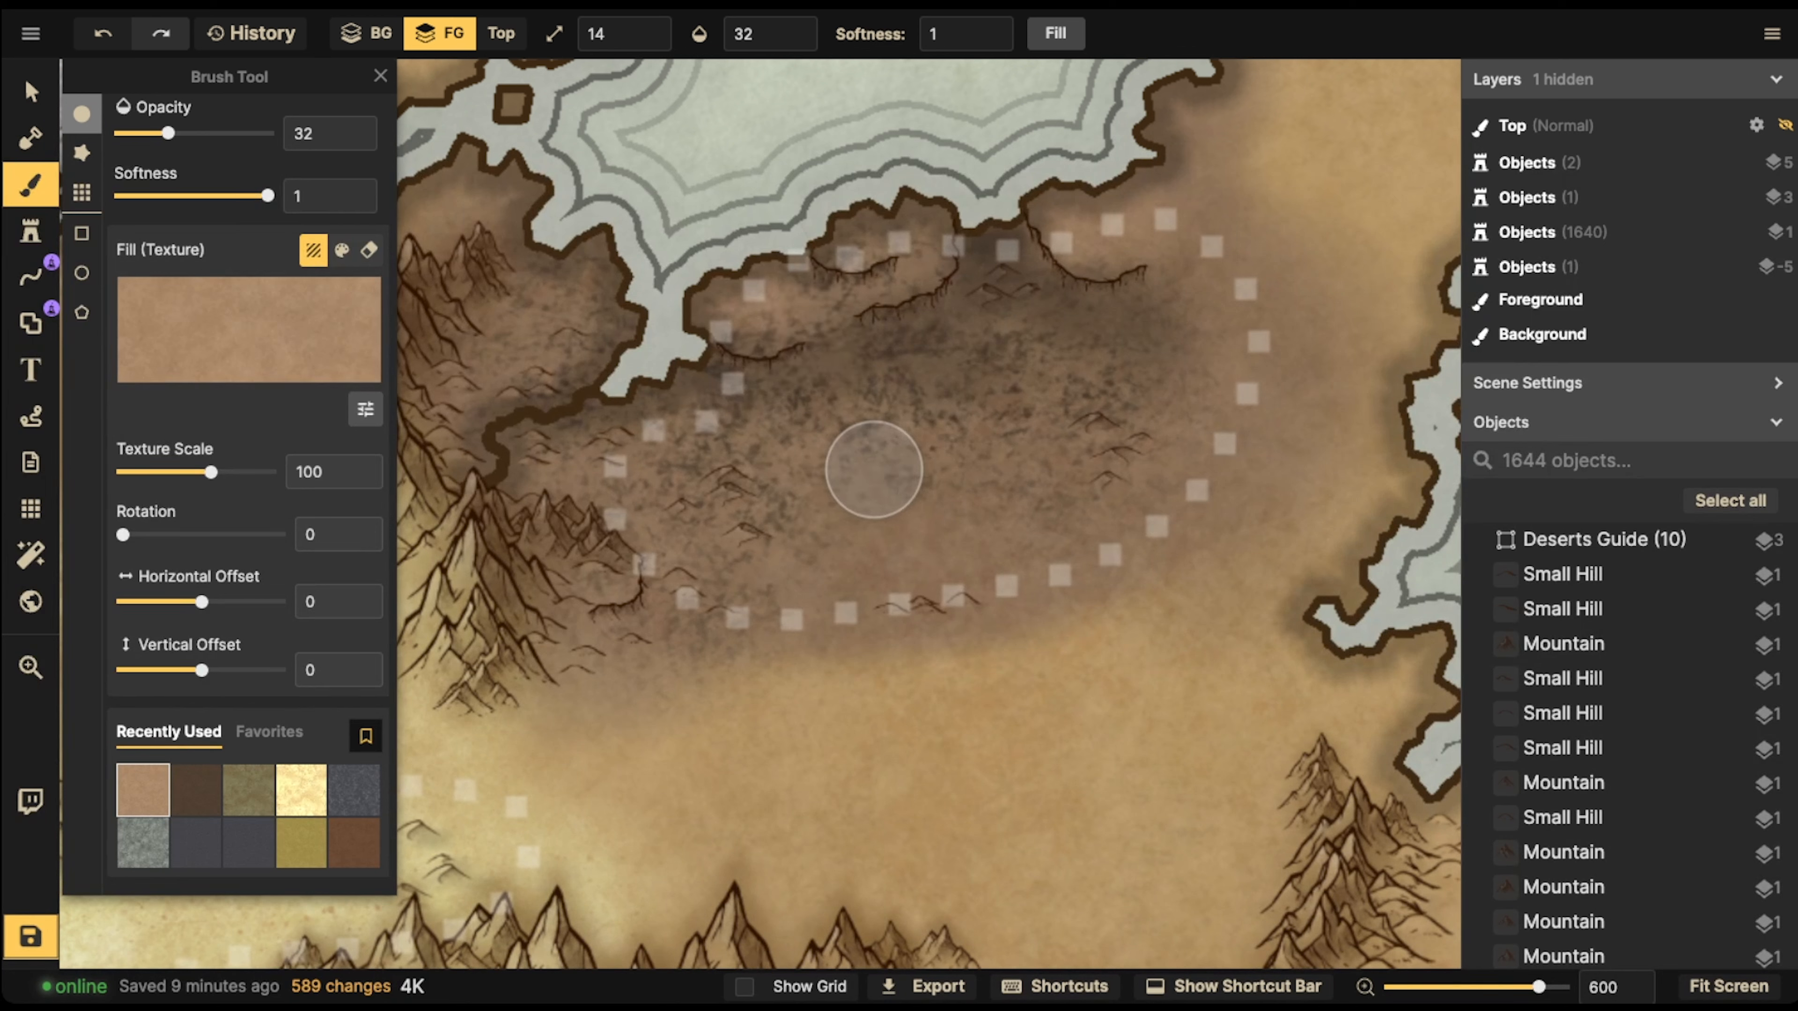
mouse_move(874, 469)
mouse_down()
mouse_move(917, 453)
mouse_move(811, 458)
mouse_move(961, 487)
mouse_move(998, 457)
mouse_move(785, 451)
mouse_move(916, 461)
mouse_move(964, 485)
mouse_move(952, 514)
mouse_move(980, 508)
mouse_move(851, 501)
mouse_move(797, 468)
mouse_move(833, 448)
mouse_move(799, 453)
mouse_move(815, 494)
mouse_move(967, 525)
mouse_move(1117, 520)
mouse_up()
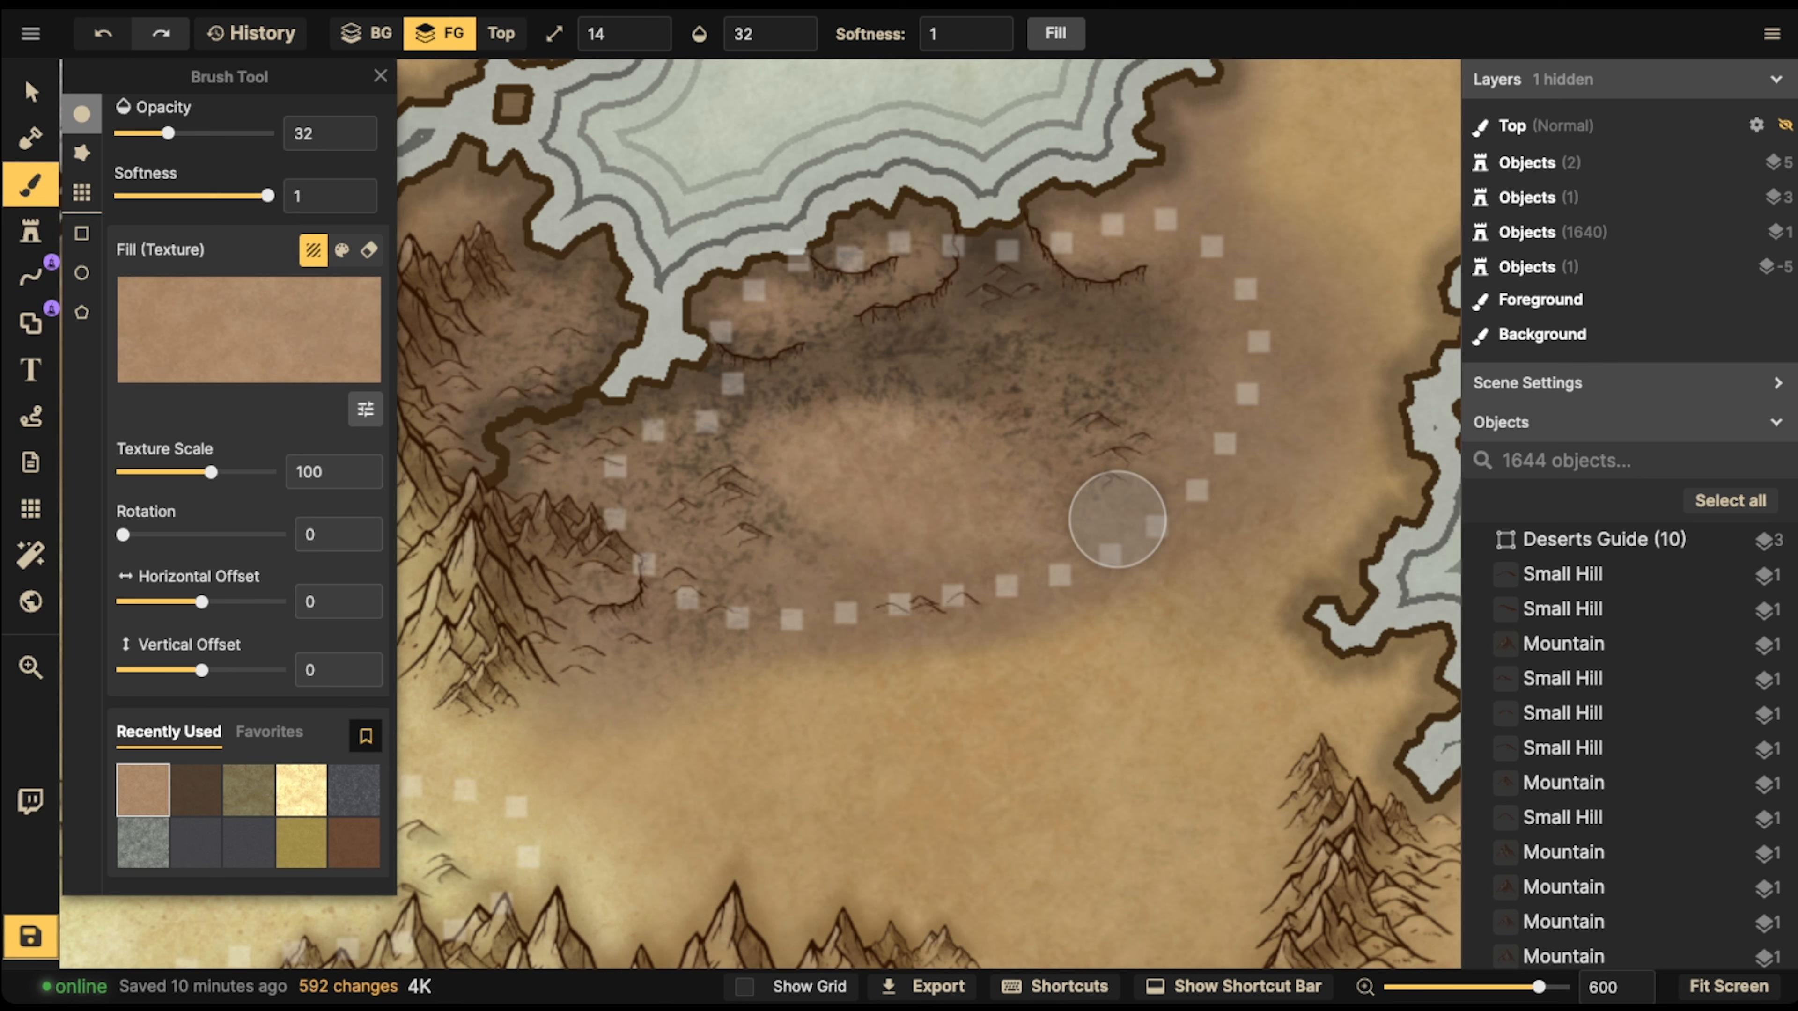
Alternate the dark and light brown textures to shade the desert's western edge and cliff bases and lighten its northeastern part
click(195, 790)
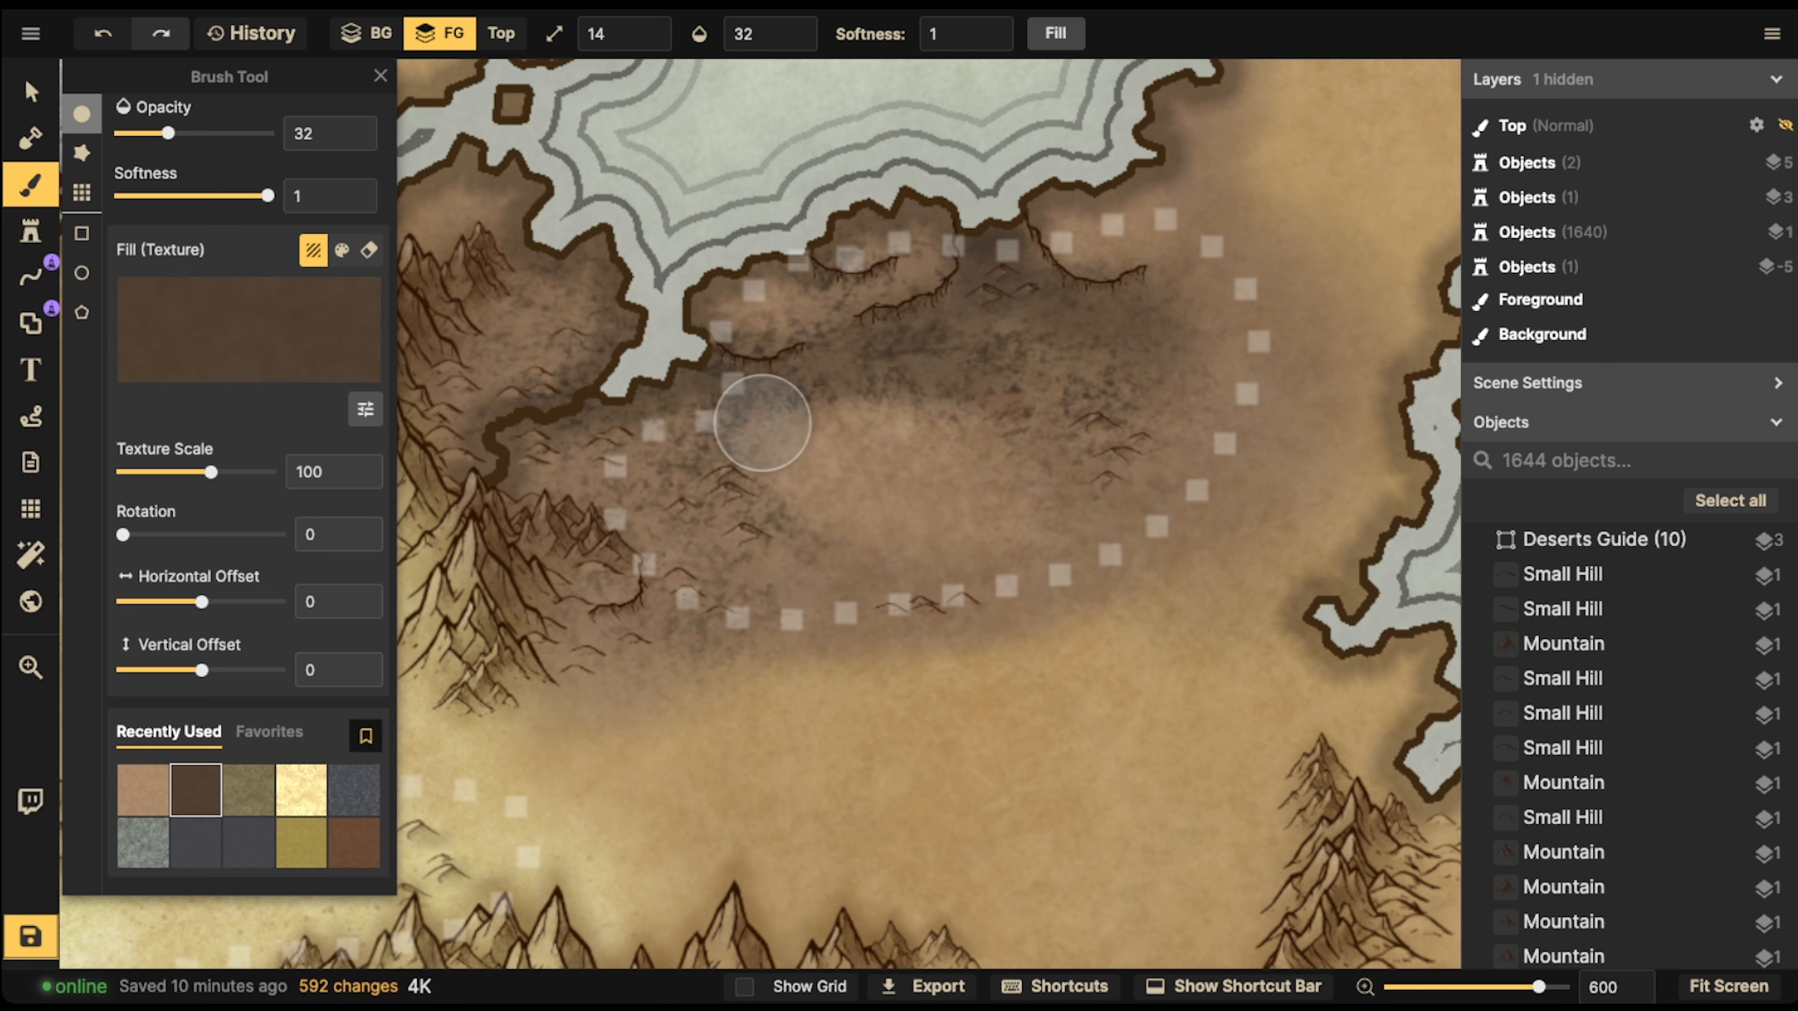
mouse_move(582, 474)
mouse_down()
mouse_move(582, 510)
mouse_move(646, 514)
mouse_move(598, 490)
mouse_move(710, 538)
mouse_up()
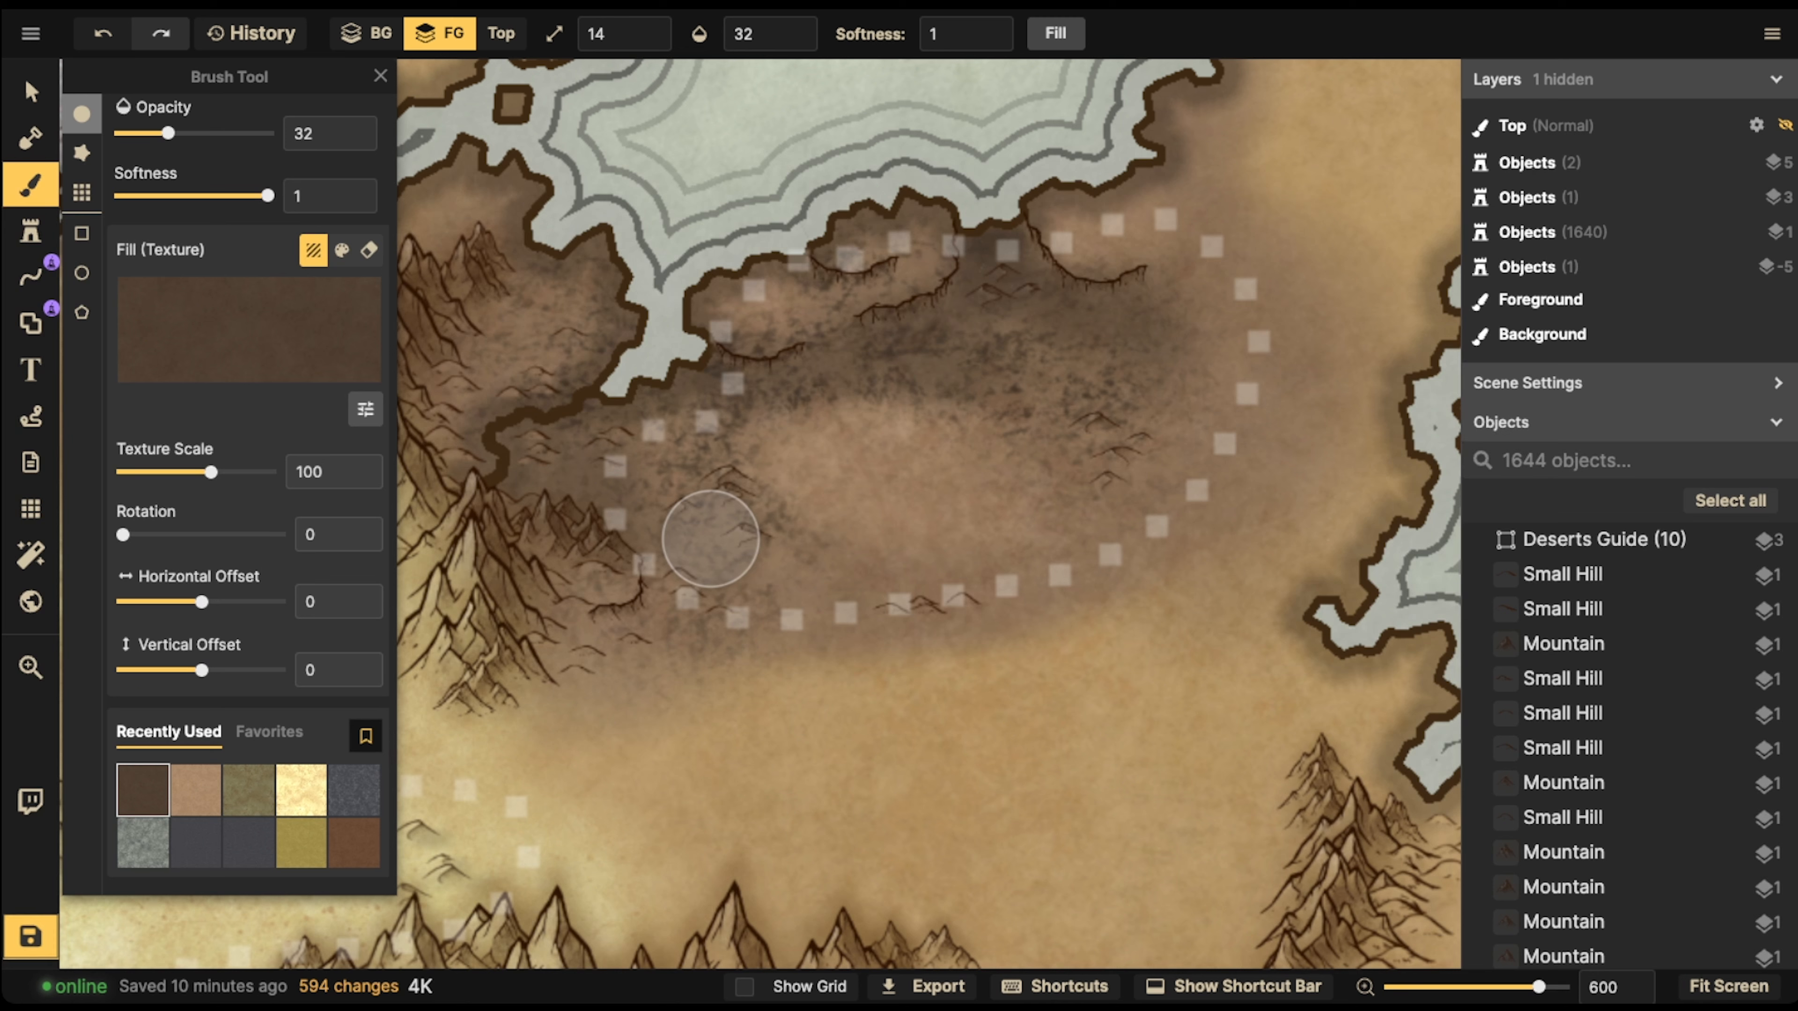
key(x)
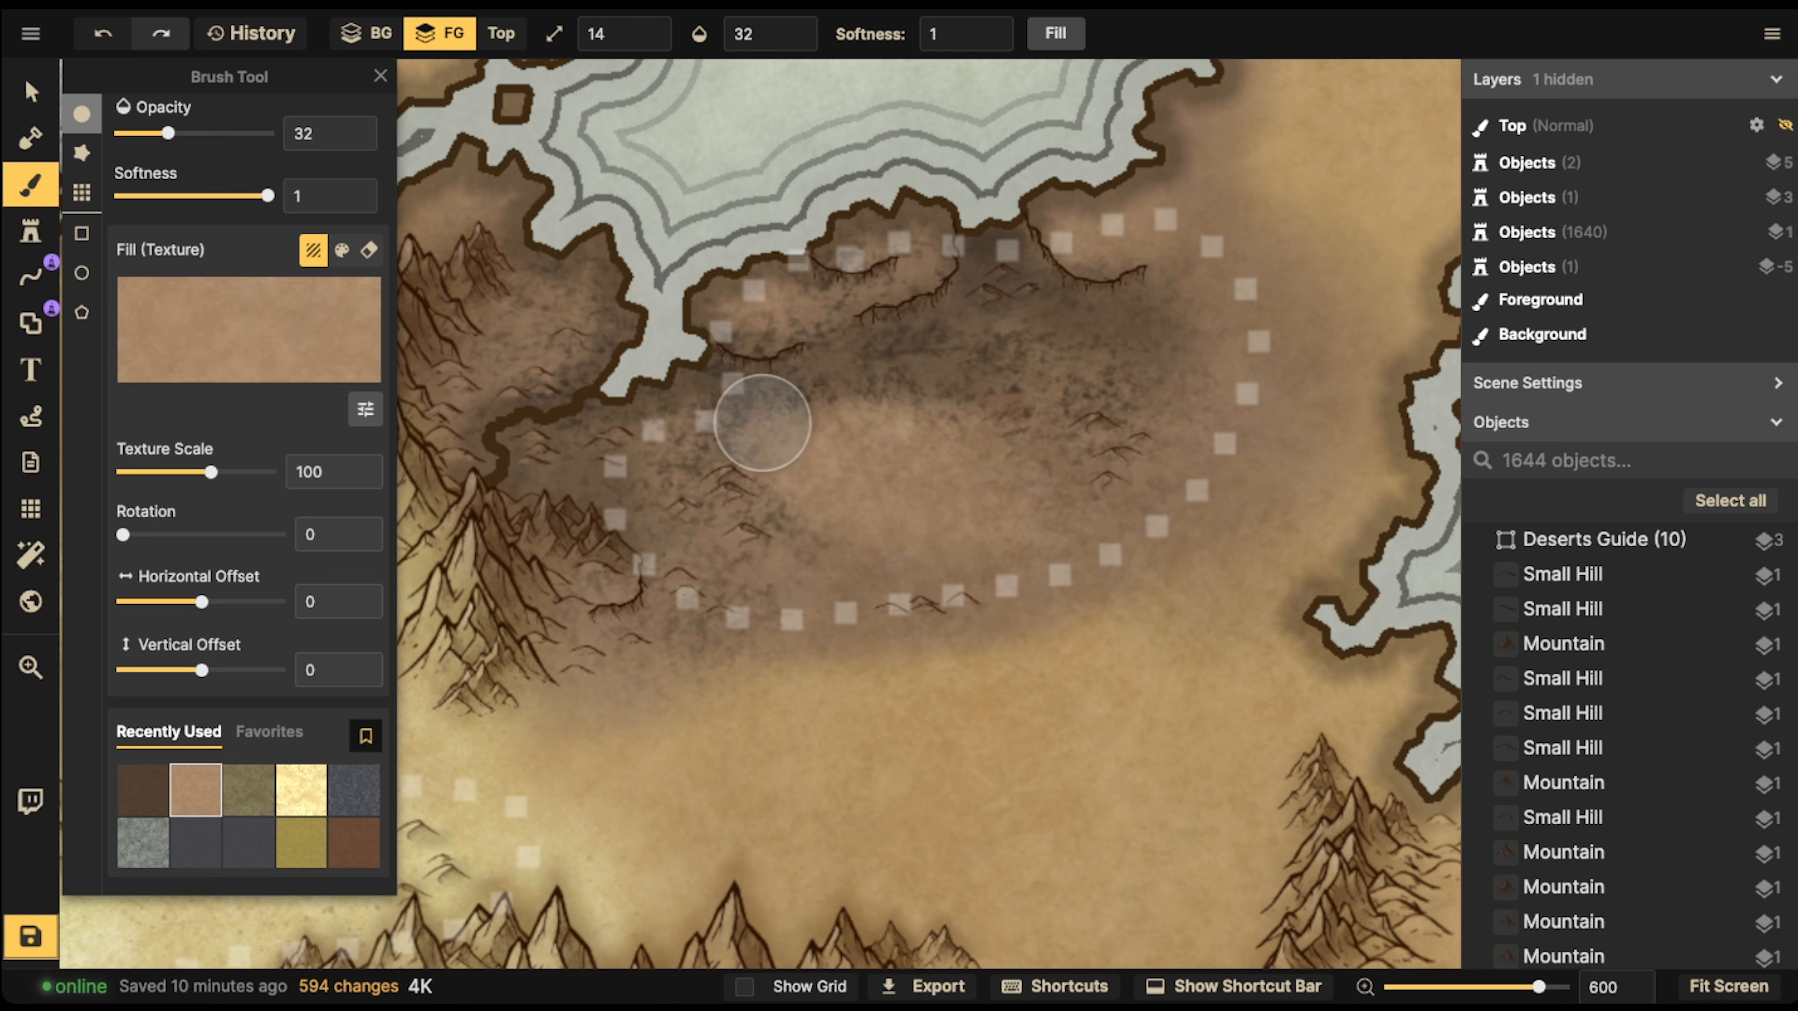
mouse_move(1084, 354)
mouse_down()
mouse_move(1073, 344)
mouse_move(1103, 368)
mouse_move(798, 575)
mouse_move(957, 511)
mouse_move(831, 445)
mouse_move(964, 442)
mouse_move(1004, 554)
mouse_move(1045, 320)
mouse_move(895, 397)
mouse_move(831, 398)
mouse_move(733, 484)
mouse_move(983, 353)
mouse_move(1149, 386)
mouse_up()
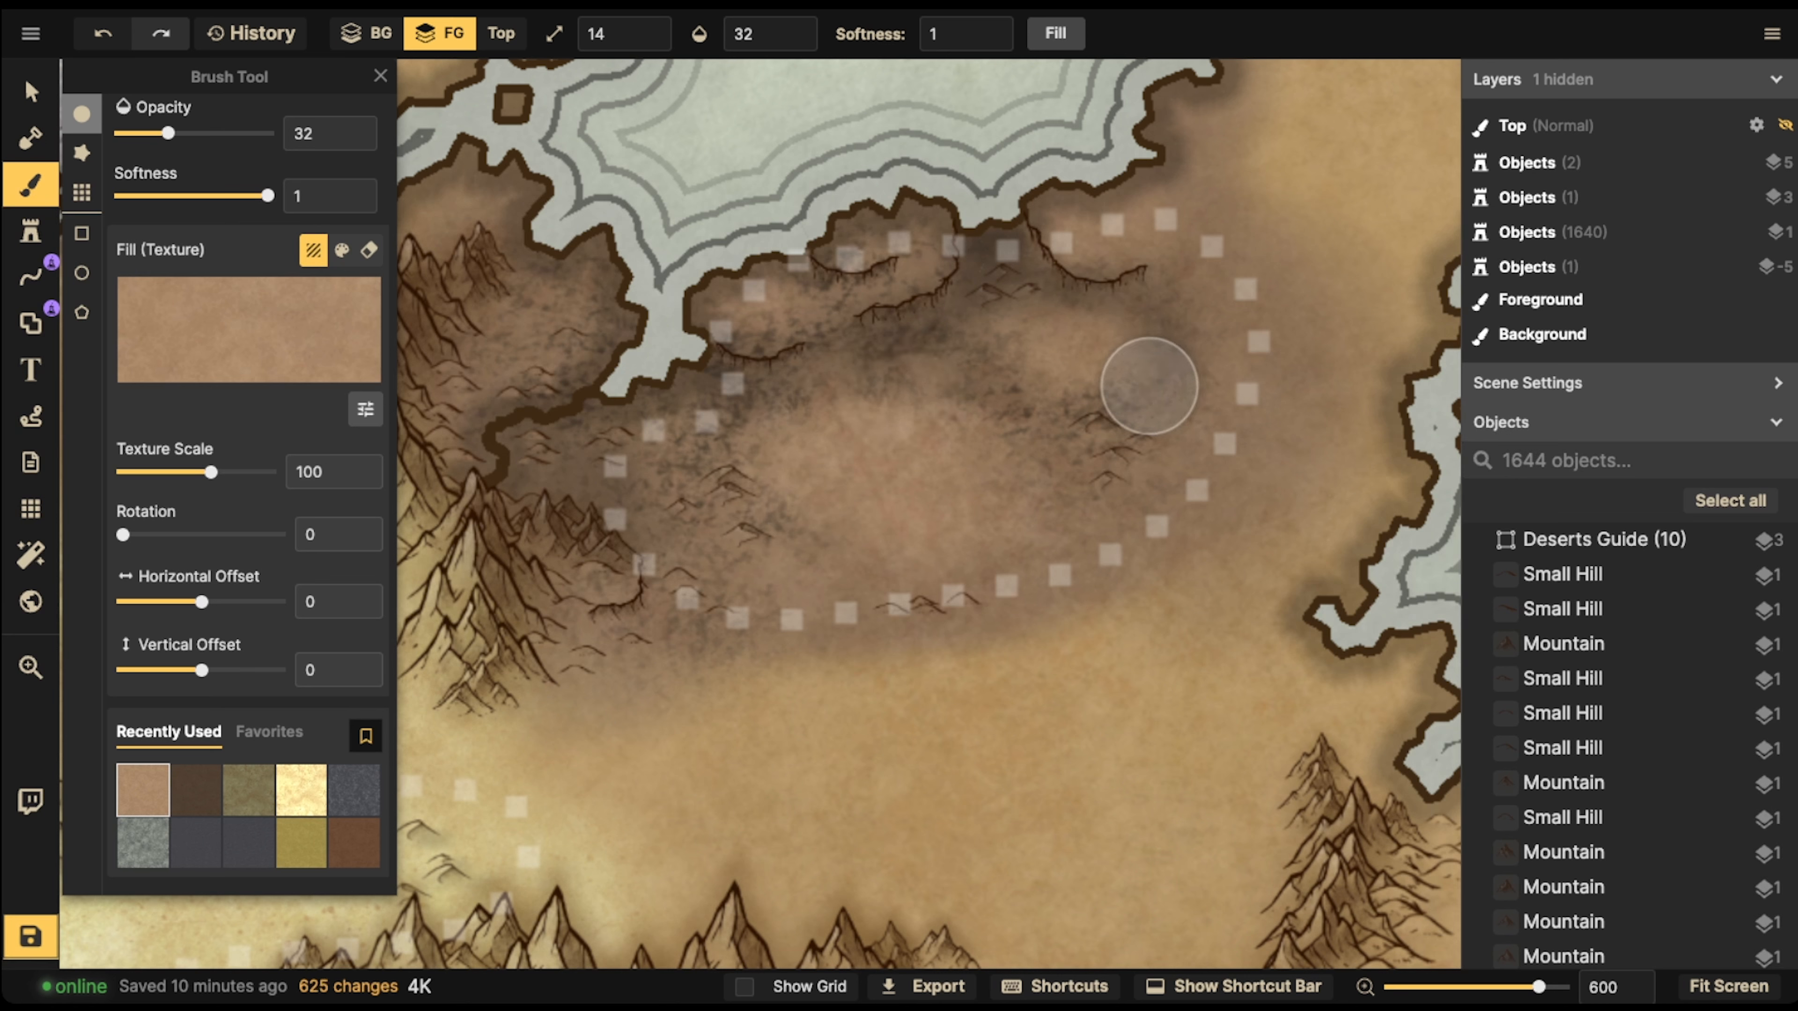
click(196, 790)
mouse_move(969, 395)
mouse_down()
mouse_move(1031, 438)
mouse_move(1008, 417)
mouse_move(787, 385)
mouse_move(931, 497)
mouse_move(1175, 381)
mouse_move(1113, 299)
mouse_up()
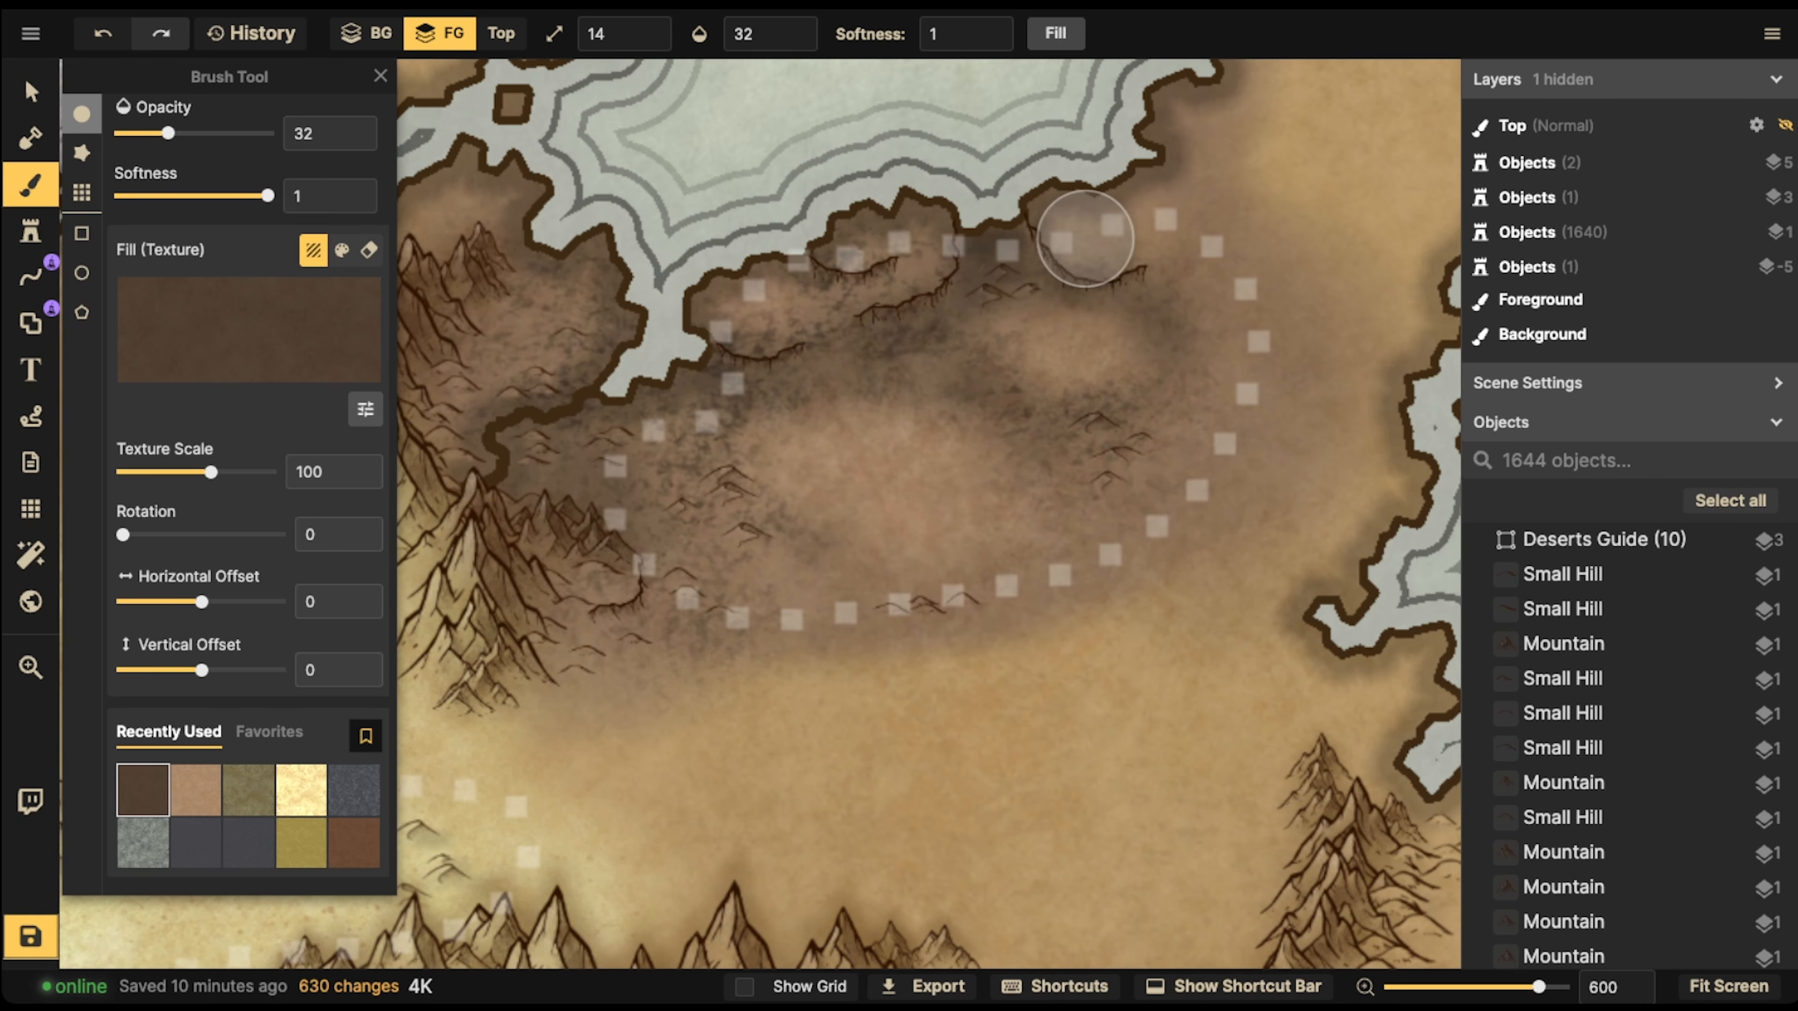
Go to the cracked grey desert on the neighbouring continent, choose the grey stone texture for the brush, and set its brightness to 60
key(v)
scroll(762, 421, down, 6)
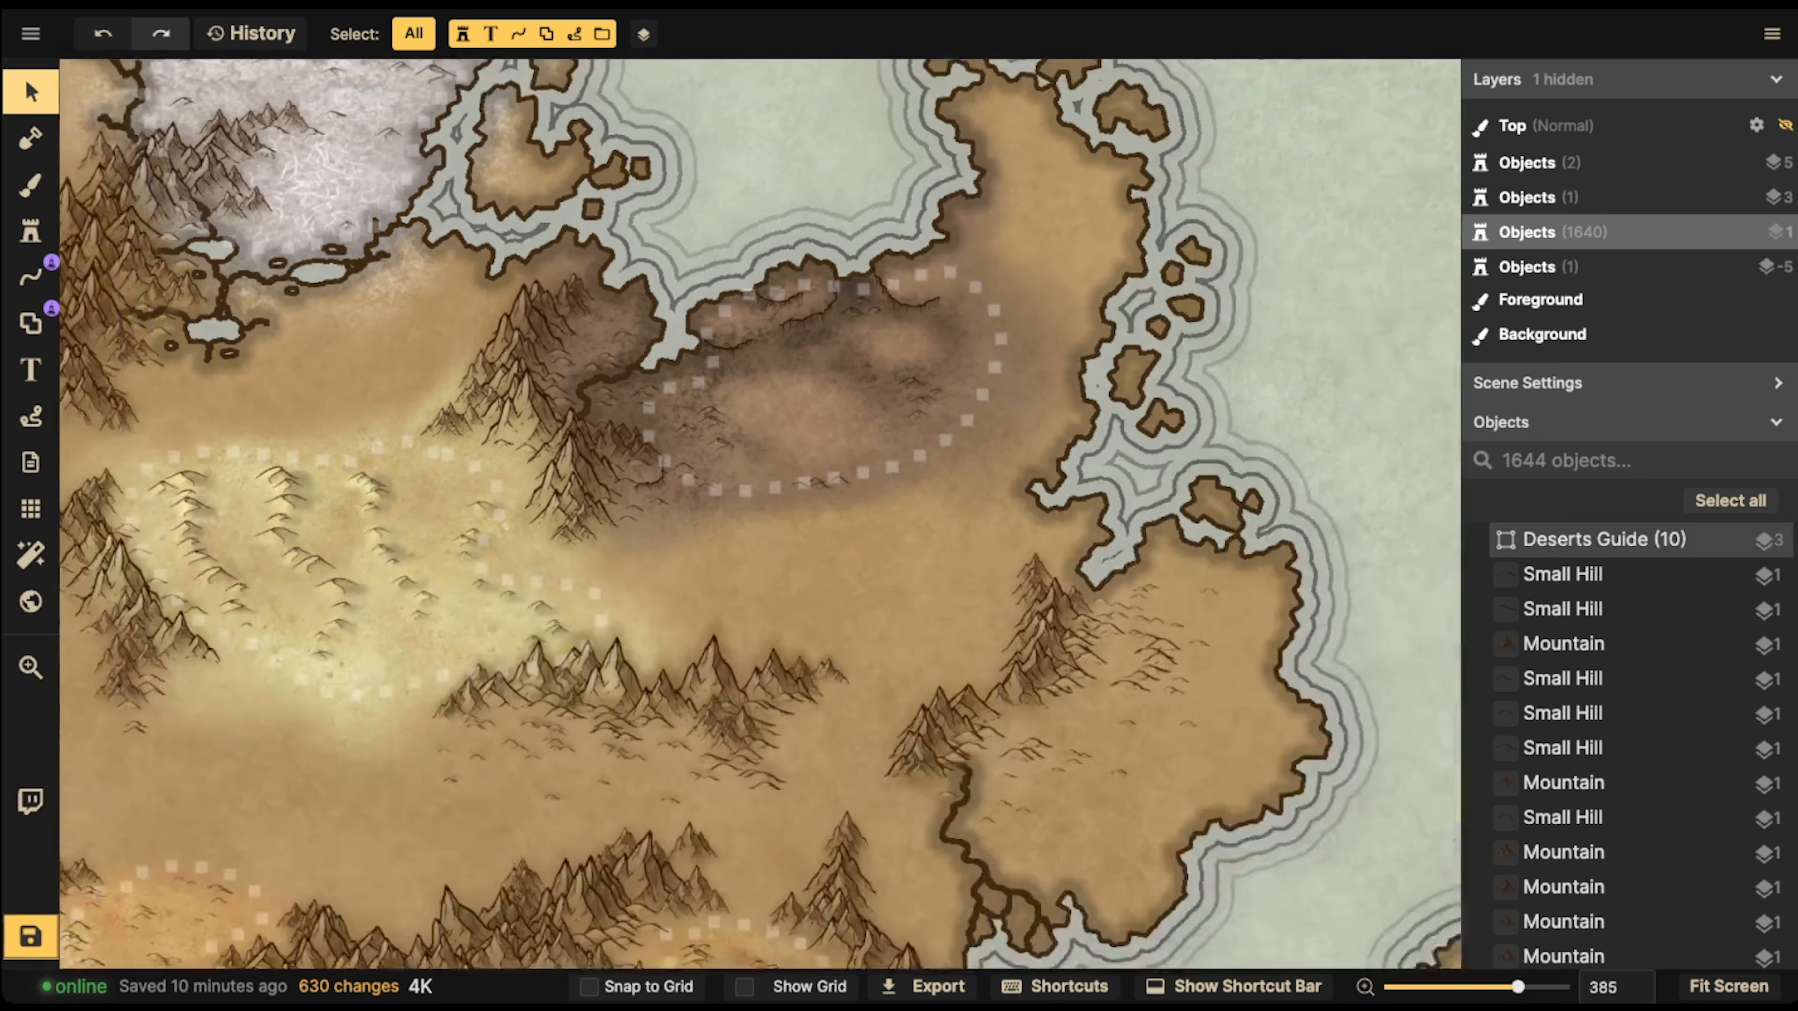
scroll(762, 422, down, 5)
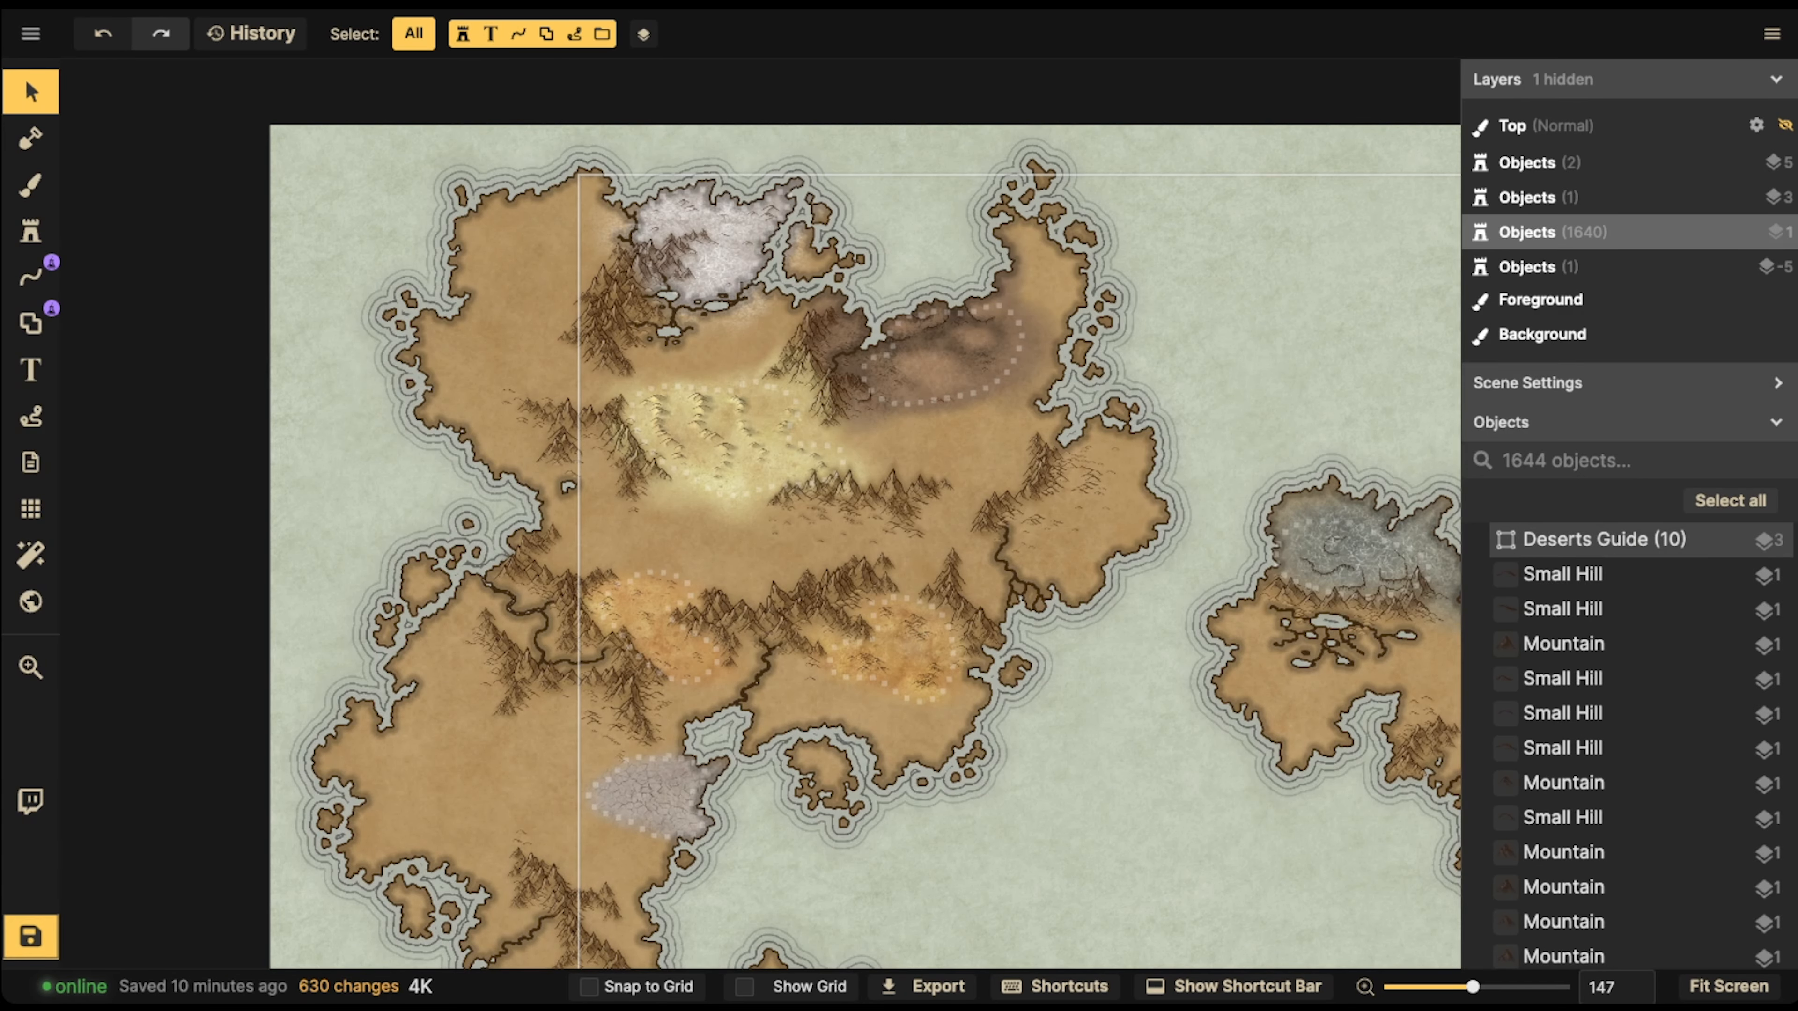
drag(1358, 610, 683, 612)
scroll(683, 613, up, 6)
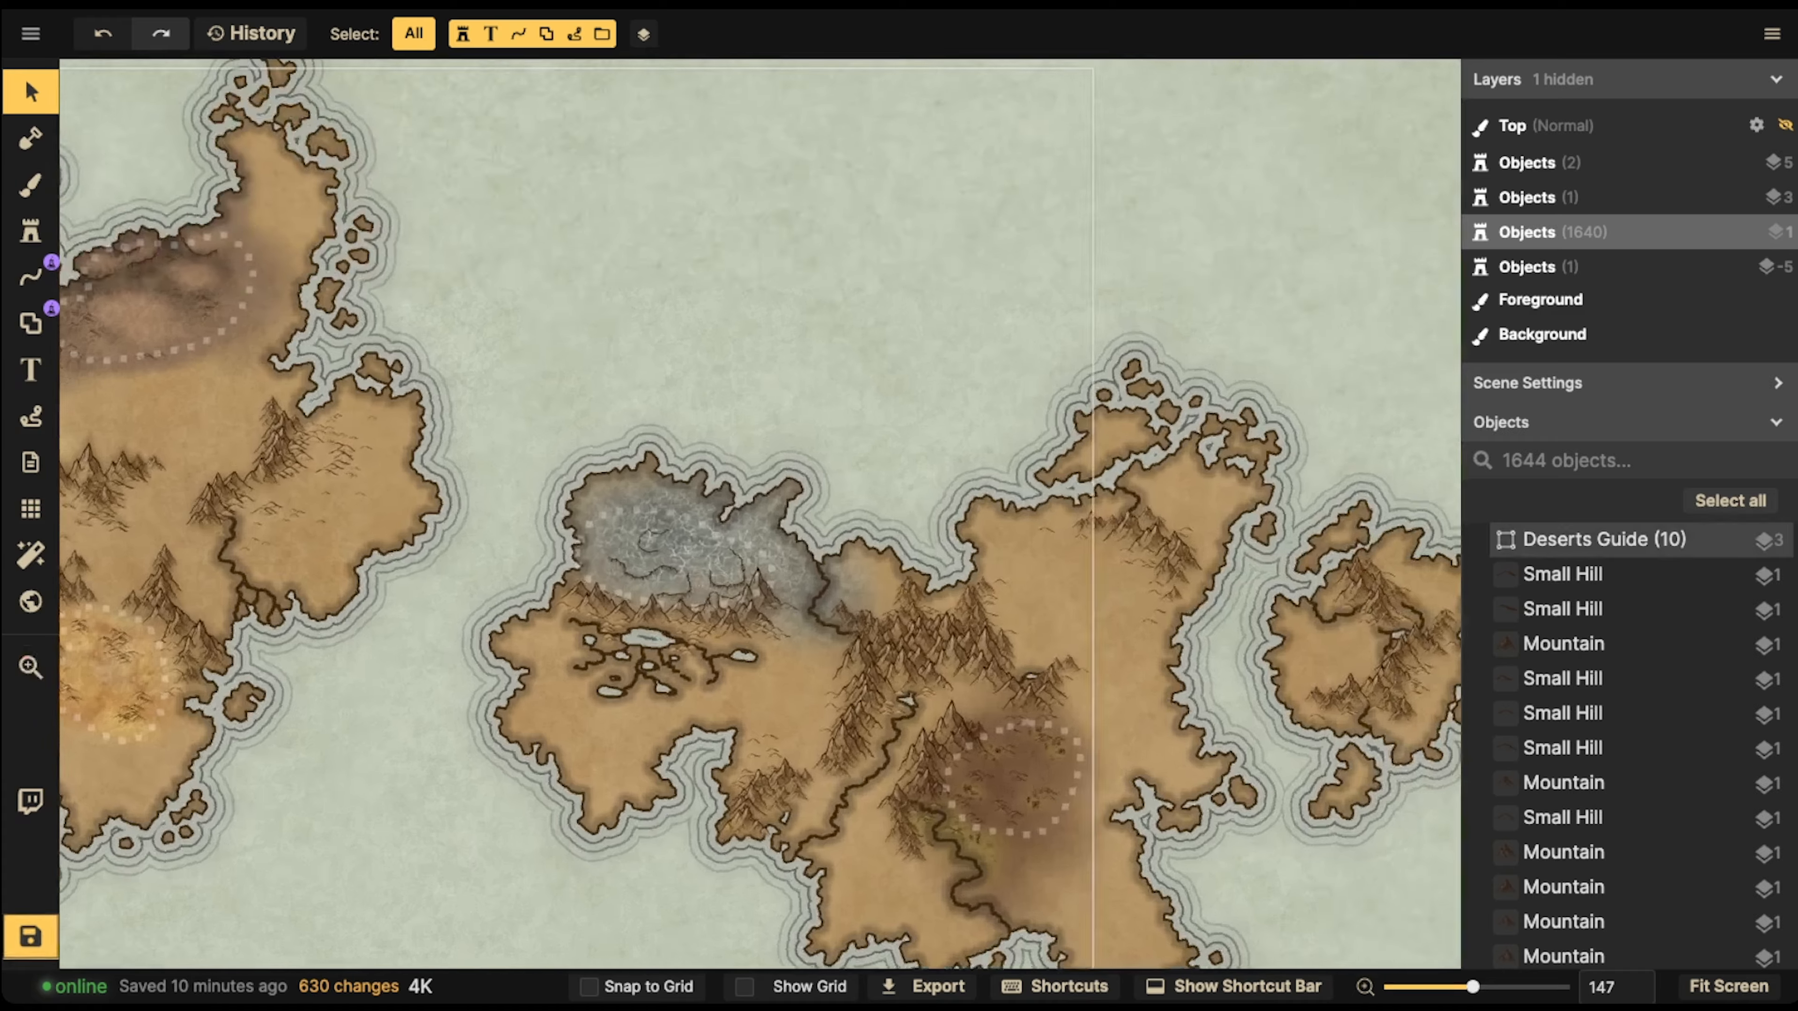
scroll(762, 423, up, 6)
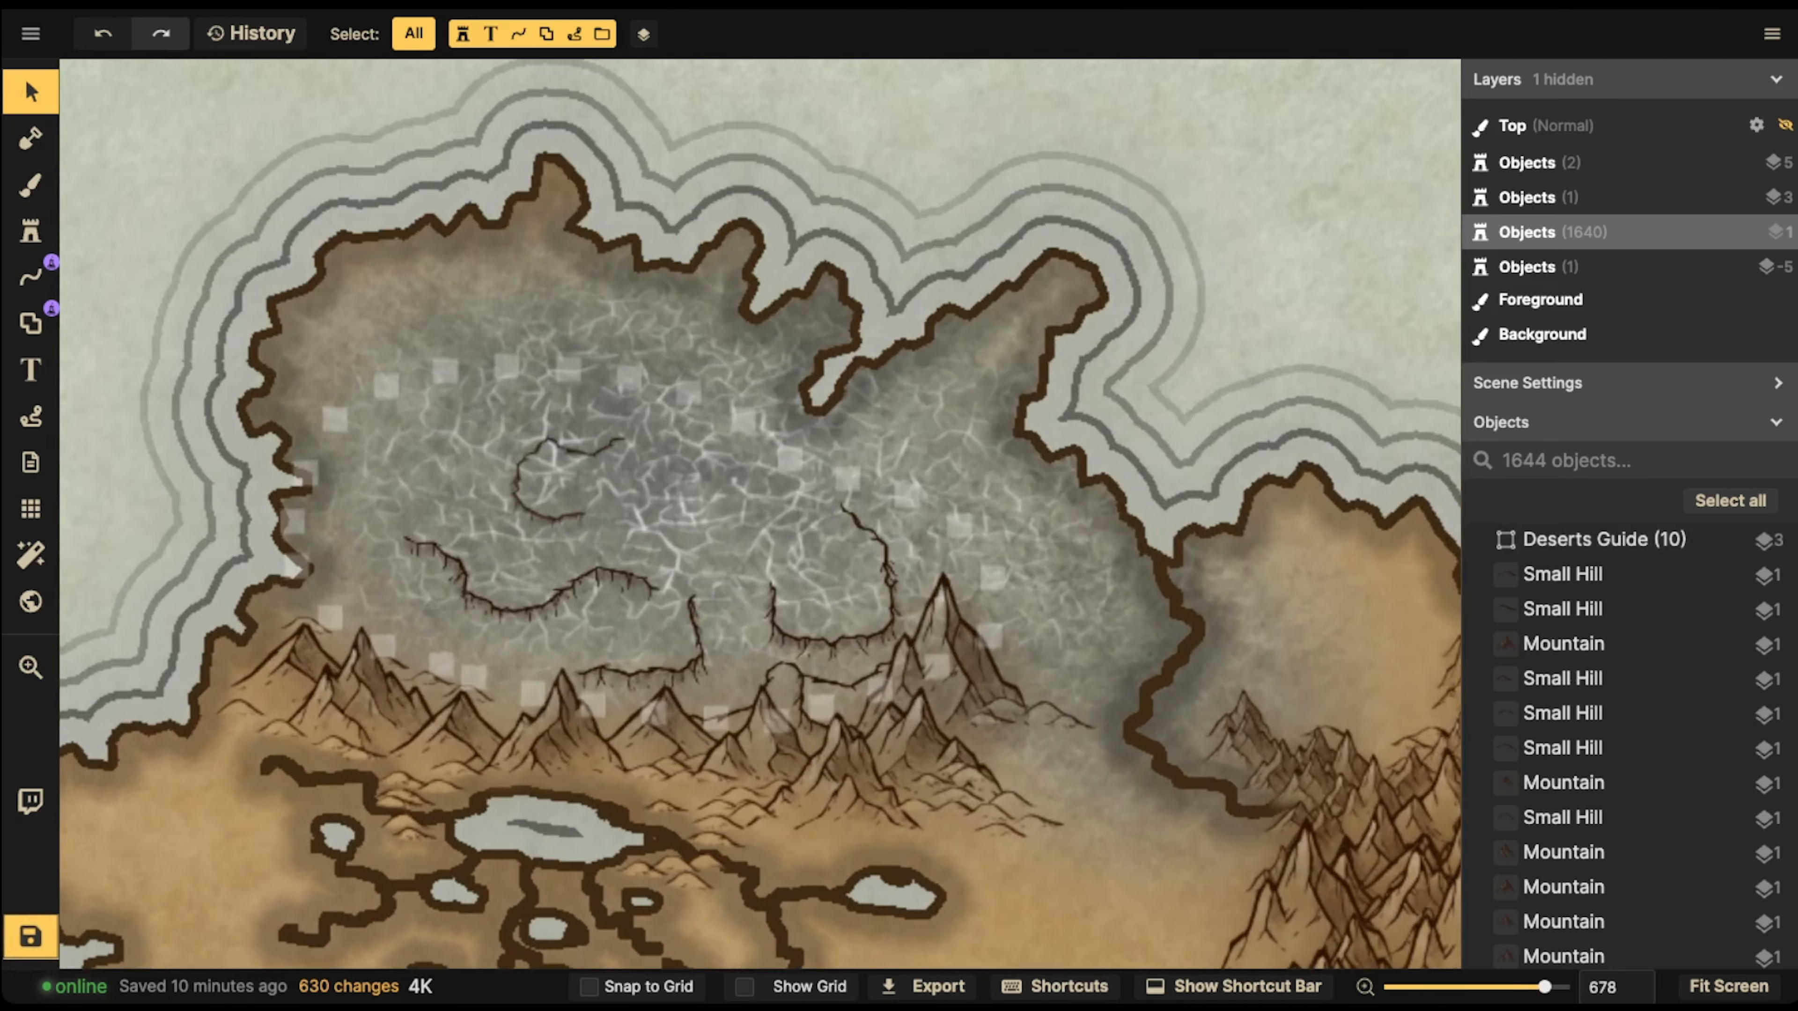
key(b)
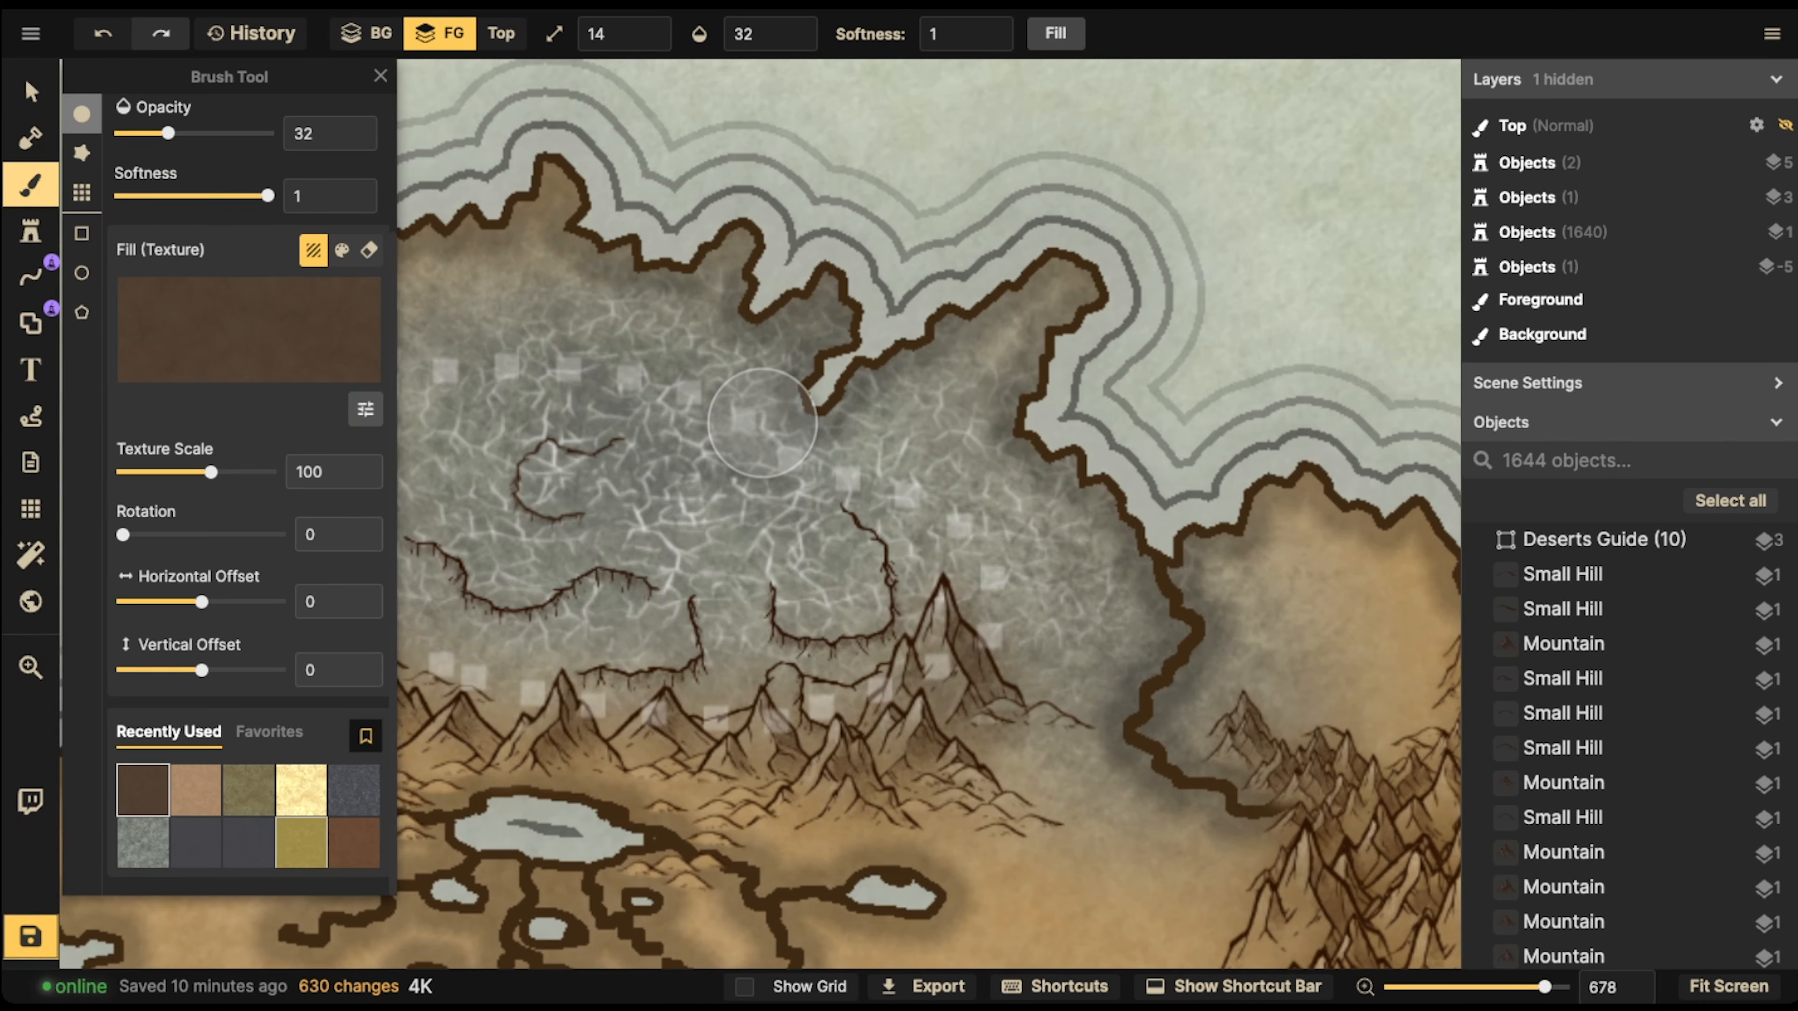
click(143, 842)
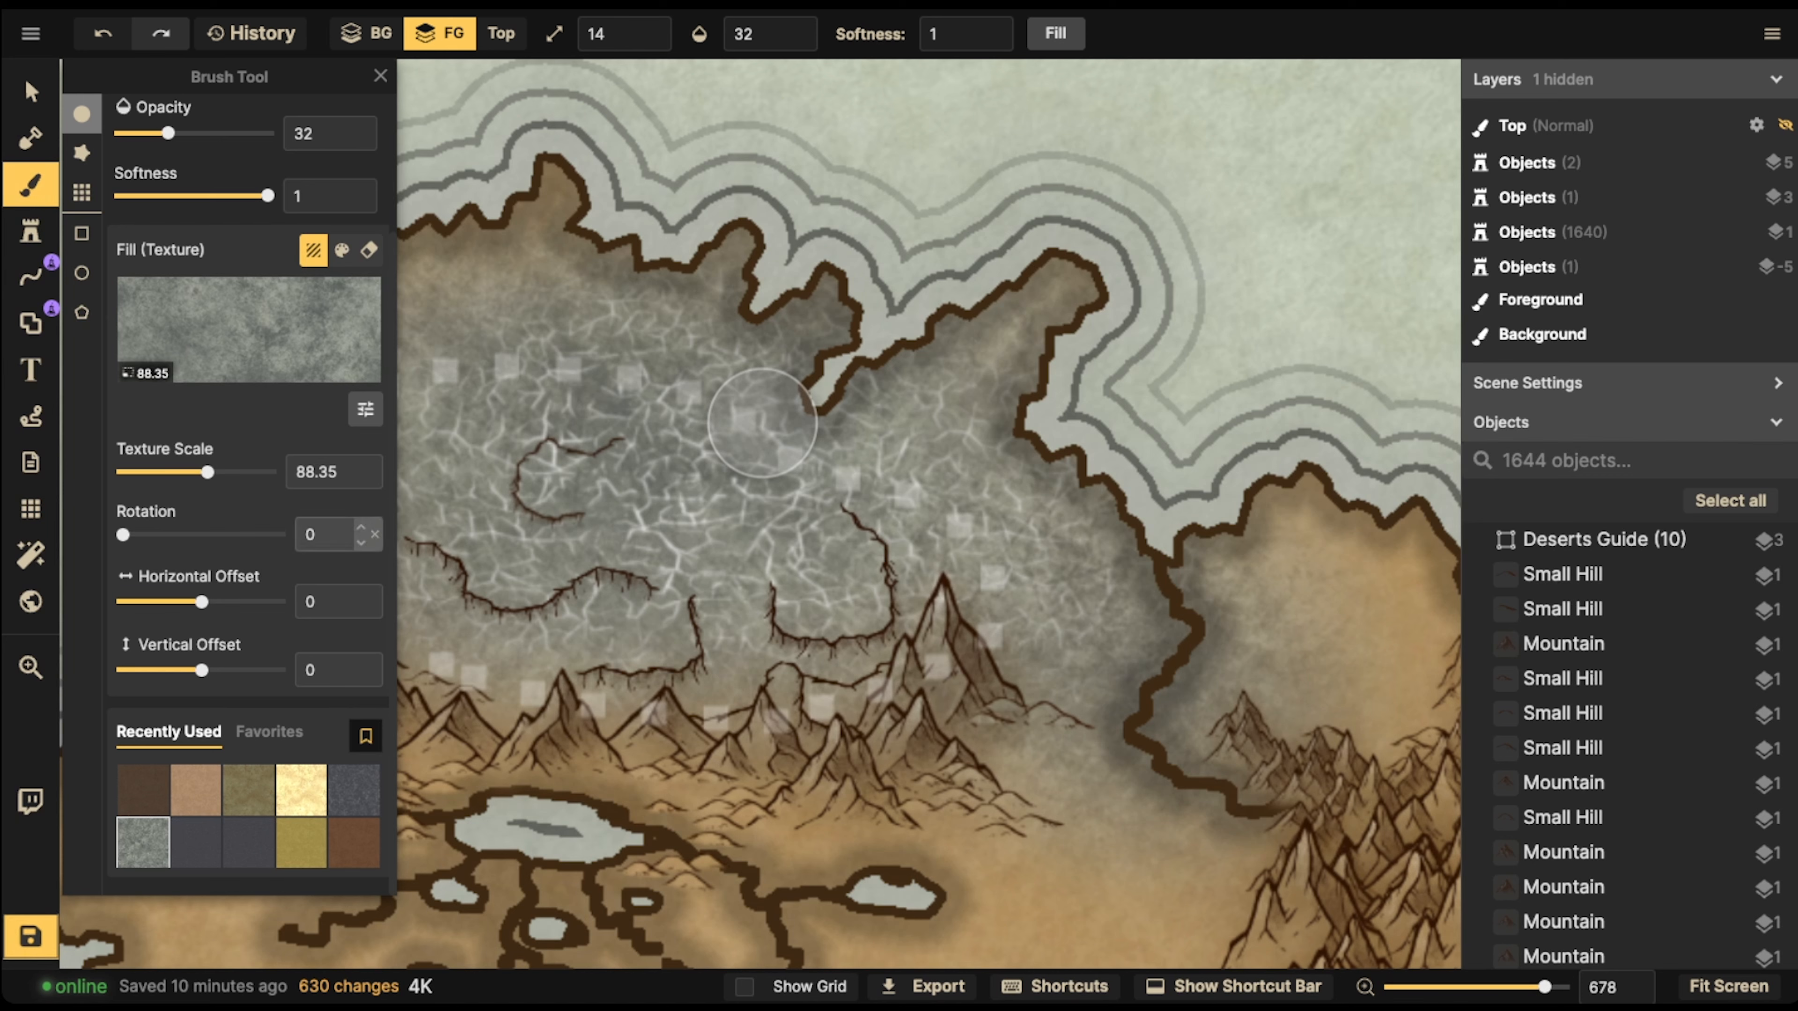
click(365, 409)
drag(484, 445, 448, 444)
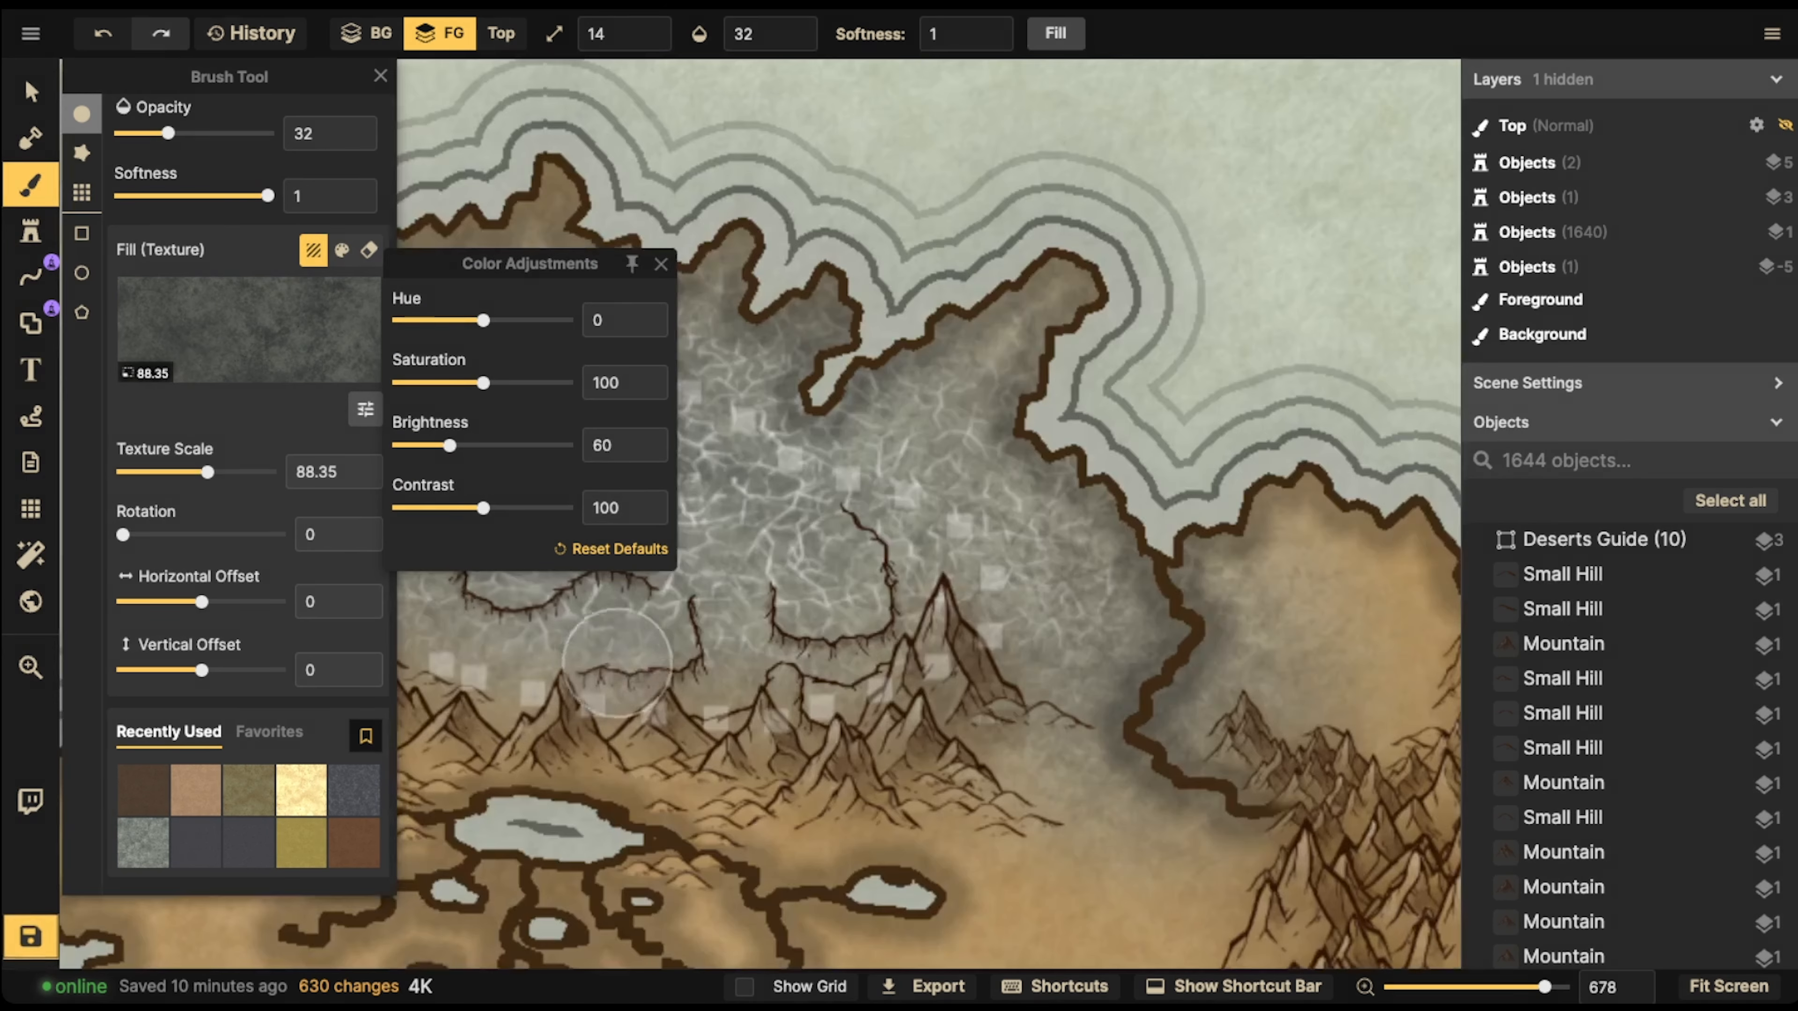
Brush dark grey shadows around the bases of the cliffs across the cracked grey desert
mouse_move(734, 632)
mouse_down()
mouse_move(741, 595)
mouse_move(724, 695)
mouse_move(946, 649)
mouse_move(914, 565)
mouse_move(927, 554)
mouse_move(969, 631)
mouse_move(1027, 645)
mouse_move(1001, 579)
mouse_move(919, 498)
mouse_up()
key(space)
drag(595, 527, 843, 470)
mouse_move(650, 540)
mouse_down()
mouse_move(599, 527)
mouse_move(703, 587)
mouse_move(820, 578)
mouse_move(713, 595)
mouse_move(619, 551)
mouse_up()
mouse_move(784, 683)
mouse_down()
mouse_move(869, 685)
mouse_move(853, 670)
mouse_move(1146, 585)
mouse_move(570, 573)
mouse_up()
Set the grey stone texture's brightness to 129 and highlight the ground enclosed by the grey desert's curved northern cliff
click(195, 842)
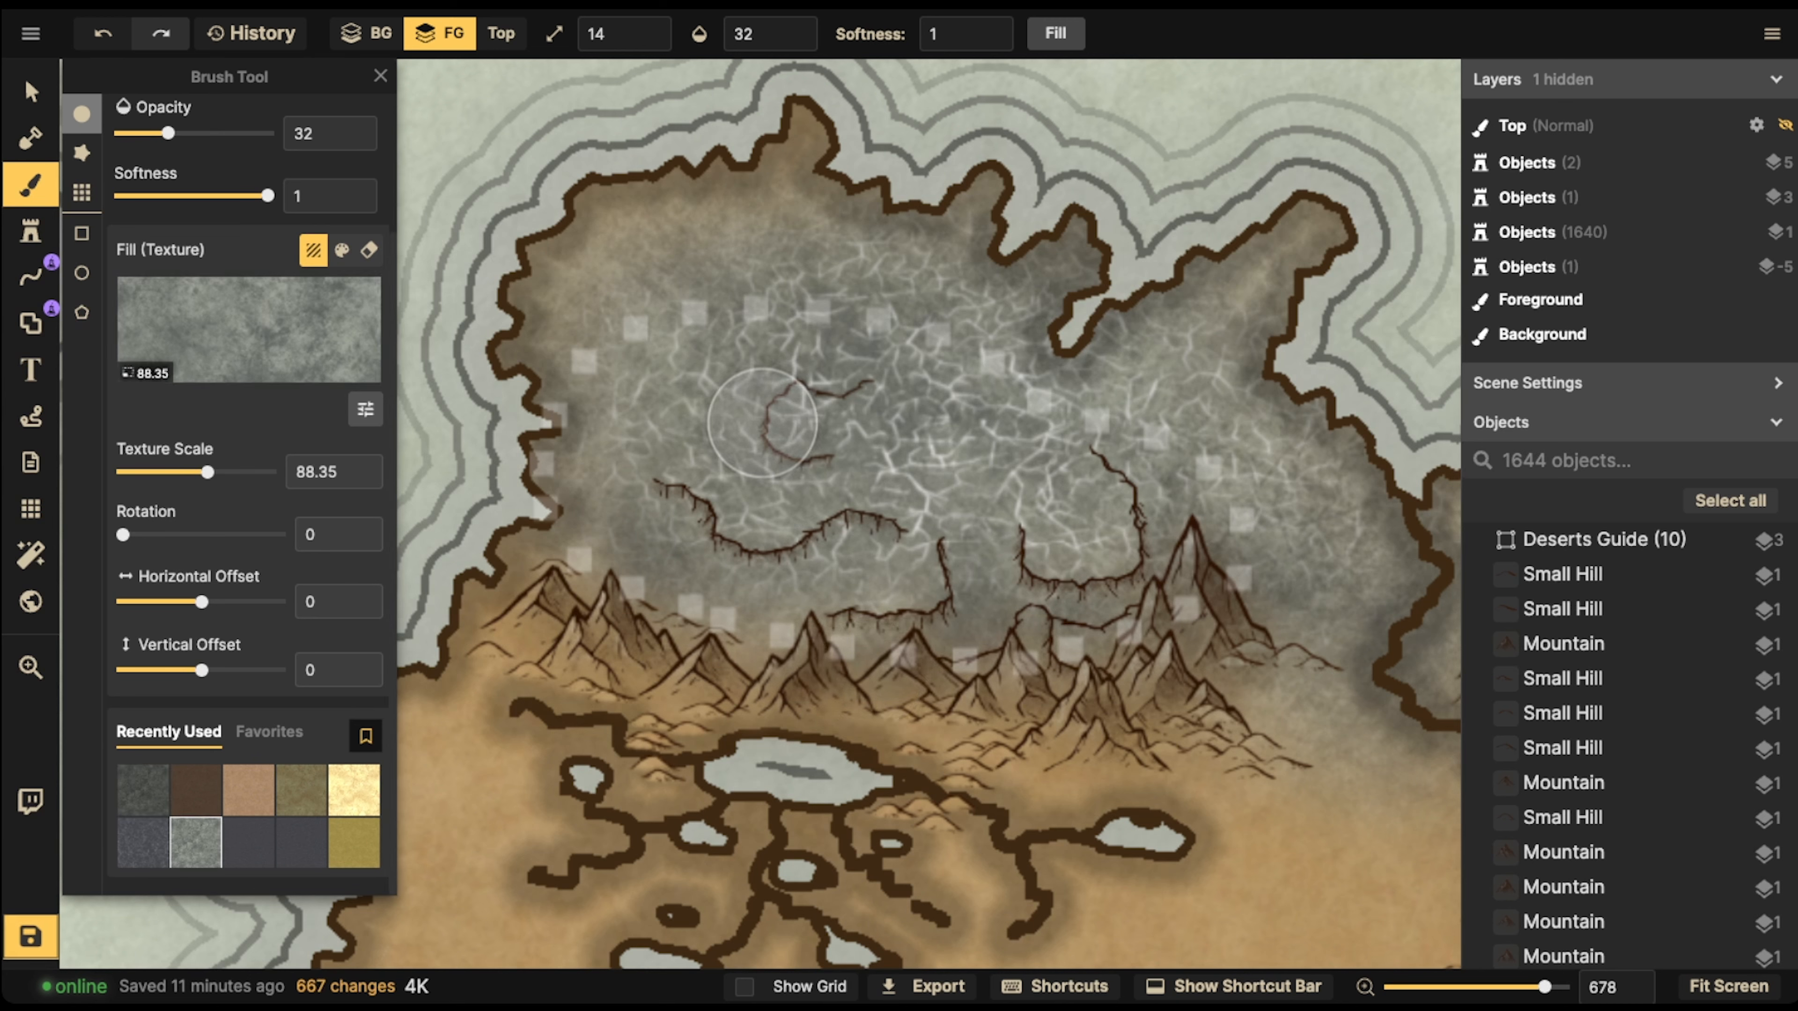
click(365, 409)
drag(483, 445, 506, 446)
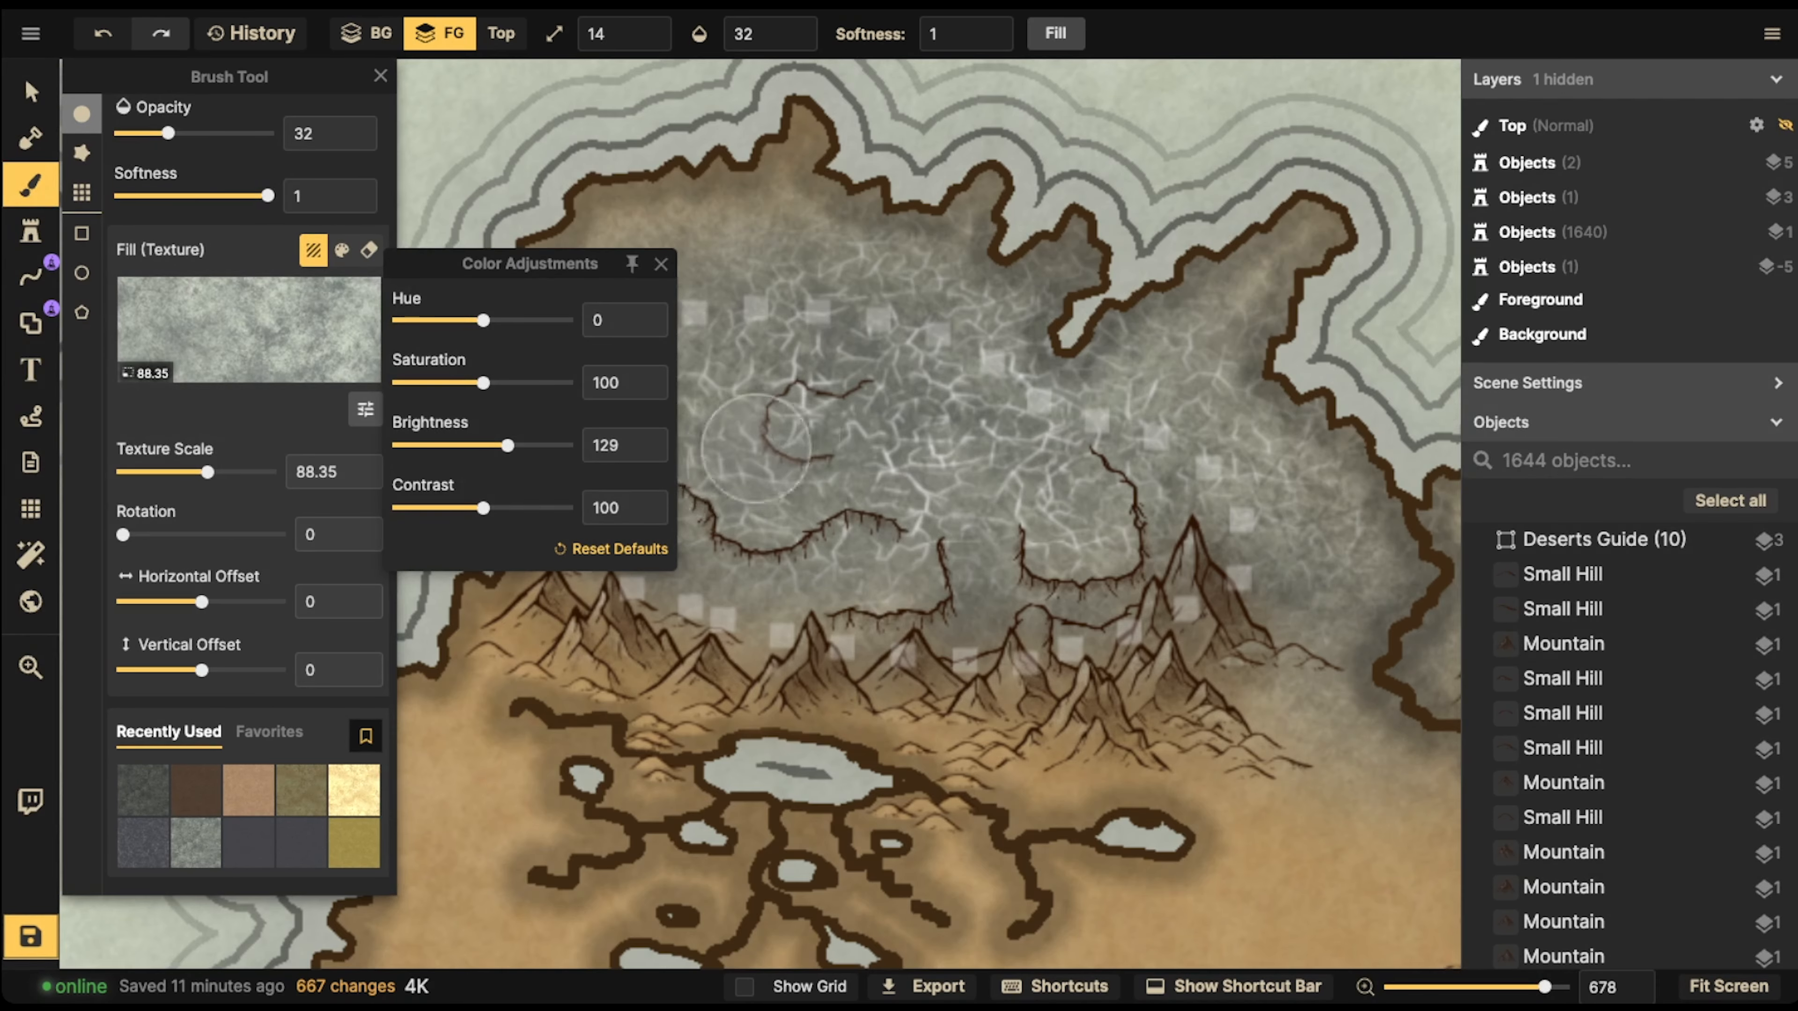
click(825, 431)
mouse_move(830, 428)
mouse_down()
mouse_move(828, 396)
mouse_move(860, 416)
mouse_up()
click(854, 413)
click(837, 404)
Brush pale grey highlights onto the plateau inside the U-shaped cliff on the grey desert's eastern side
click(1050, 494)
click(1076, 511)
click(1060, 510)
click(1089, 498)
click(1077, 535)
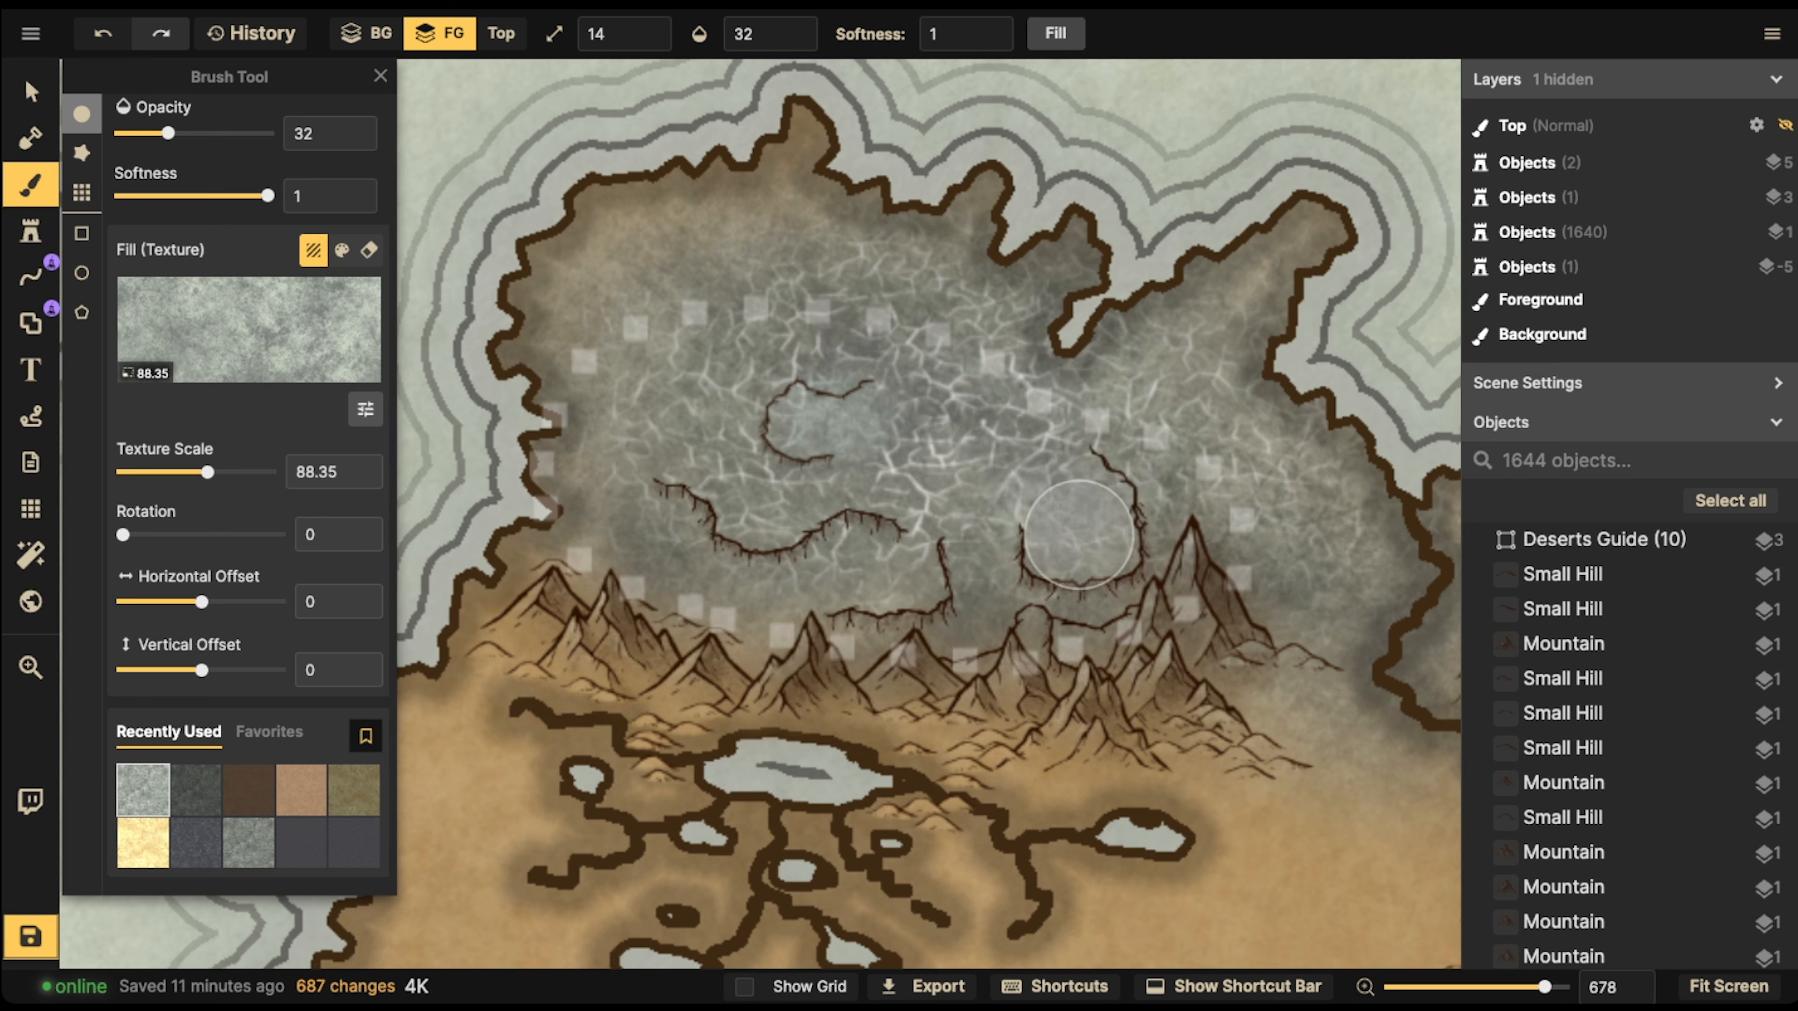
click(1114, 504)
Reduce the brush to size 4 and add fine pale highlights along the long wavy cliff in the grey desert
scroll(873, 569, down, 5)
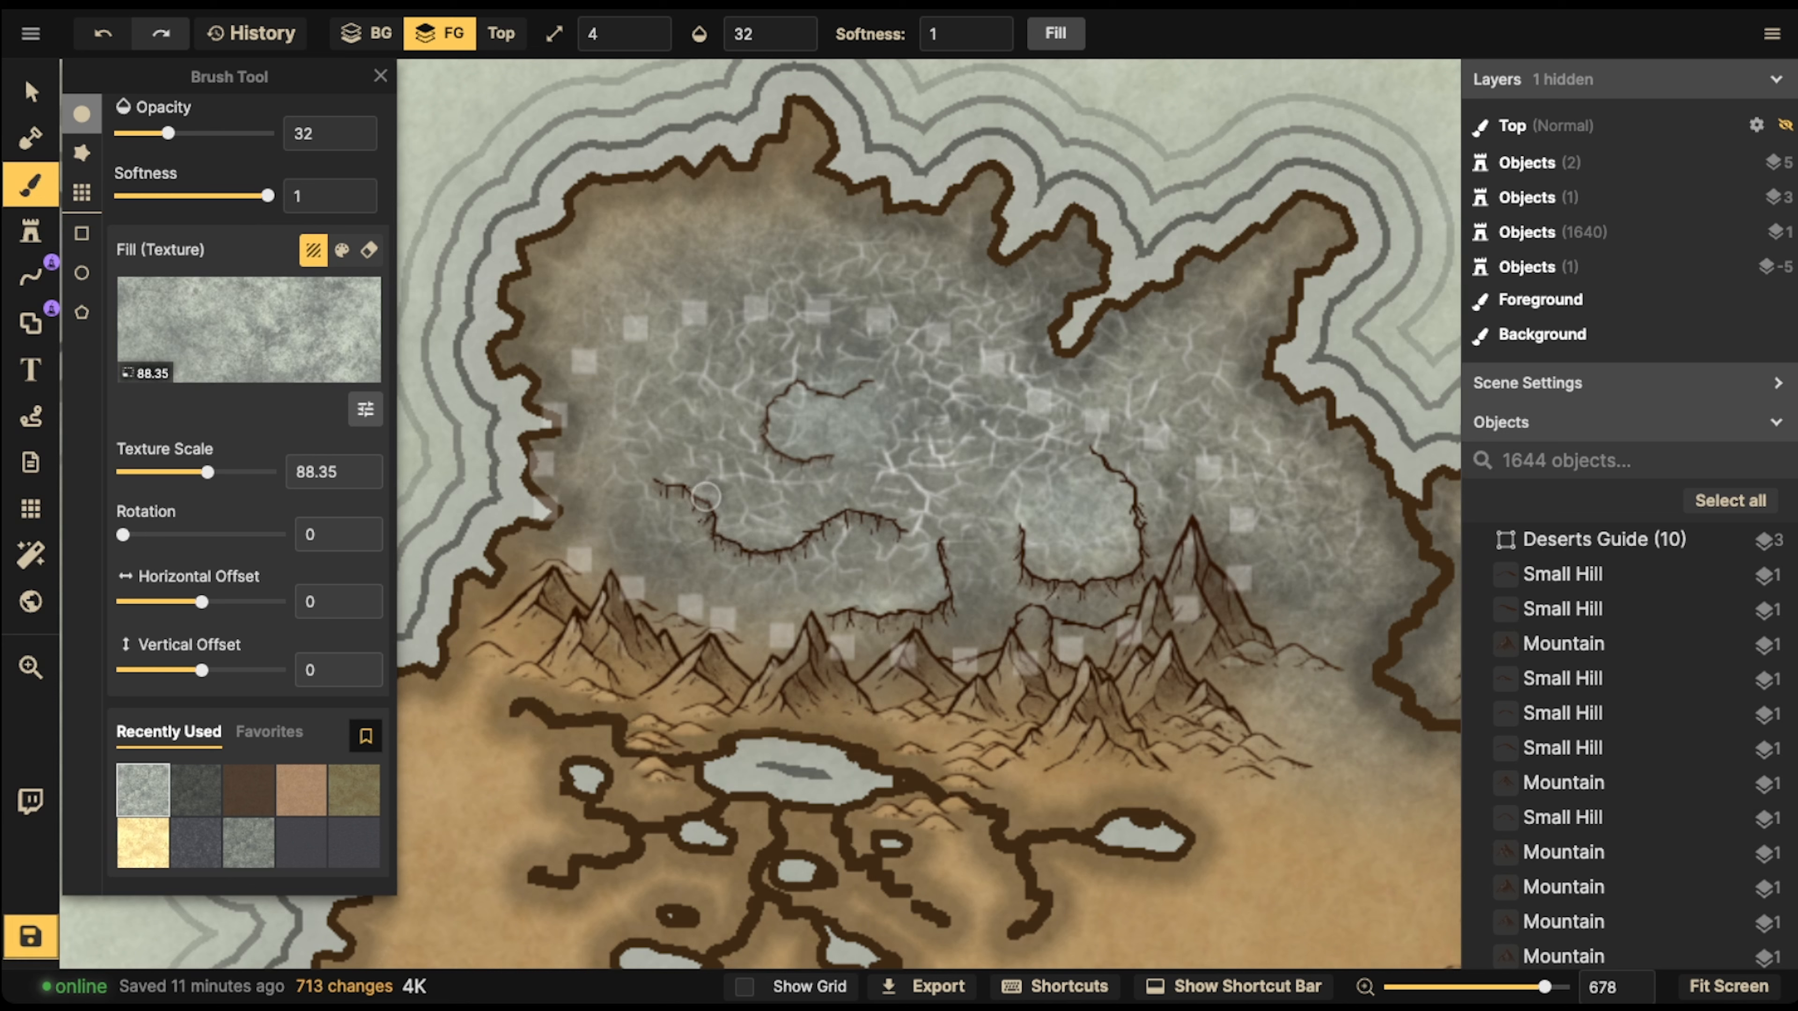
click(758, 538)
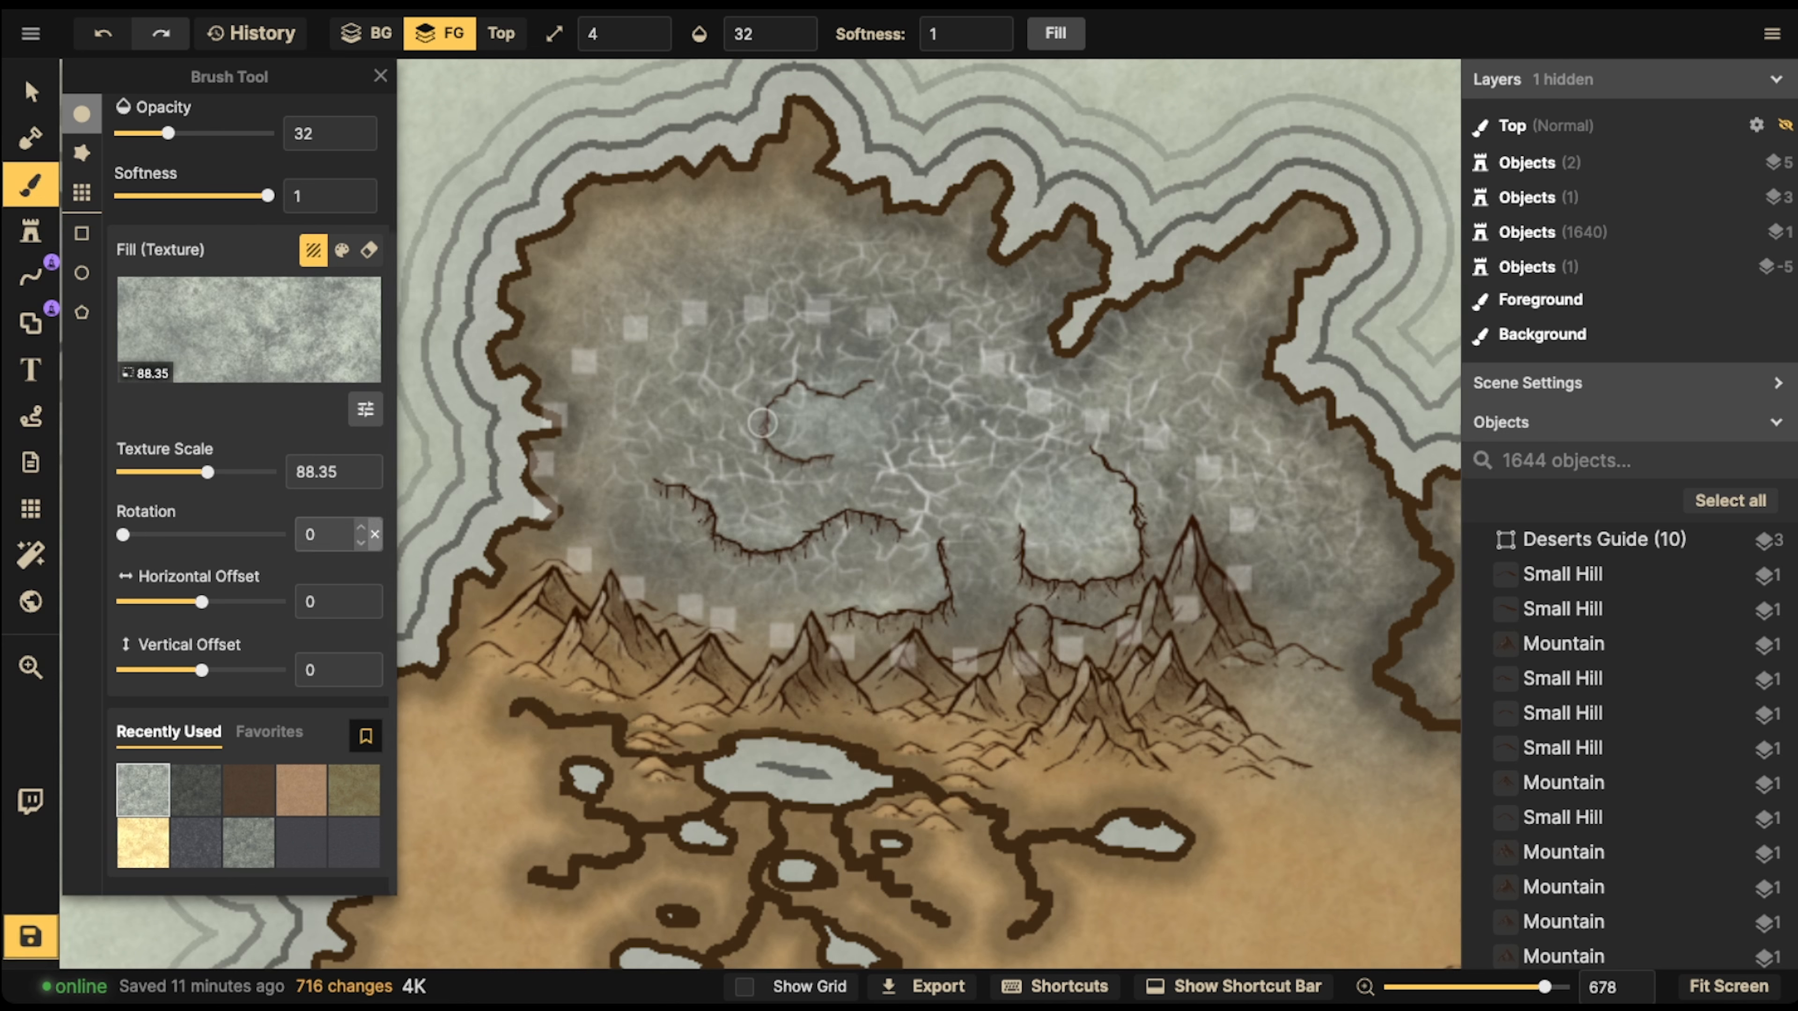